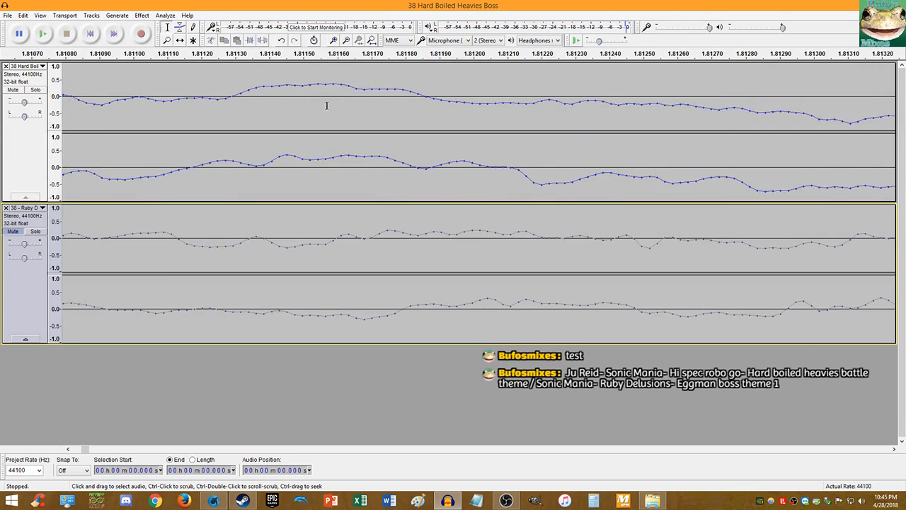
scroll(224, 100, "up", 3)
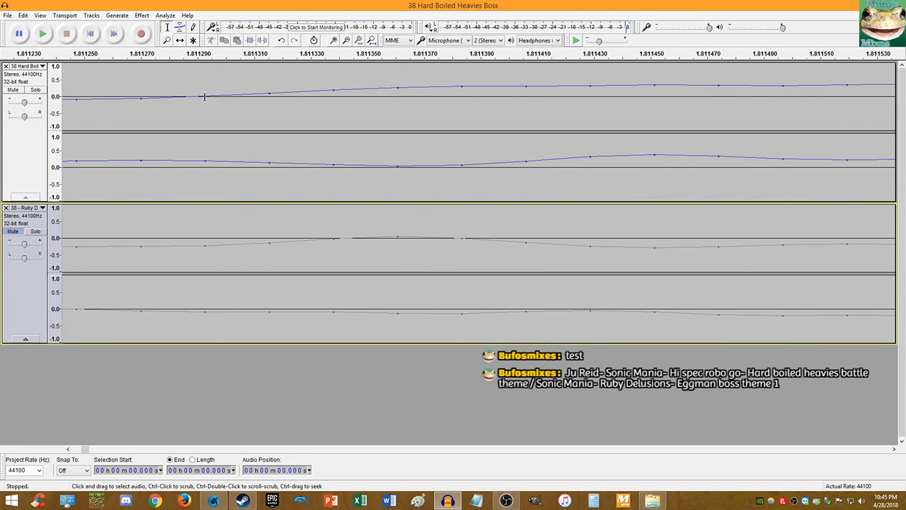
- Split the Hard Boiled Heavies track at 1.811 seconds and delete all audio before that point
left_click(205, 97)
key("ctrl+i")
key("shift+Home")
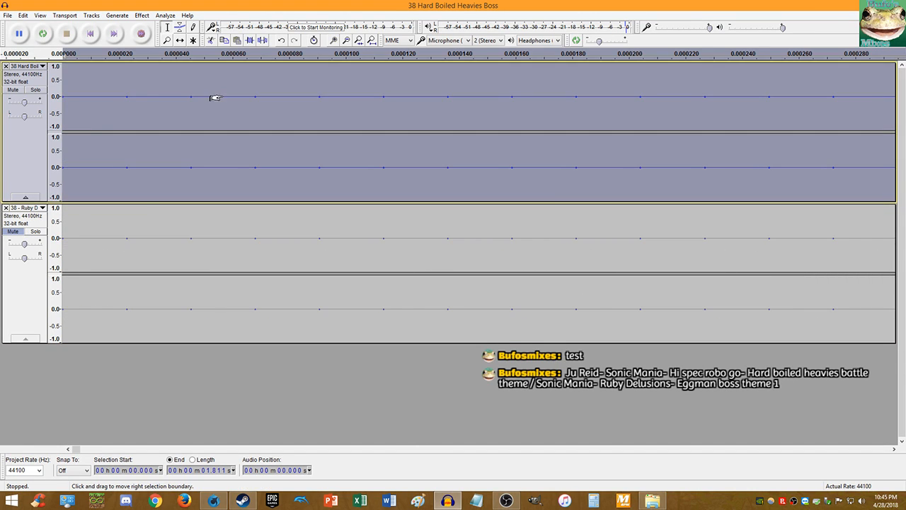
key("Delete")
key("End")
key("shift+End")
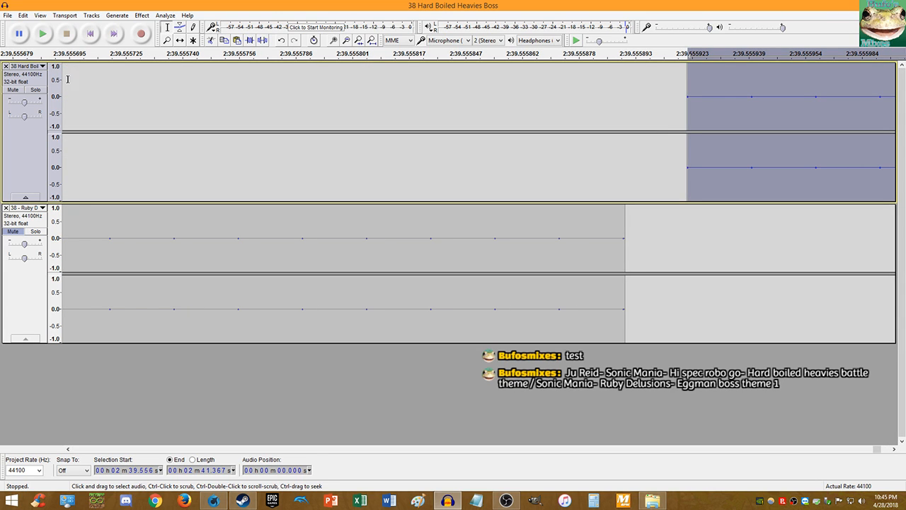
left_click(371, 41)
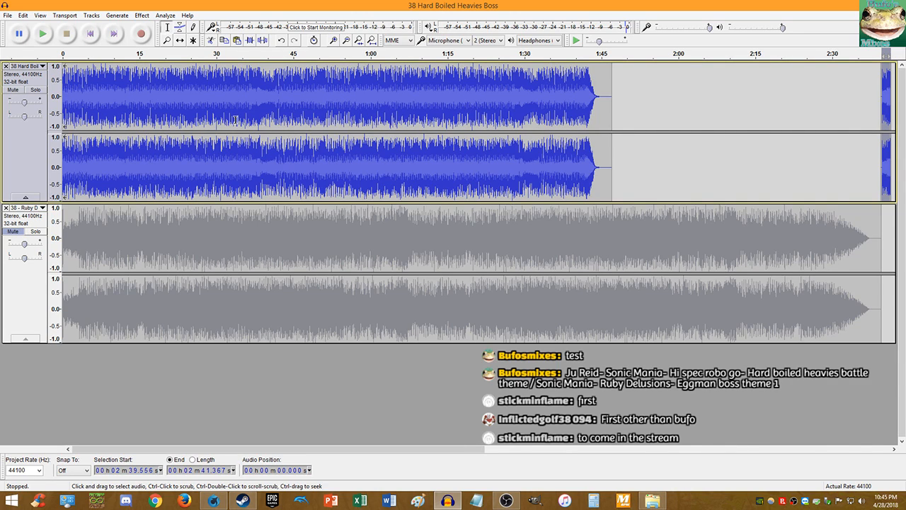
- Mute the top track and play the bottom track's opening seconds to find the cut point
left_click(12, 231)
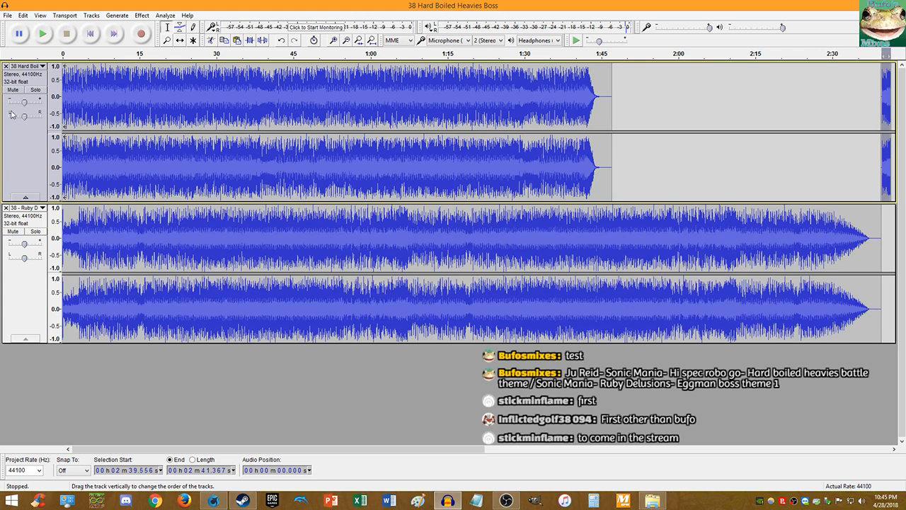
left_click(14, 90)
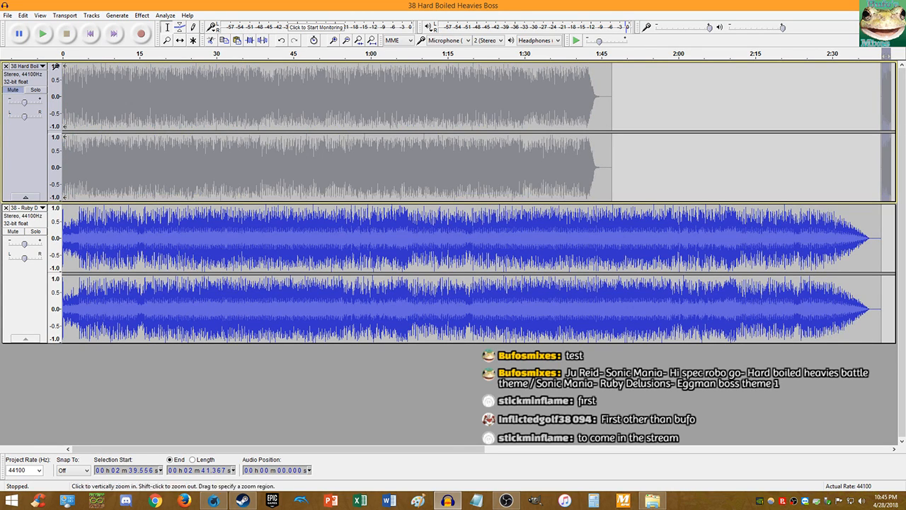
left_click(90, 34)
left_click(44, 33)
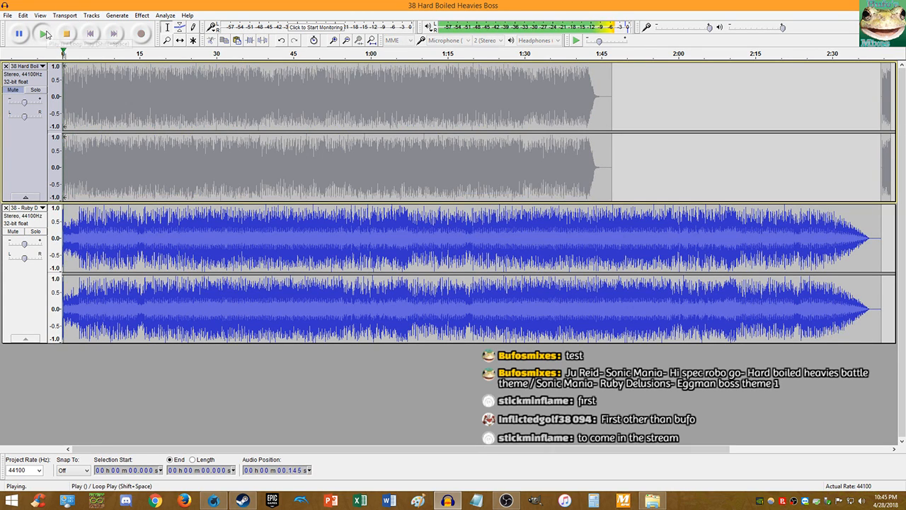
key("ctrl+2")
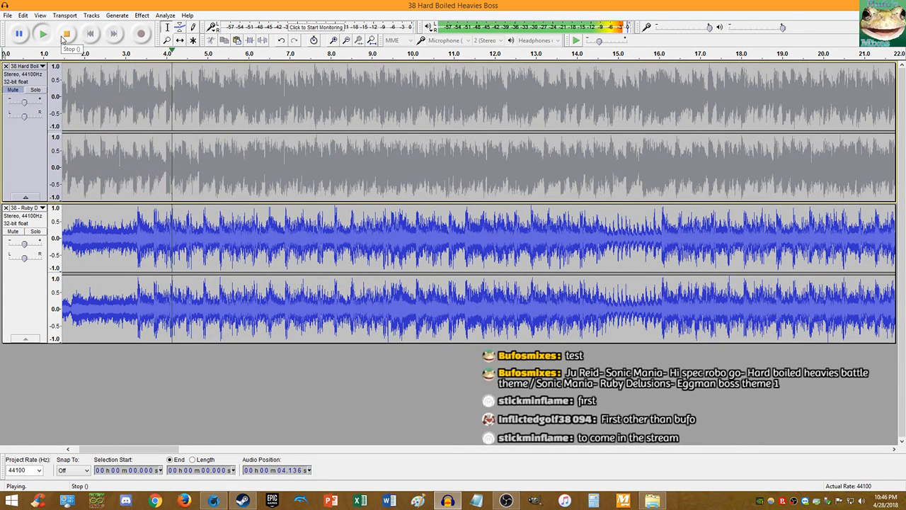
left_click(66, 33)
- Split the bottom Ruby Delusions track at 3.3045 seconds
scroll(138, 234, "up", 3, "ctrl")
scroll(199, 246, "up", 13, "ctrl")
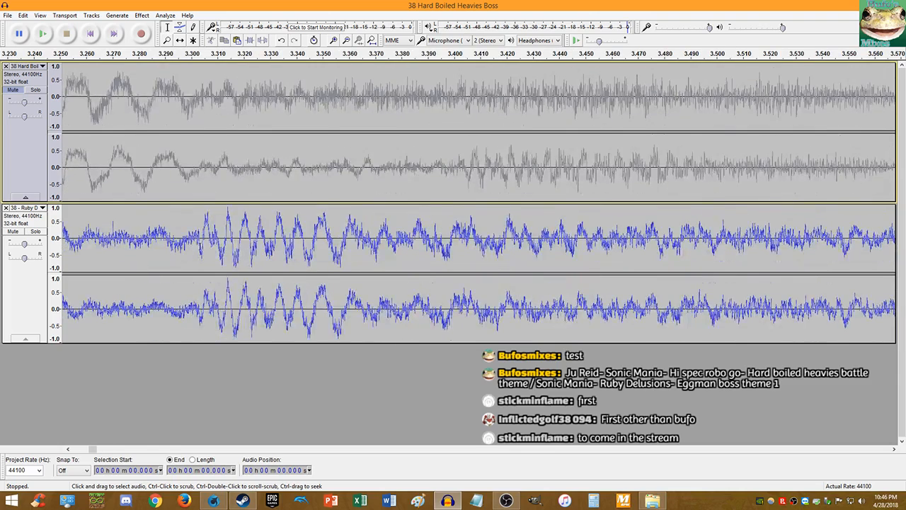
scroll(176, 239, "up", 1, "ctrl")
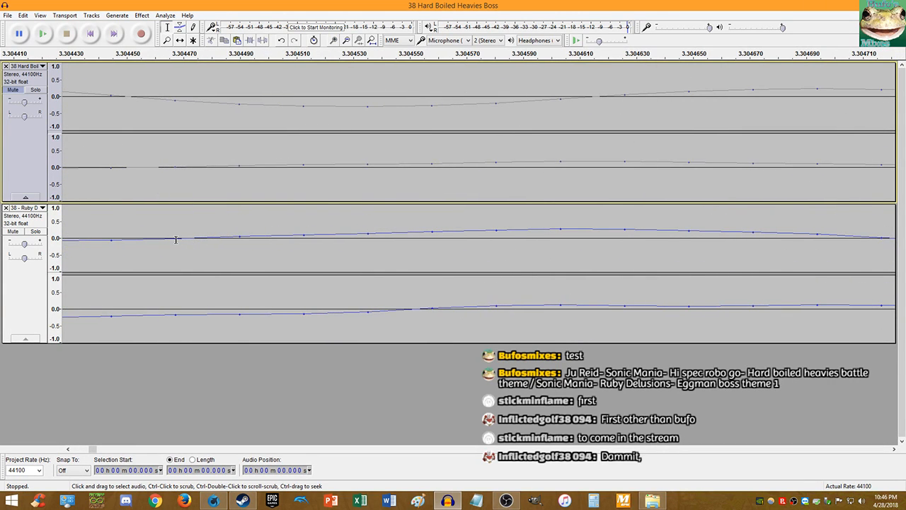
left_click(177, 240)
key("shift+Left")
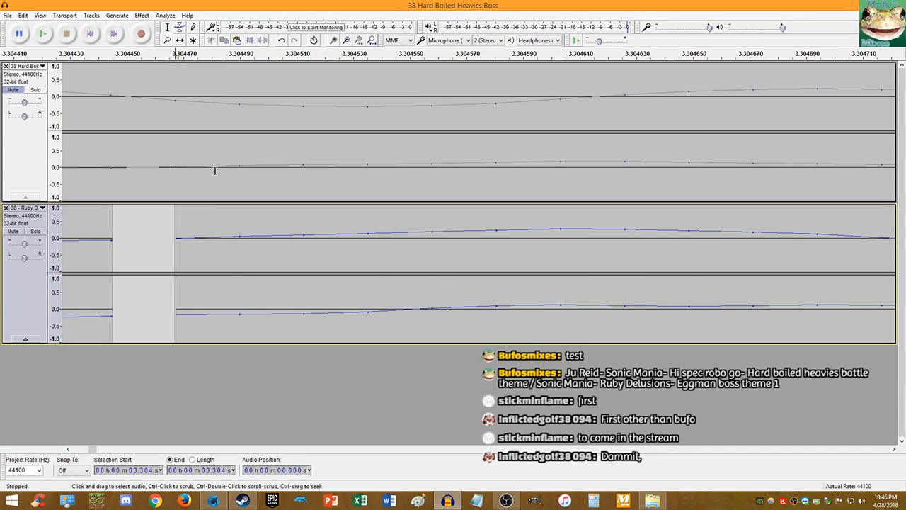
key("Home")
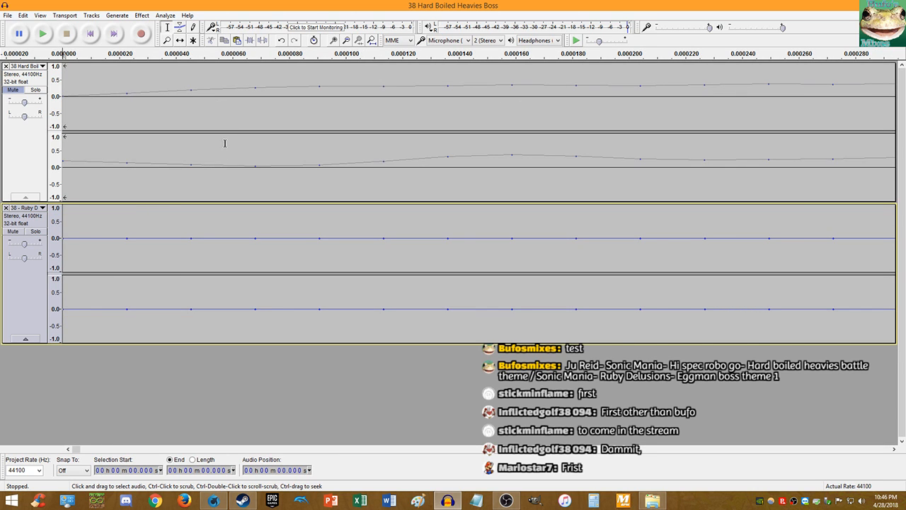
- Cut the bottom track's 3.3-second intro clip and paste it at the track's end
scroll(206, 198, "down", 10, "ctrl")
left_click(160, 241)
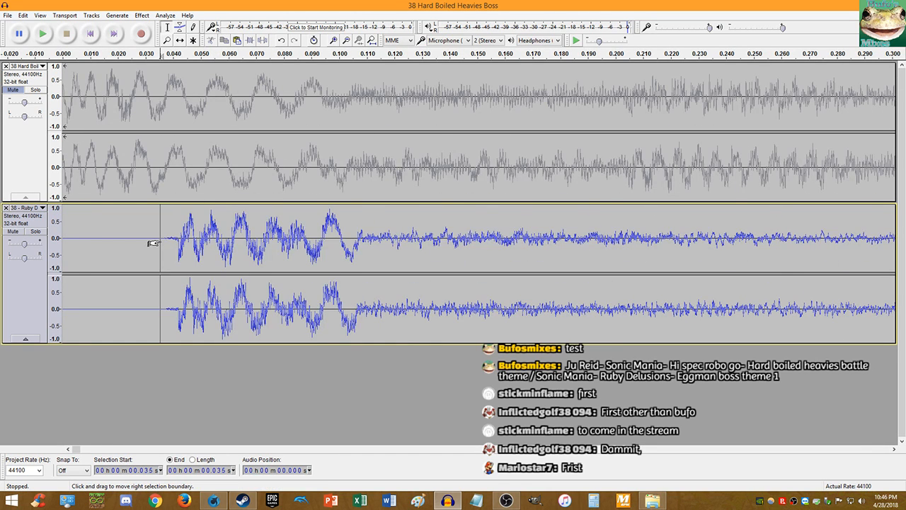
double_click(188, 239)
key("Delete")
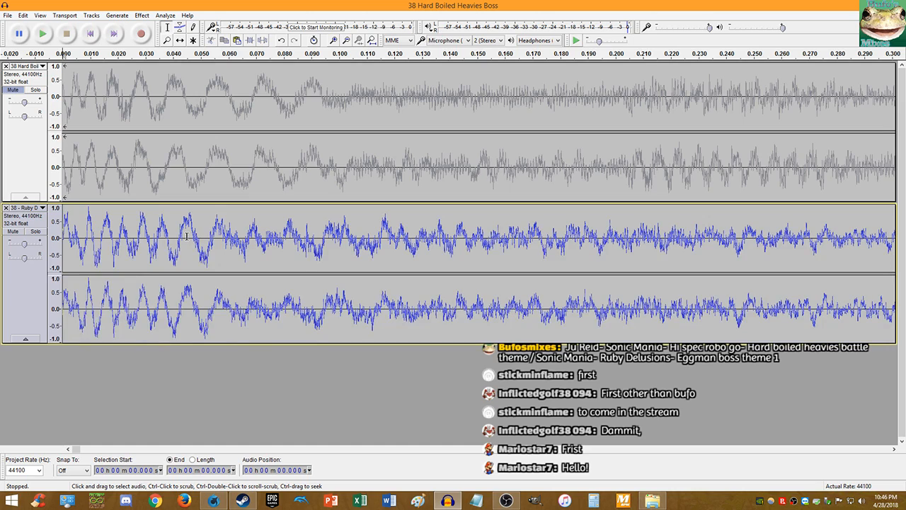
key("End")
key("ctrl+v")
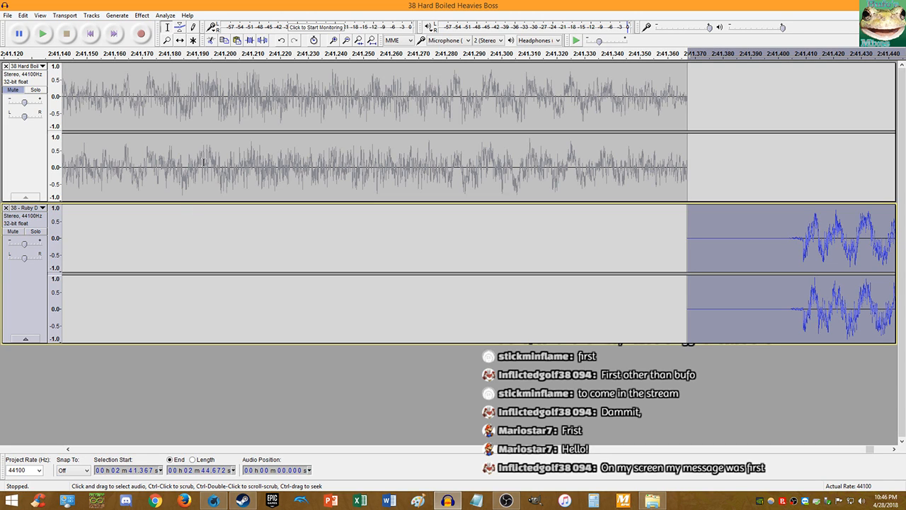
left_click(86, 35)
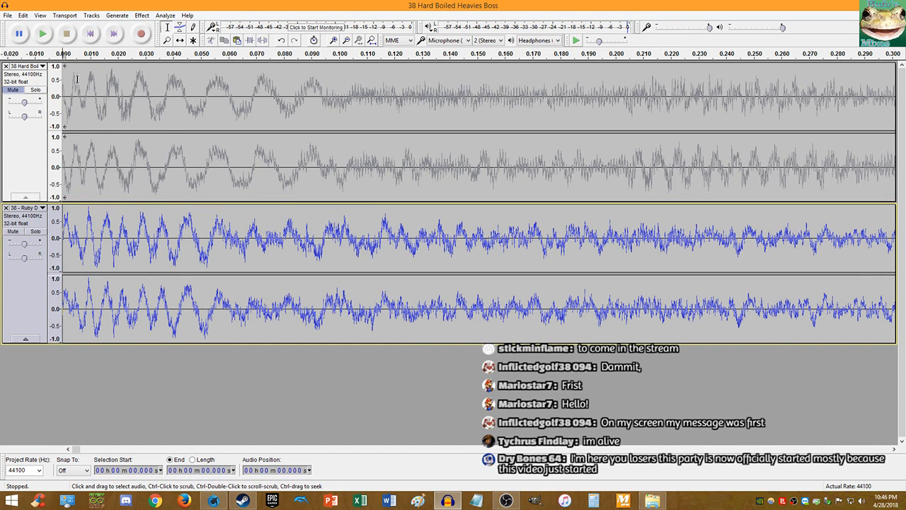
- Unmute the top track and play both tracks together from the start
left_click(44, 34)
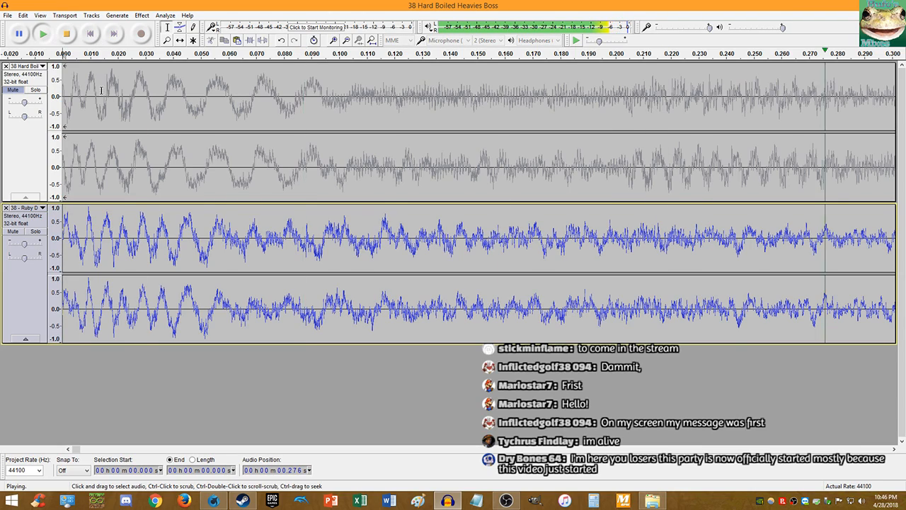
scroll(210, 123, "down", 4, "ctrl")
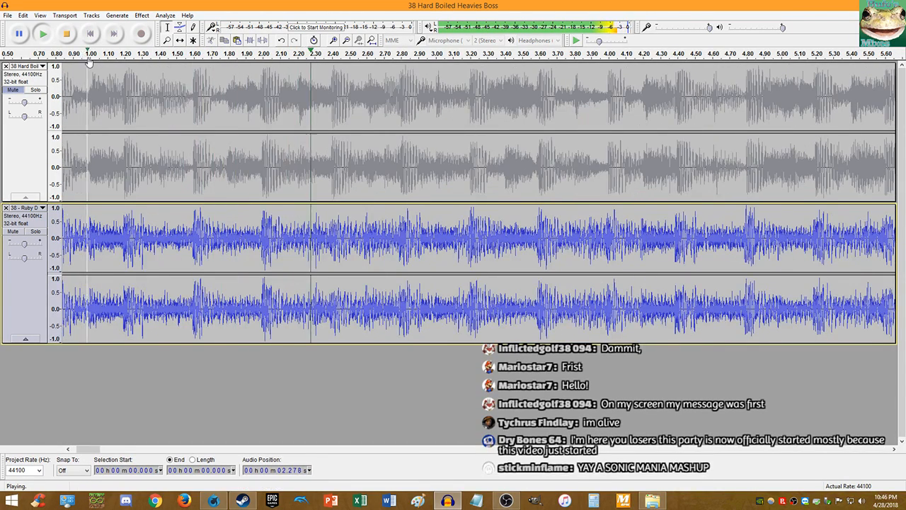
left_click(67, 34)
left_click(12, 90)
left_click(93, 33)
left_click(41, 33)
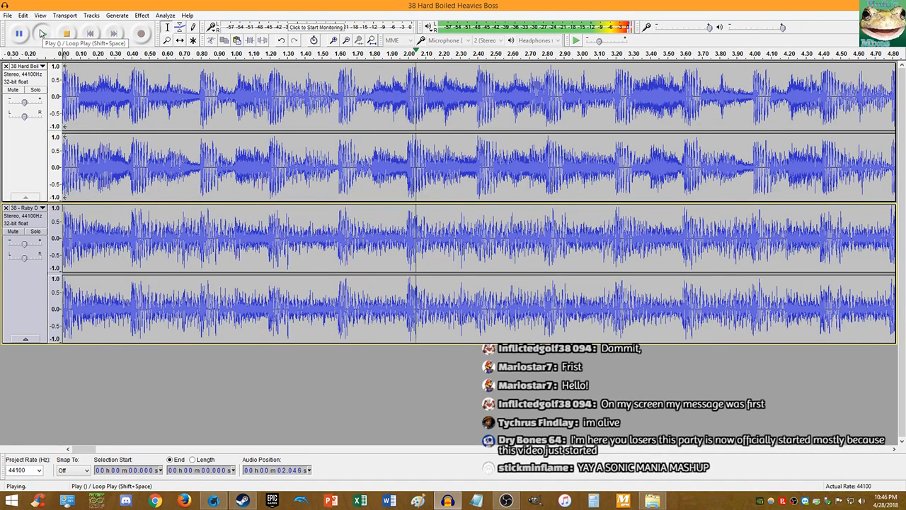
left_click(42, 33)
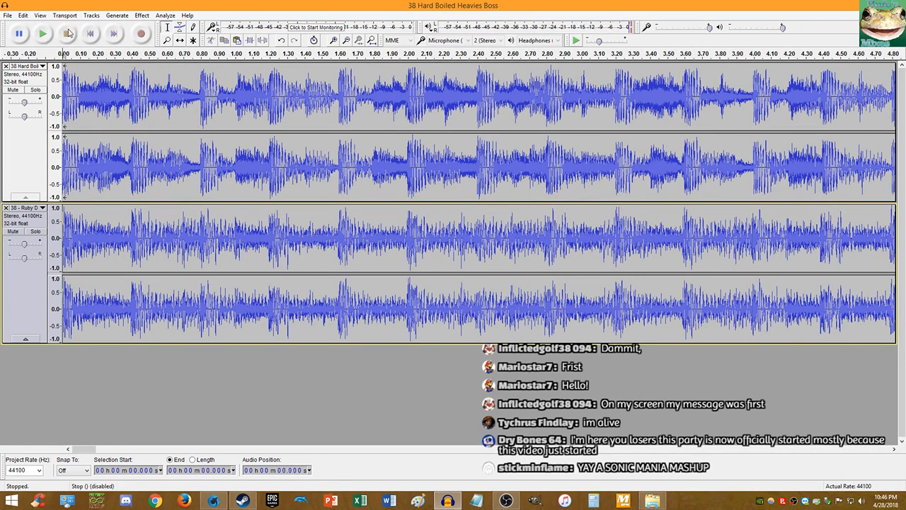
- Play both tracks from 1.982 seconds to compare their beats
left_click(405, 177)
key("space")
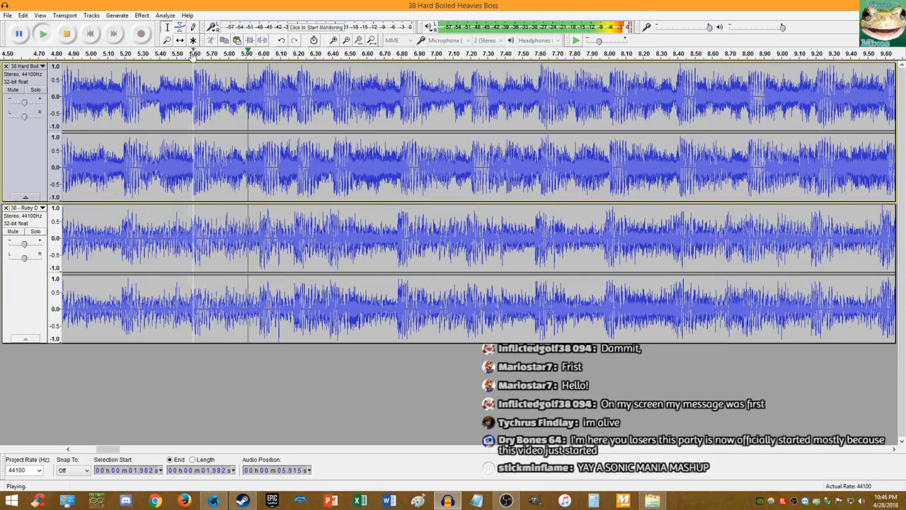
left_click(67, 33)
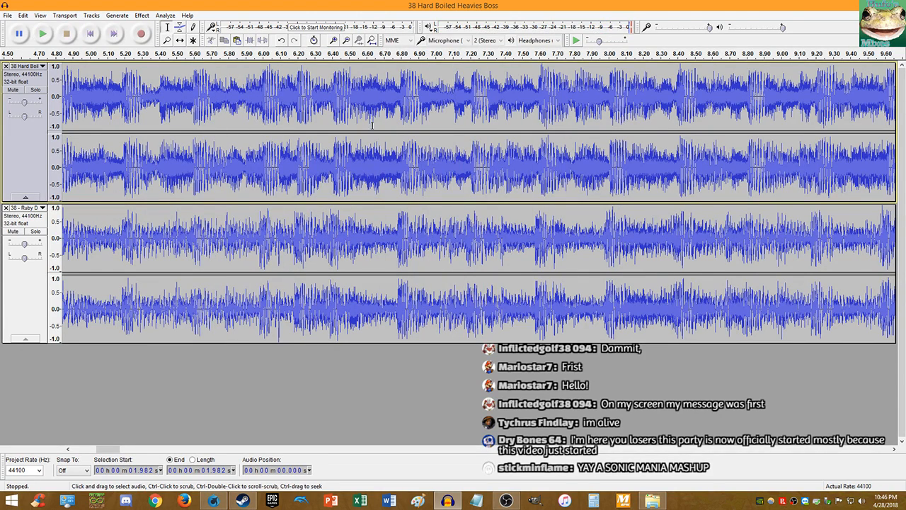
- Select the entire top Hard Boiled Heavies track for a tempo effect
scroll(557, 172, "up", 4, "ctrl")
left_click(473, 167)
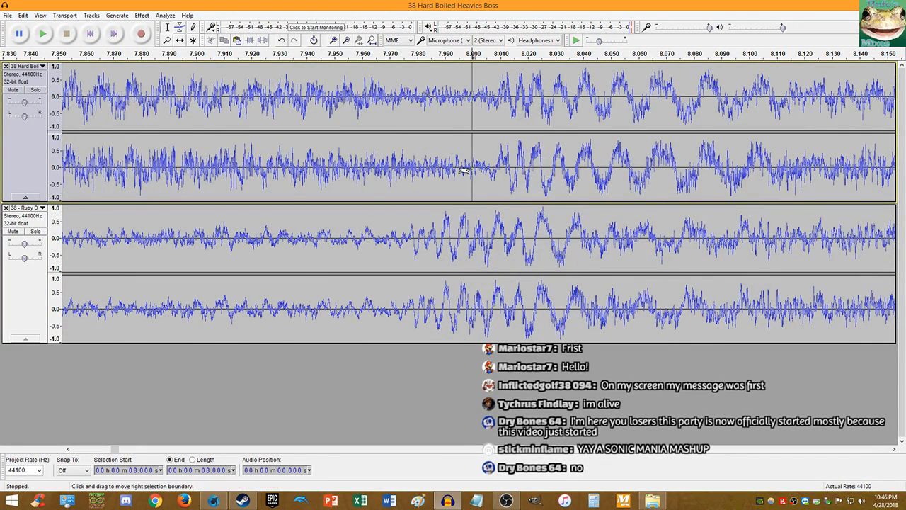
key("shift+End")
key("shift+Home")
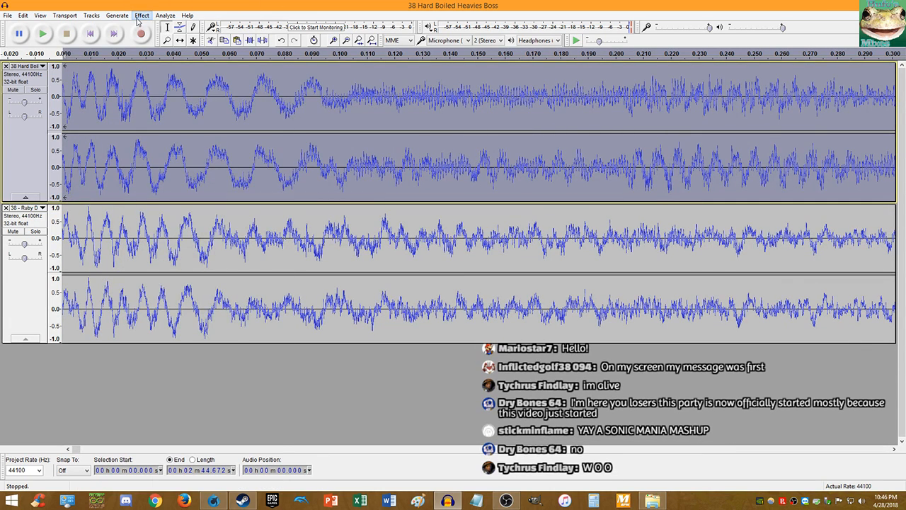
left_click(142, 15)
- Apply a 1 percent Change Tempo to the top track and zoom out to compare starts
left_click(188, 107)
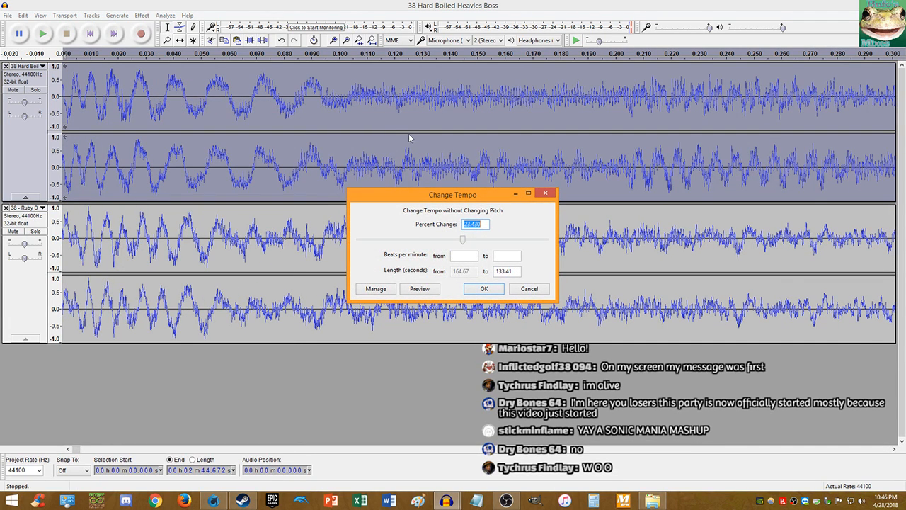
type("1")
key("Return")
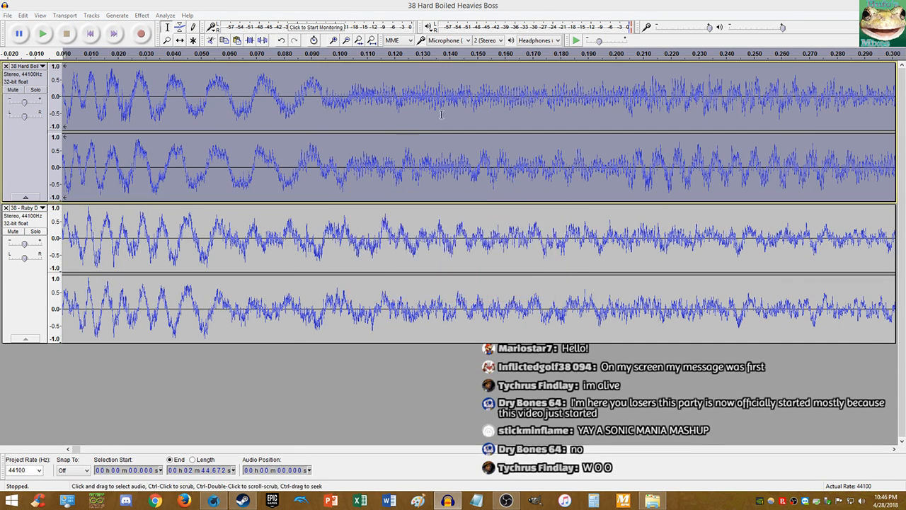
key("ctrl+3")
key("ctrl+3")
scroll(638, 158, "up", 2)
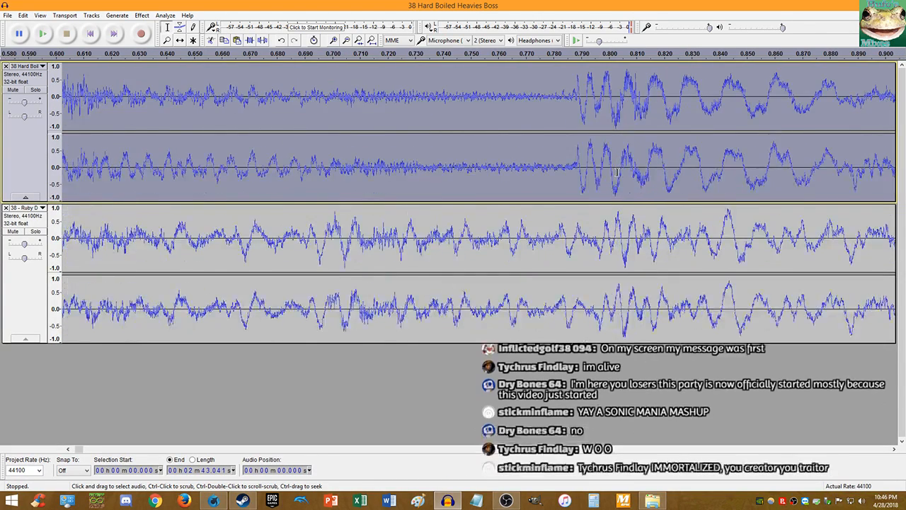
- Apply a 0.5 percent Change Tempo to the top track
left_click(141, 16)
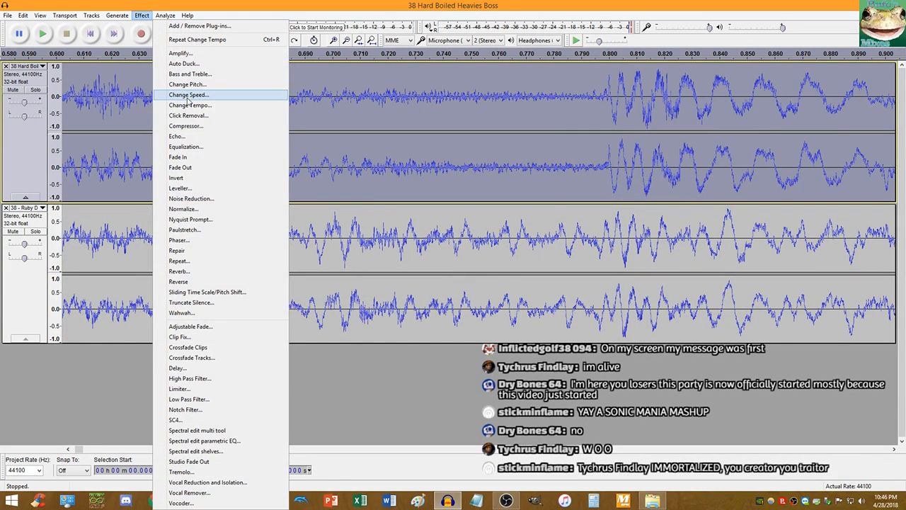
left_click(181, 107)
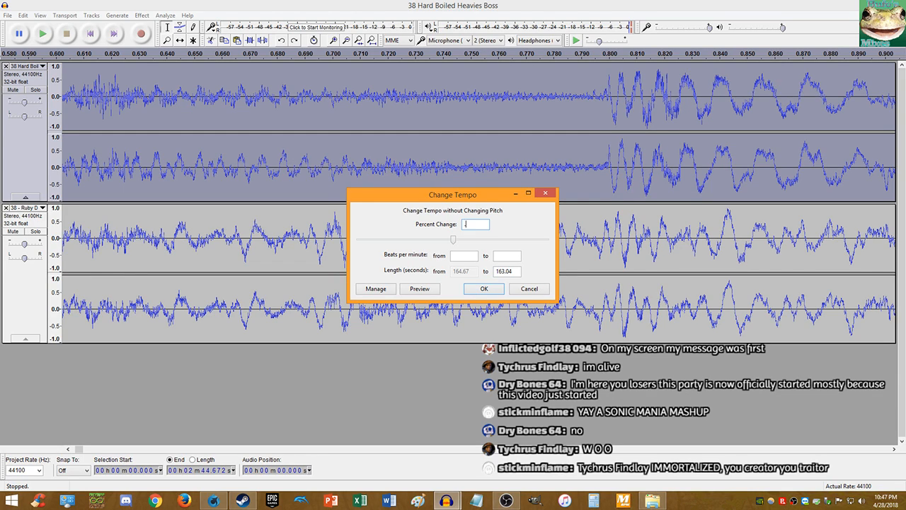
type("0.5")
key("Return")
scroll(547, 167, "down", 6)
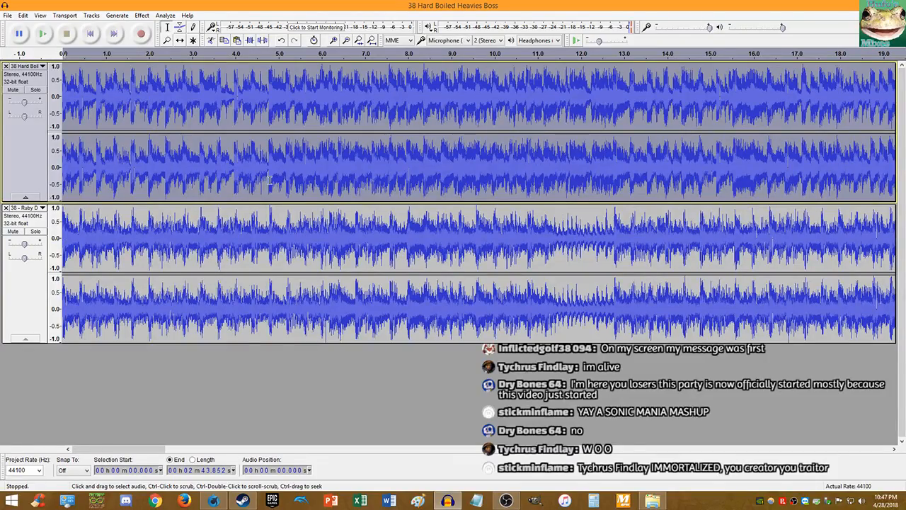
scroll(269, 180, "down", 1)
- Apply a 0.25 percent Change Tempo to the top track
scroll(498, 188, "up", 5)
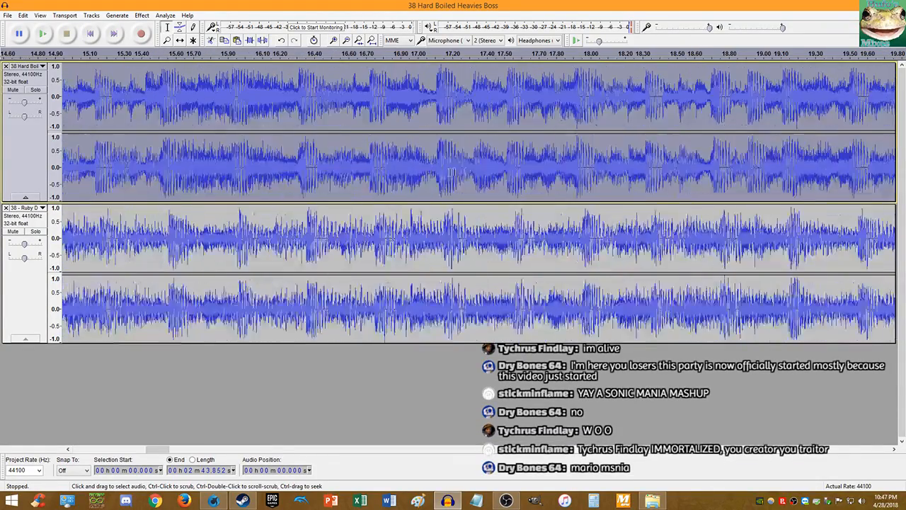
left_click(142, 15)
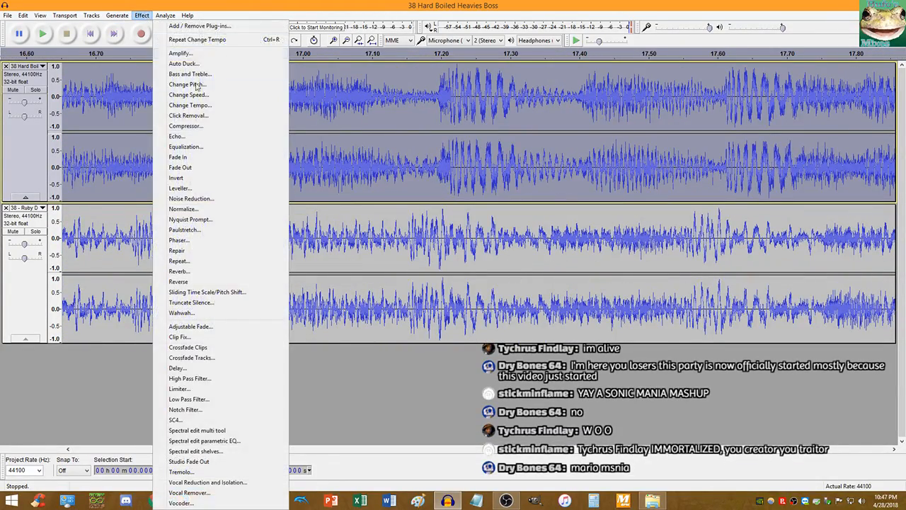
left_click(198, 107)
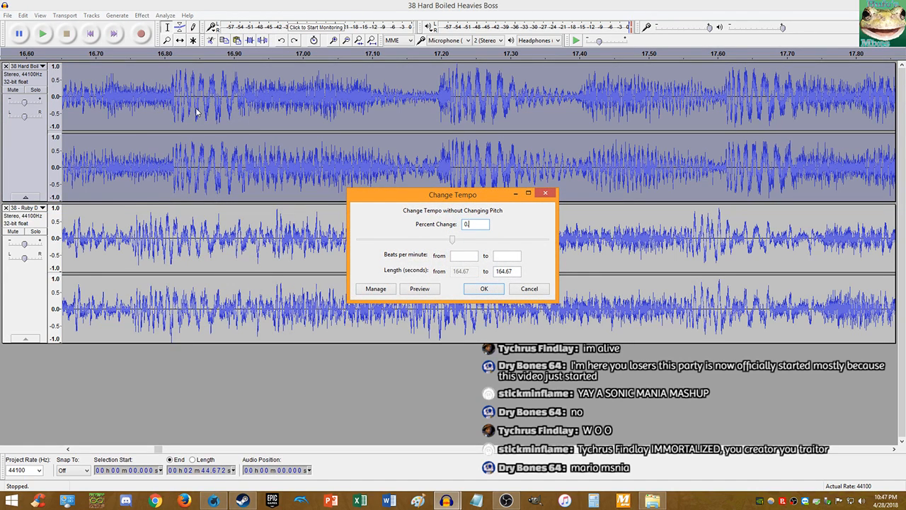
type("0.25")
key("Return")
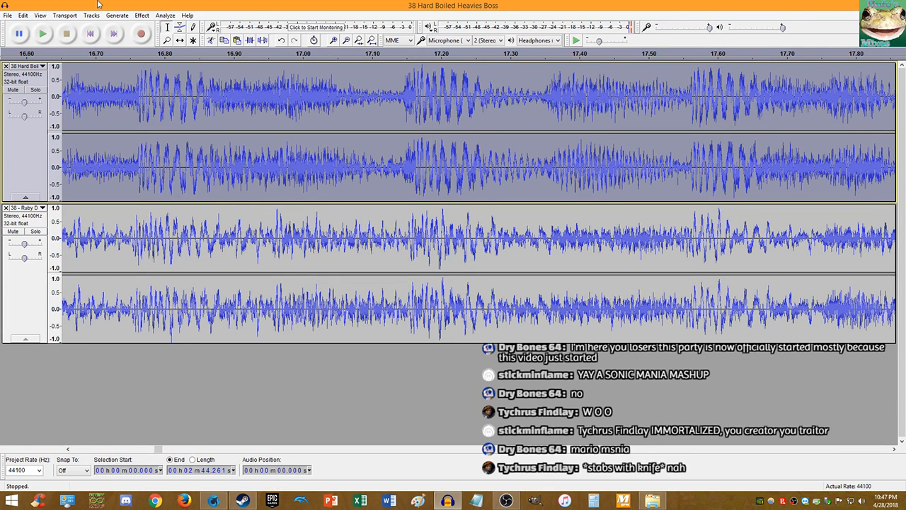
- Play both tracks from the start to check alignment, then undo the 0.25 percent change
left_click(90, 34)
left_click(43, 33)
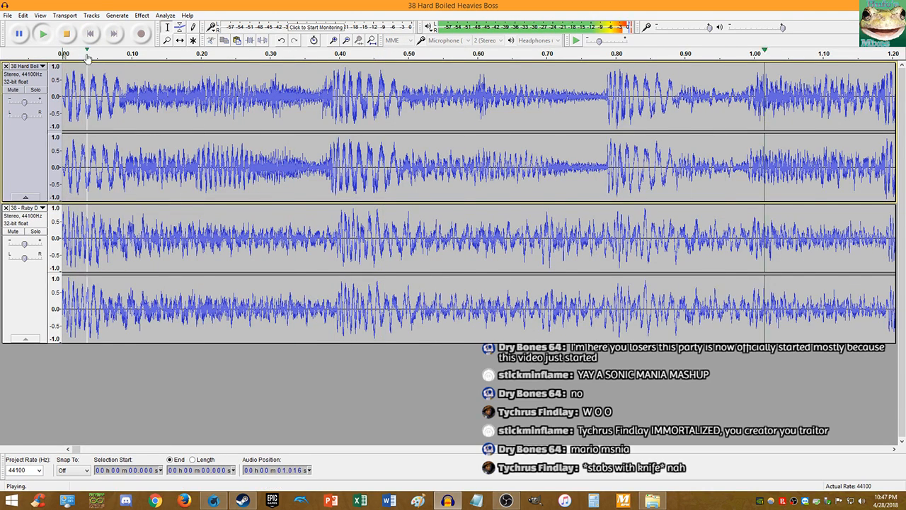
left_click(66, 35)
key("ctrl+z")
- Apply a 0.1 percent Change Tempo instead and play both tracks from the beginning
left_click(141, 15)
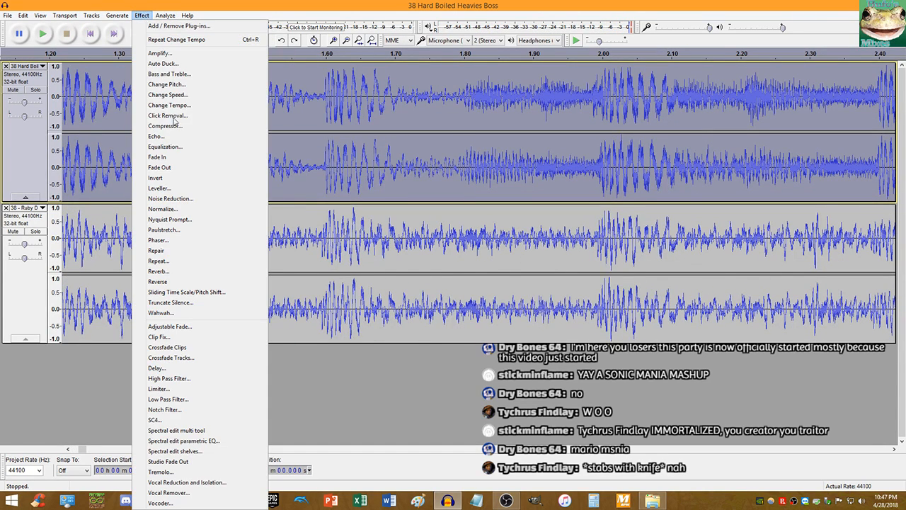
left_click(179, 106)
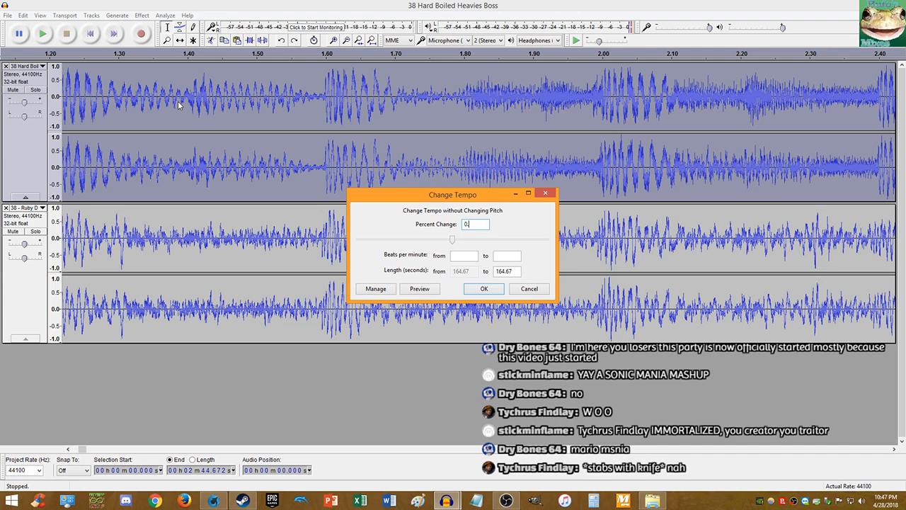
type("0.1")
key("Return")
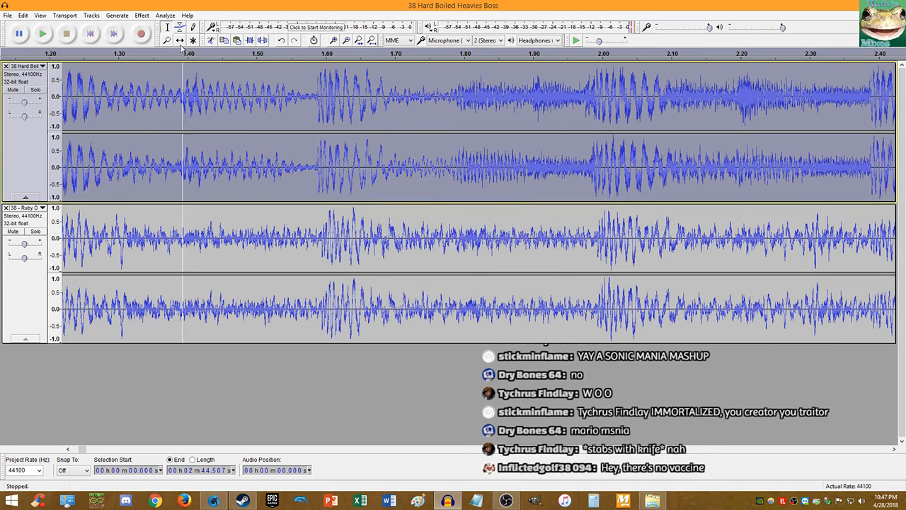
left_click(95, 36)
key("space")
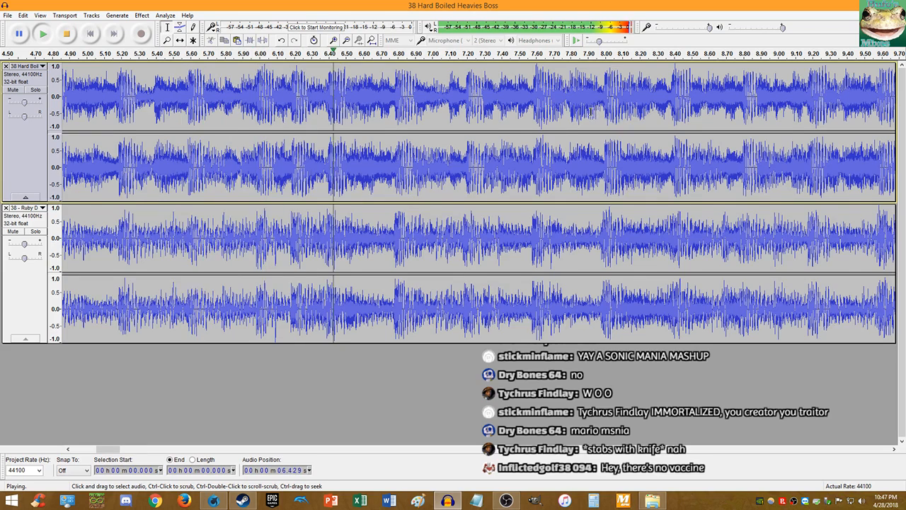
- Stop playback and apply another 0.1 percent Change Tempo to the top track
scroll(595, 111, "up", 1)
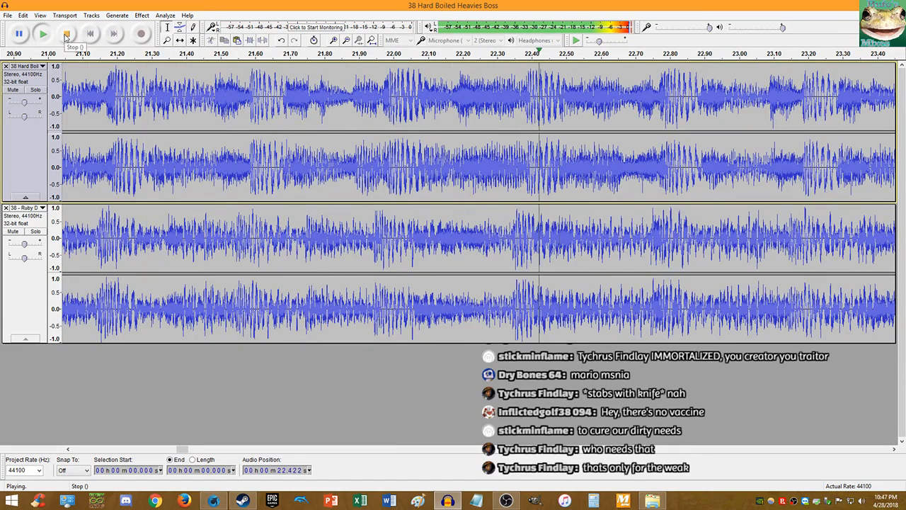
left_click(65, 34)
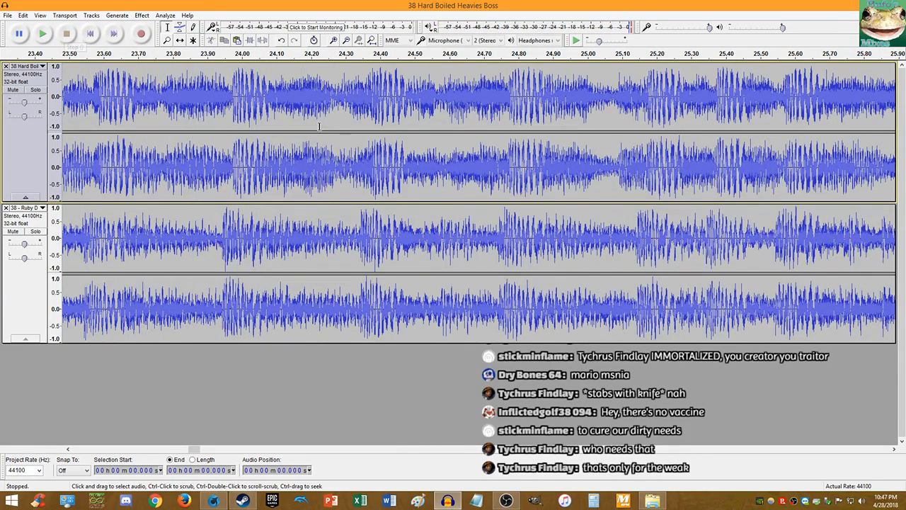
scroll(210, 172, "up", 2, "ctrl")
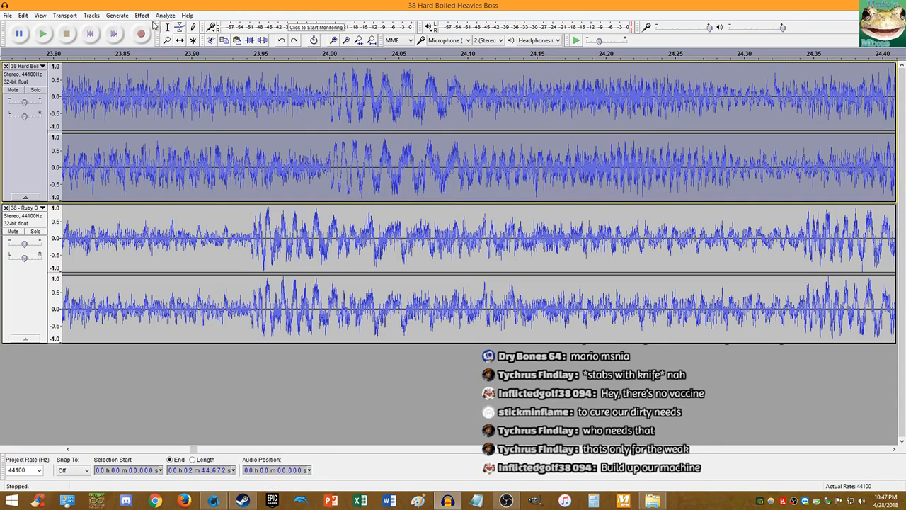
left_click(142, 15)
left_click(190, 104)
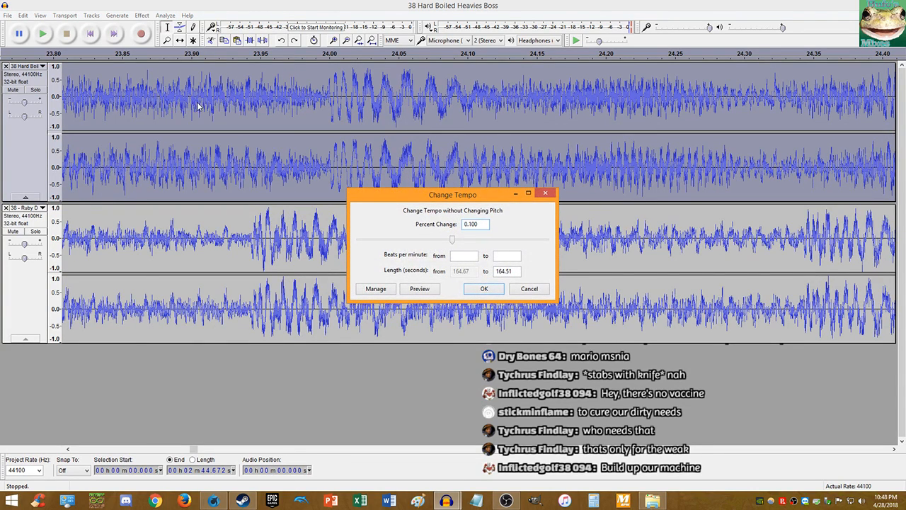
type("0.1")
key("Return")
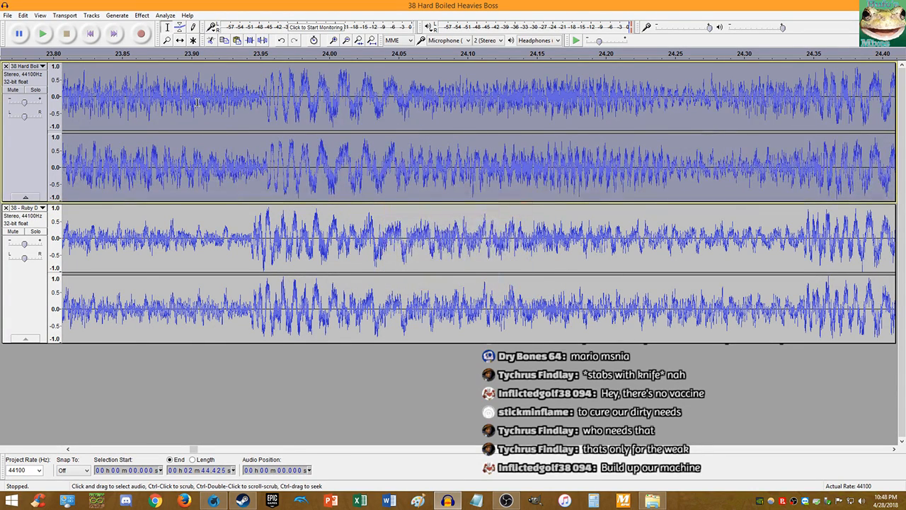
- Audition both tracks from about 23.96, 25.52 and 31.15 seconds to check sync
left_click(271, 161)
key("space")
scroll(270, 161, "down", 3, "ctrl")
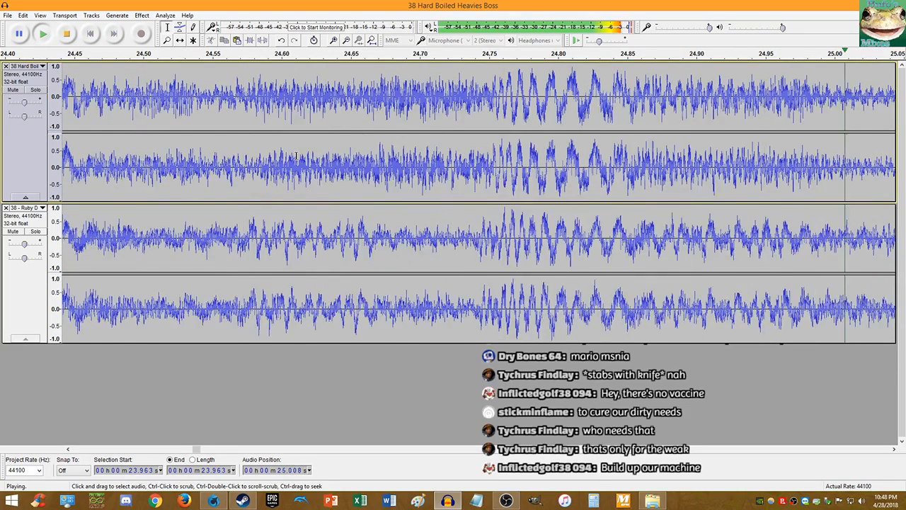
key("space")
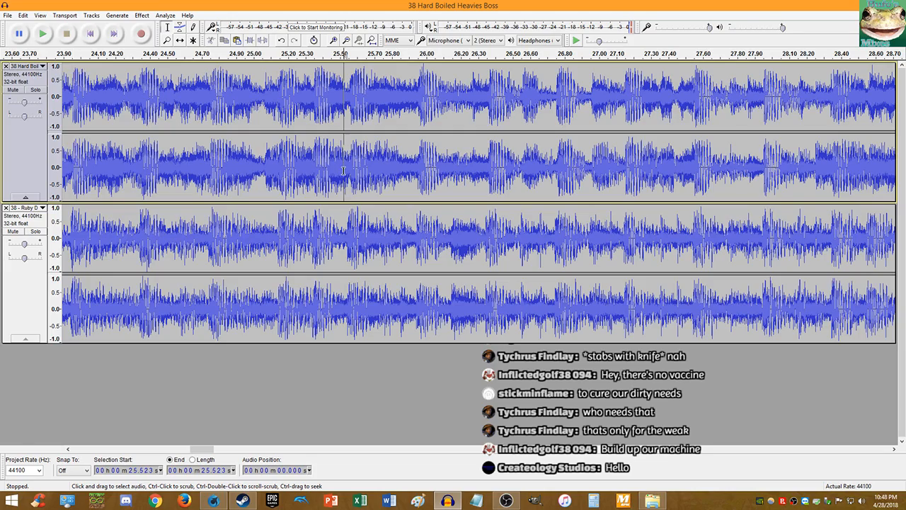
key("space")
scroll(597, 182, "up", 2, "ctrl")
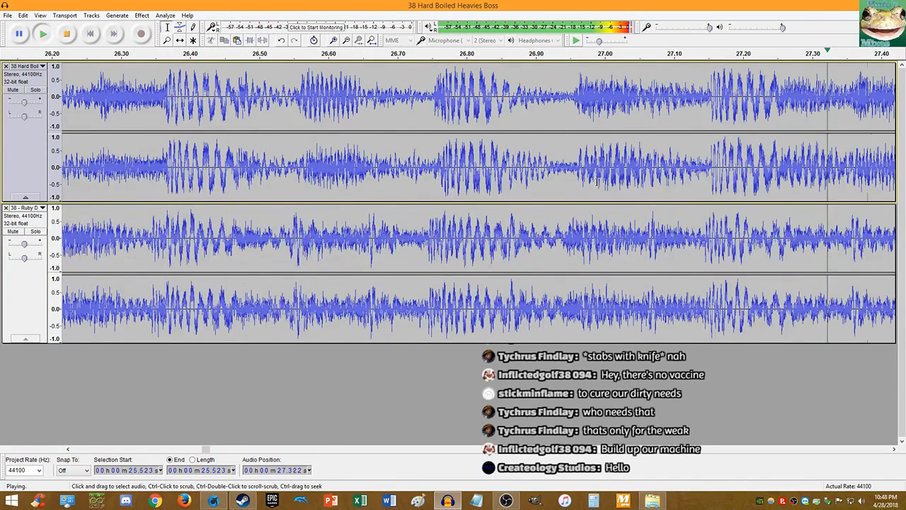
left_click(68, 34)
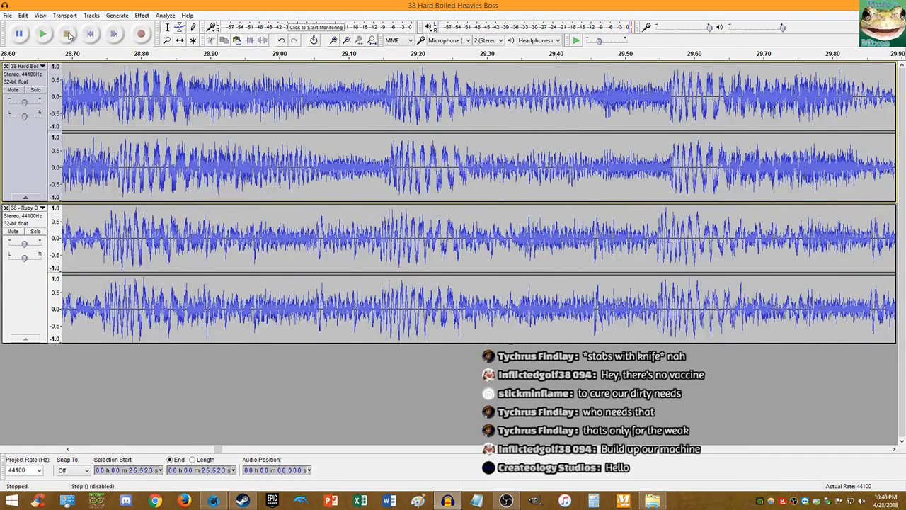
key("space")
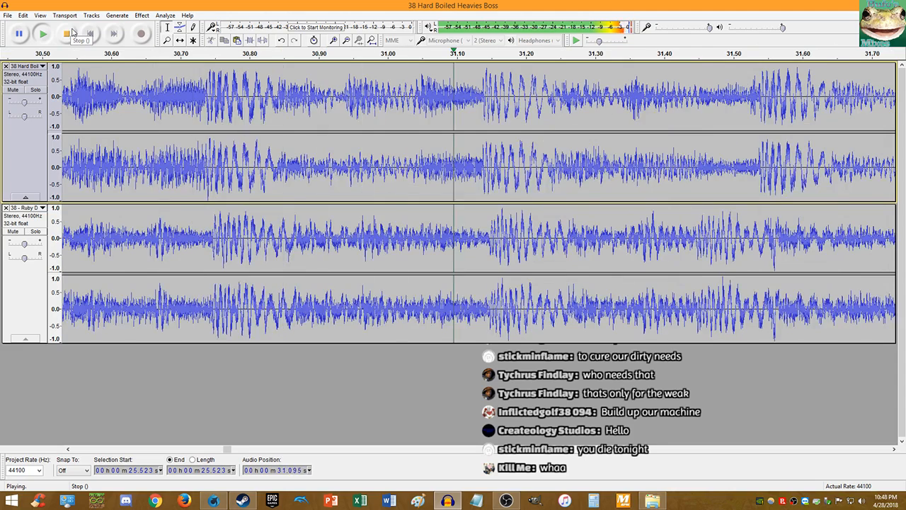
left_click(67, 33)
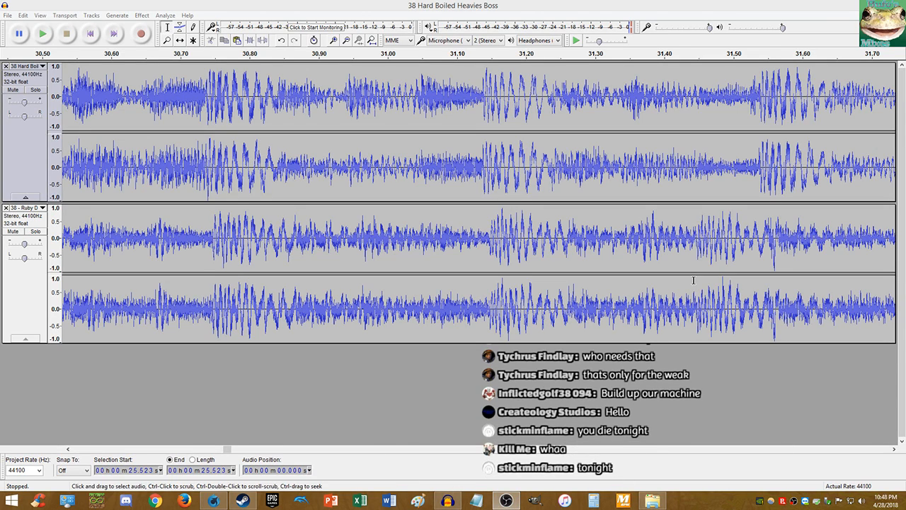
left_click(498, 160)
key("space")
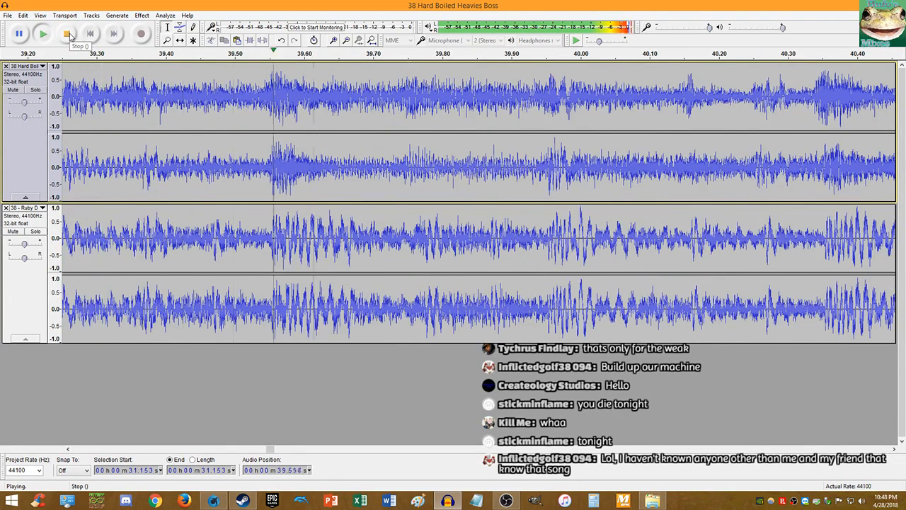
- Apply a 0.12 percent Change Tempo to the whole Hard Boiled Heavies Boss track
left_click(67, 34)
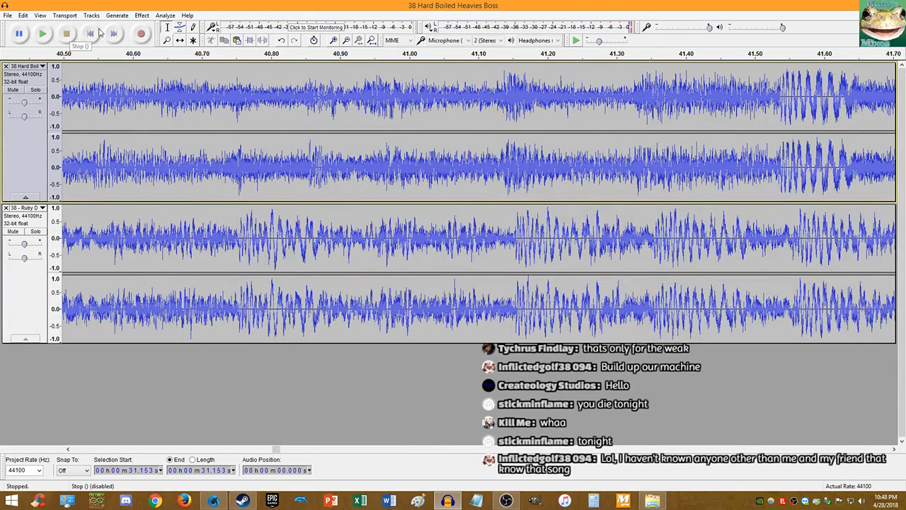
left_click(415, 130)
left_click(142, 15)
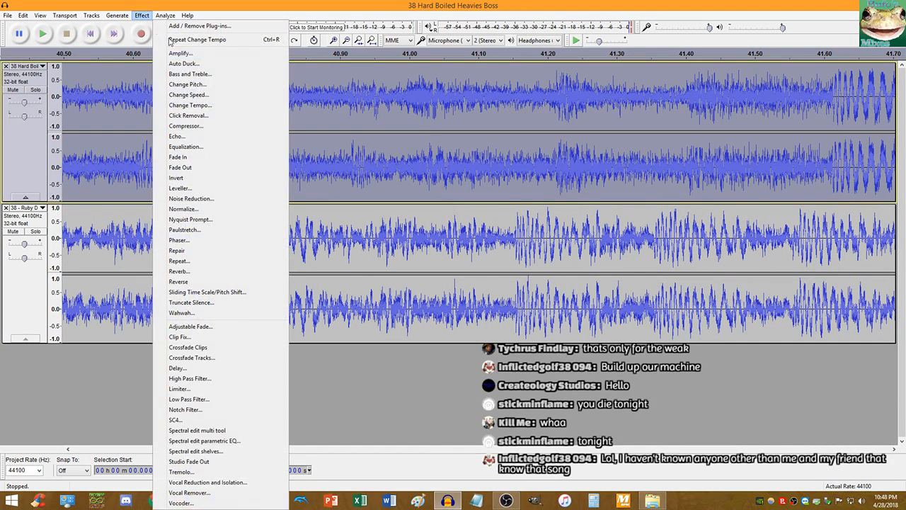
left_click(191, 109)
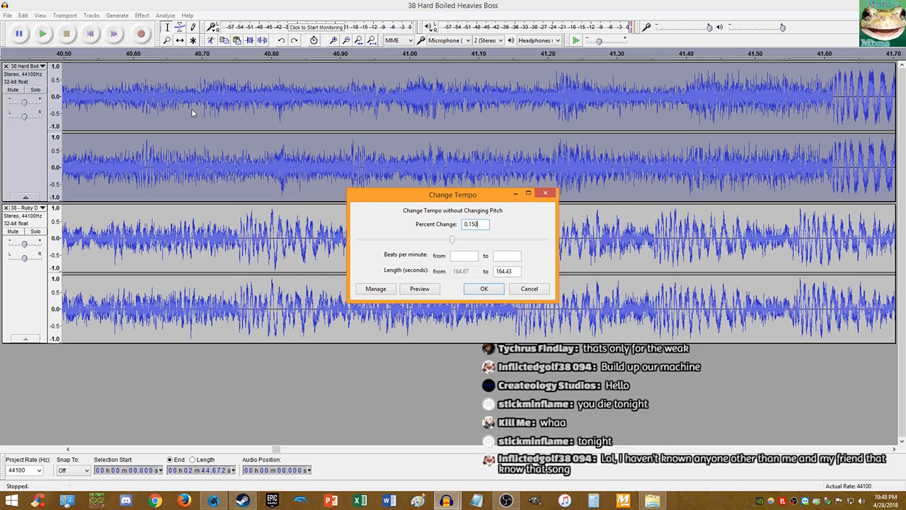
type("0.12")
key("Return")
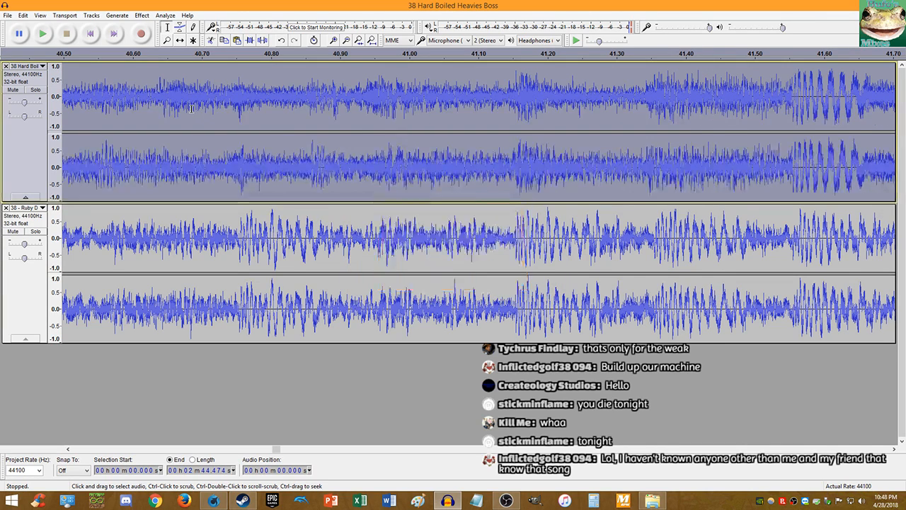
- Play both tracks from 41.15 seconds, zooming in and out while listening
left_click(514, 150)
key("space")
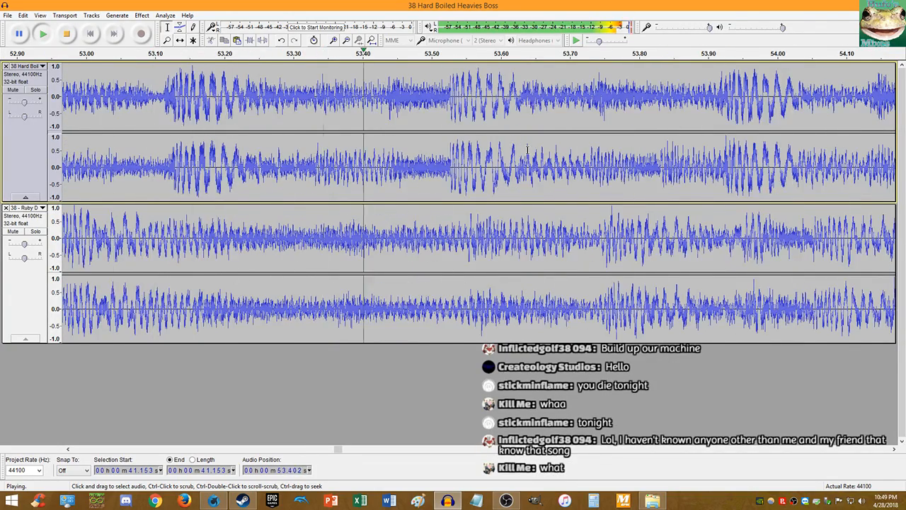
scroll(526, 147, "down", 2)
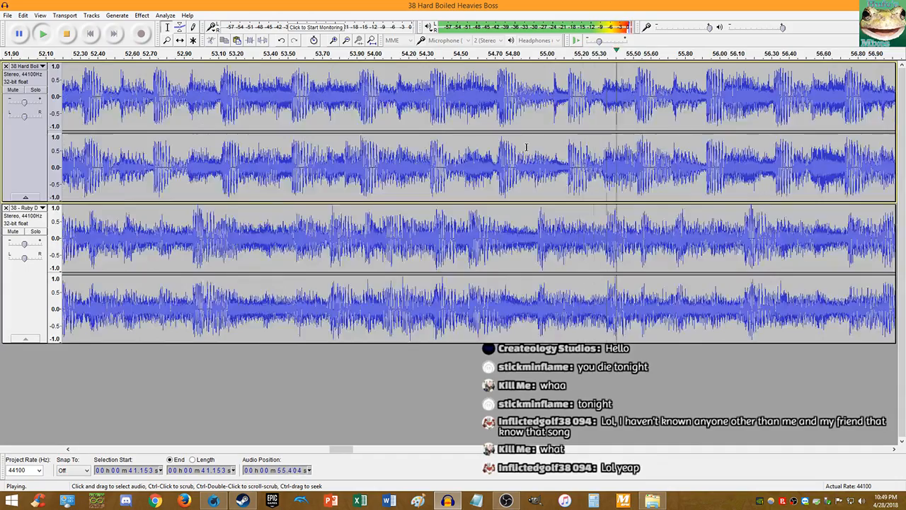
scroll(527, 146, "down", 1)
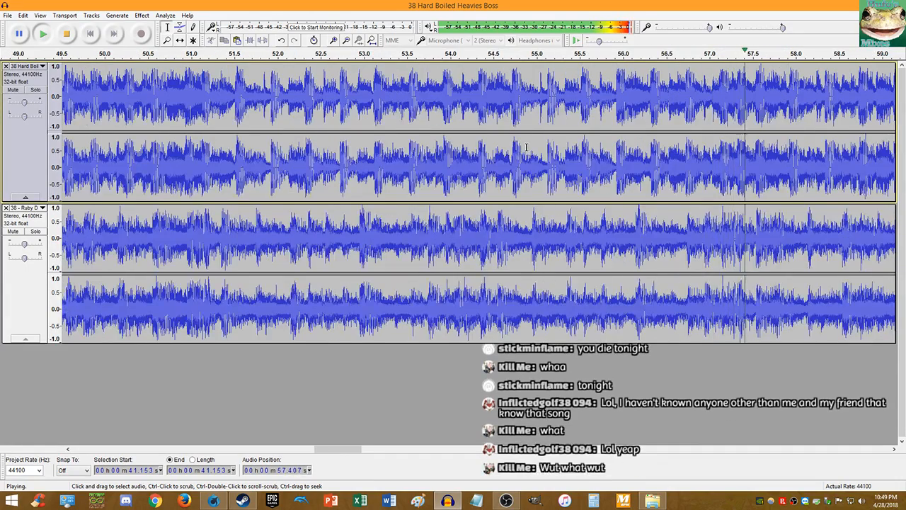
scroll(626, 147, "up", 3)
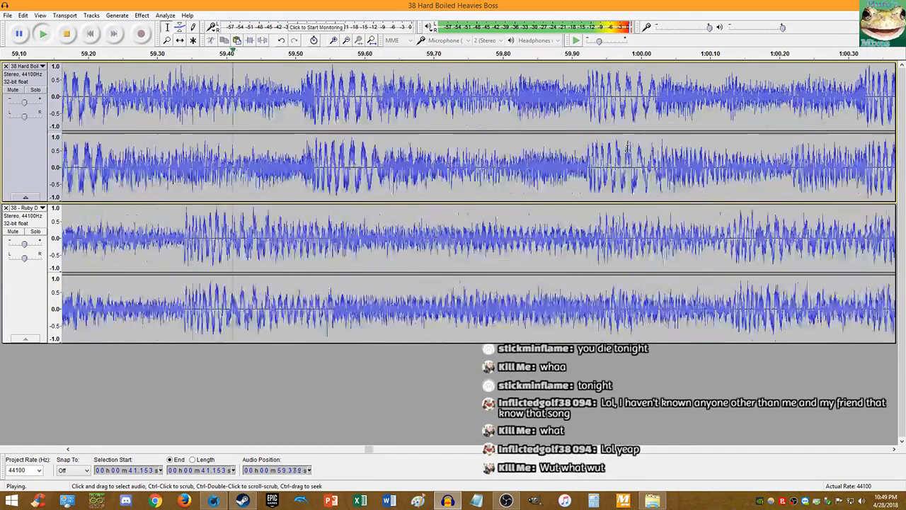
scroll(517, 132, "down", 7)
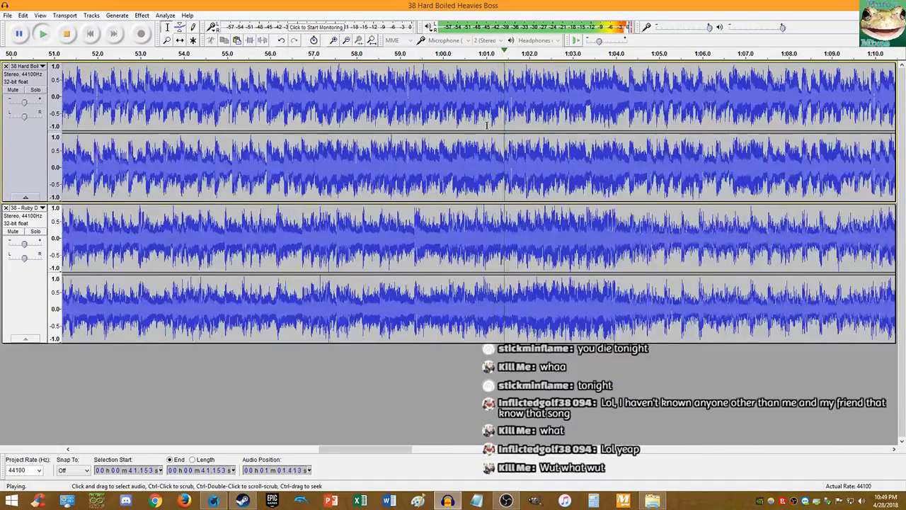
scroll(465, 136, "up", 5)
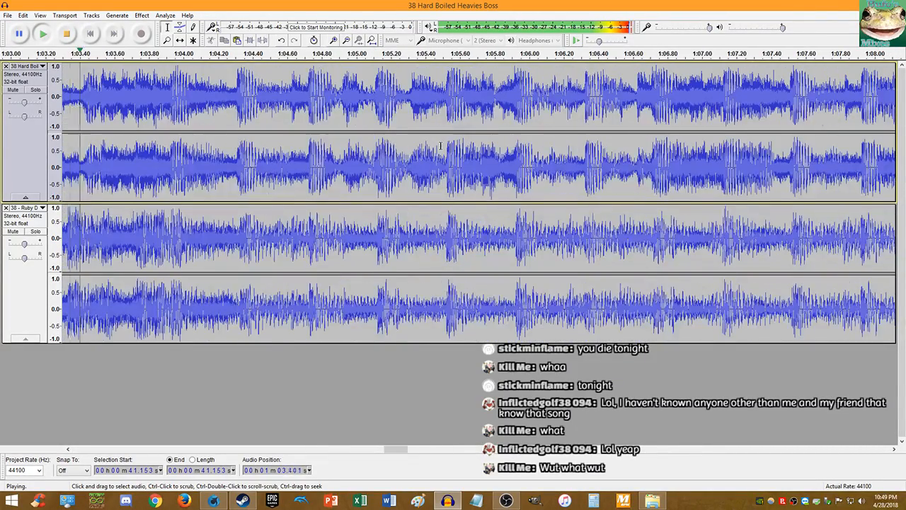
scroll(443, 143, "up", 2)
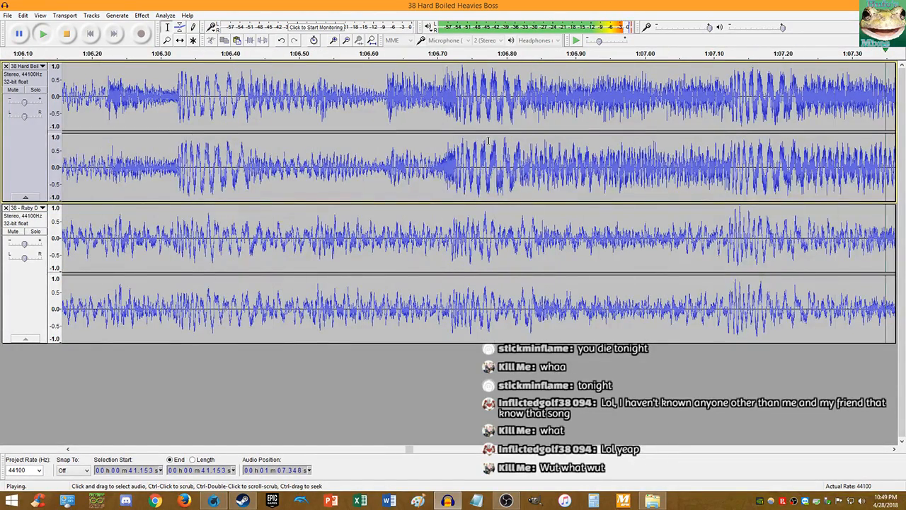
- Mute and unmute each track in turn to compare them, then stop playback
left_click(13, 90)
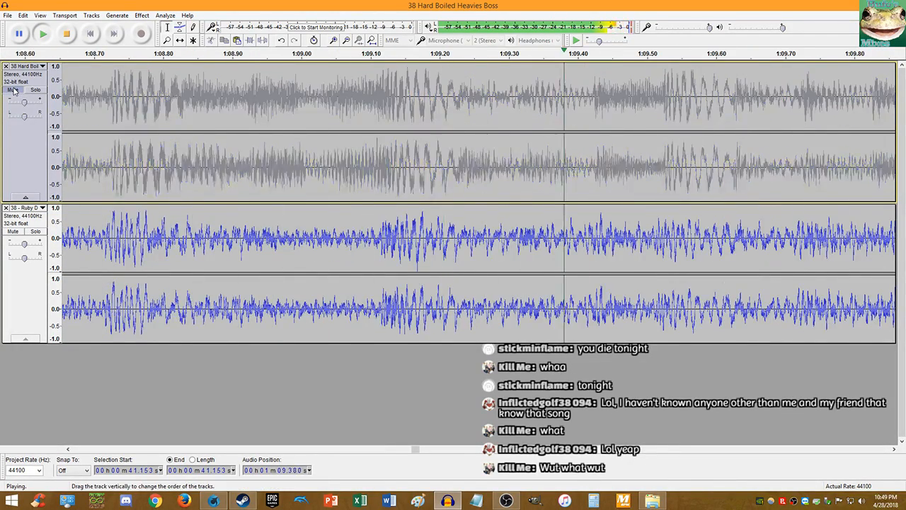
left_click(14, 90)
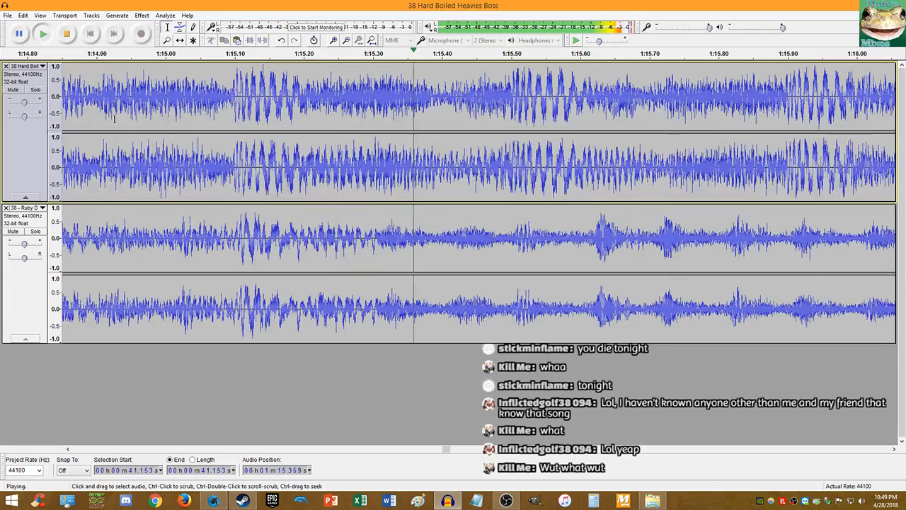
scroll(120, 119, "down", 3)
scroll(121, 119, "down", 1)
scroll(106, 142, "up", 3)
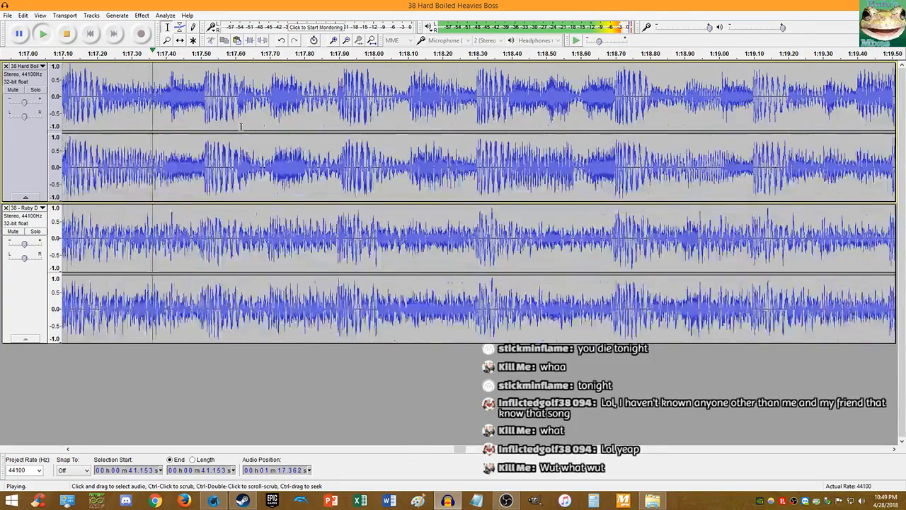
left_click(17, 233)
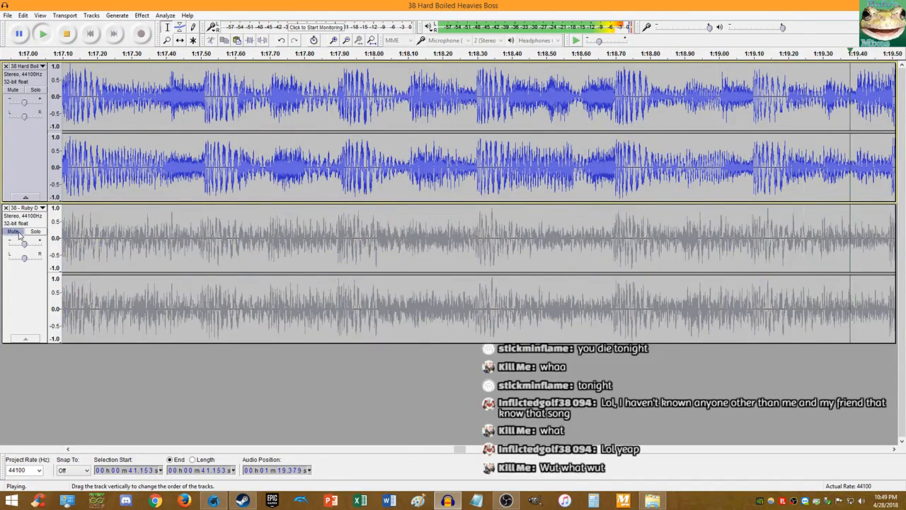
left_click(17, 233)
left_click(17, 233)
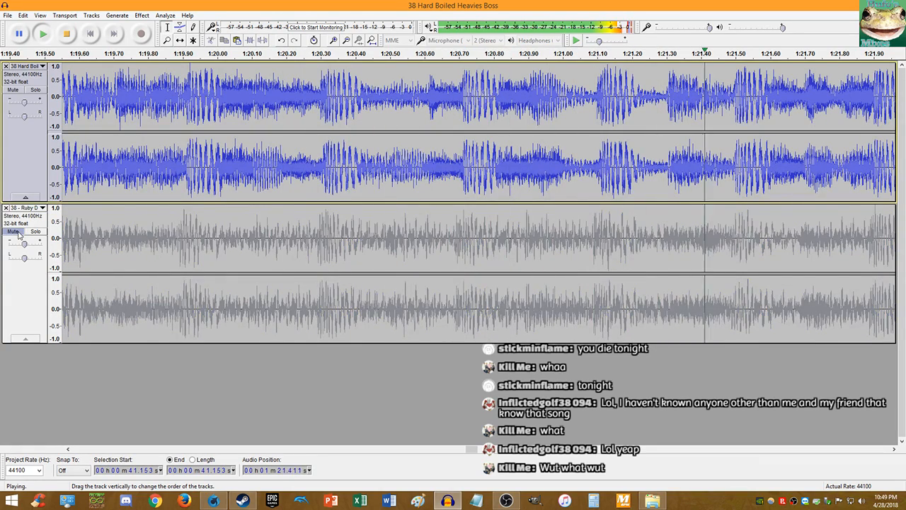
left_click(17, 233)
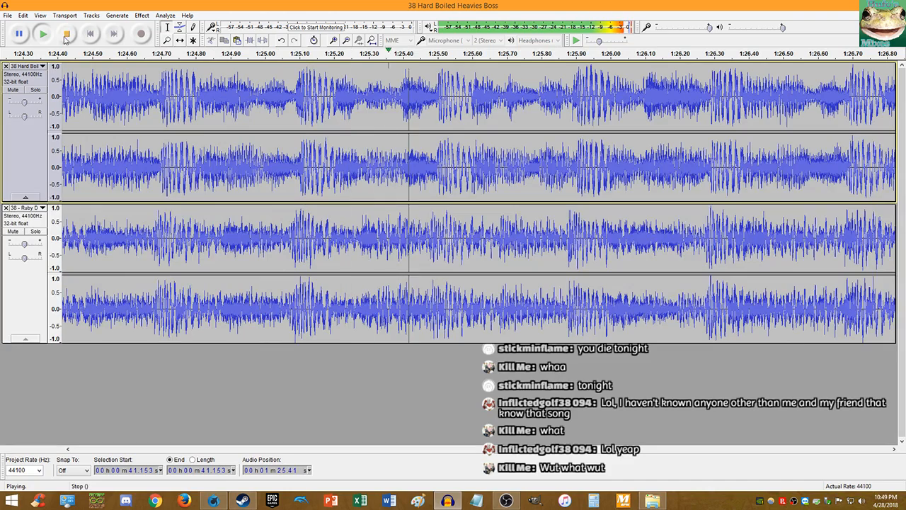
key("space")
- Undo the top track's last tempo change and reapply Change Tempo at 0.120 percent
scroll(709, 169, "up", 2)
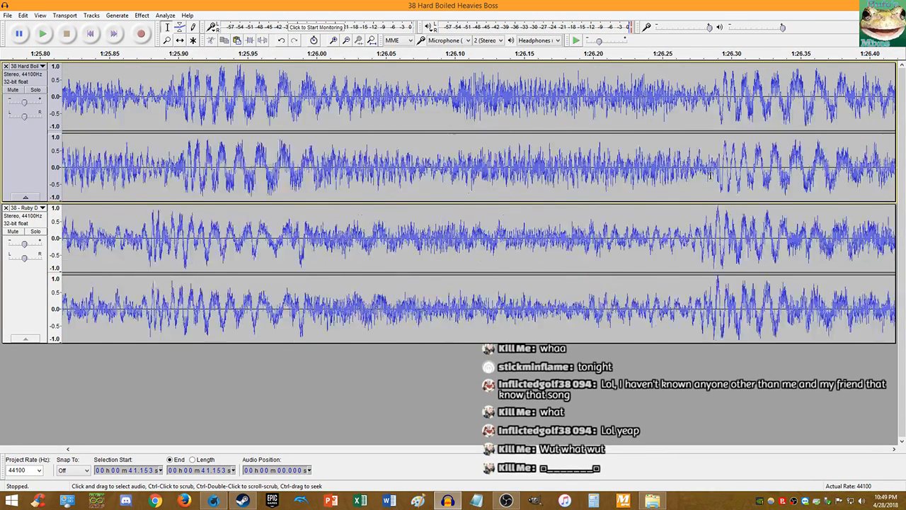
key("ctrl+z")
left_click(142, 15)
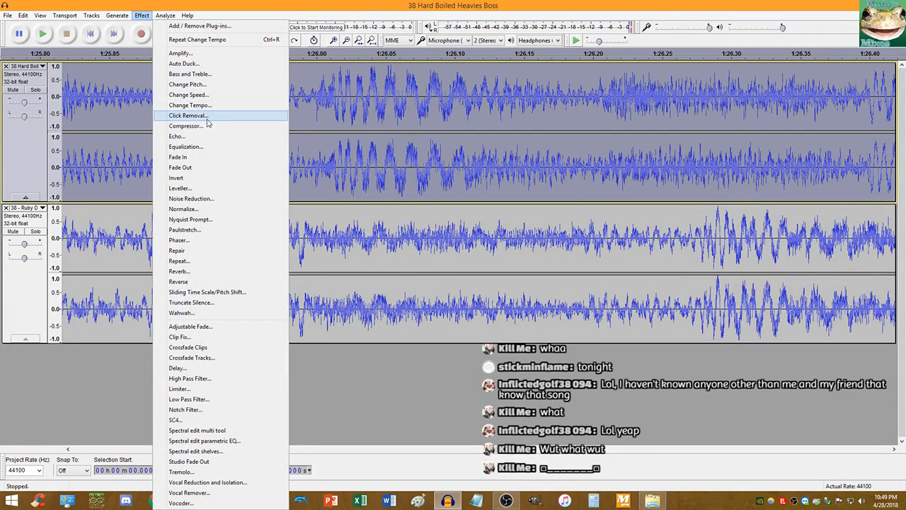
left_click(208, 105)
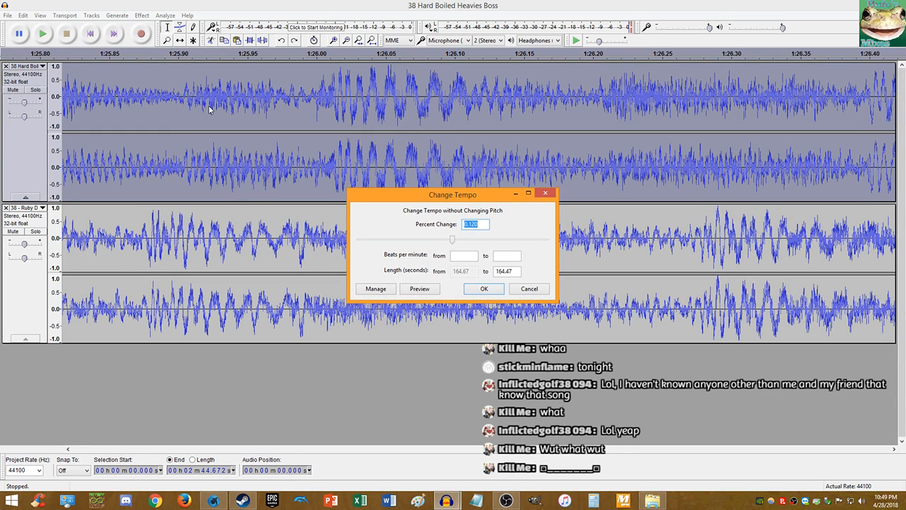
key("Return")
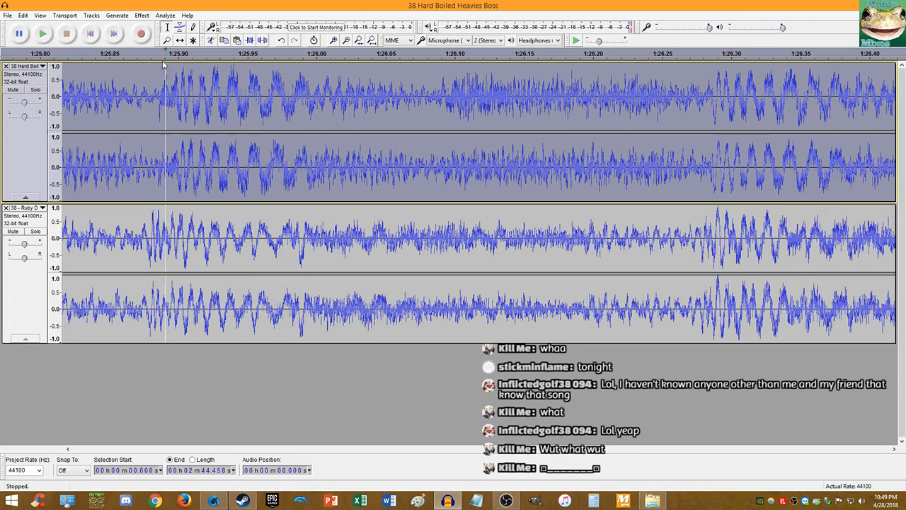
- Play the mix from about 1:26.28 and stop after listening
left_click(701, 172)
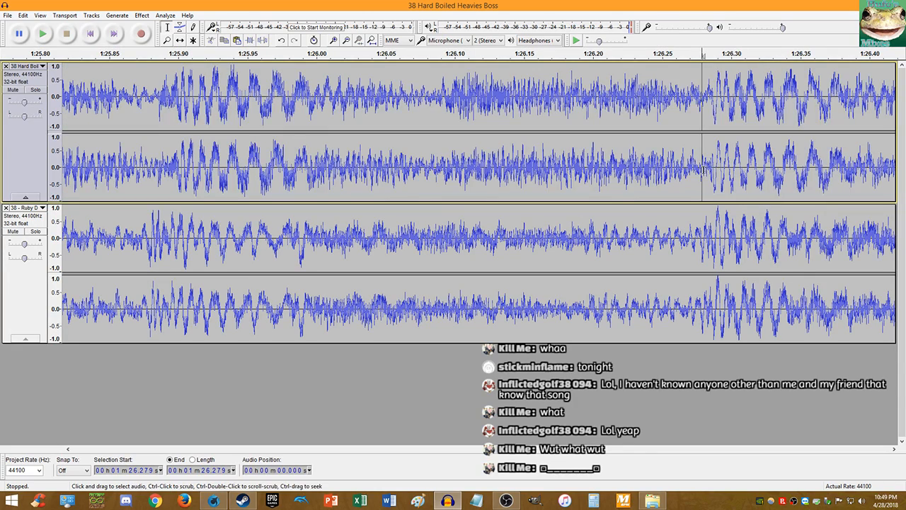
key("space")
key("ctrl+3")
key("ctrl+3")
key("ctrl+3")
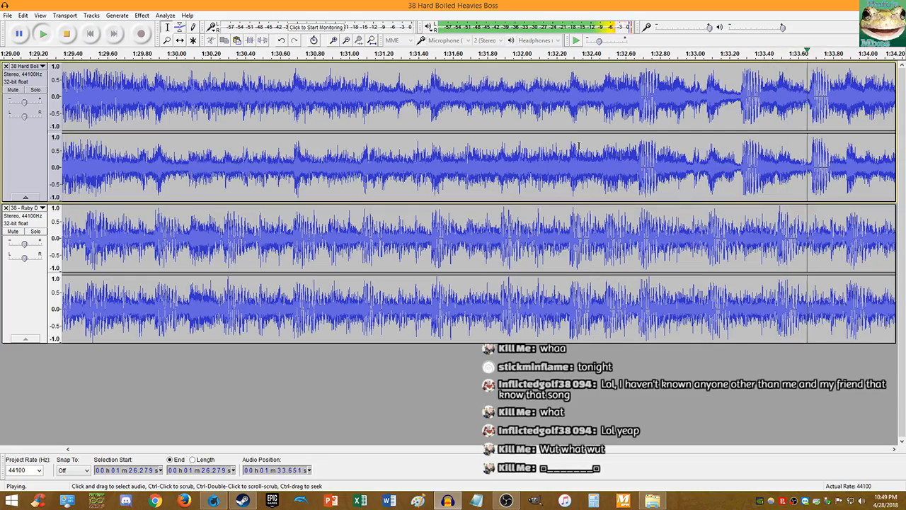
scroll(579, 136, "up", 2, "ctrl")
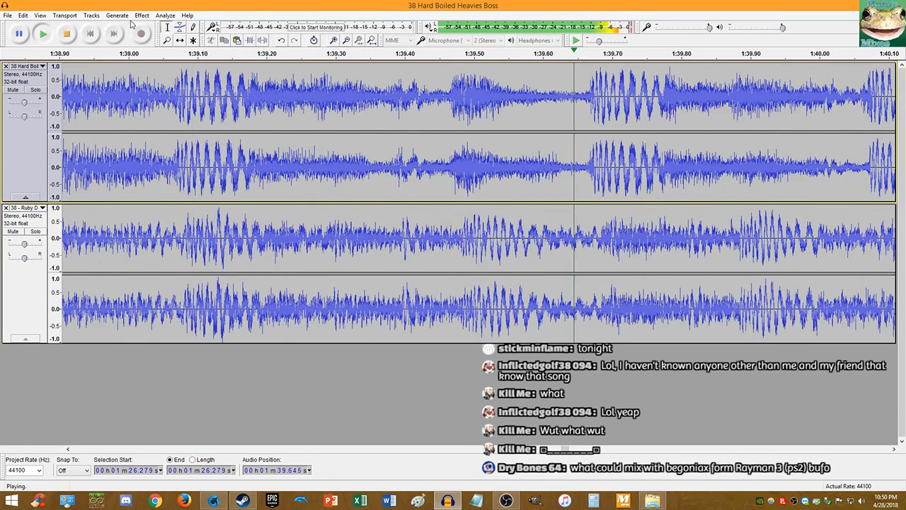
left_click(70, 35)
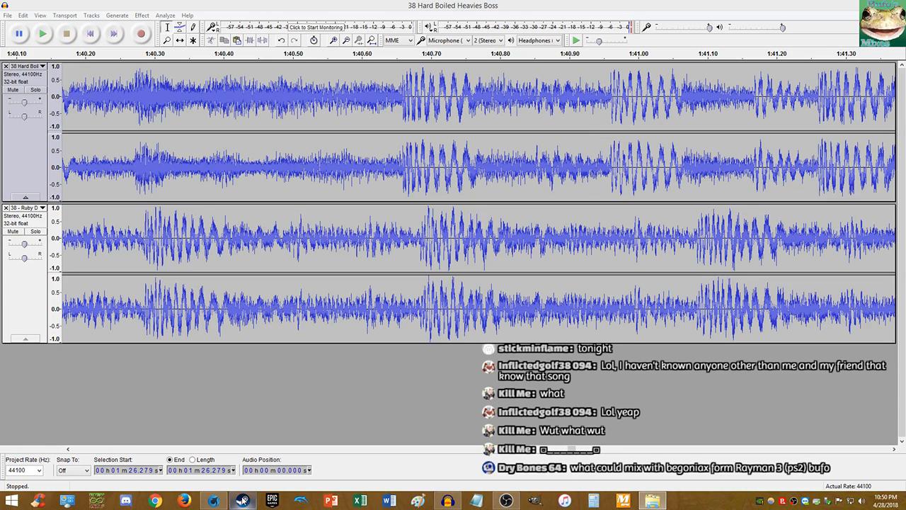
- Snap the Rayman 3 Soundtrack File Explorer window to full screen
mouse_move(238, 499)
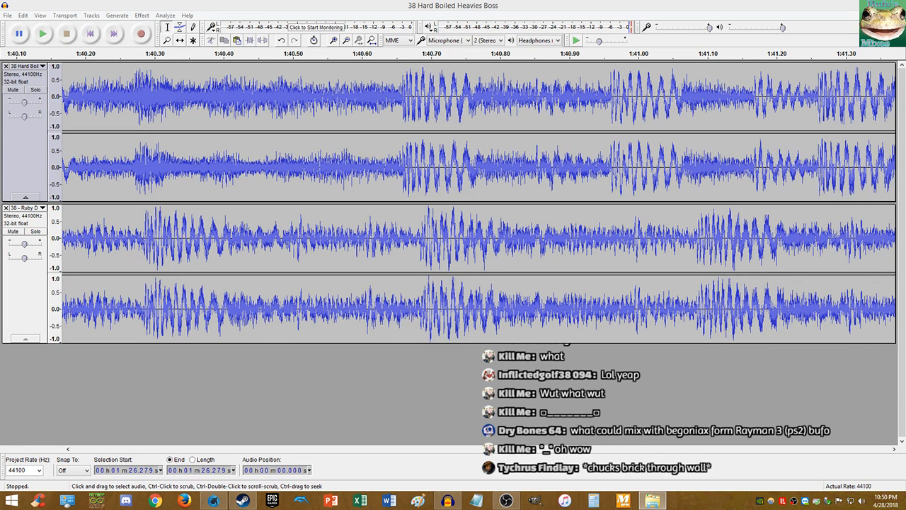
left_click_drag(905, 51, 397, 1)
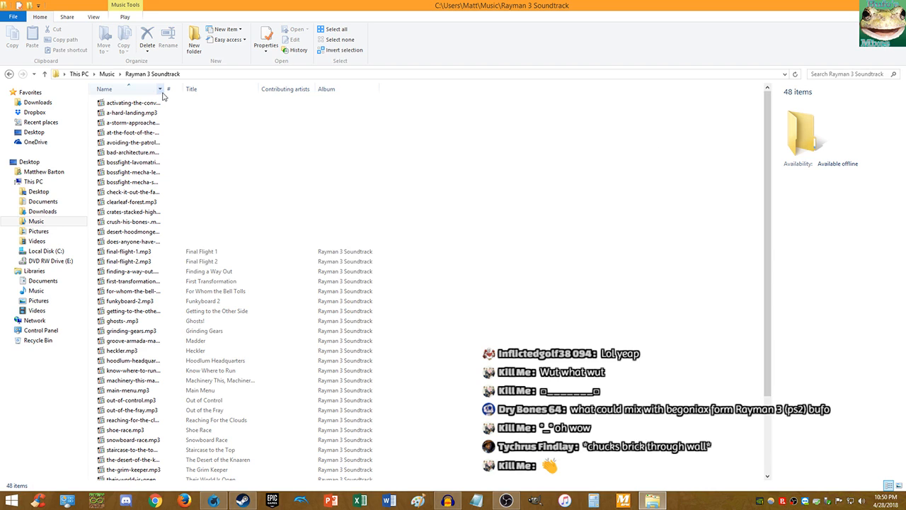
- Sort the Rayman 3 files by Title, view bossfight-lavomatrixes-.mp3's details, and move the window aside
left_click_drag(163, 91, 215, 91)
scroll(177, 165, "down", 3)
left_click(182, 168)
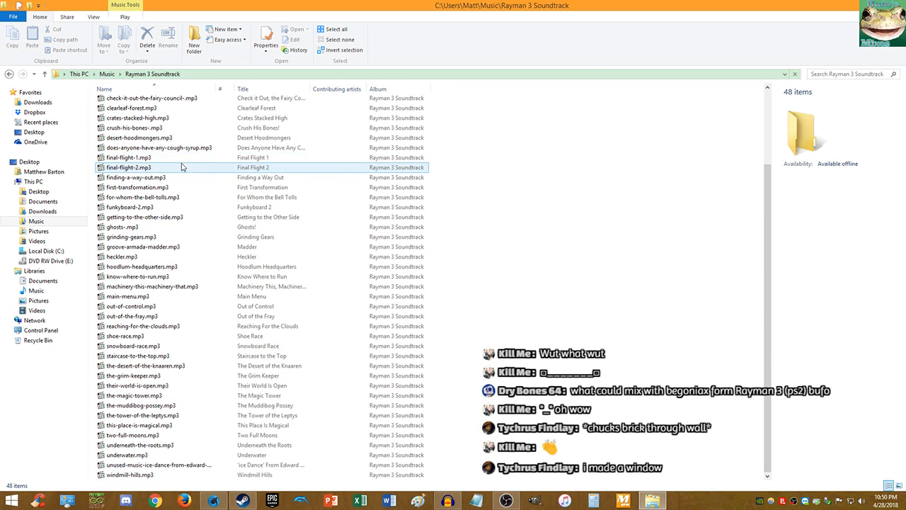
left_click(258, 89)
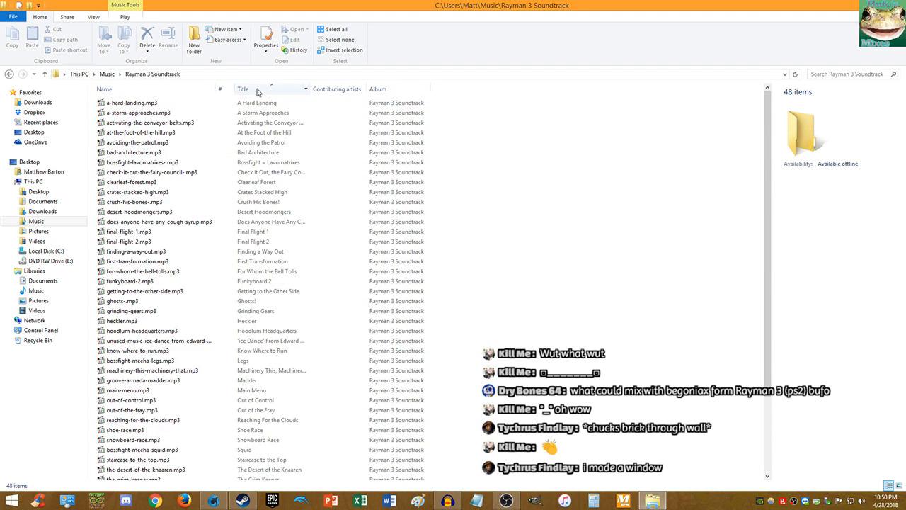
left_click(283, 162)
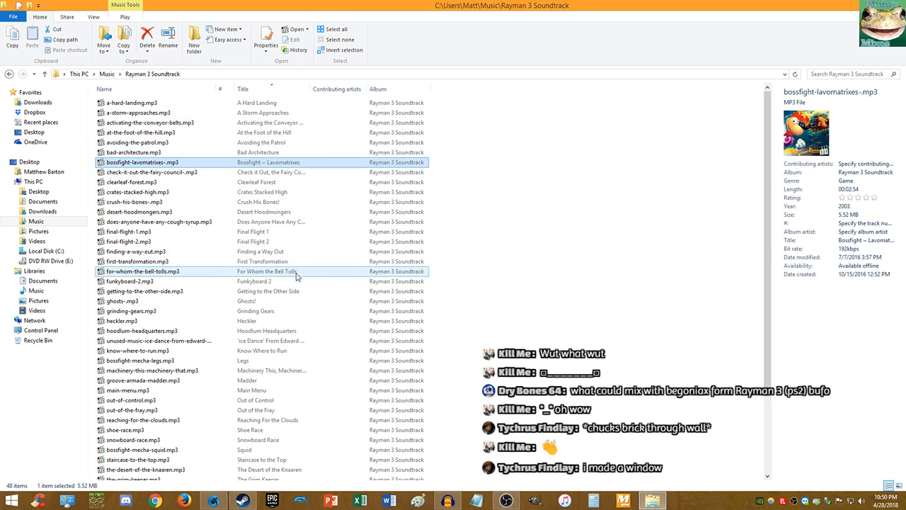
scroll(305, 315, "down", 3)
left_click_drag(393, 2, 905, 269)
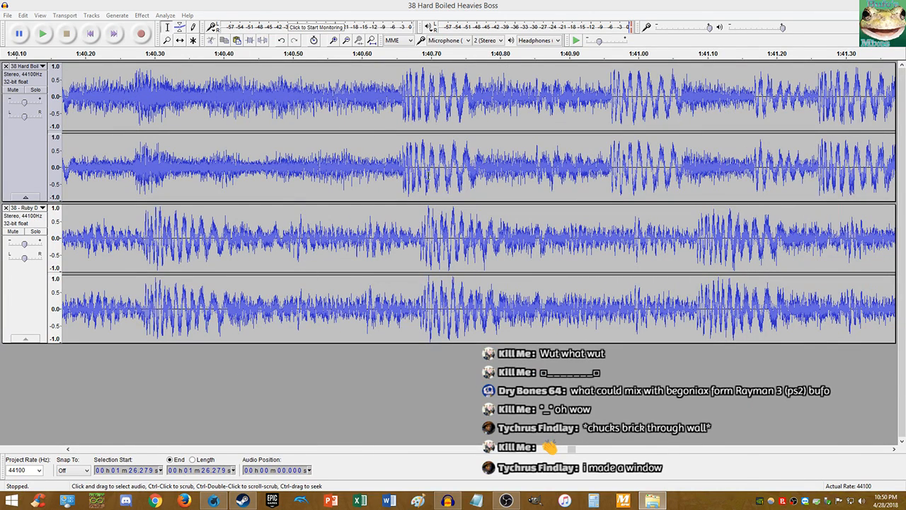
- Undo the first track's tempo change and reapply Change Tempo to it twice
key("ctrl+z")
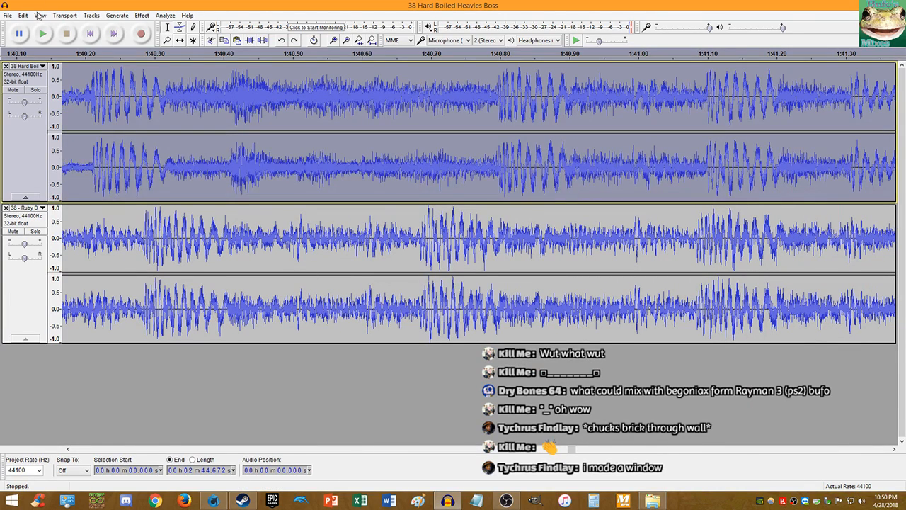
left_click(142, 15)
left_click(212, 105)
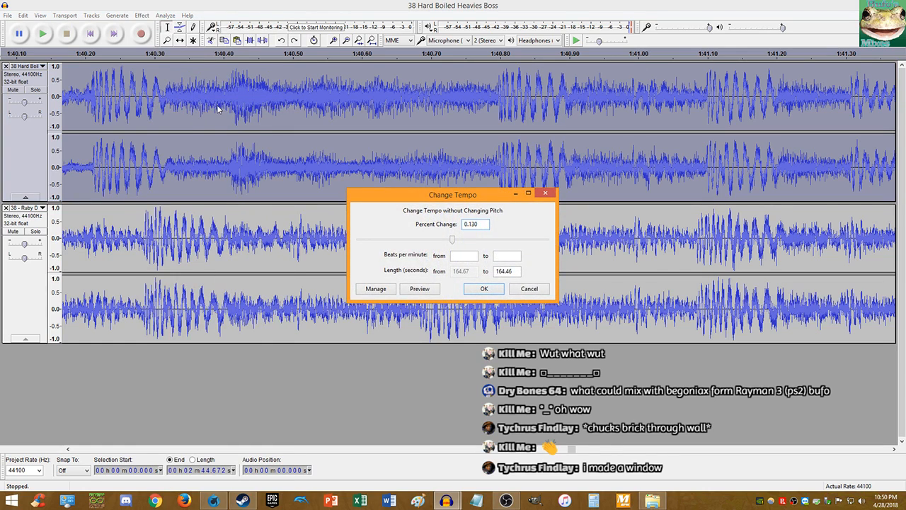
key("Return")
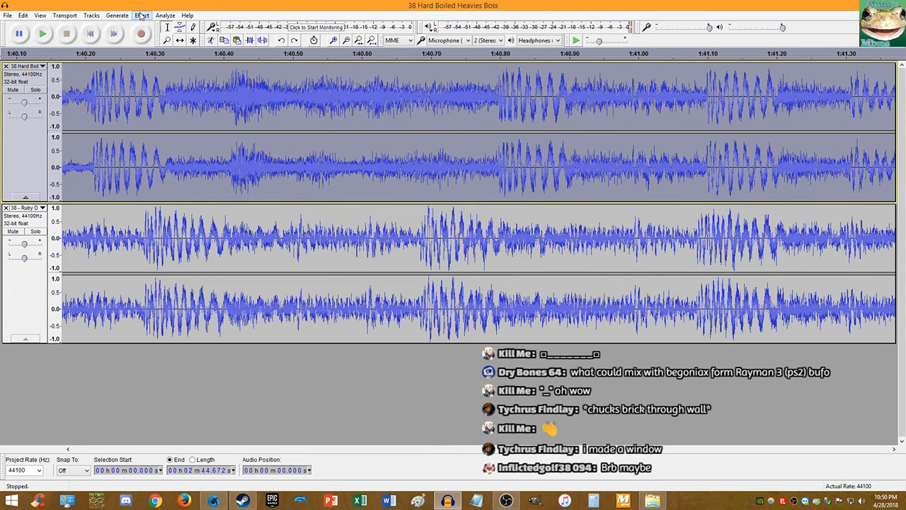
left_click(142, 16)
left_click(207, 99)
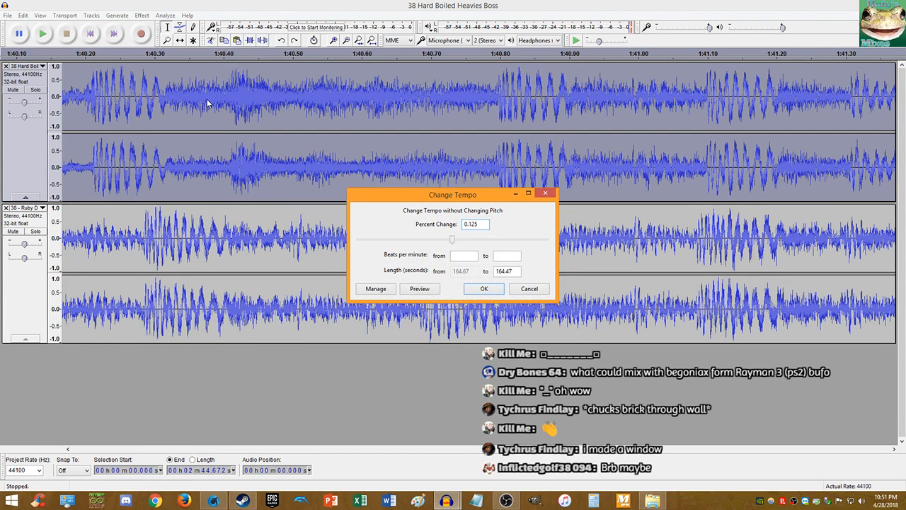
key("Return")
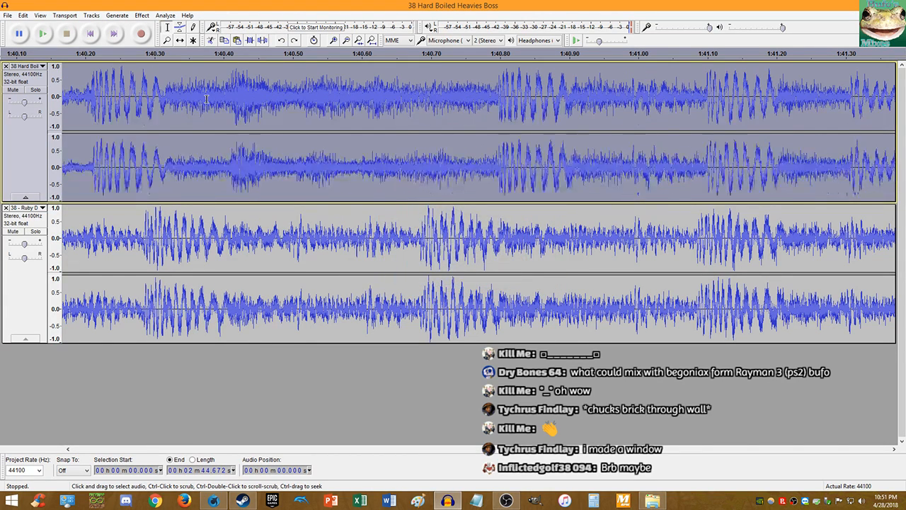
- Apply a 0.1% Change Tempo to the first track and play from 1:40.7
left_click(141, 15)
left_click(190, 107)
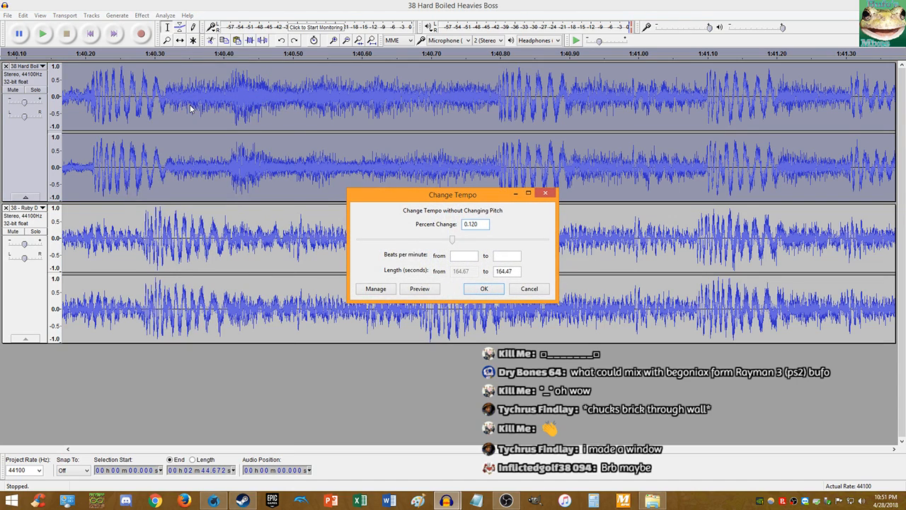
type("0.1")
key("Return")
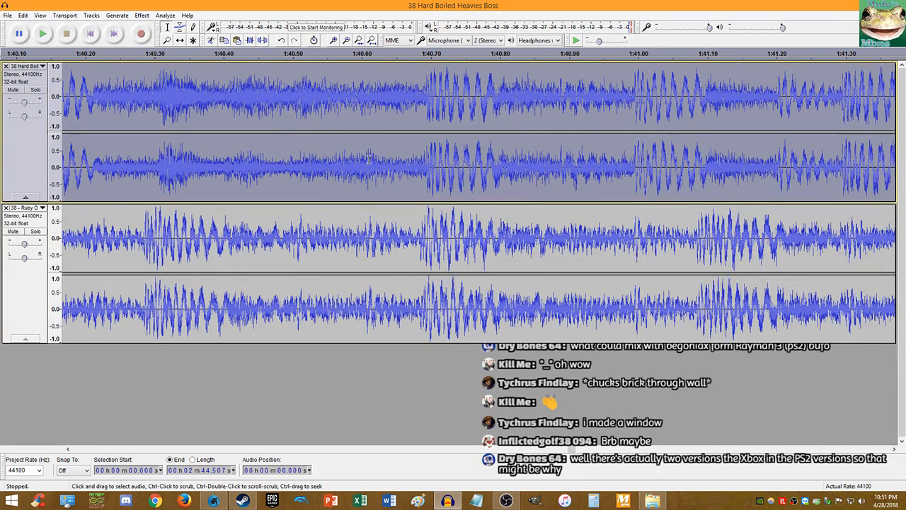
left_click(423, 163)
key("space")
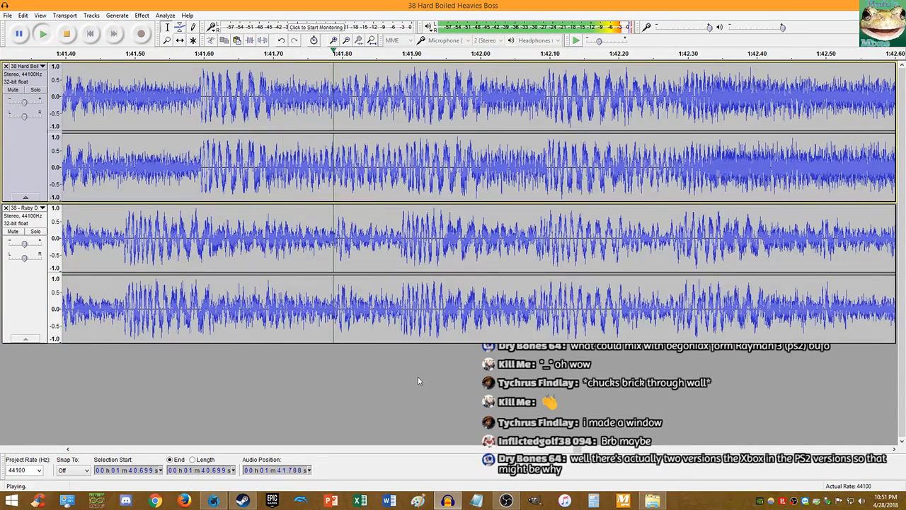
- Stop playback and fit the whole project into view
scroll(312, 297, "down", 6)
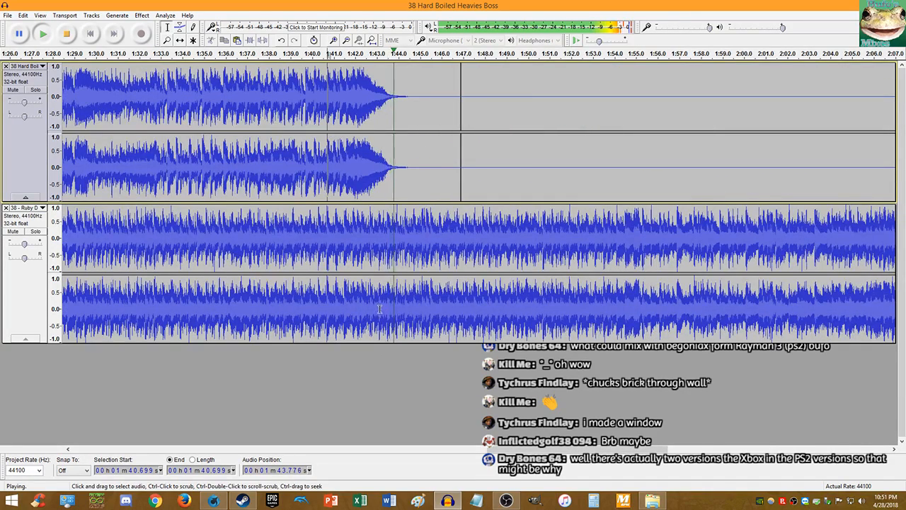
scroll(269, 199, "down", 1)
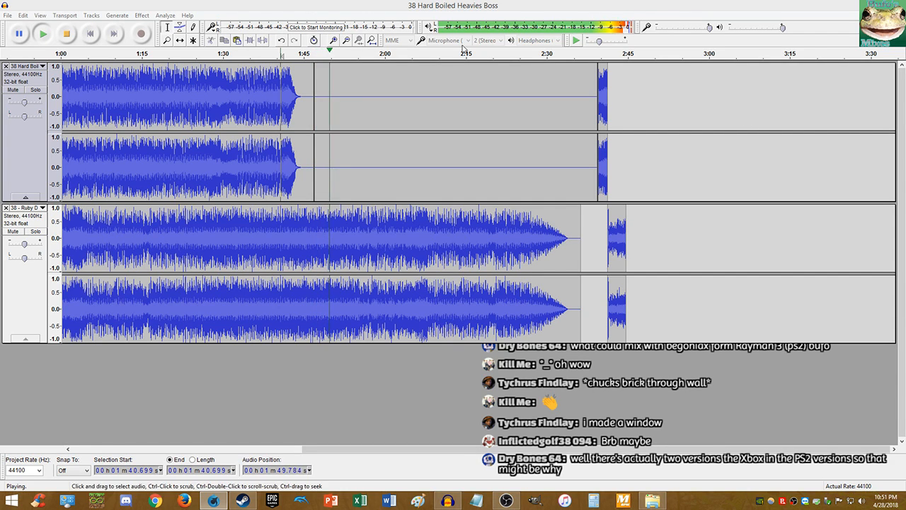
left_click(67, 34)
left_click(652, 500)
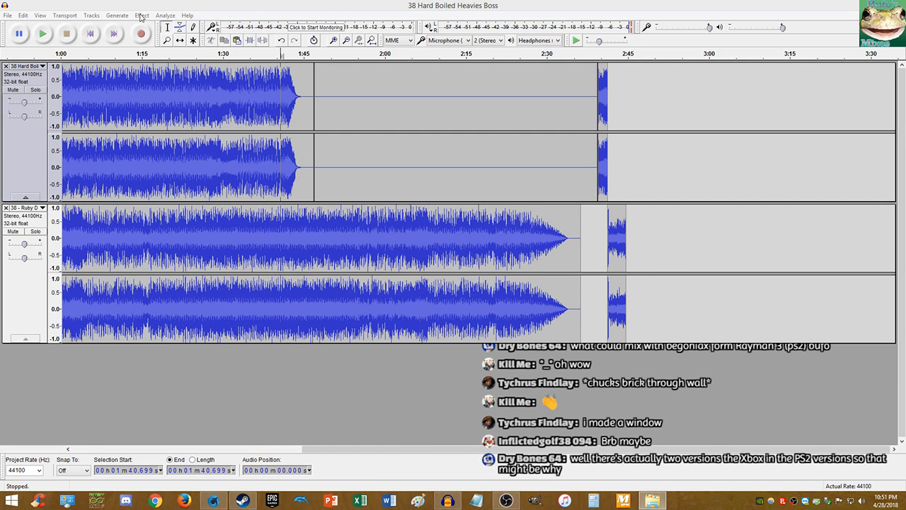
left_click(372, 41)
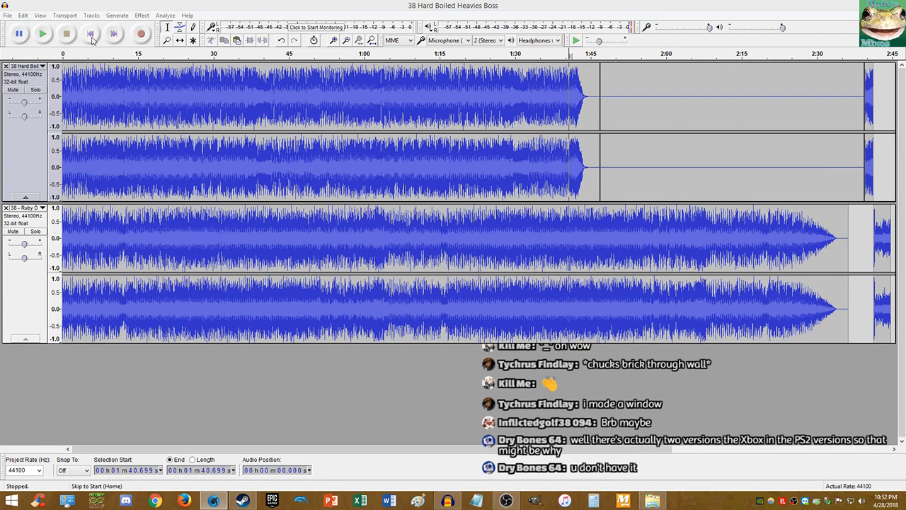
- Pan track 2 fully right and track 1 fully left, then play the mix from the start
left_click(90, 34)
left_click(44, 34)
left_click(71, 34)
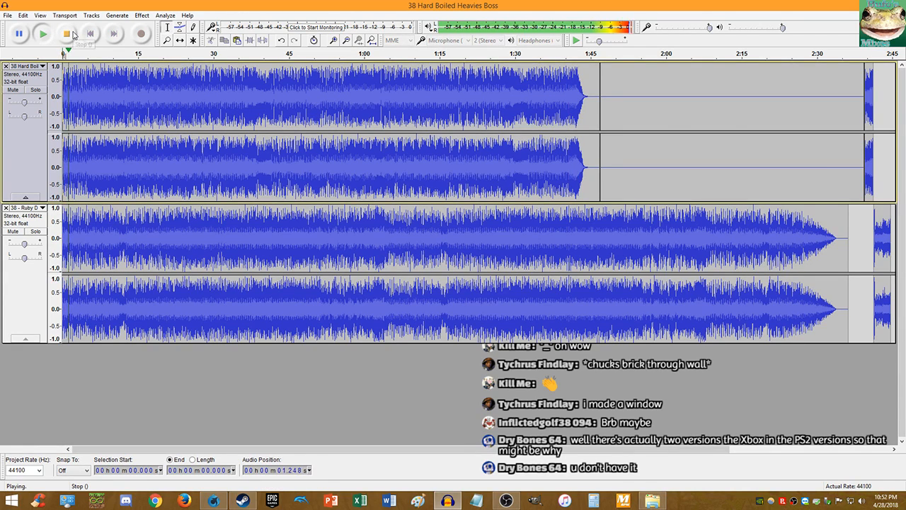
left_click_drag(23, 259, 41, 258)
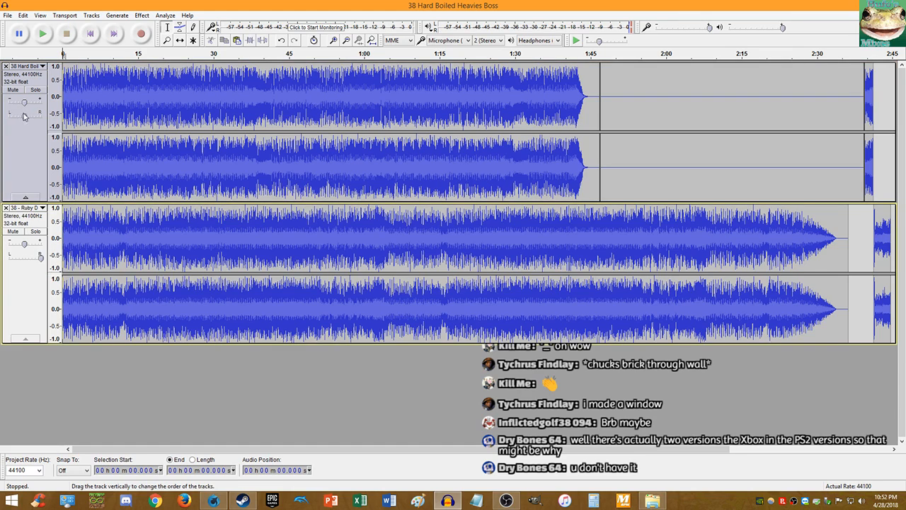
left_click_drag(23, 115, 8, 115)
left_click(43, 34)
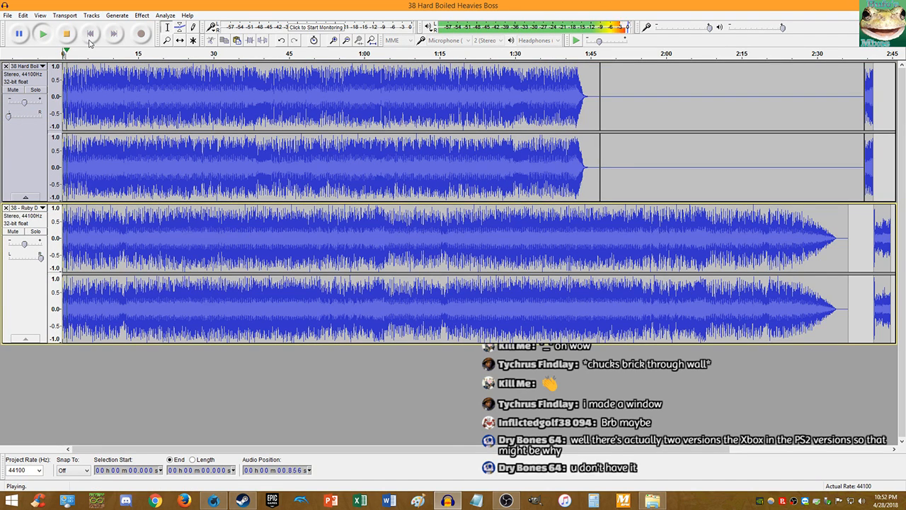
- Briefly mute track 1 to hear the second track alone, unmute it, then stop playback
scroll(77, 100, "up", 6)
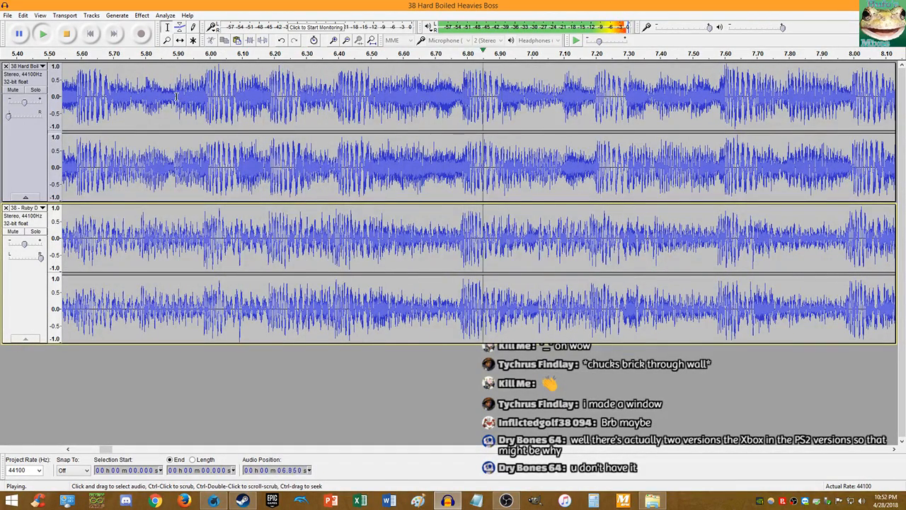
left_click(12, 90)
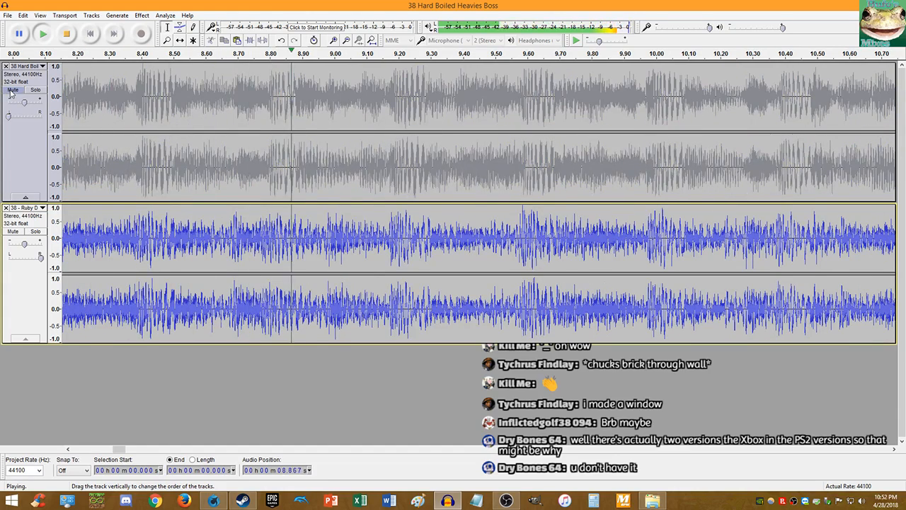
left_click(12, 90)
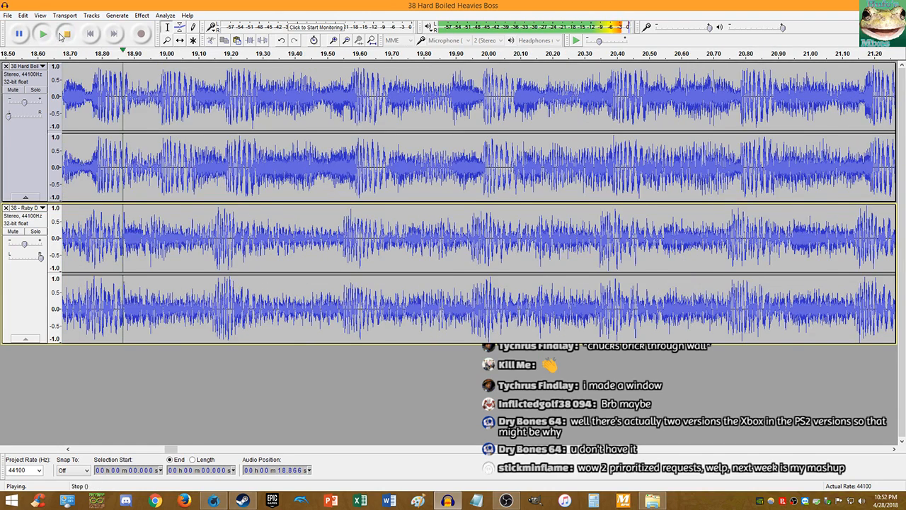
key("space")
key("alt+Tab")
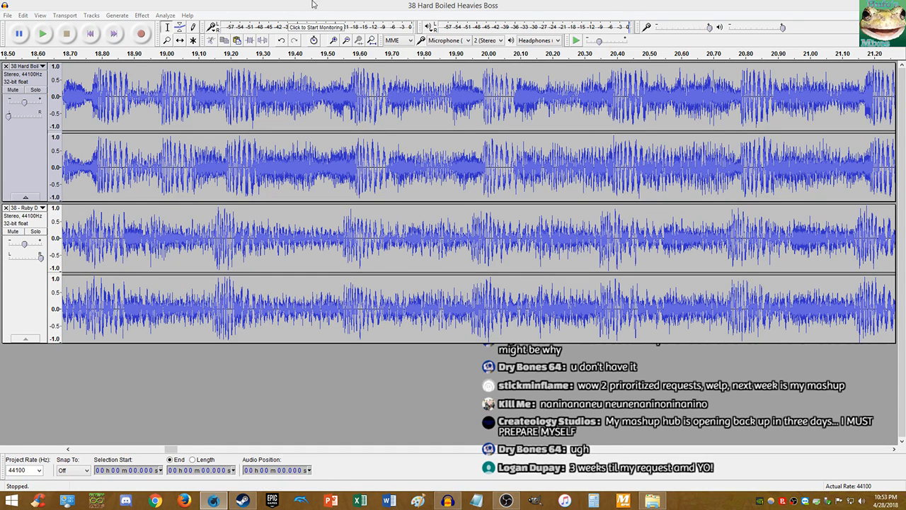
- Play from about 19.2 s, then restart playback from 4.75 s
left_click(223, 172)
key("space")
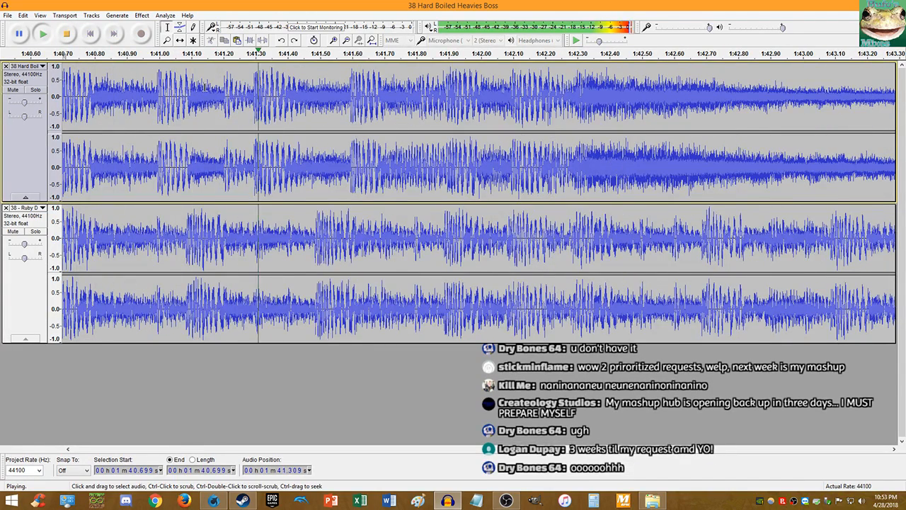
scroll(220, 92, "down", 3)
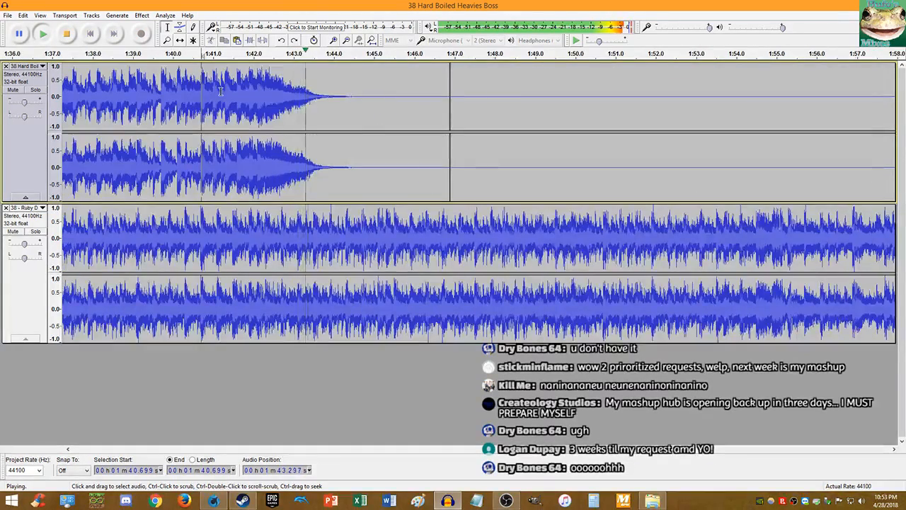
left_click(64, 41)
key("Home")
left_click(255, 92)
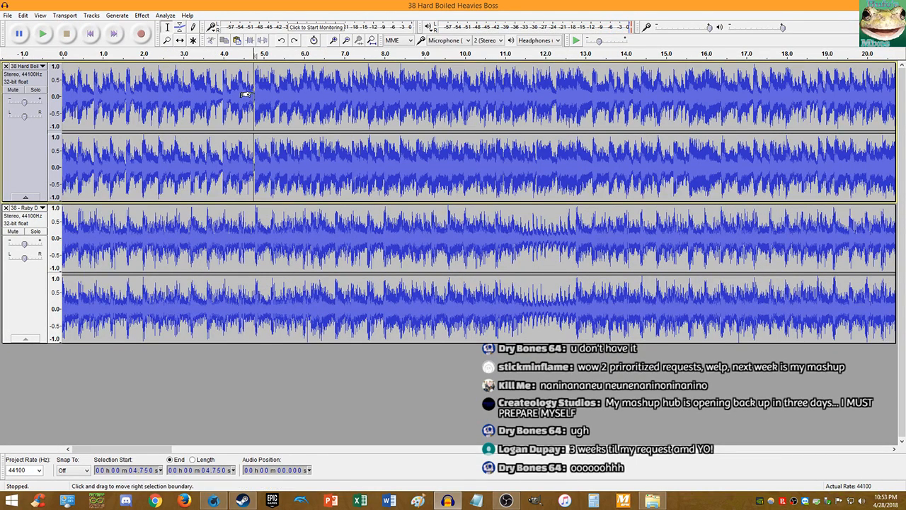
key("space")
- Hear each track alone by toggling Mute on track 1, track 2, then track 1 again
left_click(13, 90)
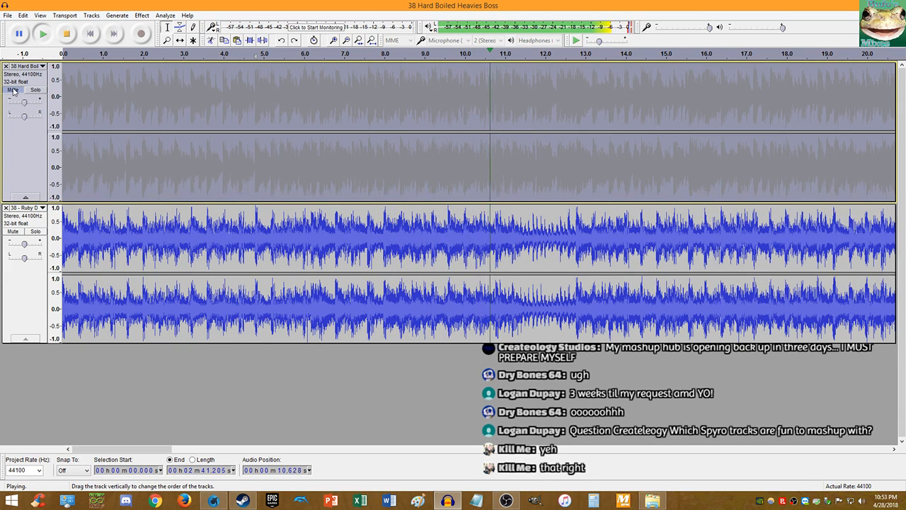
left_click(13, 90)
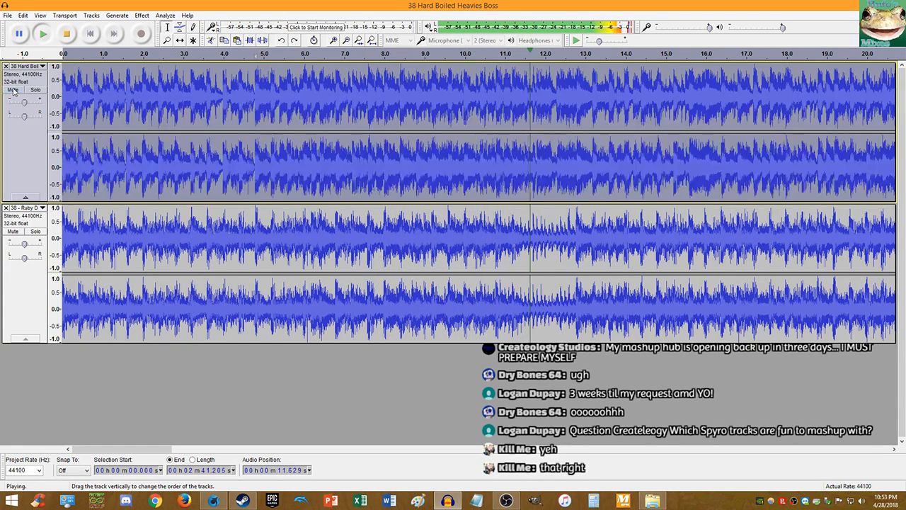
left_click(13, 232)
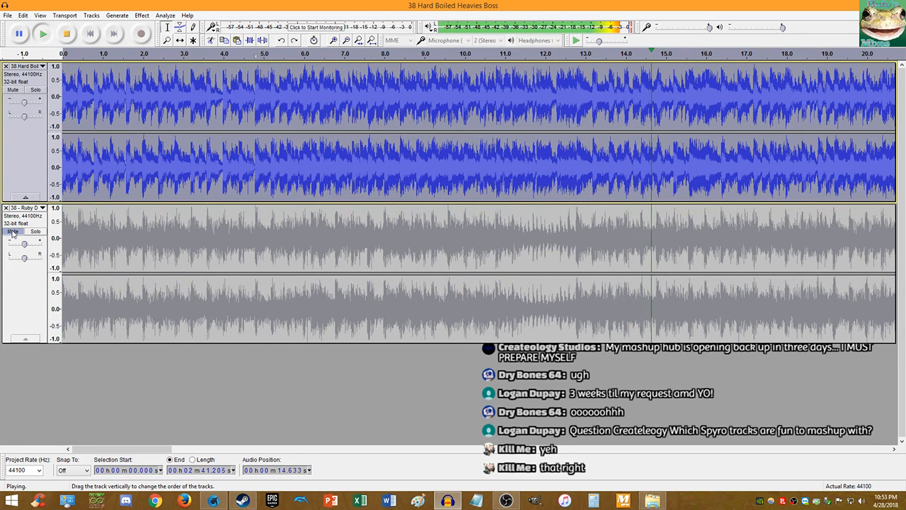
left_click(13, 231)
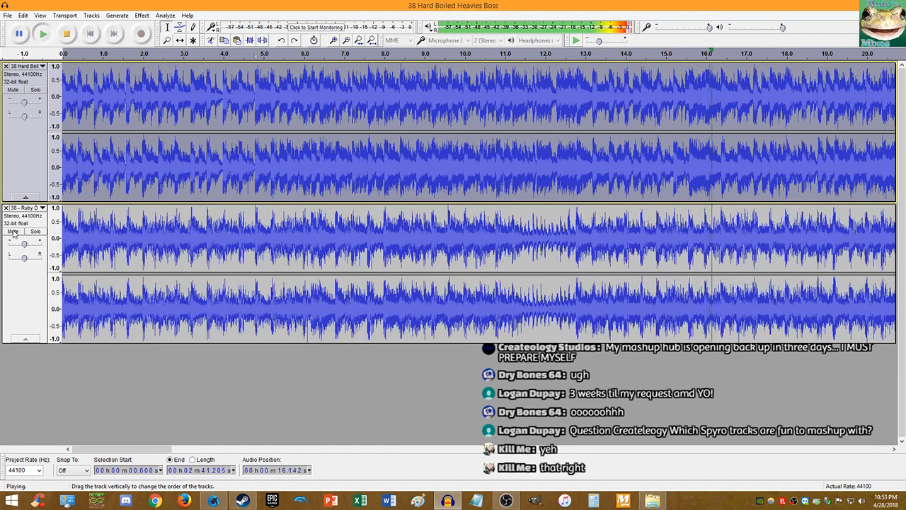
left_click(12, 90)
left_click(13, 90)
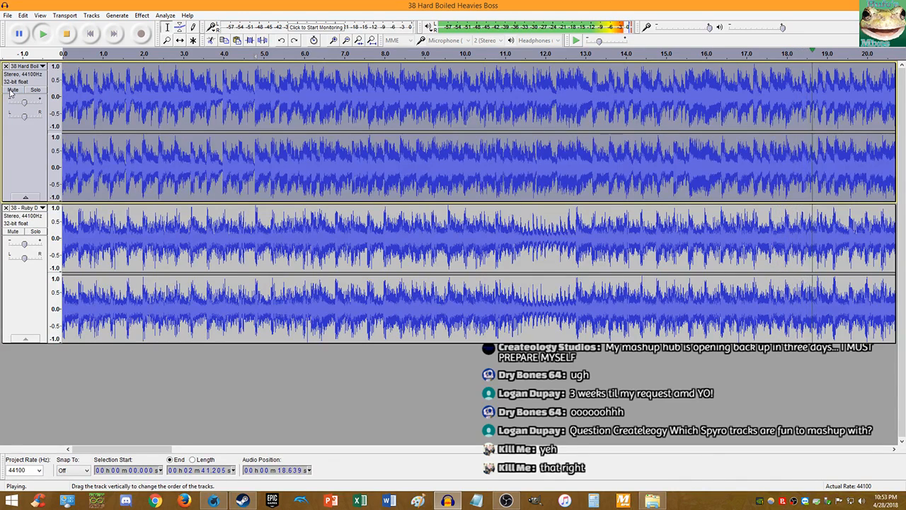
mouse_move(25, 104)
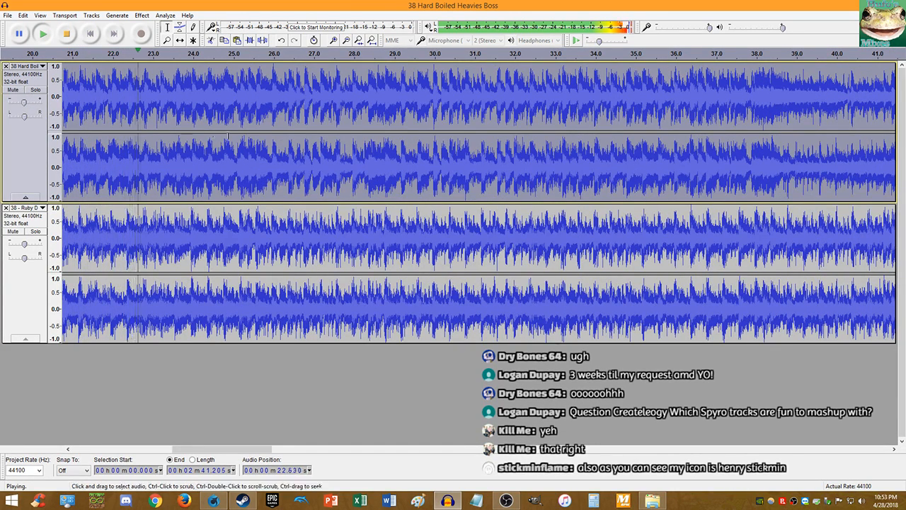
- Toggle Mute on the second, then the first track, and stop playback near 1:00.5
scroll(154, 125, "up", 4)
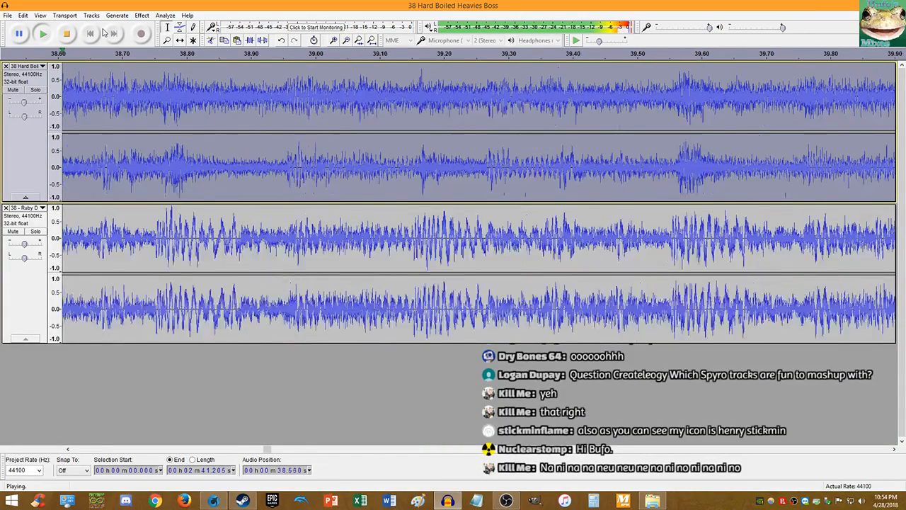
left_click(13, 231)
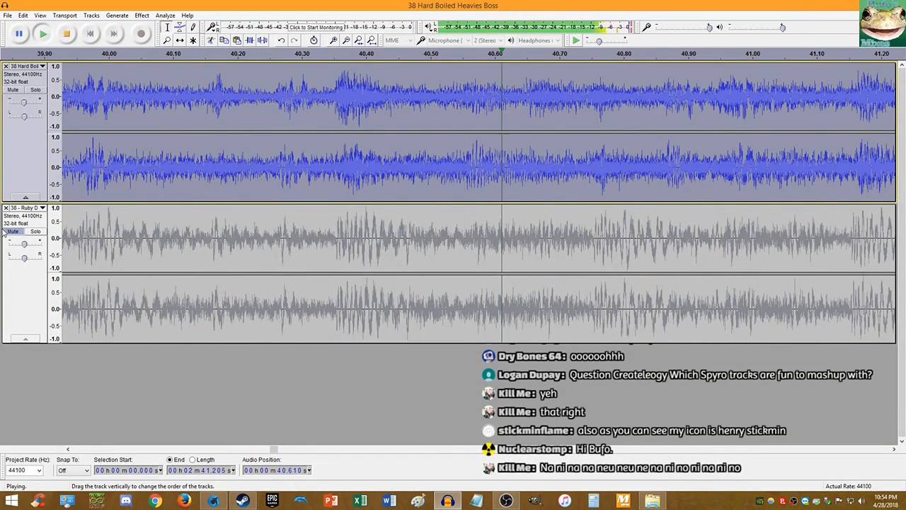
left_click(13, 231)
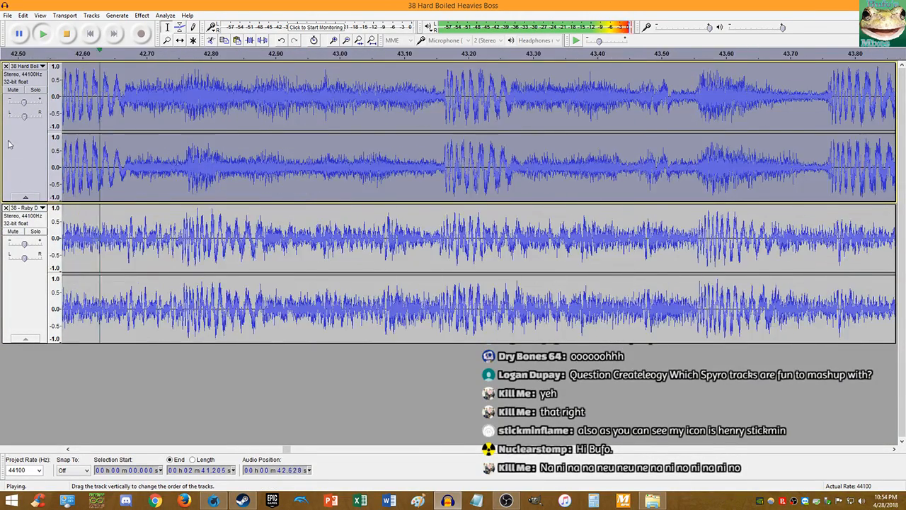
left_click(12, 90)
left_click(13, 90)
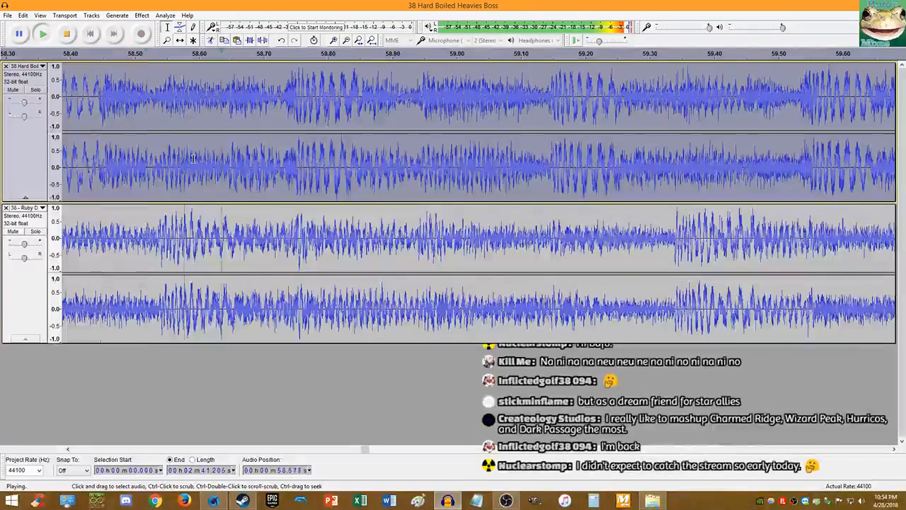
scroll(193, 159, "down", 2)
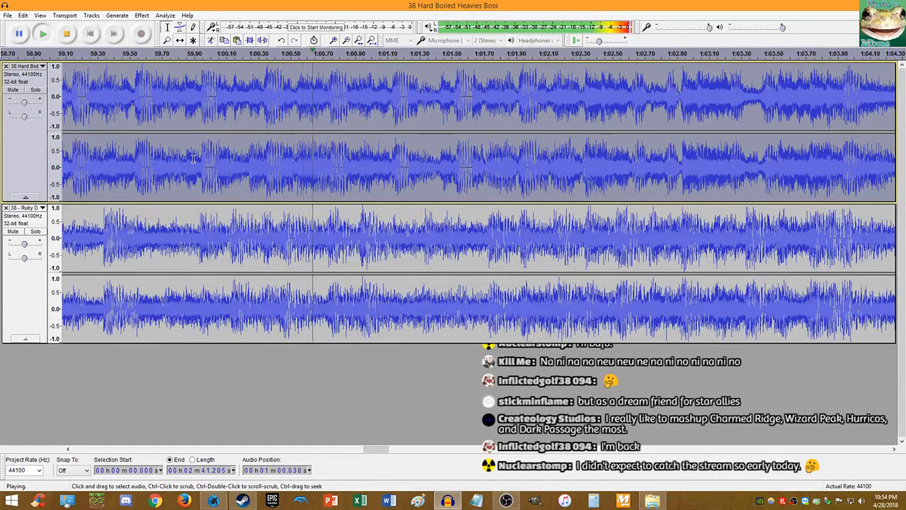
left_click(71, 37)
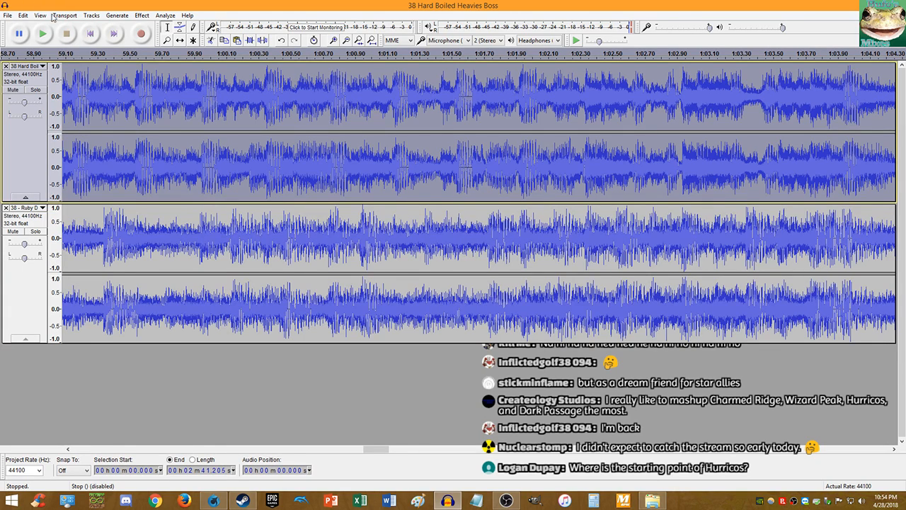
- Play from about 1:01.7, muting track 1, track 2, then track 1 to hear each alone
left_click(487, 174)
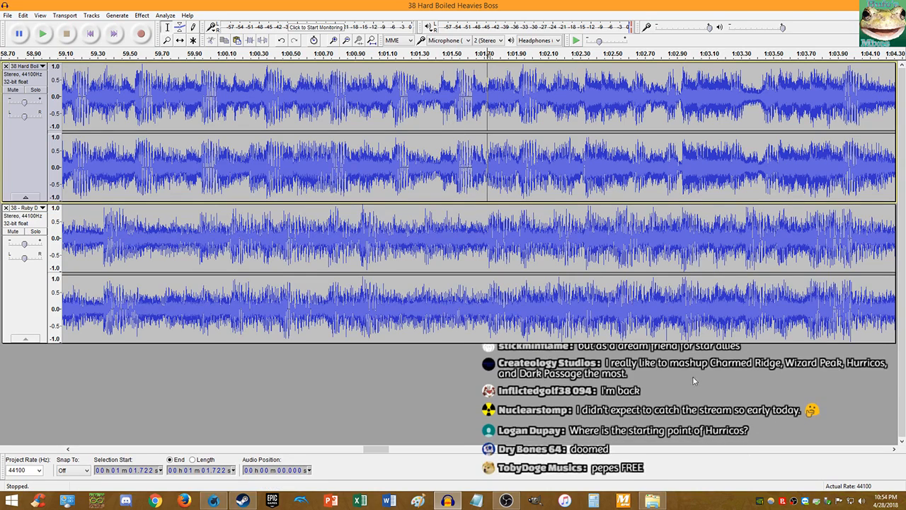
key("space")
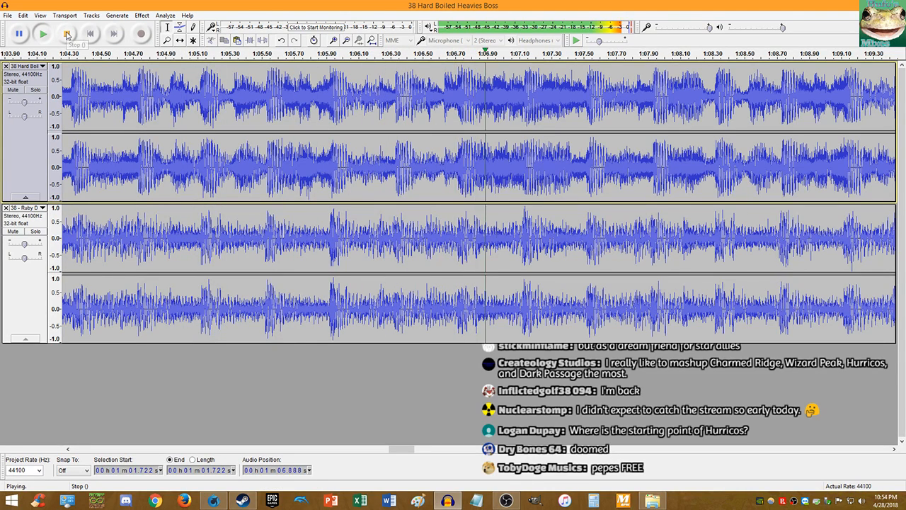
left_click(14, 90)
left_click(14, 90)
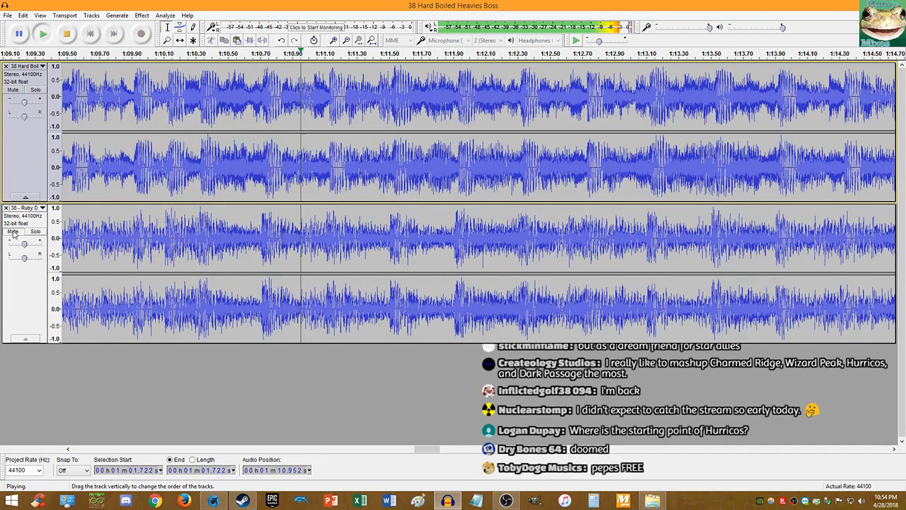
left_click(12, 232)
left_click(13, 232)
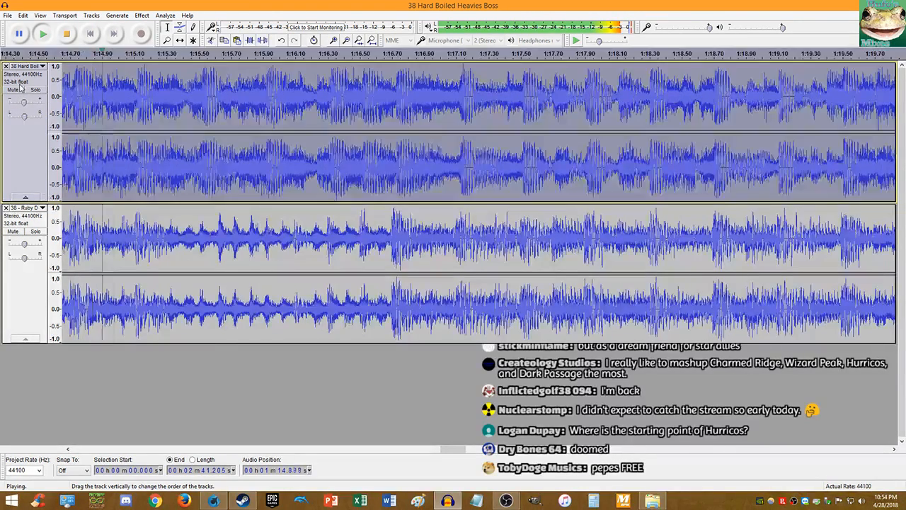
left_click(14, 90)
left_click(14, 90)
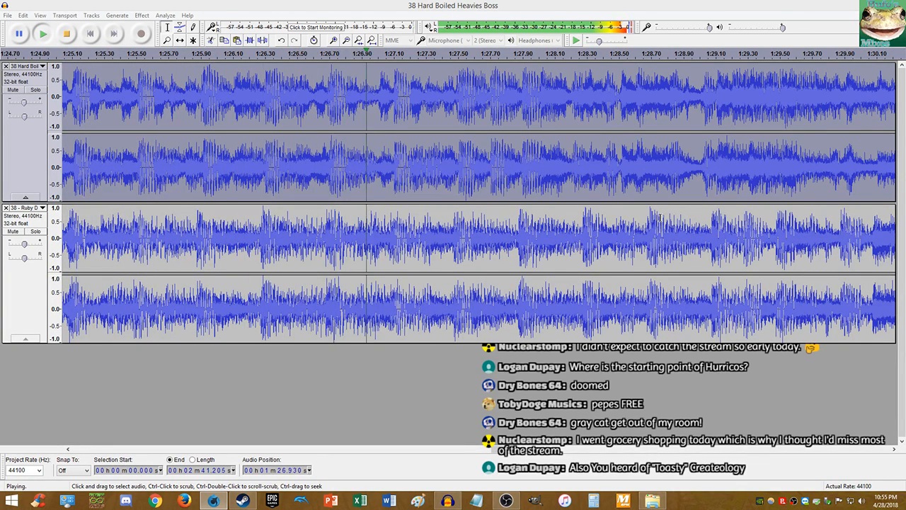
- Stop playback and resume it from about 1:28.3
left_click(514, 183)
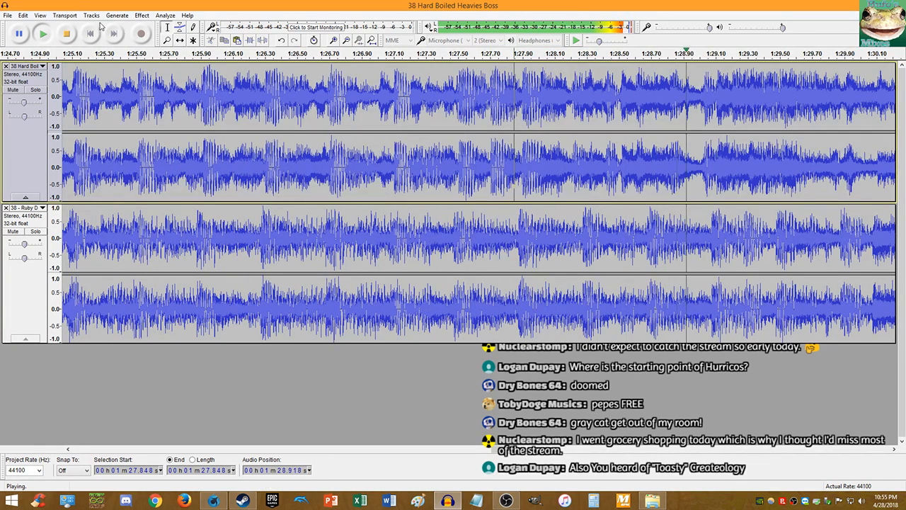
left_click(65, 35)
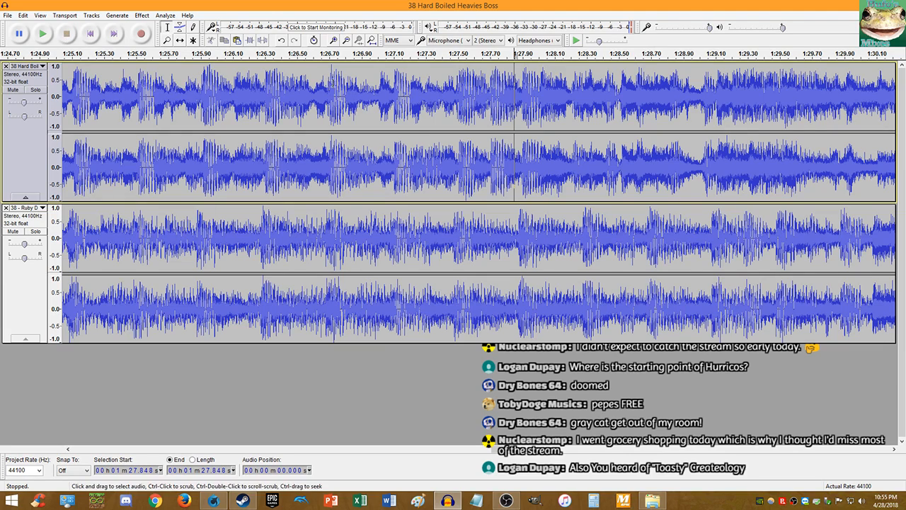
left_click(587, 181)
key("space")
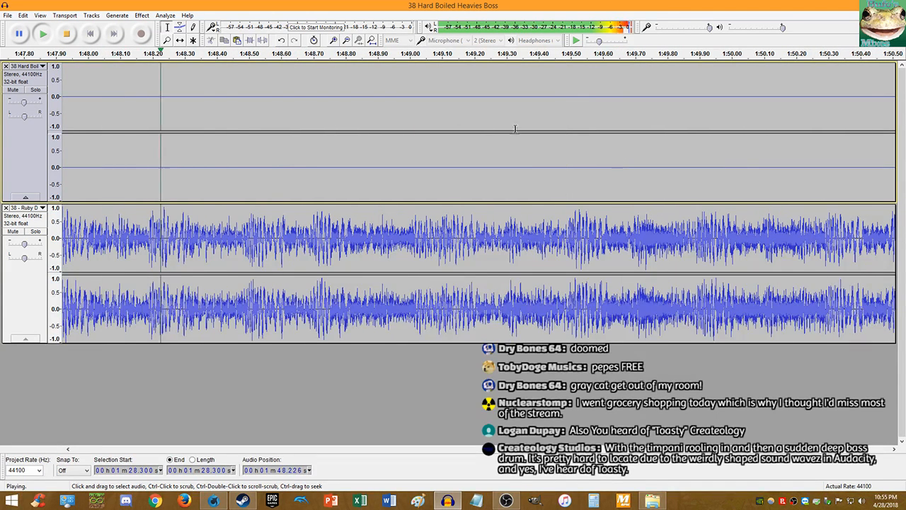
- Stop playback, return to the start, and zoom in and out on the waveforms
left_click(67, 33)
left_click(90, 34)
scroll(211, 119, "down", 4)
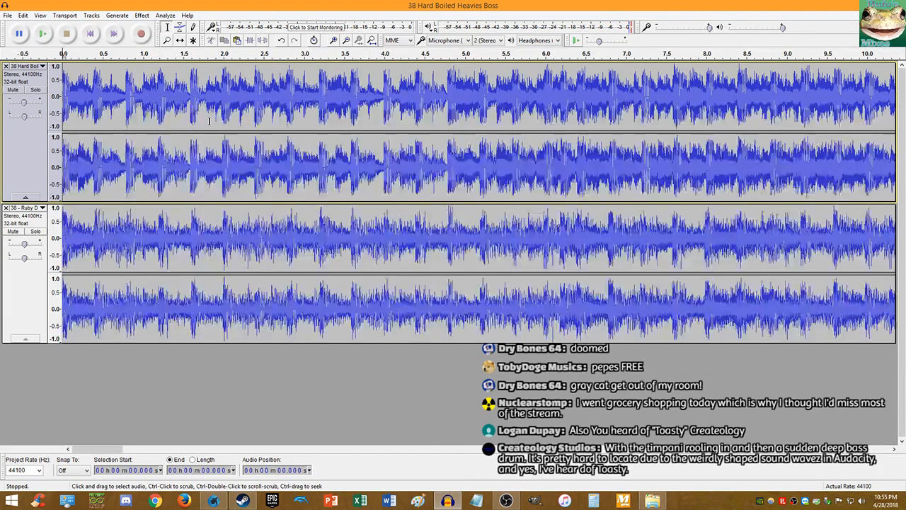
scroll(256, 146, "up", 7)
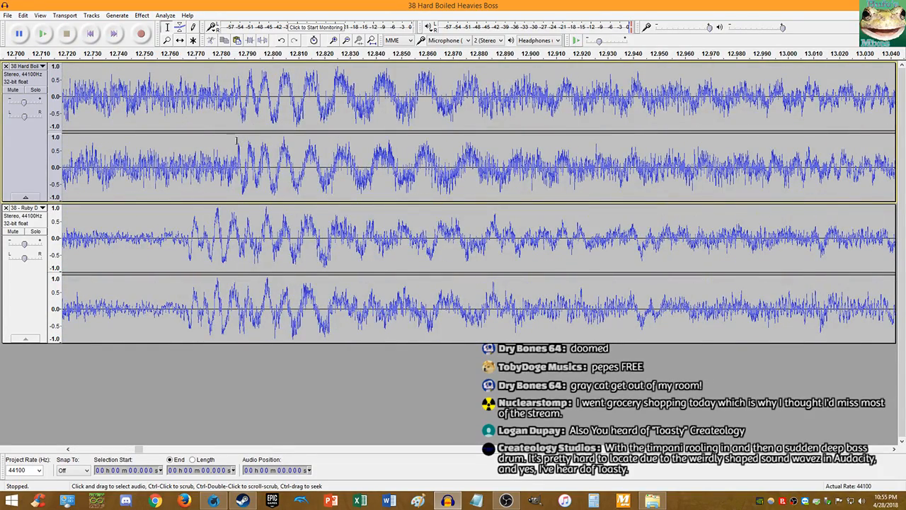
scroll(234, 138, "down", 7)
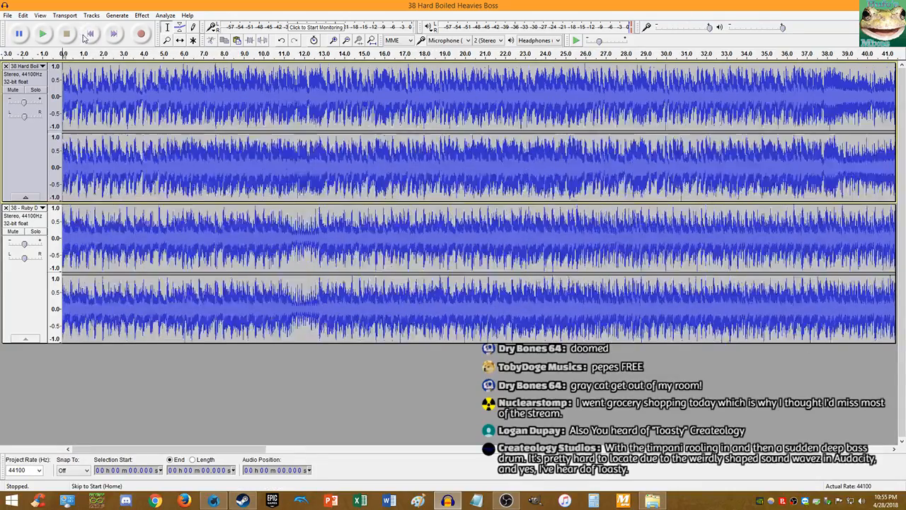
scroll(107, 100, "up", 4)
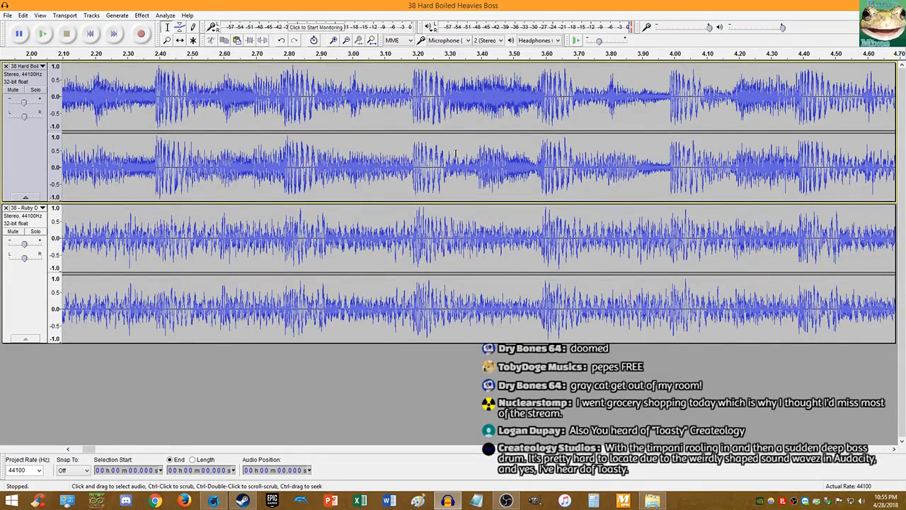
scroll(455, 154, "down", 2)
scroll(298, 165, "up", 3)
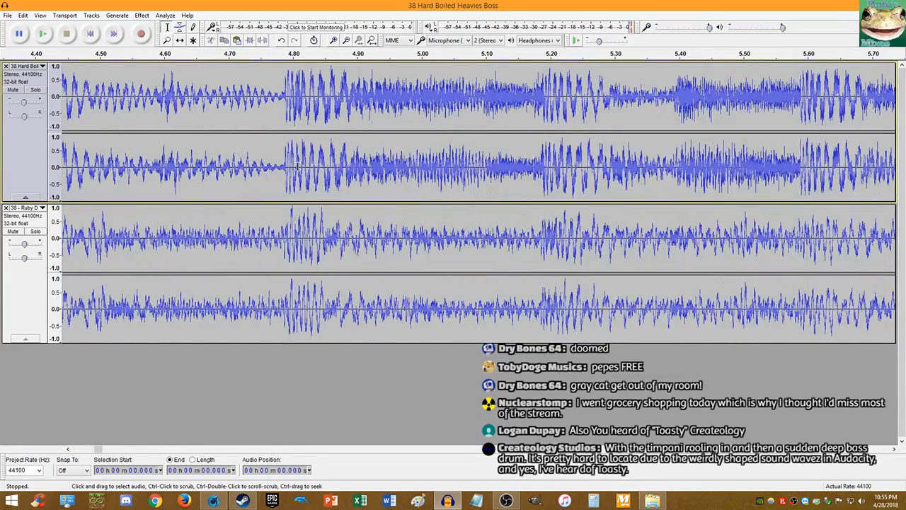
scroll(298, 165, "down", 2)
scroll(293, 166, "down", 3)
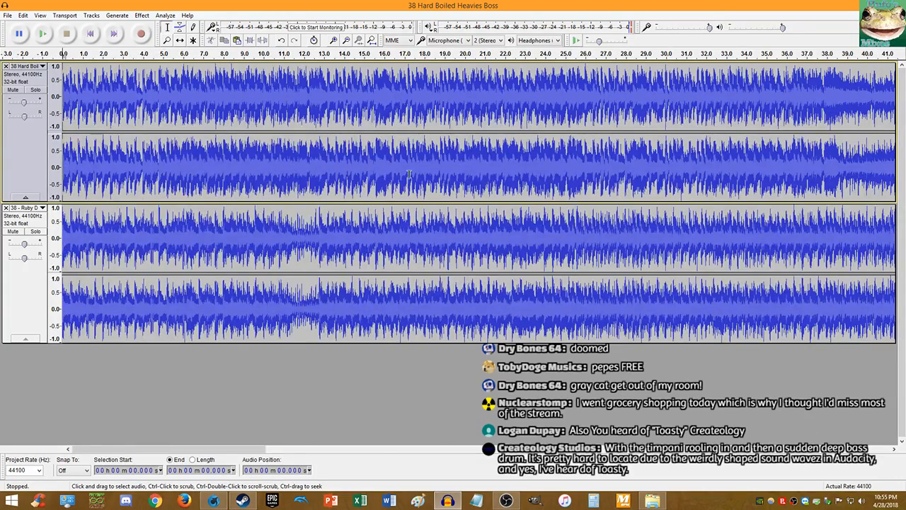
scroll(497, 178, "up", 5)
- Place a point at 21.236 s, then compare the beats at the tracks' end and start
left_click_drag(267, 187, 292, 192)
left_click(324, 178)
scroll(354, 142, "down", 4)
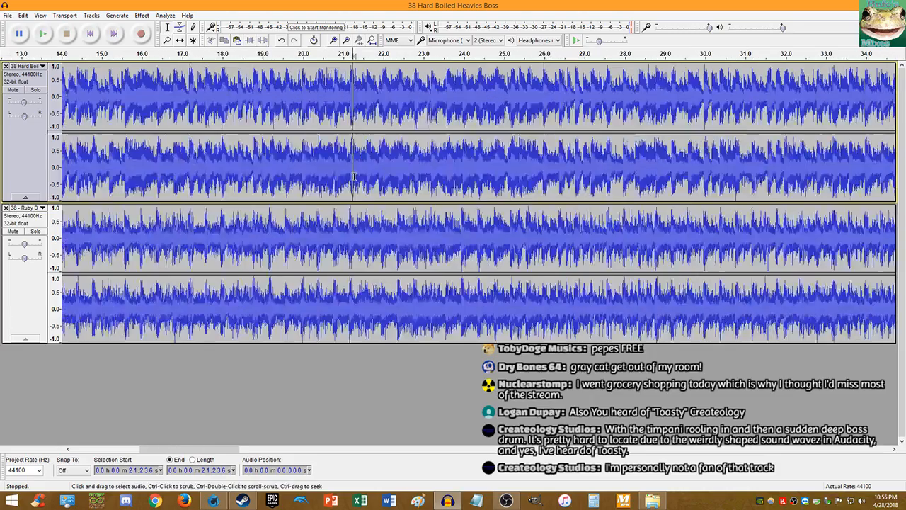
left_click(113, 34)
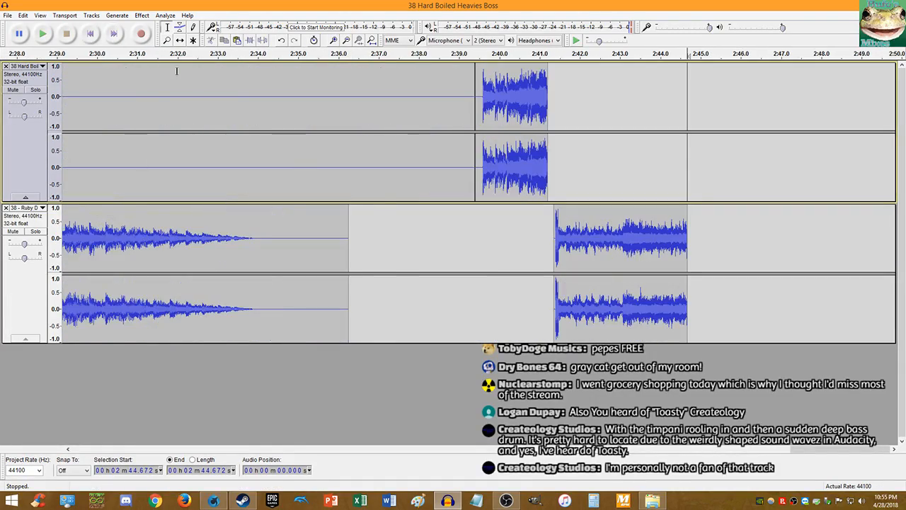
scroll(203, 156, "down", 4)
scroll(136, 174, "up", 4)
scroll(475, 177, "up", 3)
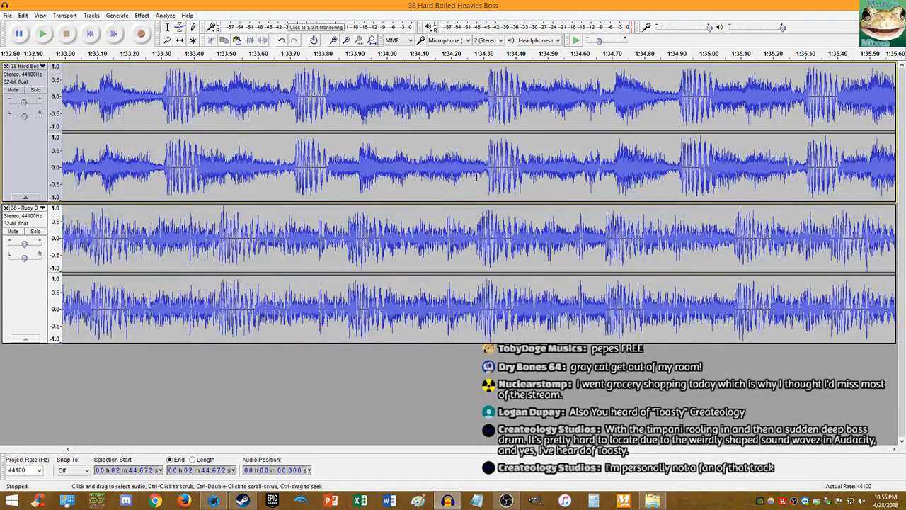
scroll(297, 177, "down", 4)
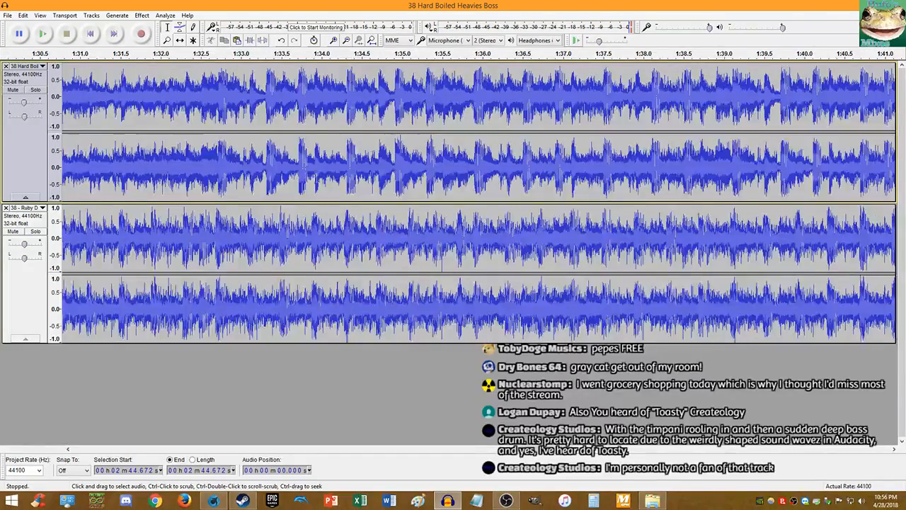
scroll(156, 165, "up", 5)
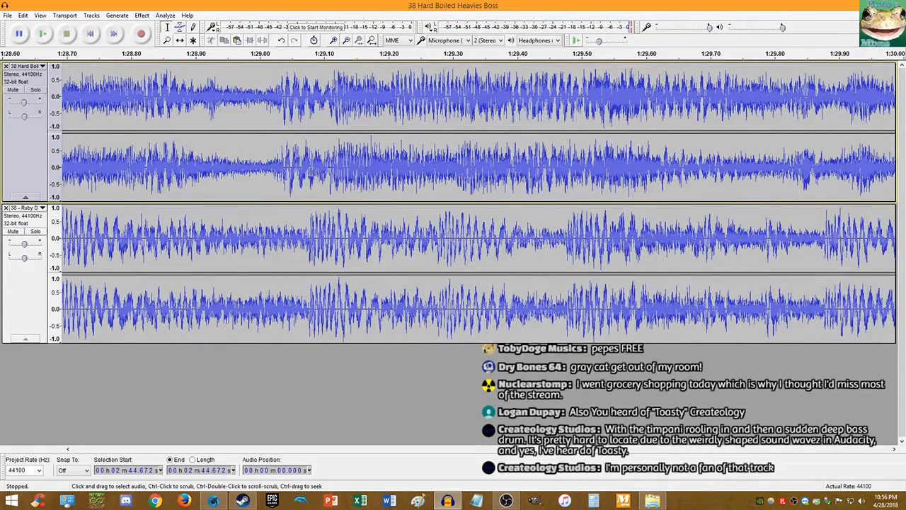
scroll(310, 171, "down", 6)
left_click(89, 32)
scroll(365, 178, "up", 7)
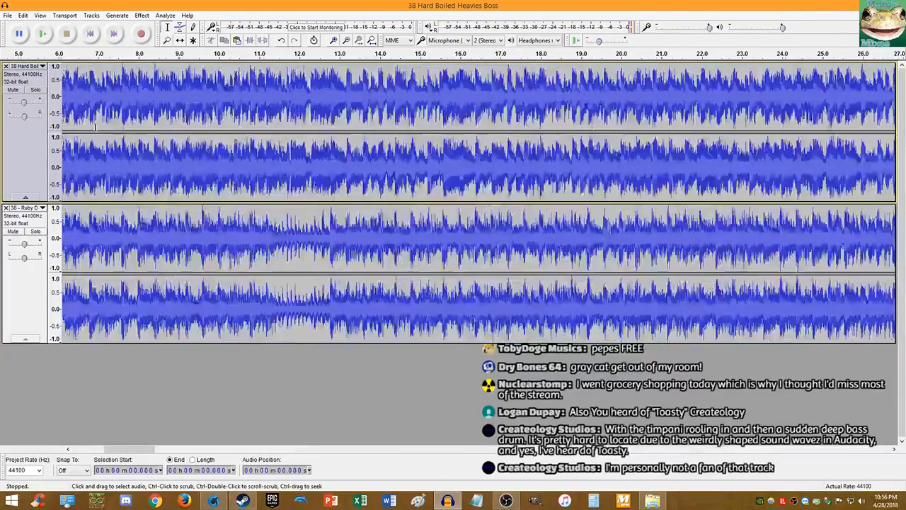
- Select the top clip, undo and redo, then reapply Change Tempo with a trimmed percent value
double_click(361, 169)
key("ctrl+z")
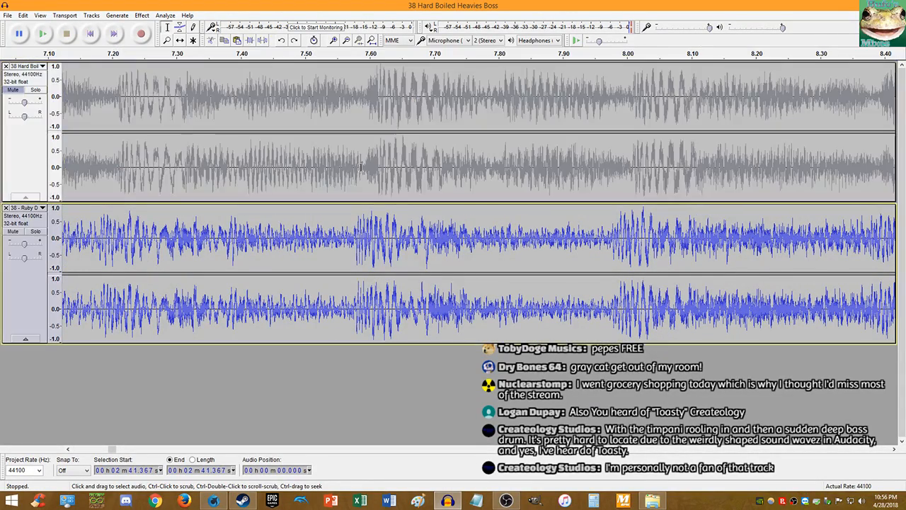
key("ctrl+y")
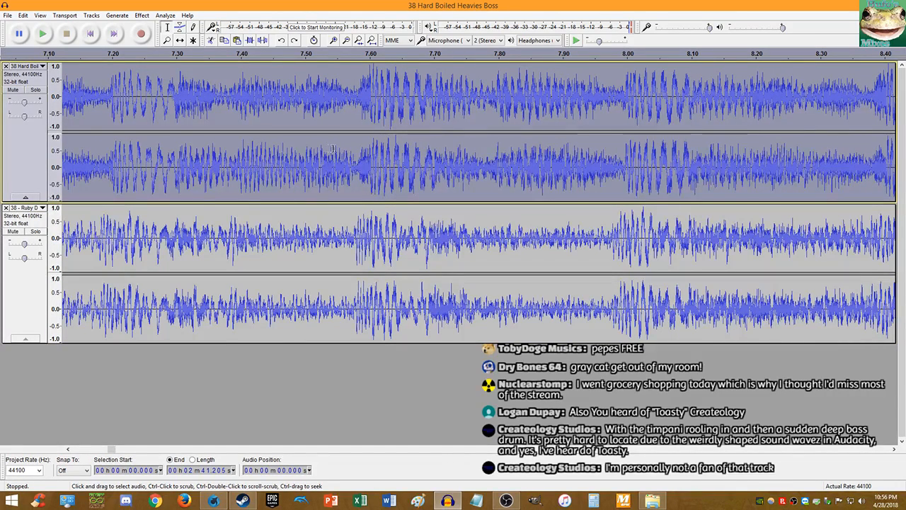
left_click(142, 15)
left_click(199, 105)
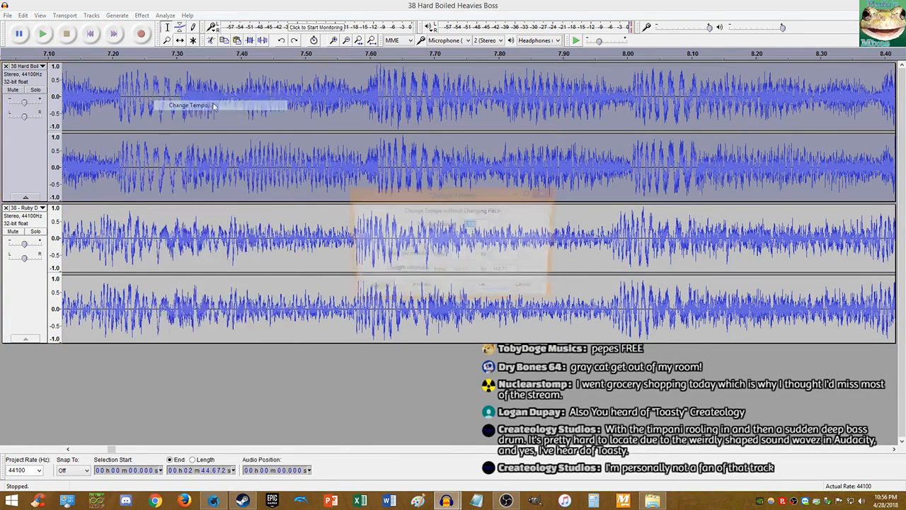
key("Right")
key("BackSpace")
key("BackSpace")
key("Return")
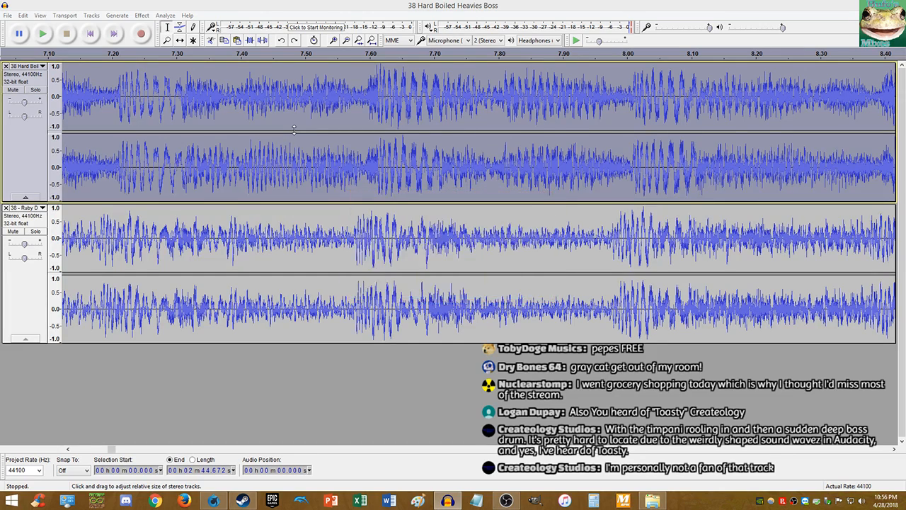
- Apply a 0.12% tempo change to the top track and play from 7.568 s to check
left_click(142, 15)
left_click(191, 106)
key("Right")
key("BackSpace")
key("BackSpace")
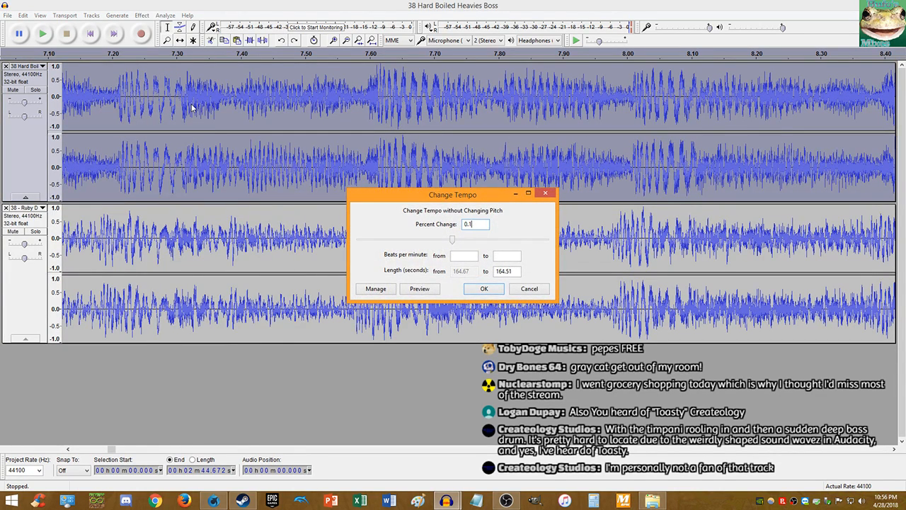
type("2")
key("Return")
left_click(350, 165)
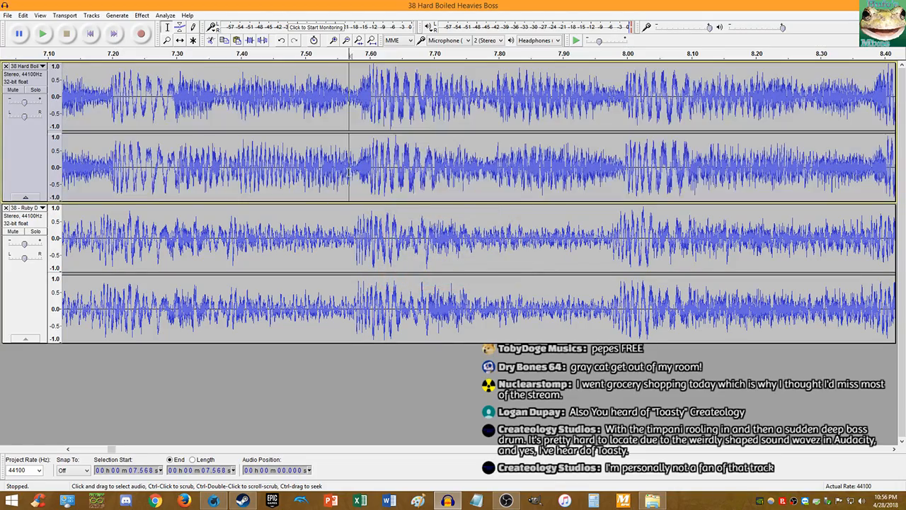
key("space")
scroll(526, 185, "down", 5)
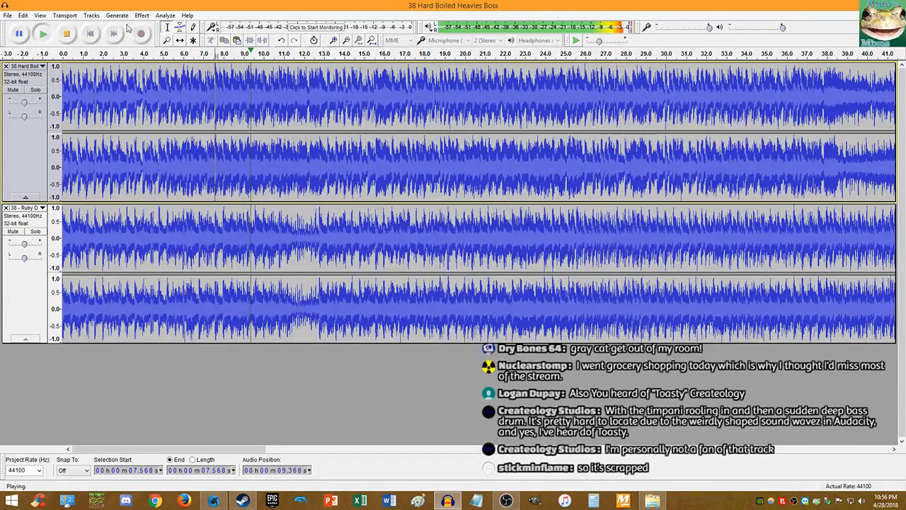
key("space")
scroll(459, 167, "up", 4)
scroll(458, 168, "up", 2)
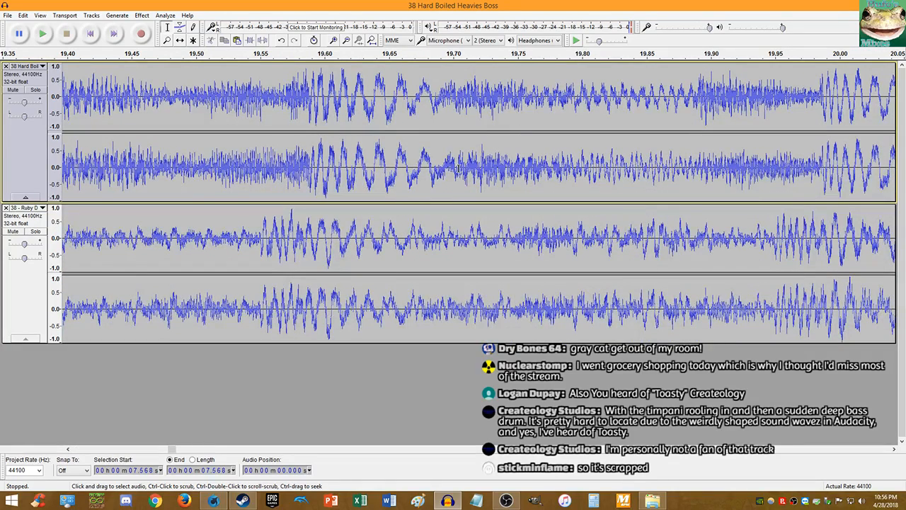
scroll(439, 166, "down", 1)
- Reselect the top clip, undo and redo, then apply a 0.15% tempo change
double_click(598, 179)
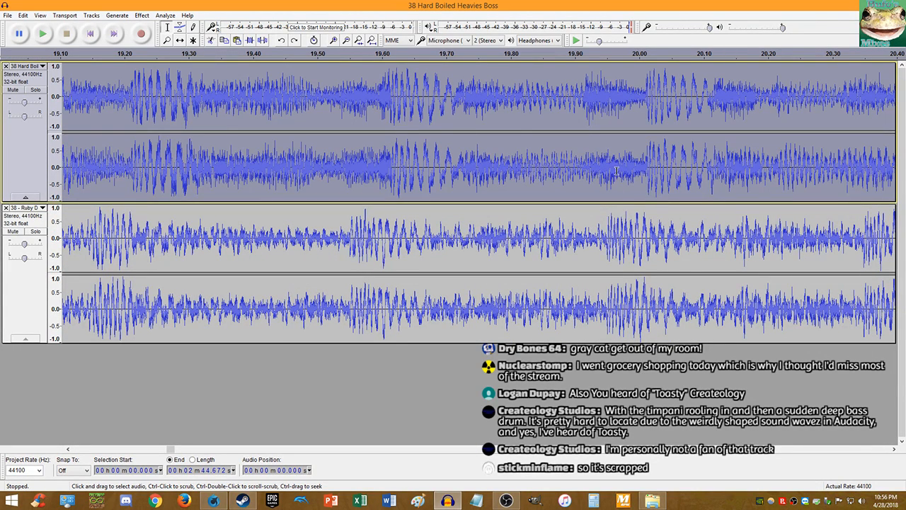
scroll(607, 155, "right", 1)
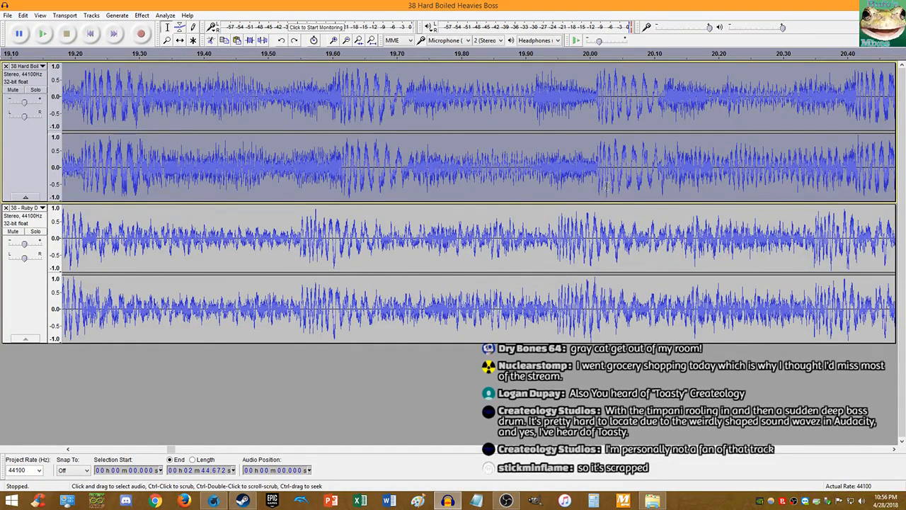
key("ctrl+z")
key("ctrl+y")
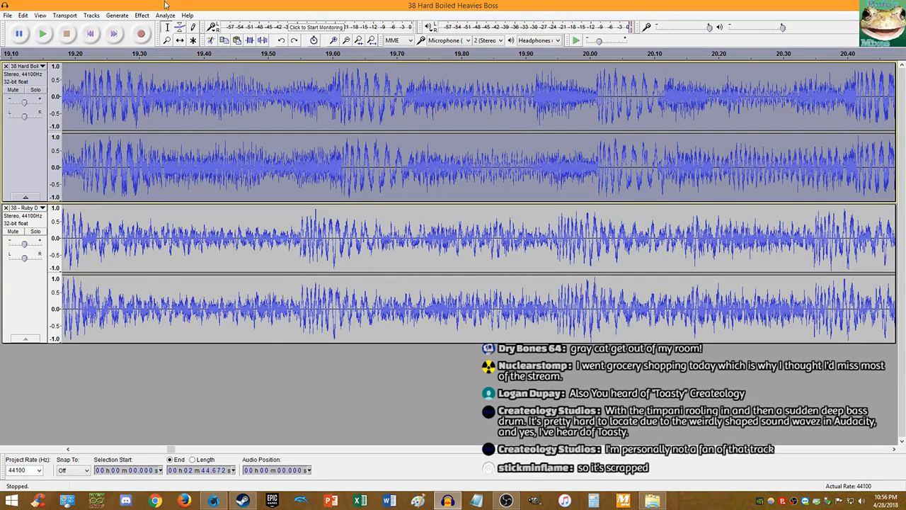
left_click(142, 15)
left_click(185, 105)
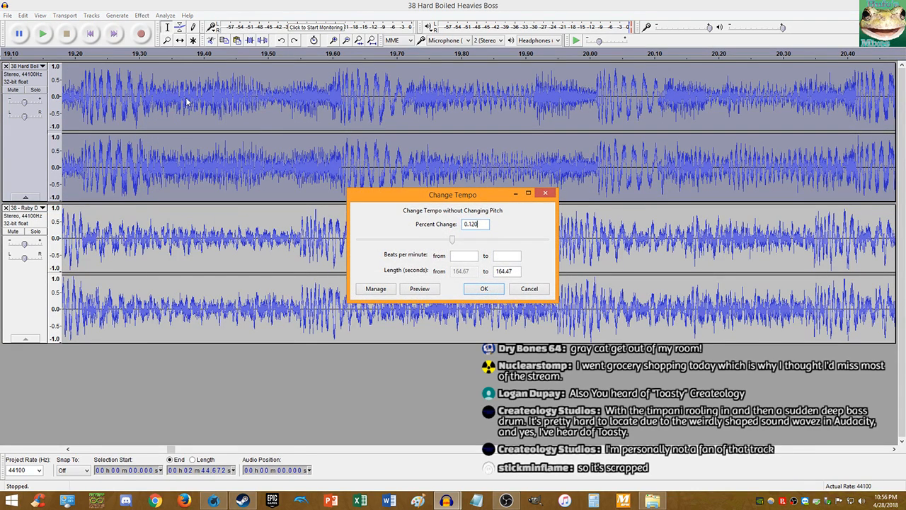
key("BackSpace")
type("5")
key("Return")
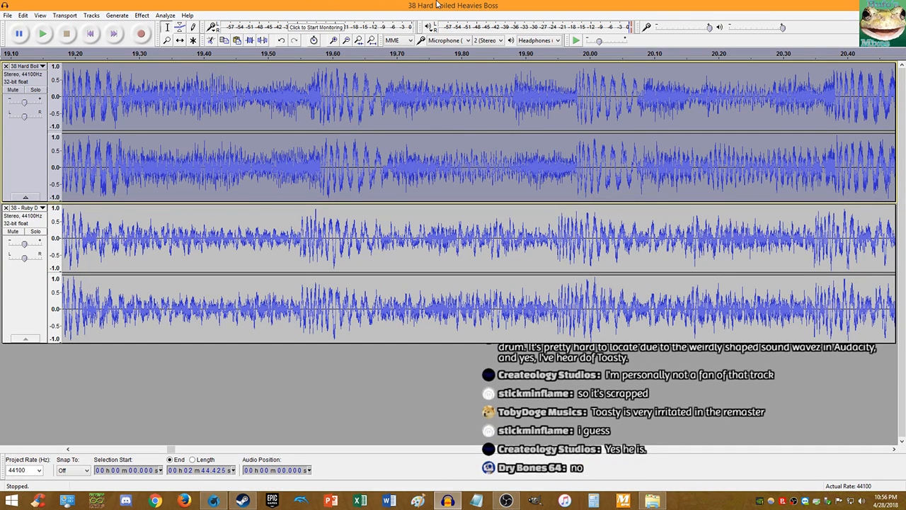
- Scroll and zoom across the timeline to confirm the beats align around 1:37–1:38
scroll(773, 167, "right", 5)
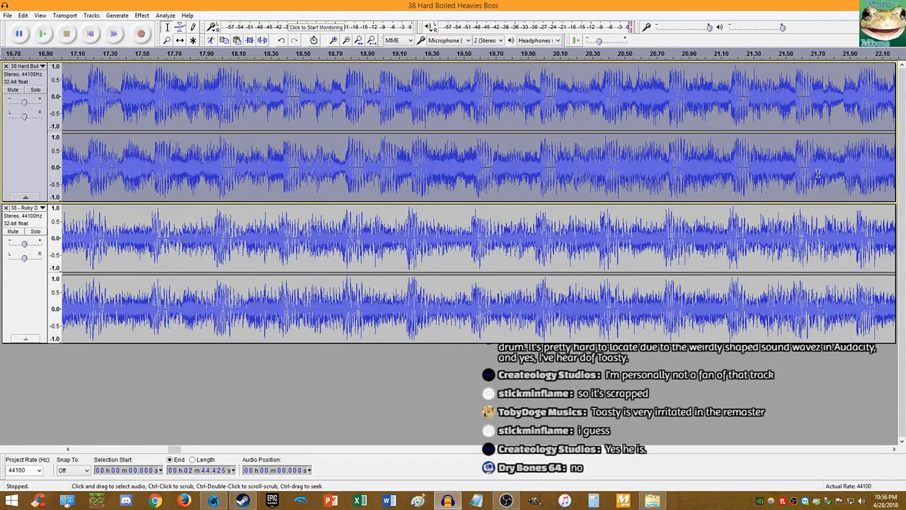
scroll(773, 167, "down", 6)
scroll(833, 169, "up", 5)
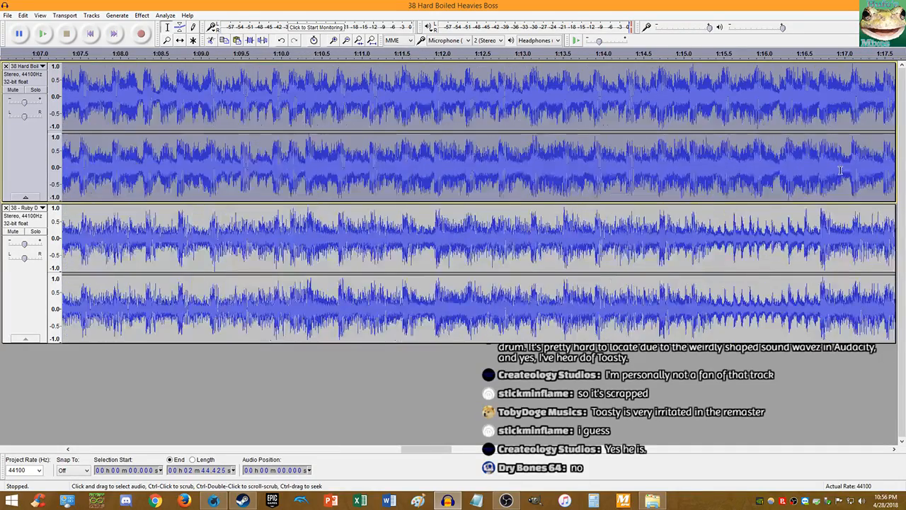
scroll(795, 167, "down", 7)
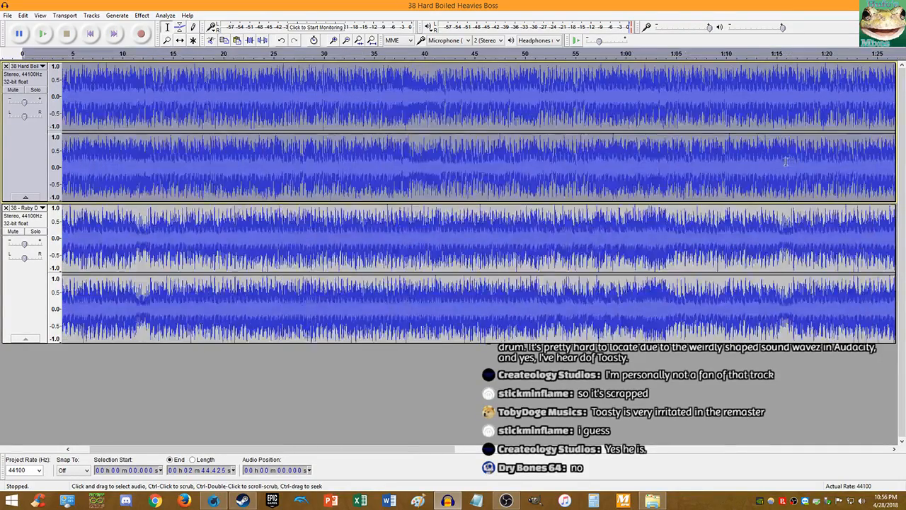
scroll(254, 154, "up", 8)
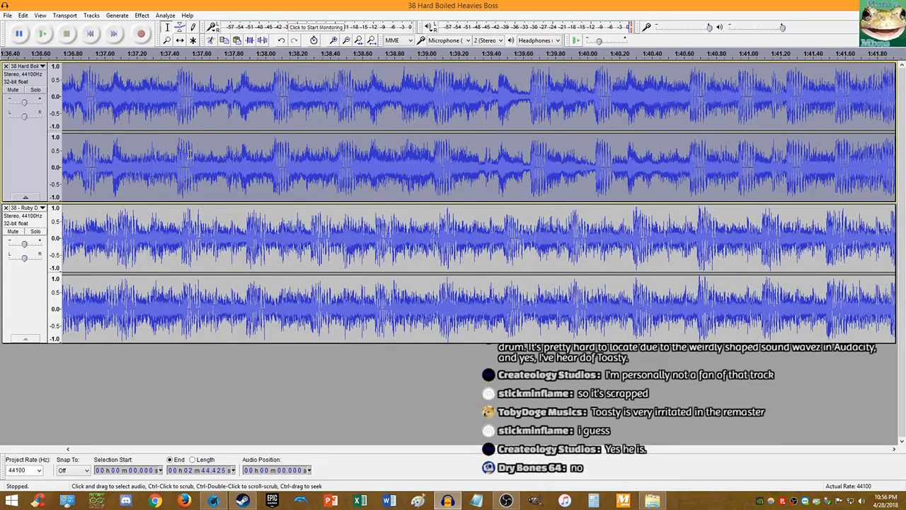
scroll(183, 156, "down", 2)
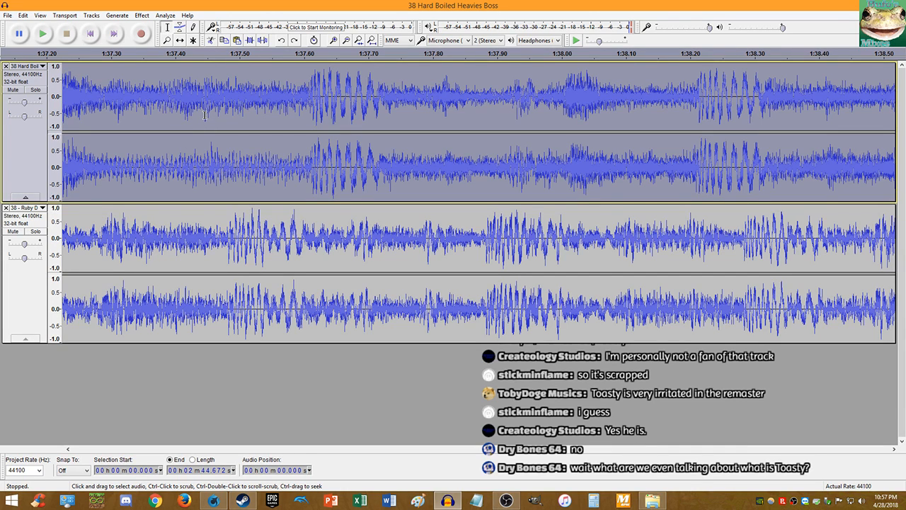
- Reapply Change Tempo to the top track, then open and dismiss the Change Speed settings
left_click(142, 15)
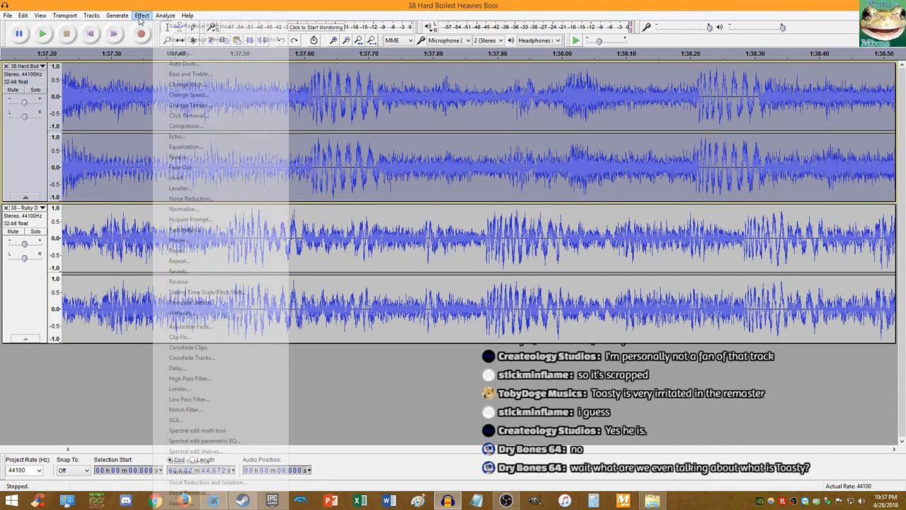
left_click(164, 116)
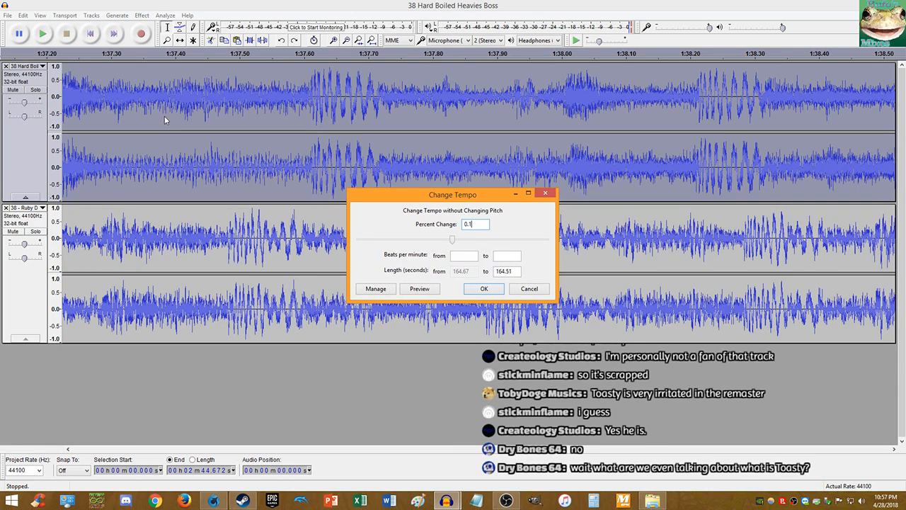
key("Return")
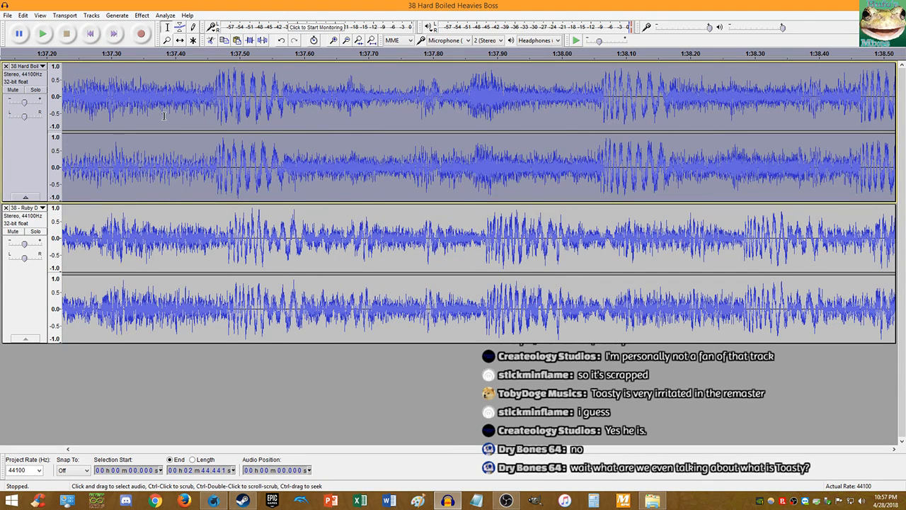
left_click(141, 15)
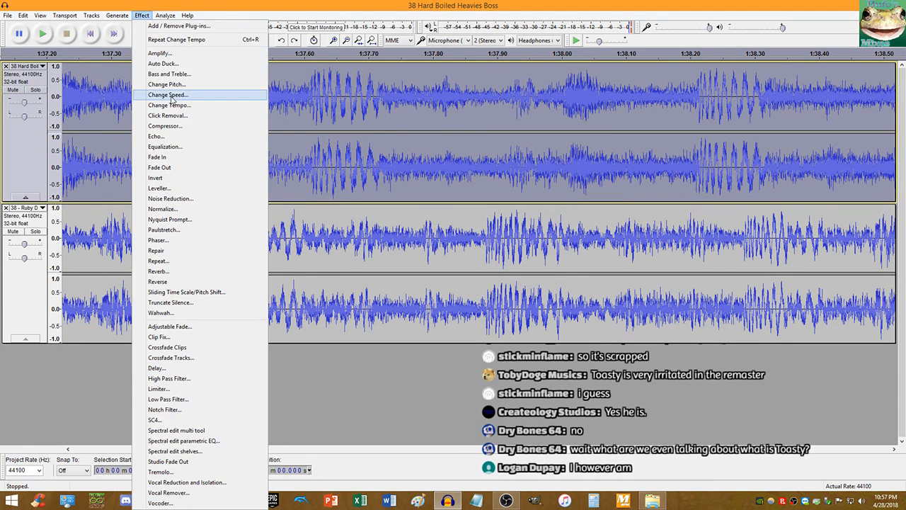
left_click(168, 95)
key("Return")
- Apply 0.12% tempo changes twice more, shortening the top track to about 2:44.46
left_click(142, 15)
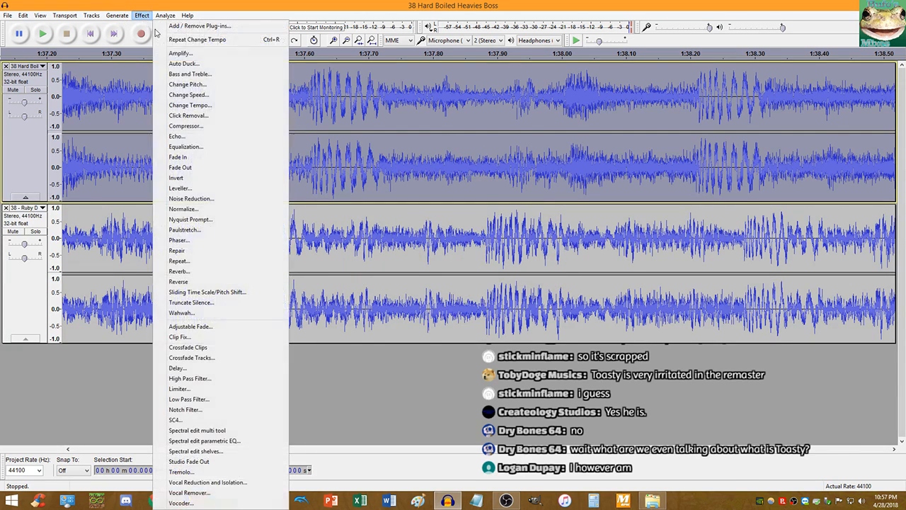
left_click(195, 104)
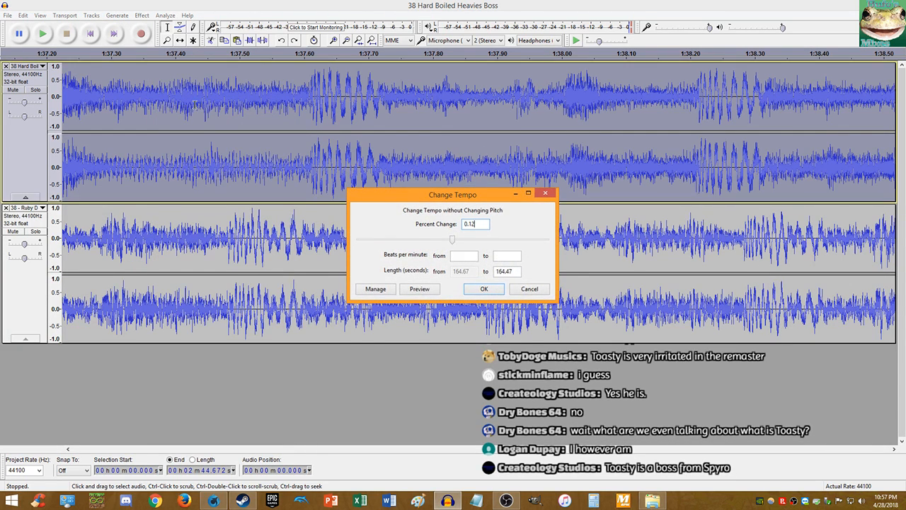
key("Return")
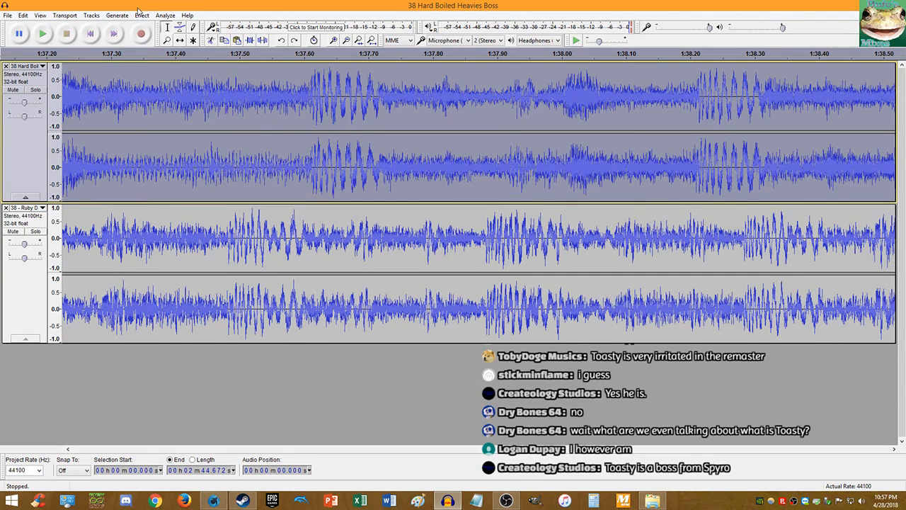
left_click(142, 15)
left_click(196, 104)
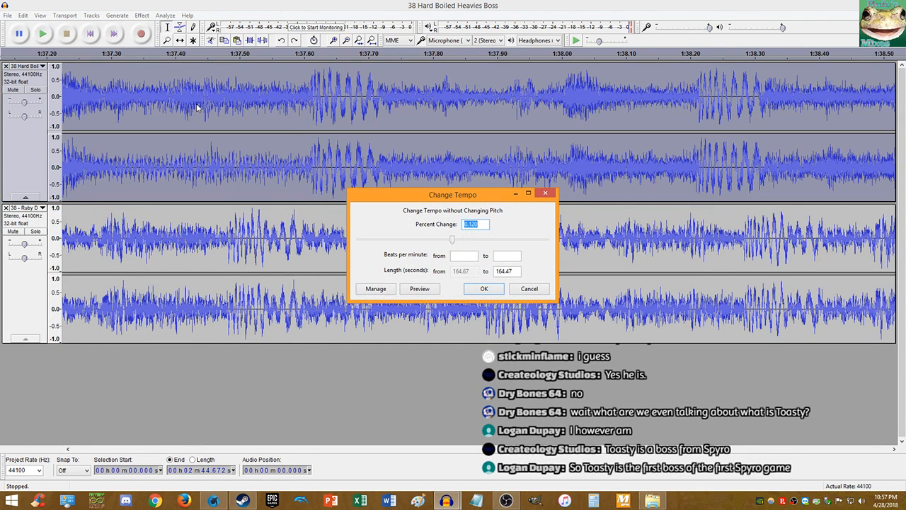
key("Right")
key("Return")
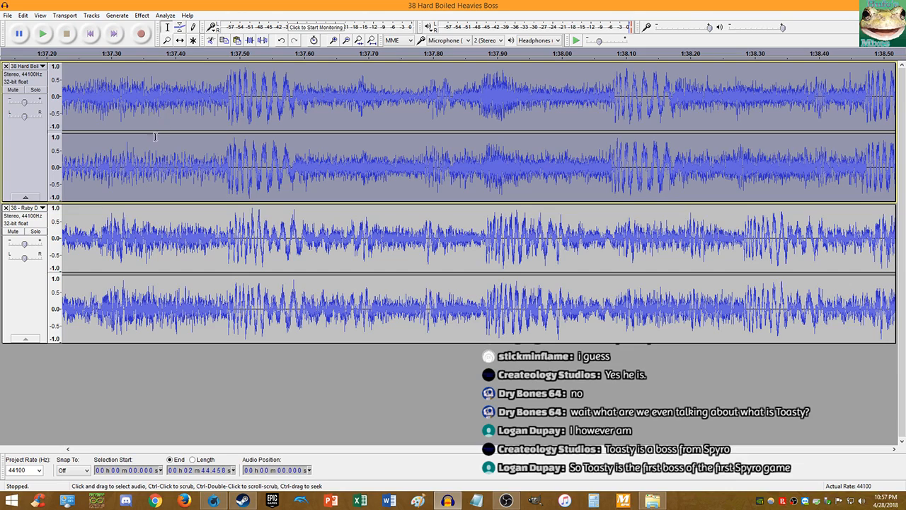
left_click(228, 170)
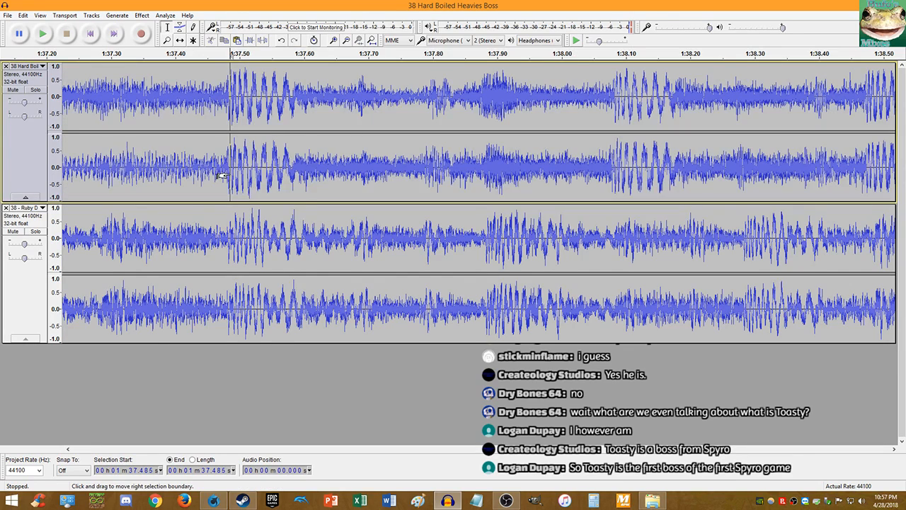
key("space")
scroll(228, 167, "down", 3, "ctrl")
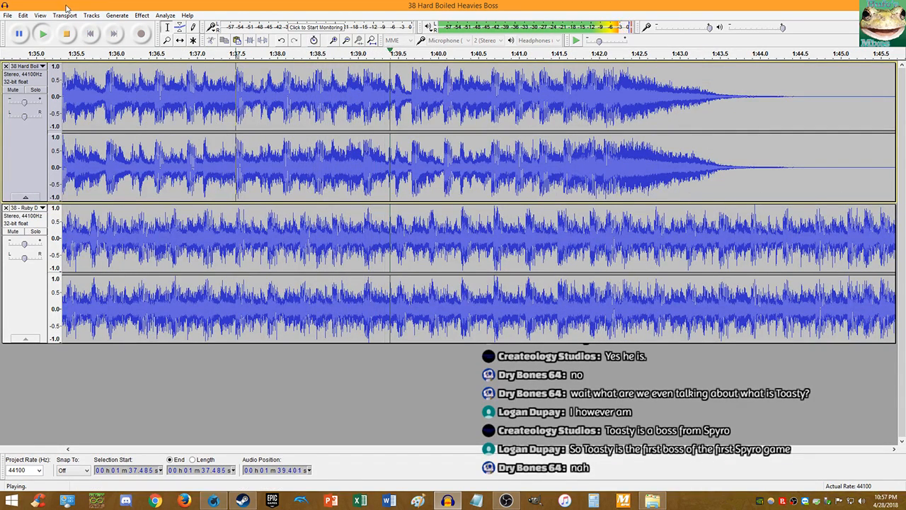
left_click(89, 35)
left_click(90, 35)
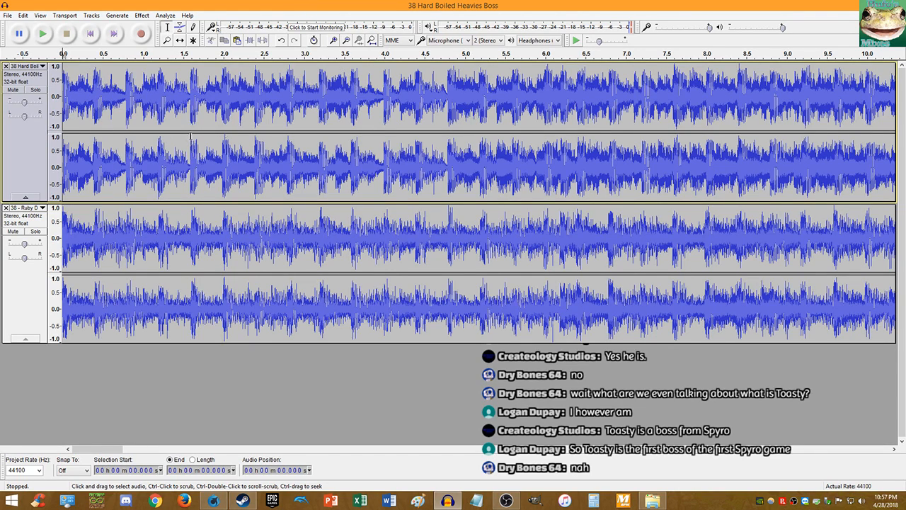
left_click(610, 184)
scroll(609, 184, "up", 5)
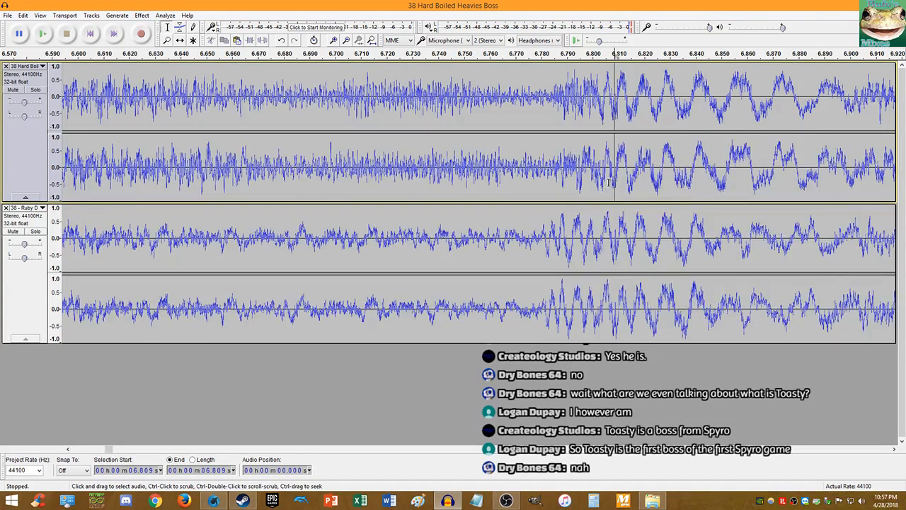
key("space")
key("space")
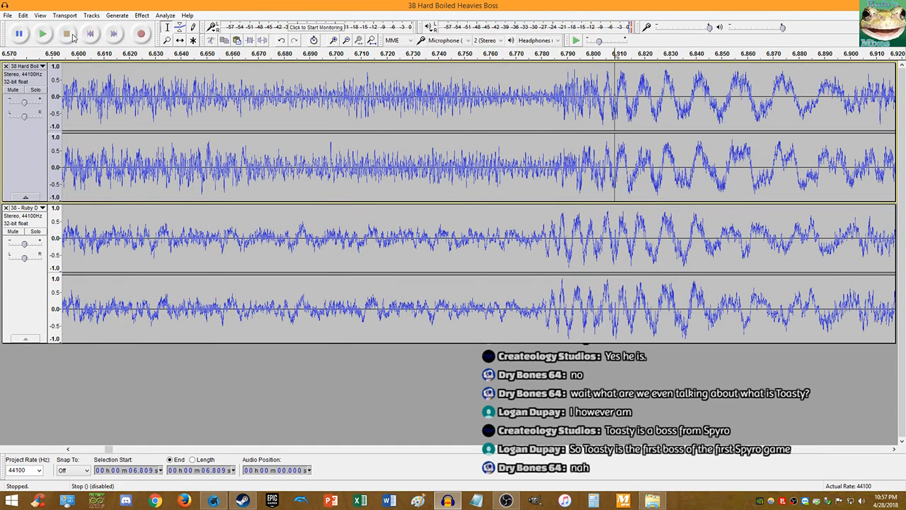
scroll(364, 136, "down", 1)
scroll(364, 136, "down", 3)
scroll(599, 175, "down", 3)
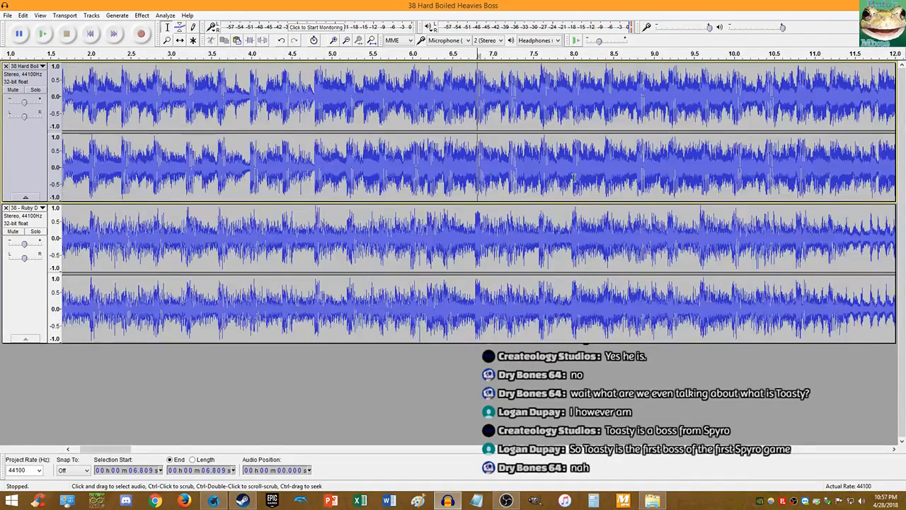
scroll(642, 169, "up", 4)
scroll(706, 163, "down", 5)
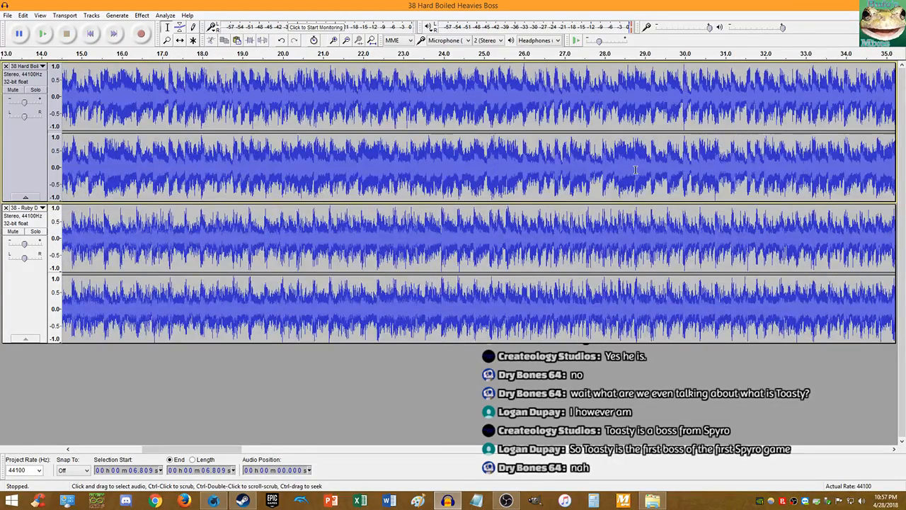
scroll(706, 163, "up", 2)
scroll(767, 164, "up", 1)
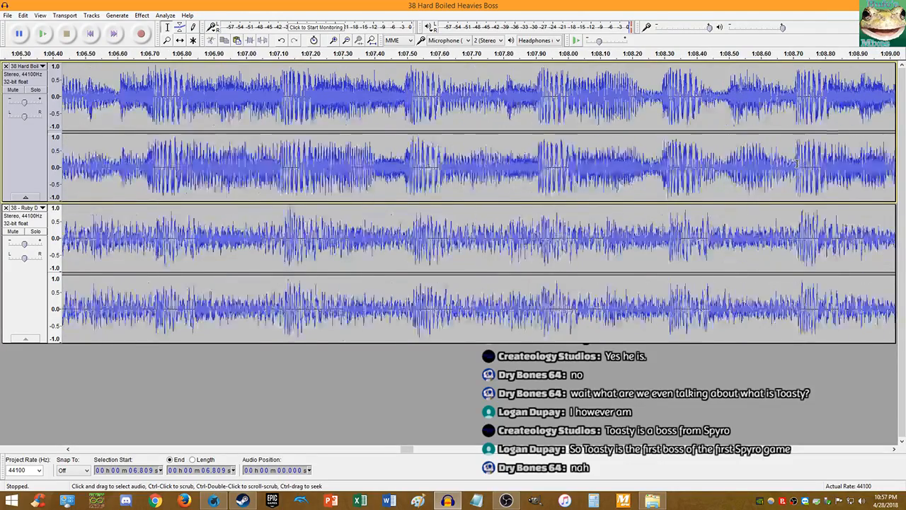
scroll(796, 164, "down", 1)
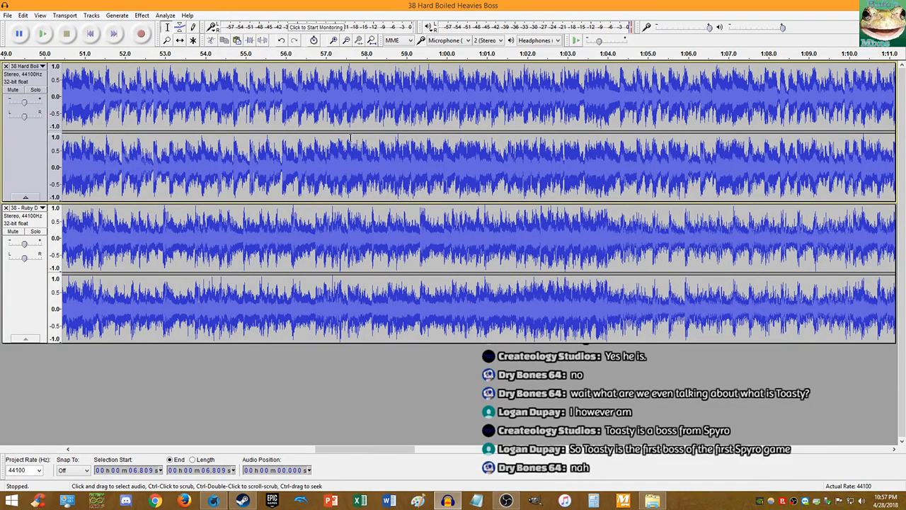
scroll(350, 137, "down", 2)
scroll(620, 165, "up", 5)
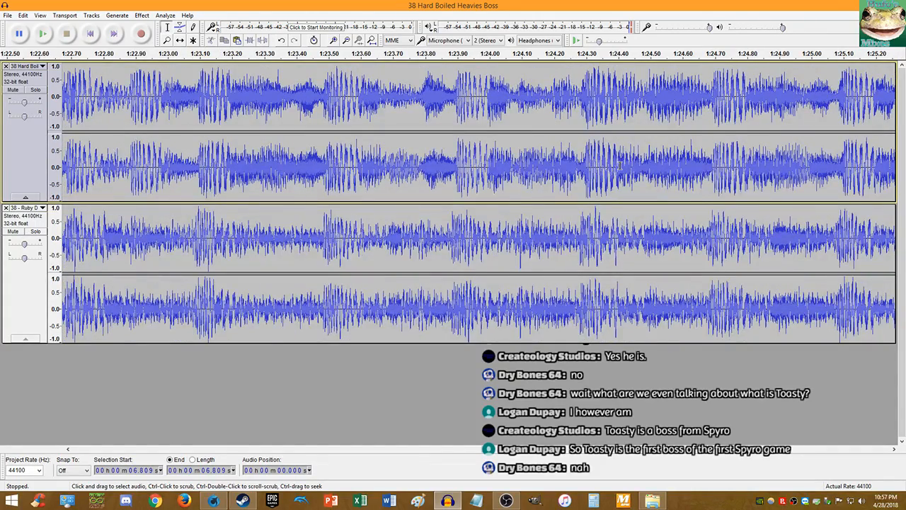
scroll(574, 164, "down", 1)
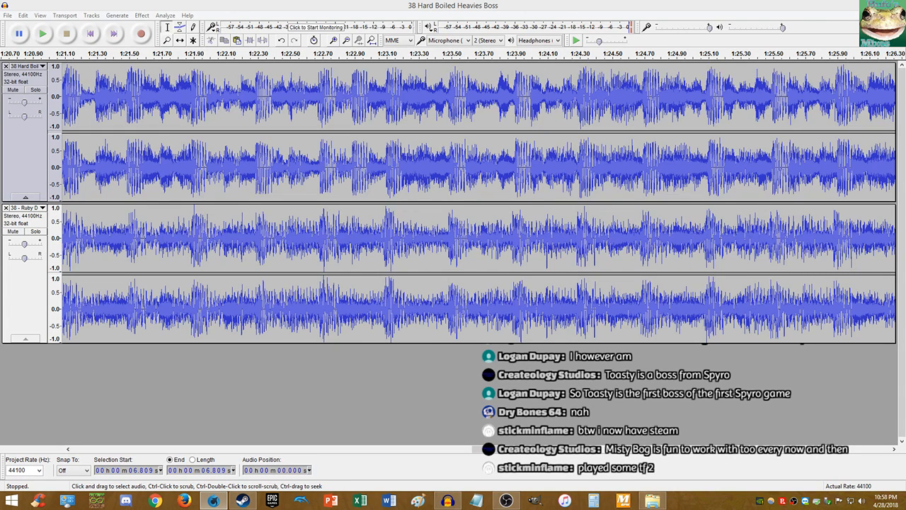
- Start Save Project As and replace the old file name with 'Hi-Spec Robo Delusion' in the Mashup folder
left_click(7, 14)
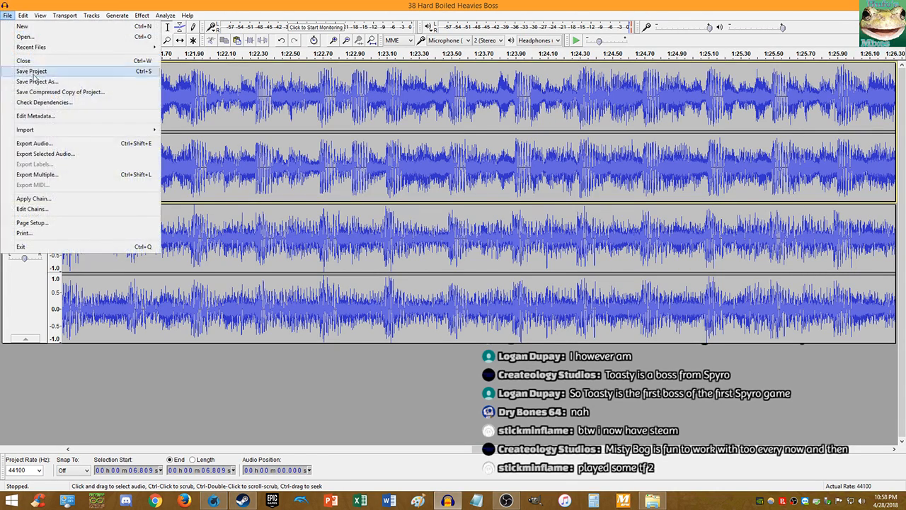
left_click(32, 81)
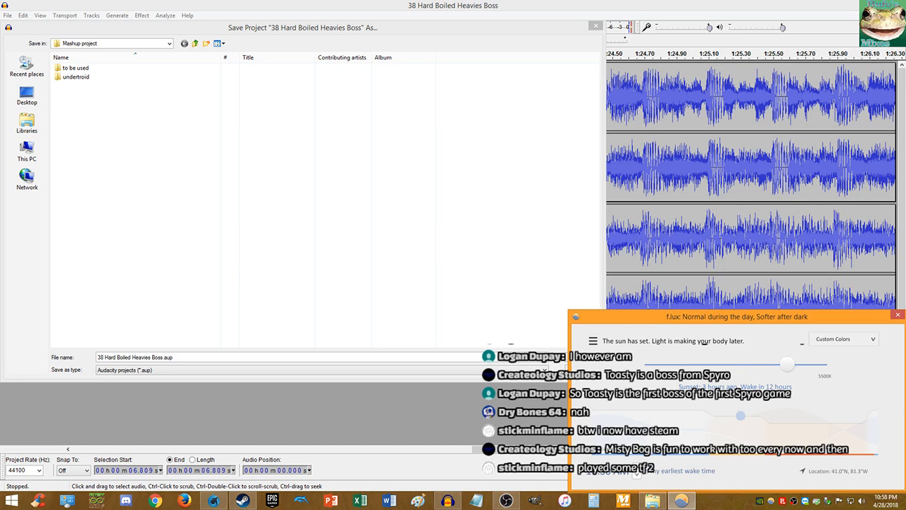
left_click(284, 31)
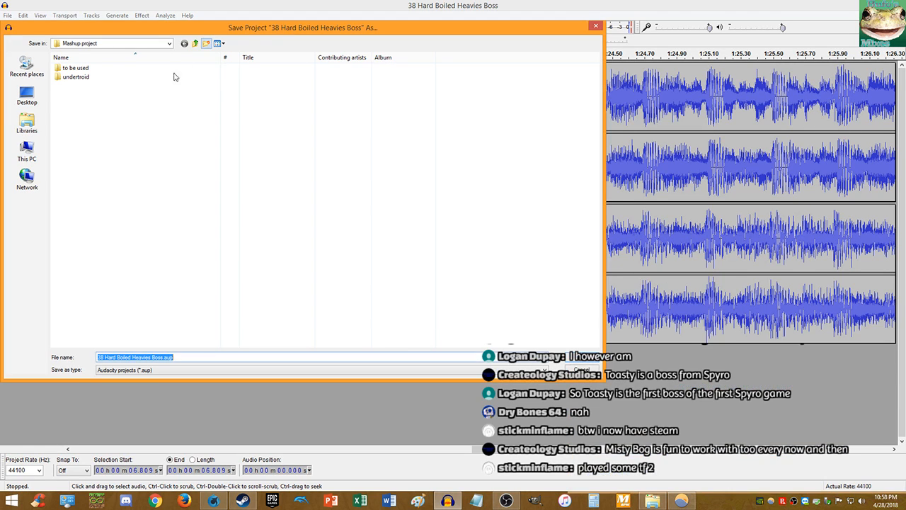
left_click(176, 356)
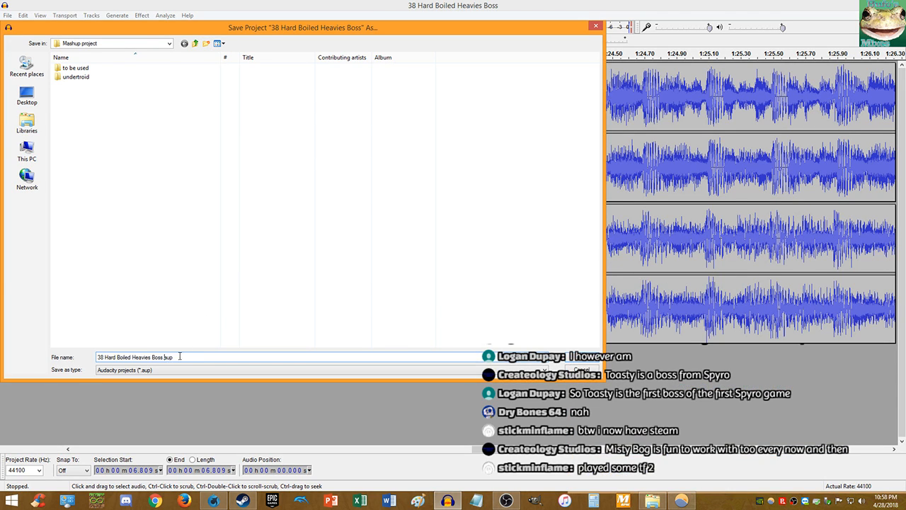
key("shift+Home")
type("H")
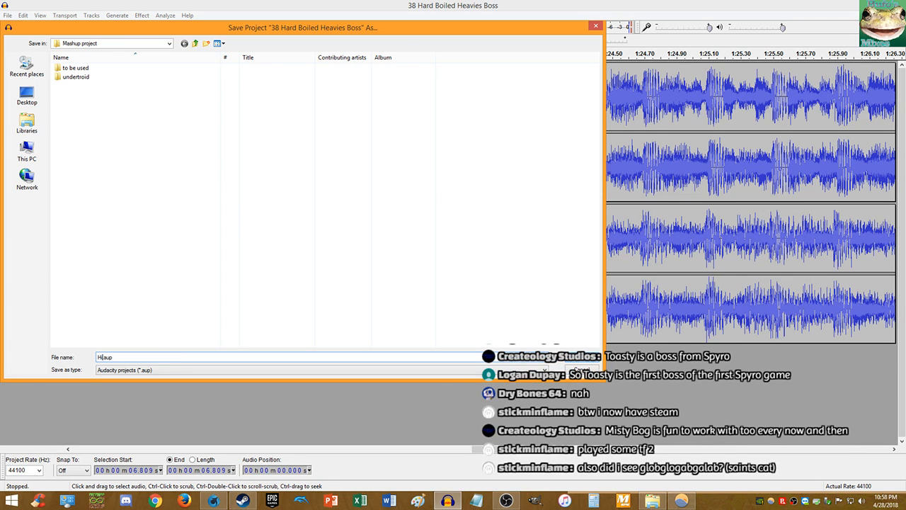
key("BackSpace")
key("BackSpace")
key("BackSpace")
key("BackSpace")
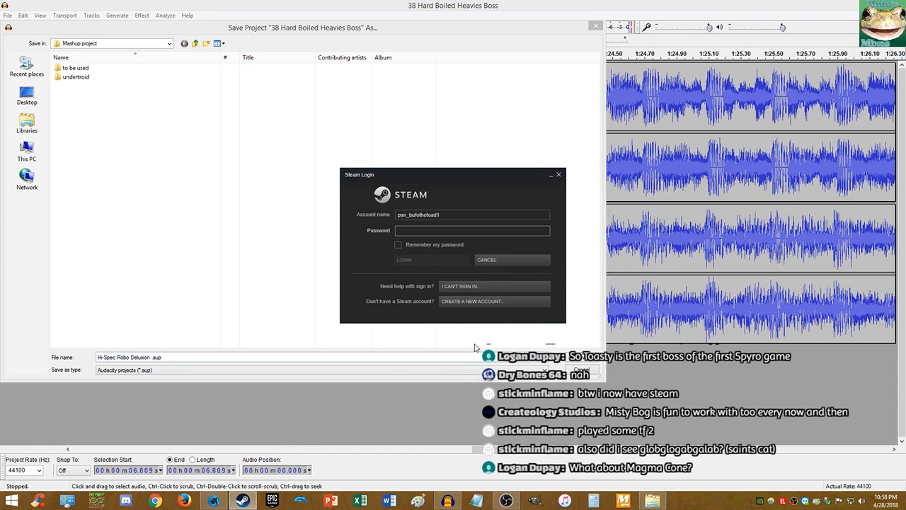
- Bring back the Steam login window and submit the account password to sign in
left_click(552, 177)
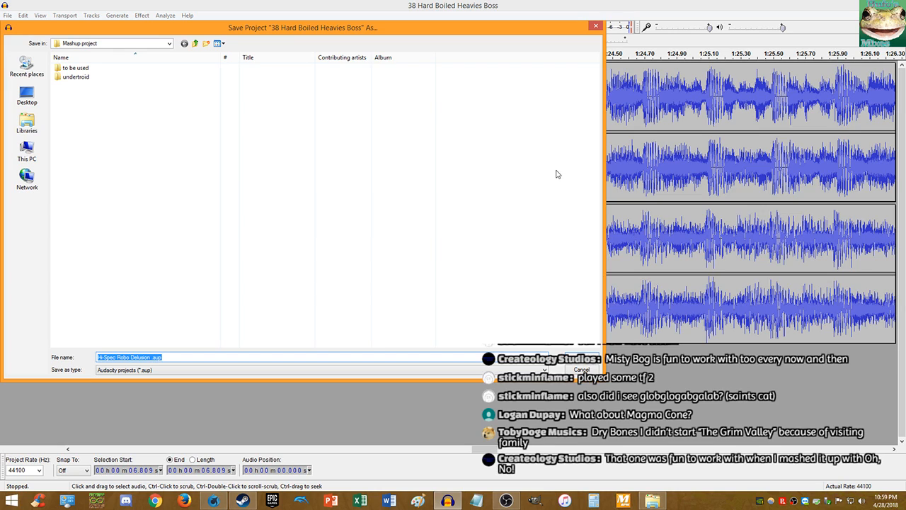
left_click(242, 500)
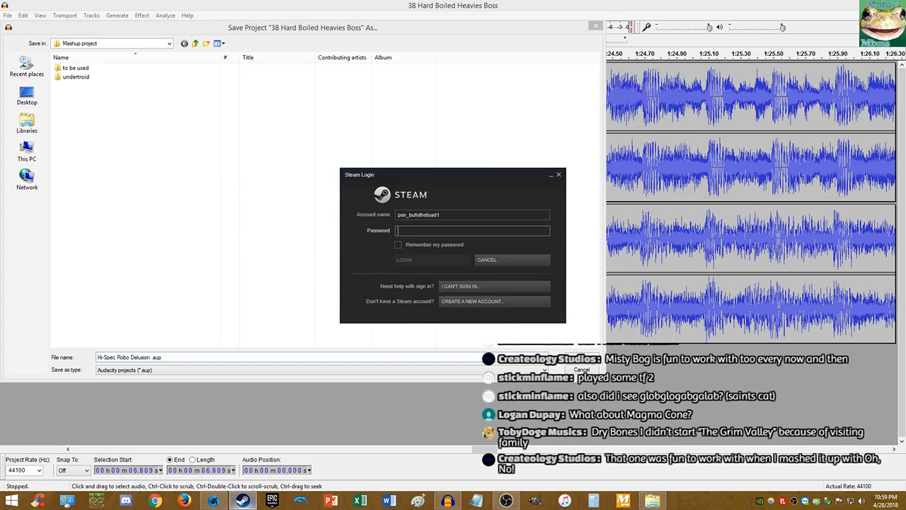
type("••••••")
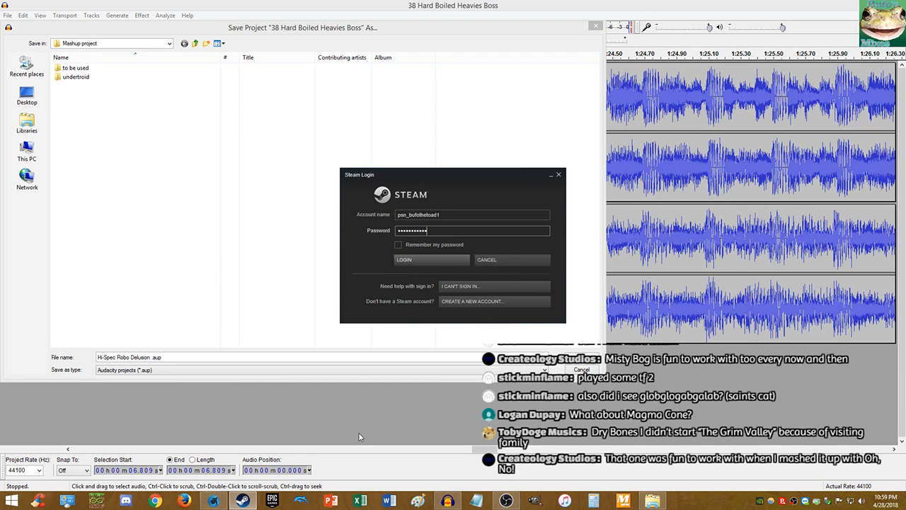
key("Return")
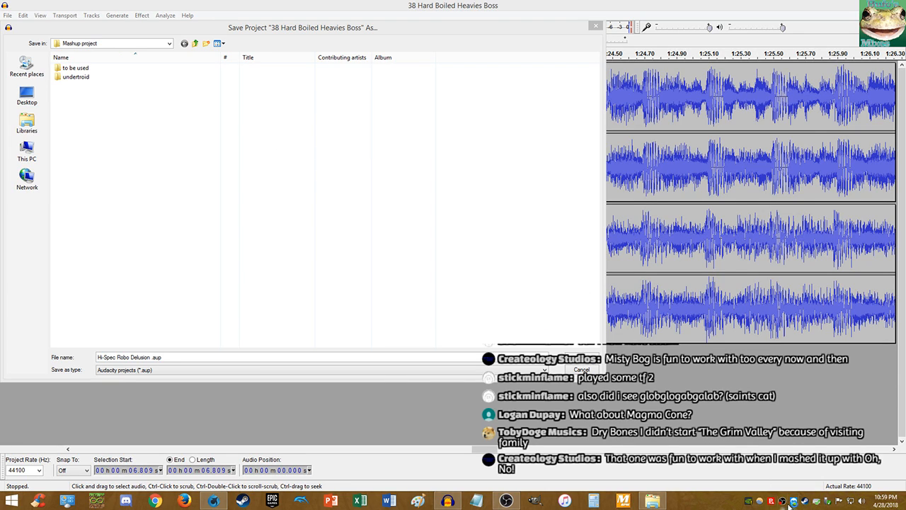
right_click(806, 501)
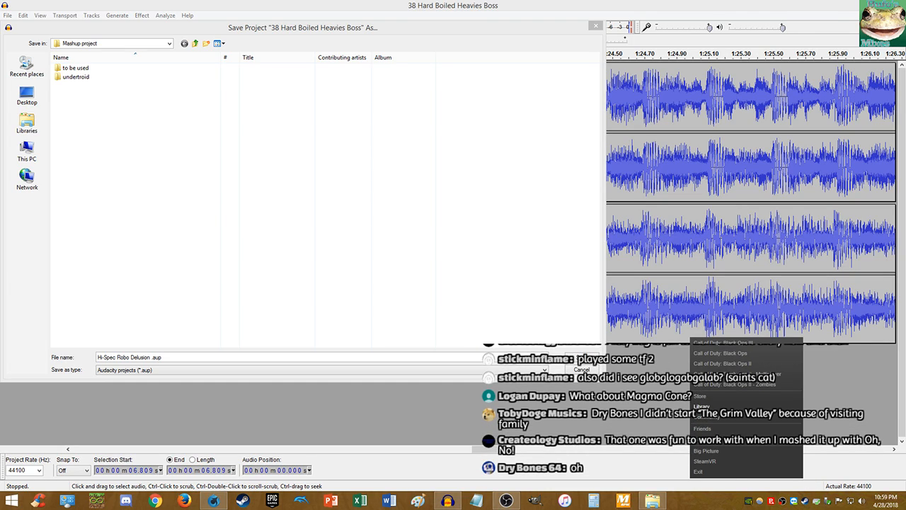
- Remove the finished PUBG download from Steam's Downloads list and return to Audacity's save dialog
left_click(700, 406)
left_click(458, 468)
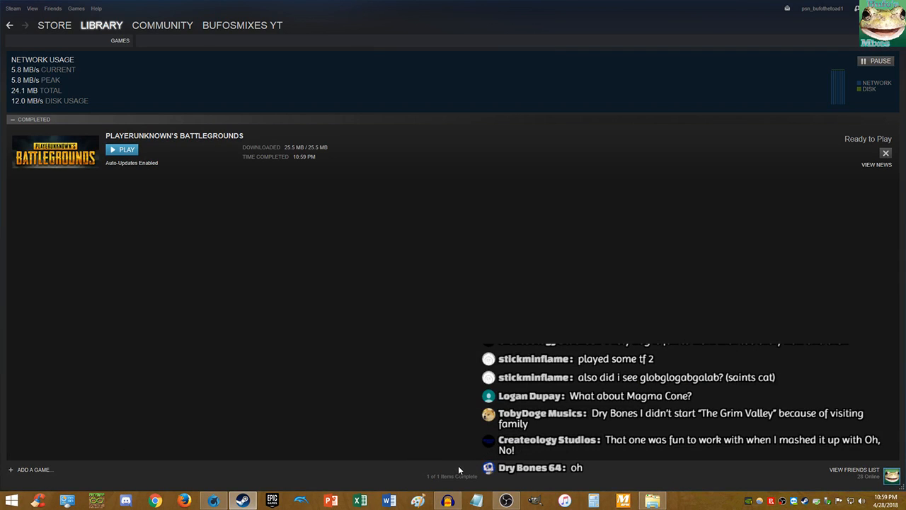
left_click(884, 154)
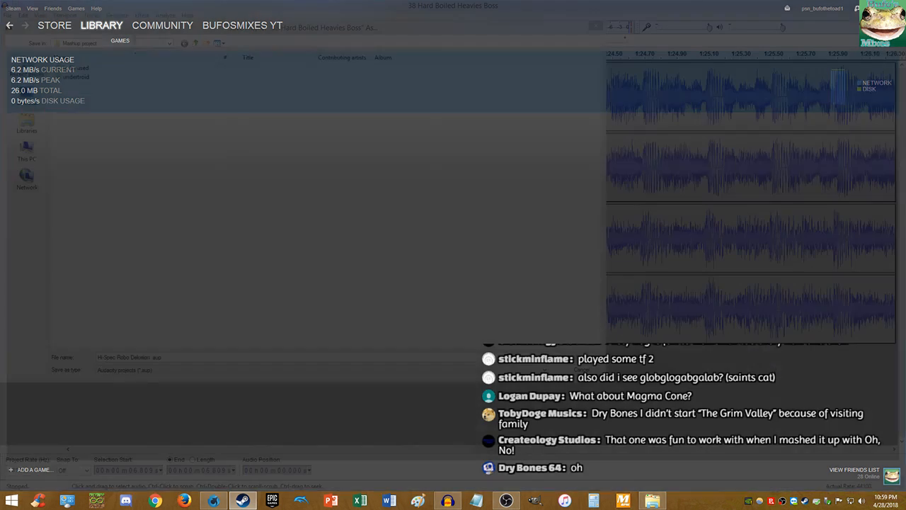
key("ctrl+s")
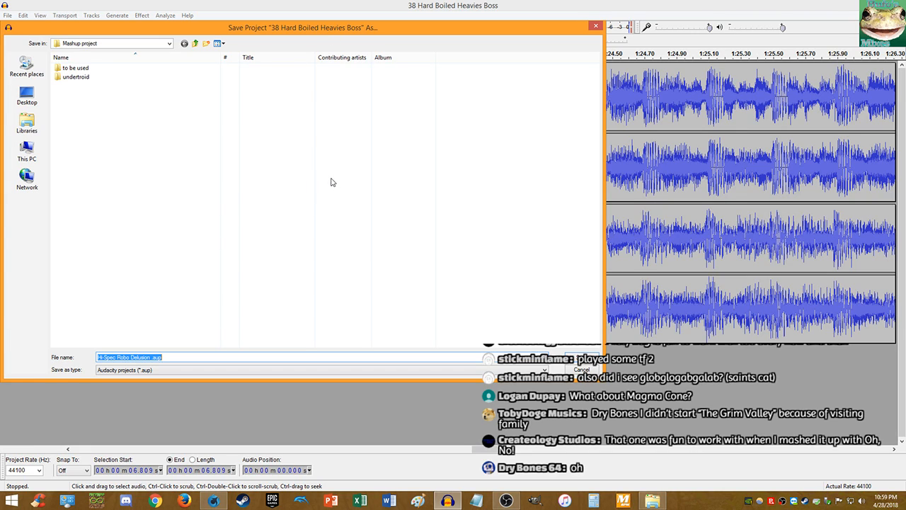
- Correct the name to 'Hi-Spec Robo Delusions.aup' and save it in Documents > Audacity-Projects
left_click(175, 356)
key("BackSpace")
key("alt+Tab")
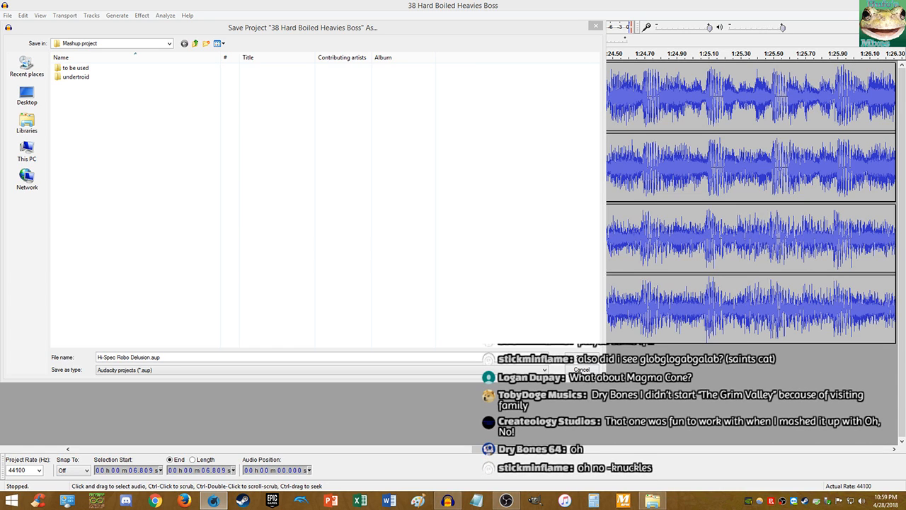
left_click(152, 358)
type("s")
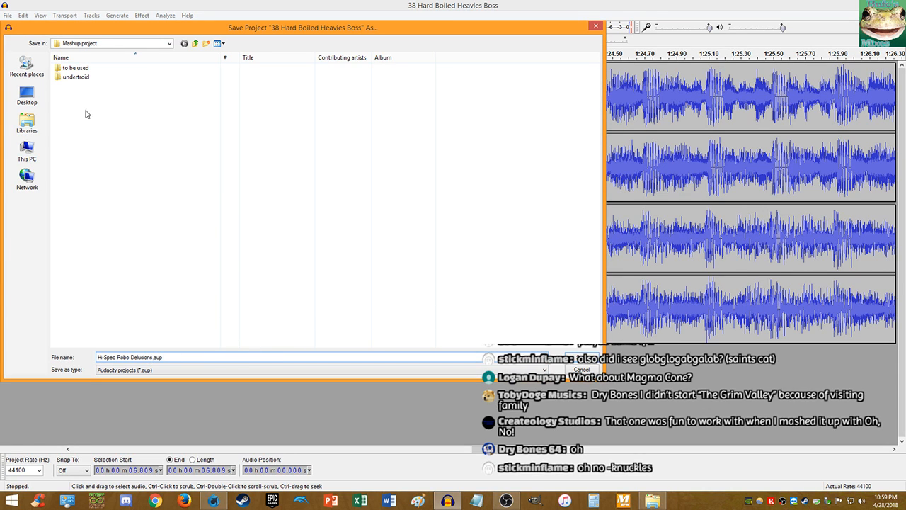
left_click(28, 122)
double_click(77, 77)
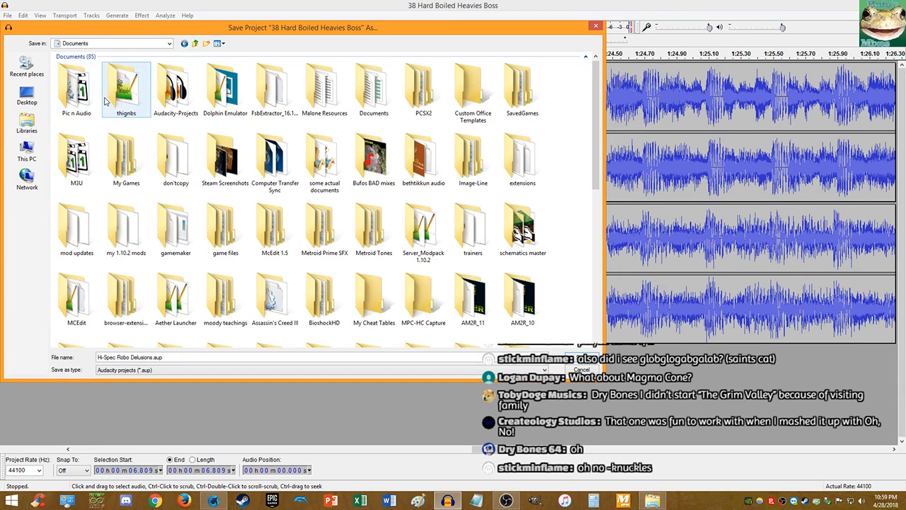
double_click(194, 100)
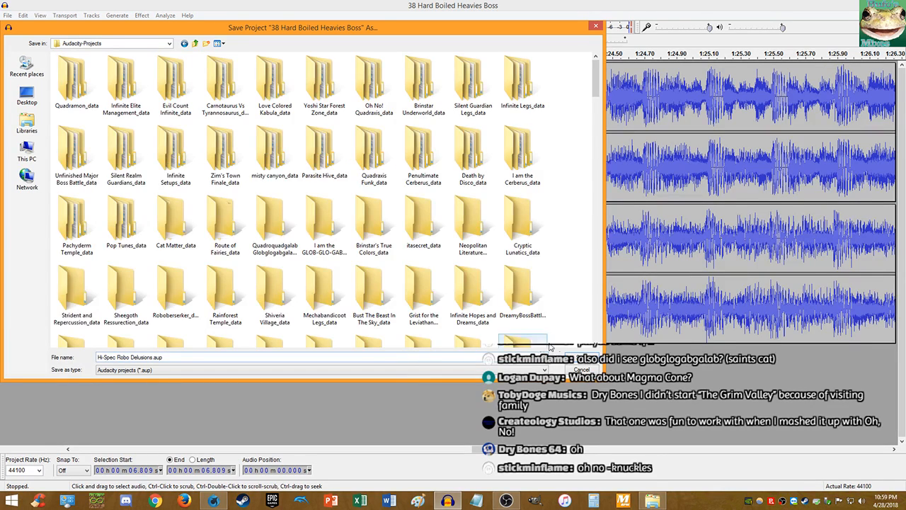
key("Return")
left_click(7, 15)
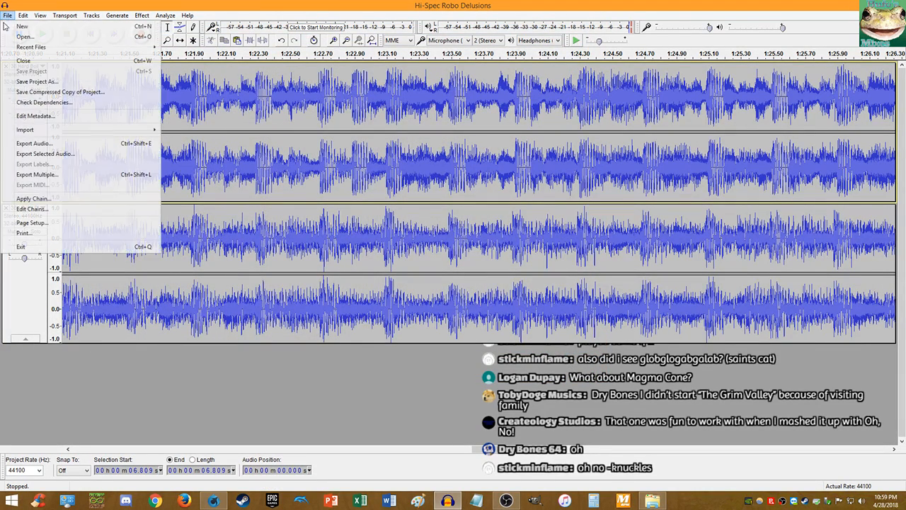
- Load the Tags.xml metadata template and change the Track Number to 497
left_click(29, 119)
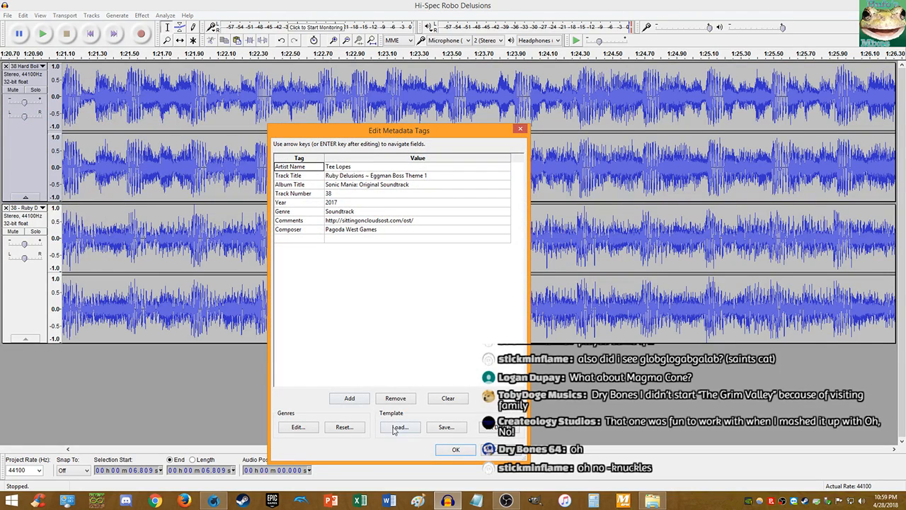
left_click(399, 426)
double_click(347, 201)
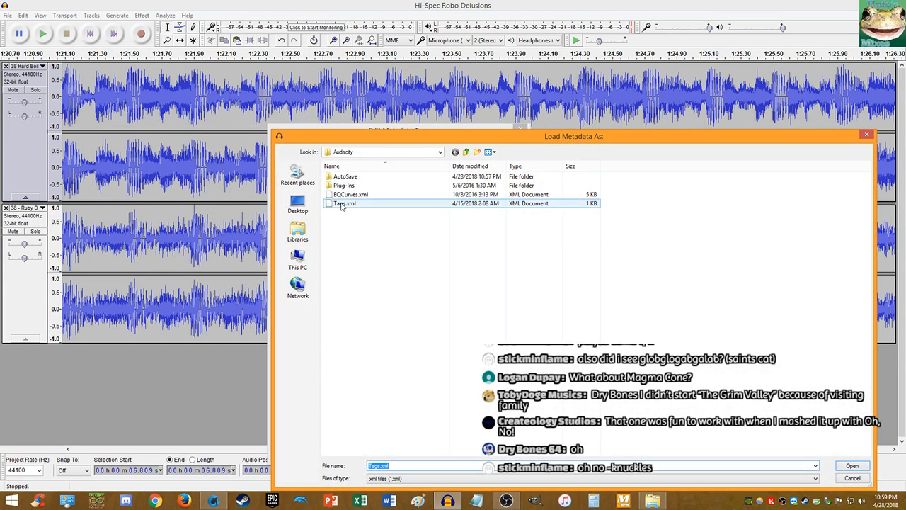
left_click(358, 195)
key("Return")
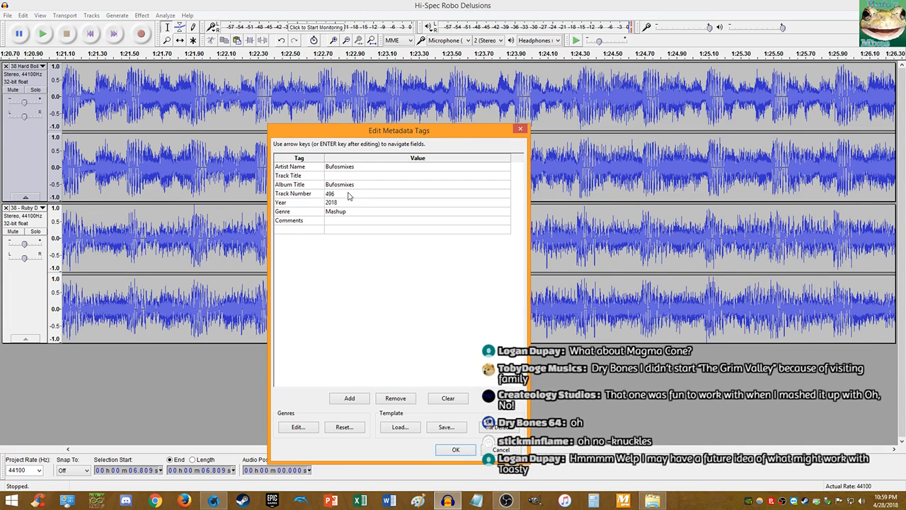
key("BackSpace")
type("7")
- Save the updated tags over the existing Tags.xml template
left_click(462, 428)
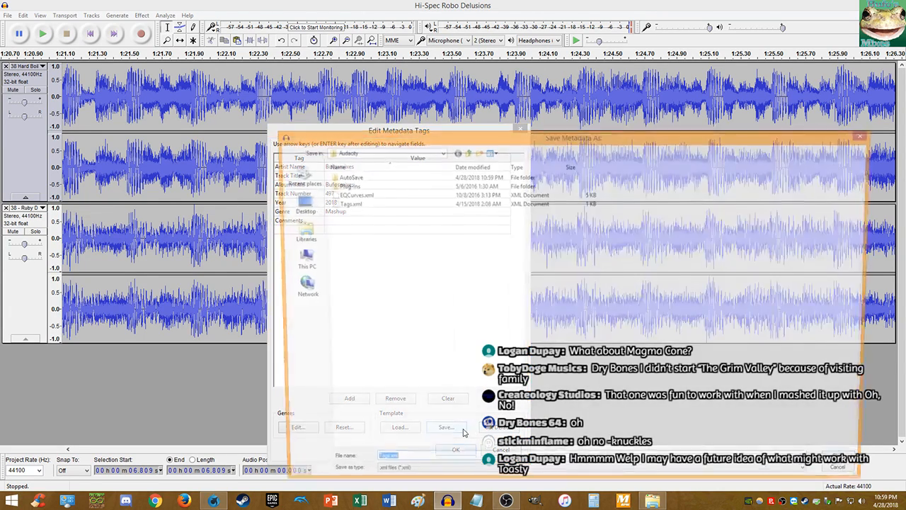
left_click(349, 204)
double_click(349, 204)
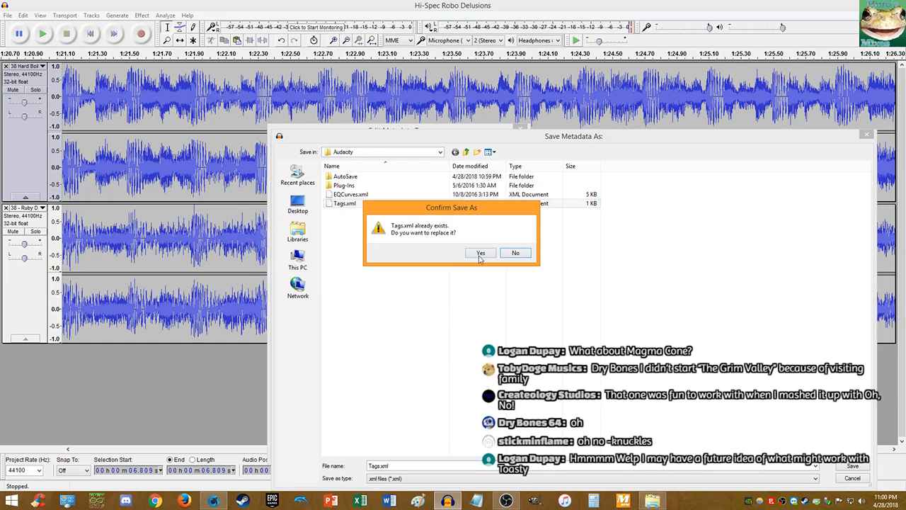
left_click(481, 255)
- Enter 'Hi-Spec Robo Delusions' as the Track Title
left_click(340, 177)
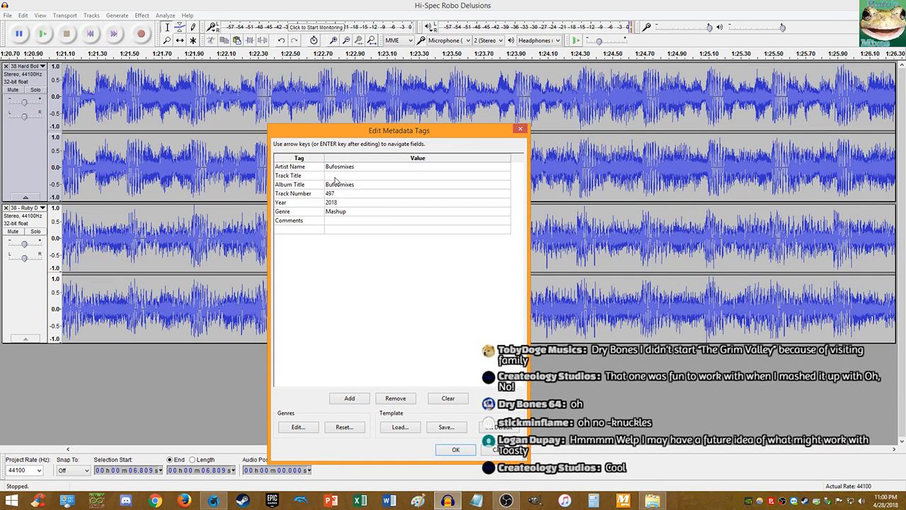
key("ctrl+a")
type("Hi-Spec Robo Delusio")
- Apply the metadata tags, skip to the project start, and move the 1-06-toasty.mp3 player beside the tracks
left_click(447, 450)
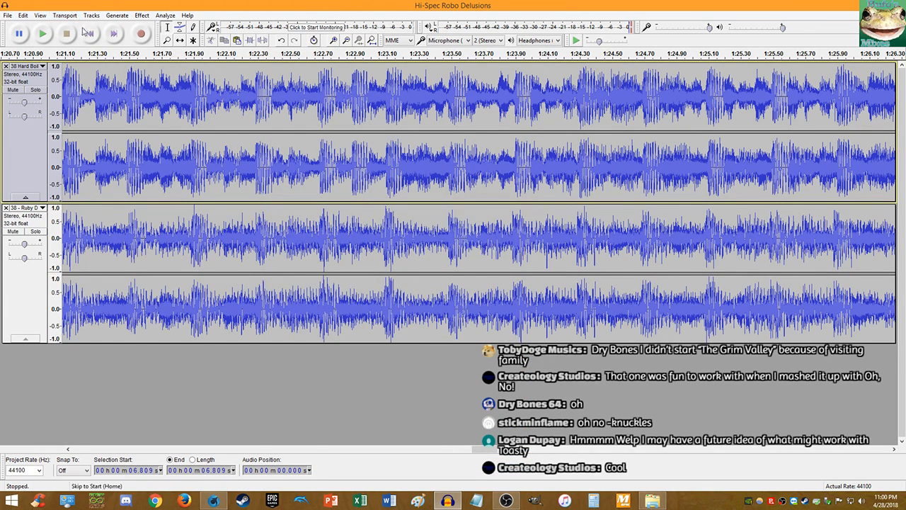
left_click(90, 33)
key("alt+Tab")
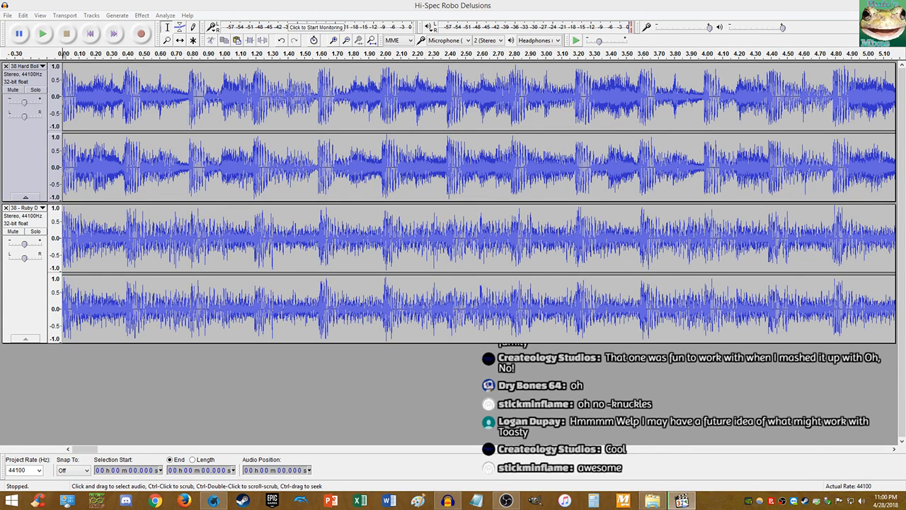
left_click_drag(905, 213, 629, 199)
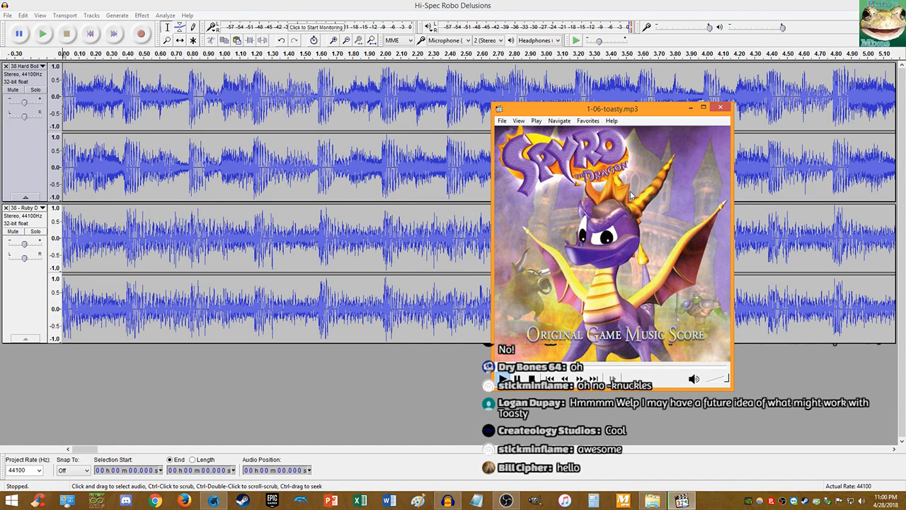
- Minimise the MPC-HC window playing 1-06-toasty.mp3 so the Audacity project is uncovered
mouse_move(632, 195)
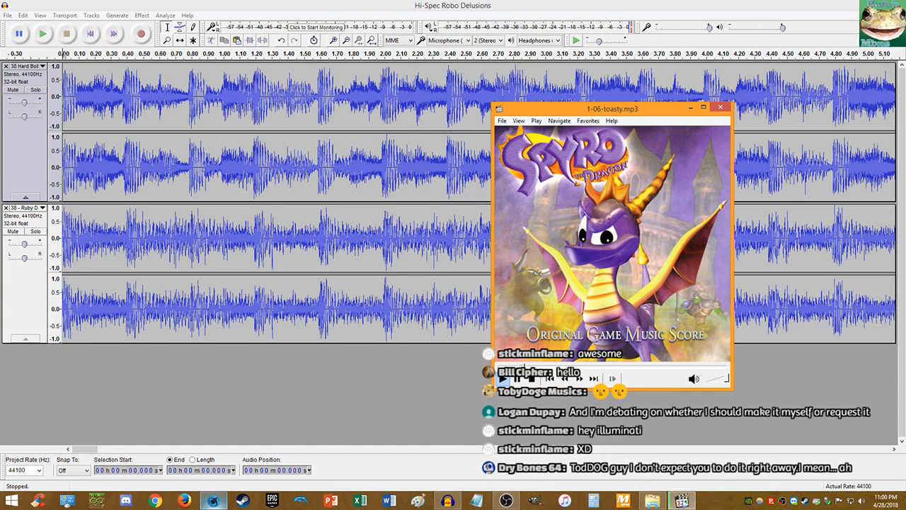
left_click(214, 500)
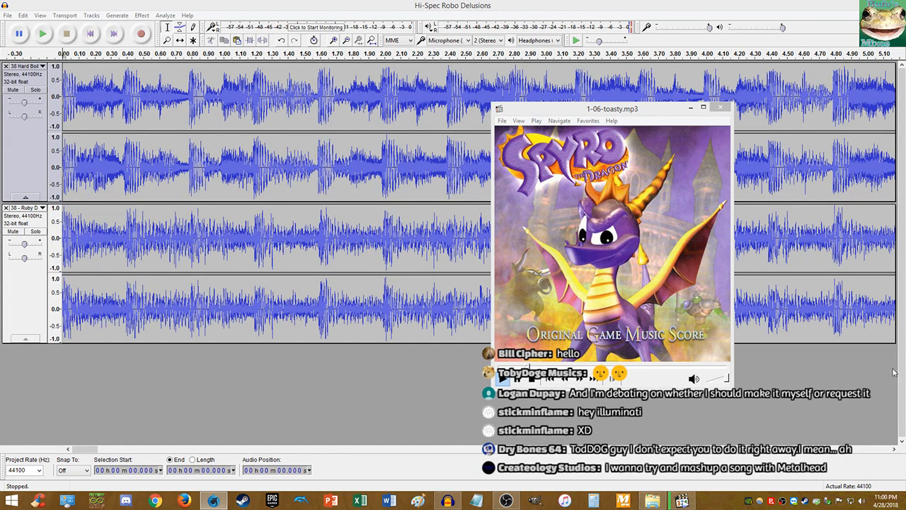
left_click(720, 107)
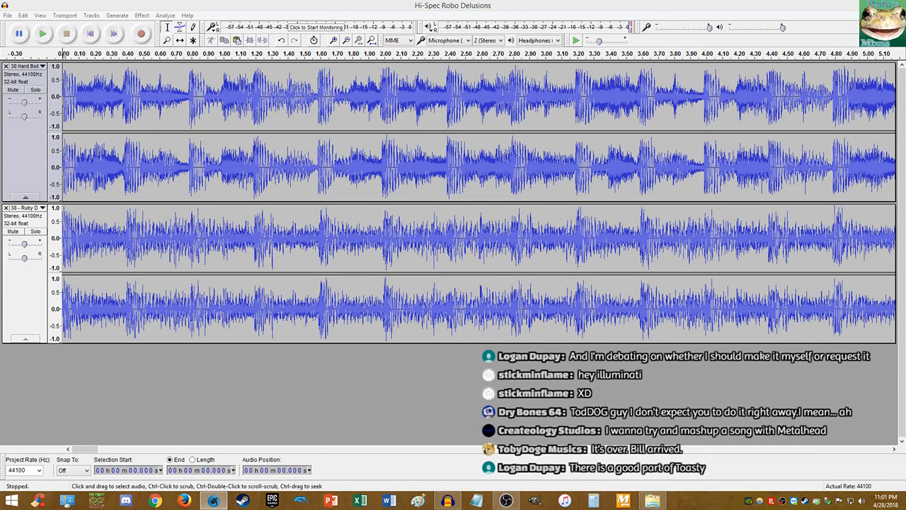
- Start an audio export and navigate to the Bufosmixes folder under Music
left_click(7, 15)
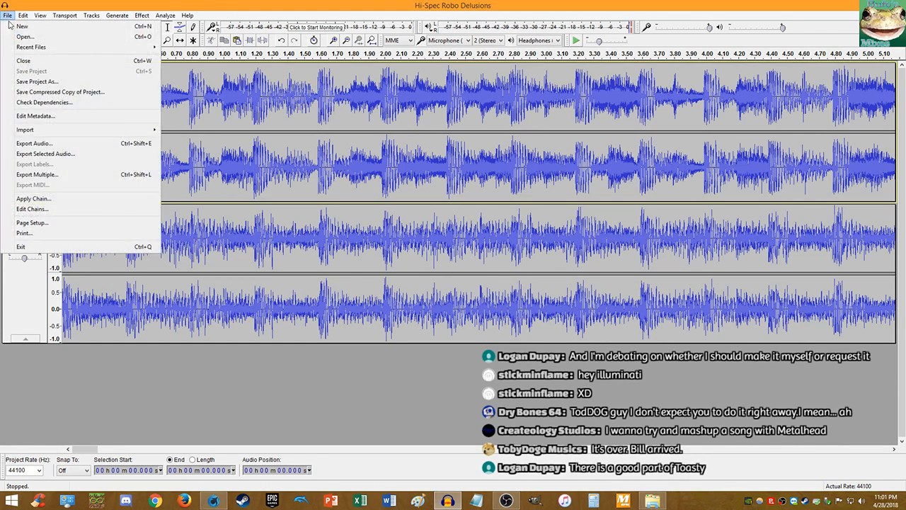
left_click(60, 84)
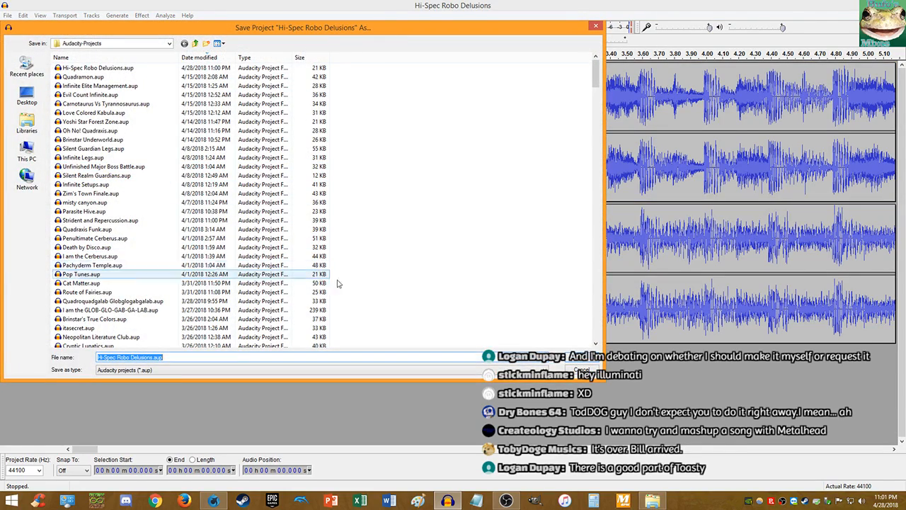
left_click(581, 369)
left_click(7, 15)
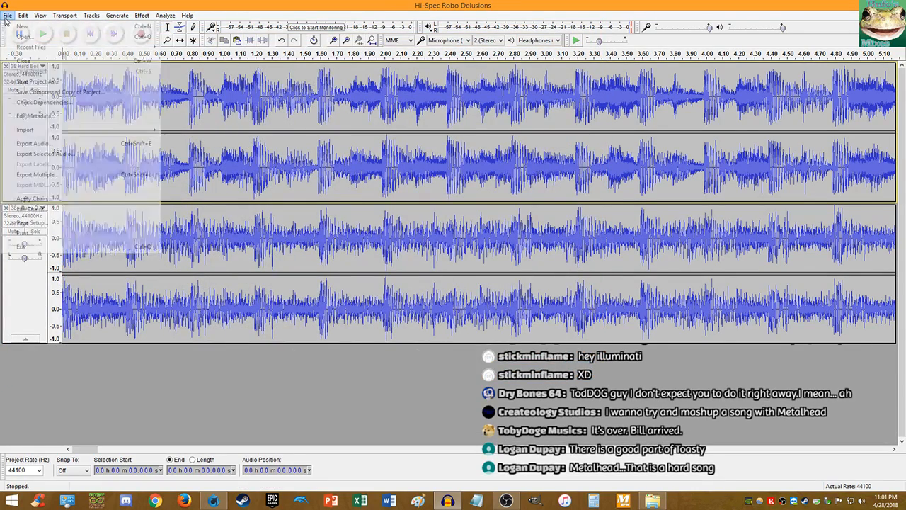
left_click(34, 143)
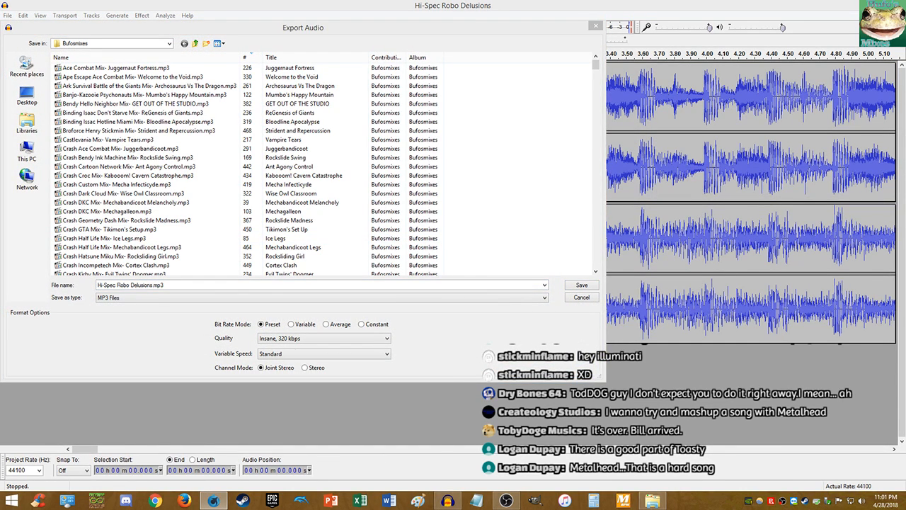
left_click(26, 119)
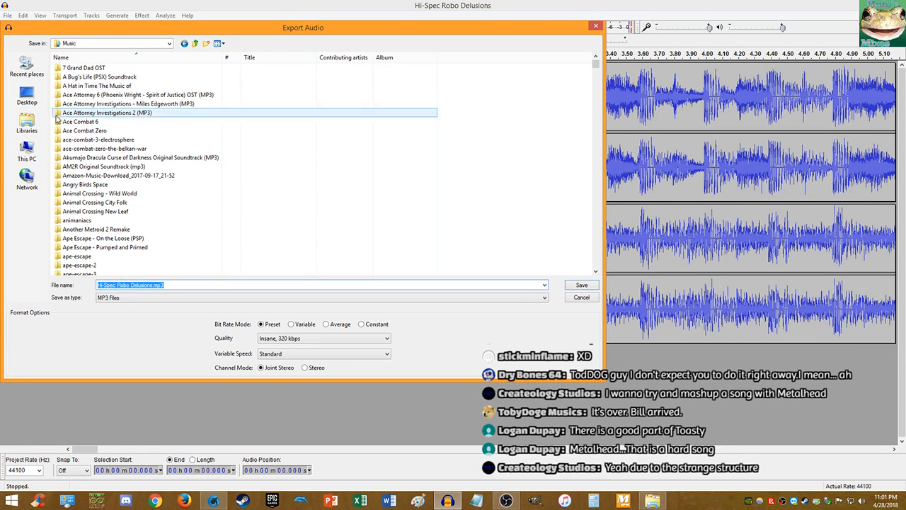
left_click(89, 123)
type("buf")
key("Return")
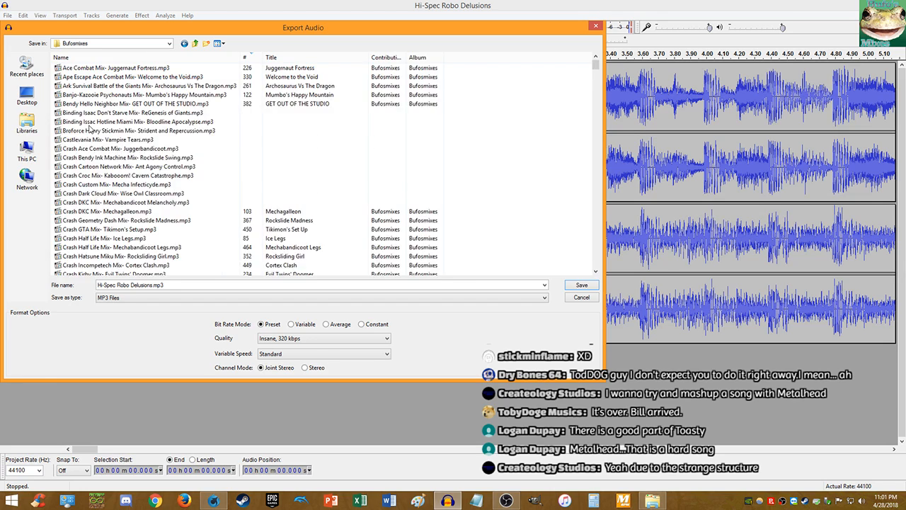
- Export 'Sonic Mix- Hi-Spec Robo Delusions.mp3' at 320 kbps, accepting the stereo warning and metadata
left_click(177, 285)
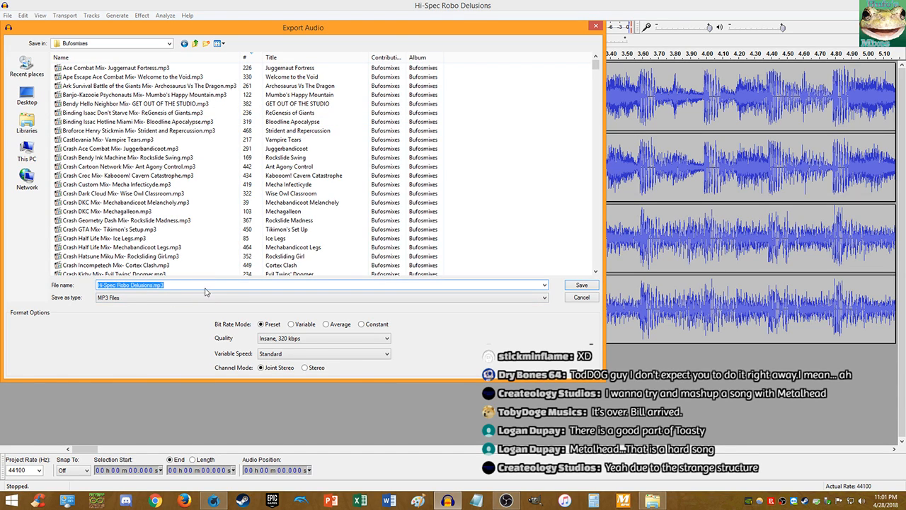
left_click(206, 289)
type("Sonic Mix")
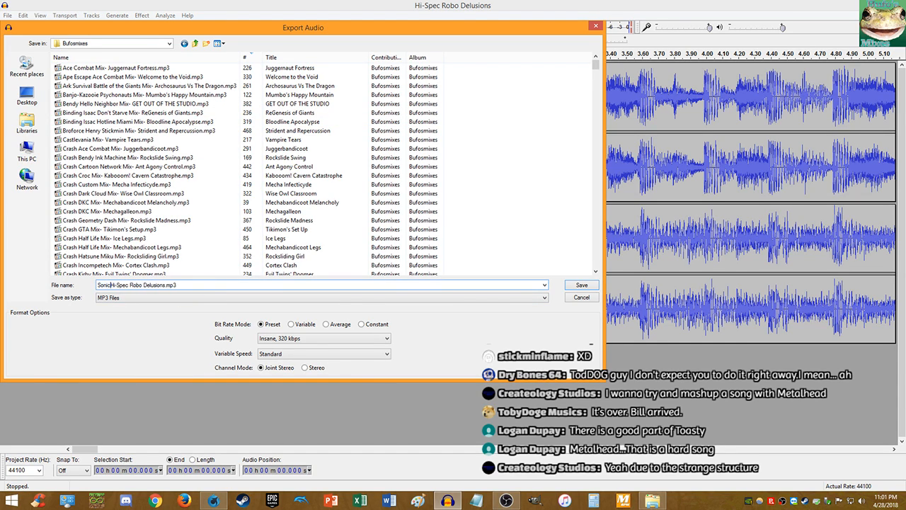
type("-")
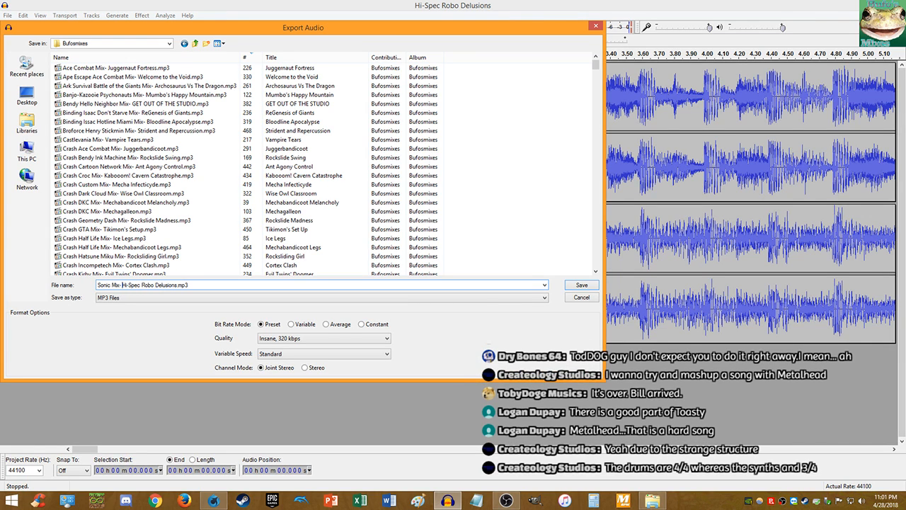
left_click(592, 287)
left_click(486, 266)
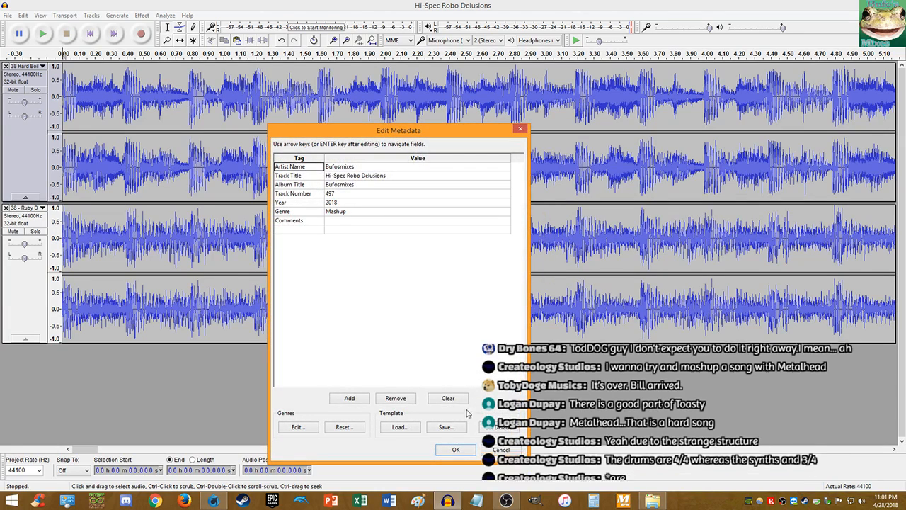
left_click(456, 449)
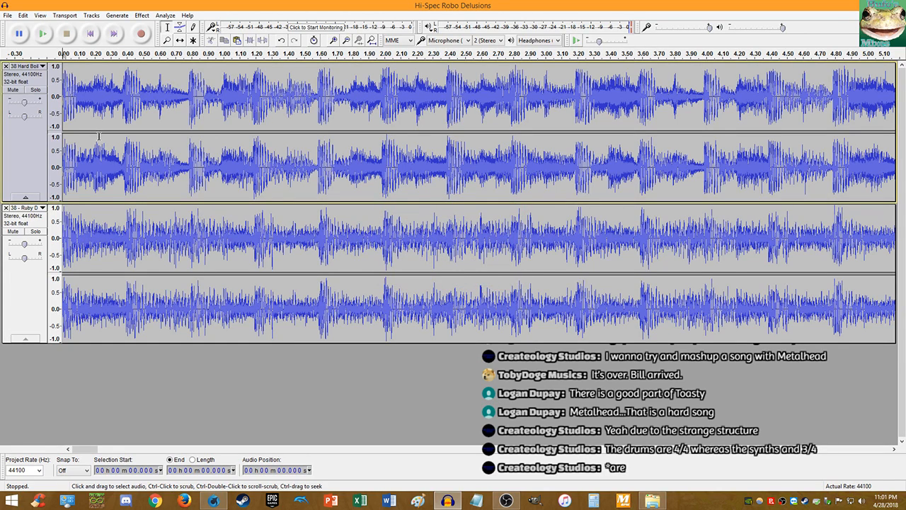
left_click(7, 15)
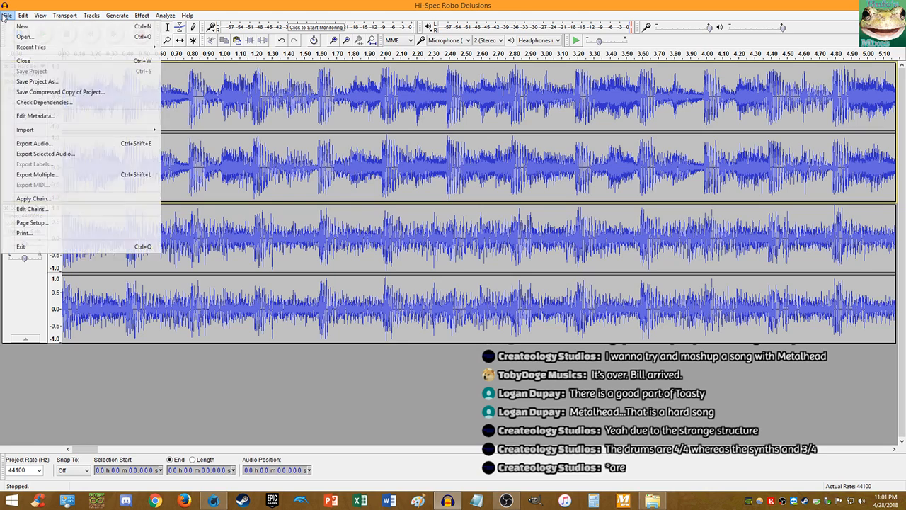
- Start a WAV 16-bit PCM export targeting the Documents > Pic n Audio folder
left_click(43, 143)
left_click(111, 298)
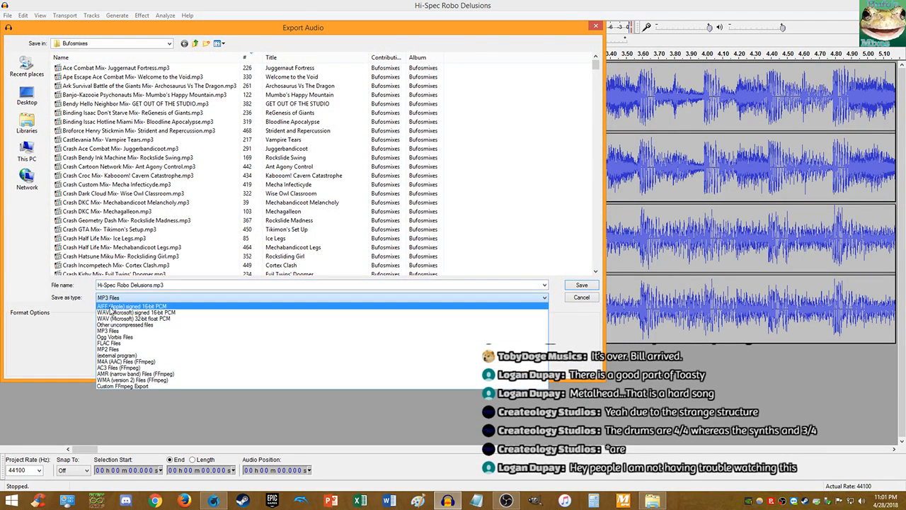
left_click(107, 312)
left_click(27, 124)
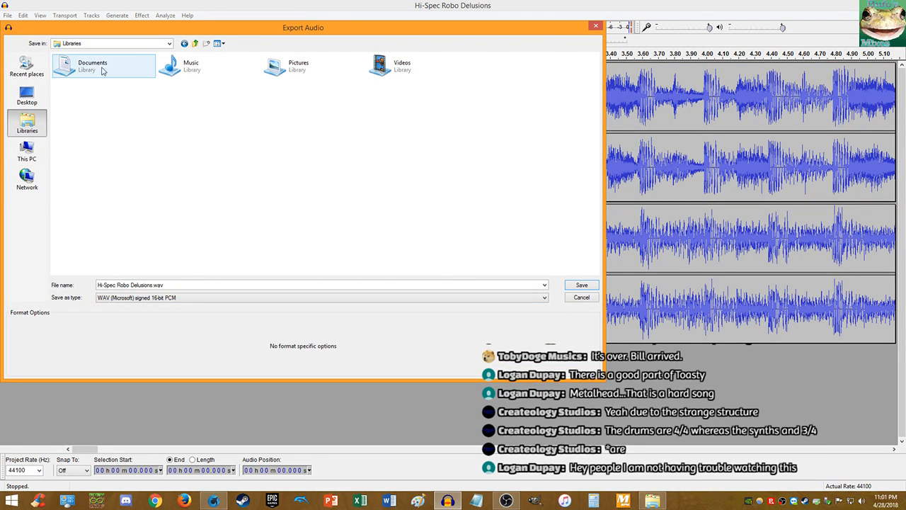
left_click(175, 68)
double_click(175, 69)
left_click(27, 124)
double_click(83, 85)
double_click(126, 85)
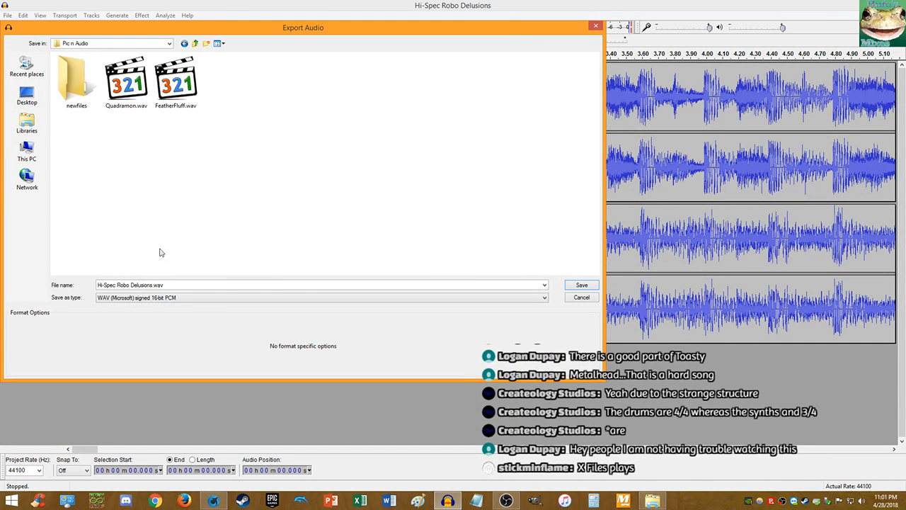
- Shorten the name to 'Hi-SpecDelusions.wav' and export it, accepting the stereo warning and metadata
double_click(136, 284)
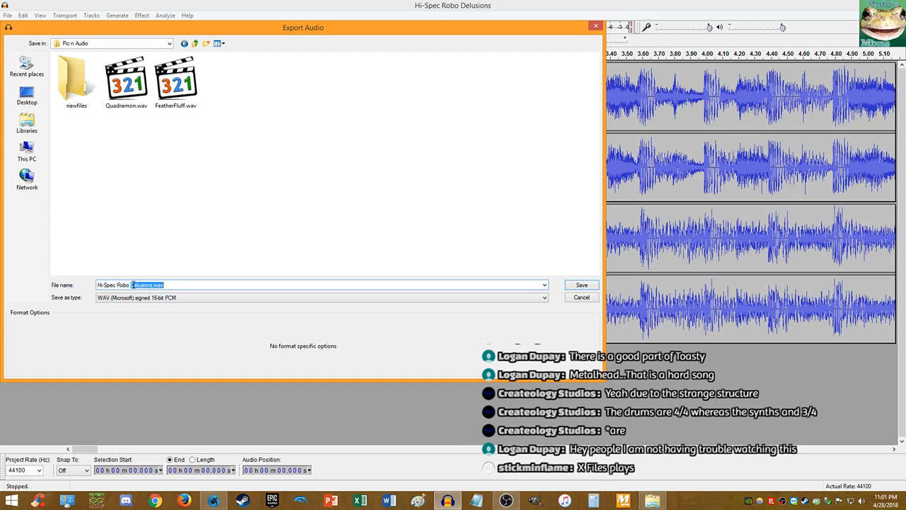
left_click(132, 284)
key("BackSpace")
key("BackSpace")
key("BackSpace")
key("BackSpace")
key("BackSpace")
left_click(574, 286)
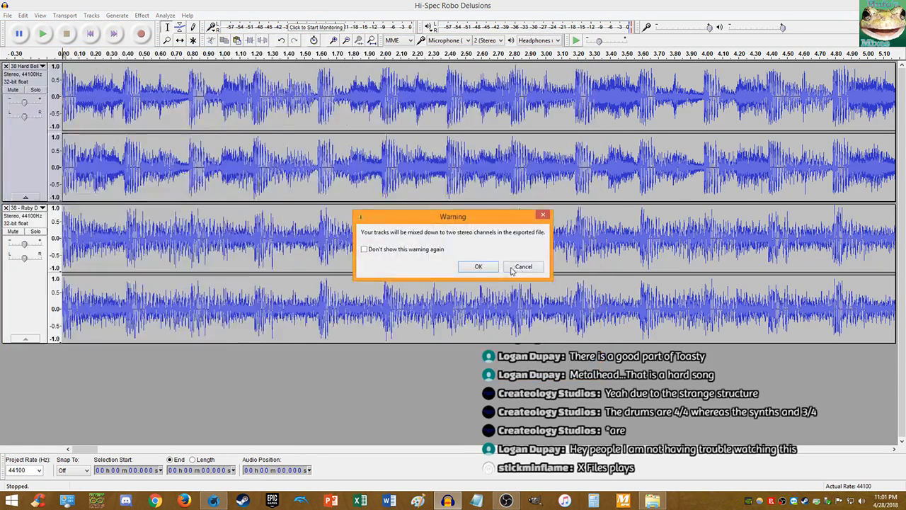
left_click(512, 269)
left_click(454, 446)
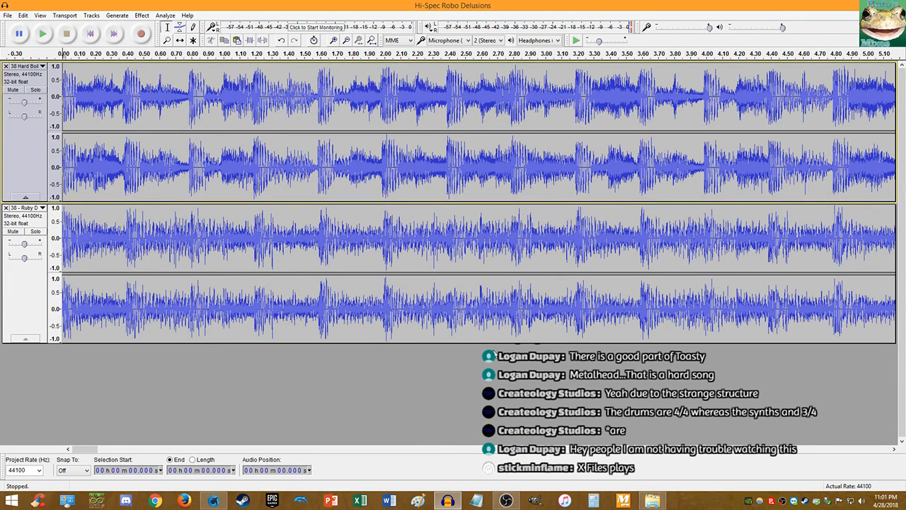
- Close the MPC-HC player, then close the Audacity window holding the finished project
left_click(652, 500)
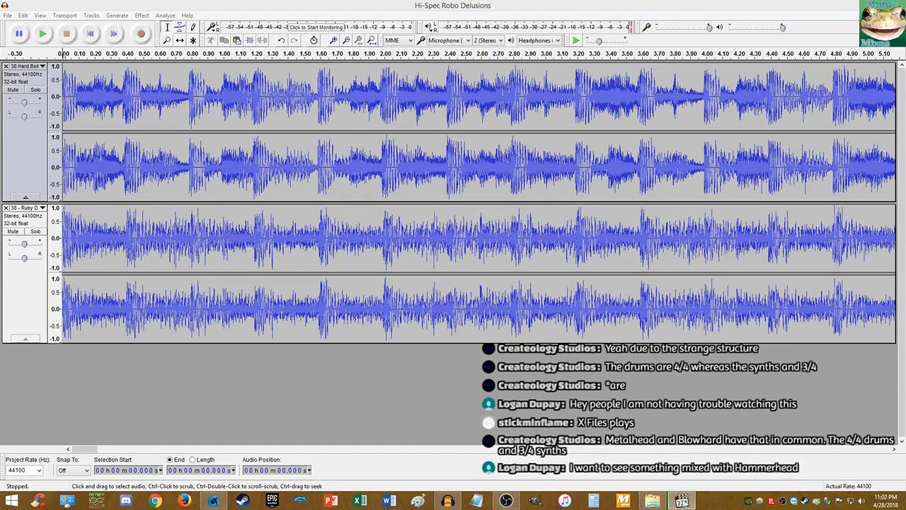
left_click(682, 501)
left_click(865, 166)
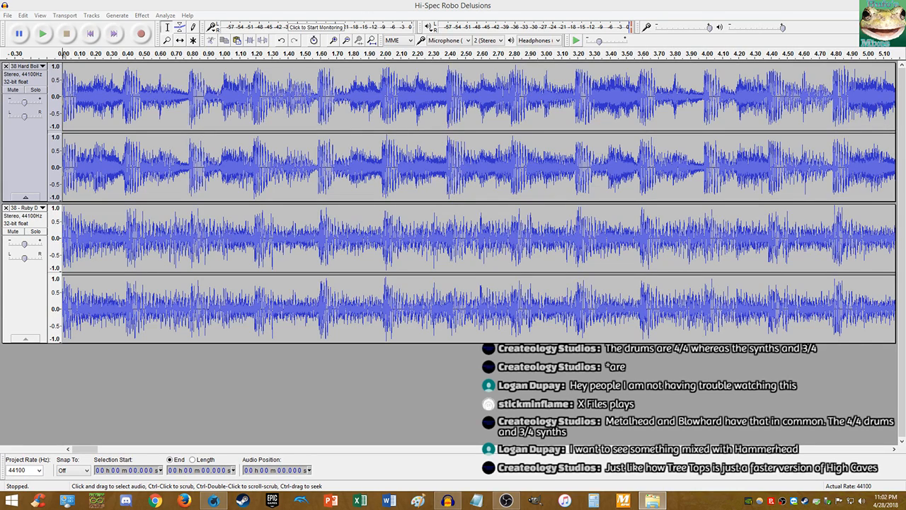
left_click(292, 6)
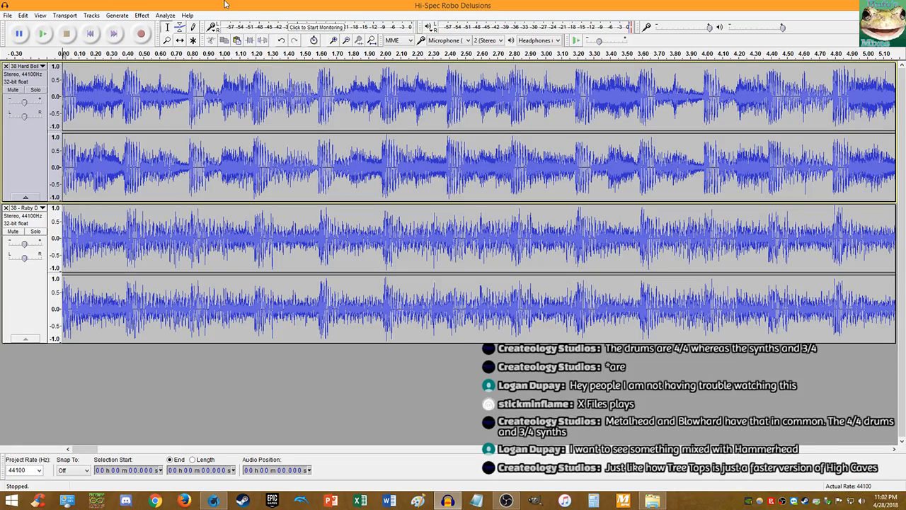
left_click(892, 4)
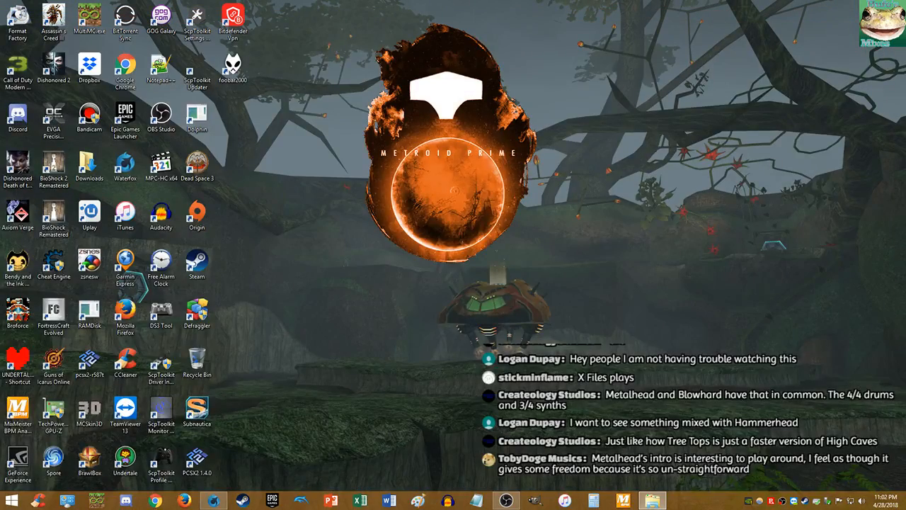
- Relaunch Audacity with an empty session, open Calculator over it, then bring up File Explorer
left_click(447, 501)
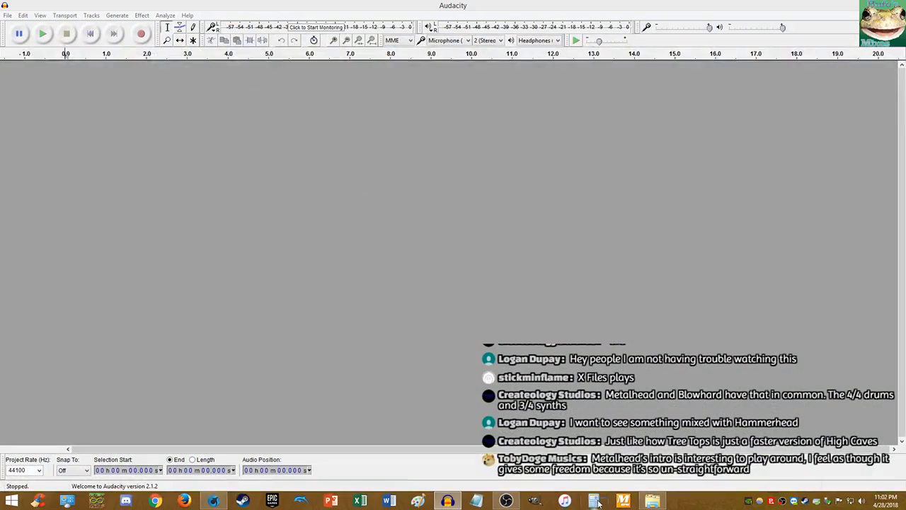
left_click(596, 501)
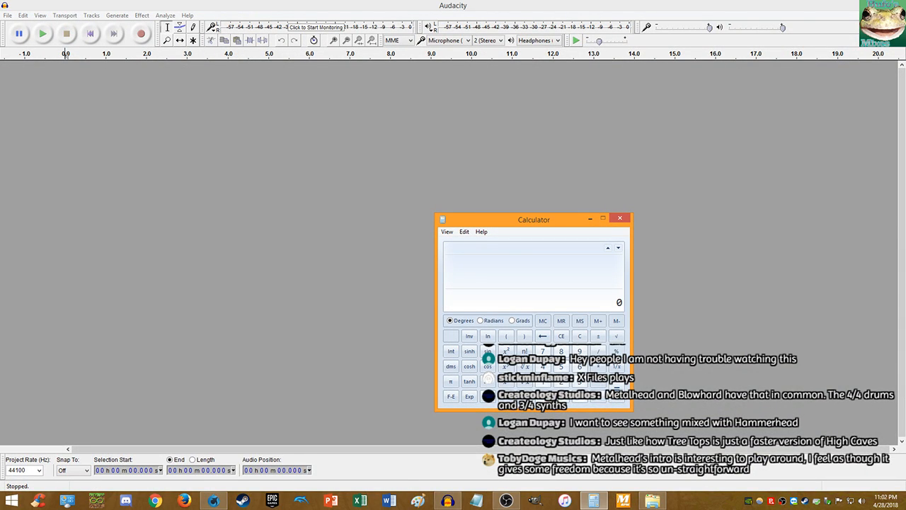
left_click(652, 501)
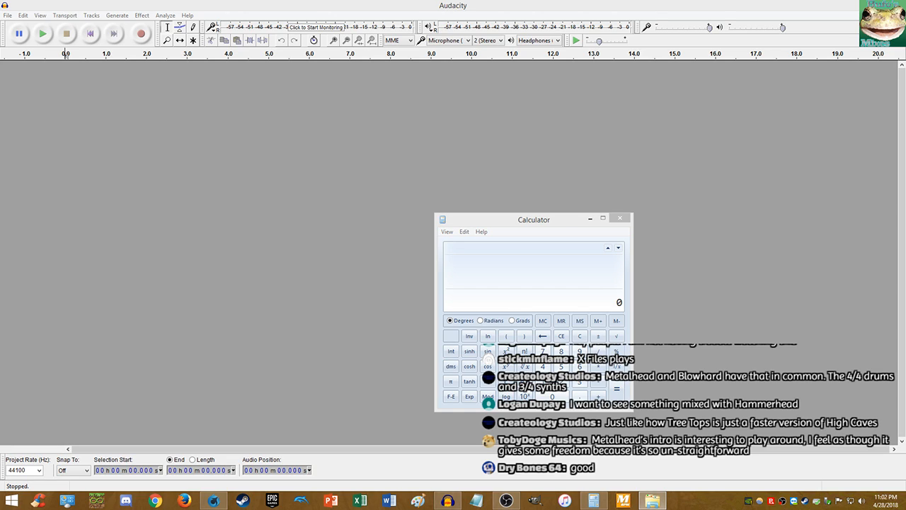
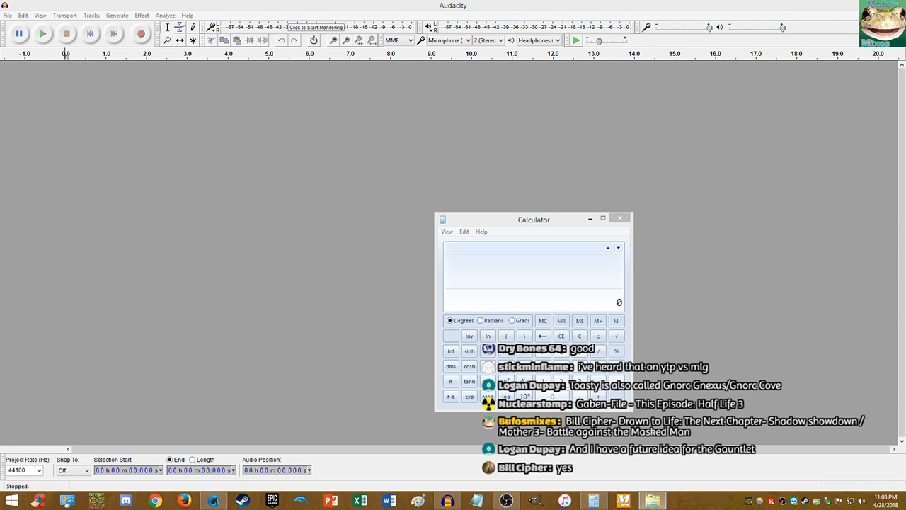
- Import 77_Vs. Wilfre.mp3 into Audacity and move the Calculator window aside
left_click_drag(655, 193, 585, 163)
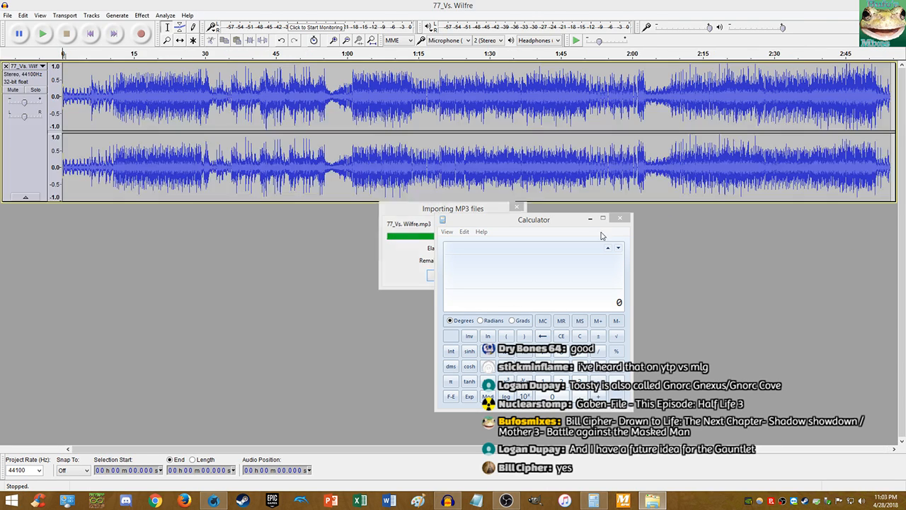
left_click(471, 7)
left_click(595, 500)
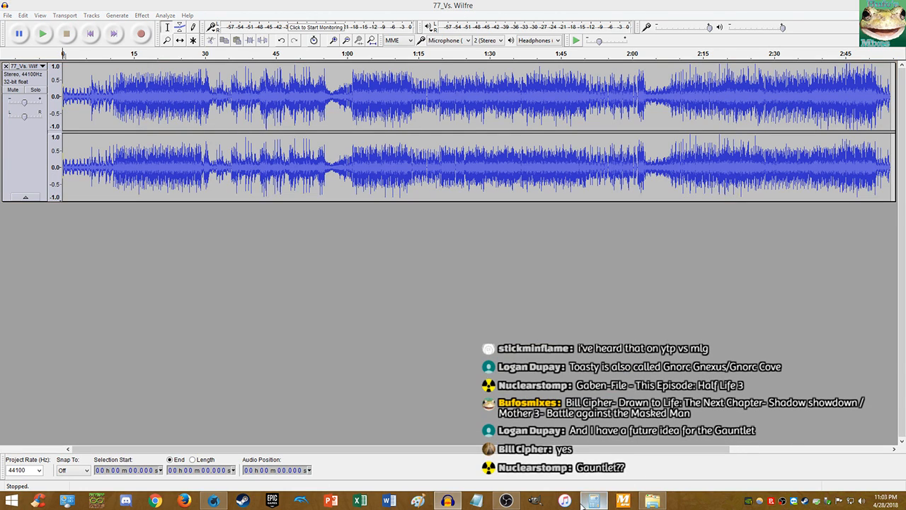
left_click_drag(486, 222, 258, 222)
- Select the entire 77_Vs. Wilfre track and open the Effect menu
left_click(518, 3)
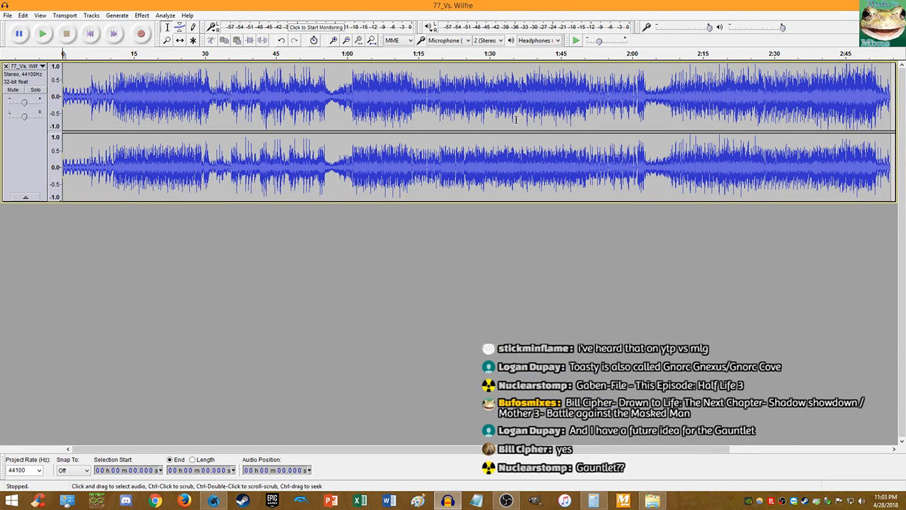
double_click(288, 106)
left_click(142, 15)
- Amplify 77_Vs. Wilfre to a 0.0 dB peak, then drag in the Mother 3 MP3
left_click(150, 49)
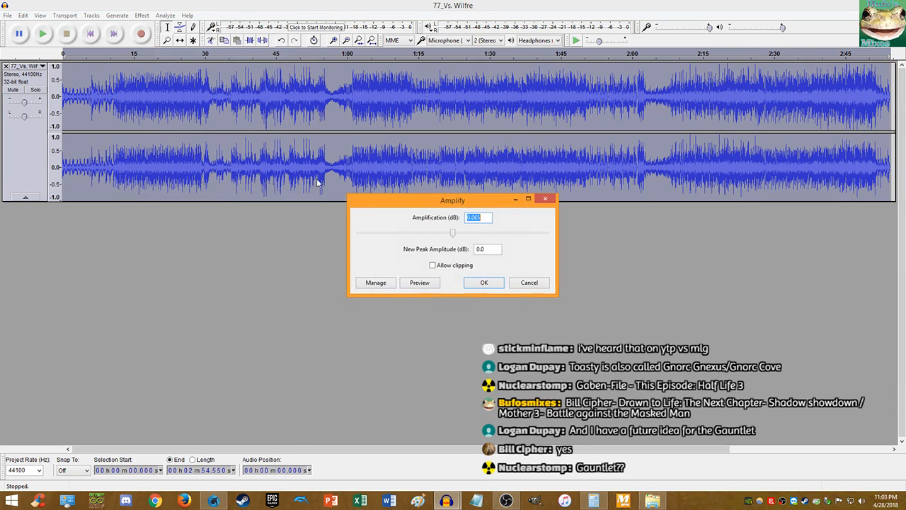
left_click(495, 284)
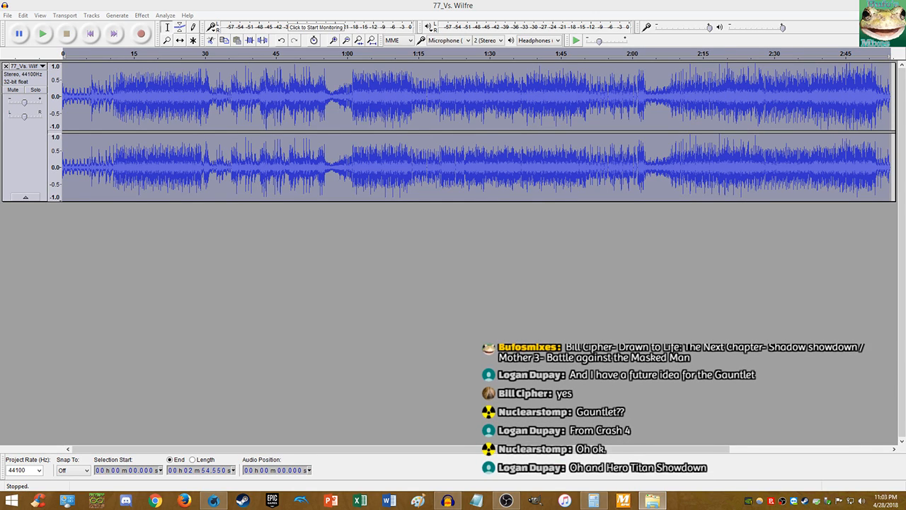
left_click_drag(905, 335, 657, 322)
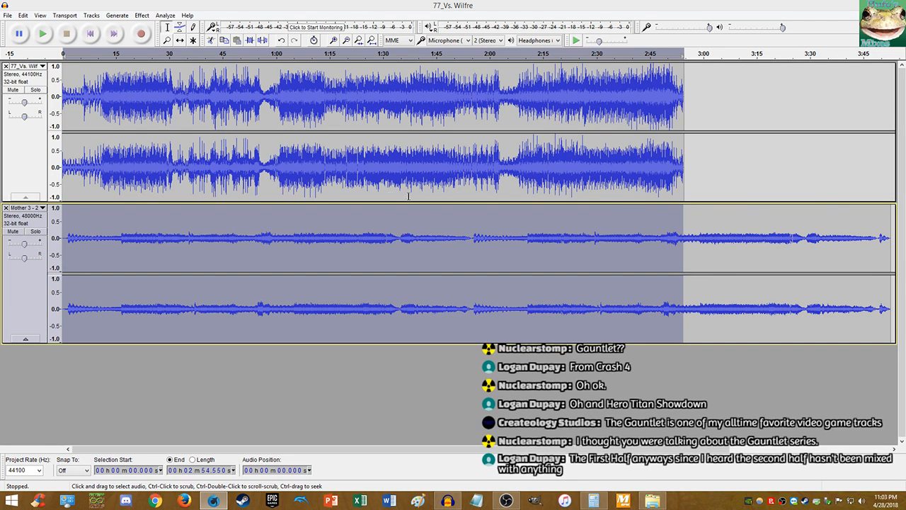
- Mute 77_Vs. Wilfre and amplify the whole Mother 3 track by 12.482 dB
left_click(13, 90)
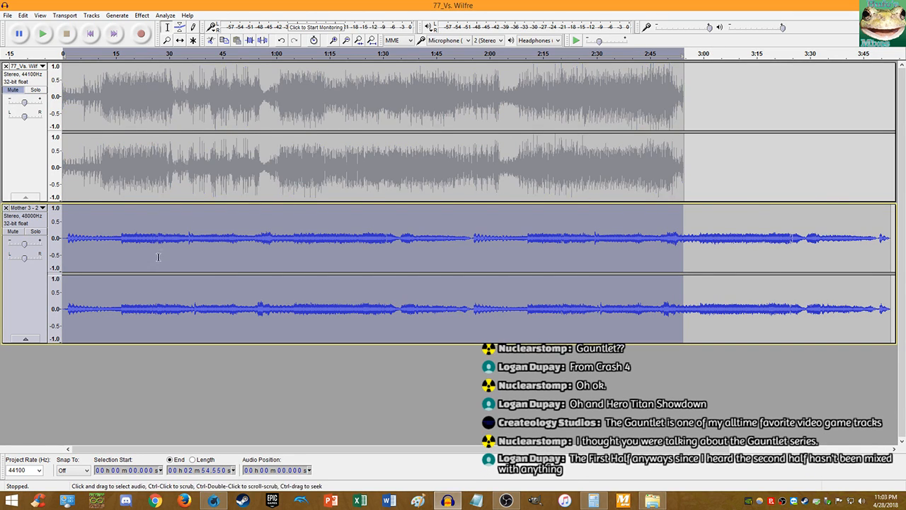
double_click(159, 252)
left_click(142, 15)
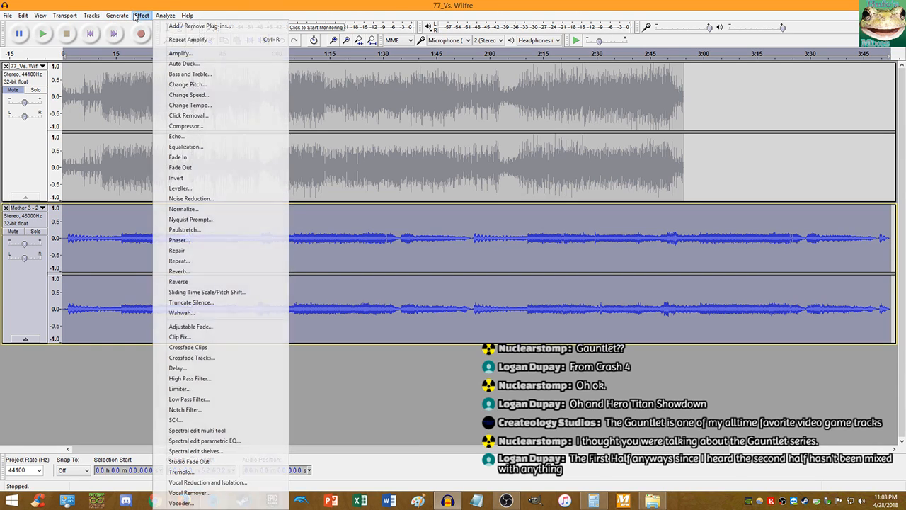
left_click(127, 53)
left_click(485, 282)
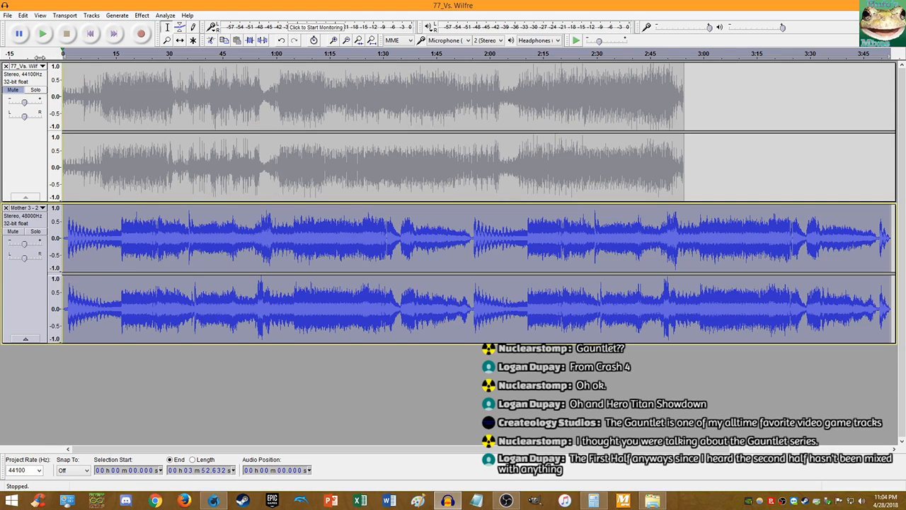
left_click(90, 34)
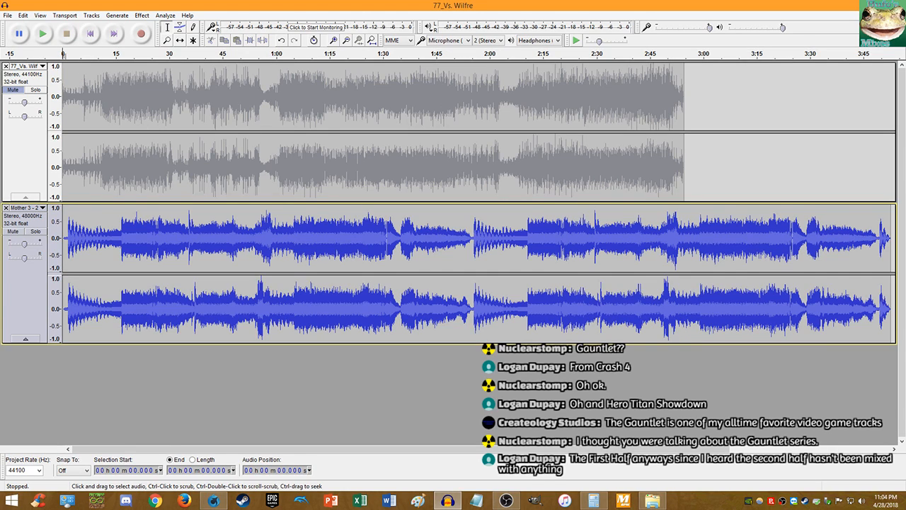
key("alt+Tab")
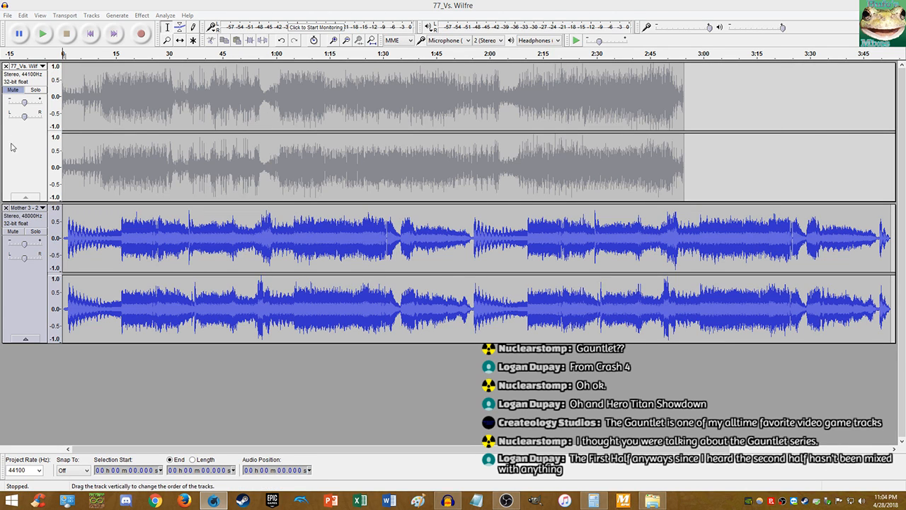
- Mute Mother 3, unmute 77_Vs. Wilfre, and play it alone before stopping
left_click(13, 232)
left_click(17, 91)
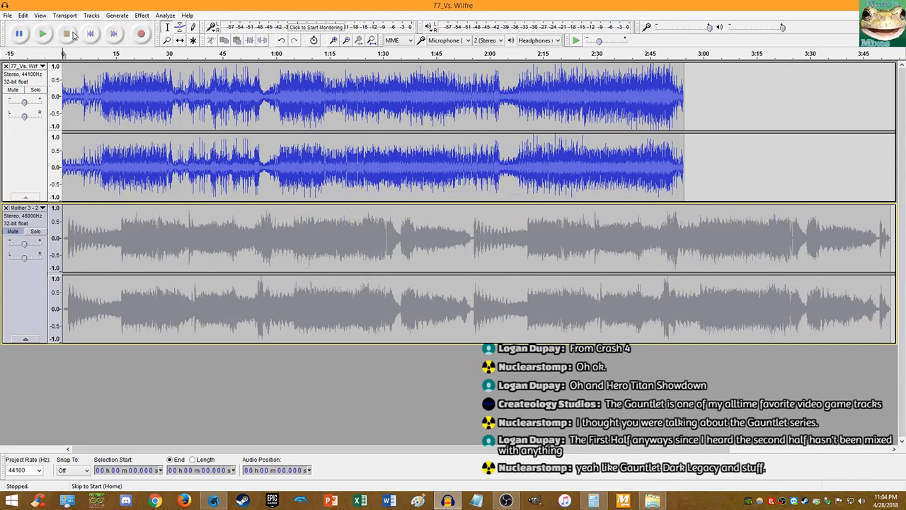
left_click(44, 34)
scroll(86, 66, "up", 4)
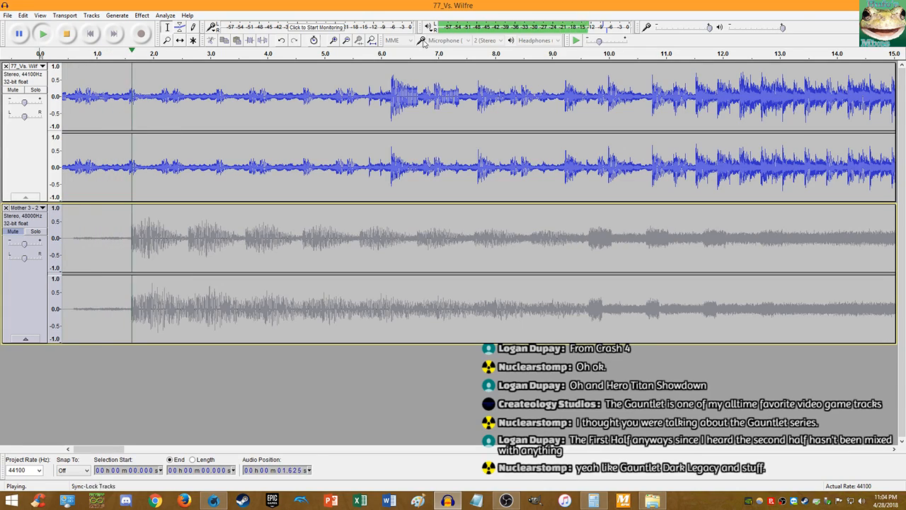
key("alt+Tab")
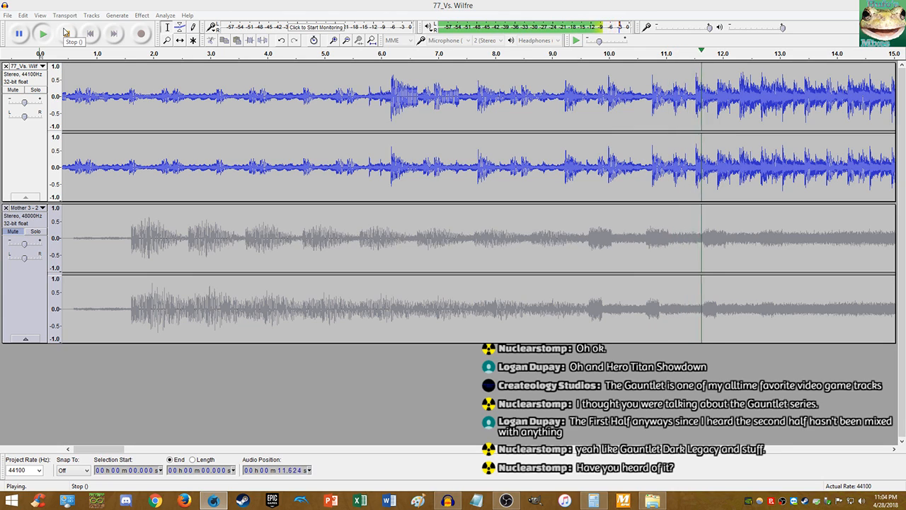
left_click(66, 33)
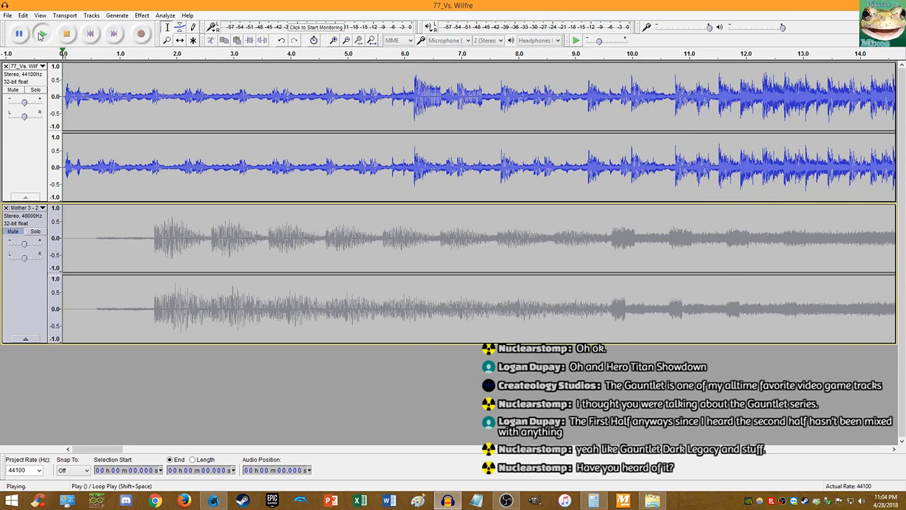
- Delete the short silence before 77_Vs. Wilfre's audio, then open the Hi-Spec Robo Delusions project
scroll(119, 78, "up", 8)
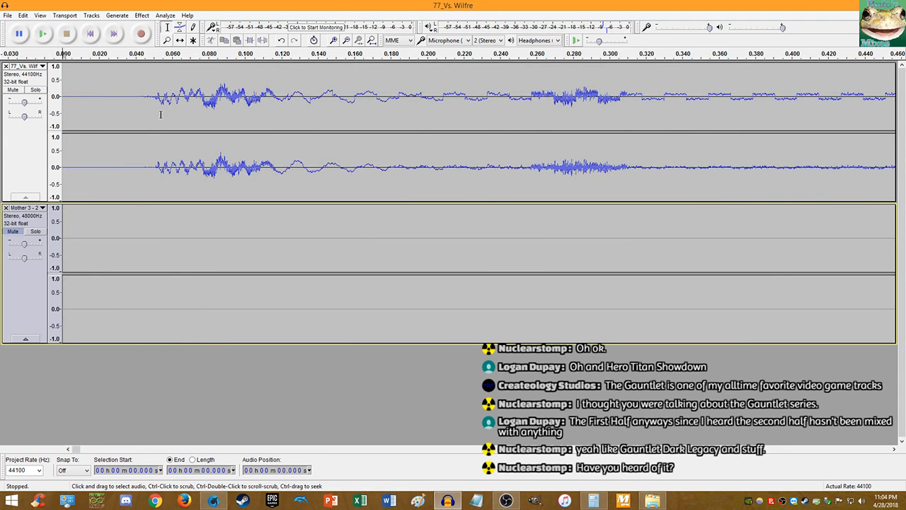
scroll(140, 106, "up", 8)
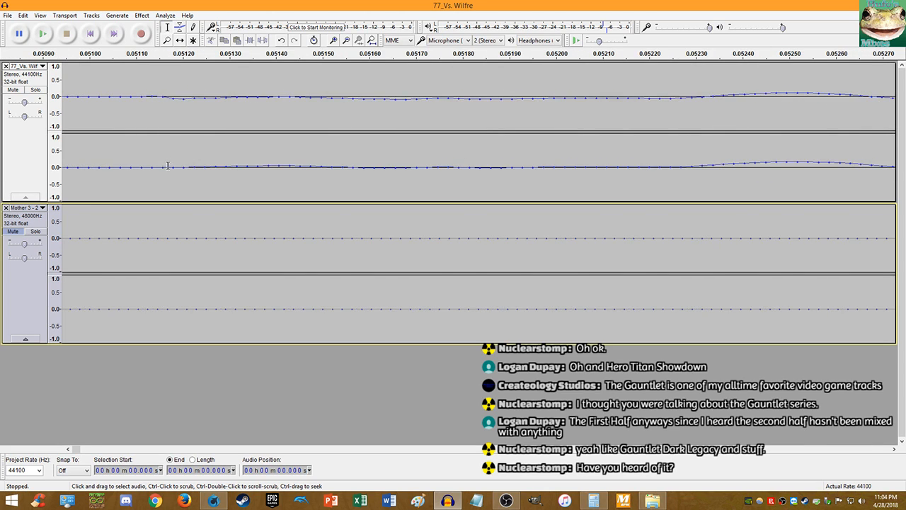
left_click(138, 100)
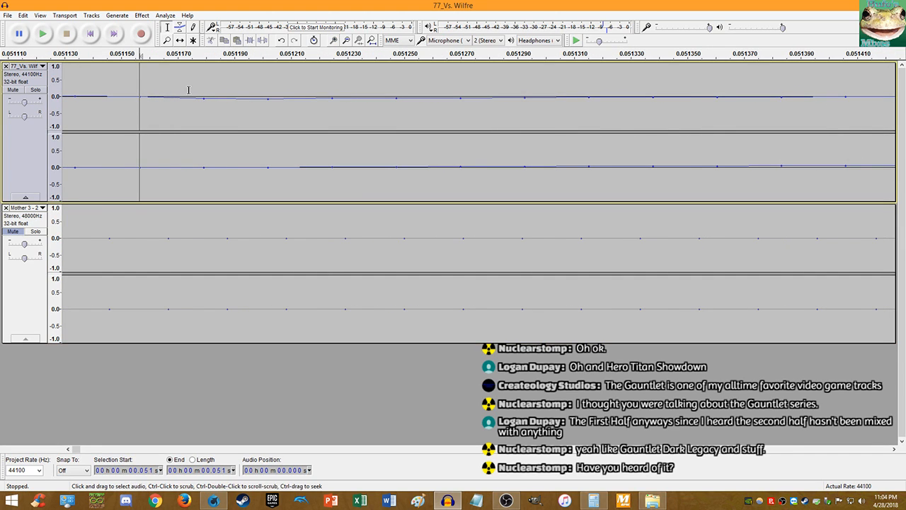
key("shift+Home")
key("Delete")
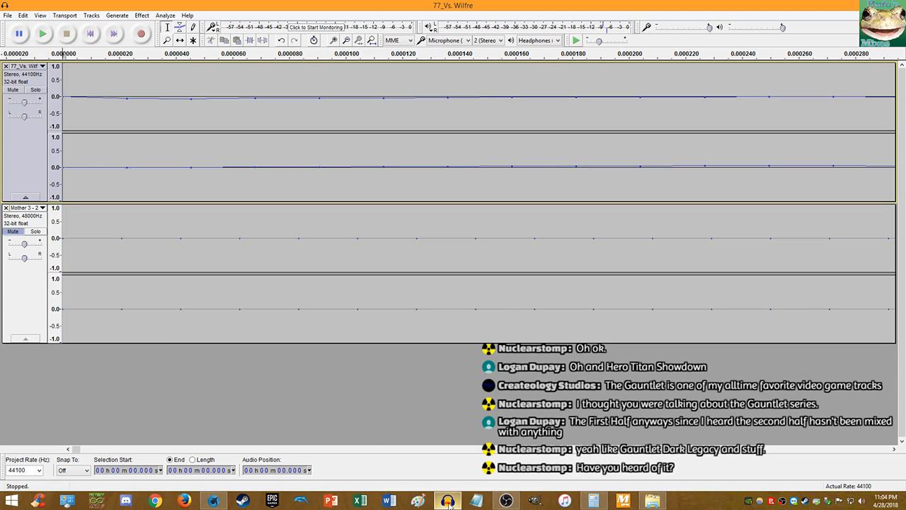
right_click(447, 501)
left_click(429, 371)
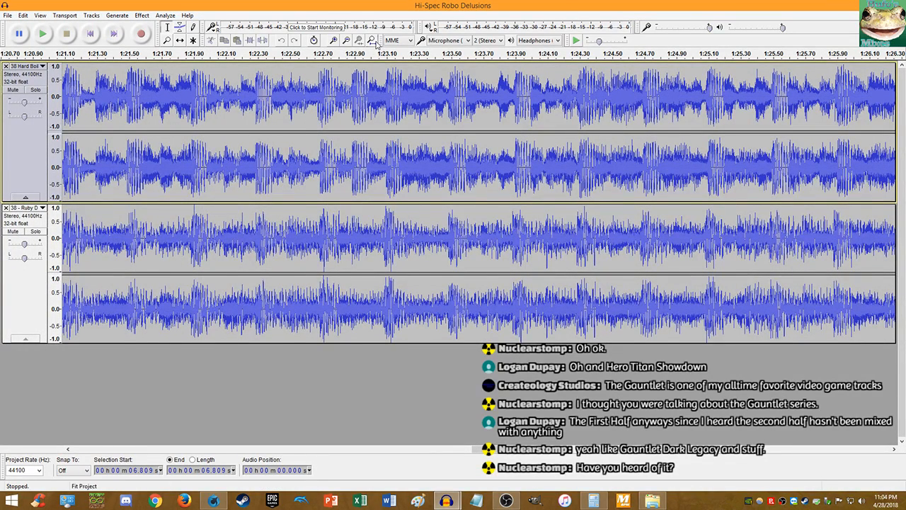
- Delete the first track's stray end clips and paste about 1.8 s at its start
left_click(372, 41)
double_click(739, 96)
key("Delete")
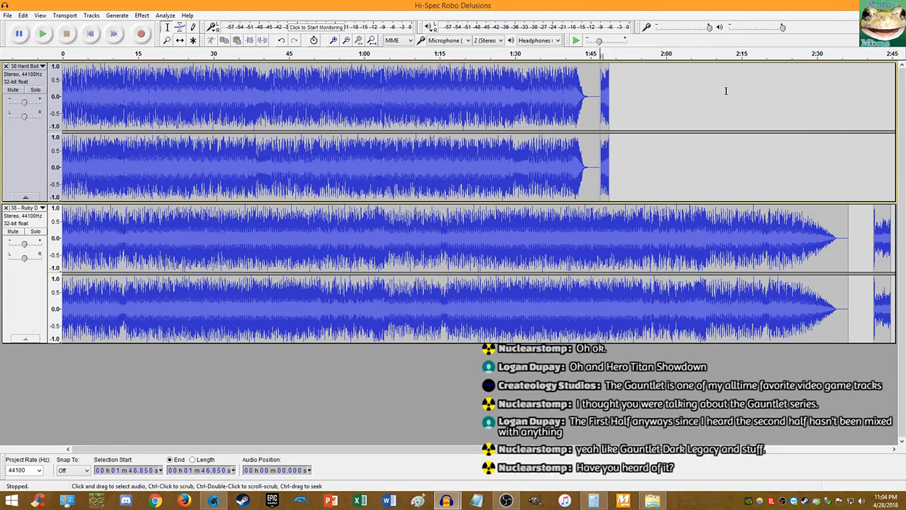
double_click(603, 99)
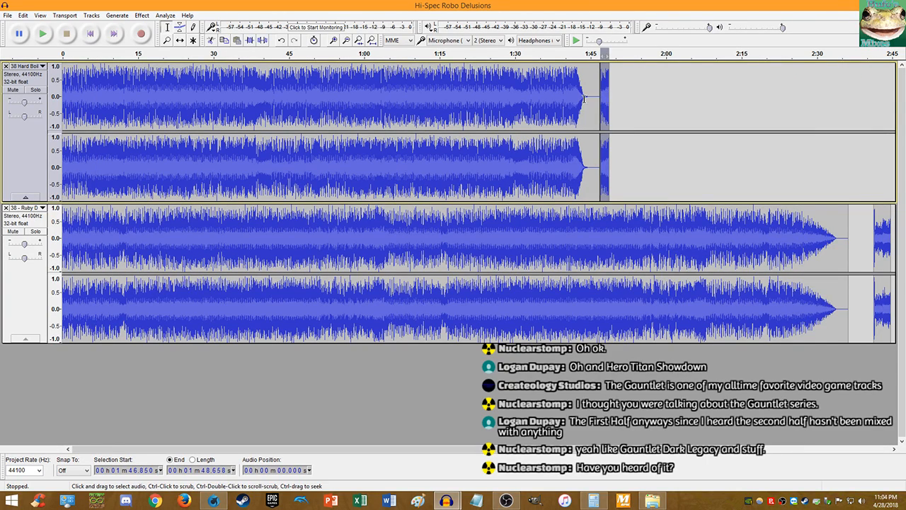
key("Delete")
key("Home")
key("ctrl+v")
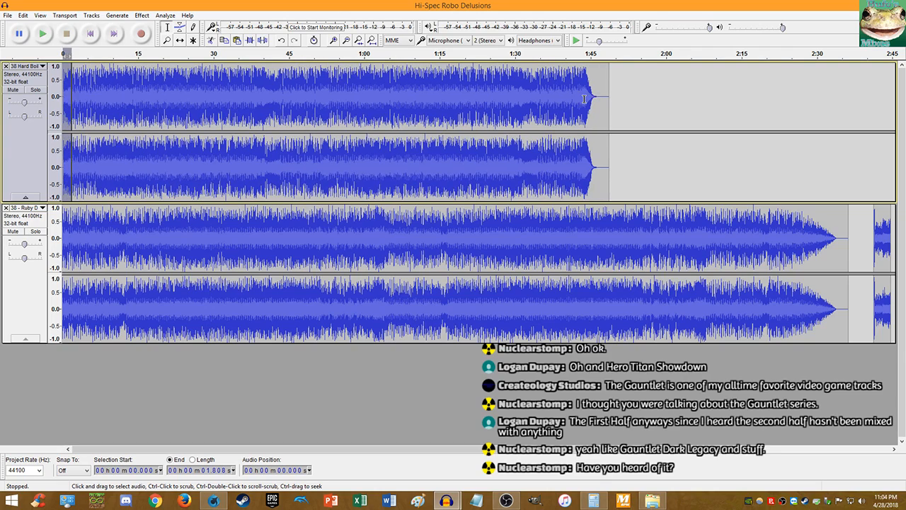
- Delete the second track's short clip near 2:41 and paste about 3.3 s at its start
double_click(874, 223)
double_click(879, 223)
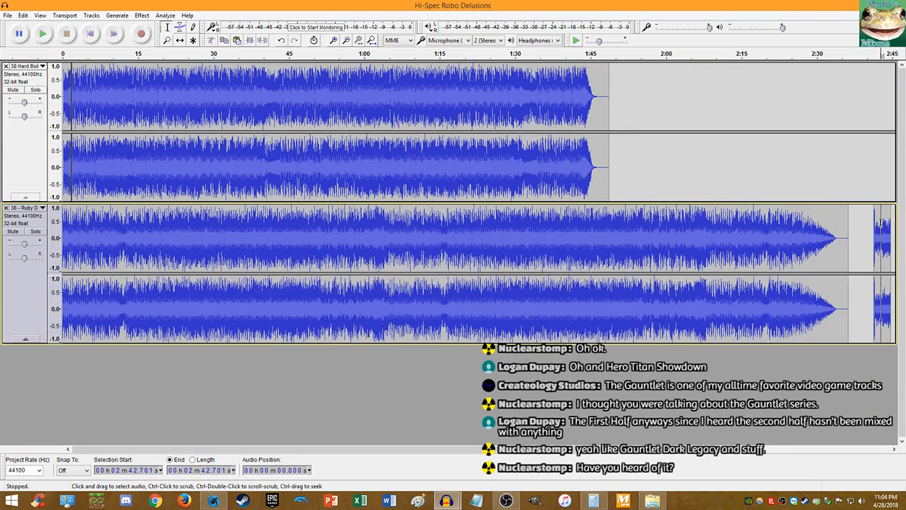
key("Delete")
key("Home")
key("ctrl+v")
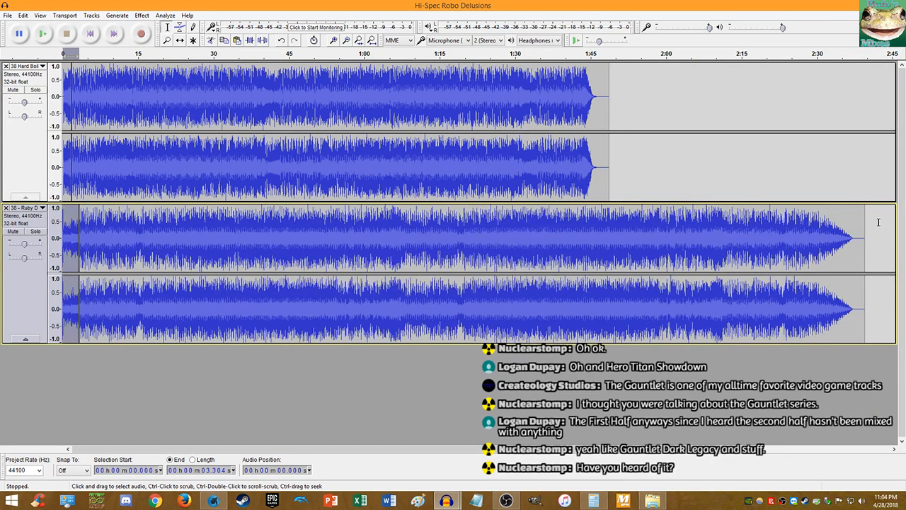
- Time-shift the first track's clip slightly later so both starts line up
left_click(179, 41)
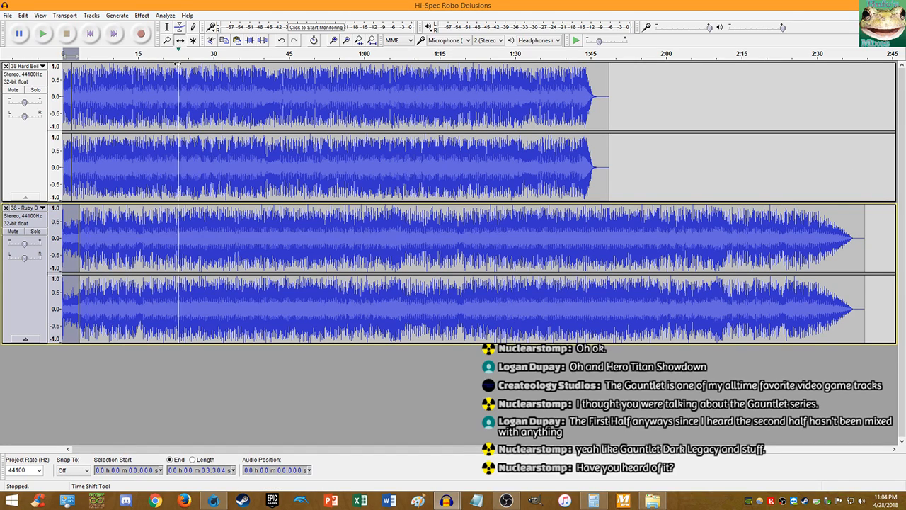
left_click_drag(89, 129, 96, 129)
left_click_drag(65, 158, 72, 159)
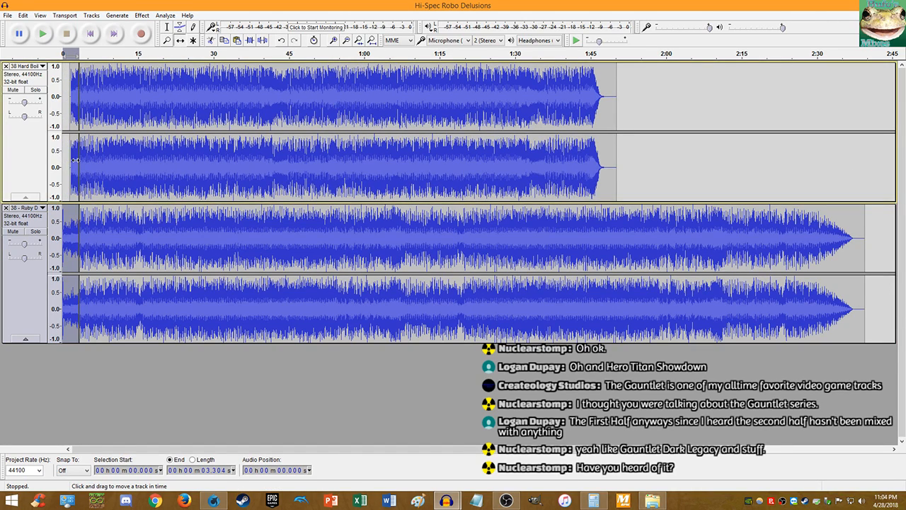
left_click(166, 32)
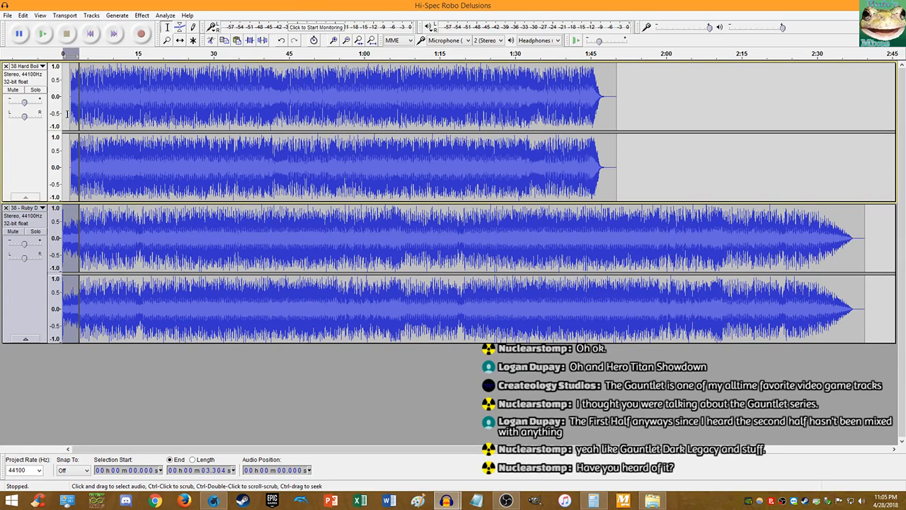
- Play both tracks together from the start to check they stay in sync
scroll(70, 120, "up", 3)
scroll(95, 119, "up", 1)
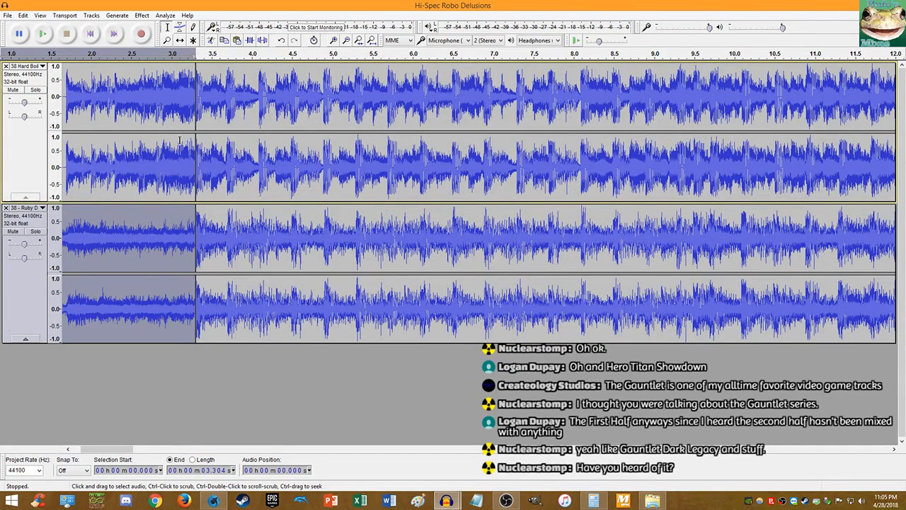
scroll(170, 135, "down", 1)
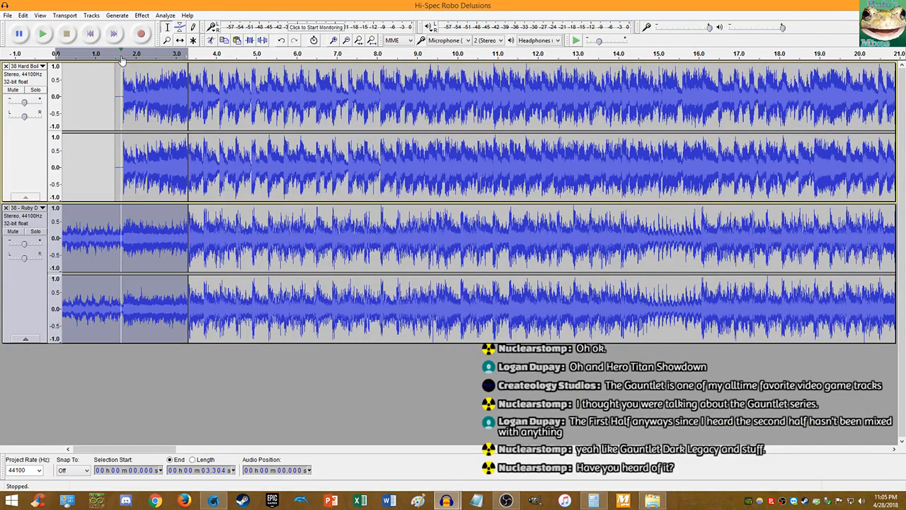
scroll(297, 95, "down", 2)
scroll(297, 94, "down", 1)
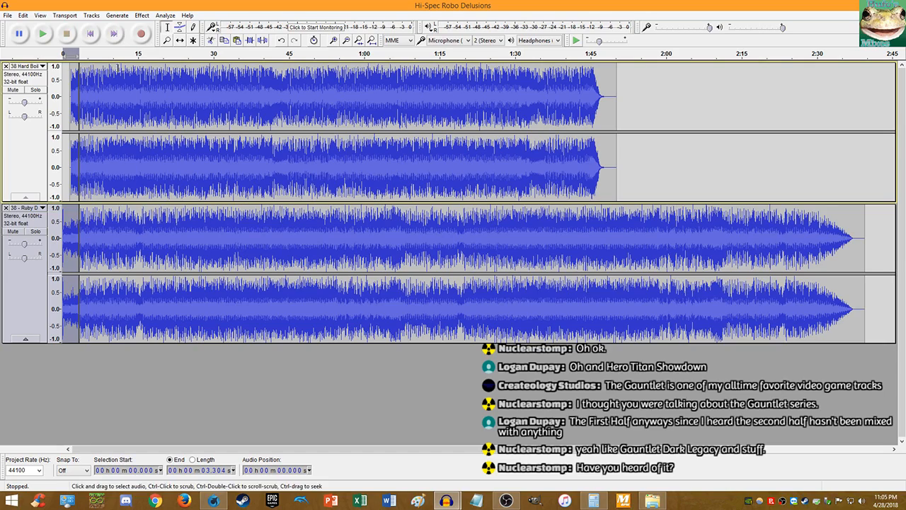
left_click(90, 33)
left_click(43, 34)
scroll(80, 65, "up", 3)
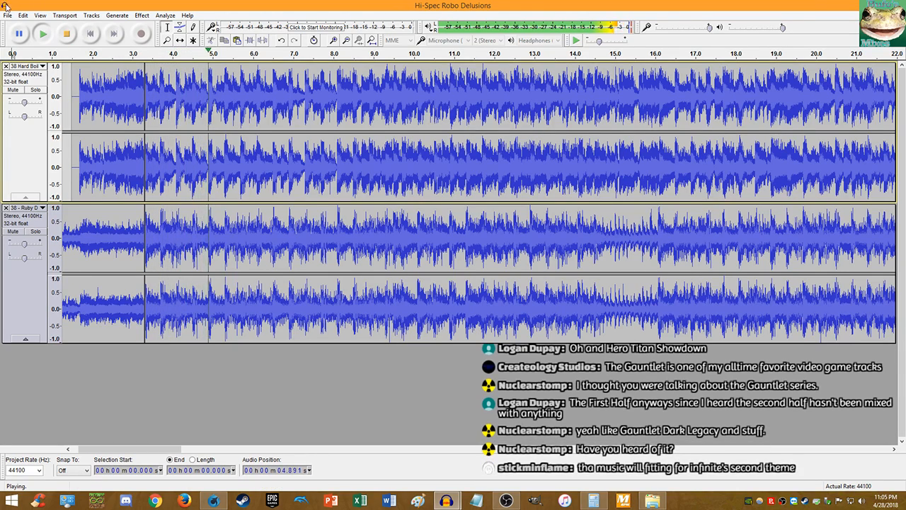
scroll(109, 81, "down", 3)
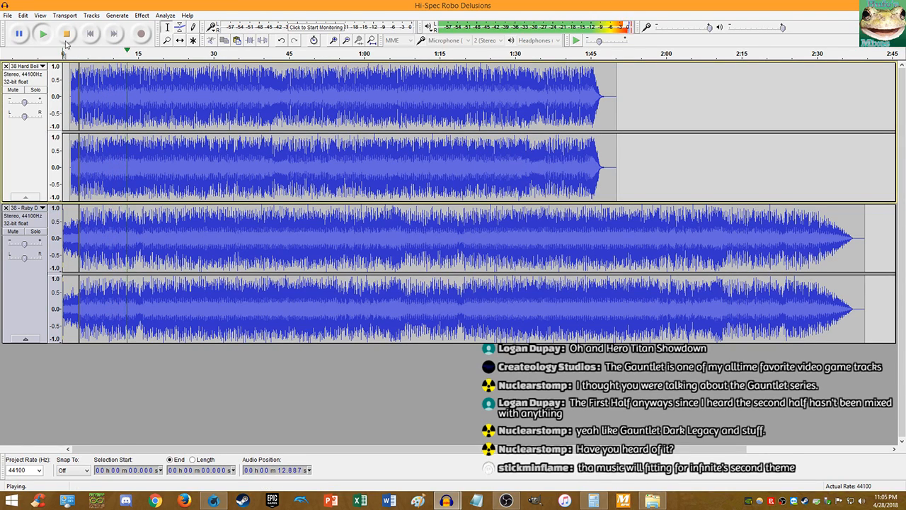
key("space")
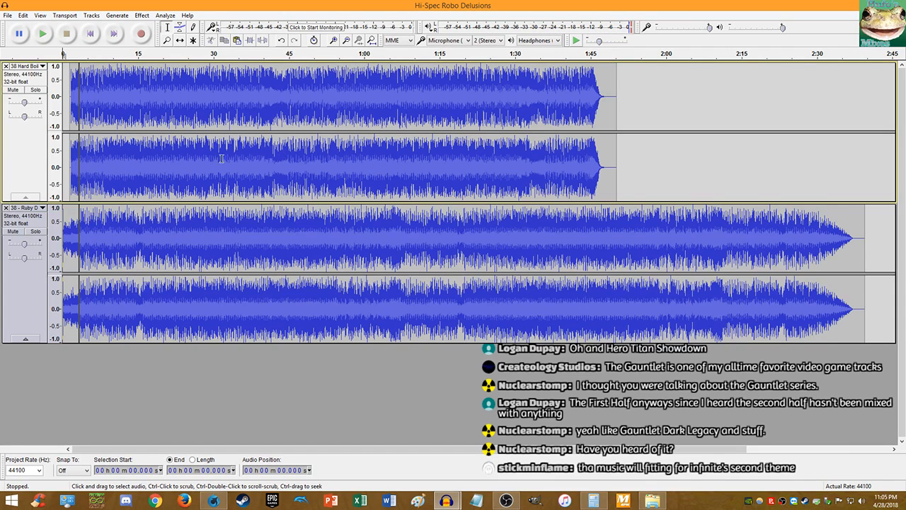
- Play both tracks from about 1:35 through the first track's fade-out
left_click(540, 171)
key("space")
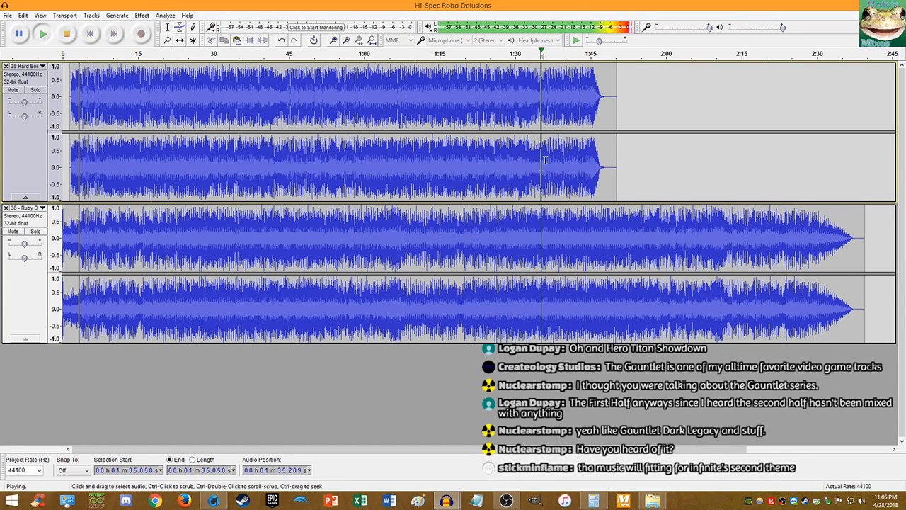
scroll(577, 133, "up", 6)
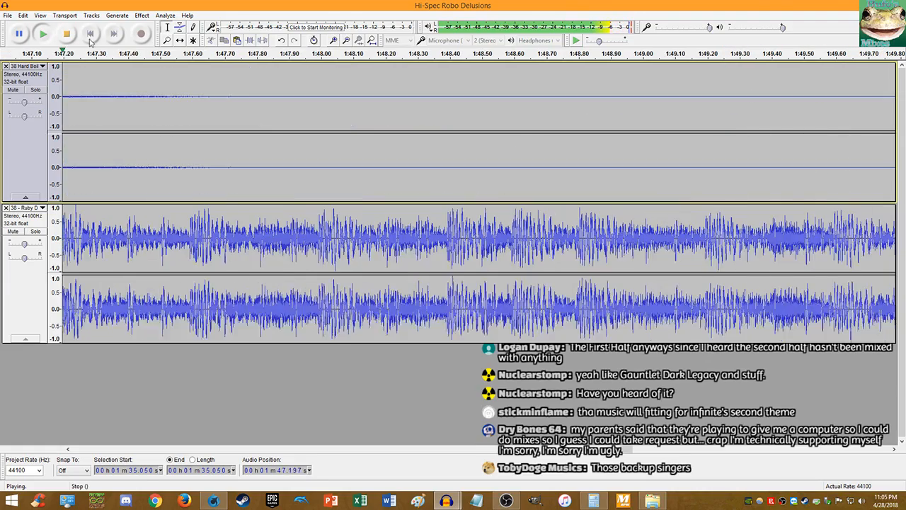
left_click(66, 33)
scroll(324, 156, "down", 5)
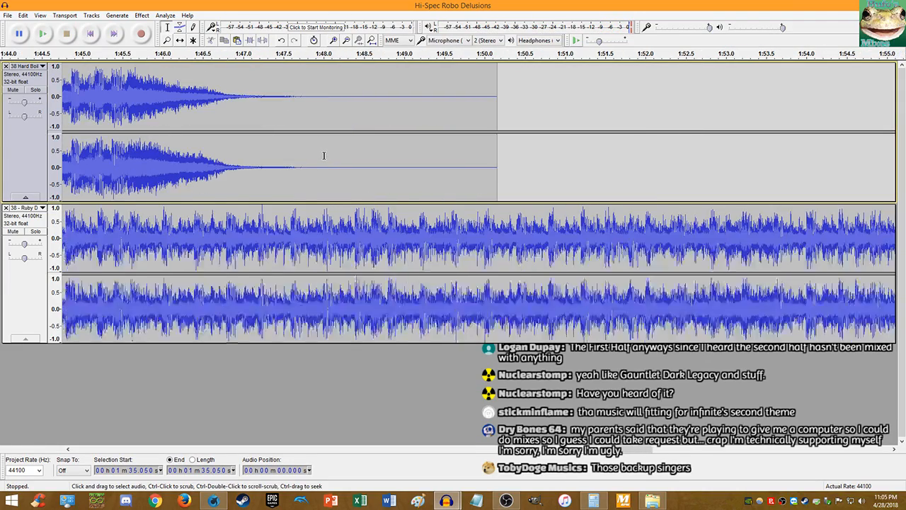
scroll(265, 169, "up", 4)
scroll(276, 168, "up", 2)
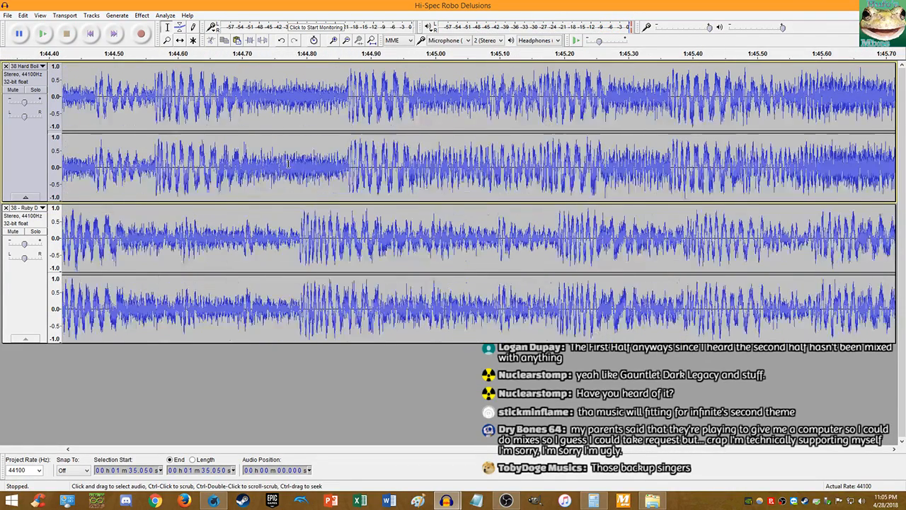
scroll(278, 167, "down", 3)
scroll(278, 167, "up", 2)
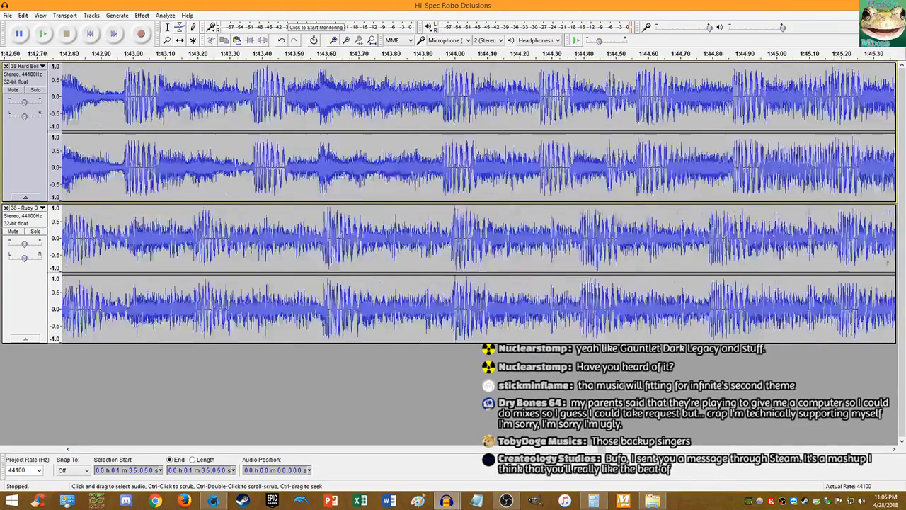
scroll(244, 161, "down", 1)
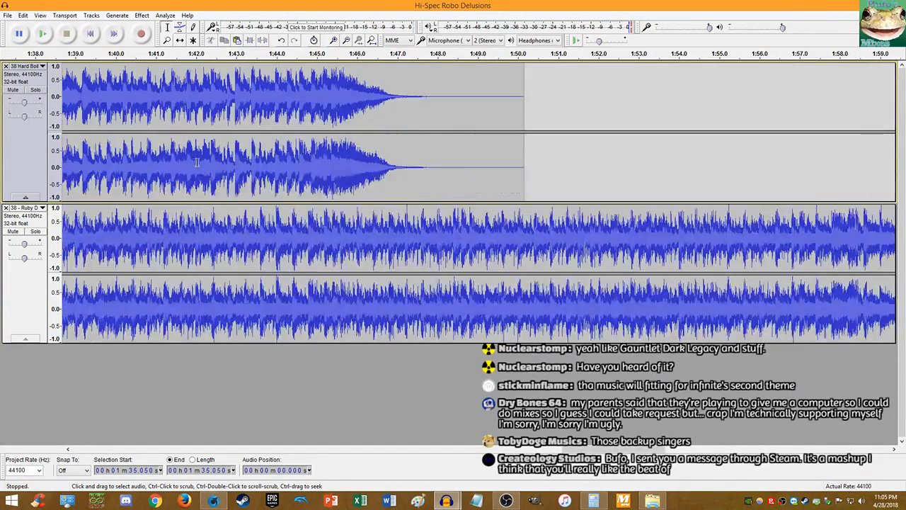
scroll(211, 159, "up", 4)
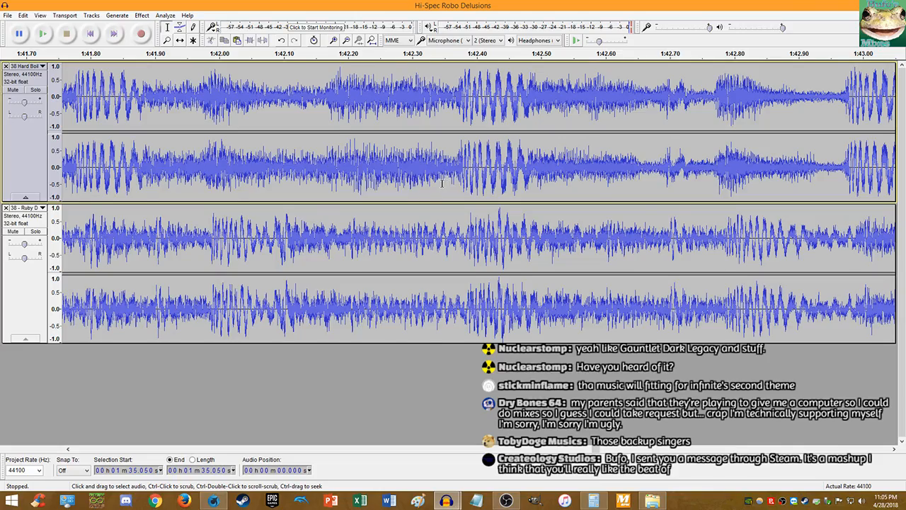
scroll(445, 183, "down", 5)
- Replay both tracks from about 1:29, 1:02 and 1:07, then open Steam's tray menu
left_click(181, 175)
key("space")
scroll(181, 170, "down", 3)
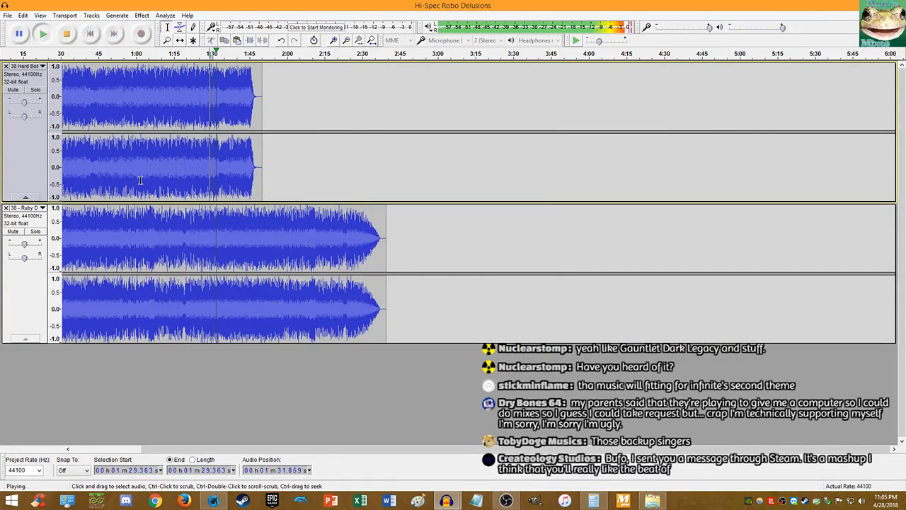
left_click(141, 177)
left_click(46, 39)
scroll(271, 131, "up", 5)
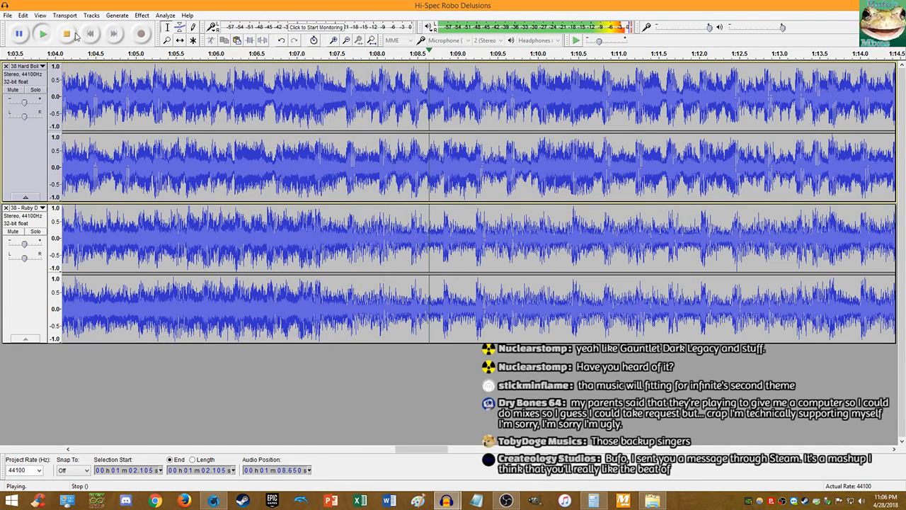
left_click(67, 33)
left_click(299, 185)
key("space")
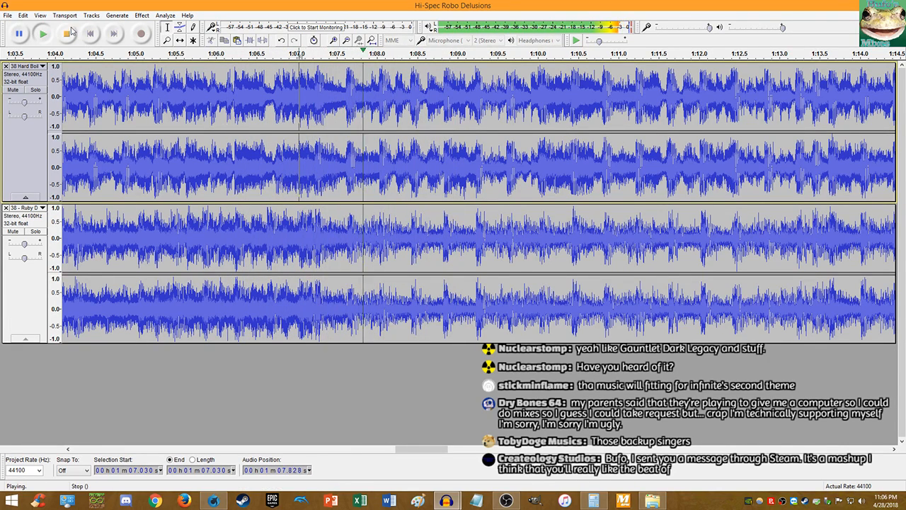
key("space")
right_click(795, 500)
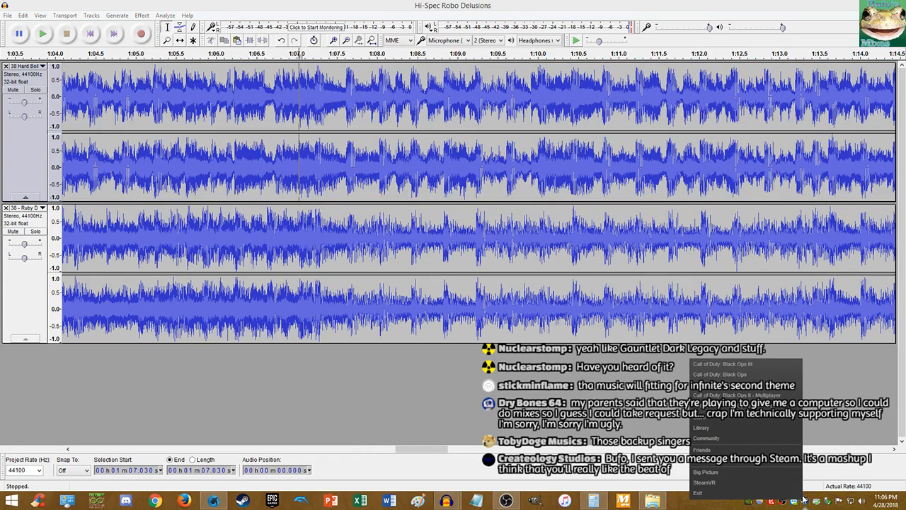
left_click(712, 428)
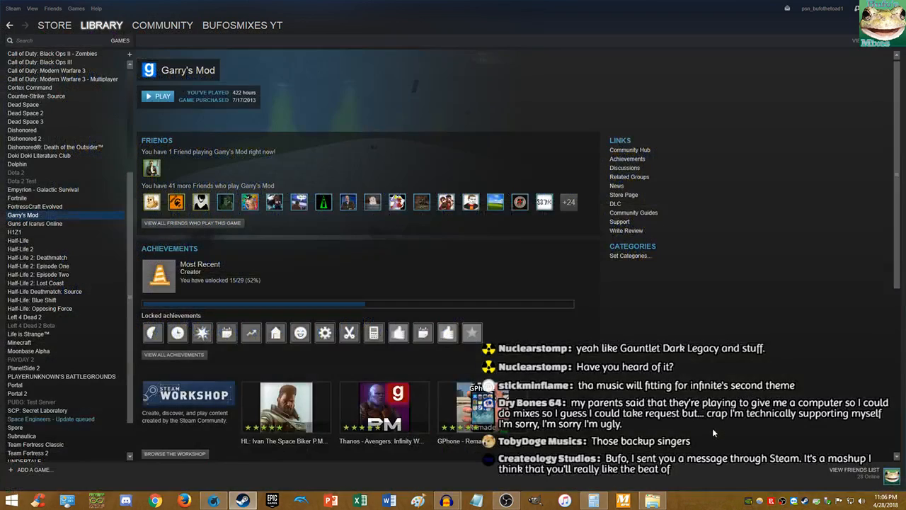
left_click(787, 9)
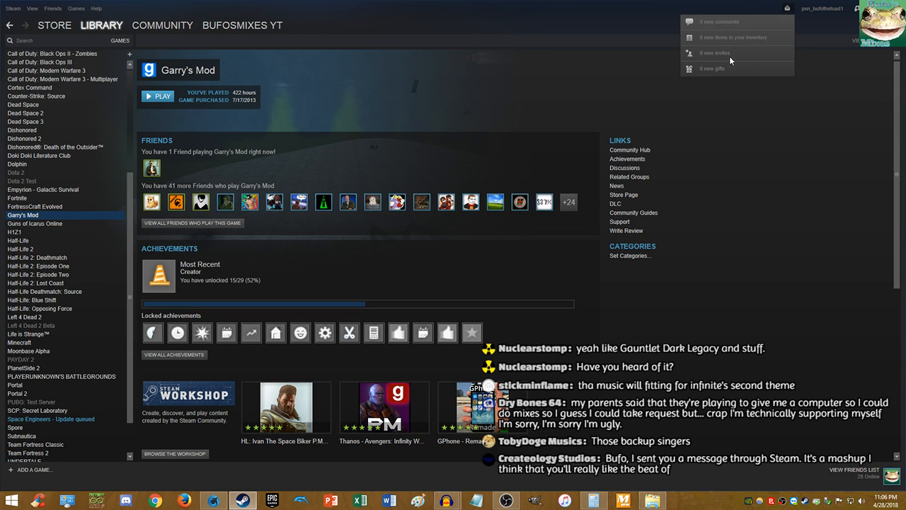
left_click(729, 56)
left_click(787, 9)
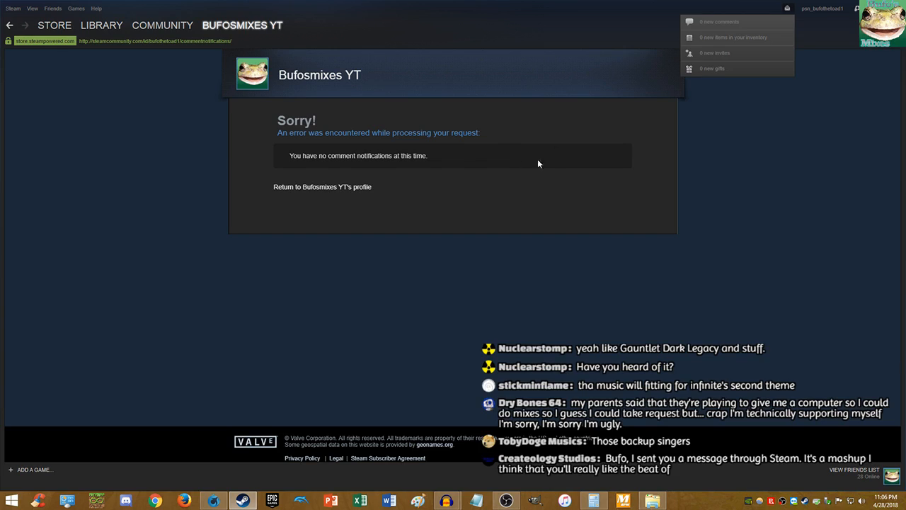
left_click(538, 164)
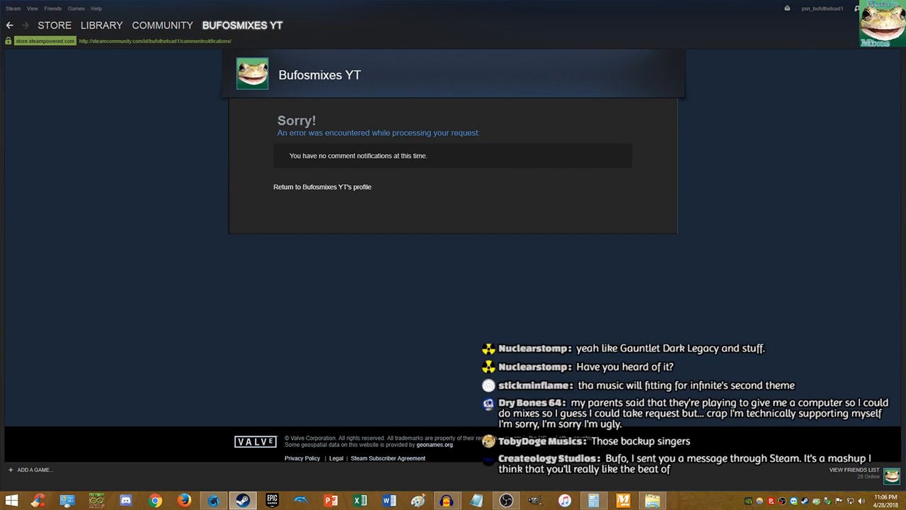
left_click(897, 8)
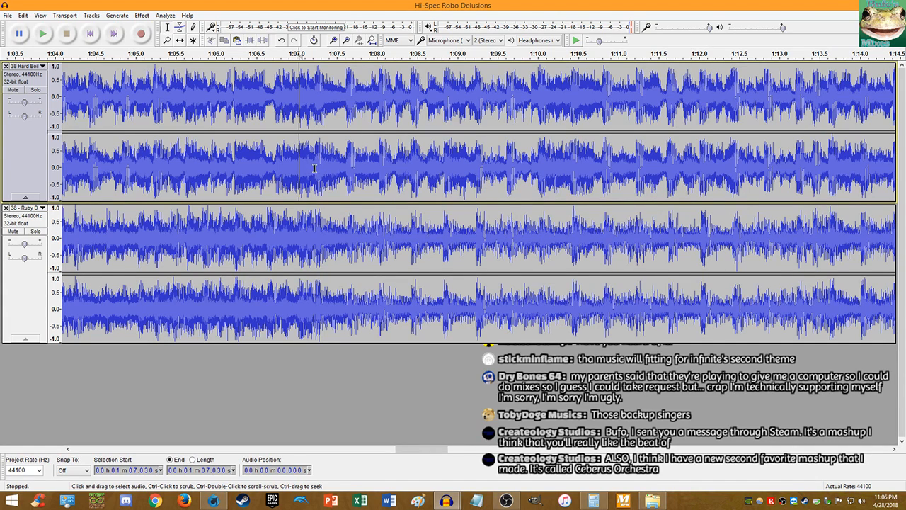
key("space")
- Play both tracks together from the beginning of the project, then stop
left_click(66, 34)
left_click(90, 34)
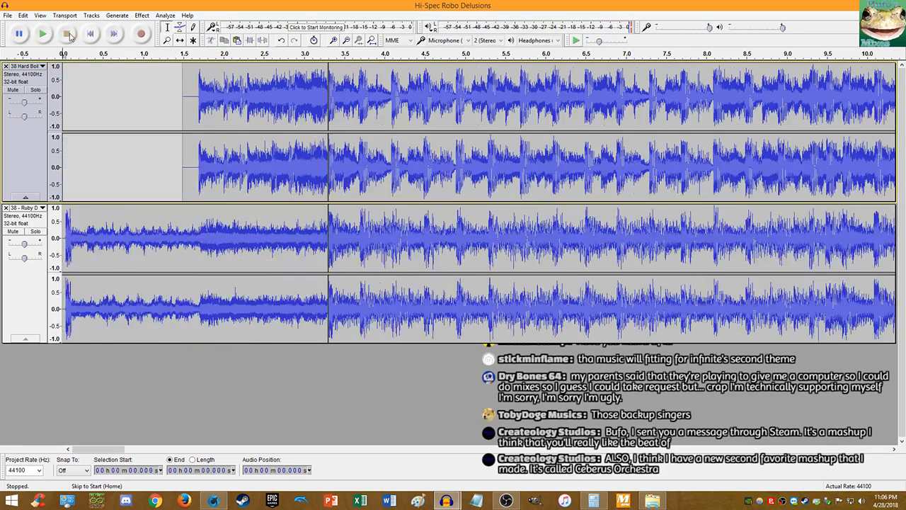
key("space")
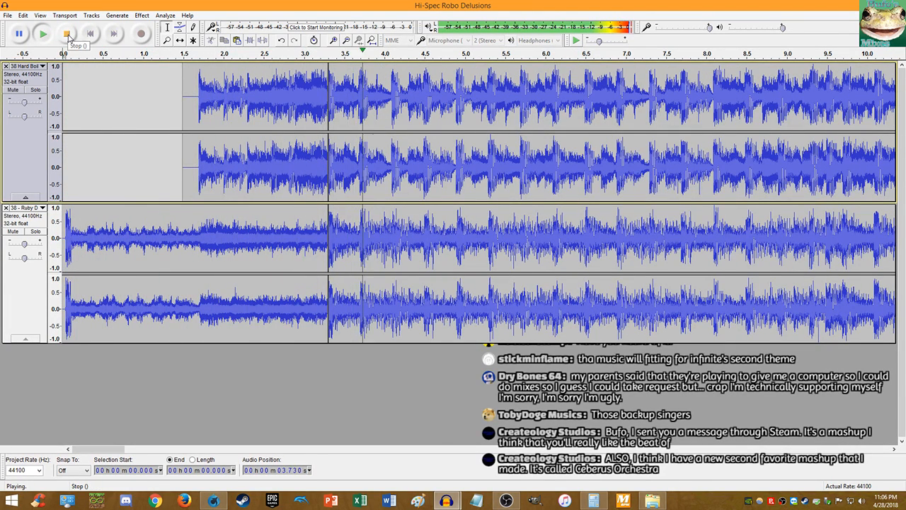
left_click(67, 34)
- Zoom out to show both endings and play the tracks from about 1:05
key("ctrl+f")
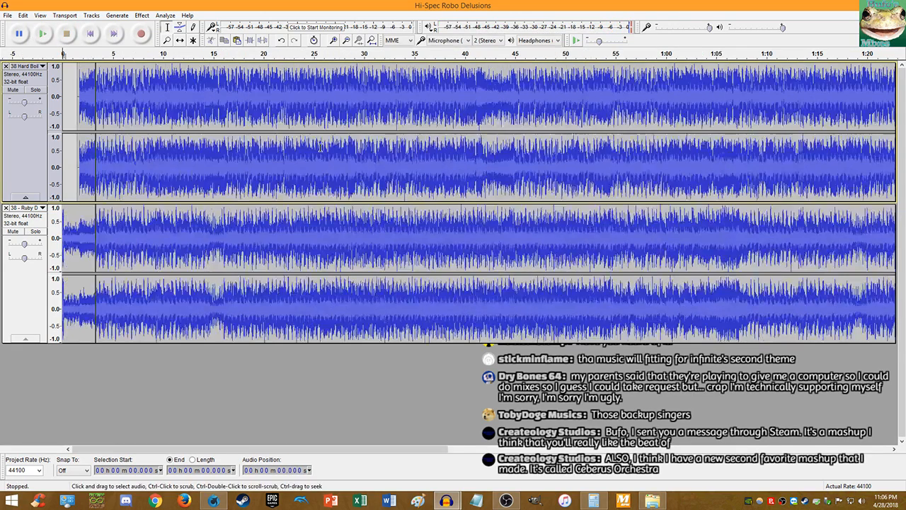
key("ctrl+3")
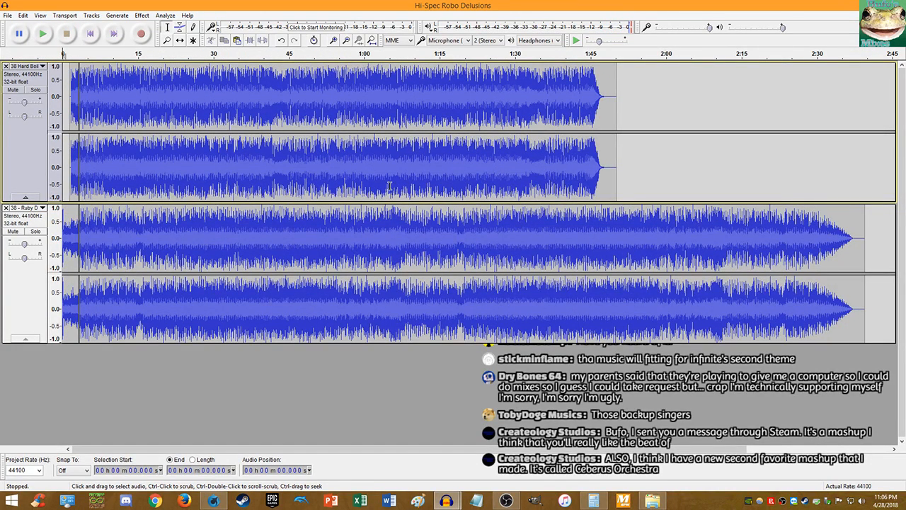
left_click(390, 186)
key("space")
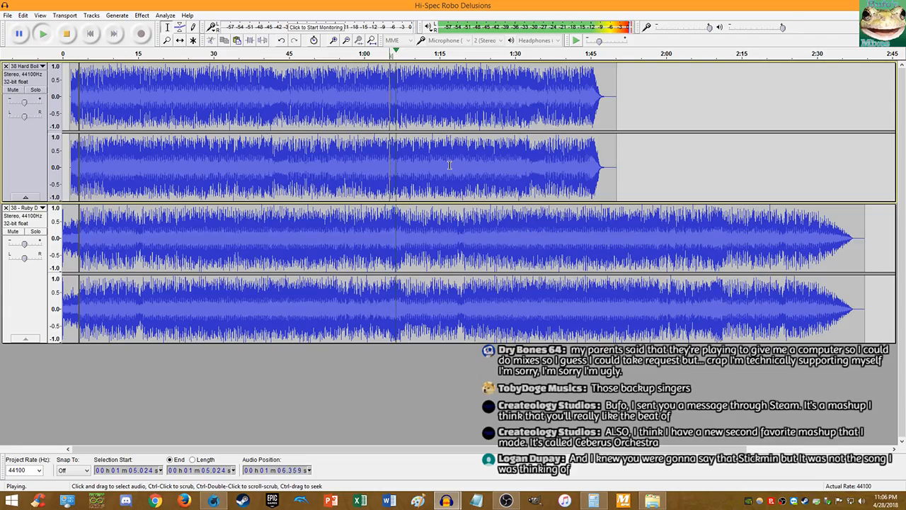
scroll(450, 165, "up", 5)
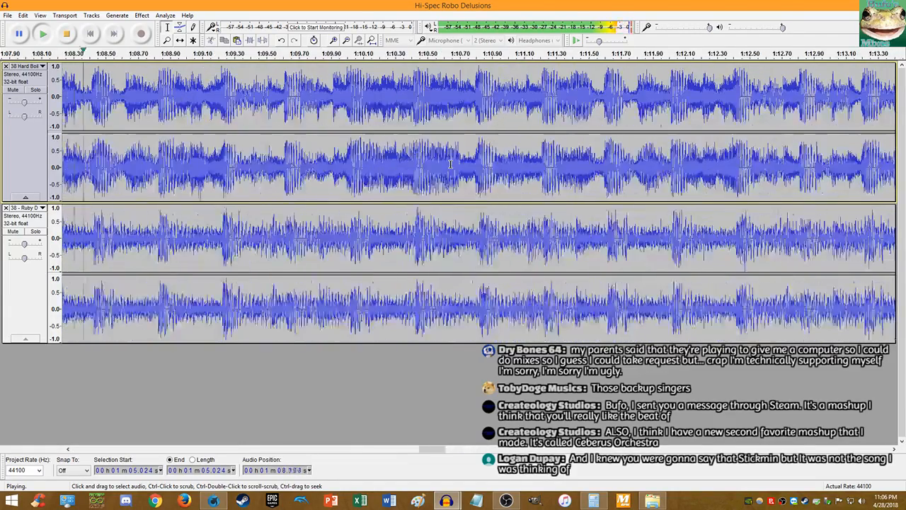
scroll(450, 165, "down", 4)
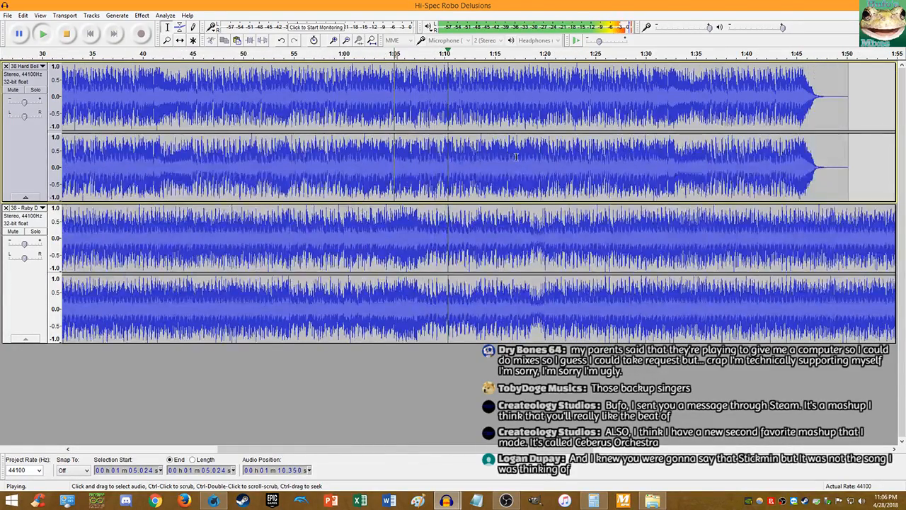
scroll(516, 156, "up", 1)
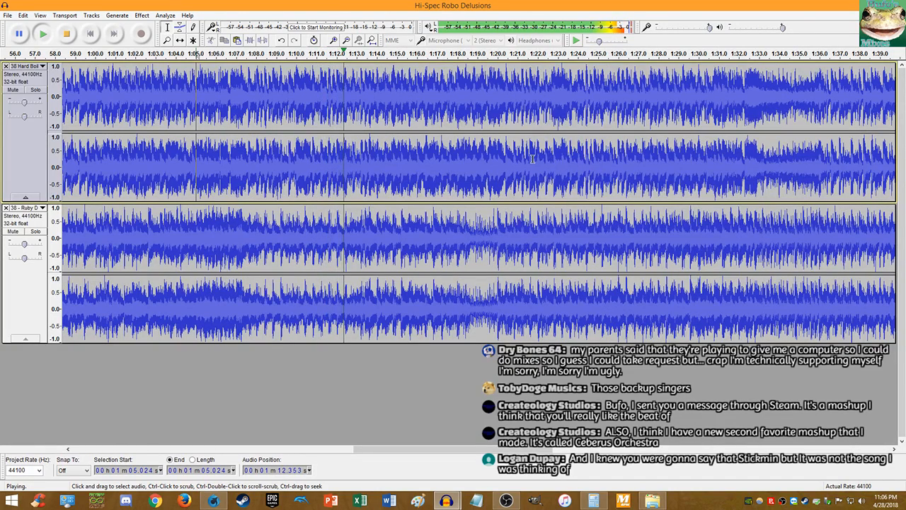
scroll(531, 158, "up", 1)
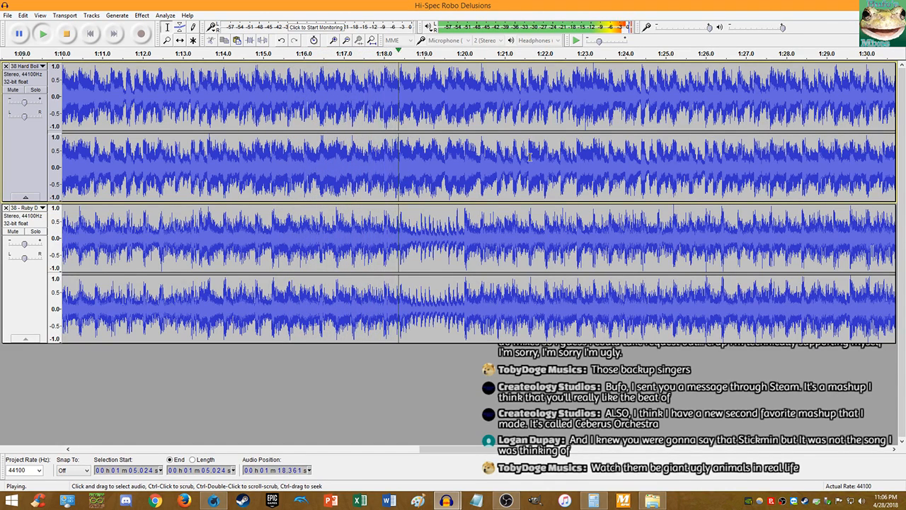
scroll(530, 157, "up", 2)
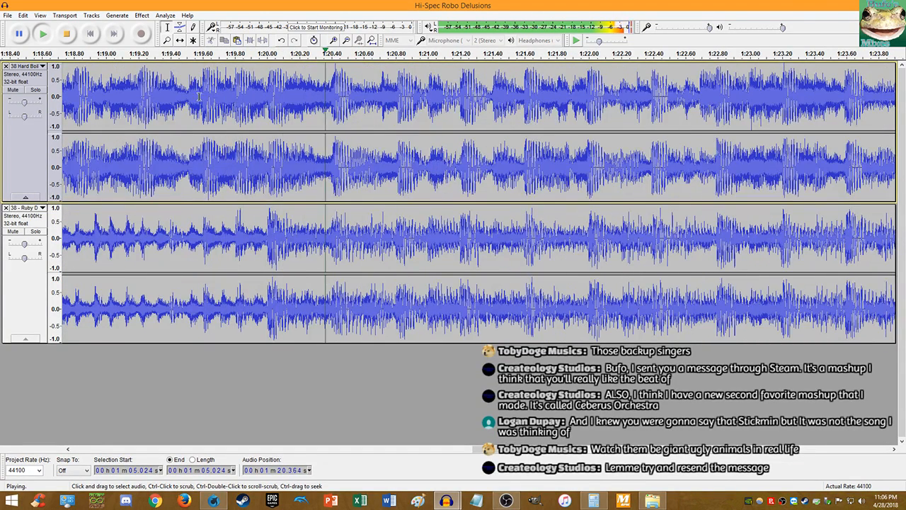
- At about 1:20, briefly mute the first track to hear the second alone, then stop
left_click(266, 225)
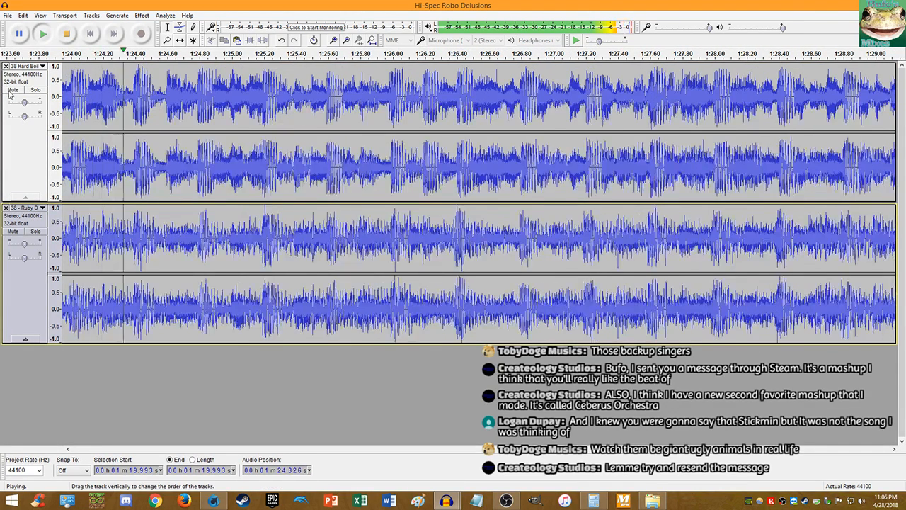
left_click(11, 91)
left_click(11, 91)
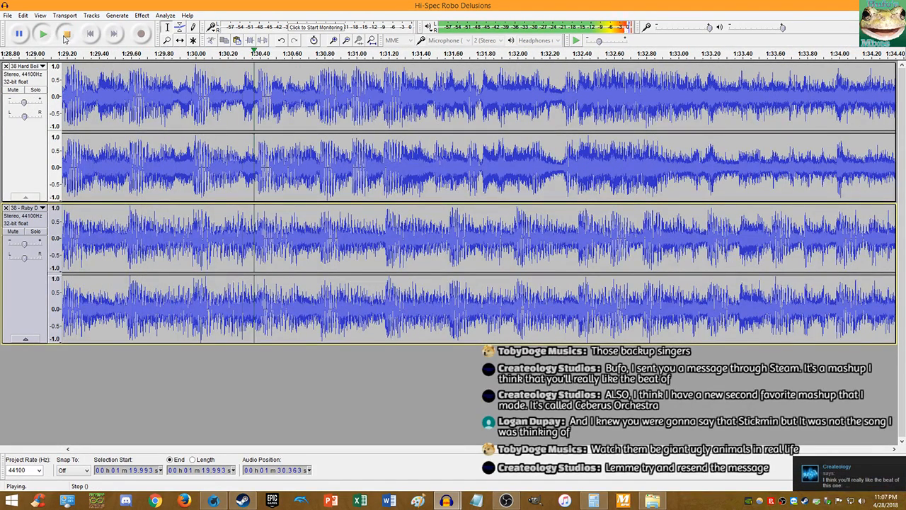
left_click(66, 34)
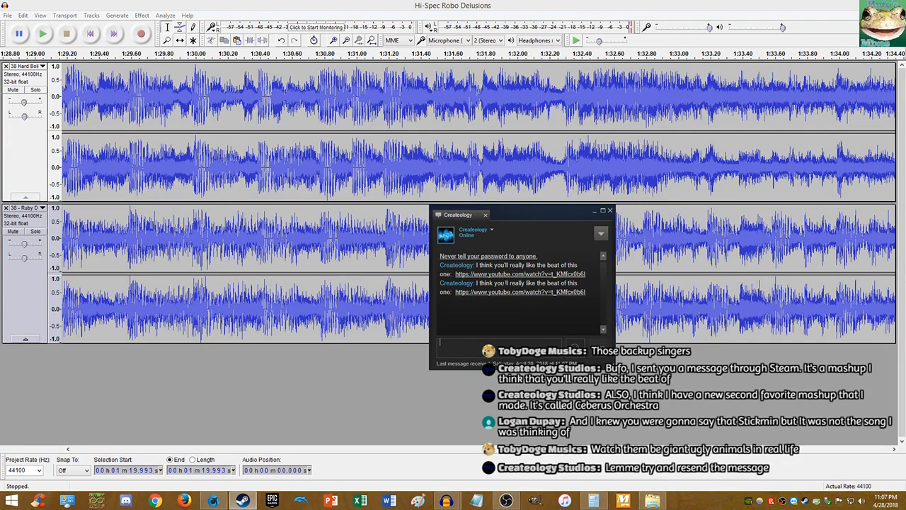
- Open the video link shared in the Steam chat, then close the chat window
left_click(503, 293)
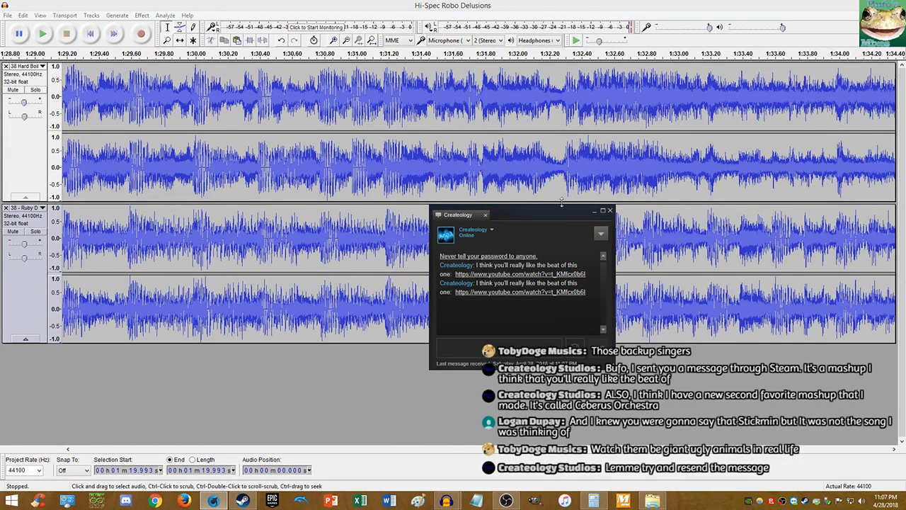
left_click(610, 210)
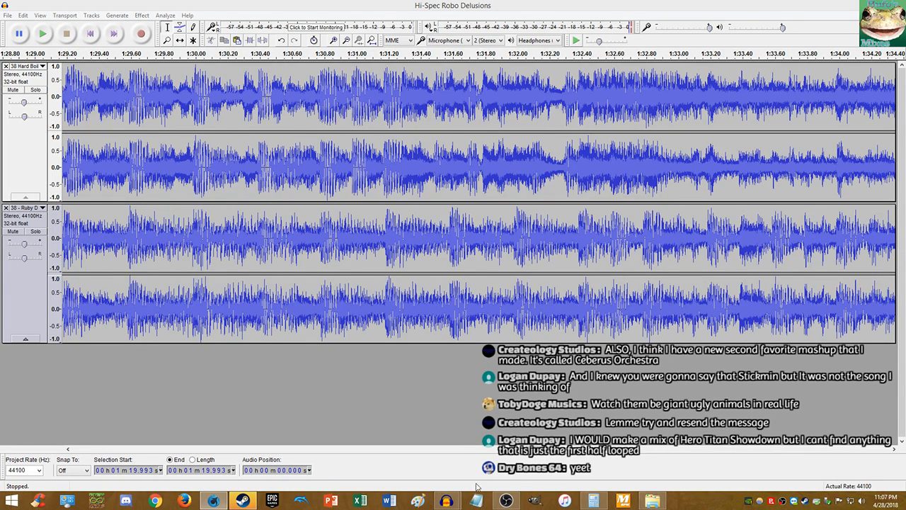
- Reply to the second friend 'livestreaming right now lol don't want to broadcast you', then return to Audacity
left_click(252, 501)
left_click(519, 215)
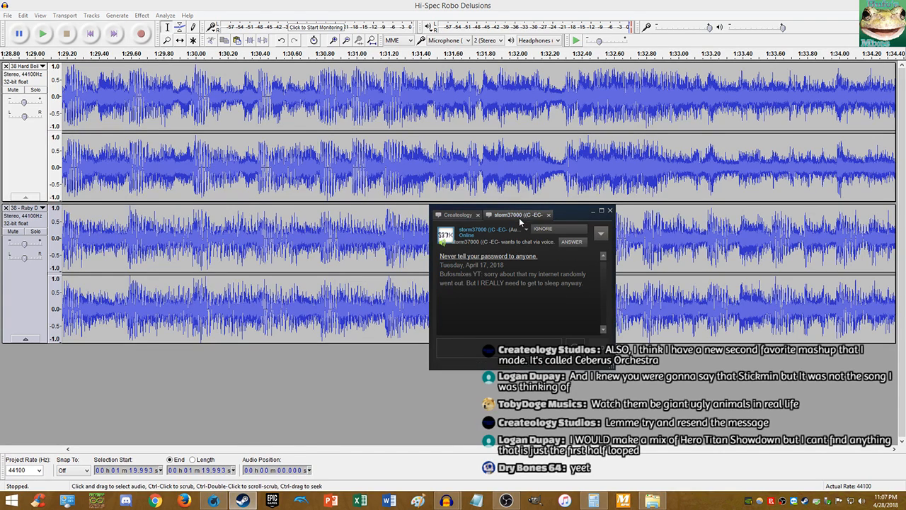
type("livestreaming right")
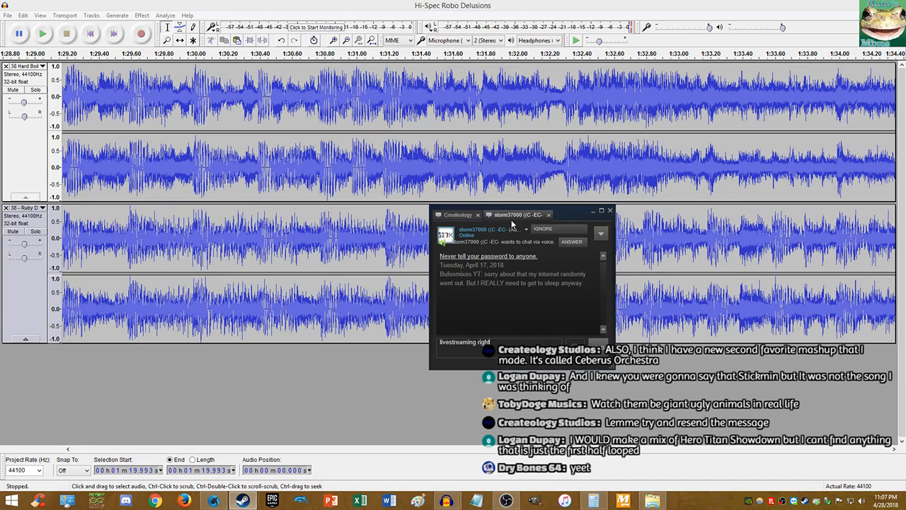
type(" now lol don't want to broadcast you")
key("Return")
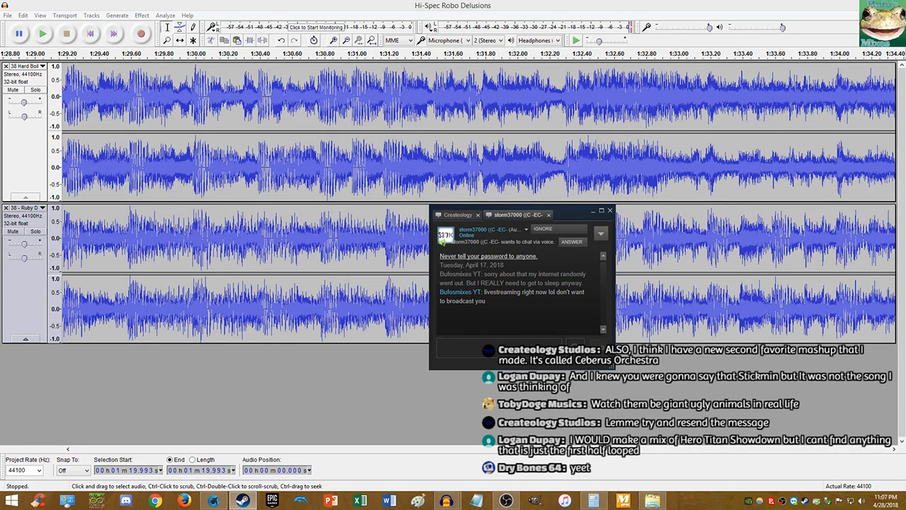
left_click(455, 215)
left_click(534, 4)
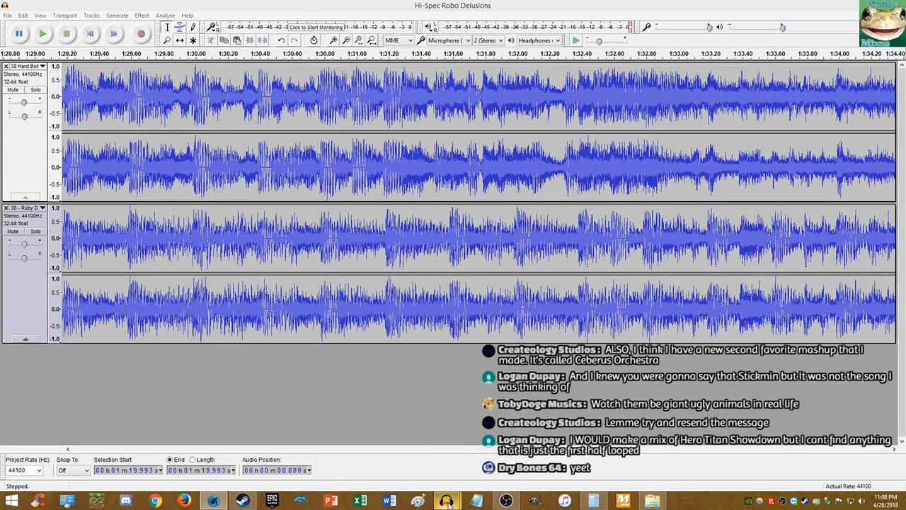
- Send the second friend 'Will probably have myself some time tomorrow thoug' and go back to Audacity
left_click(249, 501)
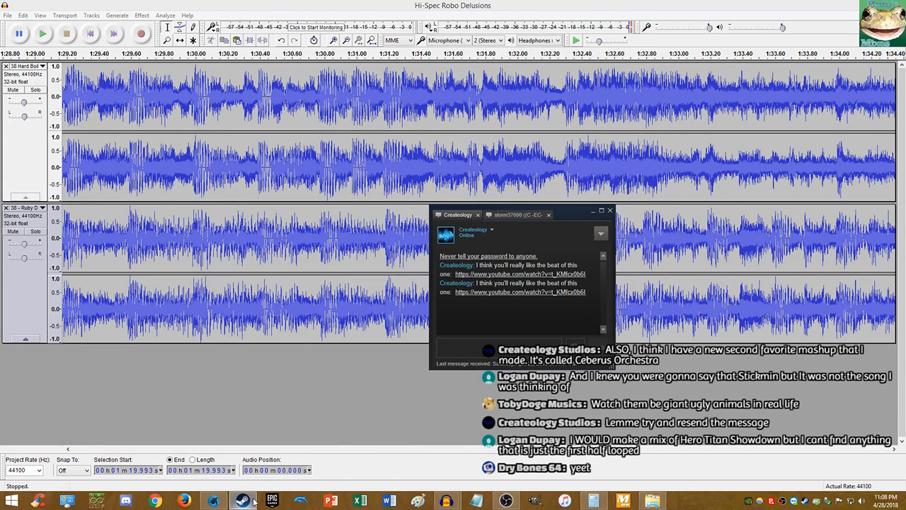
left_click(495, 215)
left_click(460, 215)
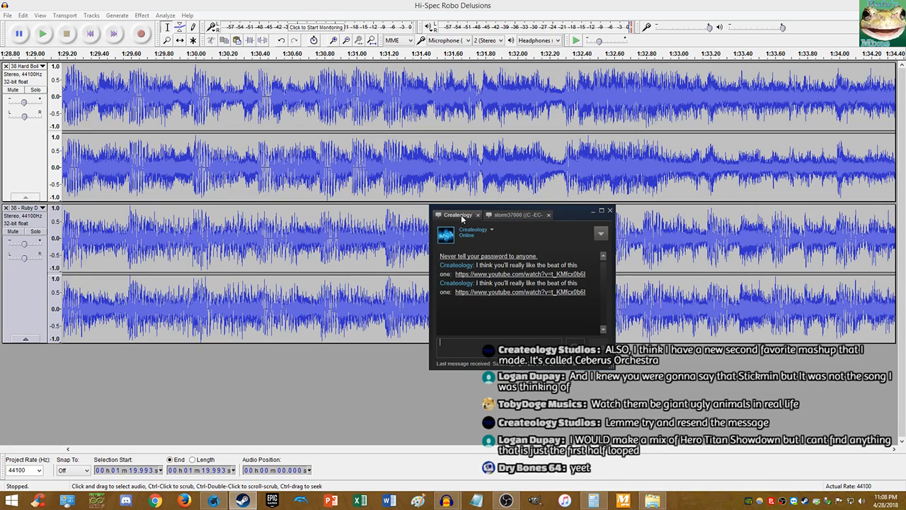
left_click(592, 210)
left_click(249, 499)
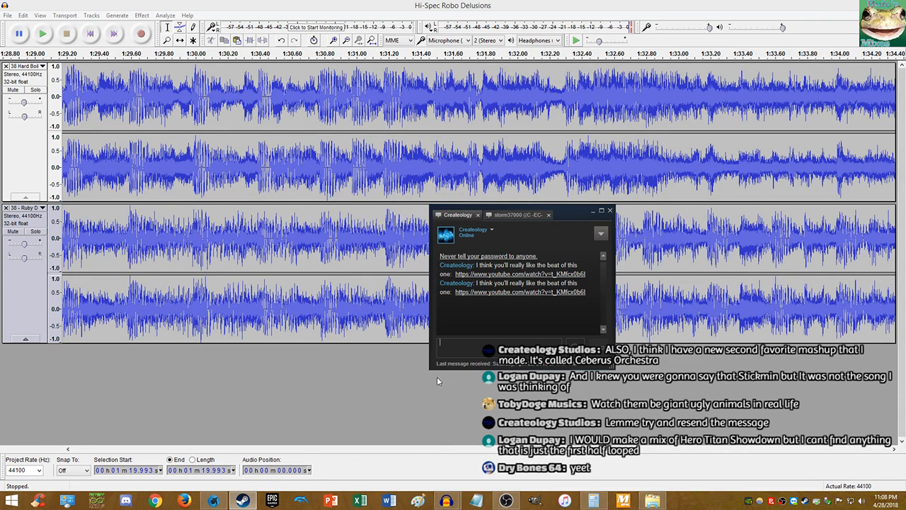
left_click(522, 217)
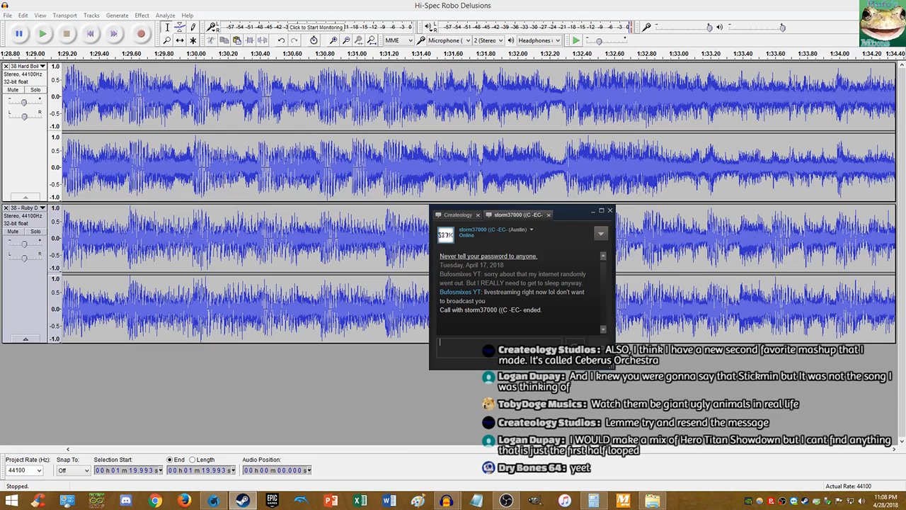
type("w")
key("BackSpace")
key("BackSpace")
key("BackSpace")
type("Will probably have myself some time")
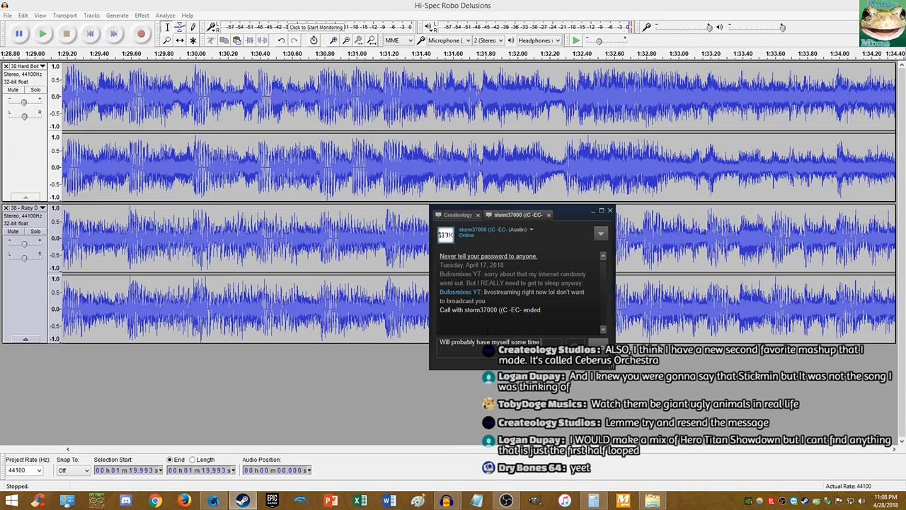
type(" tomorrow thoug")
key("Return")
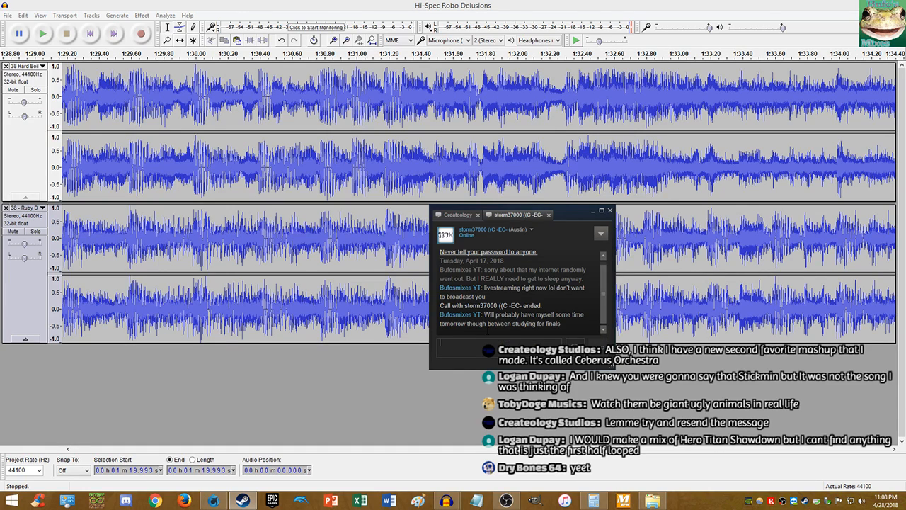
left_click(463, 216)
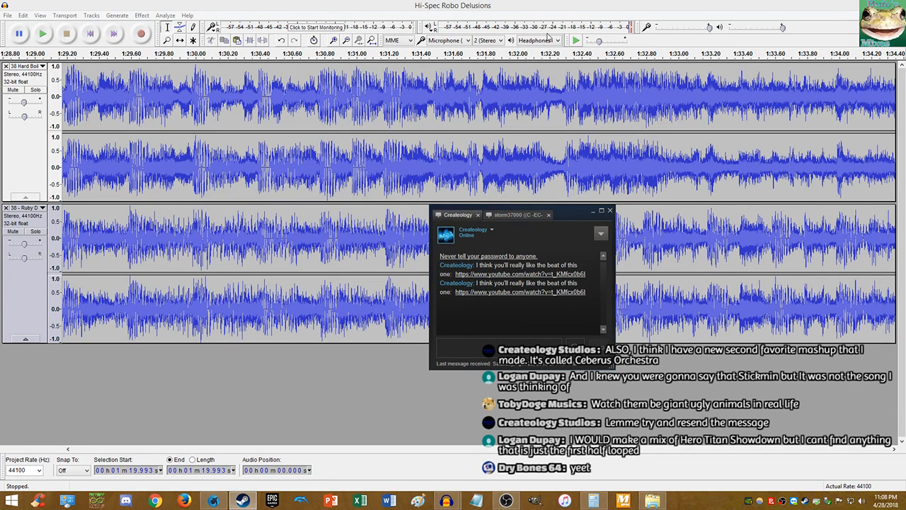
left_click(552, 8)
key("alt+Tab")
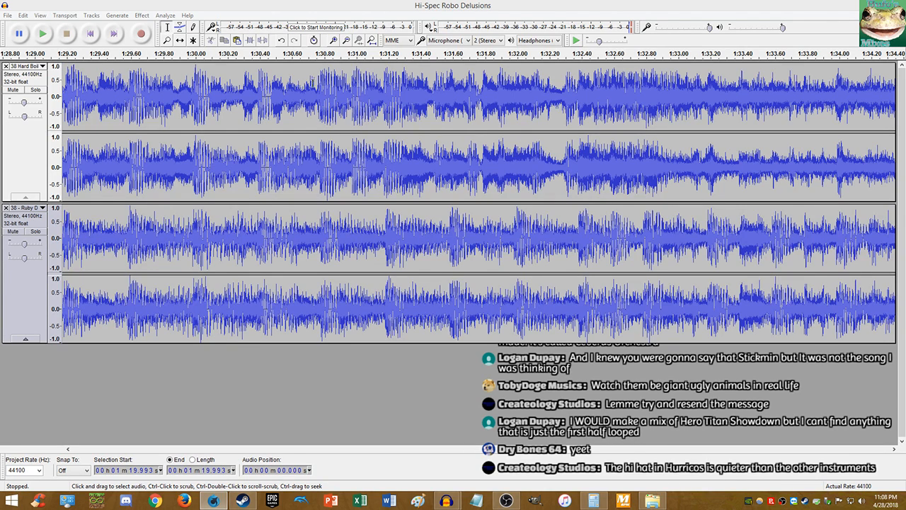
- Play both tracks from 1:29.534, stop, and replay them from the same point
left_click(121, 175)
key("space")
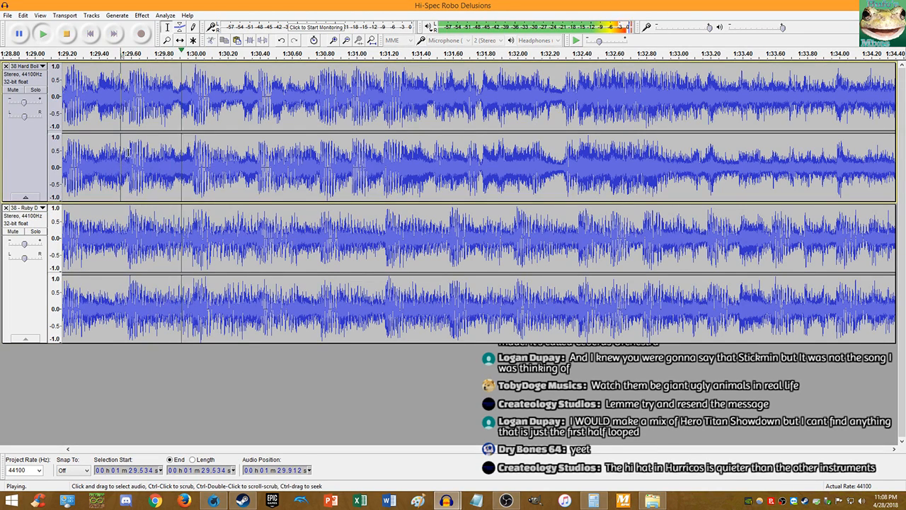
scroll(429, 186, "down", 3)
scroll(429, 186, "up", 4)
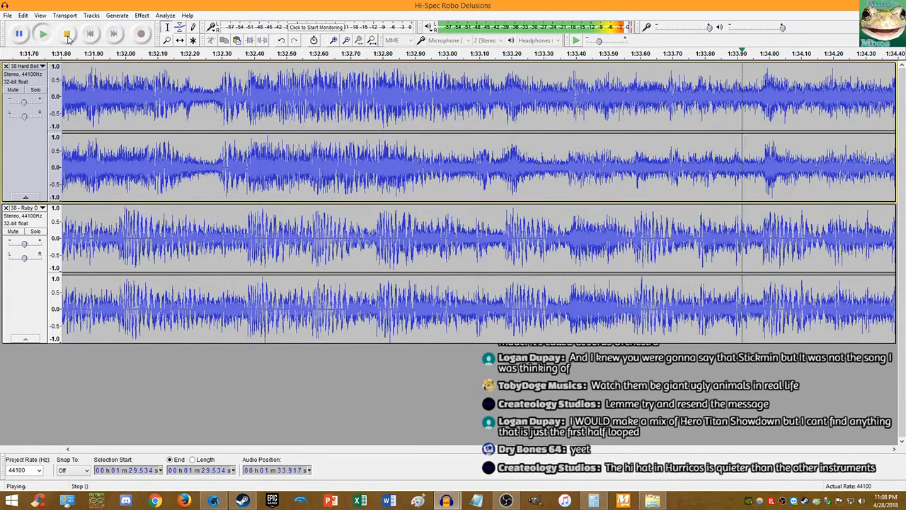
left_click(66, 33)
key("space")
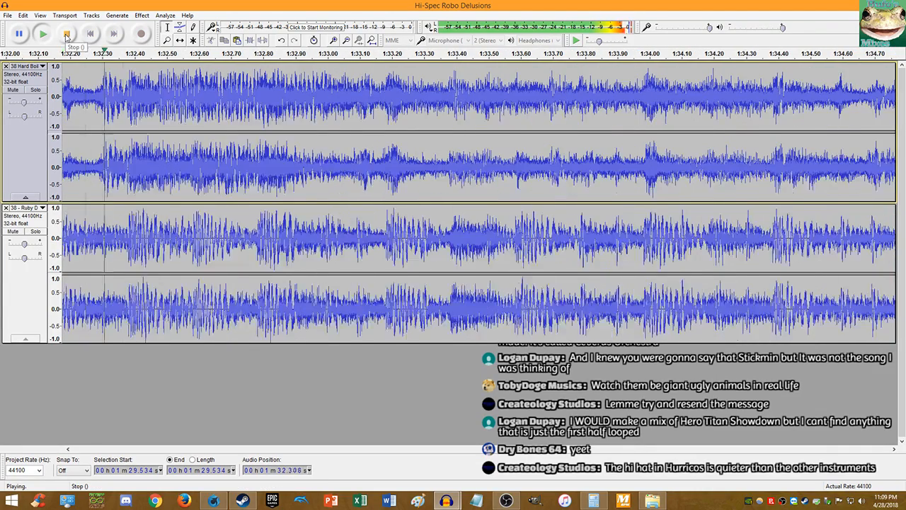
left_click(67, 33)
scroll(249, 162, "up", 3)
- Zoom to sample level and split both tracks at exactly 1:32.780
scroll(249, 162, "up", 9)
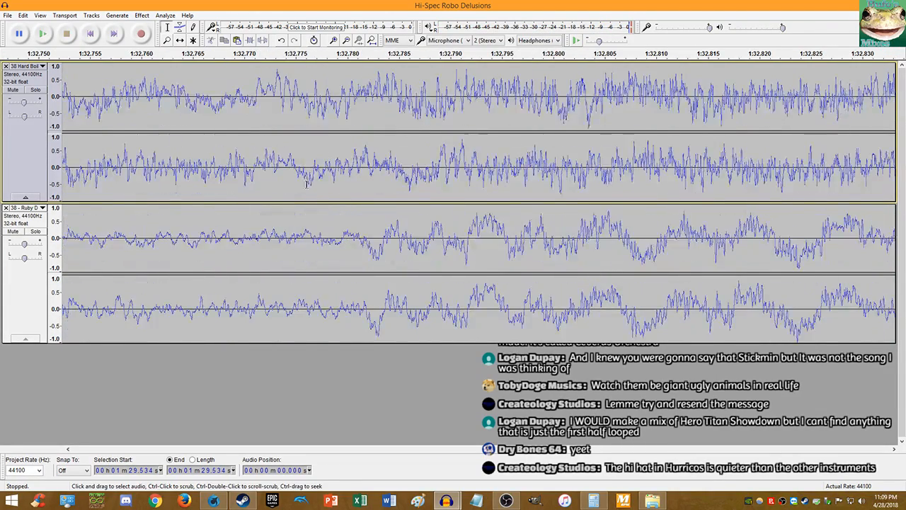
scroll(290, 250, "up", 1)
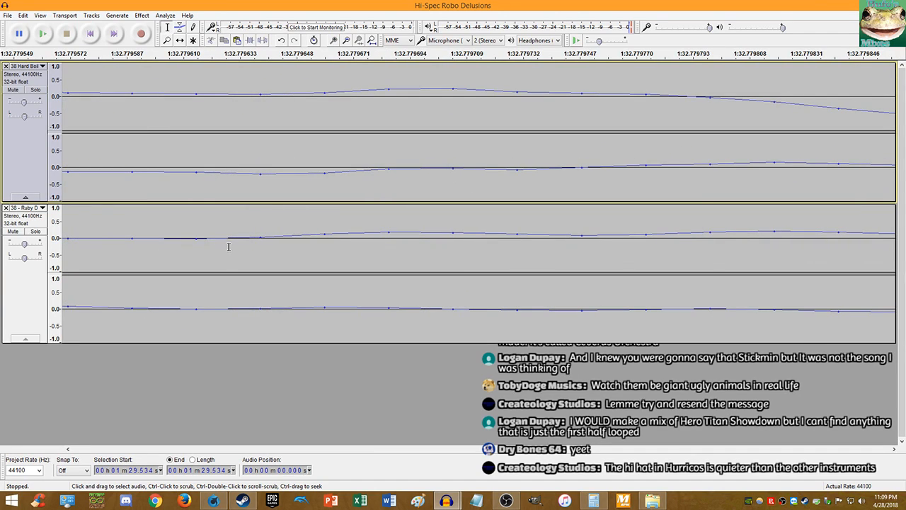
left_click(196, 309)
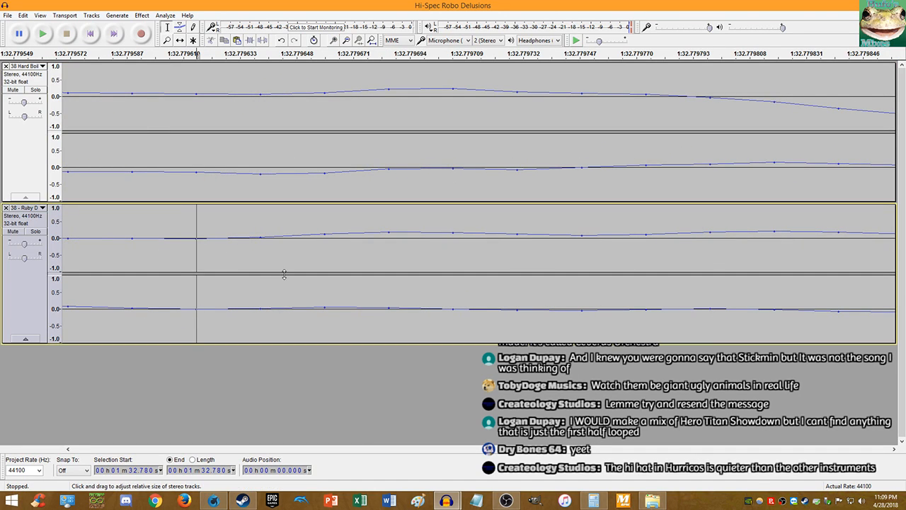
key("ctrl+i")
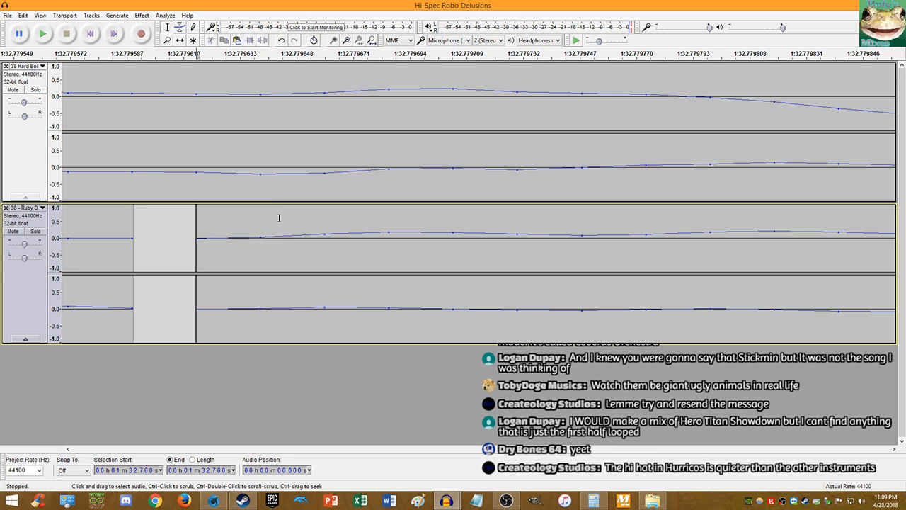
left_click(197, 187)
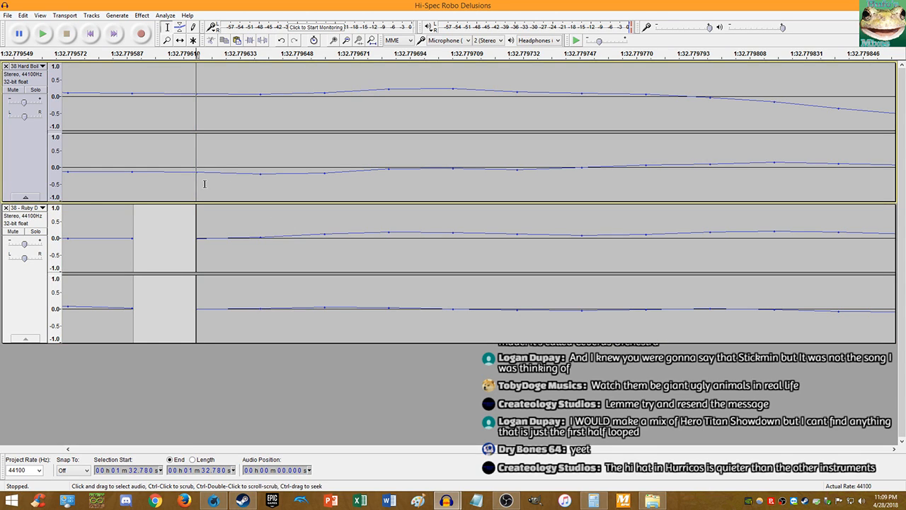
key("ctrl+i")
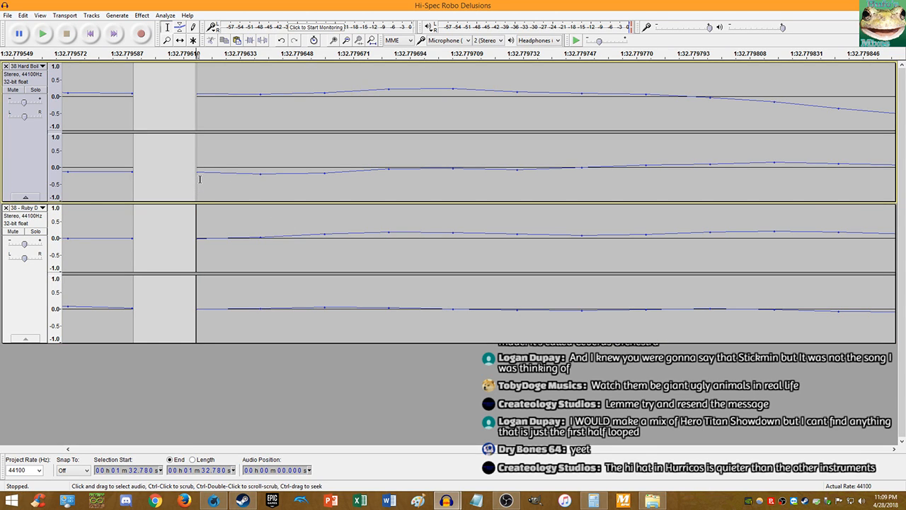
- Play both tracks from the 1:32.780 split to hear the join, then stop
scroll(201, 177, "down", 5)
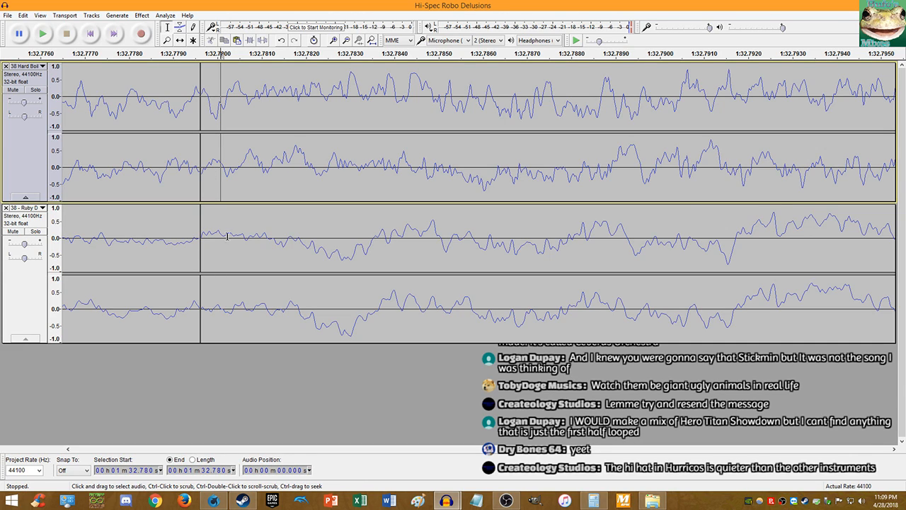
left_click(194, 182)
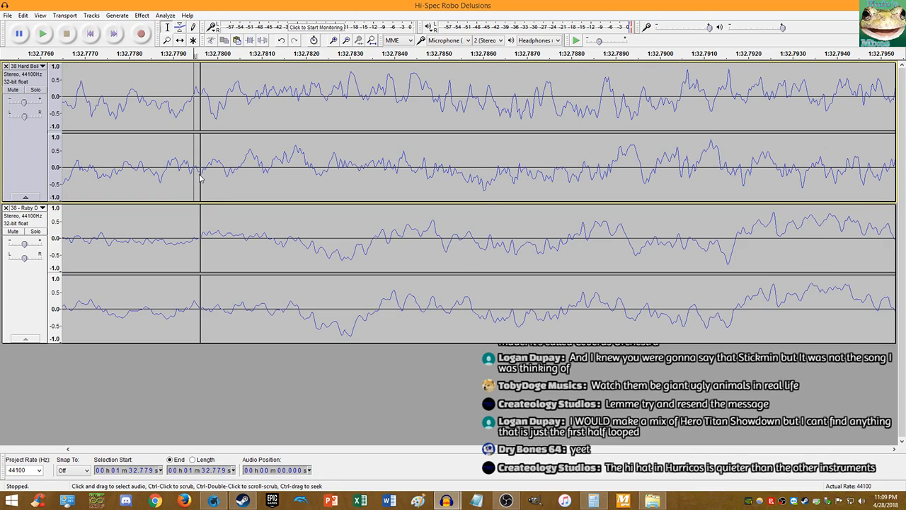
scroll(199, 180, "down", 5)
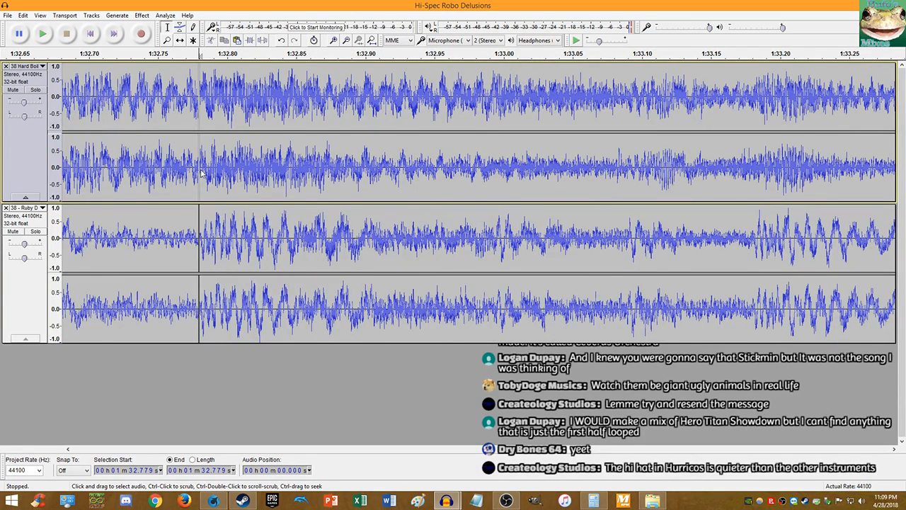
key("space")
scroll(231, 159, "down", 5)
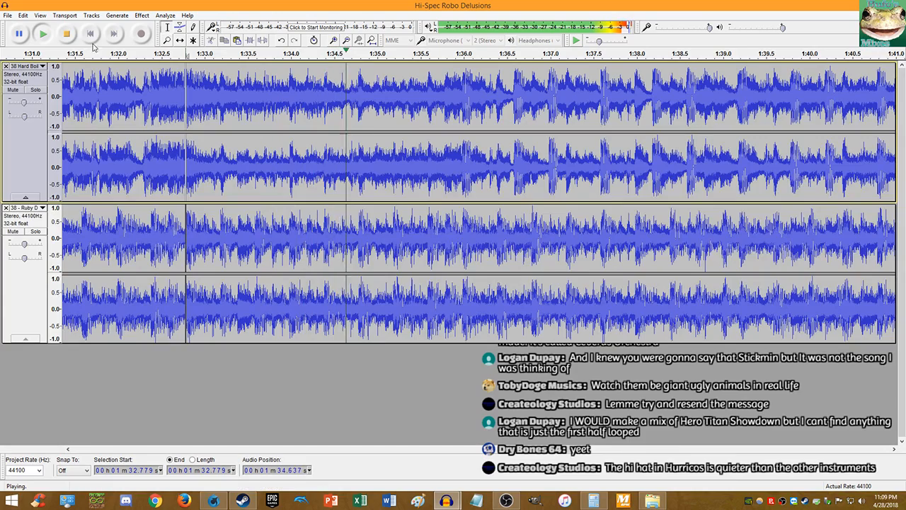
key("space")
scroll(214, 117, "down", 3)
double_click(285, 109)
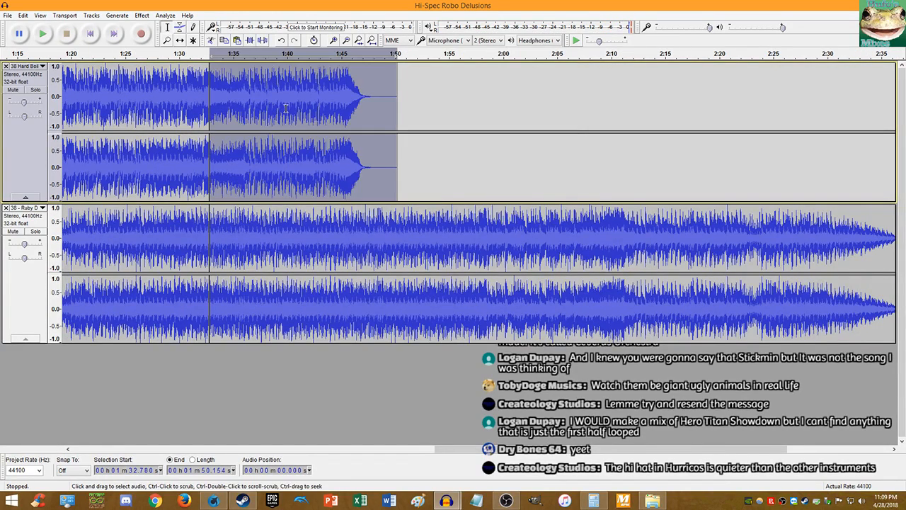
key("Delete")
double_click(321, 216)
key("Delete")
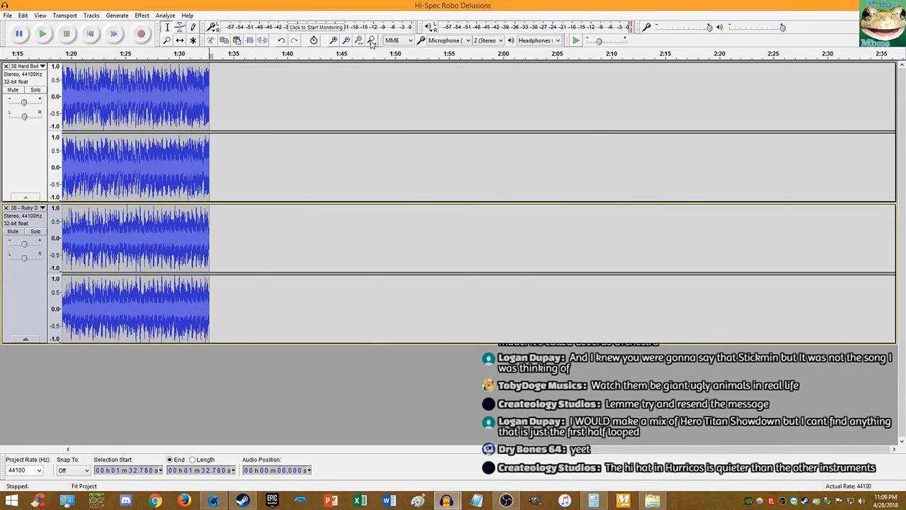
left_click(371, 40)
left_click(375, 102)
double_click(354, 100)
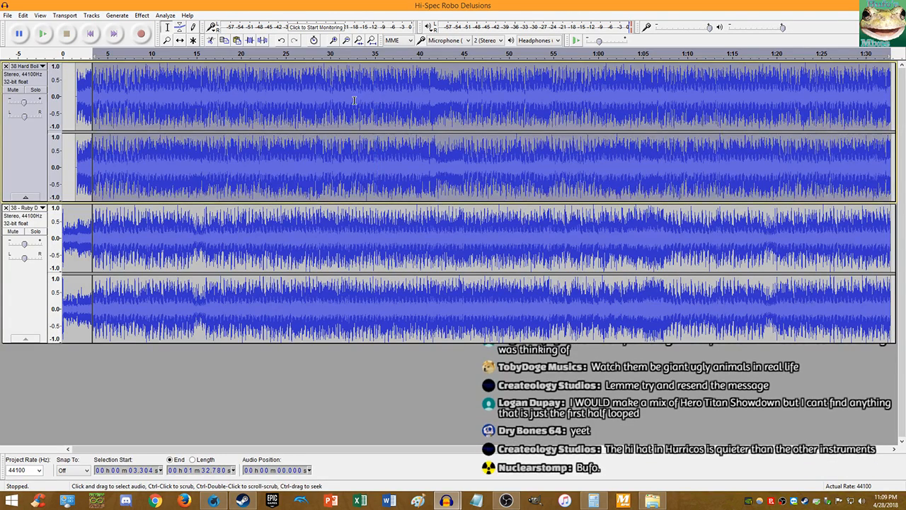
double_click(368, 213)
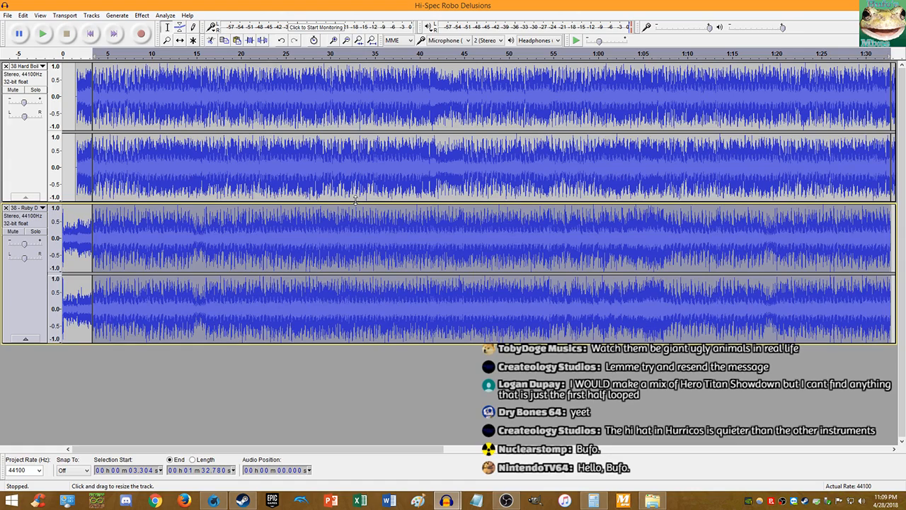
key("End")
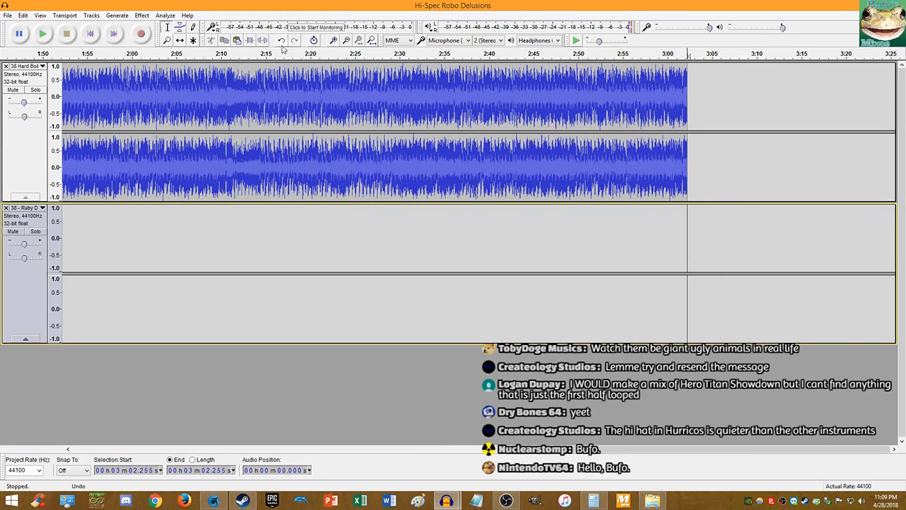
left_click(370, 41)
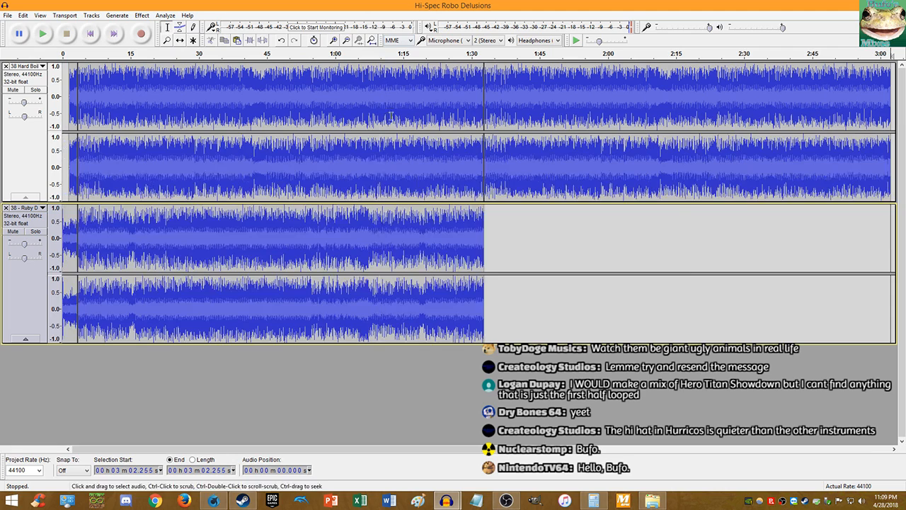
left_click(485, 226)
key("ctrl+v")
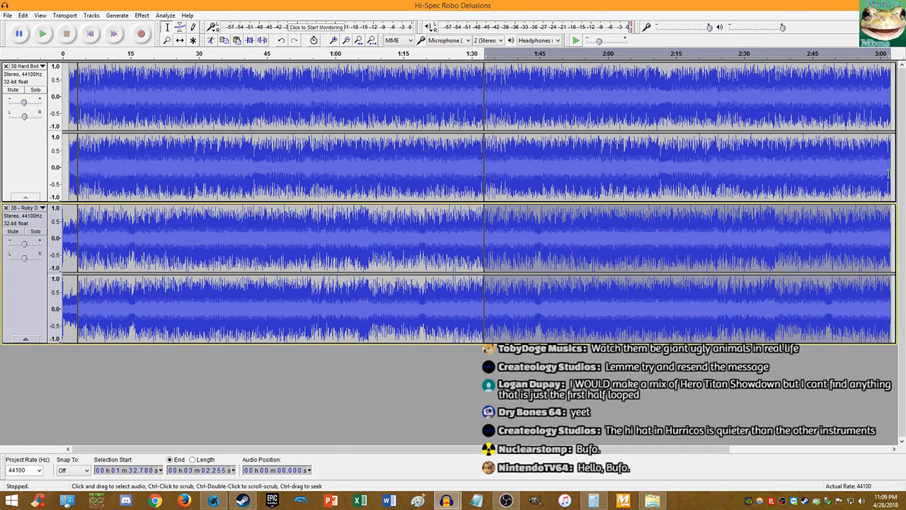
key("alt+Tab")
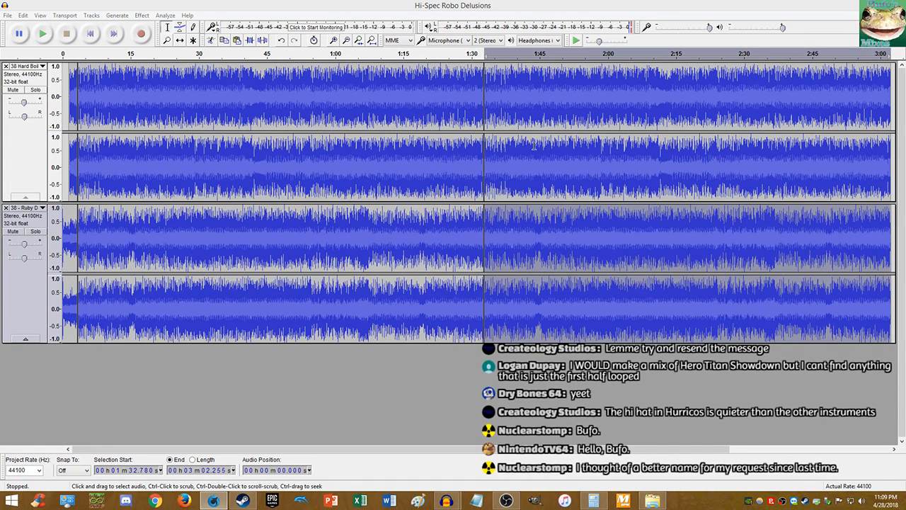
left_click(485, 217)
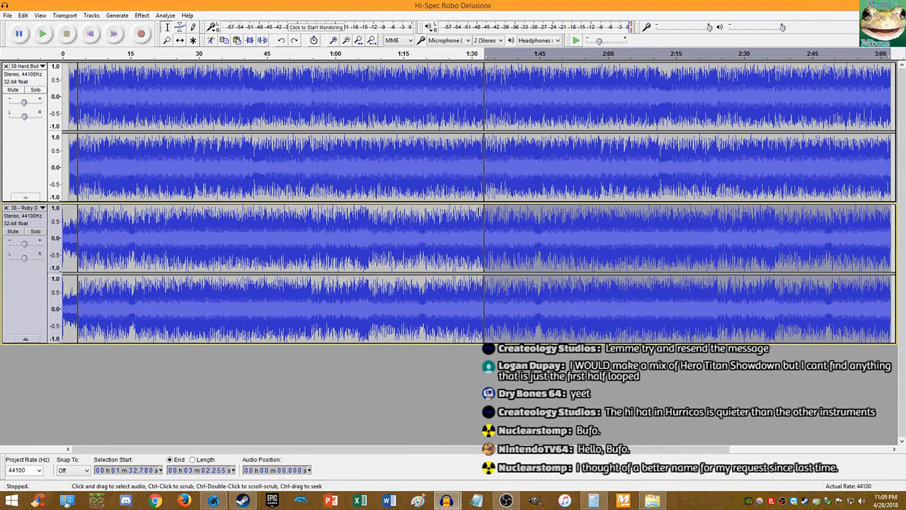
left_click(478, 214)
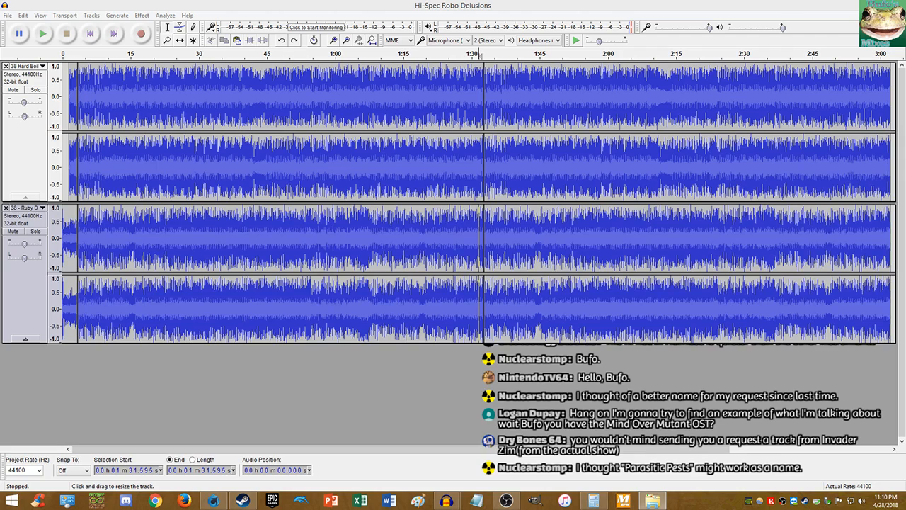
left_click_drag(905, 29, 439, 2)
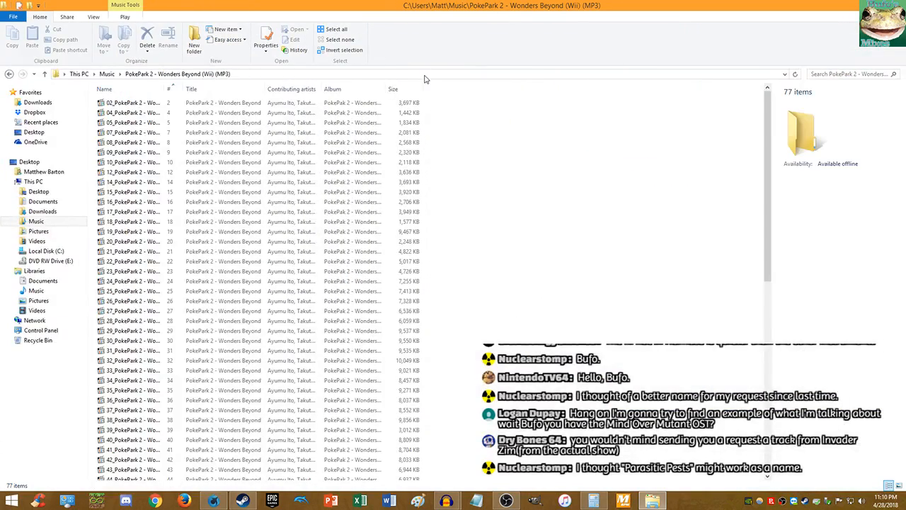
double_click(167, 89)
scroll(209, 157, "down", 14)
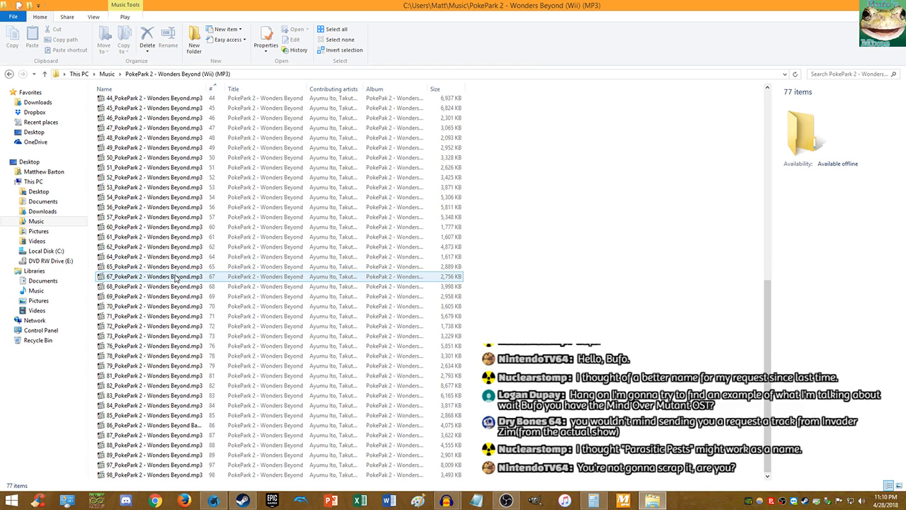
scroll(175, 279, "up", 5)
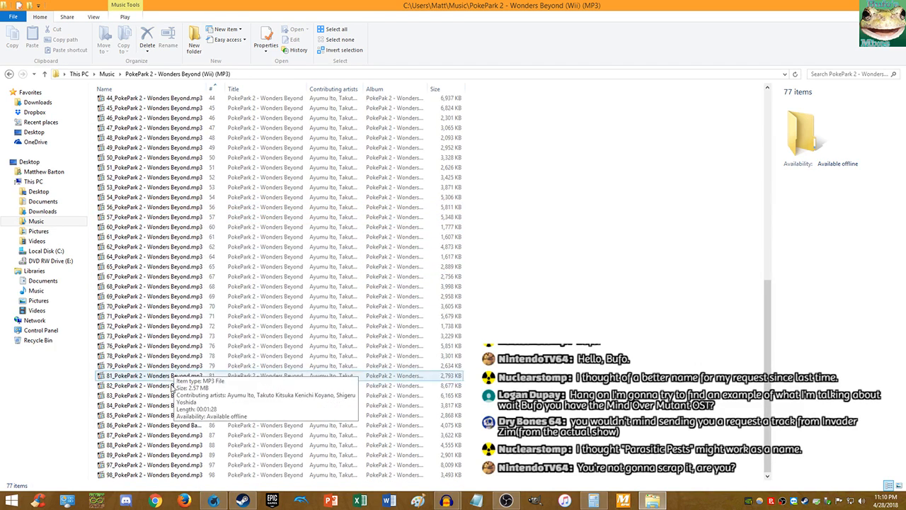
scroll(173, 368, "up", 9)
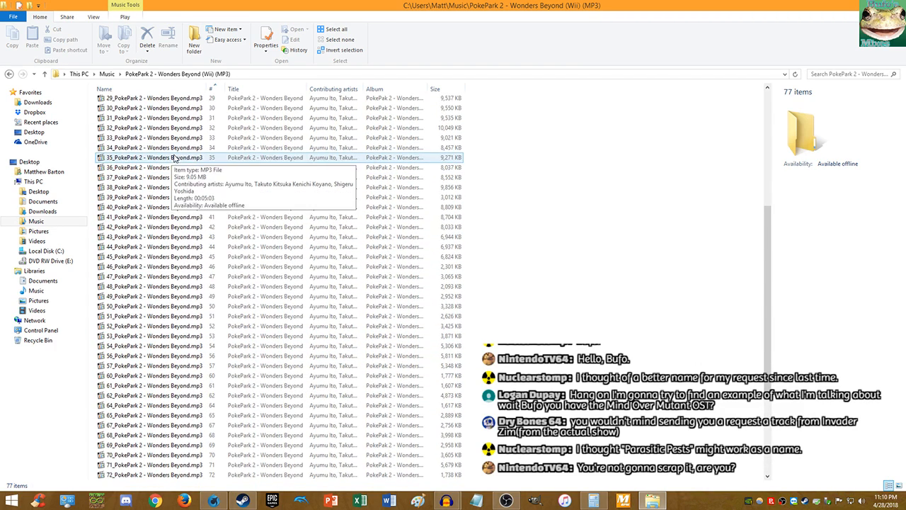
key("alt+Tab")
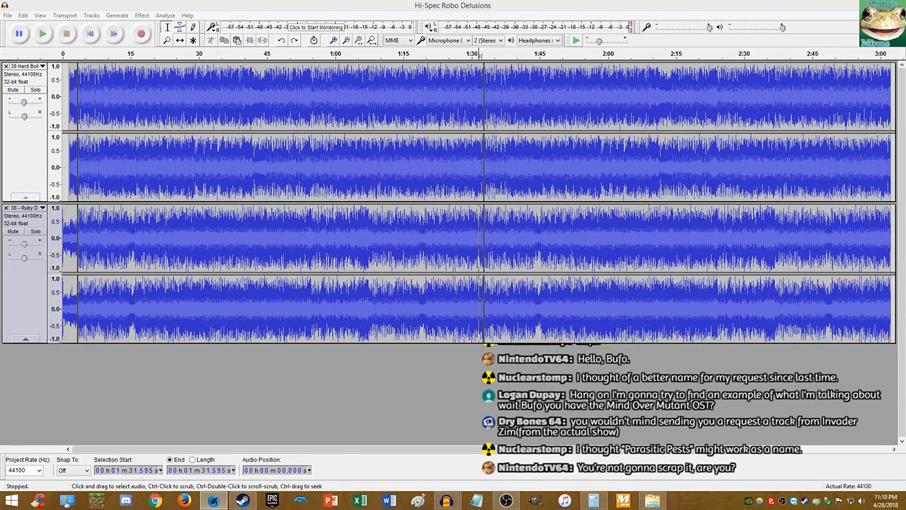
left_click(411, 5)
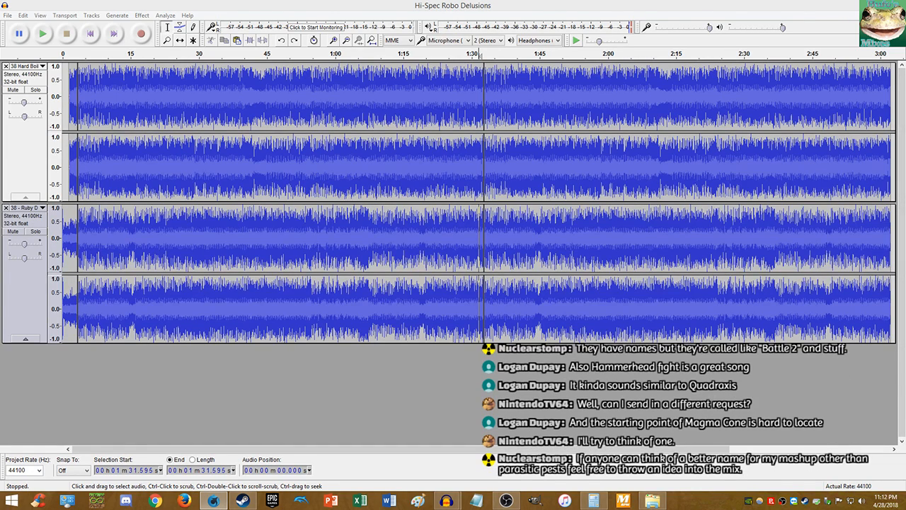
- Play the project from 1:29.829 for a few seconds, then stop
left_click(297, 5)
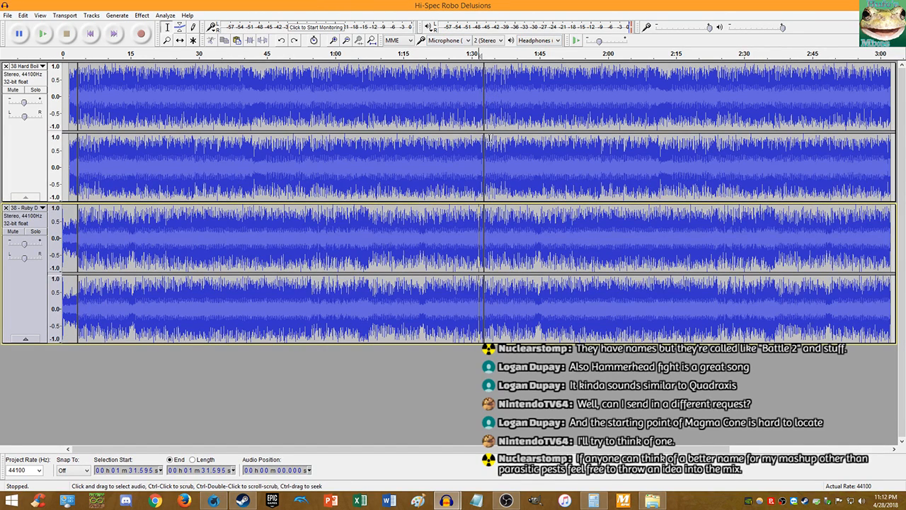
left_click(471, 171)
key("space")
scroll(478, 171, "up", 5)
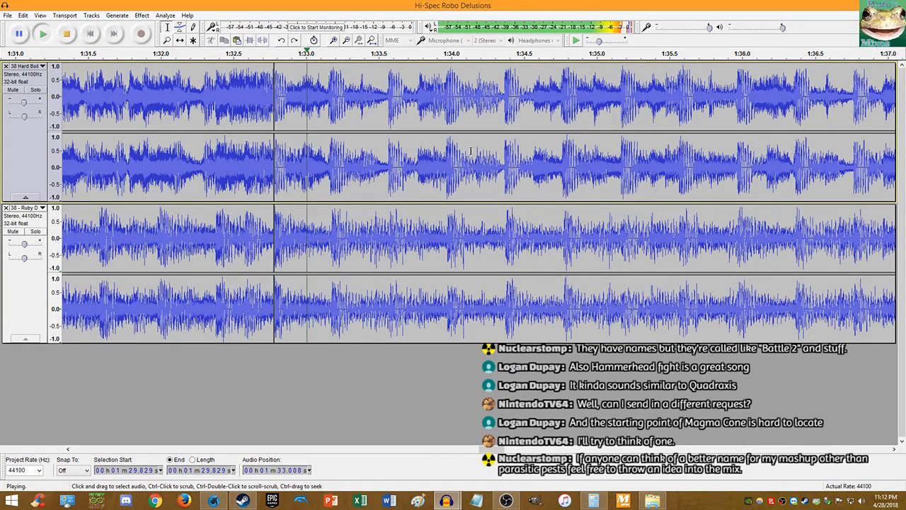
key("space")
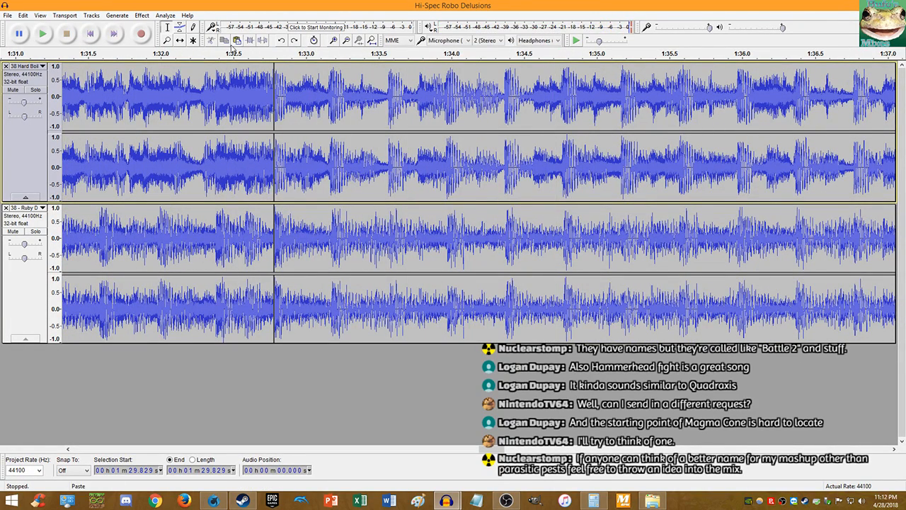
- Copy the top track's clip from 1:32.78 onward and paste it after its end
left_click(376, 41)
double_click(559, 101)
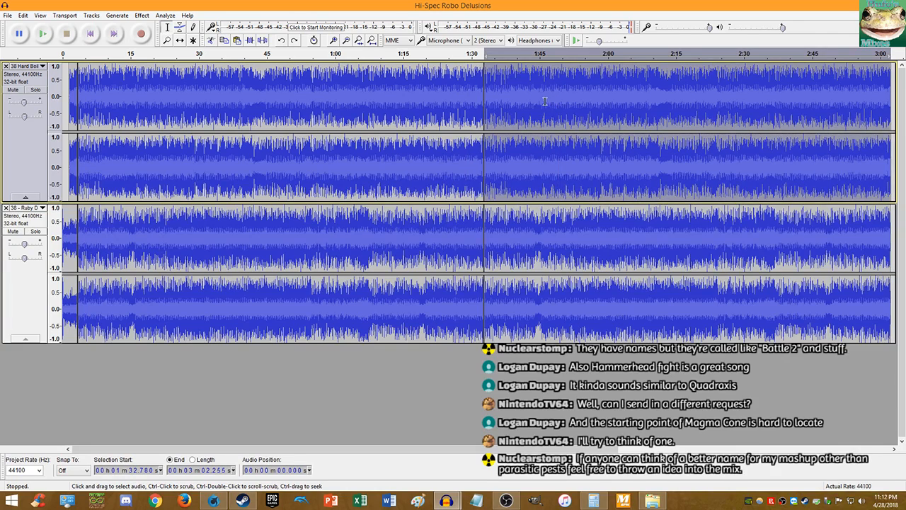
key("Right")
key("ctrl+v")
- Paste a copy of the lower track's 1:32.78–3:02.255 section at 3:02.255, then select about 3:08–4:38
double_click(530, 228)
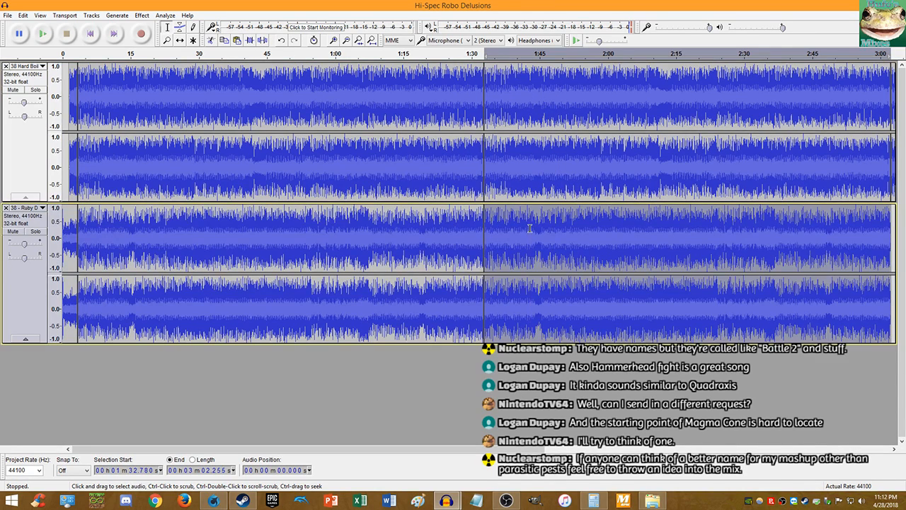
key("End")
key("ctrl+v")
key("ctrl+z")
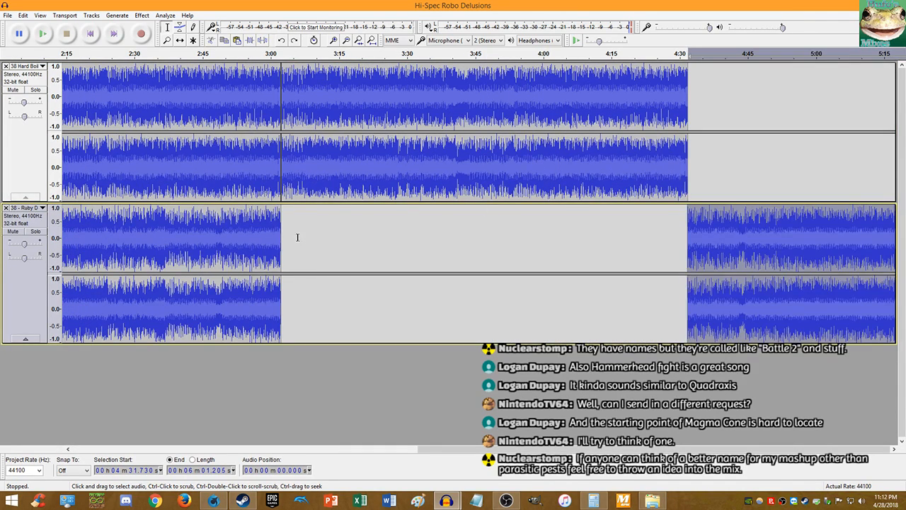
left_click(281, 227)
key("ctrl+v")
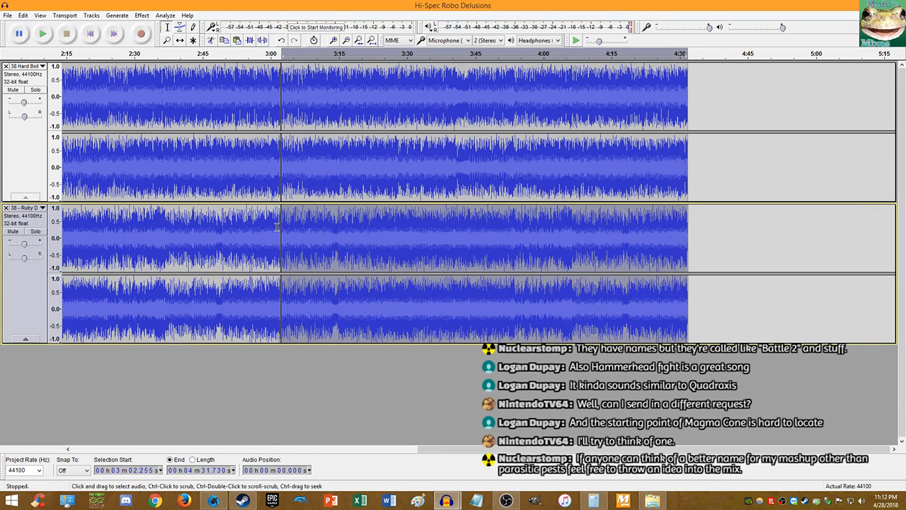
left_click(277, 227)
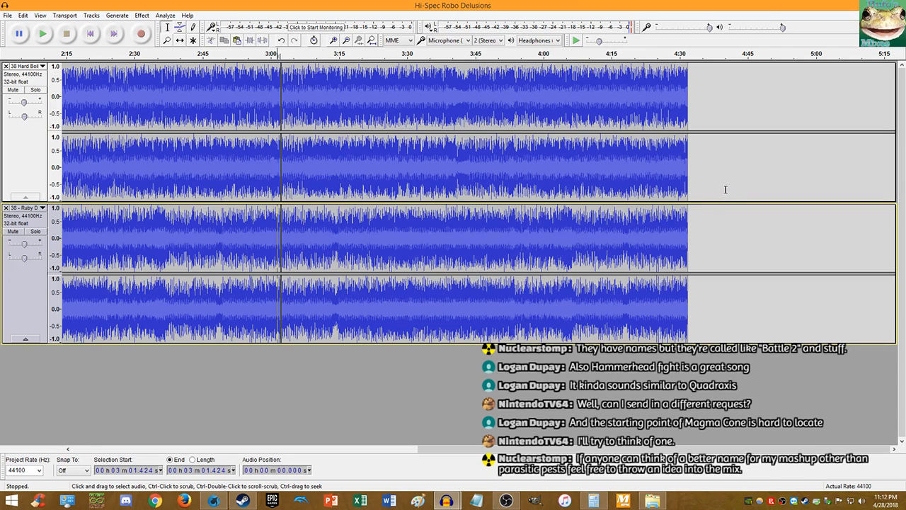
key("alt+Tab")
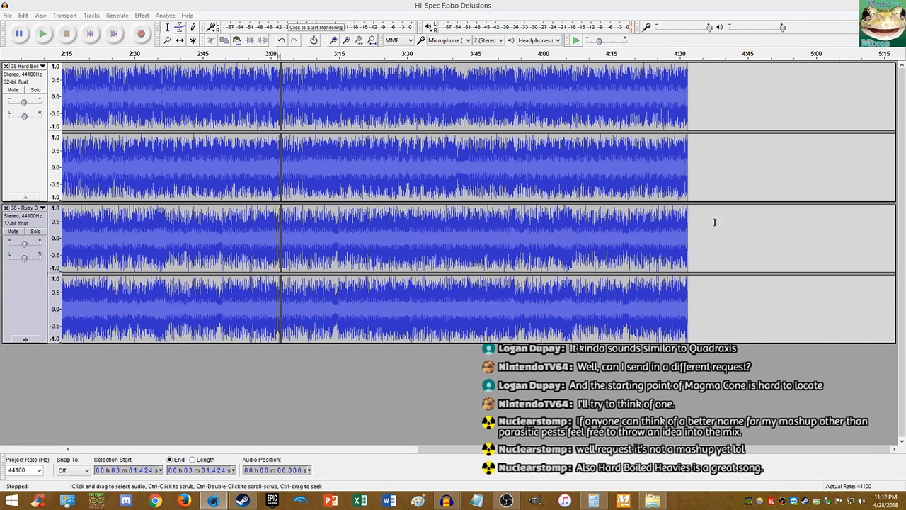
left_click_drag(714, 223, 307, 158)
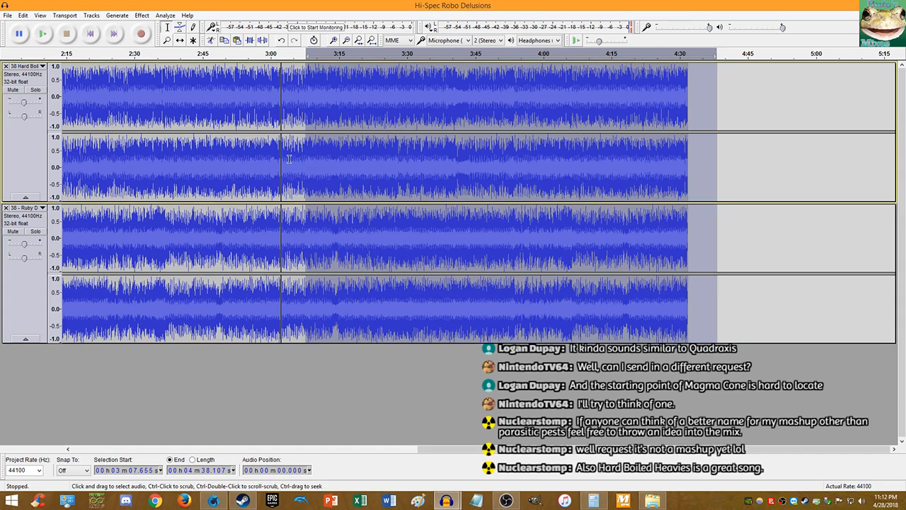
- Delete all audio after about 3:07 on both tracks, then extend the selection back to 3:02.255
scroll(288, 158, "up", 3)
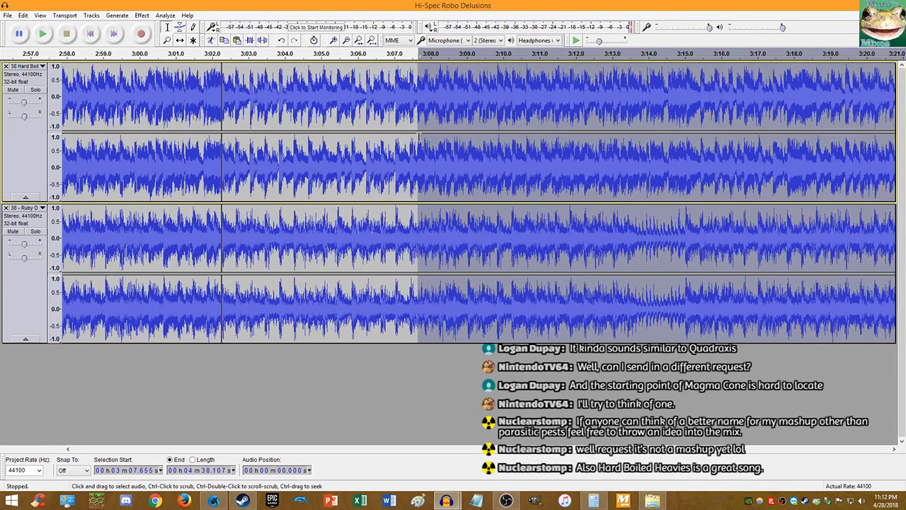
left_click(416, 113)
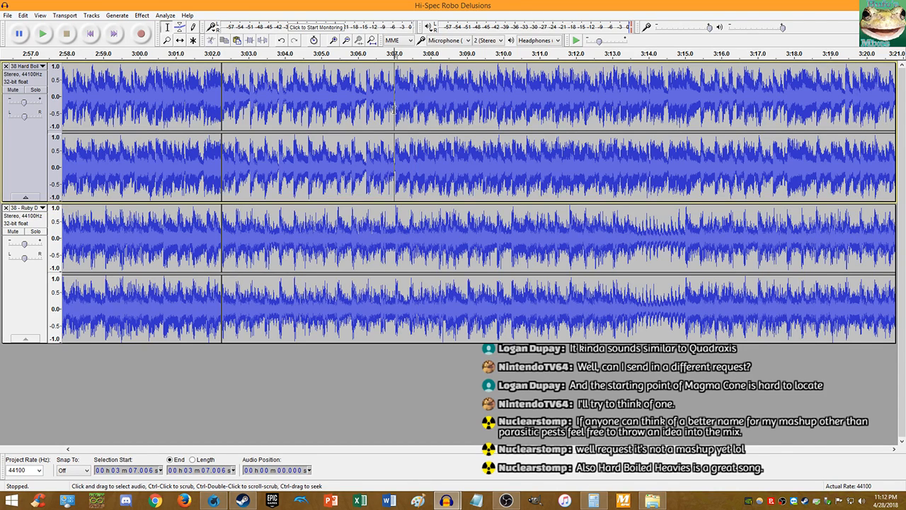
left_click_drag(393, 110, 570, 259)
key("shift+End")
key("Delete")
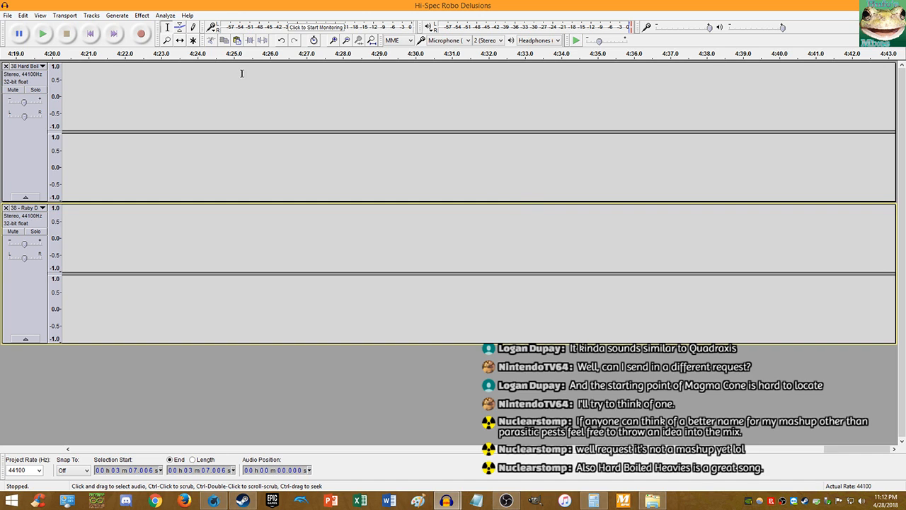
left_click(371, 40)
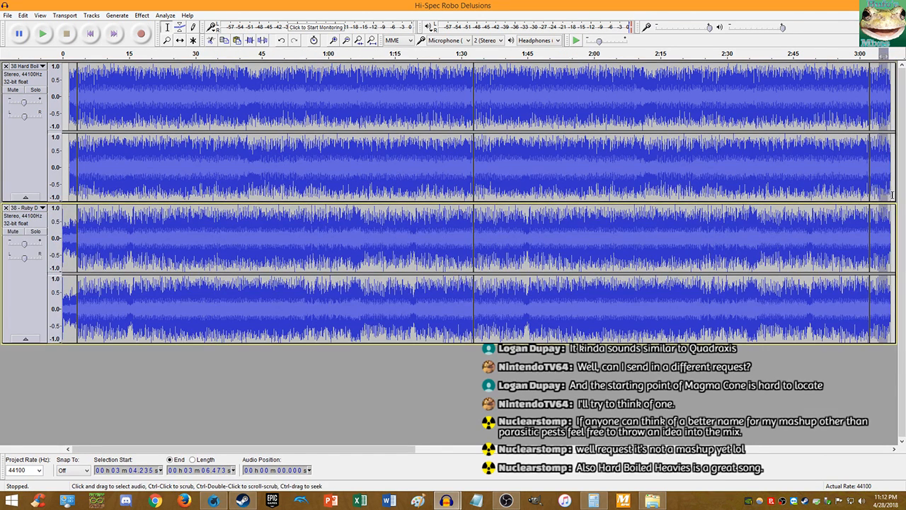
left_click_drag(887, 190, 869, 216)
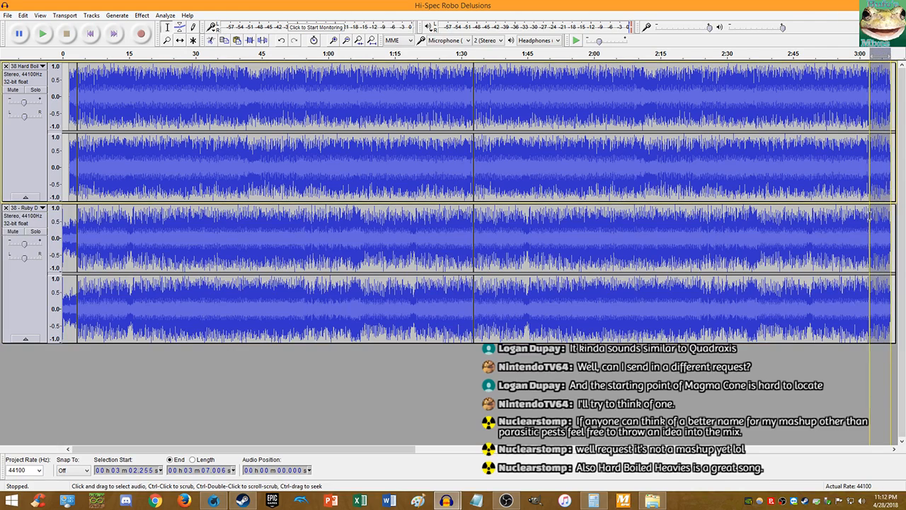
- Apply Fade Out to the selected ending of both tracks
left_click(142, 15)
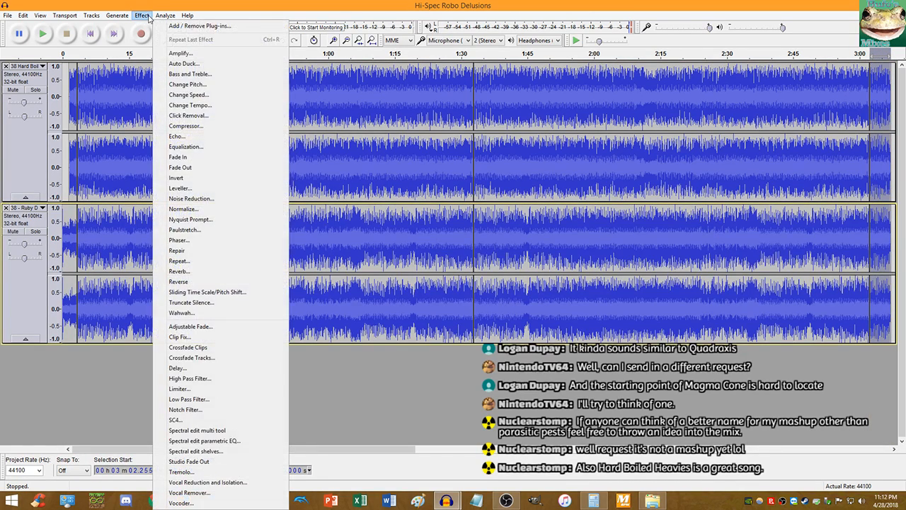
left_click(219, 168)
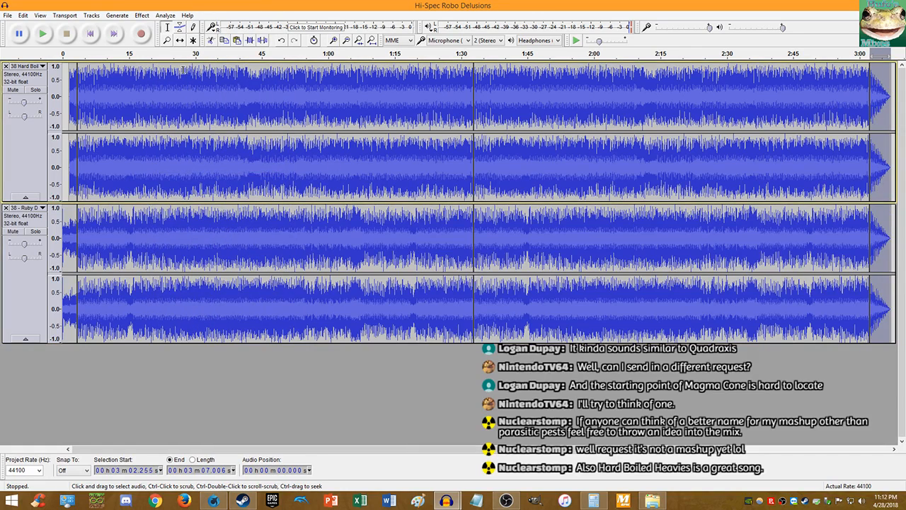
left_click(65, 14)
left_click(97, 14)
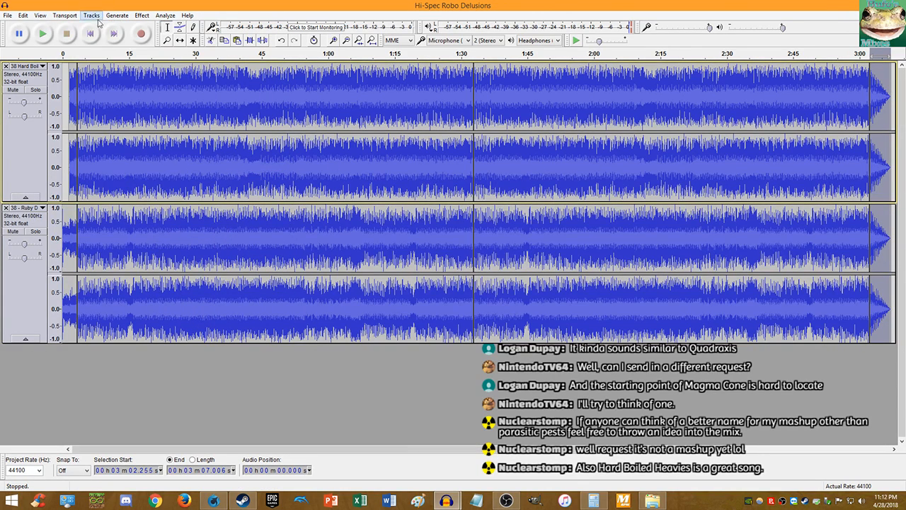
- Clear the selection, return to the start and bring up Export Audio
left_click(91, 33)
left_click(6, 15)
left_click(36, 118)
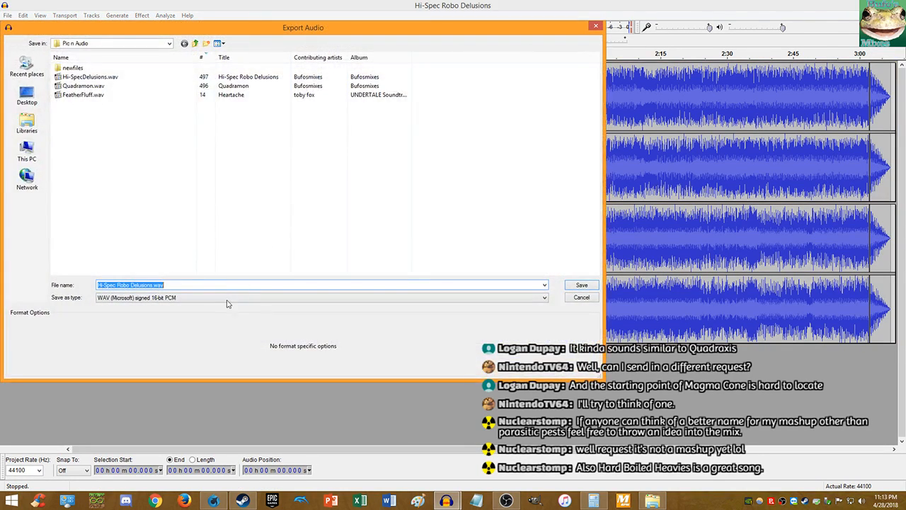
- Export the mix over Hi-SpecDelusions.wav, accepting the replace, stereo mixdown and metadata prompts
left_click(91, 76)
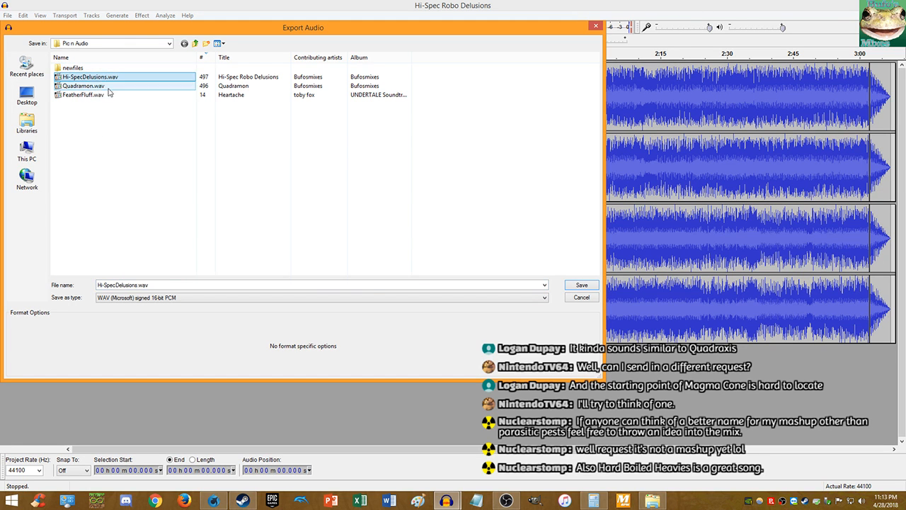
left_click(581, 284)
left_click(516, 251)
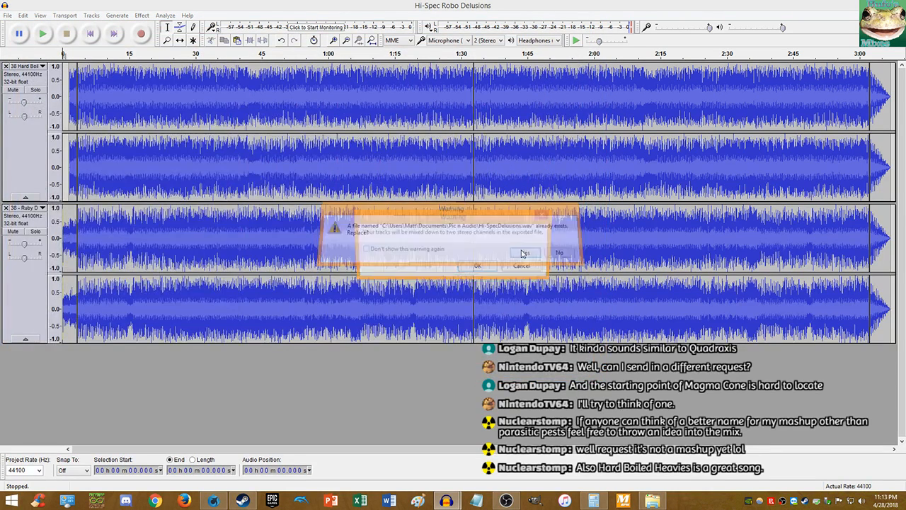
left_click(530, 290)
left_click(456, 449)
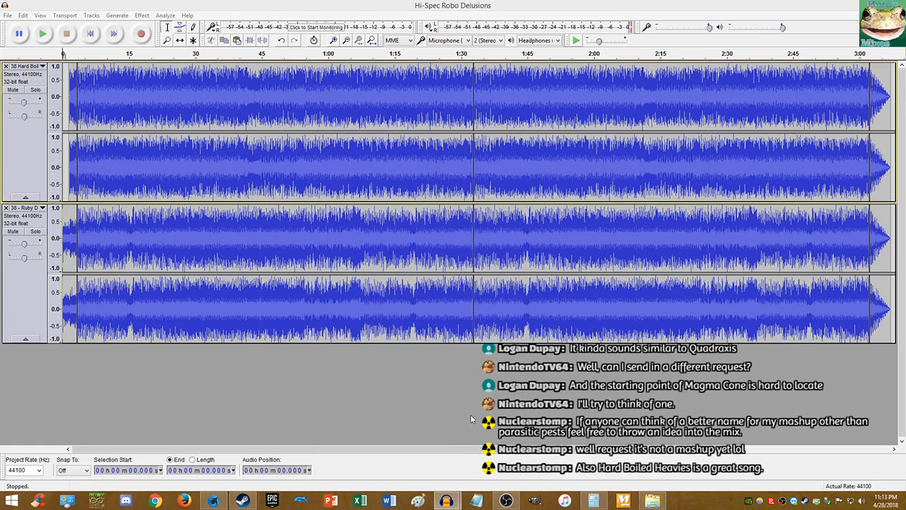
left_click(7, 15)
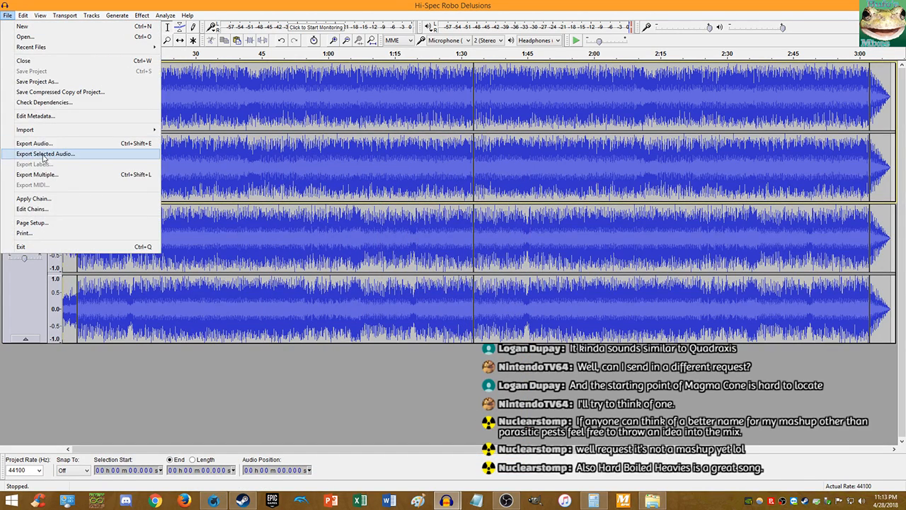
- Start an MP3 export of the mix and browse to the Music library
left_click(34, 143)
left_click(181, 302)
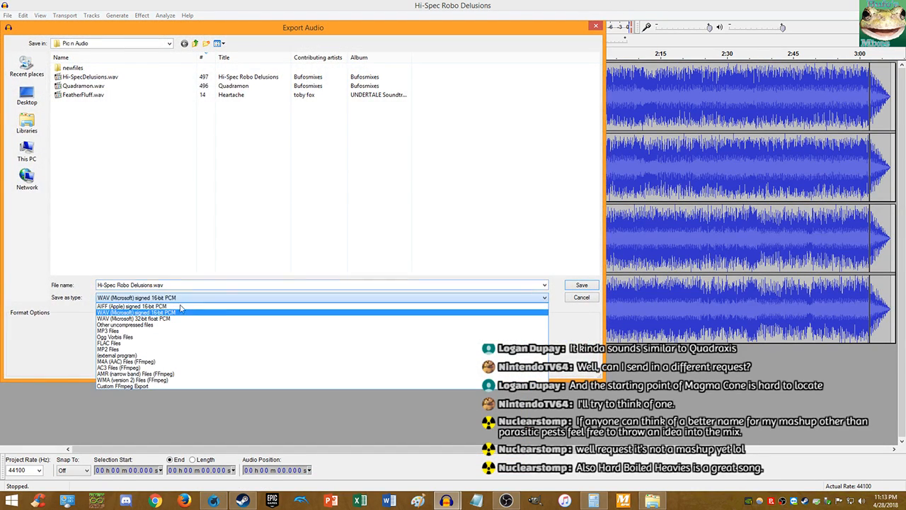
left_click(151, 334)
left_click(26, 130)
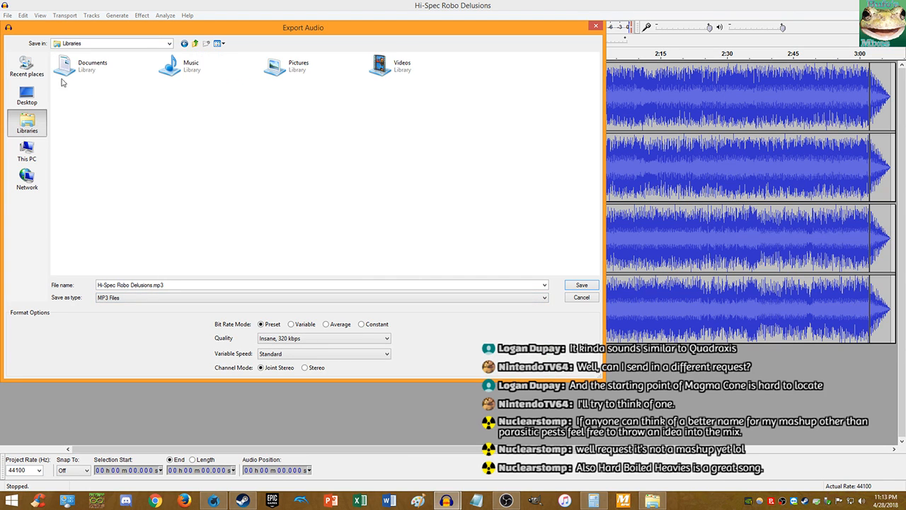
double_click(213, 66)
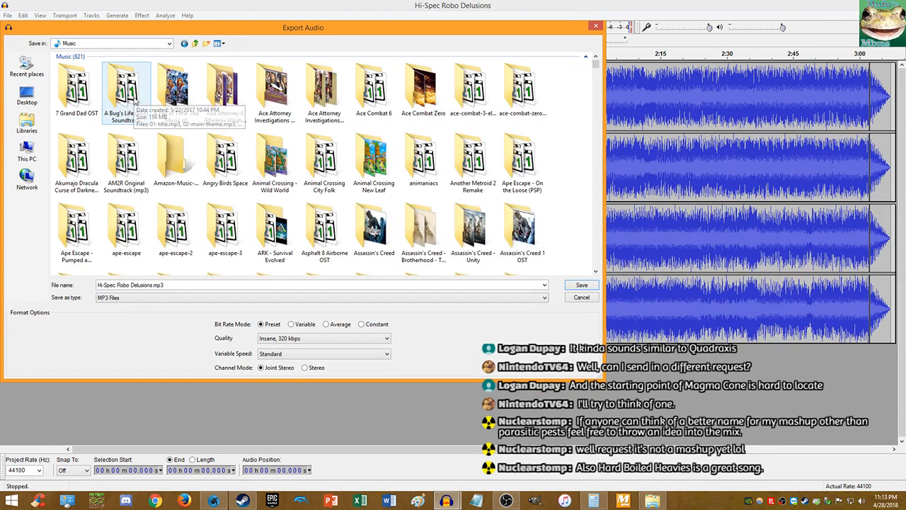
- Sort the folders by date modified in details view and open Bufosmixes
right_click(144, 132)
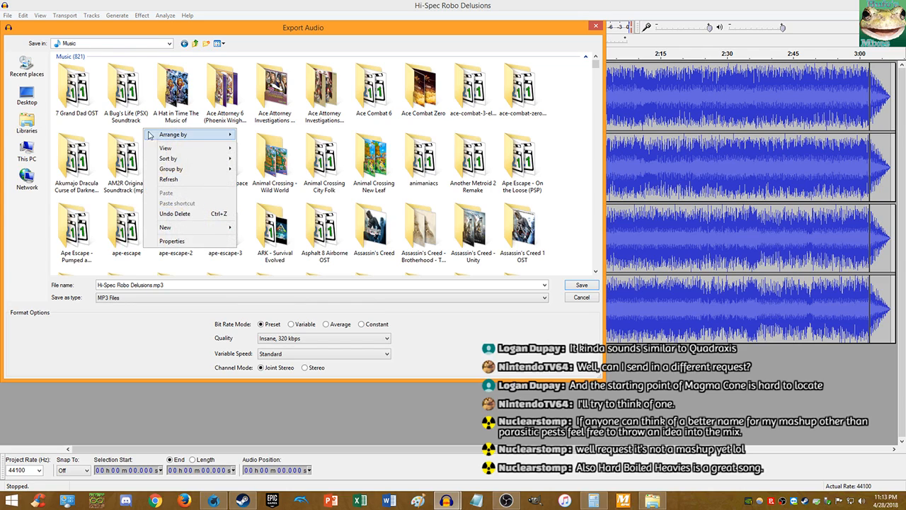
mouse_move(175, 162)
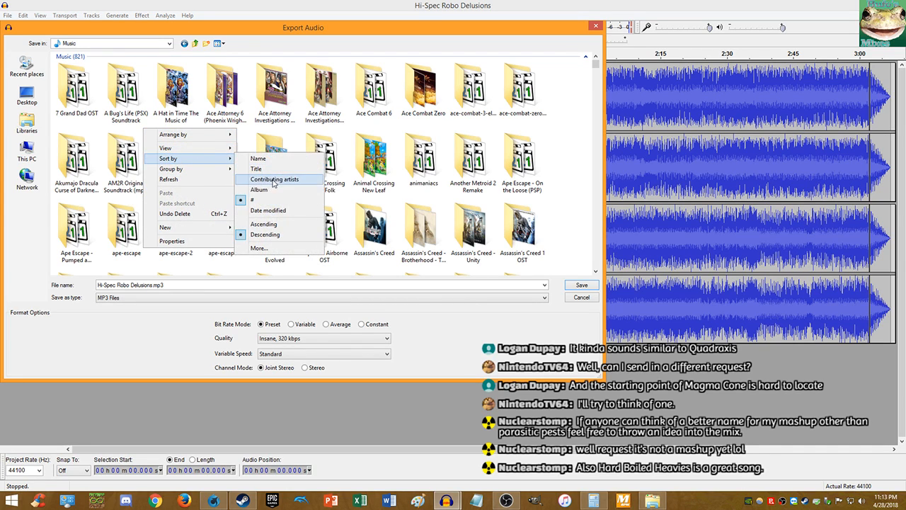
left_click(268, 211)
right_click(252, 124)
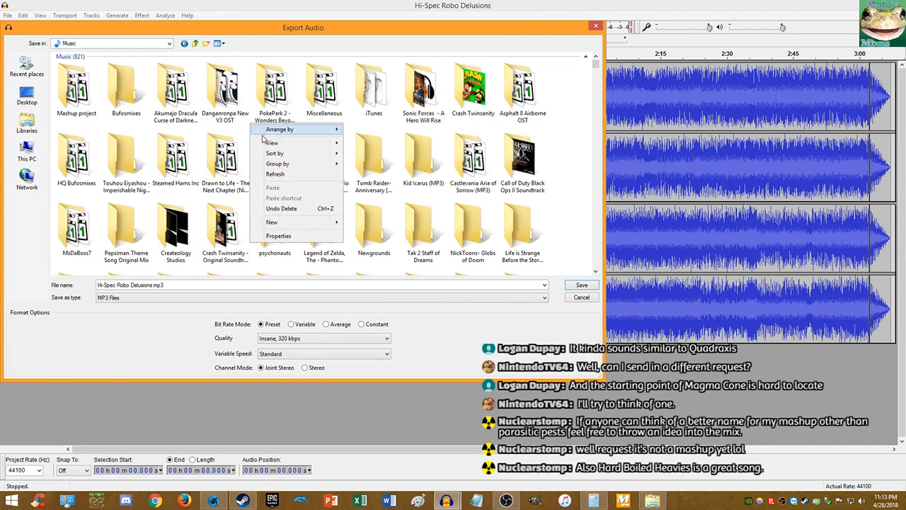
mouse_move(278, 144)
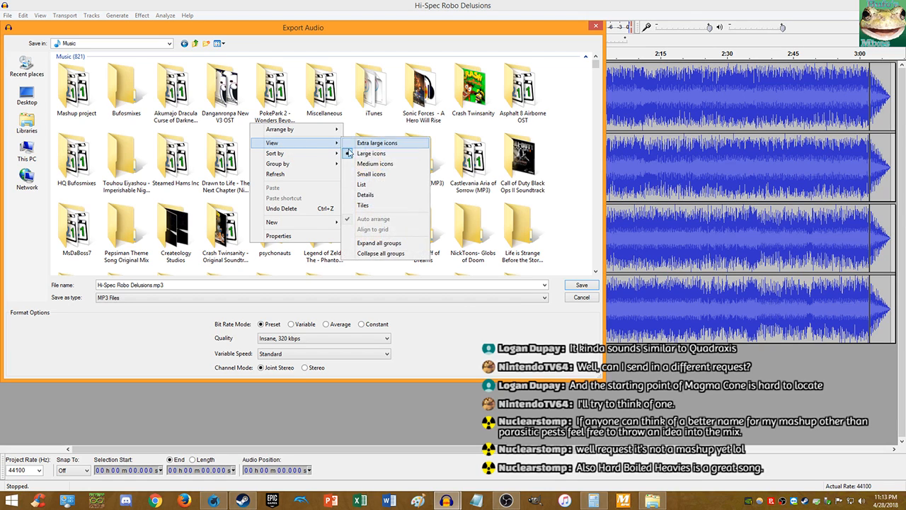
left_click(365, 194)
scroll(112, 118, "down", 5)
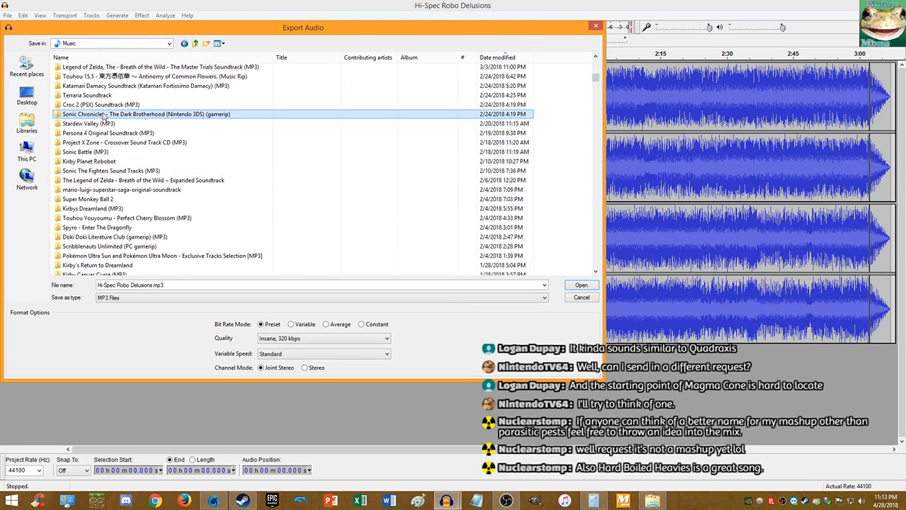
scroll(112, 119, "up", 6)
left_click(117, 146)
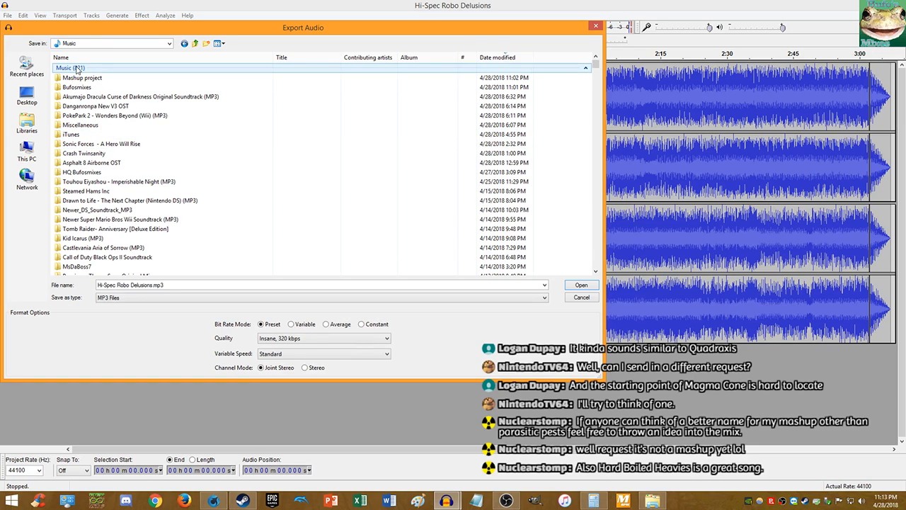
double_click(78, 87)
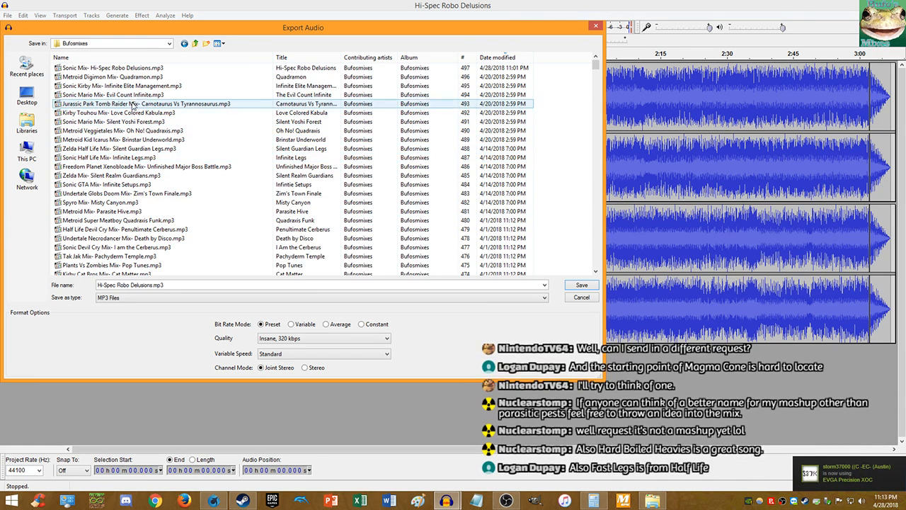
- Save over Sonic Mix- Hi-Spec Robo Delusions.mp3, confirming replace, stereo mixdown and metadata
left_click(149, 68)
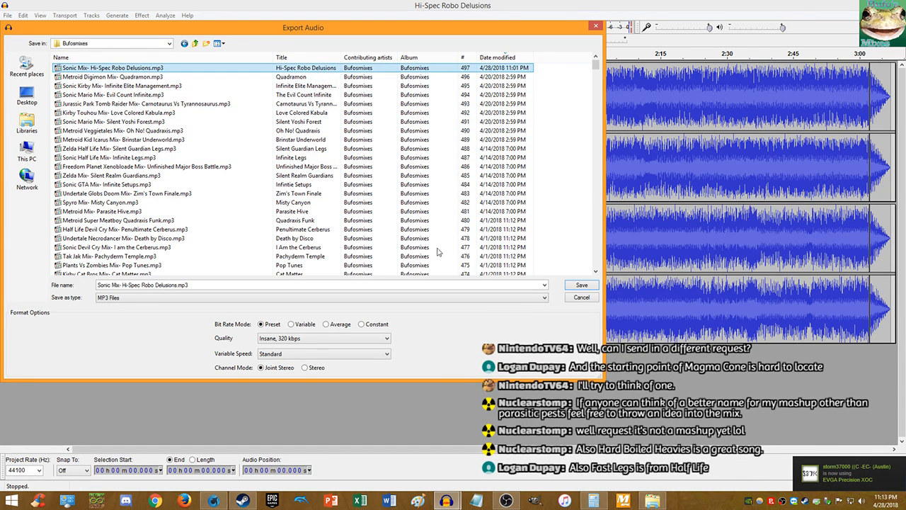
left_click(578, 287)
left_click(523, 255)
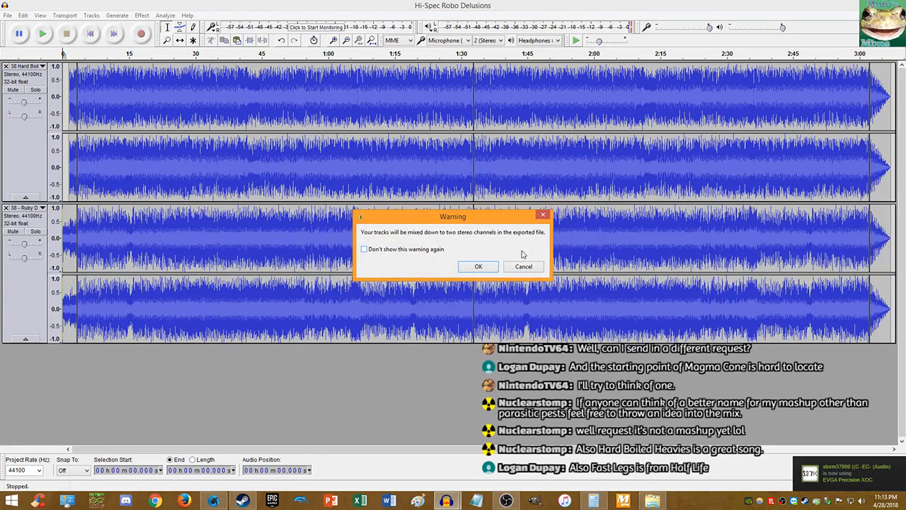
left_click(479, 267)
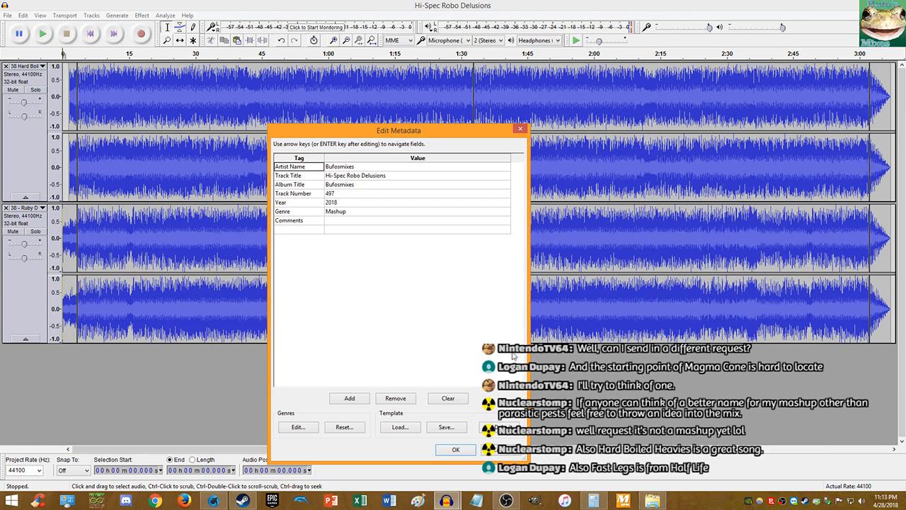
left_click(456, 451)
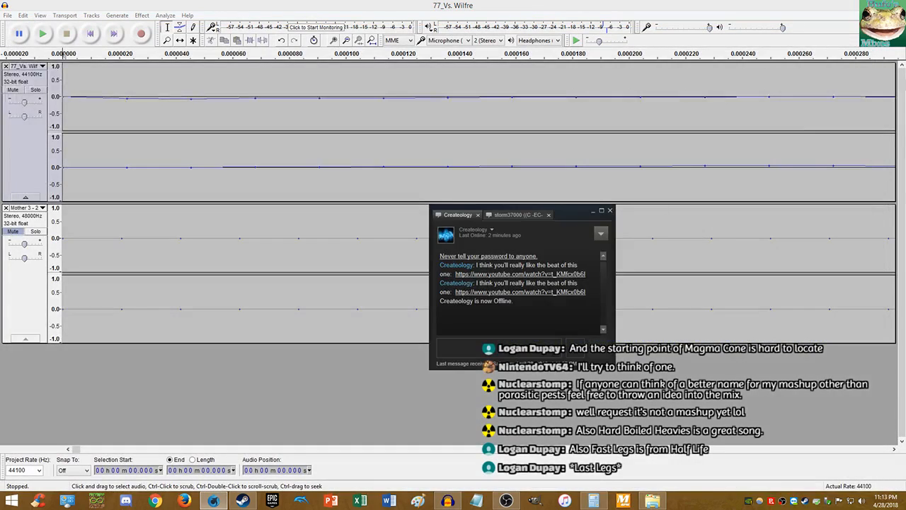
- Glance through the chat conversations, then bring the Audacity project back to the front
left_click(516, 215)
left_click(464, 216)
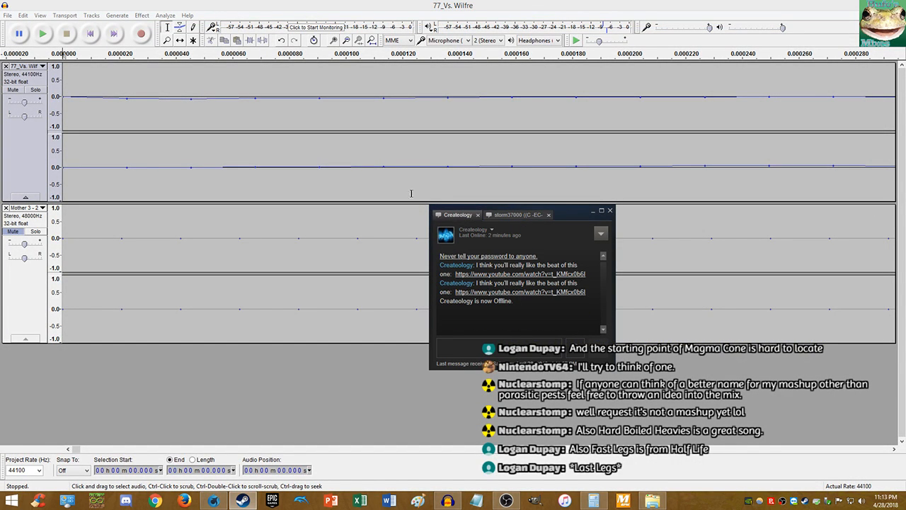
left_click(448, 3)
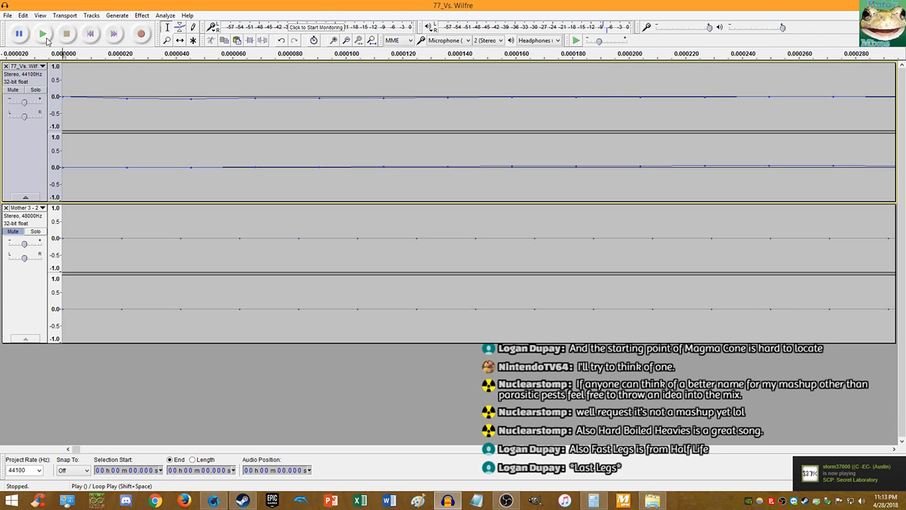
- Play 77_Vs. Wilfre from the start to about 9 seconds, then stop and zoom in
left_click(44, 35)
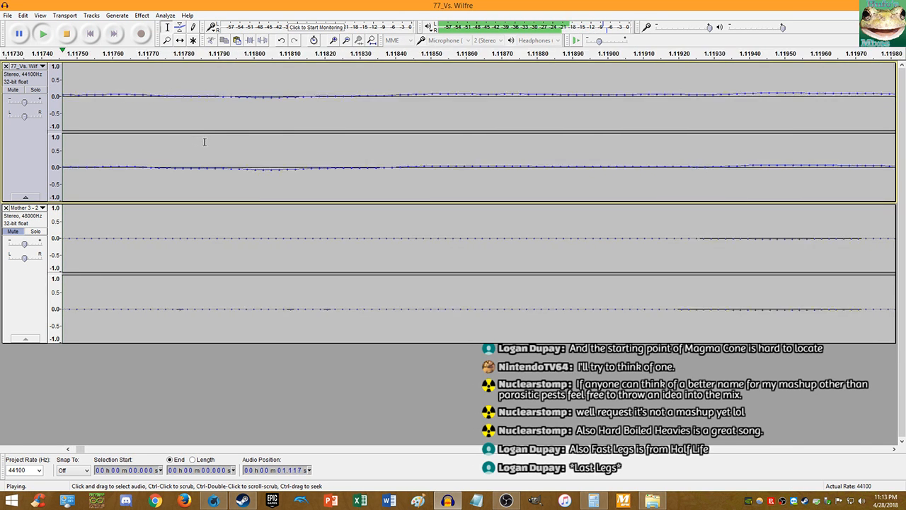
scroll(205, 142, "down", 13)
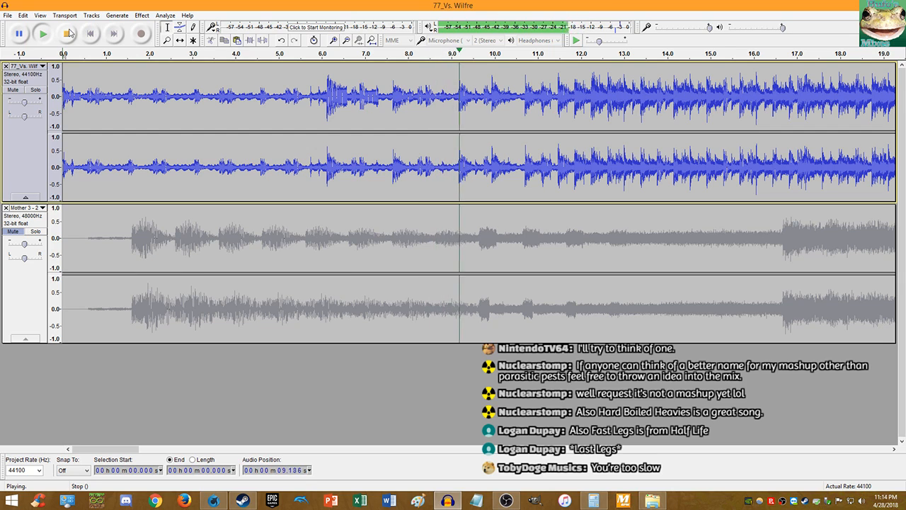
left_click(68, 32)
scroll(201, 103, "up", 10)
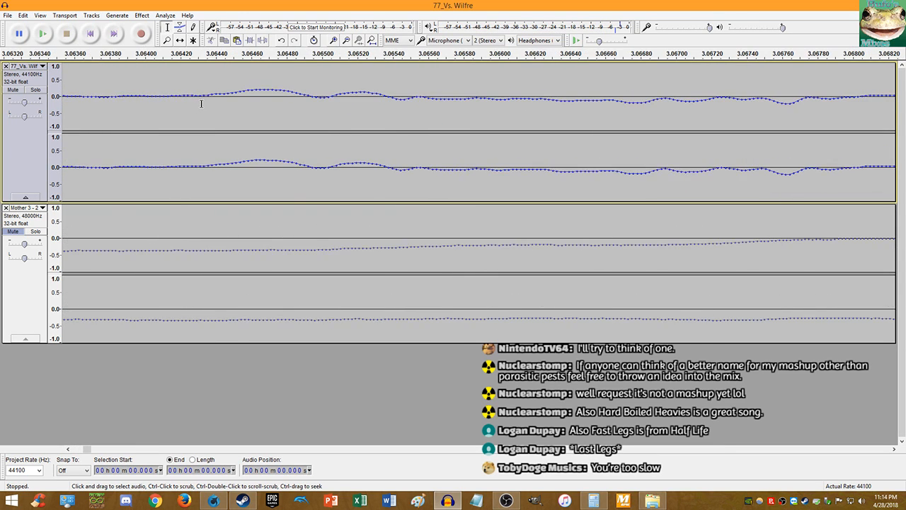
scroll(208, 101, "up", 4)
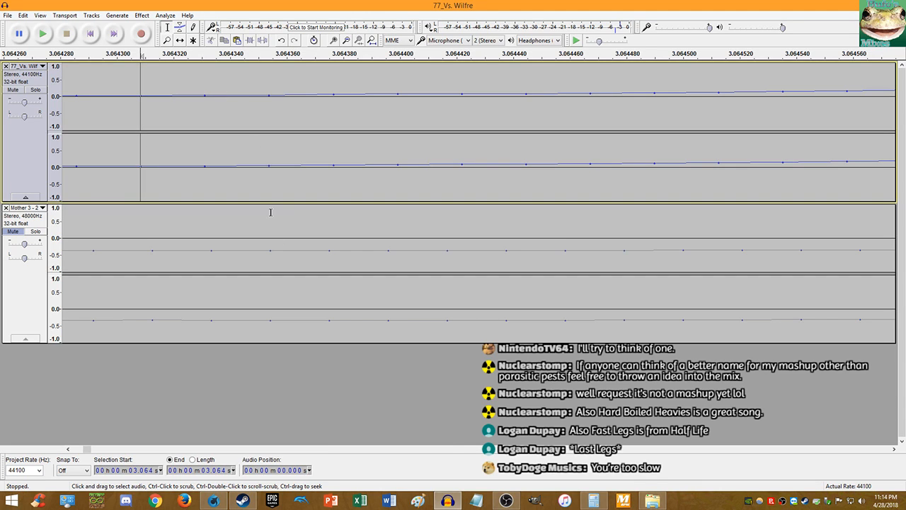
- Note the 3.0643 s offset in Calculator, then return to Audacity and unmute Mother 3
left_click(593, 500)
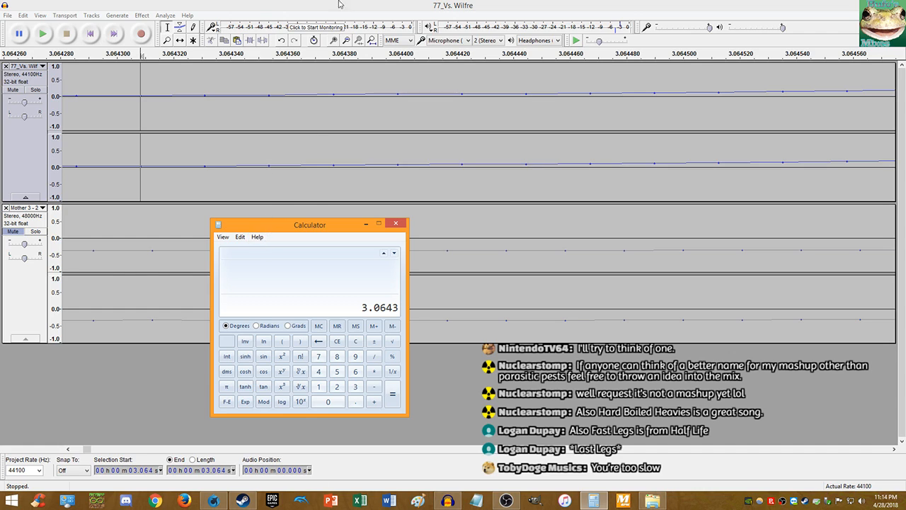
left_click(38, 173)
left_click(12, 233)
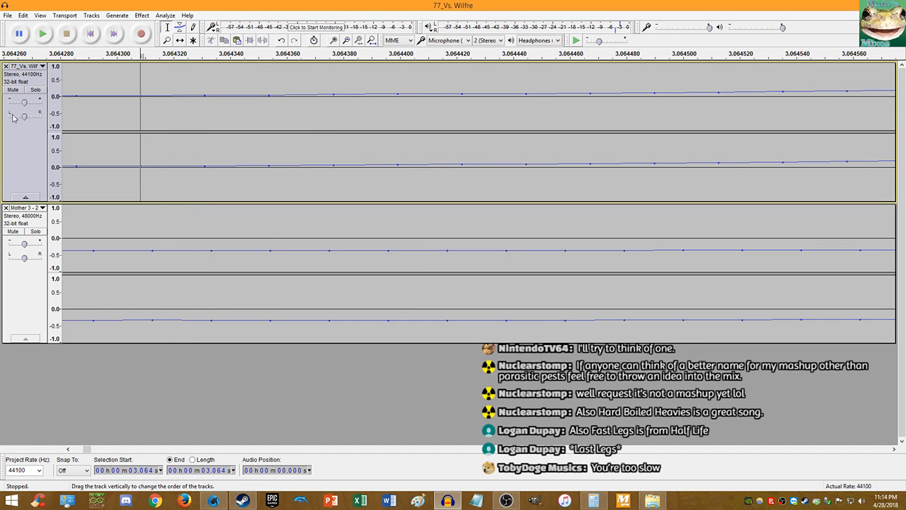
- Mute 77_Vs. Wilfre and play Mother 3 alone from the start, then stop
left_click(11, 90)
left_click(90, 34)
scroll(126, 147, "down", 12)
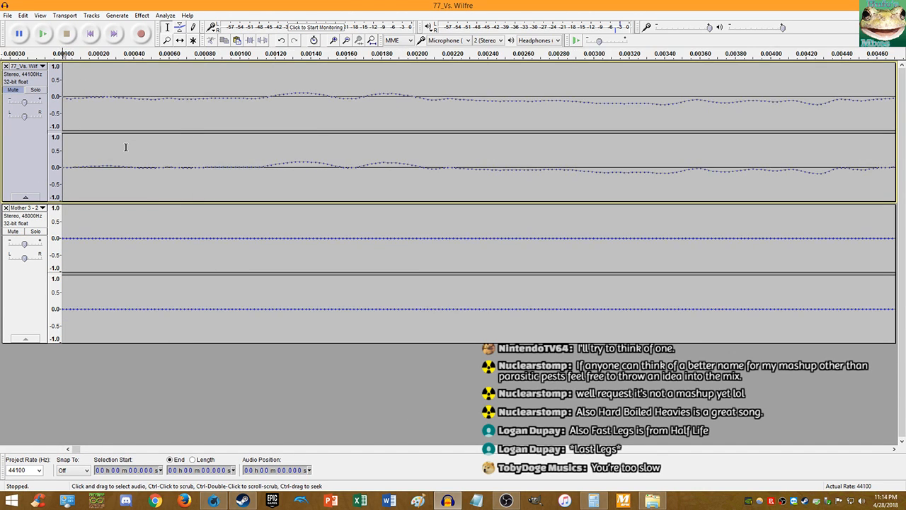
scroll(126, 146, "down", 1)
key("space")
scroll(155, 124, "down", 2)
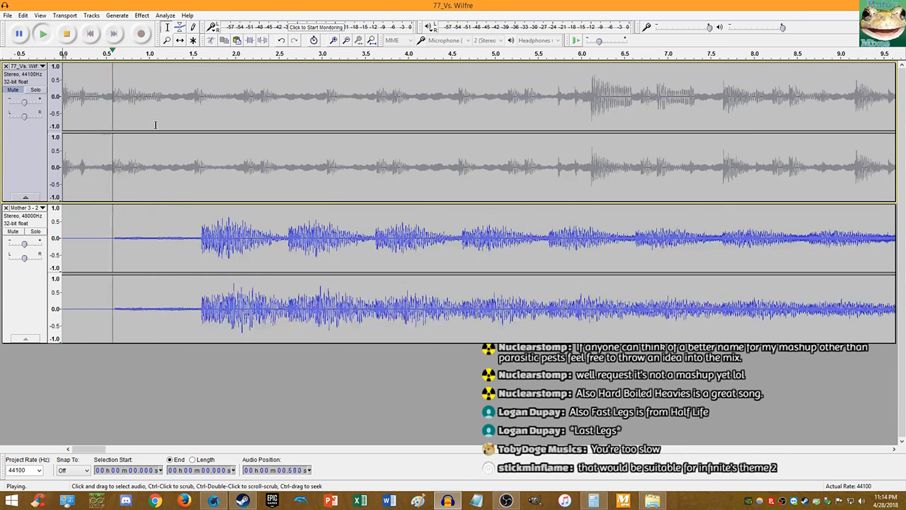
scroll(155, 125, "down", 1)
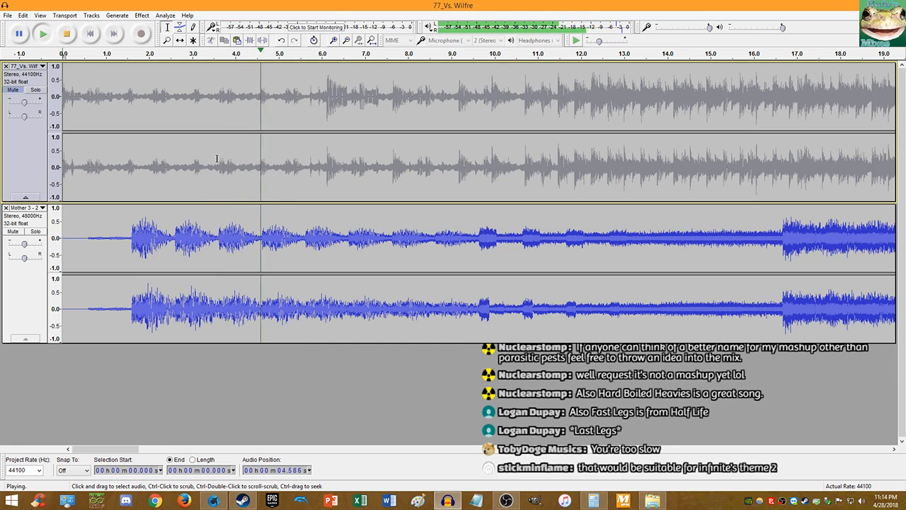
scroll(255, 157, "down", 1)
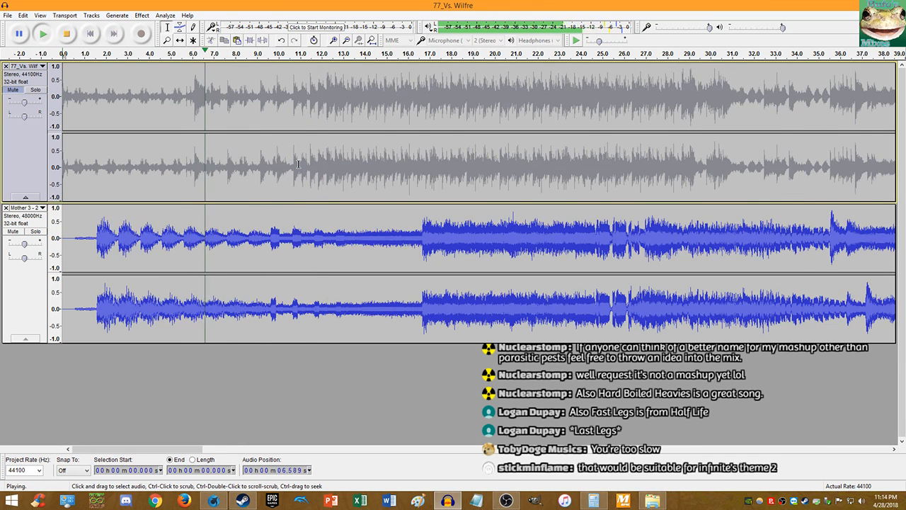
left_click(66, 34)
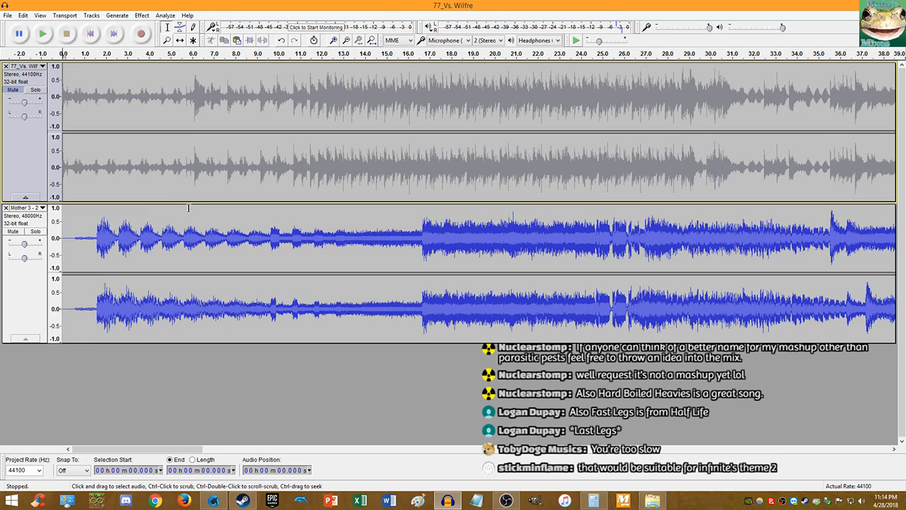
- Play Mother 3 from 5.614 s, then from 16.471 s
left_click(184, 235)
key("space")
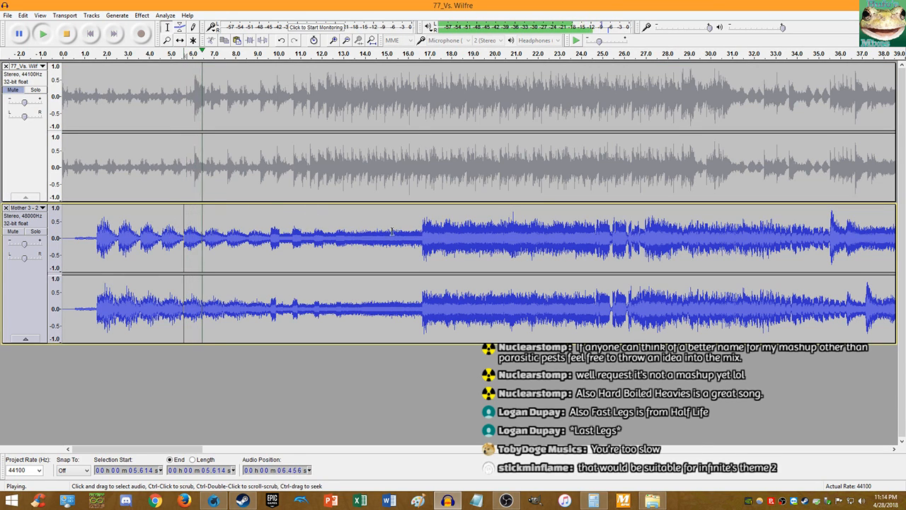
left_click(419, 239)
left_click(44, 34)
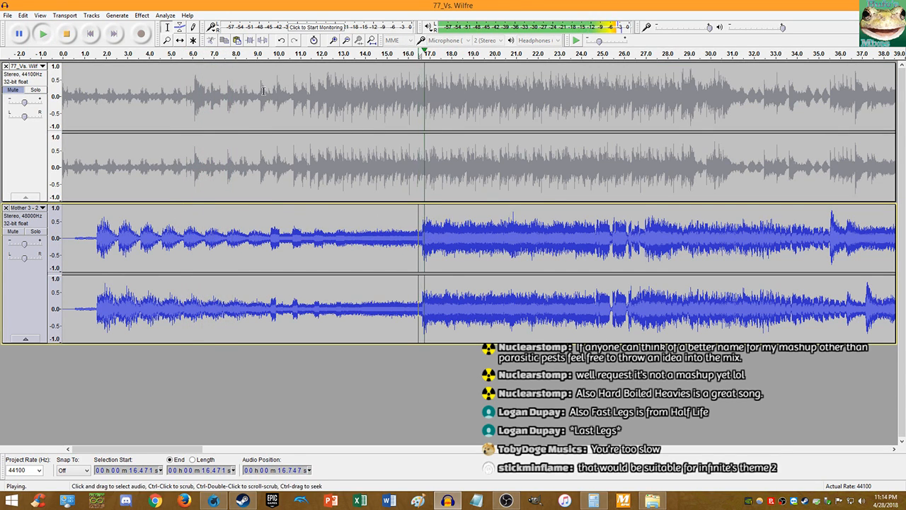
- Stop playback and mute the Mother 3 track
scroll(435, 141, "down", 3)
scroll(183, 213, "up", 3)
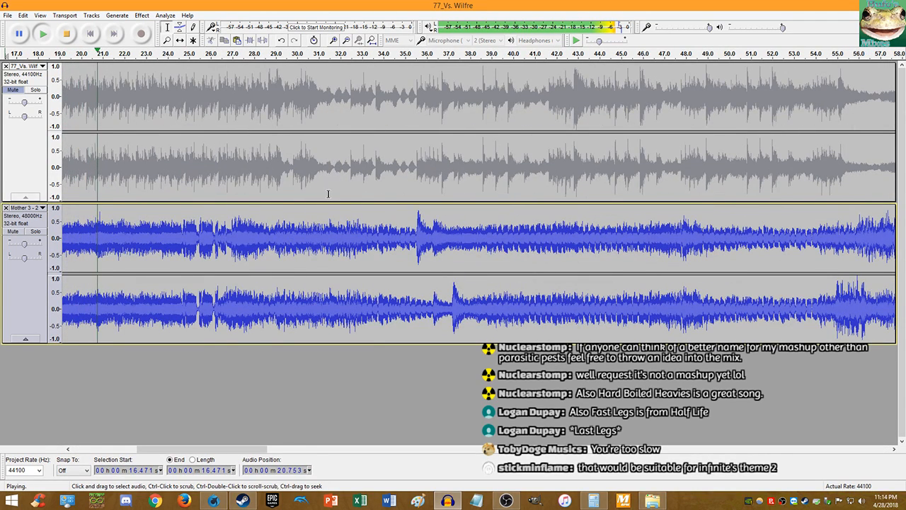
scroll(276, 198, "down", 1)
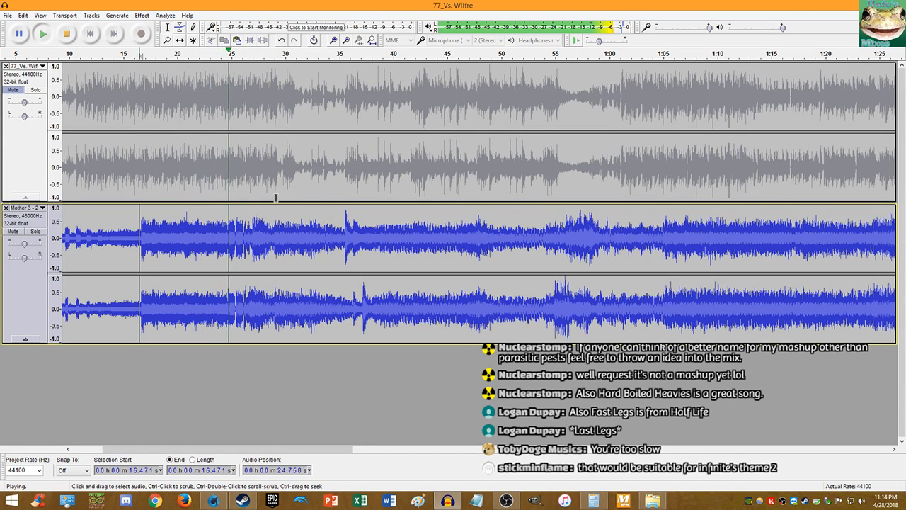
scroll(252, 211, "up", 3)
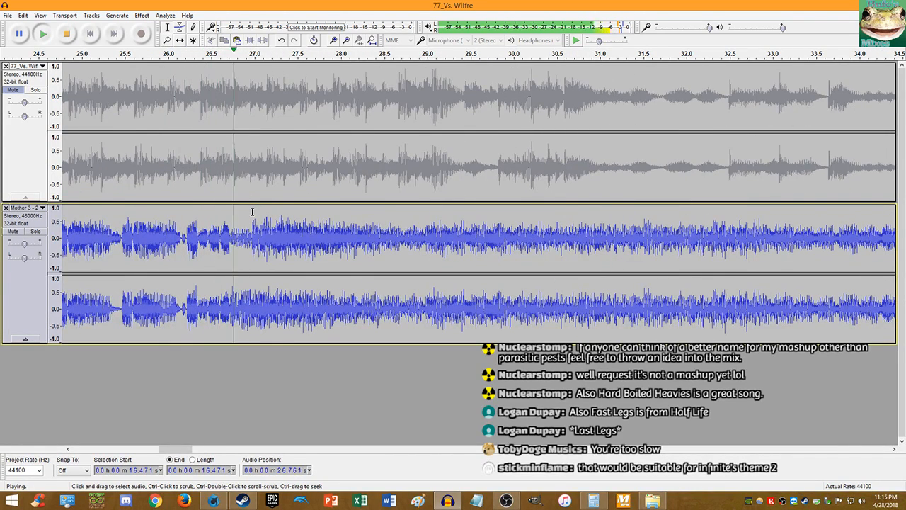
scroll(412, 215, "down", 2)
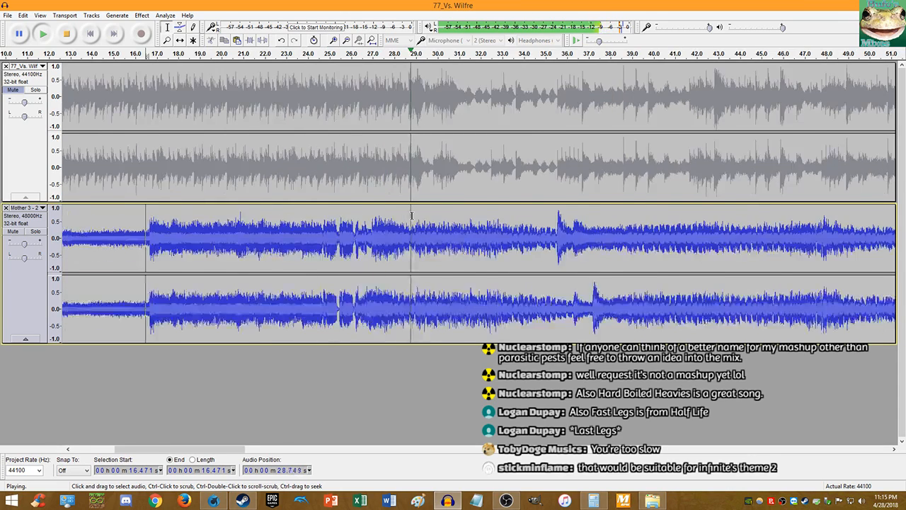
scroll(411, 215, "down", 1)
scroll(437, 226, "up", 1)
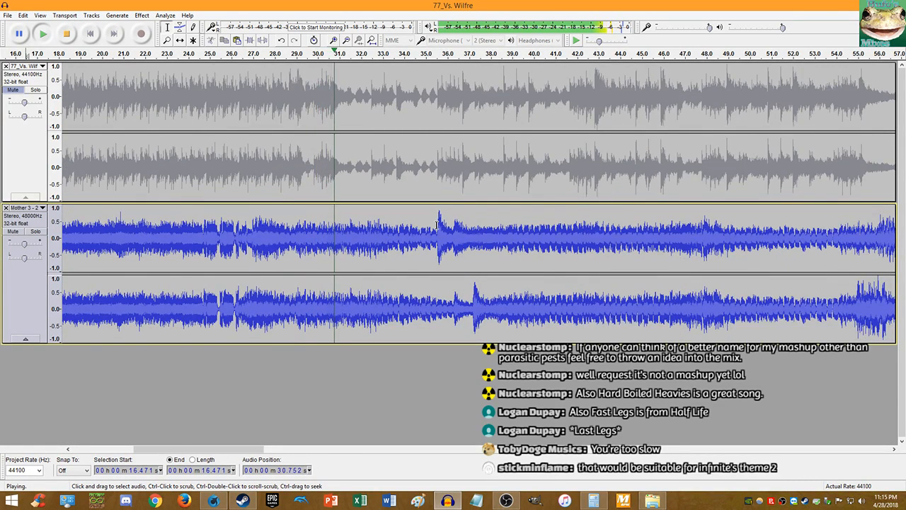
scroll(441, 225, "up", 2)
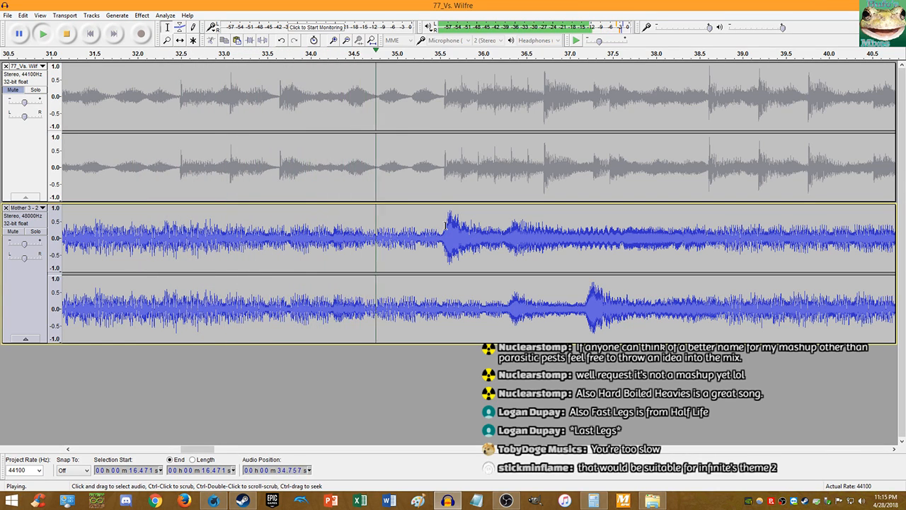
scroll(444, 225, "down", 4)
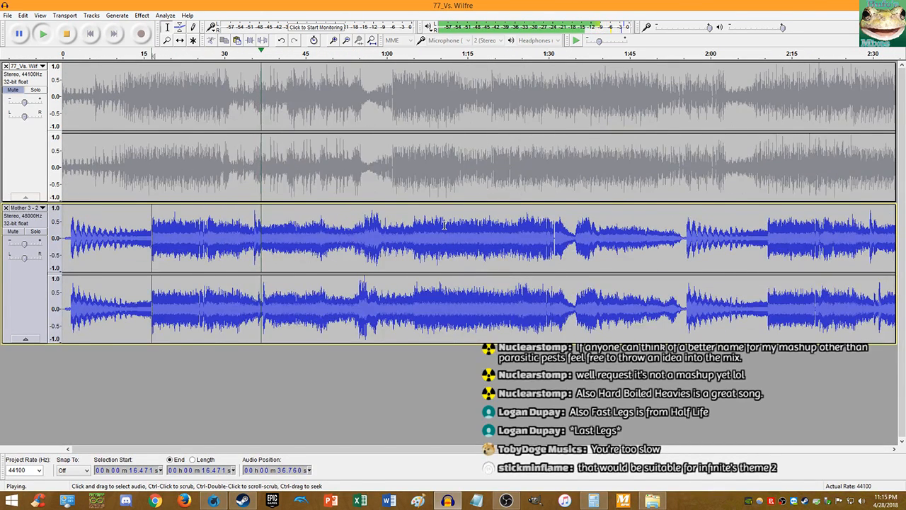
left_click(65, 35)
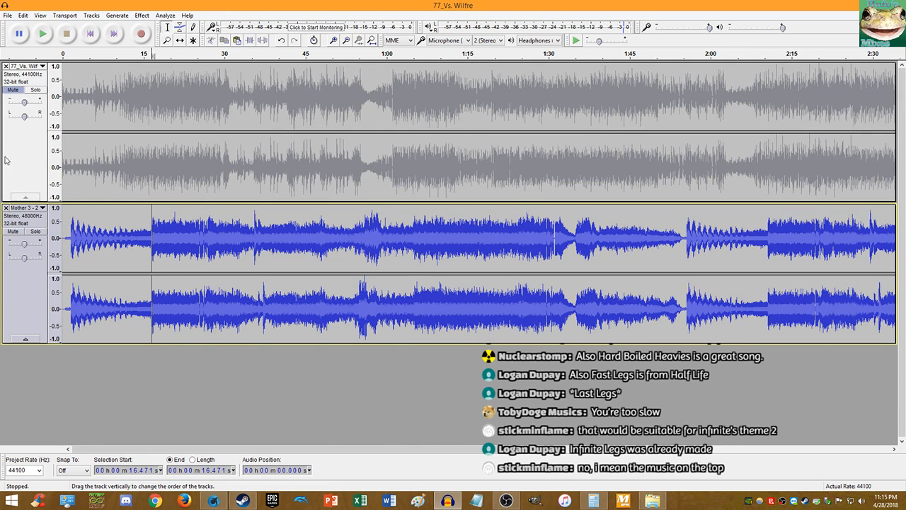
left_click(10, 231)
- Unmute 77_Vs. Wilfre, play it alone from about 6 seconds, then stop at the start
left_click(12, 90)
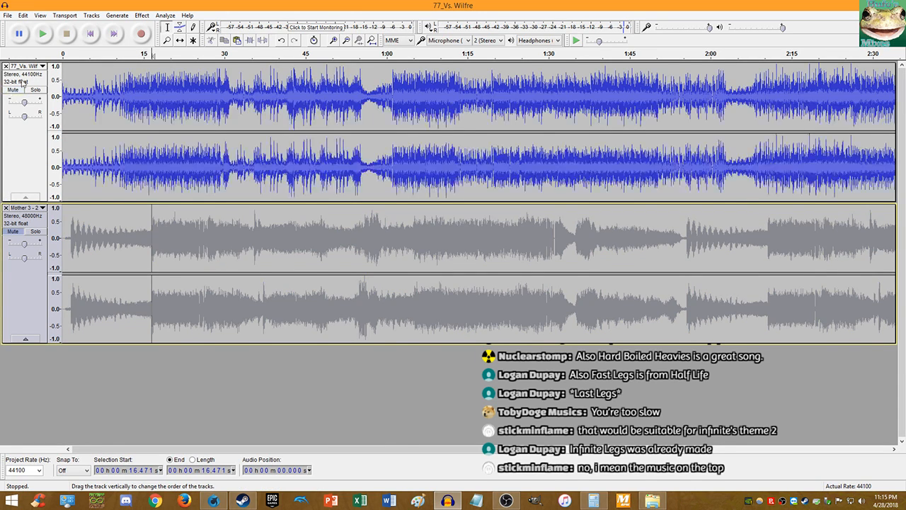
left_click(95, 89)
left_click(41, 34)
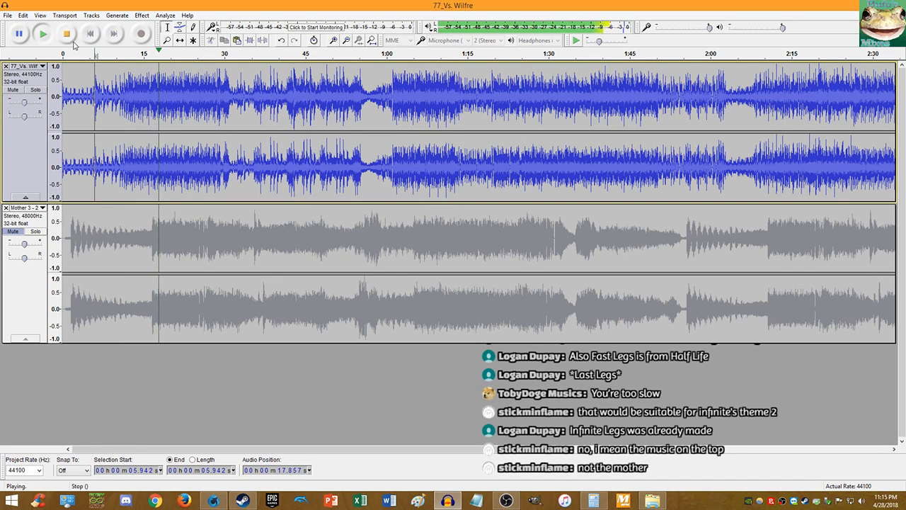
left_click(90, 33)
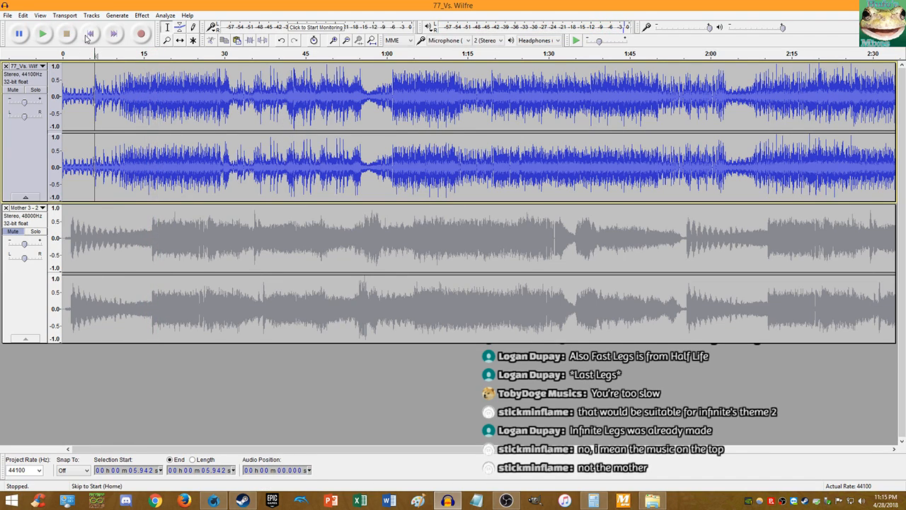
- Mute 77_Vs. Wilfre and audition Mother 3 alone from the start
left_click(13, 233)
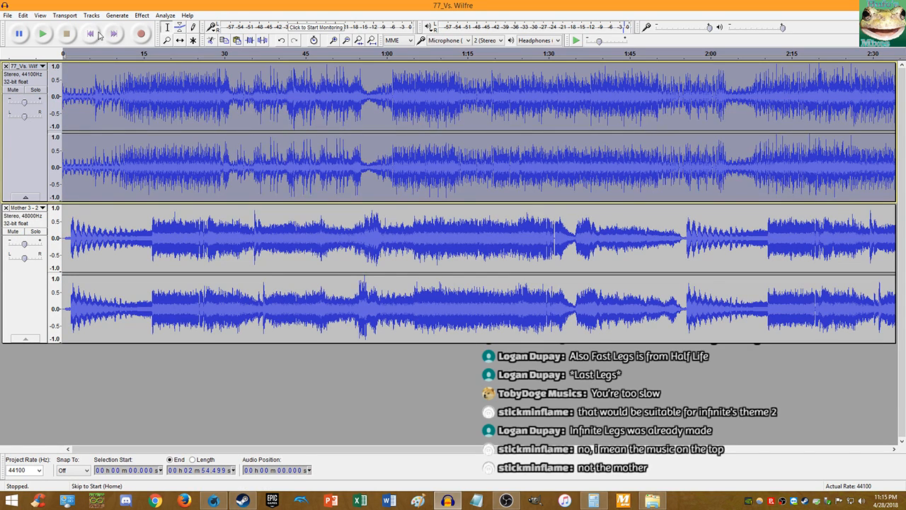
left_click(43, 33)
scroll(64, 99, "up", 4)
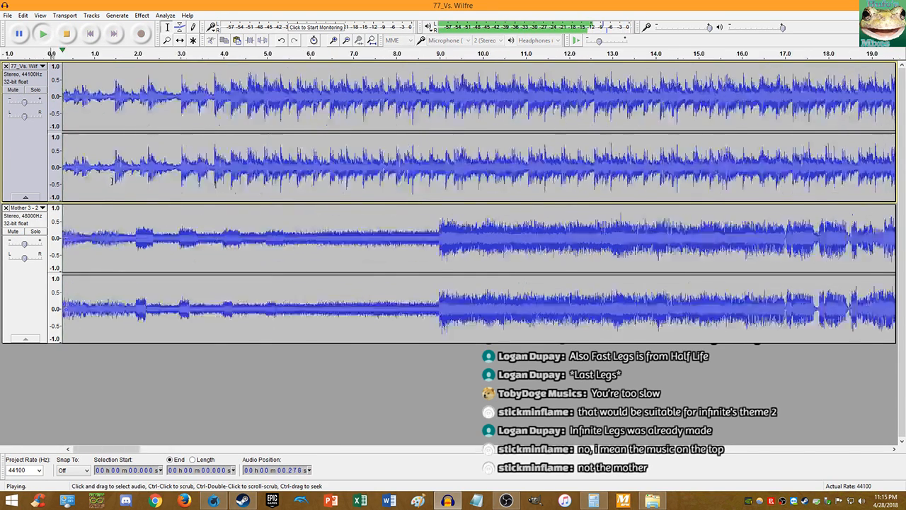
left_click(13, 89)
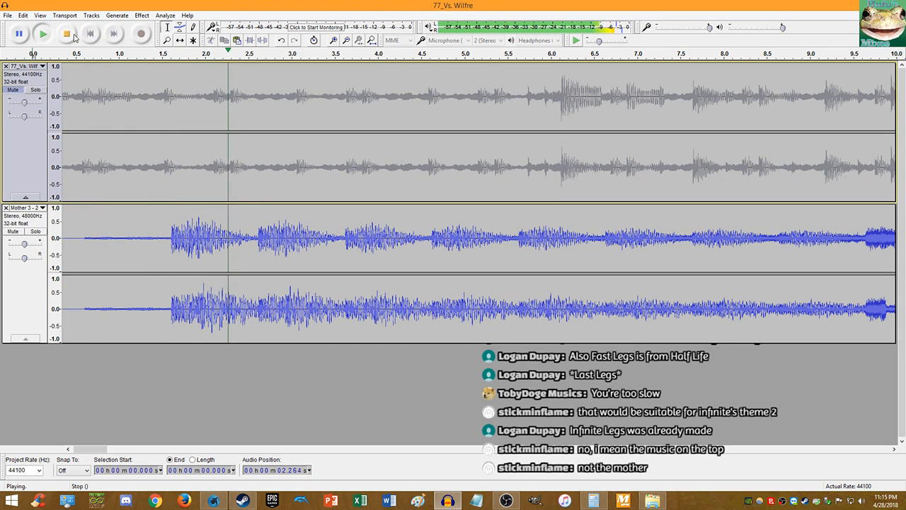
left_click(68, 34)
scroll(202, 237, "up", 8)
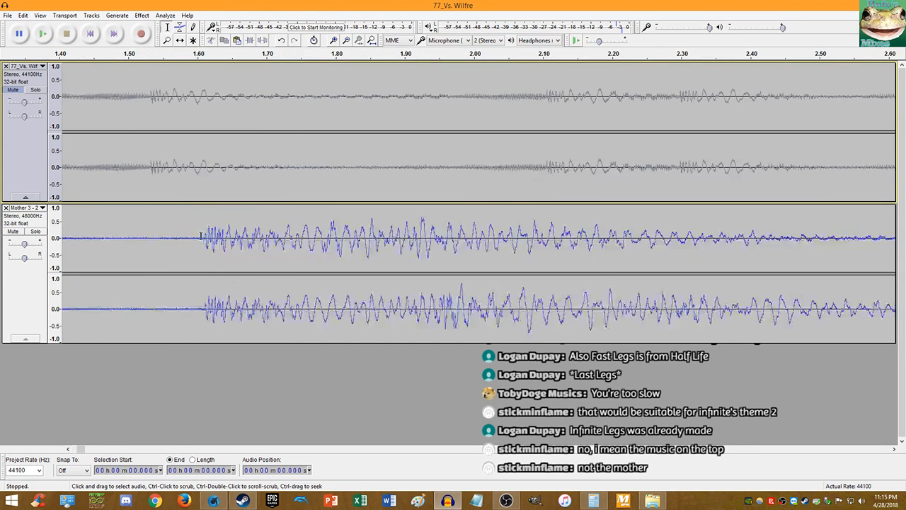
scroll(213, 240, "up", 7)
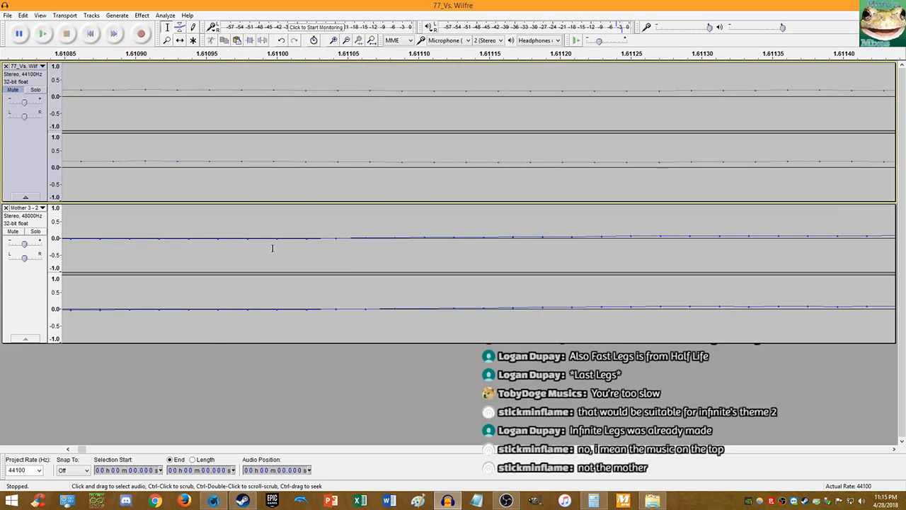
- Delete Mother 3's silent lead-in before 1.611 s and replay the trimmed track
left_click(326, 242)
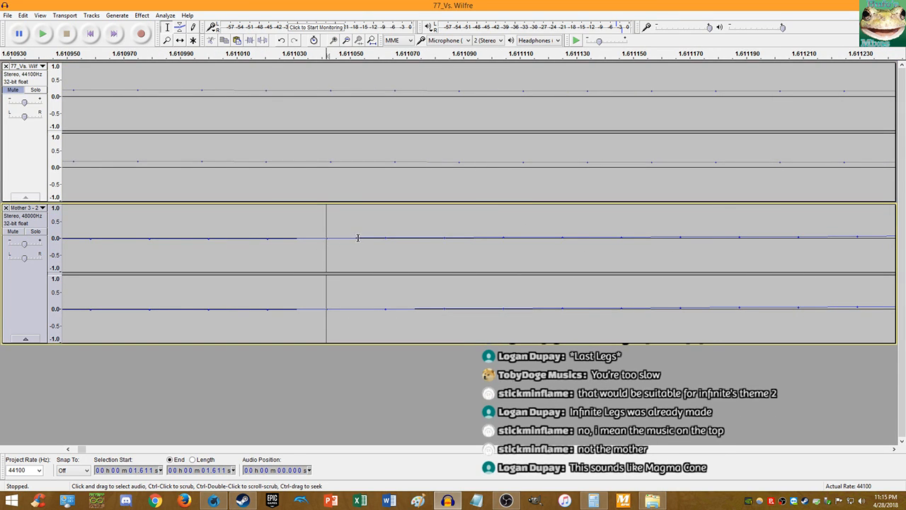
key("shift+Home")
key("Delete")
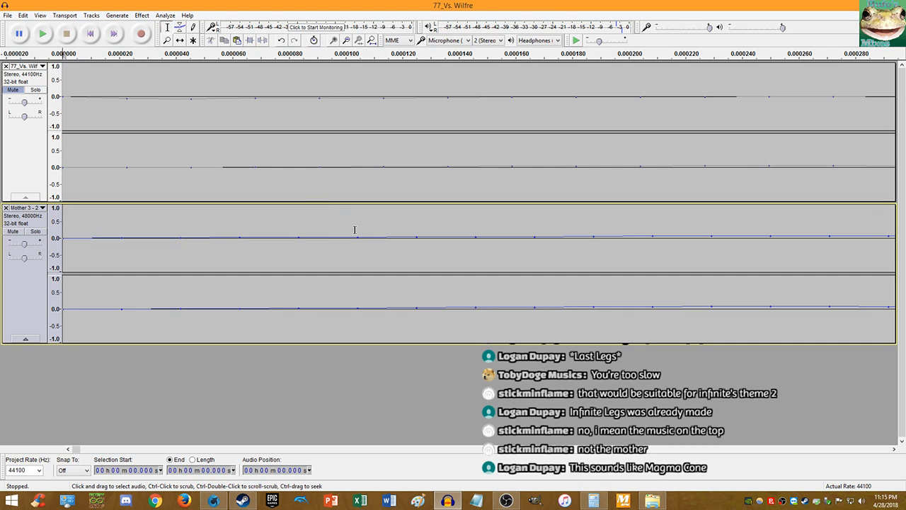
key("space")
scroll(357, 224, "down", 15)
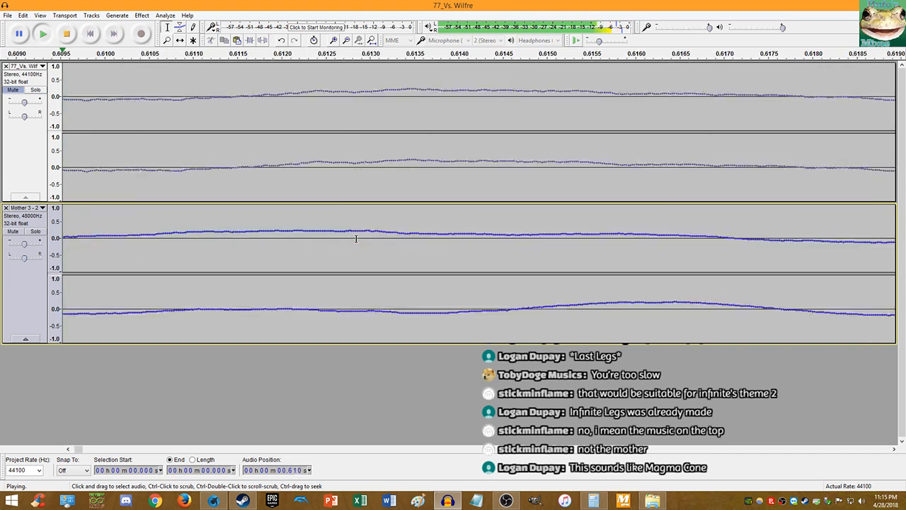
scroll(356, 240, "down", 2)
scroll(184, 205, "up", 3)
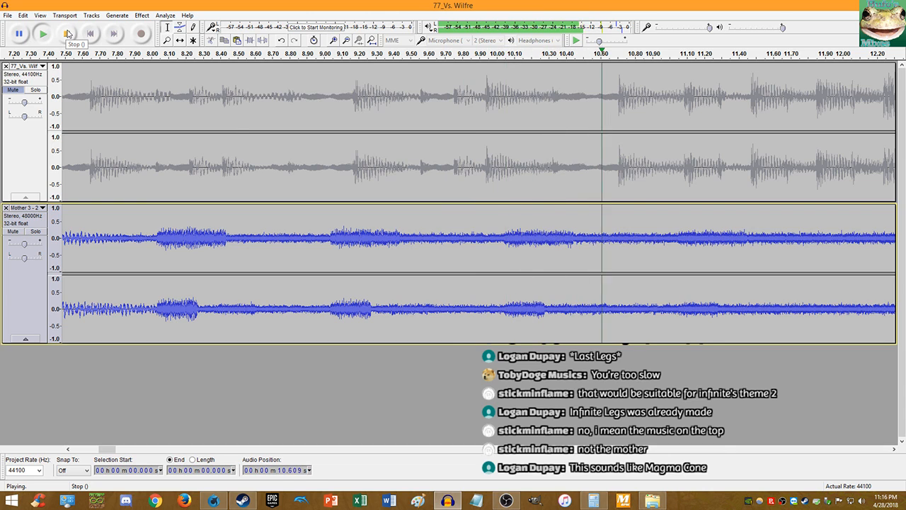
- Replay the trimmed track and mark its beat at 4.018 s
left_click(68, 34)
scroll(302, 179, "down", 4)
left_click(42, 34)
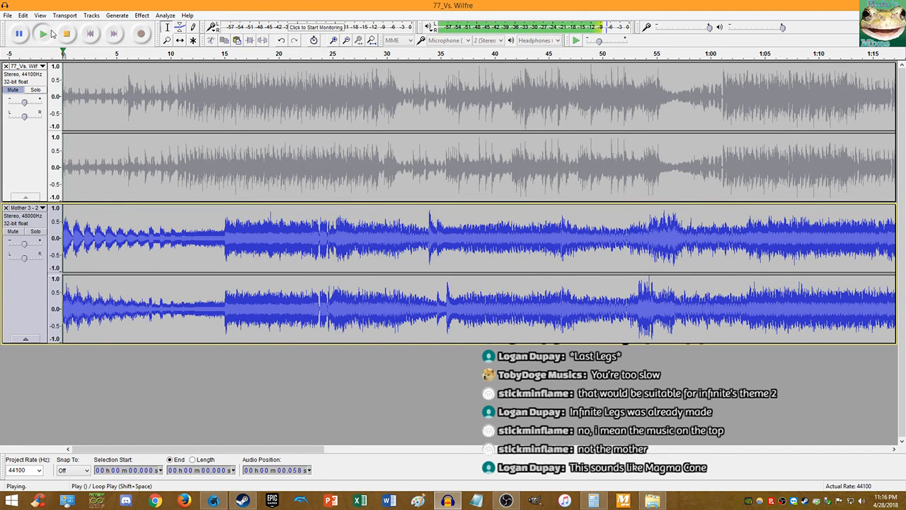
scroll(147, 139, "up", 2)
scroll(114, 92, "up", 2)
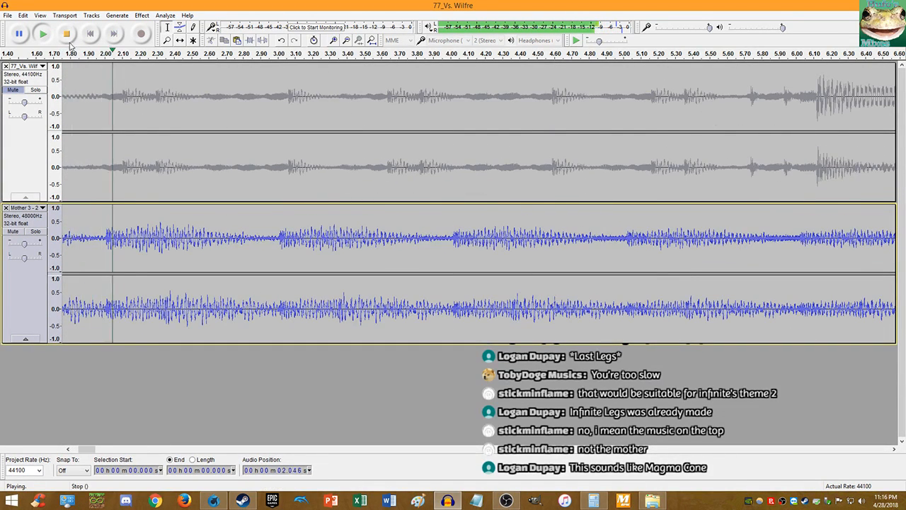
left_click(68, 36)
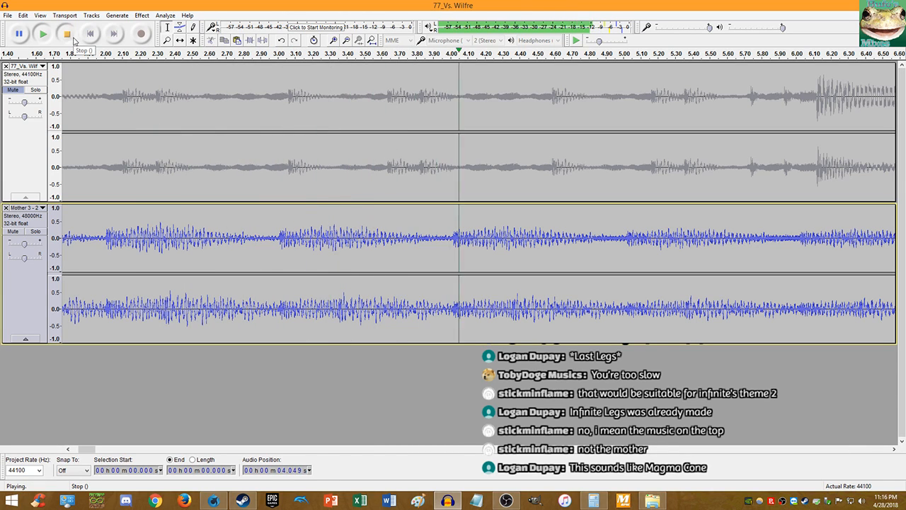
scroll(460, 257, "up", 3)
scroll(464, 256, "up", 2)
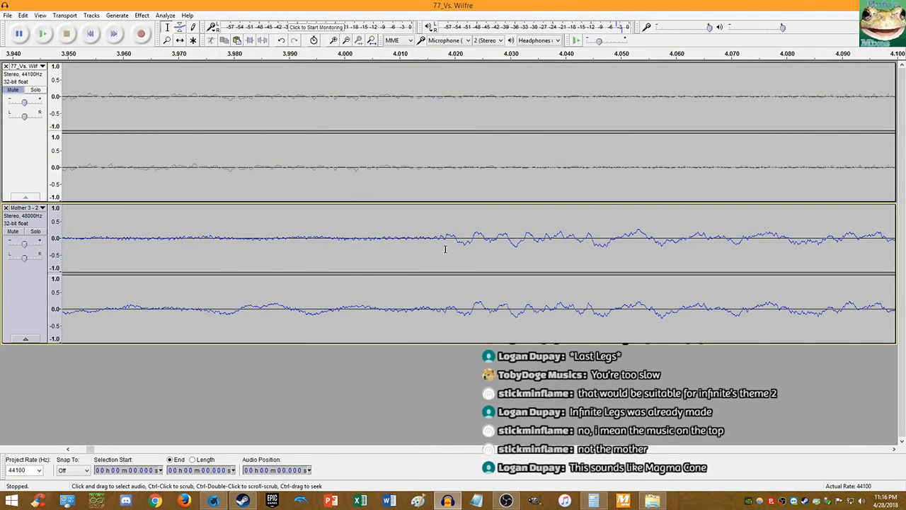
scroll(445, 249, "up", 9)
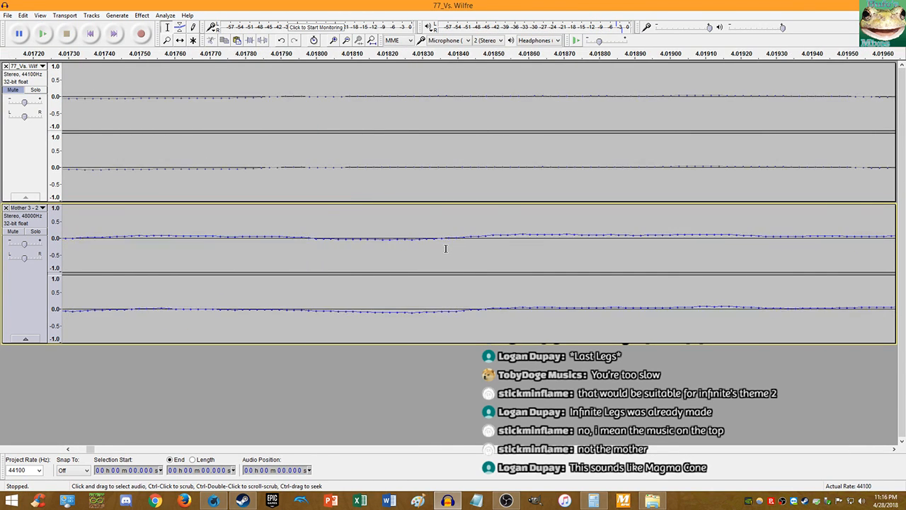
left_click(351, 239)
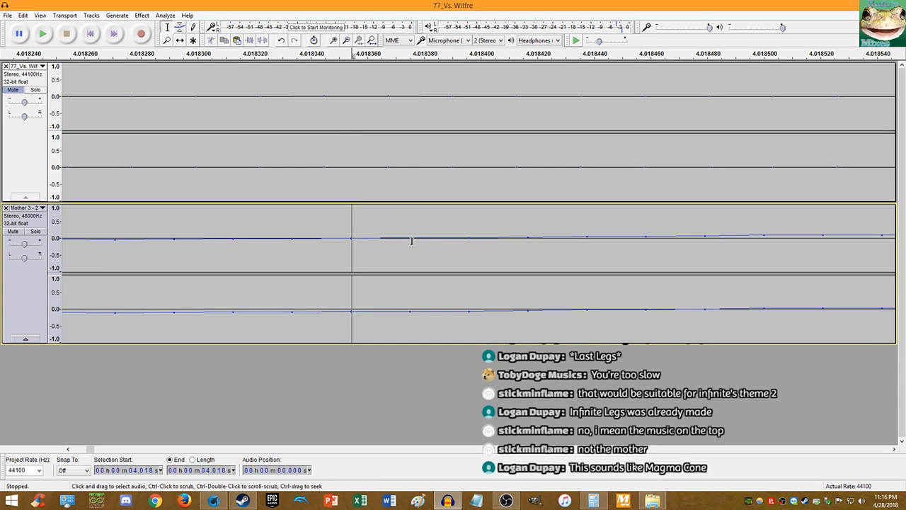
left_click(596, 501)
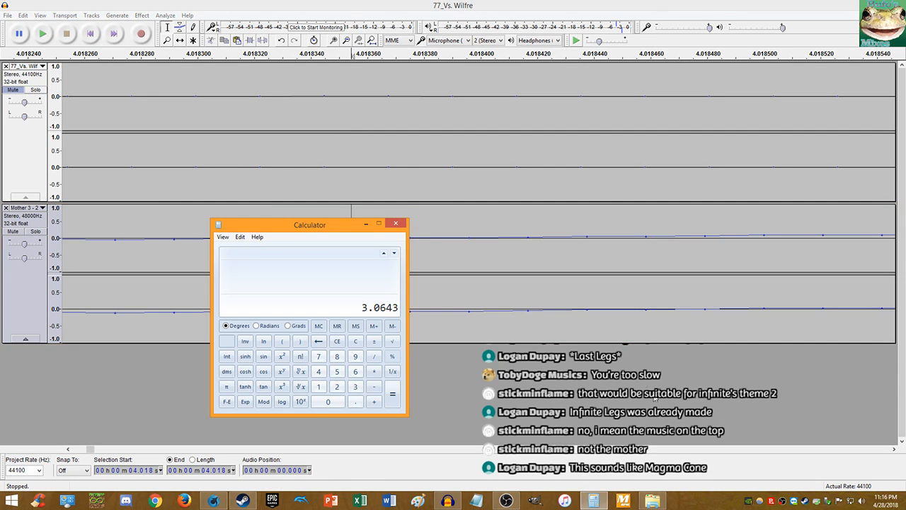
- Copy the 3.0643 offset, then compute 4.01832 / 3.0643 in Calculator
right_click(377, 309)
left_click(387, 316)
type("4")
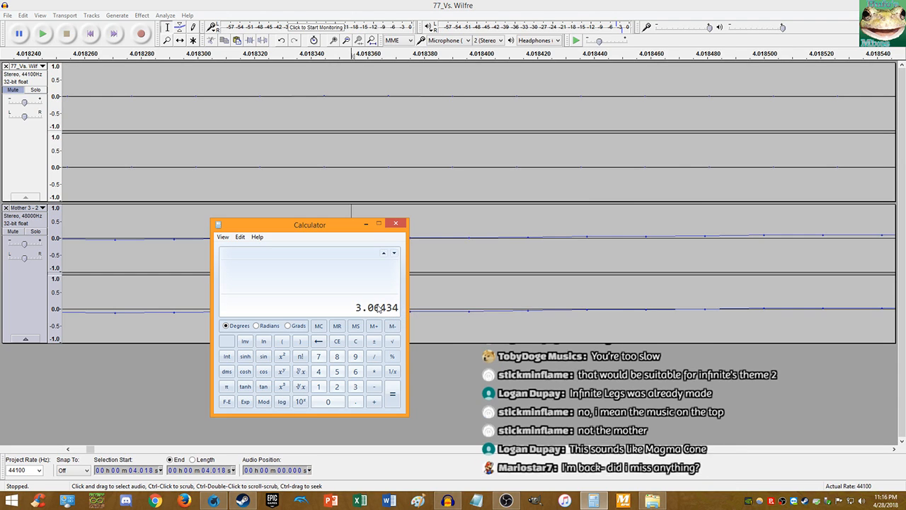
left_click(355, 341)
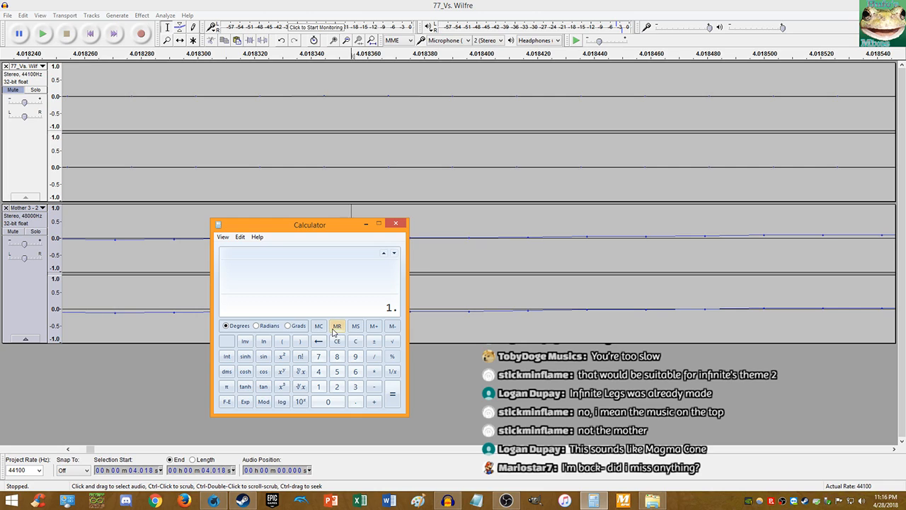
type("4")
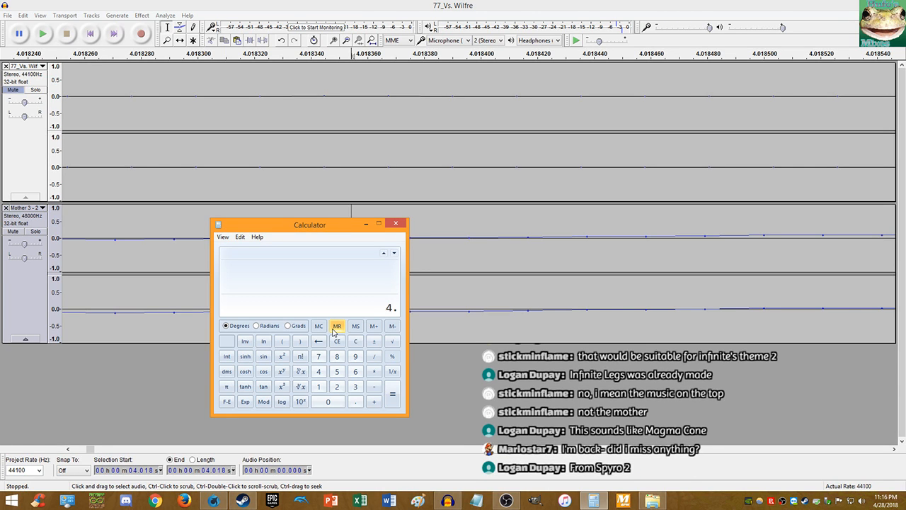
type(".0183")
type("2 / ")
type("3.0643")
key("Return")
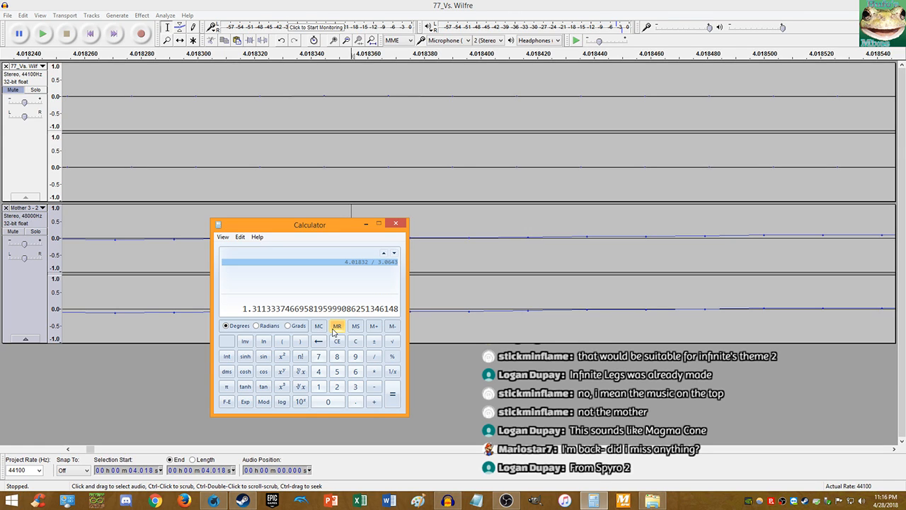
- Convert the ratio to a percentage, (ratio − 1) × 100 ≈ 31.13, and copy it
type("-1")
key("Return")
type("*100")
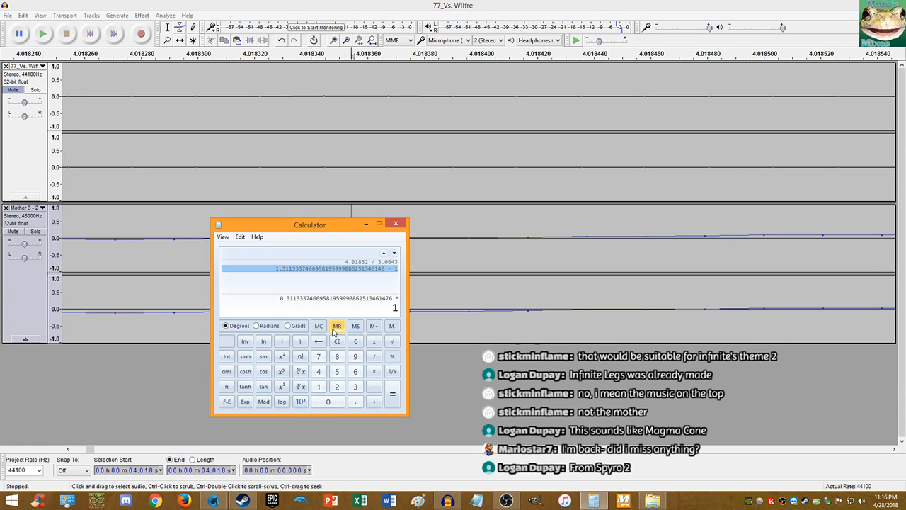
key("Return")
key("Return")
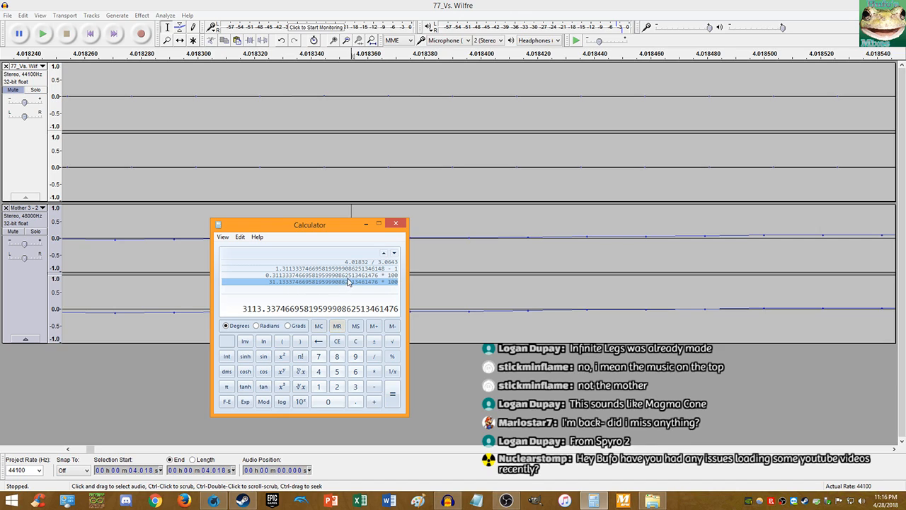
left_click(347, 277)
right_click(270, 309)
left_click(281, 315)
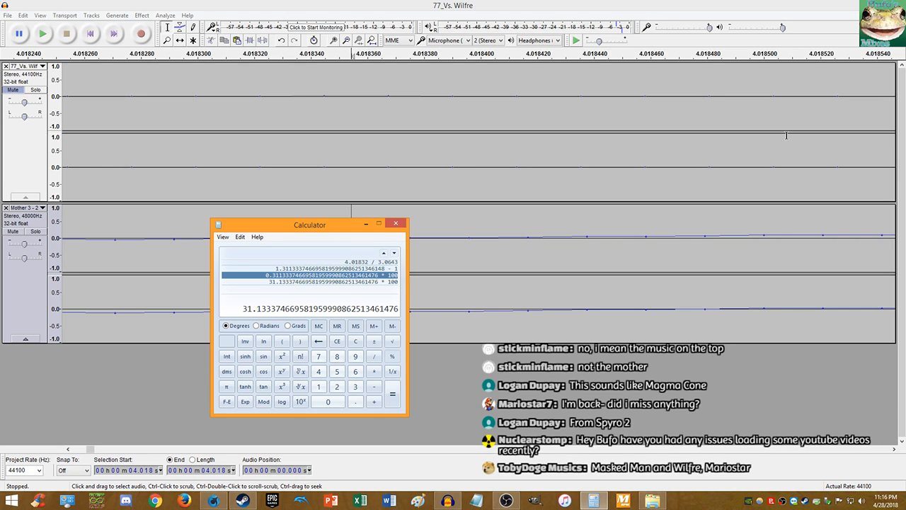
right_click(262, 312)
left_click(275, 317)
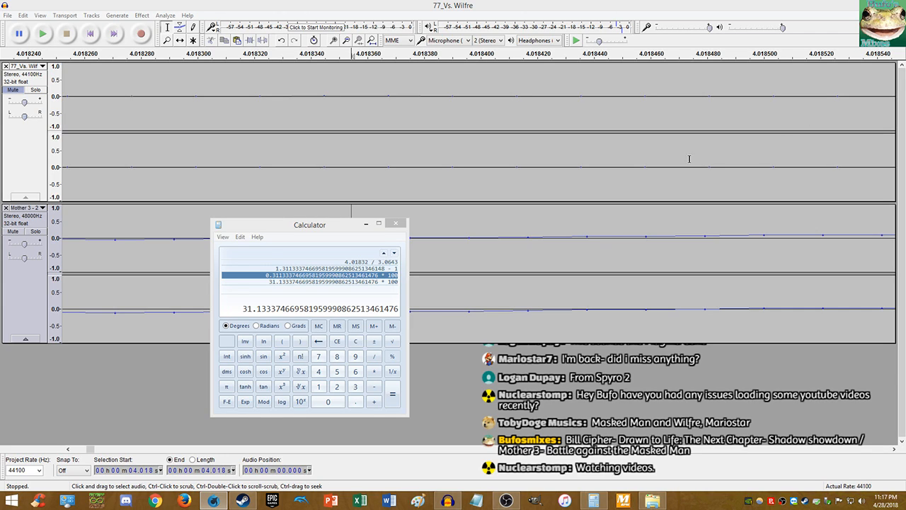
left_click(274, 231)
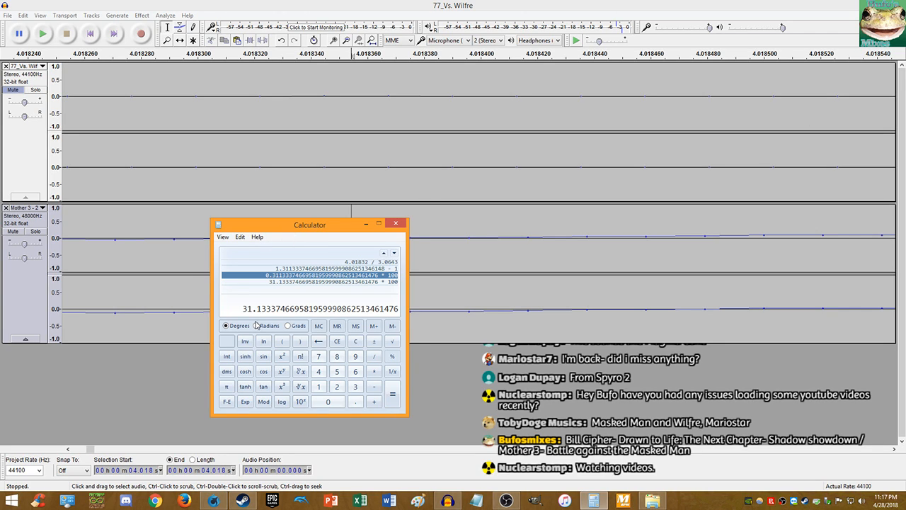
- Back in Audacity, select all of Mother 3 from its start to 3:51.021
left_click(286, 6)
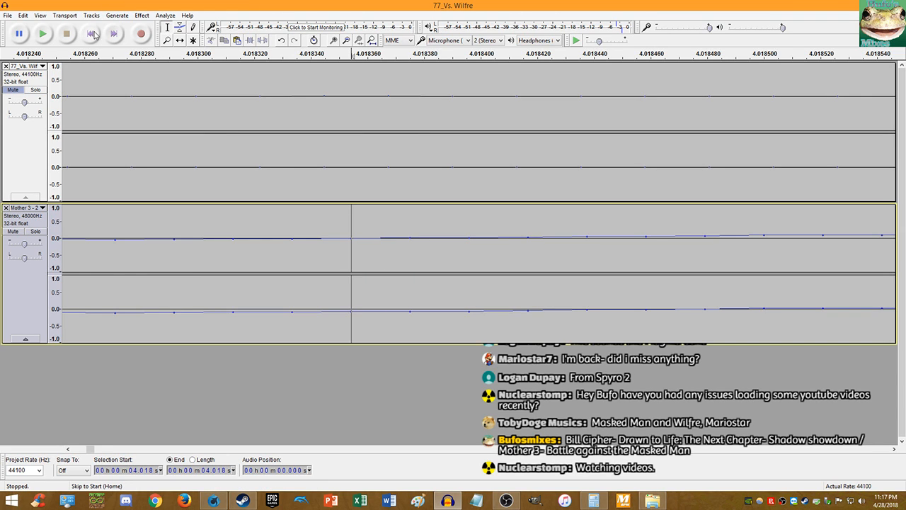
left_click(92, 34)
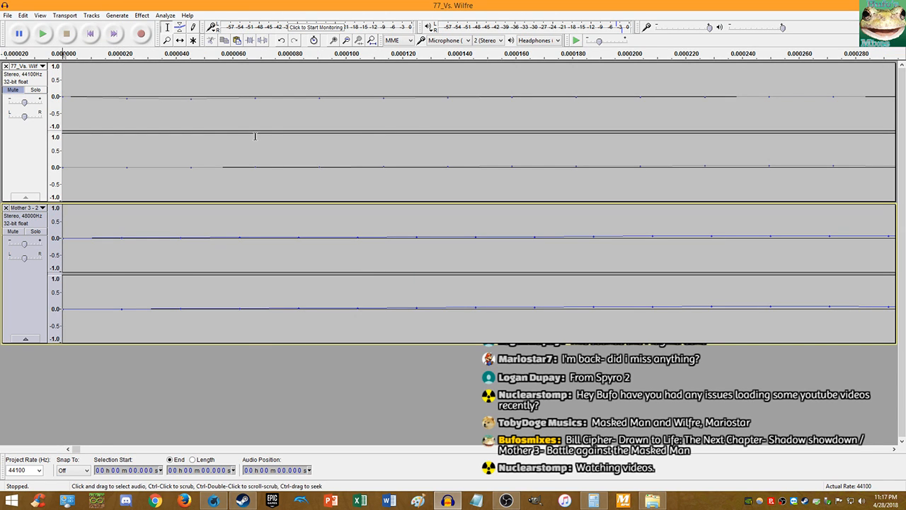
scroll(238, 134, "down", 4)
scroll(238, 134, "down", 7)
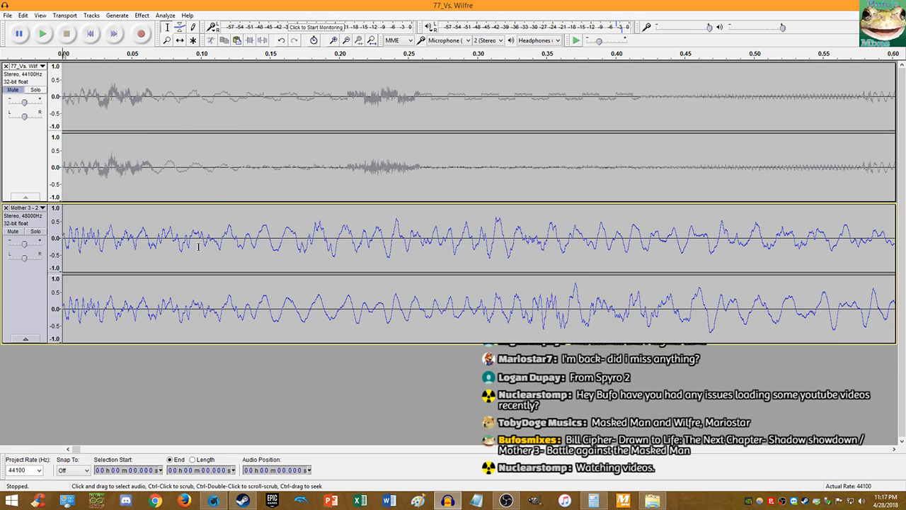
key("shift+End")
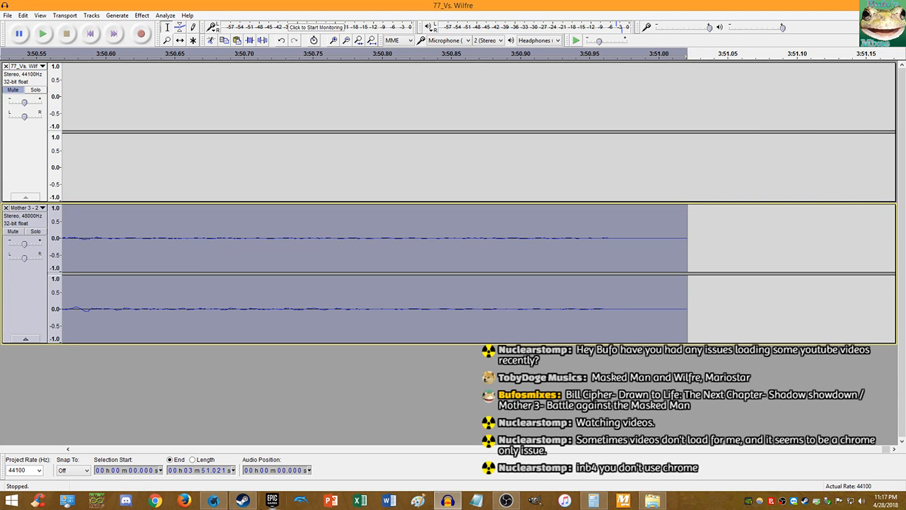
- Move the browser window aside and bring up Audacity's Effect menu
left_click(215, 502)
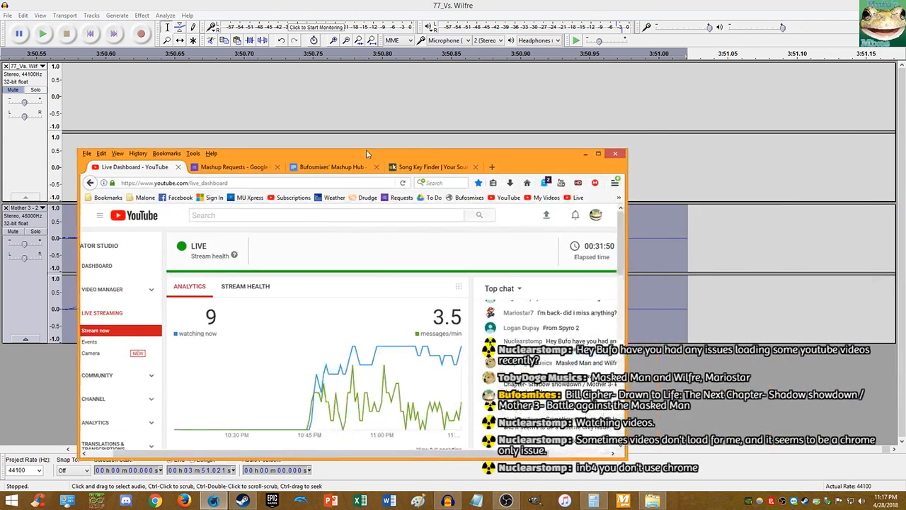
left_click_drag(388, 163, 905, 68)
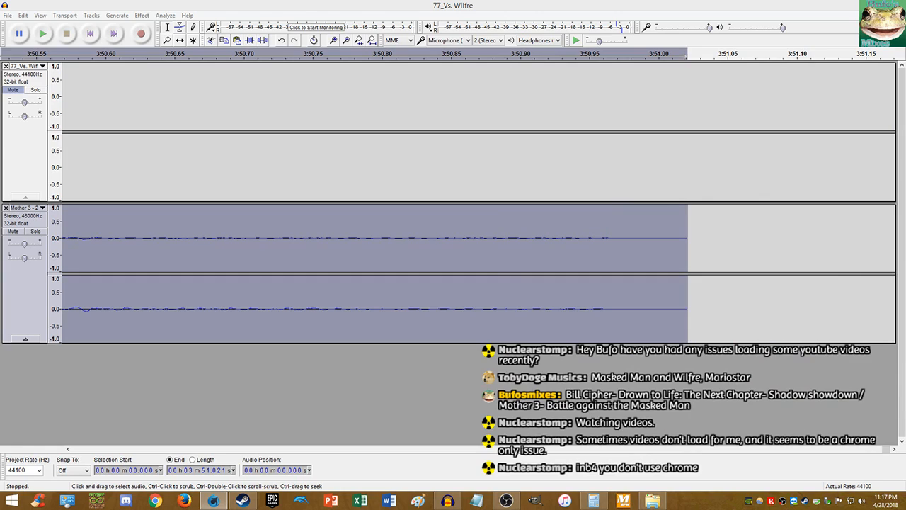
left_click(317, 3)
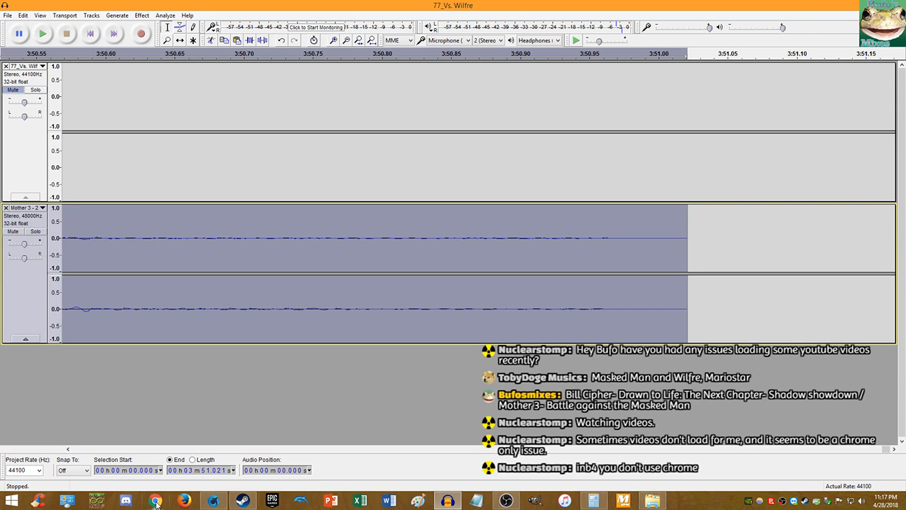
left_click(142, 15)
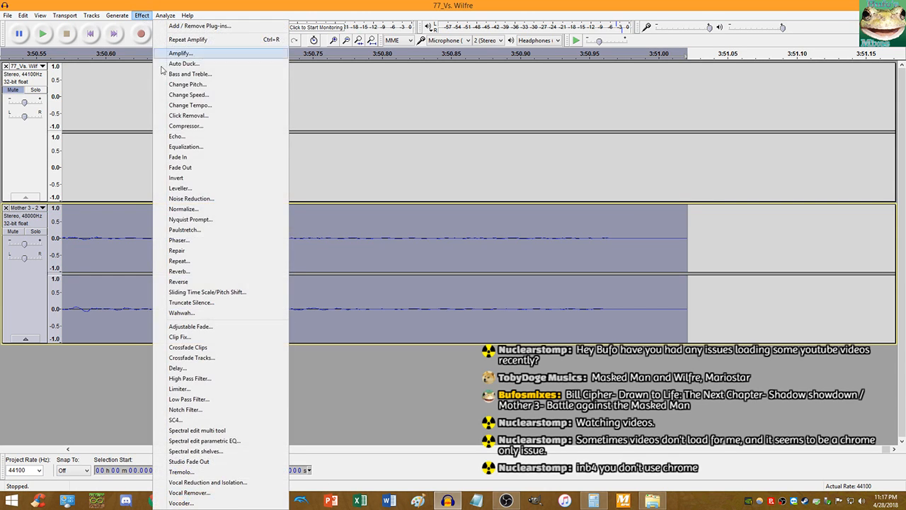
- Apply Change Tempo to Mother 3, unmute 77_Vs. Wilfre, and play both from the start
left_click(175, 107)
left_click(484, 288)
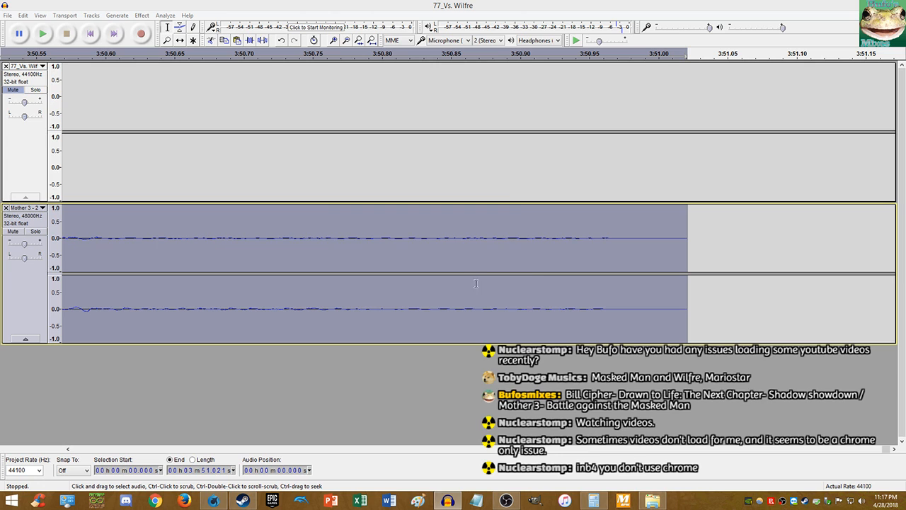
left_click(8, 91)
left_click(90, 34)
left_click(43, 34)
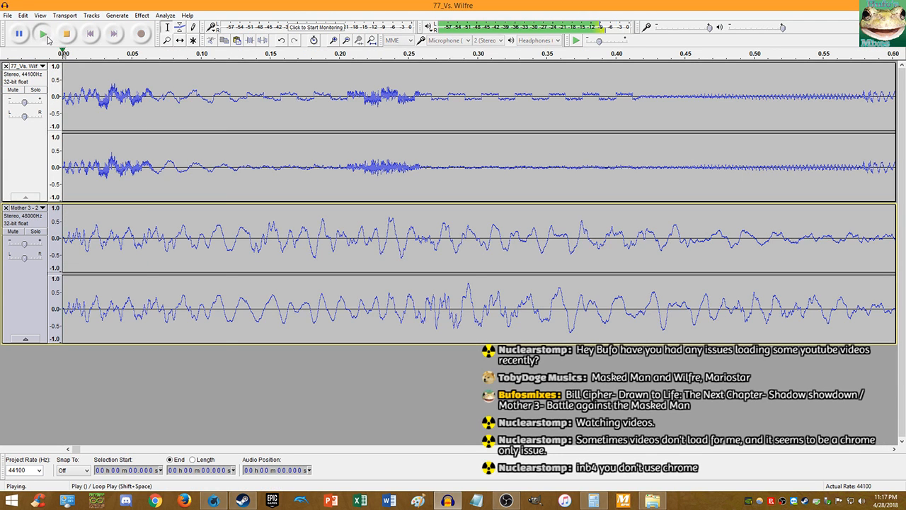
- Listen to both tracks together, zooming to compare the bursts near 11.5 s, then stop
scroll(205, 136, "down", 4)
scroll(223, 135, "up", 1)
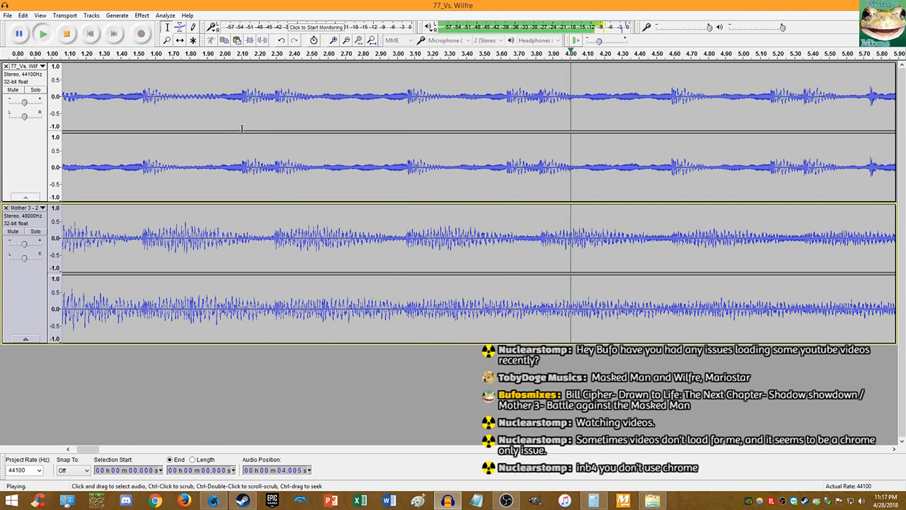
scroll(248, 132, "down", 1)
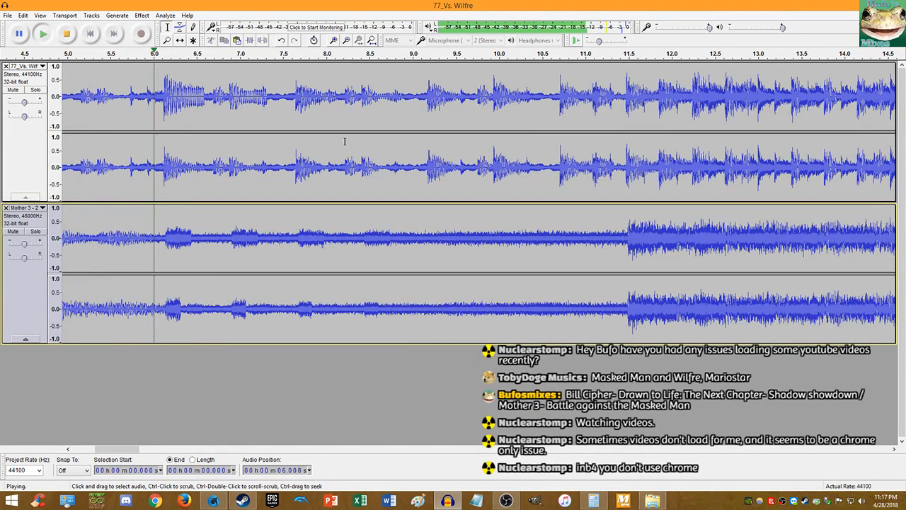
scroll(344, 141, "up", 1)
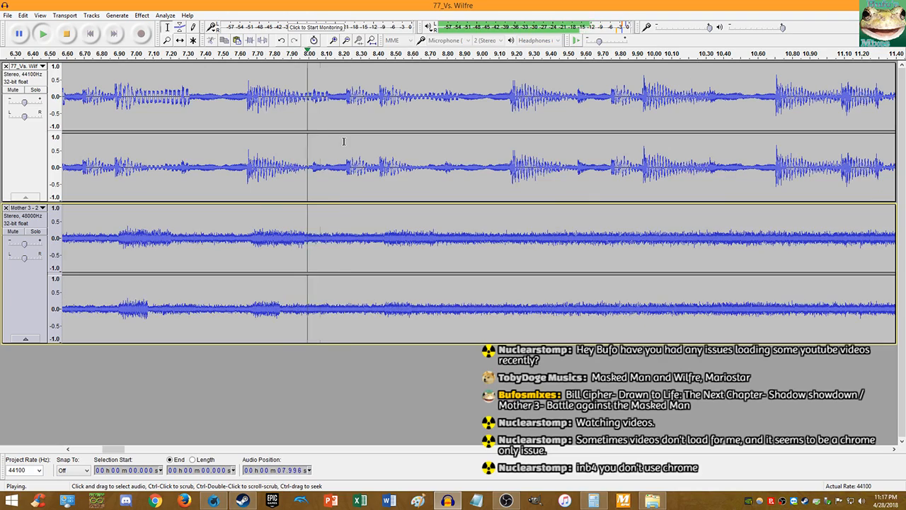
scroll(344, 141, "down", 3)
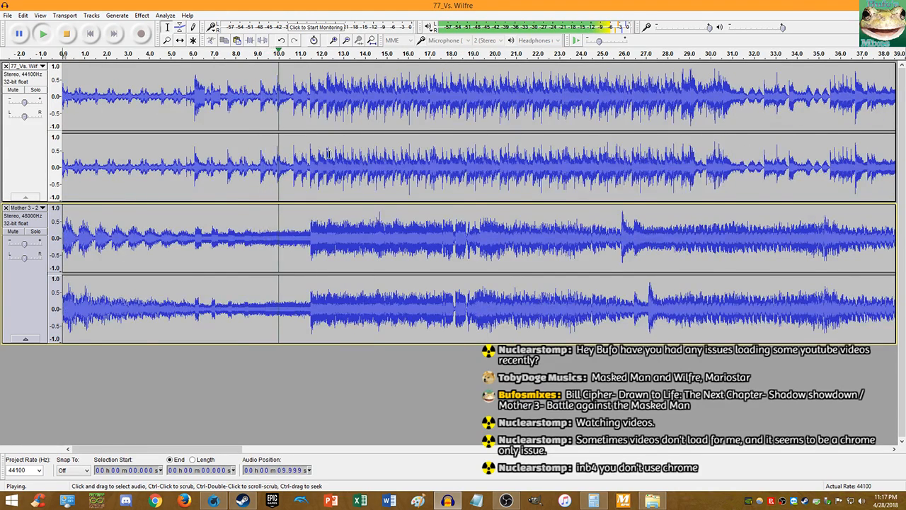
scroll(329, 153, "up", 3)
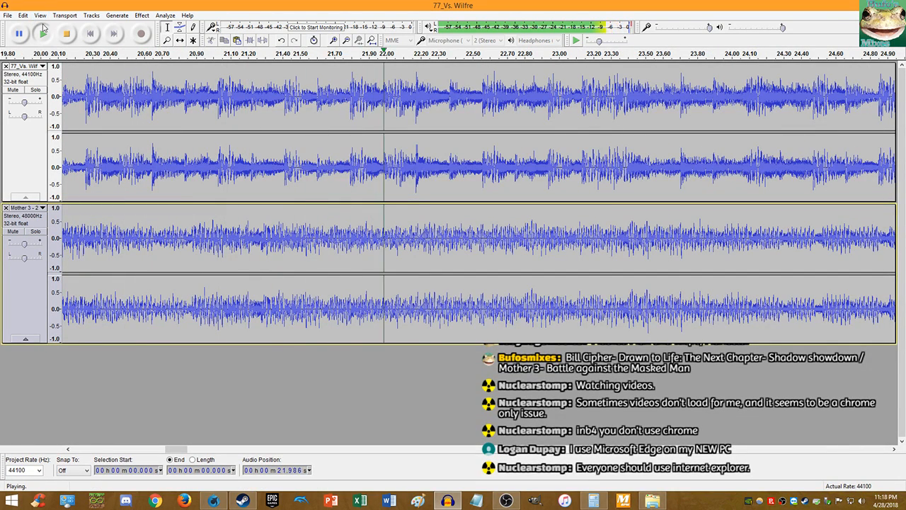
left_click(66, 35)
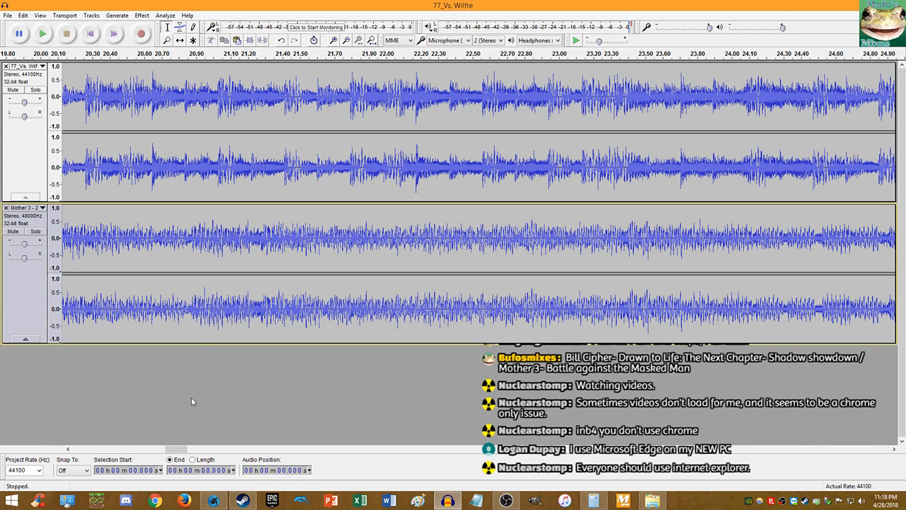
scroll(129, 161, "down", 4, "ctrl")
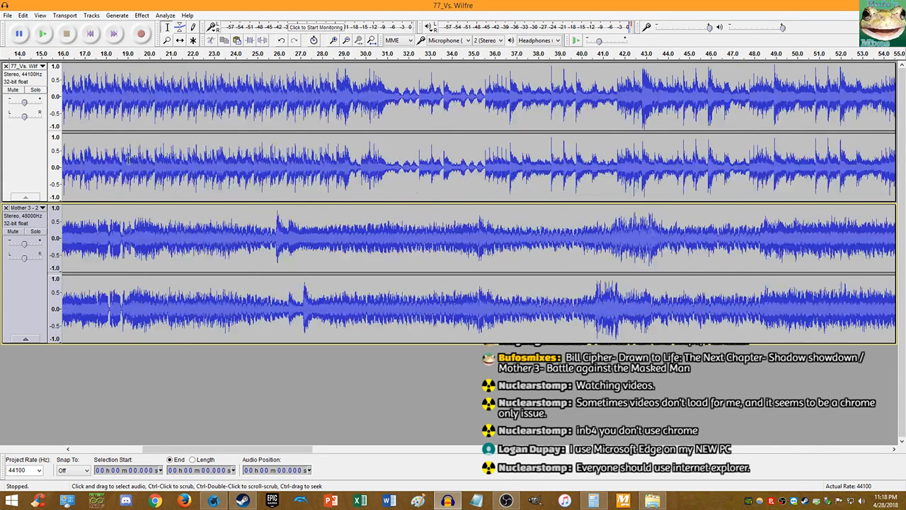
scroll(76, 164, "up", 5, "ctrl")
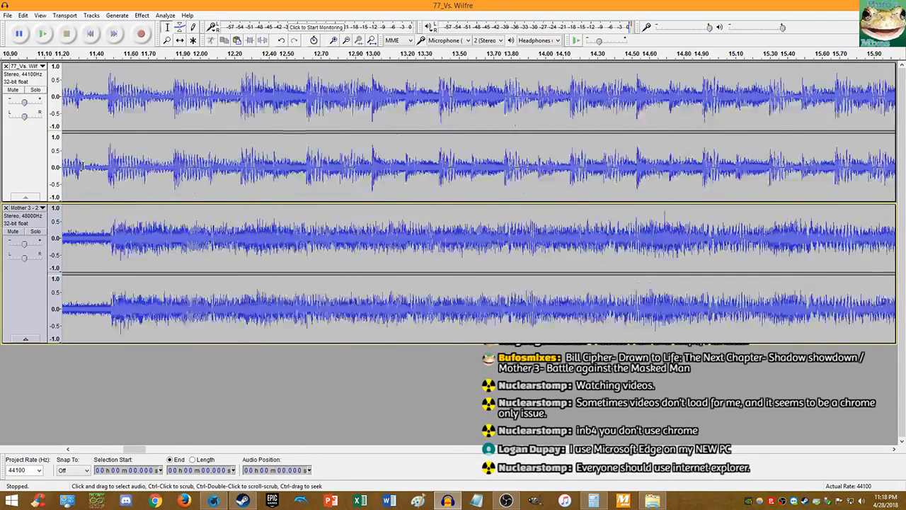
scroll(133, 165, "up", 2, "ctrl")
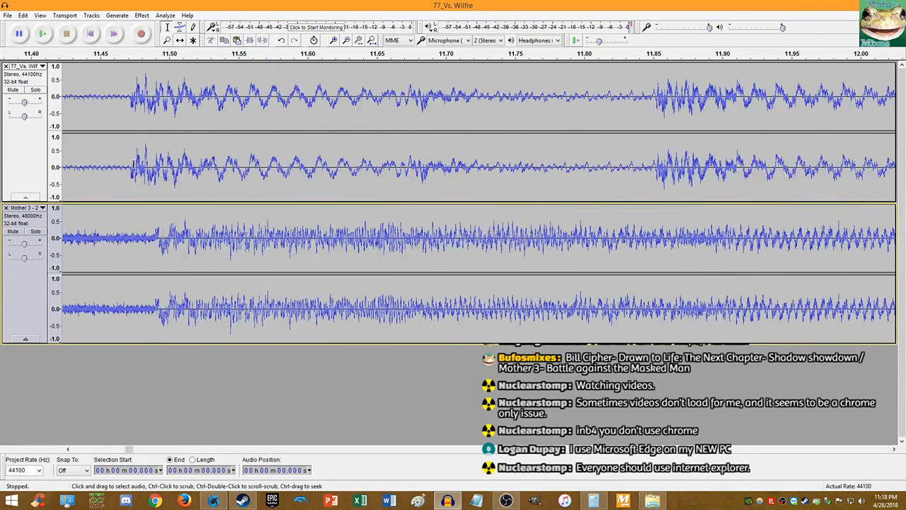
- Undo the tempo change, try Change Tempo at 31.25 percent, then undo it
key("ctrl+z")
left_click(141, 15)
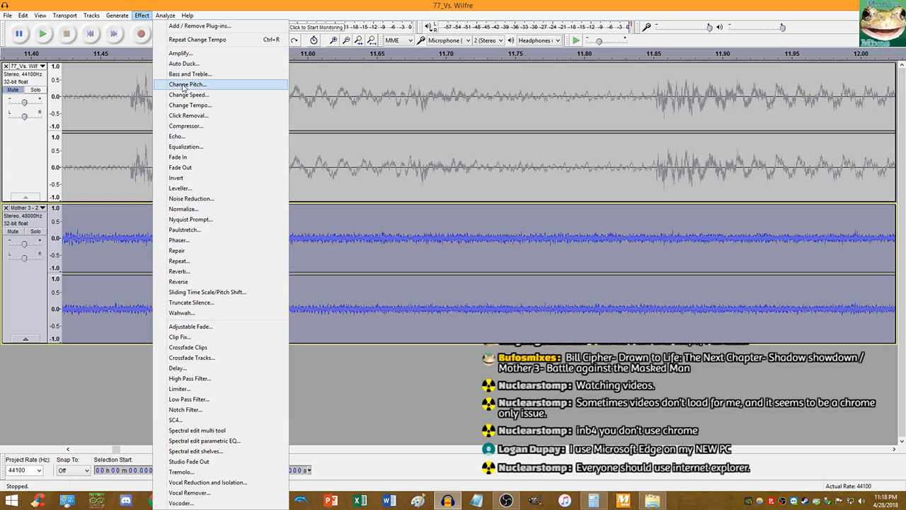
left_click(178, 108)
key("Right")
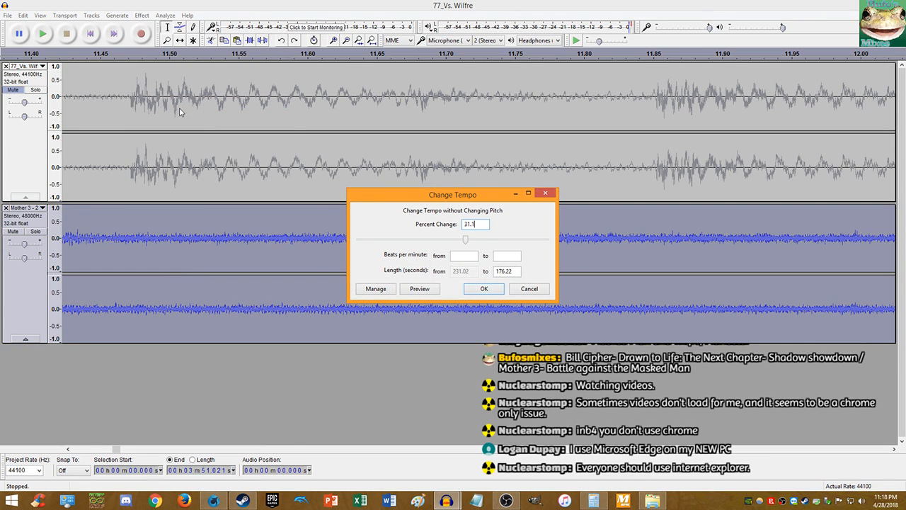
type("25")
key("Return")
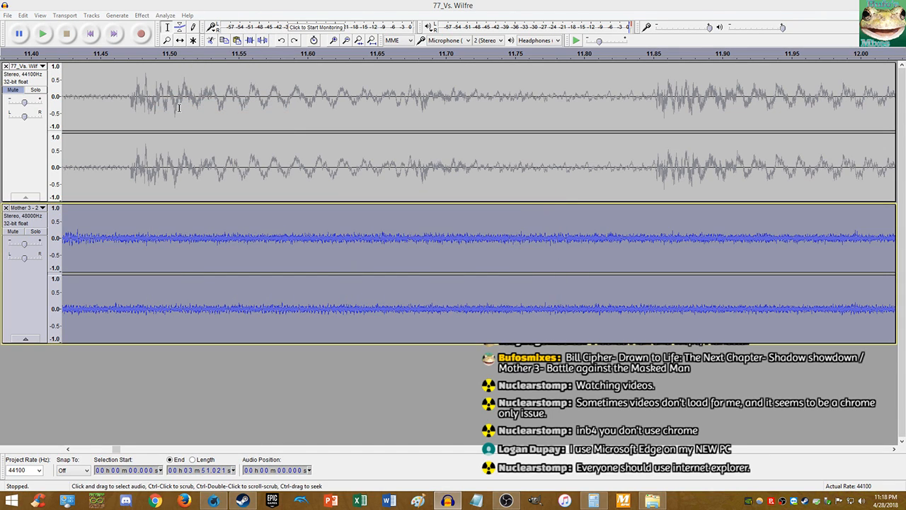
key("ctrl+z")
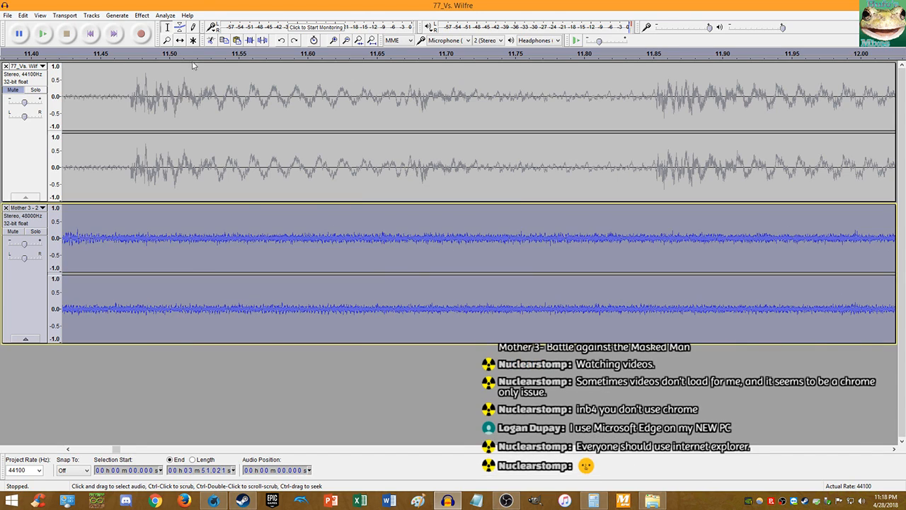
- Reapply Change Tempo at about 31% so Mother 3 ends at 2:55.815
left_click(142, 15)
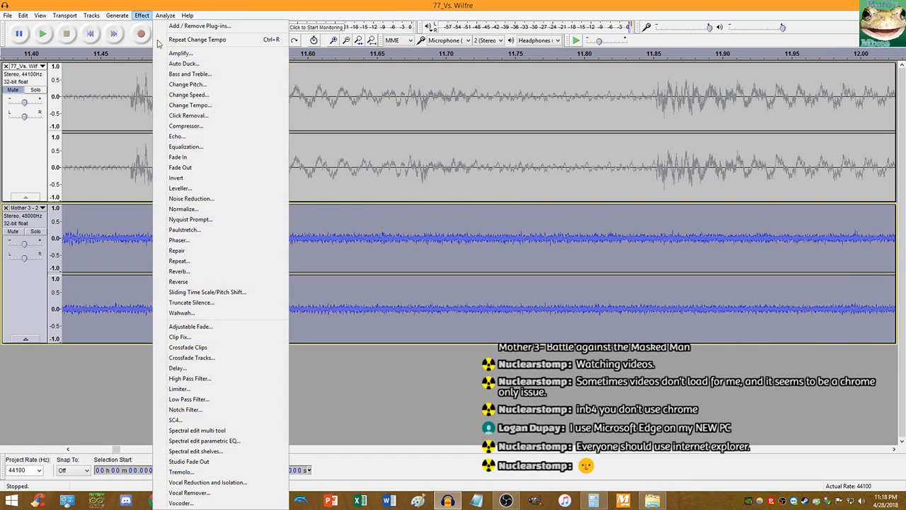
left_click(175, 104)
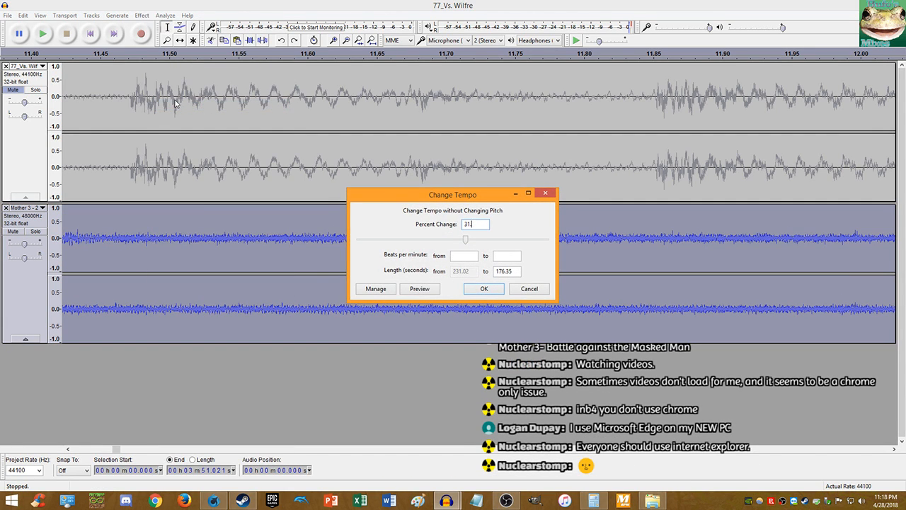
key("Return")
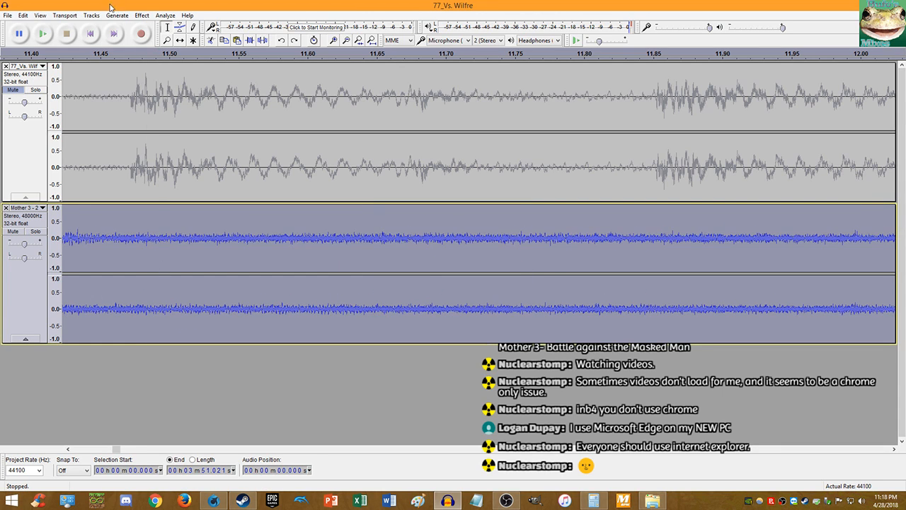
left_click(142, 15)
left_click(191, 94)
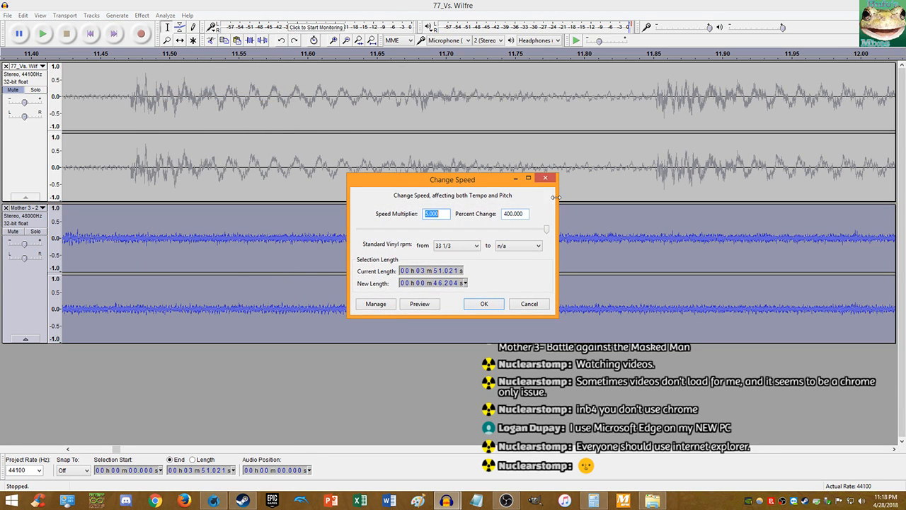
key("Escape")
left_click(140, 15)
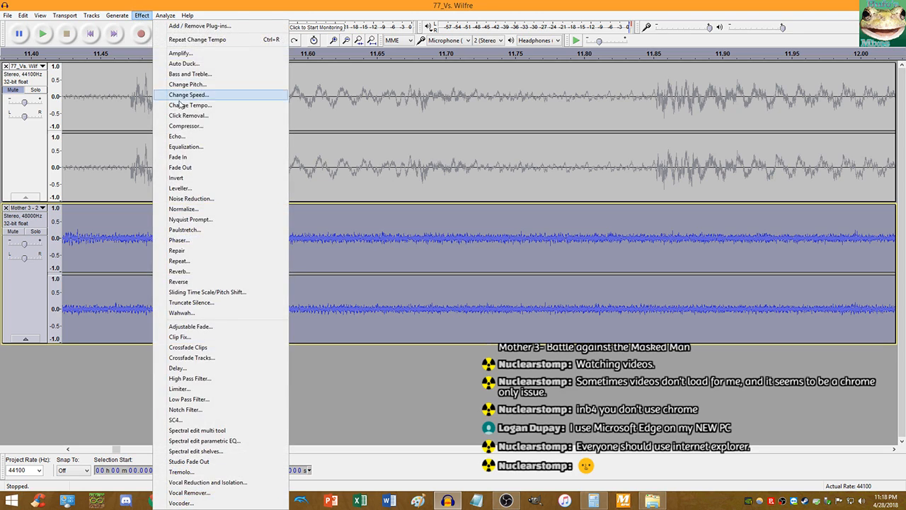
left_click(185, 105)
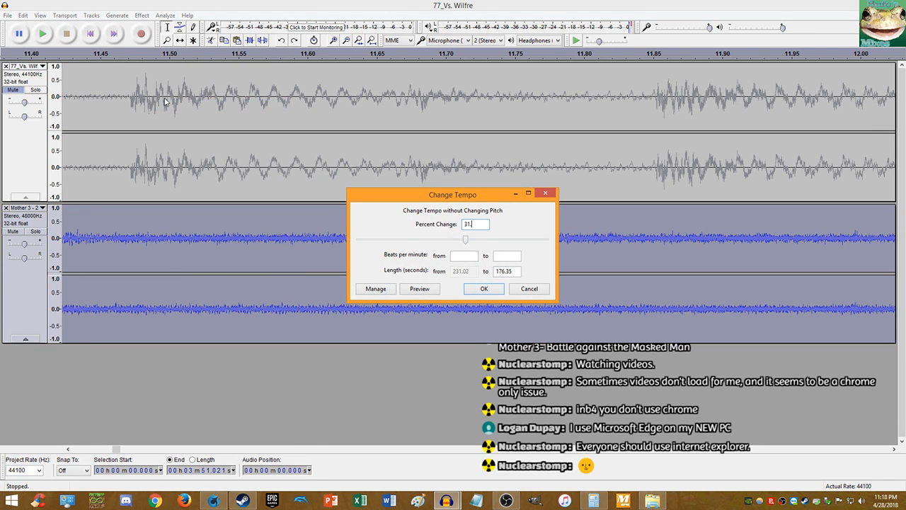
key("Return")
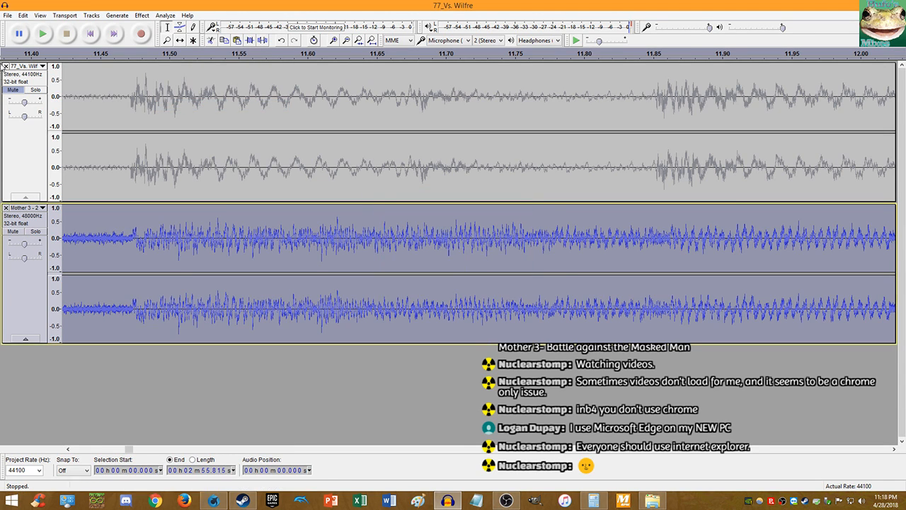
- Unmute 77_Vs. Wilfre and play both tracks from 11.472 s
left_click(13, 90)
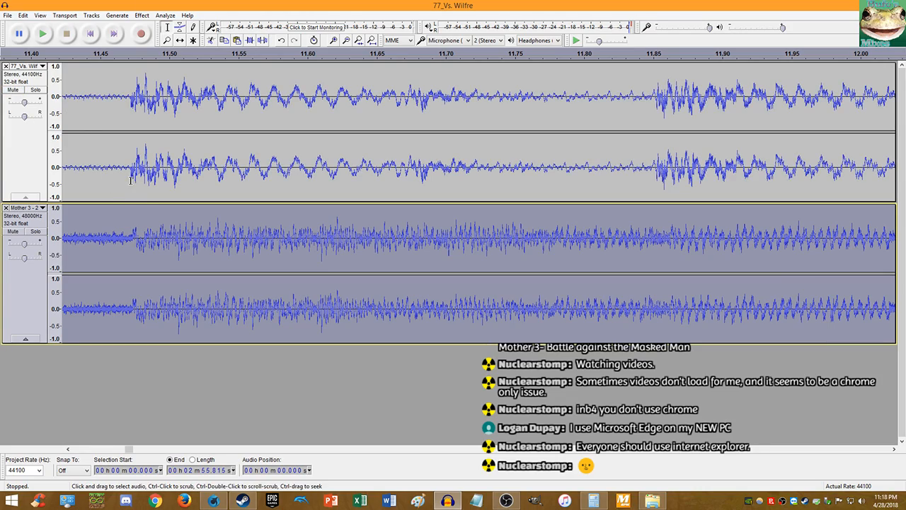
left_click(130, 180)
key("space")
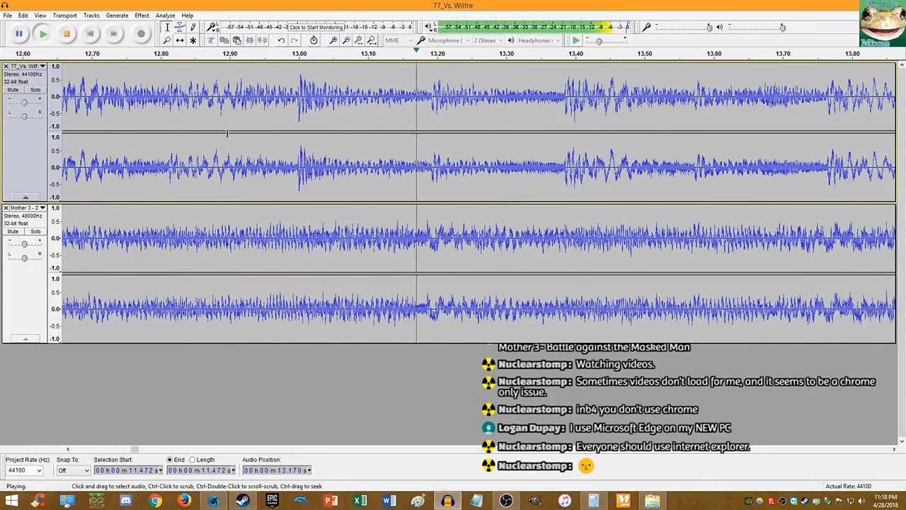
- Compare both tracks' beats while zooming, check 77_Vs. Wilfre's gain, and stop near 55 s
scroll(304, 132, "down", 2)
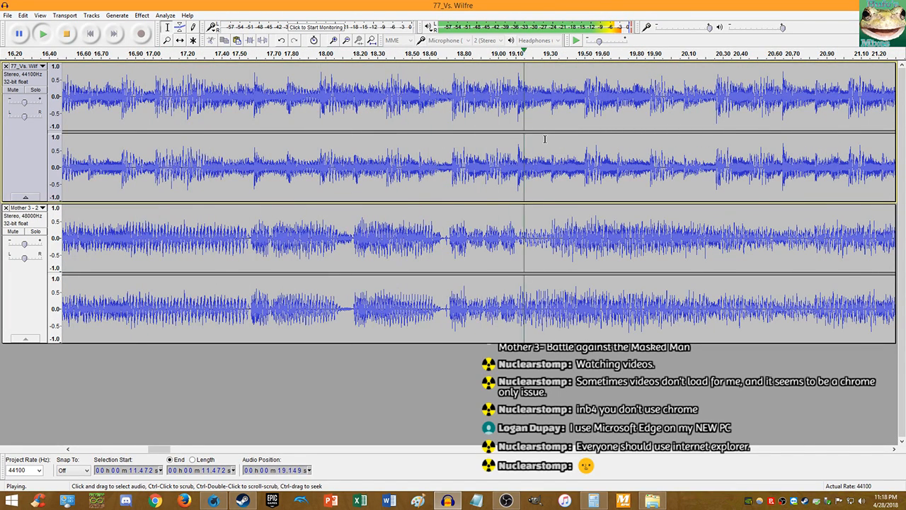
scroll(545, 139, "down", 2)
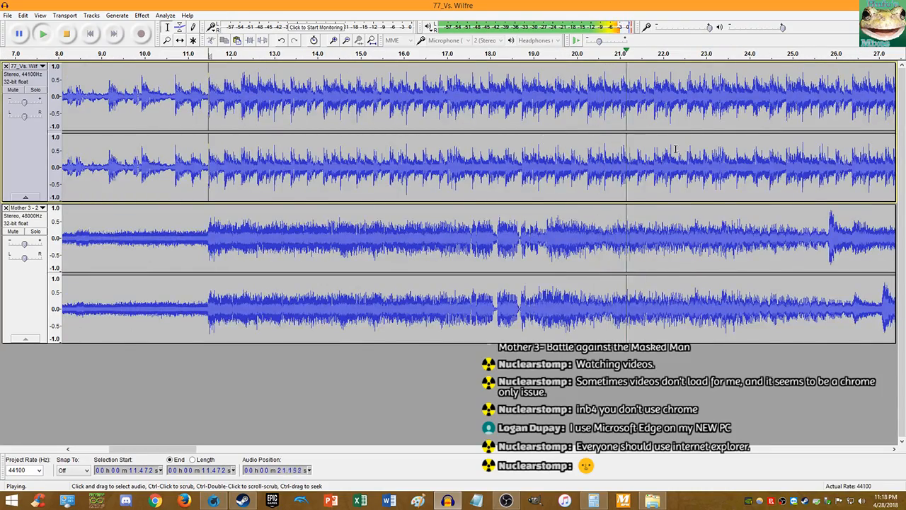
scroll(675, 149, "down", 1)
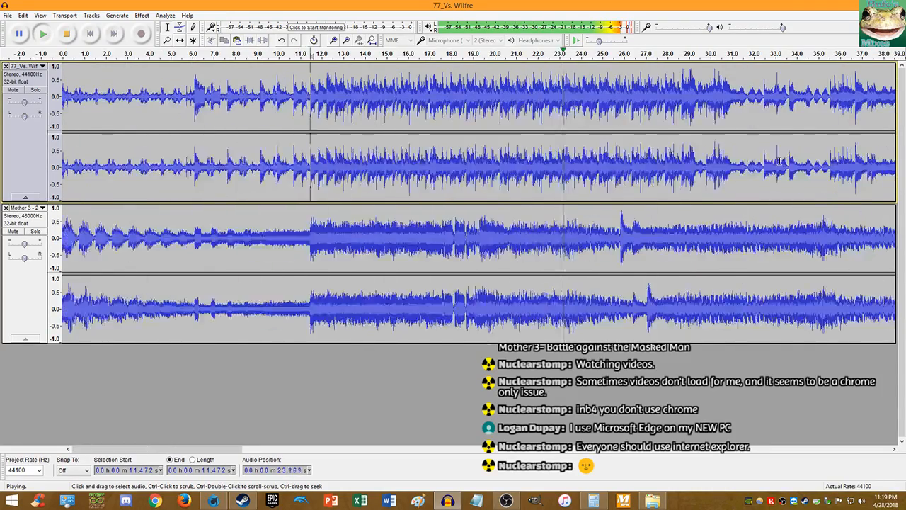
scroll(779, 162, "up", 4)
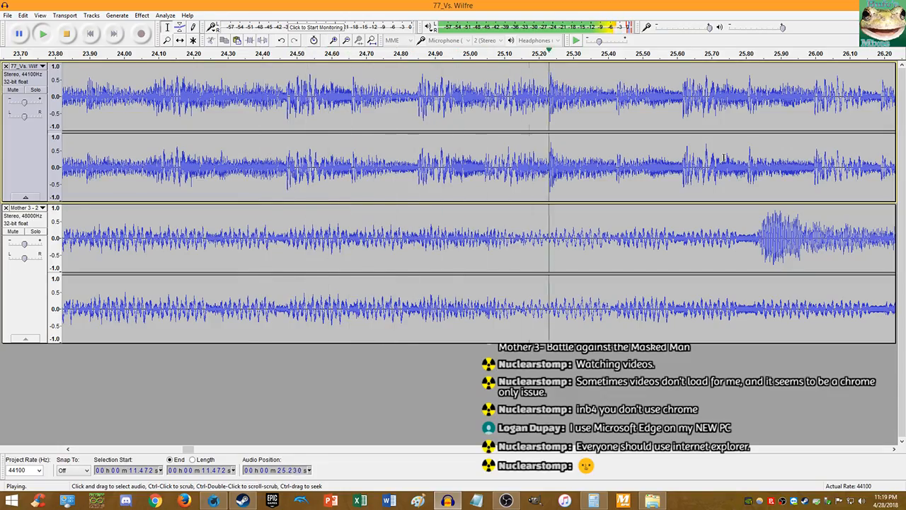
scroll(724, 158, "down", 3)
scroll(719, 158, "down", 3)
scroll(617, 158, "up", 4)
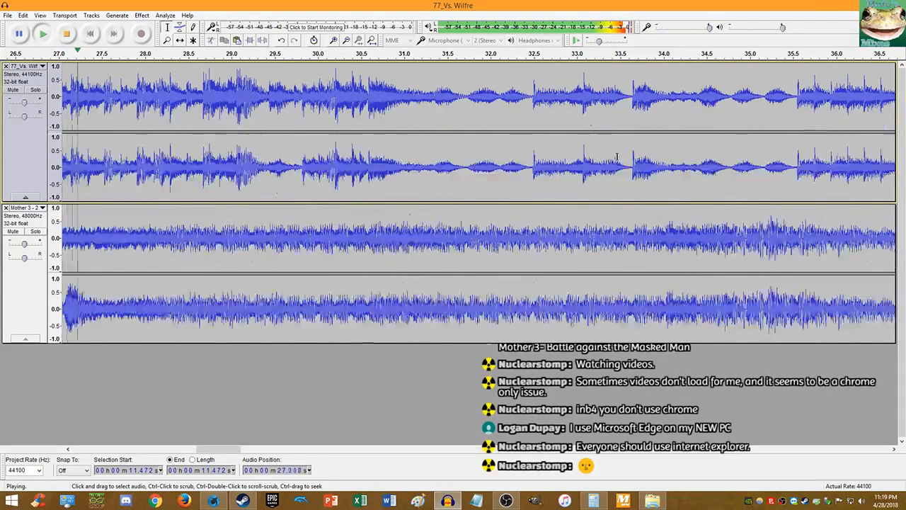
scroll(617, 157, "up", 3)
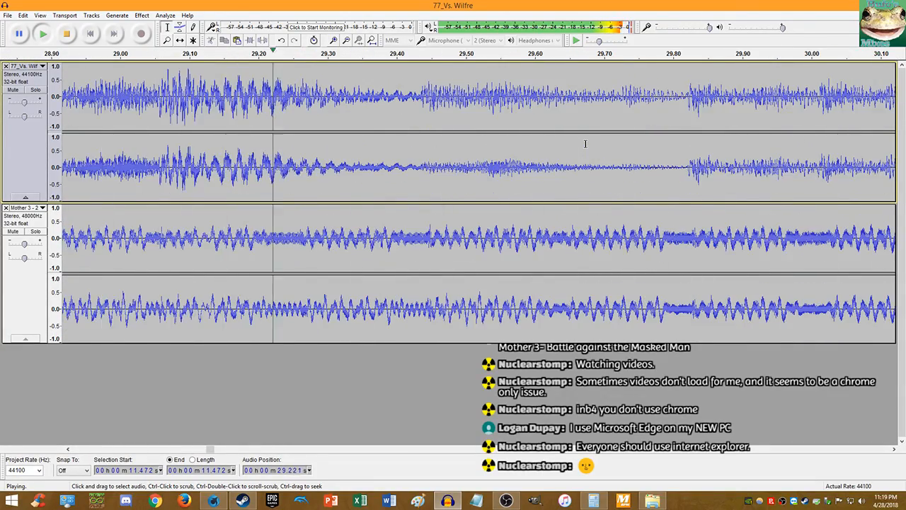
scroll(584, 144, "down", 2)
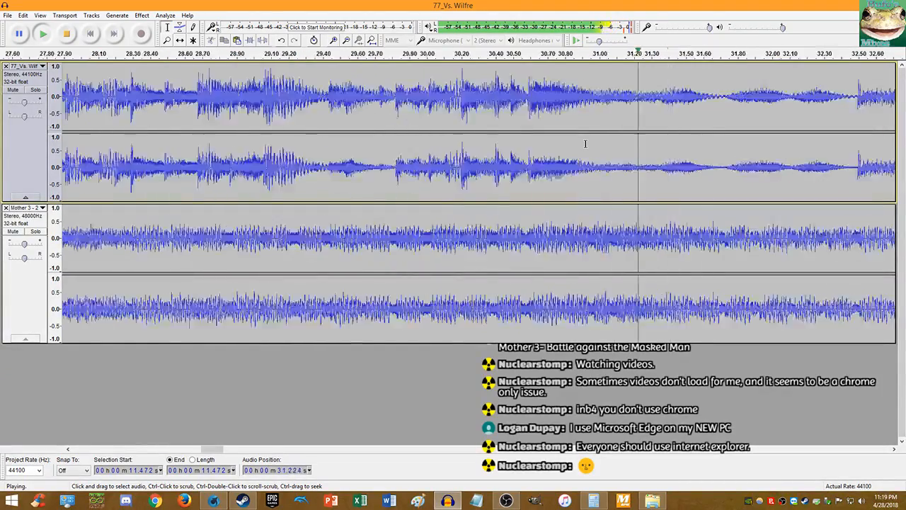
scroll(585, 144, "down", 5)
scroll(516, 148, "up", 5)
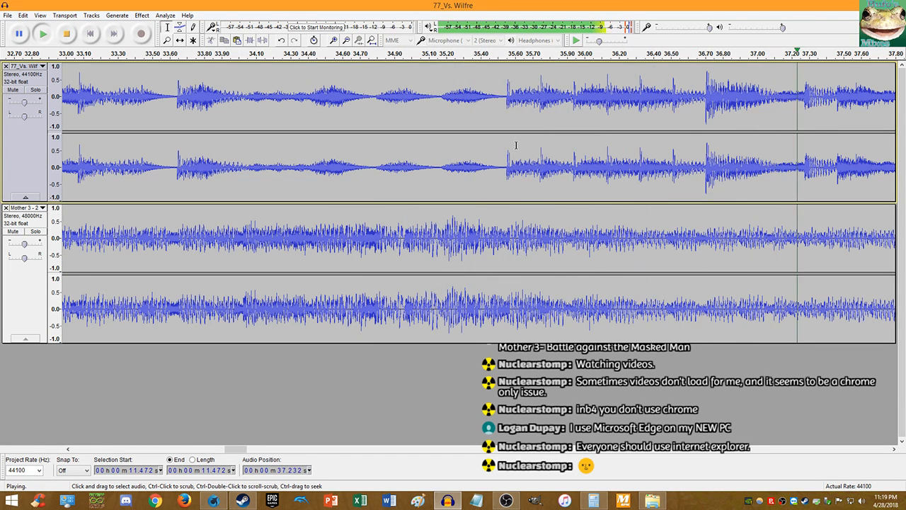
scroll(516, 145, "down", 4)
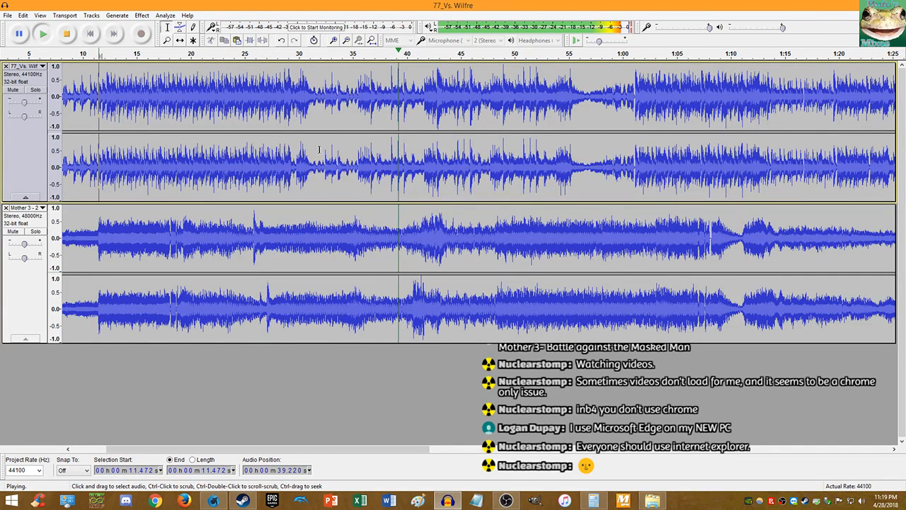
left_click_drag(26, 104, 24, 105)
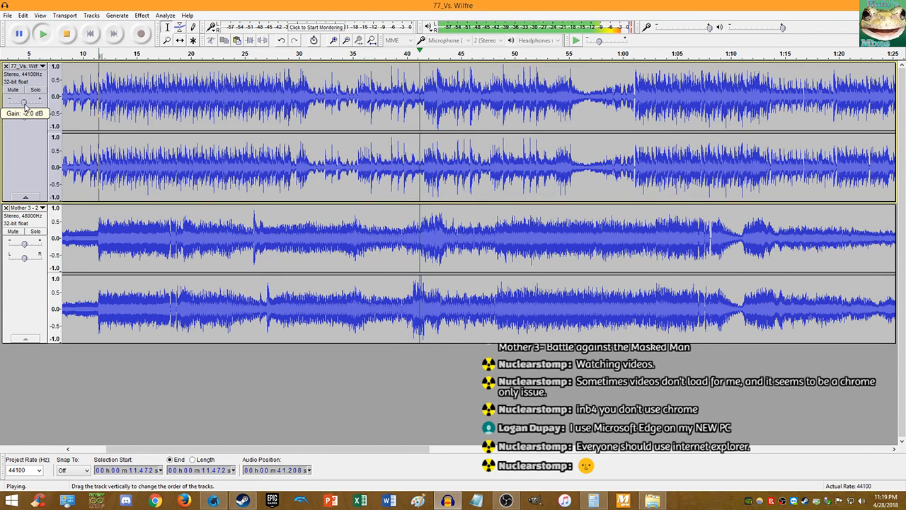
scroll(467, 170, "up", 3)
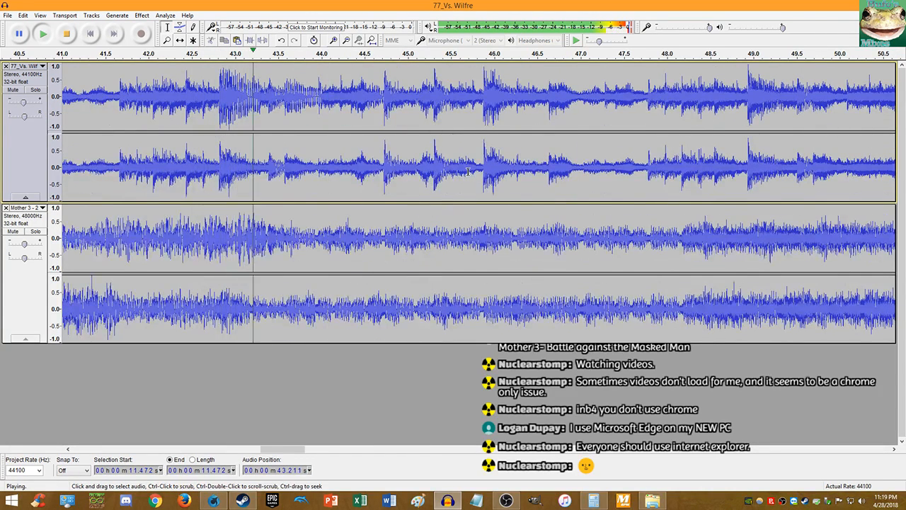
scroll(467, 170, "up", 1)
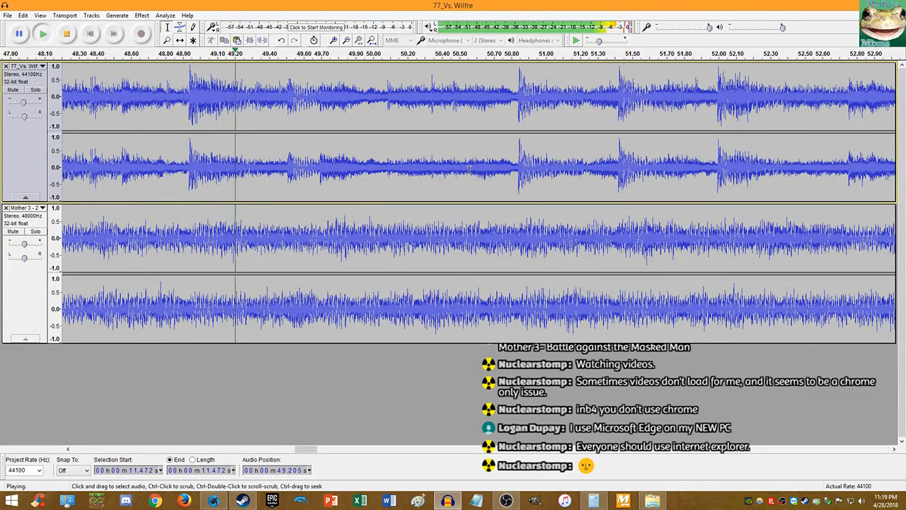
scroll(439, 169, "down", 5)
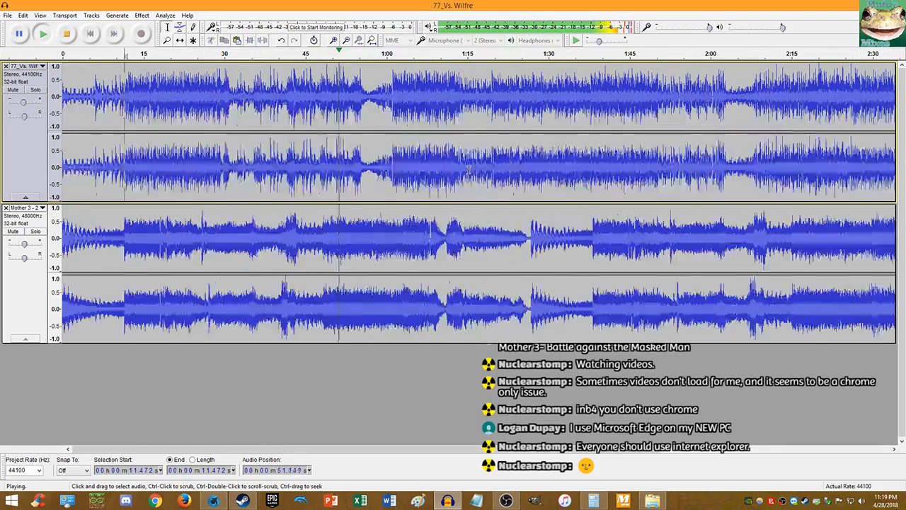
scroll(405, 169, "up", 6)
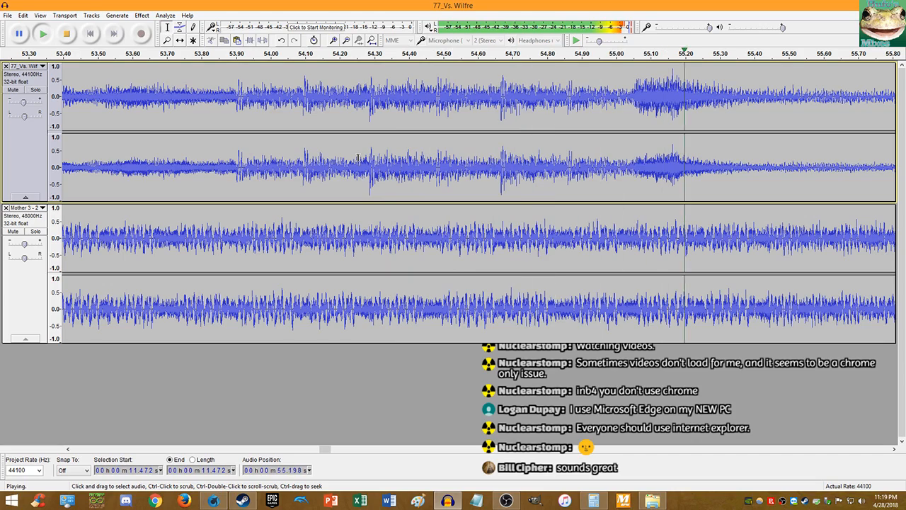
key("space")
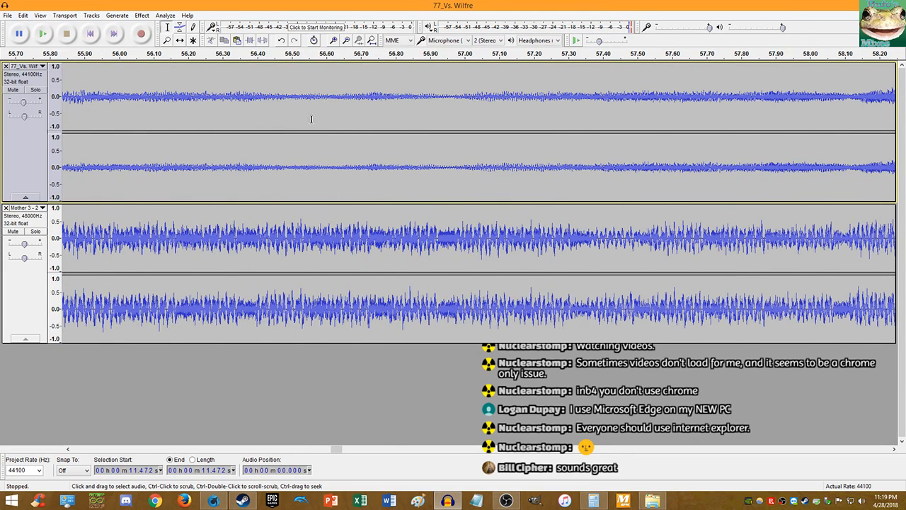
scroll(311, 119, "down", 3)
- Start joint playback of both tracks from 58.166 s
left_click(393, 186)
key("space")
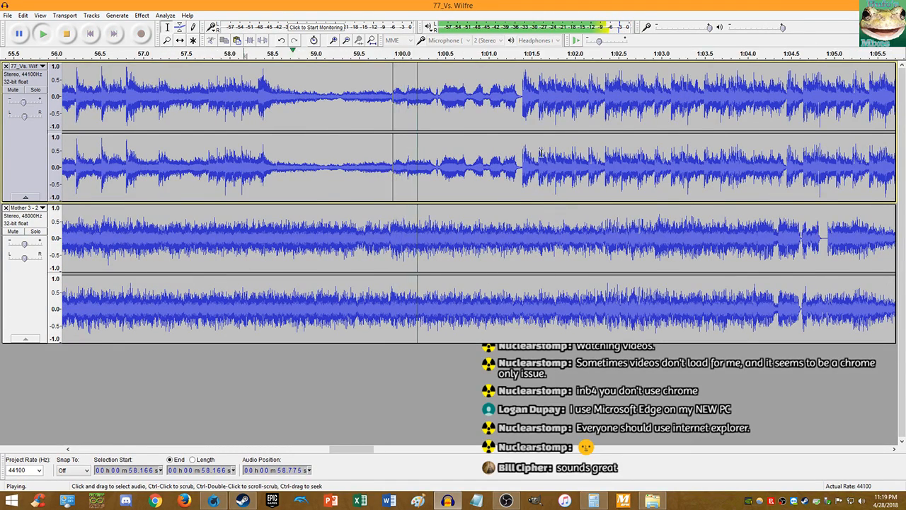
scroll(509, 156, "up", 3)
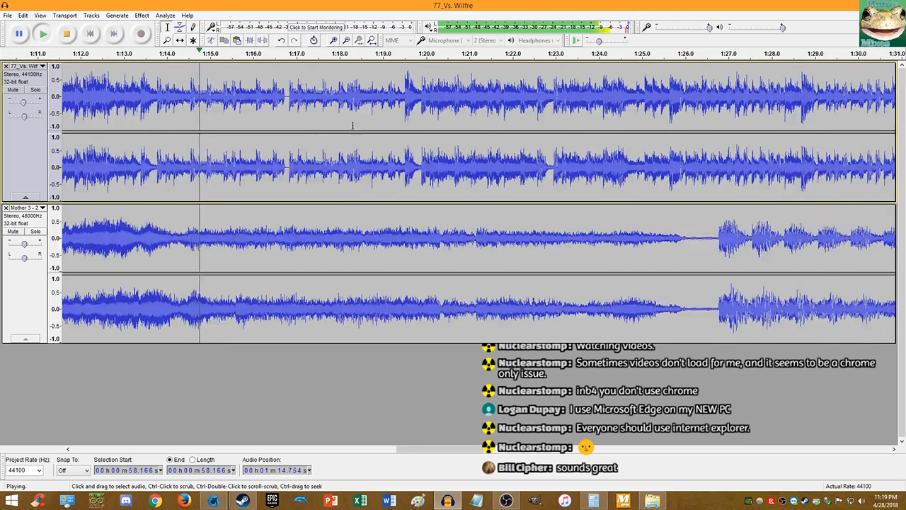
- Zoom in and out while listening to confirm the beats stay aligned past 2:00
key("ctrl+1")
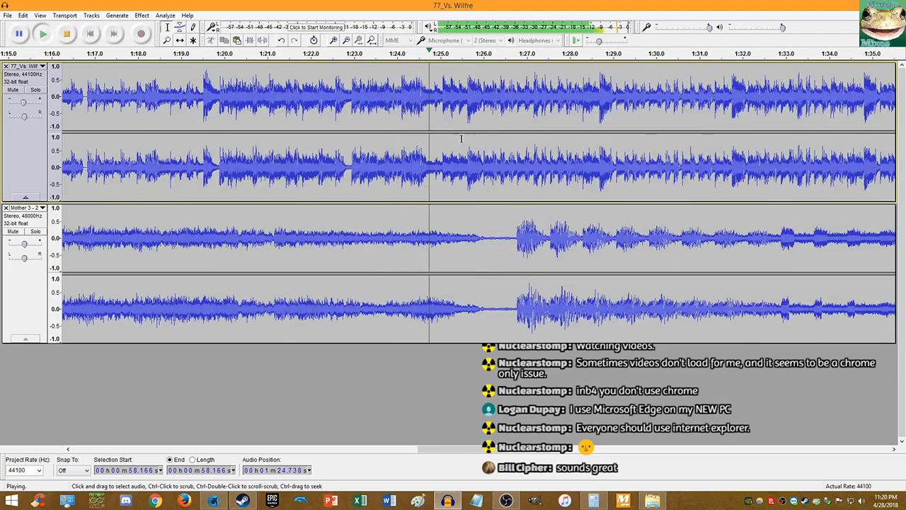
key("ctrl+1")
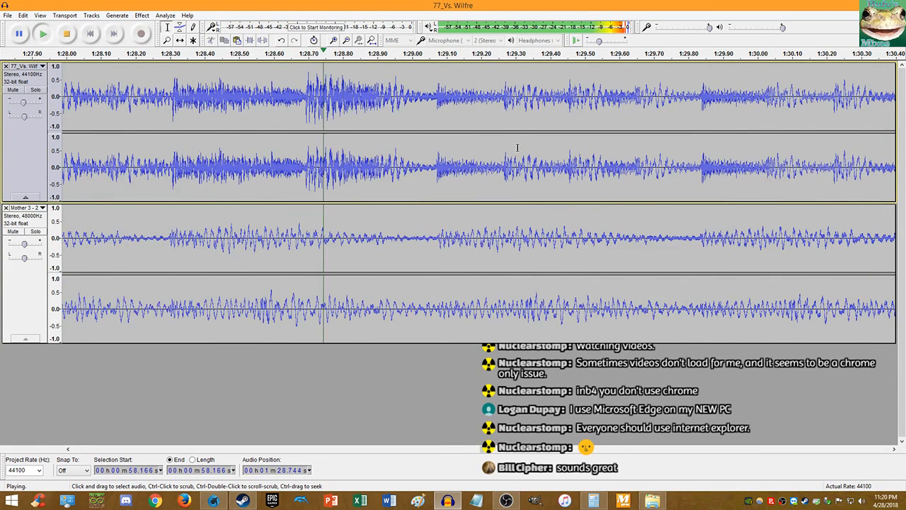
key("ctrl+3")
key("ctrl+1")
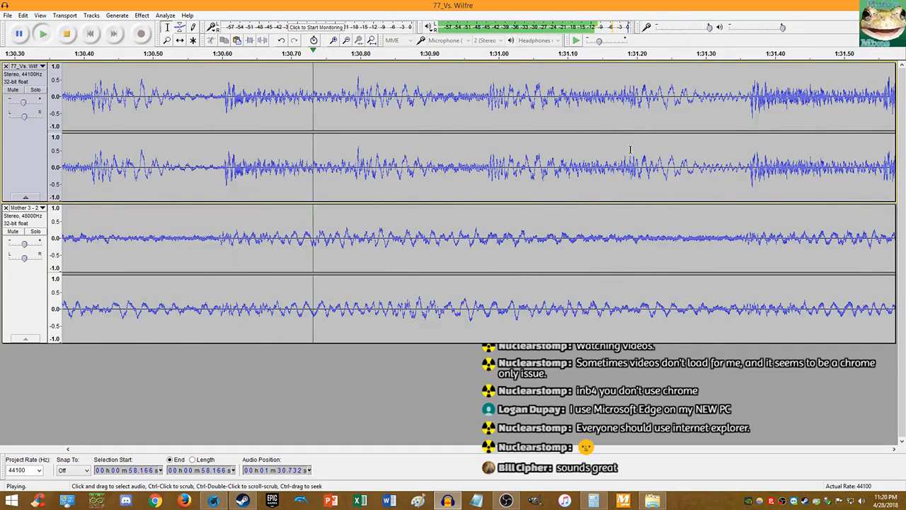
key("ctrl+3")
key("ctrl+3")
key("ctrl+3")
key("ctrl+3")
key("ctrl+3")
key("ctrl+3")
key("ctrl+3")
key("ctrl+3")
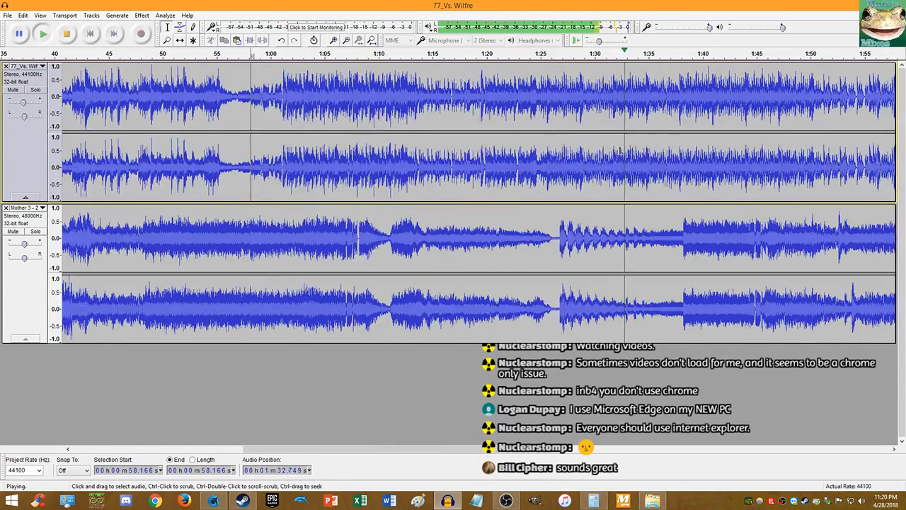
key("ctrl+1")
key("ctrl+1")
key("ctrl+1")
key("ctrl+1")
key("ctrl+1")
key("ctrl+1")
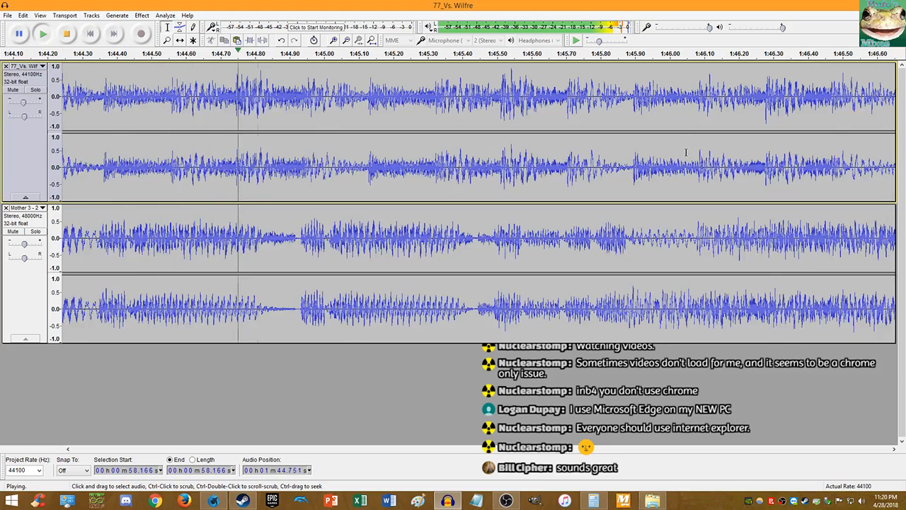
scroll(672, 150, "down", 3, "ctrl")
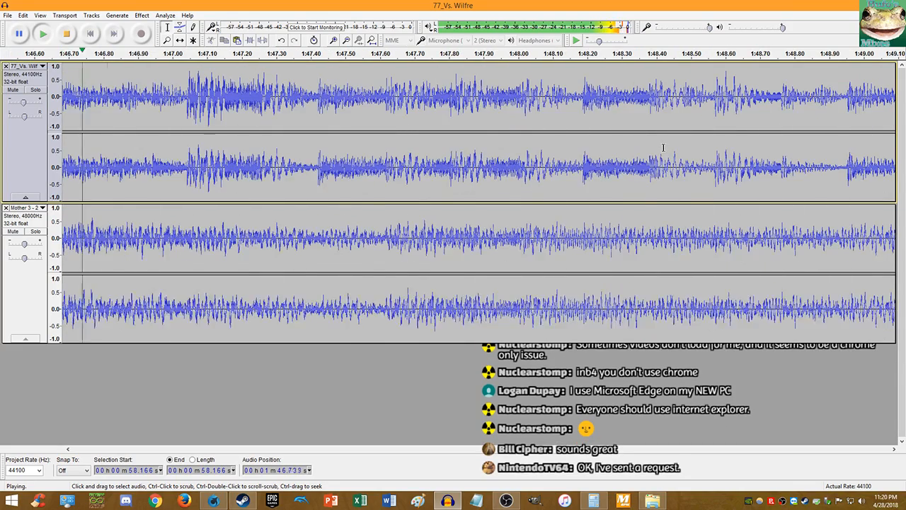
scroll(662, 148, "down", 5, "ctrl")
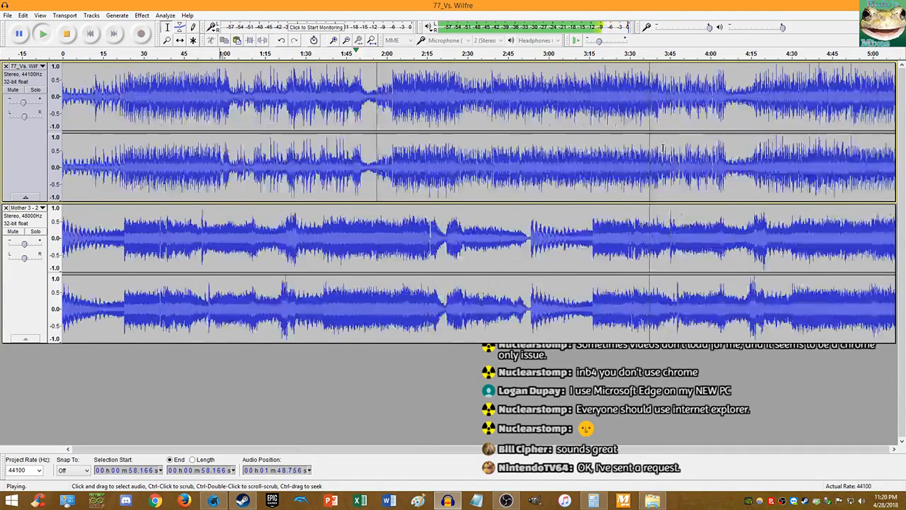
scroll(376, 138, "up", 4, "ctrl")
scroll(377, 138, "up", 3, "ctrl")
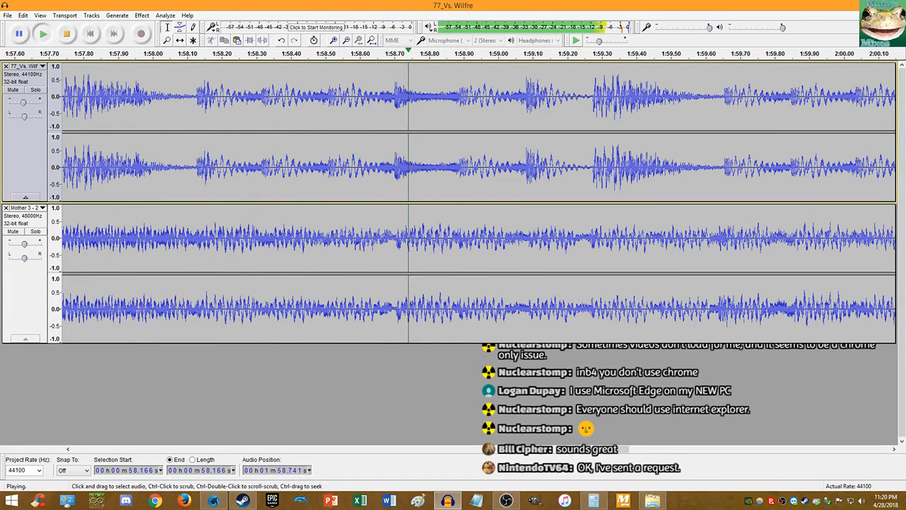
scroll(598, 110, "down", 6)
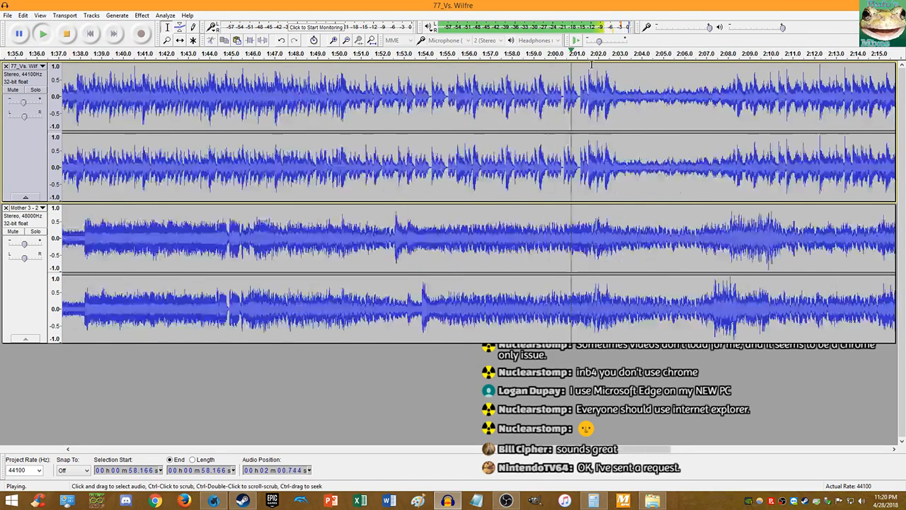
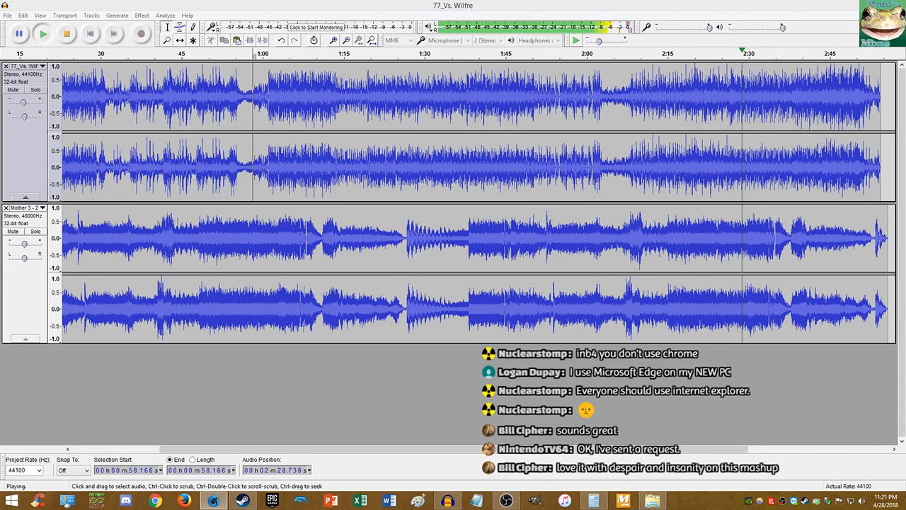
- Stop playback around 2:35 and undo the lower track's last Change Tempo
left_click(23, 104)
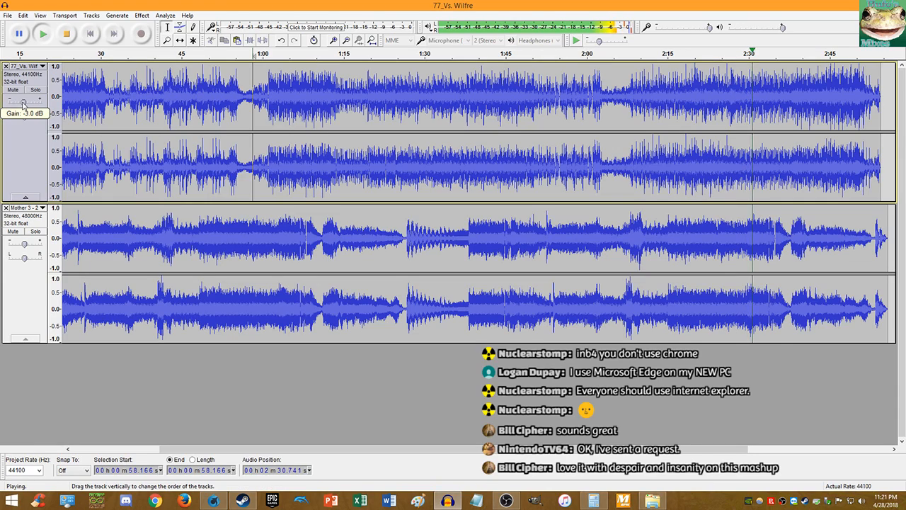
scroll(826, 196, "up", 2)
scroll(688, 179, "up", 4)
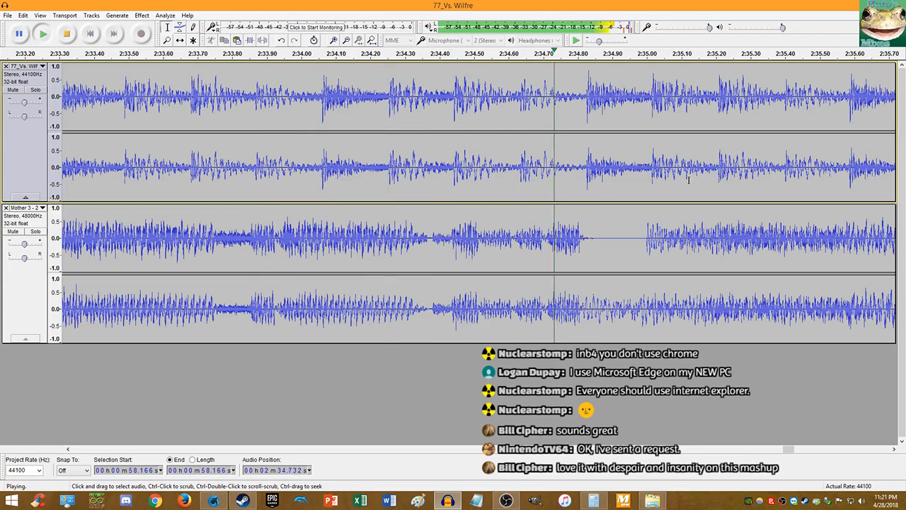
key("space")
scroll(272, 170, "down", 1)
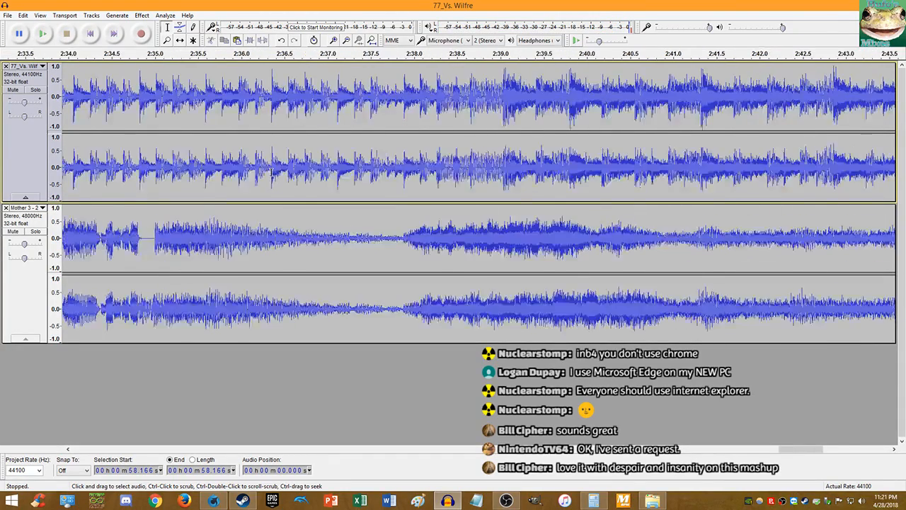
scroll(226, 167, "up", 3)
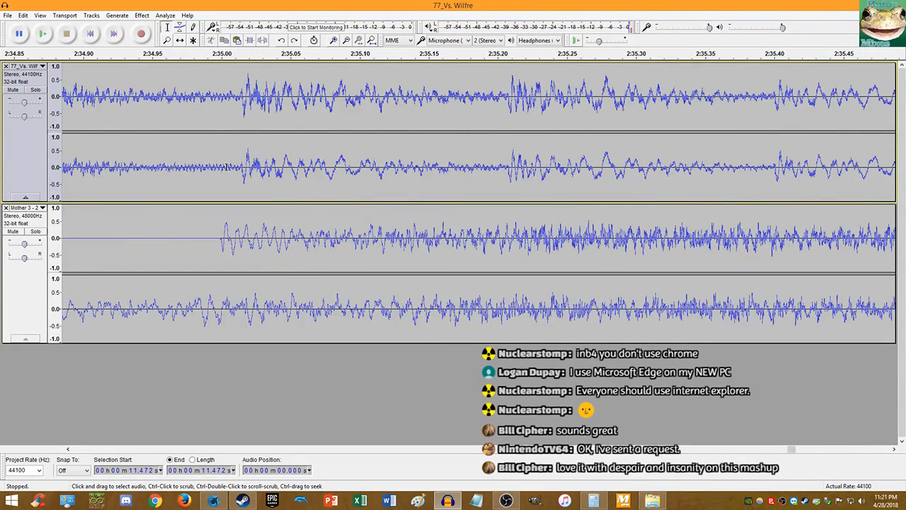
key("ctrl+z")
- Apply Change Tempo at 31.38%, undo it, and reapply at 31.39% instead
left_click(142, 15)
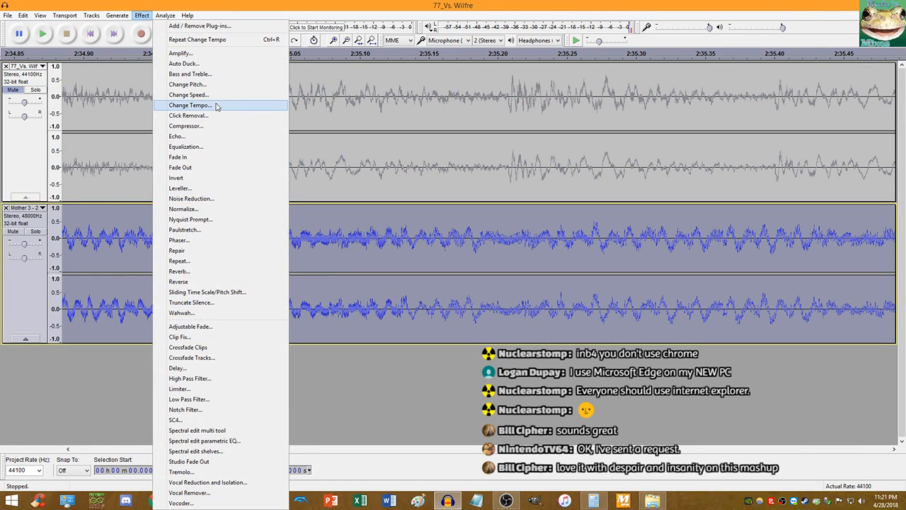
left_click(190, 104)
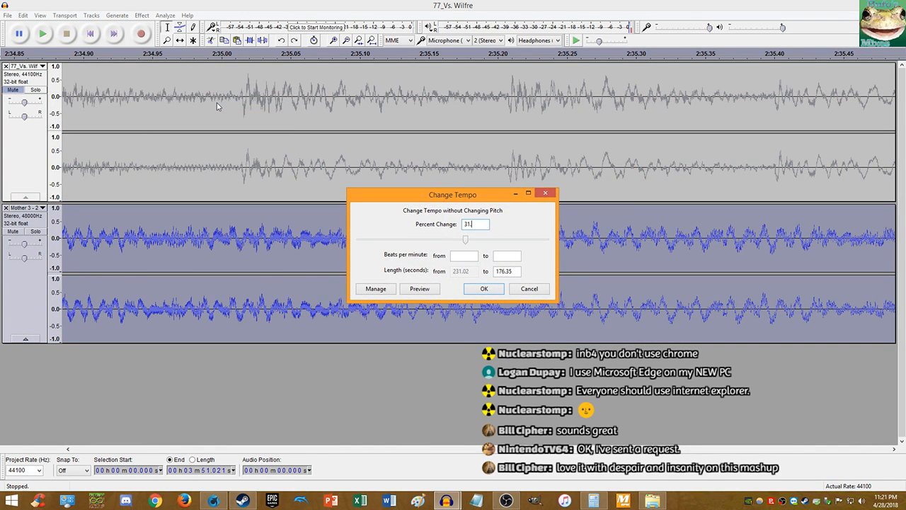
type("31.38")
key("Return")
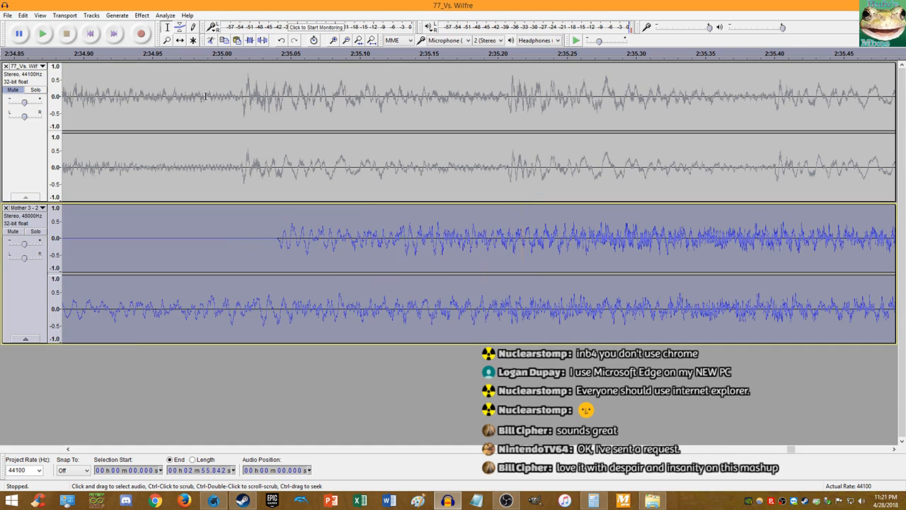
key("ctrl+z")
left_click(142, 15)
left_click(206, 105)
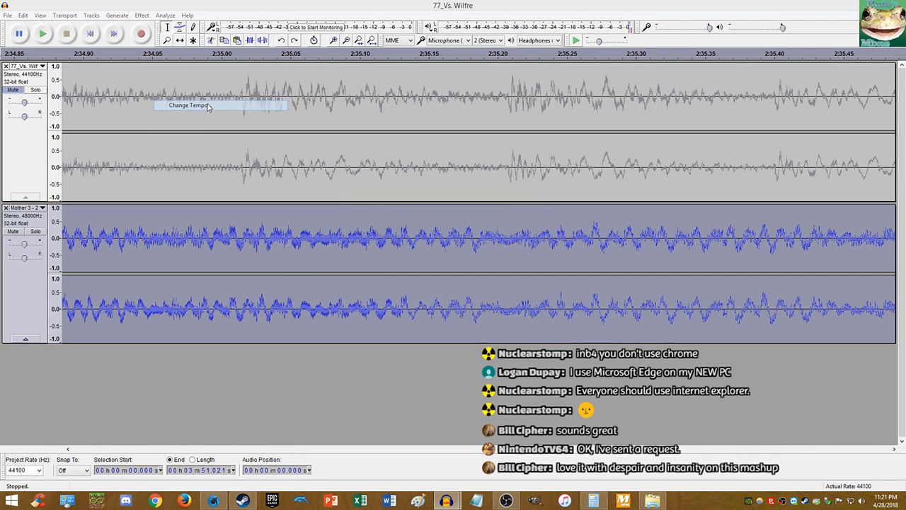
type("9")
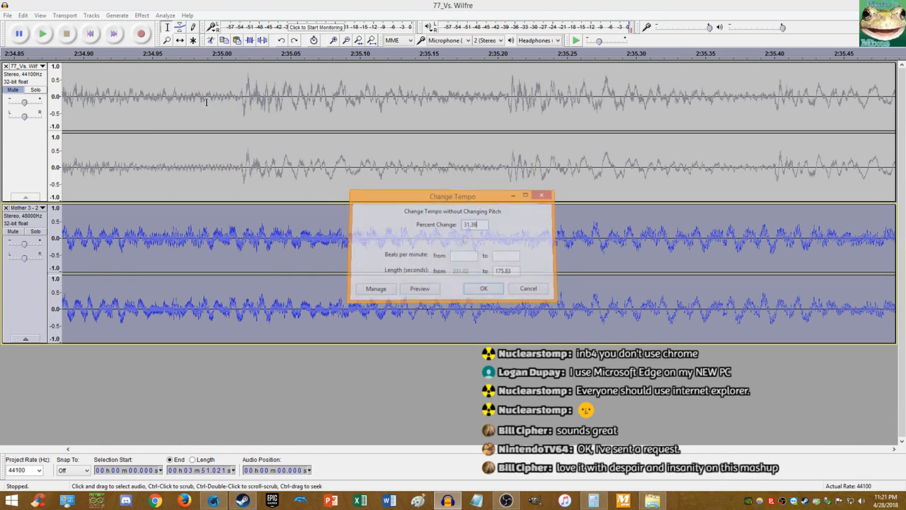
key("Return")
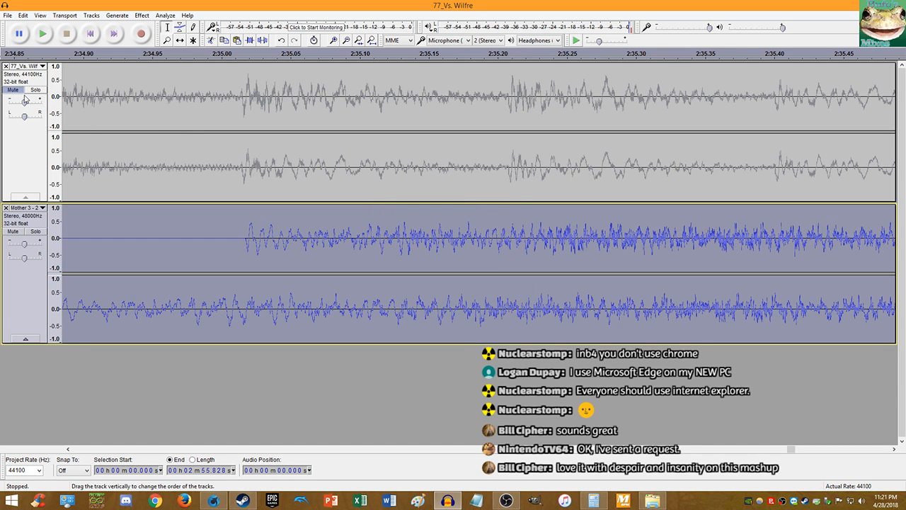
- Unmute the upper track and play the mashup from 2:35.014, zoomed out
left_click(27, 151)
left_click(13, 90)
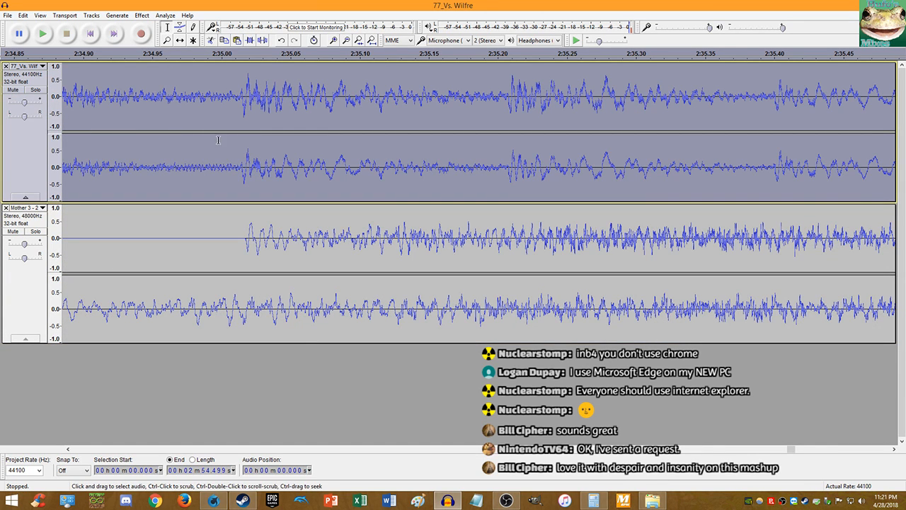
left_click(241, 165)
key("space")
key("ctrl+3")
key("ctrl+3")
key("ctrl+3")
key("ctrl+3")
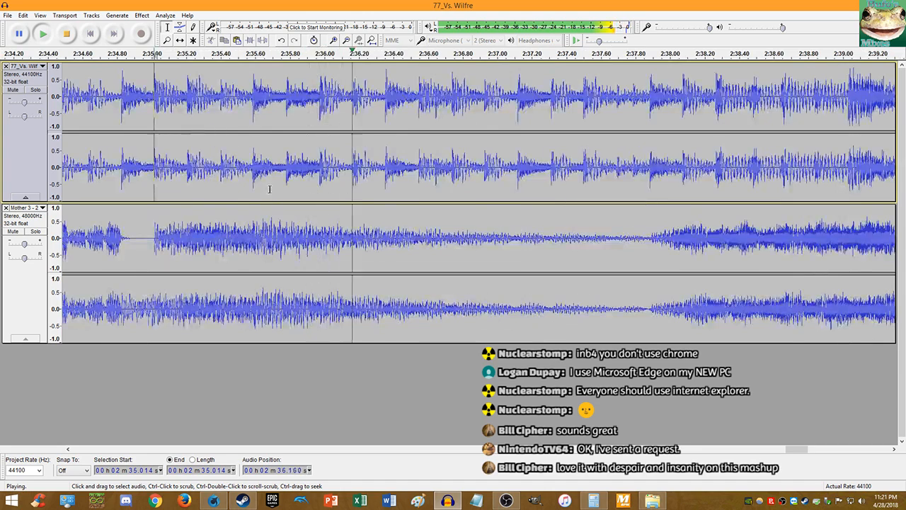
- Zoom out to watch both track endings play, then return to the project start
key("ctrl+3")
key("ctrl+3")
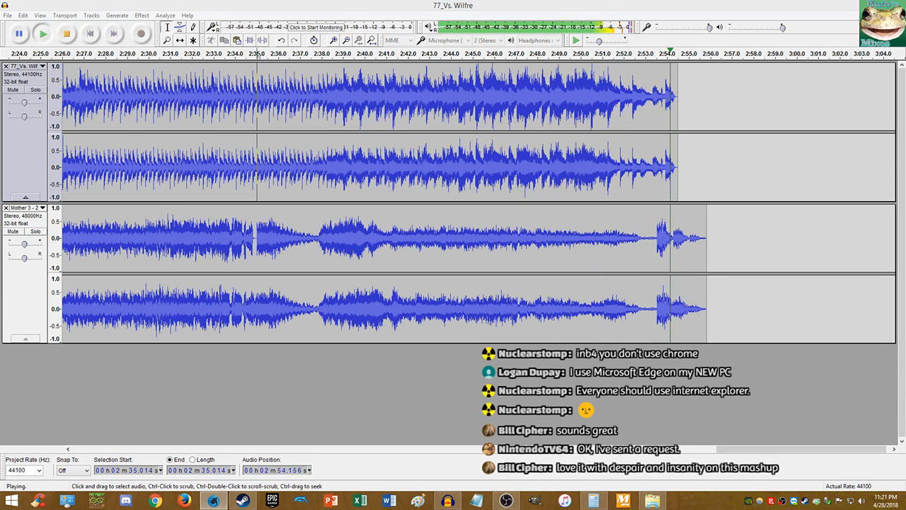
left_click(514, 163)
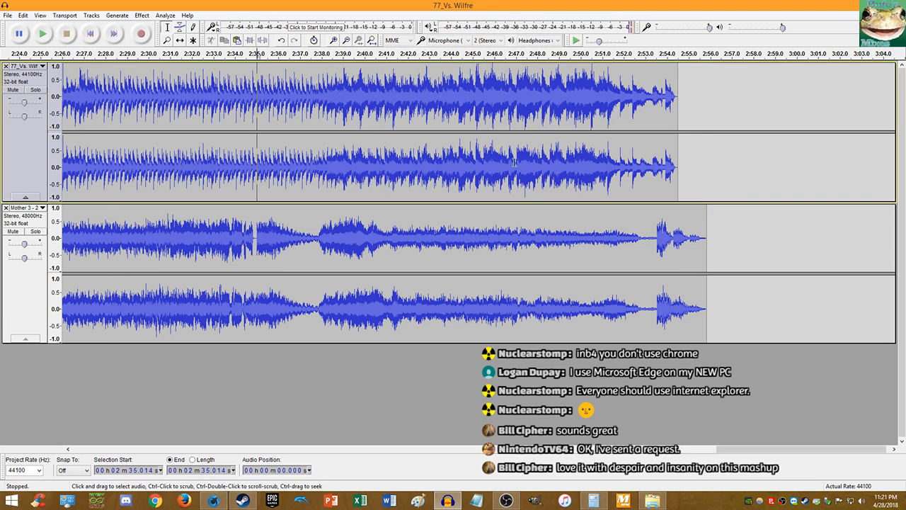
scroll(671, 197, "up", 6)
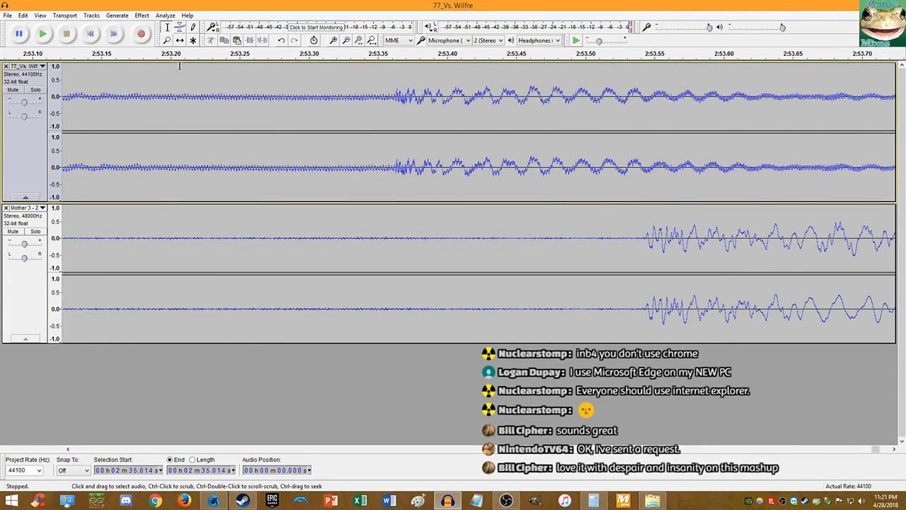
left_click(90, 35)
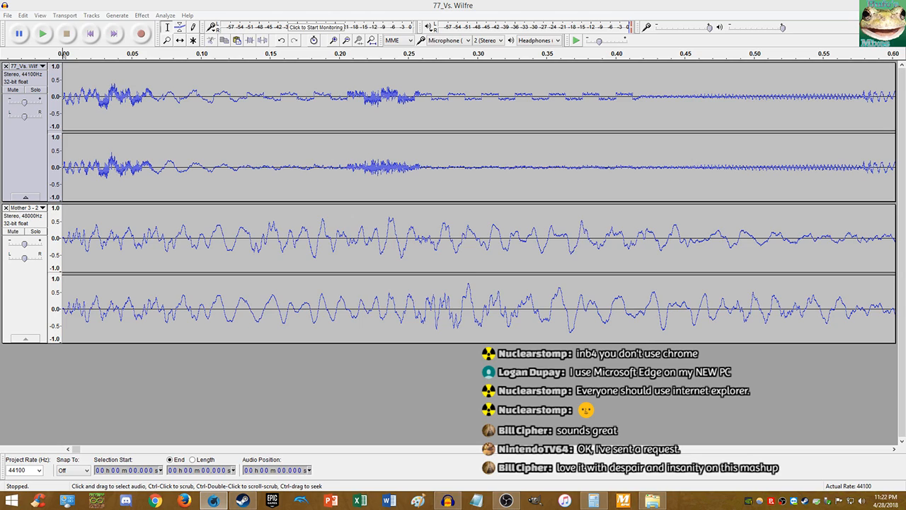
- Fit the song in view, zoom in near 11.47 s, and slide the upper track later
left_click(4, 68)
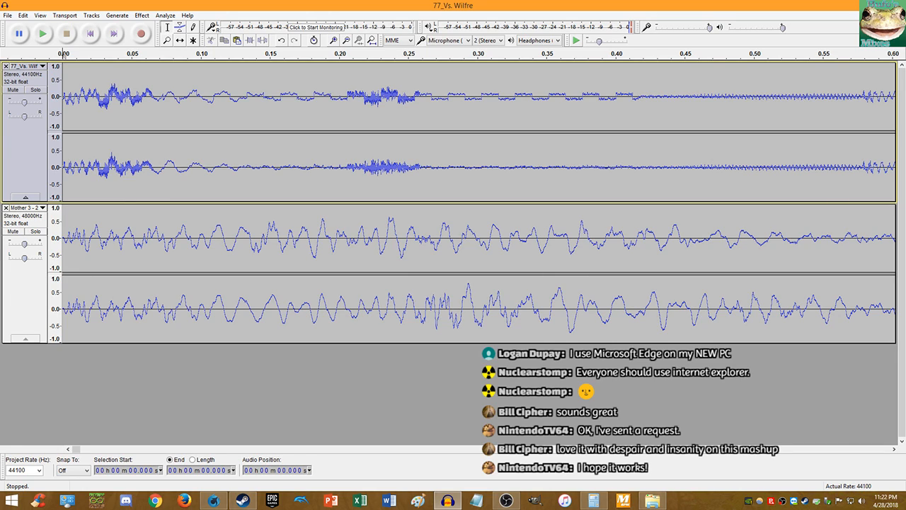
key("alt+Tab")
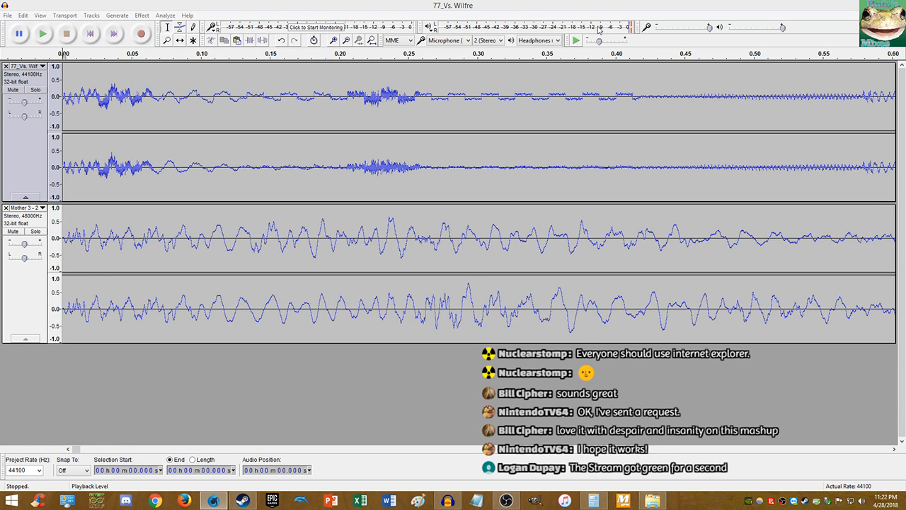
left_click(19, 33)
key("ctrl+f")
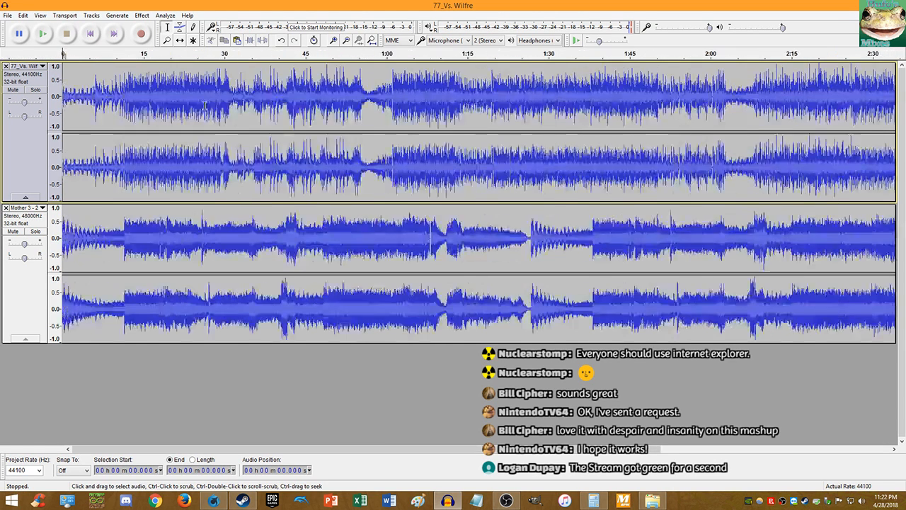
scroll(115, 140, "up", 4, "ctrl")
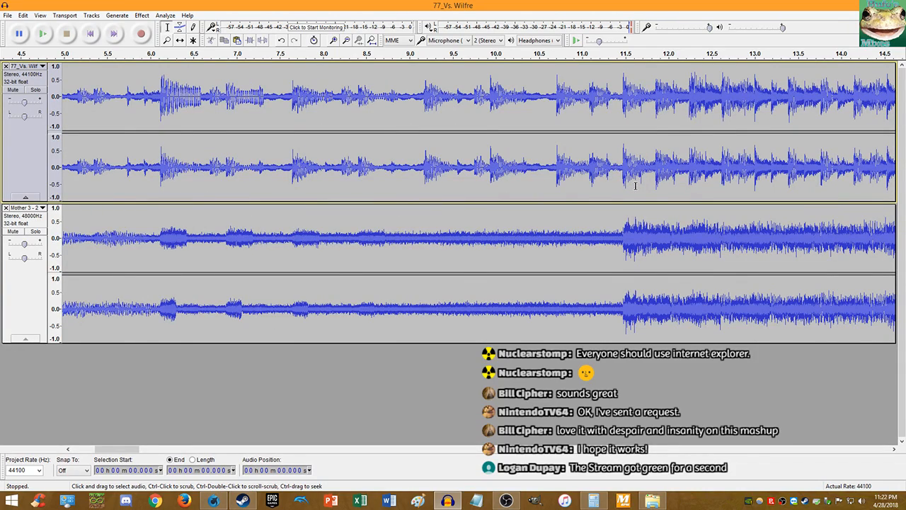
scroll(632, 189, "down", 2, "ctrl")
scroll(299, 180, "up", 1, "ctrl")
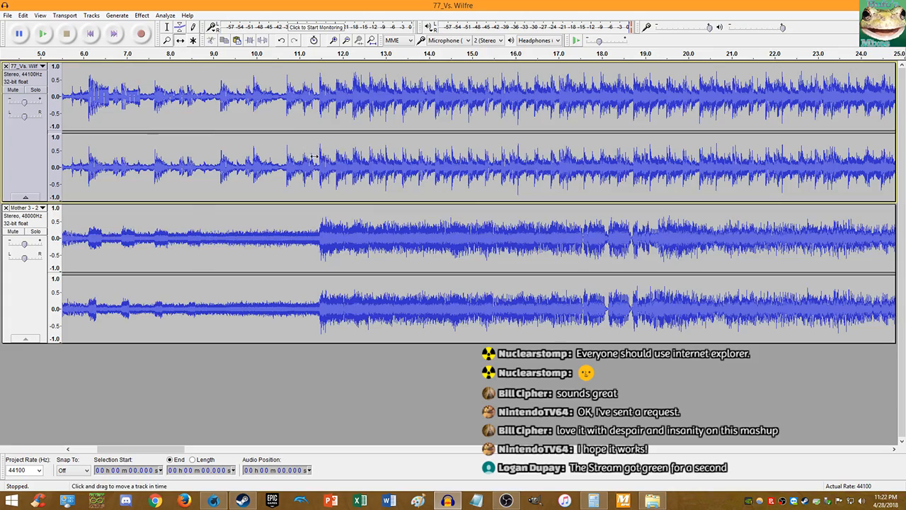
scroll(313, 157, "up", 2, "ctrl")
left_click_drag(322, 168, 428, 175)
- Nudge the upper track slightly earlier at sample level to match onsets, then return to start
scroll(427, 176, "down", 2, "ctrl")
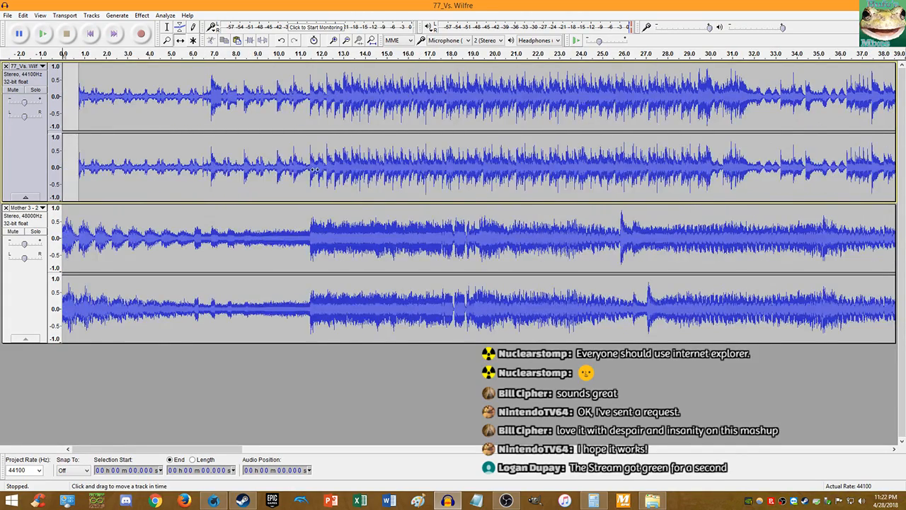
scroll(313, 168, "up", 10, "ctrl")
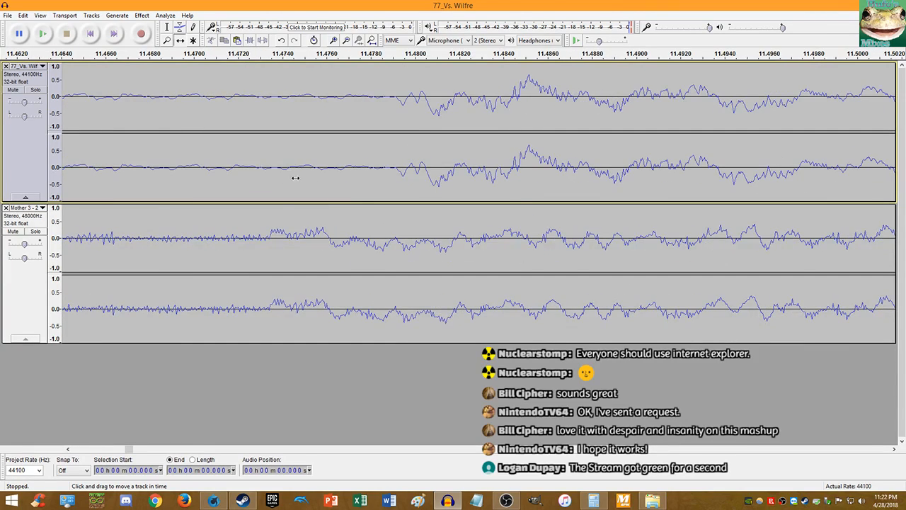
left_click_drag(295, 178, 245, 183)
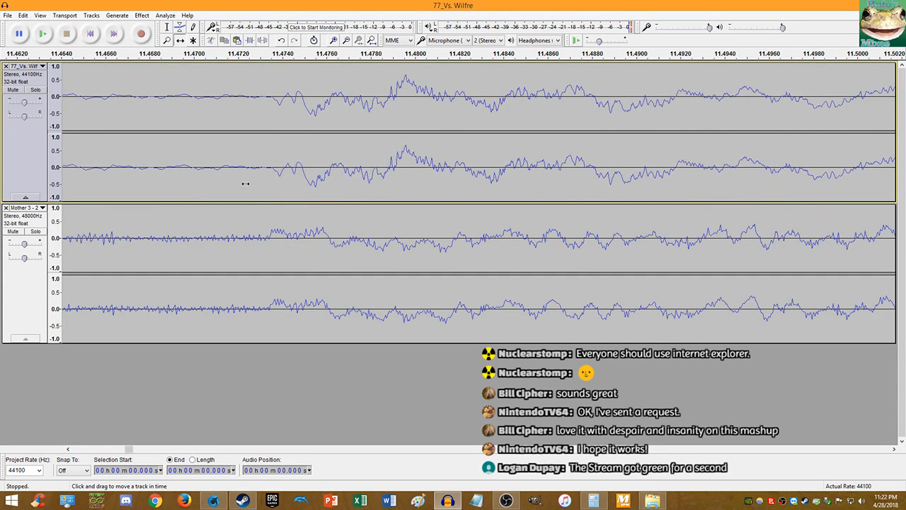
scroll(245, 184, "up", 3, "ctrl")
scroll(419, 186, "up", 2, "ctrl")
left_click_drag(413, 186, 347, 188)
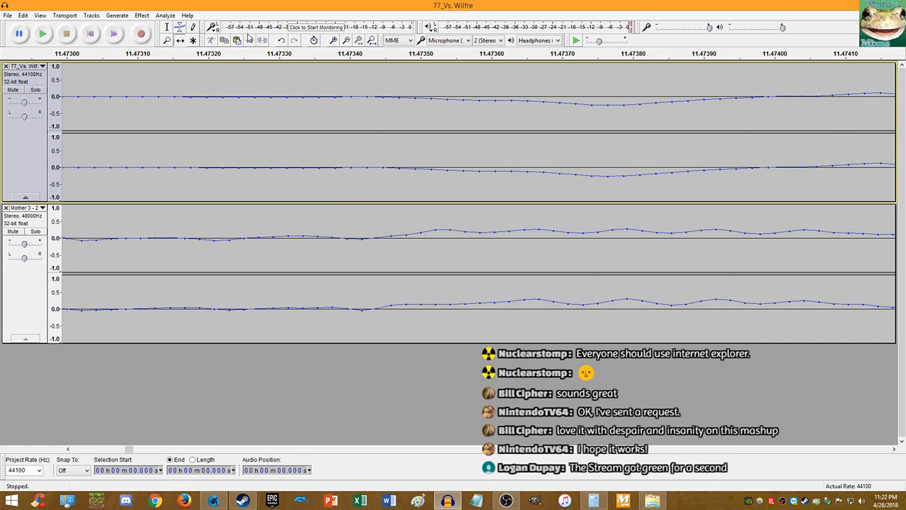
left_click(91, 39)
scroll(125, 88, "down", 12, "ctrl")
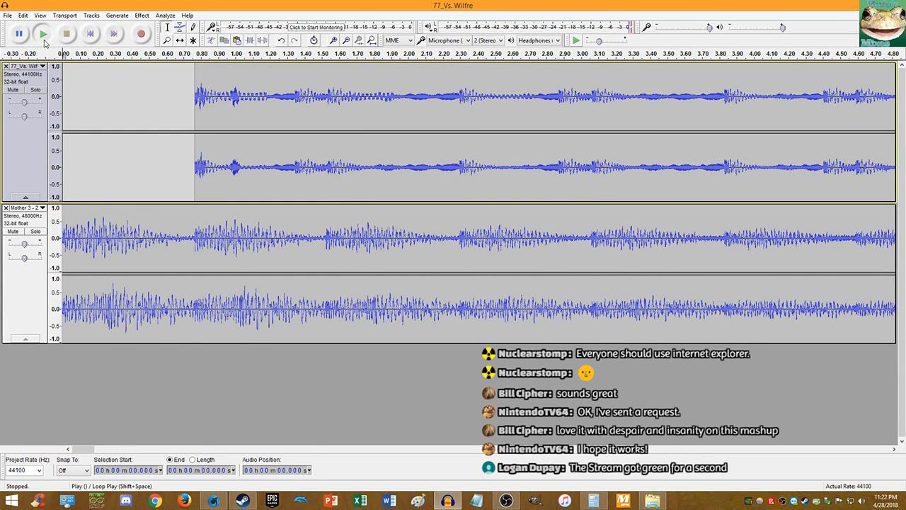
left_click(43, 36)
scroll(433, 101, "down", 2, "ctrl")
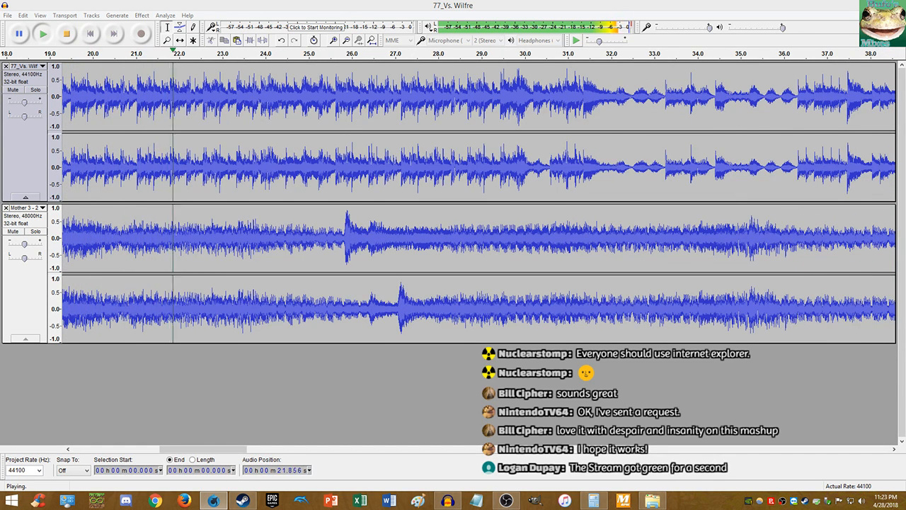
left_click(425, 5)
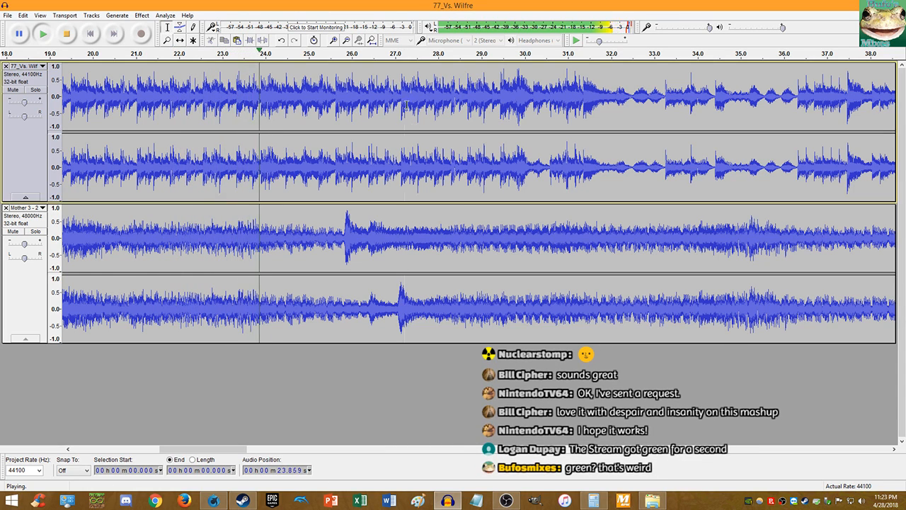
scroll(473, 245, "up", 3)
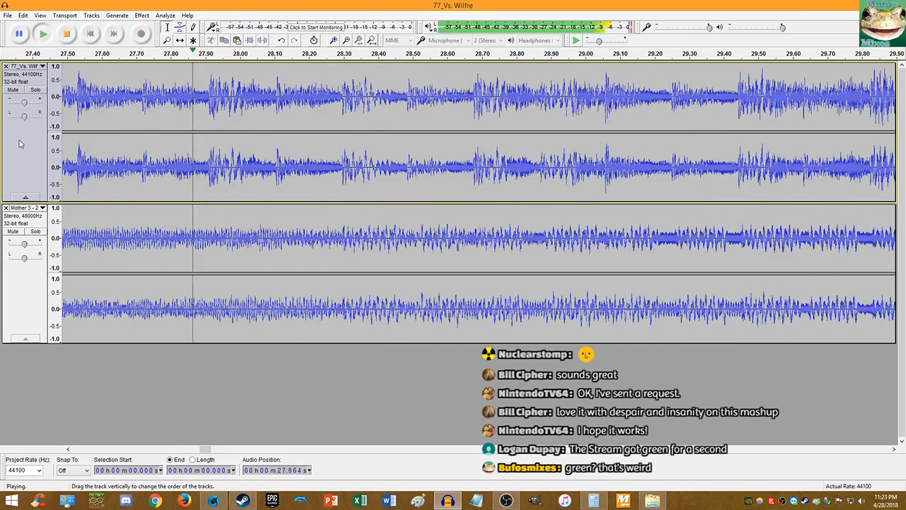
left_click_drag(24, 103, 23, 106)
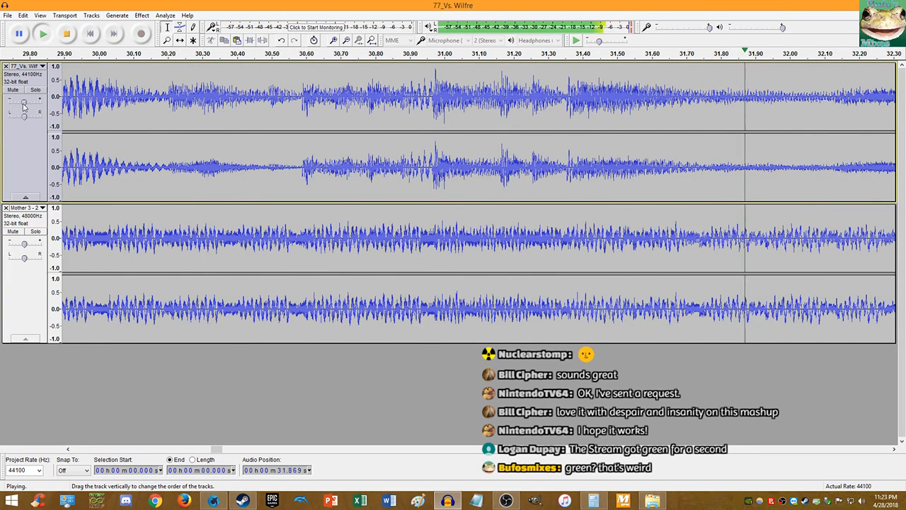
scroll(359, 157, "down", 2)
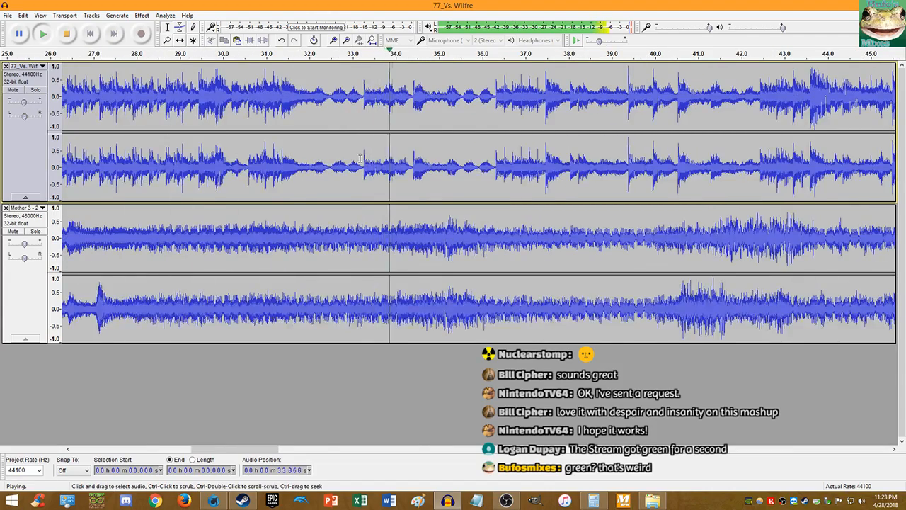
scroll(438, 152, "up", 1)
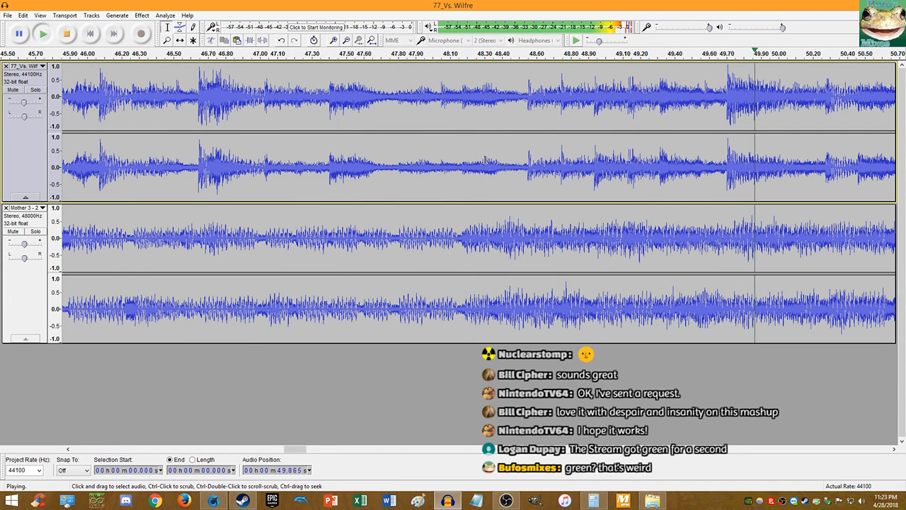
scroll(483, 160, "down", 2)
scroll(560, 155, "down", 1)
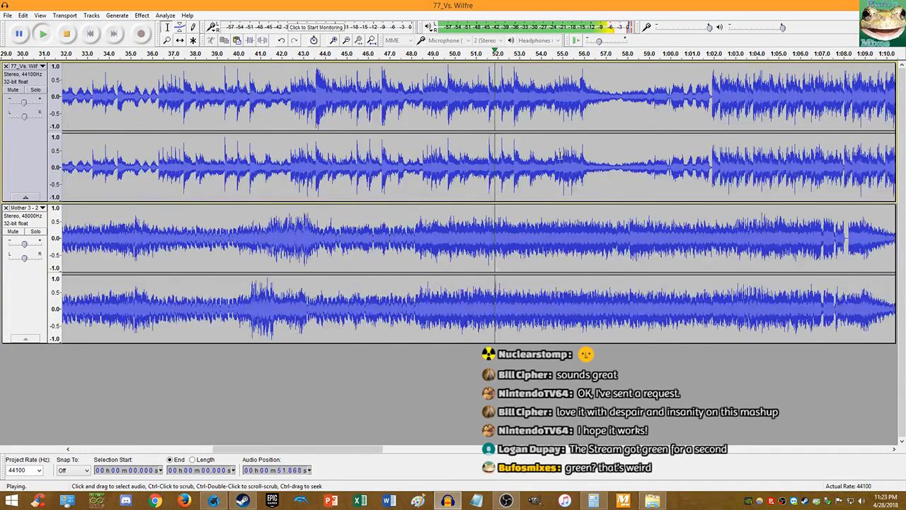
scroll(560, 153, "up", 4)
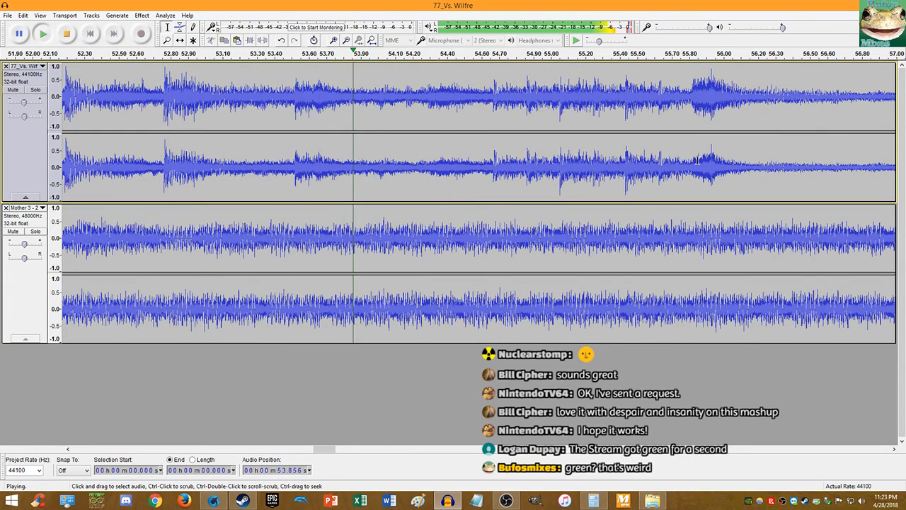
scroll(697, 160, "up", 1)
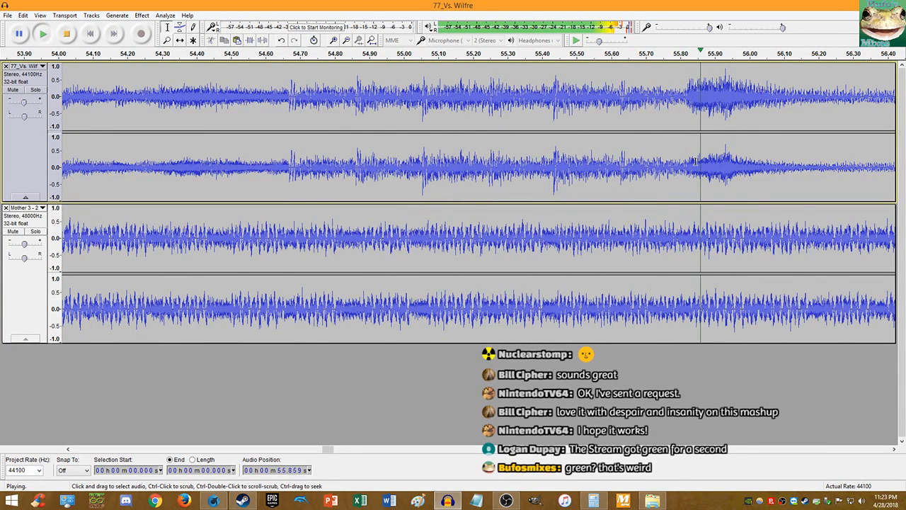
scroll(743, 149, "down", 5)
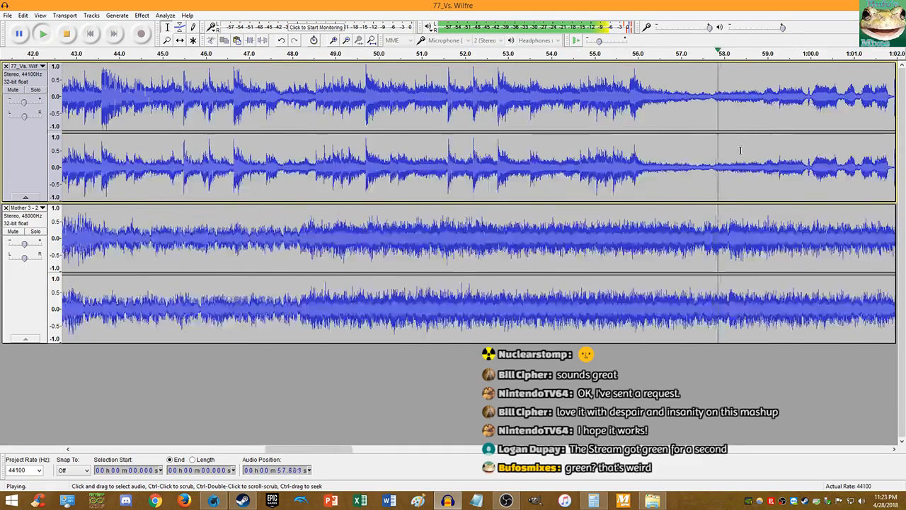
scroll(740, 148, "up", 4)
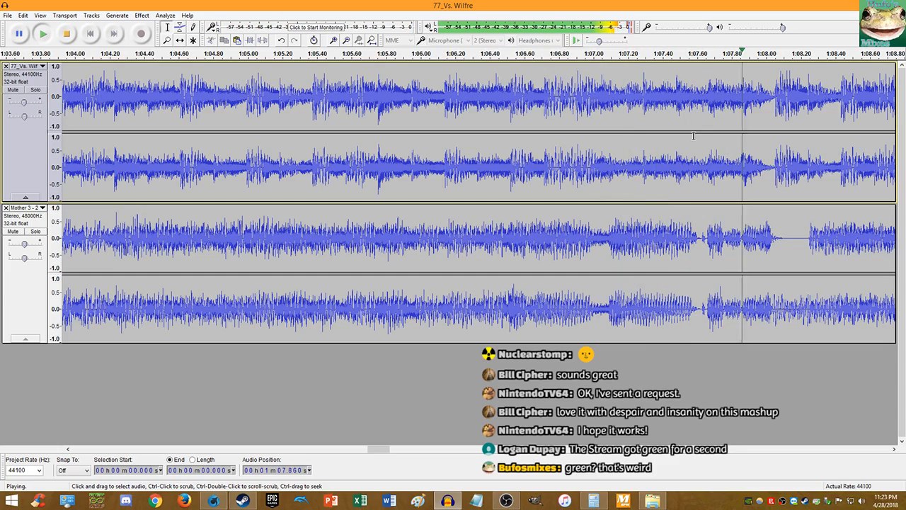
scroll(693, 136, "down", 7)
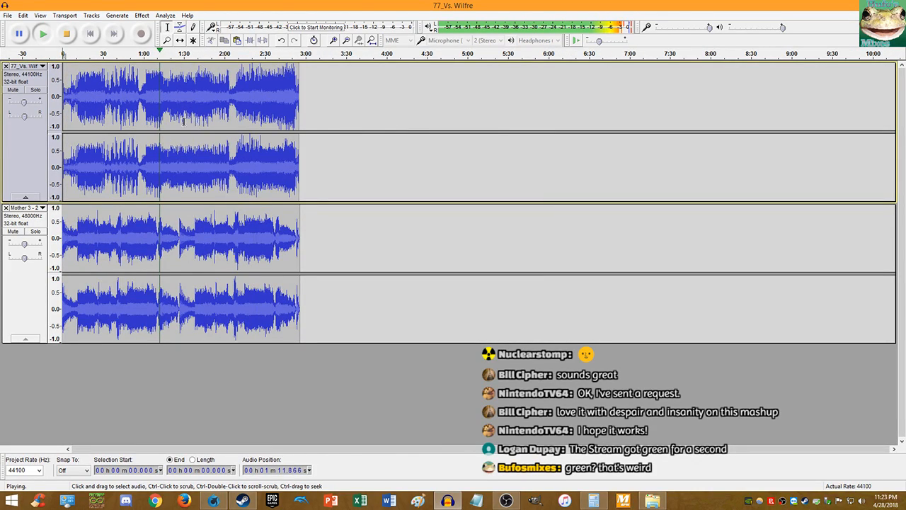
scroll(164, 123, "up", 4)
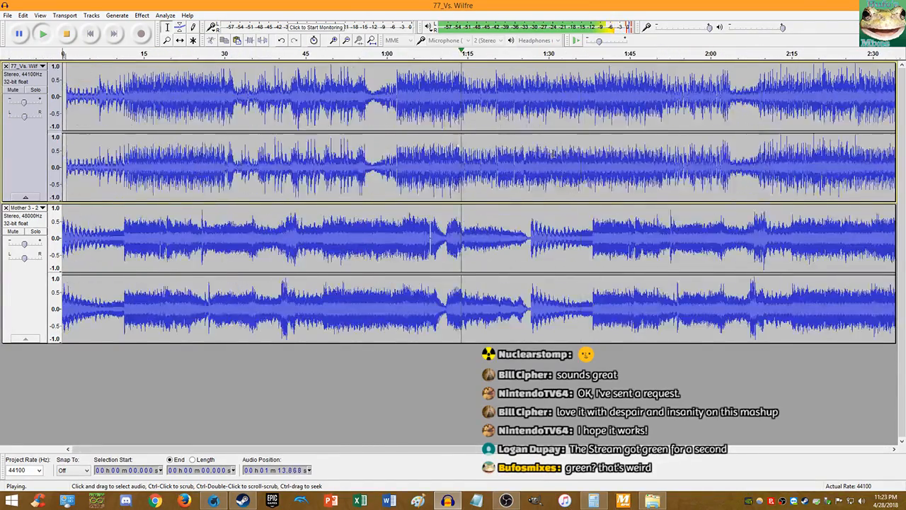
scroll(570, 153, "up", 3)
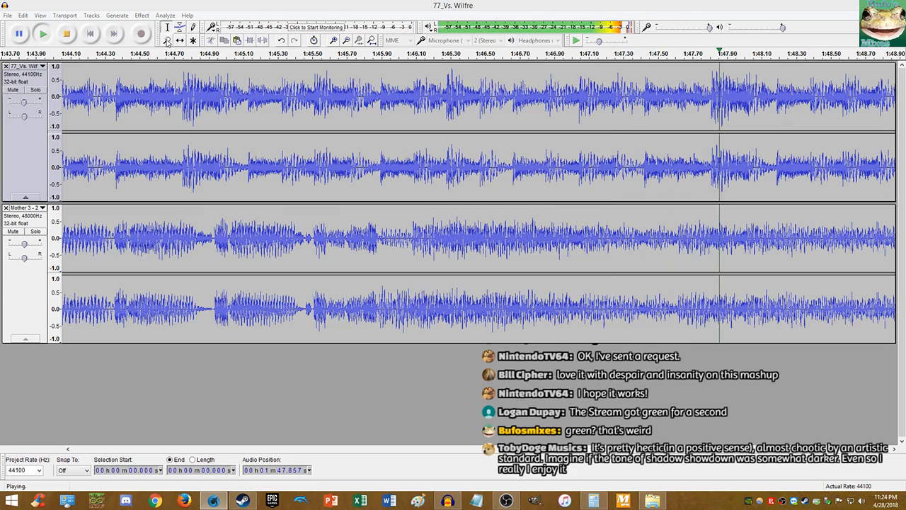
- Stop the realigned mashup's playback and jump back to the project start
left_click(66, 33)
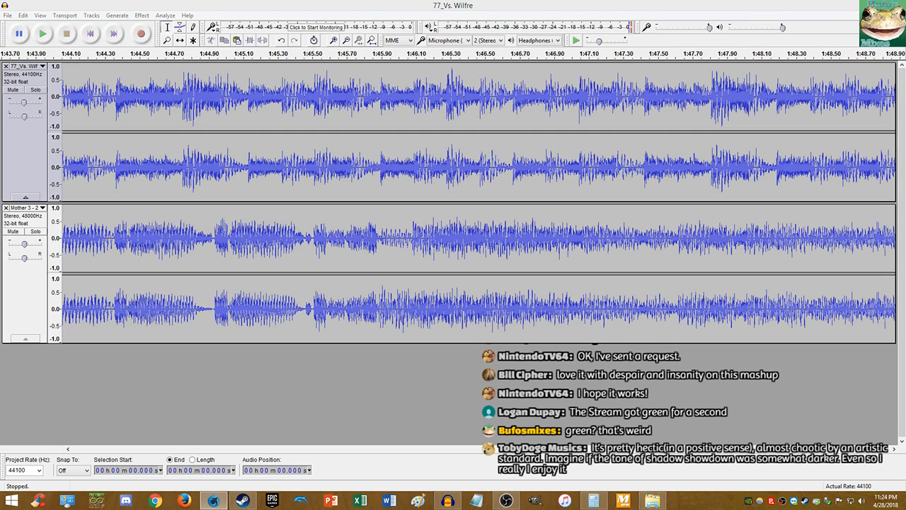
left_click(298, 4)
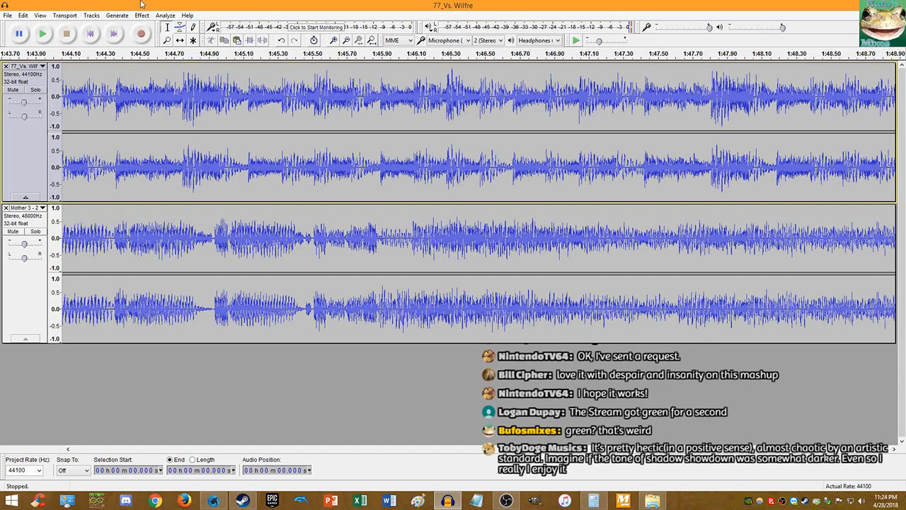
key("alt+Tab")
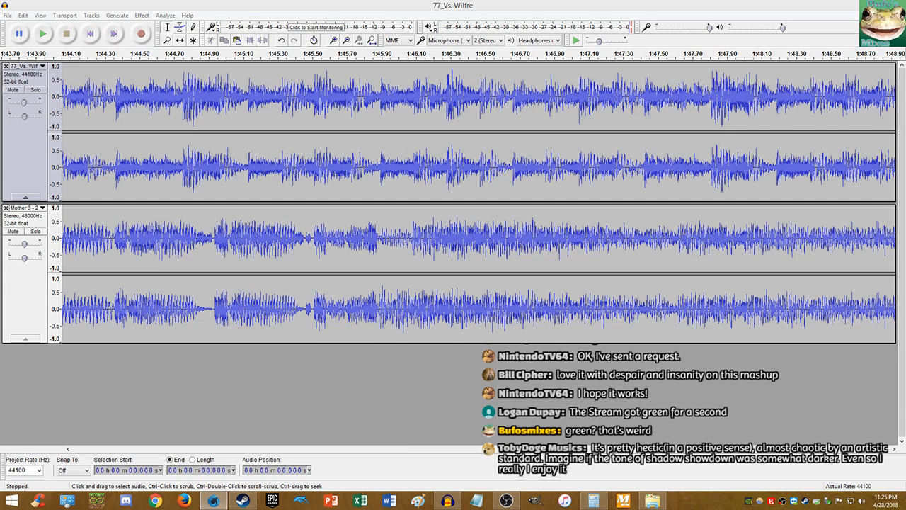
left_click(690, 4)
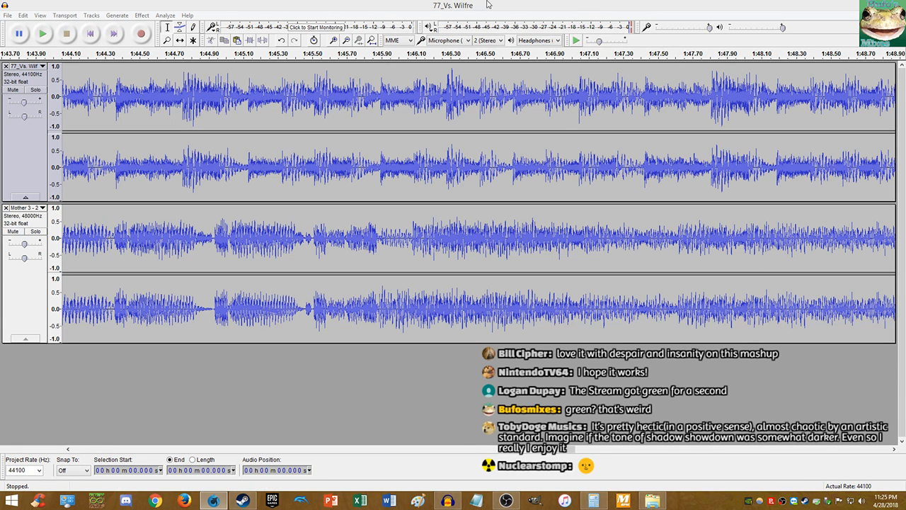
left_click(236, 3)
left_click(91, 34)
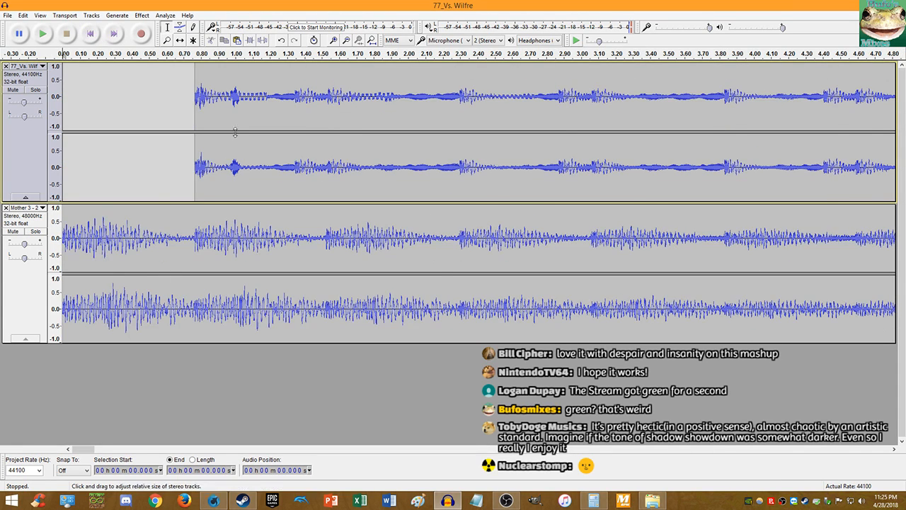
scroll(219, 138, "down", 3)
scroll(219, 137, "down", 3)
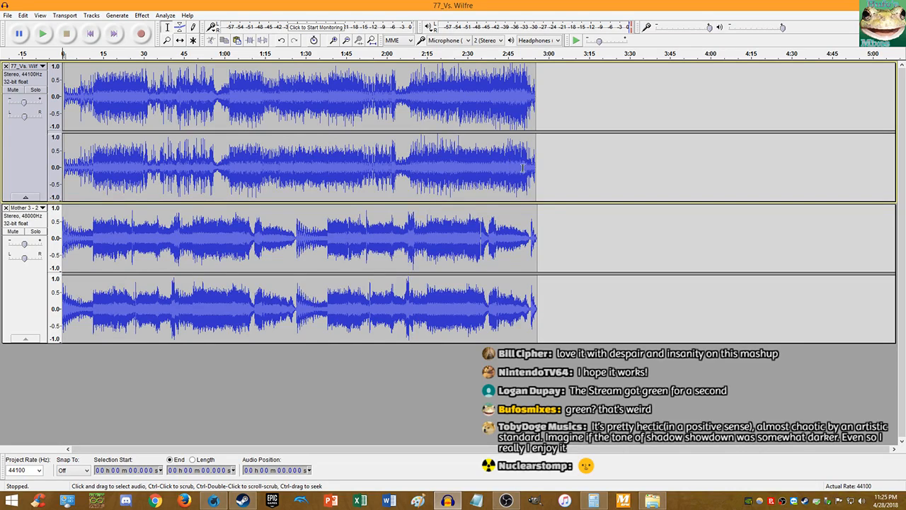
scroll(522, 167, "up", 11)
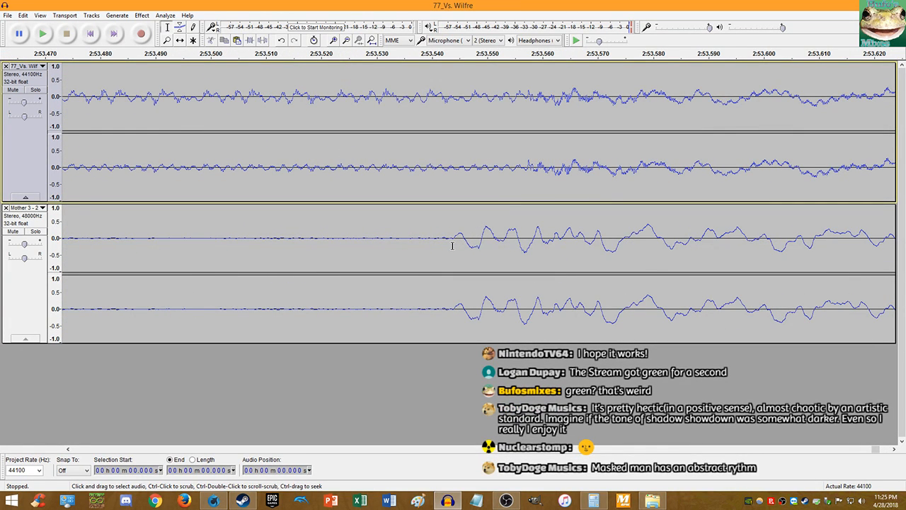
scroll(453, 246, "up", 2)
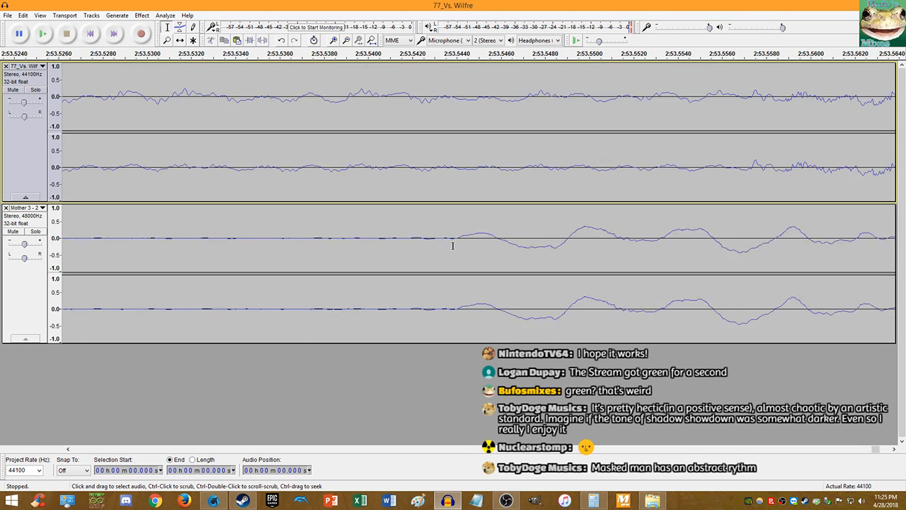
scroll(453, 245, "down", 2)
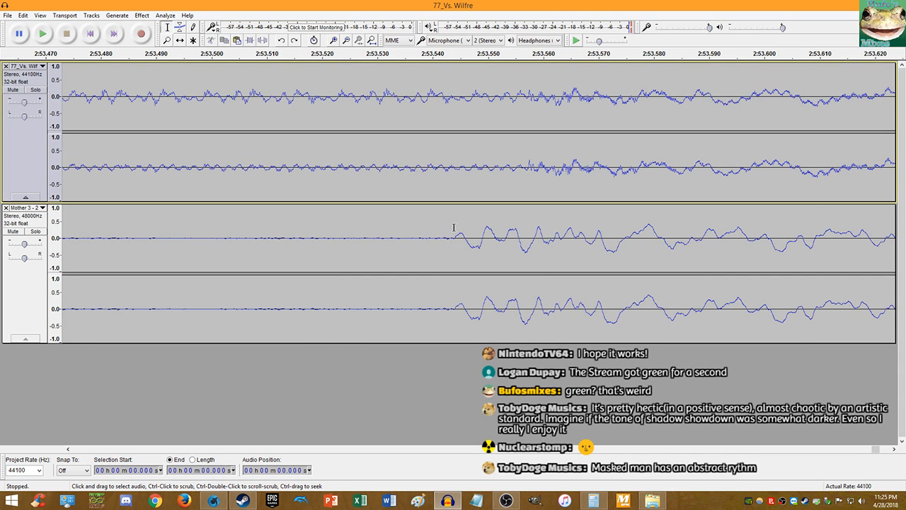
left_click(23, 15)
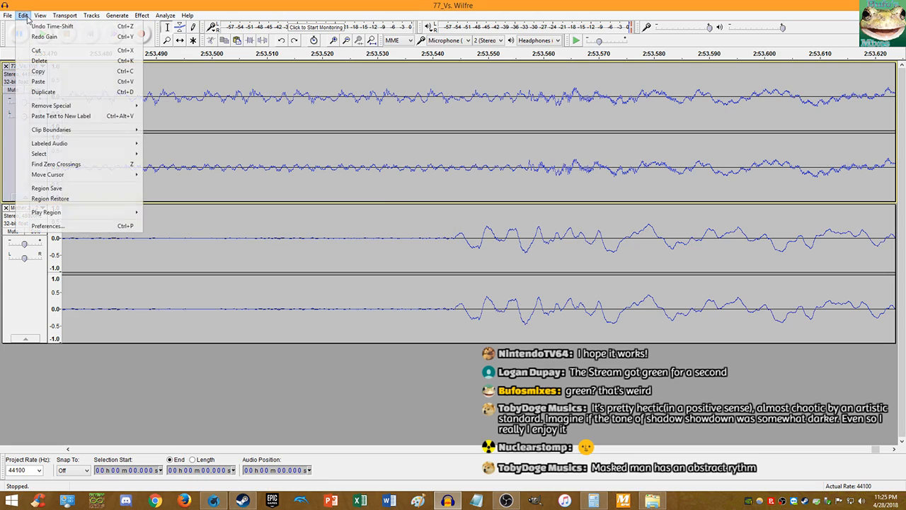
left_click(37, 40)
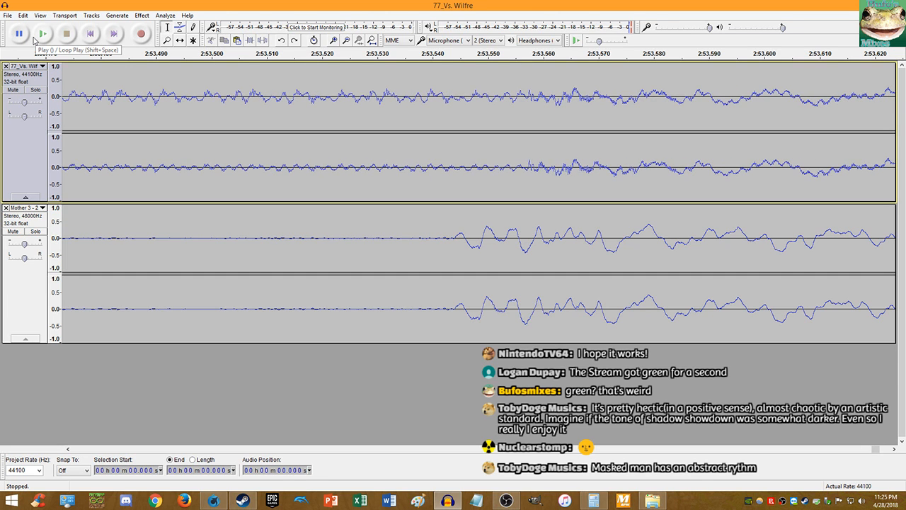
left_click(365, 158)
key("End")
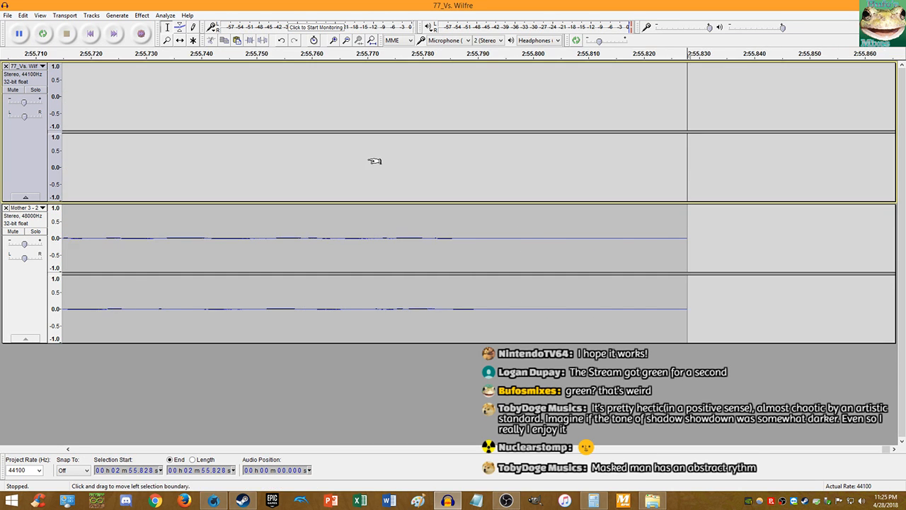
key("shift+Home")
scroll(359, 156, "down", 12)
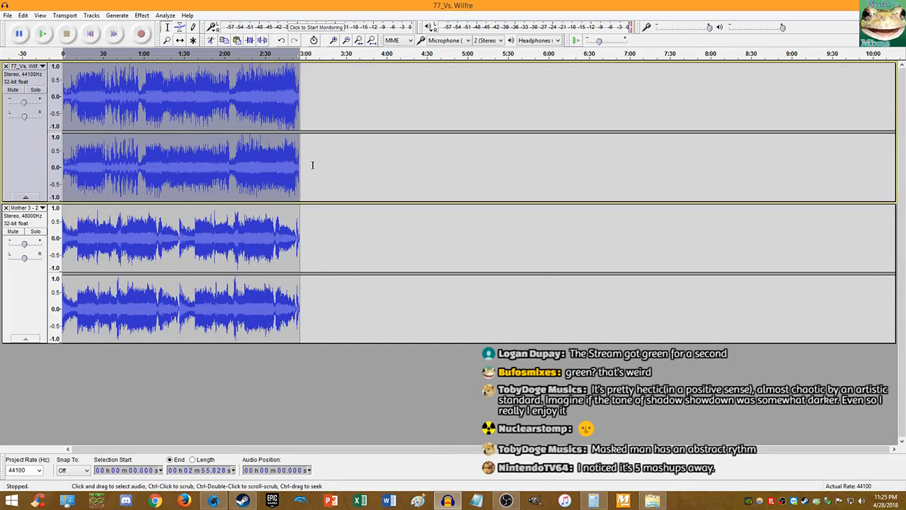
scroll(313, 167, "up", 2)
scroll(315, 167, "up", 2)
scroll(305, 168, "up", 3)
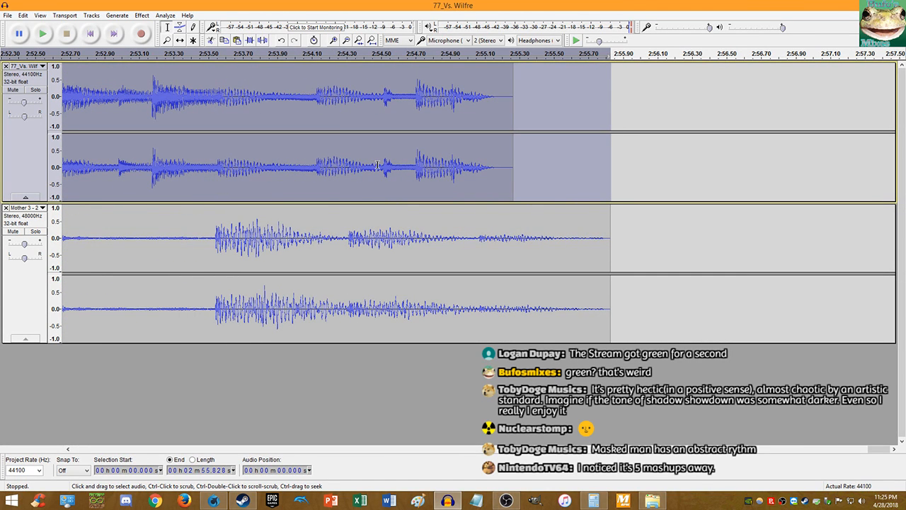
left_click(90, 33)
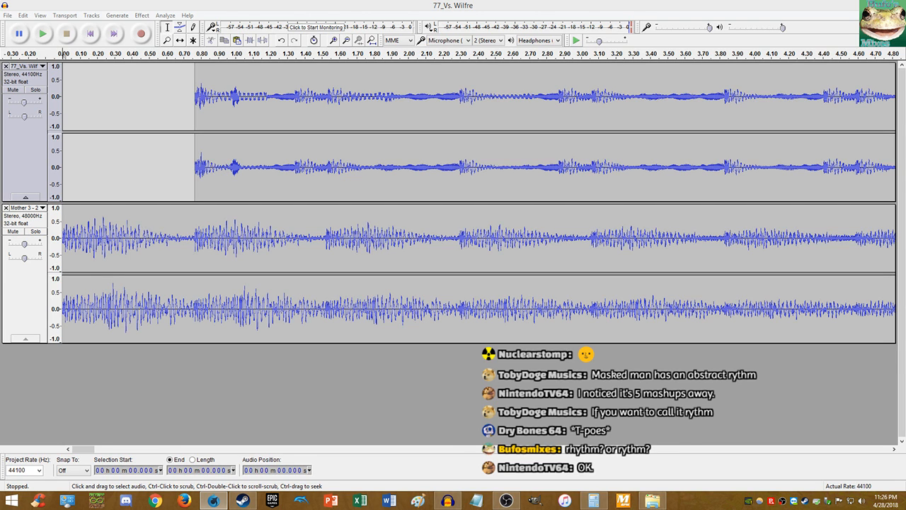
left_click_drag(905, 54, 438, 62)
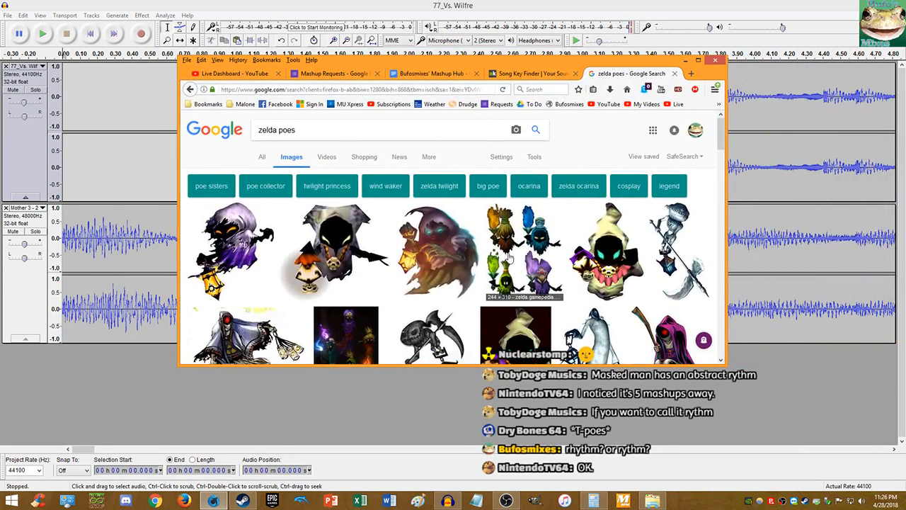
scroll(506, 259, "down", 4)
left_click(506, 259)
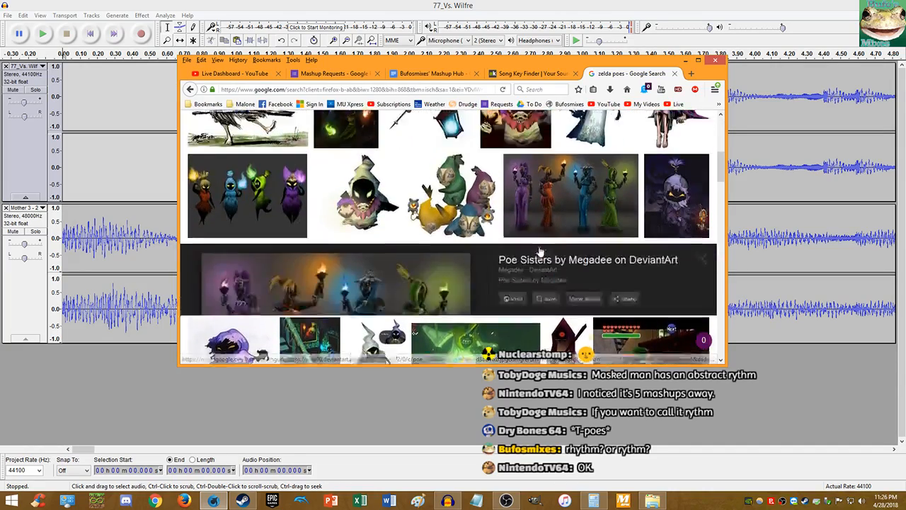
left_click(543, 143)
scroll(453, 161, "up", 5)
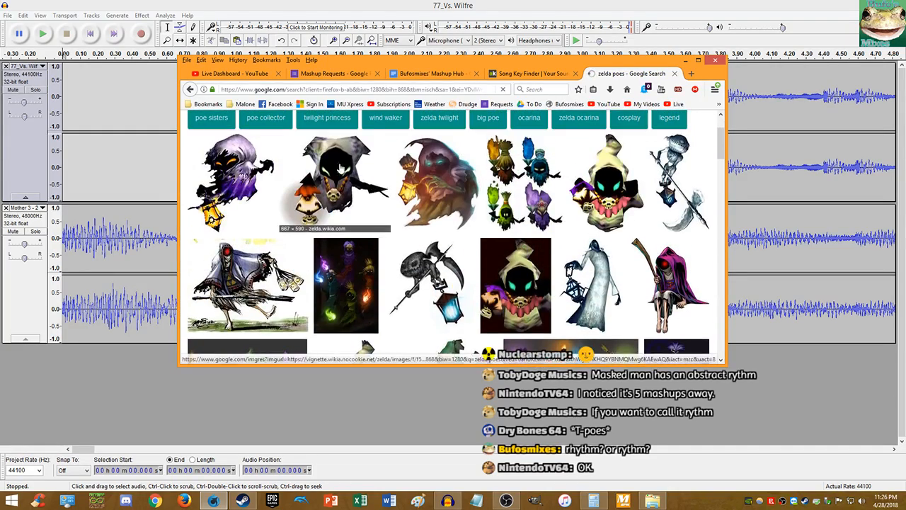
left_click_drag(417, 61, 905, 76)
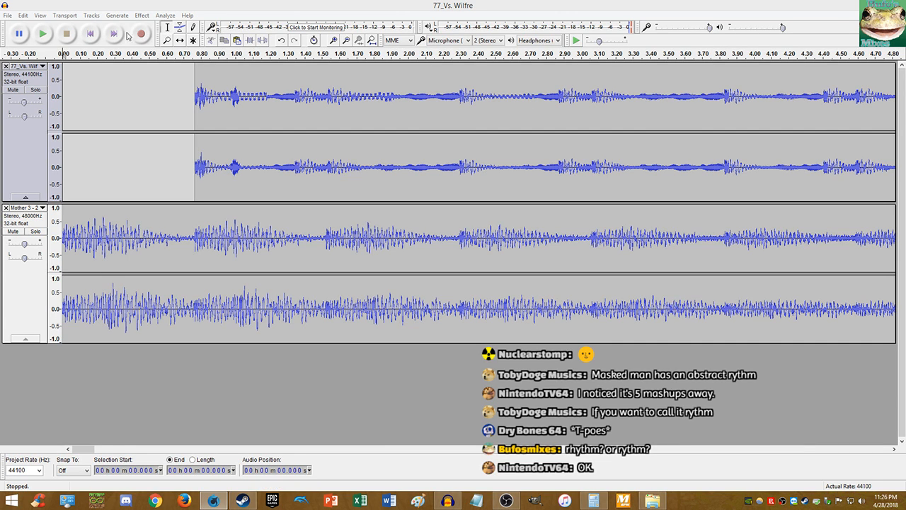
- Jump to the project end and play the track endings from about 2:53.5
left_click(261, 118)
scroll(261, 117, "down", 6)
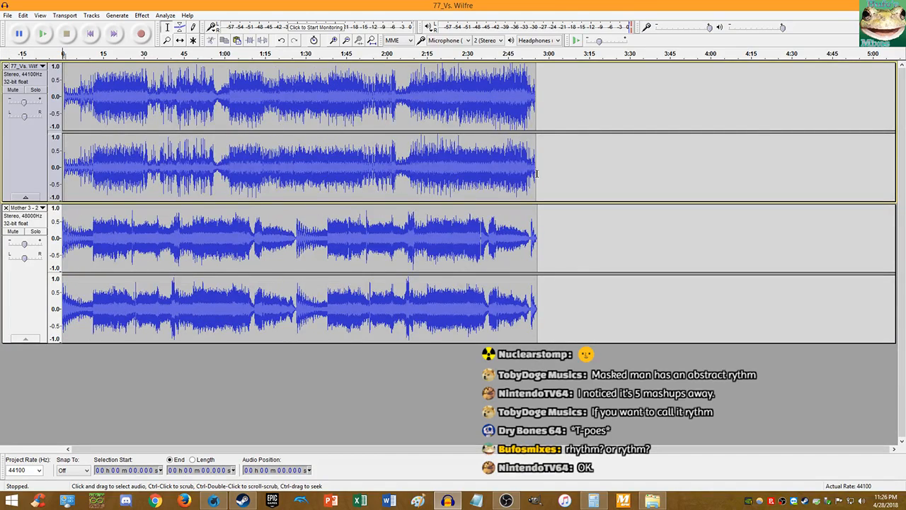
scroll(539, 175, "up", 5)
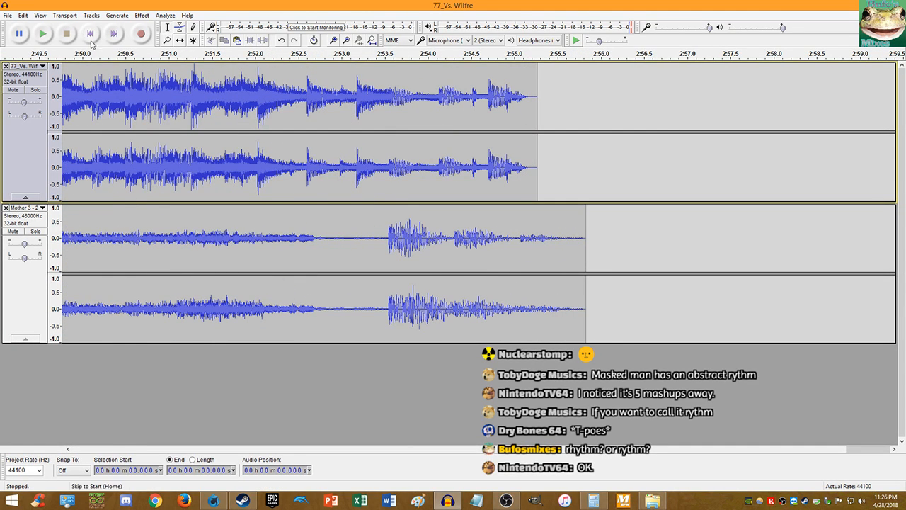
left_click(90, 34)
left_click(43, 33)
left_click(65, 34)
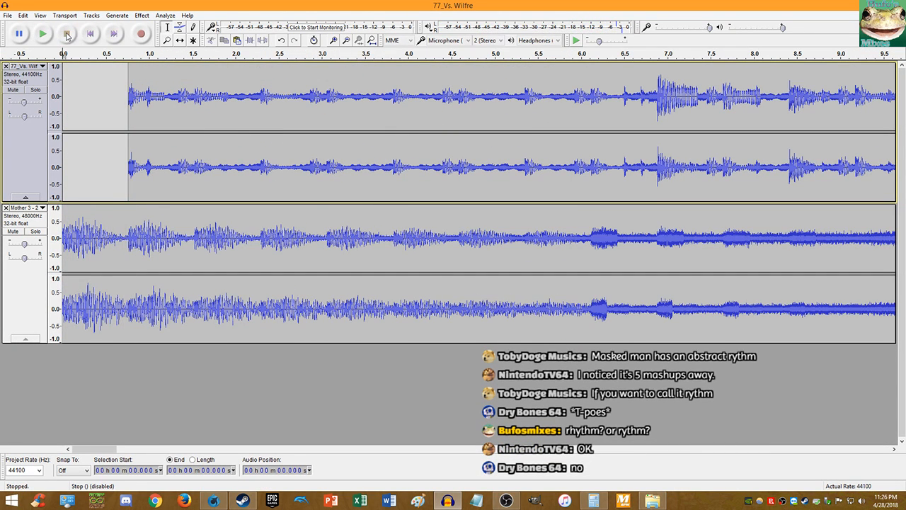
left_click(114, 34)
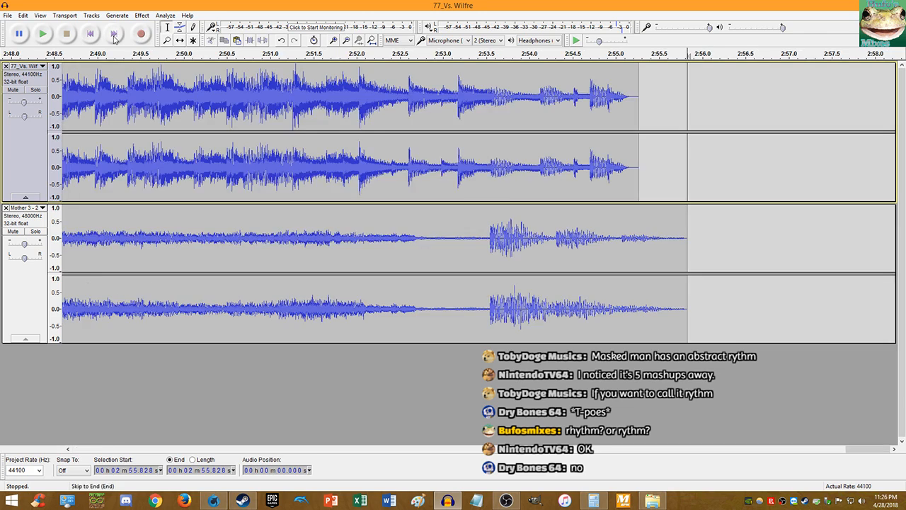
left_click(486, 182)
key("space")
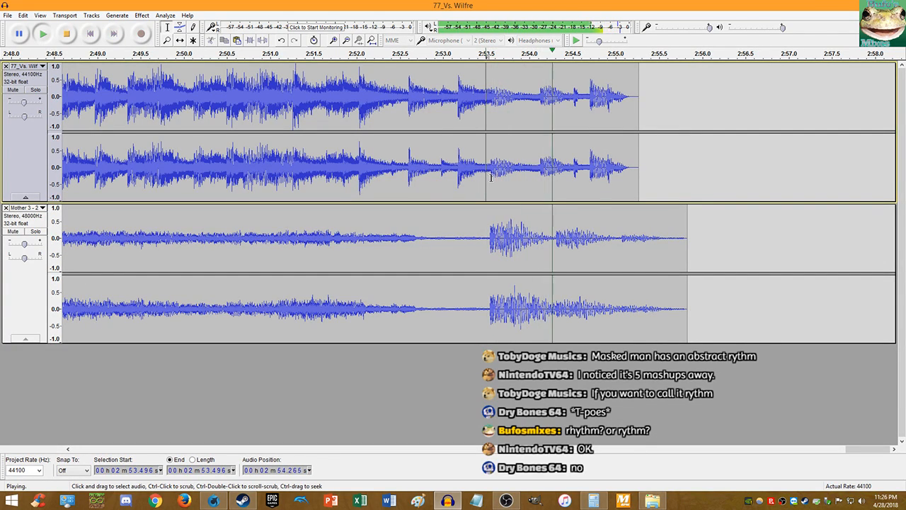
left_click(67, 34)
- Split both tracks at 2:53.544 and select their tails after that point
scroll(468, 244, "up", 9)
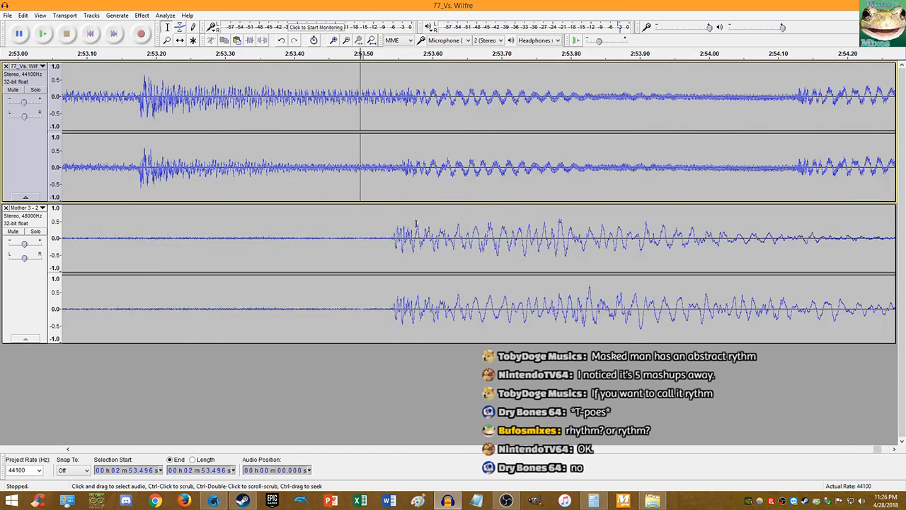
scroll(468, 244, "up", 5)
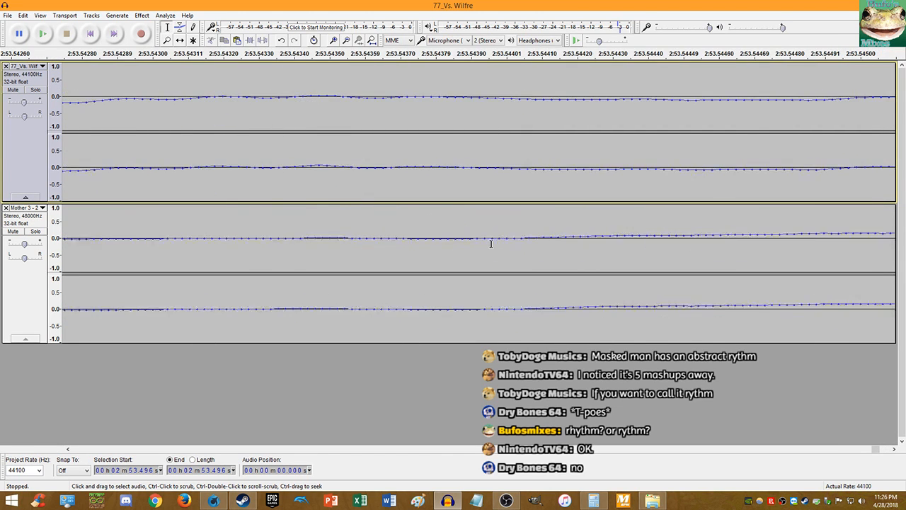
left_click(535, 240)
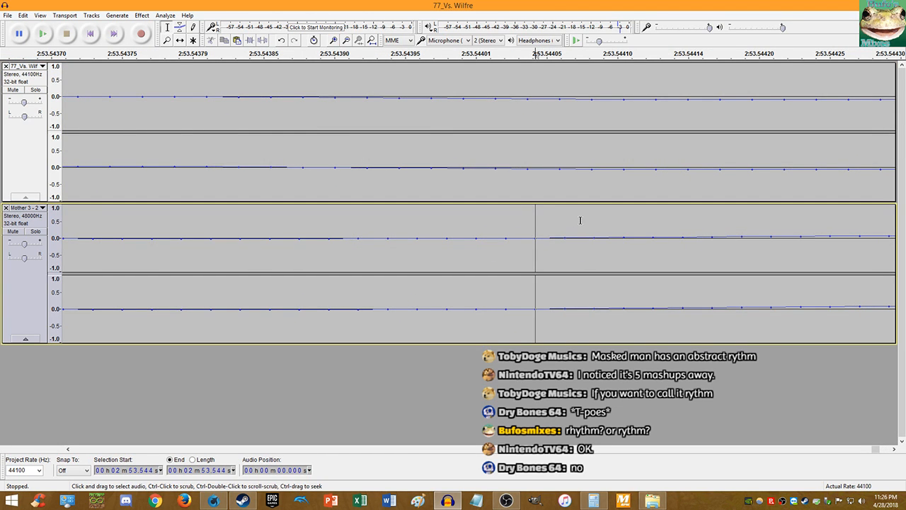
key("ctrl+i")
left_click(528, 190)
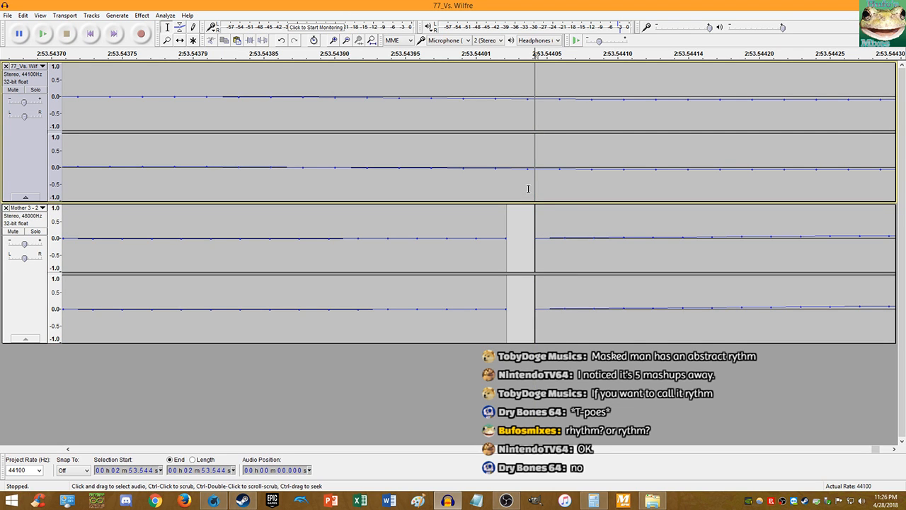
key("ctrl+i")
scroll(555, 214, "down", 12)
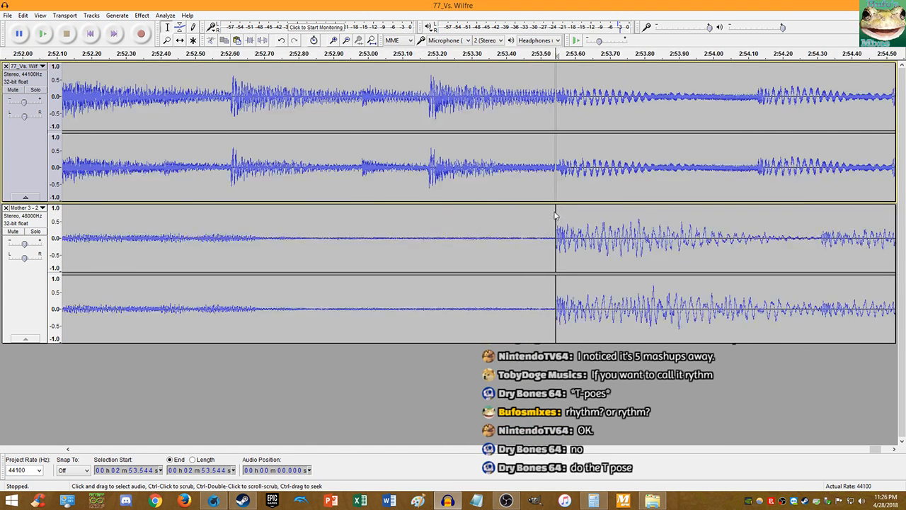
scroll(555, 214, "down", 3)
left_click_drag(713, 211, 552, 170)
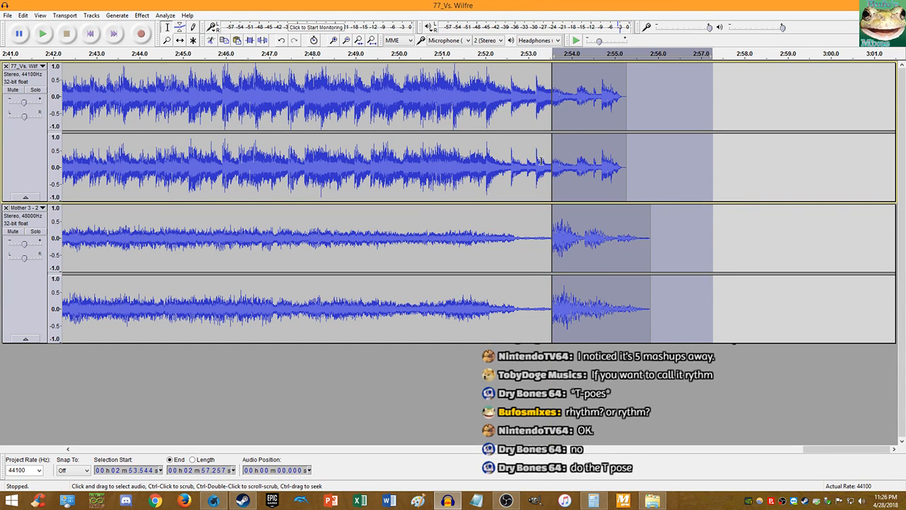
- Select the whole first-track clip and append a second copy of it
left_click(371, 41)
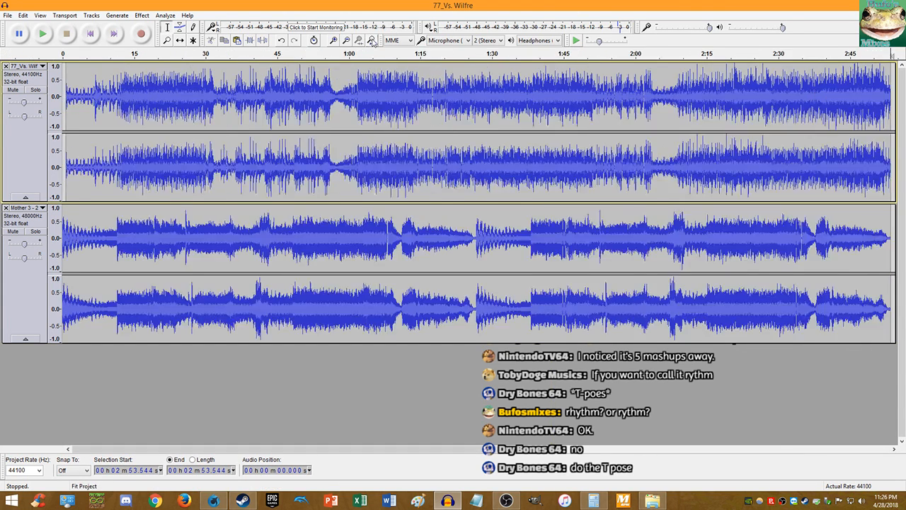
double_click(361, 88)
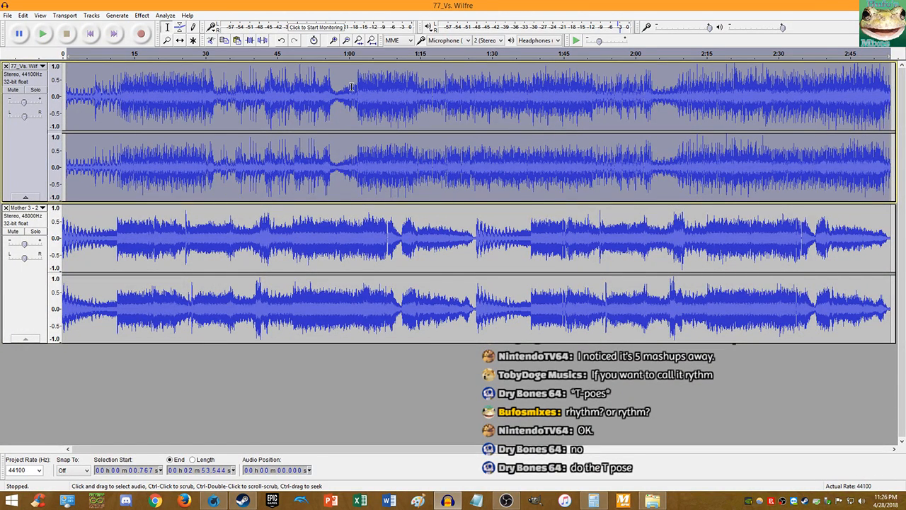
left_click(352, 87)
double_click(352, 87)
key("Right")
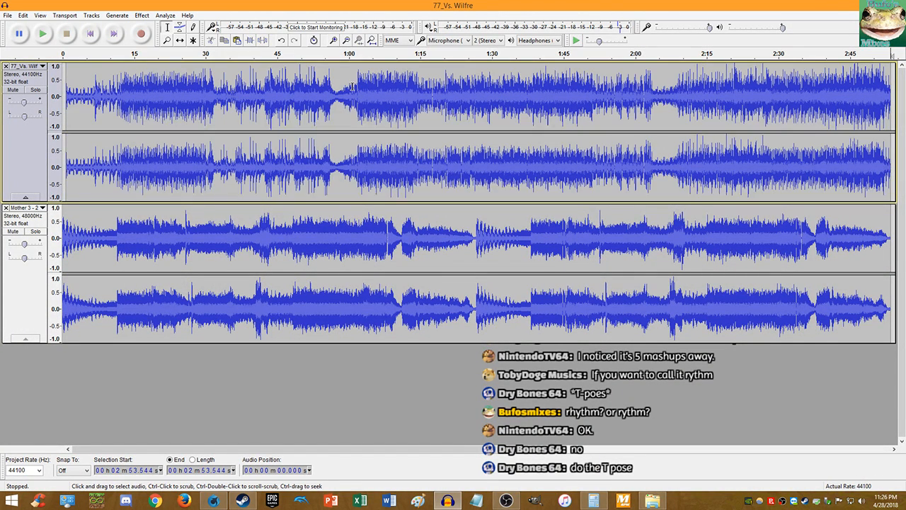
- Paste copies of the Mother 3 audio at 2:53.544 and at 5:47
left_click(382, 282)
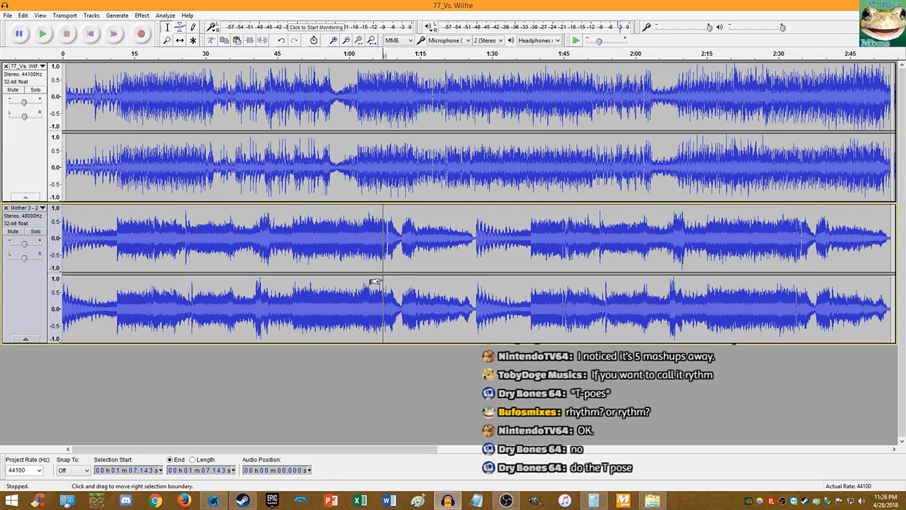
key("ctrl+a")
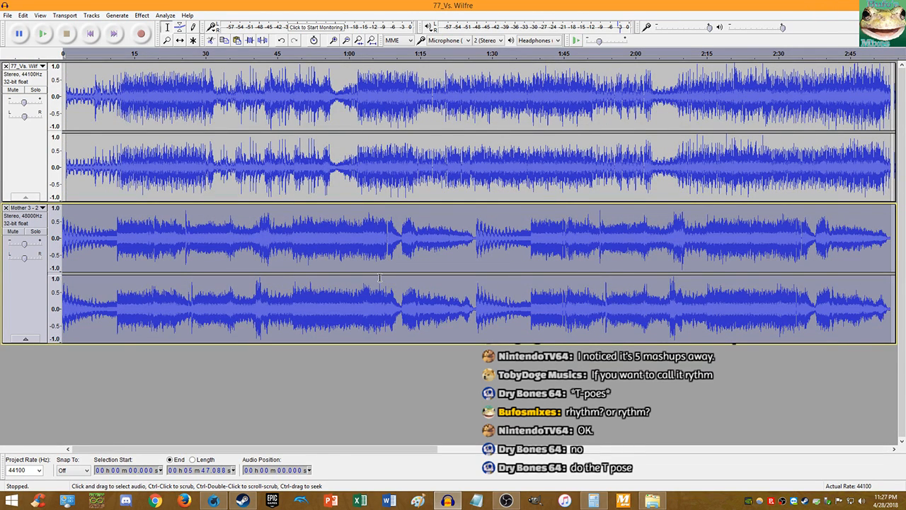
left_click(749, 221)
key("ctrl+3")
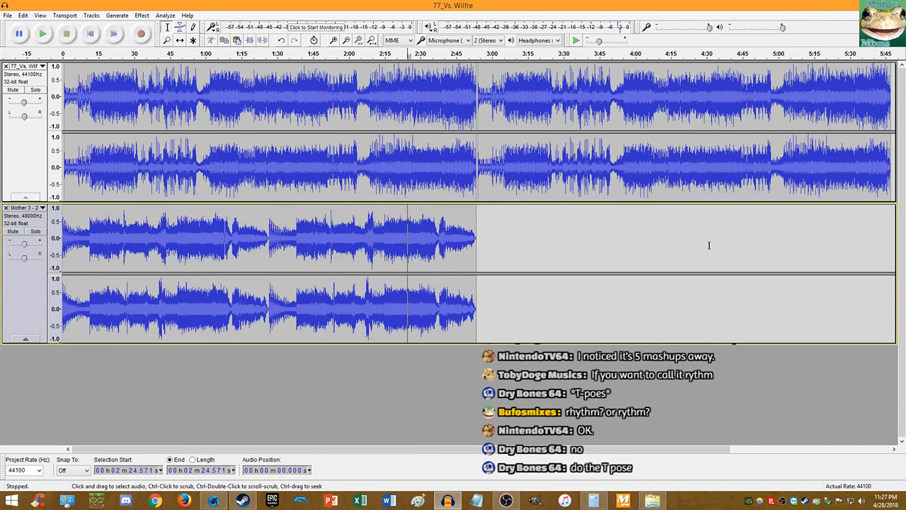
scroll(476, 223, "up", 3)
left_click(486, 225)
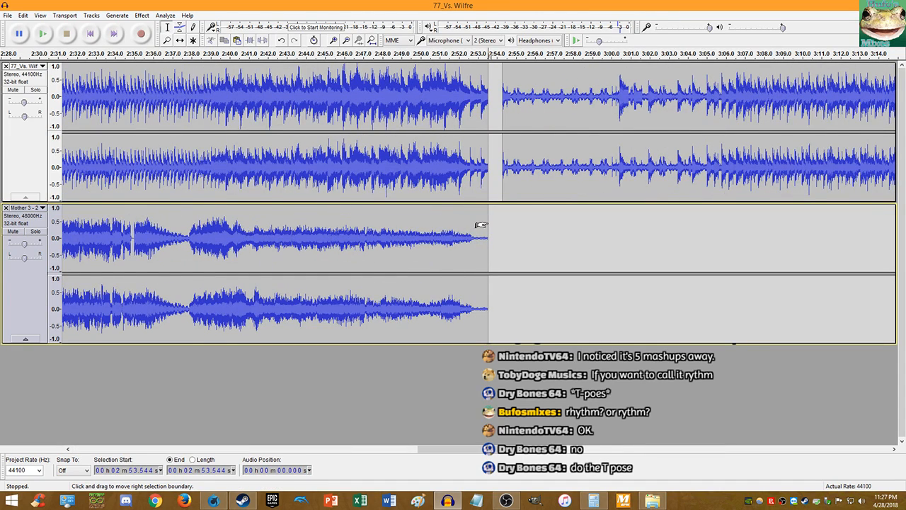
key("ctrl+v")
scroll(488, 222, "down", 2)
key("End")
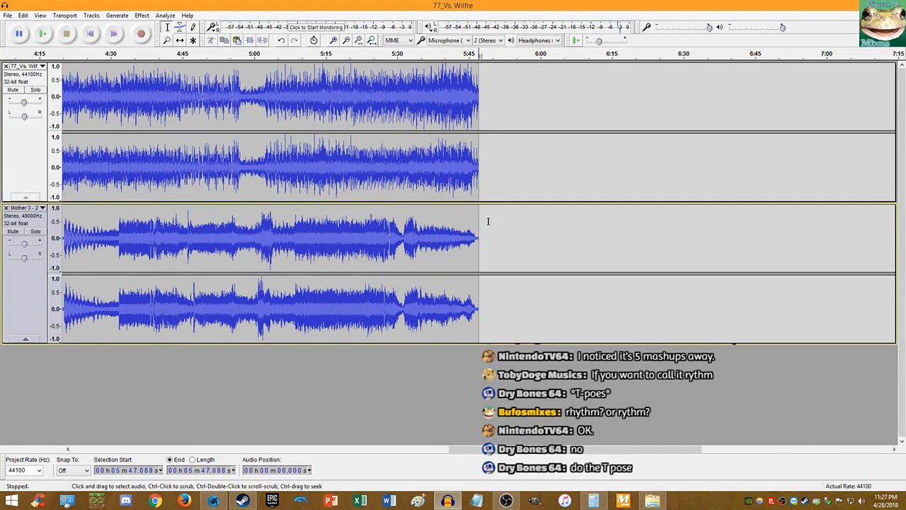
key("ctrl+v")
- Select the top track from 2:53.5 onward
scroll(496, 103, "down", 2)
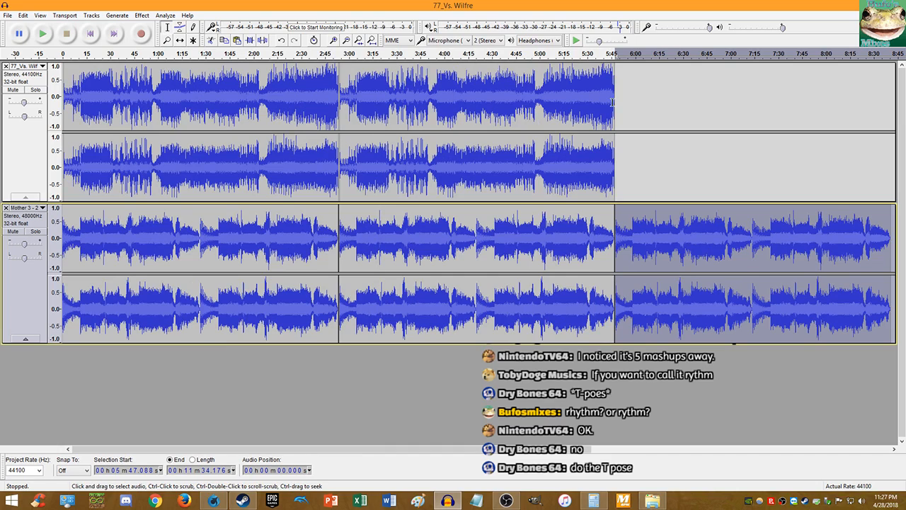
left_click_drag(612, 103, 337, 117)
scroll(342, 115, "up", 3)
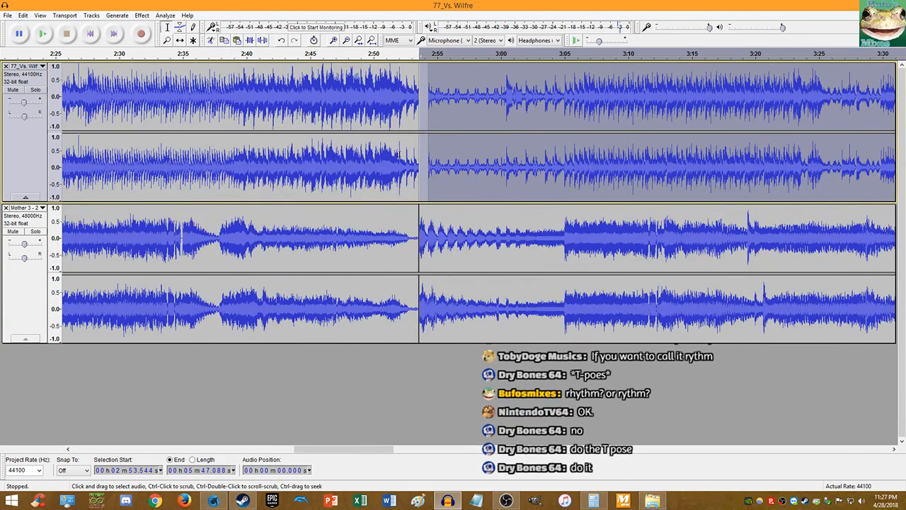
- Paste the copied audio into the top track at 5:47.088
scroll(404, 159, "up", 5)
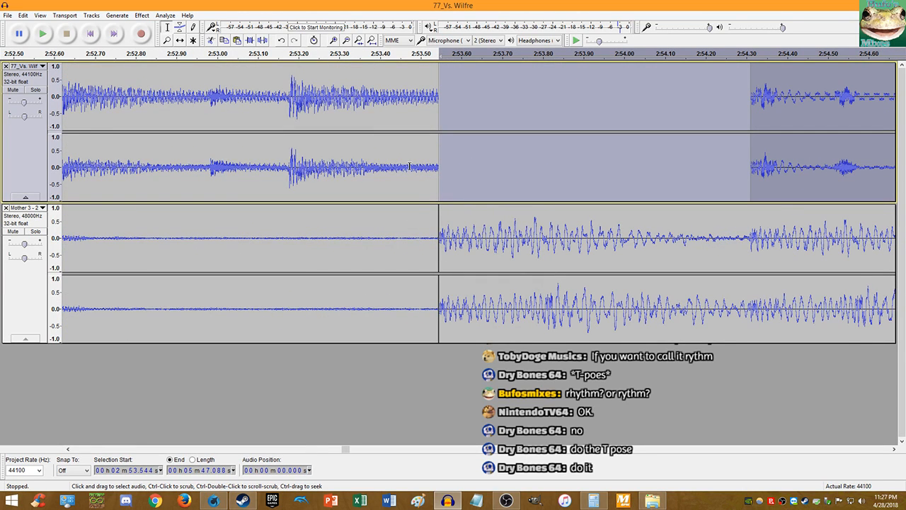
key("End")
scroll(373, 170, "down", 3)
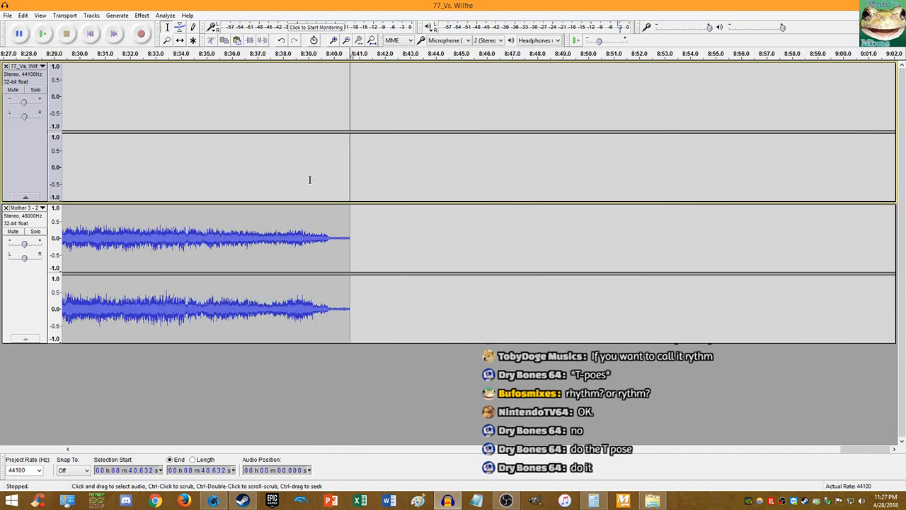
scroll(239, 167, "down", 2)
left_click(171, 163)
key("ctrl+v")
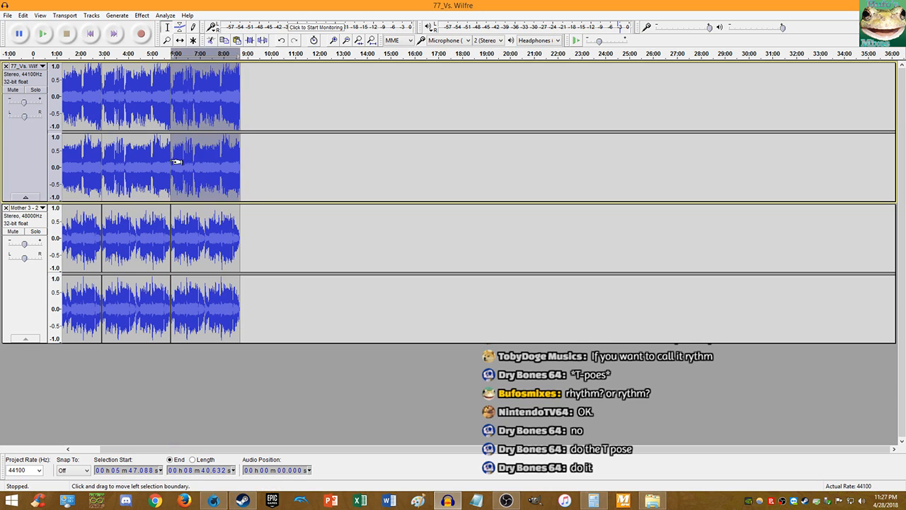
- Play across the join at 5:47 to check it, then stop
scroll(170, 163, "up", 6)
left_click(411, 166)
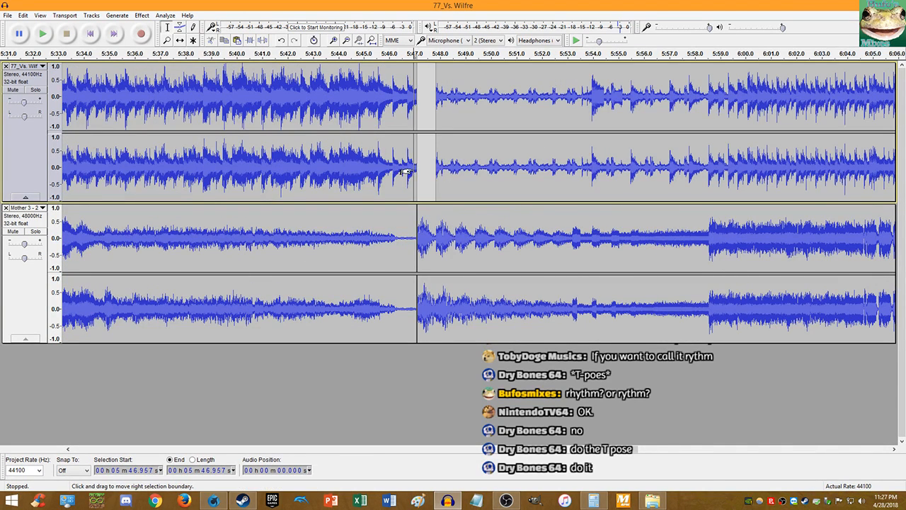
key("space")
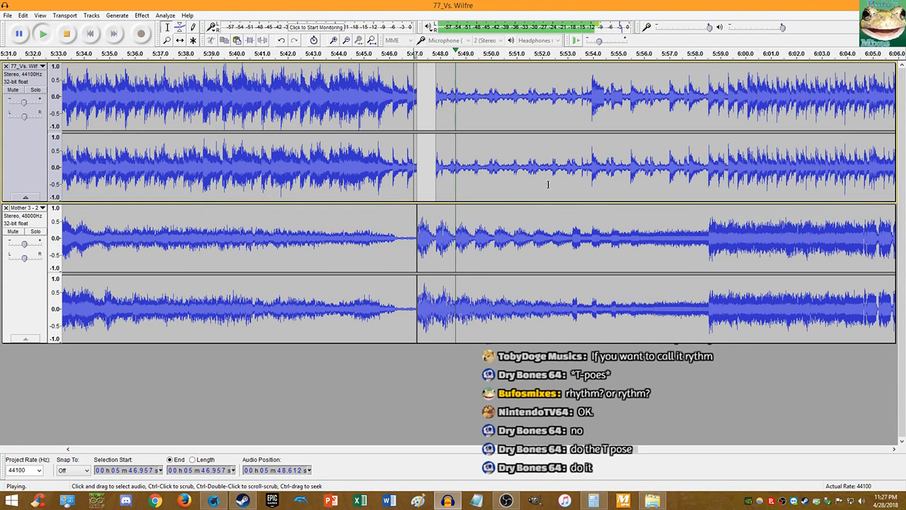
scroll(611, 188, "up", 1)
scroll(610, 188, "down", 2)
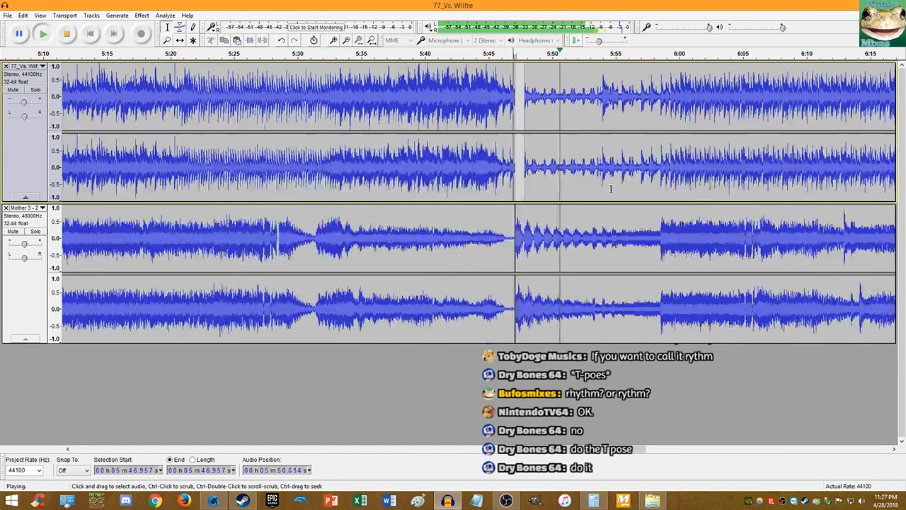
scroll(607, 187, "up", 2)
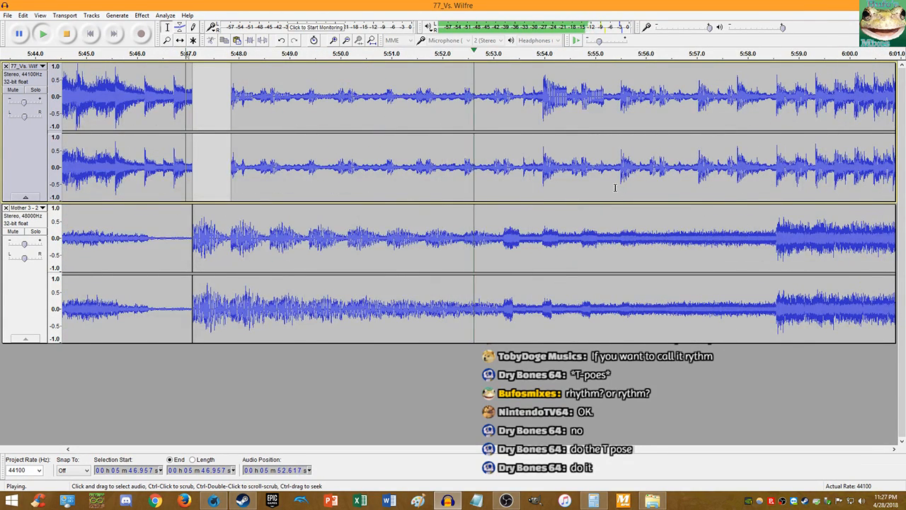
scroll(598, 184, "up", 1)
scroll(599, 184, "down", 2)
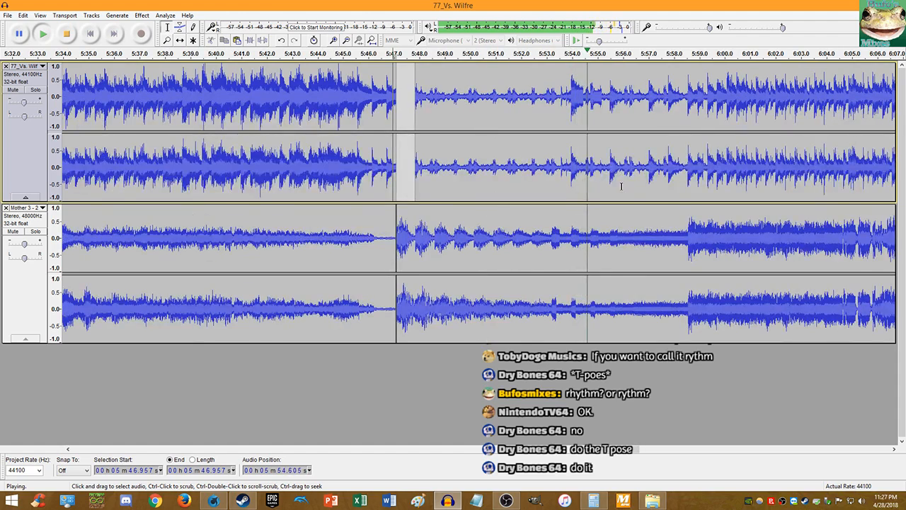
scroll(688, 208, "up", 2)
scroll(685, 212, "up", 1)
scroll(685, 213, "down", 1)
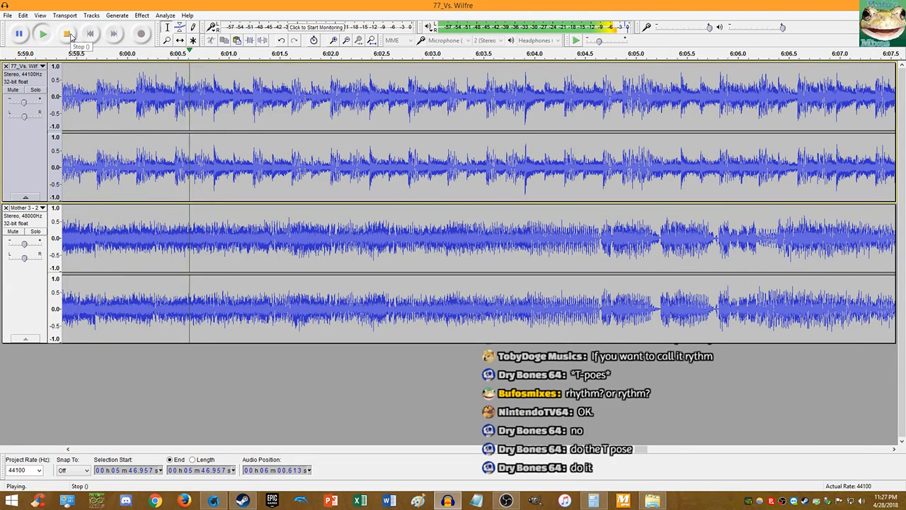
left_click(69, 34)
- Split both tracks at 6:00.094 and delete all audio after it
scroll(135, 170, "up", 8)
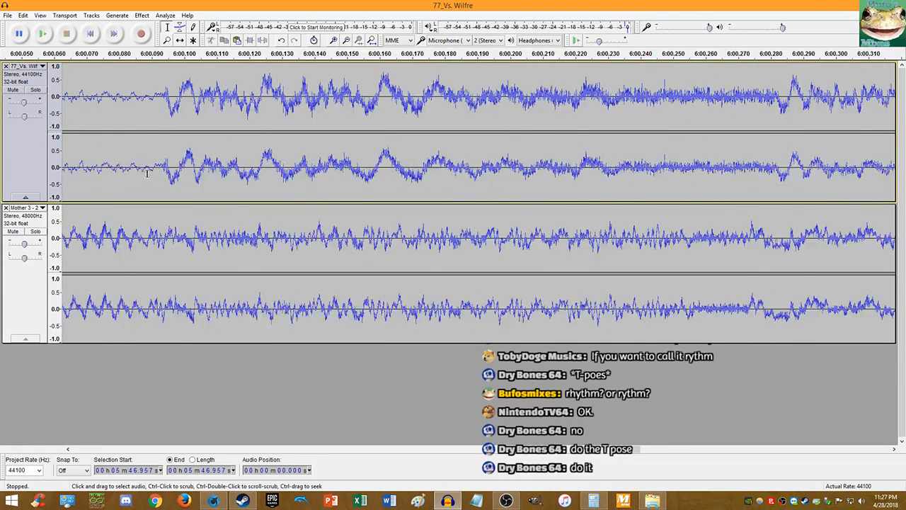
scroll(187, 169, "up", 6)
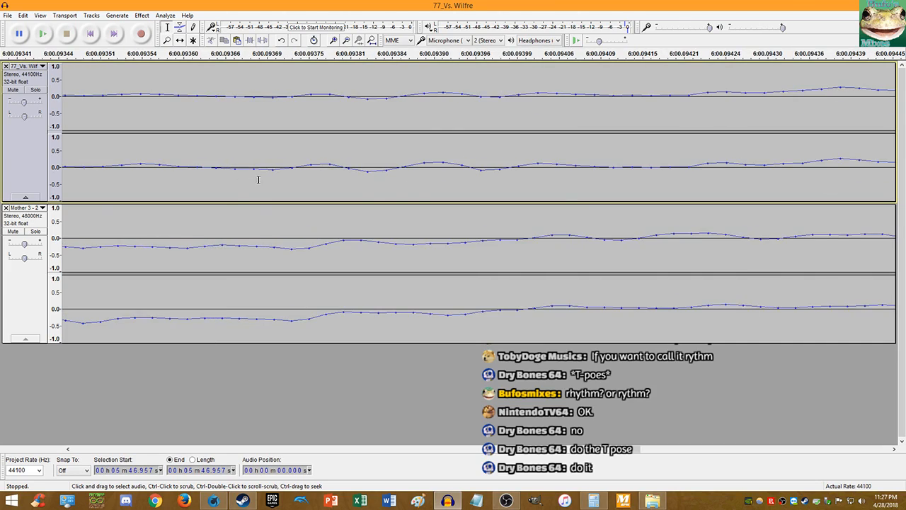
left_click(103, 170)
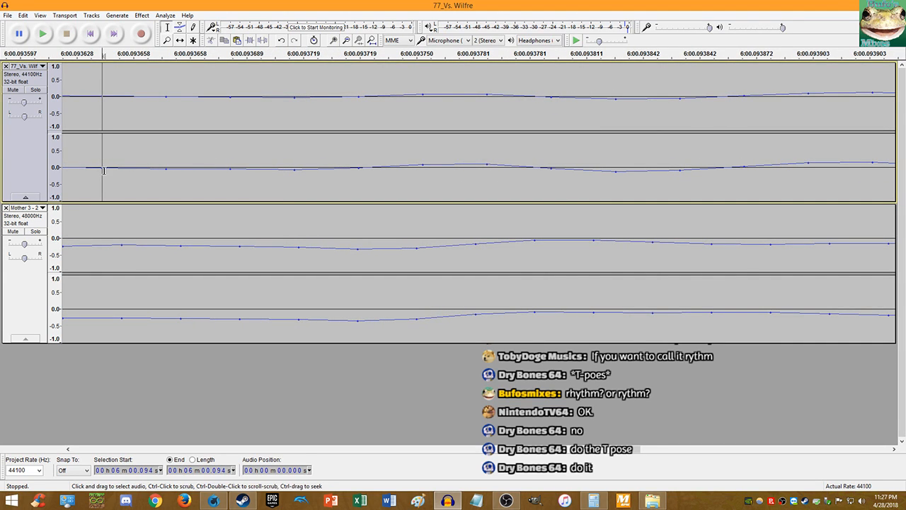
left_click(99, 220)
left_click(103, 219)
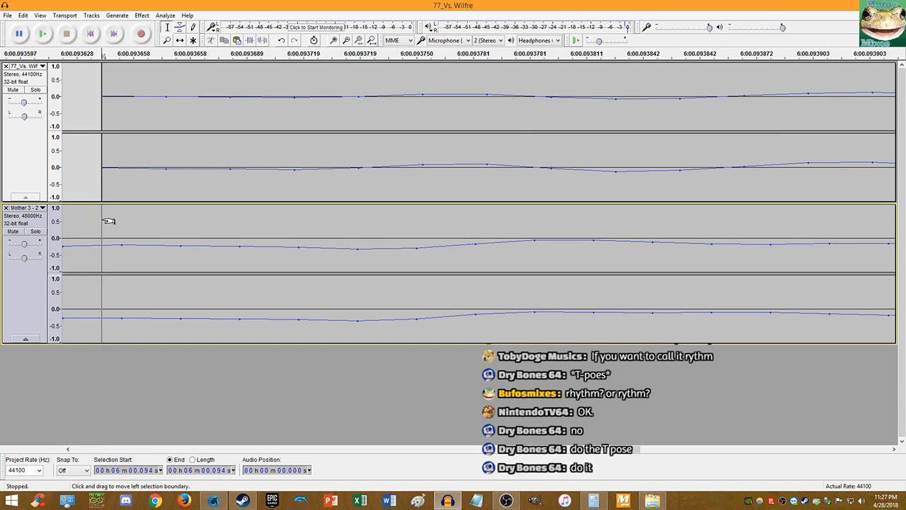
key("ctrl+i")
scroll(148, 225, "down", 20)
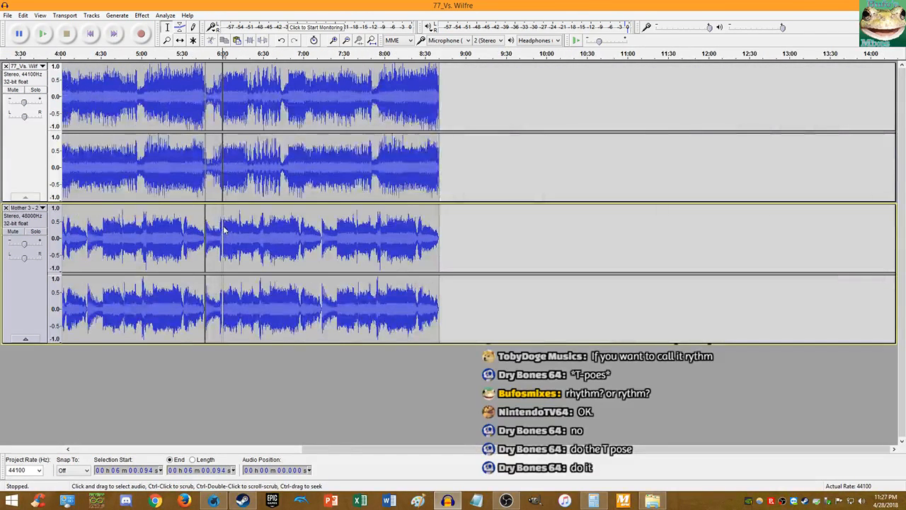
left_click_drag(480, 177, 224, 238)
key("Delete")
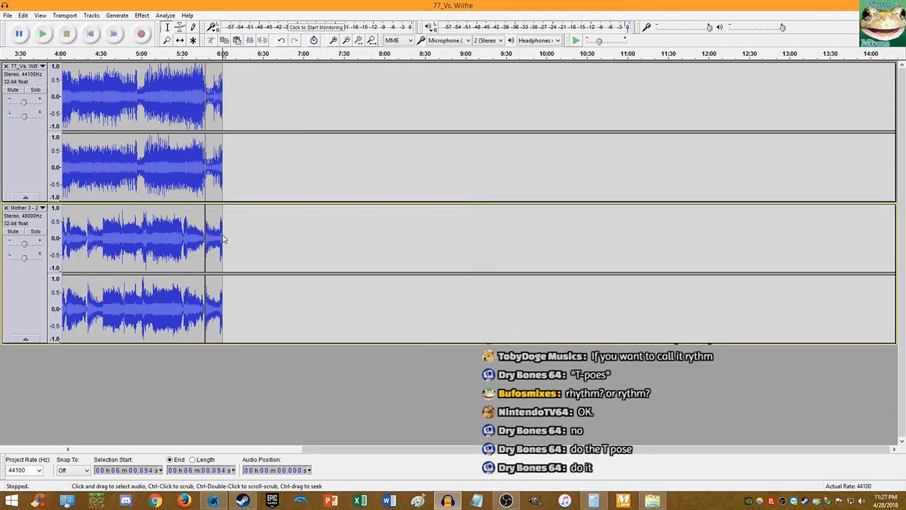
- Apply Fade Out from 5:47.088 to 6:00.094, then return to the project start
left_click_drag(224, 216, 207, 196)
left_click(141, 15)
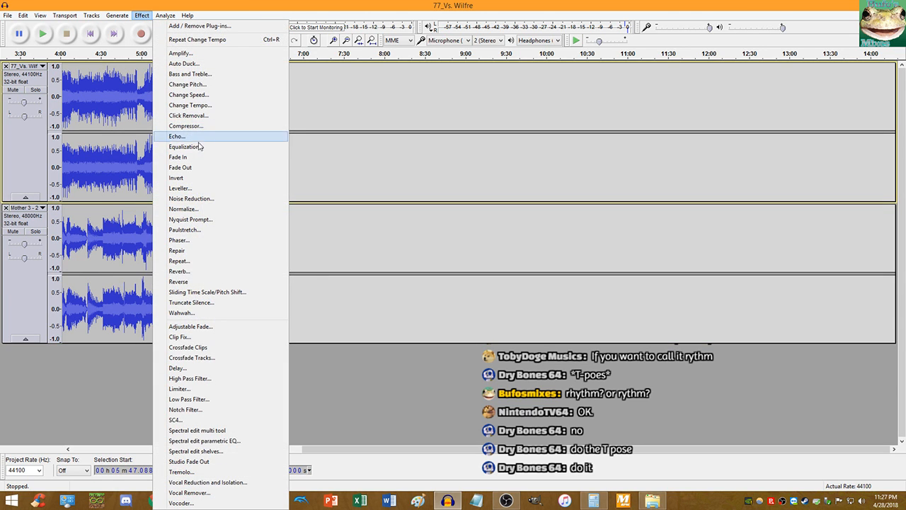
left_click(213, 167)
scroll(217, 167, "up", 3)
scroll(210, 168, "up", 1)
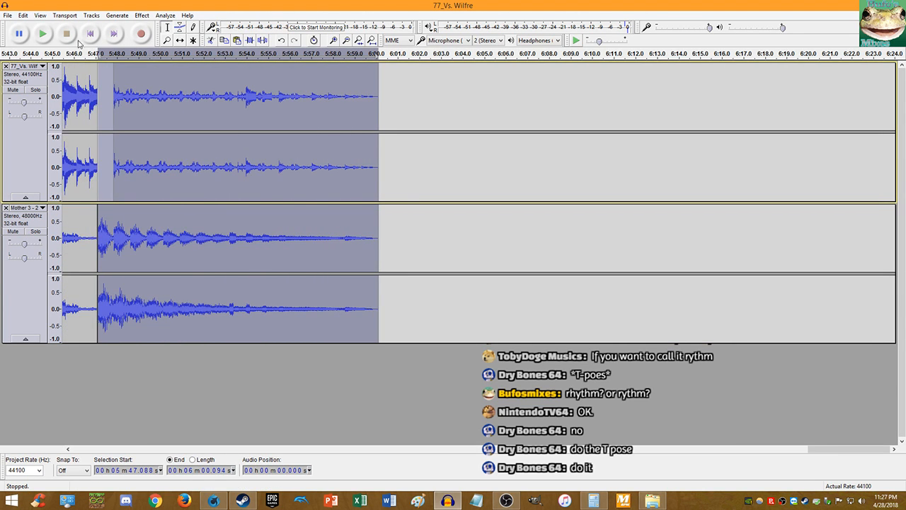
left_click(88, 32)
- Save the project as 'Shadow Man Showdown' in Documents > Audacity-Projects via Save Project As
left_click(7, 15)
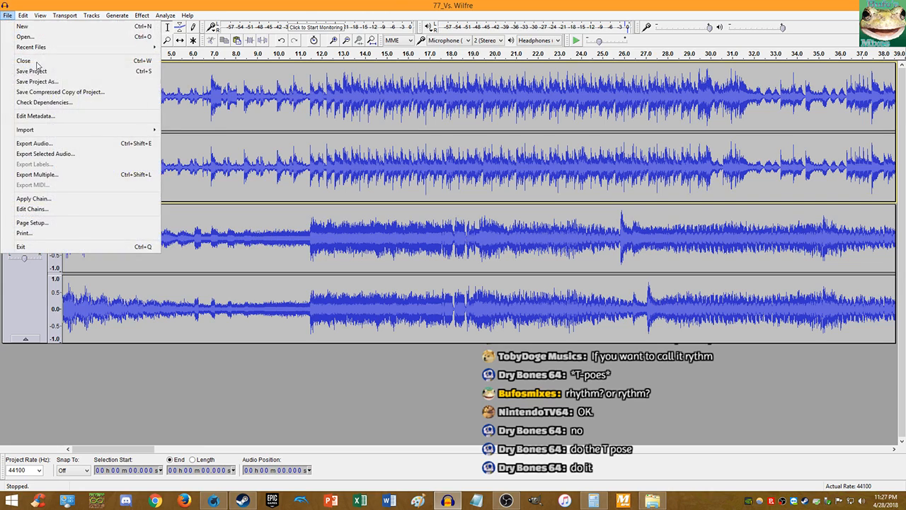
left_click(41, 75)
key("alt+Tab")
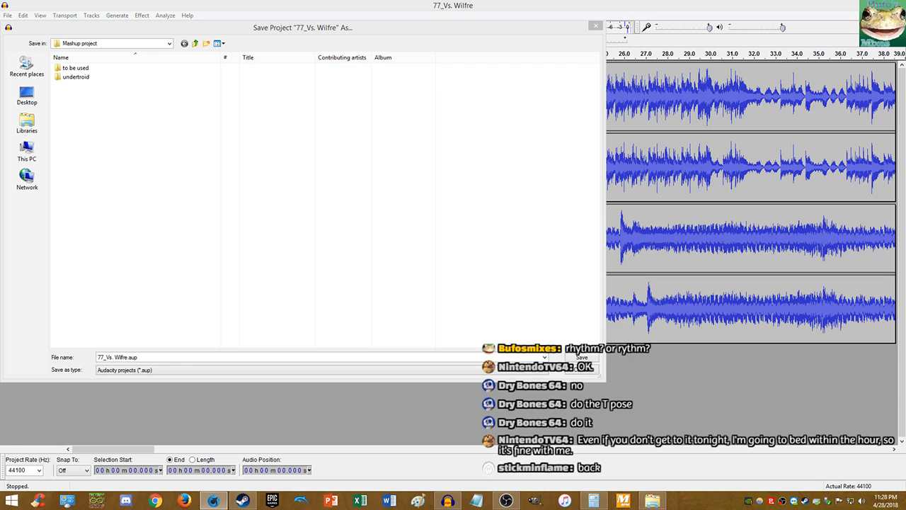
left_click(124, 356)
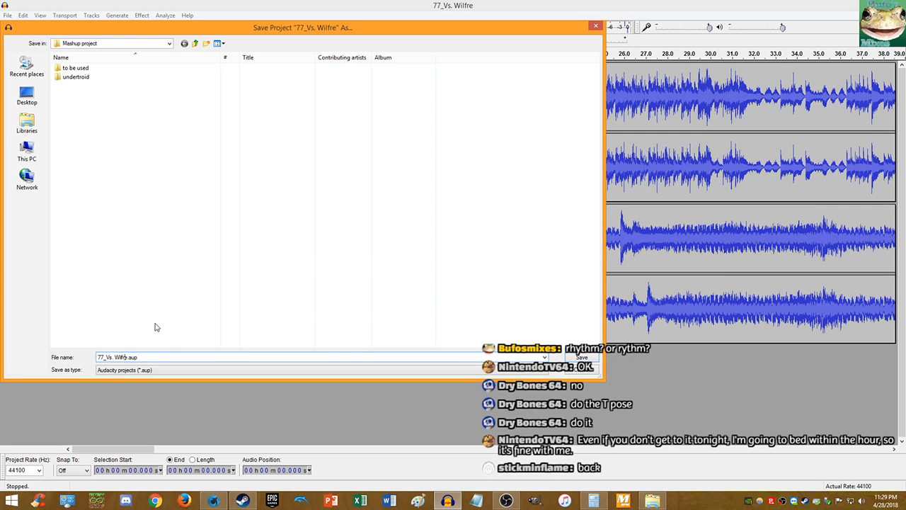
key("shift+Home")
type("S")
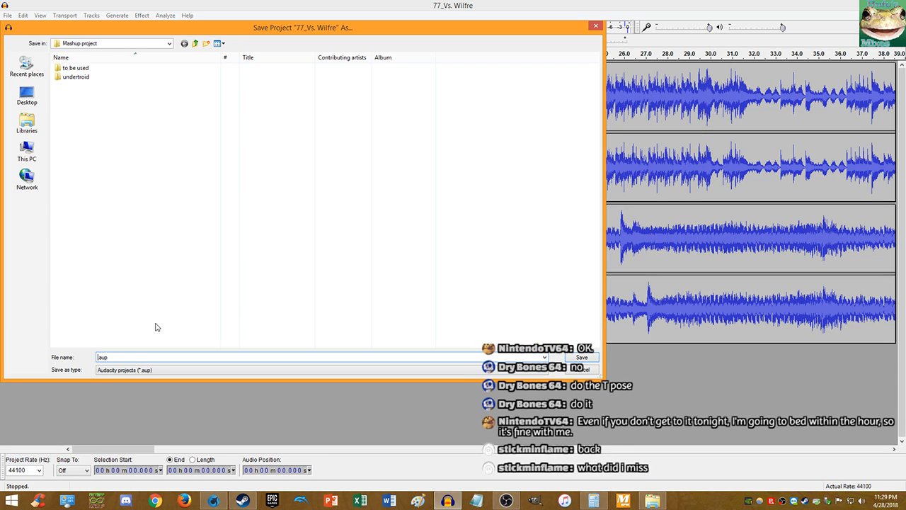
type("hadow Man Showdown")
key("shift+Home")
key("ctrl+c")
left_click(27, 121)
double_click(67, 67)
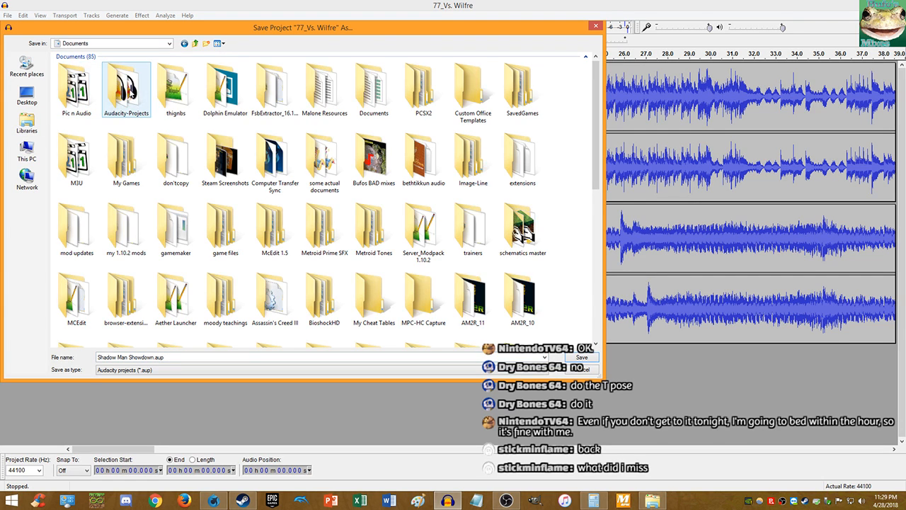
double_click(129, 88)
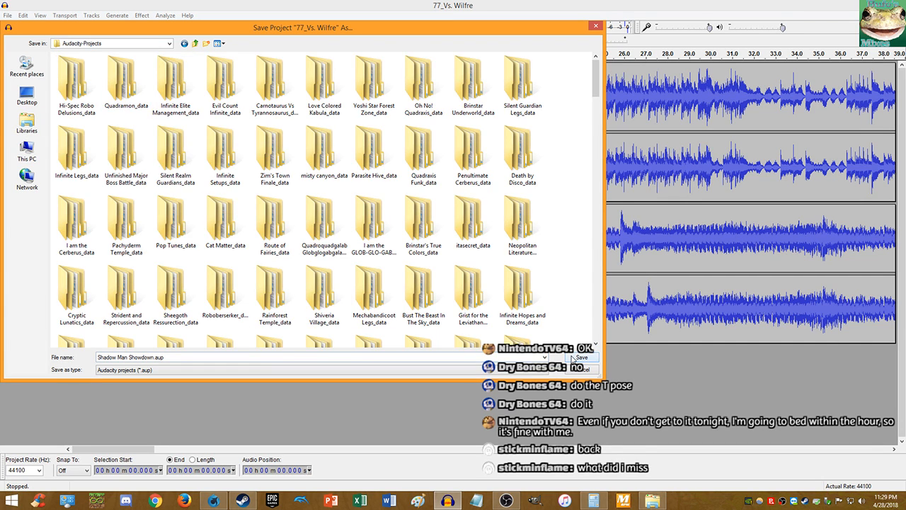
left_click(574, 359)
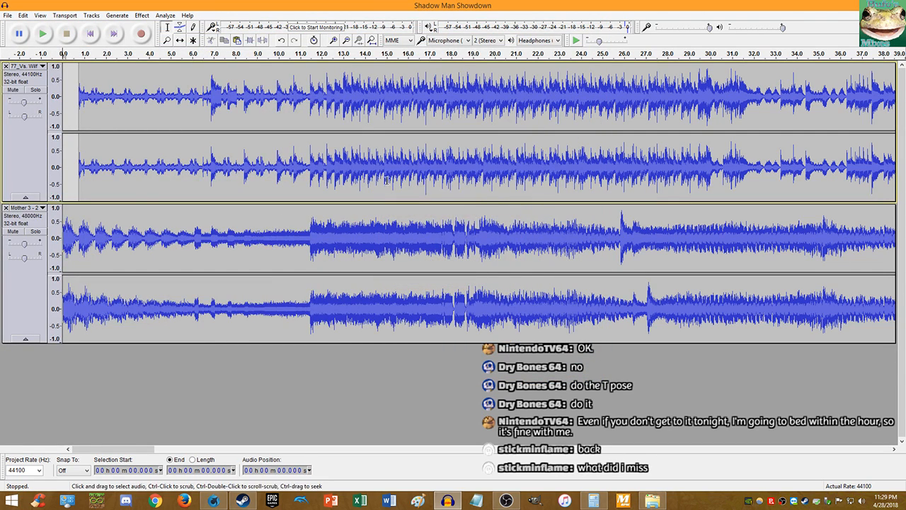
- Open Edit Metadata and load the saved Tags.xml template
left_click(7, 15)
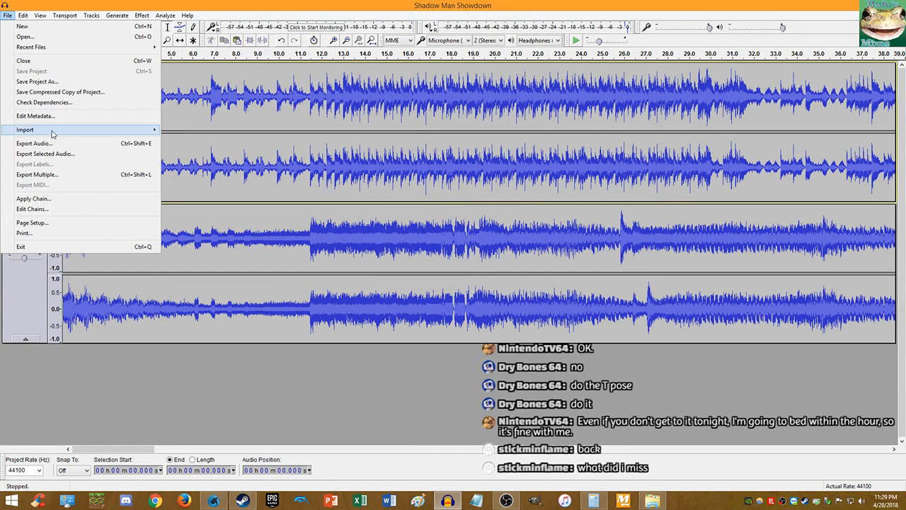
left_click(44, 116)
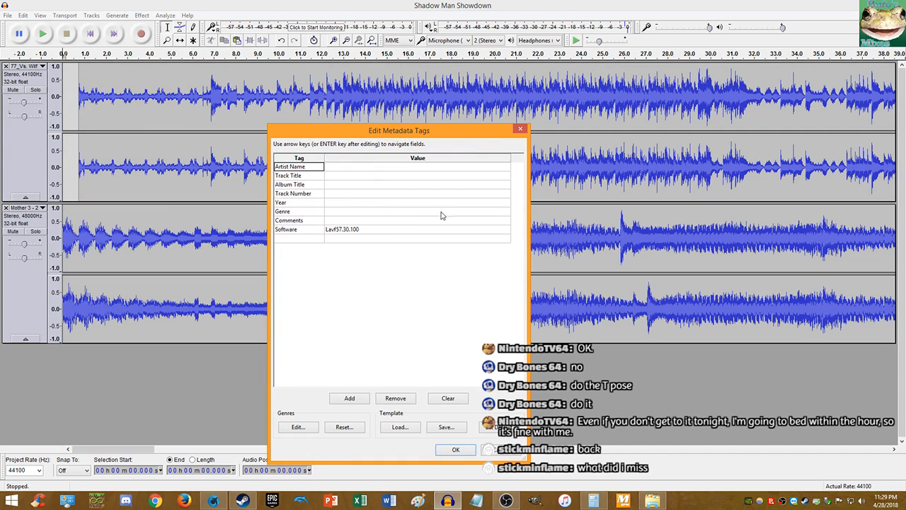
left_click(407, 428)
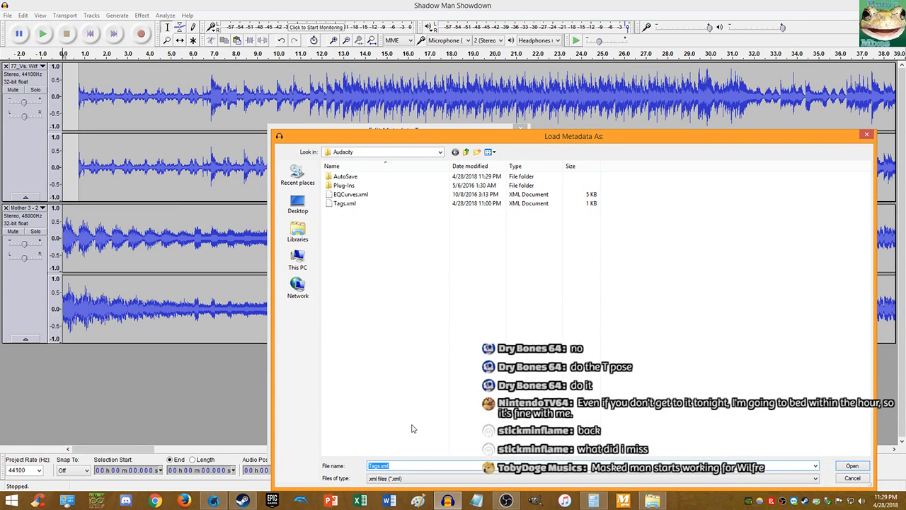
double_click(348, 205)
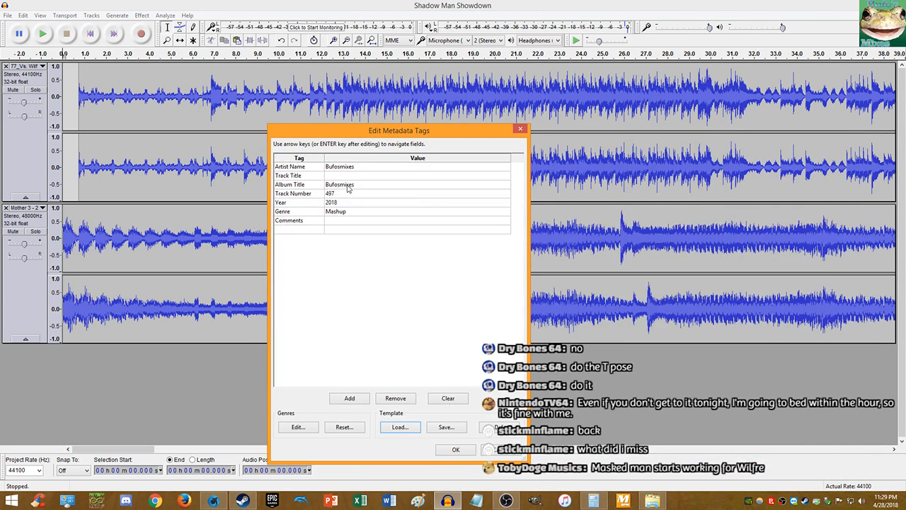
- Clear the Track Title and change the Track Number from 497 to 498
left_click(349, 177)
key("ctrl+v")
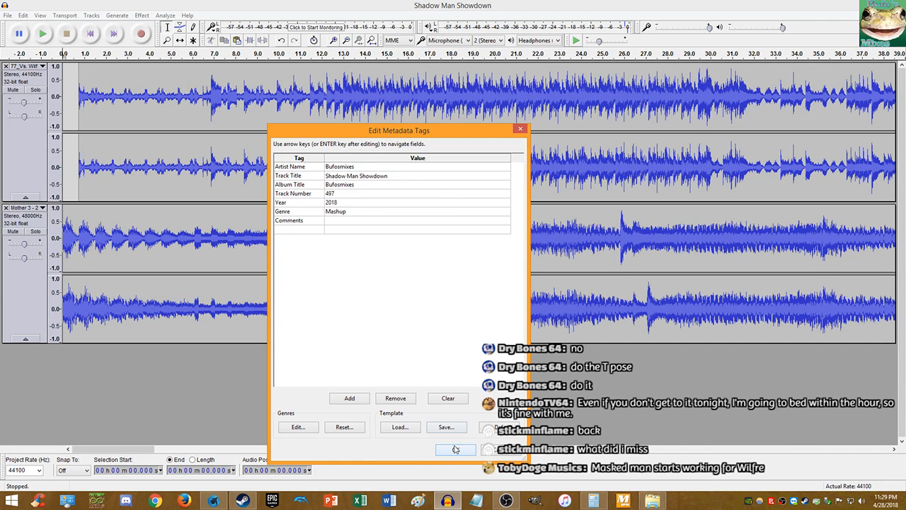
key("ctrl+a")
key("ctrl+c")
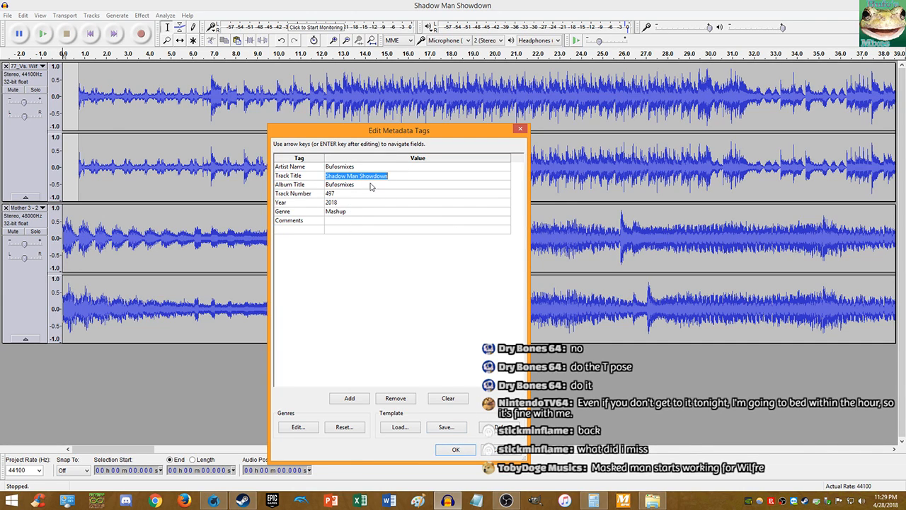
key("BackSpace")
key("Return")
left_click(347, 194)
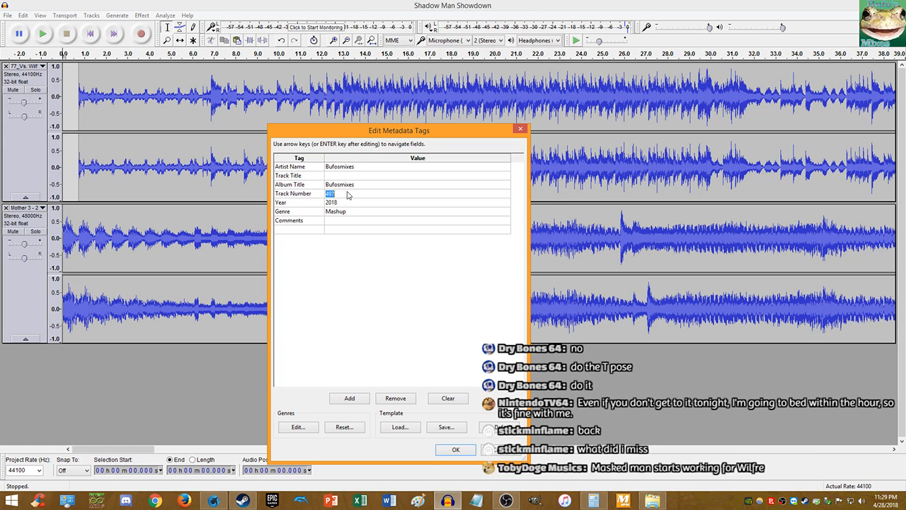
left_click(348, 195)
key("BackSpace")
type("8")
- Save the tags as a template, overwriting Tags.xml
left_click(446, 426)
double_click(341, 203)
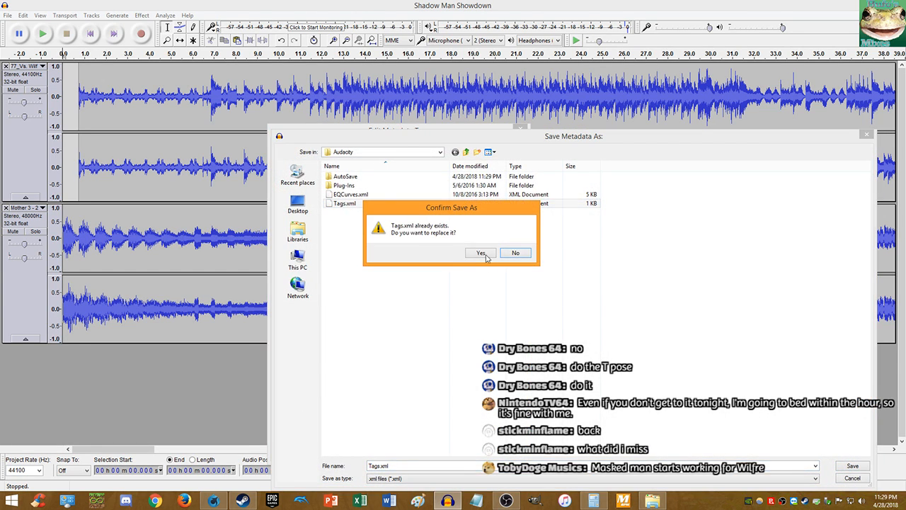
left_click(486, 255)
- Paste 'Shadow Man Showdown' back into Track Title and apply the metadata
left_click(357, 175)
left_click(357, 175)
key("ctrl+v")
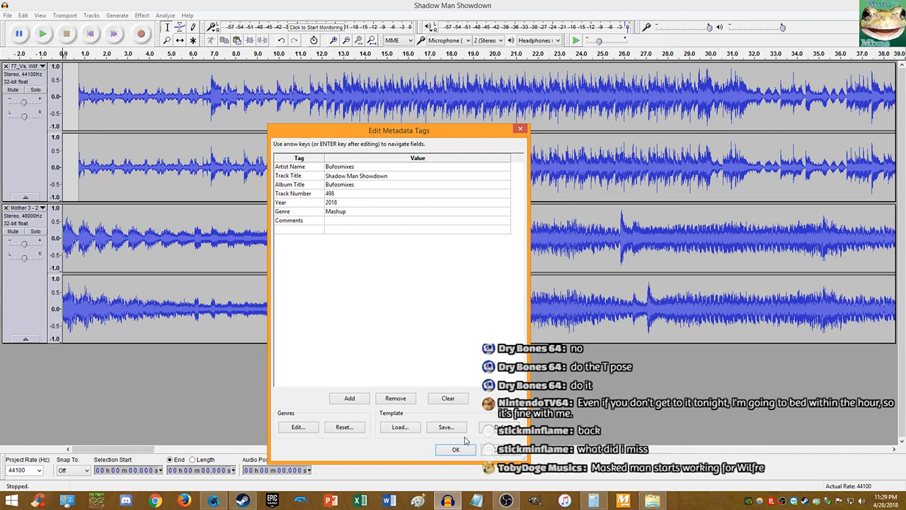
left_click(458, 448)
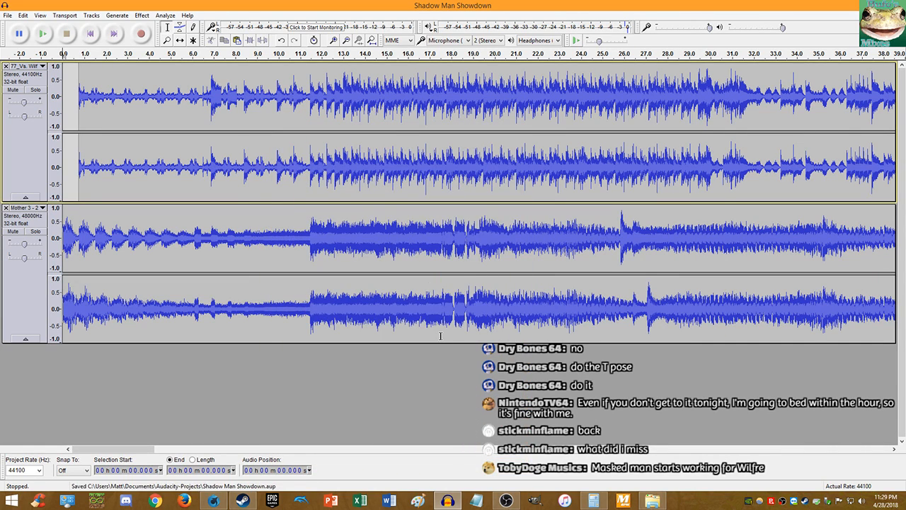
- Export the mix as MP3 with the file name prefixed 'DtL Mother Mix-', accepting the tags
left_click(7, 15)
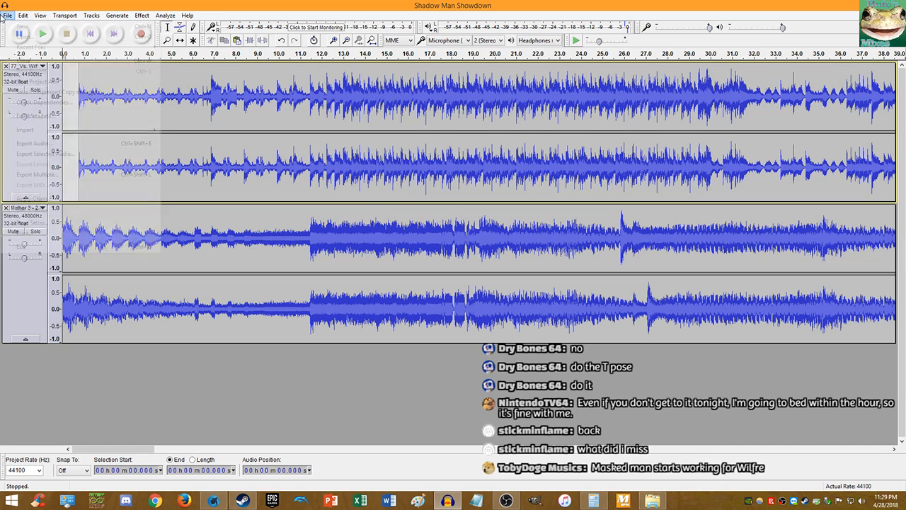
left_click(43, 143)
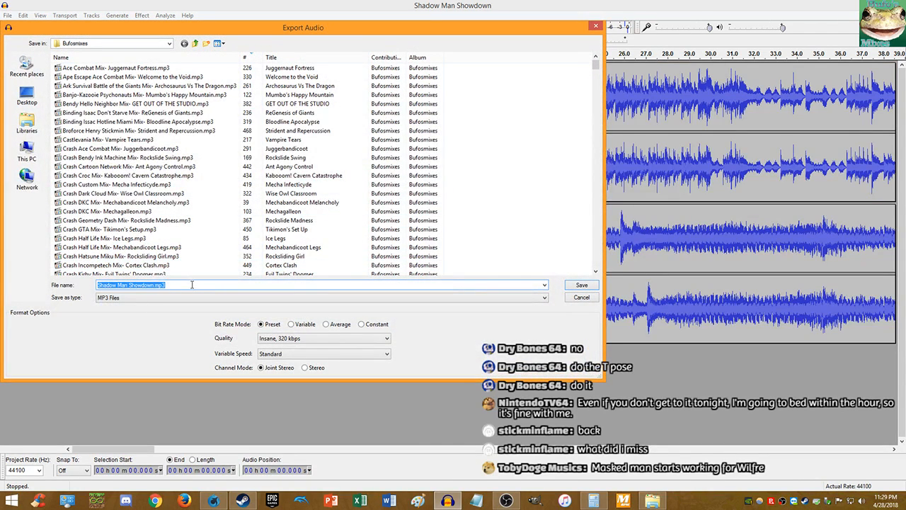
left_click(188, 284)
type("DtL ")
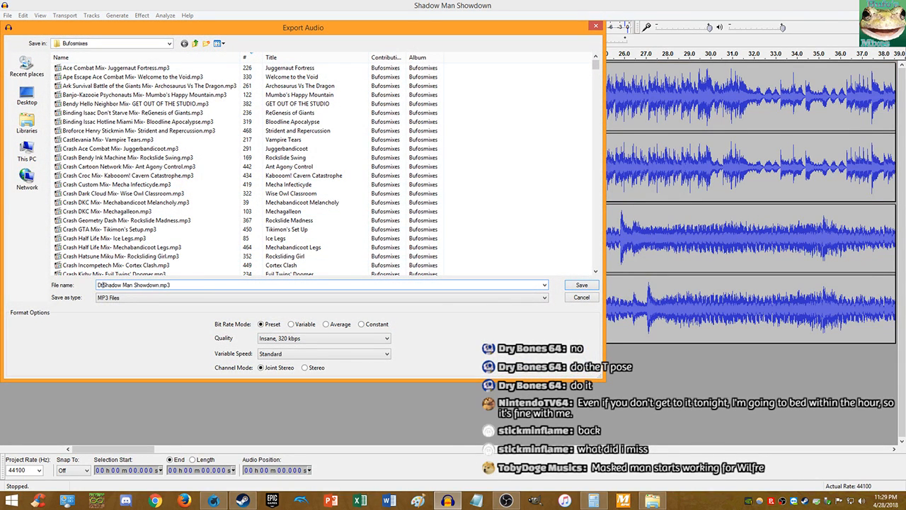
type("Mother Mix-")
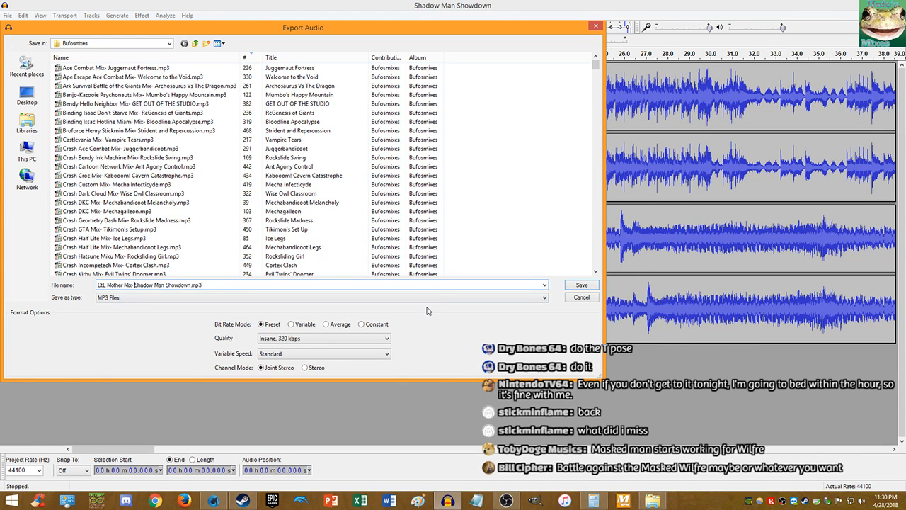
left_click(585, 289)
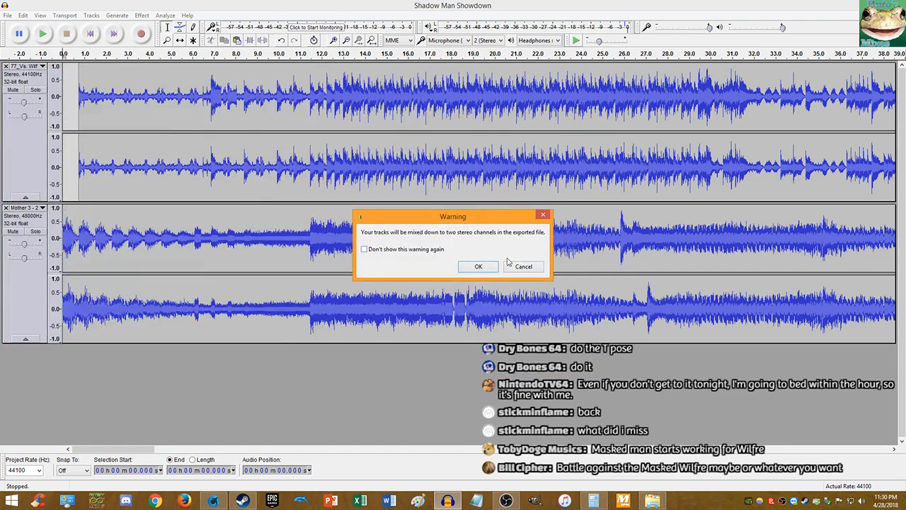
left_click(486, 269)
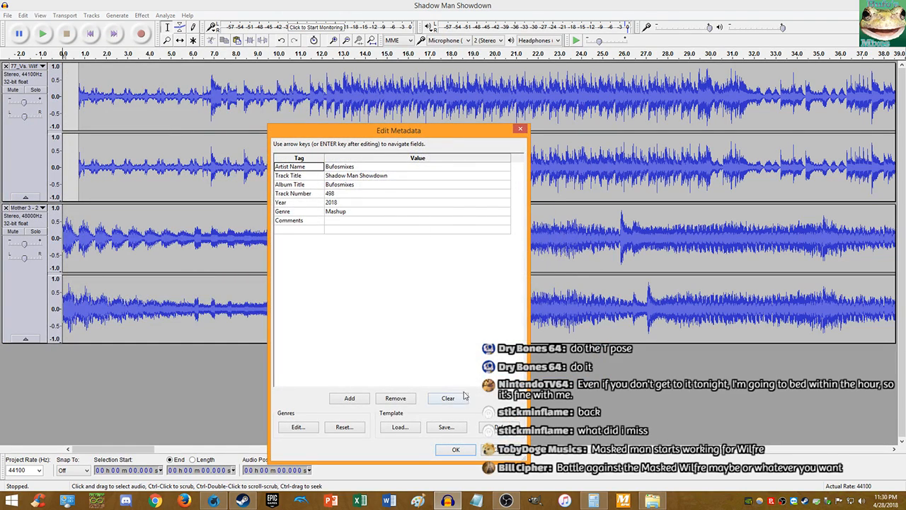
left_click(453, 452)
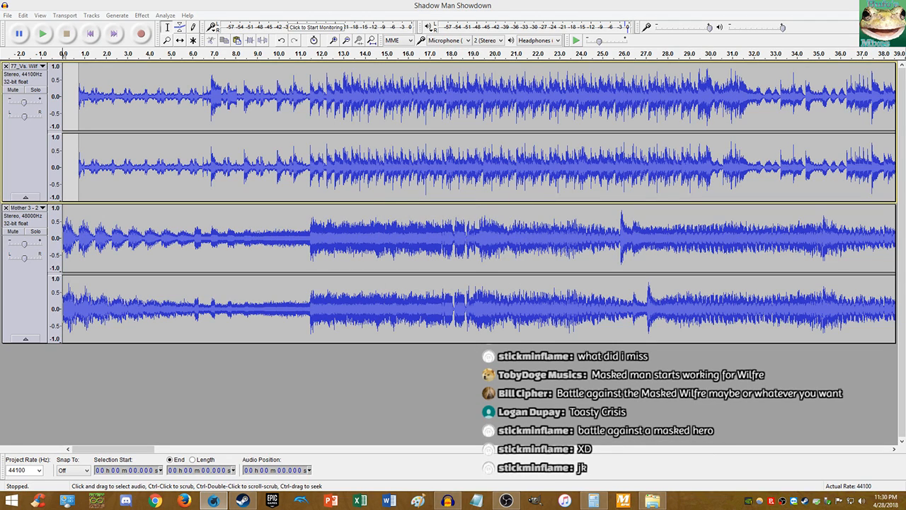
- Start an audio export as 16-bit PCM WAV into Documents > Pic n Audio
left_click(90, 34)
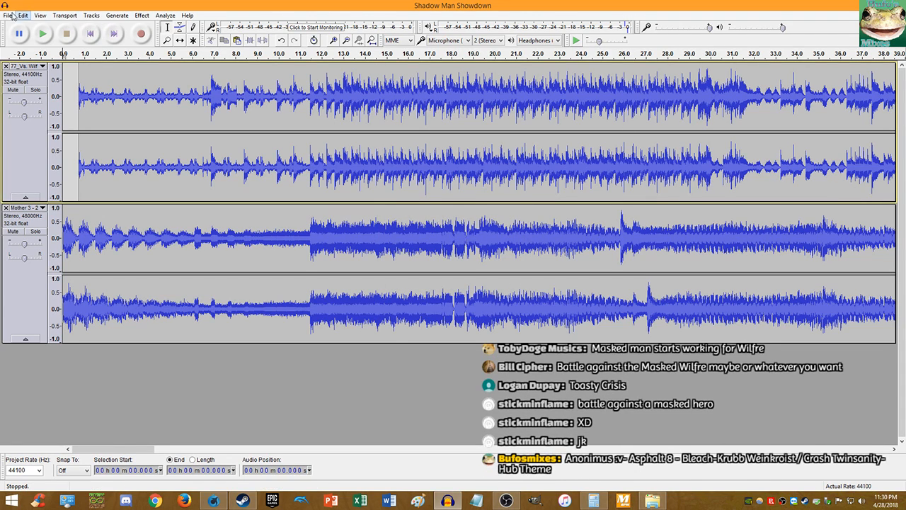
left_click(9, 15)
left_click(43, 143)
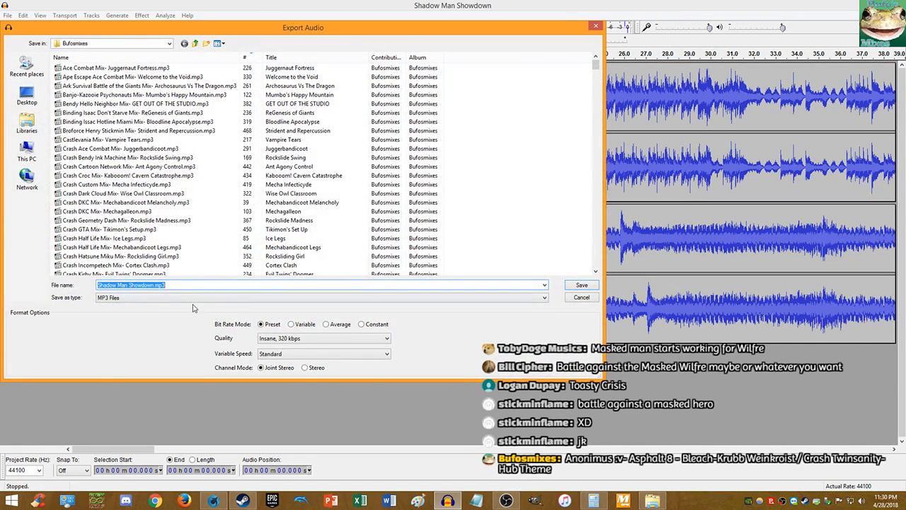
left_click(193, 297)
left_click(166, 312)
left_click(27, 124)
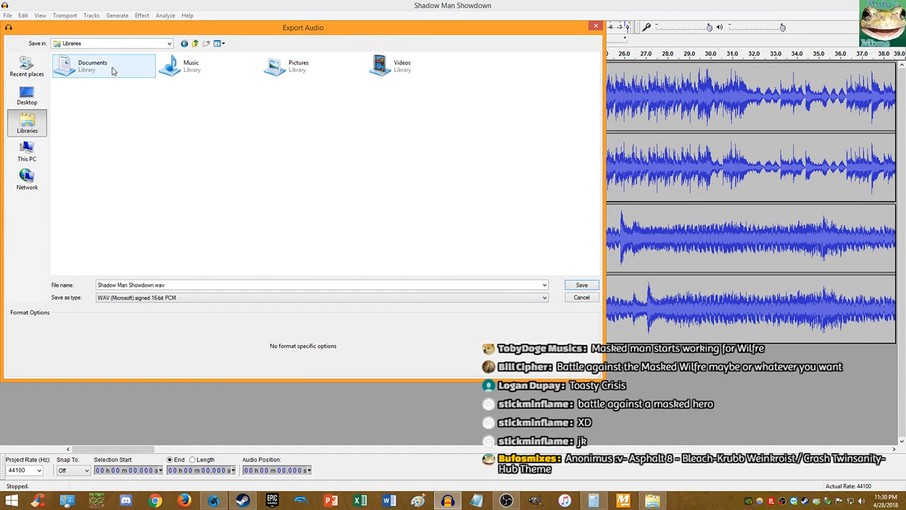
double_click(112, 71)
double_click(113, 79)
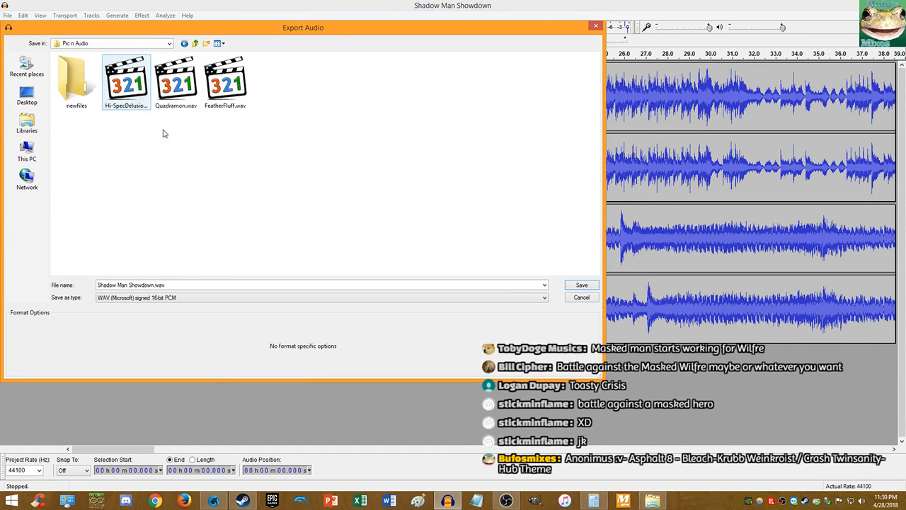
- Rename the file to ShadowMan.wav and save it, accepting the mixdown warning and tags
left_click(132, 284)
left_click(135, 285)
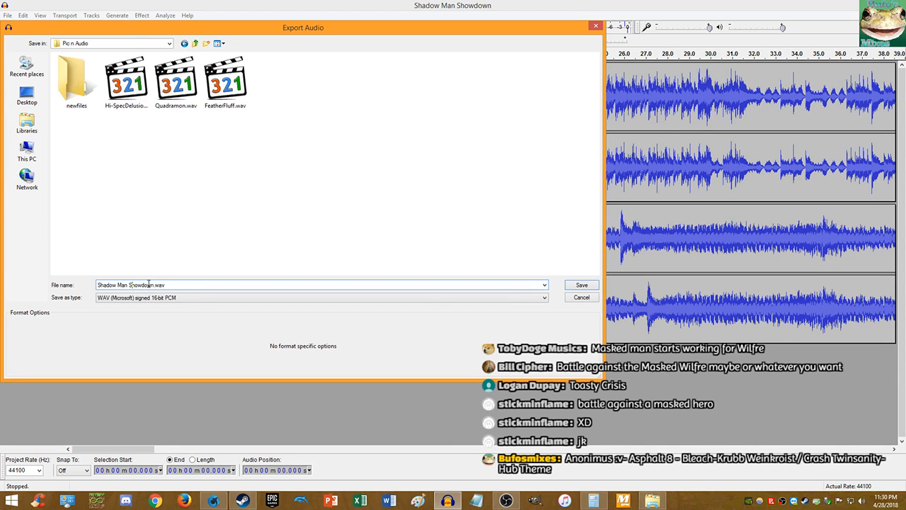
left_click_drag(155, 285, 128, 285)
key("BackSpace")
key("BackSpace")
key("BackSpace")
left_click(579, 286)
left_click(490, 271)
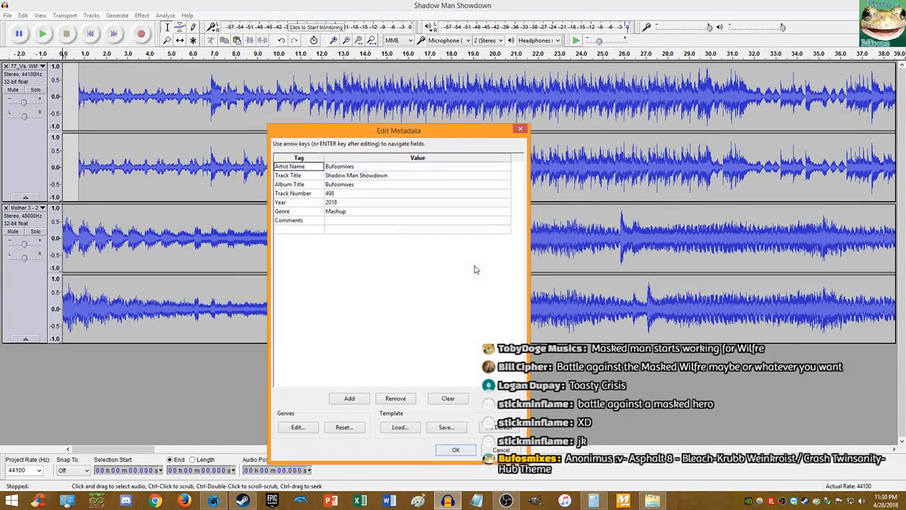
left_click(449, 452)
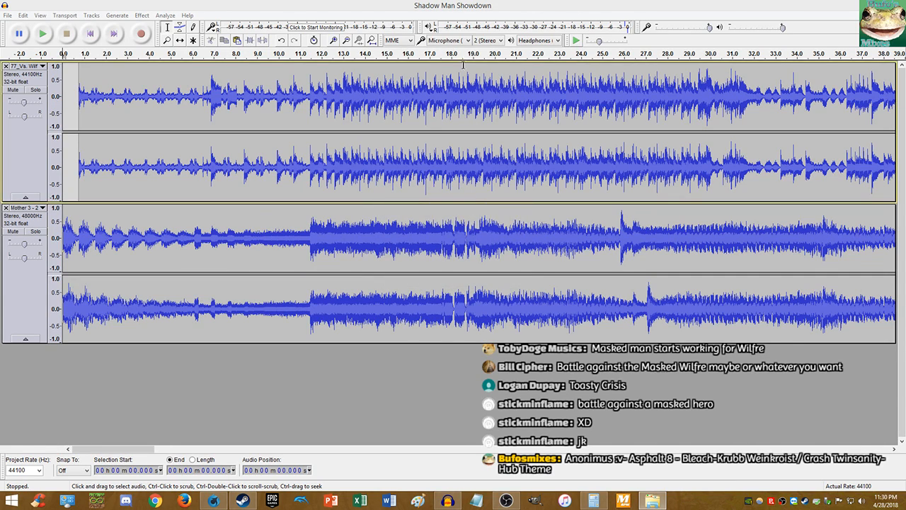
left_click(395, 8)
- Restart Audacity, load the Krubb wenkroist bleach audio and amplify the whole track
left_click(891, 5)
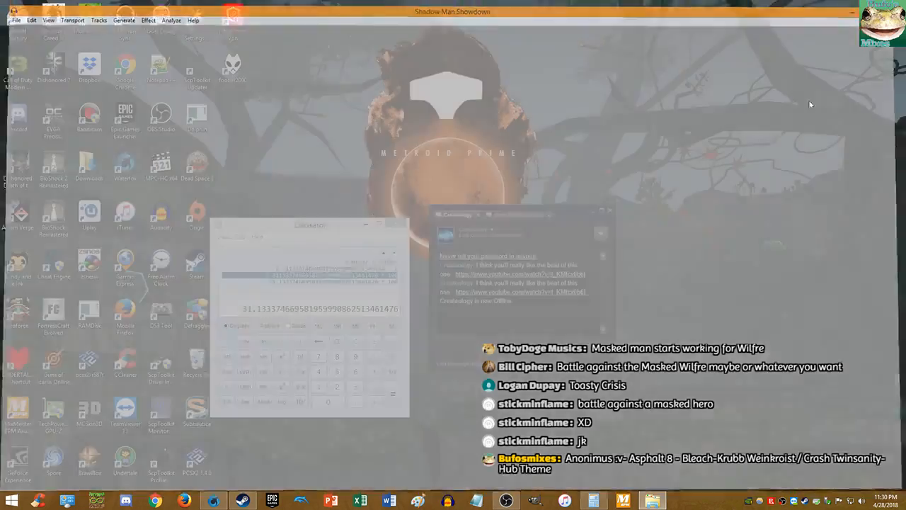
left_click(447, 500)
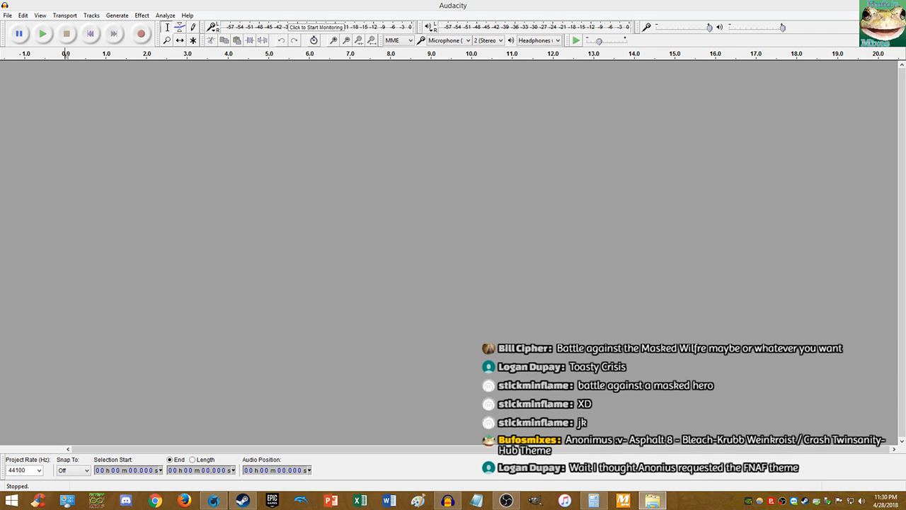
left_click_drag(703, 297, 701, 296)
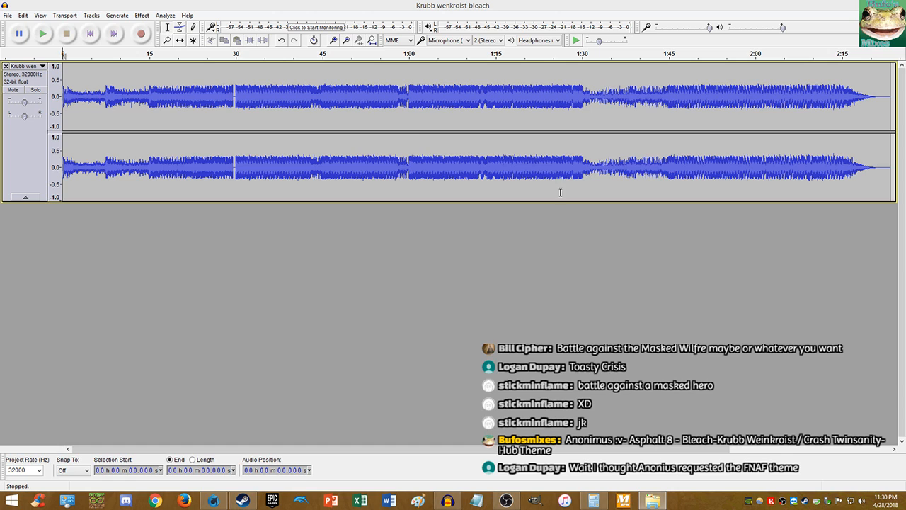
key("ctrl+a")
left_click(142, 16)
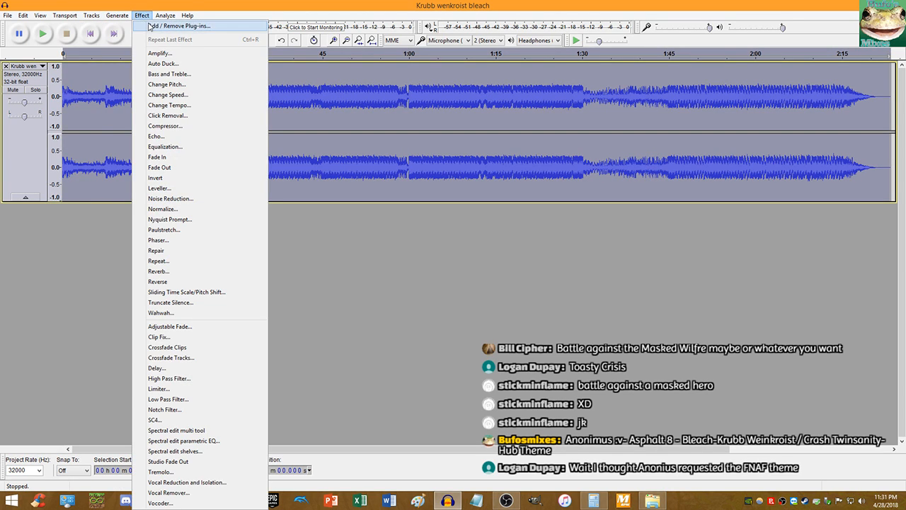
left_click(158, 53)
left_click(486, 281)
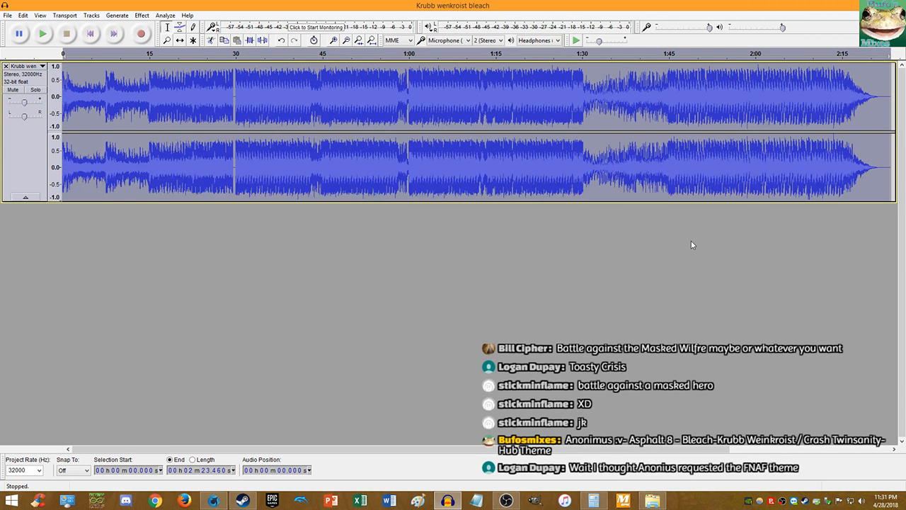
- Drag the E3 Demo Hub audio in as a second track, dismissing the import warning
key("alt+Tab")
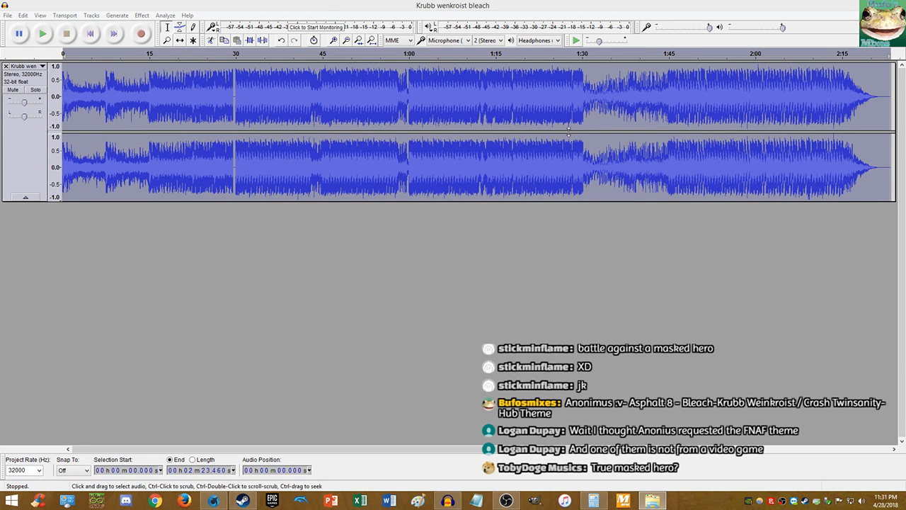
left_click(91, 34)
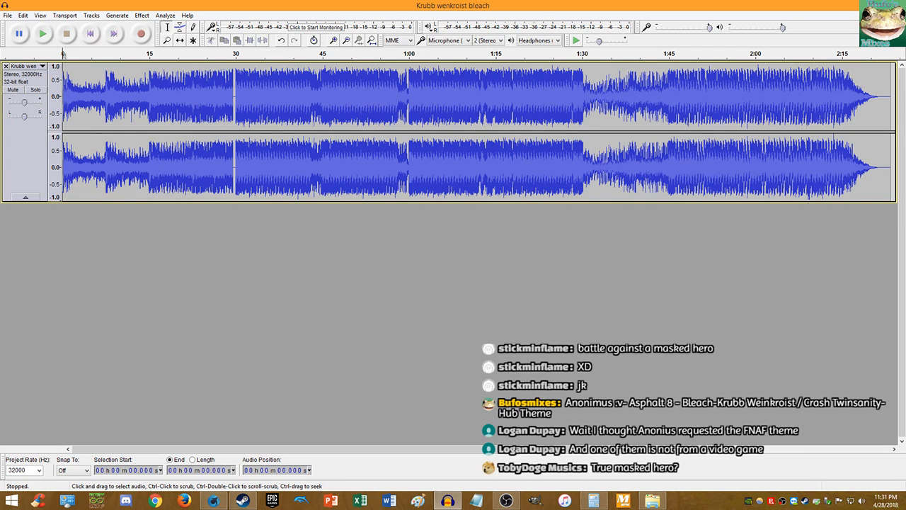
key("alt+Tab")
left_click_drag(905, 277, 605, 276)
left_click(501, 320)
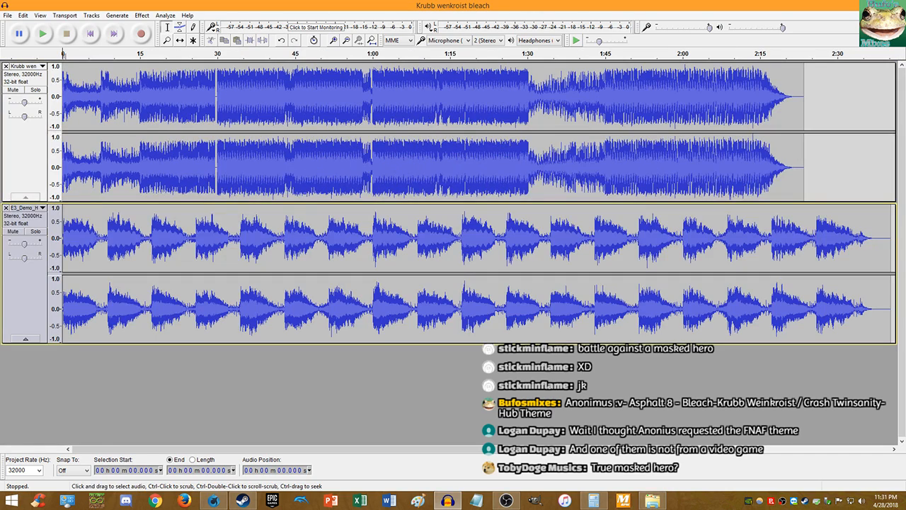
key("alt+Tab")
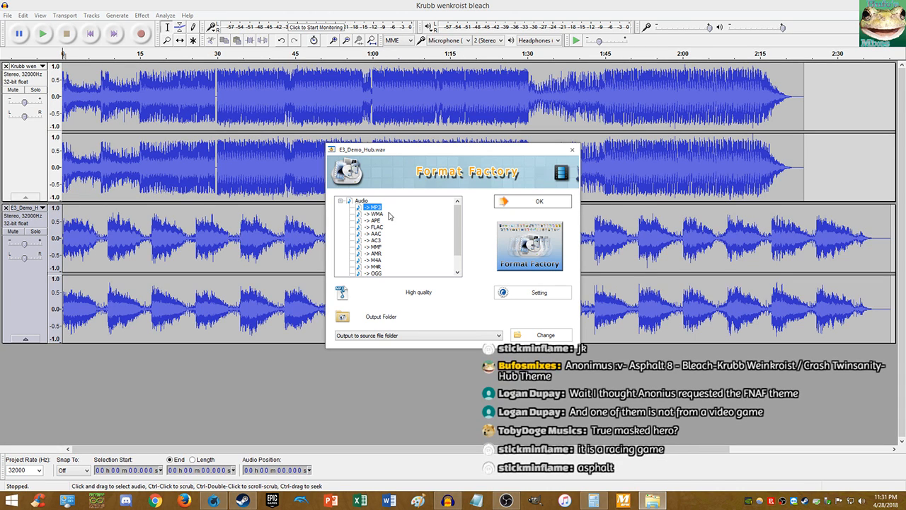
- Convert E3_Demo_Hub.wav to MP3 in Format Factory, then close the converter
left_click(514, 200)
left_click(409, 88)
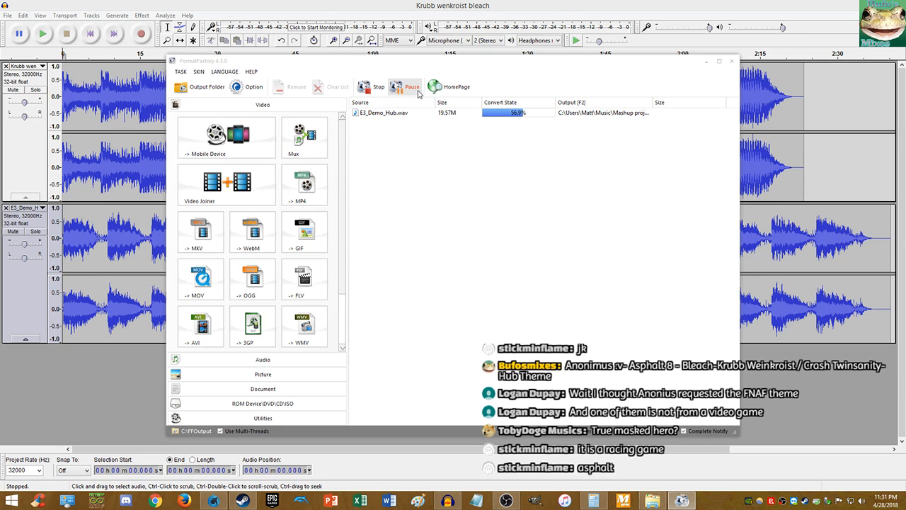
left_click(732, 62)
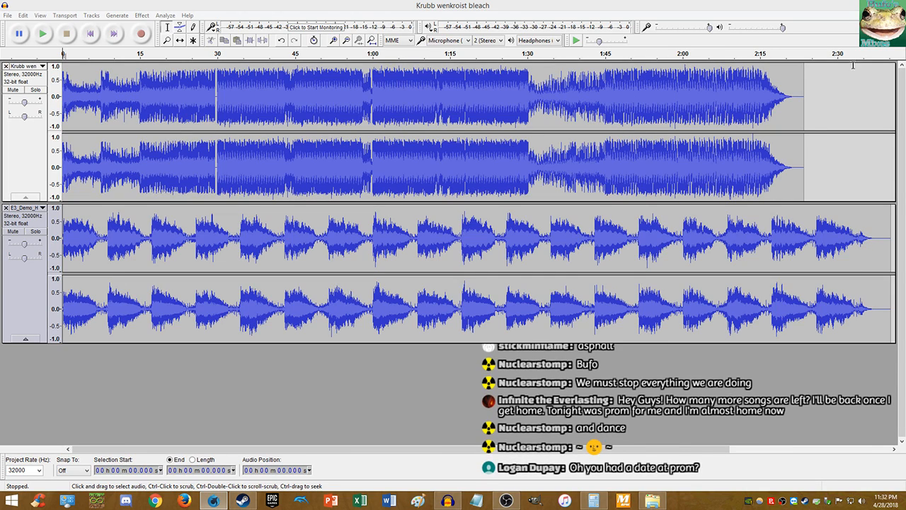
- Mute E3_Demo_Hub, play the Krubb track alone, then zoom into where its sound begins
left_click(89, 36)
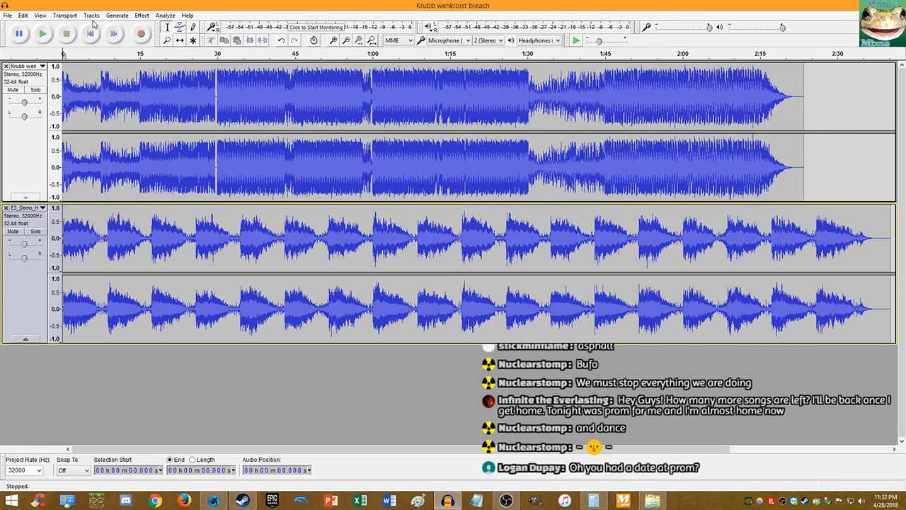
left_click(13, 232)
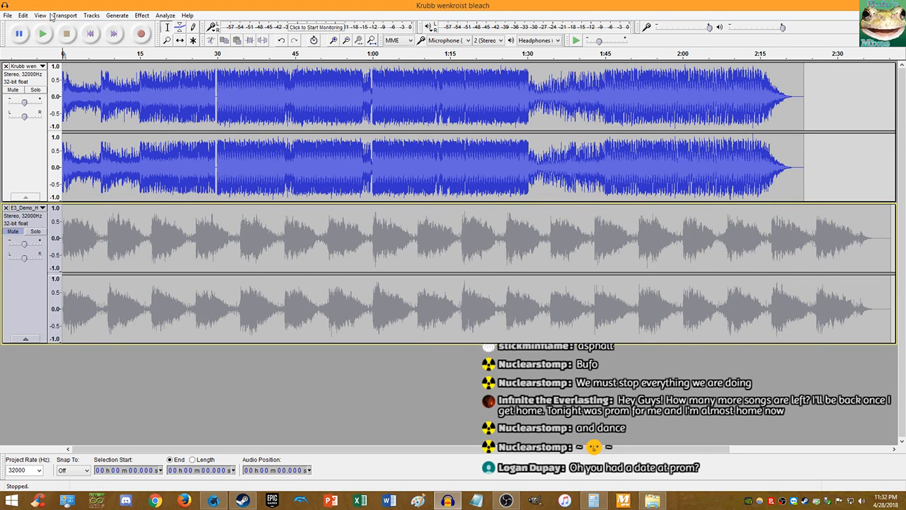
key("space")
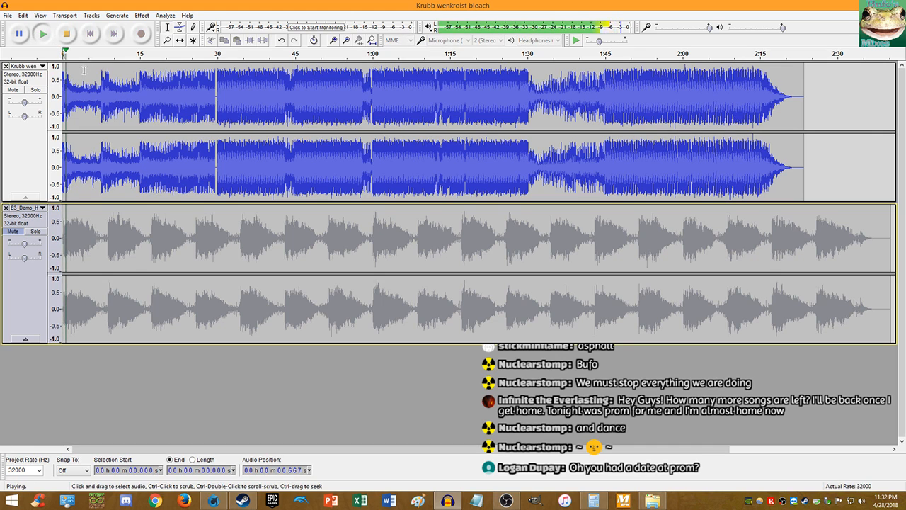
scroll(75, 76, "up", 6)
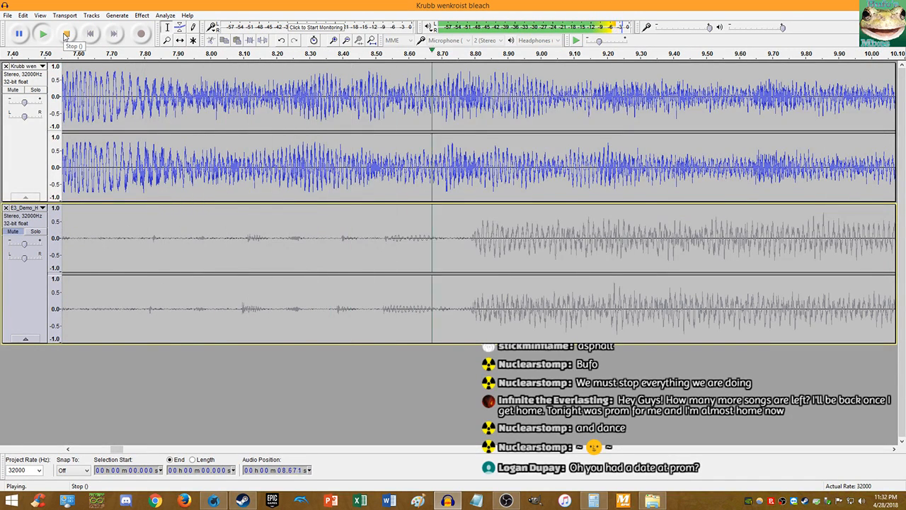
left_click(65, 36)
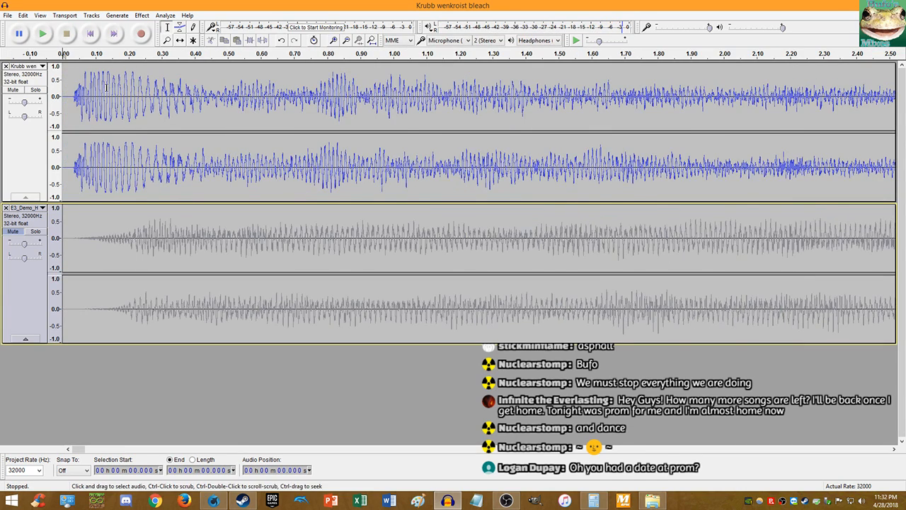
scroll(83, 78, "up", 4)
left_click(90, 34)
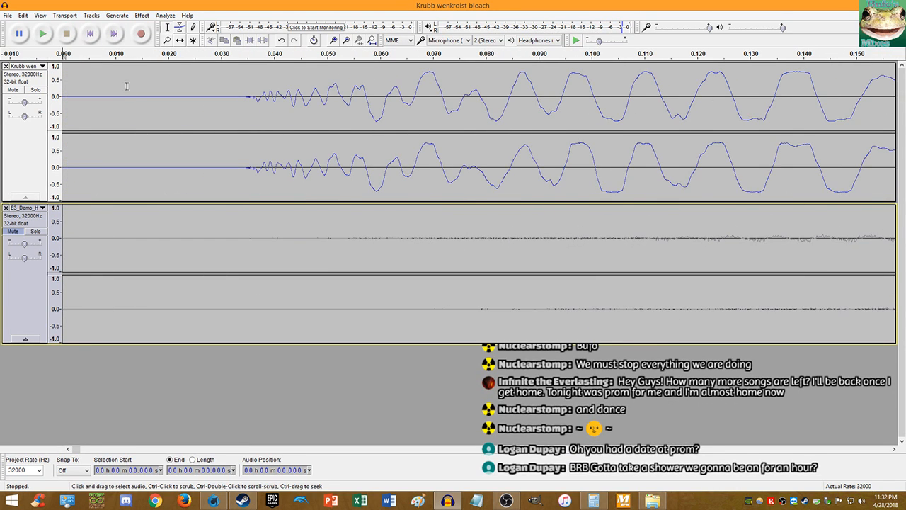
scroll(266, 106, "up", 9)
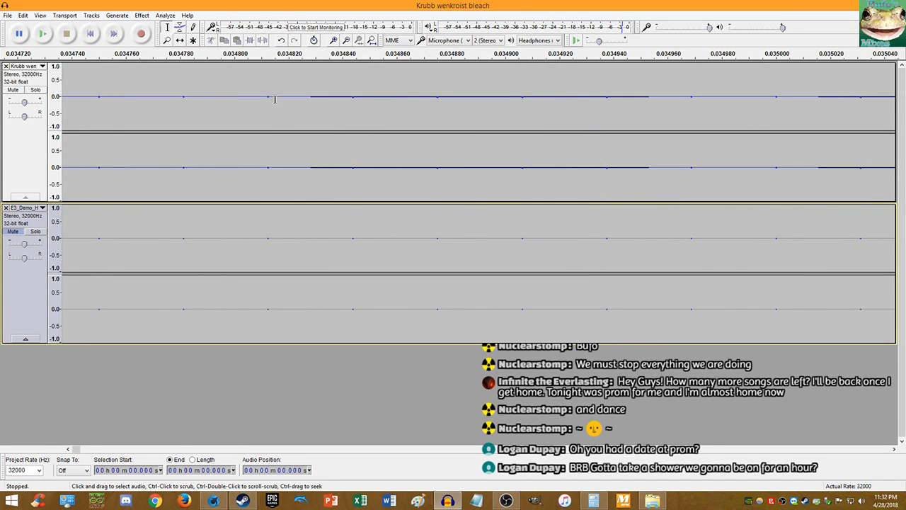
left_click(269, 98)
key("Home")
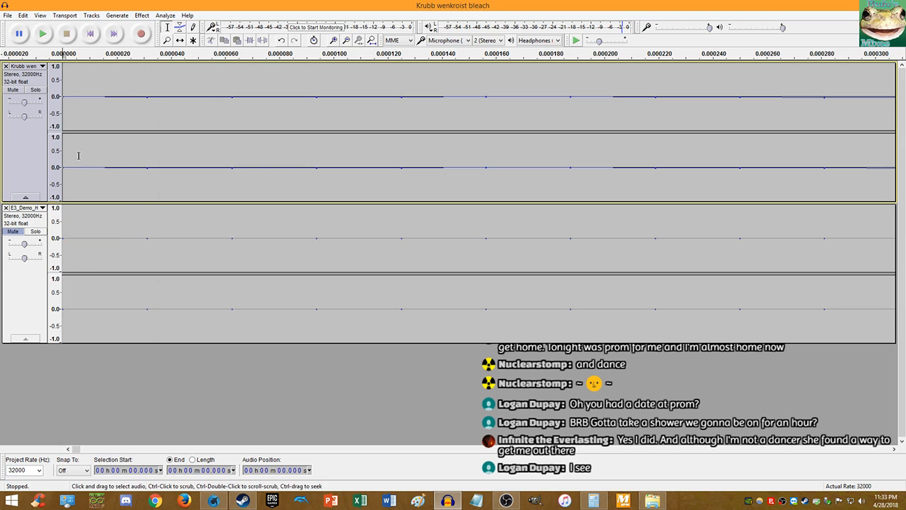
- Play the project from the beginning and stop it
left_click(43, 34)
scroll(252, 124, "down", 10, "ctrl")
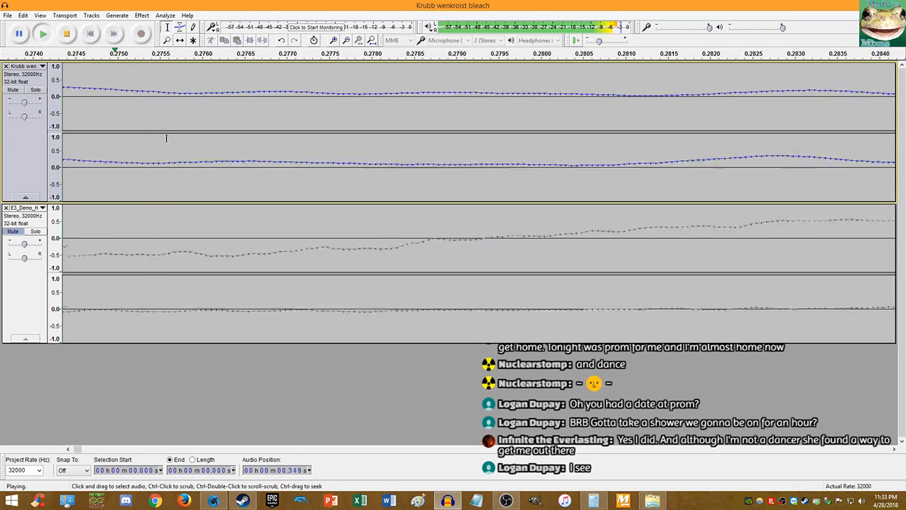
scroll(253, 124, "down", 3, "ctrl")
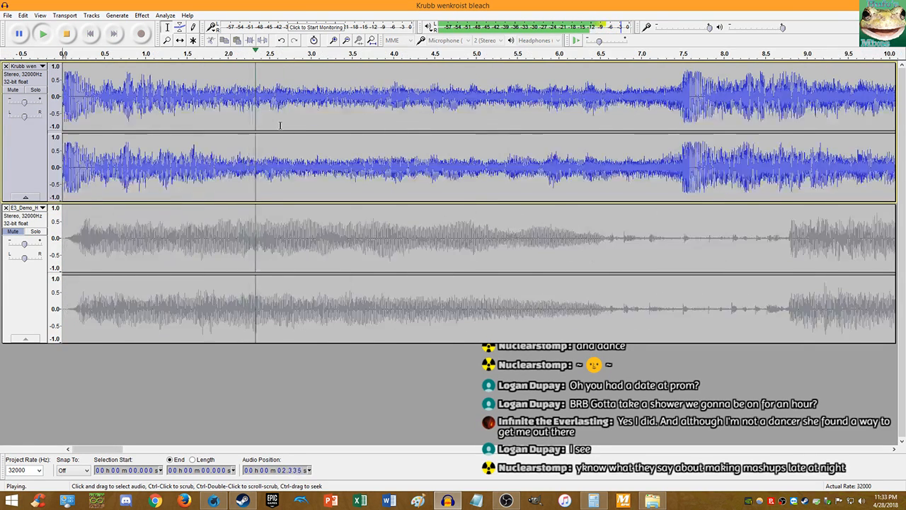
scroll(279, 125, "up", 2, "ctrl")
left_click(68, 34)
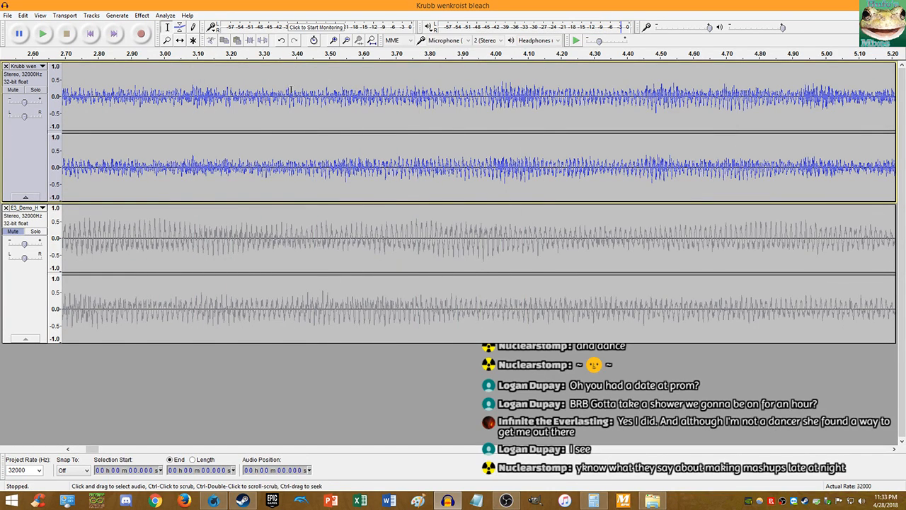
- Zoom to sample level, select one sample at about 3.749 s, then bring up the RAW TOAST photo
scroll(411, 104, "up", 1, "ctrl")
scroll(418, 106, "up", 7, "ctrl")
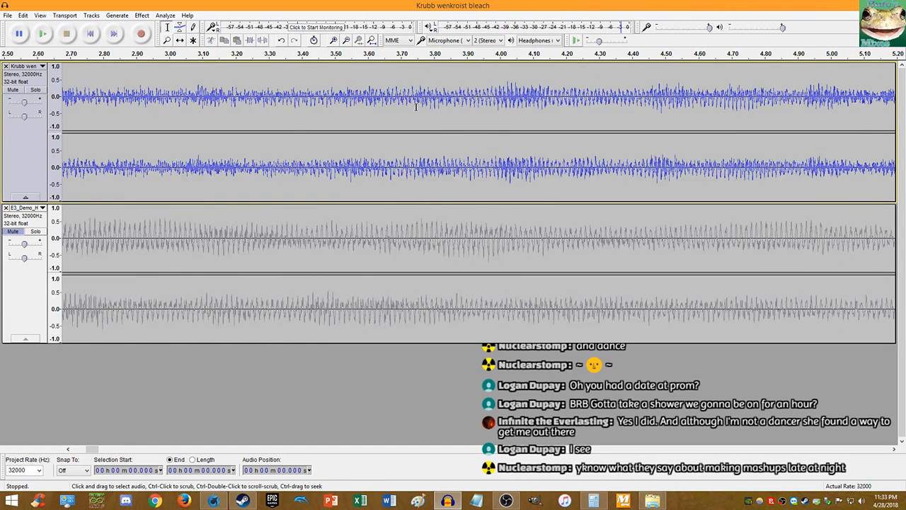
scroll(432, 103, "up", 5, "ctrl")
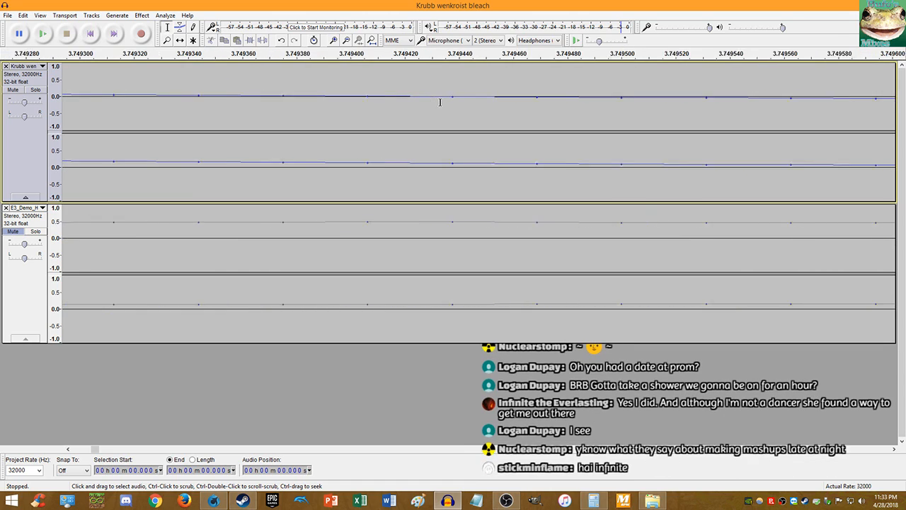
left_click(453, 98)
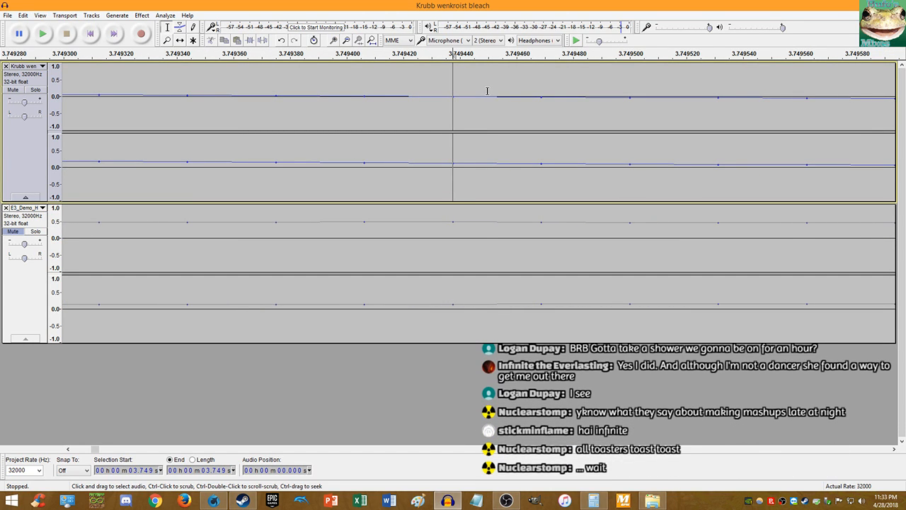
key("shift+Left")
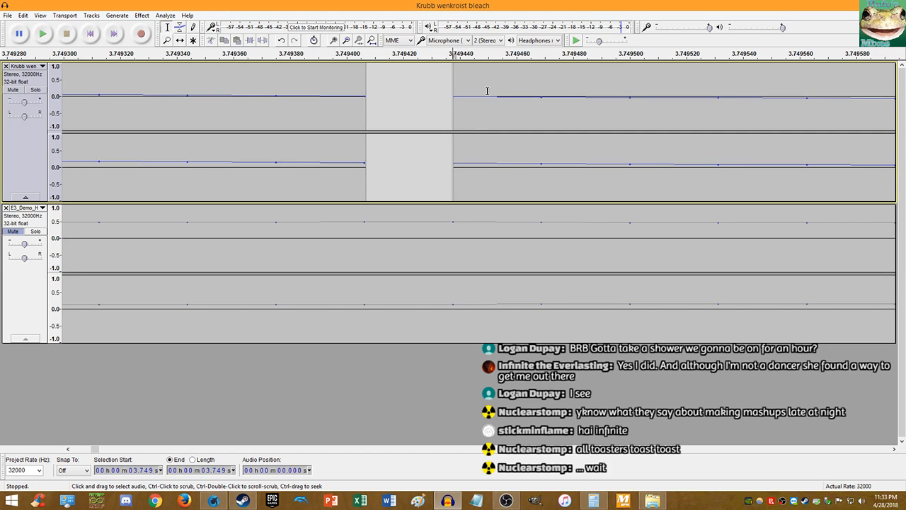
left_click(652, 501)
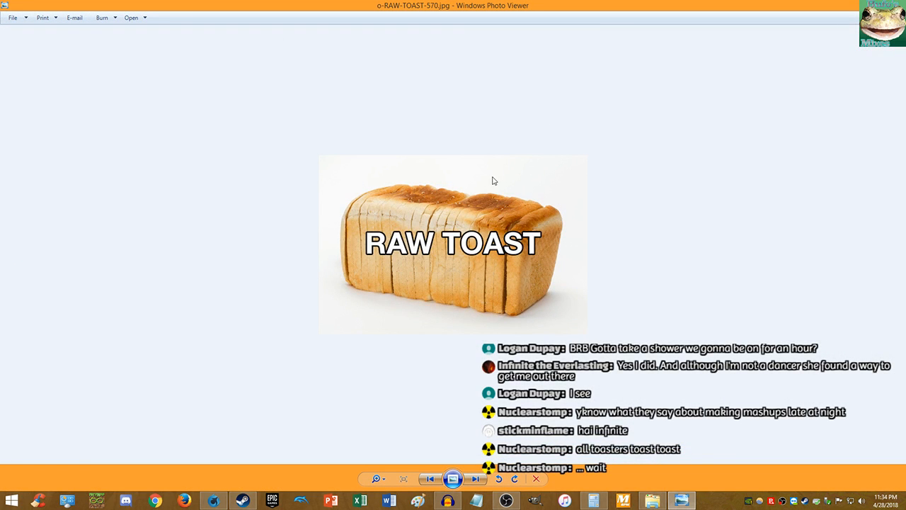
- Zoom into and pan the RAW TOAST photo, then close Photo Viewer
scroll(438, 191, "up", 5)
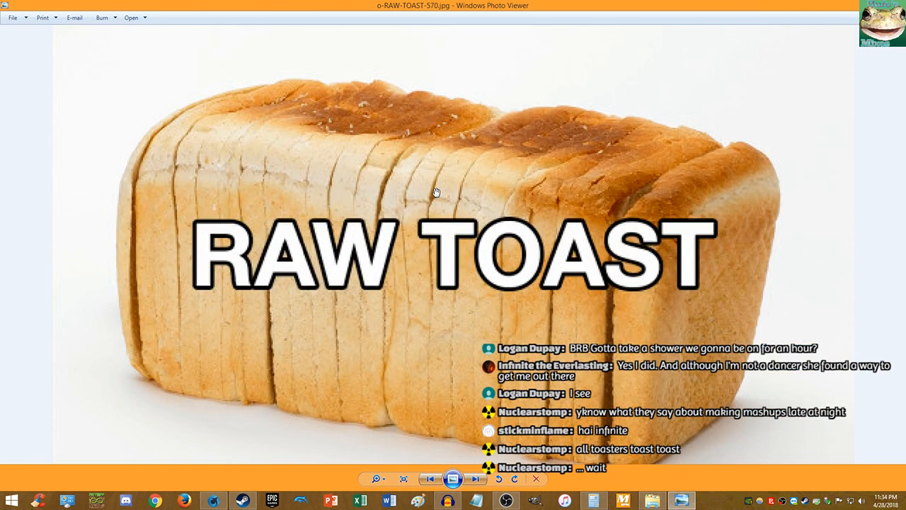
left_click_drag(437, 191, 423, 178)
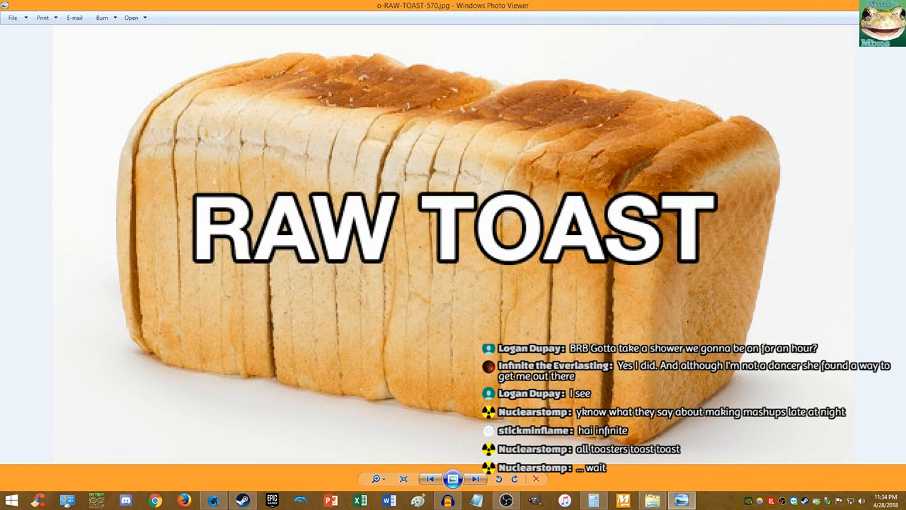
left_click(892, 4)
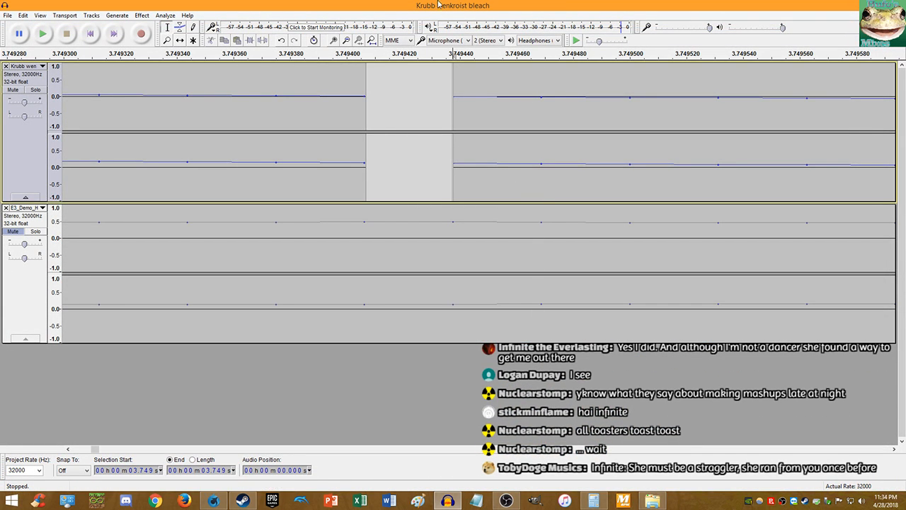
- Zoom around the cursor and undo the one-sample selection in the Krubb track
scroll(441, 227, "down", 4)
scroll(432, 204, "down", 8)
scroll(435, 101, "up", 4)
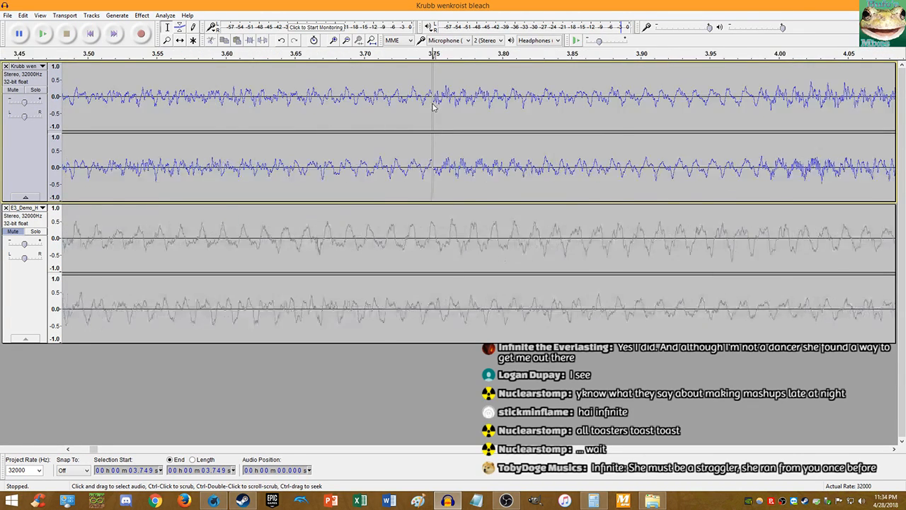
scroll(411, 104, "up", 8)
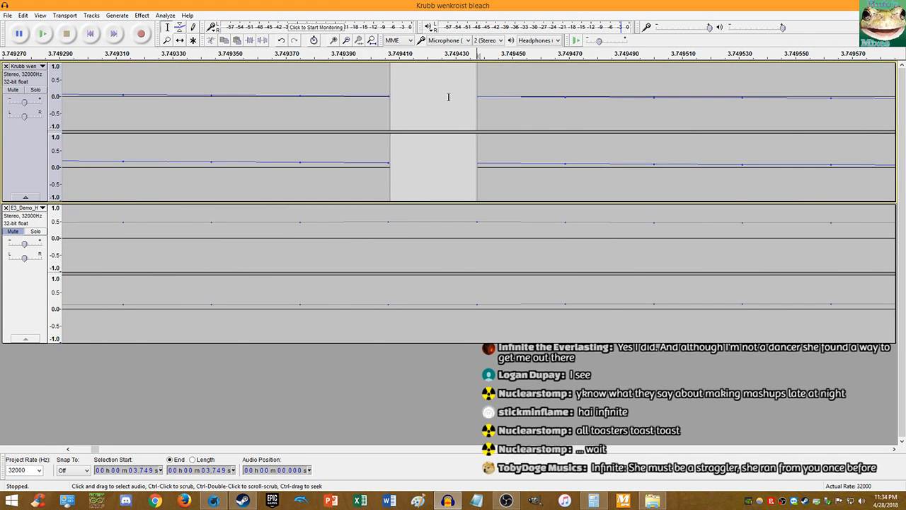
key("ctrl+z")
- Enter 3.74943 in Calculator, then return to the Audacity tracks
left_click(593, 499)
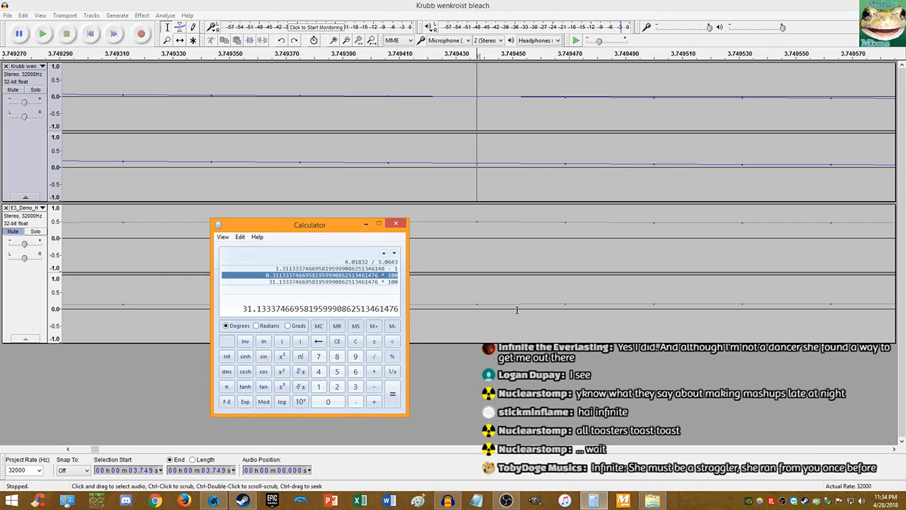
type("3.")
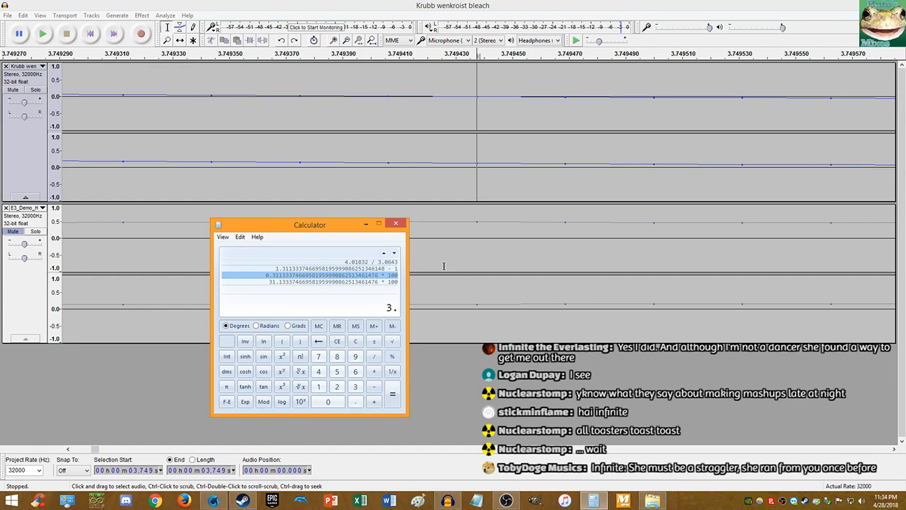
type("74939")
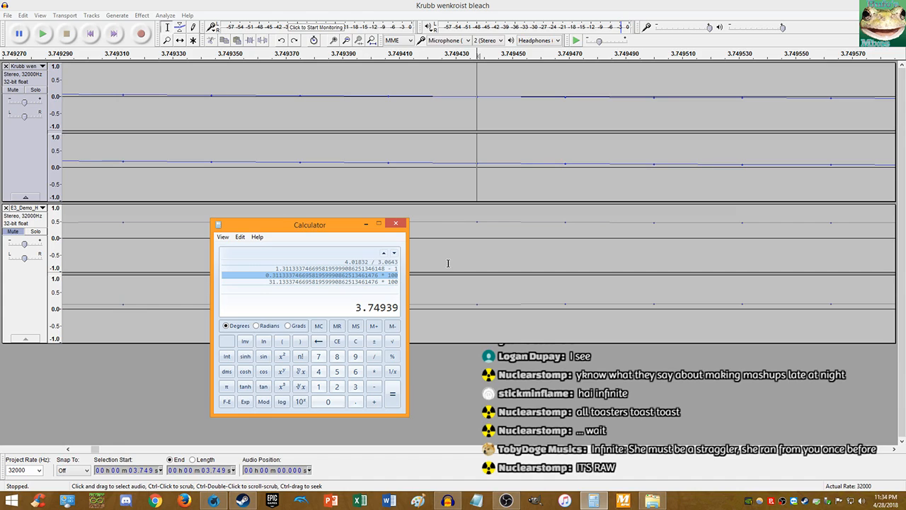
key("BackSpace")
key("BackSpace")
type("43")
left_click(308, 200)
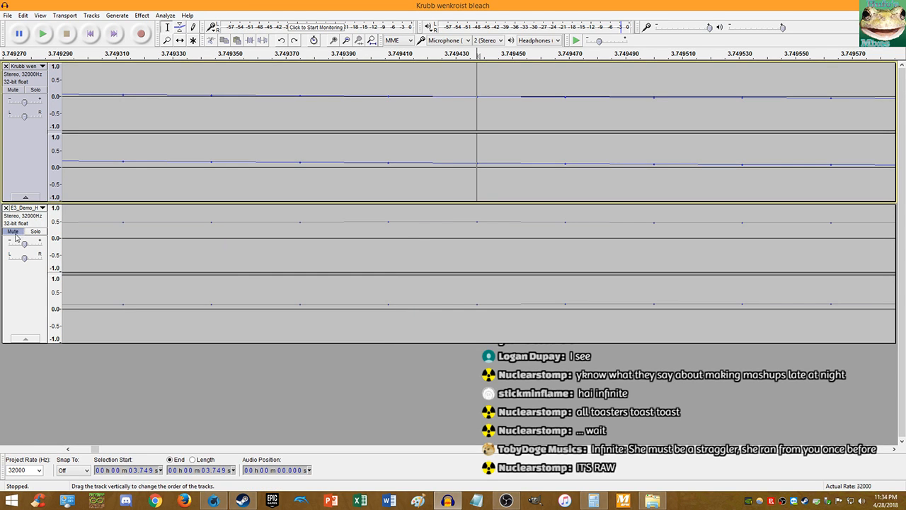
- Play the project from its start, then stop it
left_click(90, 34)
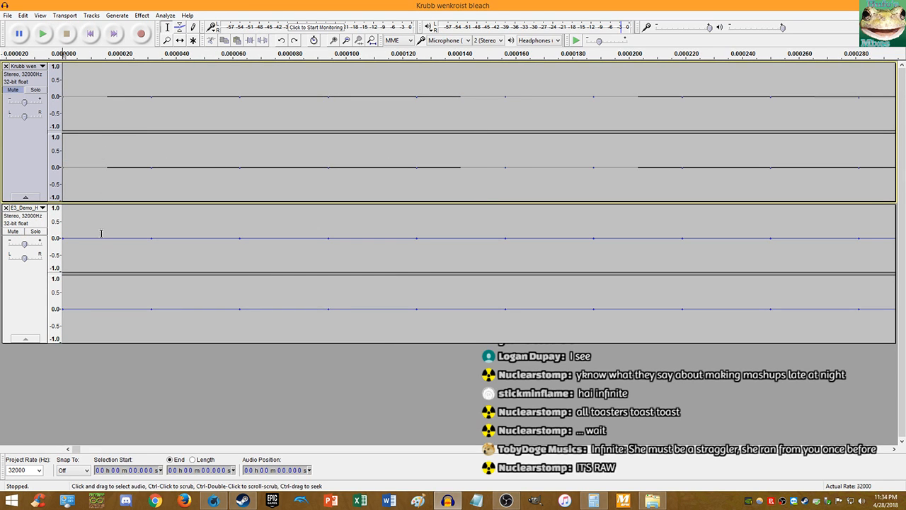
left_click(43, 34)
scroll(112, 142, "down", 11)
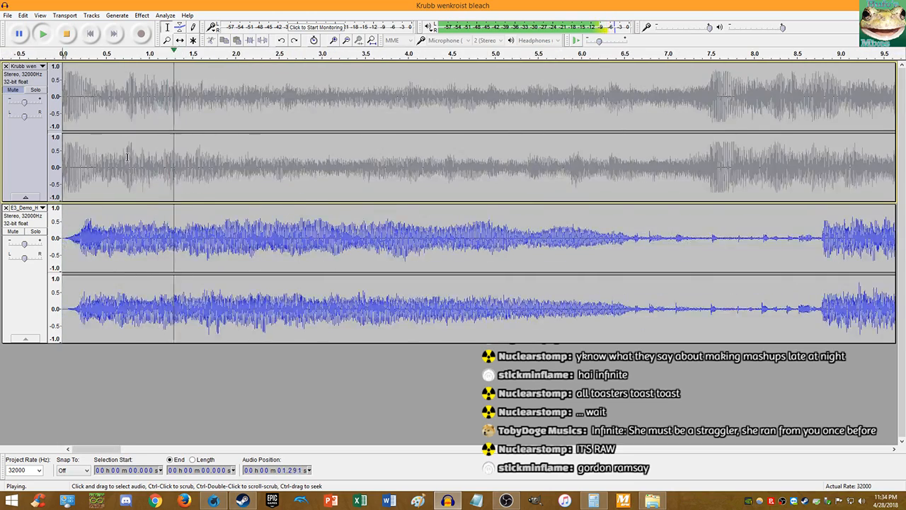
left_click(68, 35)
- Zoom in near 0.055 s and audition the E3 track from its beginning
scroll(255, 234, "up", 4)
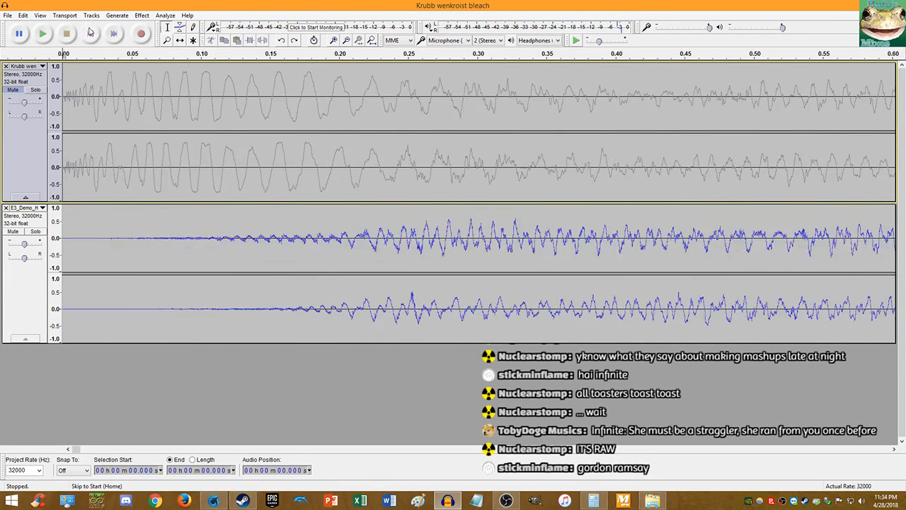
scroll(139, 251, "up", 9)
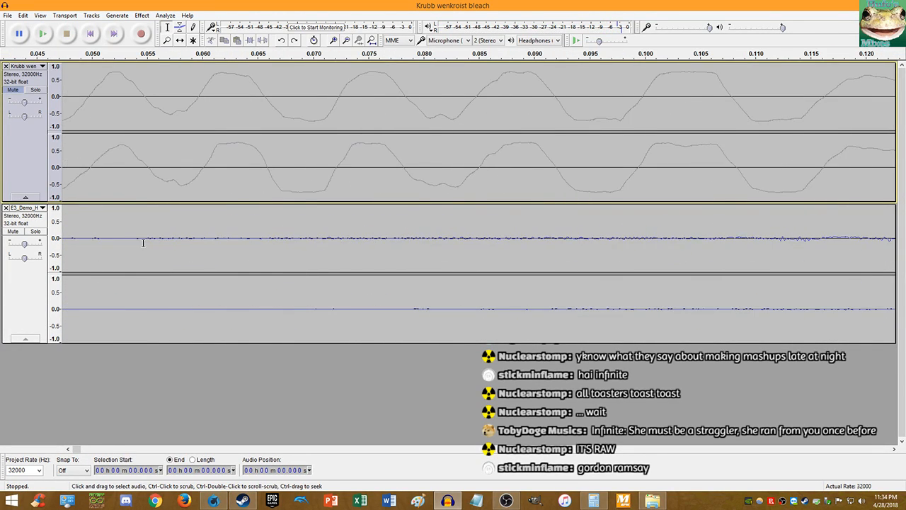
scroll(212, 241, "up", 2)
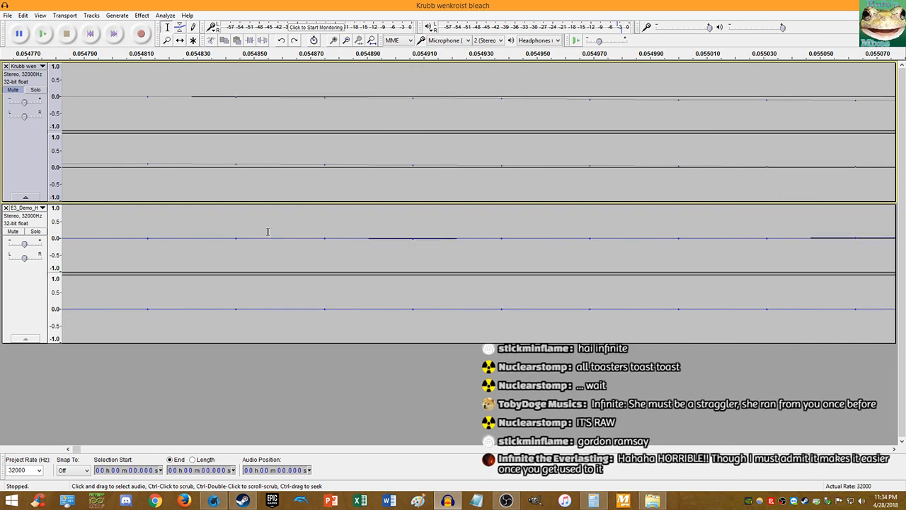
left_click(324, 238)
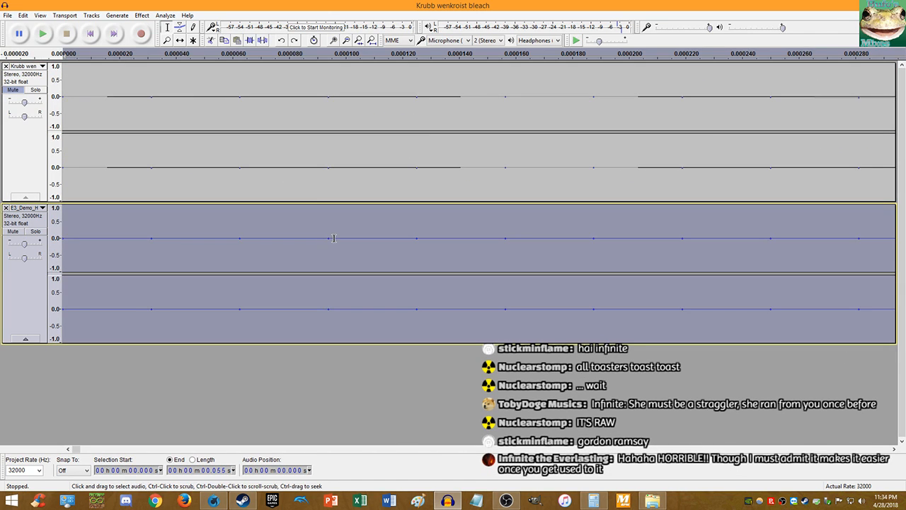
key("space")
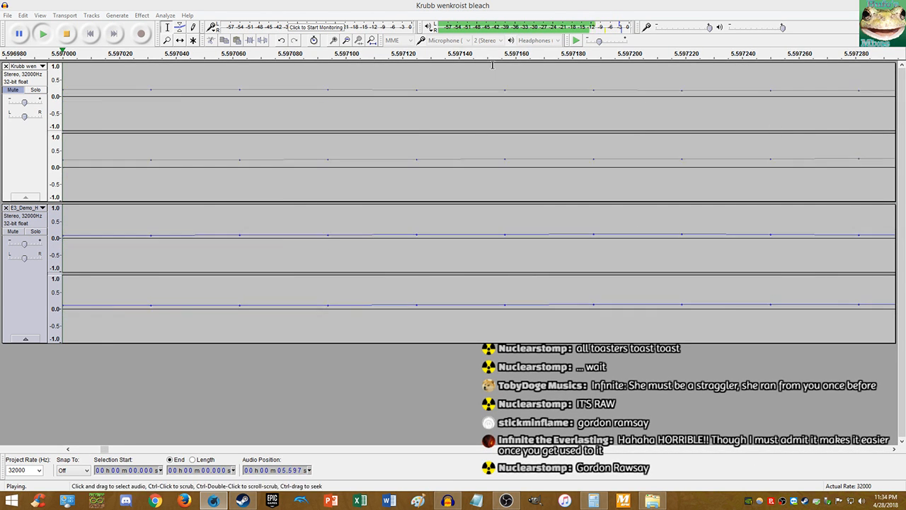
left_click(74, 38)
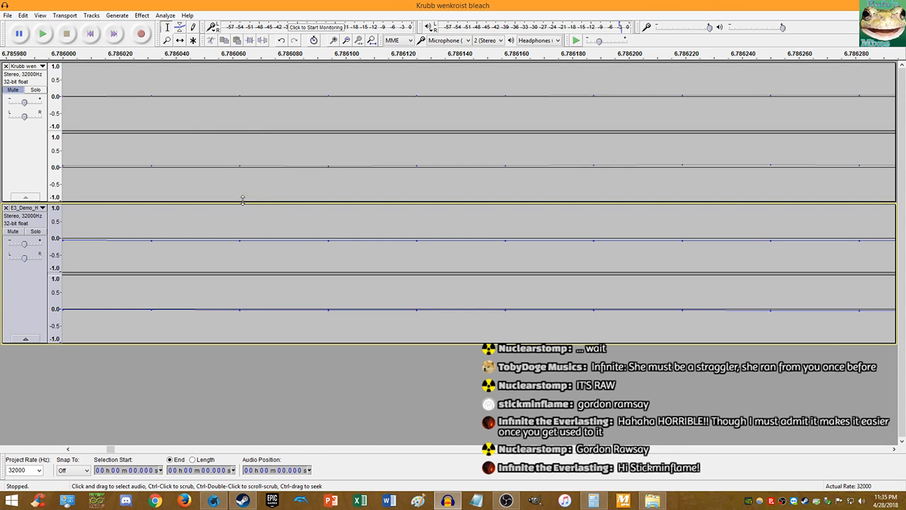
- Play the project from the start to listen for the beat in the E3_Demo track
scroll(225, 206, "down", 18)
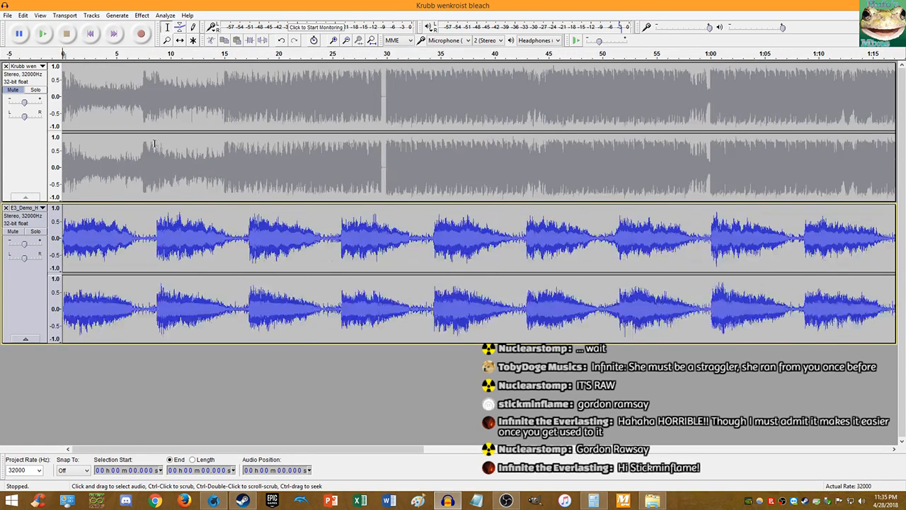
key("space")
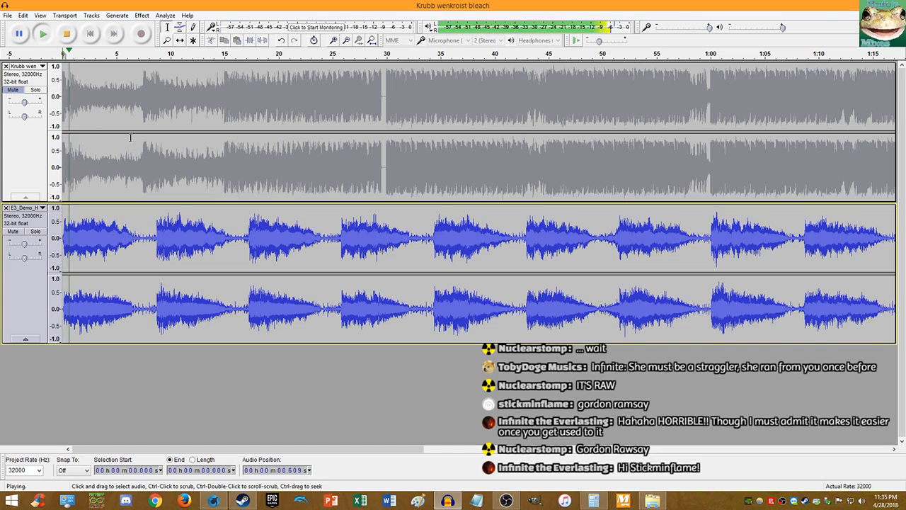
scroll(188, 148, "up", 2)
scroll(359, 158, "up", 1)
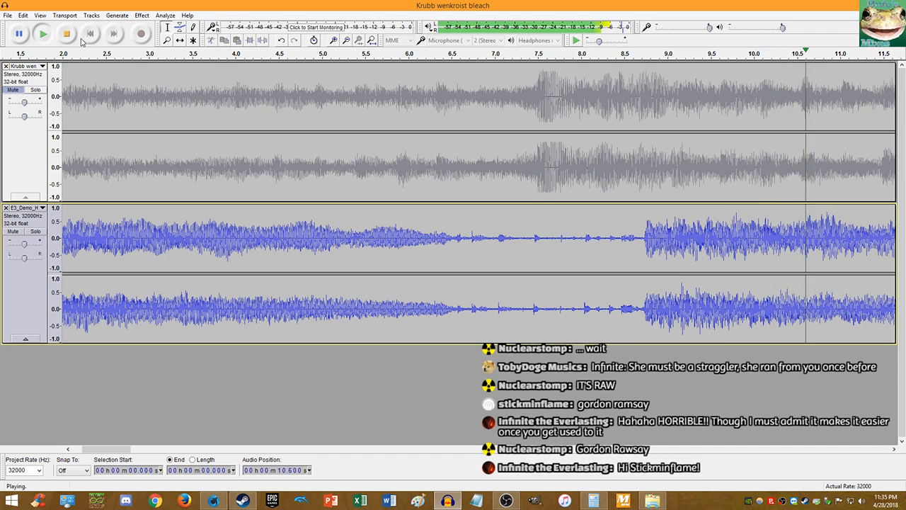
left_click(90, 33)
left_click(43, 34)
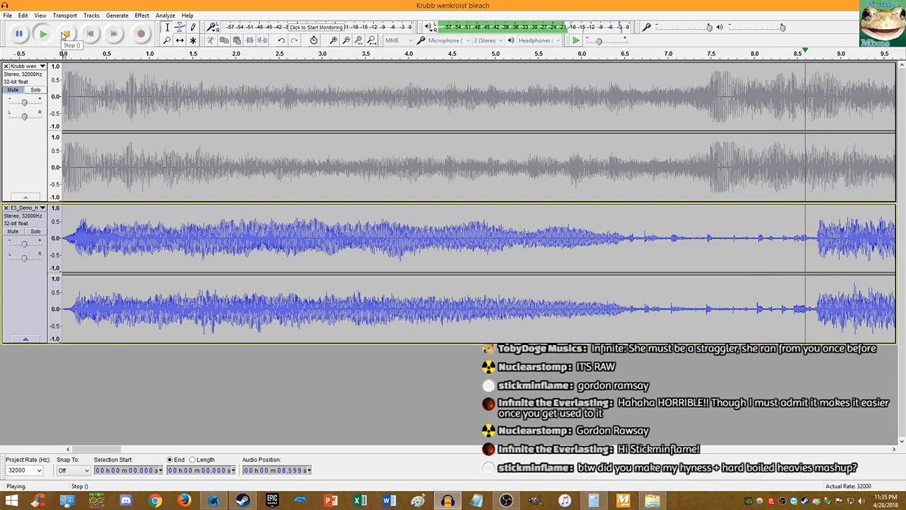
left_click(64, 34)
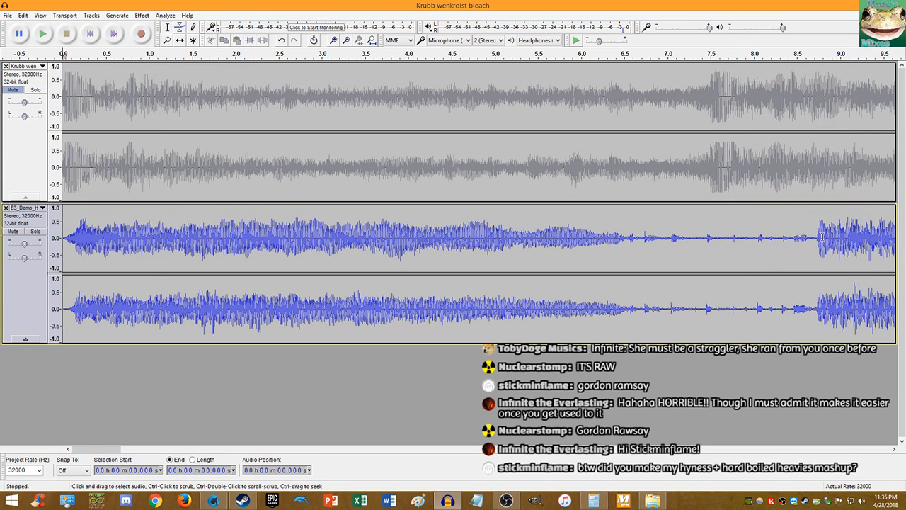
- Mark the beat at about 8.740 s in the E3_Demo track, then bring Calculator back up
scroll(831, 247, "up", 7)
scroll(831, 246, "up", 8)
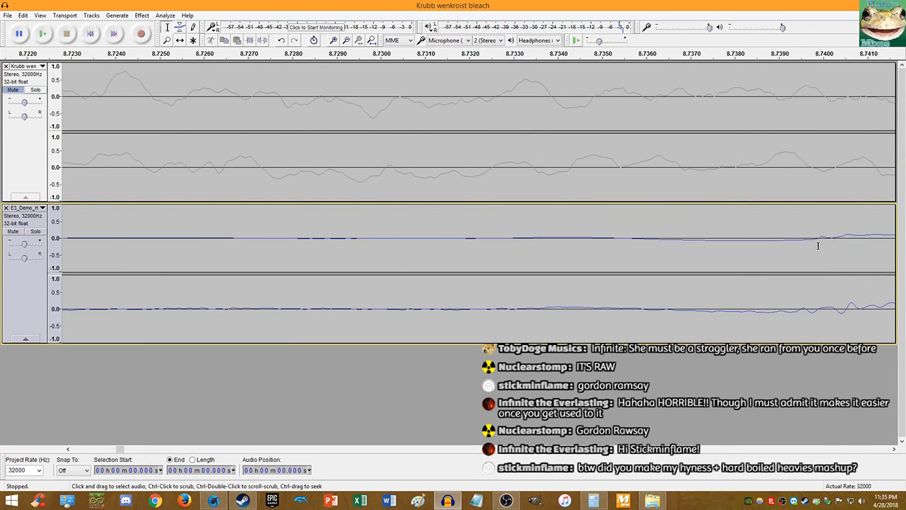
left_click(754, 240)
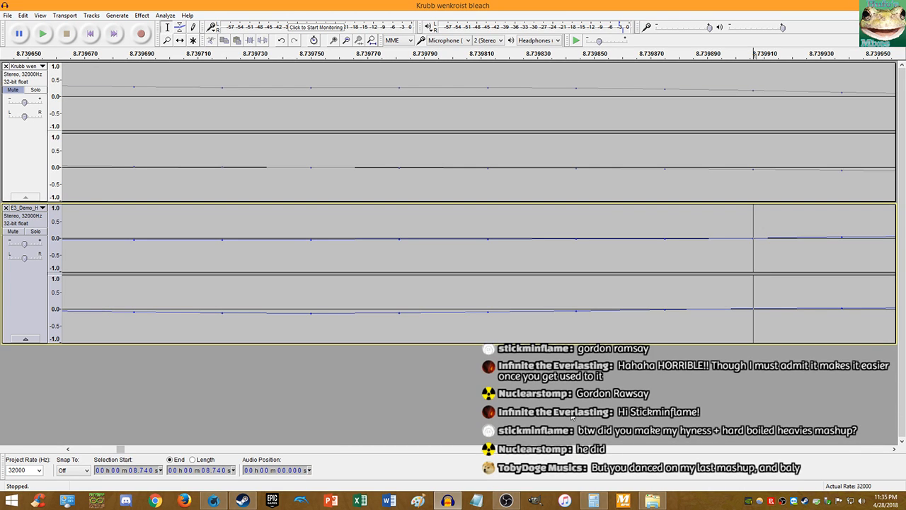
key("alt+Tab")
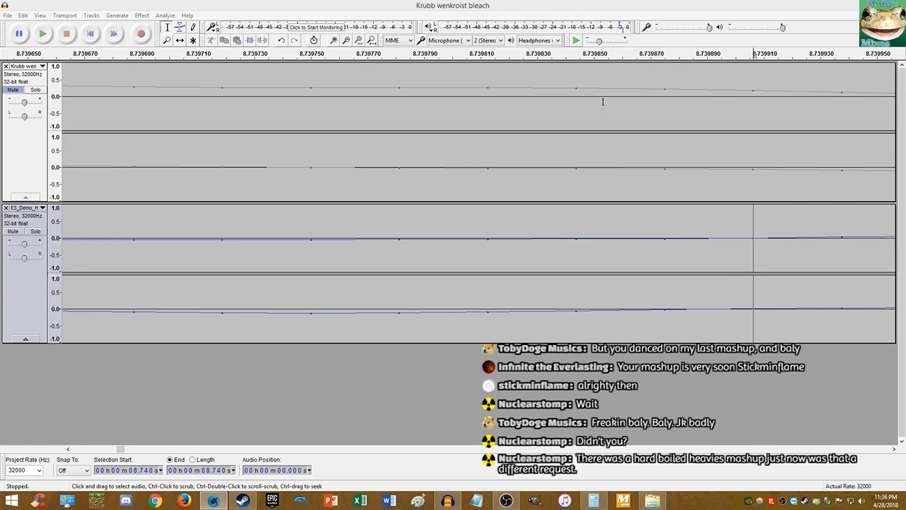
left_click(700, 40)
- Multiply 3.74943 by 3 in Calculator, correcting the mistyped ×4
left_click(595, 501)
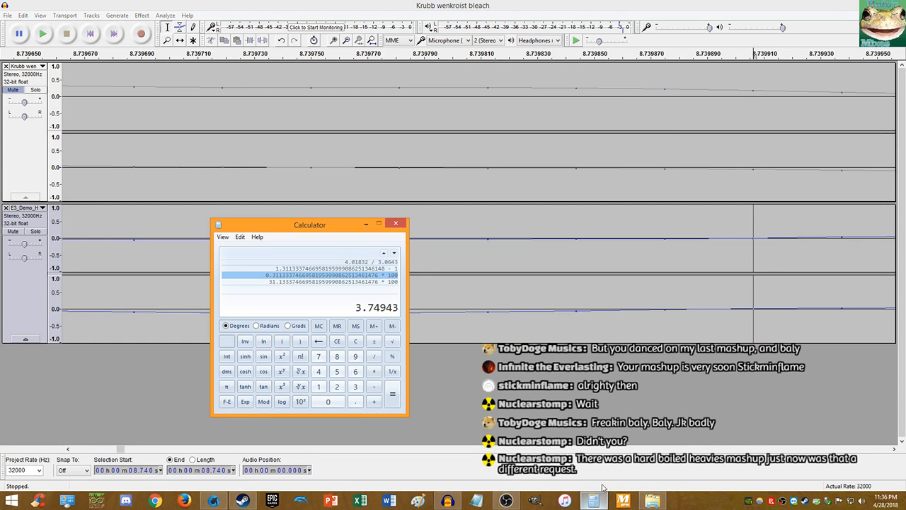
right_click(394, 309)
left_click(406, 317)
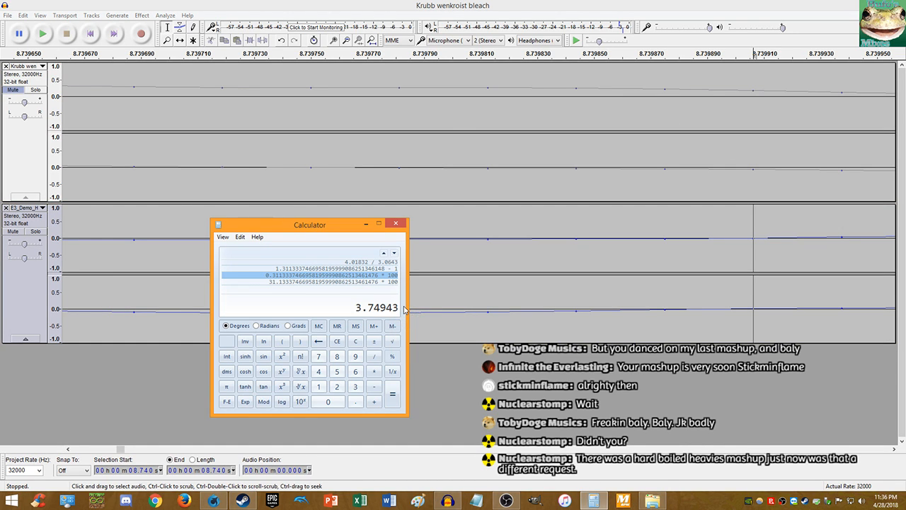
type("*4")
key("BackSpace")
key("Return")
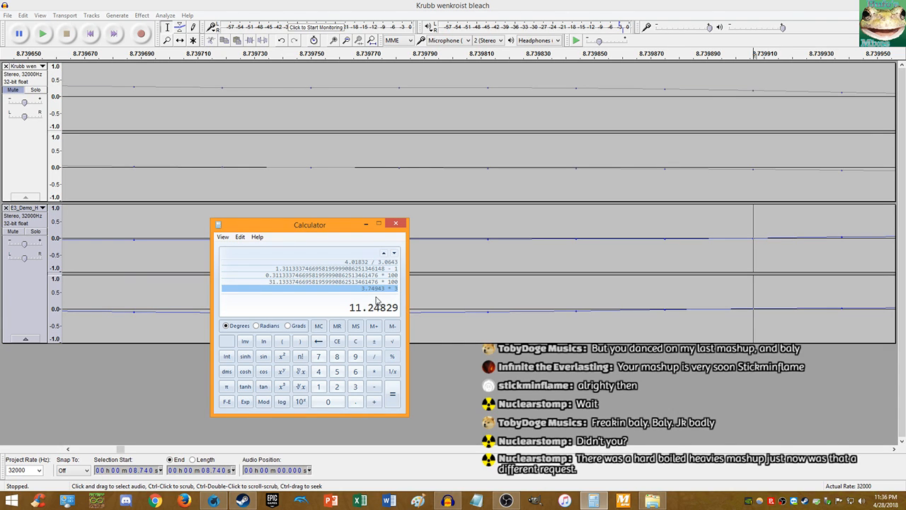
- Edit the 3.74943 × 3 history entry to × 2, giving 7.49886
left_click(392, 282)
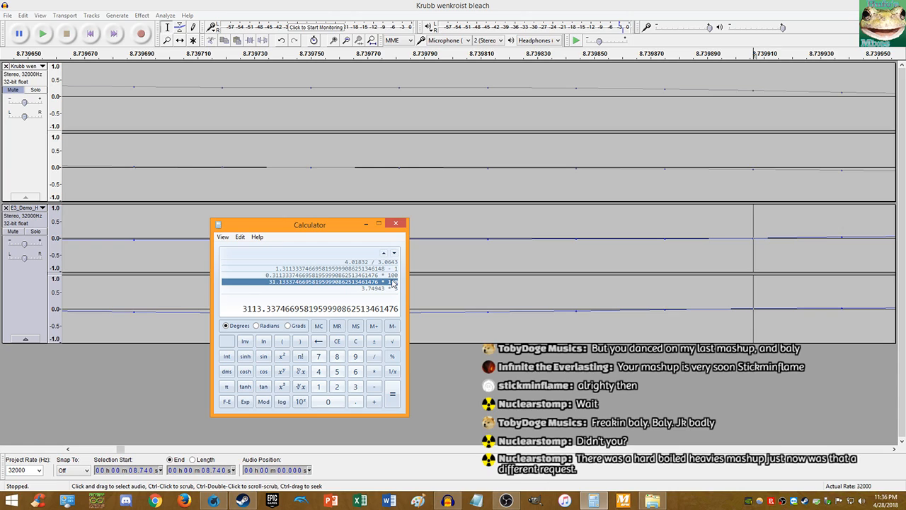
left_click(387, 289)
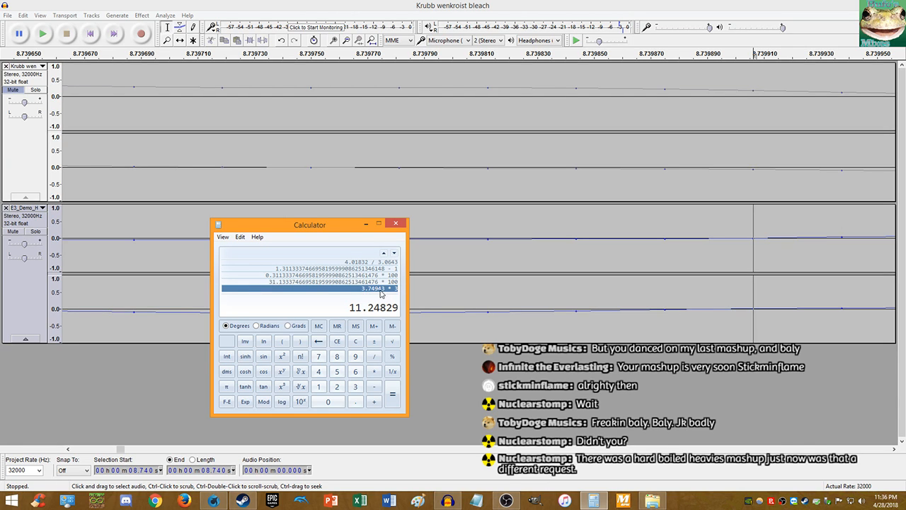
left_click(395, 288)
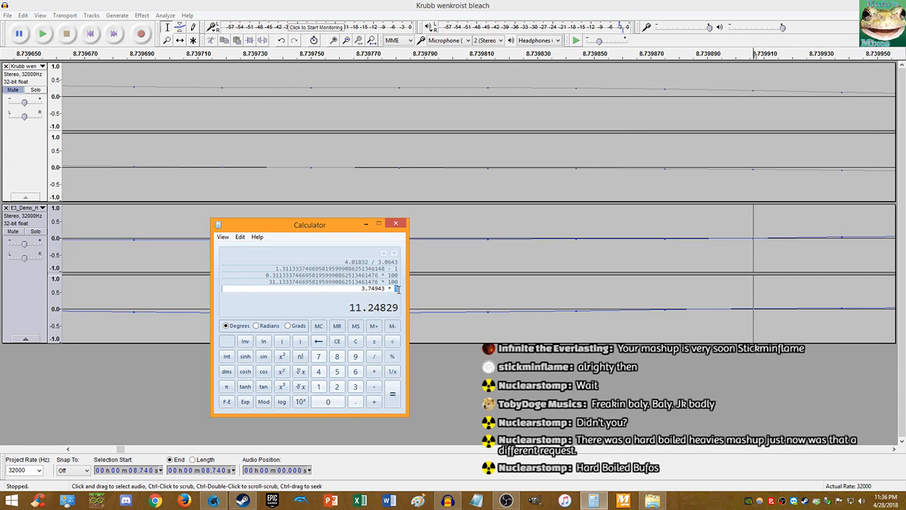
type("2")
key("Return")
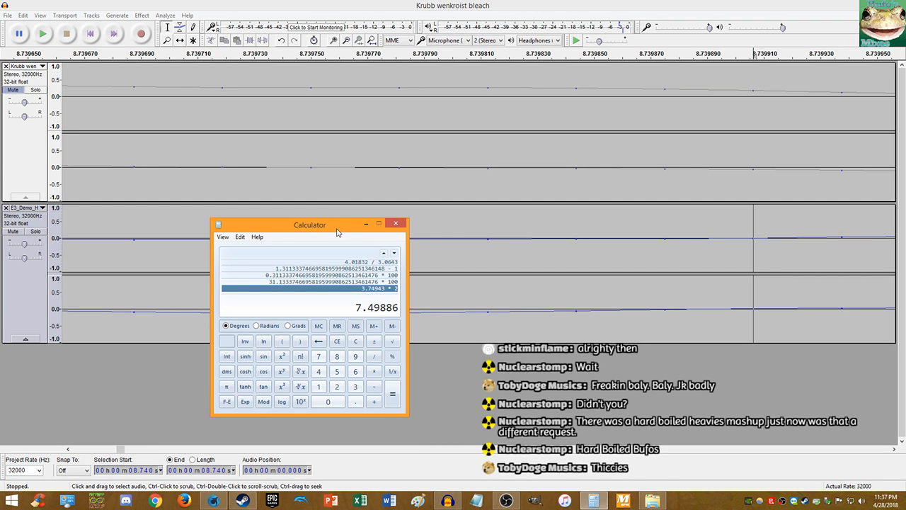
- Nudge the Calculator window up and left, then return to Audacity and bring up MixMeister BPM Analyzer
left_click_drag(339, 231, 334, 215)
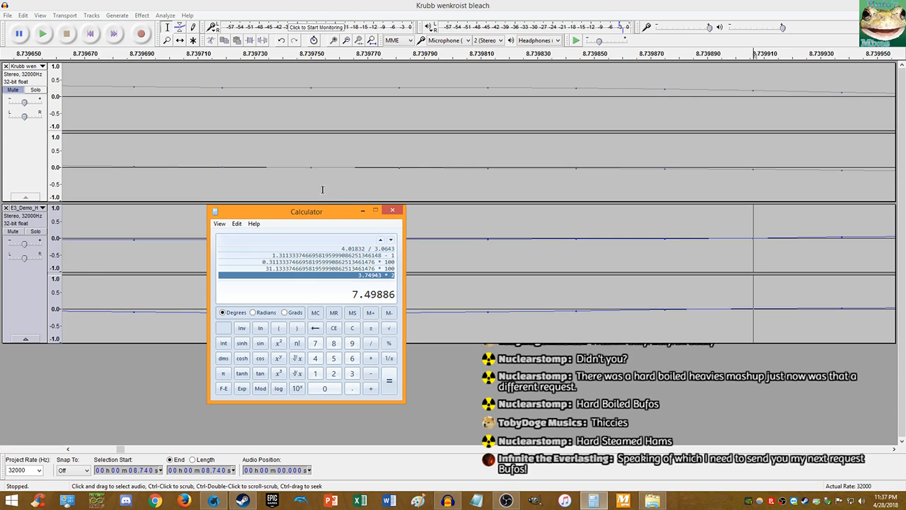
left_click_drag(328, 216, 325, 215)
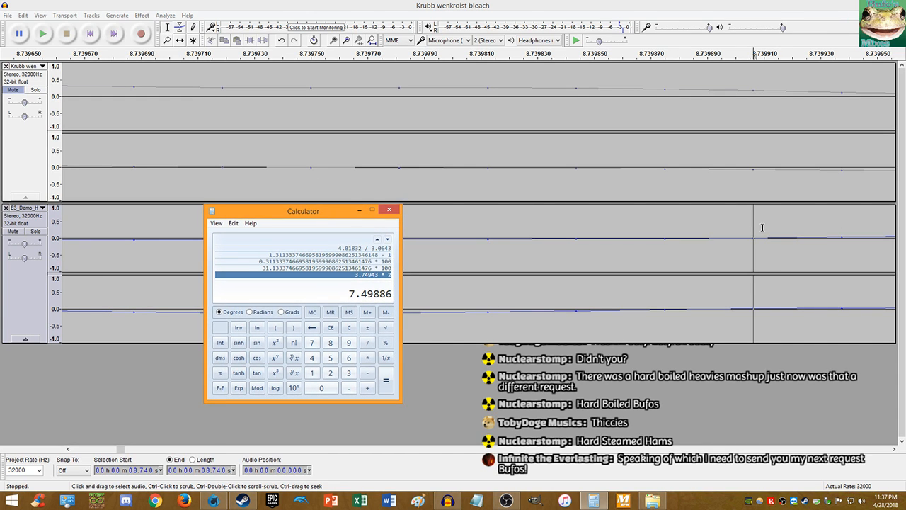
left_click(717, 230)
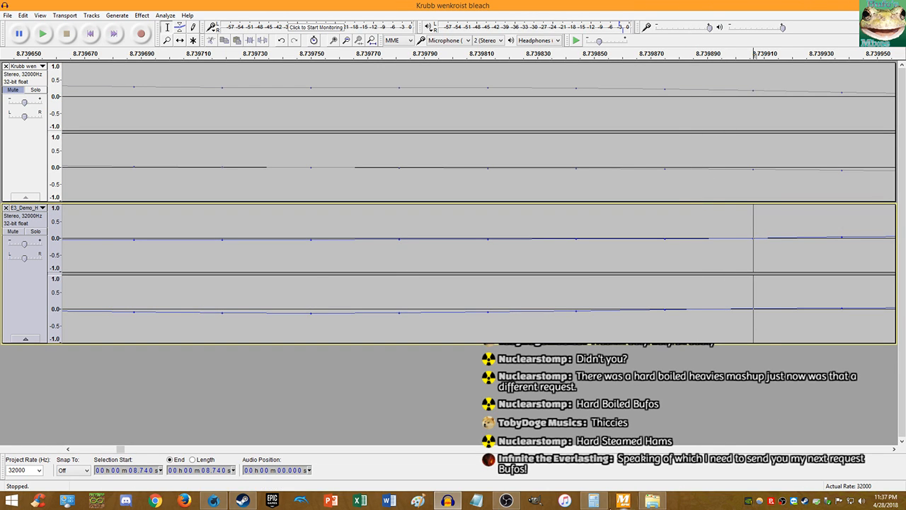
left_click(623, 500)
- Close MixMeister BPM Analyzer and copy the 7.49886 result in Calculator
mouse_move(621, 500)
left_click(667, 420)
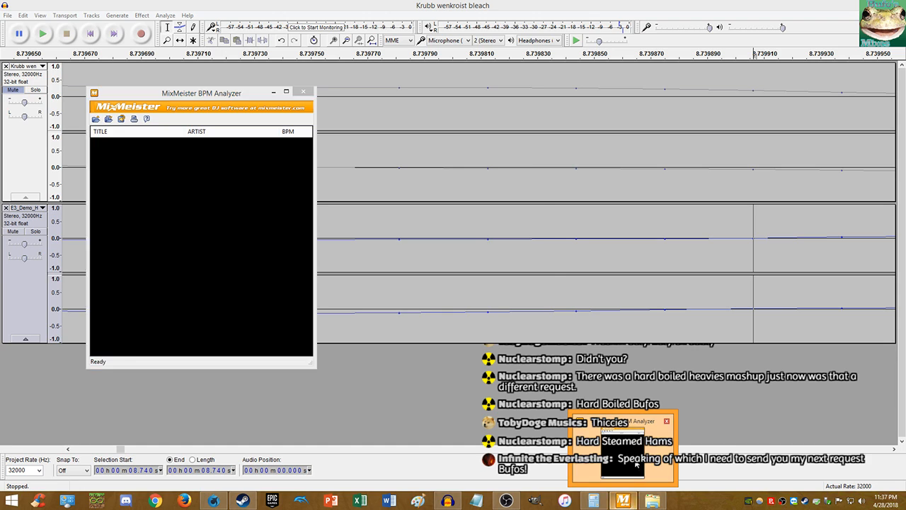
left_click(490, 311)
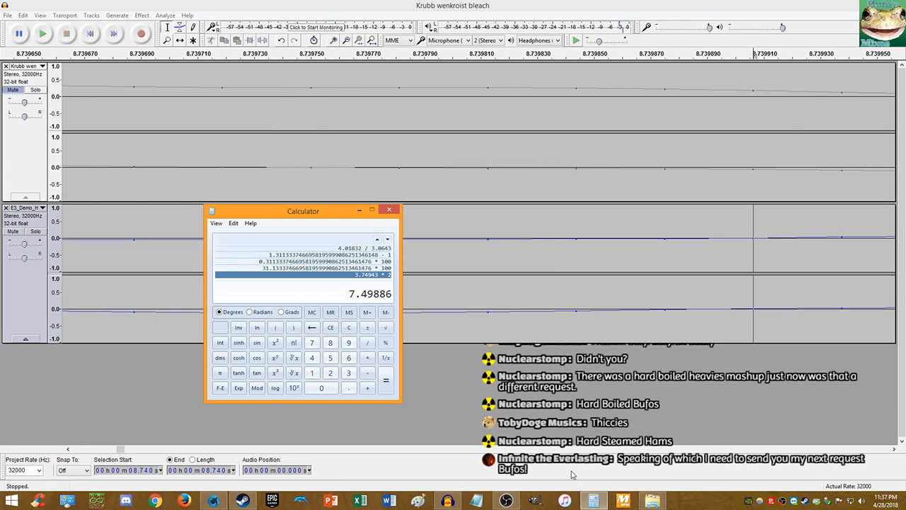
right_click(362, 295)
left_click(375, 300)
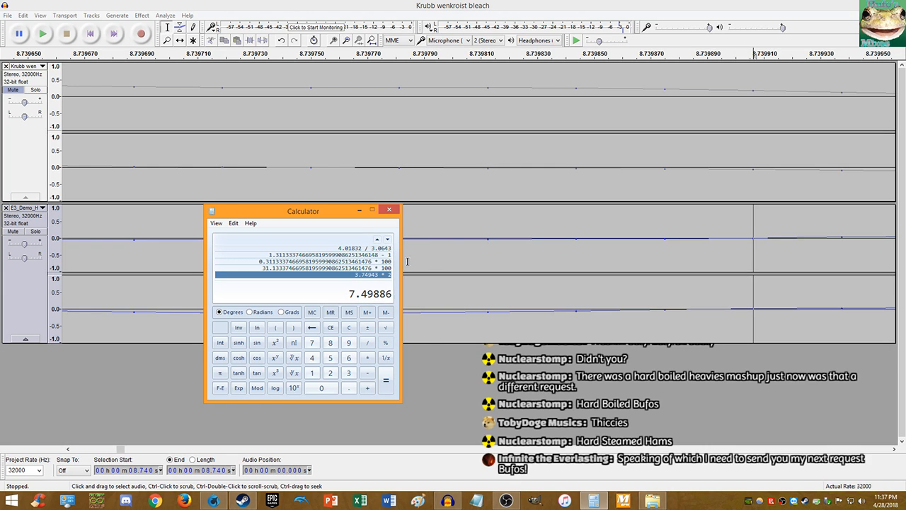
right_click(368, 295)
left_click(386, 302)
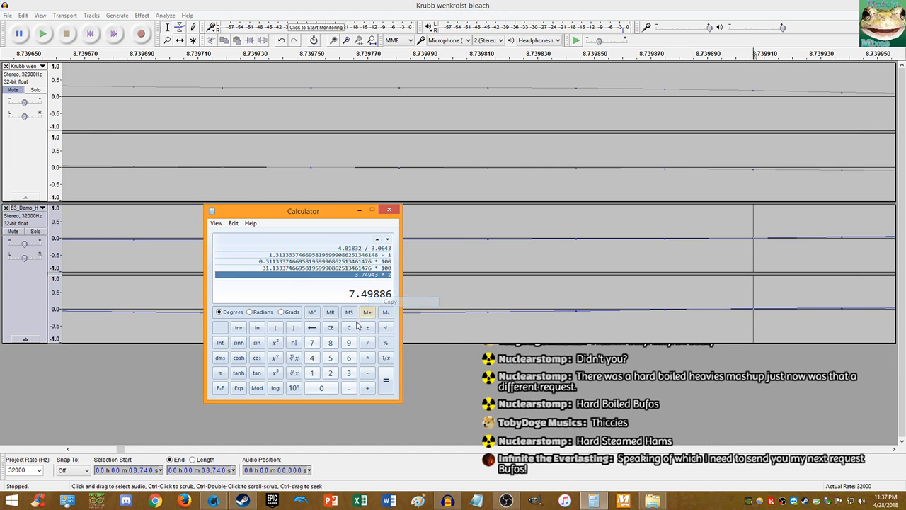
- Clear Calculator and compute (8.73991 / 7.49886 − 1) × 100
left_click(356, 326)
type("8")
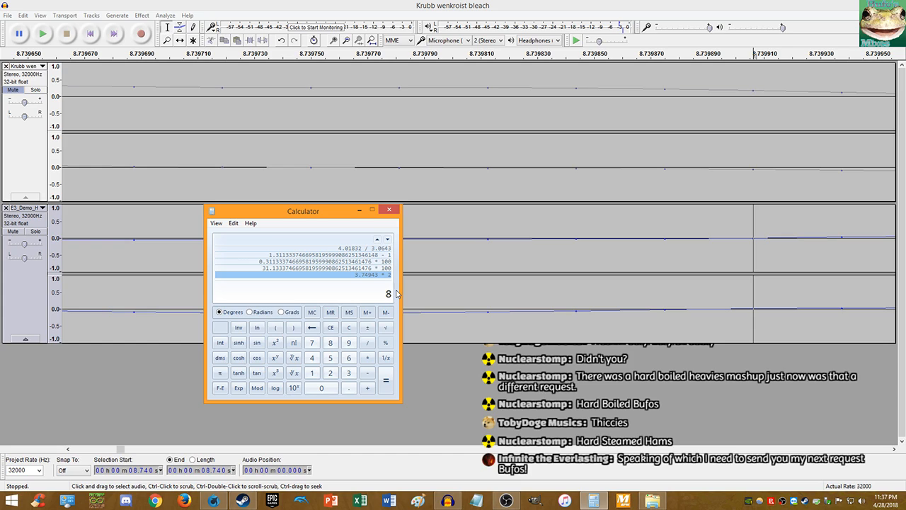
type(".73991 / 7.49886")
key("Return")
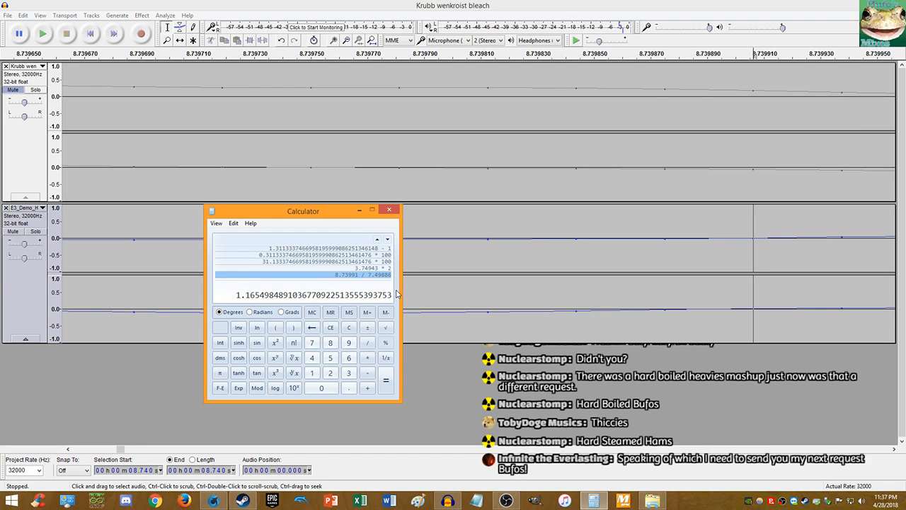
type("-1*100")
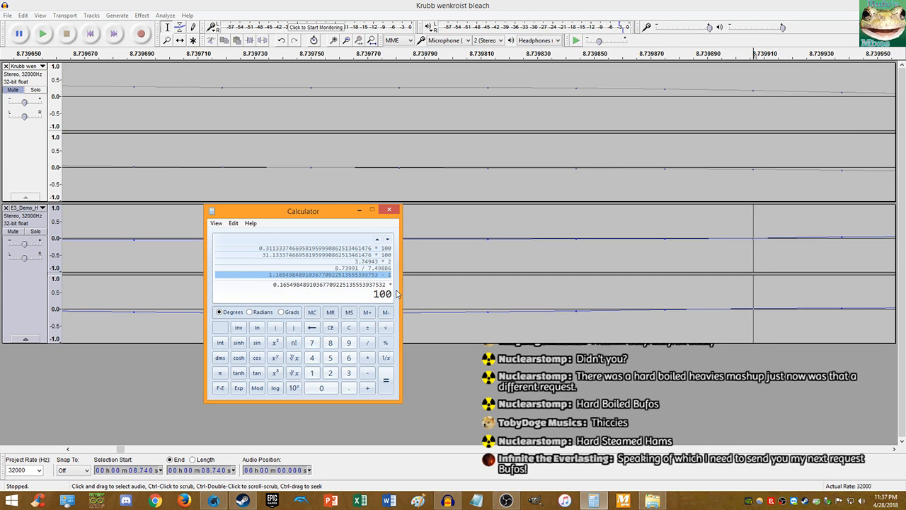
key("Return")
- Select the E3_Demo track to its start, open Change Tempo, cancel it, and deselect
left_click(443, 291)
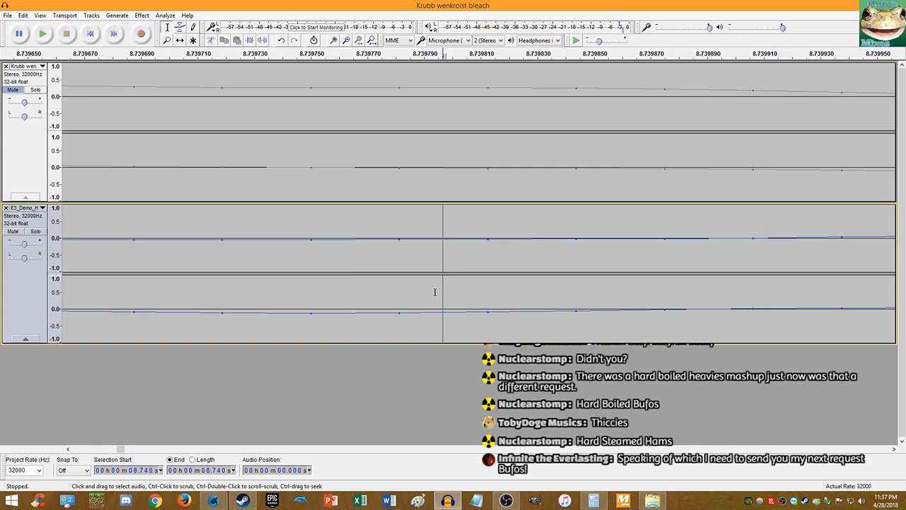
key("shift+Home")
left_click(142, 15)
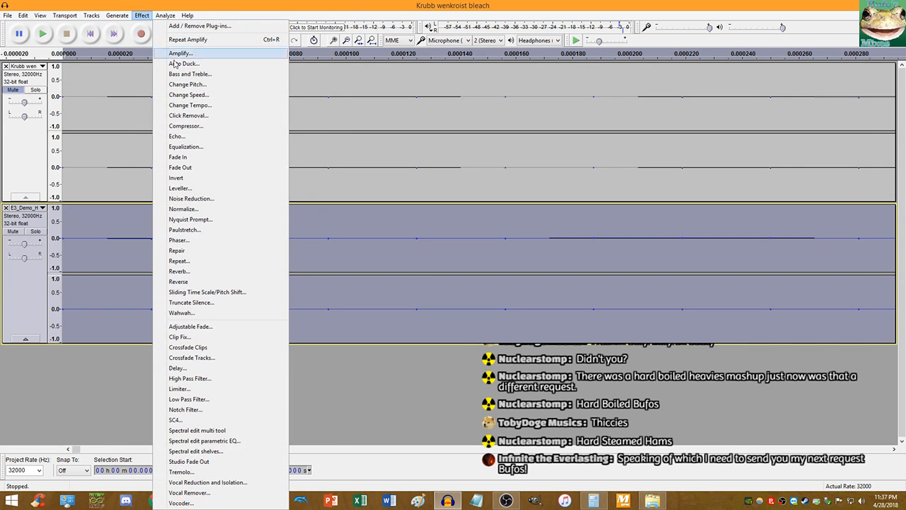
left_click(189, 105)
left_click(484, 290)
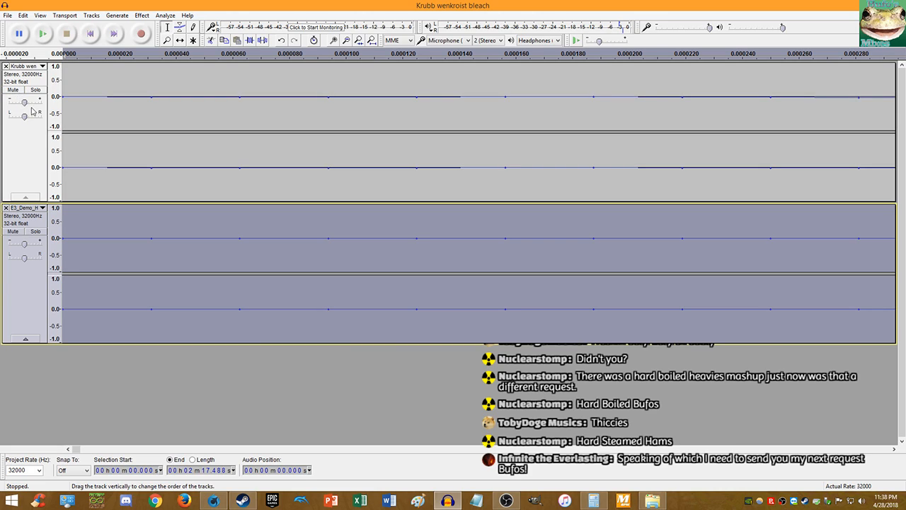
left_click(120, 138)
- Play both tracks from the start to check sync, then undo the earlier tempo edits
scroll(127, 162, "down", 14)
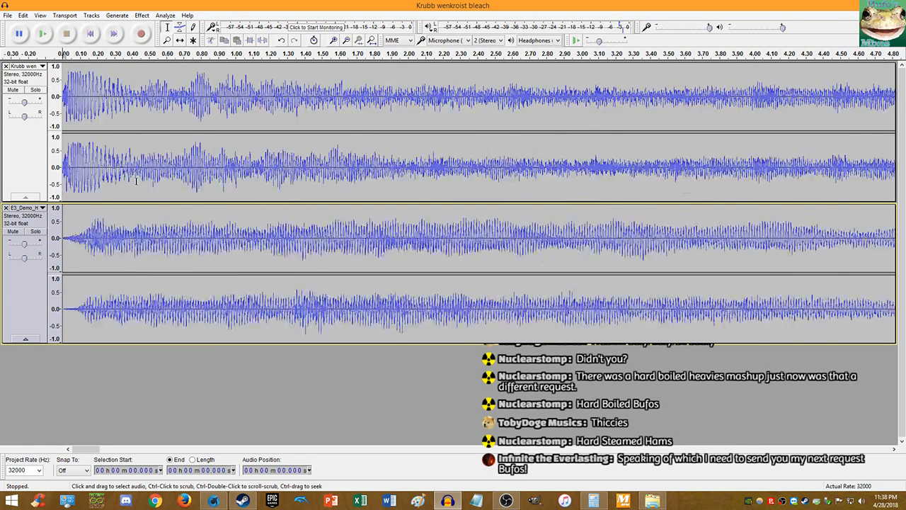
scroll(136, 180, "down", 5)
scroll(210, 160, "up", 4)
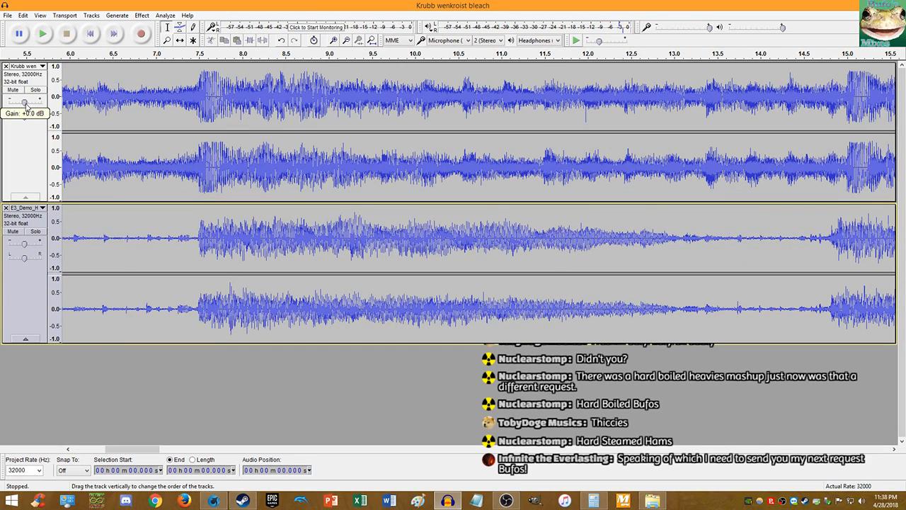
left_click(90, 33)
left_click(42, 33)
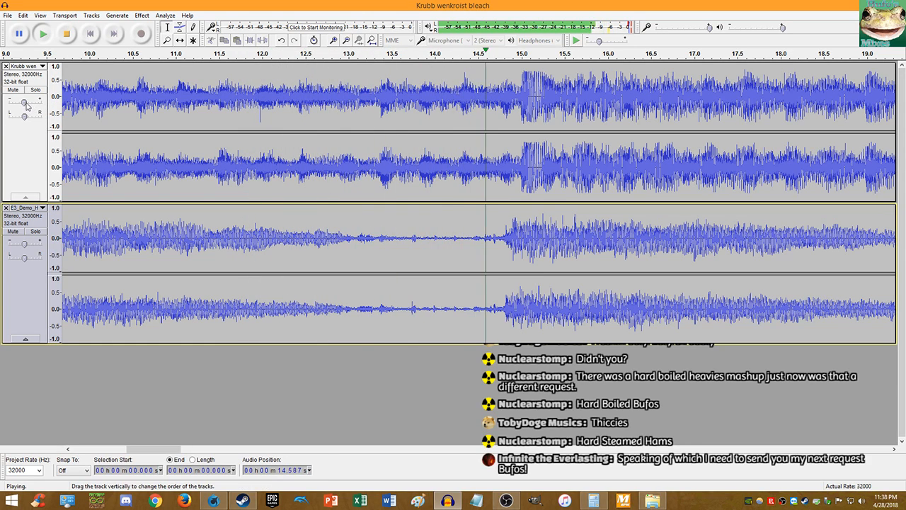
key("space")
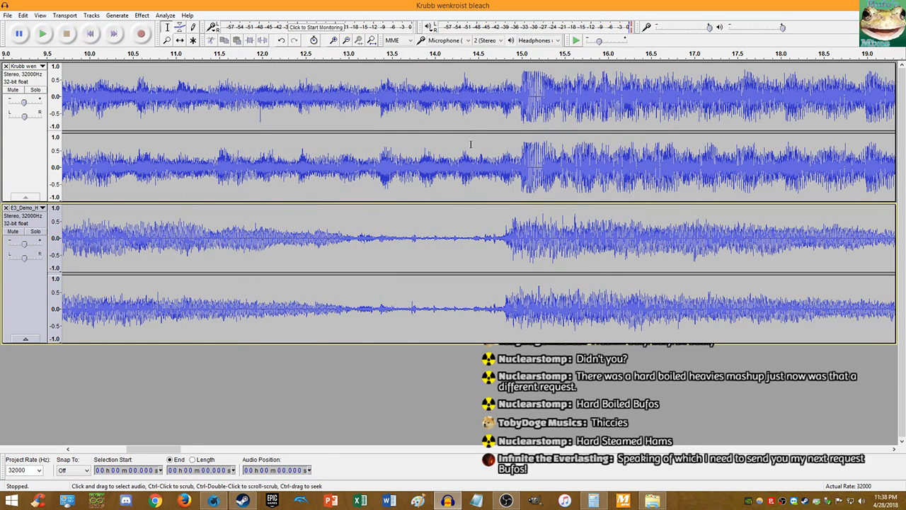
scroll(532, 170, "up", 2)
key("ctrl+z")
key("ctrl+z")
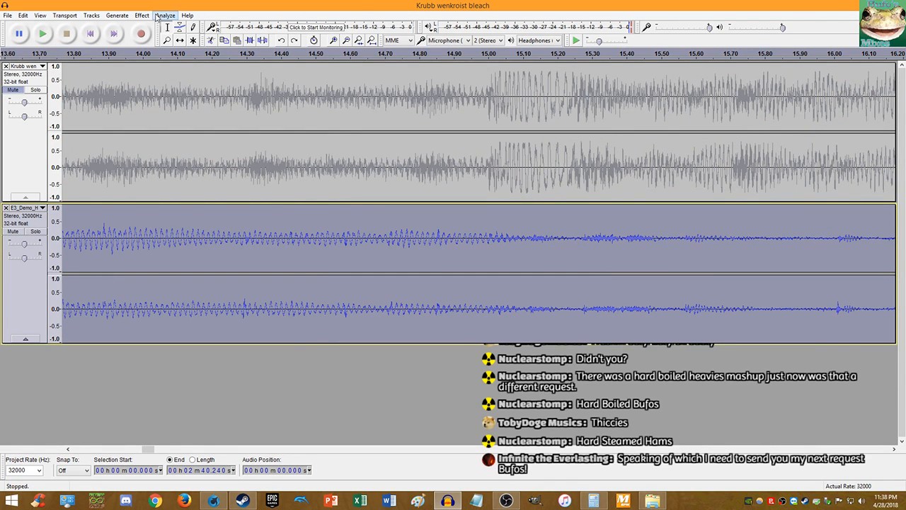
- Apply a 16.5% tempo change to E3_Demo, then undo it
left_click(142, 15)
left_click(209, 107)
type("16.5")
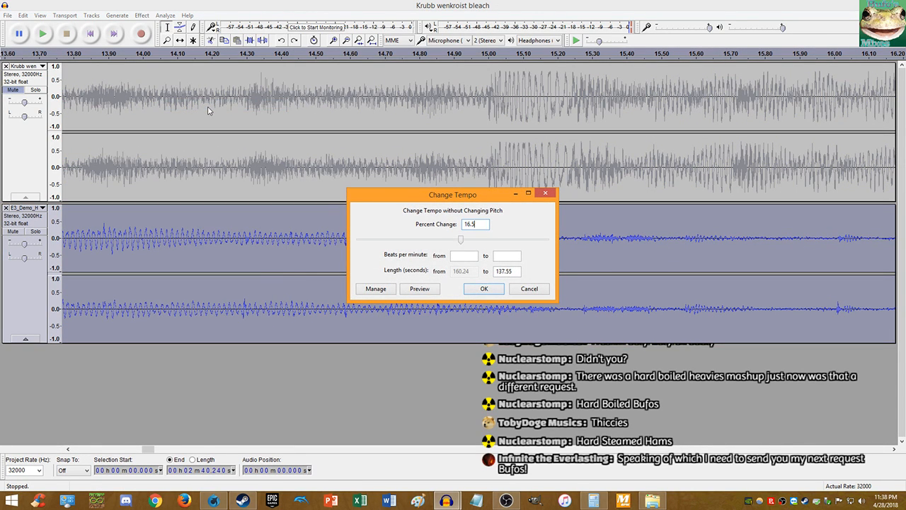
key("Return")
key("ctrl+z")
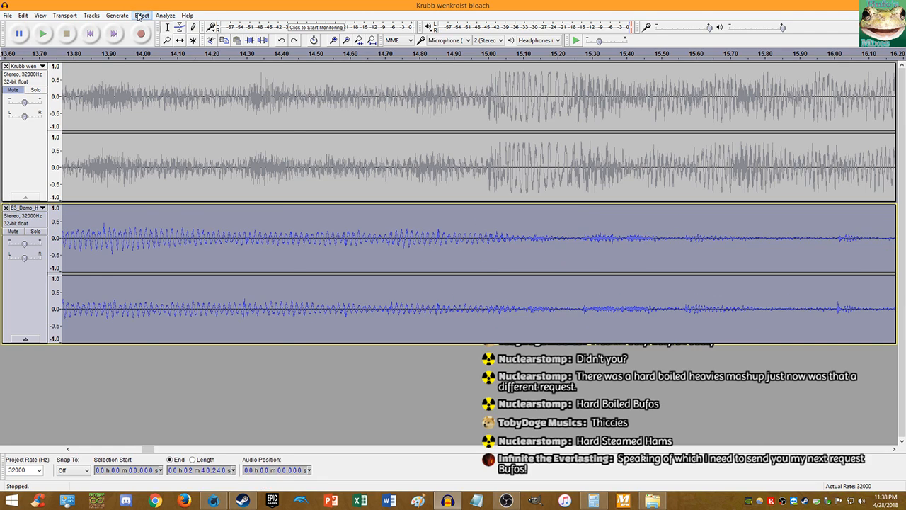
- Try a 15% tempo change on E3_Demo twice, undoing it each time
left_click(140, 16)
left_click(193, 106)
type("15.5")
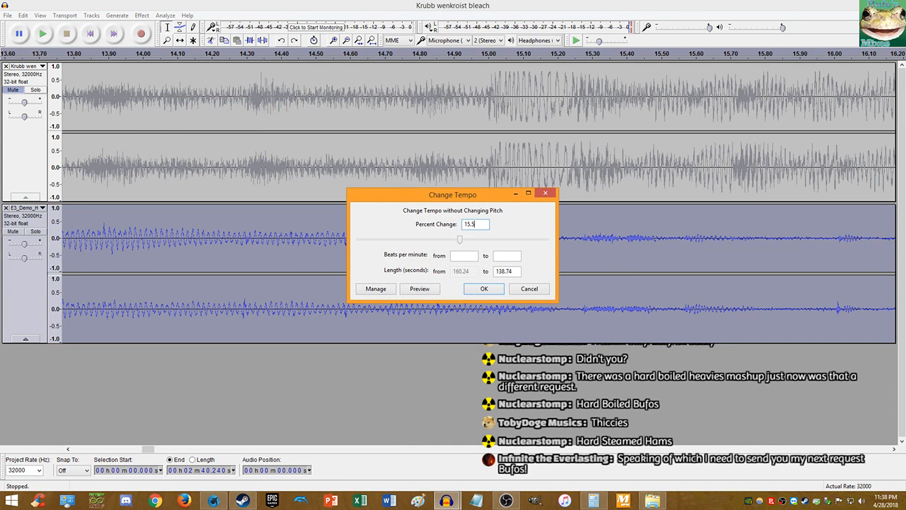
key("Return")
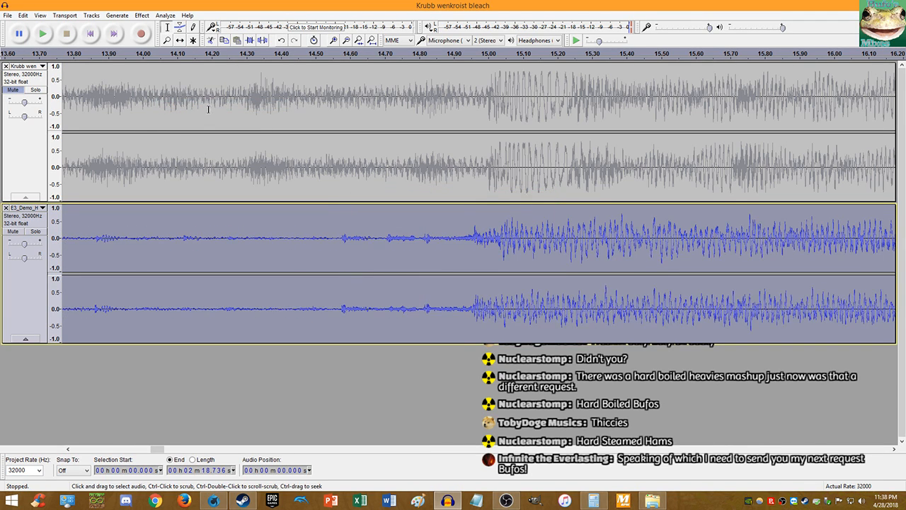
key("ctrl+z")
left_click(142, 16)
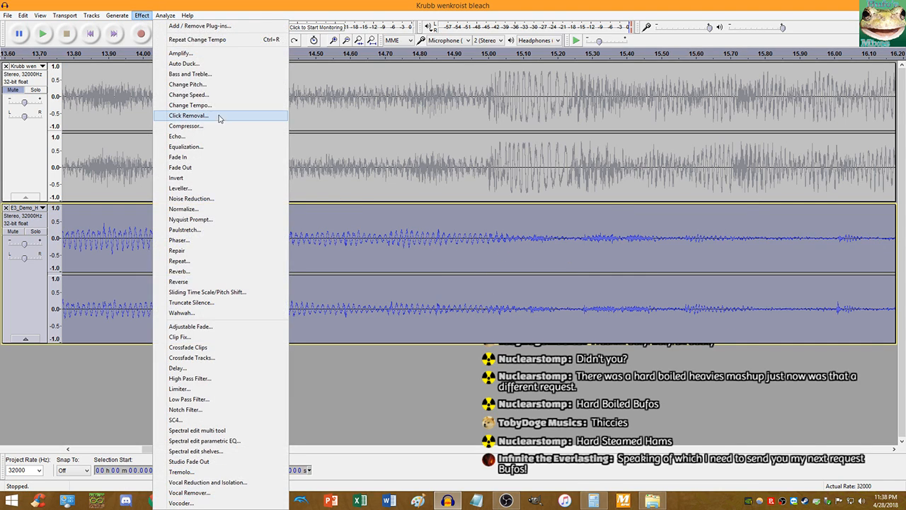
left_click(218, 106)
key("Return")
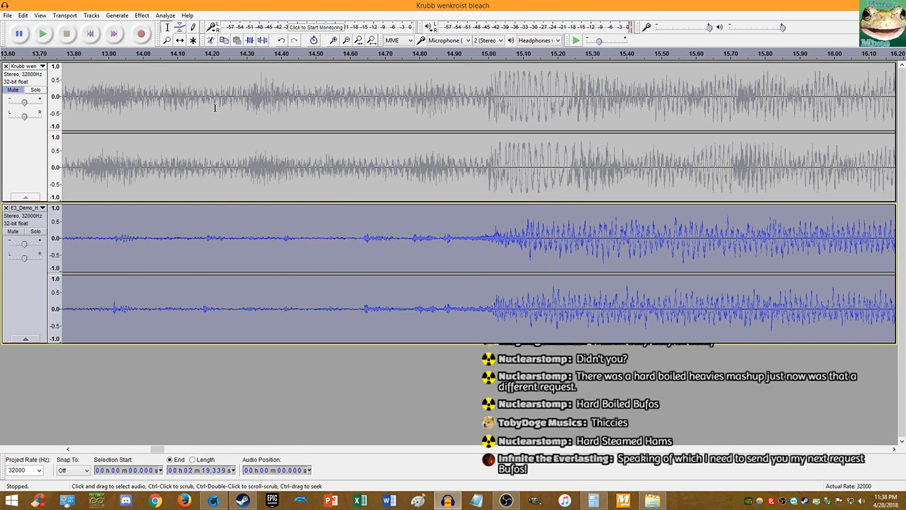
key("ctrl+z")
- Apply a 15% tempo change to E3_Demo, zoom in, then apply 15.2%
left_click(144, 15)
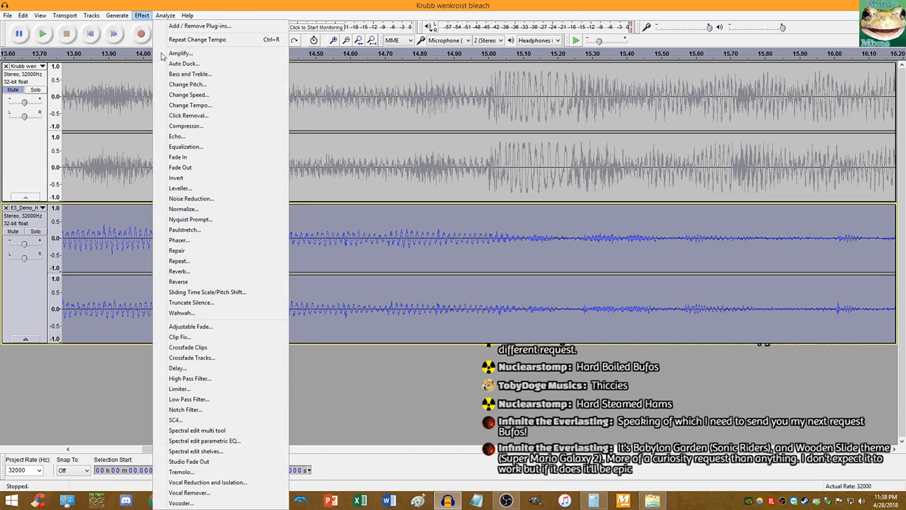
left_click(189, 104)
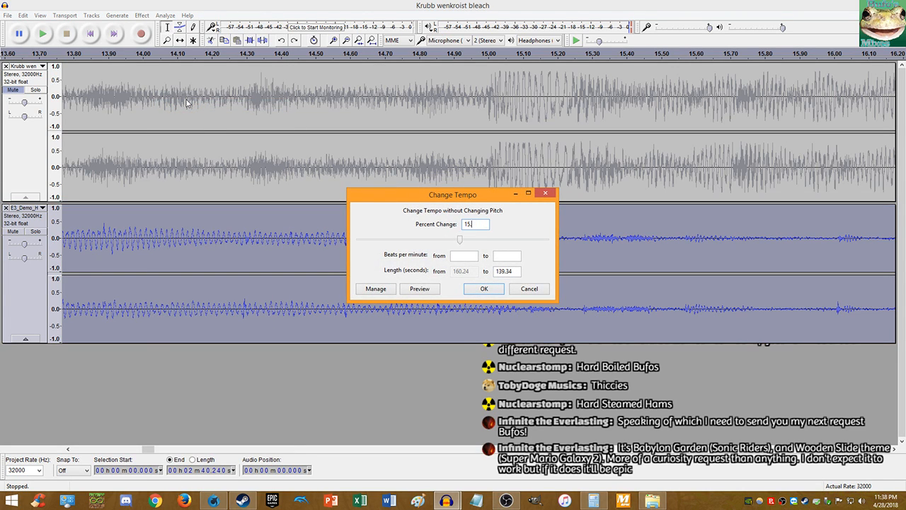
key("Return")
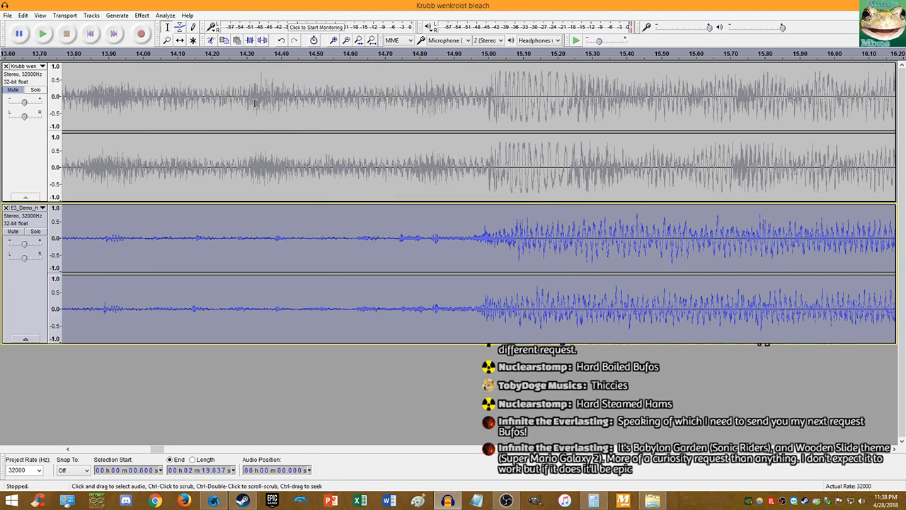
key("ctrl+1")
key("ctrl+1")
left_click(141, 15)
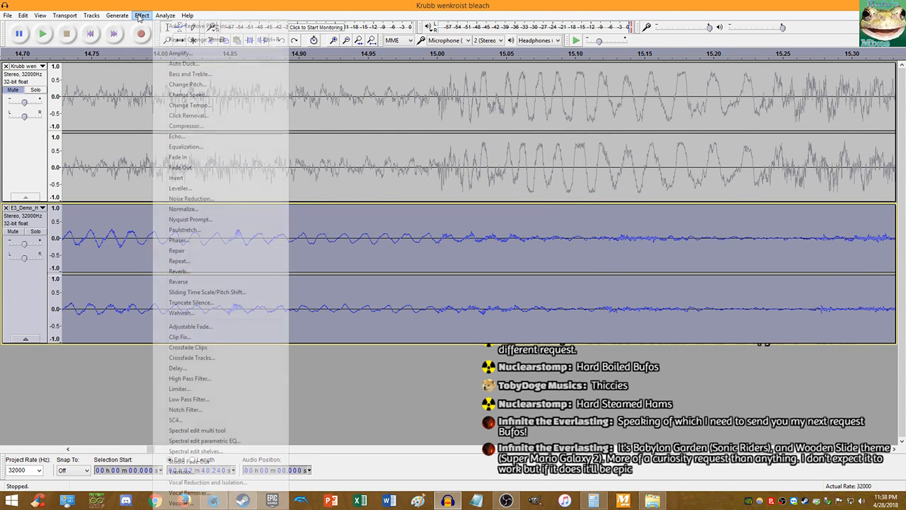
left_click(179, 112)
key("BackSpace")
key("BackSpace")
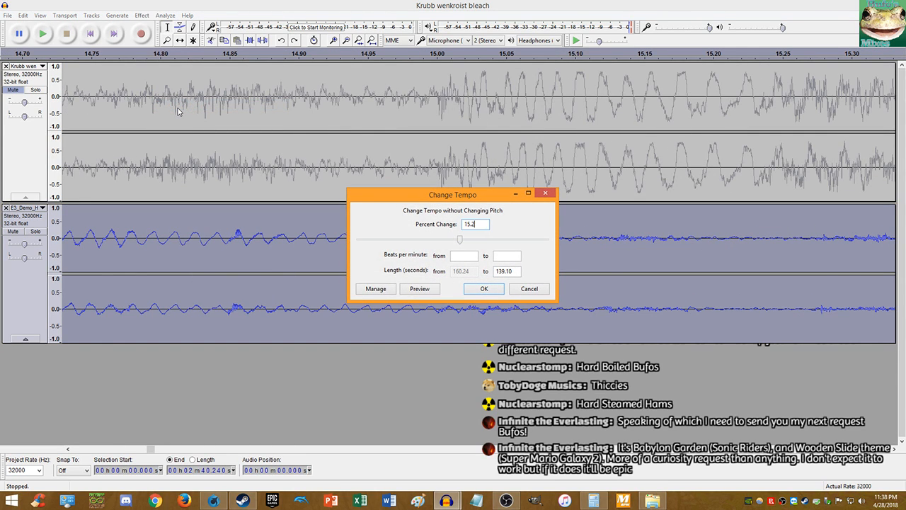
key("Return")
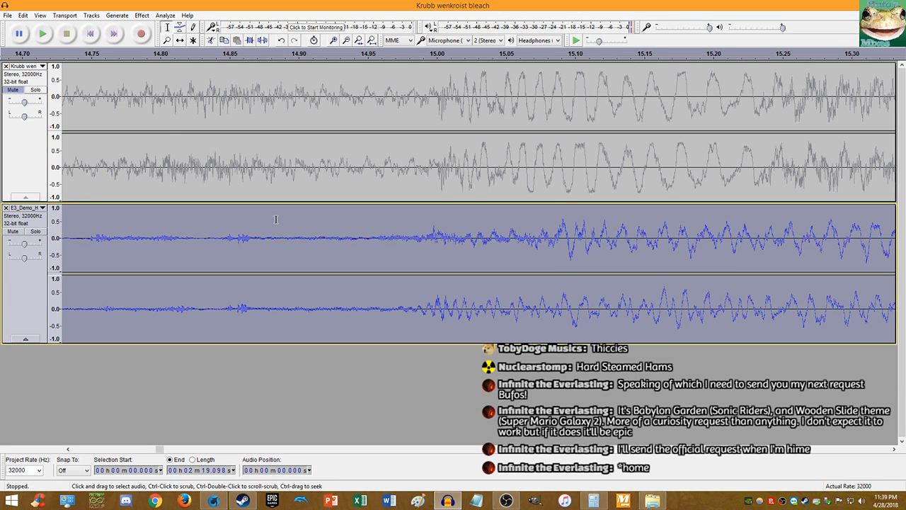
- Unmute Krubb and play both tracks from about 14.86 s to check sync
scroll(435, 147, "up", 4, "ctrl")
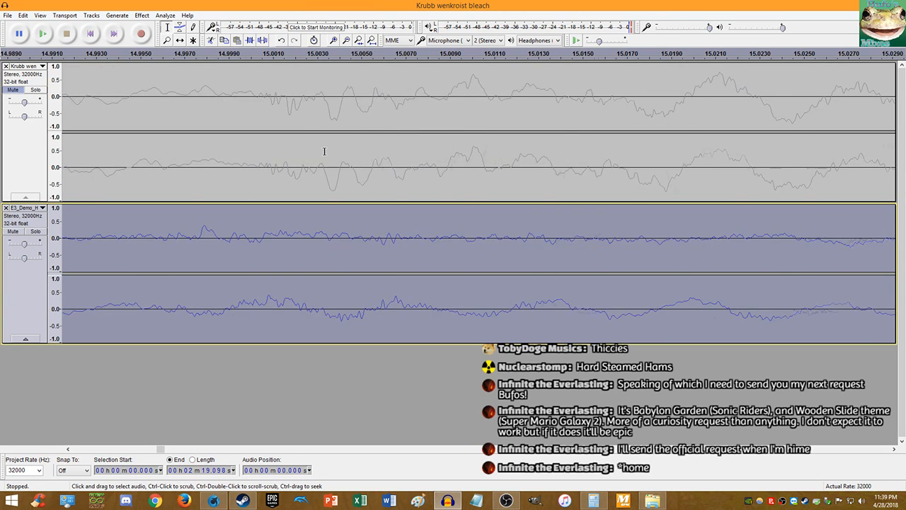
scroll(324, 150, "down", 7, "ctrl")
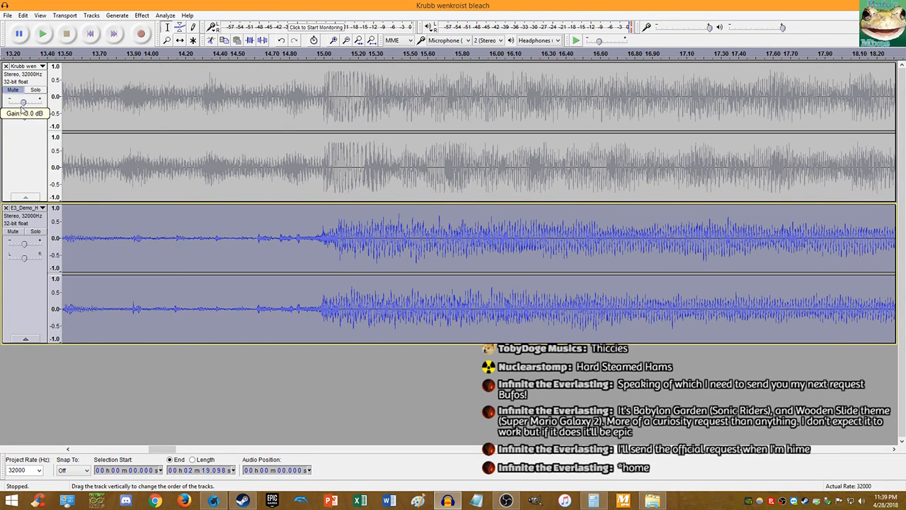
left_click(12, 90)
left_click(299, 96)
key("space")
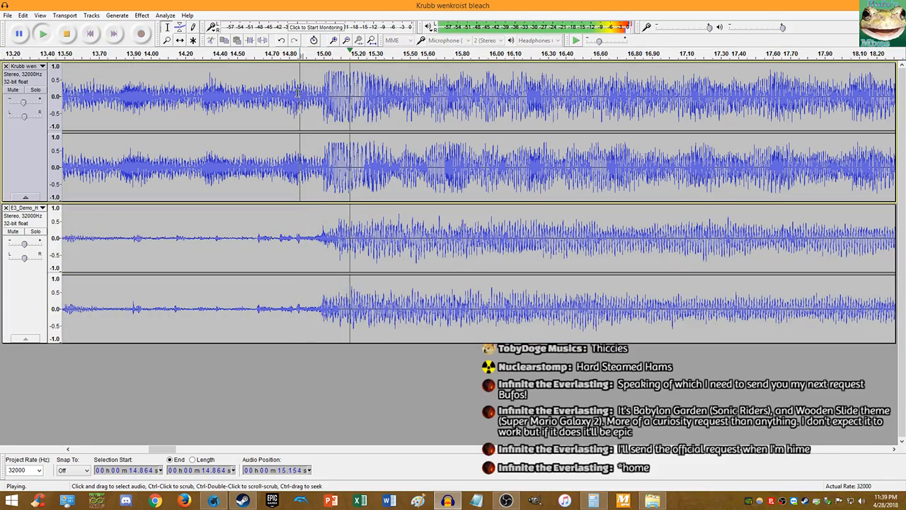
scroll(299, 95, "down", 3, "ctrl")
scroll(426, 118, "up", 2, "ctrl")
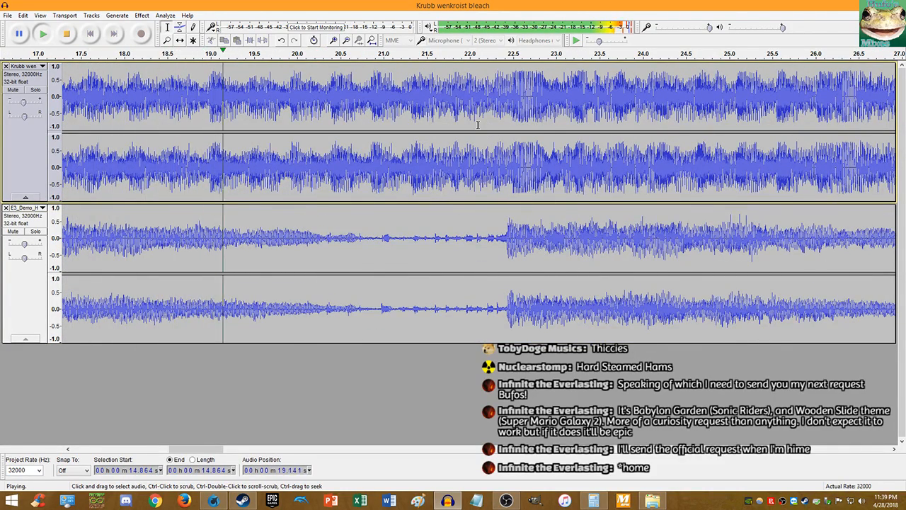
scroll(463, 121, "up", 2, "ctrl")
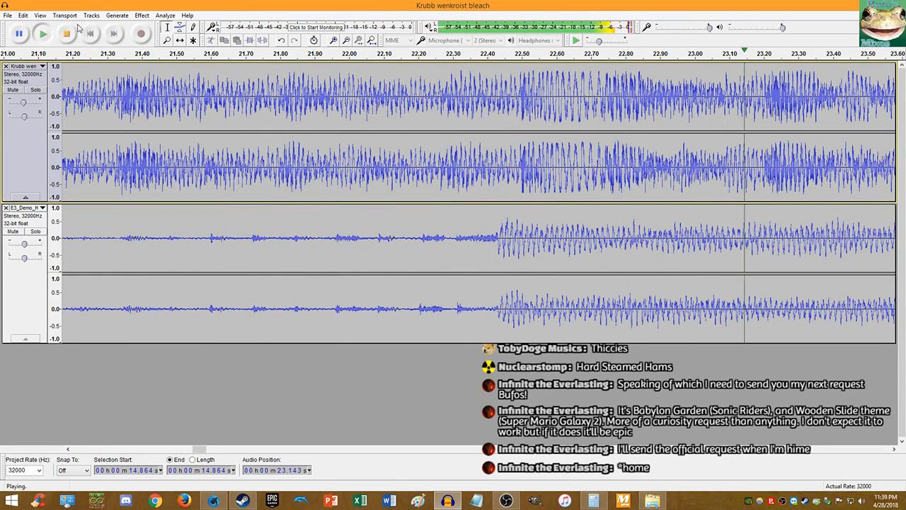
key("space")
- Undo the 15.2% change and apply a 15% tempo change to E3_Demo instead
key("ctrl+z")
key("ctrl+z")
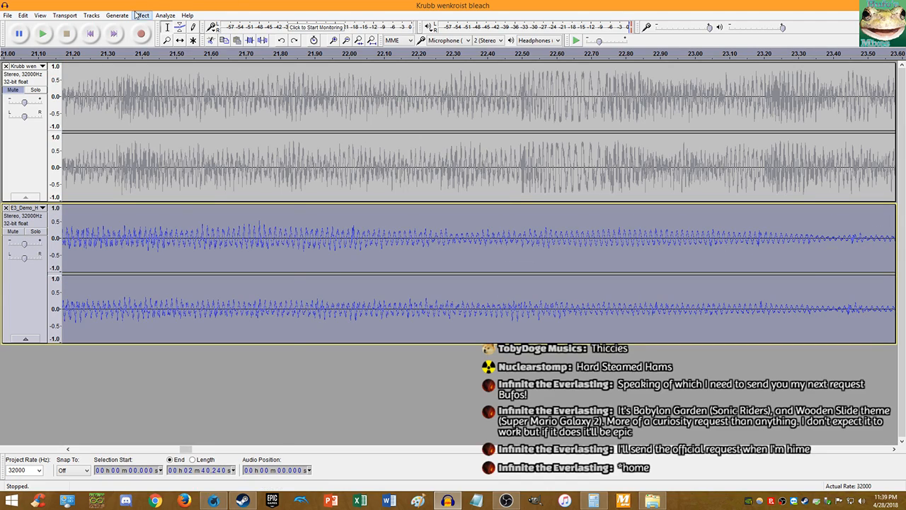
left_click(141, 15)
left_click(199, 105)
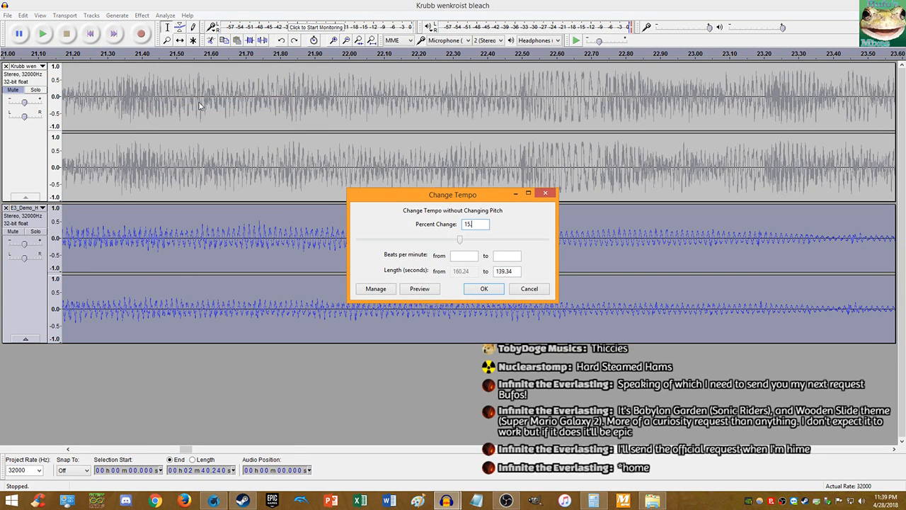
type("15")
key("Return")
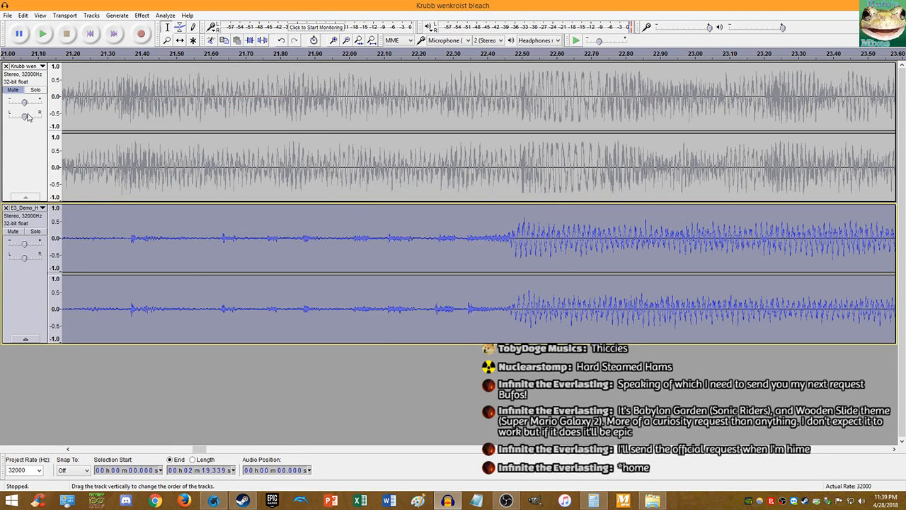
- Unmute Krubb and play both tracks from about 22.48 s to compare timing
left_click(15, 90)
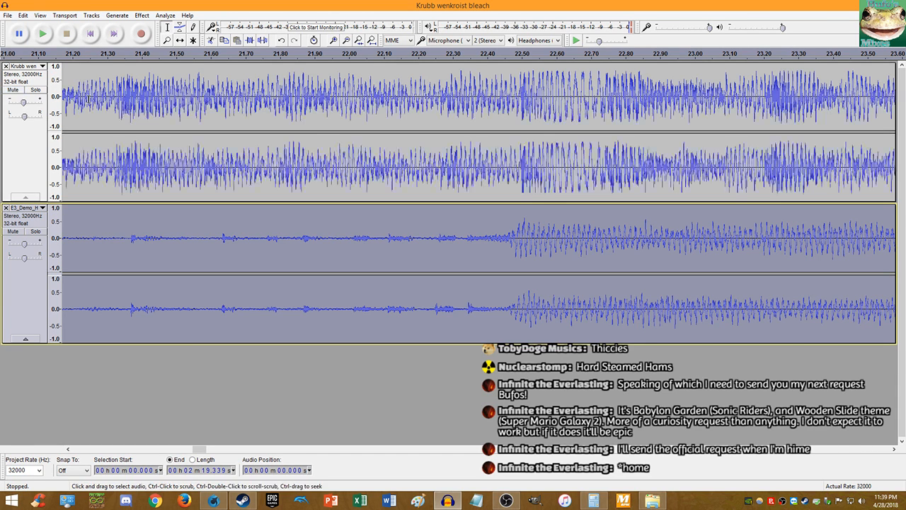
left_click(515, 173)
key("space")
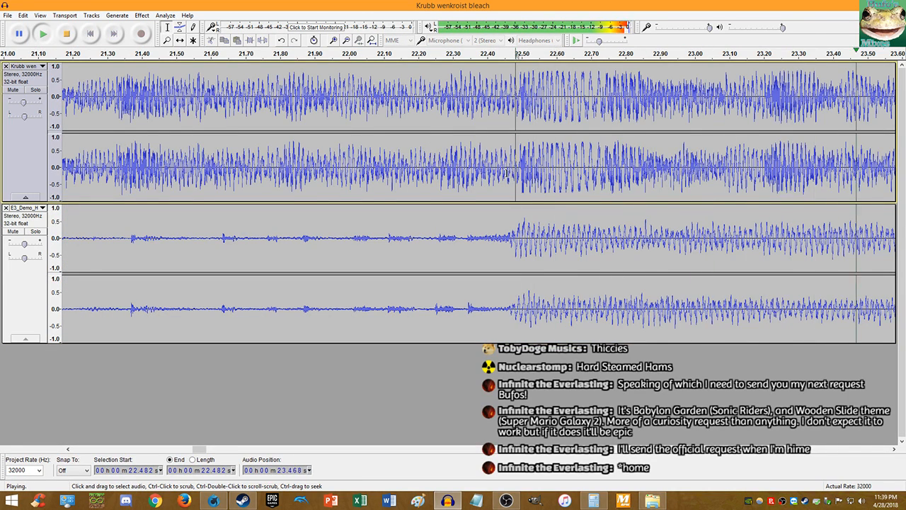
scroll(507, 173, "down", 2)
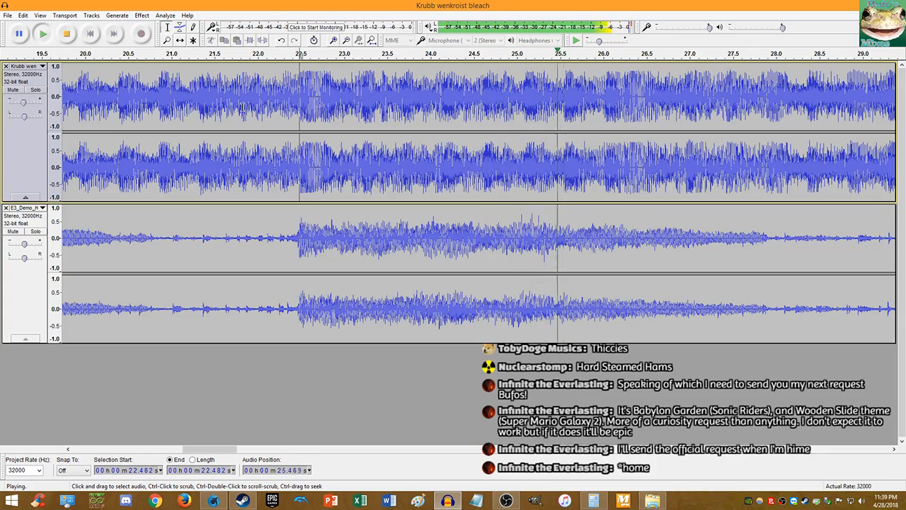
scroll(451, 162, "down", 3)
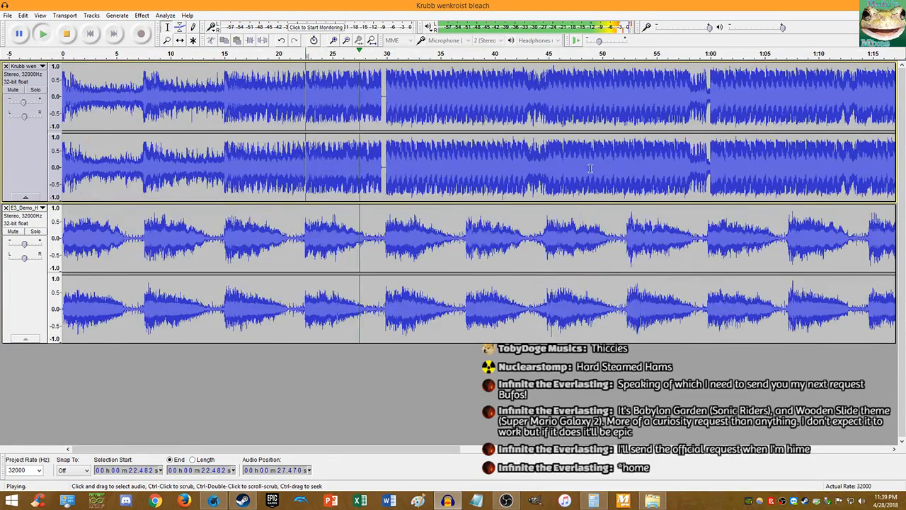
scroll(451, 162, "up", 5)
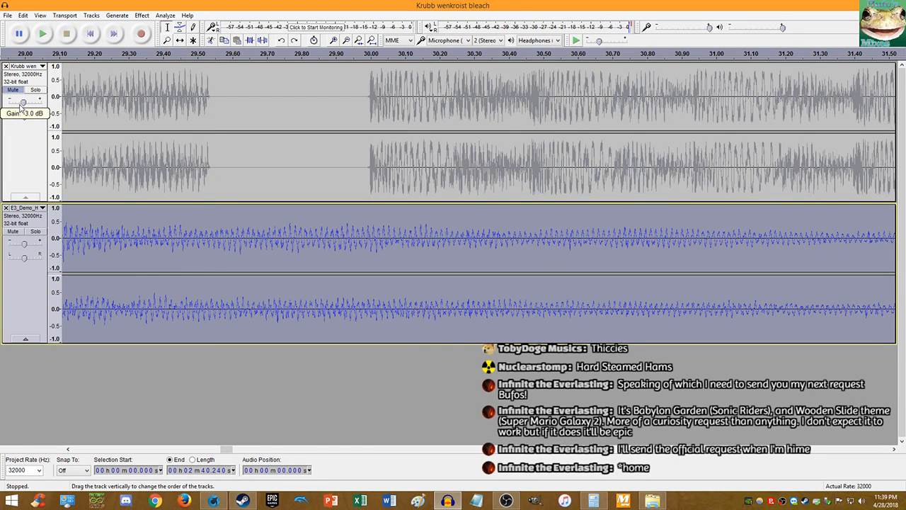
- Apply a 14.9% tempo change to the E3_Demo track
left_click(142, 14)
left_click(179, 107)
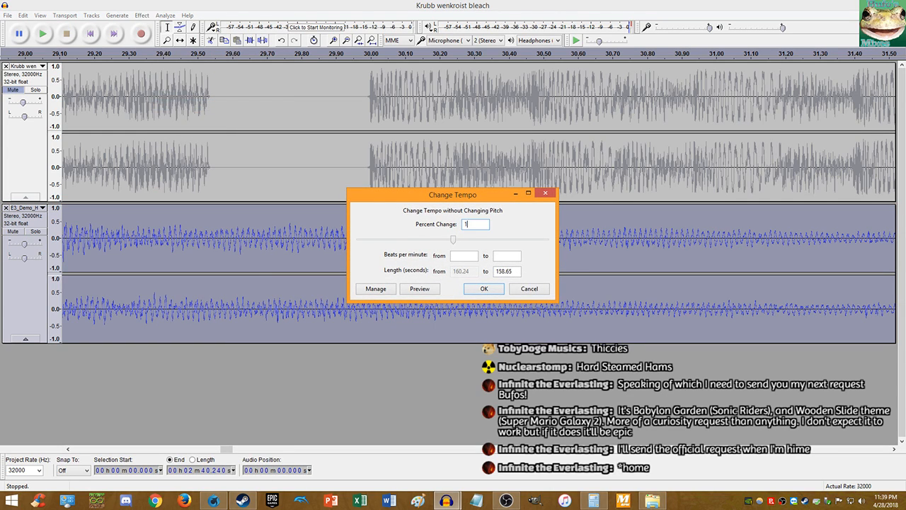
type("14.9")
key("Return")
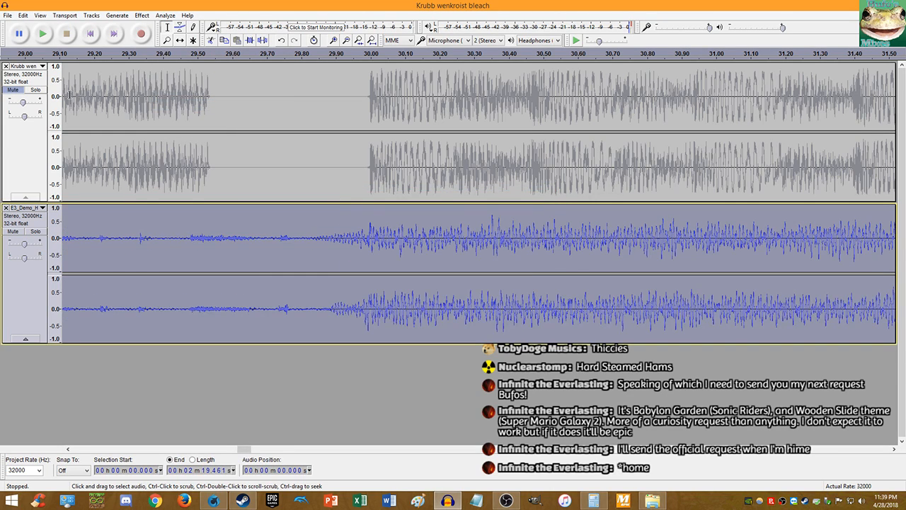
- Unmute Krubb, play both tracks from 30 seconds, and stop
left_click(13, 90)
left_click(368, 153)
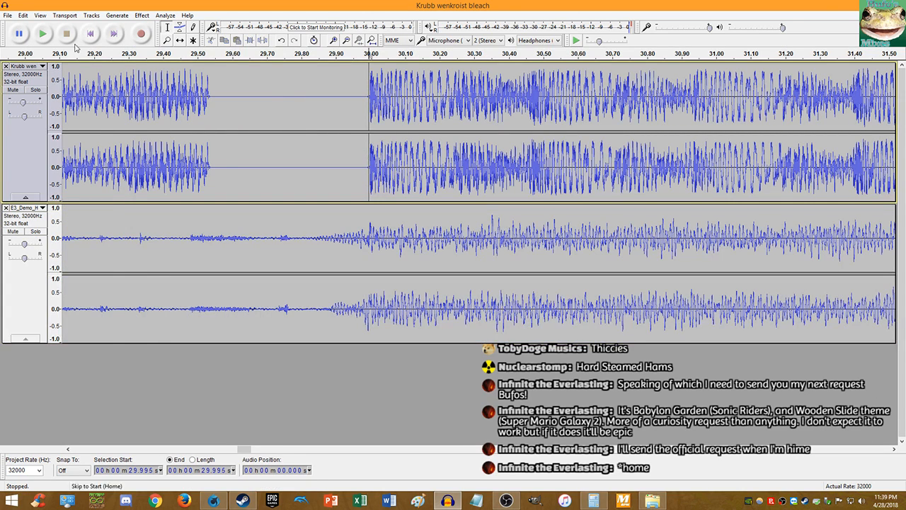
left_click(43, 34)
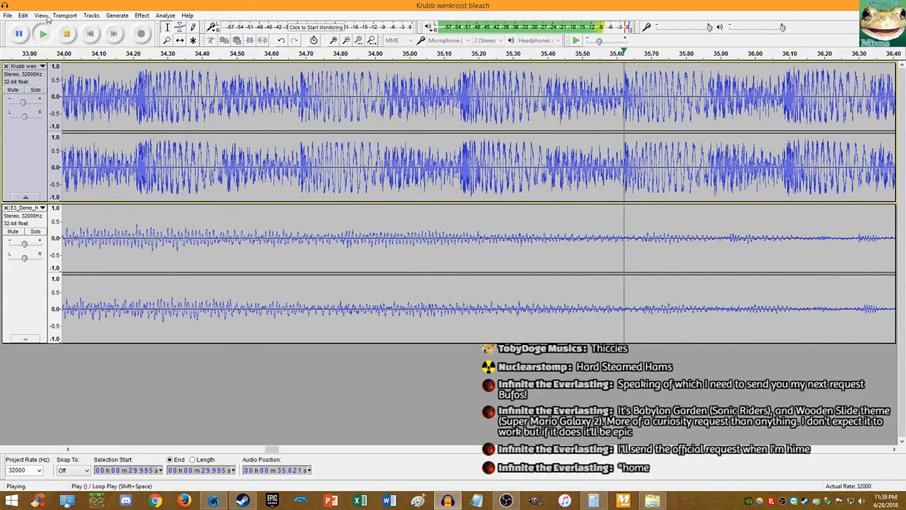
scroll(249, 145, "down", 4)
scroll(301, 144, "up", 3)
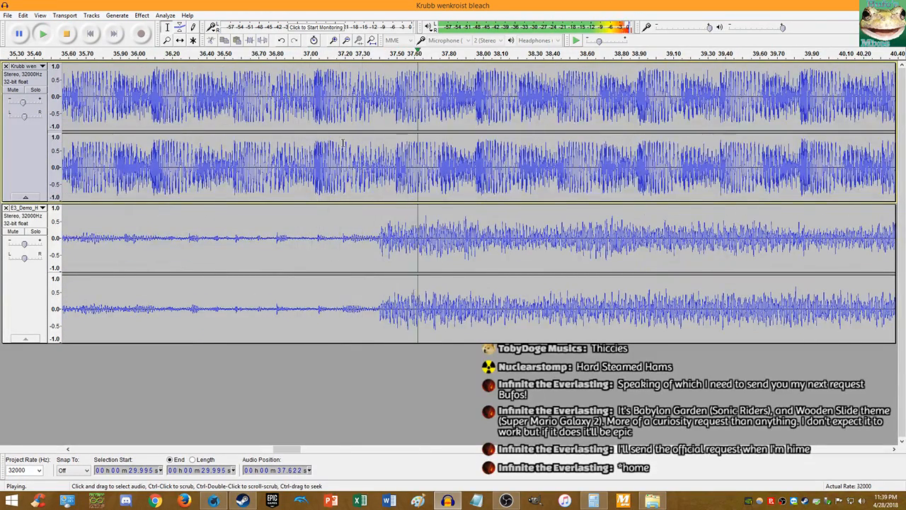
left_click(72, 36)
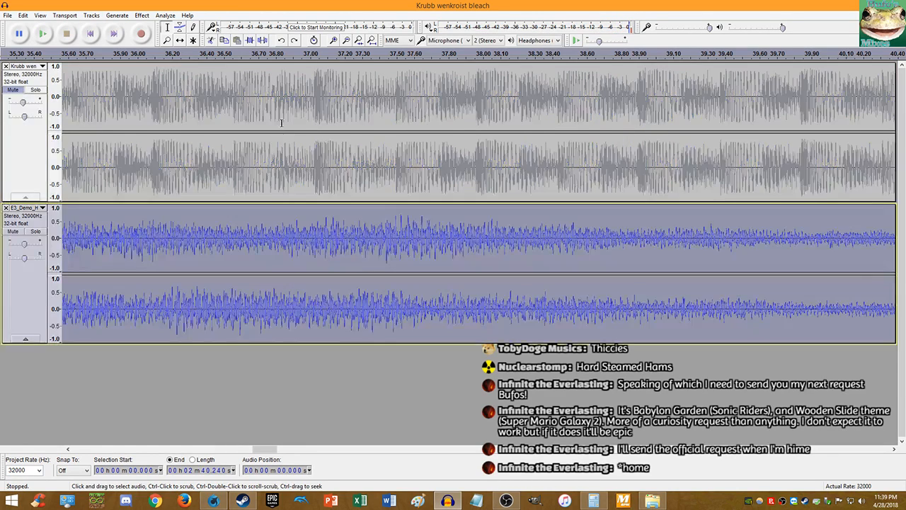
- Apply a reduced tempo change to E3_Demo, then undo it
left_click(141, 16)
left_click(211, 104)
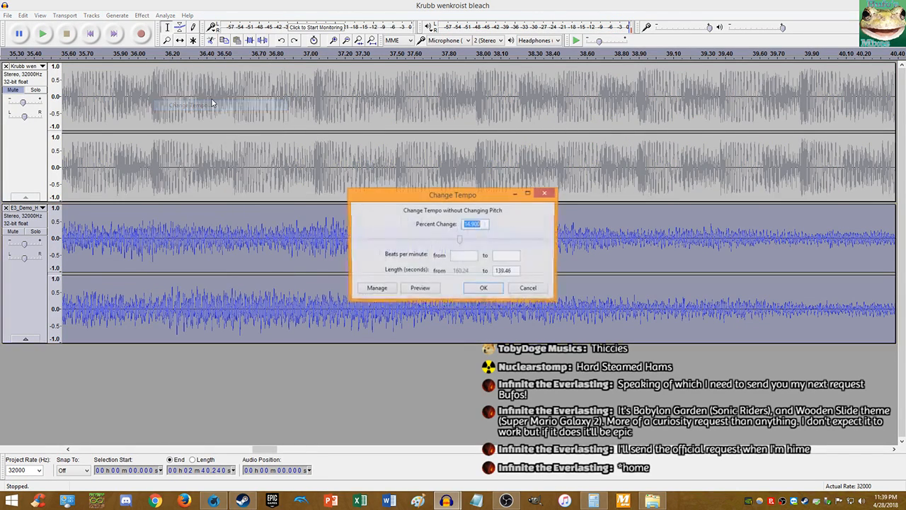
key("Return")
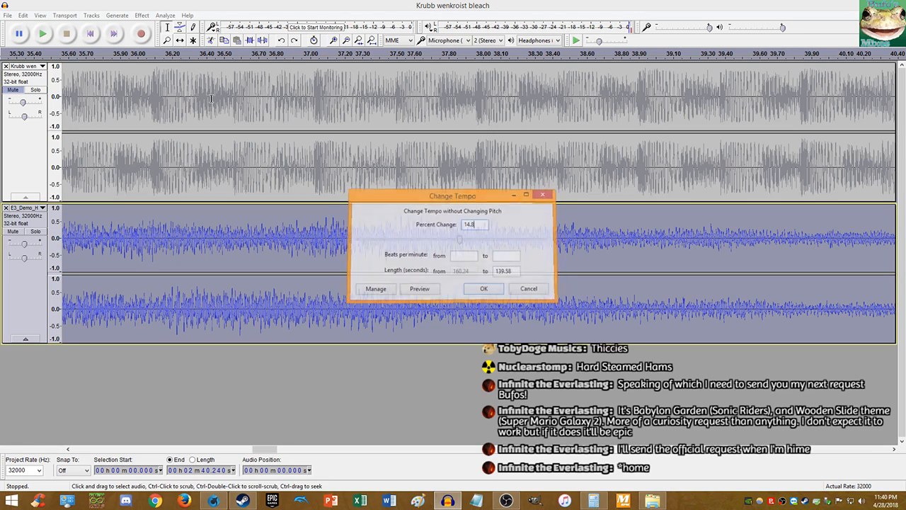
key("ctrl+z")
- Apply a 14.7% tempo change, unmute Krubb, and set the listening point near 37.4 s
left_click(141, 15)
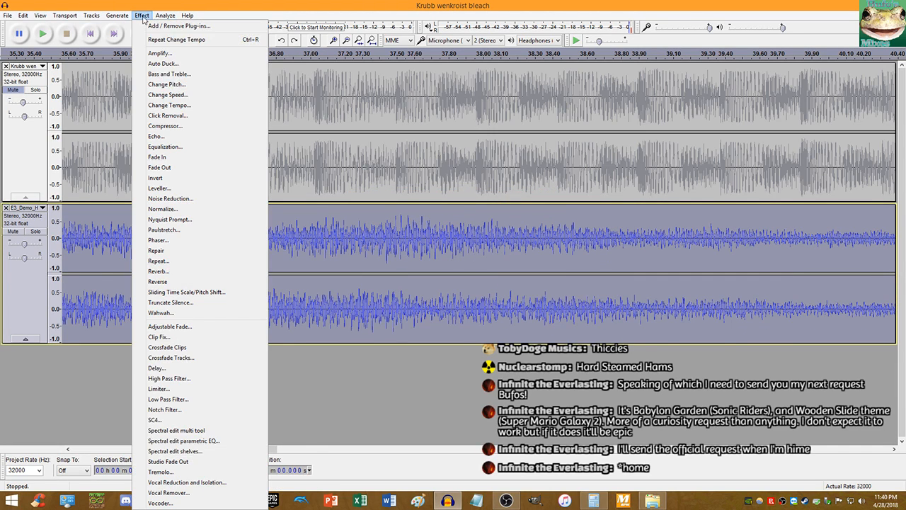
left_click(165, 106)
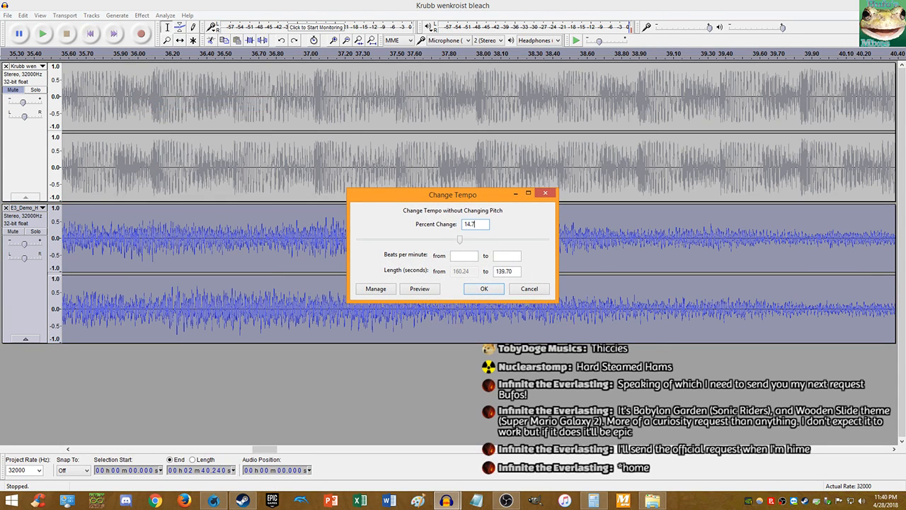
key("Return")
left_click(13, 106)
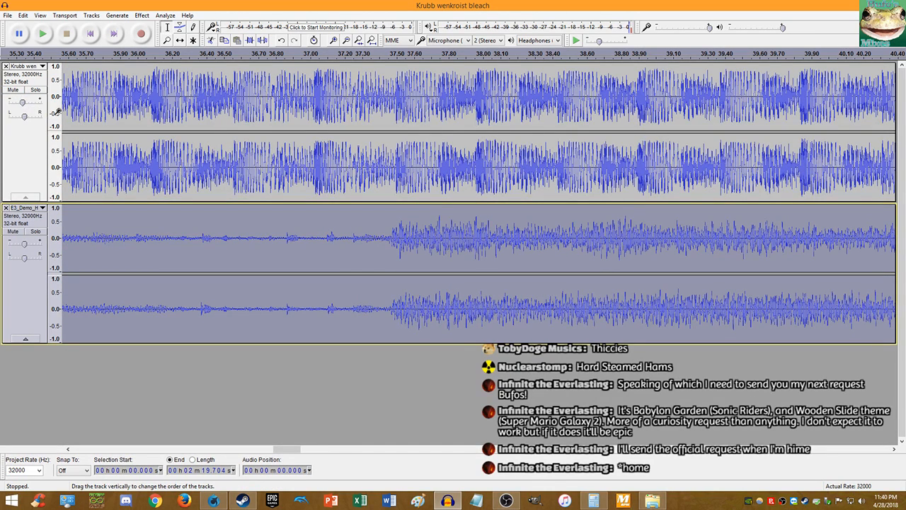
left_click(378, 153)
- Play both layered tracks from 37.4 s to check the 14.7% sync
key("space")
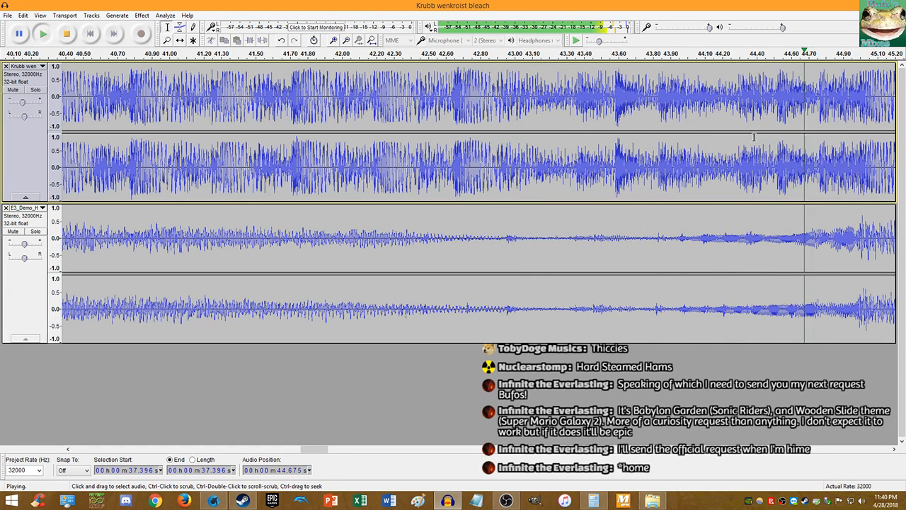
scroll(487, 191, "down", 3)
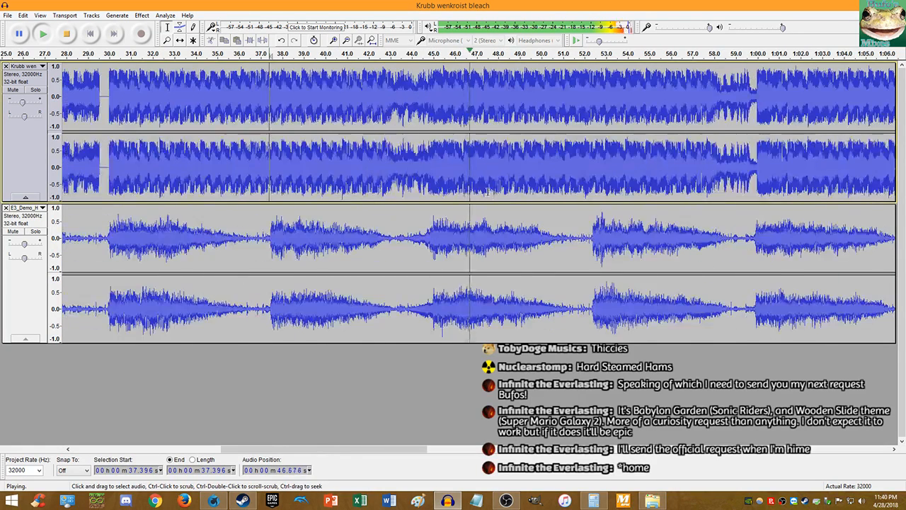
mouse_move(23, 104)
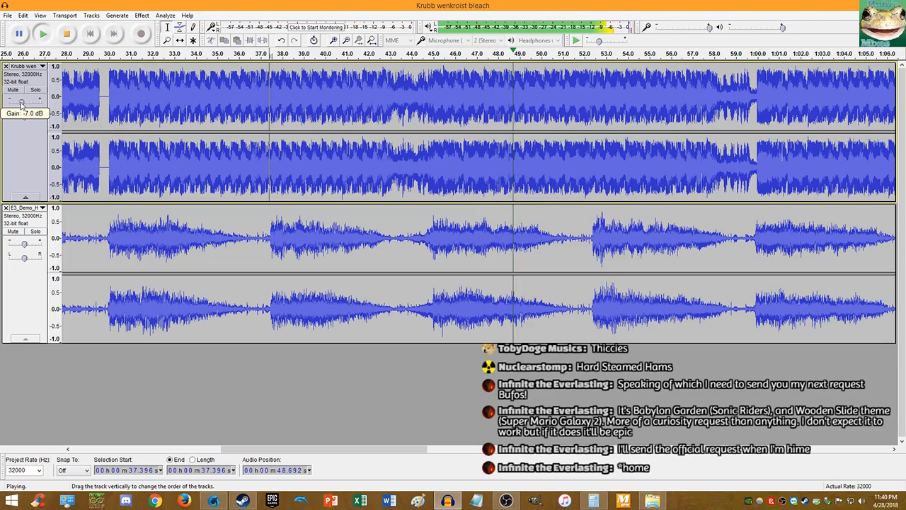
scroll(571, 164, "up", 3)
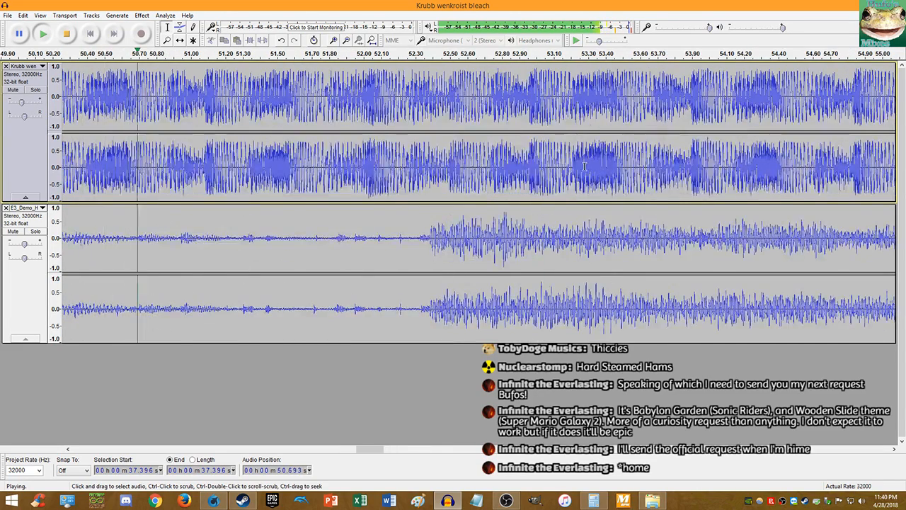
scroll(570, 164, "up", 1)
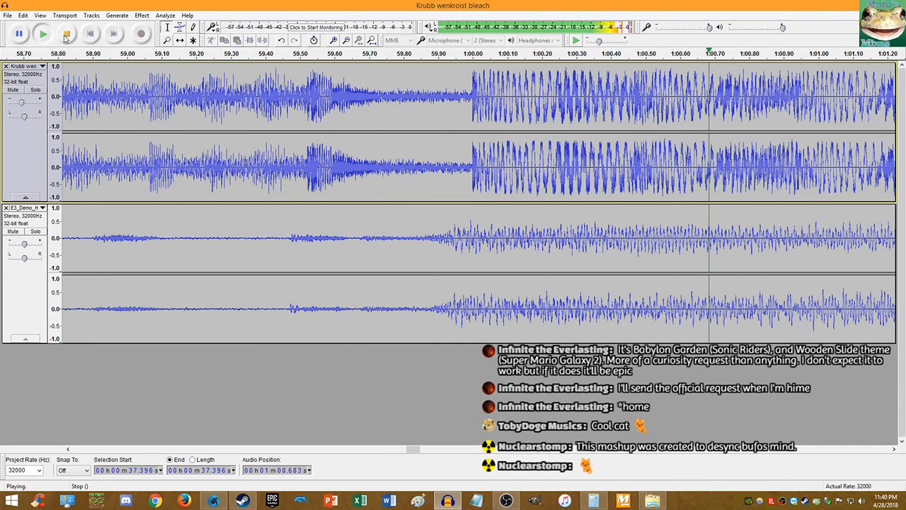
key("space")
- Undo the 14.7% change and apply a 14.6% tempo change to E3_Demo
key("ctrl+z")
key("ctrl+z")
left_click(142, 16)
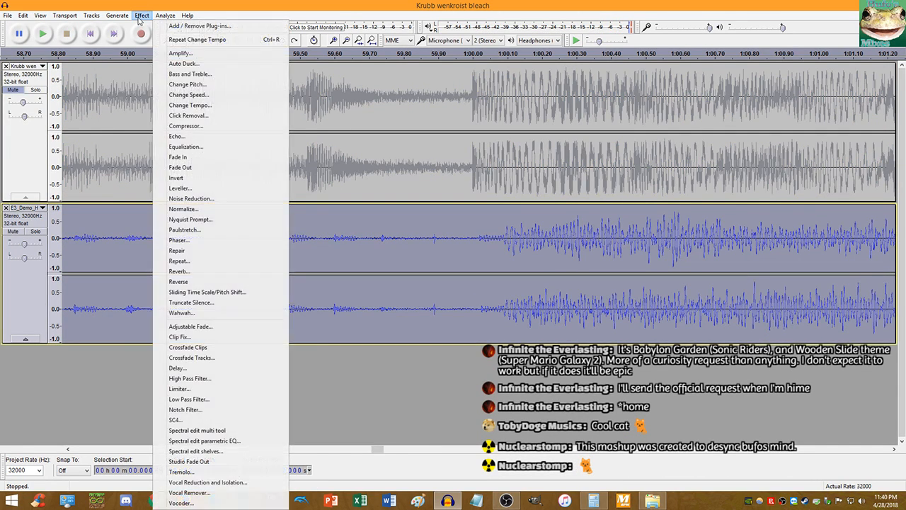
left_click(204, 105)
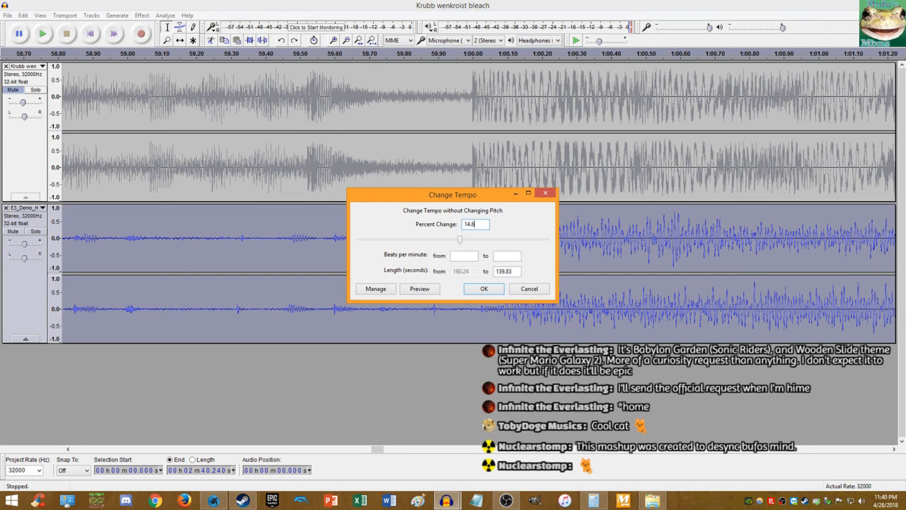
key("Return")
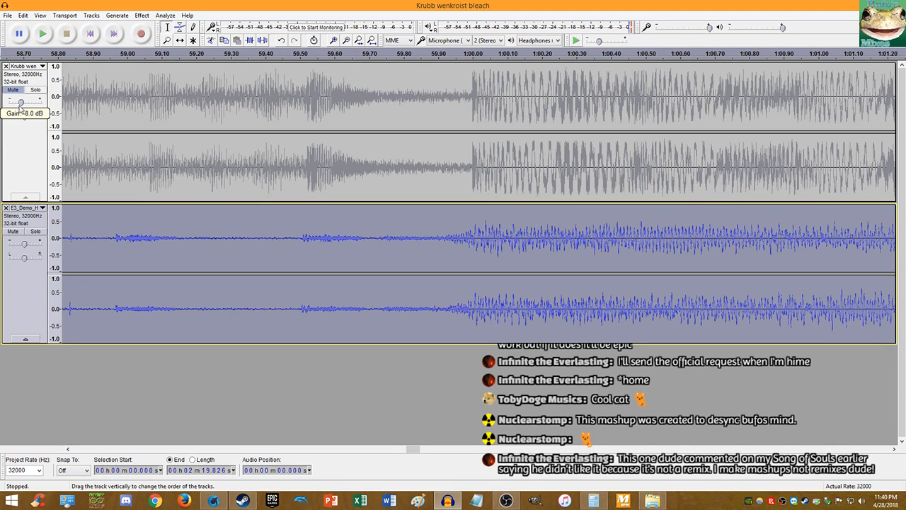
- Unmute Krubb and play both tracks together from about 1:00
left_click(13, 90)
left_click(467, 184)
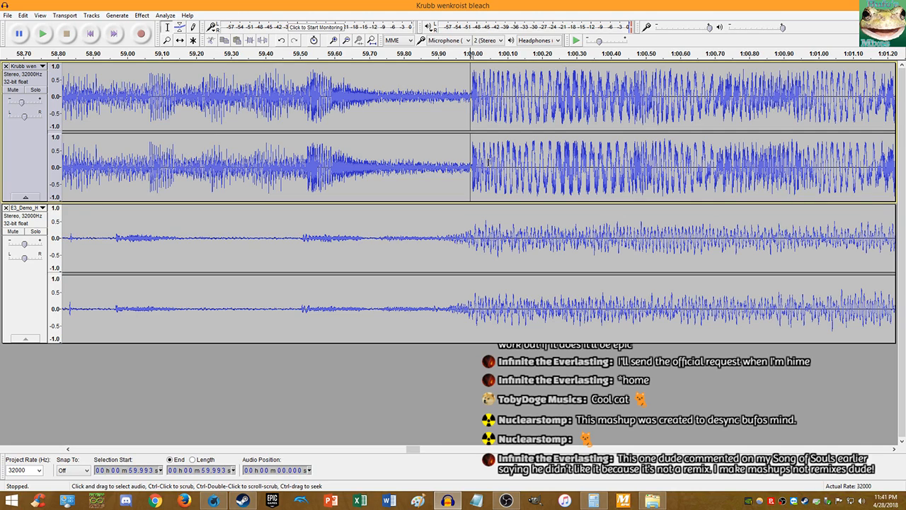
key("space")
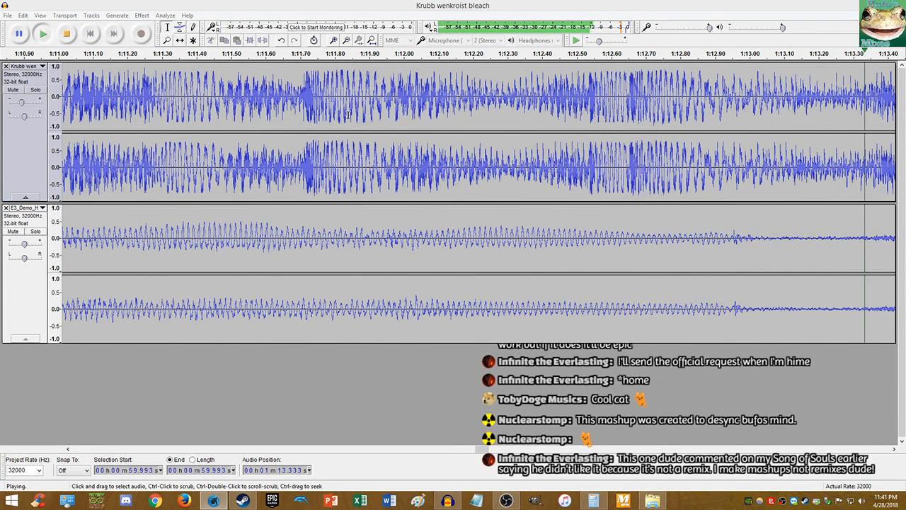
left_click(403, 8)
scroll(492, 193, "down", 3)
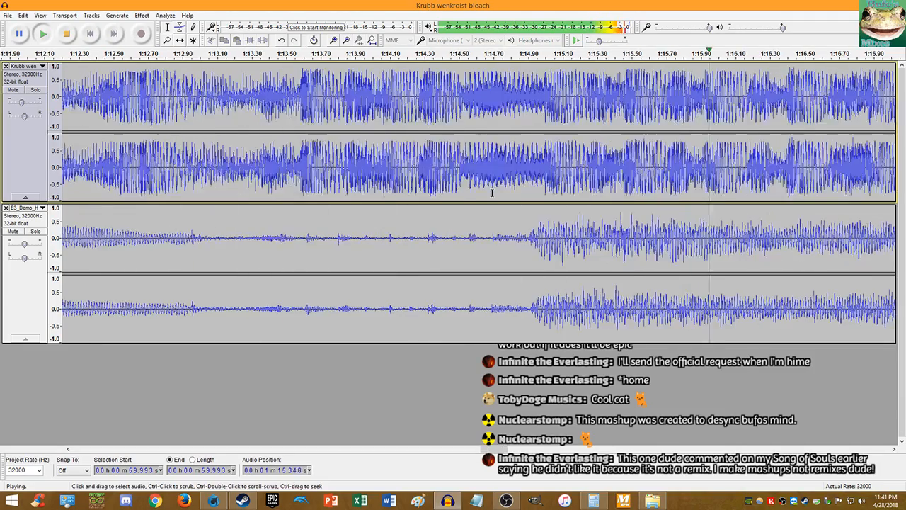
scroll(492, 193, "down", 4)
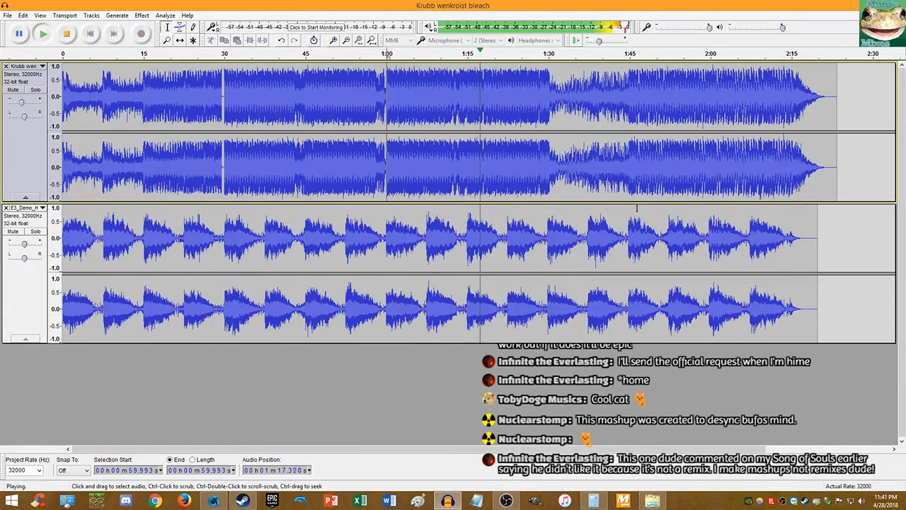
scroll(432, 179, "up", 6)
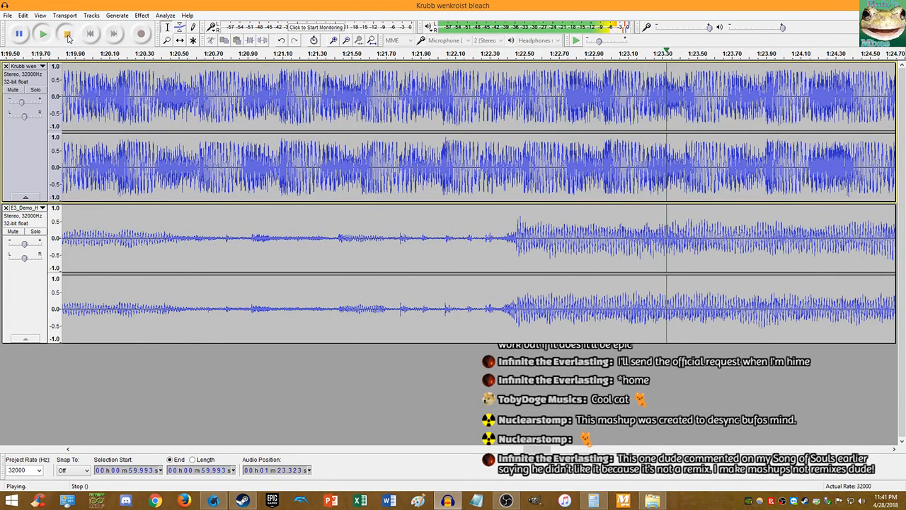
- Stop playback and speed up the E3 Demo track's tempo by 14.5 percent
left_click(68, 36)
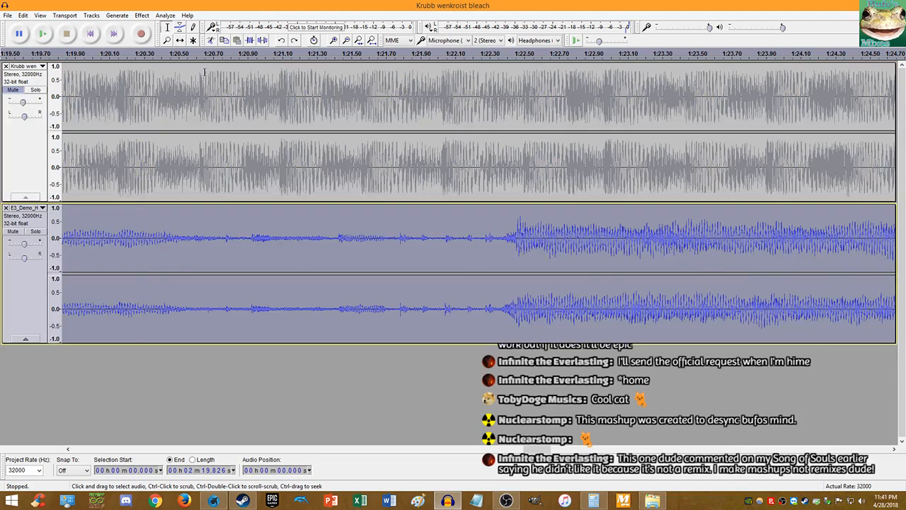
left_click(142, 15)
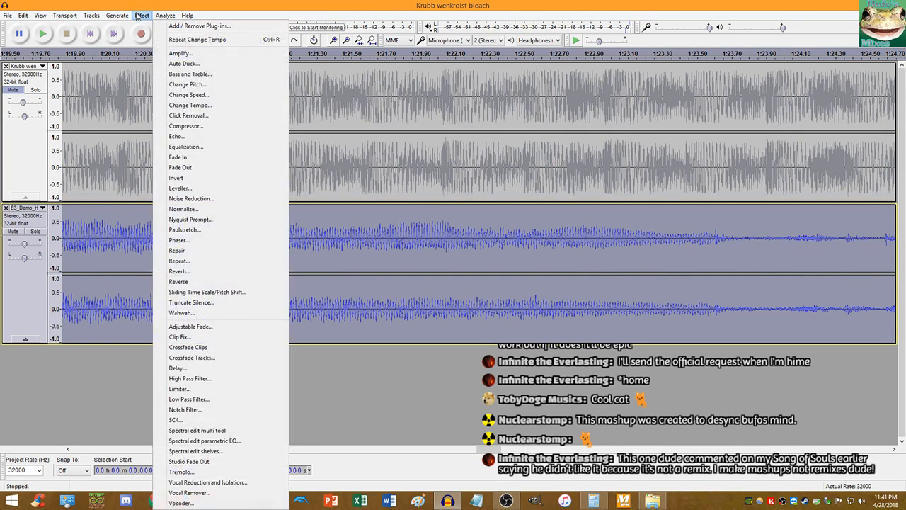
left_click(196, 105)
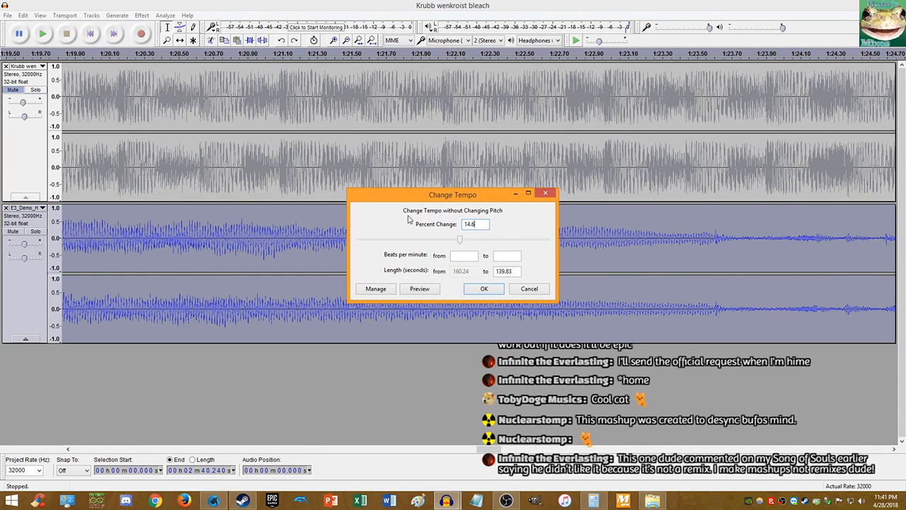
type("14.5")
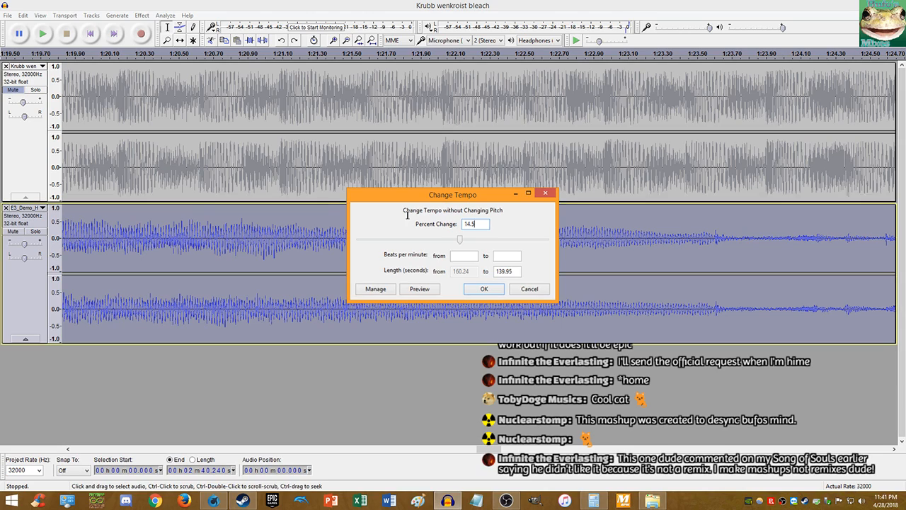
key("Return")
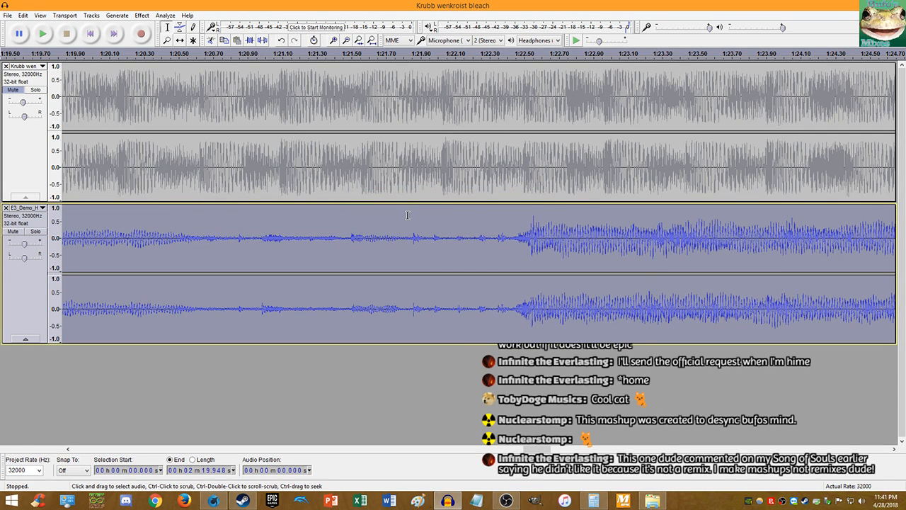
- Undo and reapply the 14.5 percent tempo change, then bring the YouTube Analytics browser forward
key("ctrl+z")
left_click(142, 15)
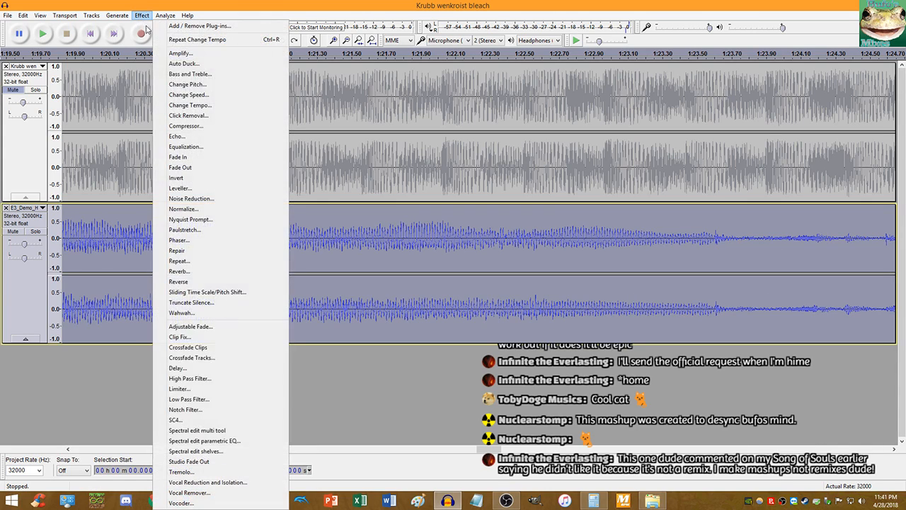
left_click(191, 105)
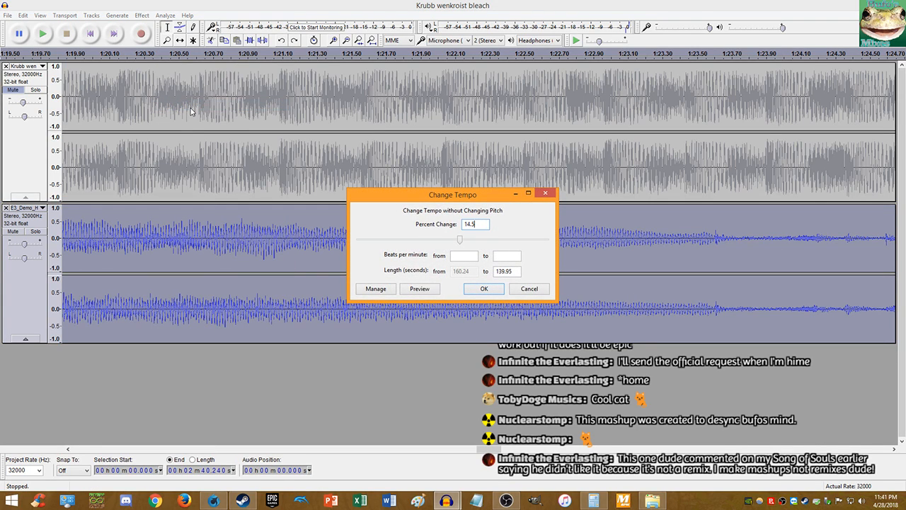
type("14.5")
key("Return")
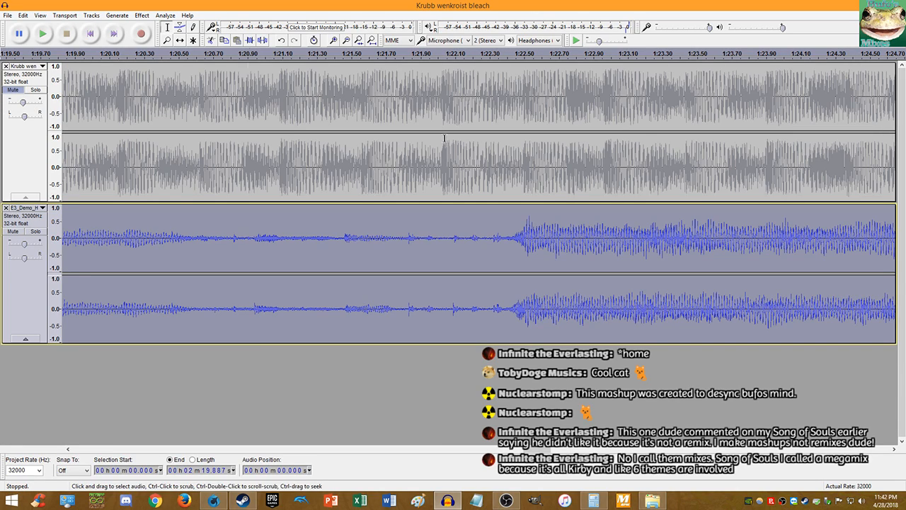
key("alt+Tab")
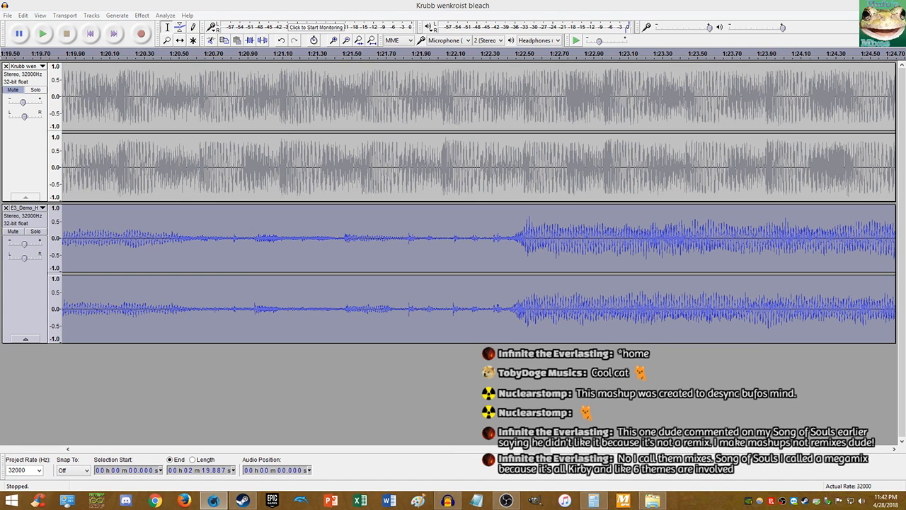
left_click_drag(905, 47, 356, 0)
- Open and scroll through the Likes and dislikes report in YouTube Studio Analytics
scroll(415, 380, "down", 3)
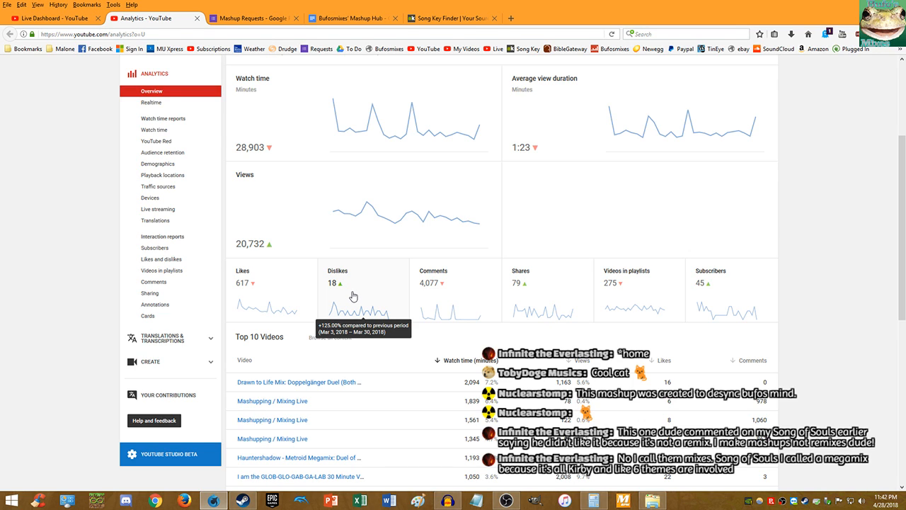
left_click(353, 296)
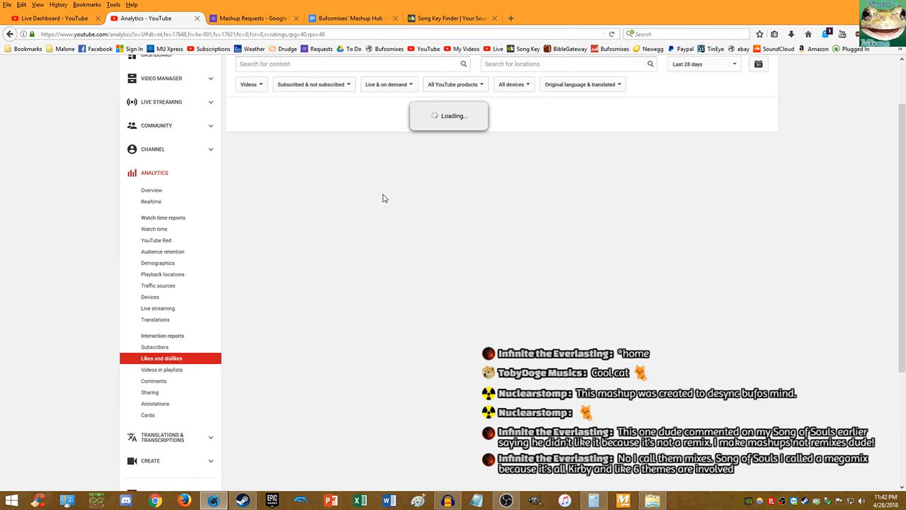
scroll(383, 199, "up", 2)
scroll(364, 188, "down", 3)
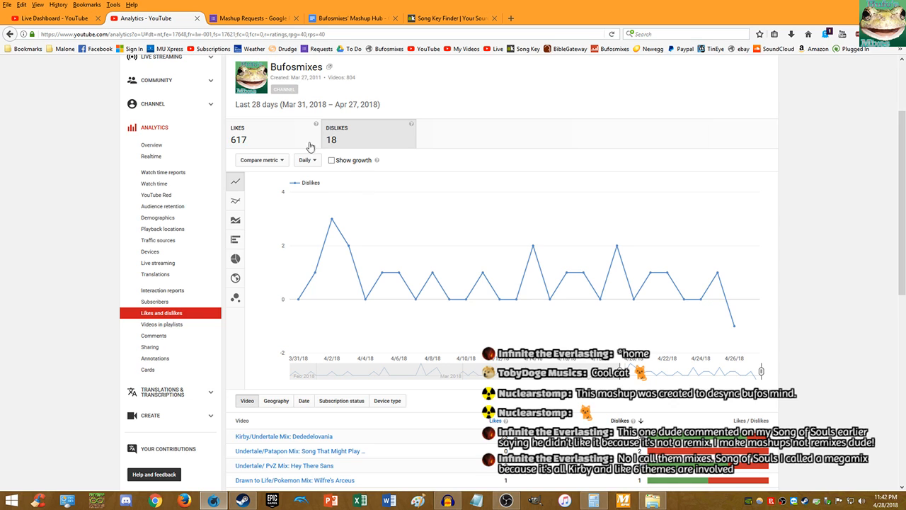
- Close the Analytics tab, shrink the browser, and unmute the Krubb wenkroist bleach track in Audacity
middle_click(150, 20)
left_click_drag(433, 20, 905, 74)
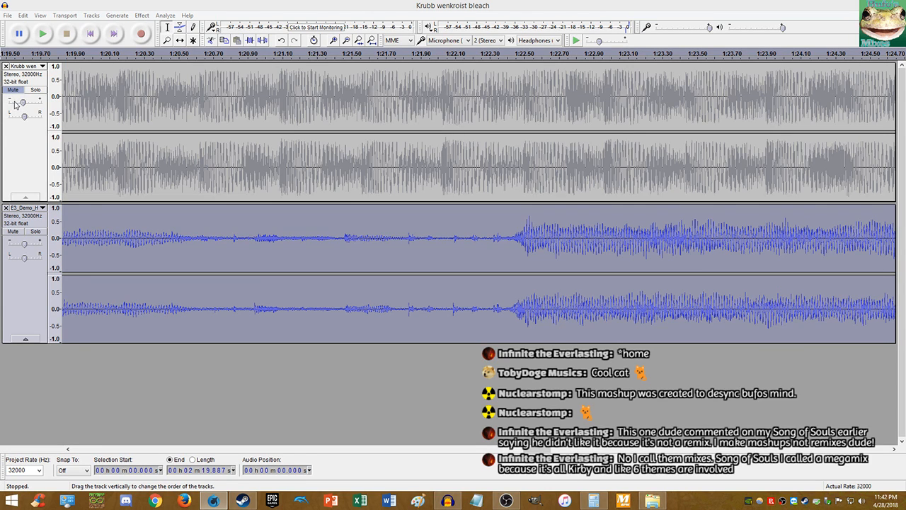
left_click(9, 93)
left_click(10, 90)
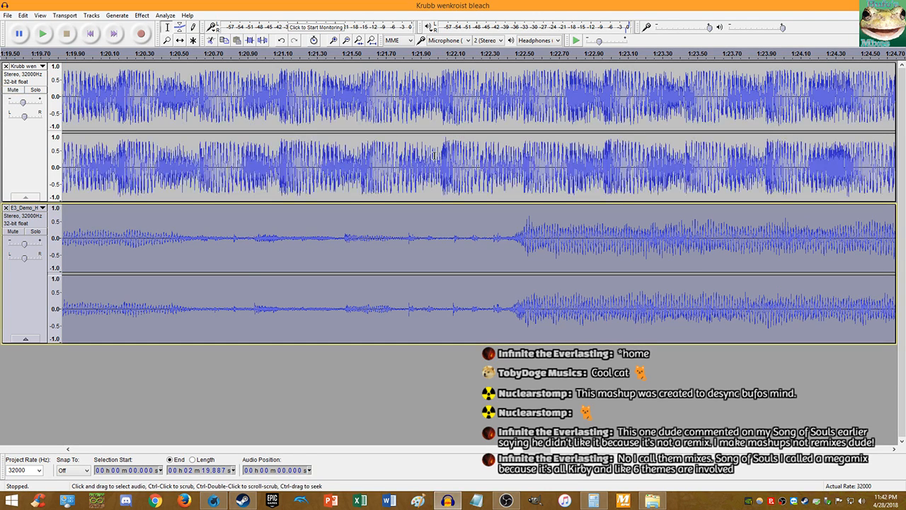
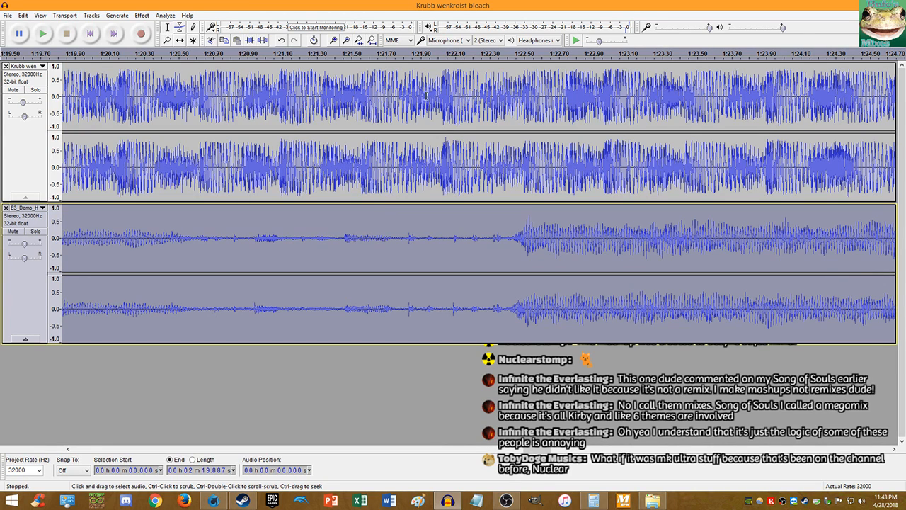
- Play both tracks from 1:22.496 and turn the top track's gain down to -6 dB
left_click(524, 189)
key("space")
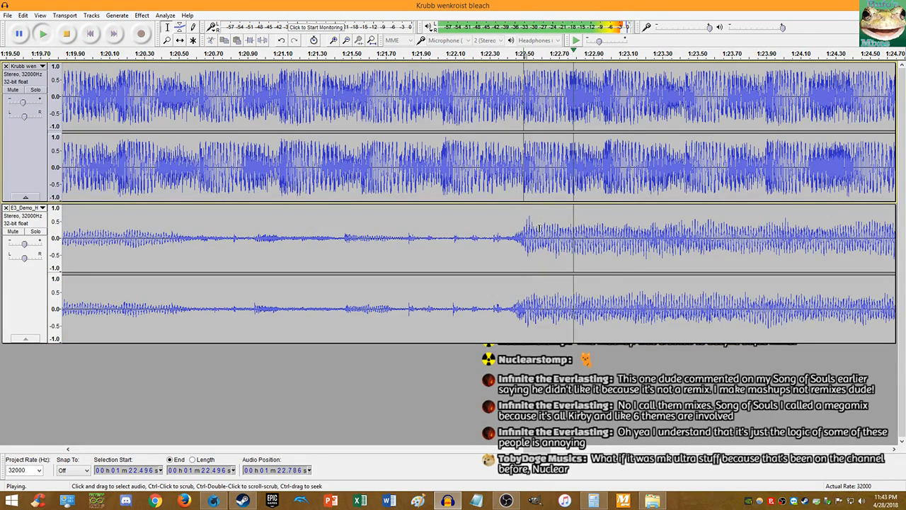
left_click_drag(24, 103, 24, 104)
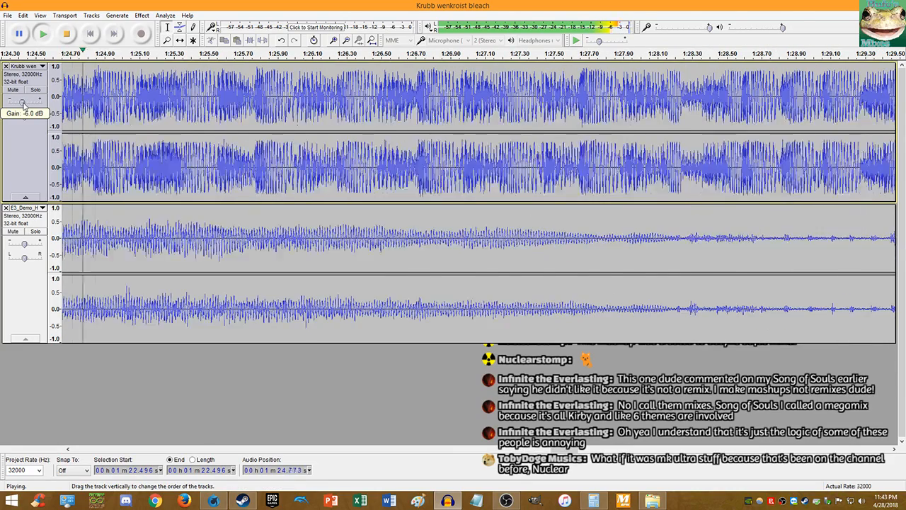
scroll(286, 160, "down", 3)
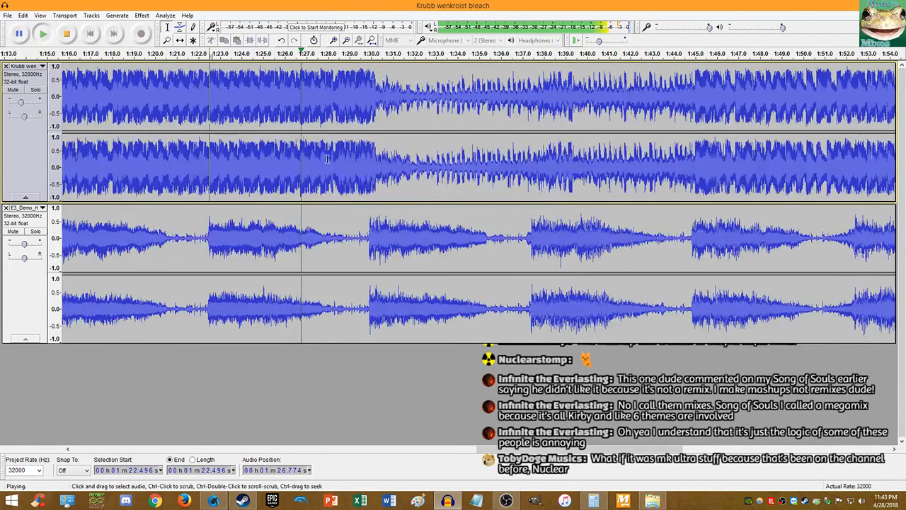
scroll(327, 160, "up", 3)
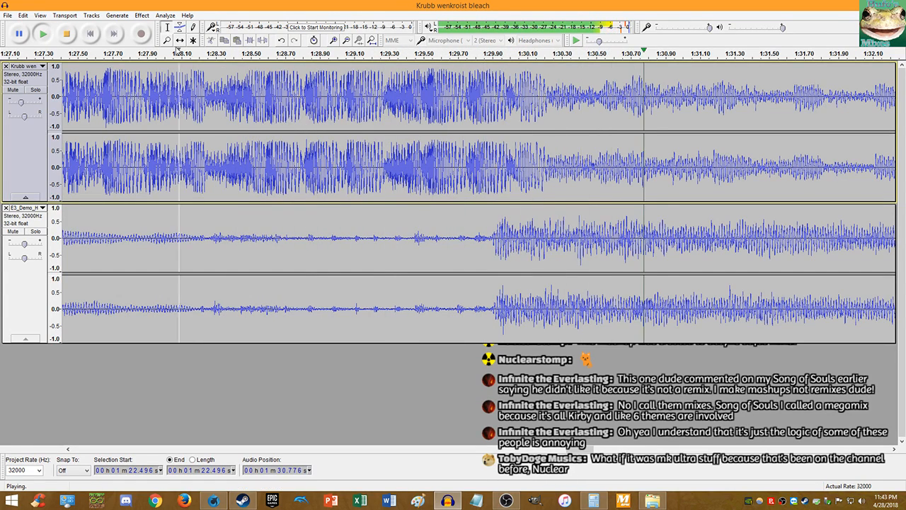
- Stop playback, undo the lower track's tempo change, and bring up the Effect menu
left_click(66, 34)
key("ctrl+z")
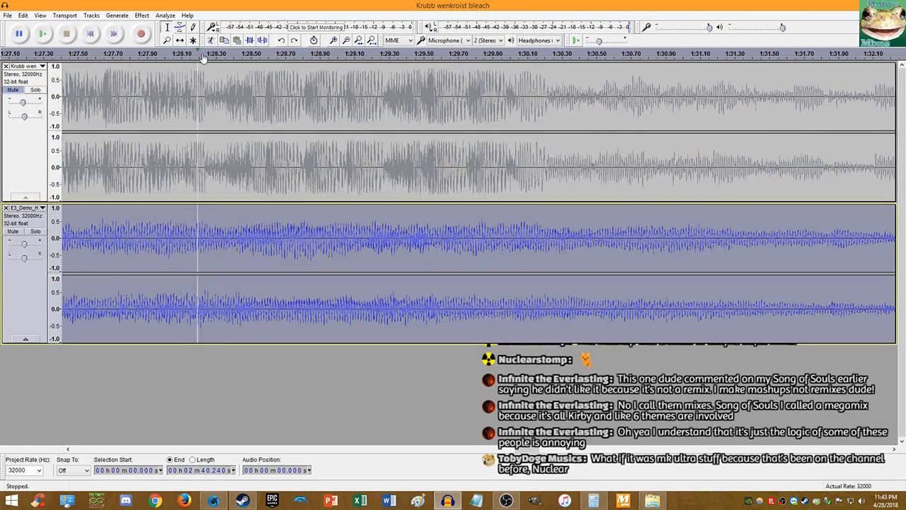
left_click(141, 15)
- Apply the Change Tempo effect to the lower track, then undo it
left_click(183, 107)
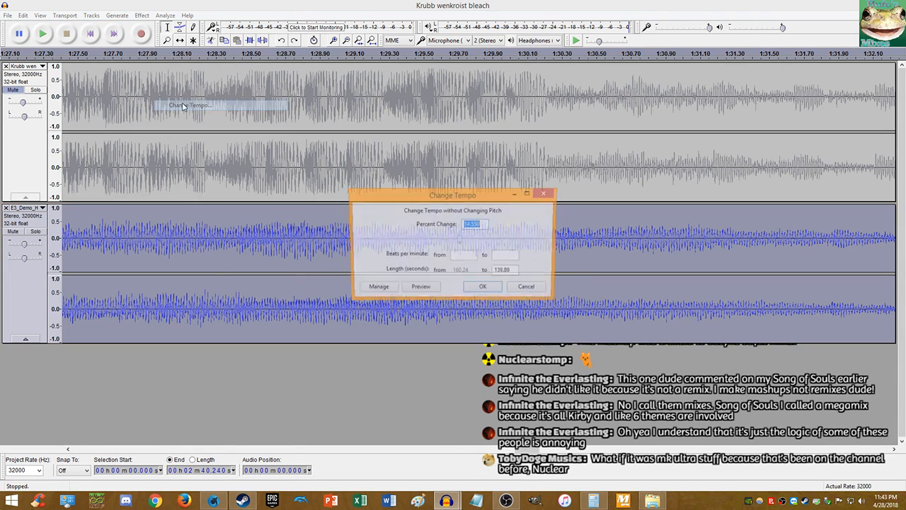
key("Return")
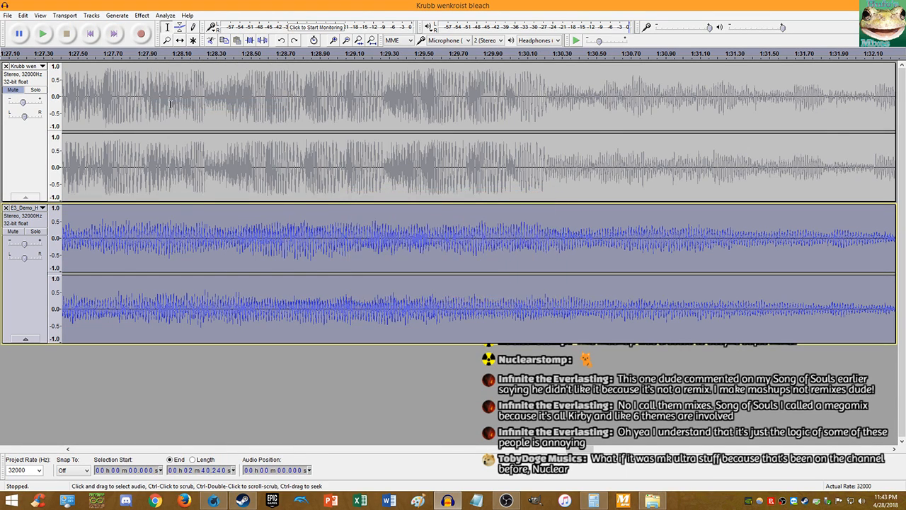
key("ctrl+z")
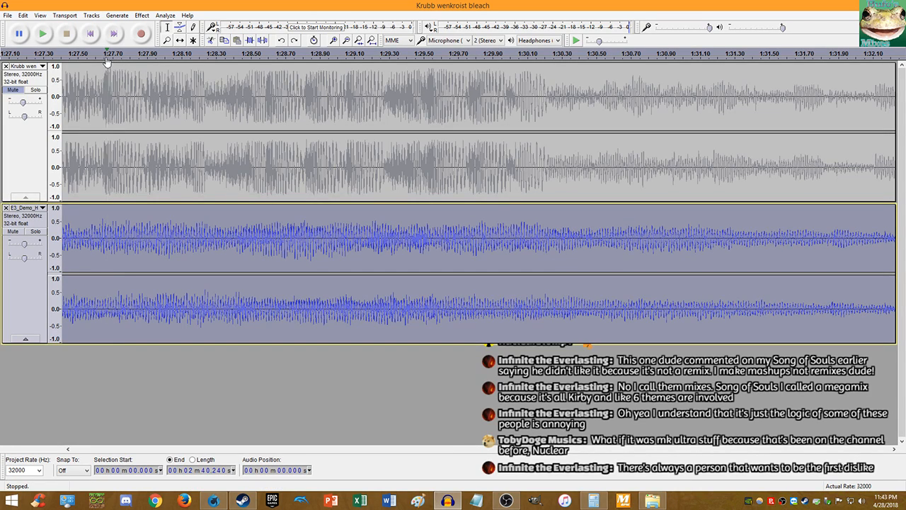
- Speed up the lower track with Change Tempo at 14.45 percent, applying it twice
left_click(142, 15)
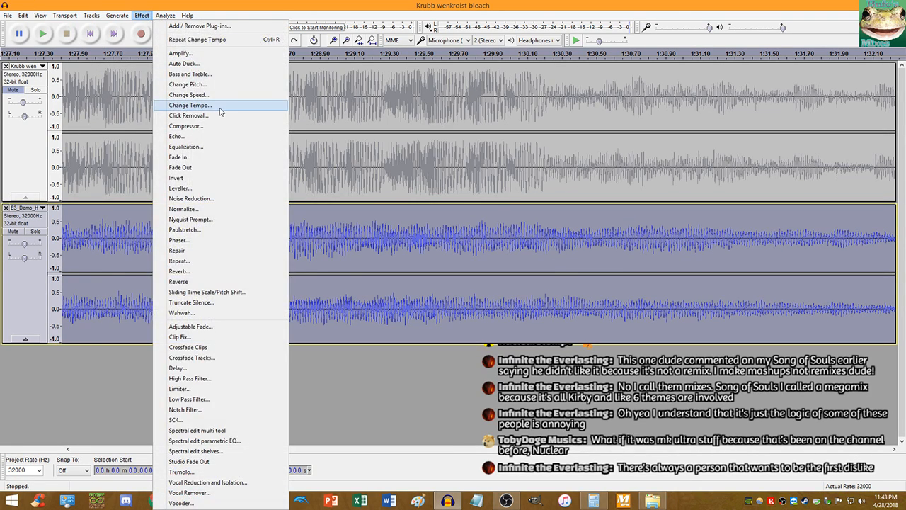
left_click(220, 111)
key("End")
key("BackSpace")
key("BackSpace")
key("BackSpace")
key("BackSpace")
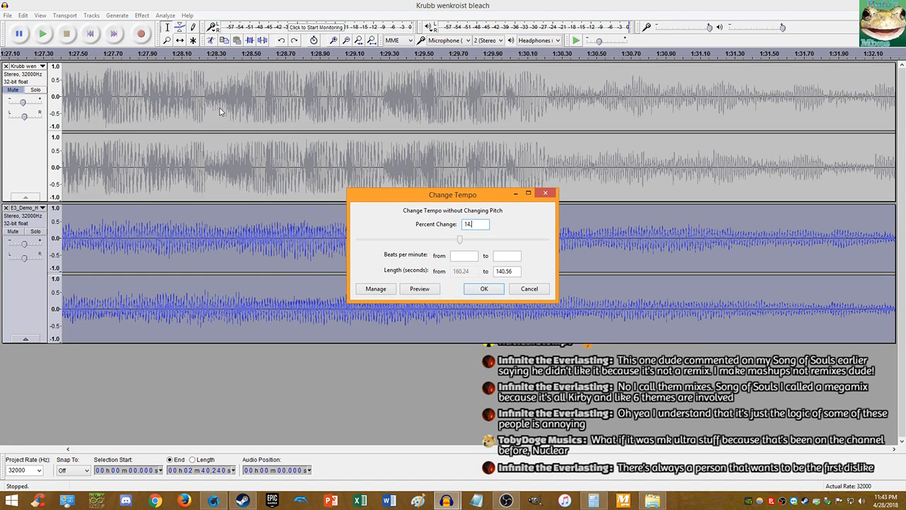
type(".45")
key("Return")
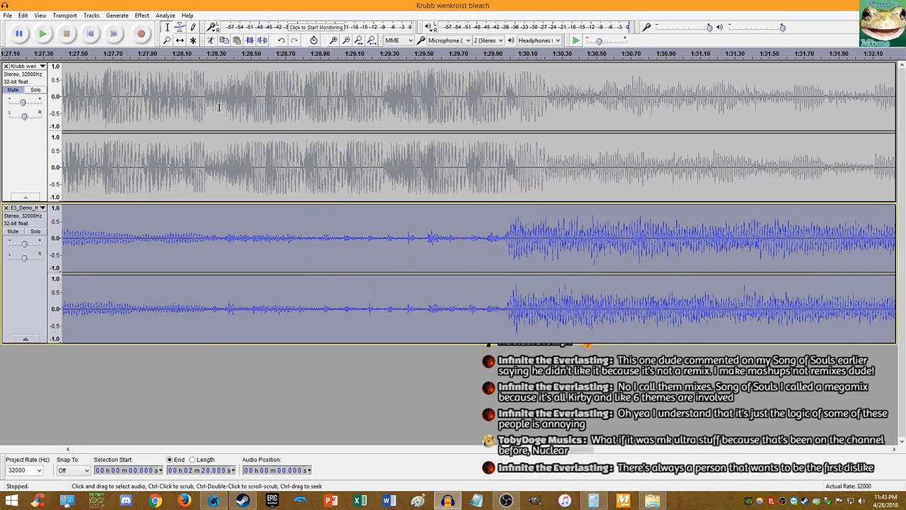
left_click(141, 15)
left_click(186, 105)
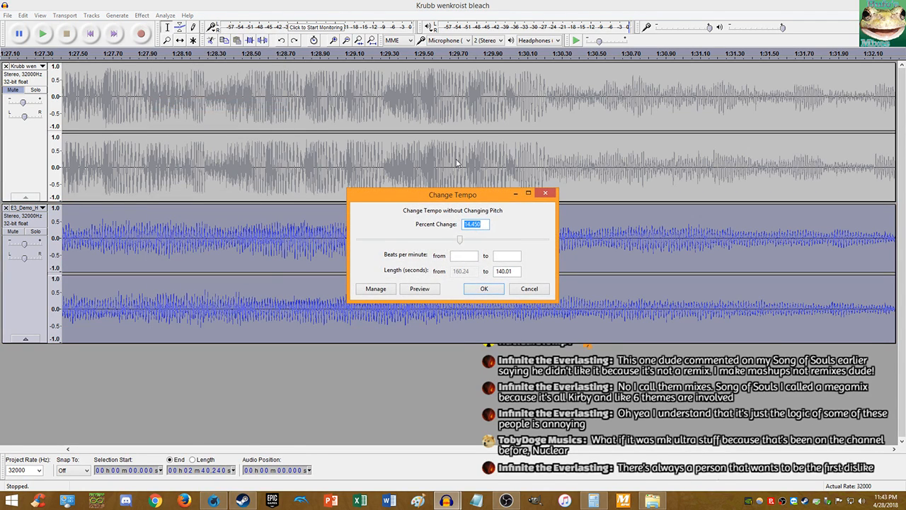
type("14.45")
key("Return")
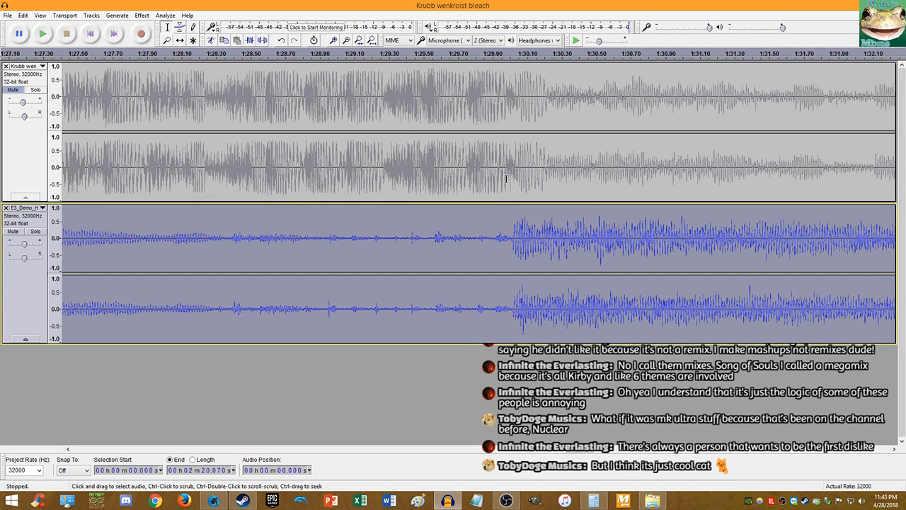
- Set the top track's gain to -7 dB, unmute it, and place the cursor at 1:30.030
left_click_drag(24, 103, 21, 105)
left_click(10, 86)
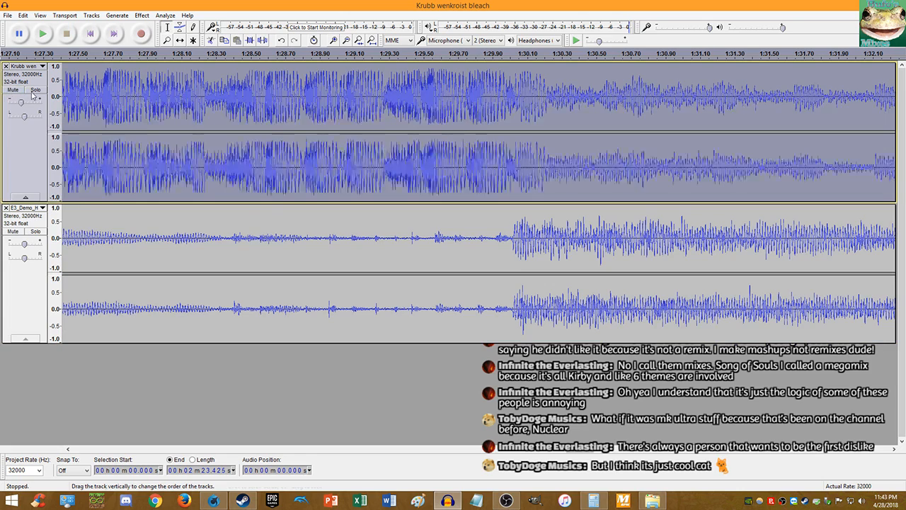
left_click(514, 185)
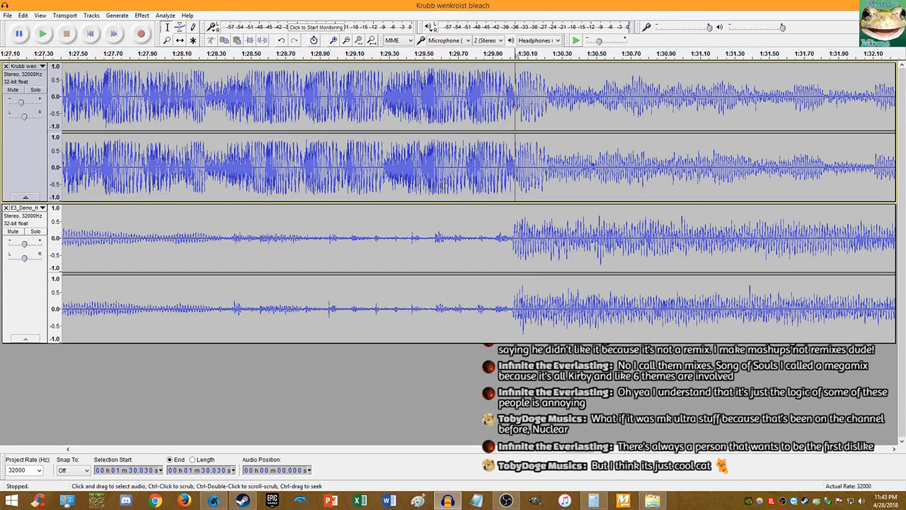
key("space")
key("ctrl+3")
key("ctrl+3")
key("ctrl+3")
key("ctrl+3")
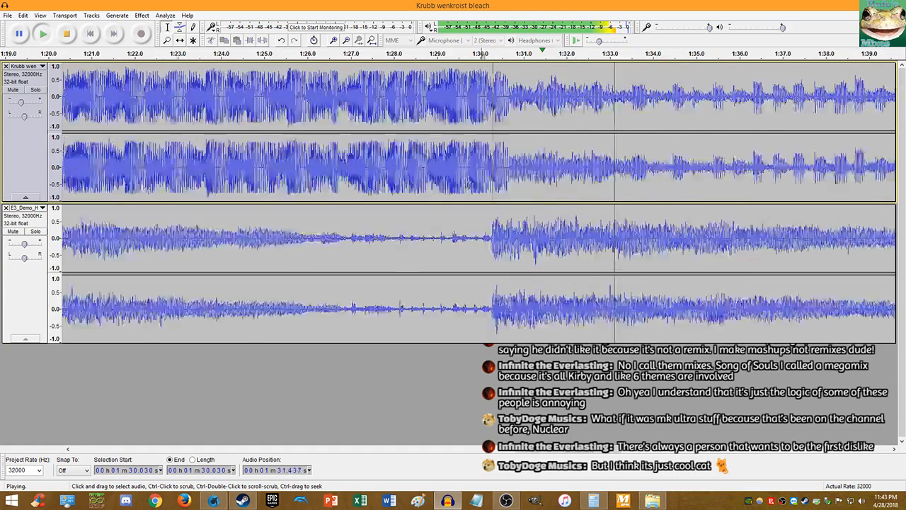
key("ctrl+1")
key("ctrl+1")
key("ctrl+1")
key("ctrl+1")
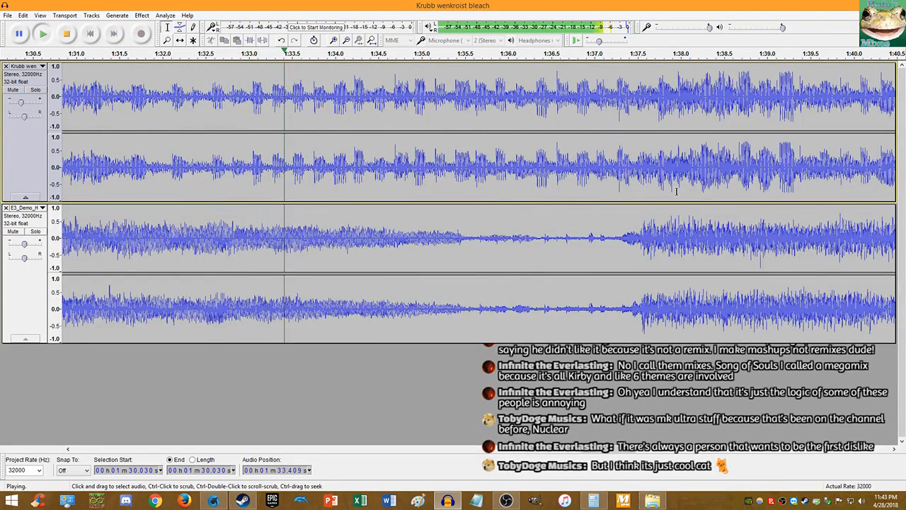
key("ctrl+3")
key("ctrl+3")
key("ctrl+3")
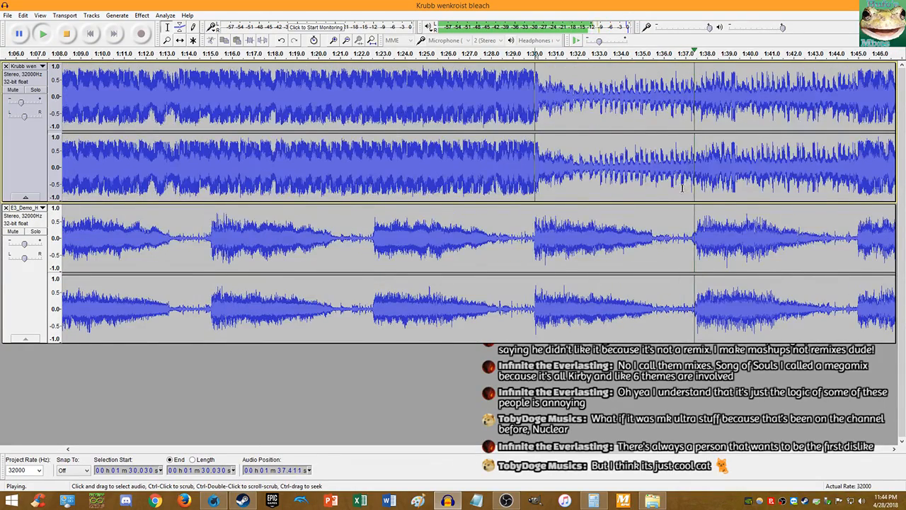
key("ctrl+1")
key("ctrl+3")
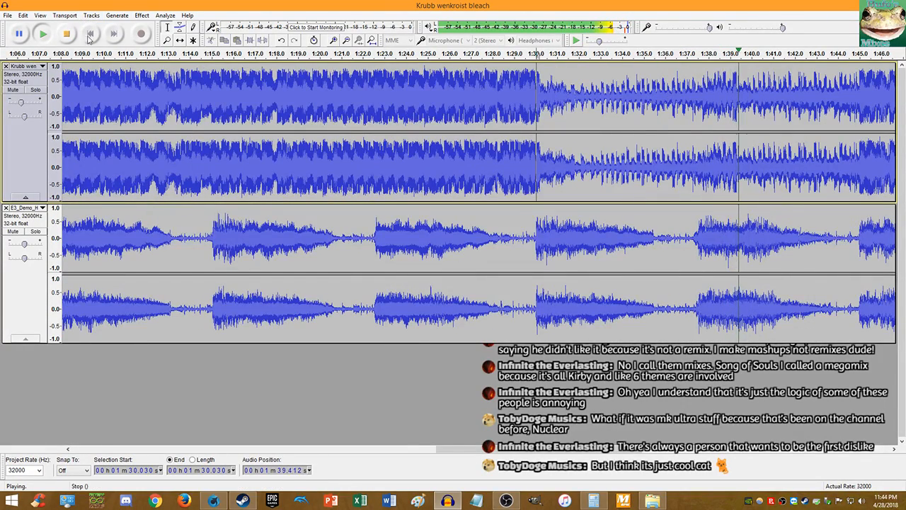
key("space")
scroll(720, 166, "up", 4)
left_click(617, 215)
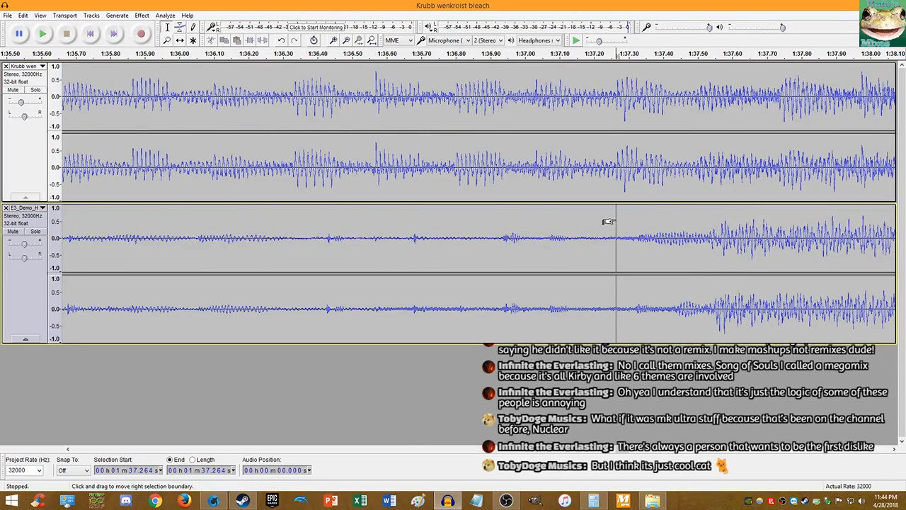
key("space")
left_click(44, 34)
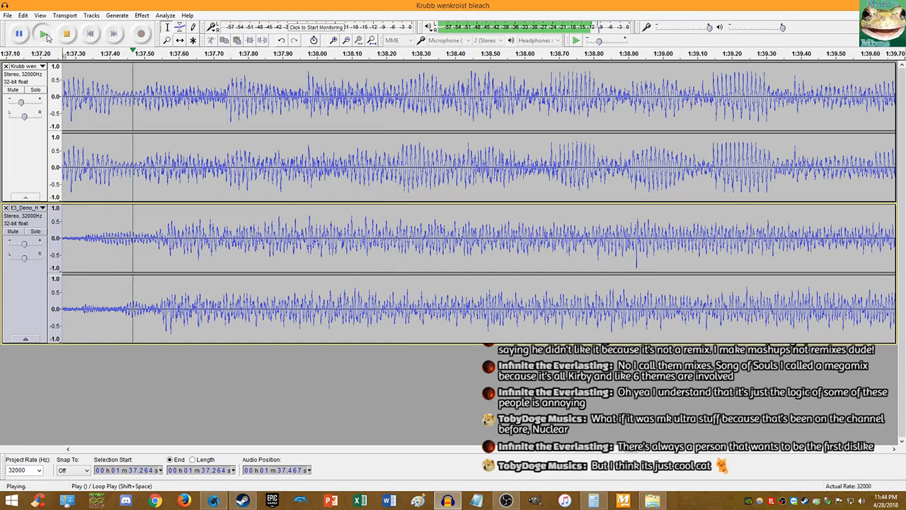
left_click(61, 35)
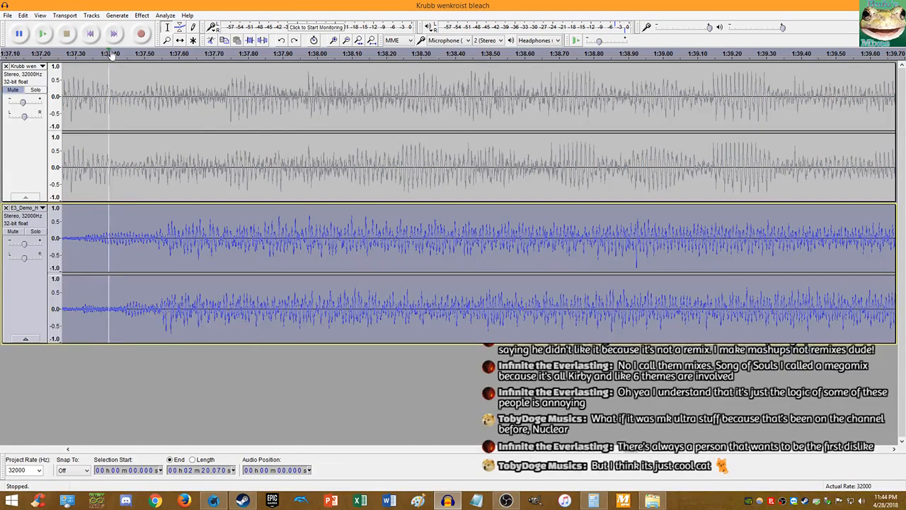
- Undo the lower track's tempo change and reapply it at 14.35 percent
key("ctrl+z")
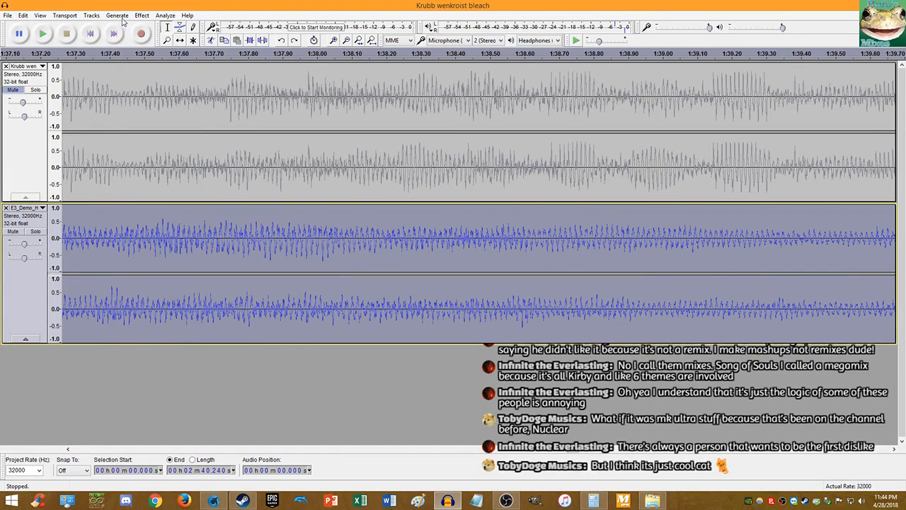
left_click(142, 16)
left_click(196, 104)
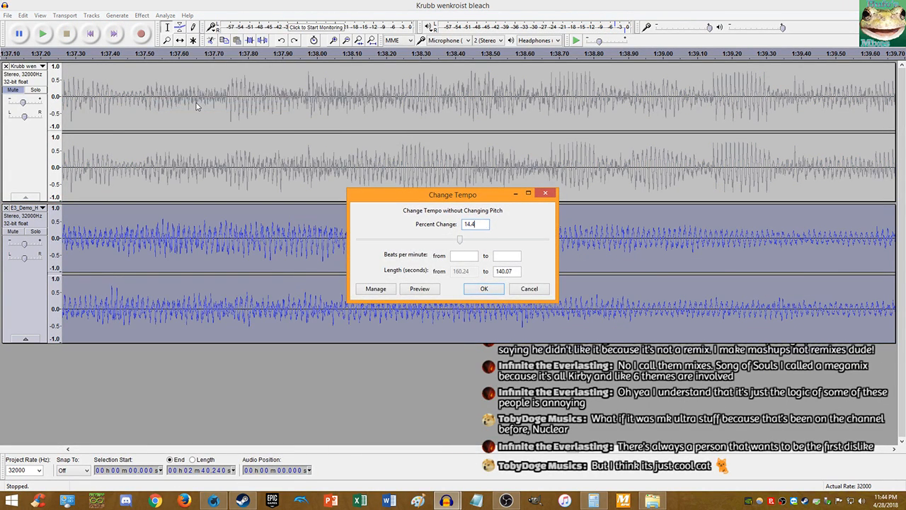
key("BackSpace")
key("BackSpace")
type(".2")
key("BackSpace")
type("35")
key("Return")
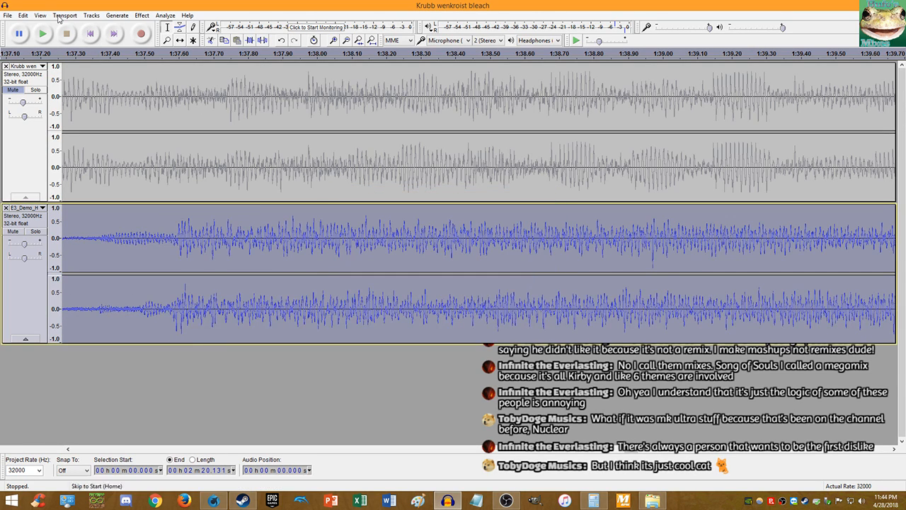
- Undo and redo the tempo change from the Edit menu, then apply a 14.3% tempo change
left_click(23, 17)
left_click(29, 27)
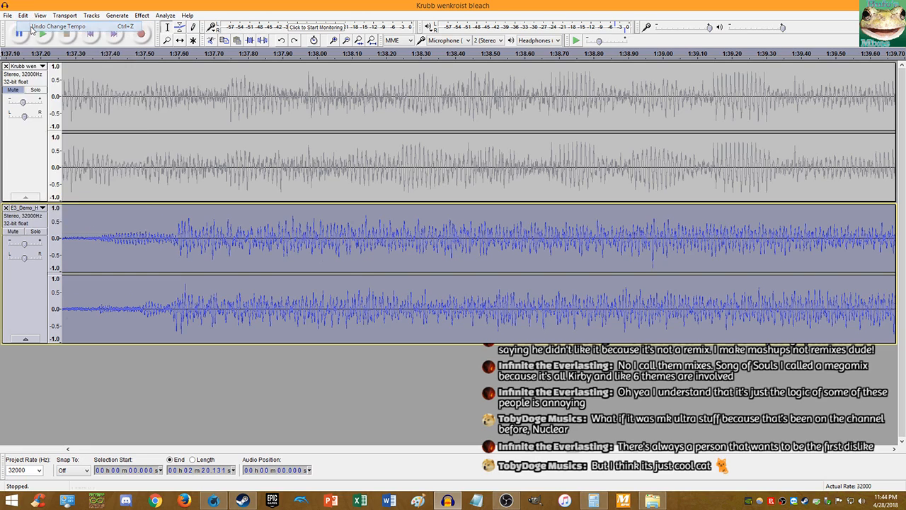
left_click(24, 17)
left_click(32, 36)
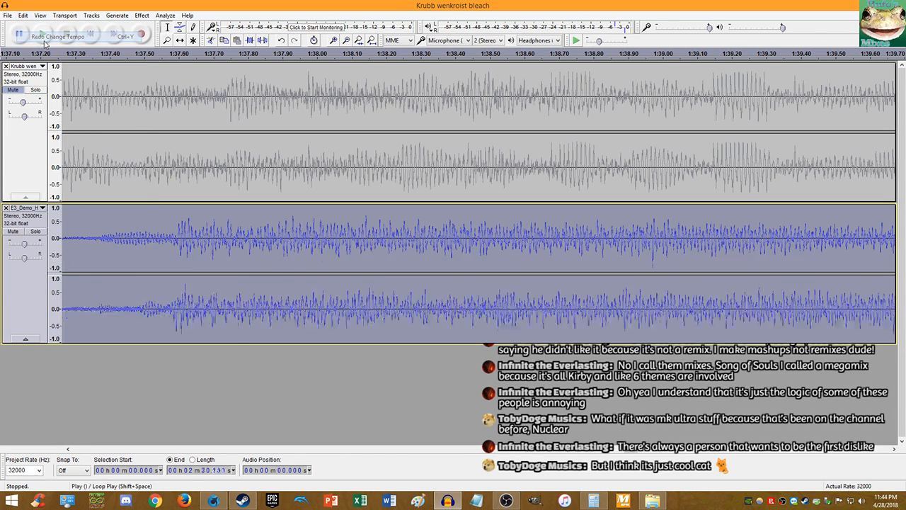
left_click(142, 15)
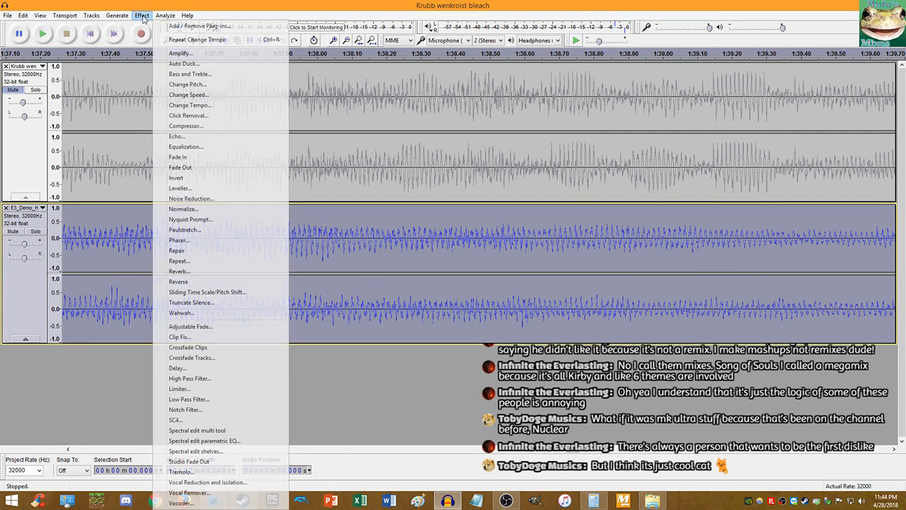
left_click(200, 106)
key("Return")
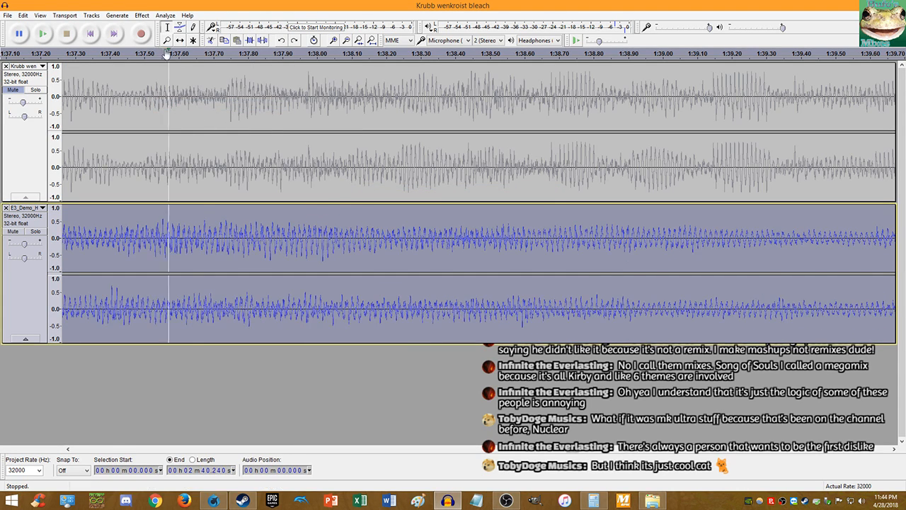
- Apply Change Tempo to the lower track at 14.25 percent
left_click(141, 16)
left_click(208, 106)
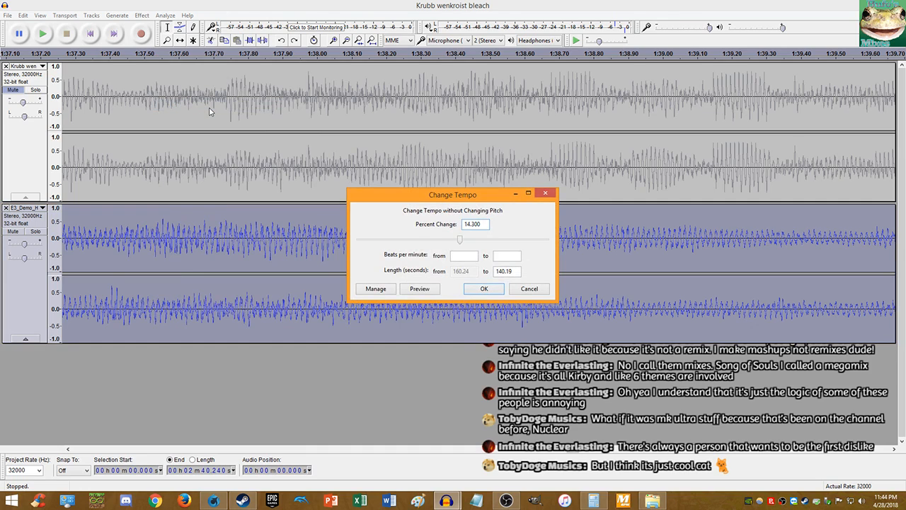
key("BackSpace")
type("25")
key("Return")
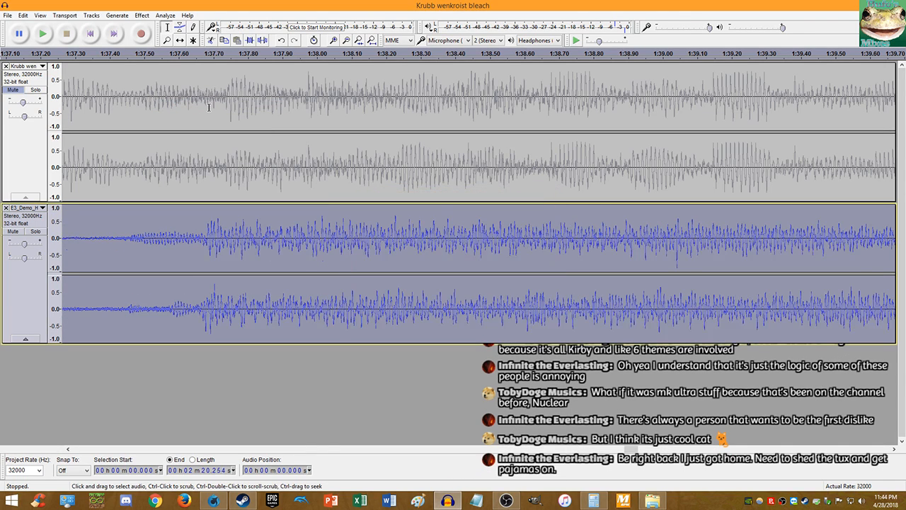
- Unmute the top track, play the layered pair from the start, then close without saving
left_click(90, 34)
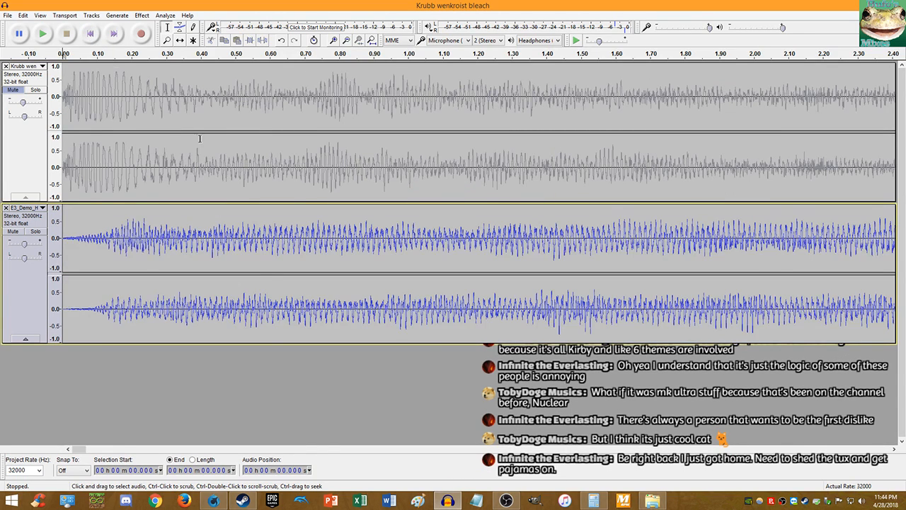
scroll(204, 145, "down", 3)
scroll(371, 196, "up", 2)
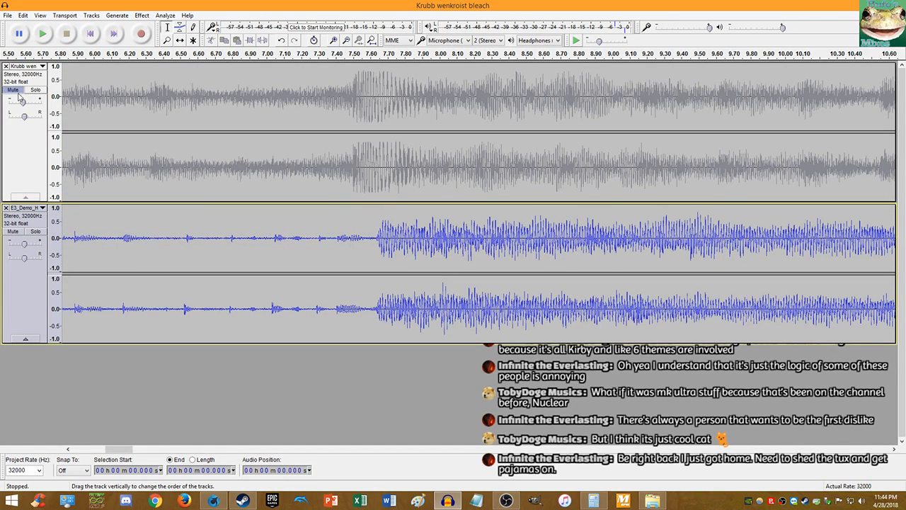
left_click(15, 91)
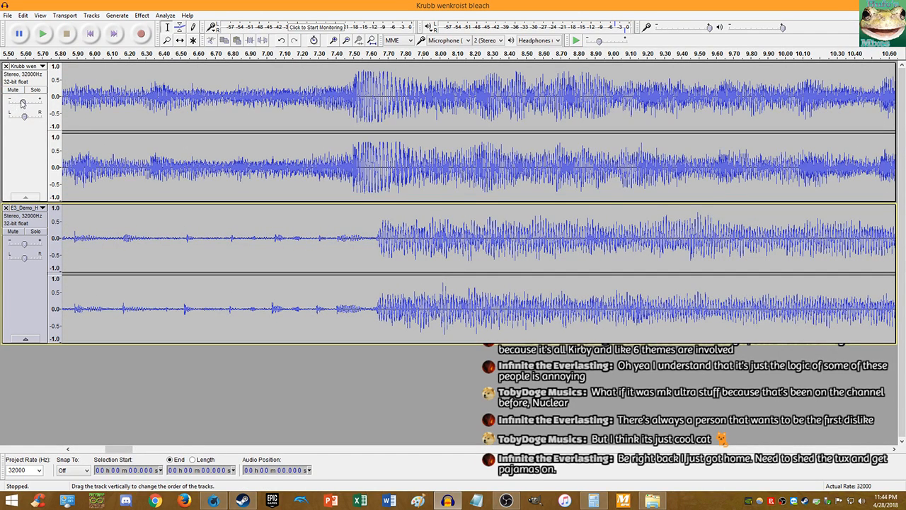
mouse_move(22, 103)
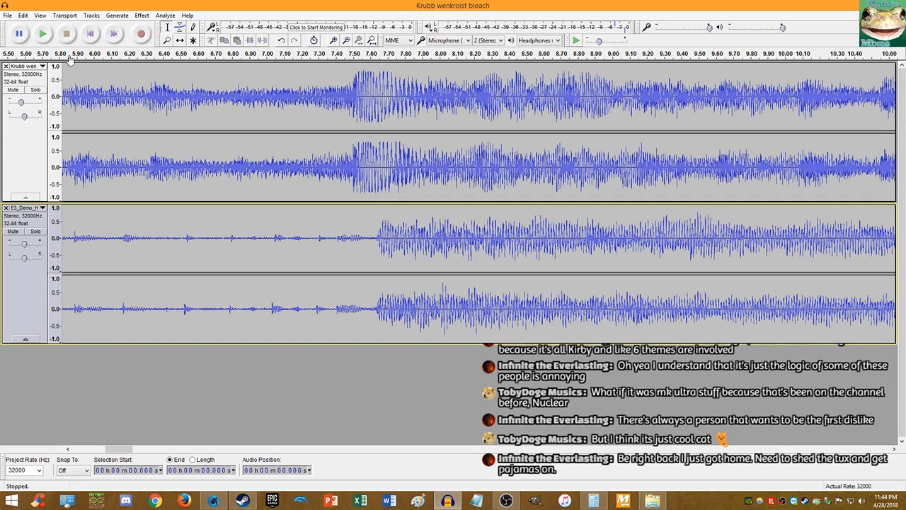
left_click(85, 38)
left_click(43, 33)
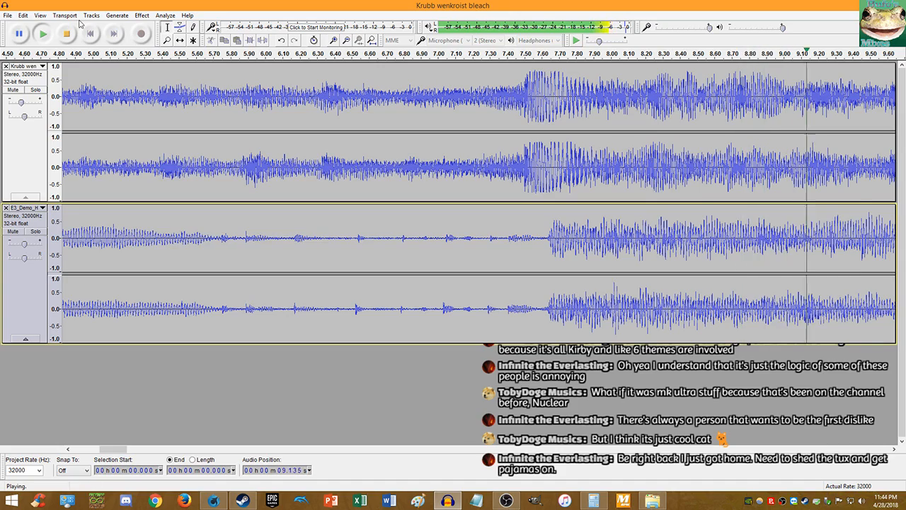
key("space")
key("alt+F4")
left_click(480, 249)
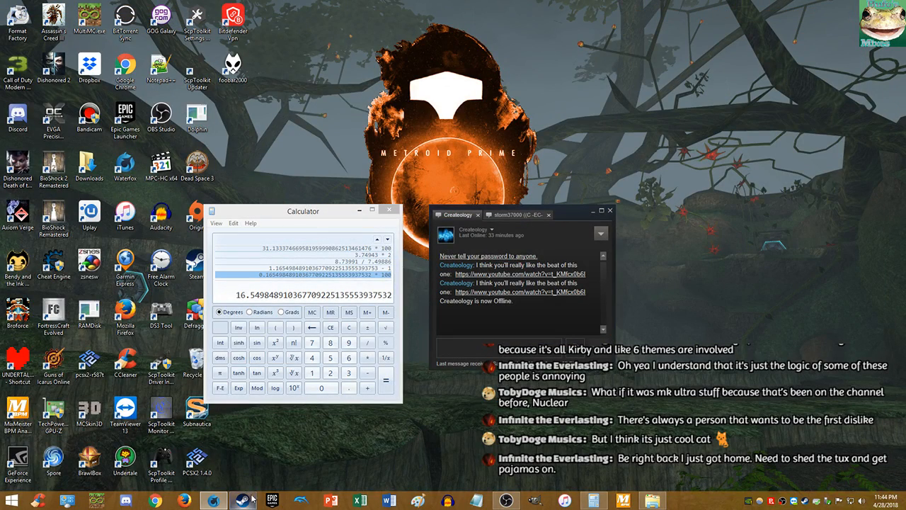
- Launch Audacity from the taskbar, leaving the Calculator results open
left_click(447, 501)
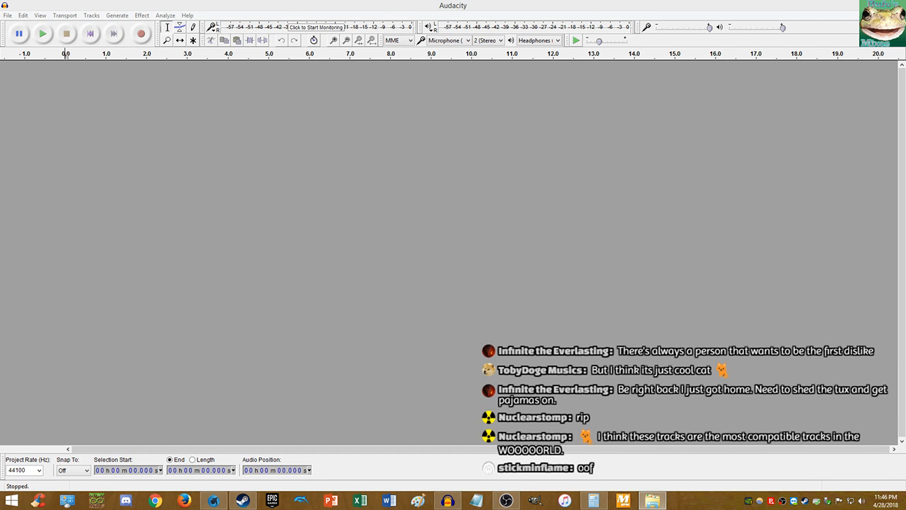
- Import the Dr. Shemp and Alpine Ridge audio files as two tracks and mute Alpine Ridge
left_click_drag(637, 173, 637, 173)
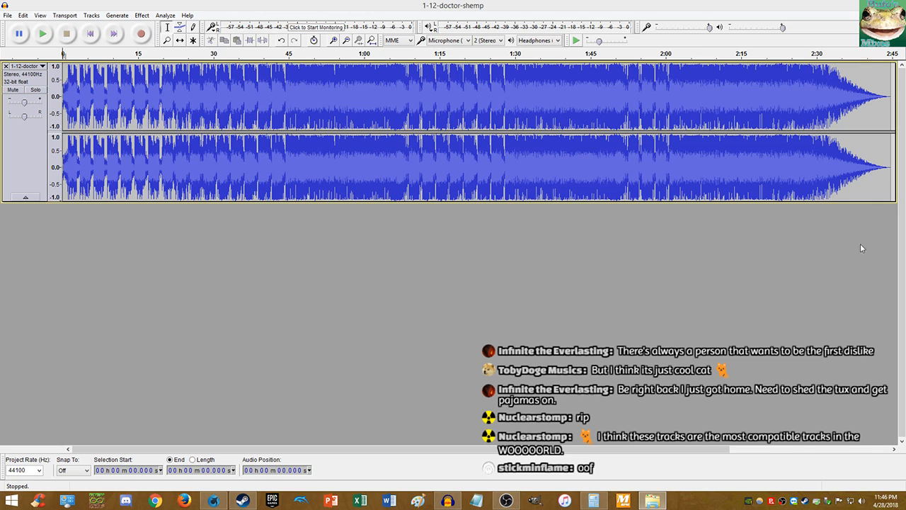
left_click_drag(860, 248, 701, 304)
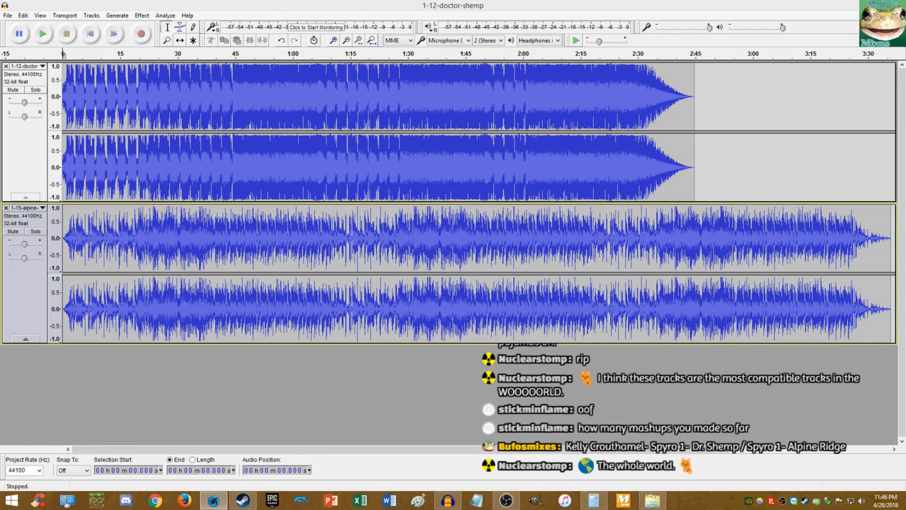
left_click(8, 233)
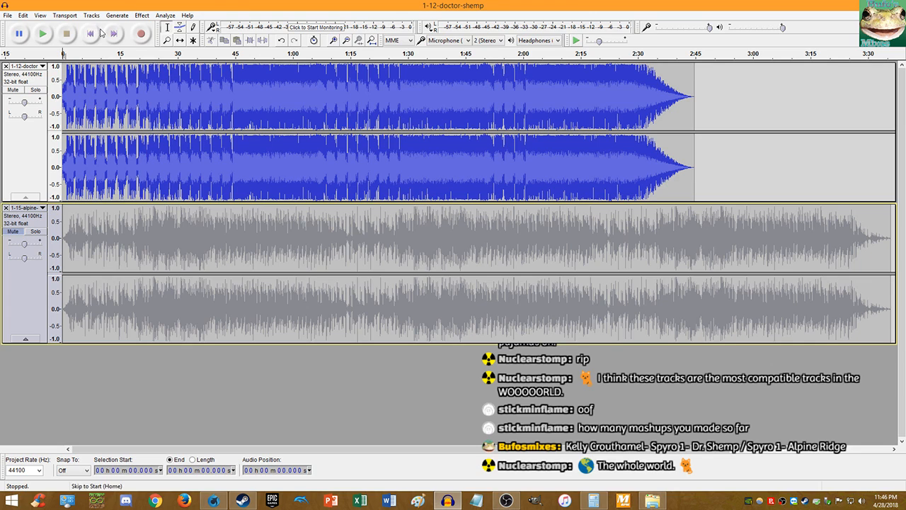
- Play Dr. Shemp's opening and zoom in to mark its first beat between 1.113 and 1.295 s
left_click(43, 34)
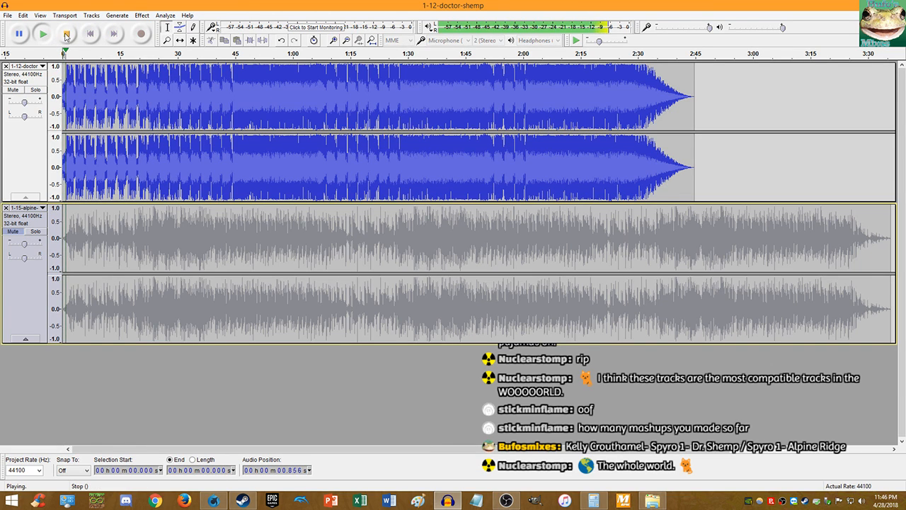
left_click(66, 33)
scroll(70, 70, "up", 3)
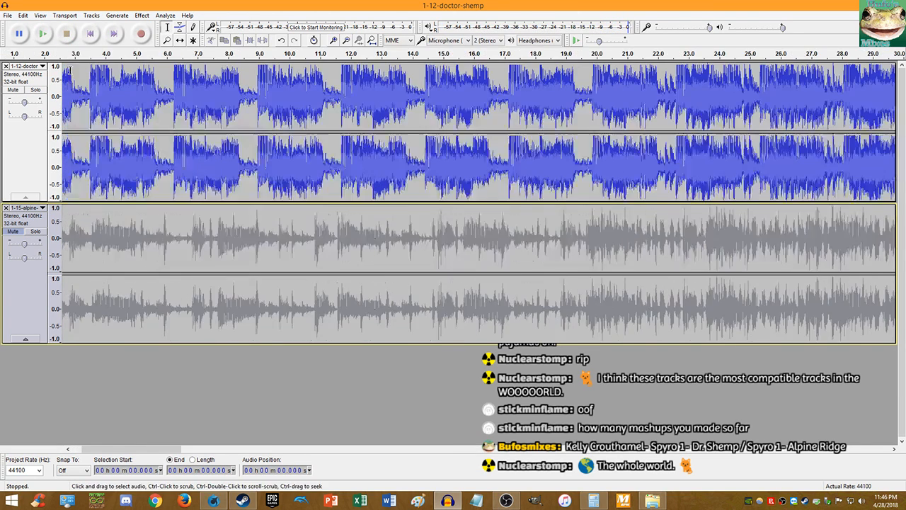
scroll(69, 70, "up", 4)
left_click(44, 33)
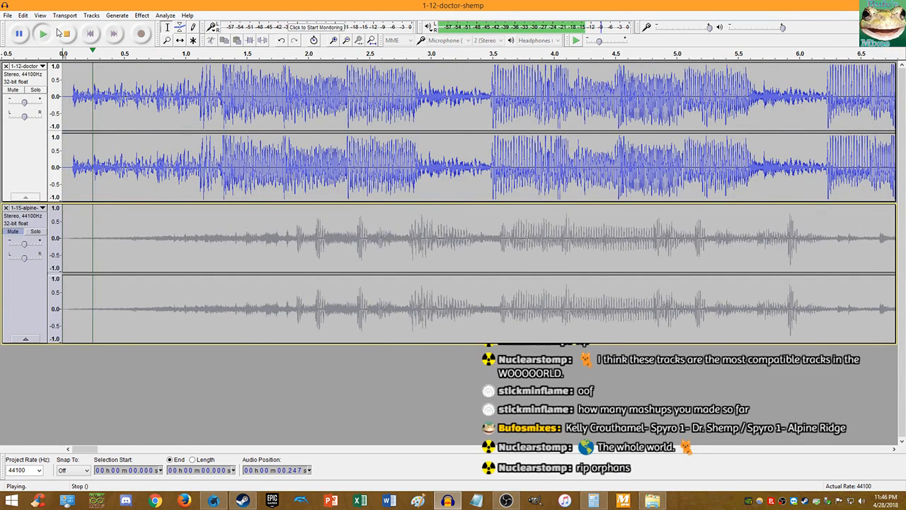
key("space")
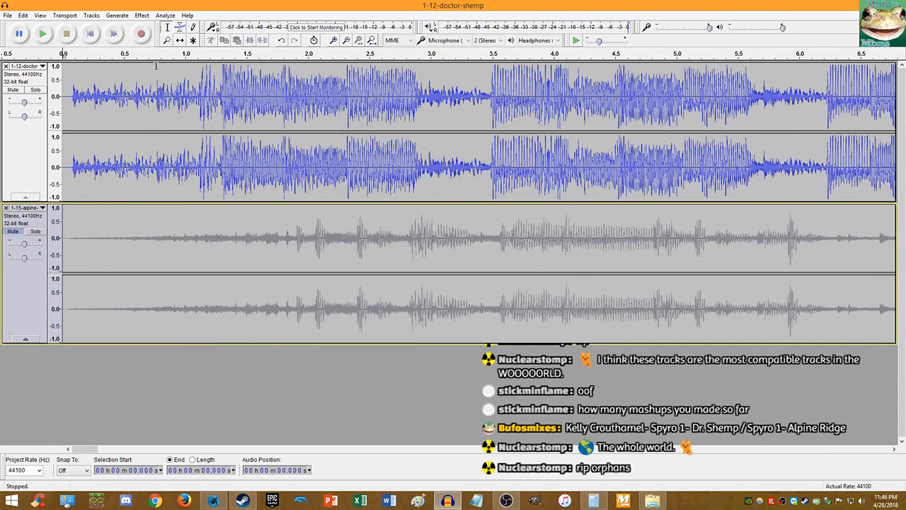
scroll(198, 86, "up", 3)
left_click(214, 92)
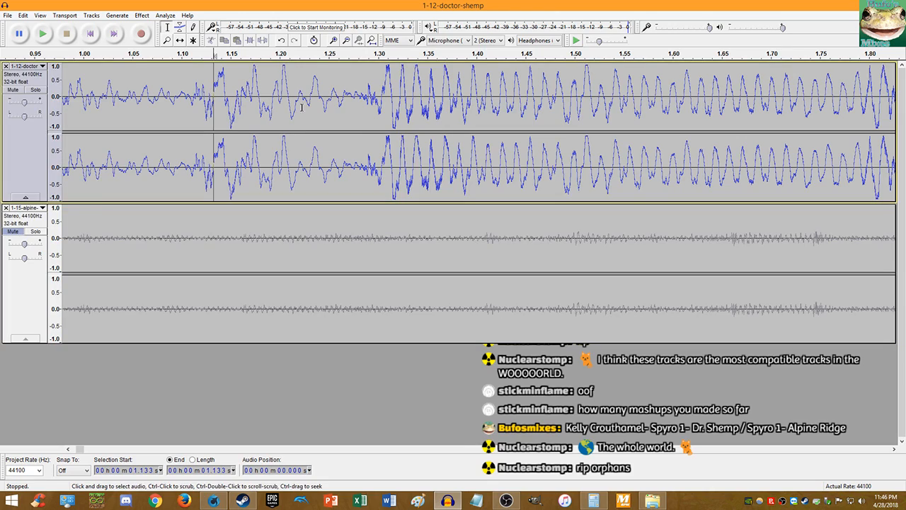
left_click(374, 106)
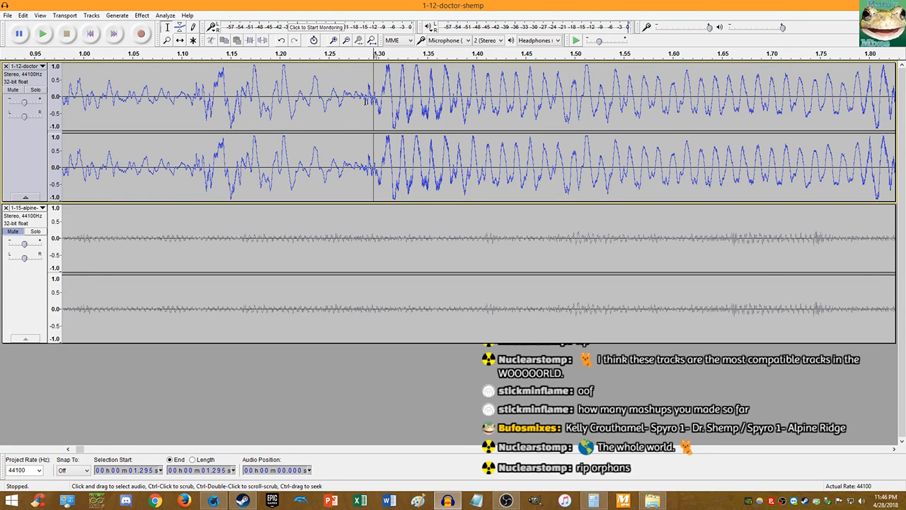
left_click(194, 101)
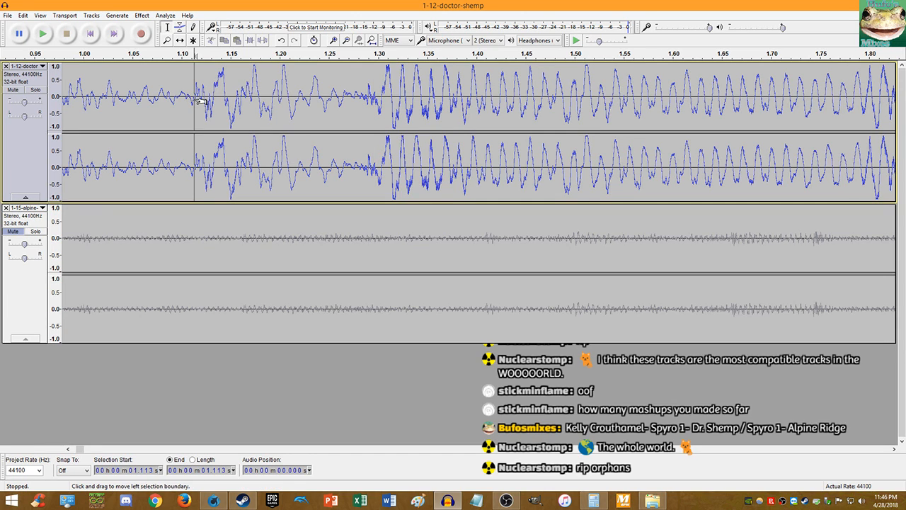
- Replay Dr. Shemp's opening from the start several times to check the beat
left_click(90, 33)
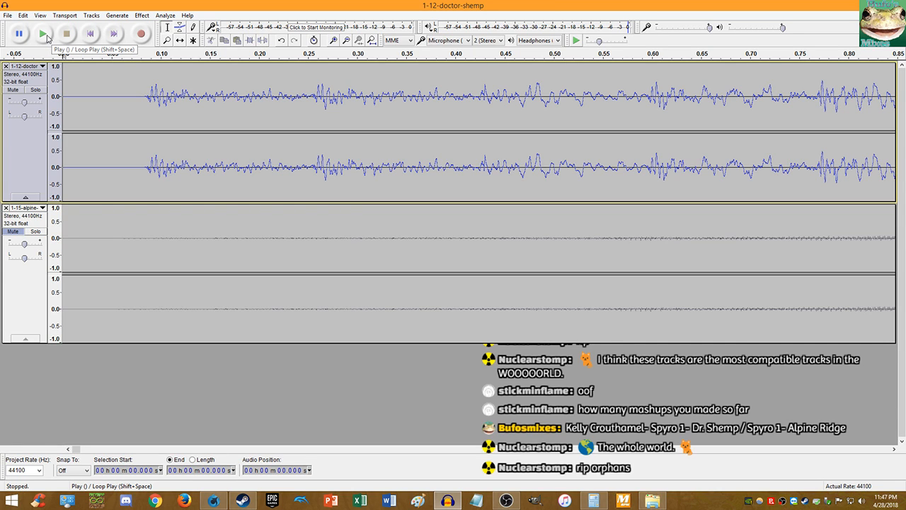
left_click(48, 36)
scroll(63, 99, "down", 2)
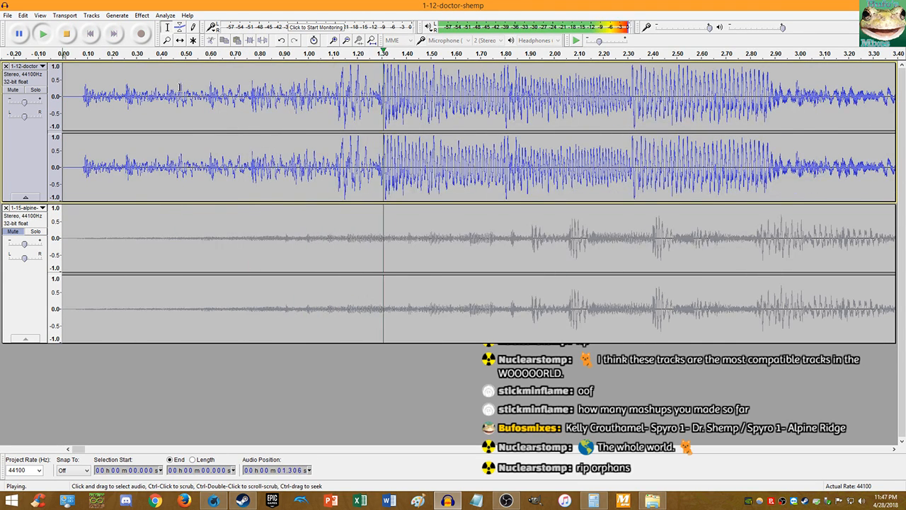
scroll(204, 94, "down", 2)
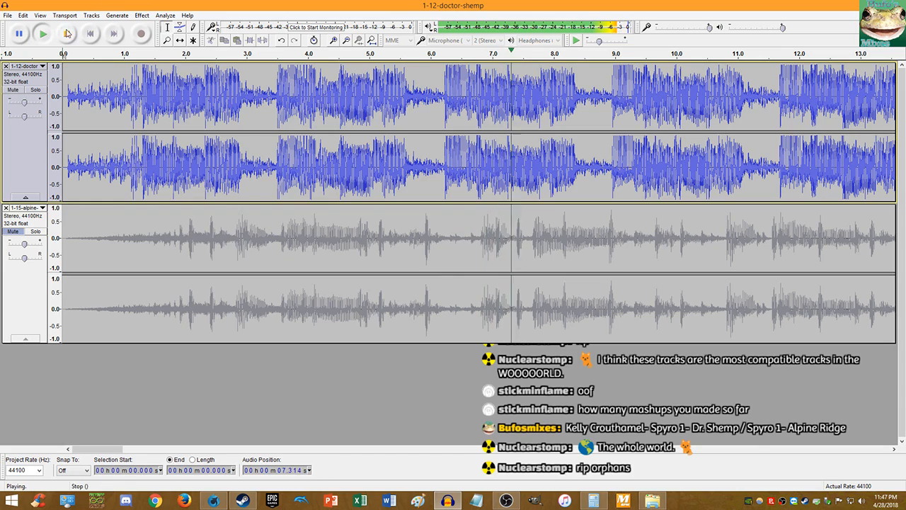
left_click(154, 58)
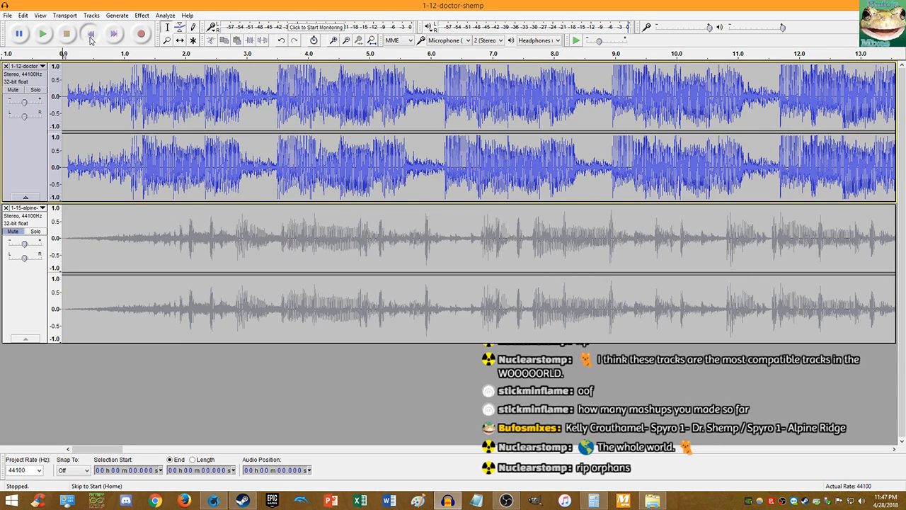
left_click(42, 33)
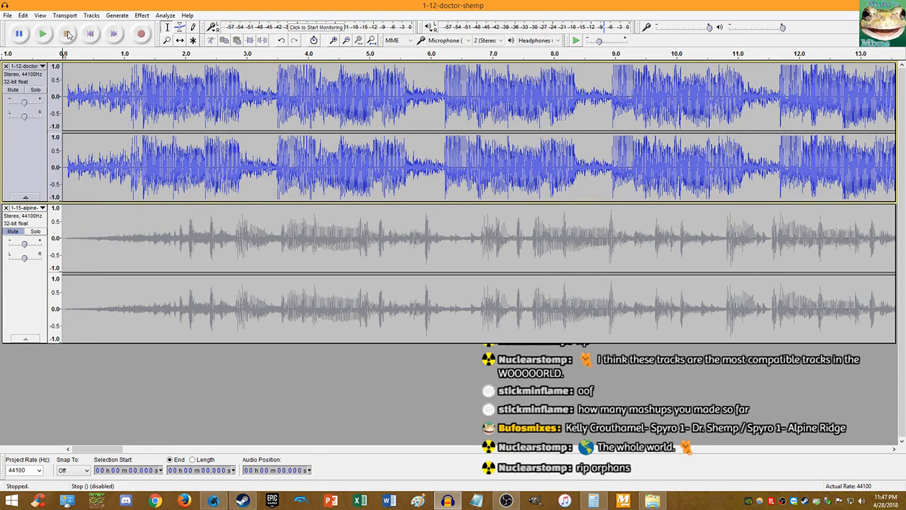
left_click(67, 34)
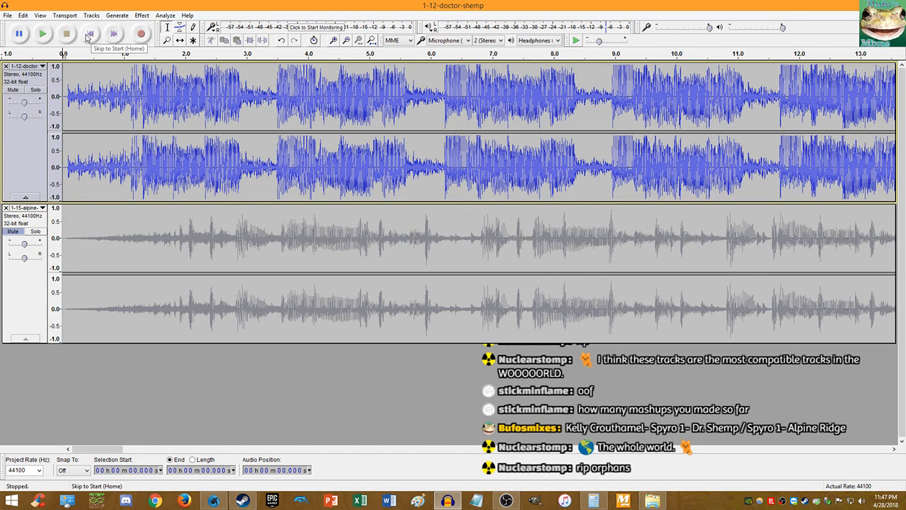
left_click(42, 33)
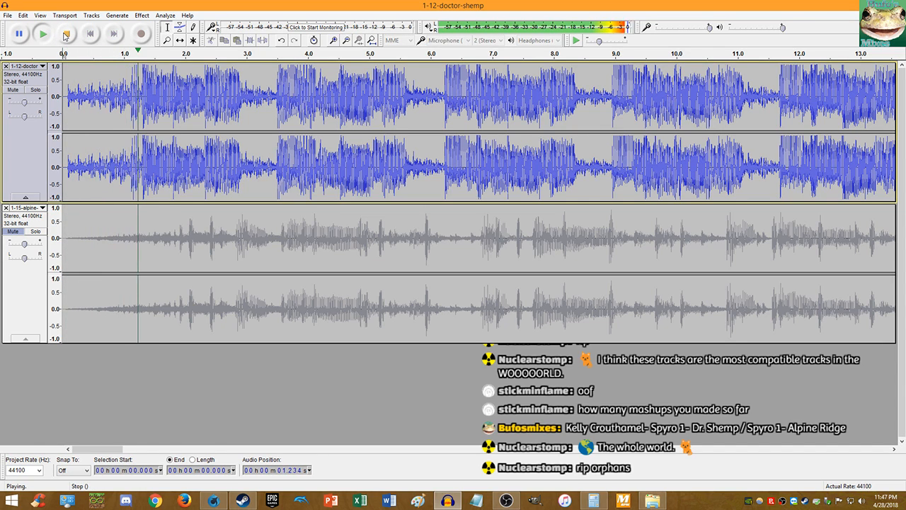
left_click(65, 34)
scroll(100, 109, "up", 5)
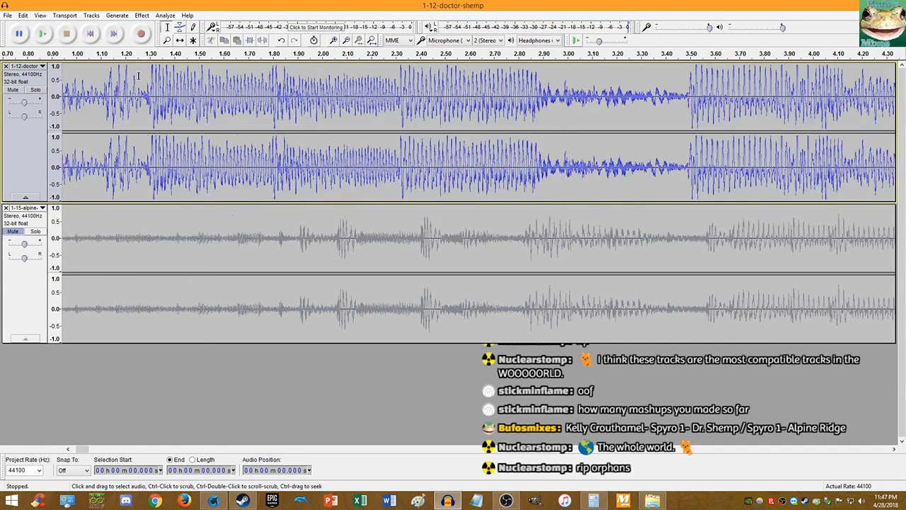
left_click(133, 98)
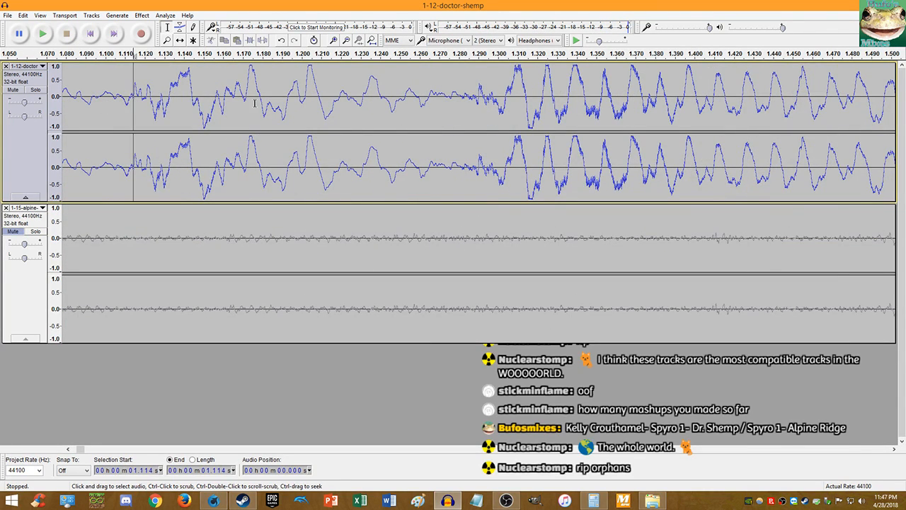
left_click(482, 104)
left_click(133, 103)
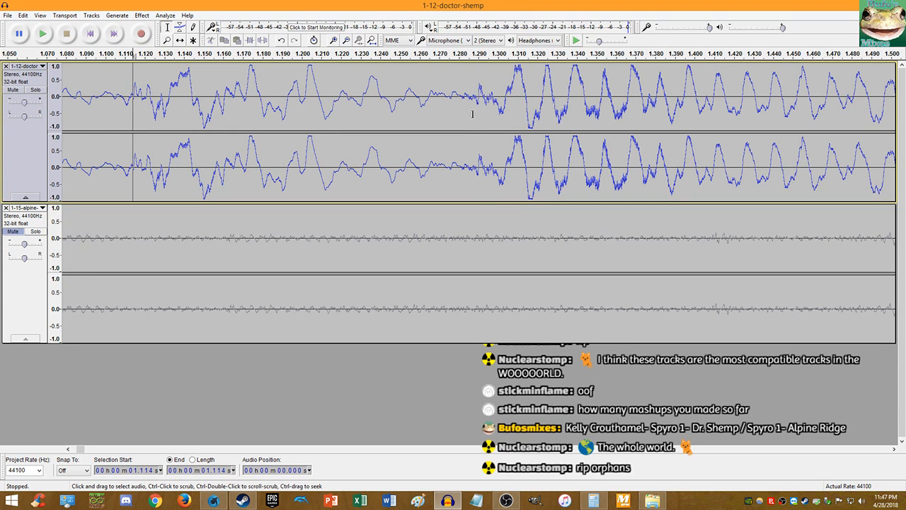
left_click(480, 103)
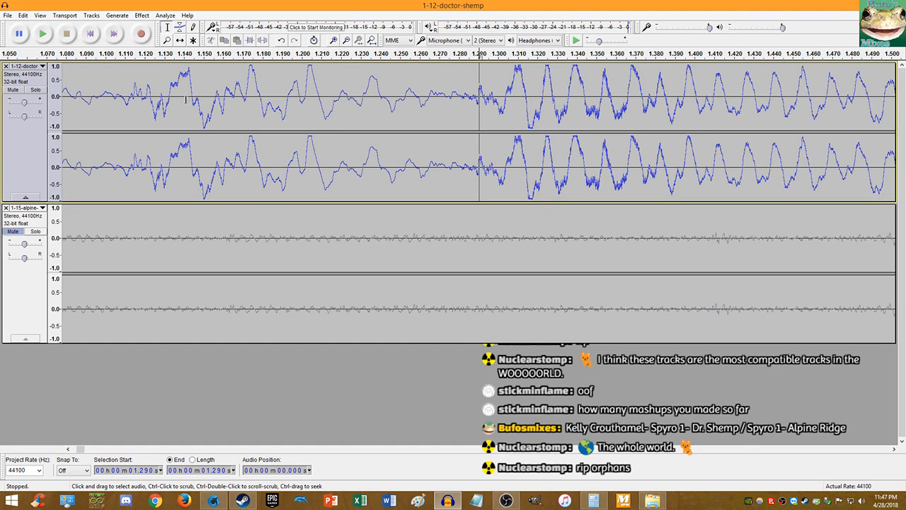
left_click(133, 100)
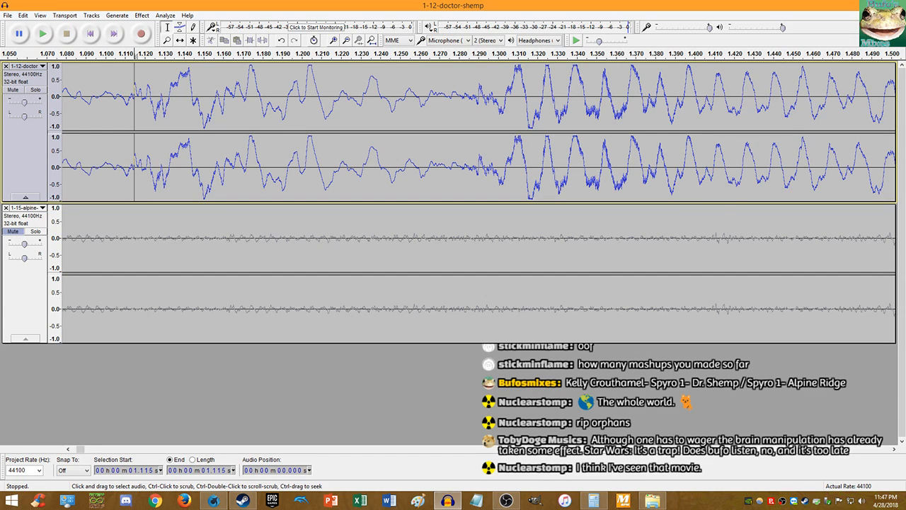
key("alt+Tab")
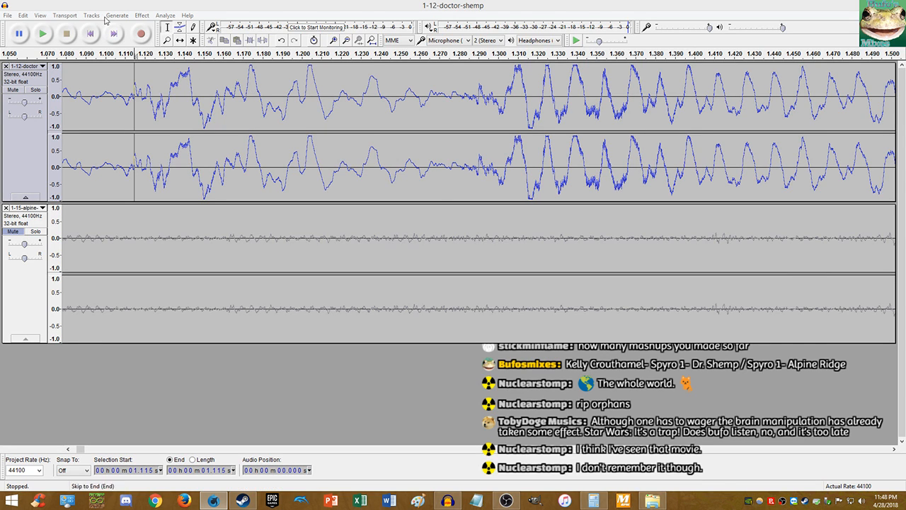
left_click(94, 33)
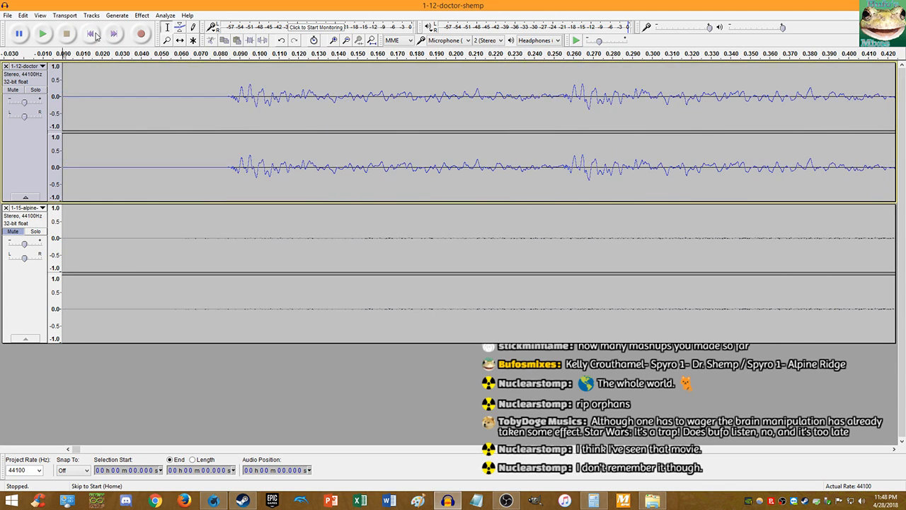
key("ctrl+3")
left_click(42, 33)
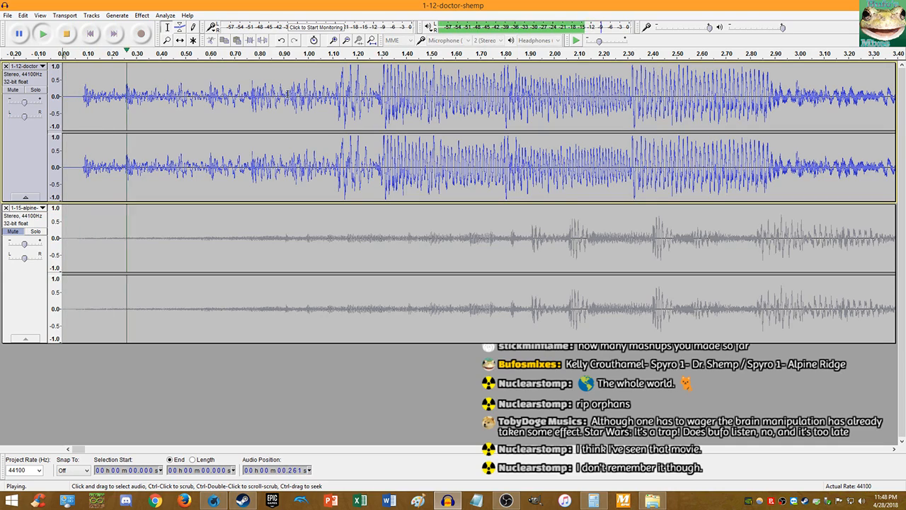
left_click(67, 34)
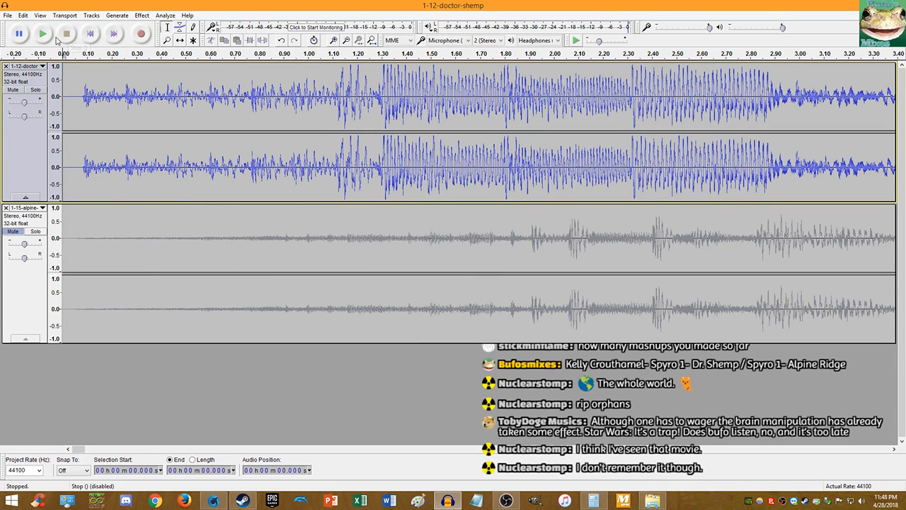
key("space")
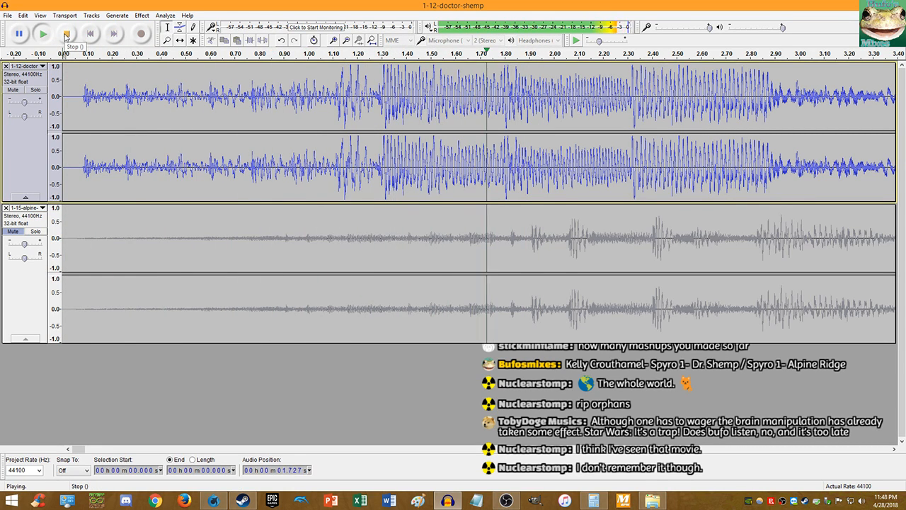
left_click(66, 34)
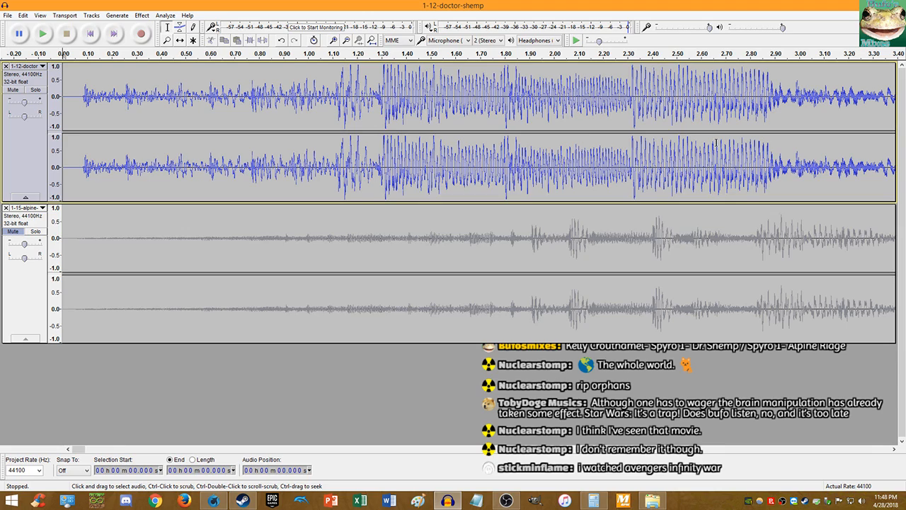
key("alt+Tab")
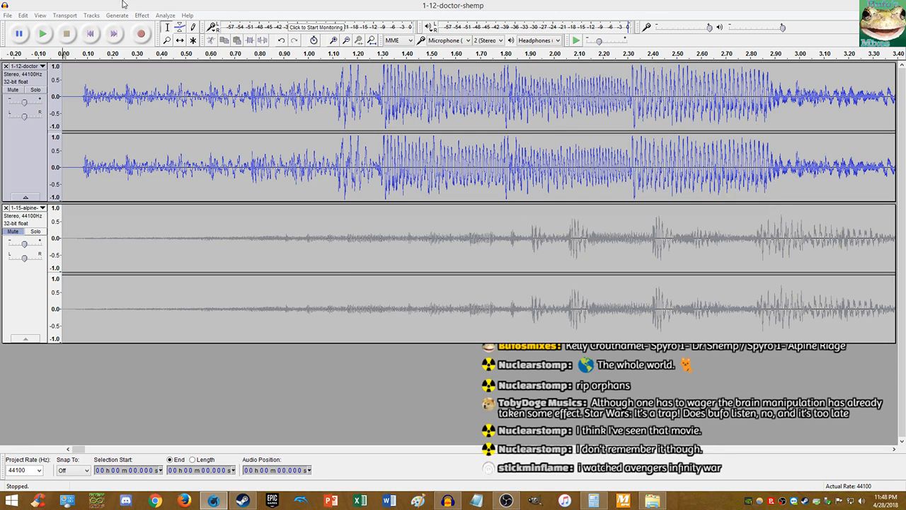
left_click(43, 33)
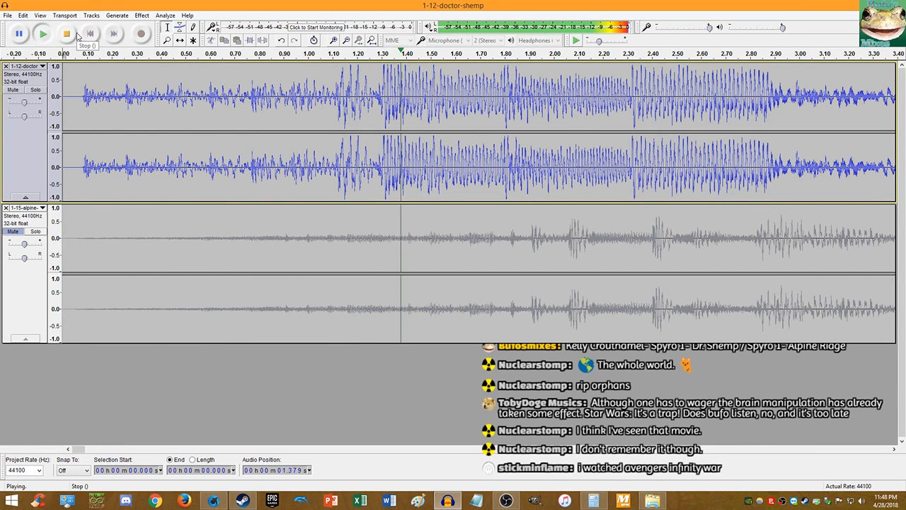
left_click(67, 33)
- Split Dr. Shemp at 1.304 s and move the 0–1.304 s piece to the track's end
scroll(386, 147, "up", 11, "ctrl")
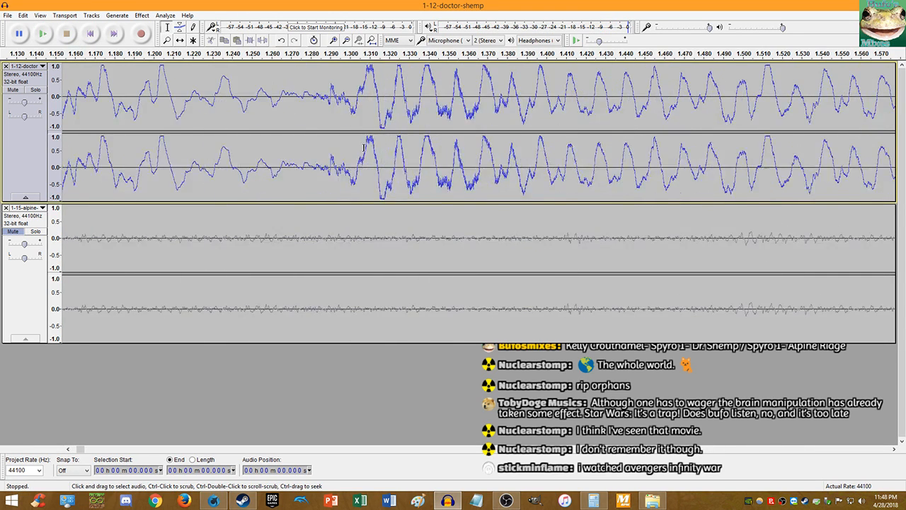
scroll(380, 102, "up", 3, "ctrl")
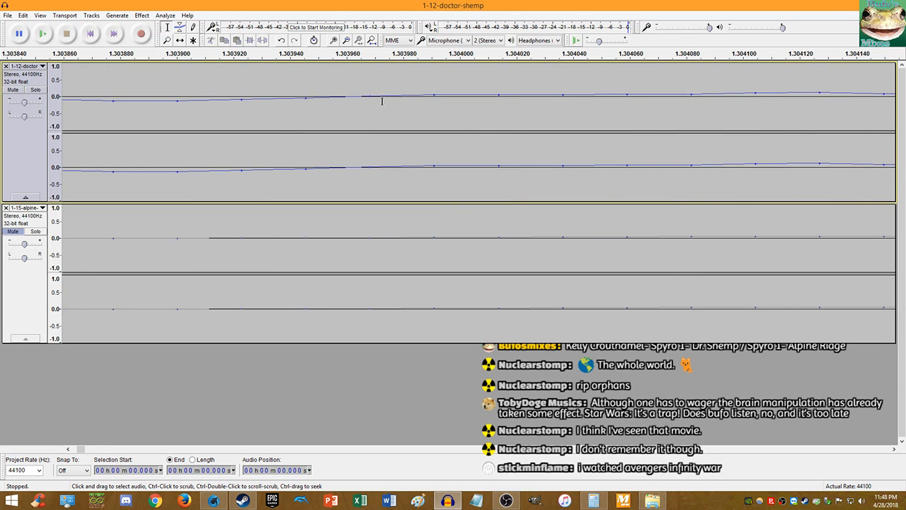
left_click(369, 99)
key("ctrl+i")
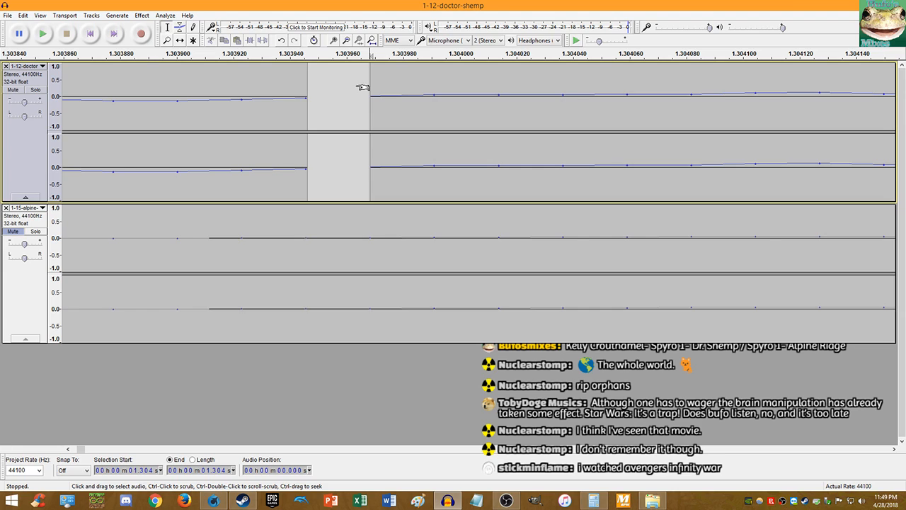
key("shift+Home")
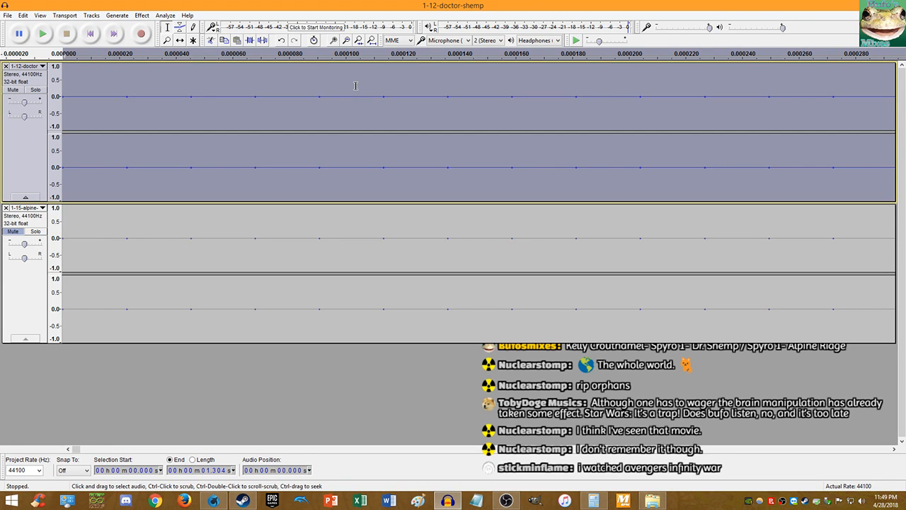
key("ctrl+x")
key("End")
key("ctrl+v")
- Play the tracks from the beginning to check the rearranged start
left_click_drag(320, 75, 295, 71)
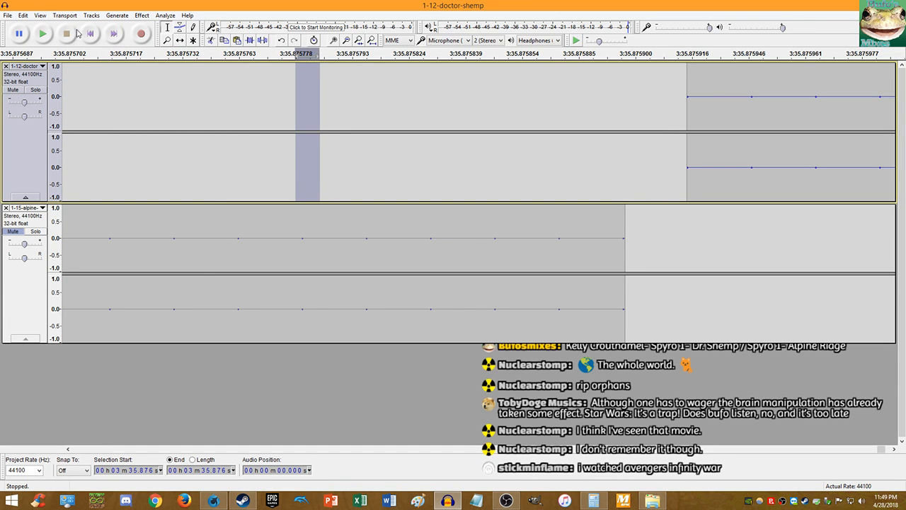
left_click(89, 33)
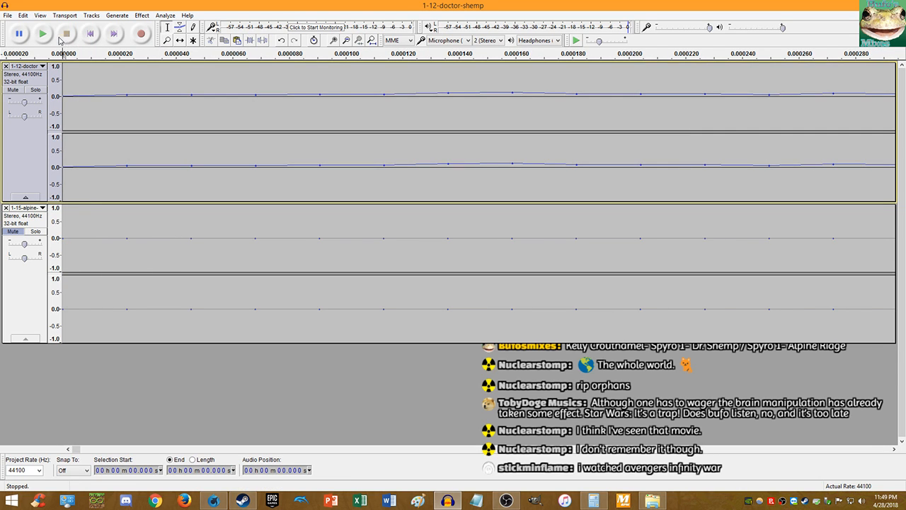
left_click(44, 34)
scroll(134, 127, "down", 15)
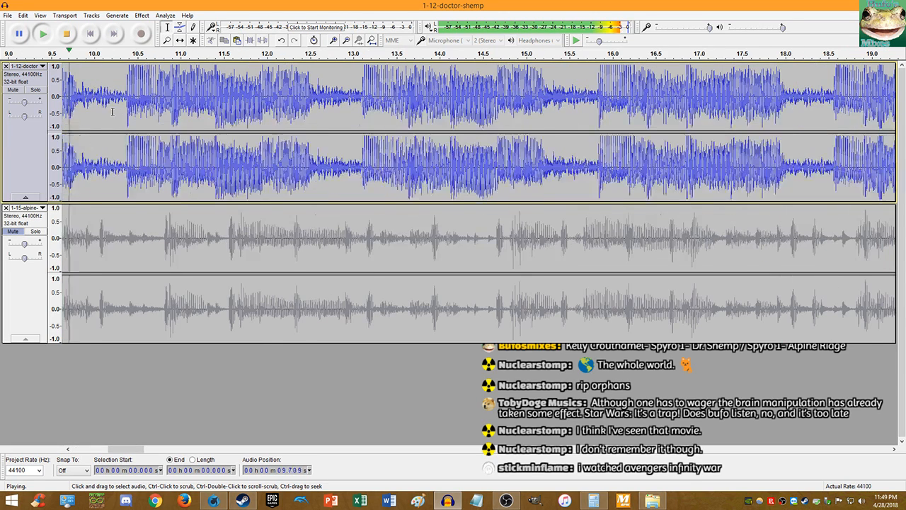
- Undo the 1.304 s cut-and-paste and replay both tracks from the start
left_click(65, 33)
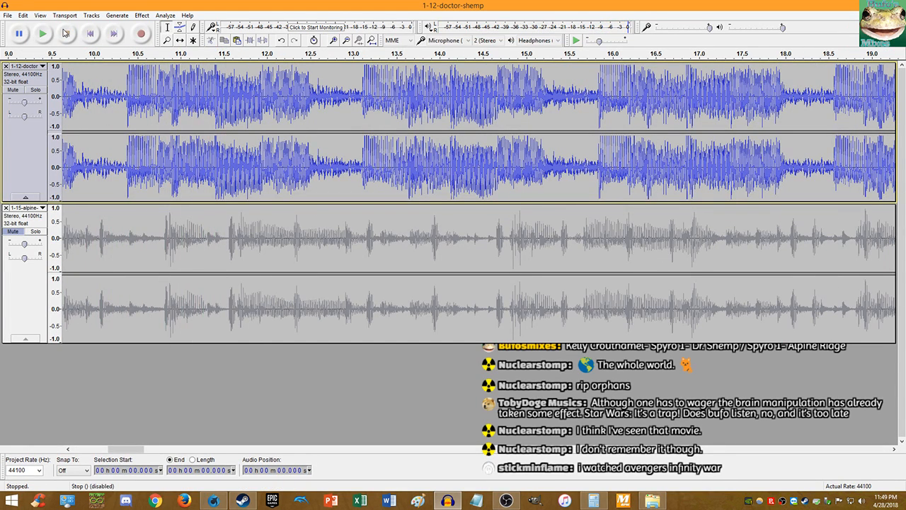
key("ctrl+z")
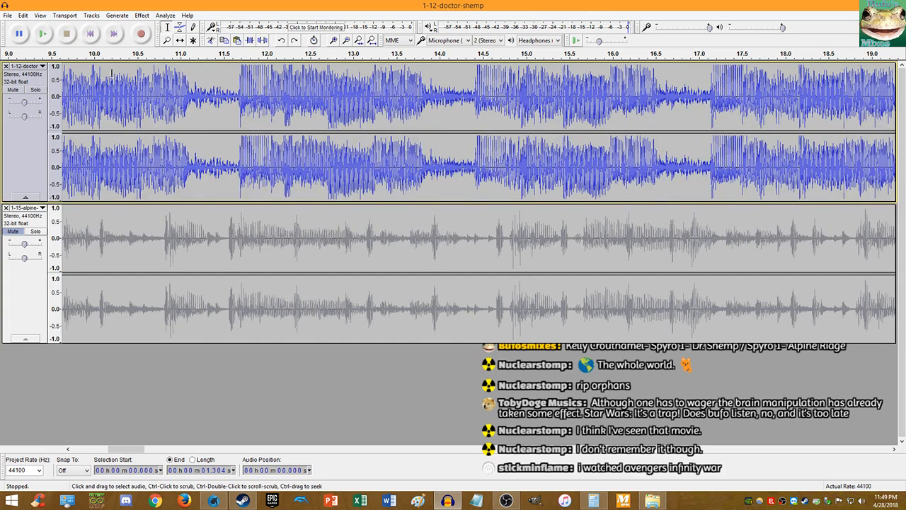
left_click(93, 36)
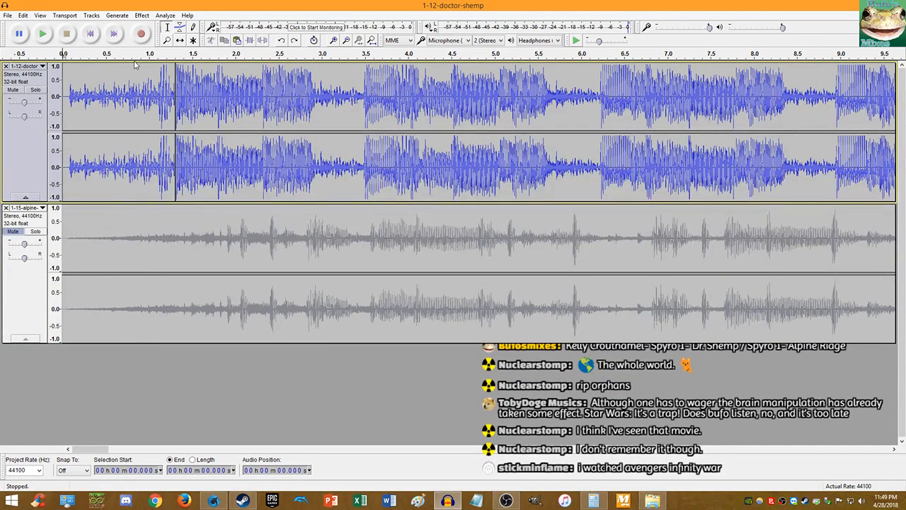
left_click(42, 33)
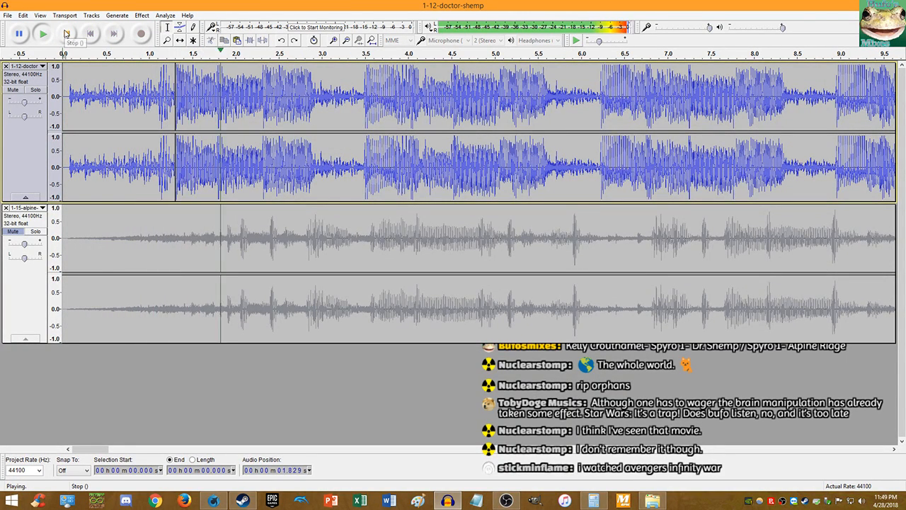
left_click(66, 33)
- Zoom in and split the Dr. Shemp track at 1.113 s
scroll(156, 101, "up", 3)
scroll(181, 102, "up", 10)
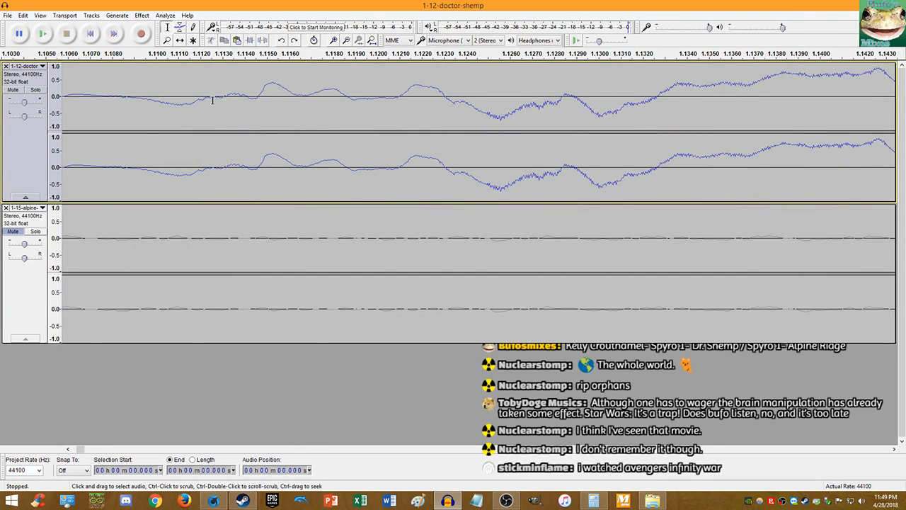
scroll(249, 105, "up", 2)
left_click(236, 98)
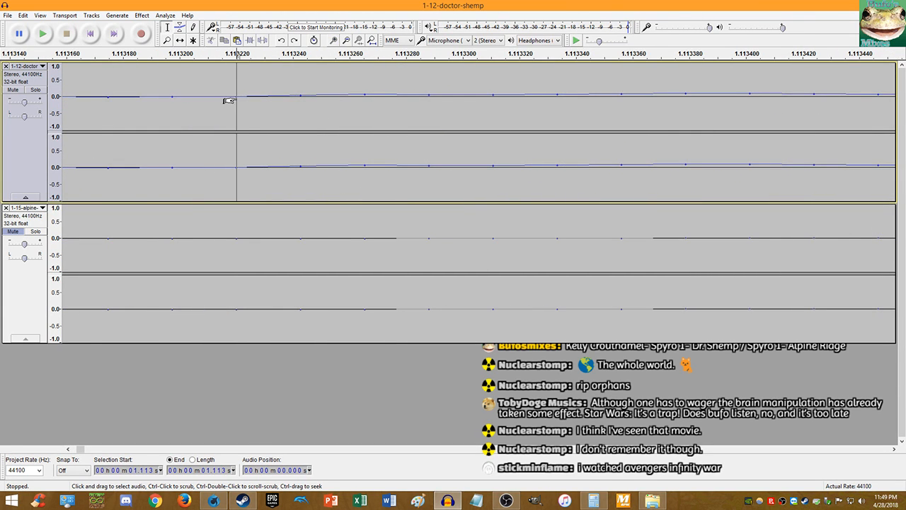
key("space")
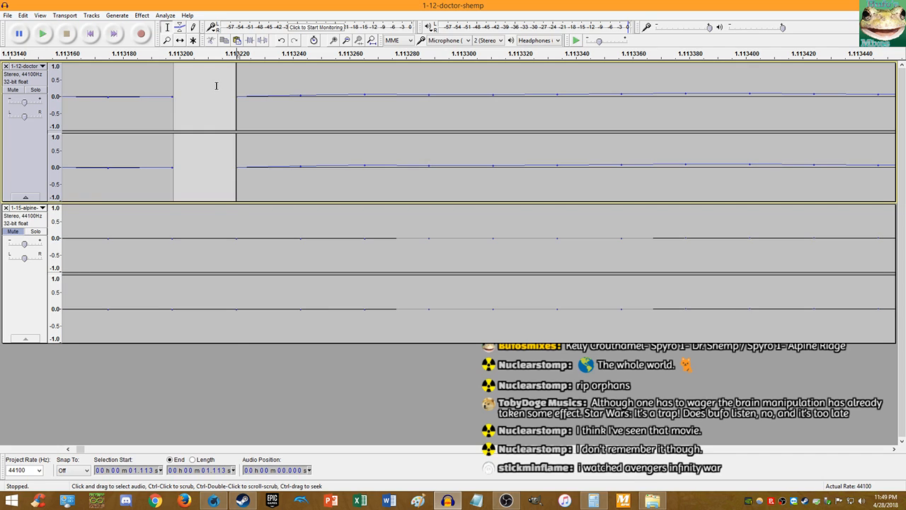
scroll(233, 103, "down", 12)
scroll(249, 119, "down", 3)
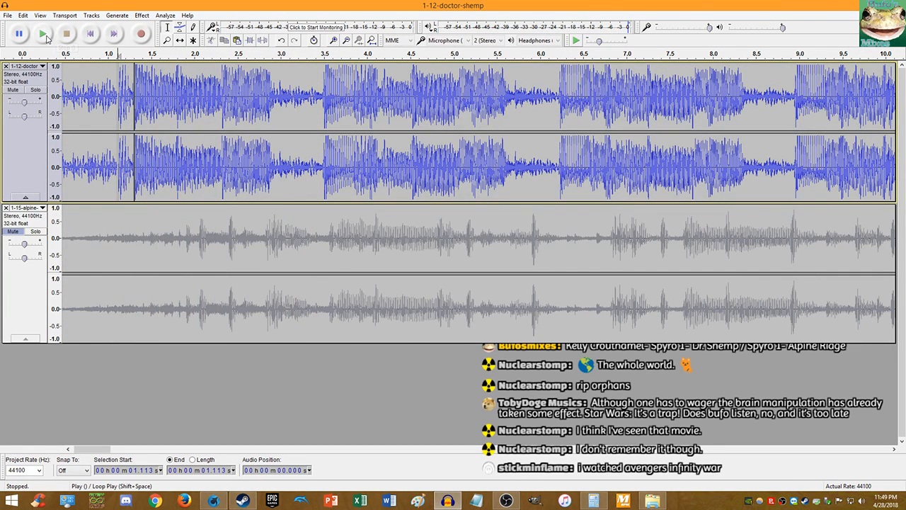
- Preview from 1.113 s, then delete the opening 0–1.113 s clip
left_click(66, 33)
scroll(111, 75, "up", 3)
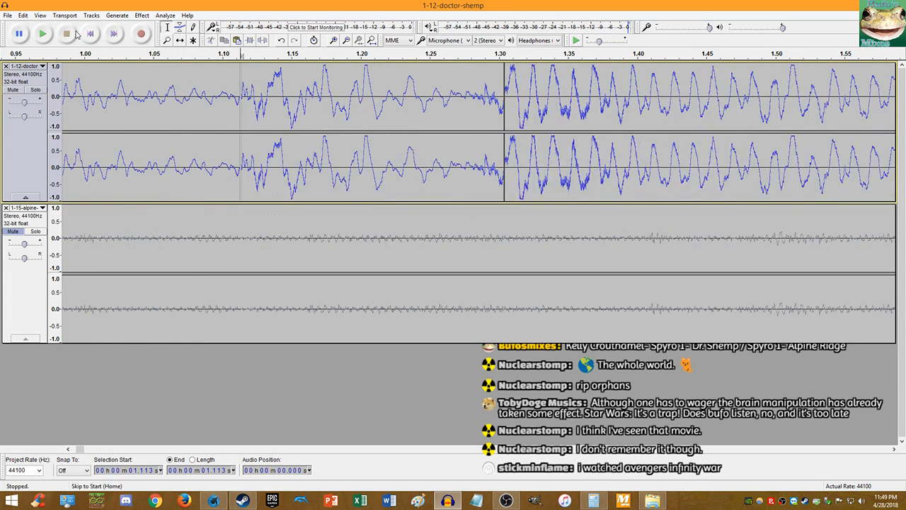
left_click(43, 34)
scroll(143, 85, "down", 1)
left_click(67, 34)
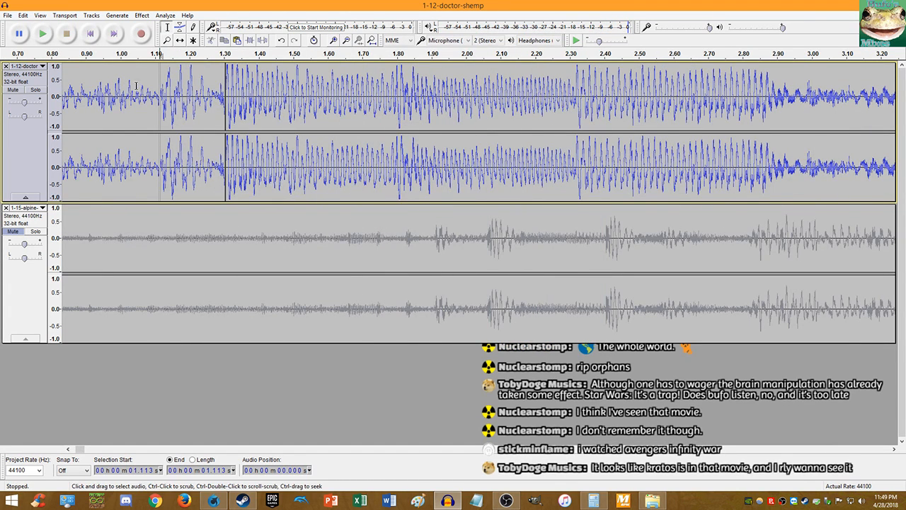
double_click(134, 88)
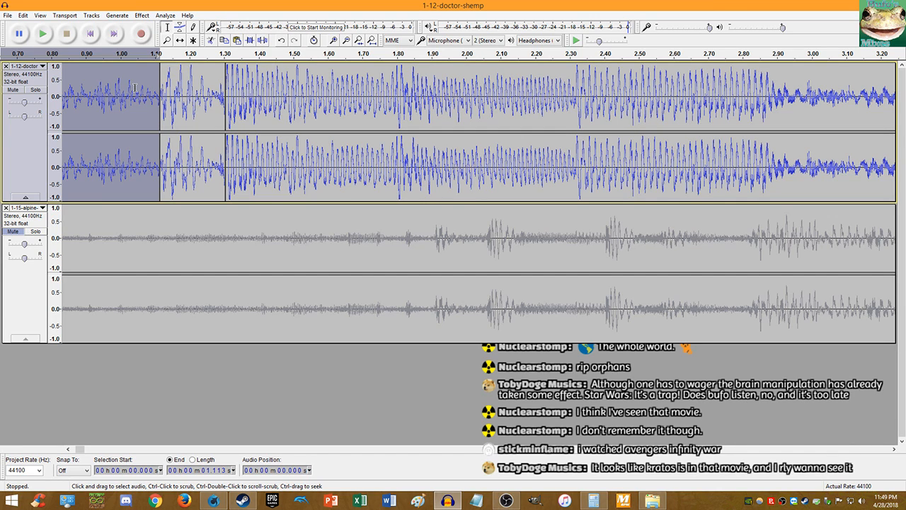
key("Delete")
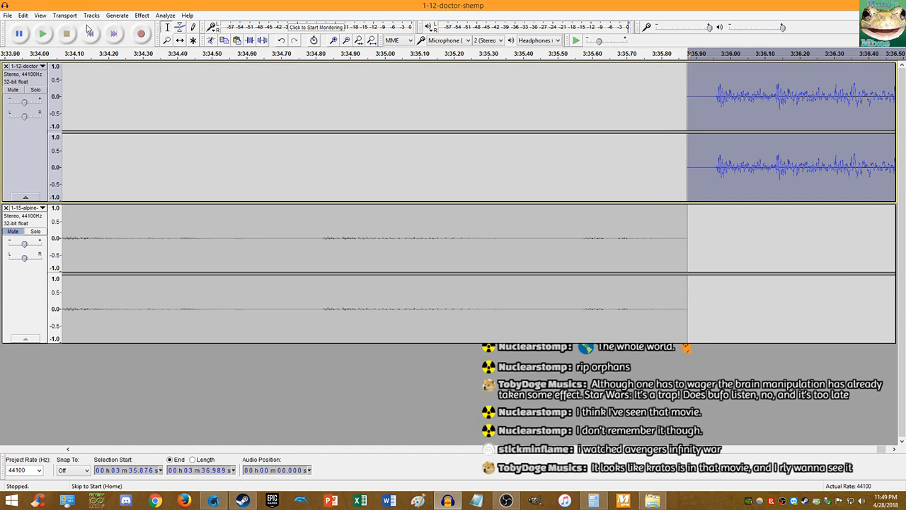
- Play the realigned tracks together from the start
left_click(88, 33)
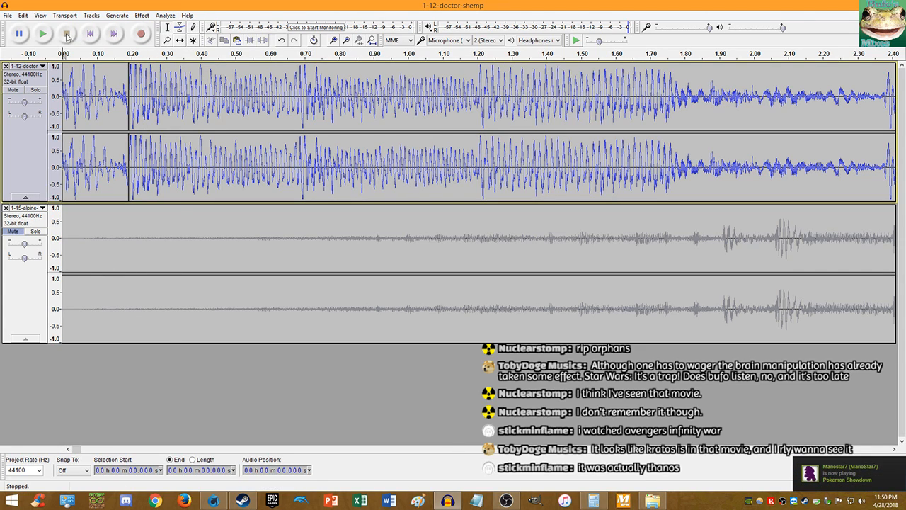
left_click(41, 34)
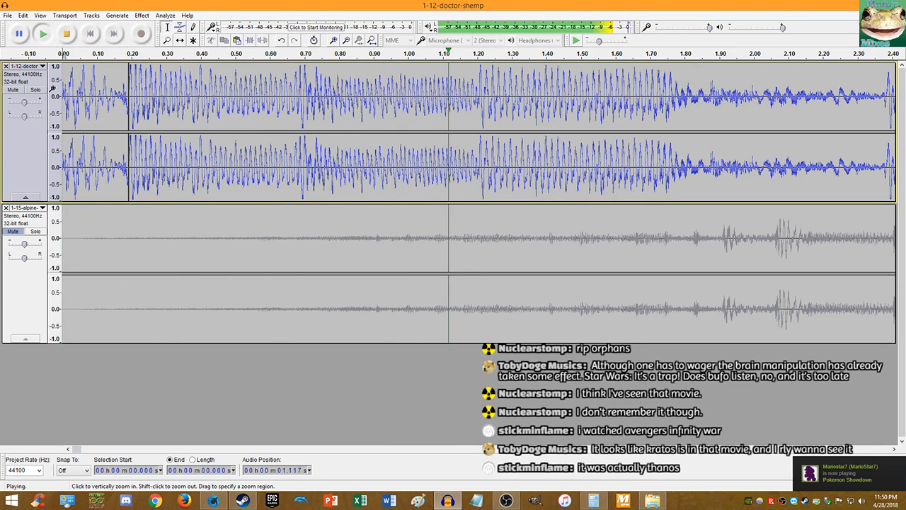
scroll(64, 117, "down", 1, "ctrl")
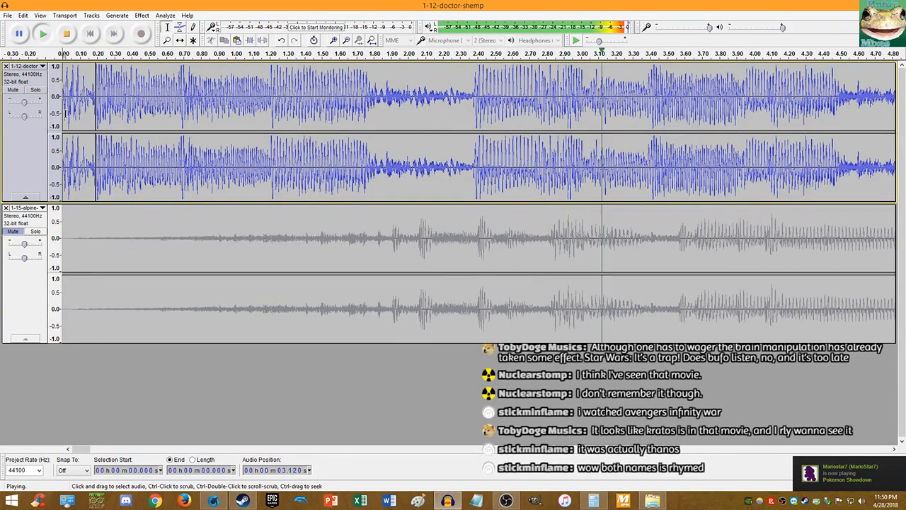
scroll(65, 112, "down", 1, "ctrl")
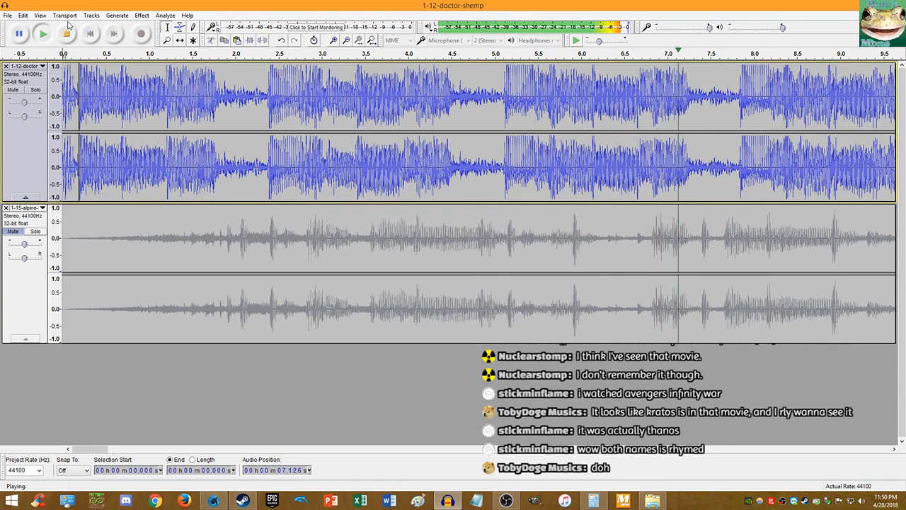
left_click(66, 34)
- Delete the 0.191 s leftover opening clip and set the cursor at the track's last clip end
double_click(71, 78)
key("Delete")
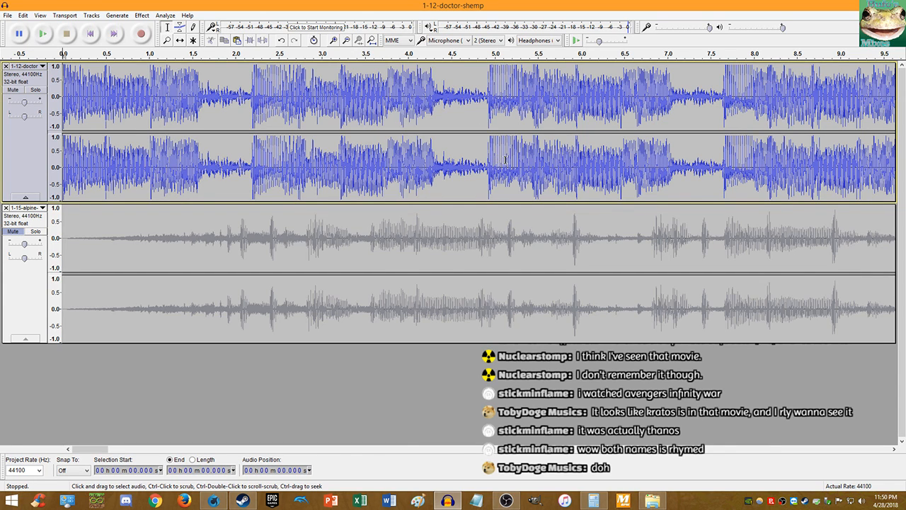
scroll(505, 159, "down", 6, "ctrl")
scroll(271, 110, "up", 1, "ctrl")
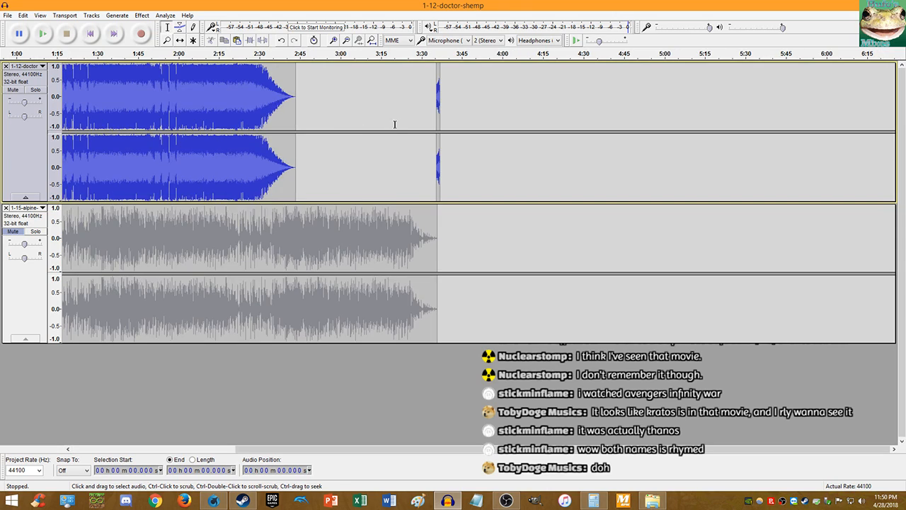
scroll(422, 152, "up", 6, "ctrl")
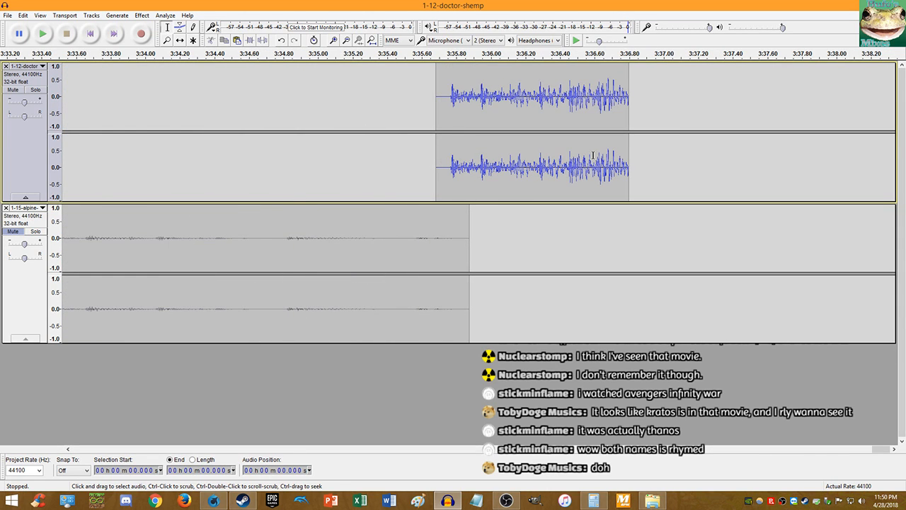
left_click(629, 157)
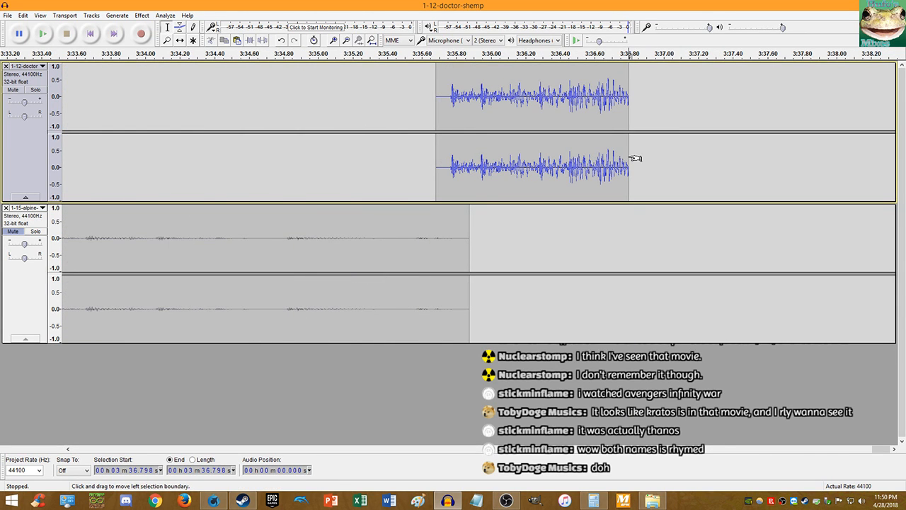
- Paste the removed short piece after the last clip and play the layered tracks from the start
key("ctrl+v")
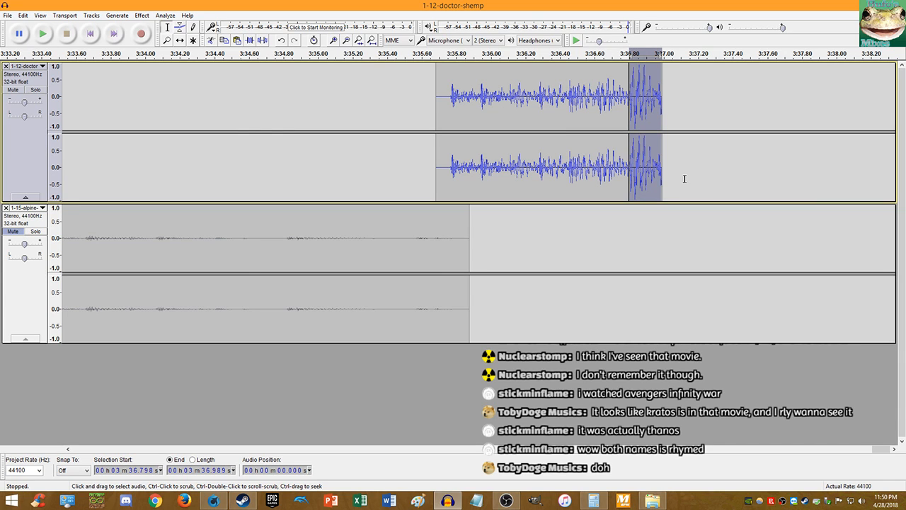
left_click(90, 33)
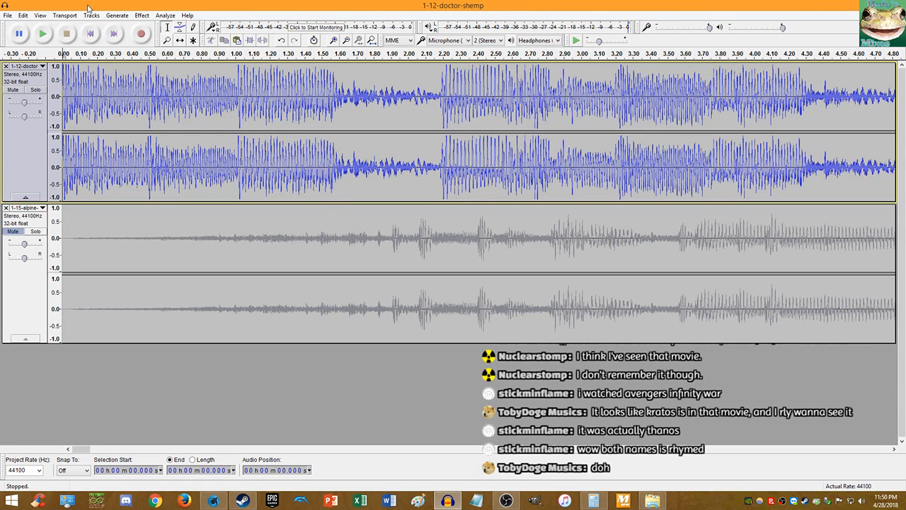
left_click(40, 38)
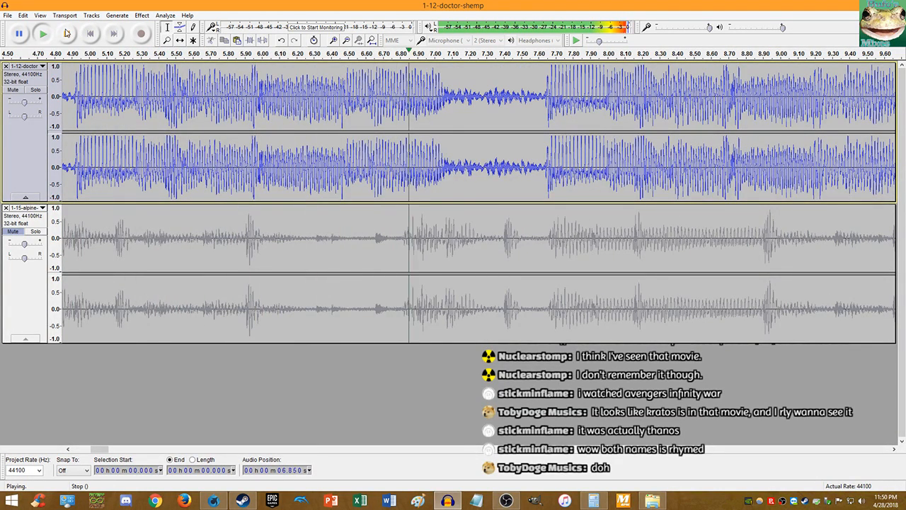
- Stop playback and bring the MixMeister BPM Analyzer and the audio files folder forward
left_click(65, 34)
left_click(623, 501)
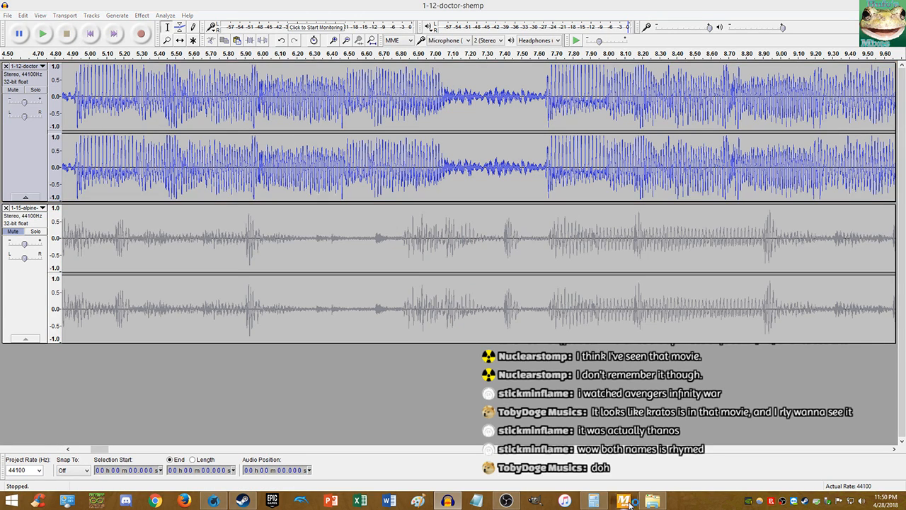
left_click(656, 499)
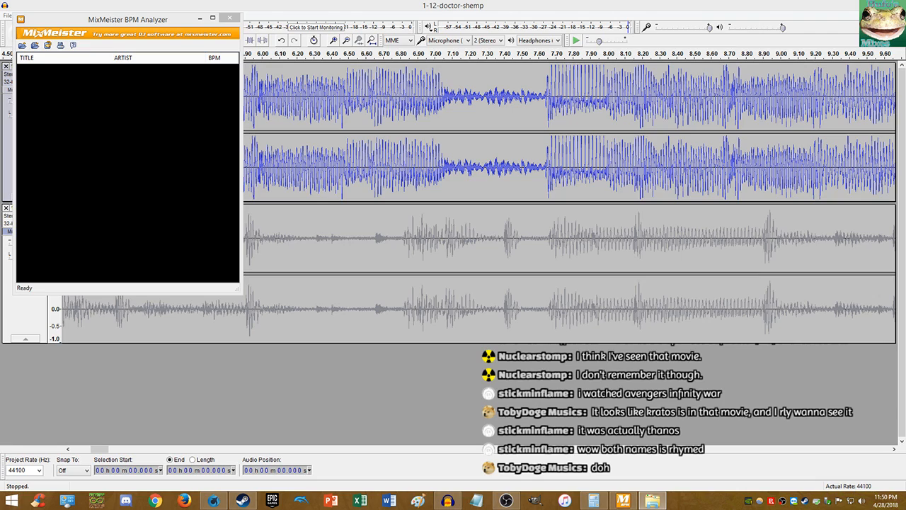
- Load both songs into MixMeister, reading Doctor Shemp 88.00 BPM and Alpine Ridge 120.00 BPM, then return to Audacity
left_click_drag(539, 213, 152, 201)
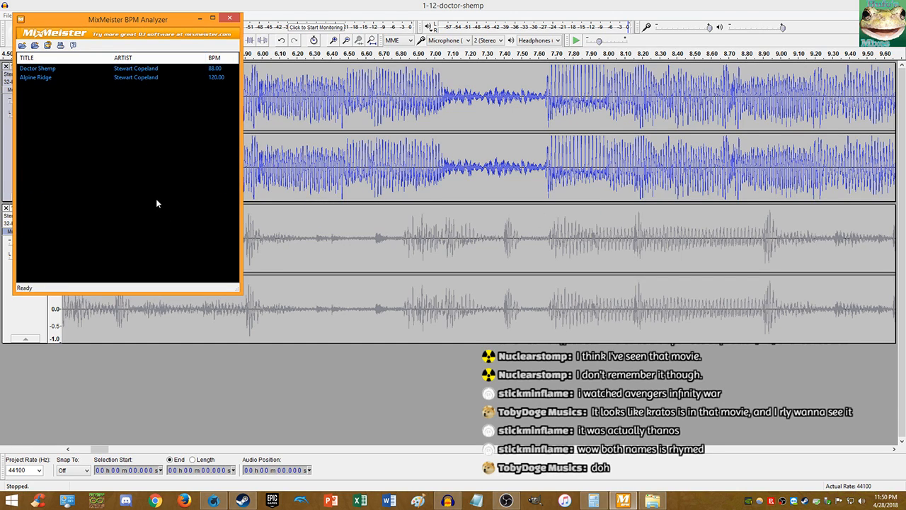
left_click(164, 316)
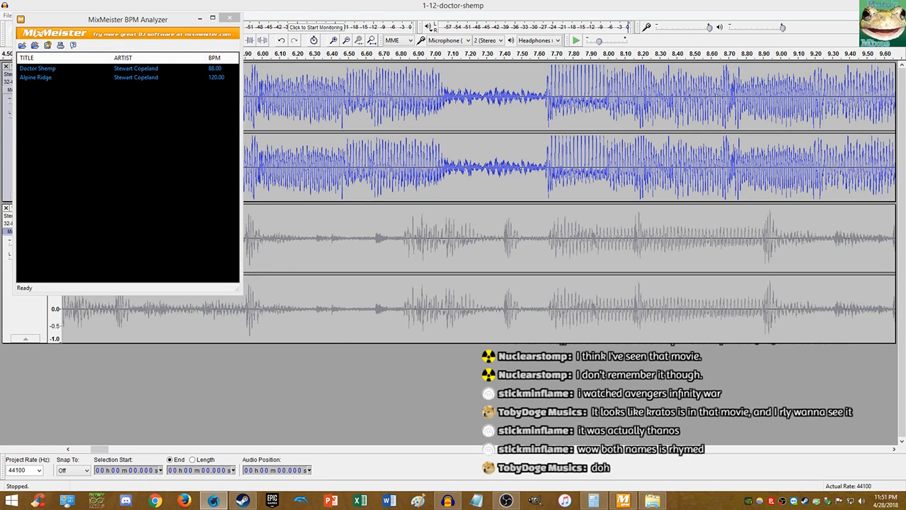
- Return to Audacity, zoom in, and select the whole lower Alpine Ridge track (0 to 3:35.876)
left_click(317, 5)
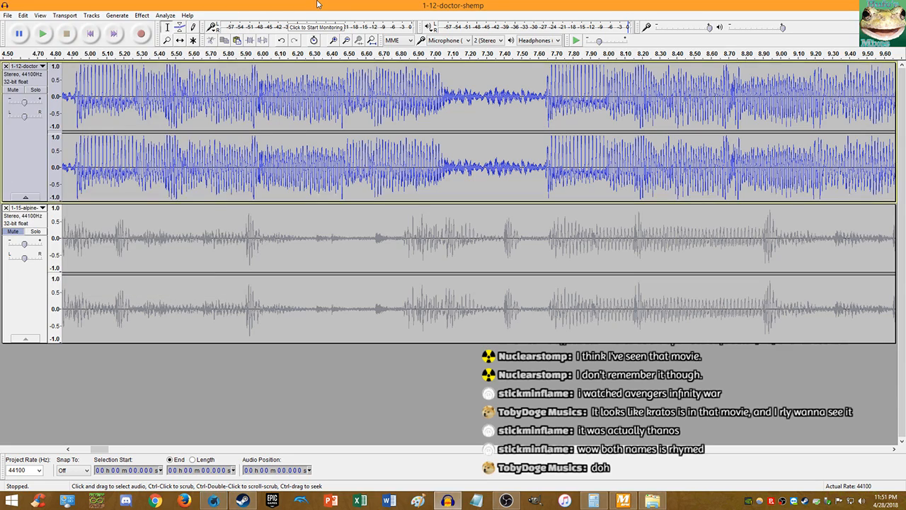
key("alt+Tab")
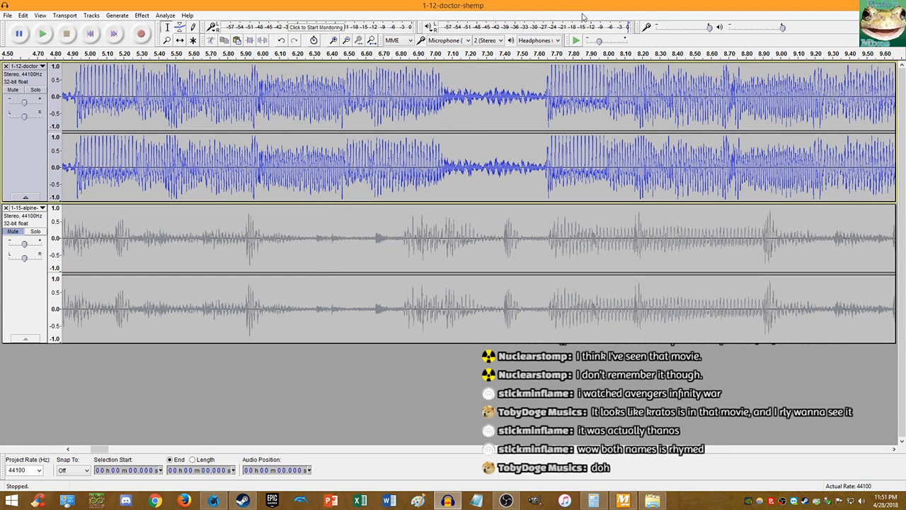
scroll(559, 162, "up", 3)
scroll(557, 155, "down", 5)
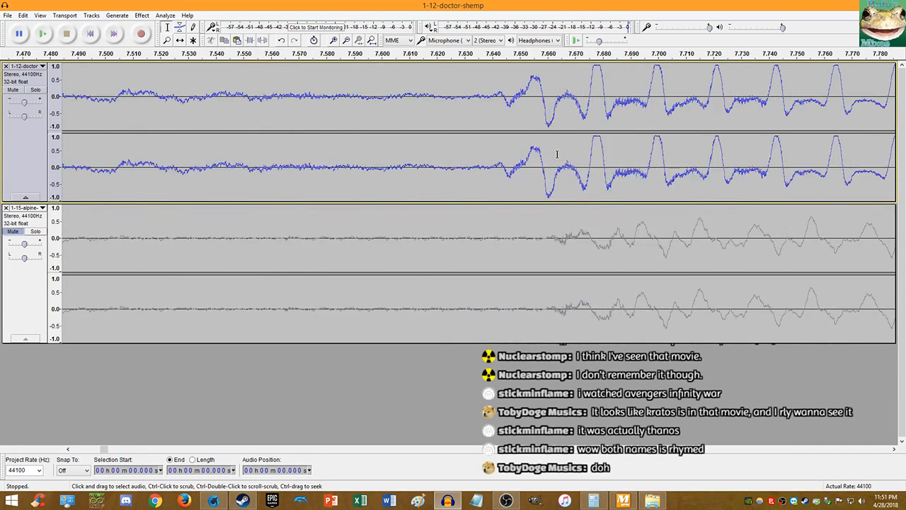
scroll(615, 161, "up", 6)
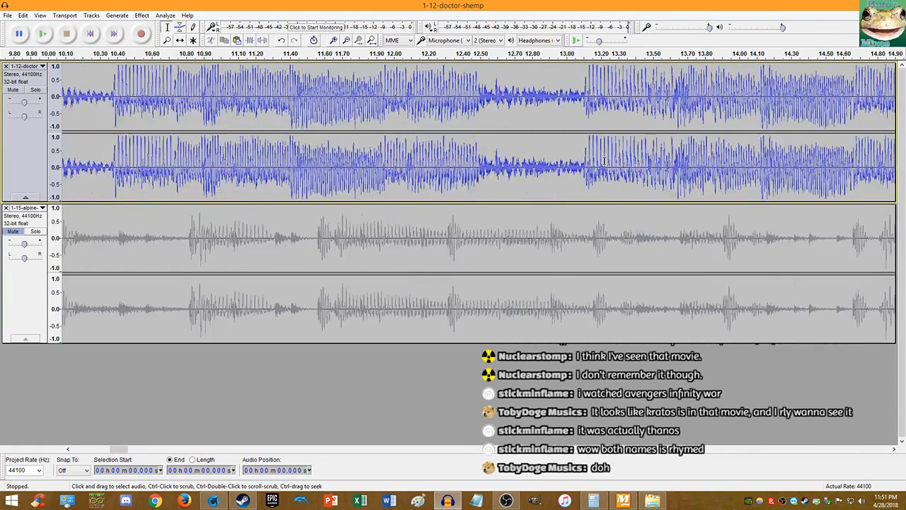
left_click(536, 233)
double_click(537, 226)
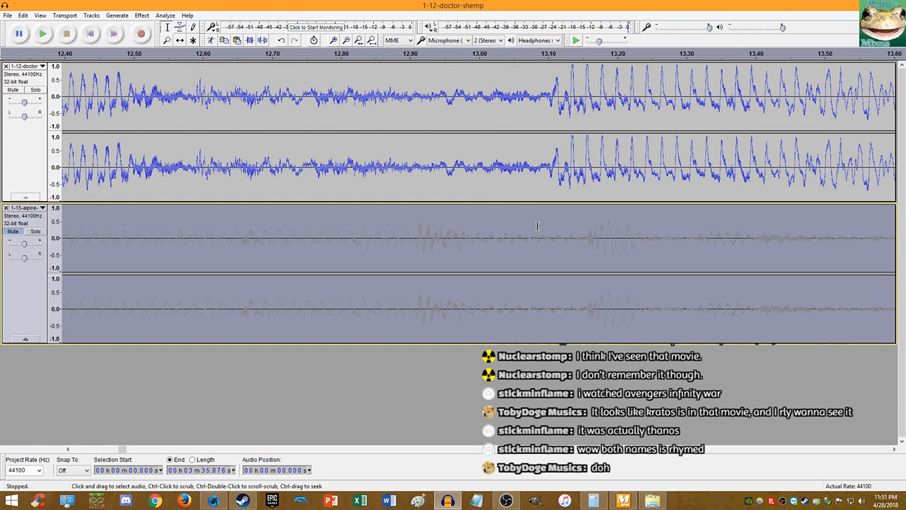
- Try a 3 percent Change Tempo on the alpine track, then undo it
left_click(141, 15)
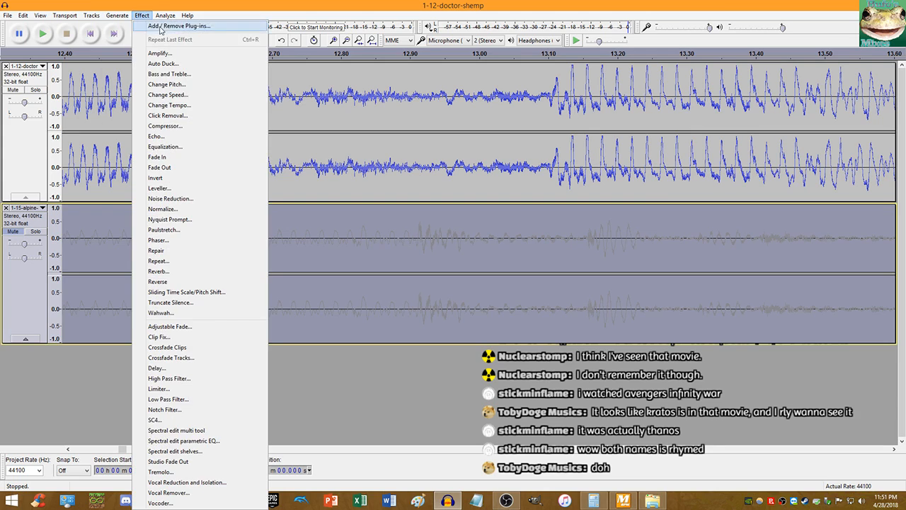
left_click(186, 107)
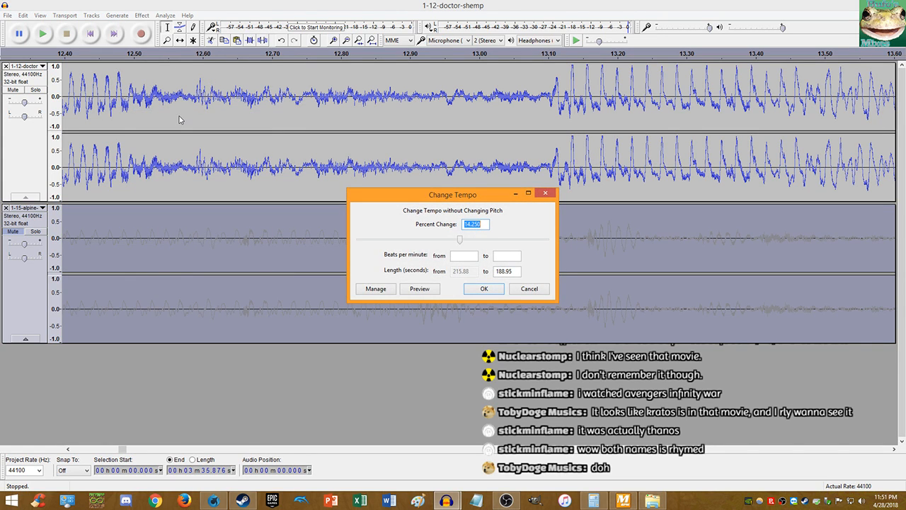
type("3")
key("Return")
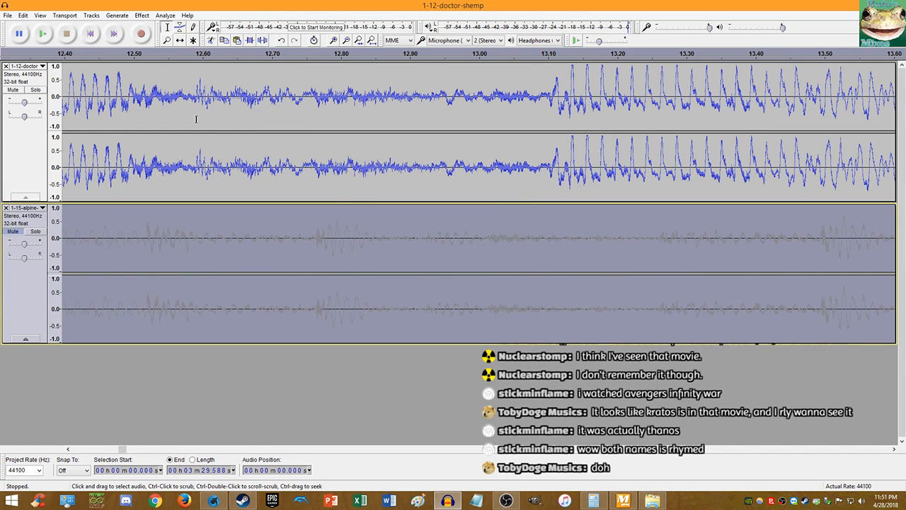
key("ctrl+z")
- Apply Change Tempo increases of 1 percent and then 0.25 percent
left_click(141, 15)
left_click(171, 106)
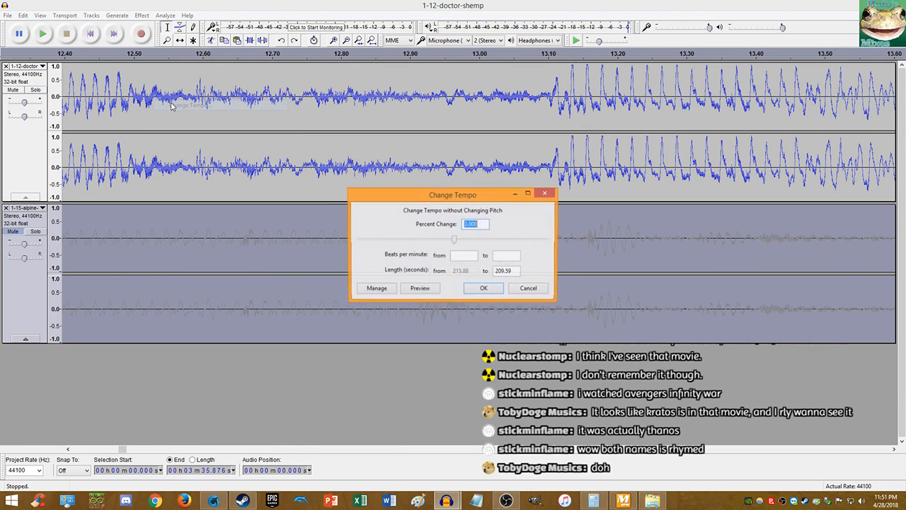
type("1")
key("Return")
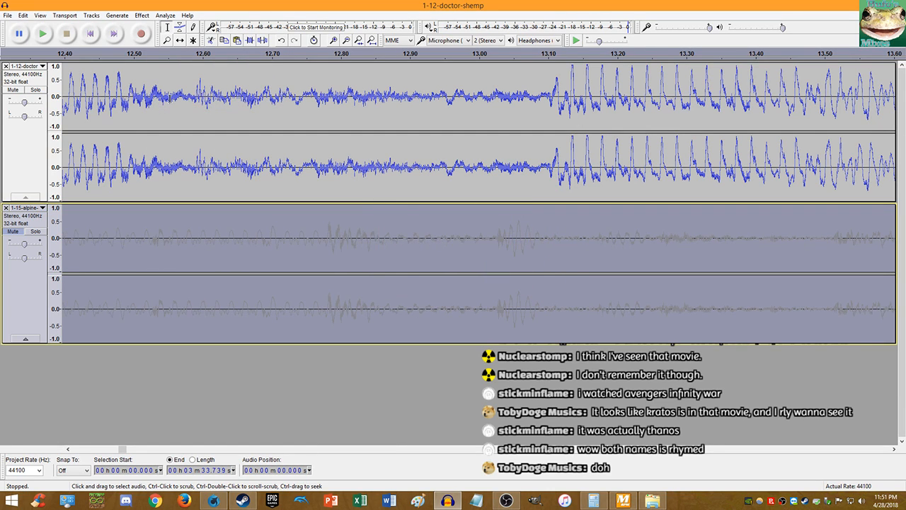
left_click(141, 15)
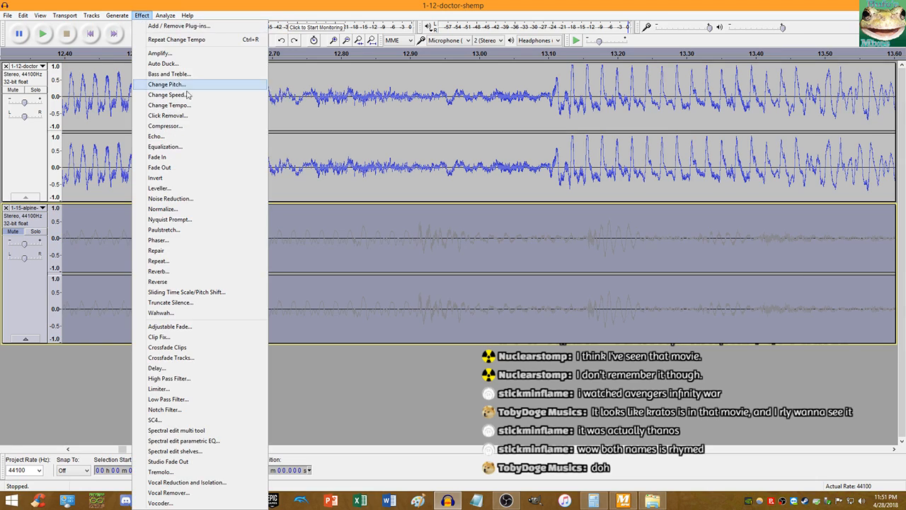
left_click(184, 106)
type(".")
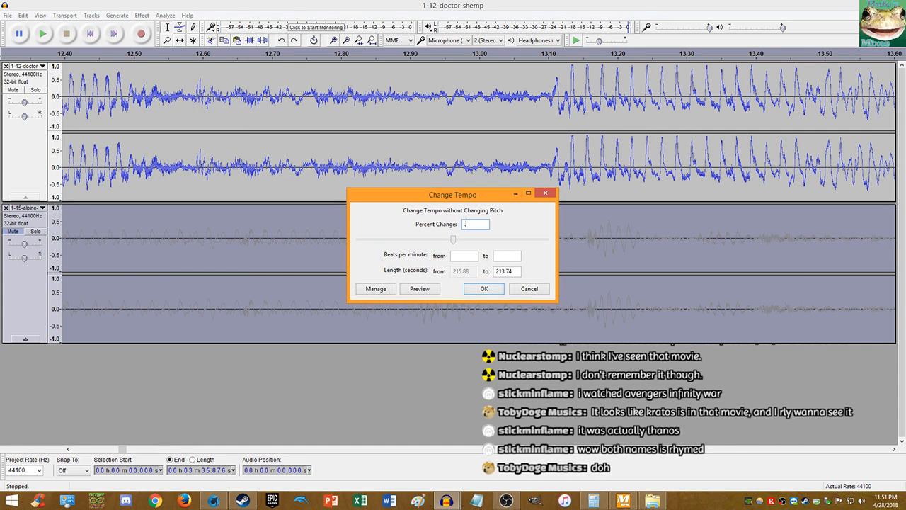
type("25")
key("Return")
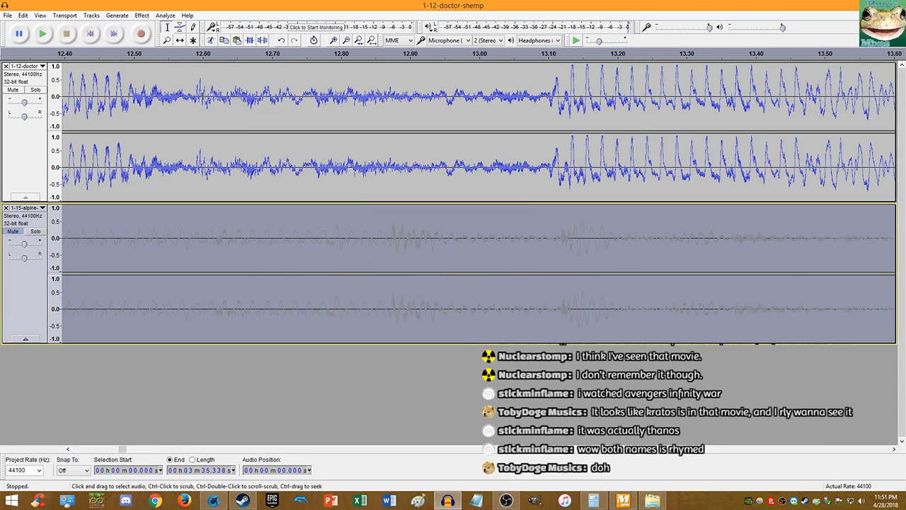
- Apply a 0.333 percent Change Tempo and repeat the tempo change twice, ending at 3:34.909
left_click(141, 14)
left_click(192, 108)
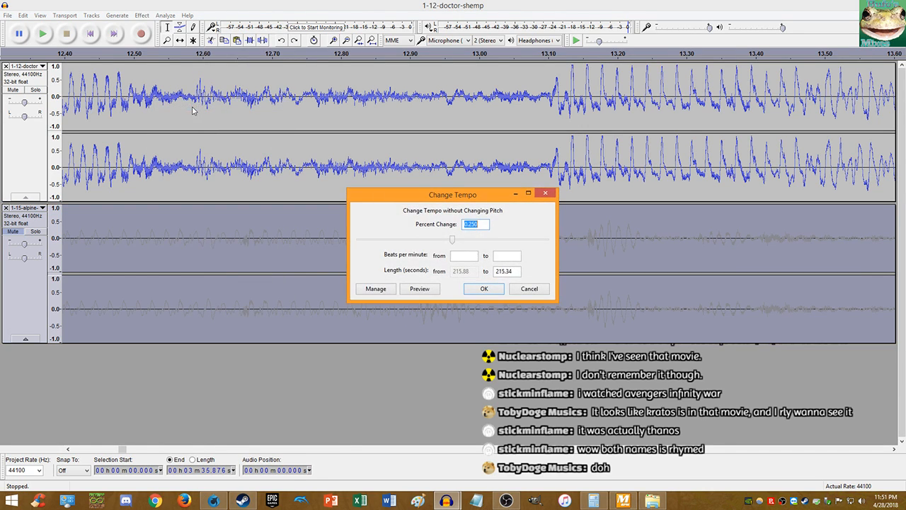
type(".333")
key("Return")
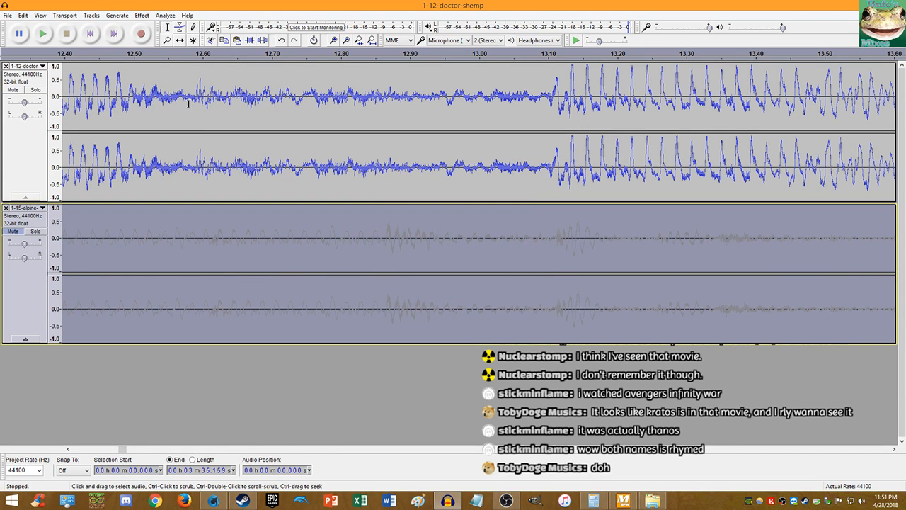
left_click(142, 15)
left_click(192, 105)
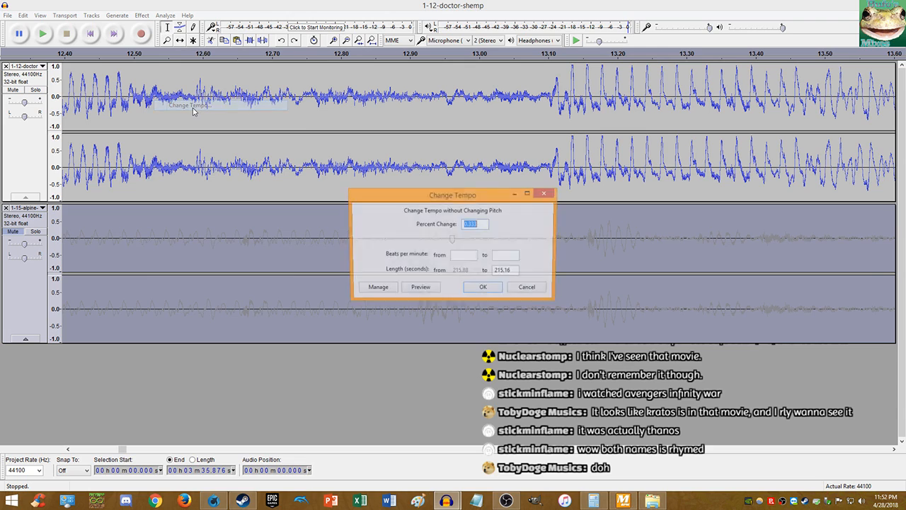
key("Return")
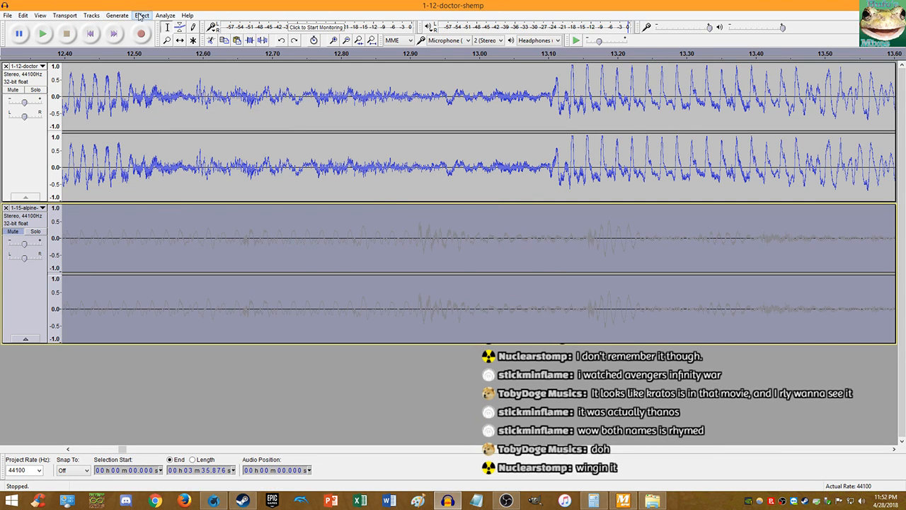
left_click(141, 15)
left_click(210, 106)
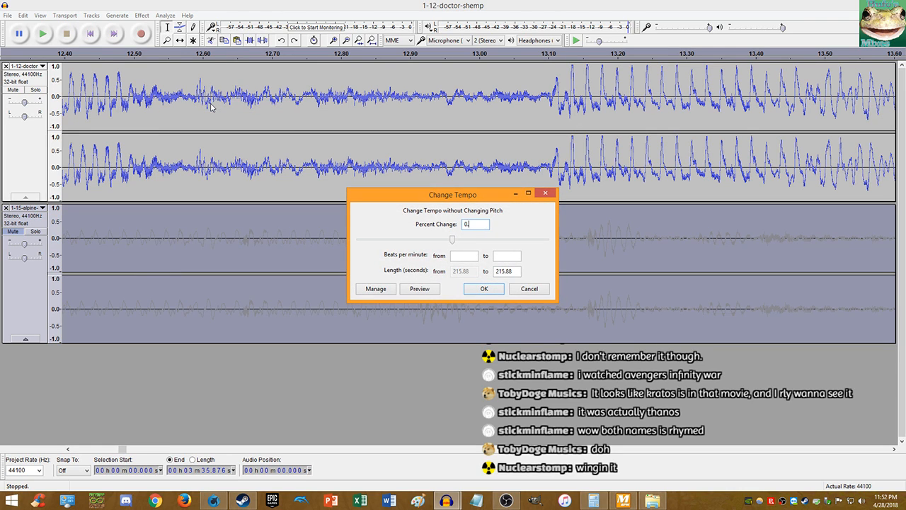
key("Return")
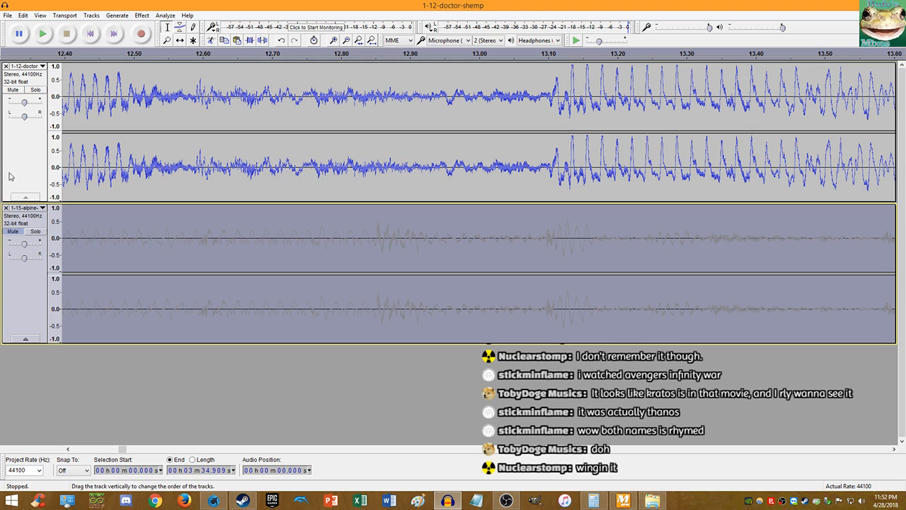
left_click(13, 230)
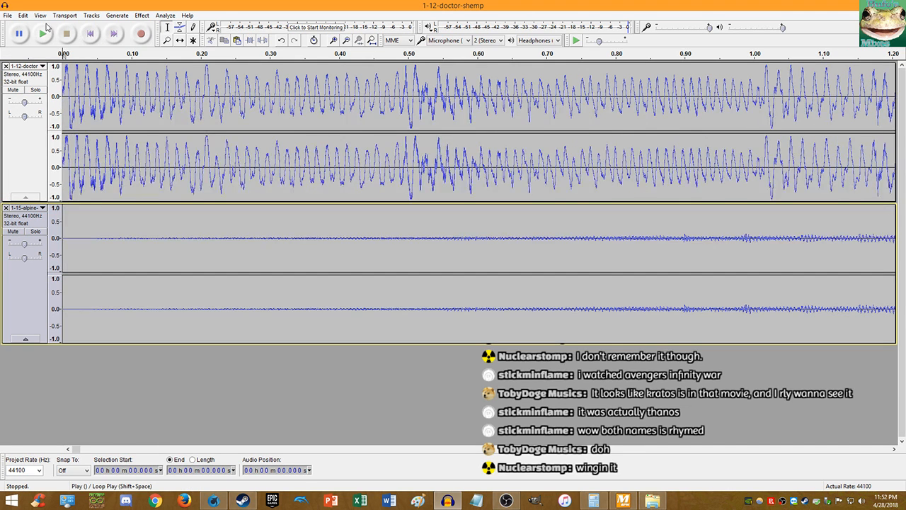
scroll(113, 117, "down", 3)
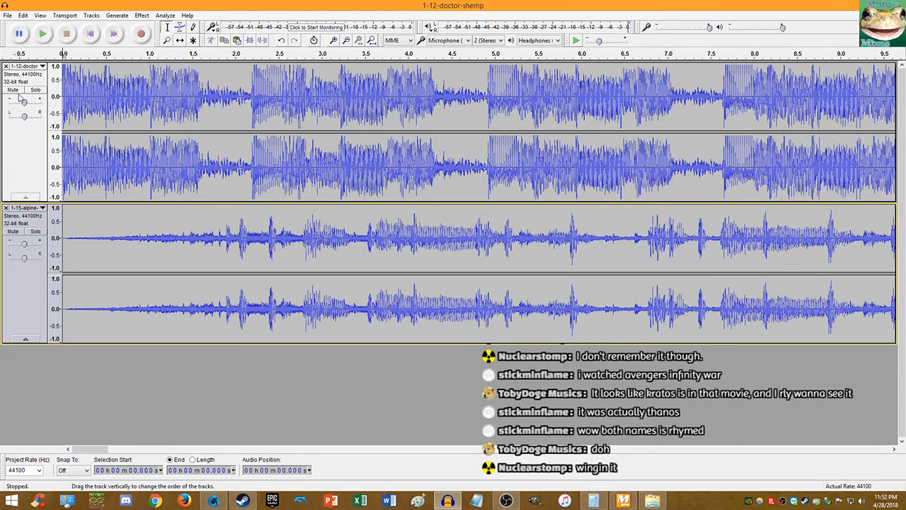
key("ctrl+z")
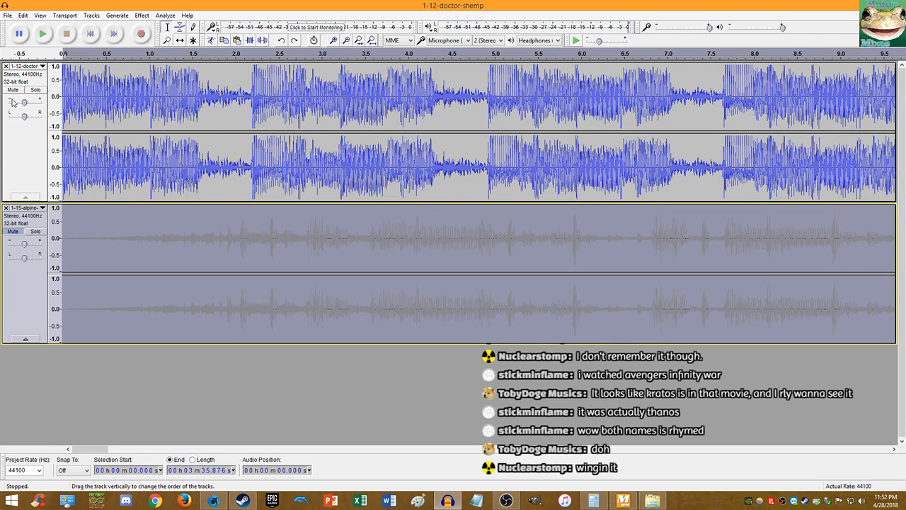
left_click(13, 90)
left_click(12, 234)
left_click(101, 210)
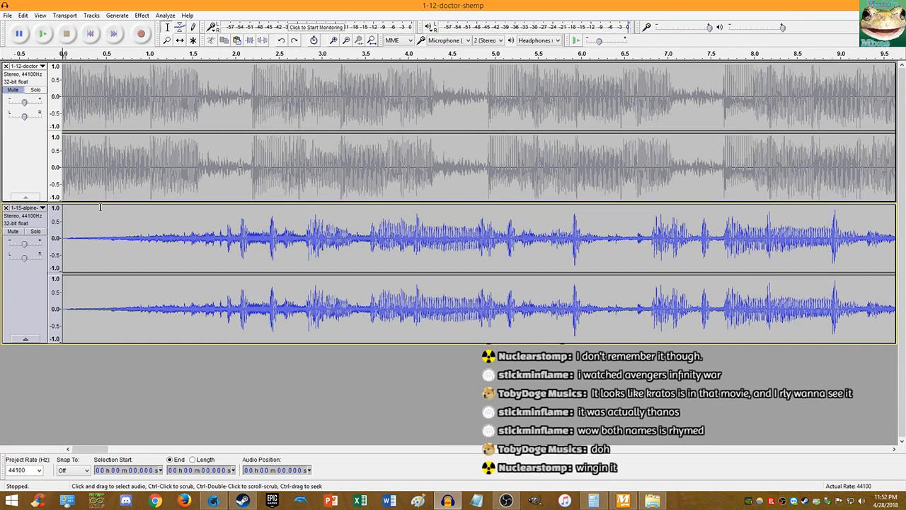
scroll(101, 209, "up", 3)
left_click(90, 35)
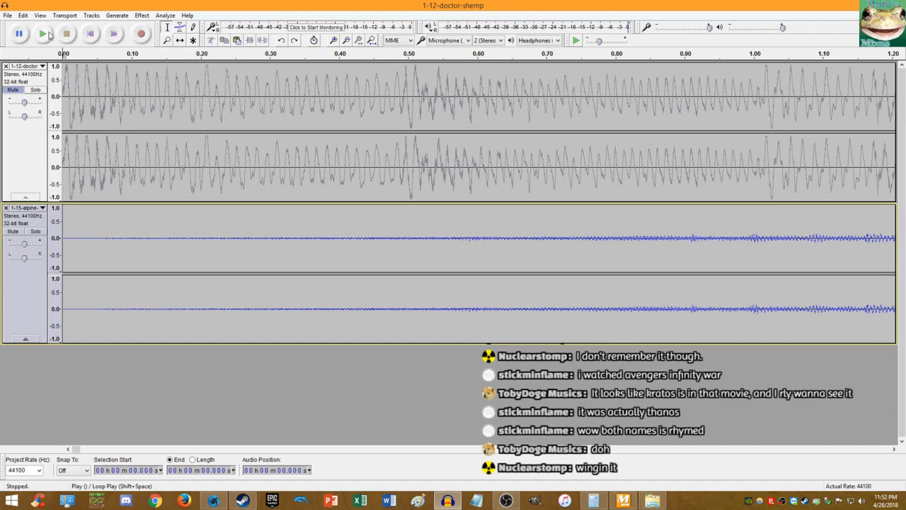
left_click(49, 35)
scroll(189, 148, "down", 3)
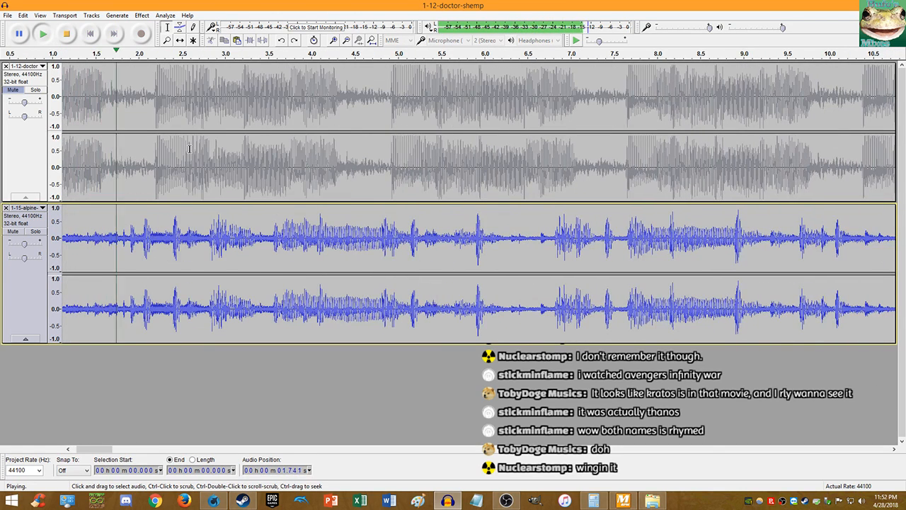
left_click(49, 39)
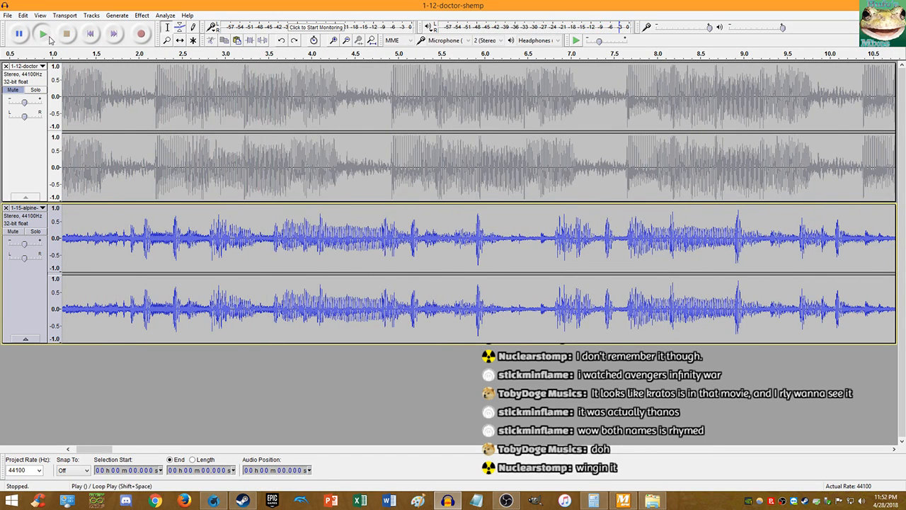
left_click(44, 34)
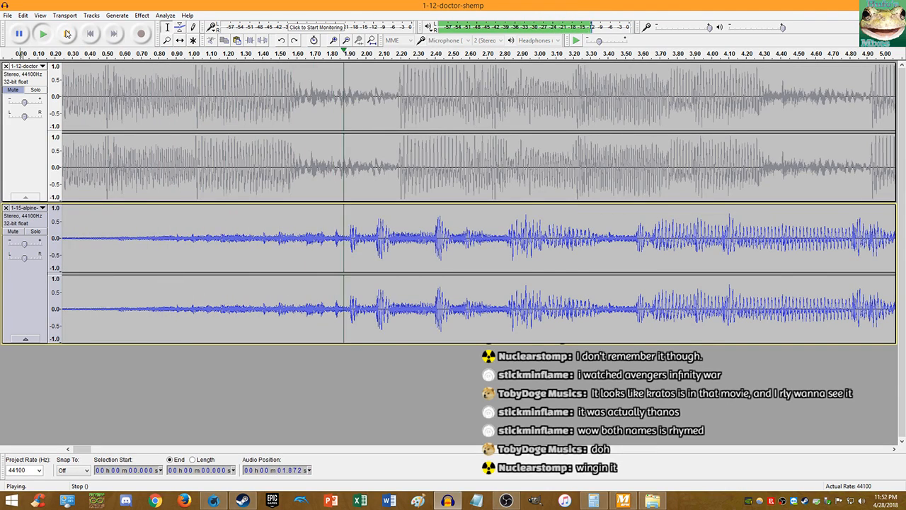
left_click(68, 33)
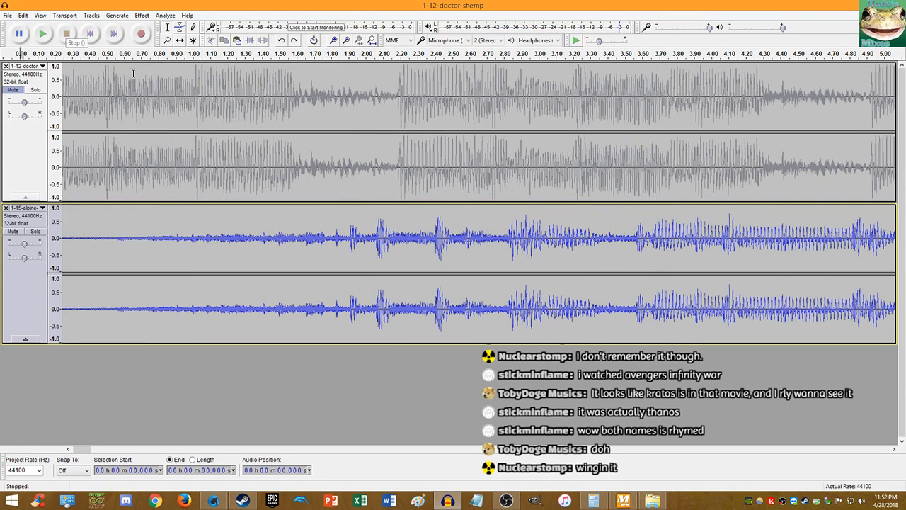
left_click(577, 42)
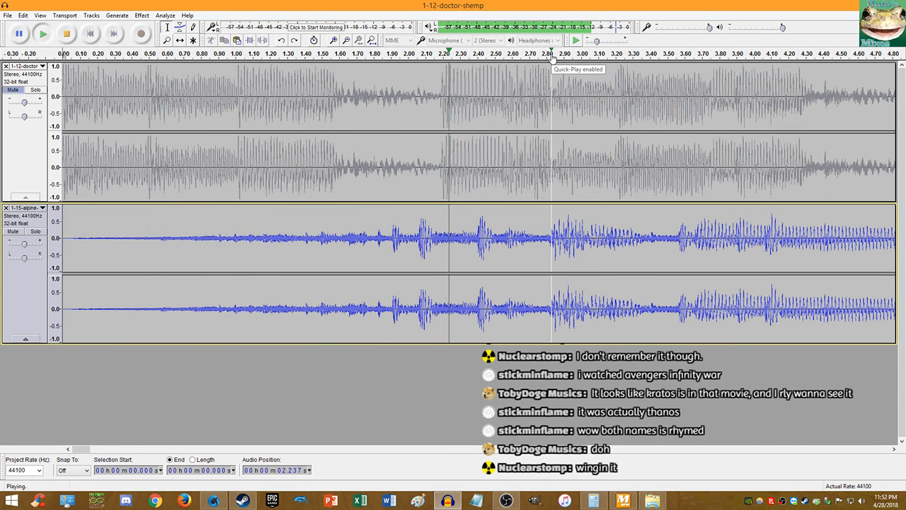
left_click(90, 35)
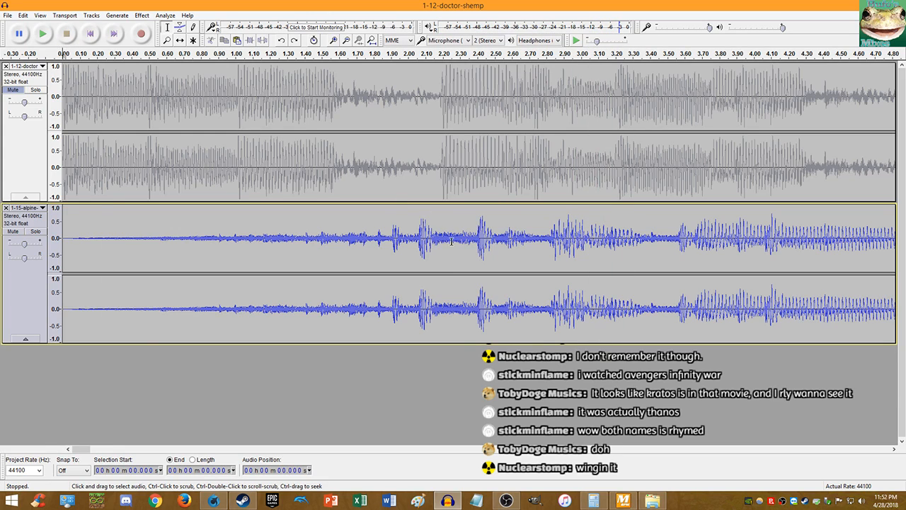
- Audition the tracks from 2.040 s zoomed out, then play both from the start
left_click(476, 243)
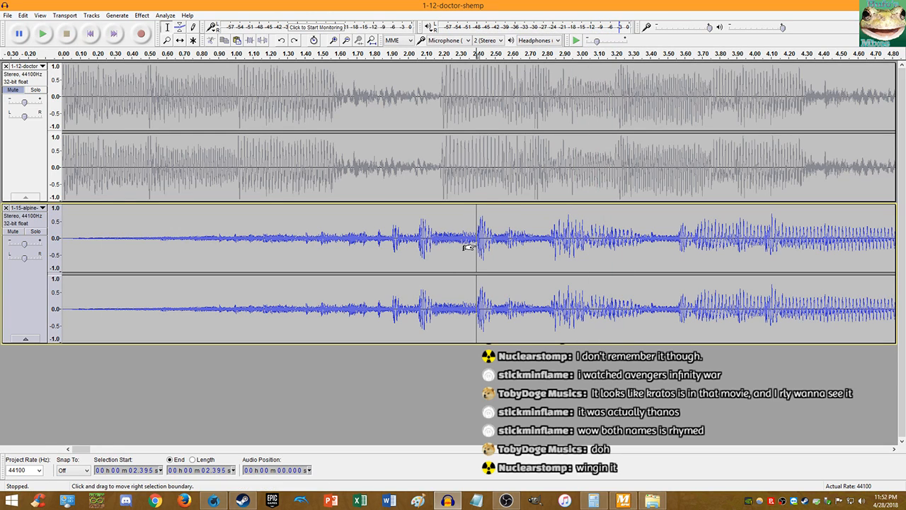
left_click(415, 234)
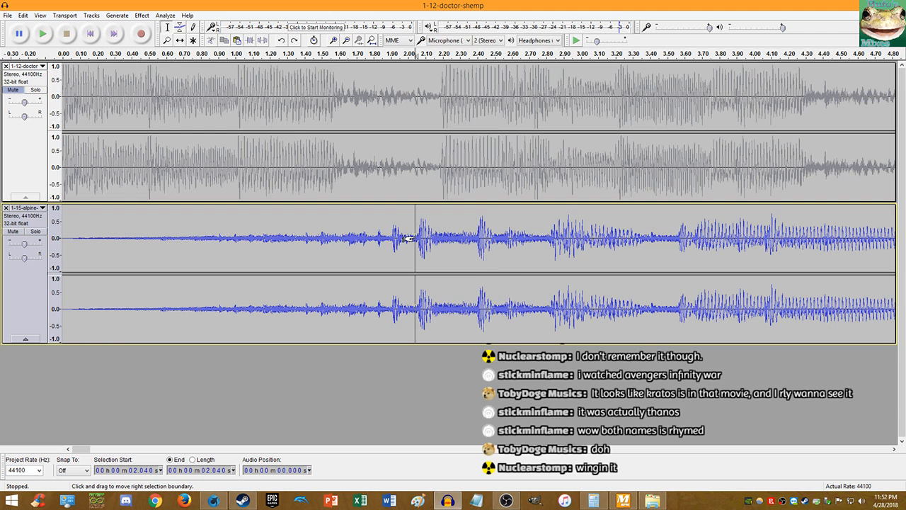
key("space")
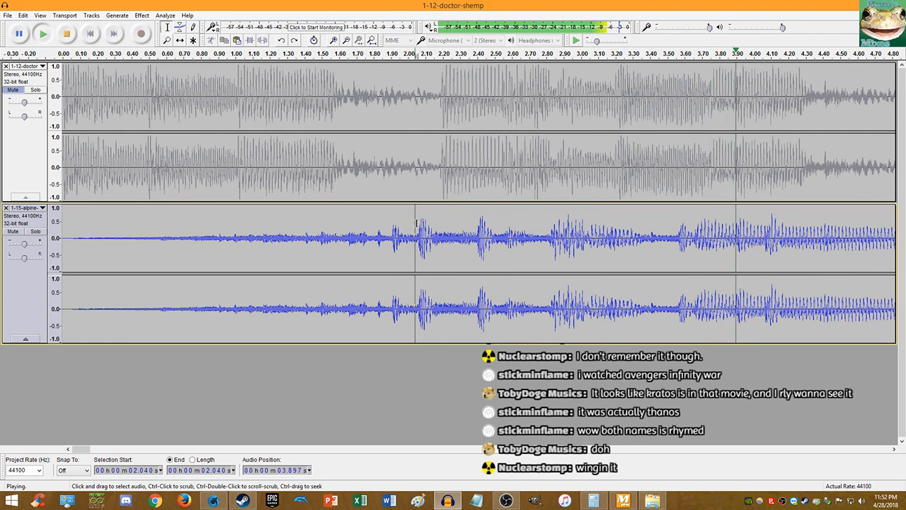
key("ctrl+3")
key("ctrl+3")
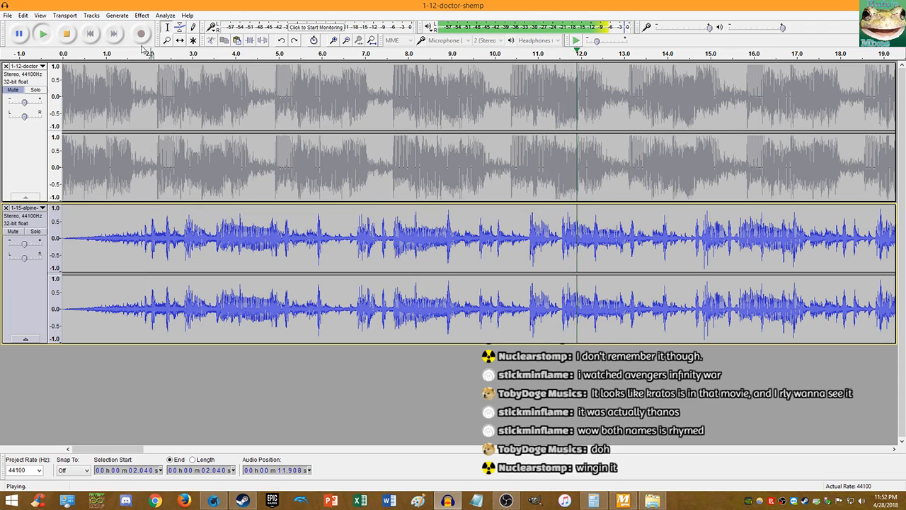
left_click(87, 37)
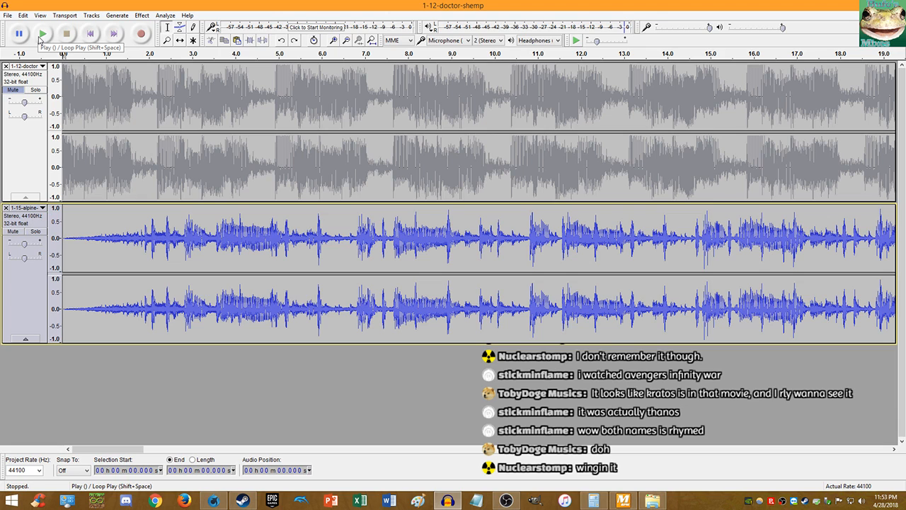
left_click(42, 33)
scroll(194, 138, "up", 2)
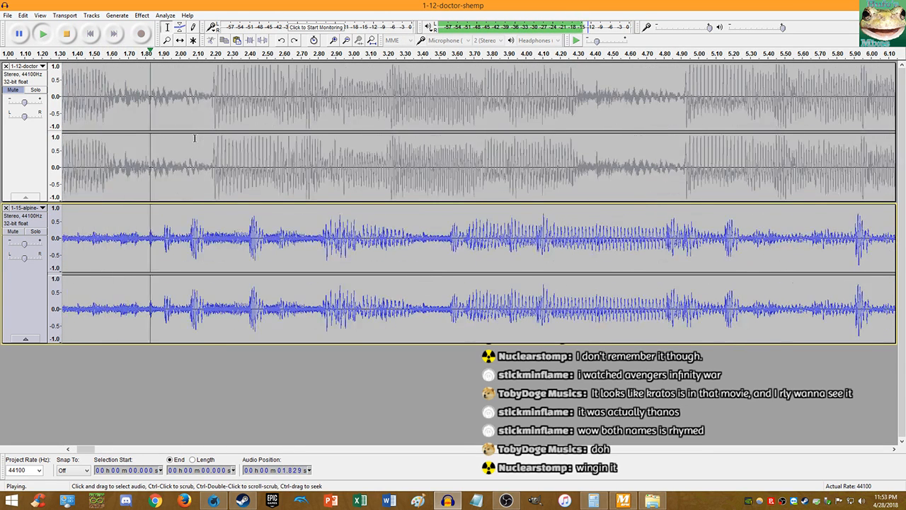
key("space")
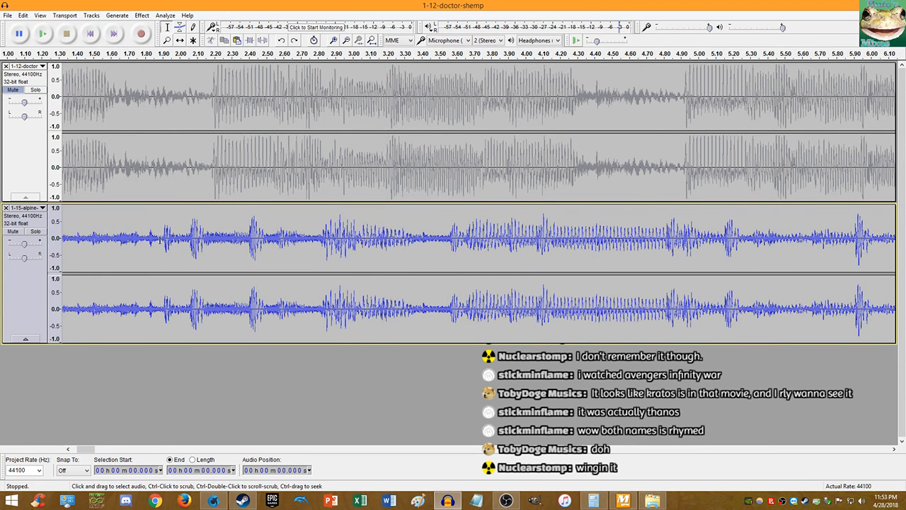
- Zoom in, place the edit point at 1.912 s, and jump to the project end at 3:36.989
scroll(192, 249, "up", 7)
scroll(199, 296, "up", 7)
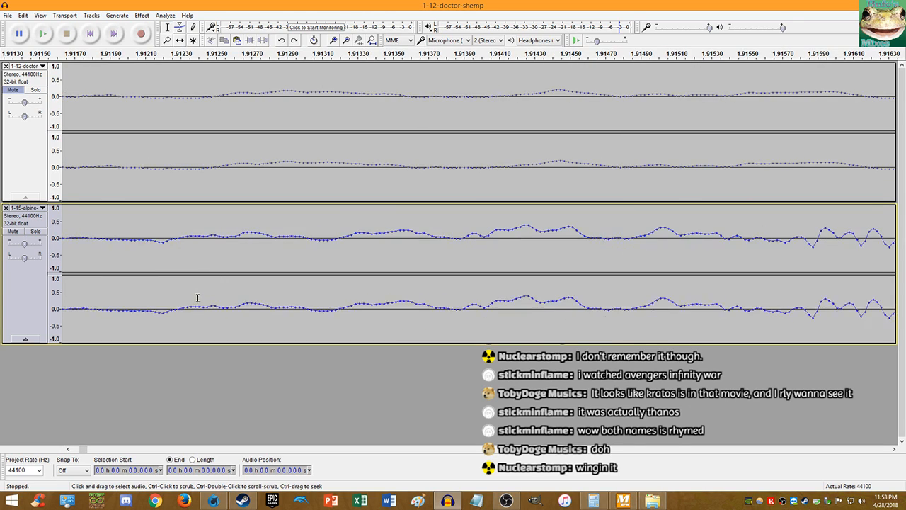
left_click(272, 239)
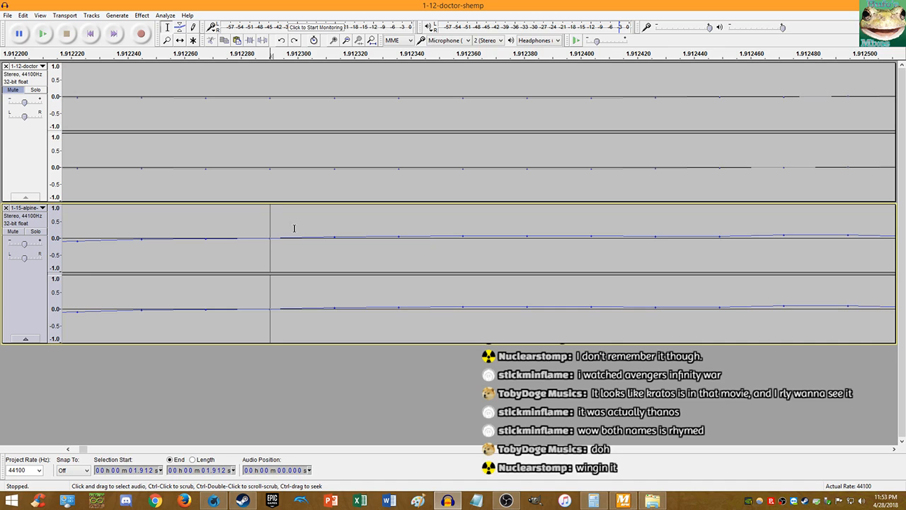
key("End")
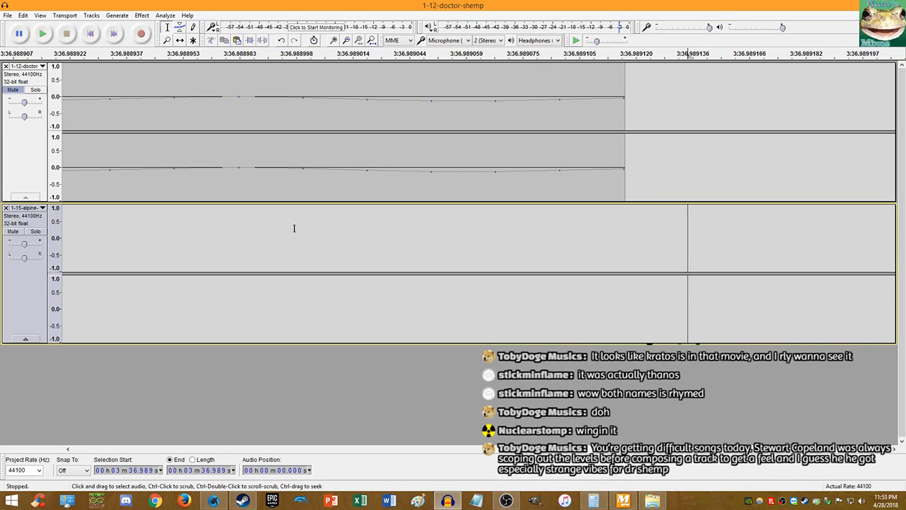
- Select from the edit point to the track end, then skip back to the start of both tracks
key("shift+End")
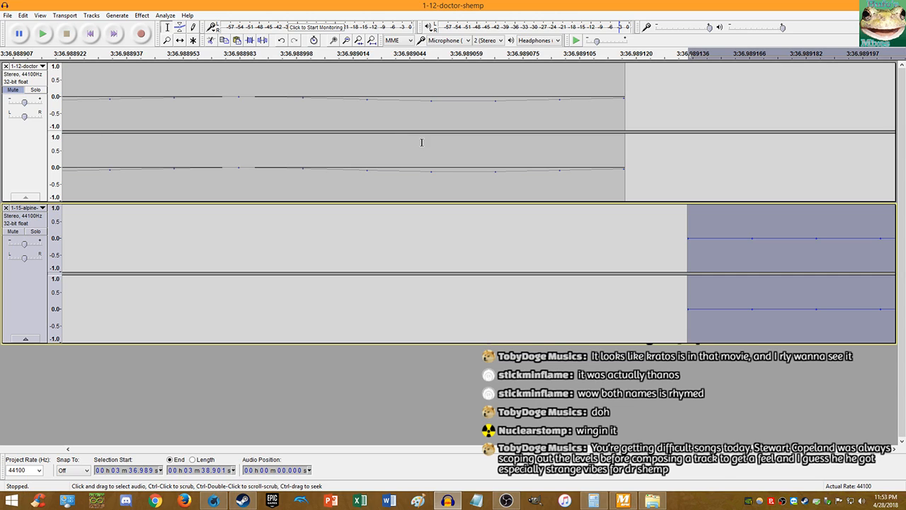
left_click(95, 39)
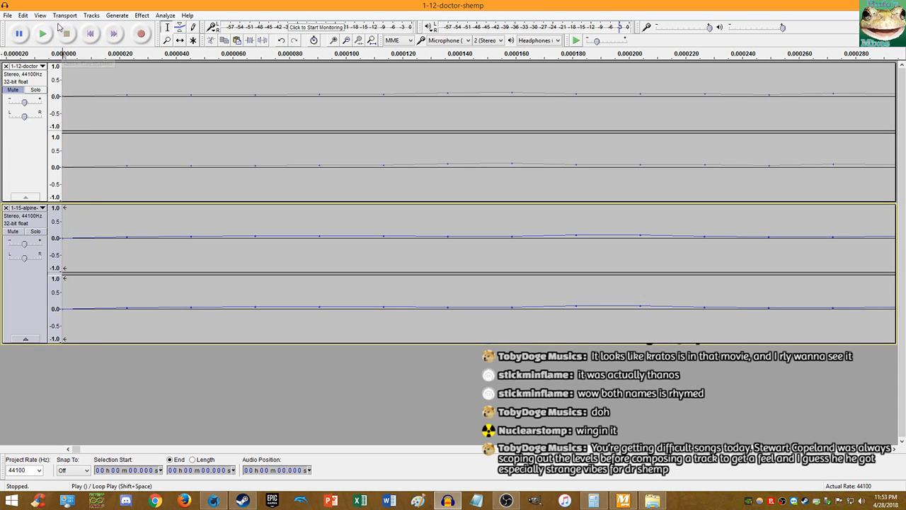
- Unmute Dr. Shemp and play it with Alpine Ridge, zoomed out over the whole length, then stop
scroll(164, 135, "down", 13, "ctrl")
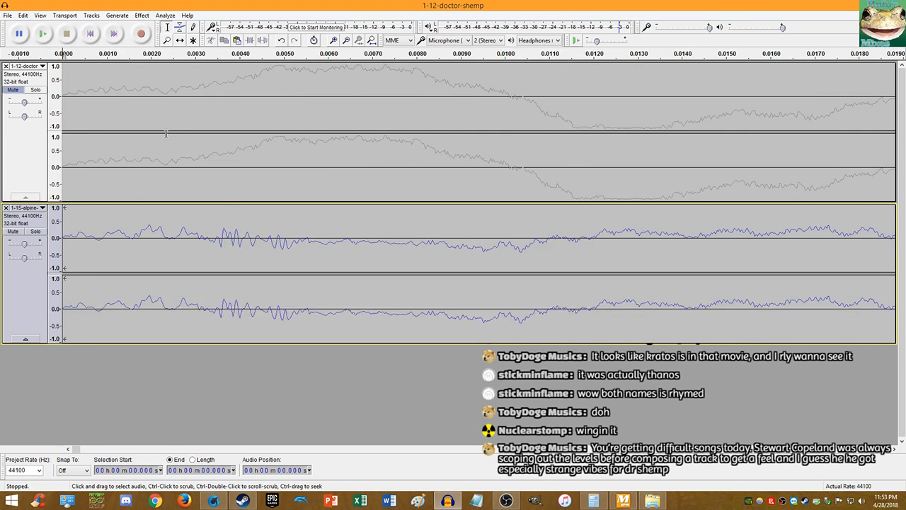
left_click(13, 89)
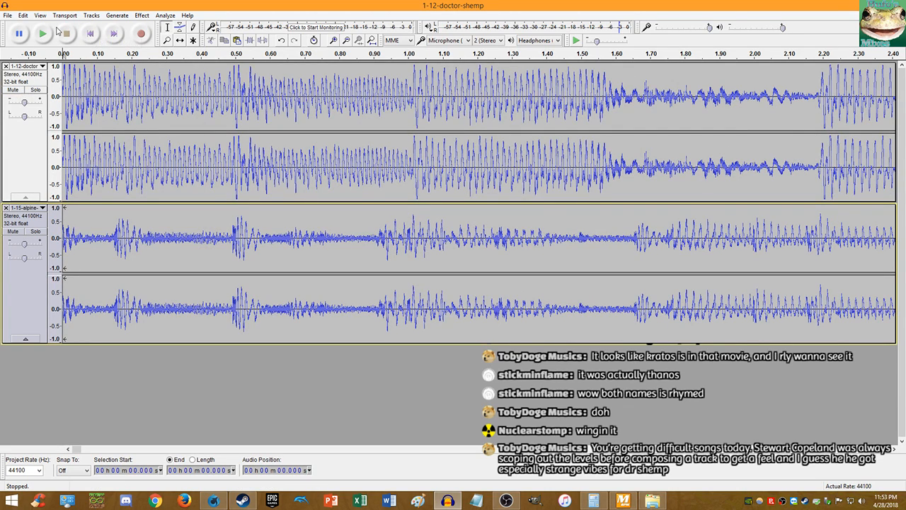
left_click(44, 34)
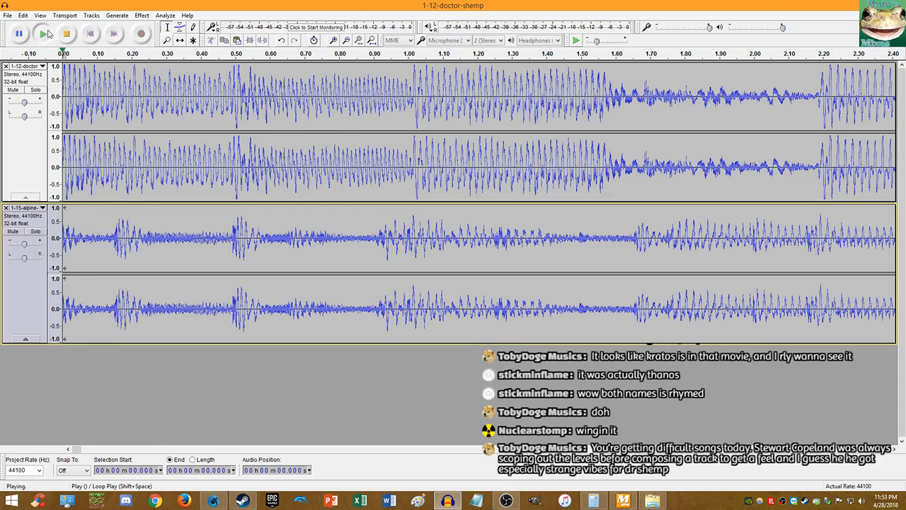
scroll(236, 125, "down", 1, "ctrl")
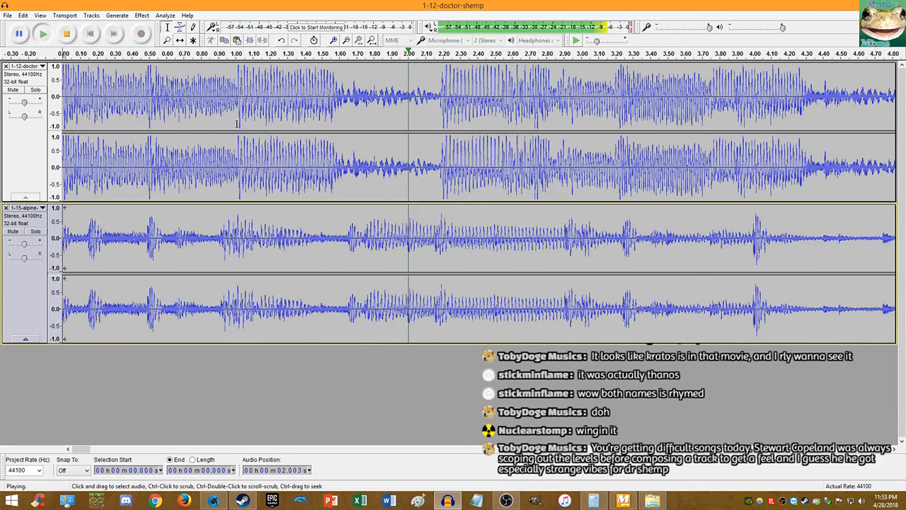
scroll(239, 117, "down", 1, "ctrl")
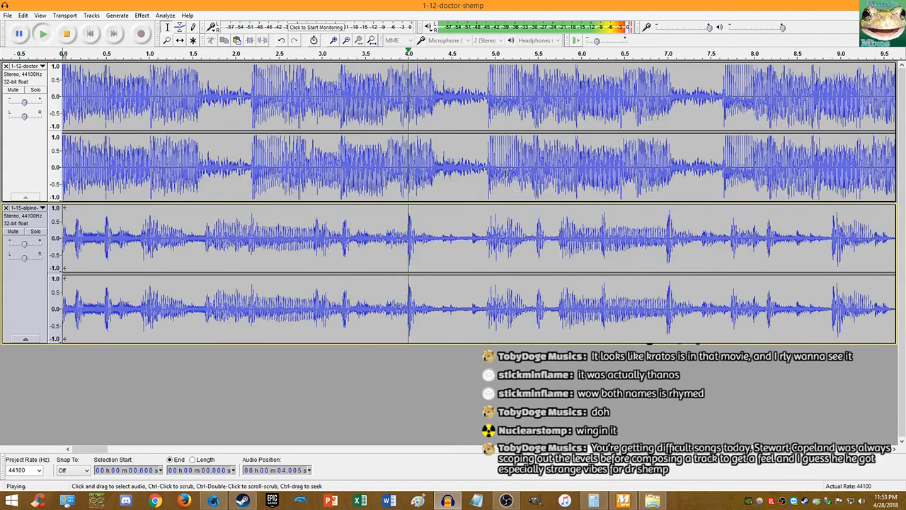
scroll(496, 171, "up", 1, "ctrl")
scroll(496, 171, "down", 1, "ctrl")
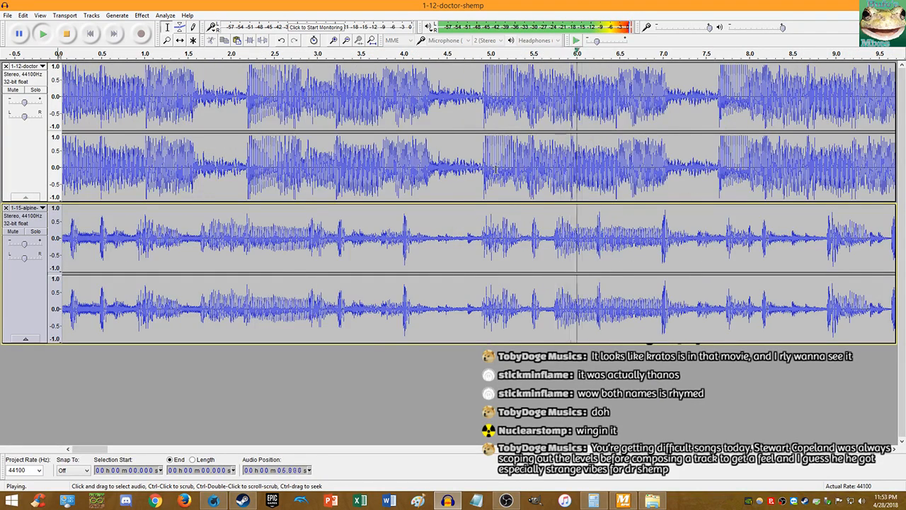
scroll(734, 175, "up", 1, "ctrl")
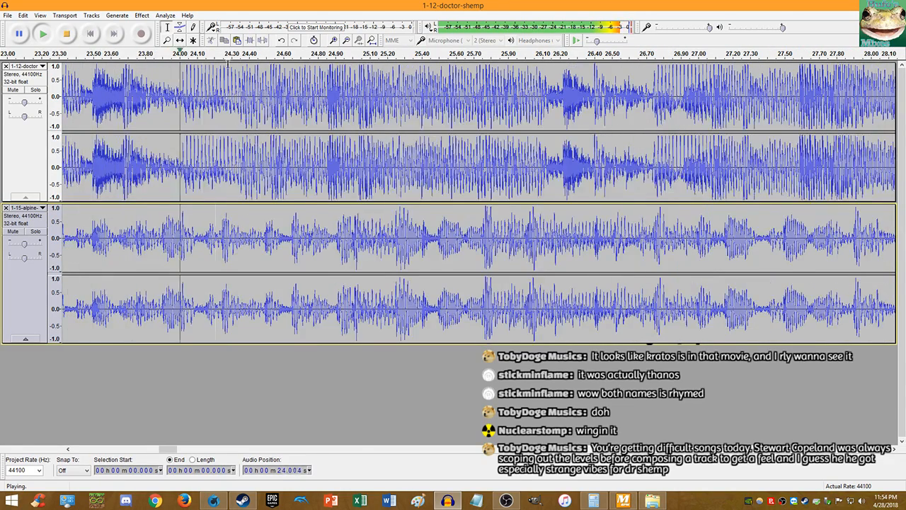
scroll(241, 71, "down", 6)
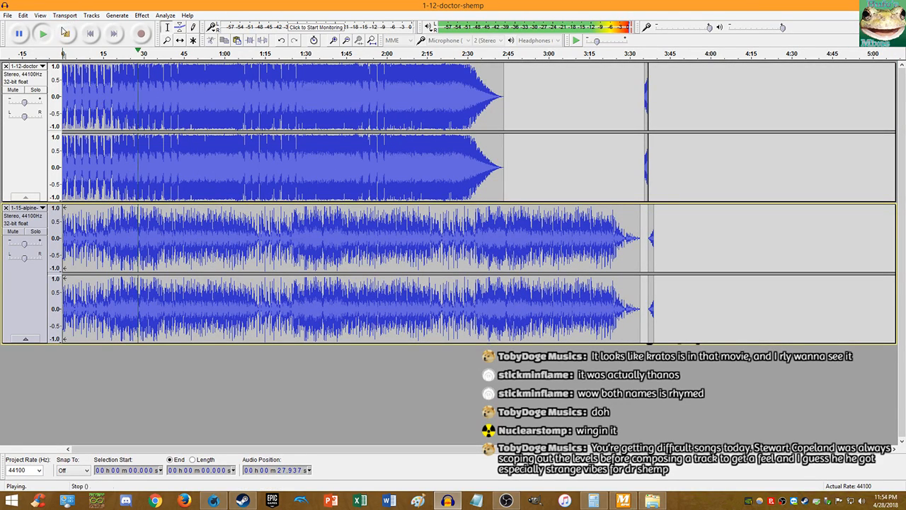
left_click(64, 32)
left_click(23, 15)
- Undo the paste at the project end and the two edits before it
left_click(43, 26)
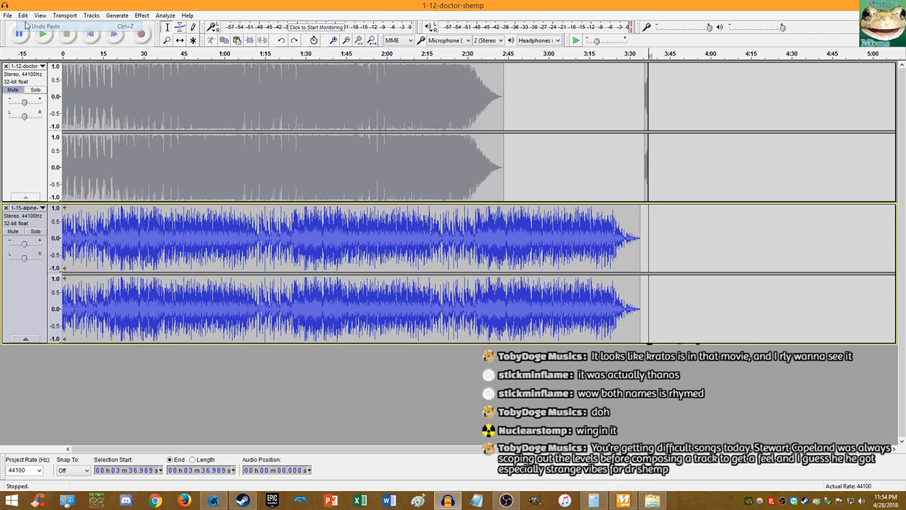
left_click(24, 15)
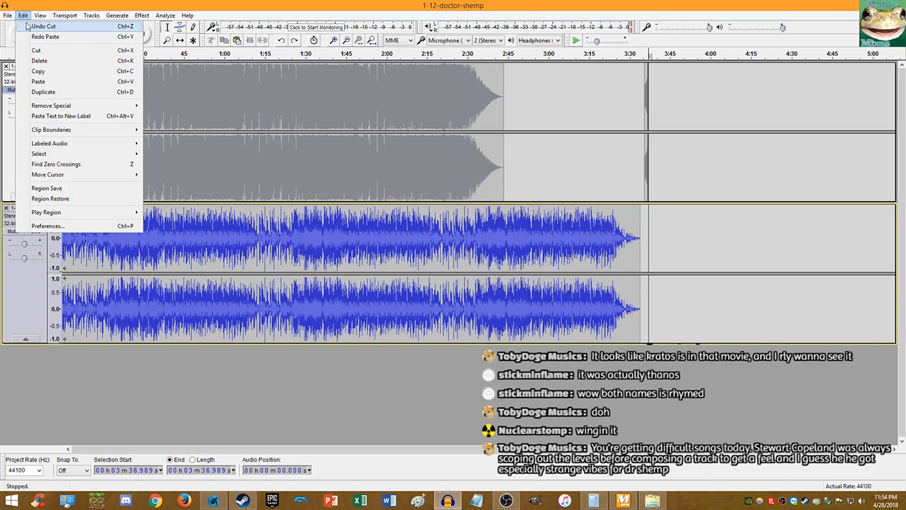
left_click(21, 26)
left_click(23, 15)
left_click(22, 26)
left_click(23, 14)
left_click(26, 27)
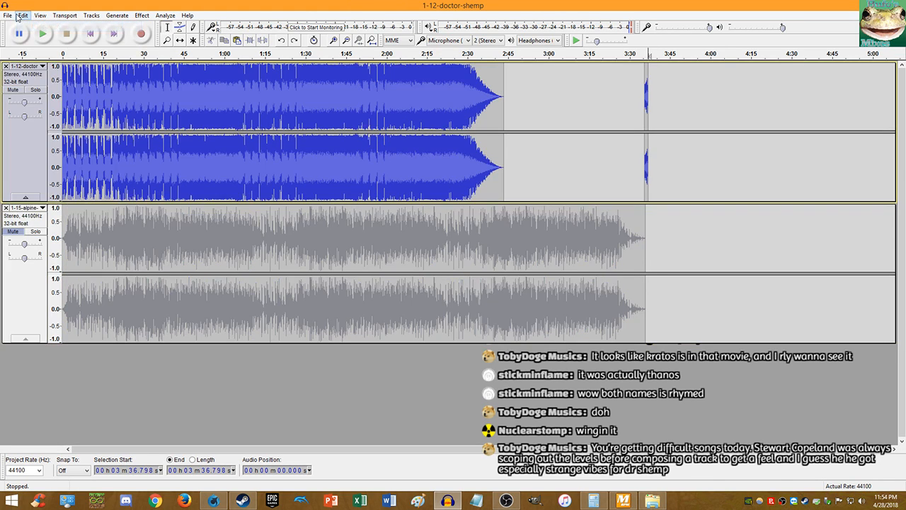
- Undo the Dr. Shemp cut and the last edit, then set the play point at 1.304 s
left_click(23, 14)
left_click(26, 26)
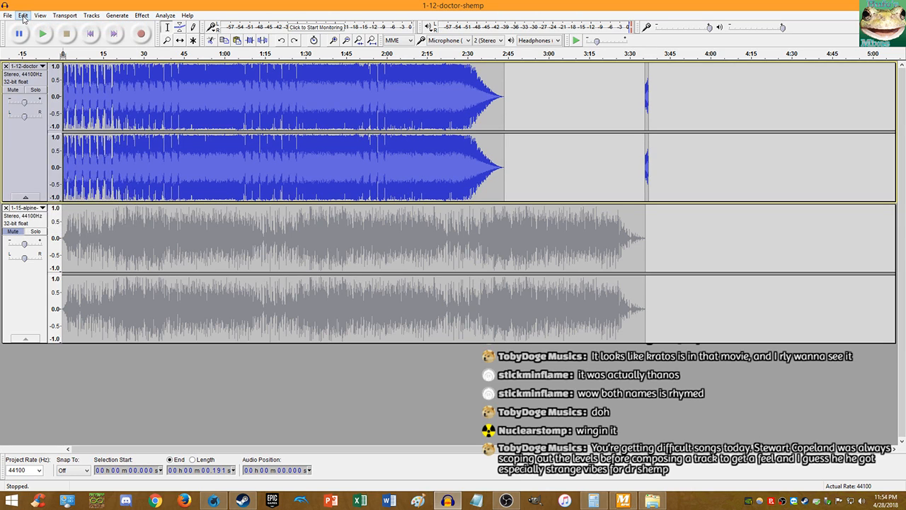
left_click(23, 15)
left_click(26, 24)
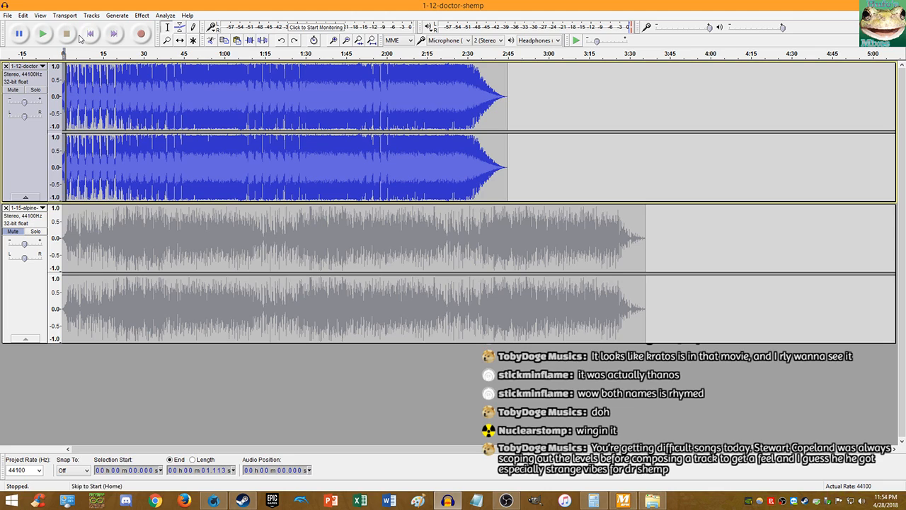
left_click(85, 36)
left_click(67, 73)
- Play the tracks from the beginning to check where Dr. Shemp's first loud beat falls
scroll(73, 73, "up", 2)
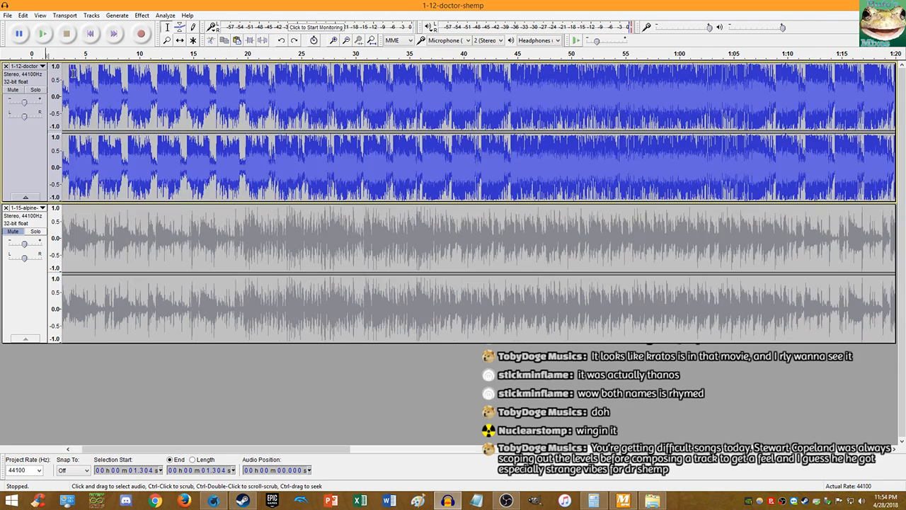
scroll(273, 92, "down", 2)
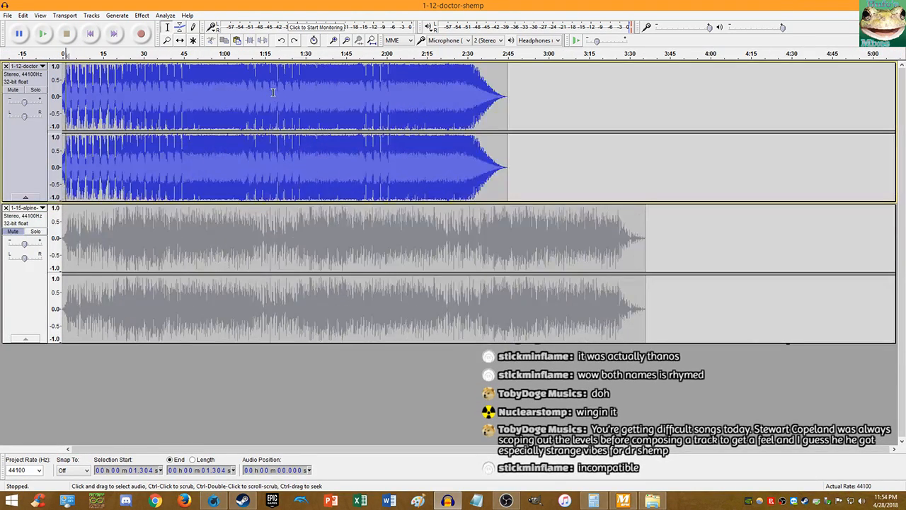
scroll(125, 96, "up", 2)
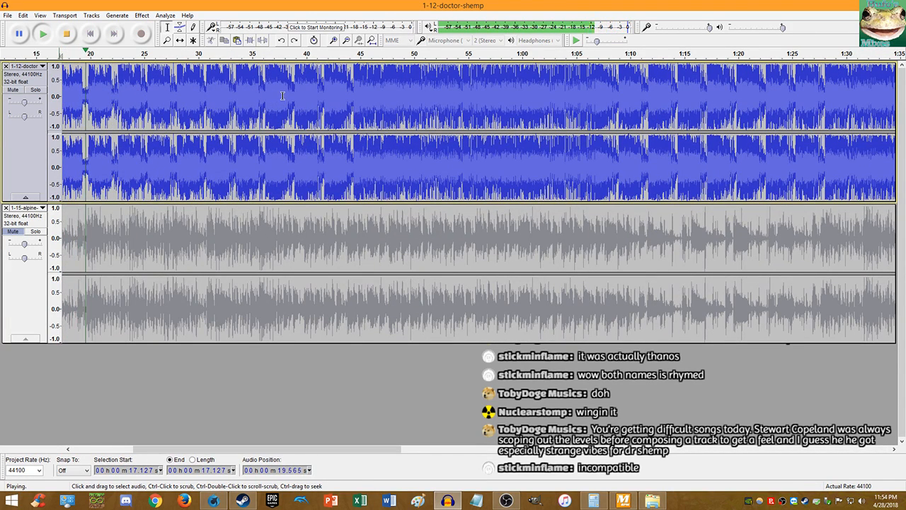
scroll(136, 89, "up", 1)
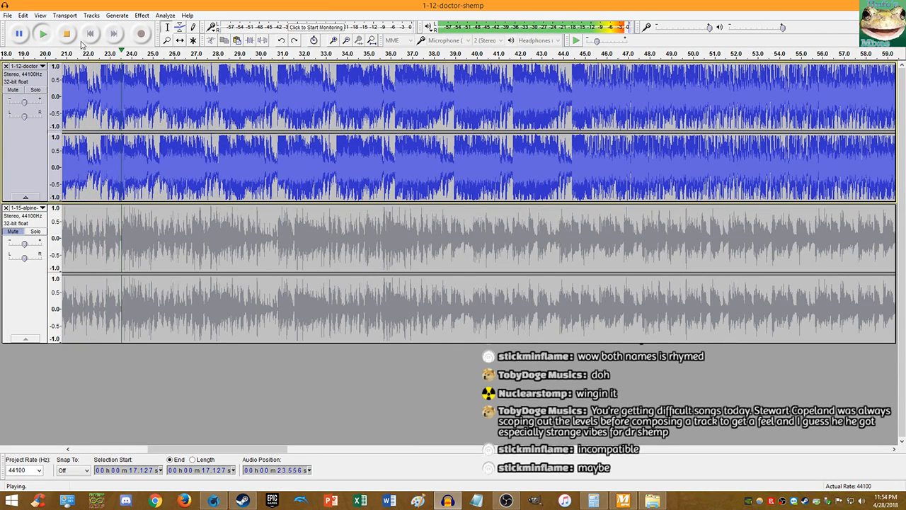
scroll(150, 80, "down", 2)
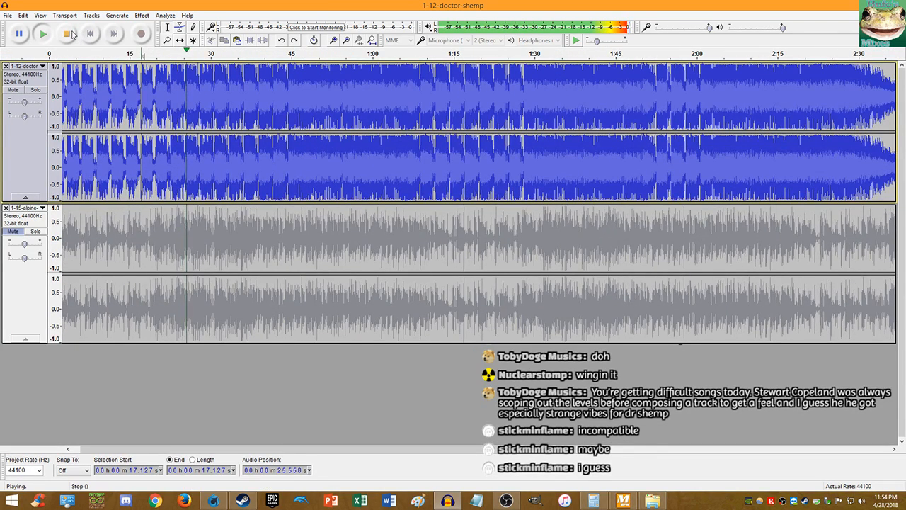
key("space")
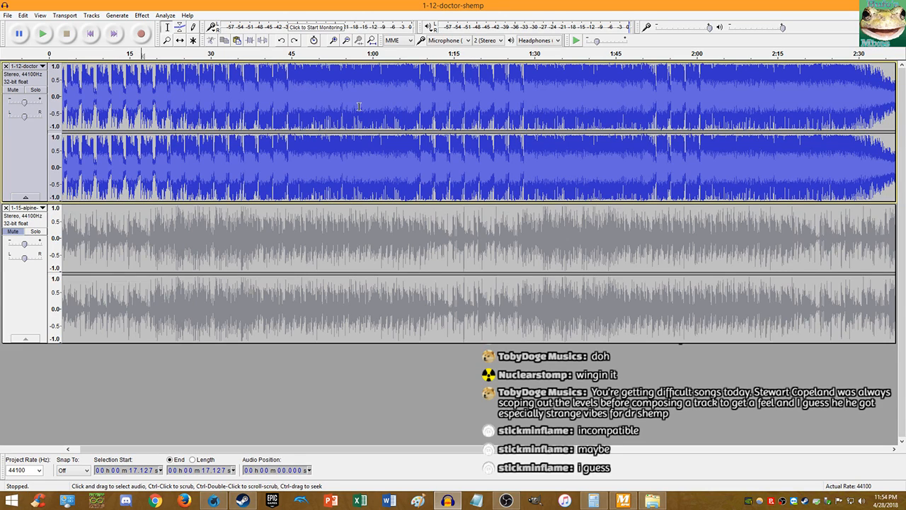
left_click(87, 36)
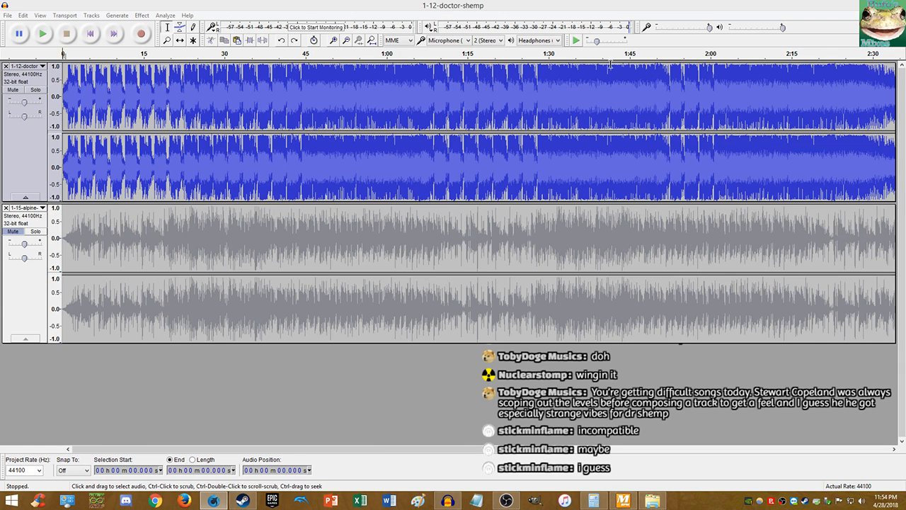
left_click(79, 35)
left_click(43, 34)
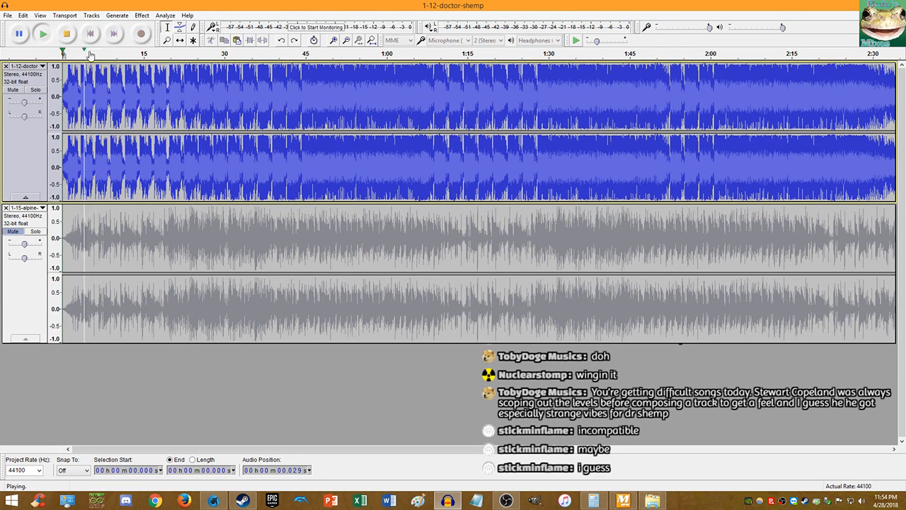
scroll(109, 67, "up", 4)
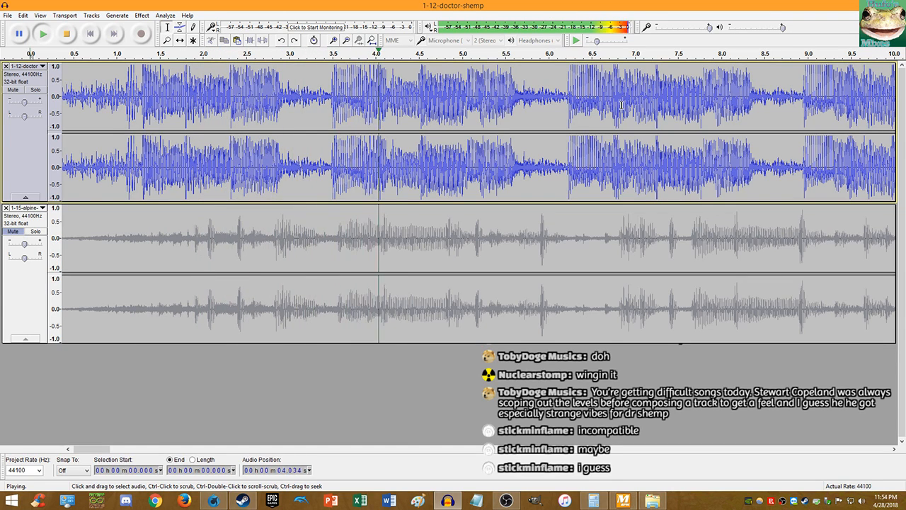
scroll(703, 90, "up", 1)
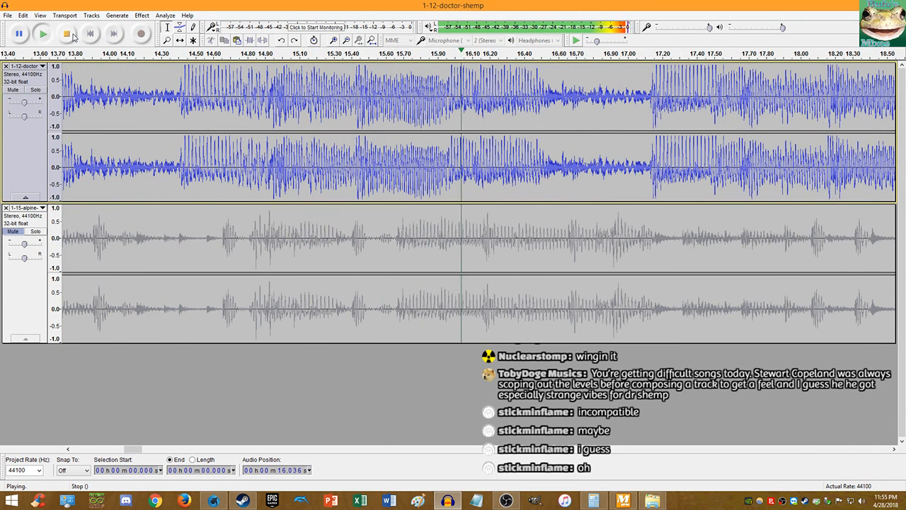
key("space")
- Replay the opening once more, zoomed in on the start, before editing
left_click(81, 34)
key("space")
scroll(151, 72, "right", 3)
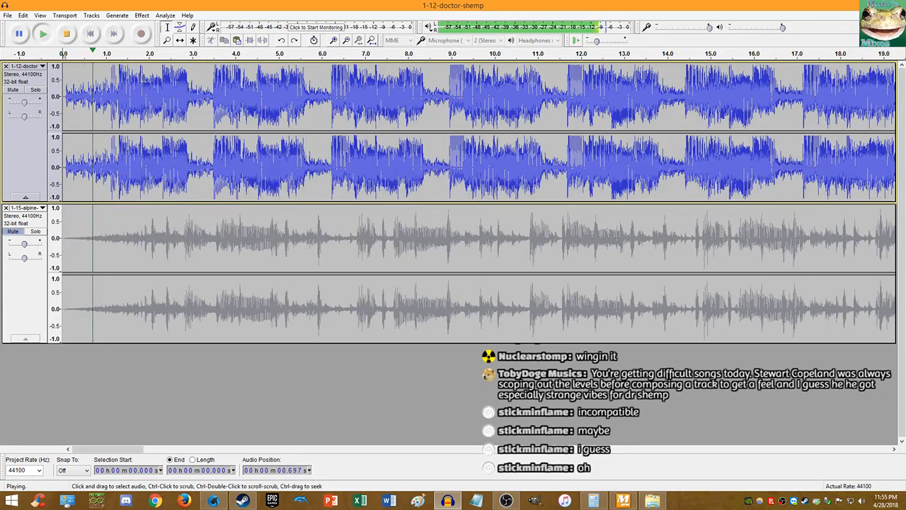
key("space")
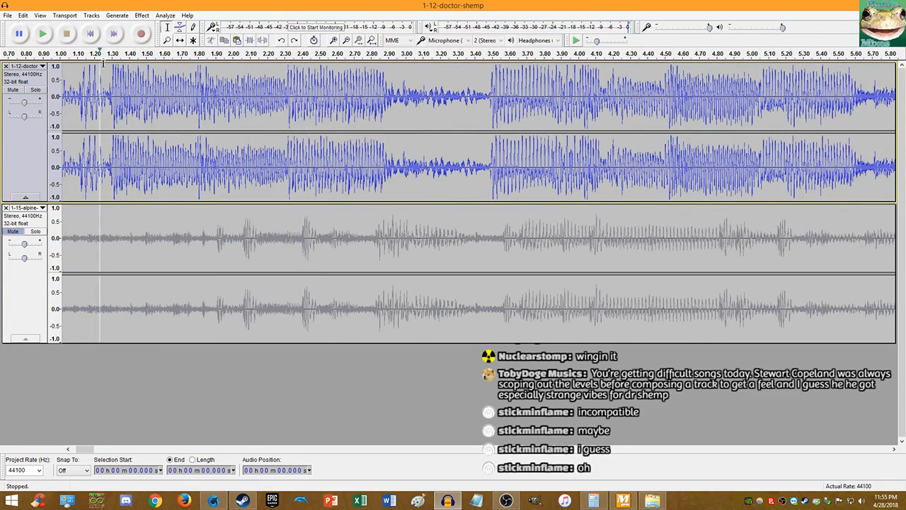
scroll(106, 98, "up", 3)
scroll(105, 97, "up", 11)
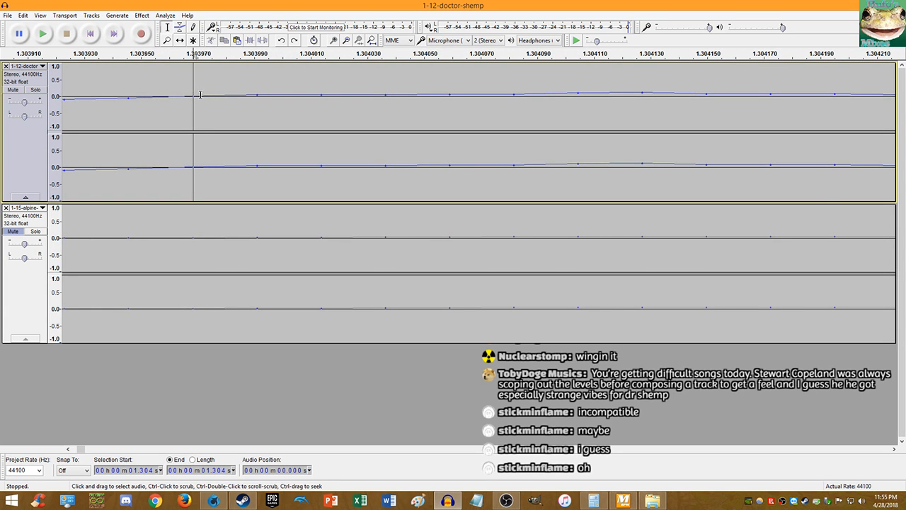
scroll(187, 75, "down", 13)
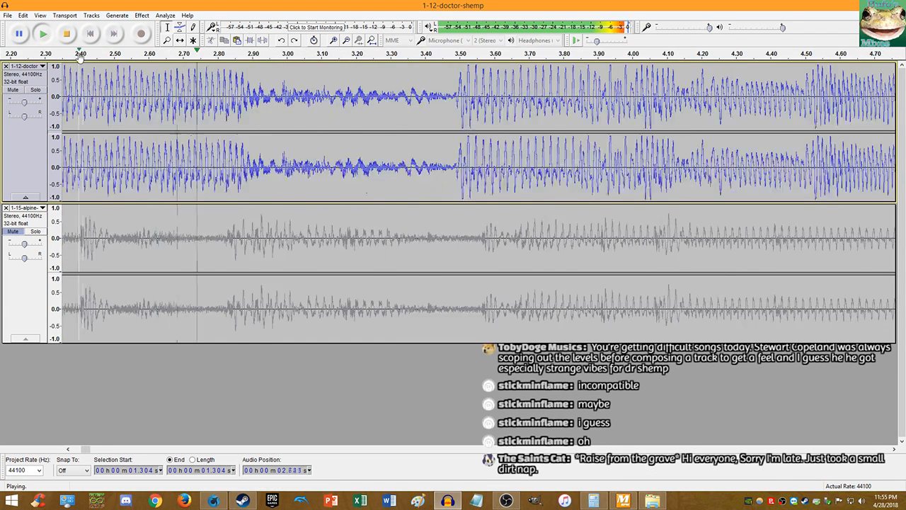
left_click(69, 42)
- Cut Dr. Shemp's opening 1.304 seconds and paste them at the track end, 3:35.876–3:37.180
key("shift+Home")
key("Delete")
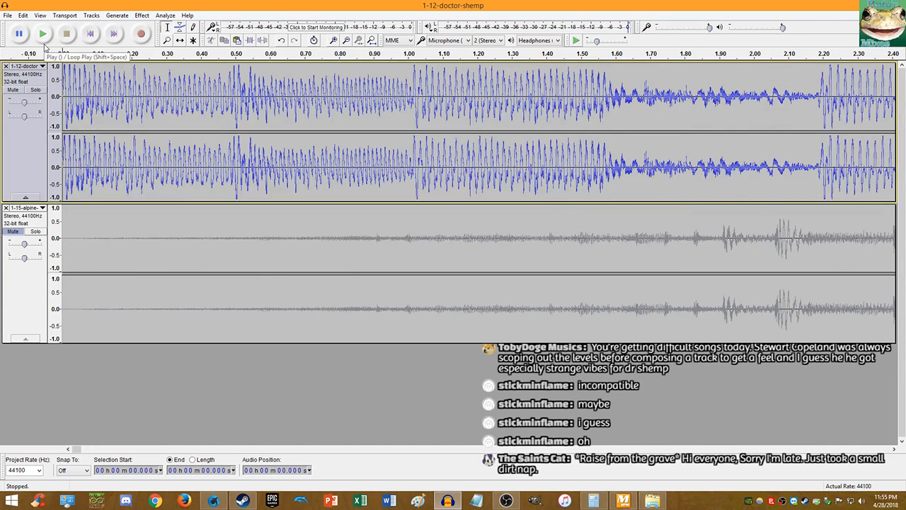
key("End")
key("ctrl+v")
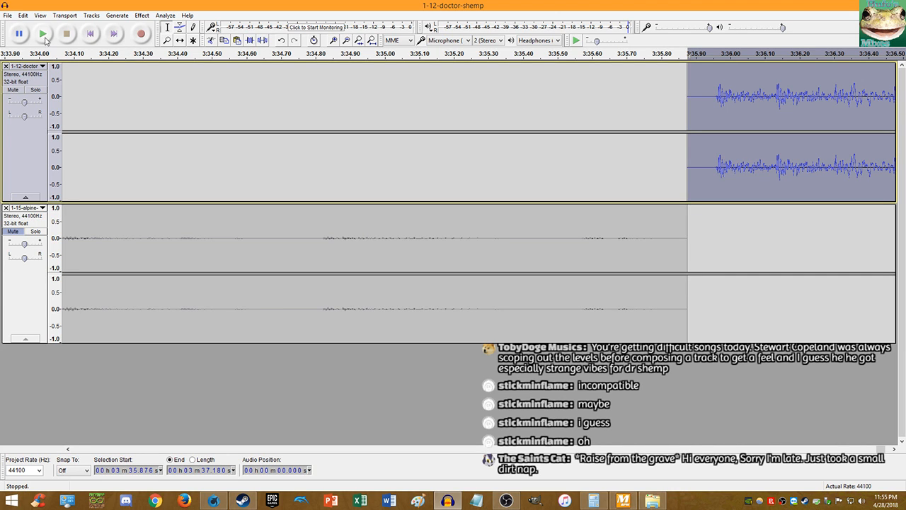
- Unmute Alpine Ridge, mute Dr. Shemp, and play Alpine Ridge on its own from the start
left_click(92, 37)
key("ctrl+shift+u")
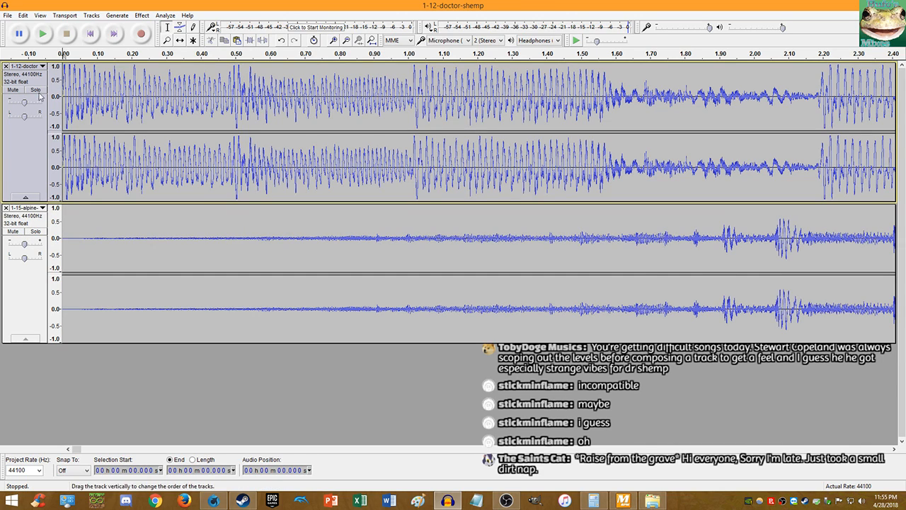
left_click(11, 90)
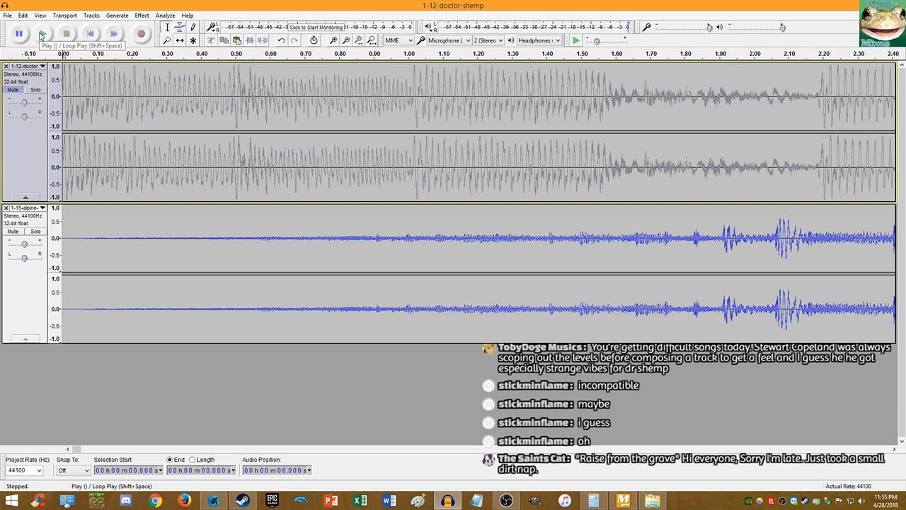
left_click(41, 33)
scroll(321, 167, "down", 3)
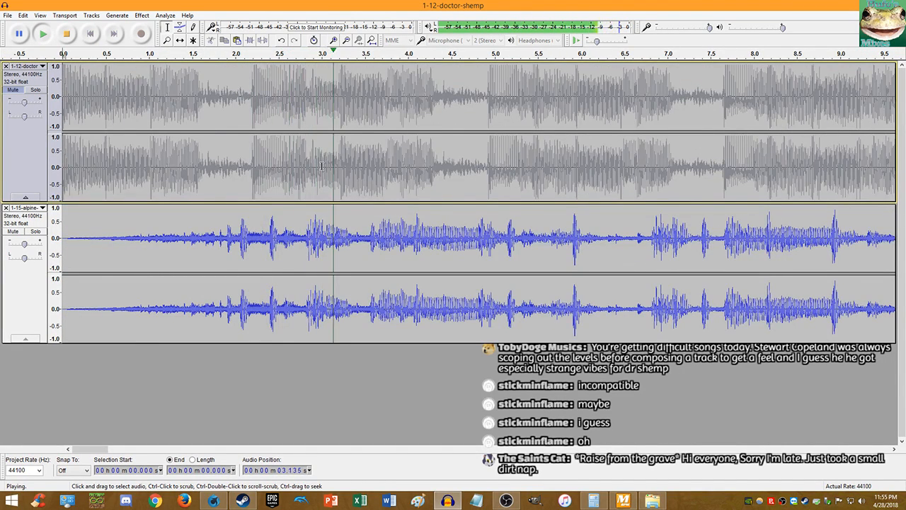
scroll(319, 162, "down", 1)
scroll(318, 154, "up", 1)
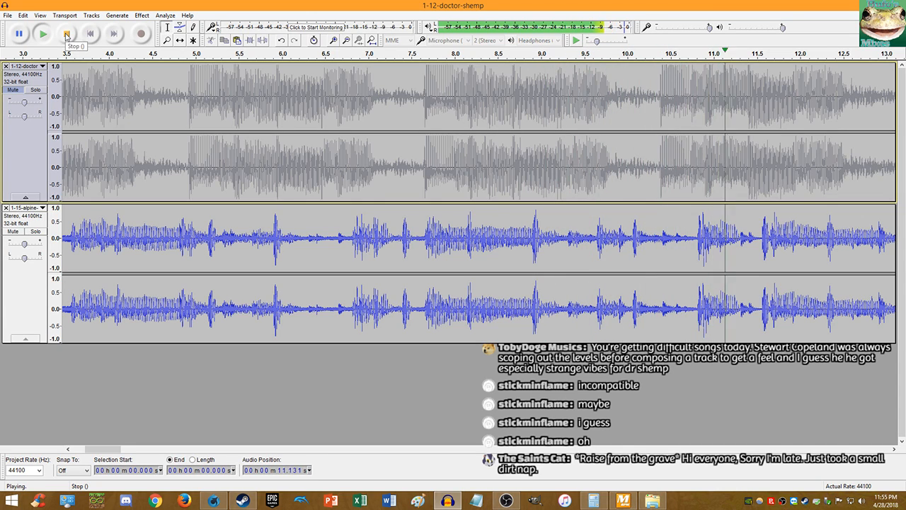
left_click(66, 36)
- Listen to the alpine track again from 5.9 s, then from the beginning
left_click(274, 230)
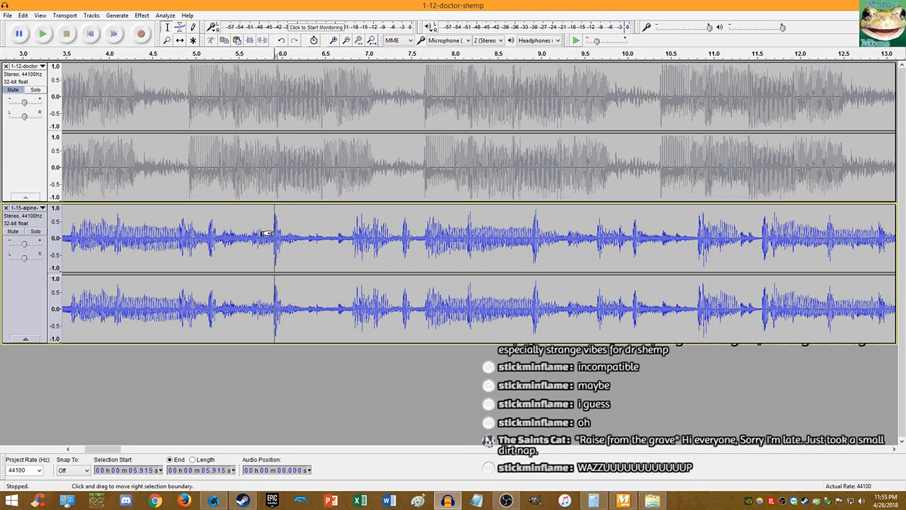
key("space")
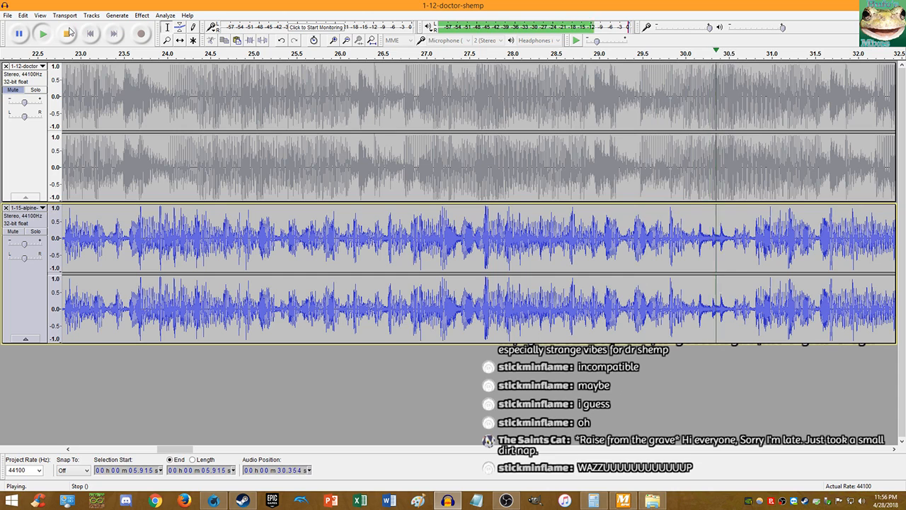
left_click(67, 33)
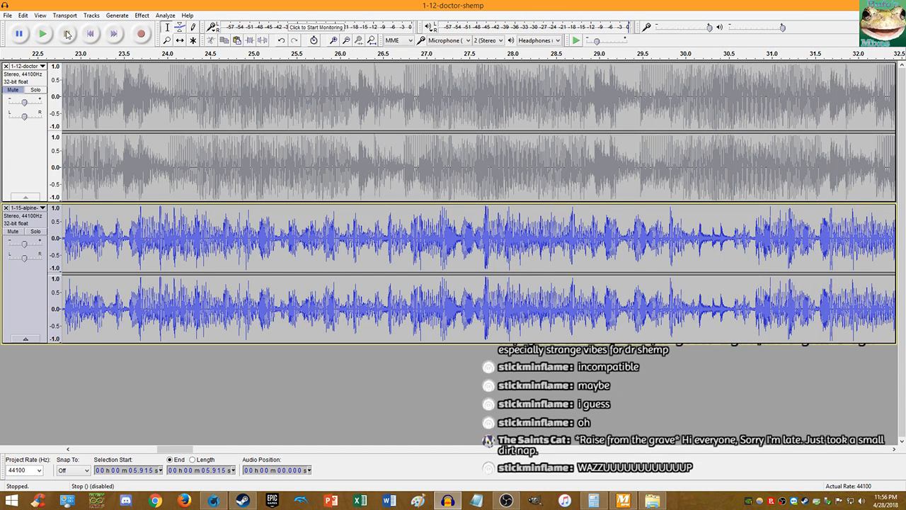
left_click(90, 33)
left_click(43, 34)
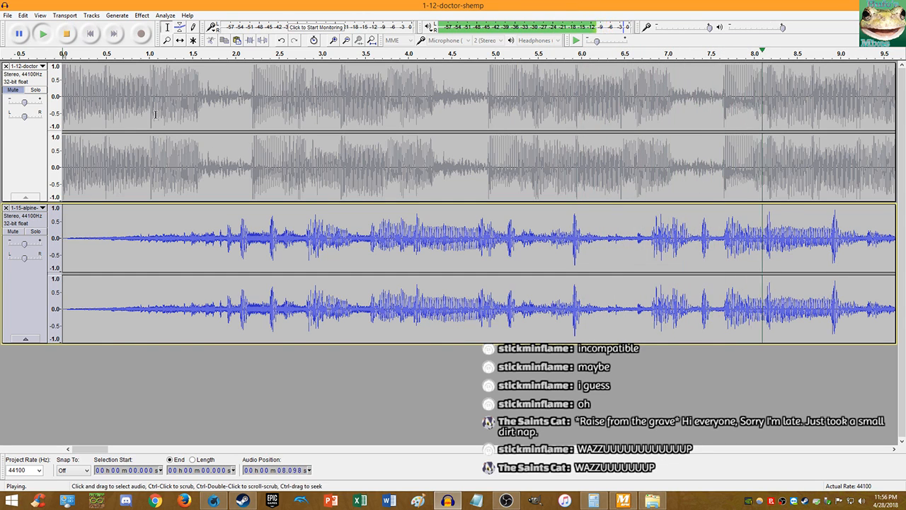
key("space")
scroll(305, 225, "up", 6)
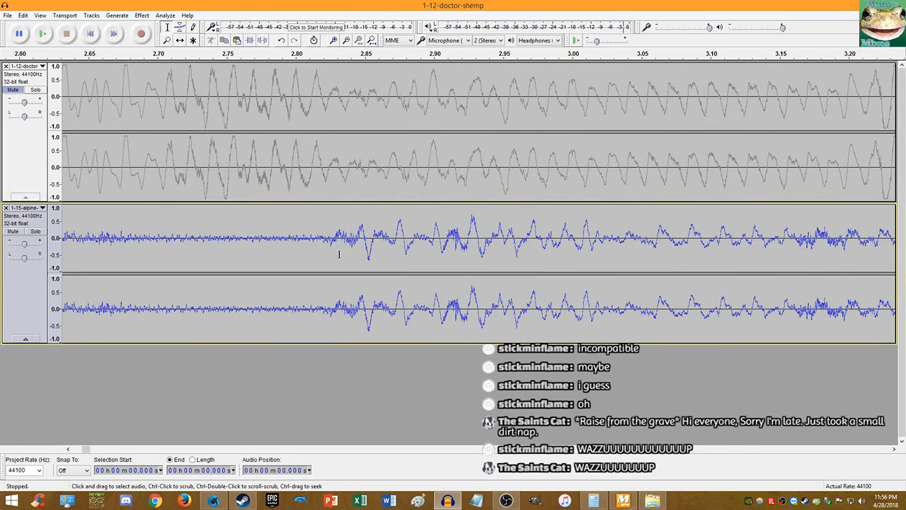
- Mark 2.828 s in the alpine track and play from there to check the cut point
scroll(319, 257, "up", 9)
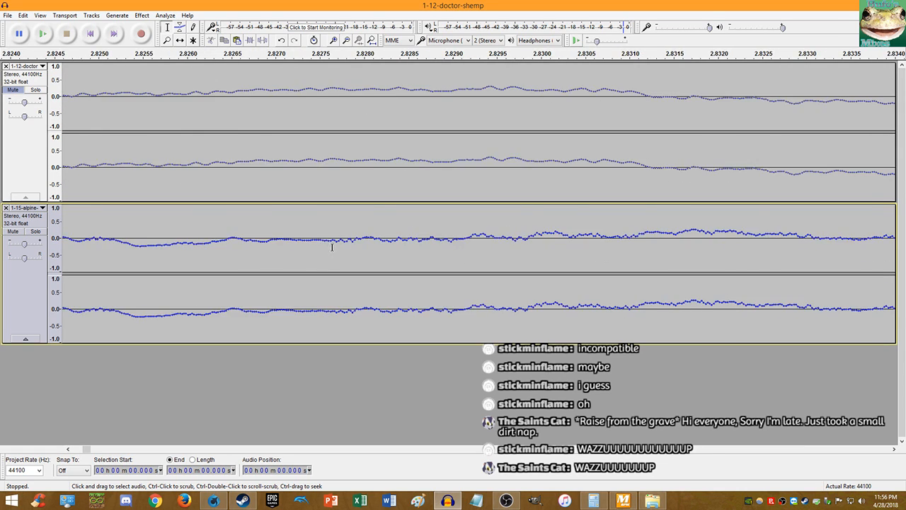
left_click(334, 239)
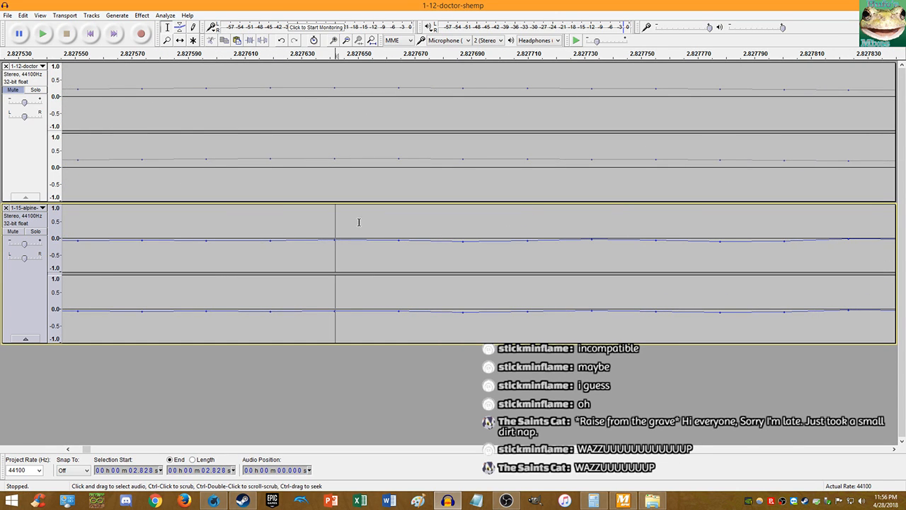
key("space")
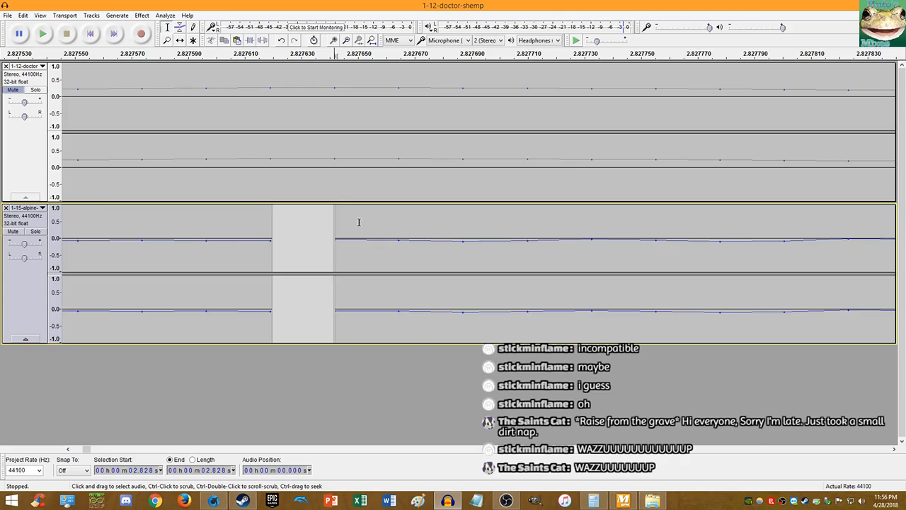
scroll(344, 182, "down", 10)
scroll(340, 183, "down", 5)
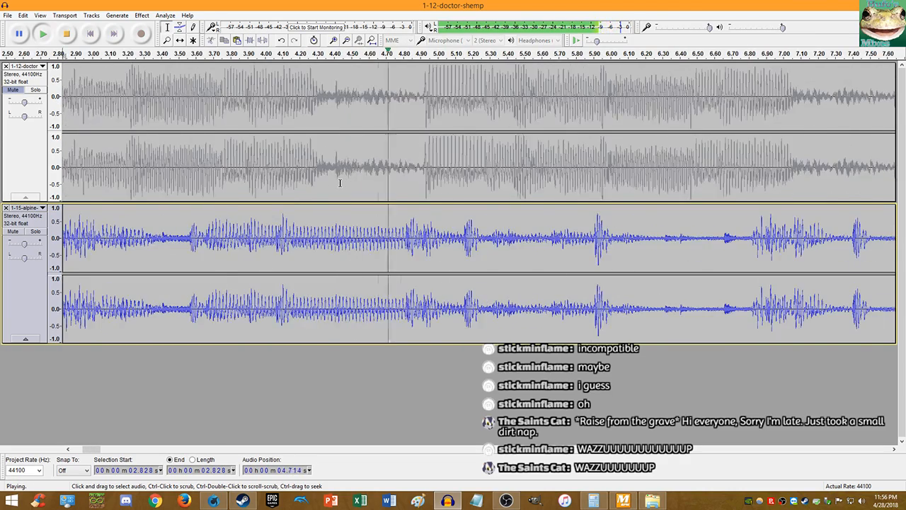
left_click(65, 36)
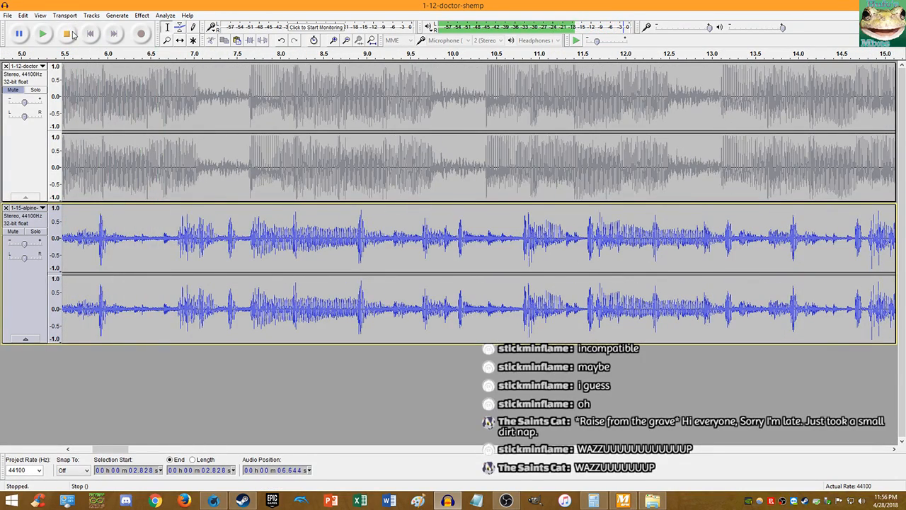
- Cut the alpine track's first 2.828 seconds and paste them at the project end, 3:37.180
key("shift+Home")
key("Delete")
key("End")
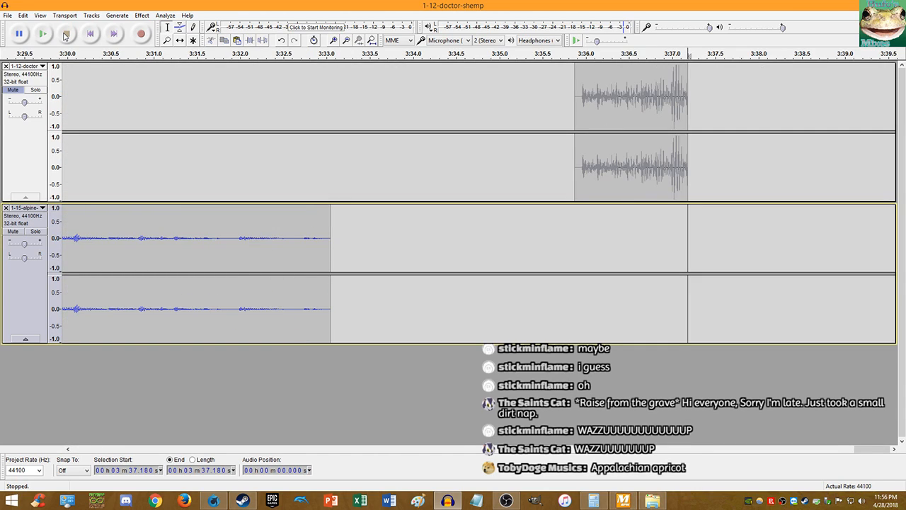
key("ctrl+v")
left_click(90, 34)
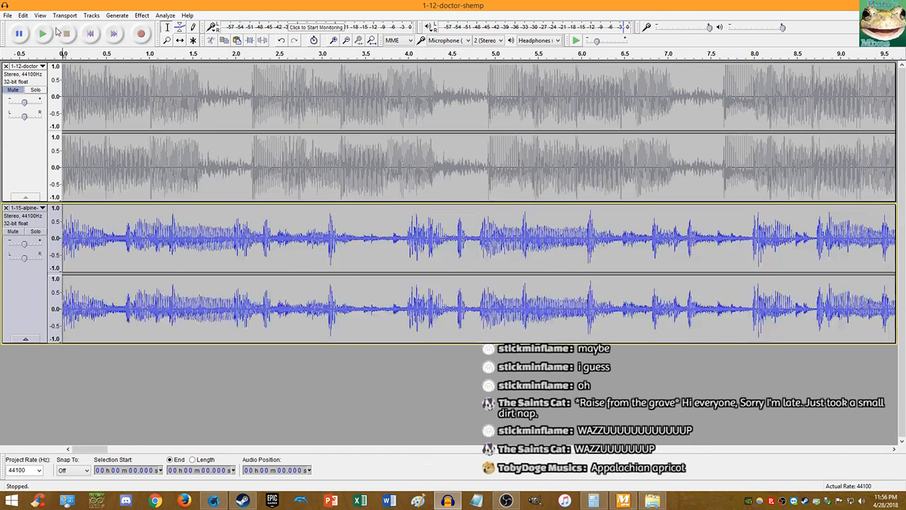
left_click(42, 33)
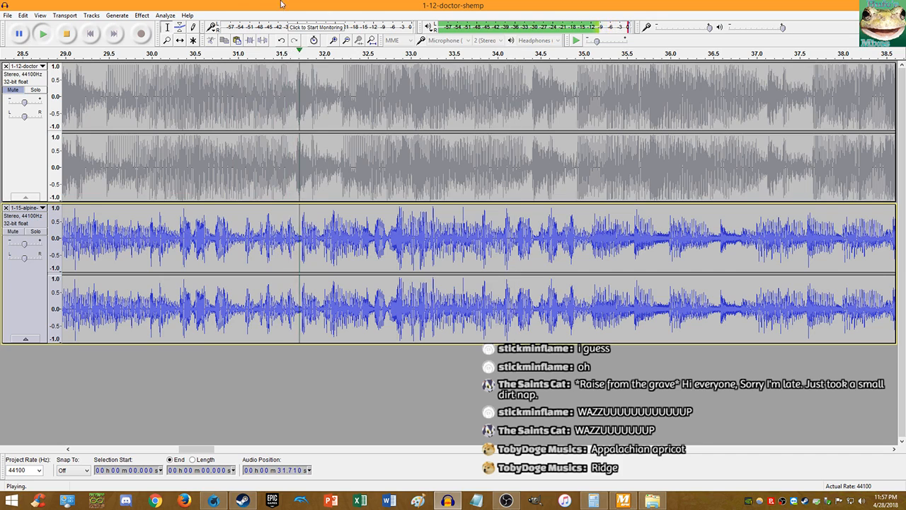
left_click(68, 33)
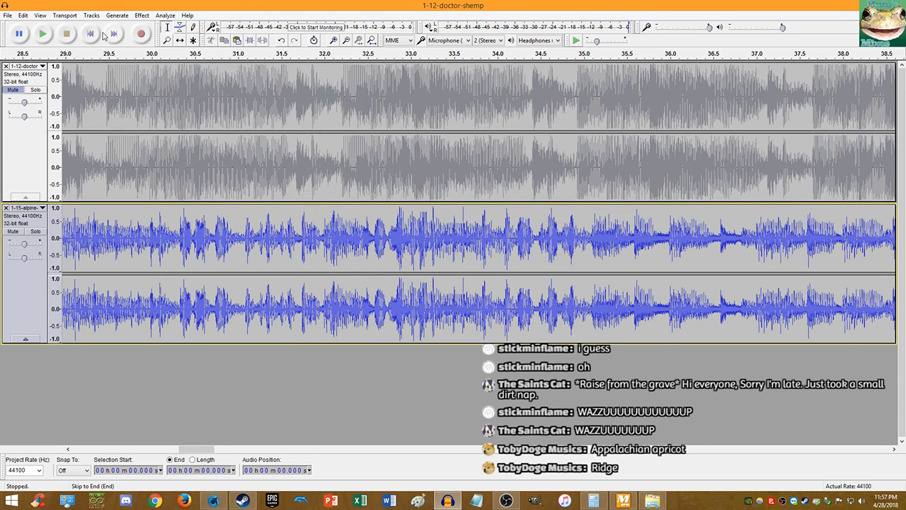
left_click(92, 34)
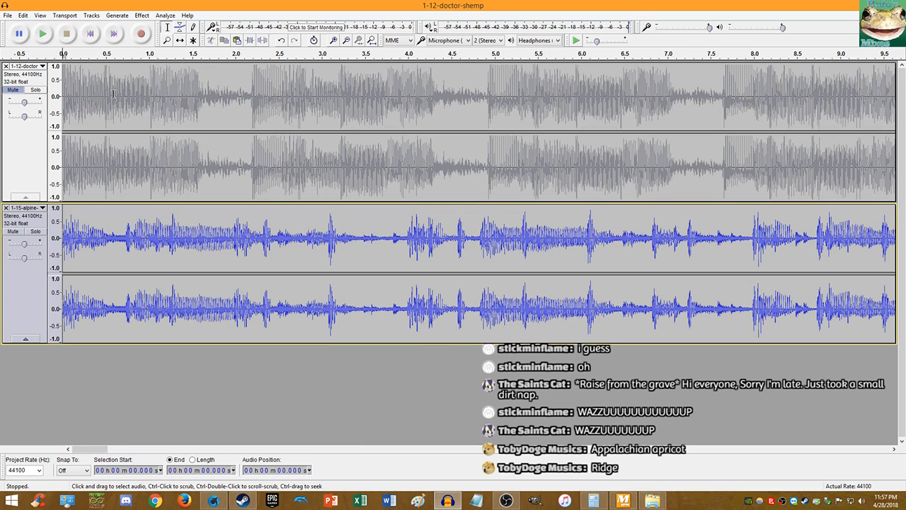
left_click(43, 33)
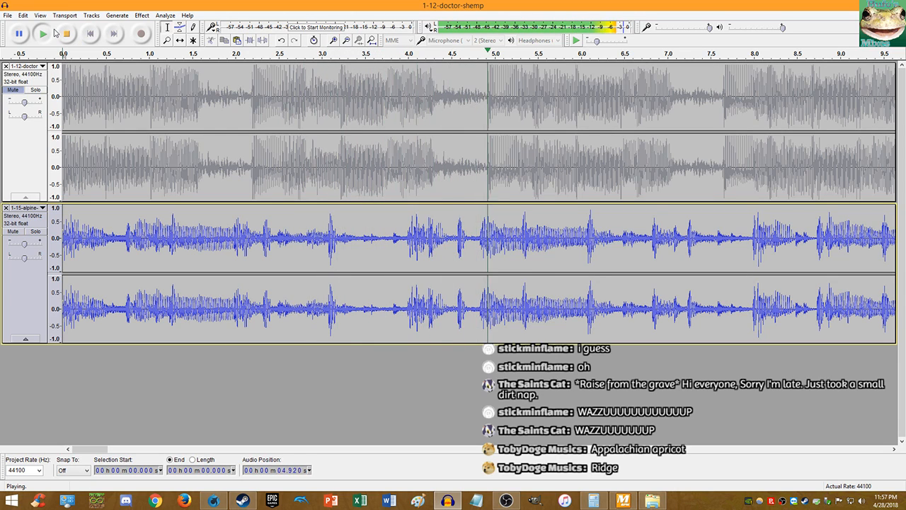
left_click(45, 34)
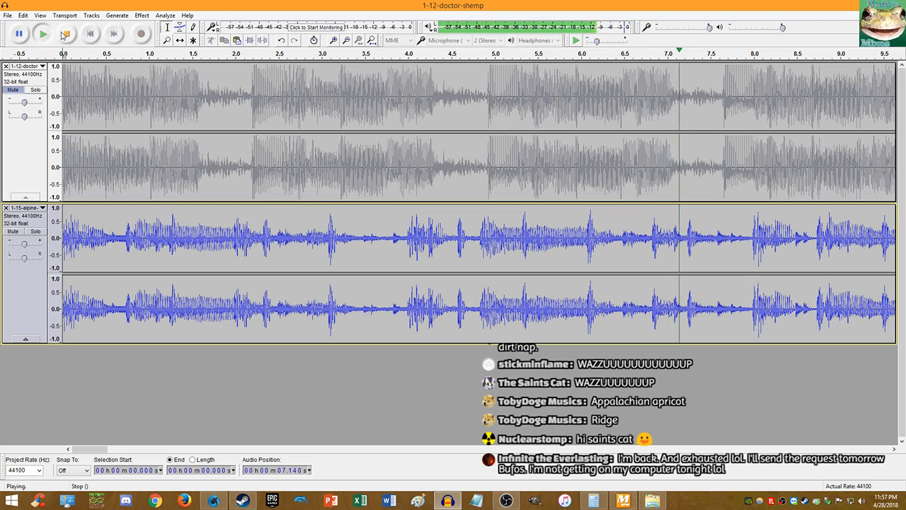
left_click(64, 35)
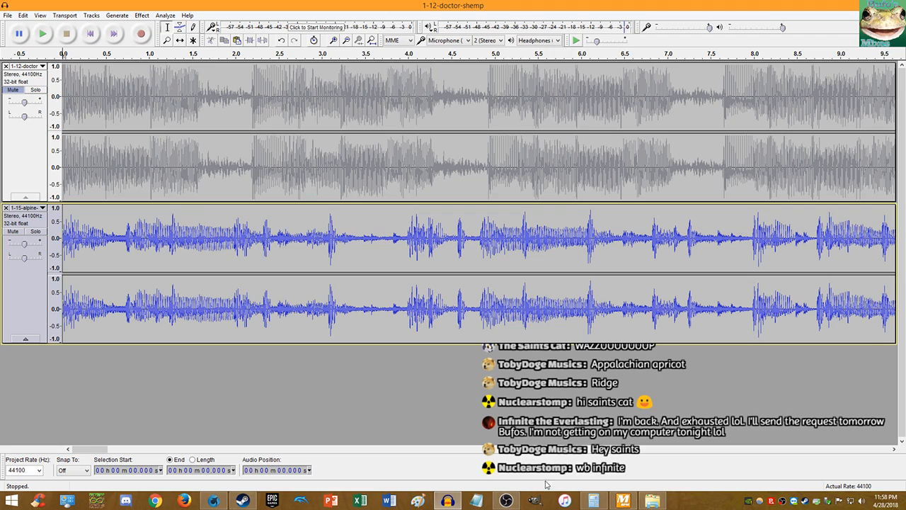
- Check the calculator, then insert a 2.83-second lead-in before Alpine Ridge and play to test alignment
left_click(582, 504)
left_click(240, 4)
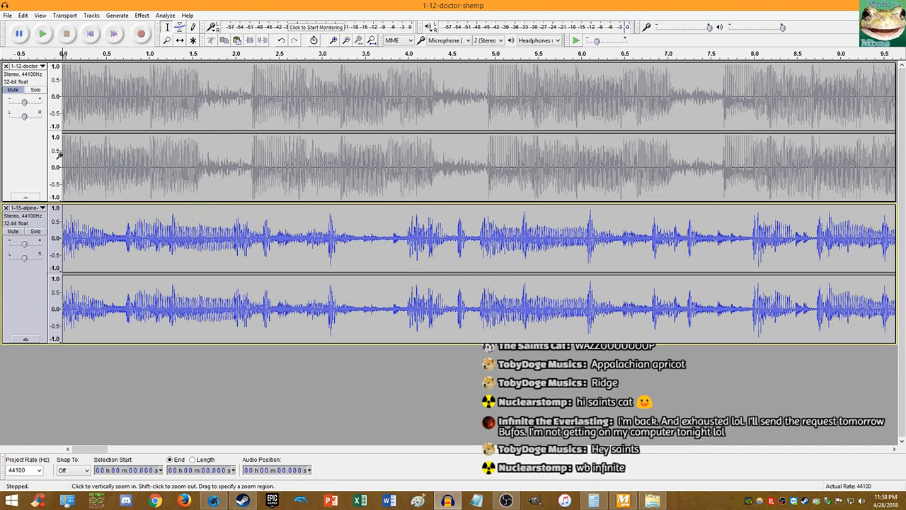
key("ctrl+v")
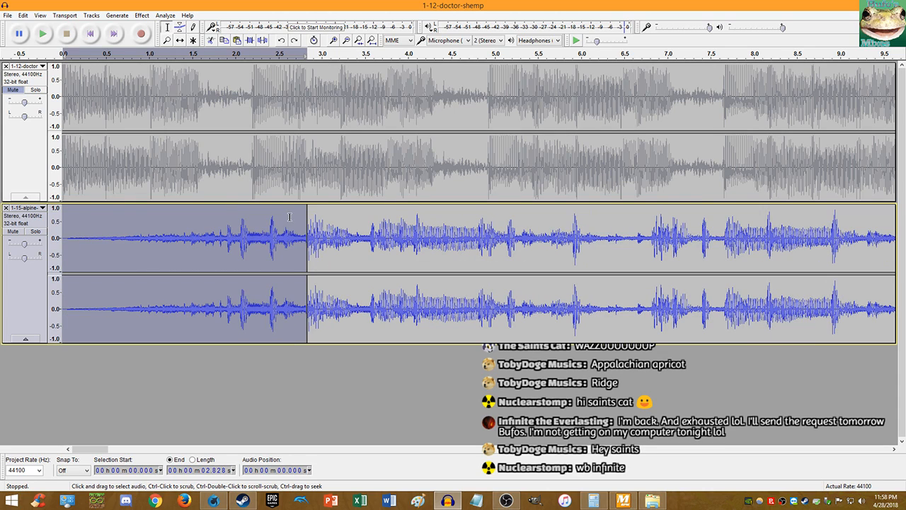
key("space")
key("space")
left_click(307, 193)
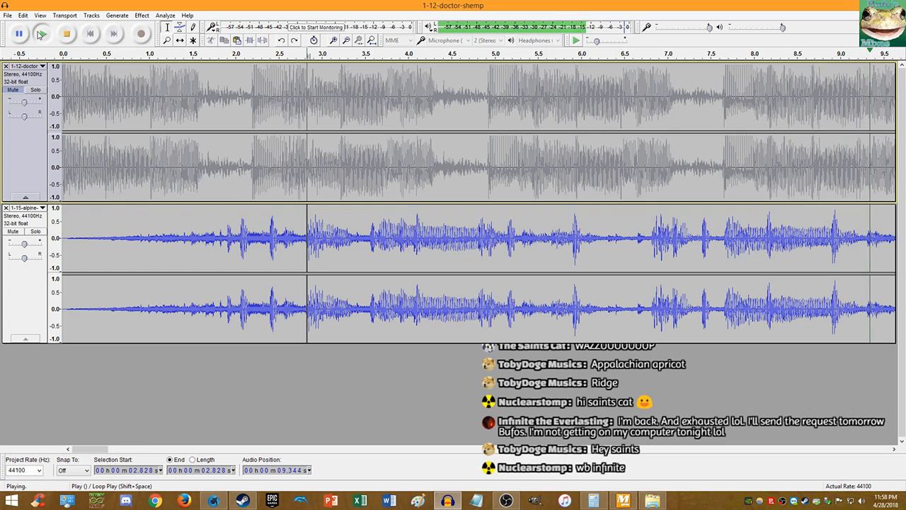
left_click(41, 34)
- Undo the lead-in insert, return to the project start, and mute the Alpine Ridge track
left_click(23, 15)
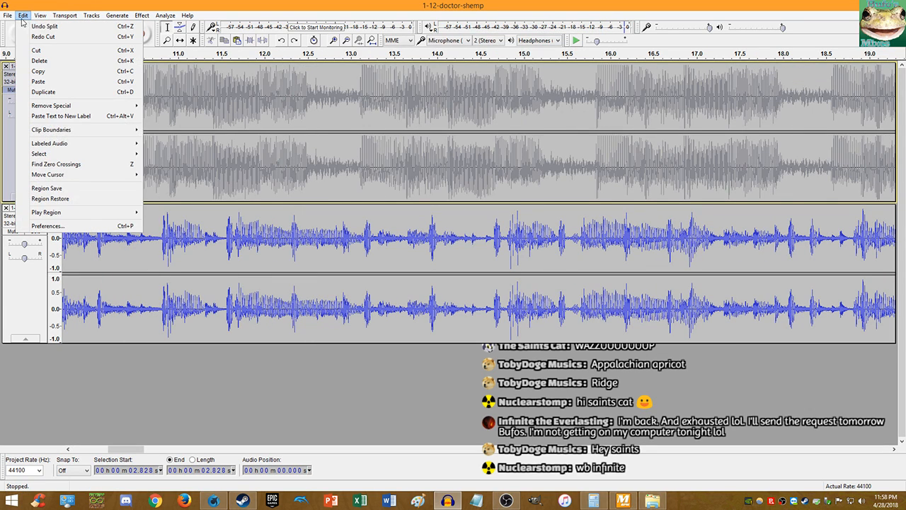
left_click(44, 26)
left_click(23, 15)
left_click(22, 16)
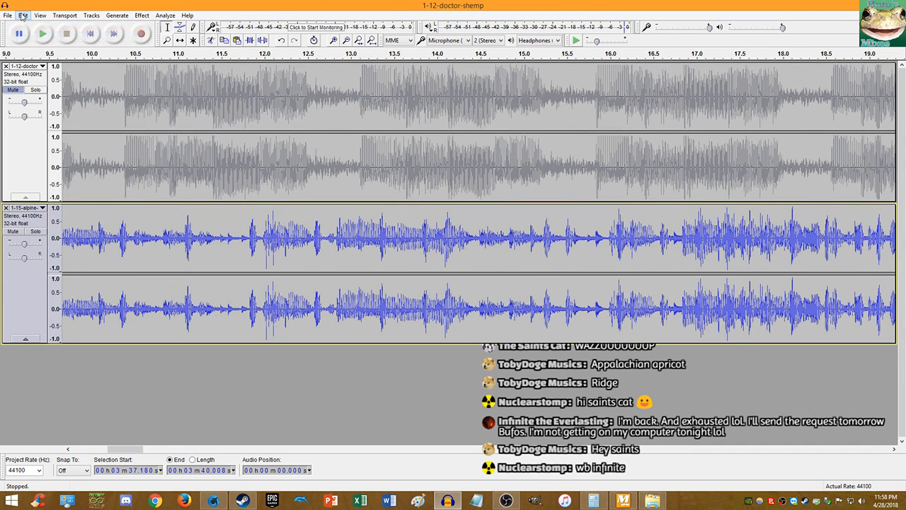
left_click(23, 15)
left_click(116, 15)
left_click(90, 33)
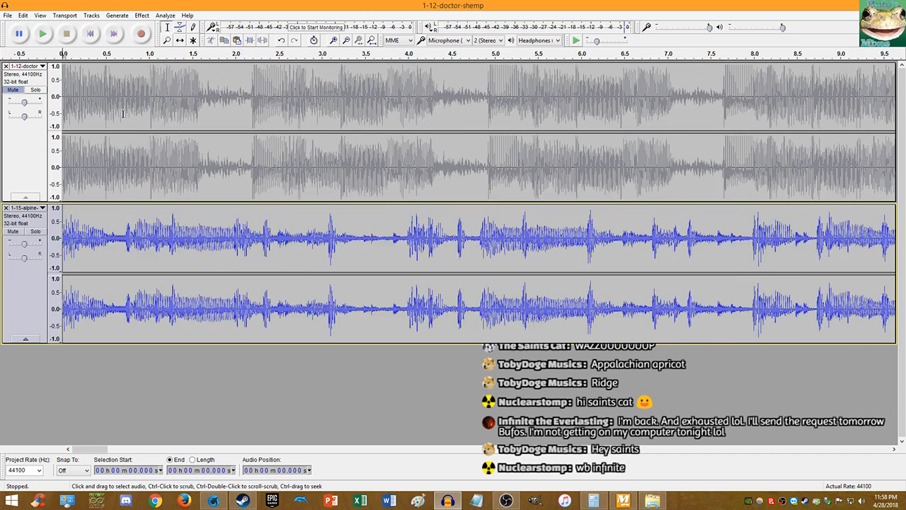
left_click(12, 231)
left_click(21, 90)
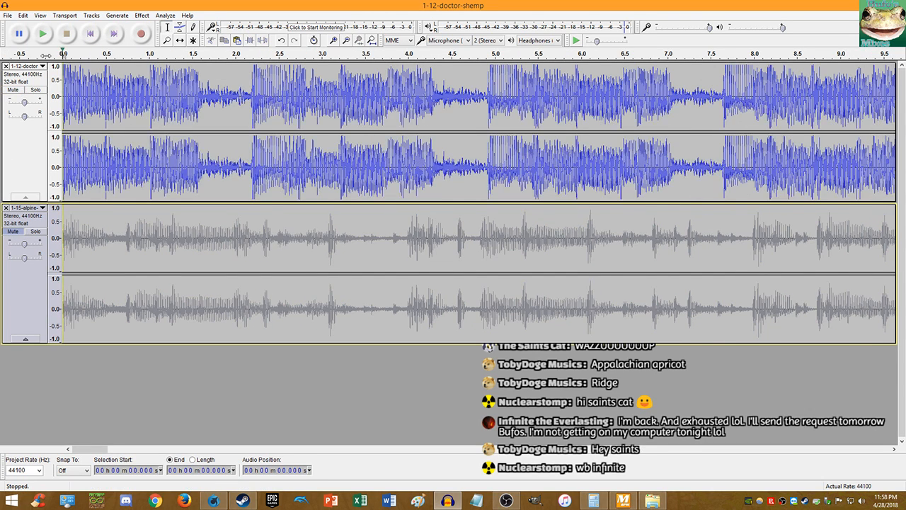
left_click(42, 33)
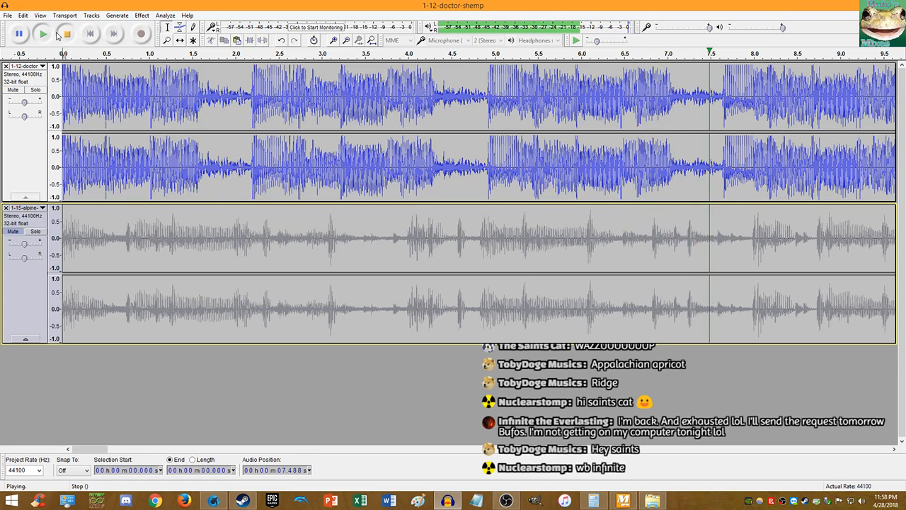
left_click(58, 34)
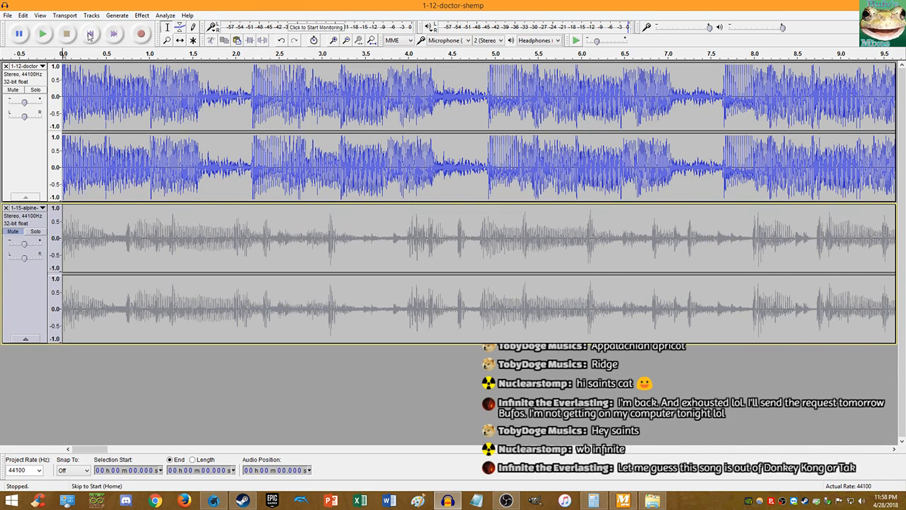
left_click(42, 35)
left_click(66, 33)
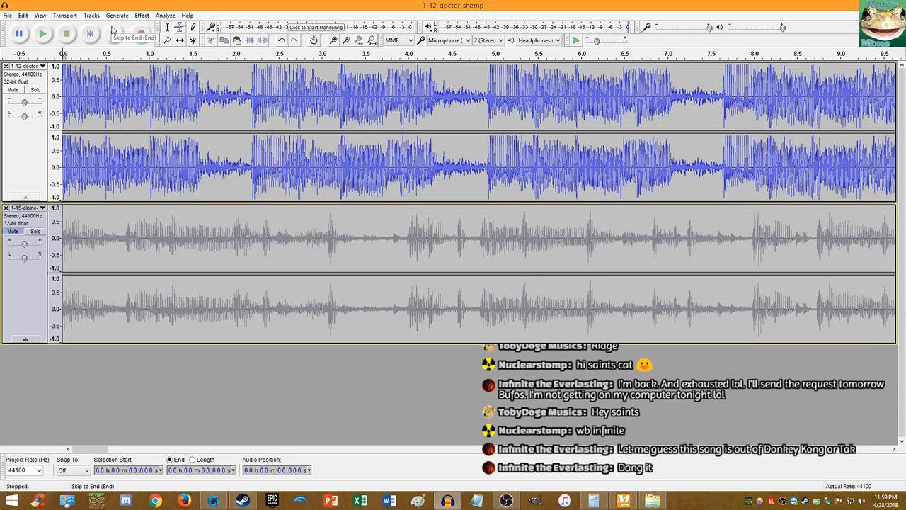
left_click(43, 33)
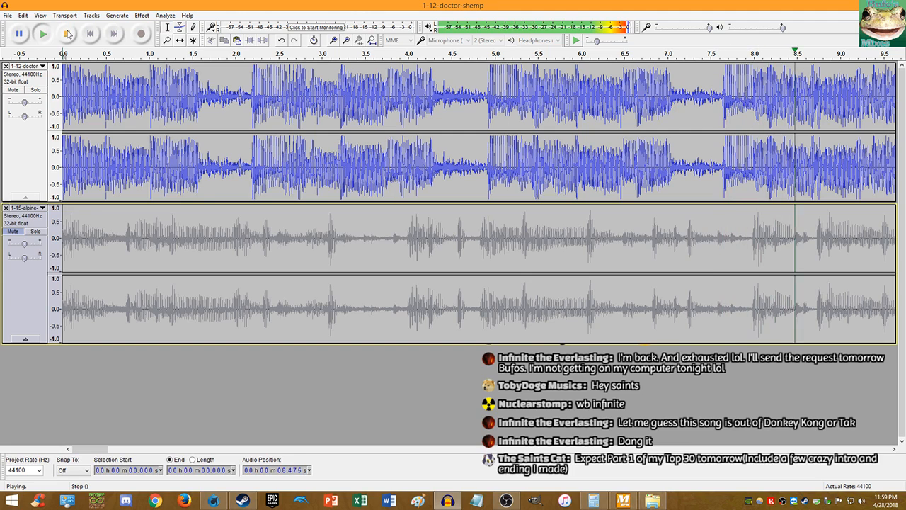
left_click(67, 34)
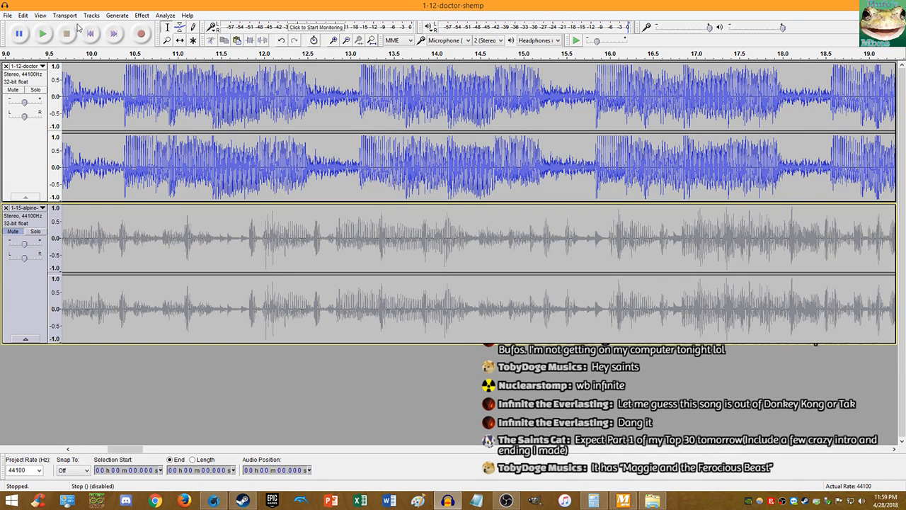
left_click(92, 34)
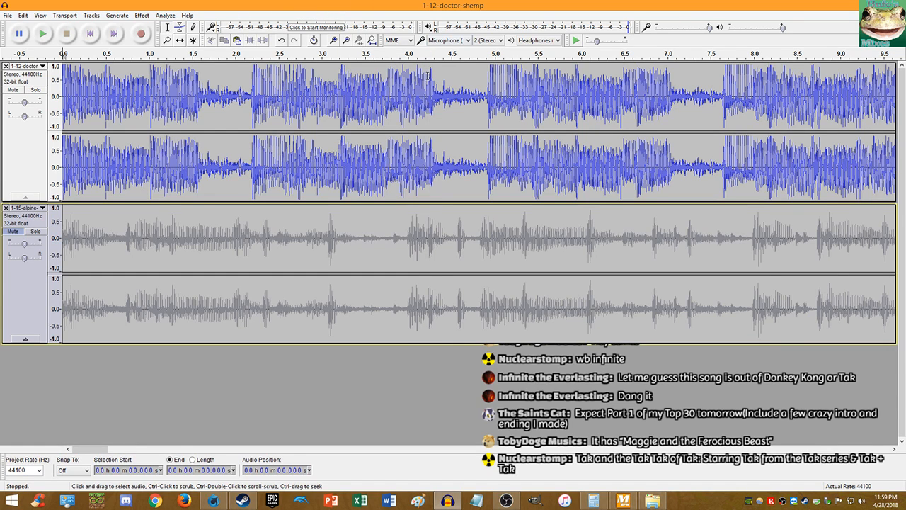
- Cut the short end clip from 3:36.991 and paste it at the start of the Dr. Shemp track
scroll(212, 106, "down", 6, "ctrl")
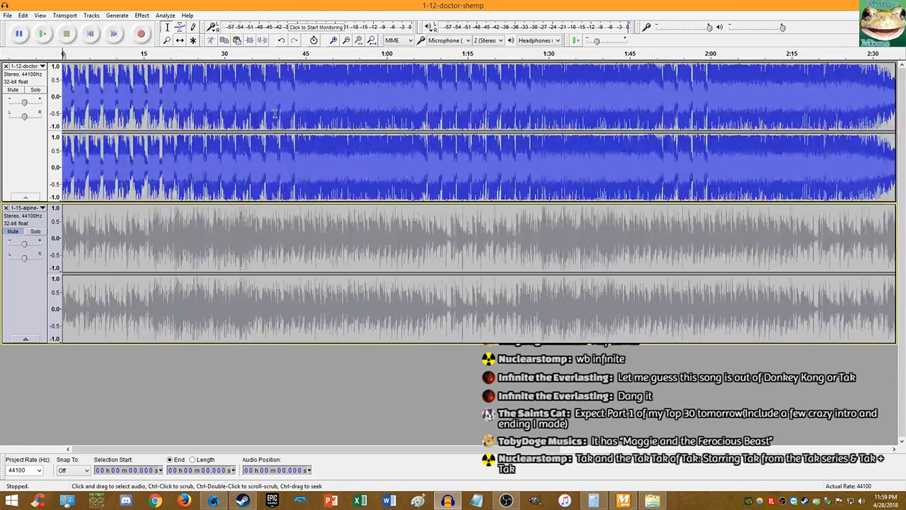
scroll(371, 174, "up", 9, "ctrl")
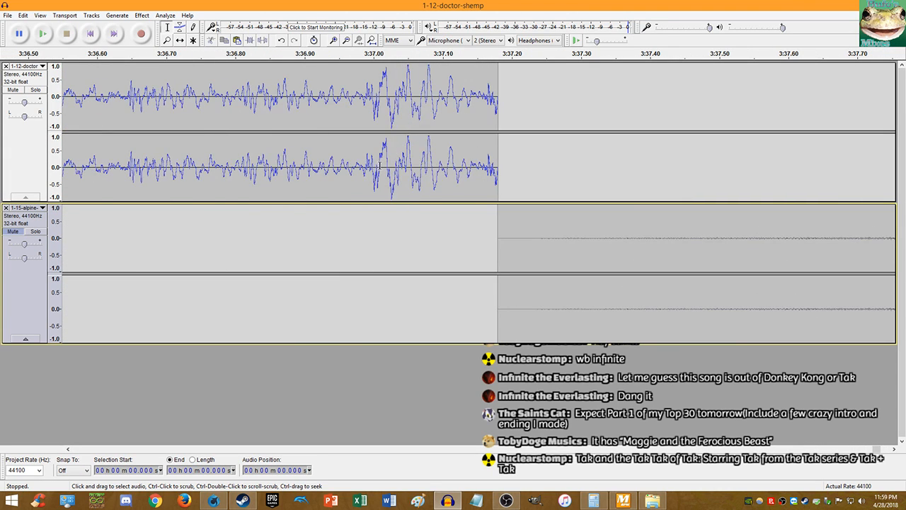
scroll(371, 173, "up", 4, "ctrl")
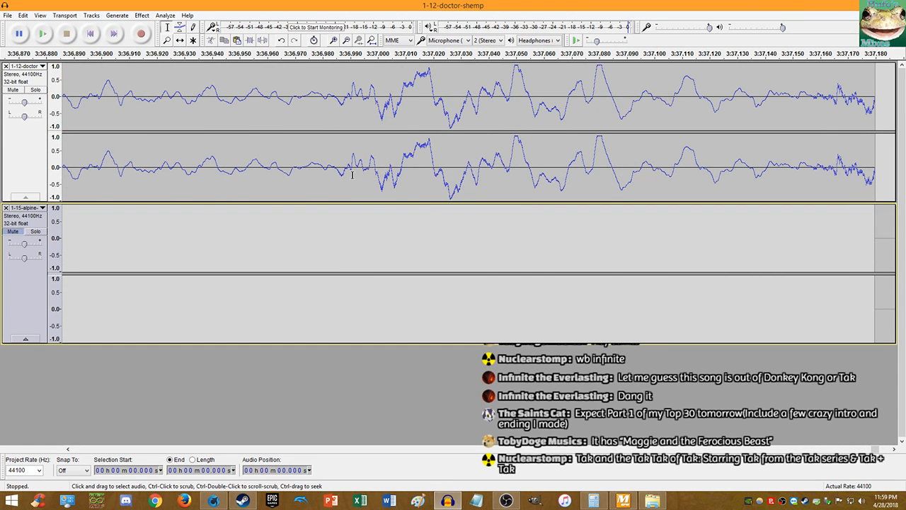
scroll(350, 172, "up", 4, "ctrl")
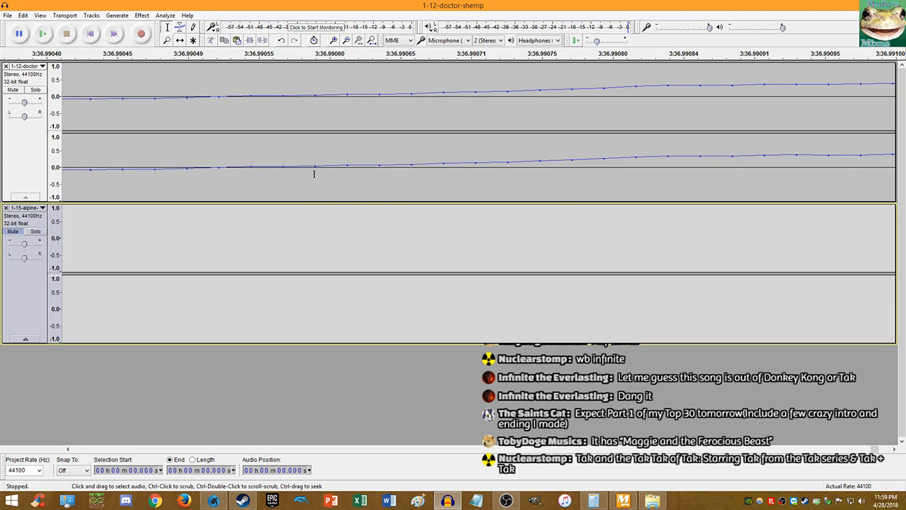
scroll(215, 171, "up", 1, "ctrl")
left_click(226, 167)
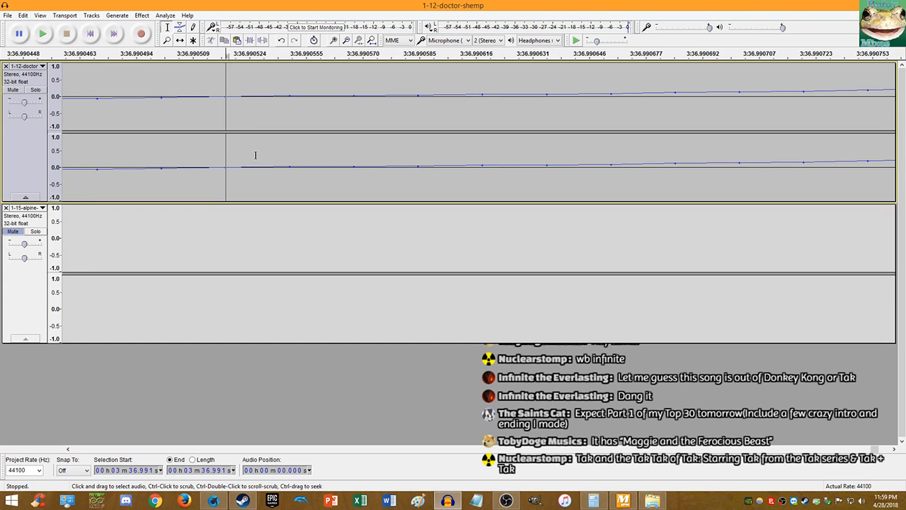
double_click(311, 174)
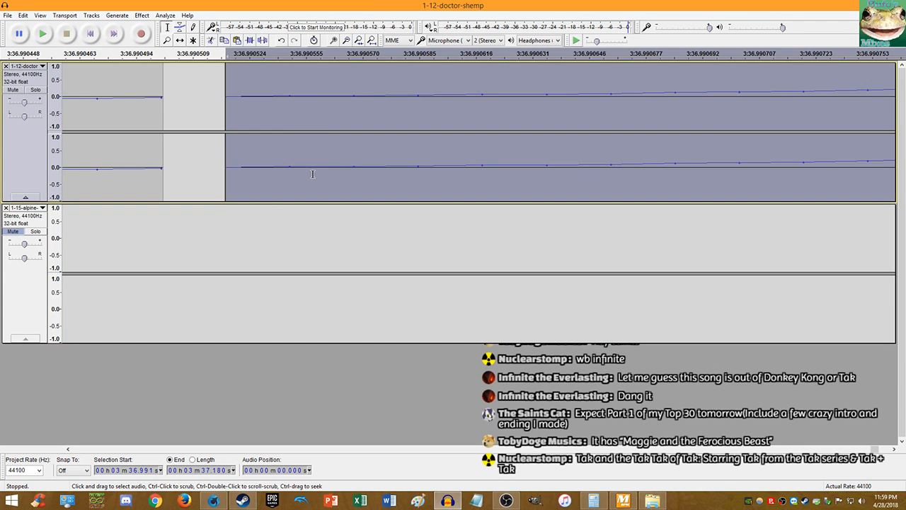
key("ctrl+x")
key("Home")
key("ctrl+v")
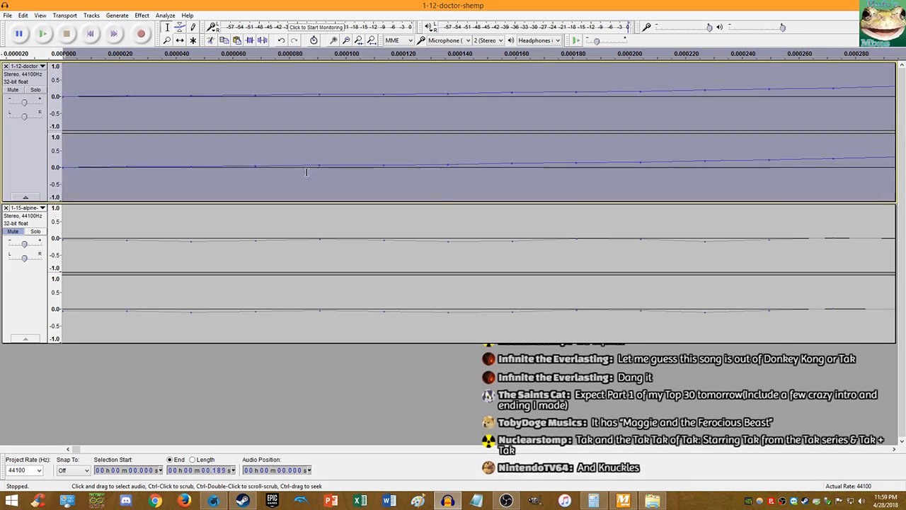
- Zoom back out and play the rearranged Dr. Shemp track
scroll(306, 172, "down", 6, "ctrl")
scroll(272, 149, "down", 8, "ctrl")
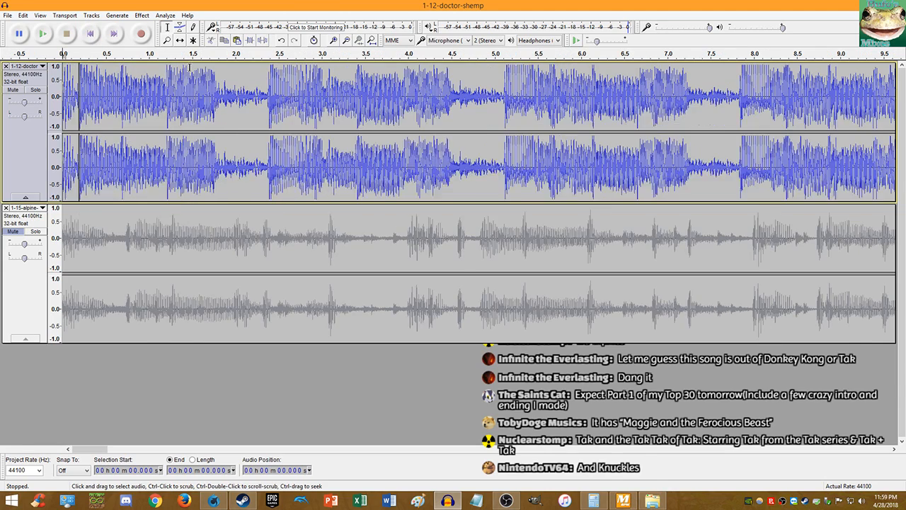
scroll(197, 78, "down", 1, "ctrl")
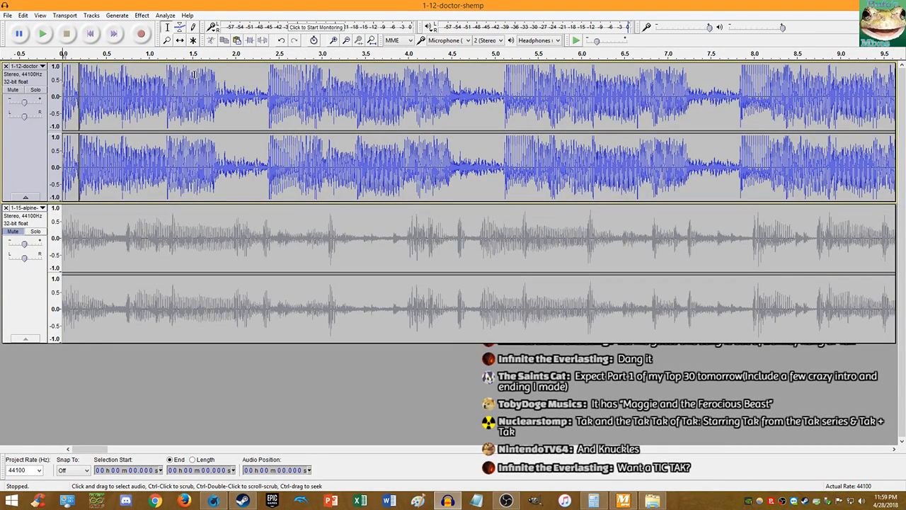
left_click(40, 33)
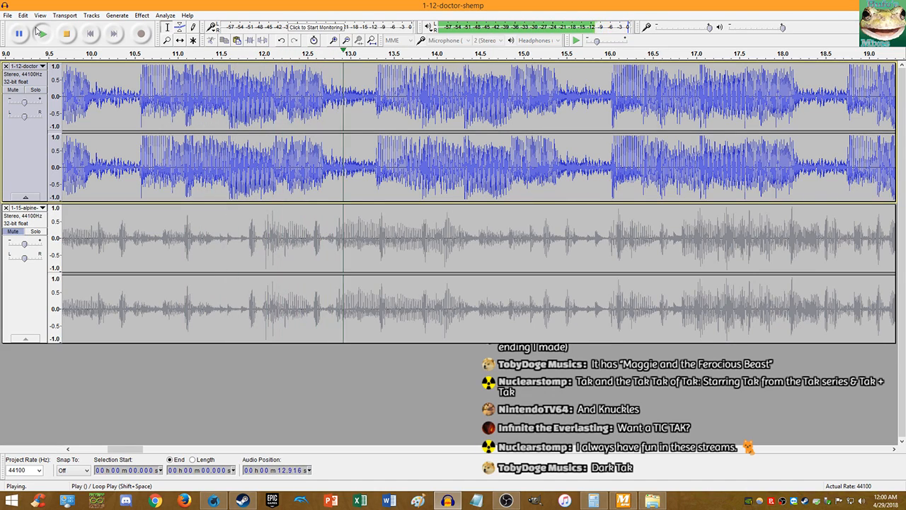
left_click(91, 34)
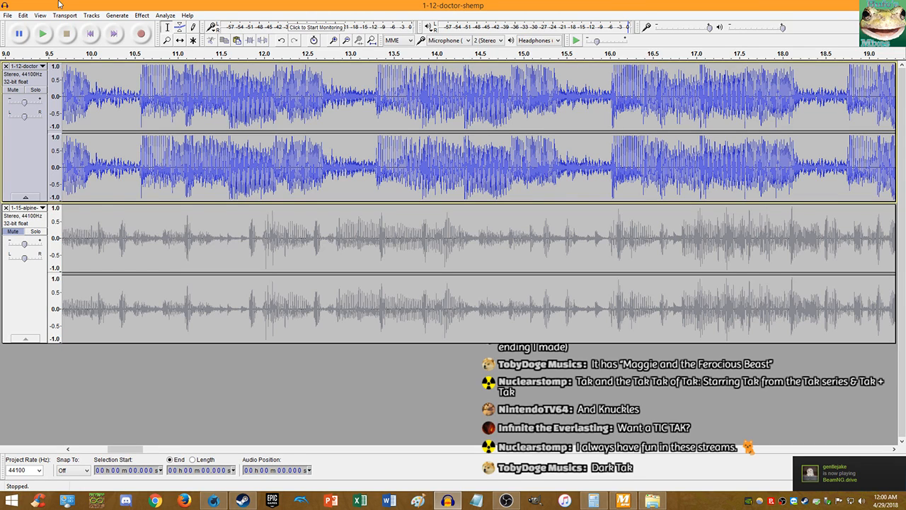
left_click(92, 32)
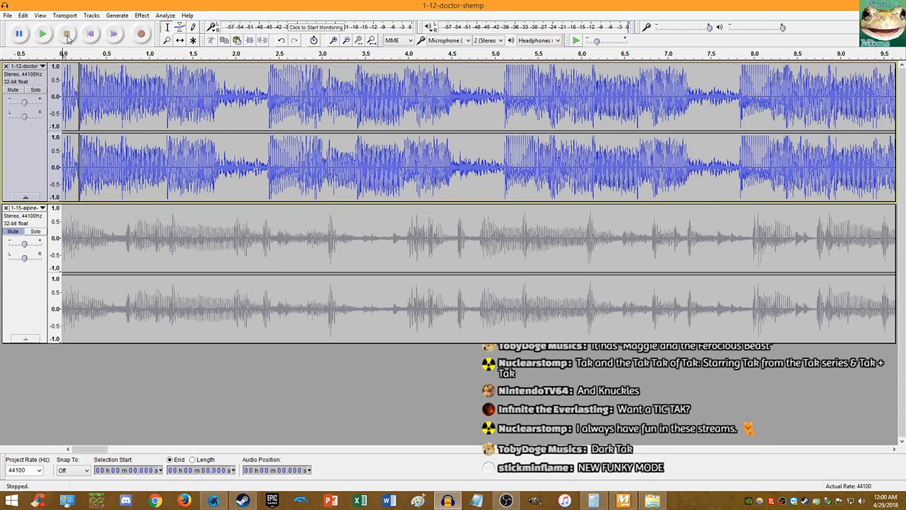
- Undo the paste and the cut (Ctrl+Z, Edit > Undo Cut), check the clip end, and return to start
key("ctrl+z")
left_click(22, 15)
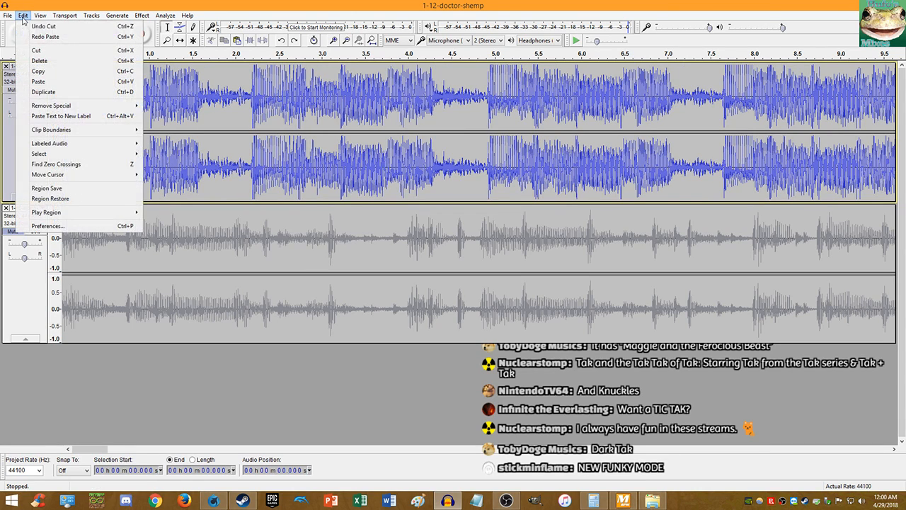
left_click(42, 26)
scroll(197, 101, "down", 7)
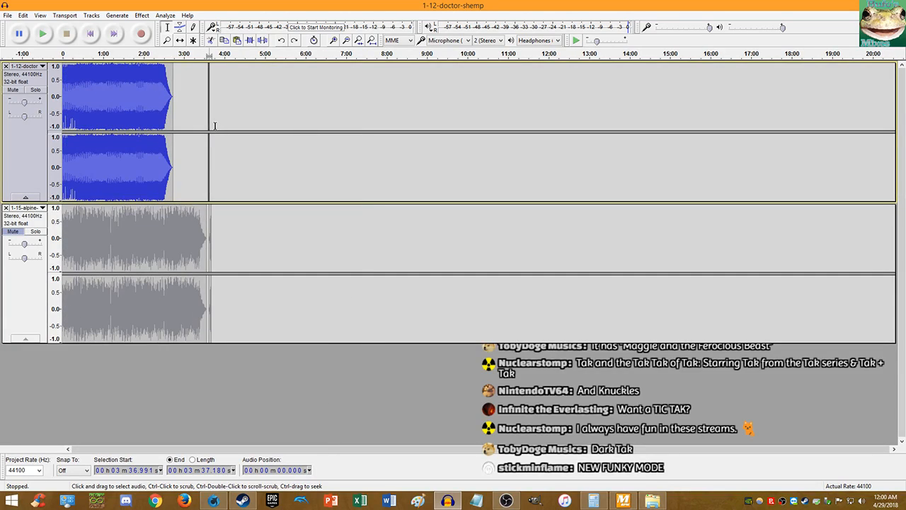
scroll(208, 131, "up", 6)
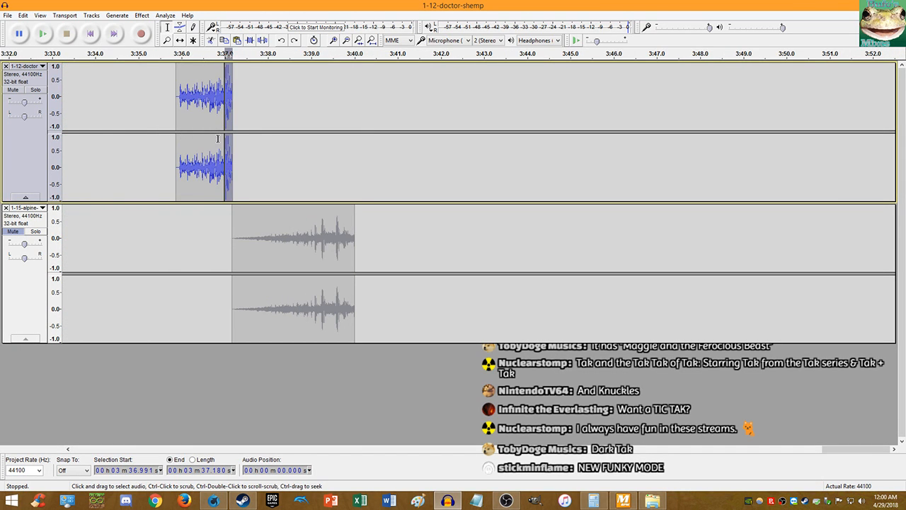
left_click(217, 134)
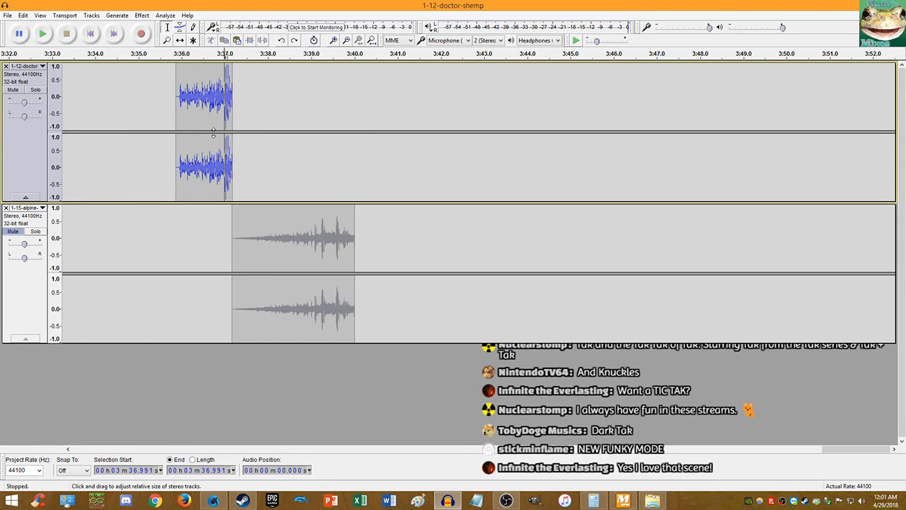
left_click(90, 34)
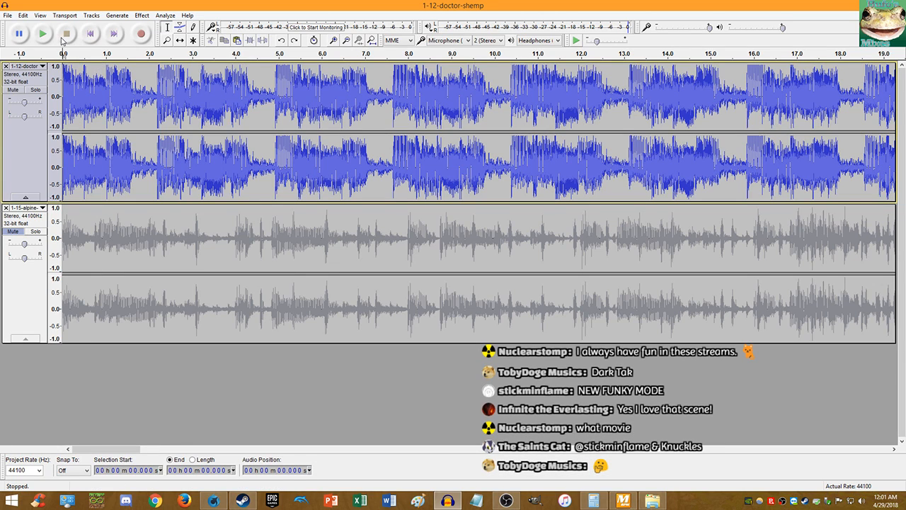
- Play the Alpine Ridge track alone with Dr. Shemp muted, then mute Alpine Ridge again
left_click(13, 231)
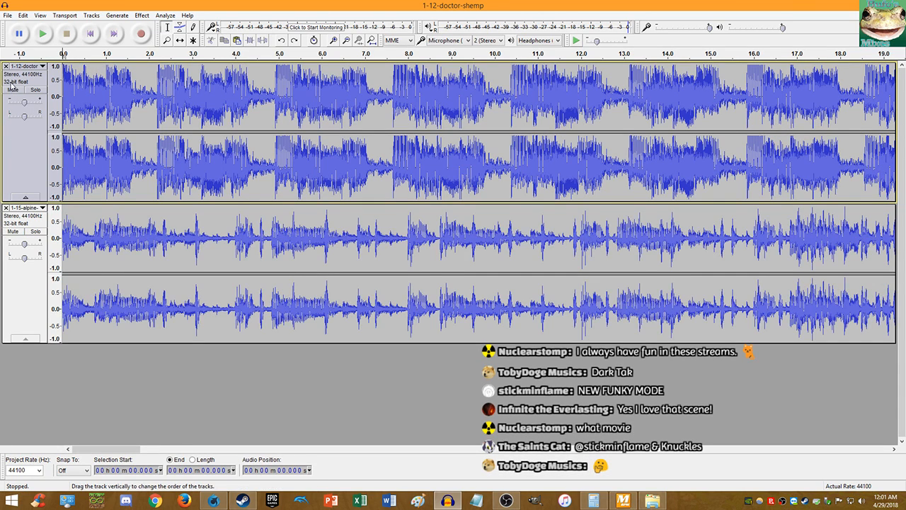
left_click(12, 89)
left_click(44, 33)
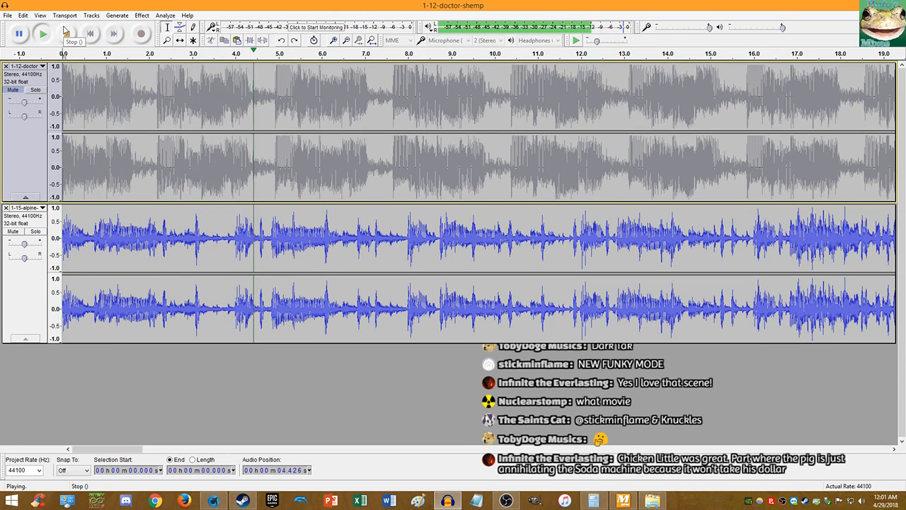
left_click(65, 33)
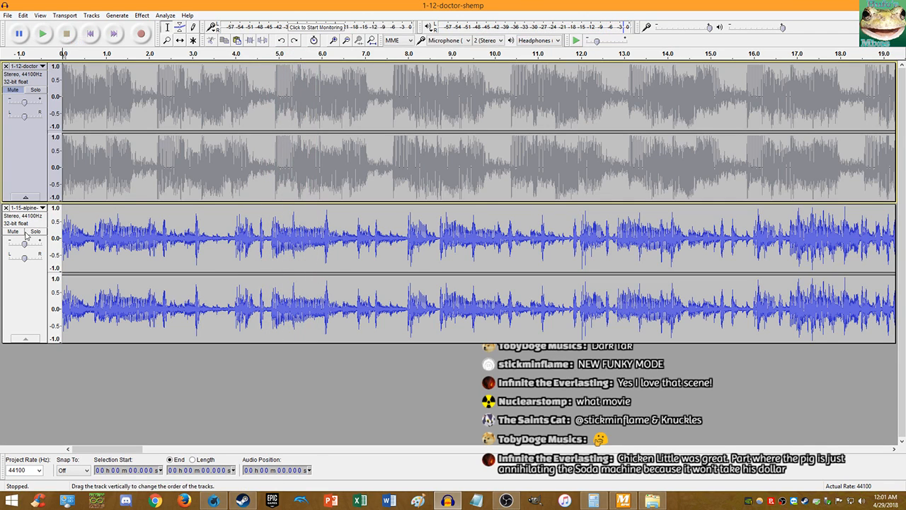
left_click(26, 233)
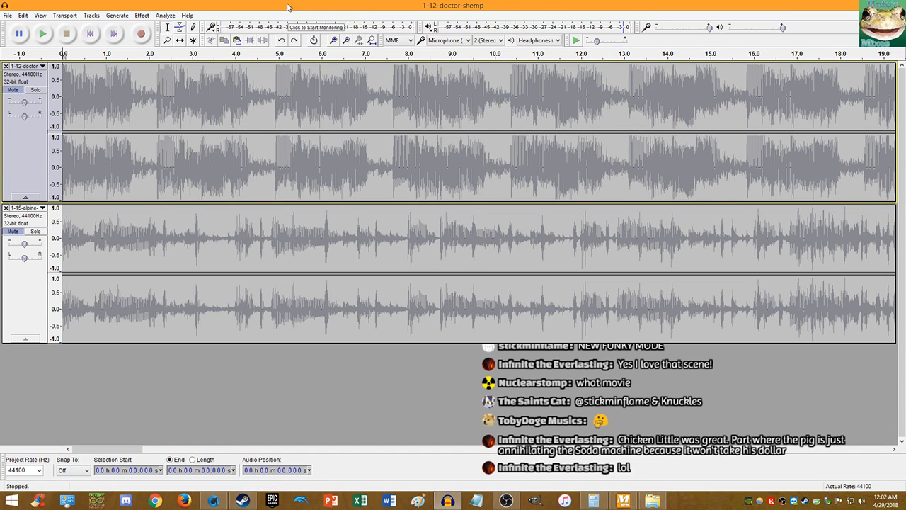
- Select the Dr. Shemp track and listen to its opening twice
left_click(16, 96)
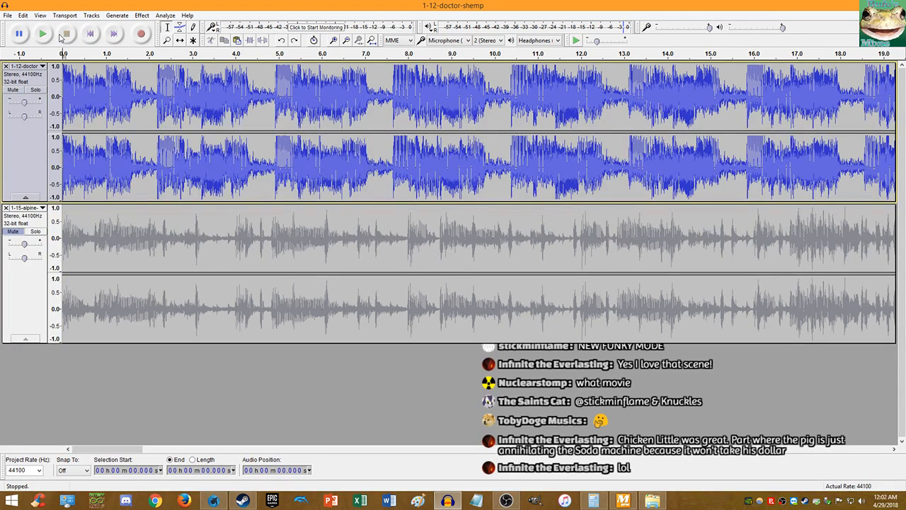
left_click(43, 35)
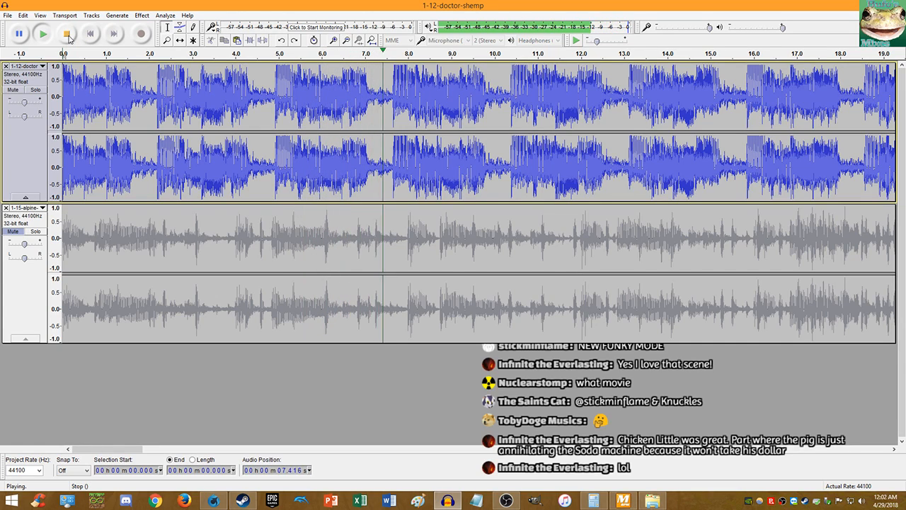
left_click(67, 34)
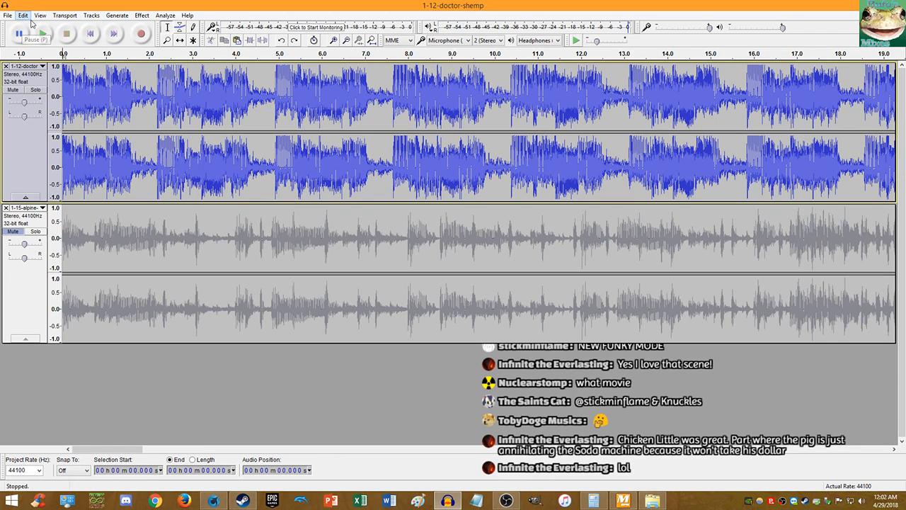
left_click(54, 34)
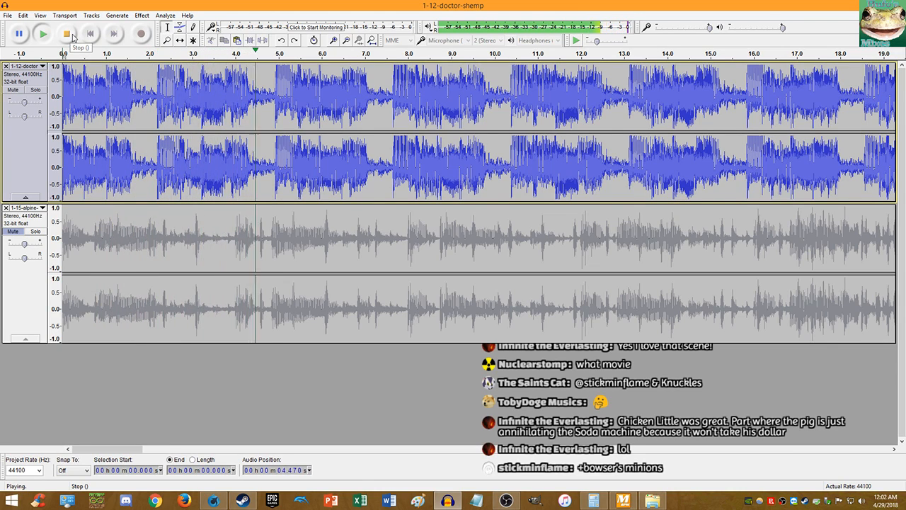
left_click(70, 35)
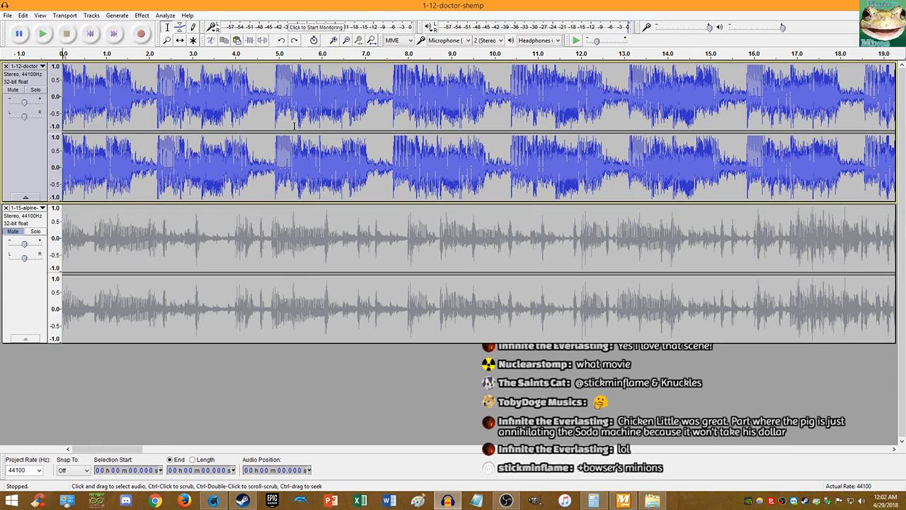
- Split the Dr. Shemp track at 4.923 s and delete the lead-in before it
scroll(279, 102, "up", 4)
scroll(312, 104, "up", 8)
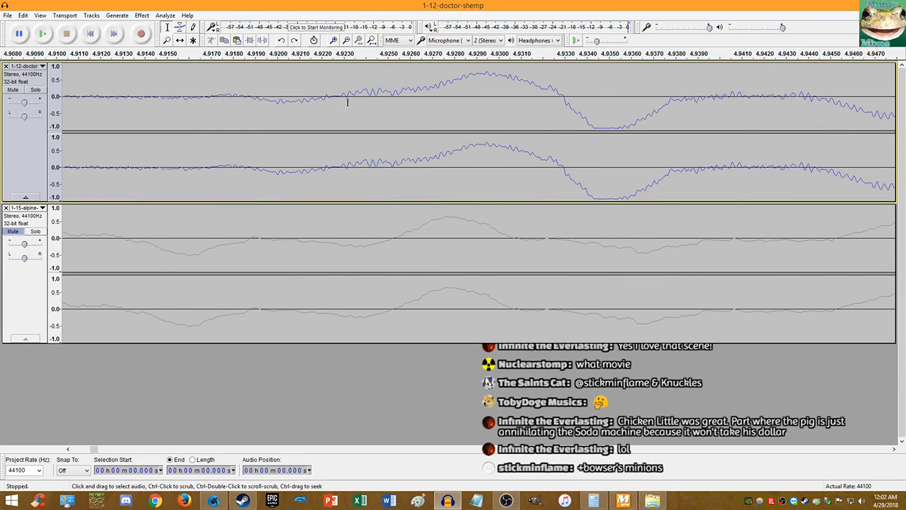
scroll(342, 104, "up", 3)
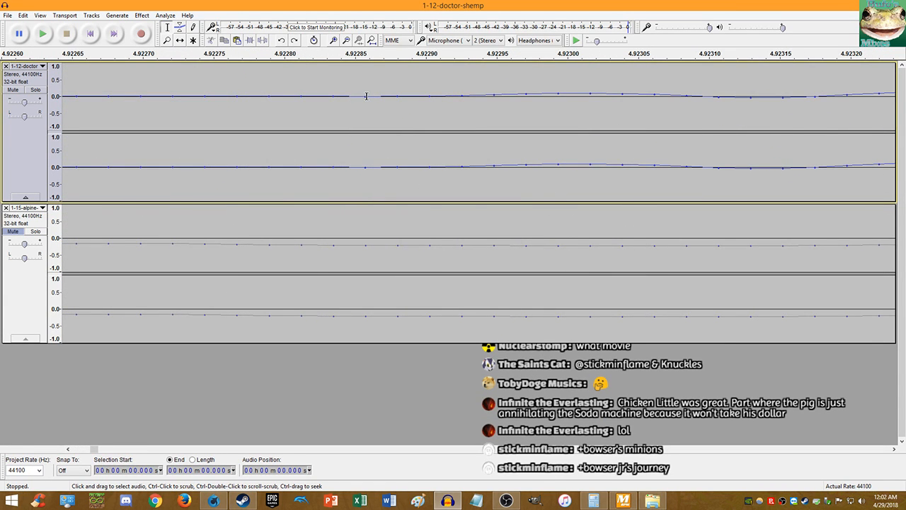
left_click(365, 96)
key("ctrl+i")
key("shift+Home")
key("Delete")
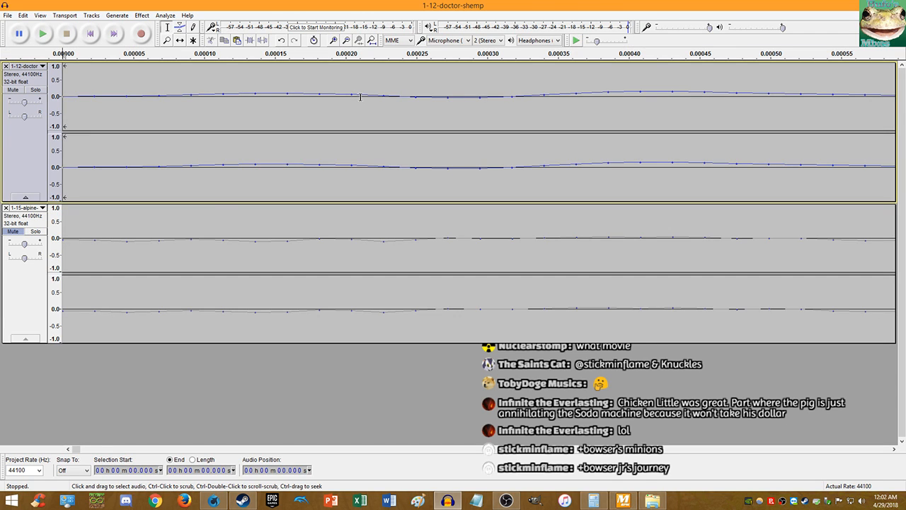
- Play the trimmed tracks from the start to check the result
scroll(422, 125, "down", 8)
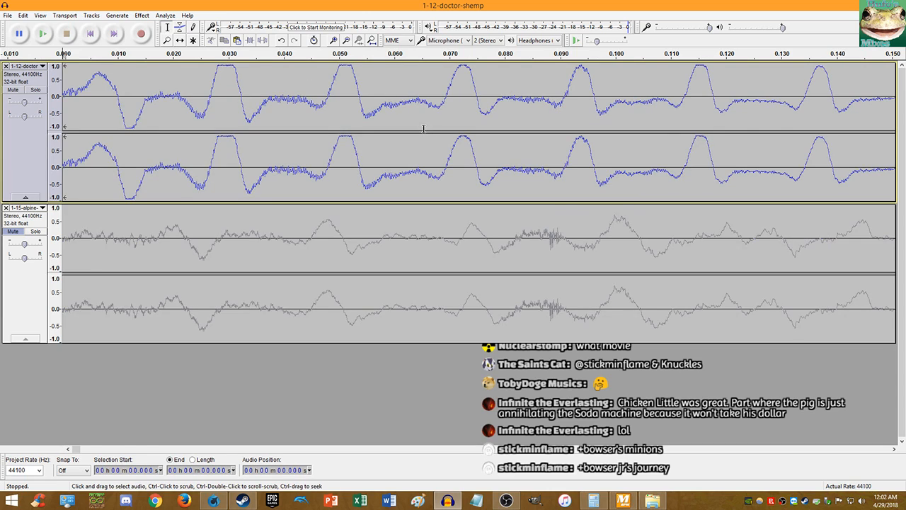
scroll(423, 128, "down", 3)
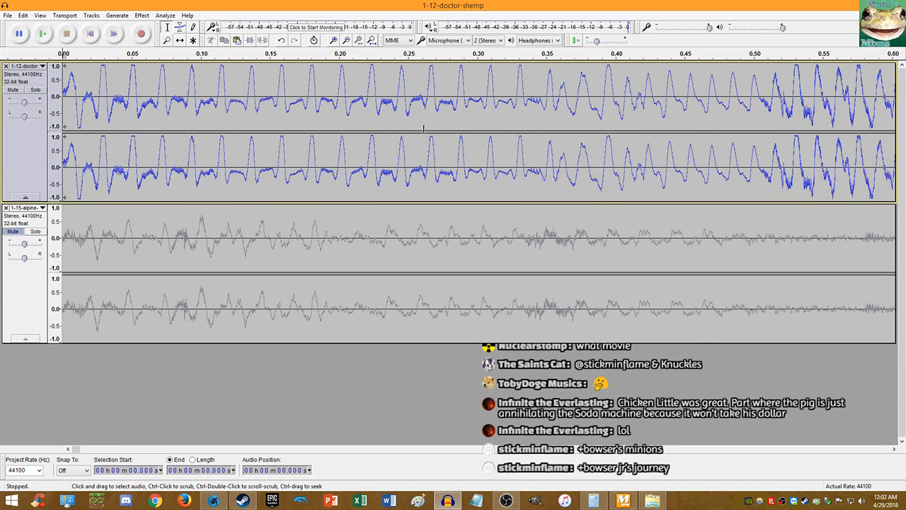
key("space")
scroll(319, 102, "down", 3)
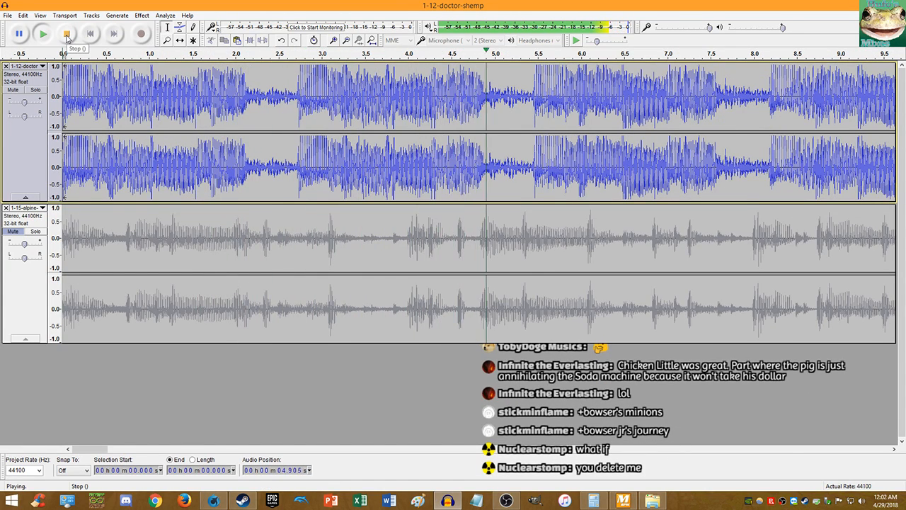
left_click(66, 34)
- Split the Dr. Shemp track at 5.459 s and select the clip from 0 to 5.459 s
scroll(491, 104, "up", 8)
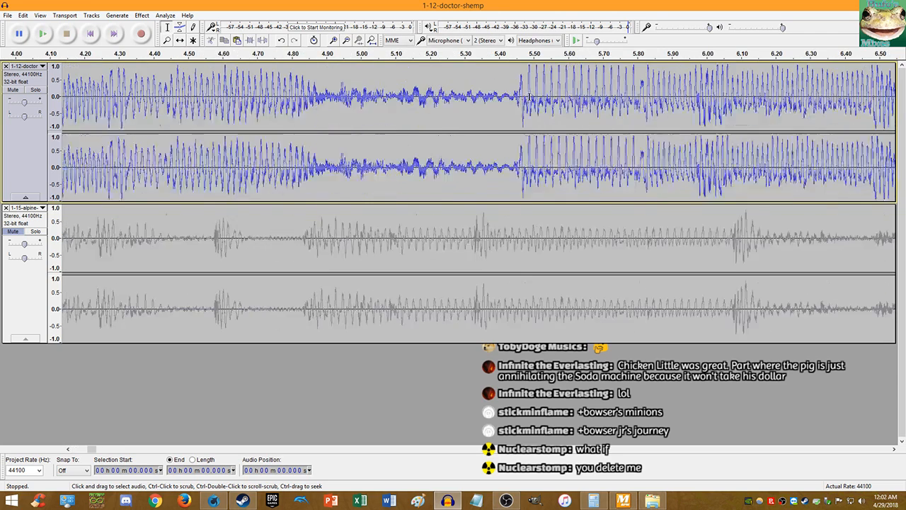
scroll(492, 104, "up", 6)
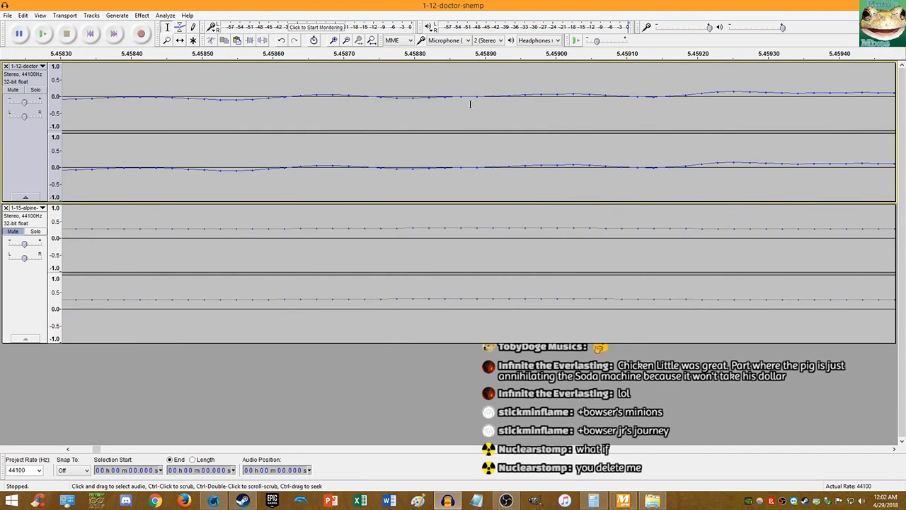
left_click(513, 168)
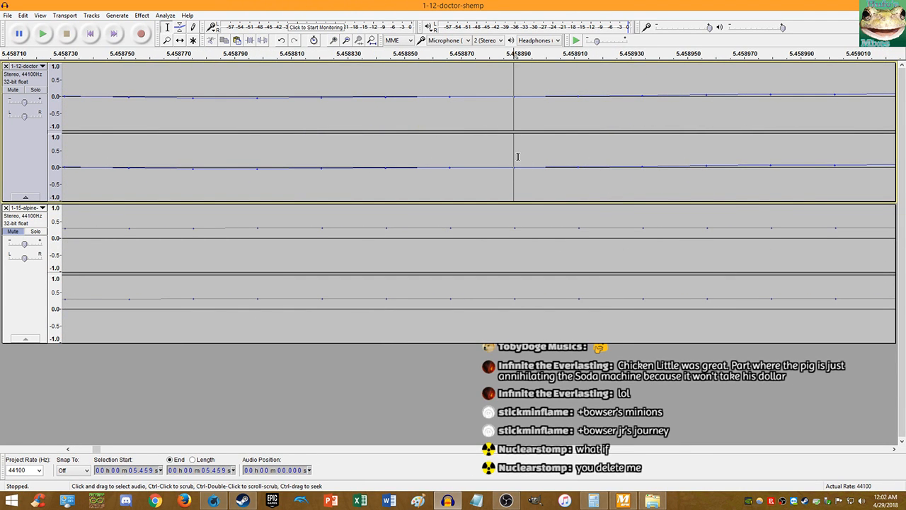
key("ctrl+i")
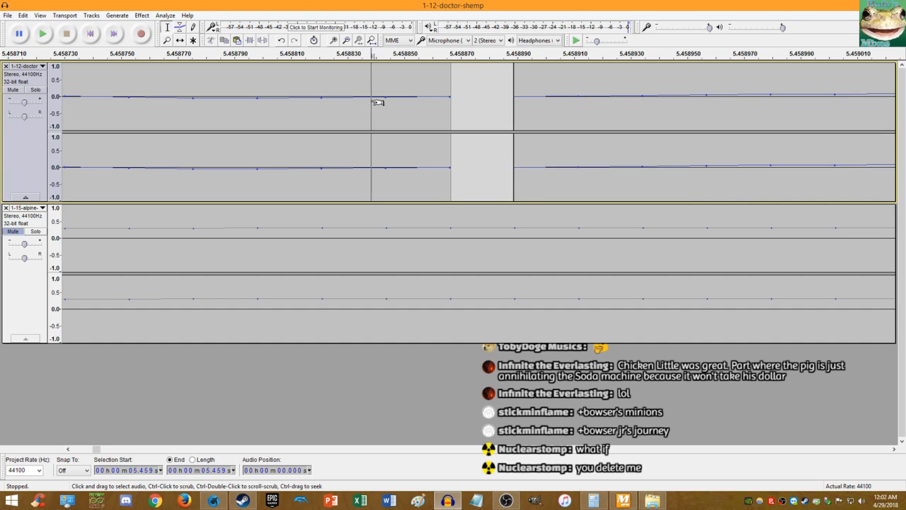
double_click(367, 101)
key("Home")
double_click(368, 101)
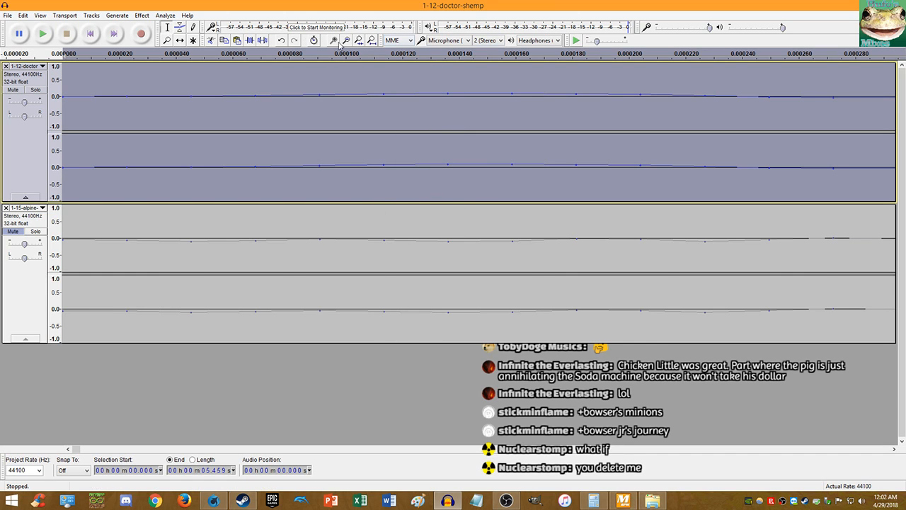
- Fit the whole project in view, play it from the start, then bring Calculator forward
left_click(372, 40)
left_click(90, 34)
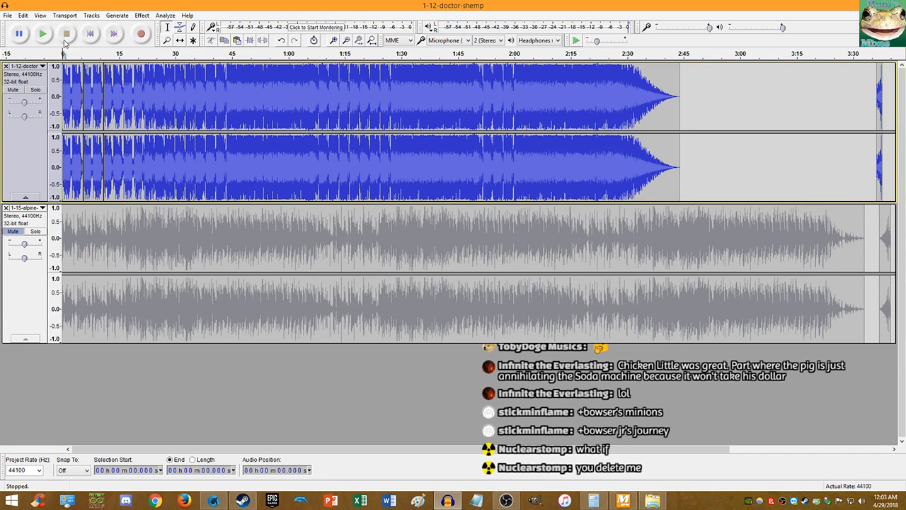
left_click(43, 33)
scroll(106, 85, "up", 4)
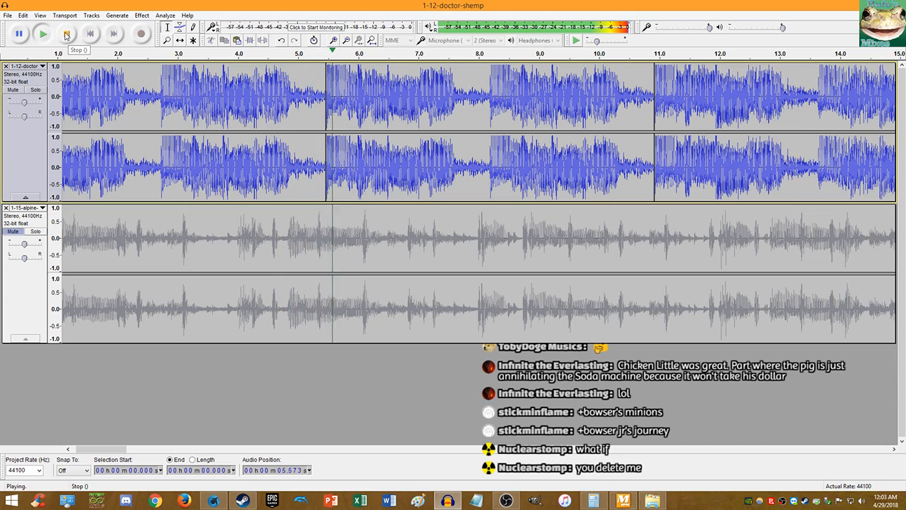
left_click(66, 36)
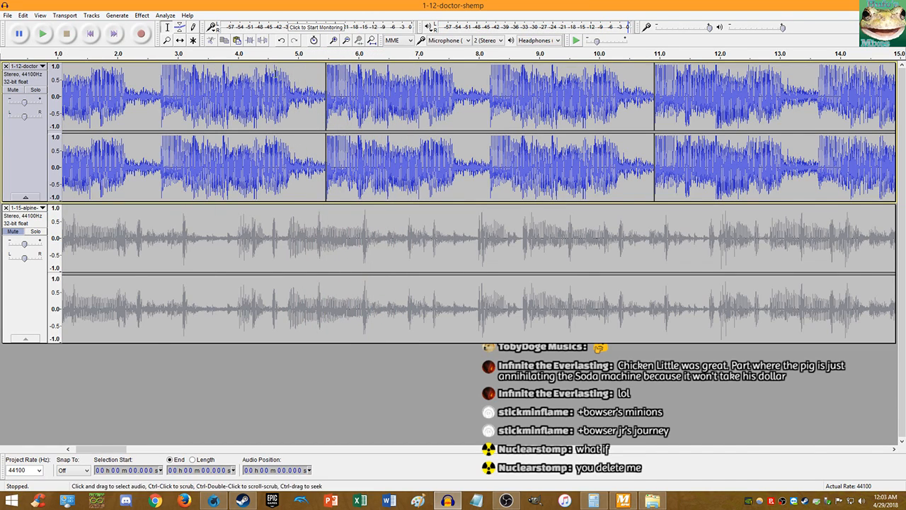
scroll(310, 79, "up", 7)
scroll(310, 78, "up", 9)
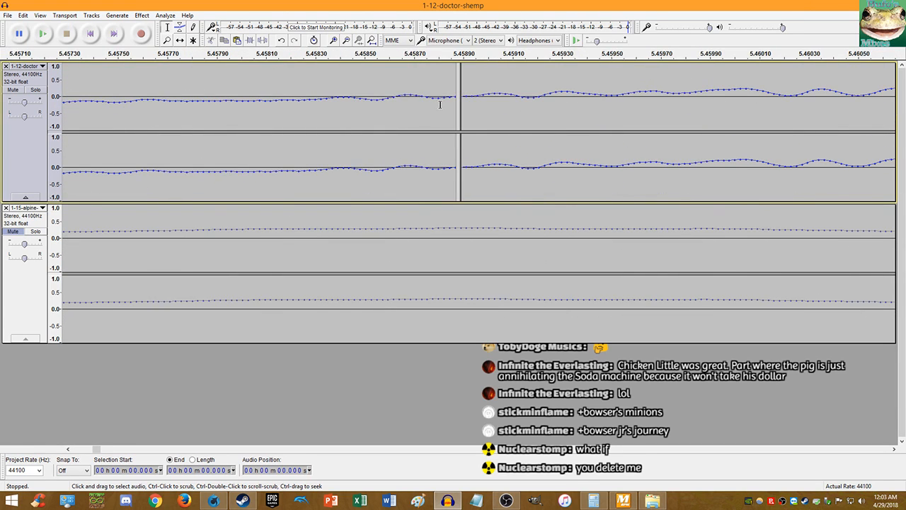
left_click(593, 501)
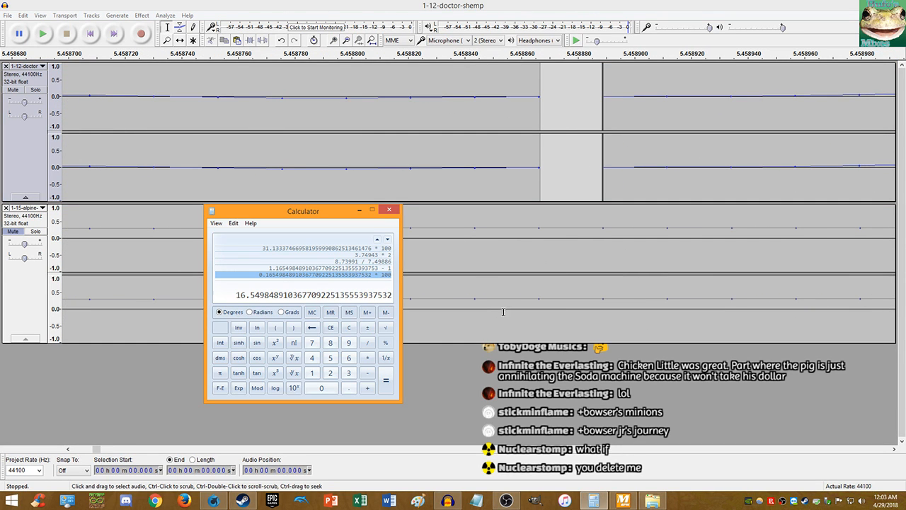
- Enter 5.45888 in Calculator, then back in Audacity unmute the Alpine Ridge track
type("5")
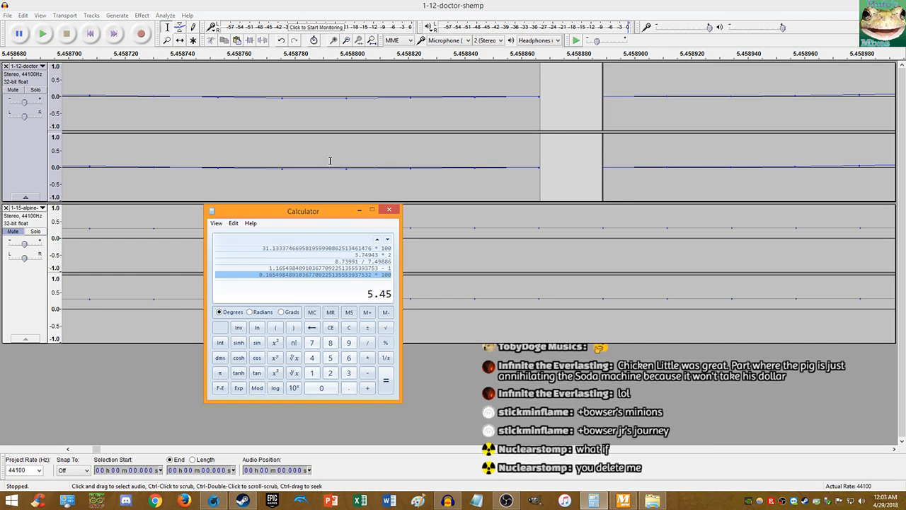
type(".45888")
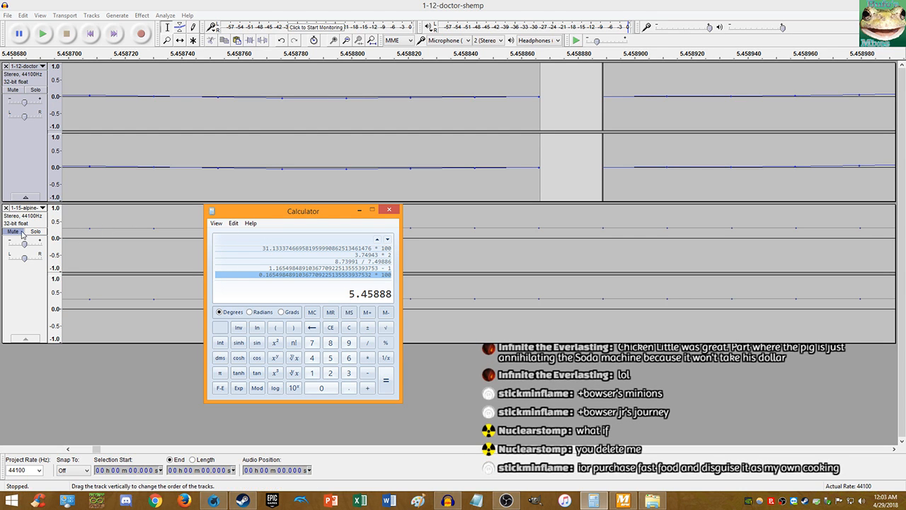
left_click(22, 232)
left_click(14, 90)
- Mute the Dr. Shemp track and play the Alpine Ridge track on its own
left_click(90, 37)
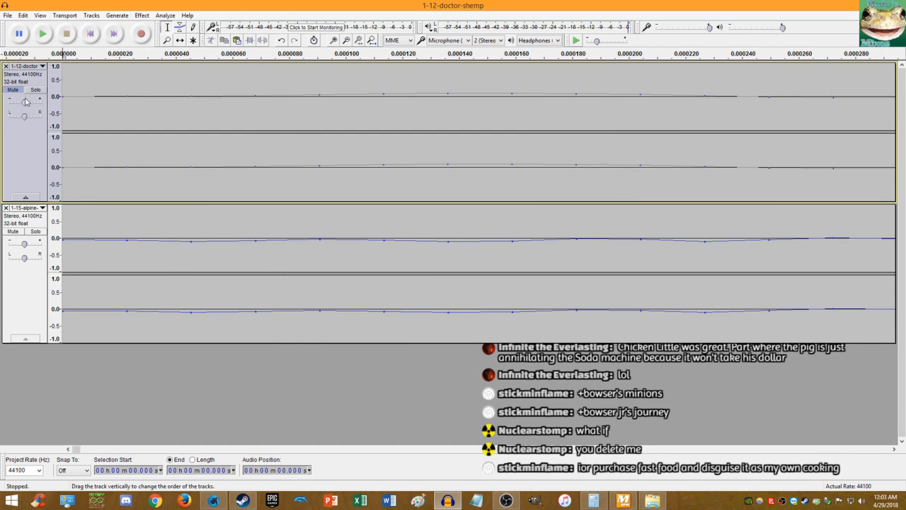
left_click(42, 34)
scroll(134, 145, "down", 16)
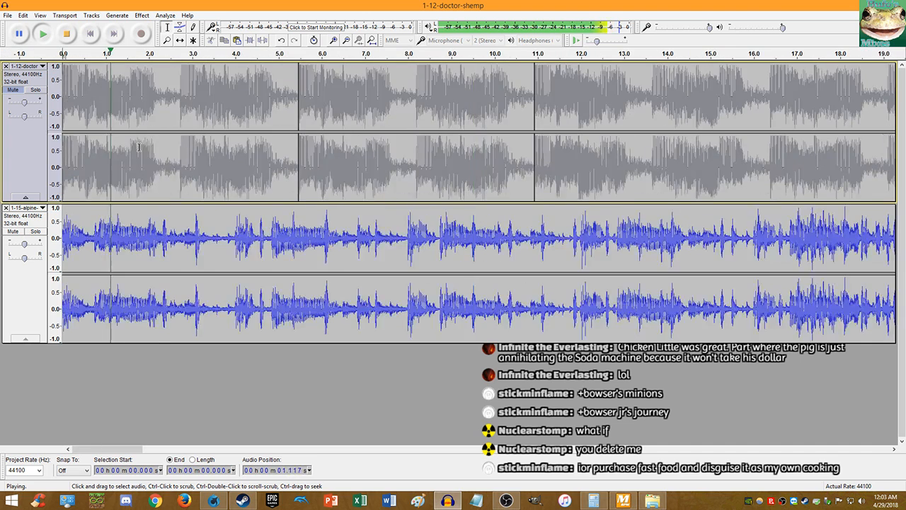
scroll(139, 146, "up", 1)
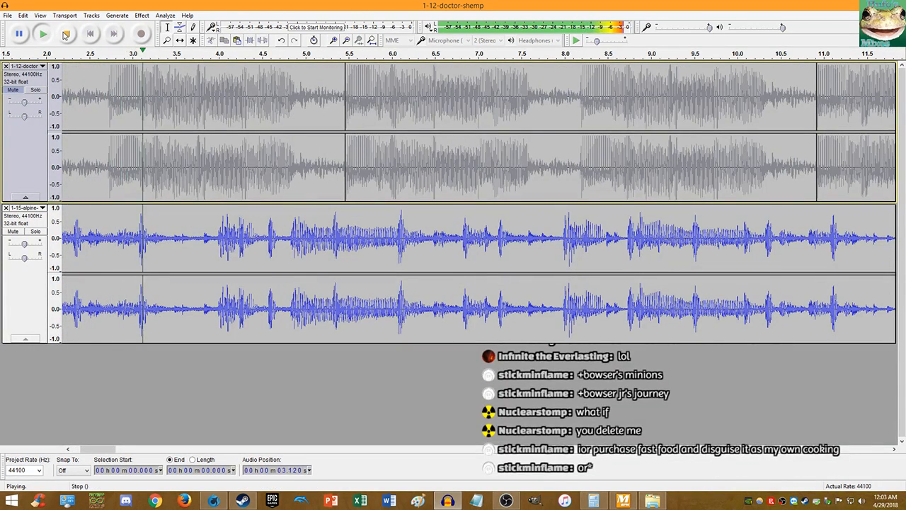
left_click(66, 35)
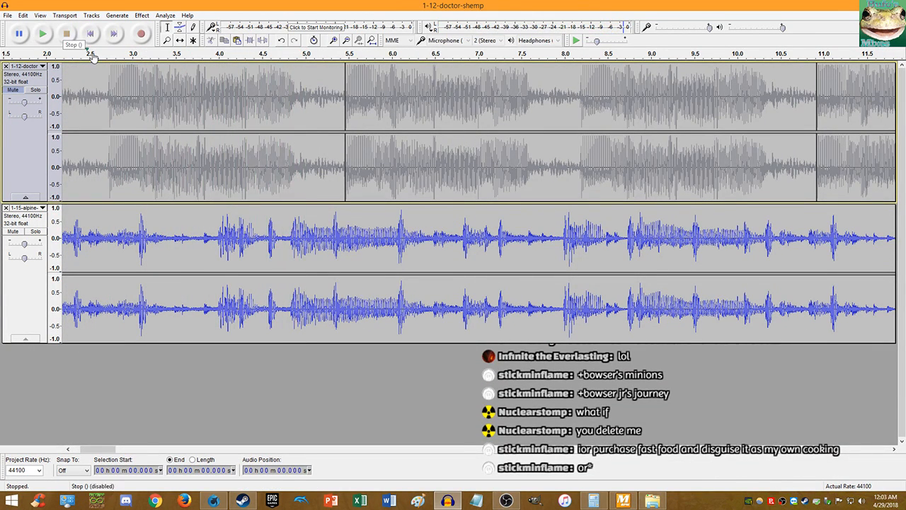
- Replay from about 3.83 s, then mark the exact Alpine beat onset at 3.993 s at sample level
scroll(203, 245, "up", 3)
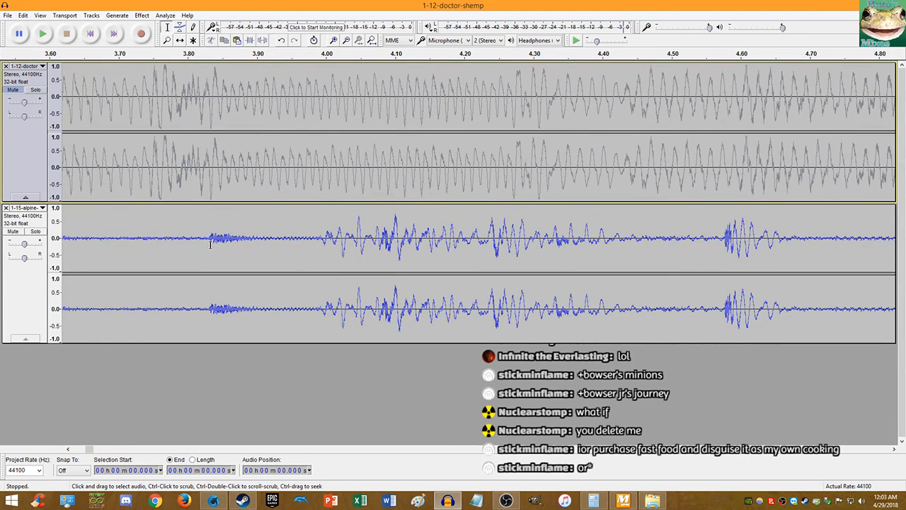
left_click(209, 243)
key("space")
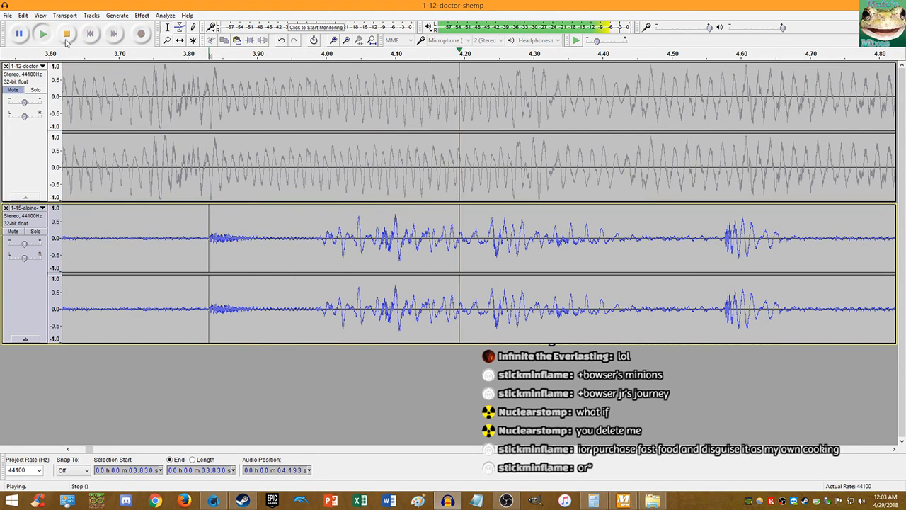
left_click(67, 37)
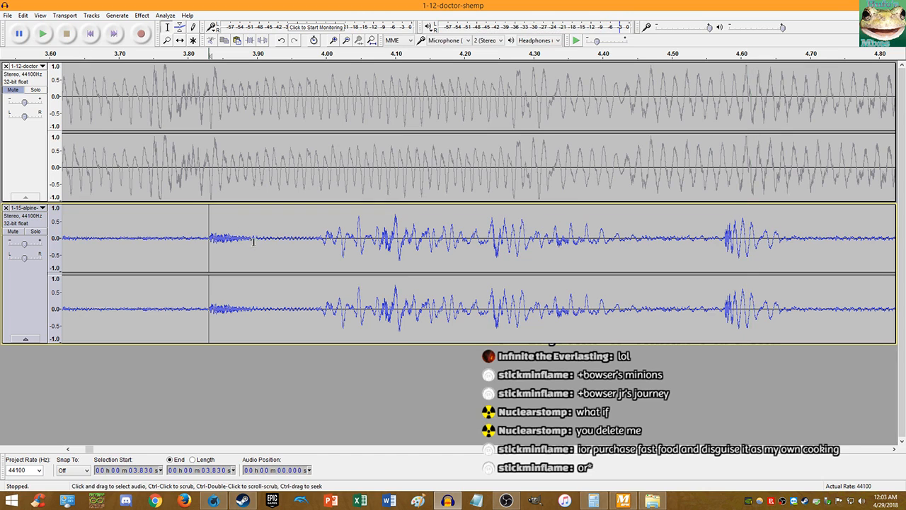
scroll(320, 254, "up", 9)
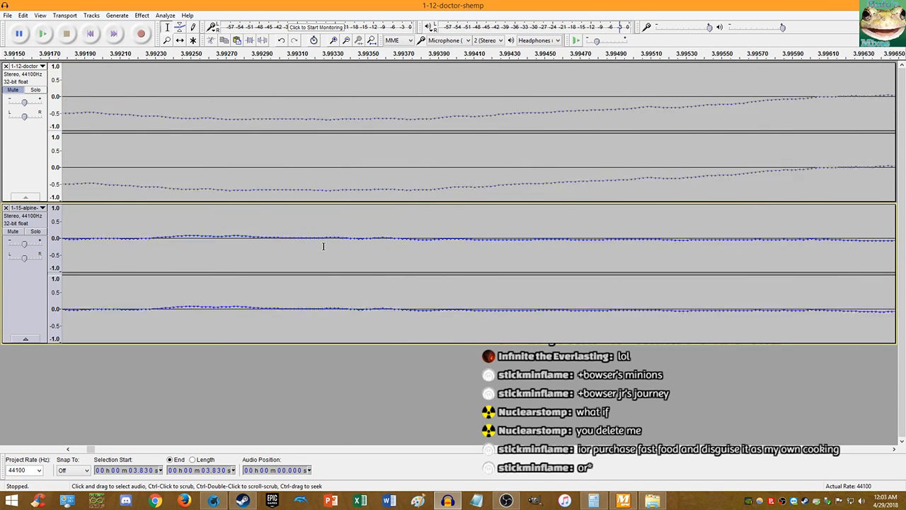
scroll(379, 247, "up", 3)
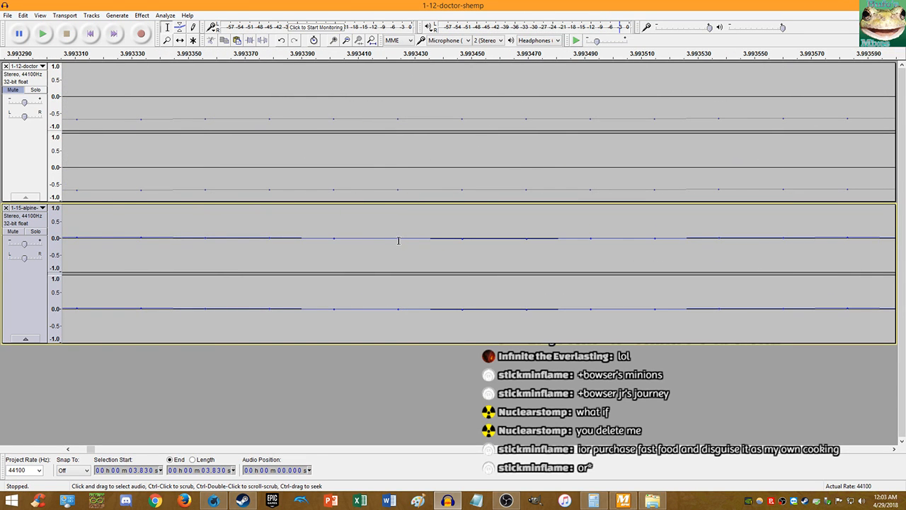
left_click(397, 241)
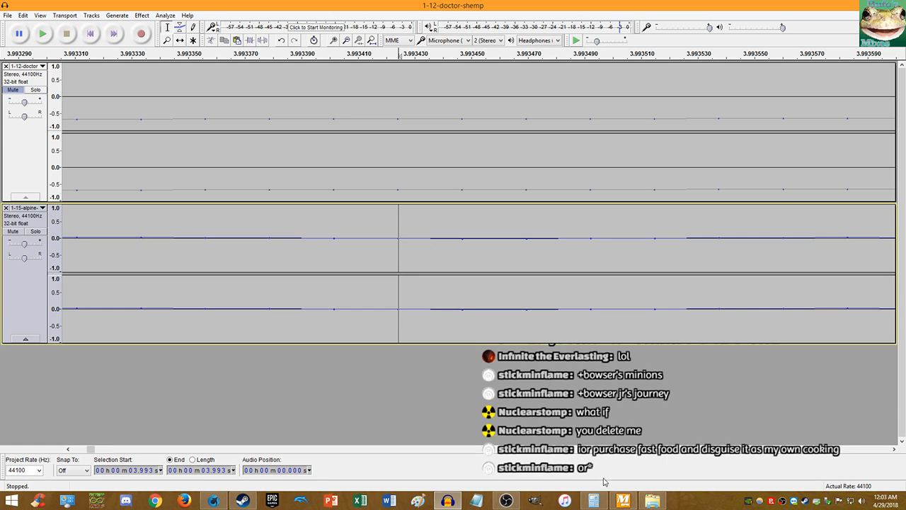
left_click(594, 501)
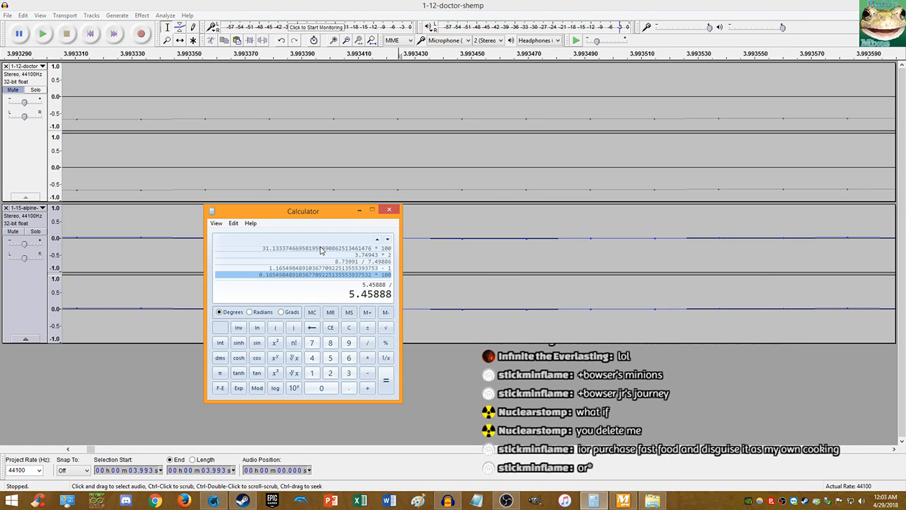
- Compute (5.45888 / 3.99343 − 1) × 100 = 36.6965 in Calculator and copy the result
type("0.")
type("343")
key("Return")
type("-1")
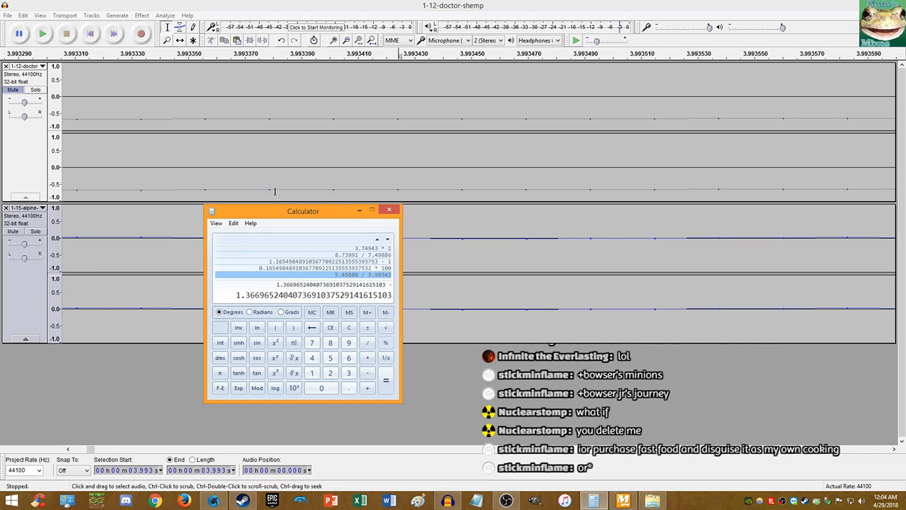
key("Return")
type("*100")
key("Return")
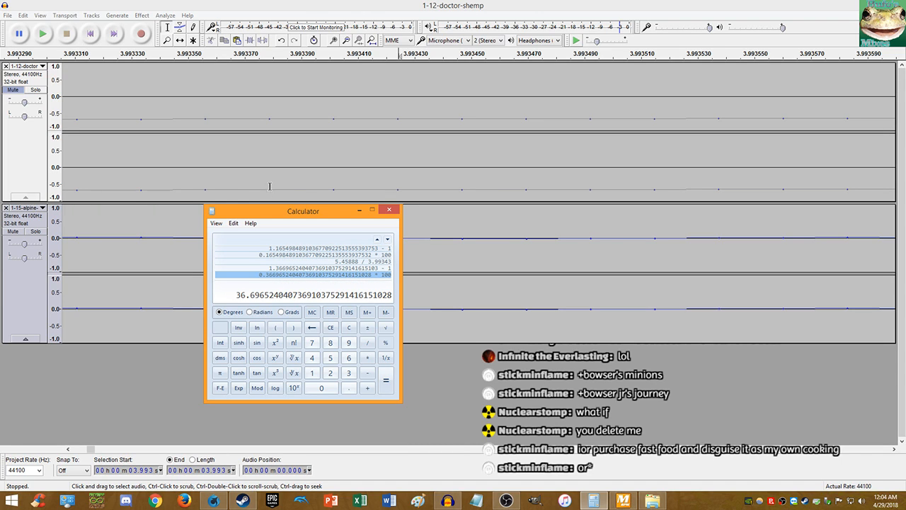
right_click(270, 292)
left_click(280, 299)
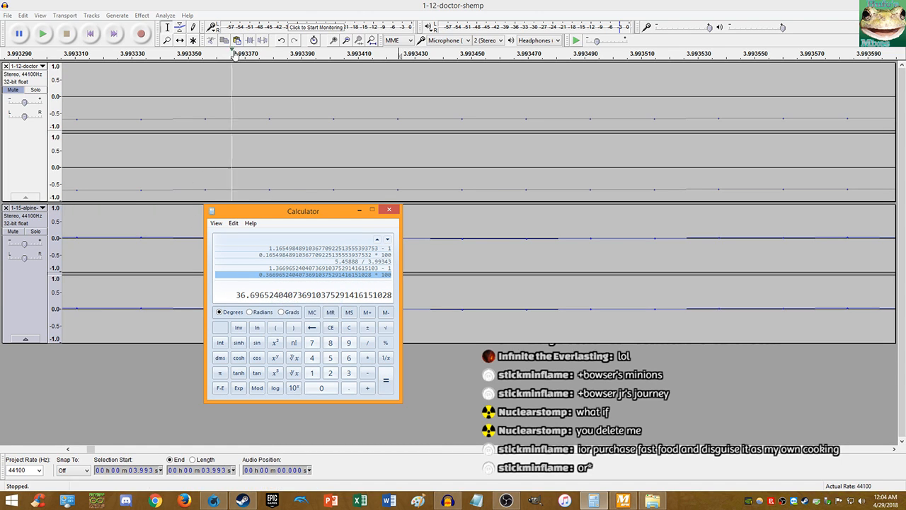
left_click(266, 4)
- Select the entire Dr. Shemp track, opening and dismissing the Change Speed effect twice
left_click(354, 104)
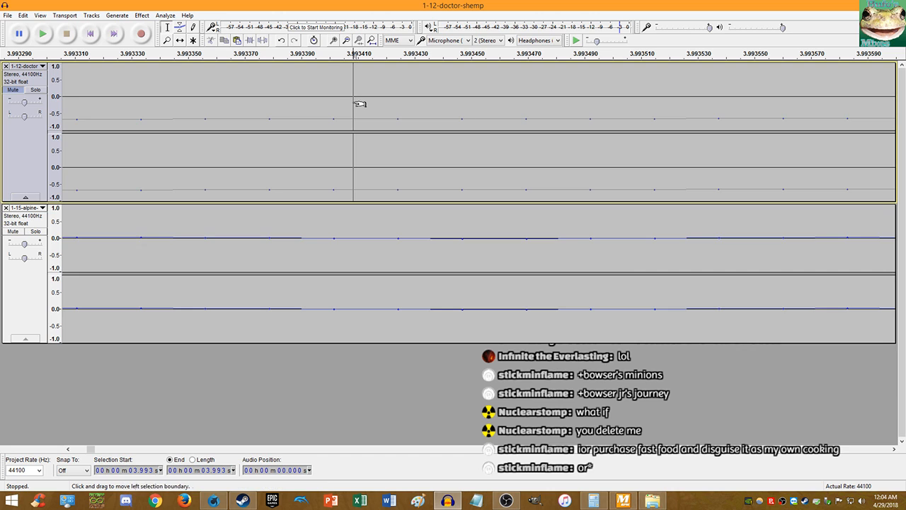
key("End")
key("shift+Home")
left_click(142, 15)
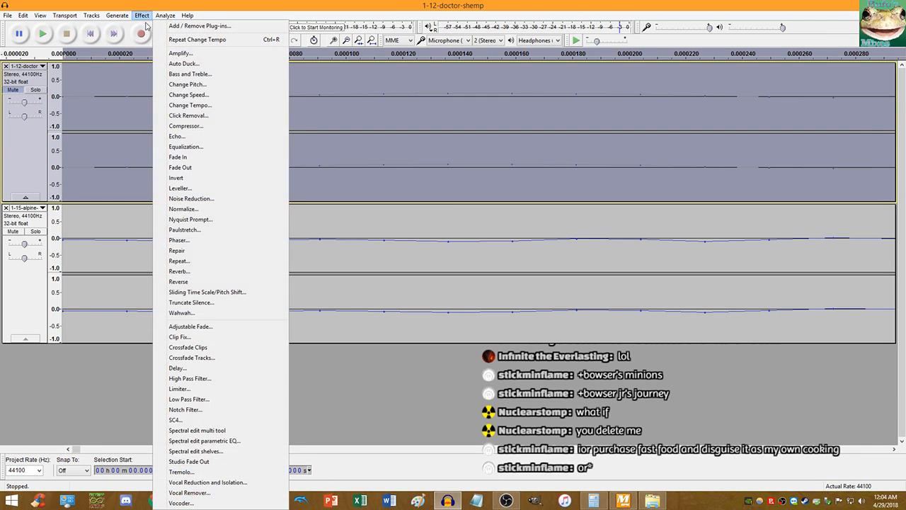
left_click(190, 99)
left_click(541, 179)
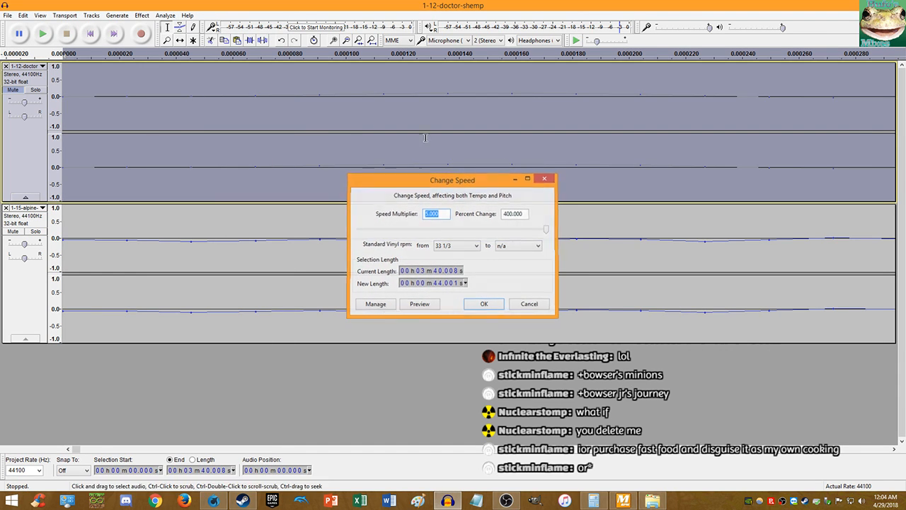
left_click(141, 15)
left_click(190, 99)
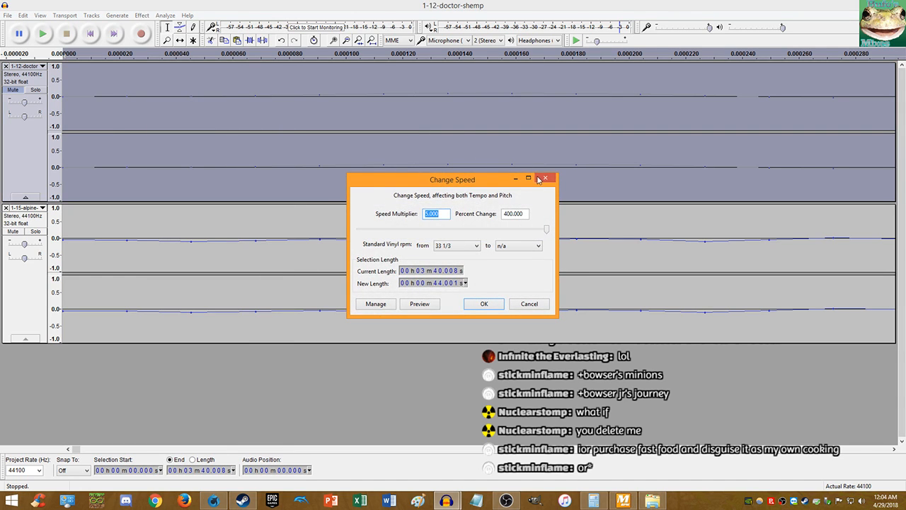
key("Escape")
- Apply Change Tempo of 36.696% and play both tracks from the start
left_click(142, 15)
left_click(189, 105)
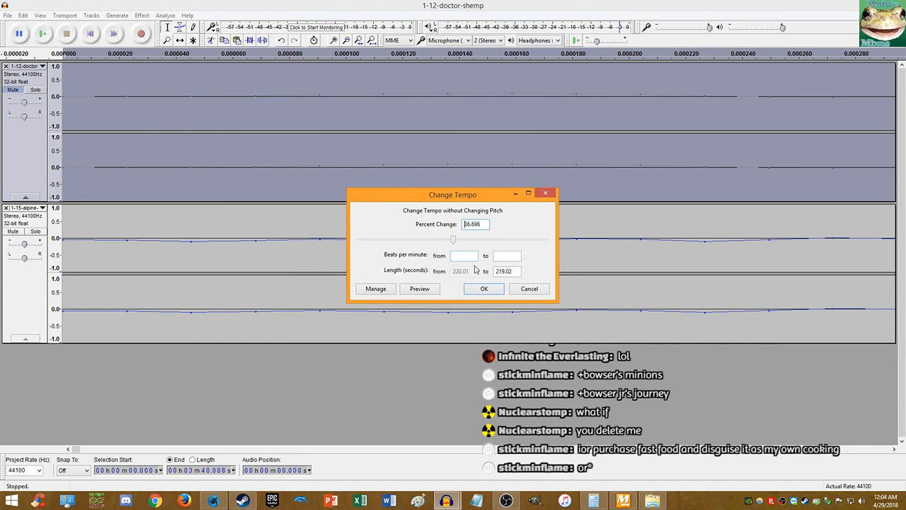
left_click(477, 289)
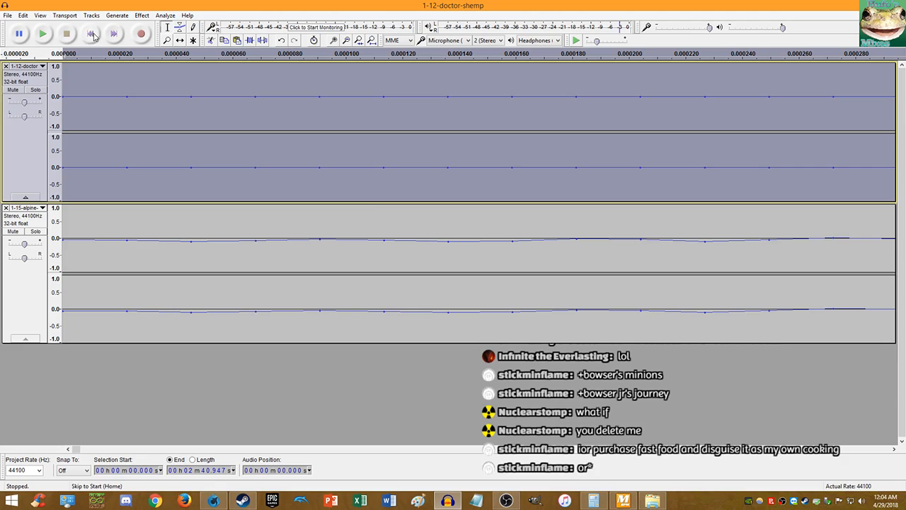
left_click(89, 34)
left_click(48, 34)
scroll(243, 150, "down", 16)
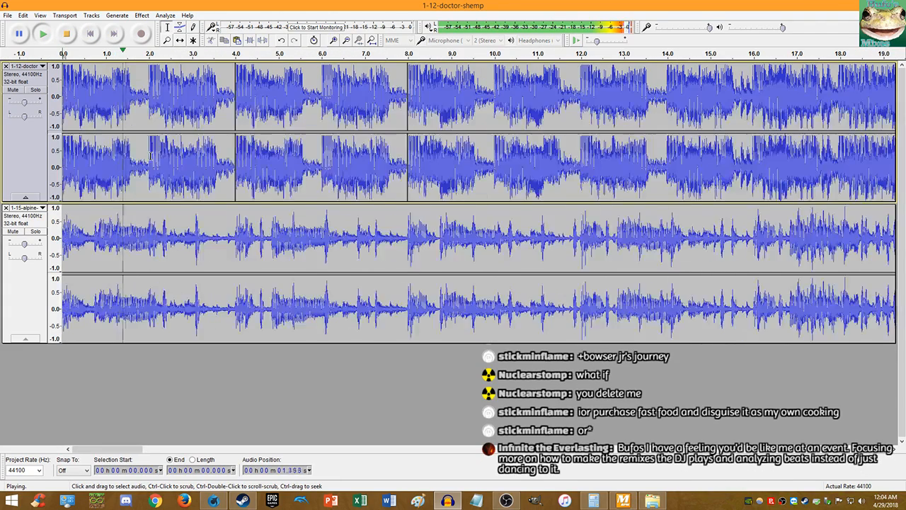
- Listen to both tracks, replay from 11.985 s to check alignment, then close the project window
scroll(243, 149, "up", 2)
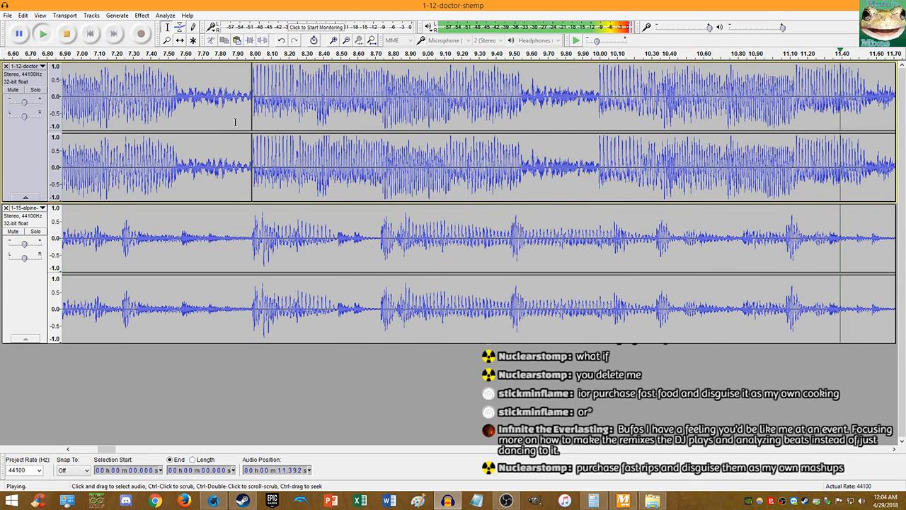
left_click(64, 34)
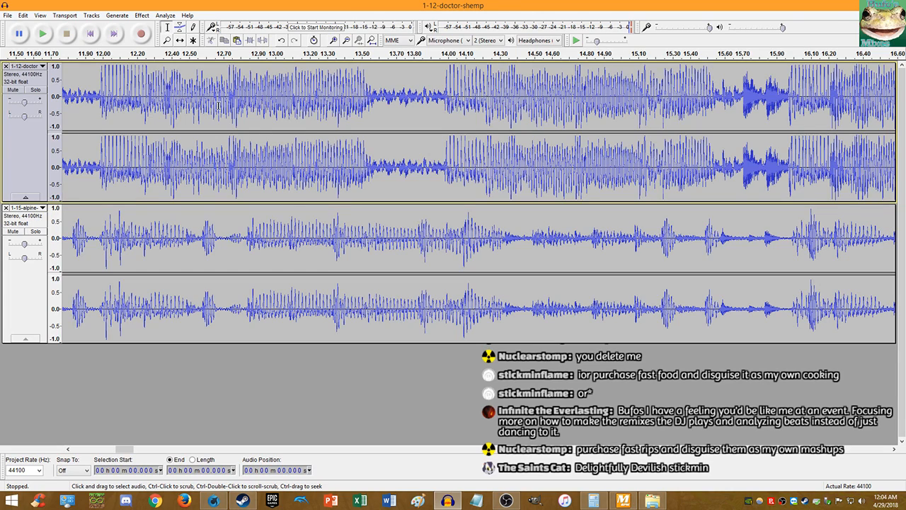
left_click(101, 182)
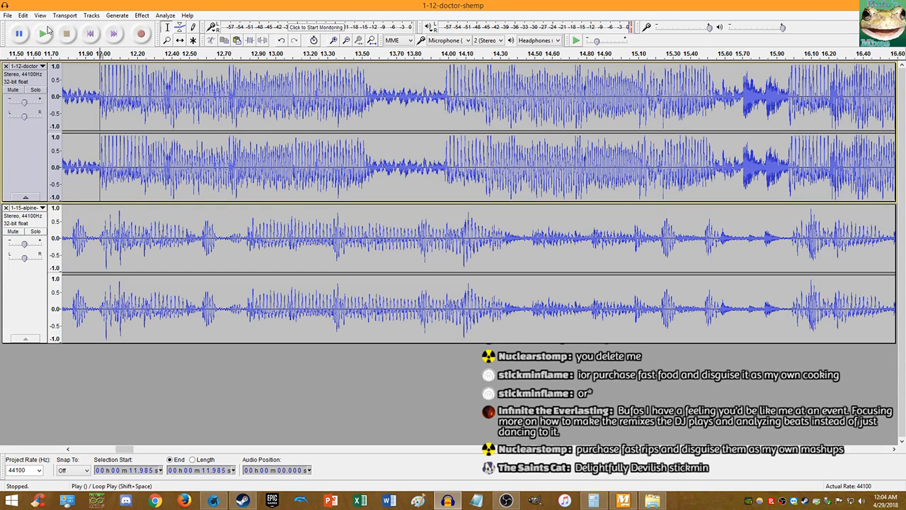
left_click(42, 34)
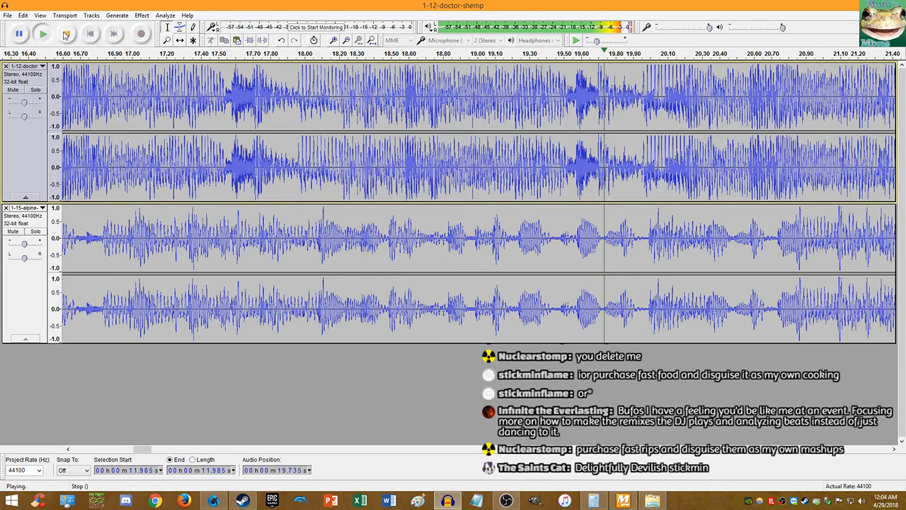
left_click(65, 35)
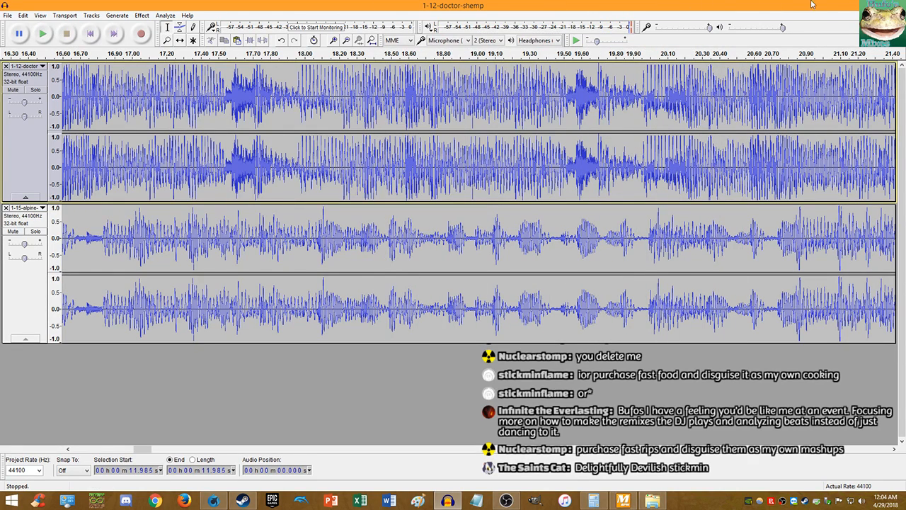
left_click(894, 4)
- Close without saving, quit MixMeister BPM Analyzer and its thank-you notice, then reopen Audacity
left_click(480, 248)
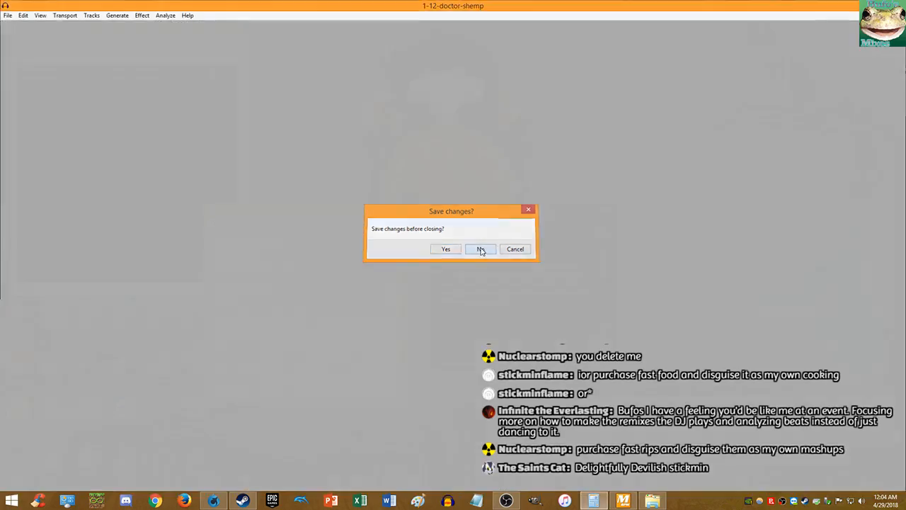
key("alt+F4")
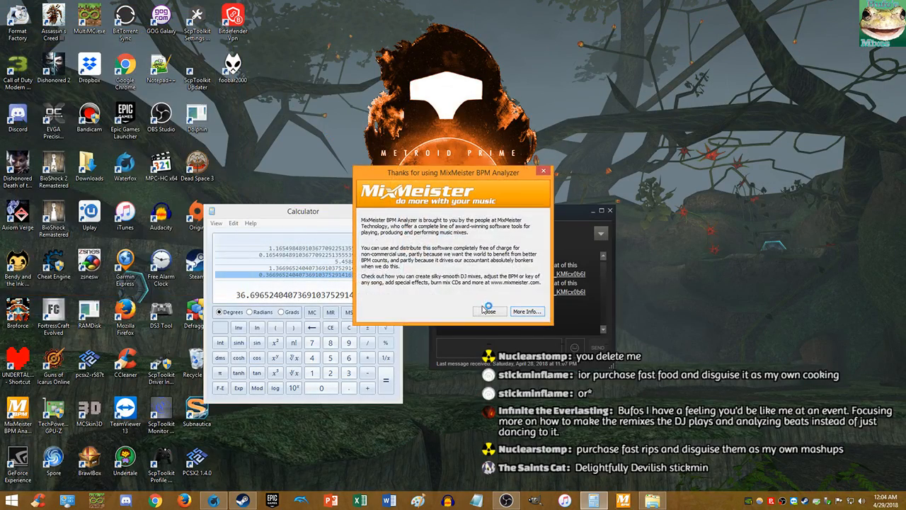
left_click(488, 310)
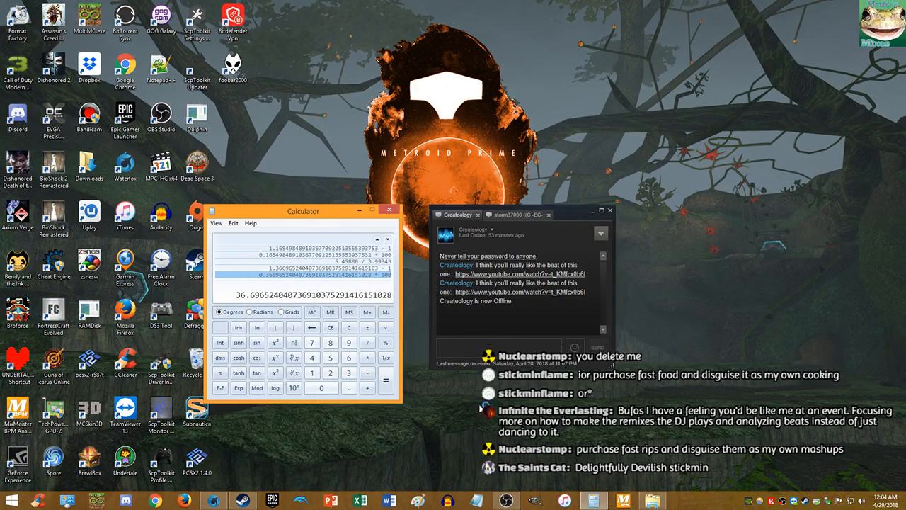
left_click(447, 501)
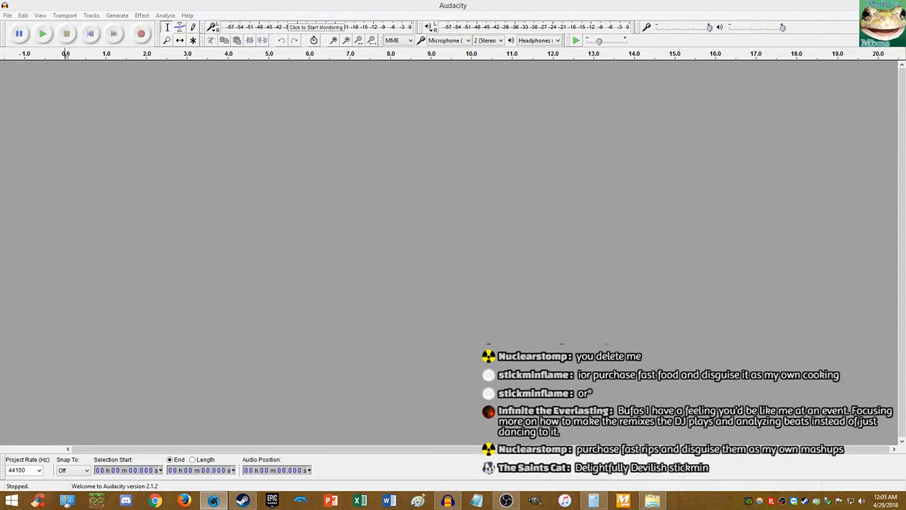
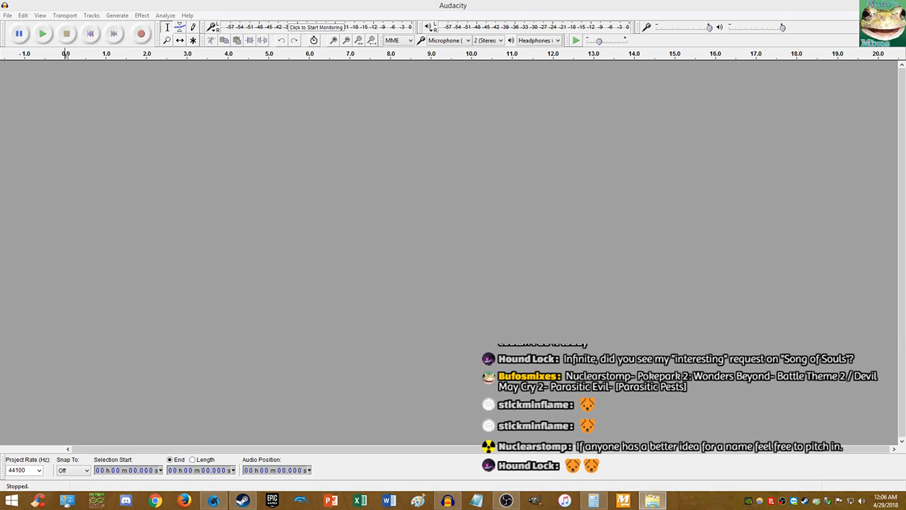
- Drag in the PokePark battle theme and a second song as stacked tracks, and mute the lower one
left_click_drag(905, 170, 637, 188)
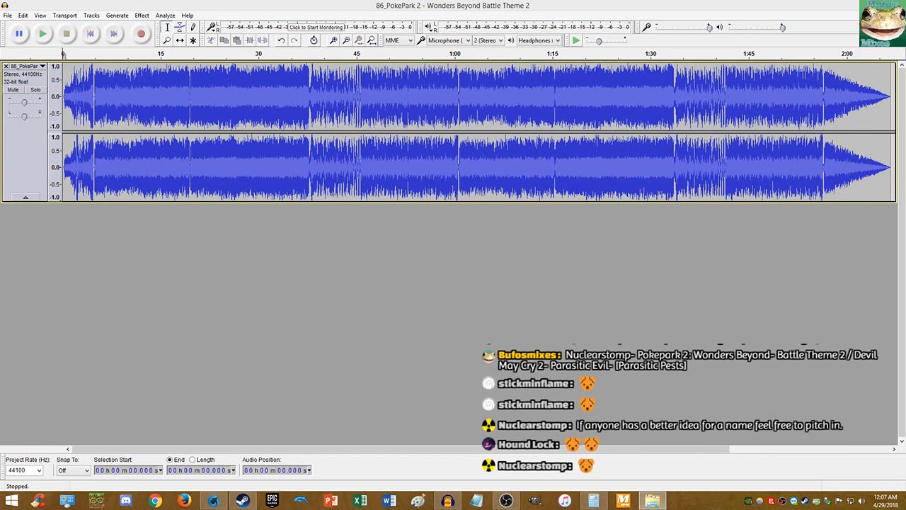
left_click_drag(686, 246, 265, 241)
left_click(13, 231)
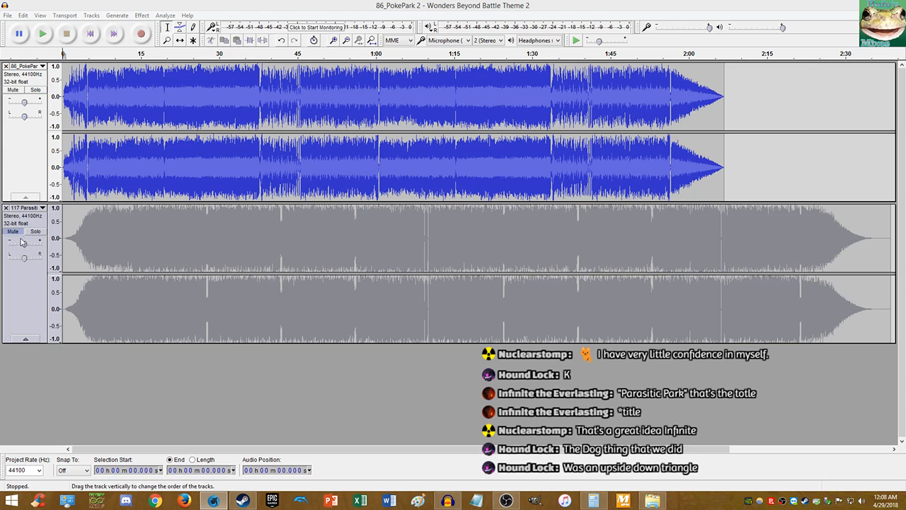
- Play the opening, zoom in, and mark where the top track's music resumes near 4.94 s
left_click(84, 36)
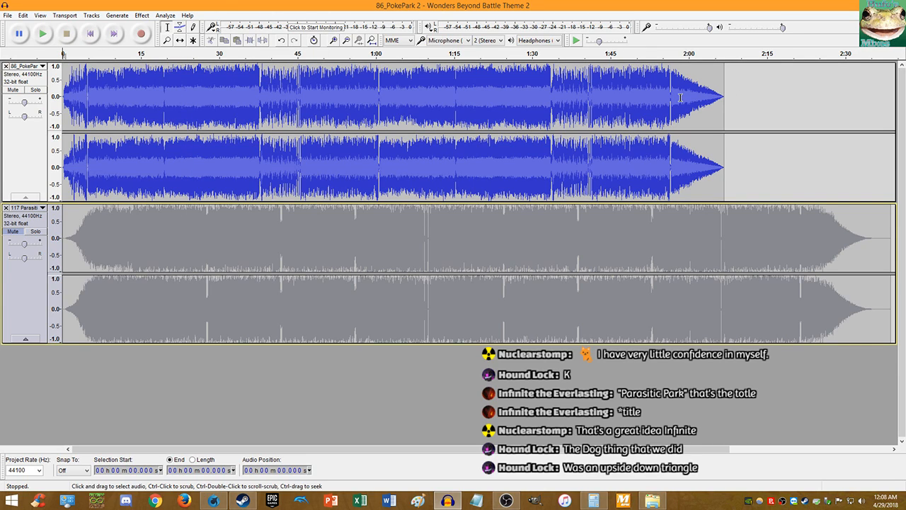
key("alt+Tab")
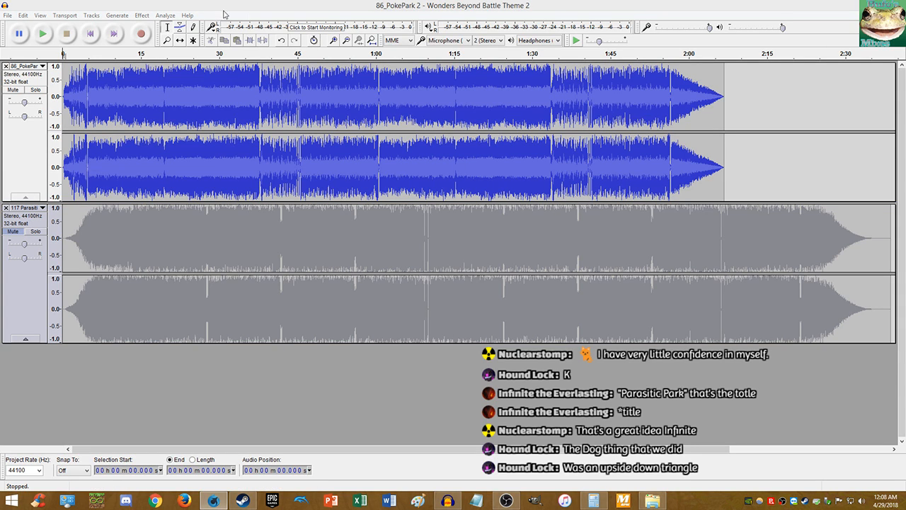
key("alt+Tab")
left_click(43, 34)
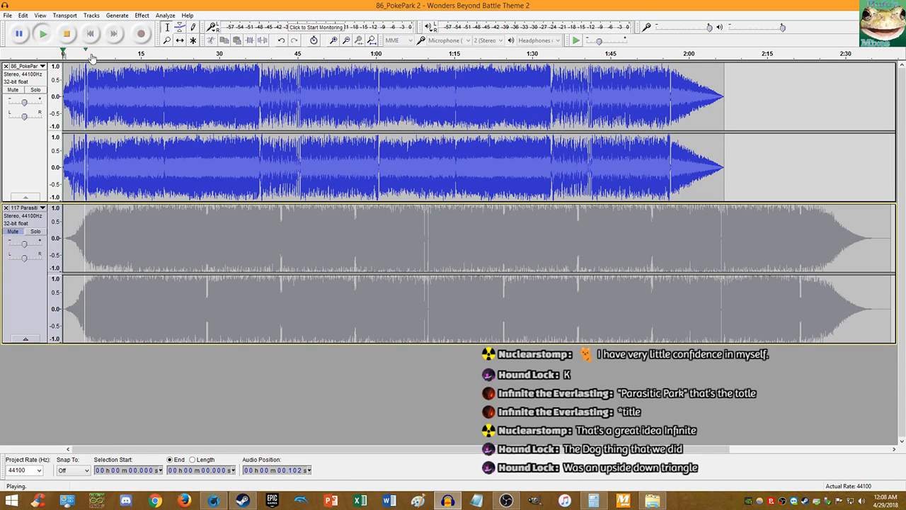
key("ctrl+2")
key("ctrl+1")
key("ctrl+1")
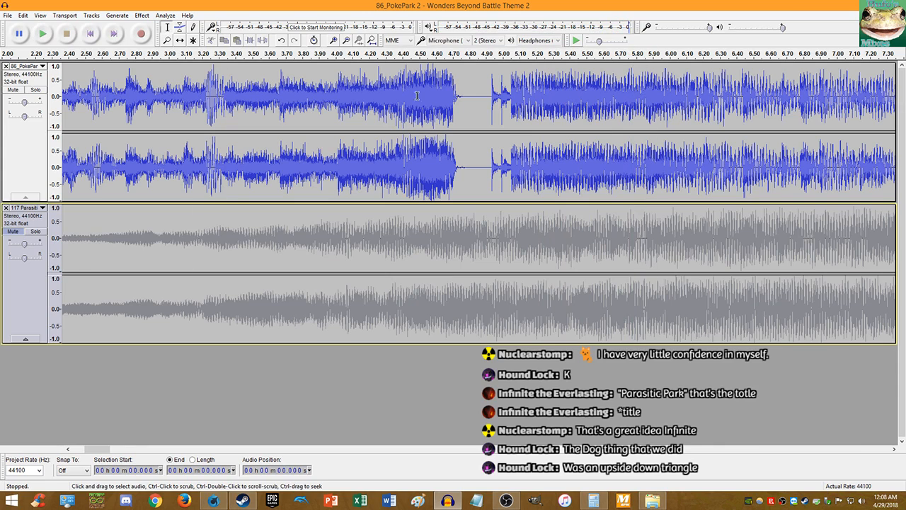
left_click(493, 99)
- Move the top track's first 4.937 s to after the project end (2:38.668–2:43.605)
key("space")
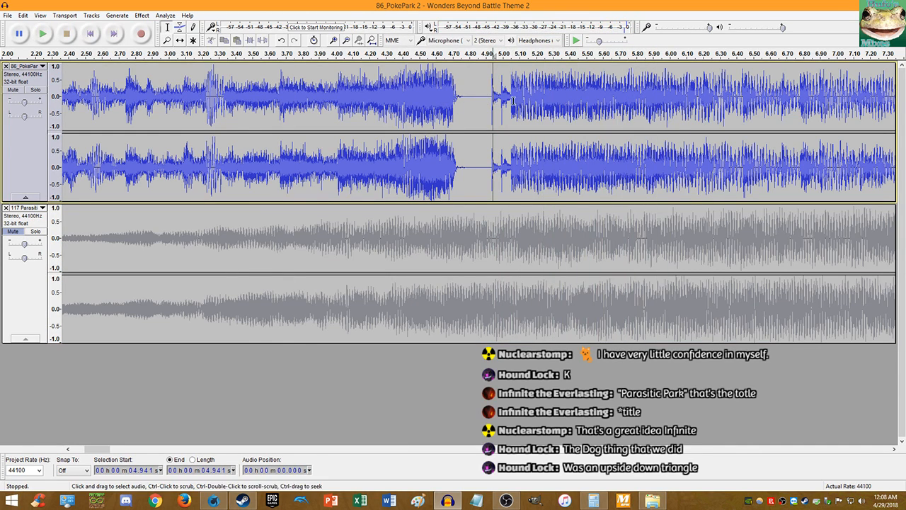
key("ctrl+1")
key("ctrl+1")
key("ctrl+1")
key("ctrl+1")
key("ctrl+1")
scroll(499, 98, "up", 9, "ctrl")
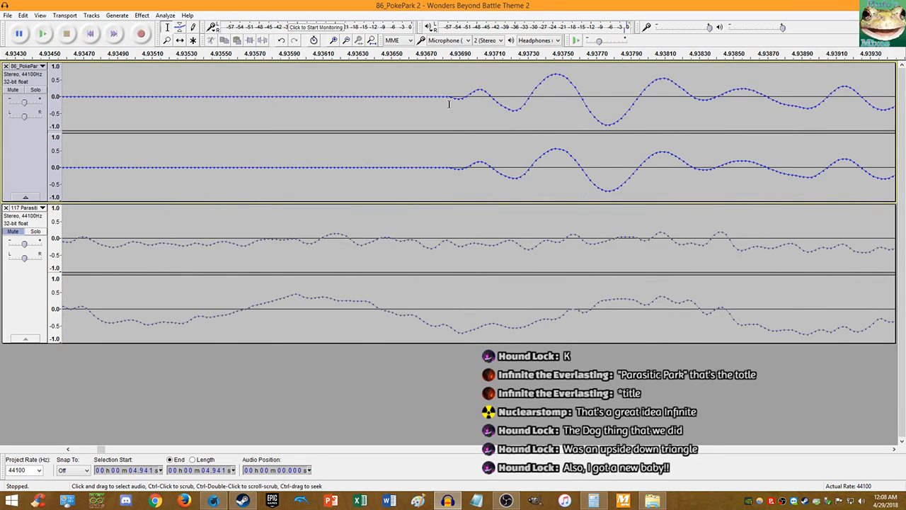
left_click(427, 98)
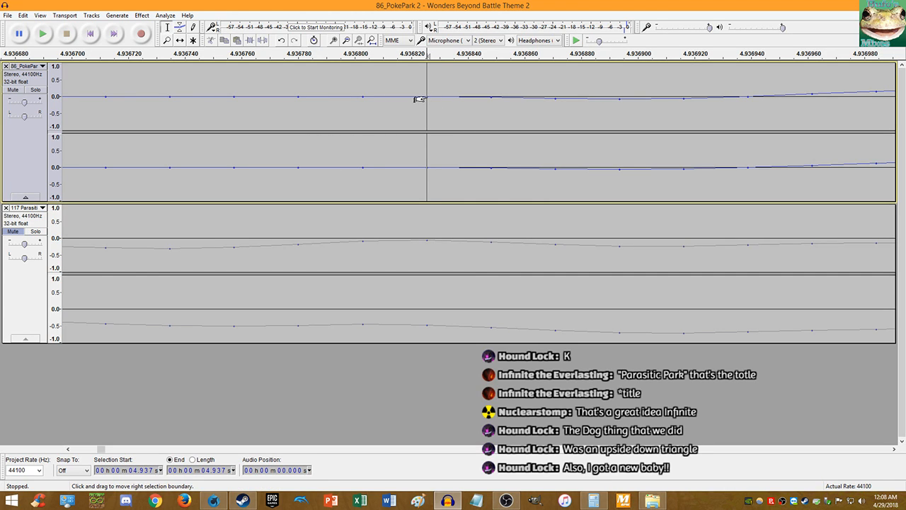
key("Home")
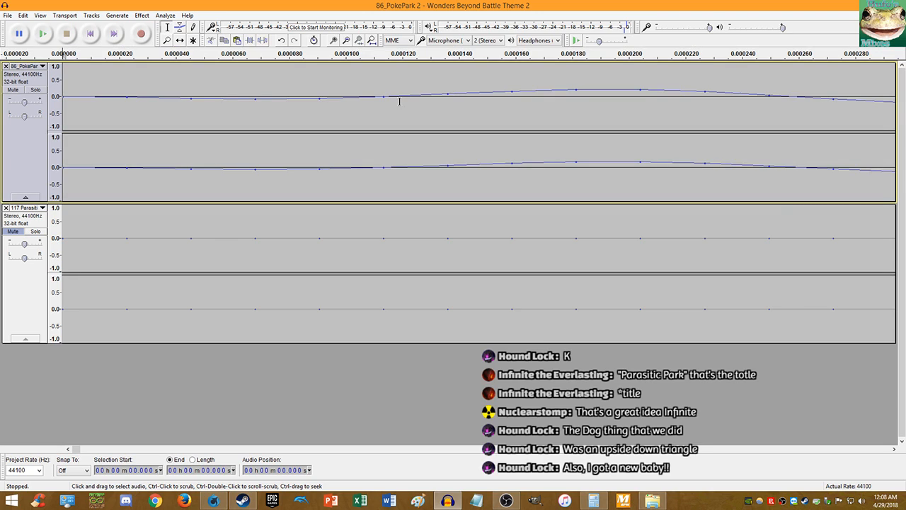
key("End")
key("shift+End")
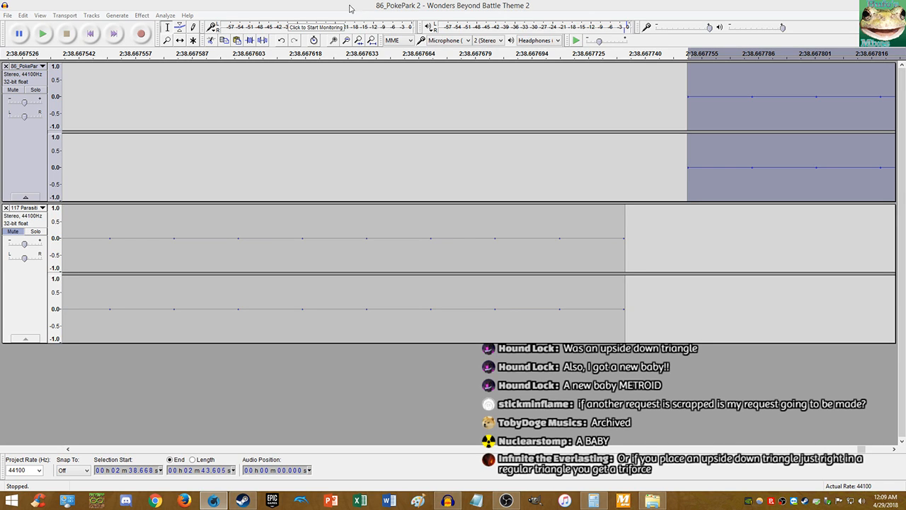
left_click(90, 33)
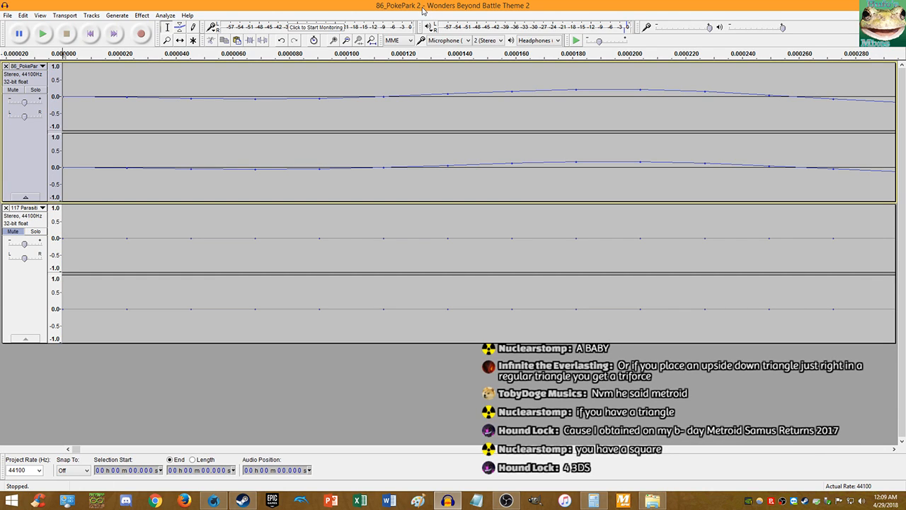
- Play the edited tracks from the beginning, then stop
key("space")
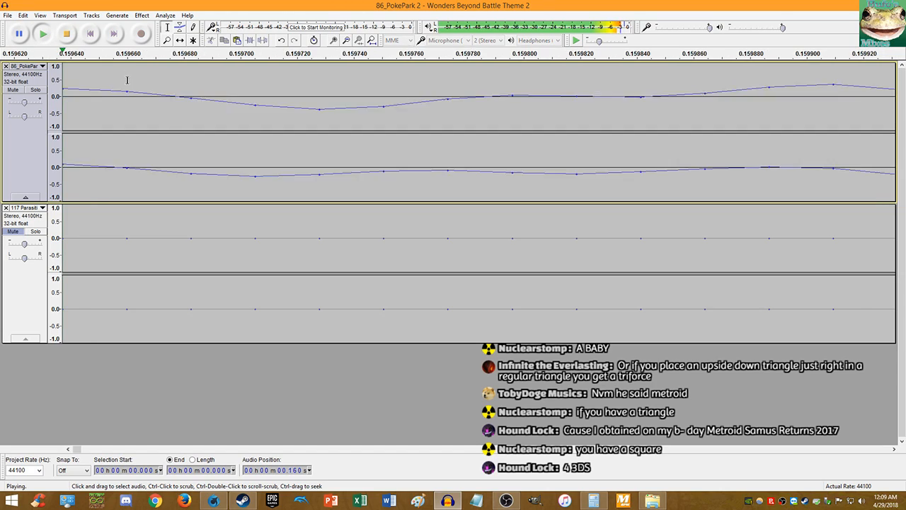
scroll(133, 104, "down", 15, "ctrl")
scroll(133, 104, "down", 5, "ctrl")
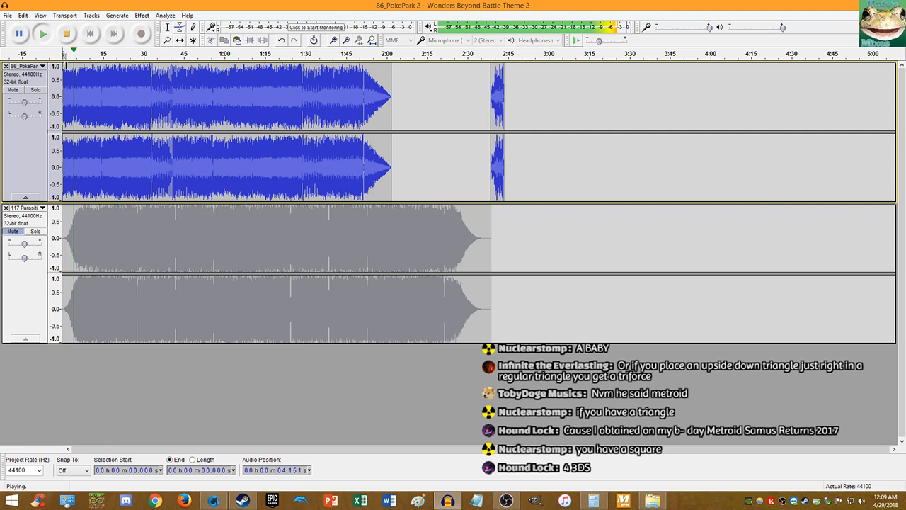
scroll(74, 98, "up", 5, "ctrl")
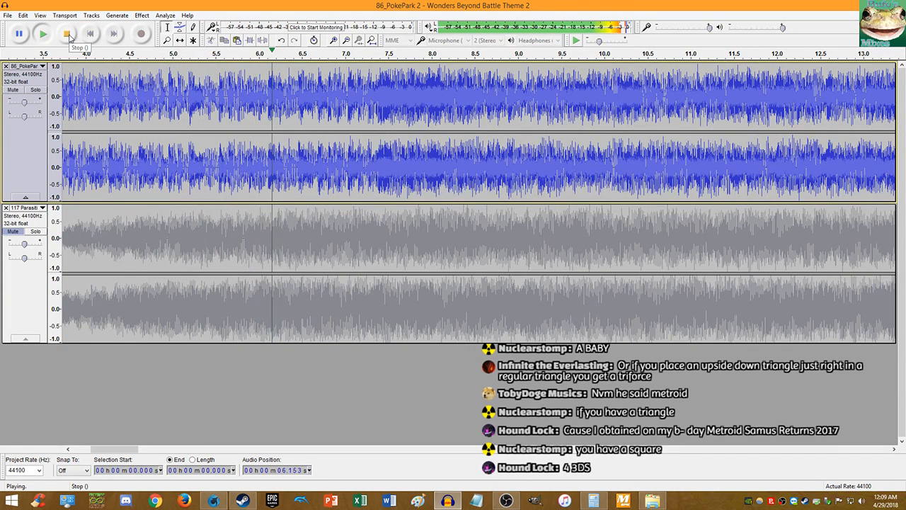
left_click(68, 34)
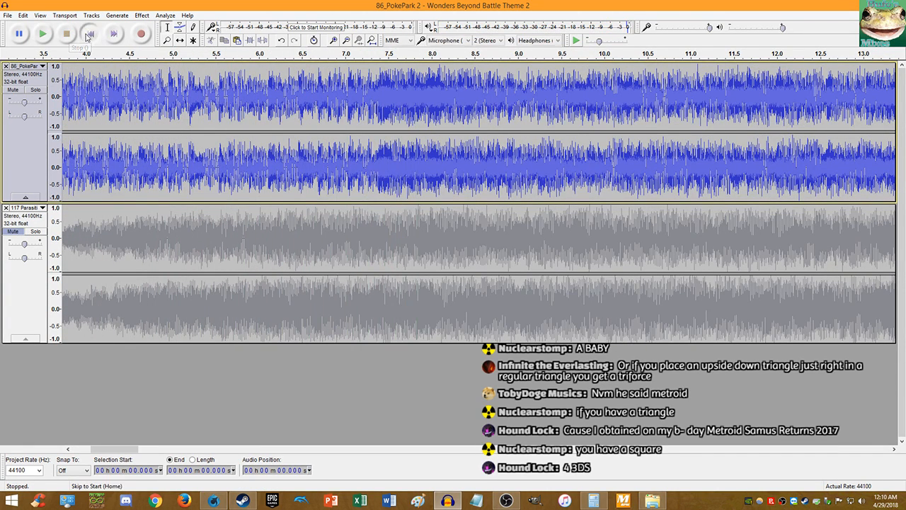
- Mute the top track, unmute the lower track, and briefly play the lower song
left_click(14, 90)
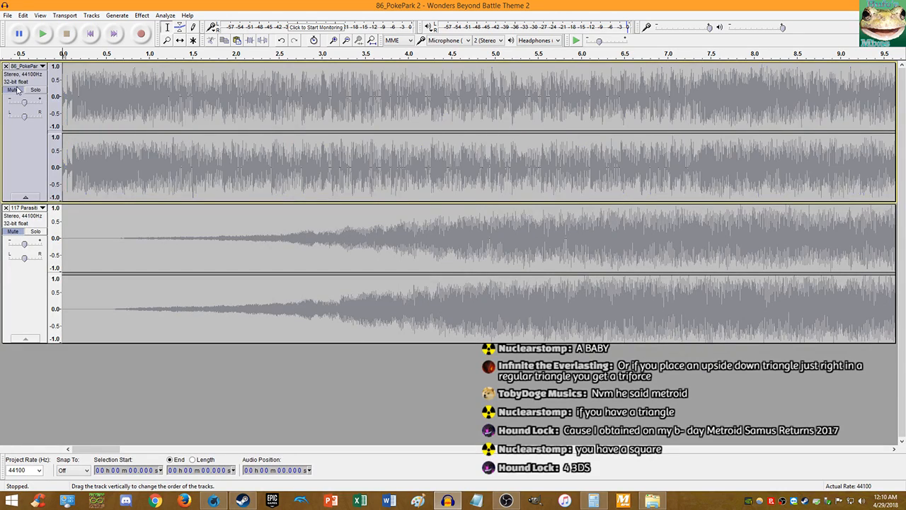
left_click(15, 232)
scroll(138, 198, "down", 1, "ctrl")
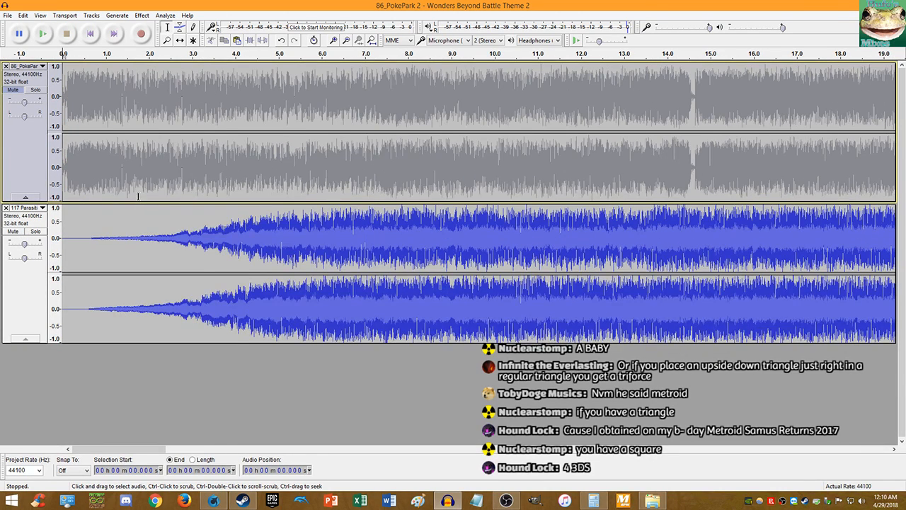
left_click(42, 33)
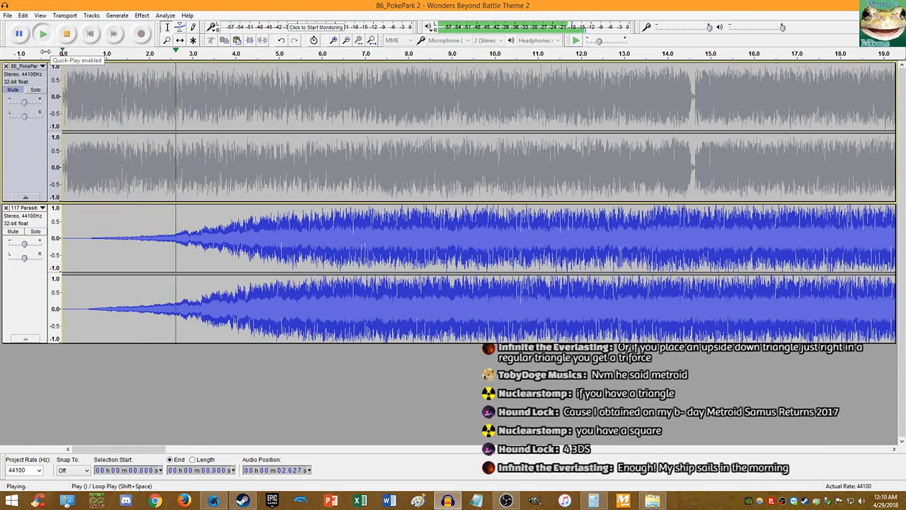
left_click(66, 35)
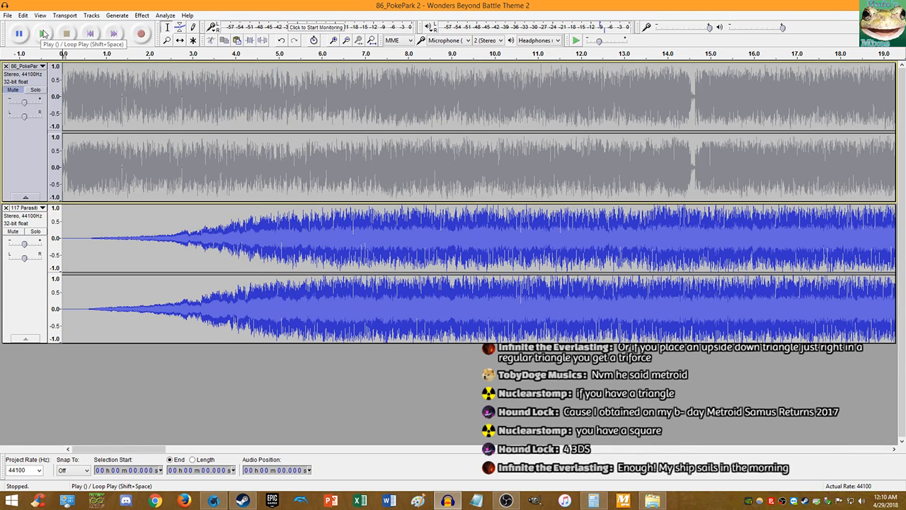
- Replay the lower song's opening seconds while zooming, then stop and return to the start
left_click(44, 32)
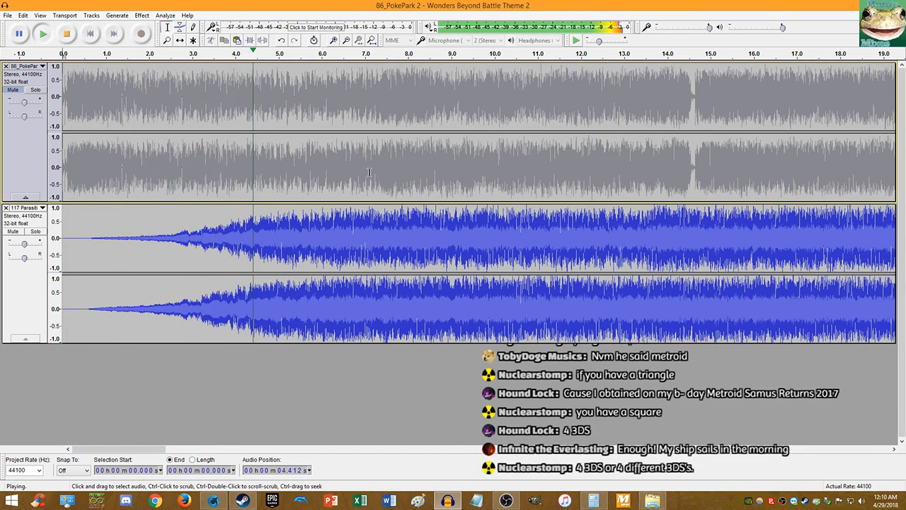
scroll(460, 230, "up", 1)
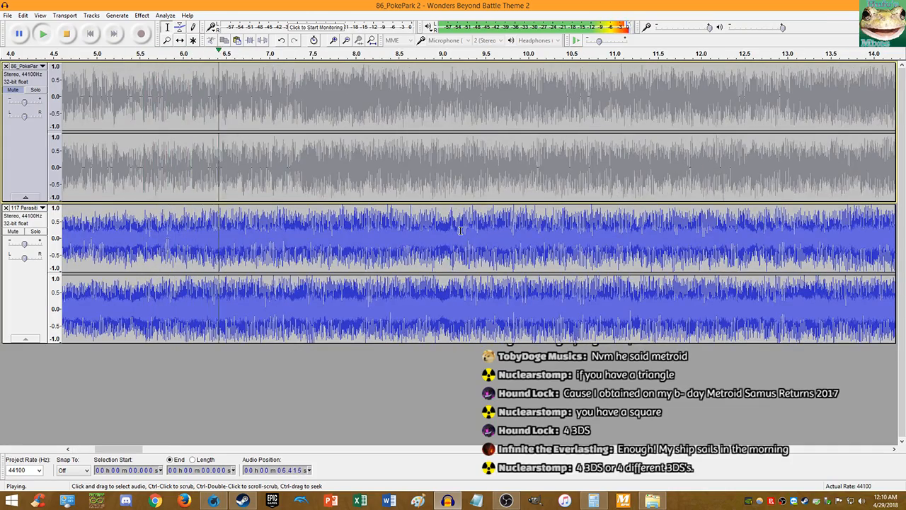
scroll(460, 230, "down", 2)
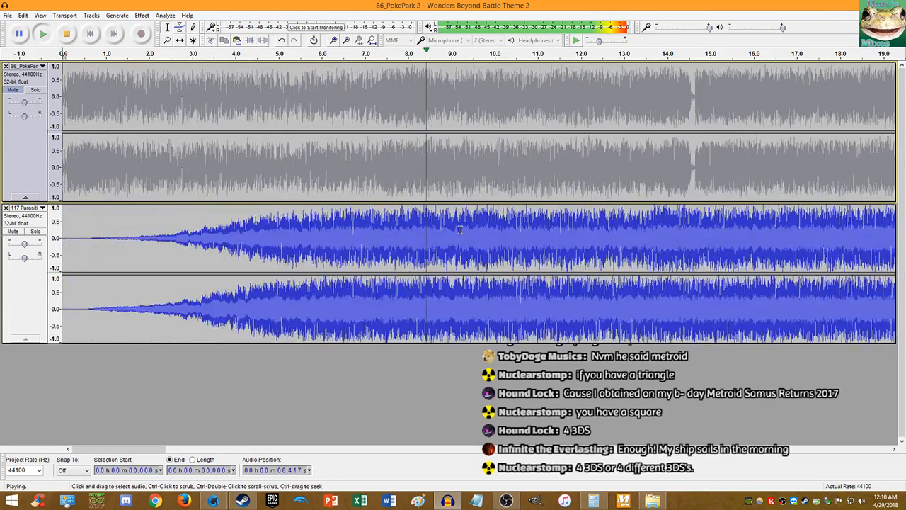
scroll(389, 217, "up", 1)
scroll(390, 217, "up", 3)
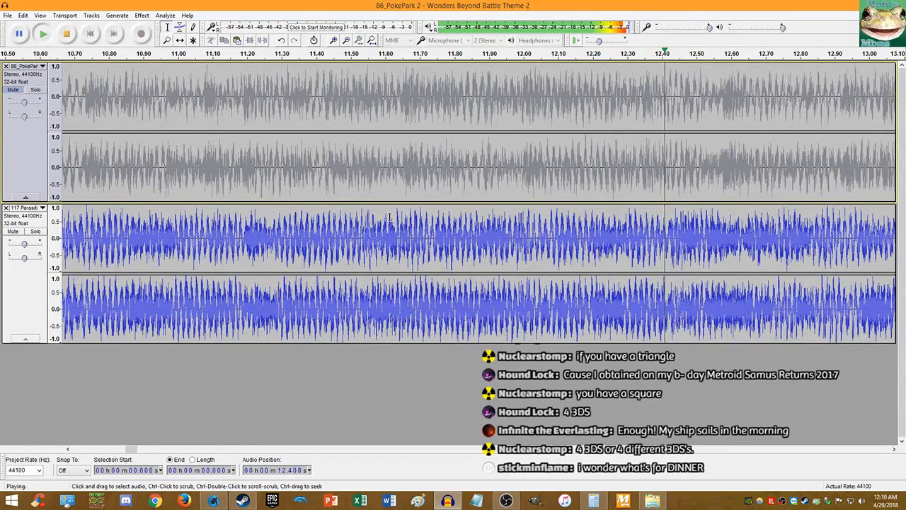
scroll(389, 217, "down", 5)
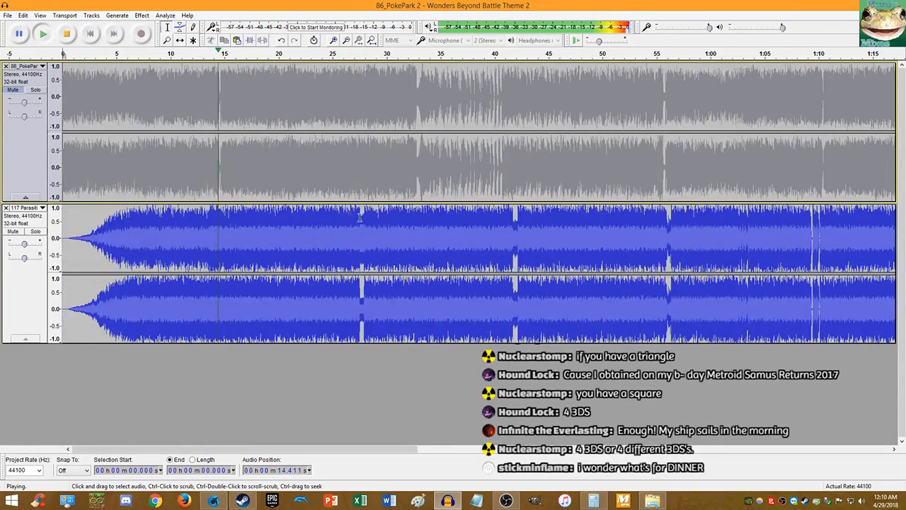
scroll(288, 210, "up", 3)
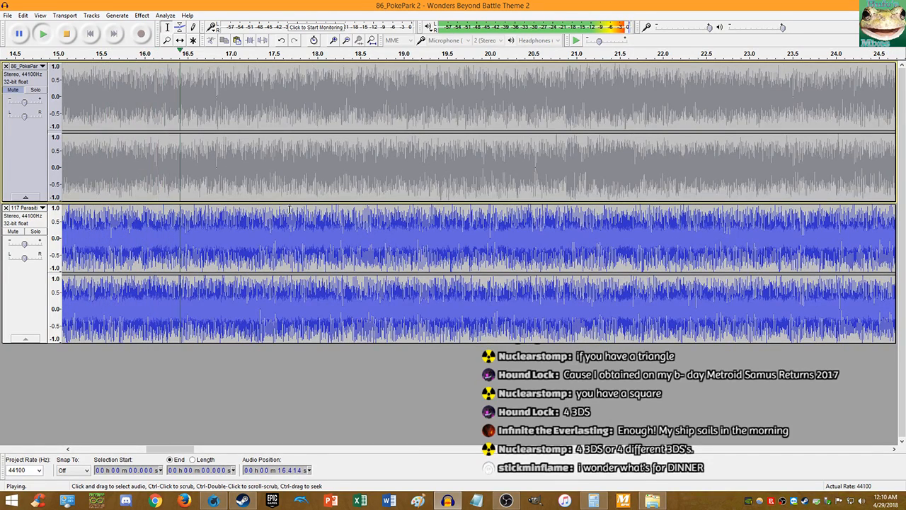
scroll(323, 209, "up", 1)
scroll(323, 209, "up", 1)
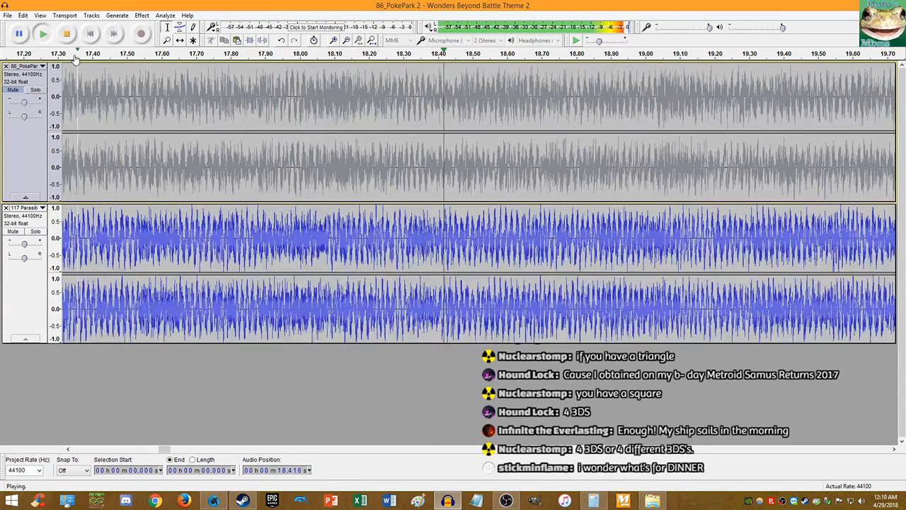
left_click(68, 36)
left_click(90, 37)
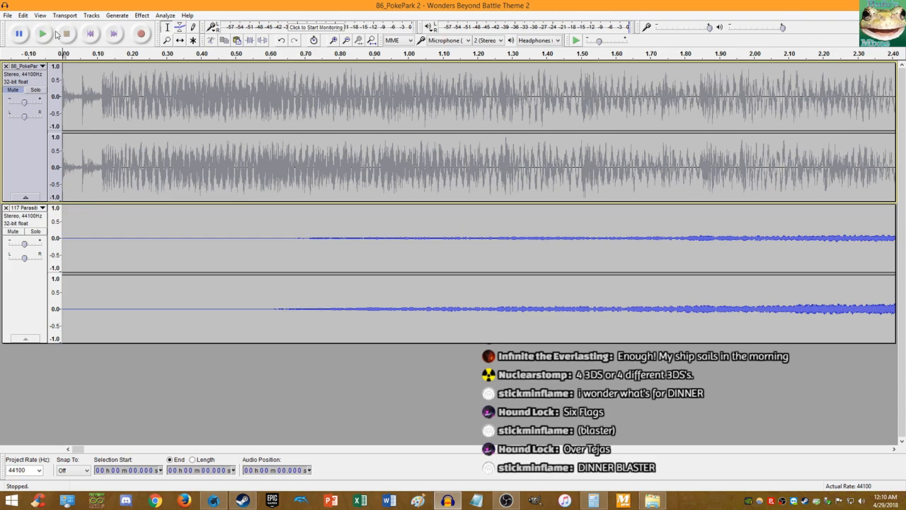
- Play the stacked tracks to hear the lower song, then stop playback and switch applications
left_click(44, 33)
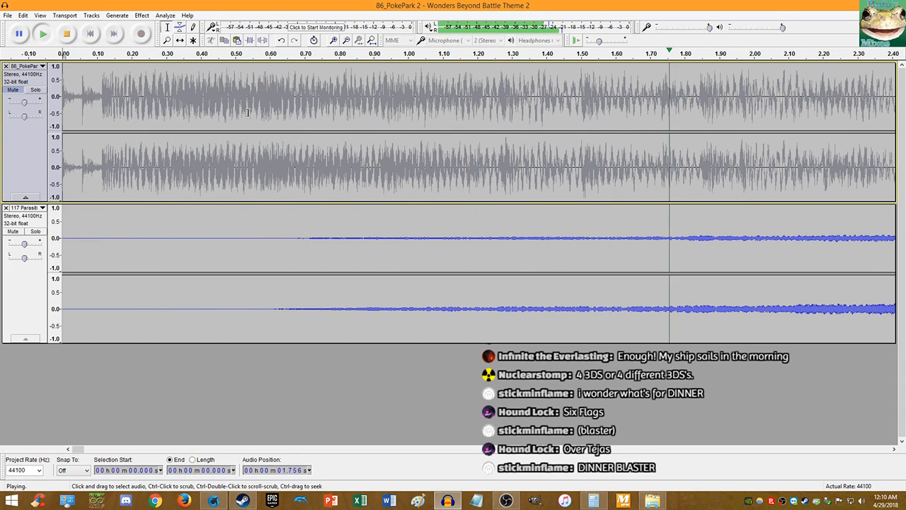
scroll(248, 113, "down", 3)
scroll(262, 164, "up", 2)
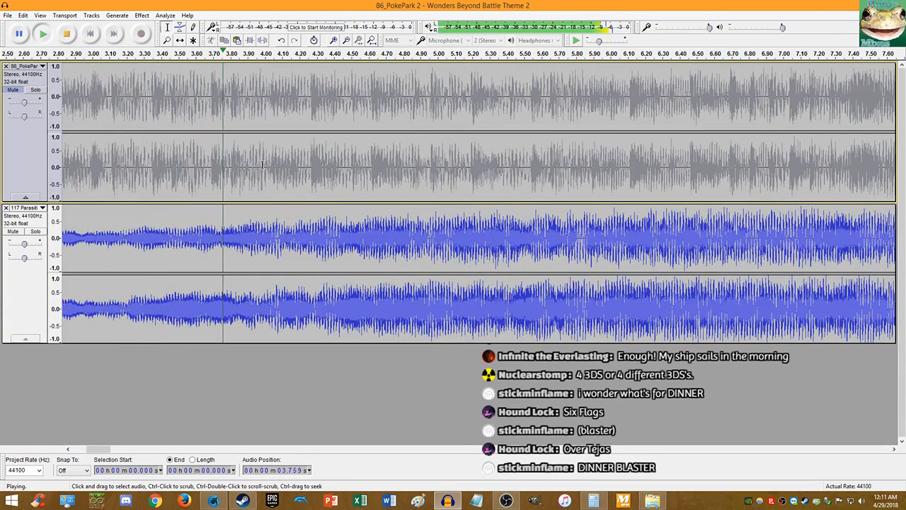
scroll(262, 164, "up", 1)
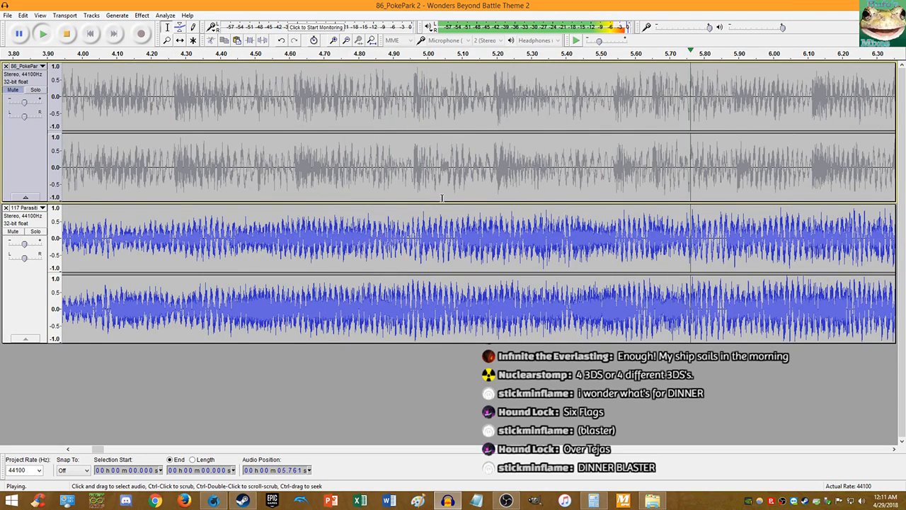
scroll(442, 198, "down", 4)
scroll(359, 217, "up", 1)
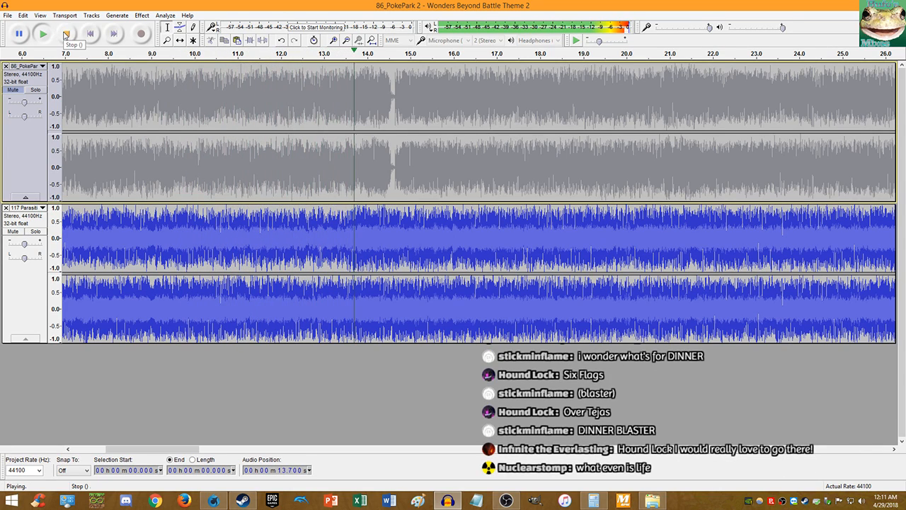
left_click(65, 35)
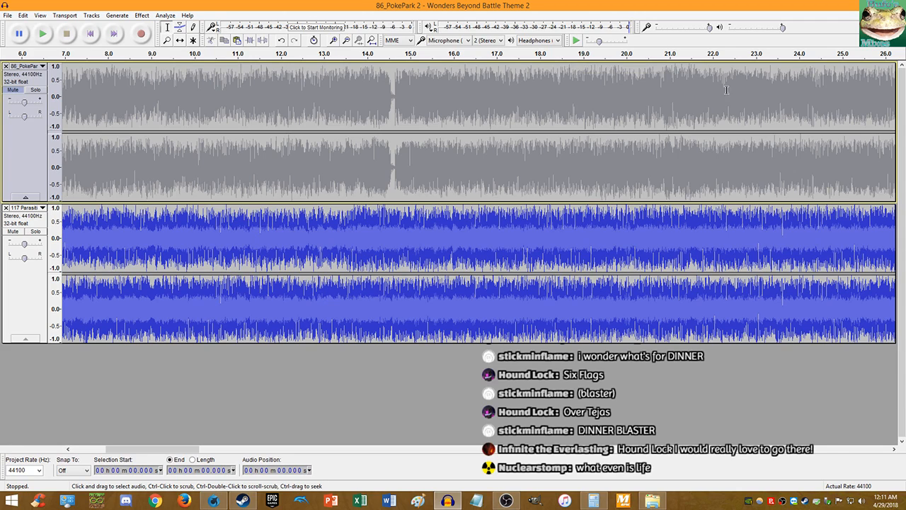
key("alt+Tab")
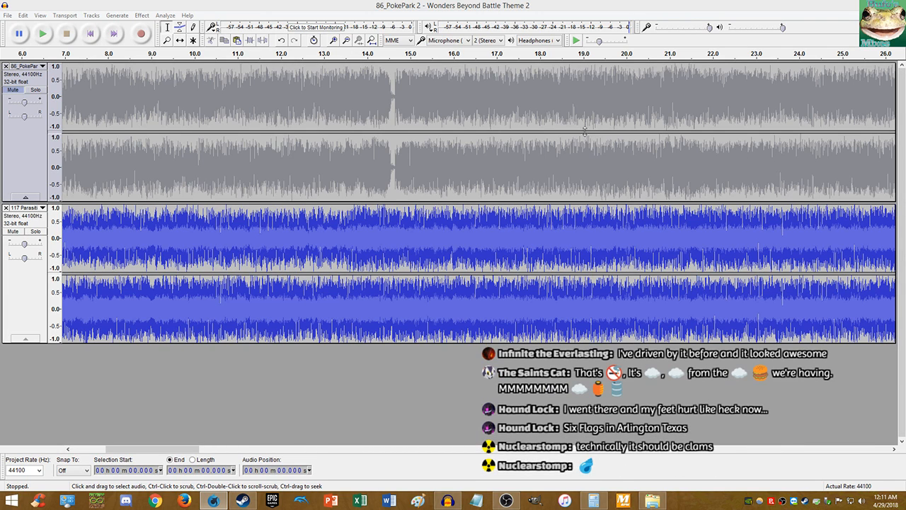
left_click(42, 34)
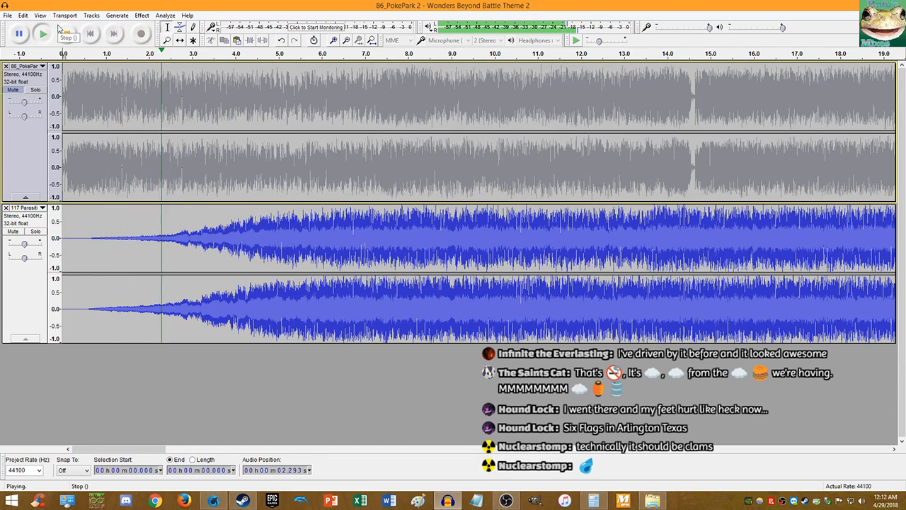
left_click(59, 28)
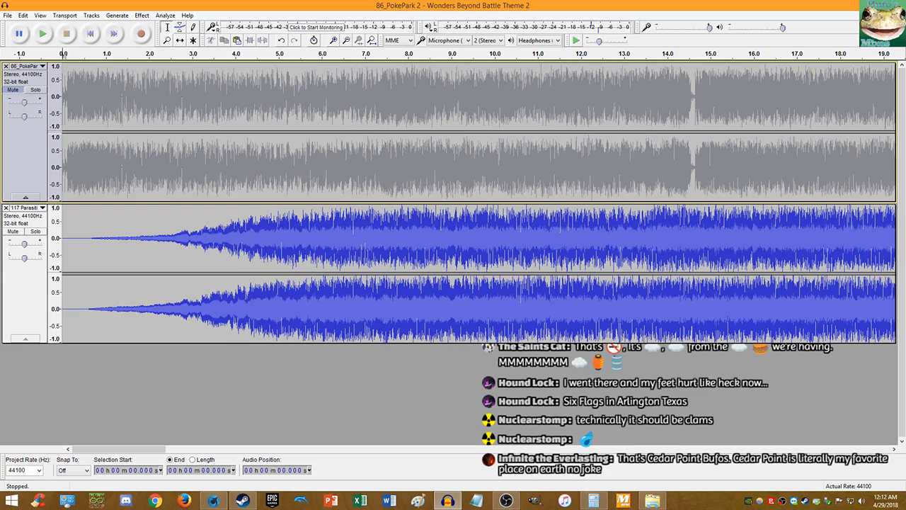
key("alt+Tab")
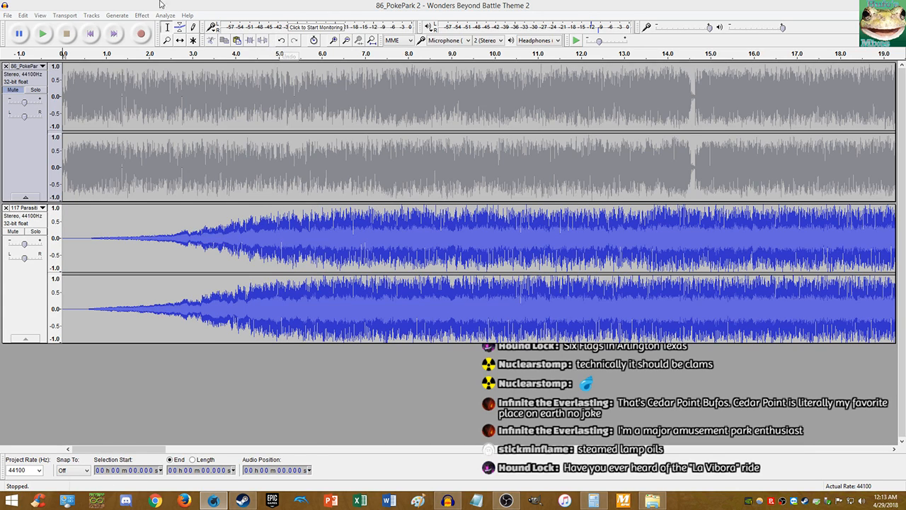
key("space")
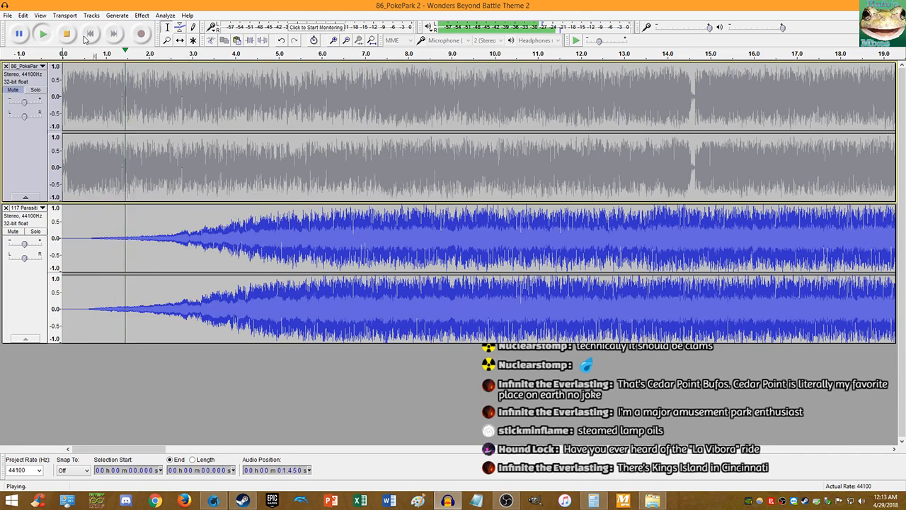
left_click(43, 34)
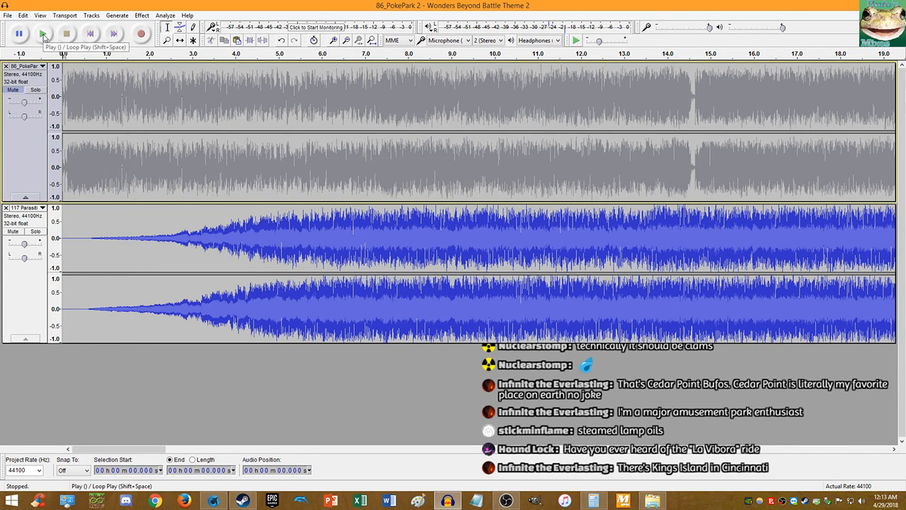
left_click(43, 34)
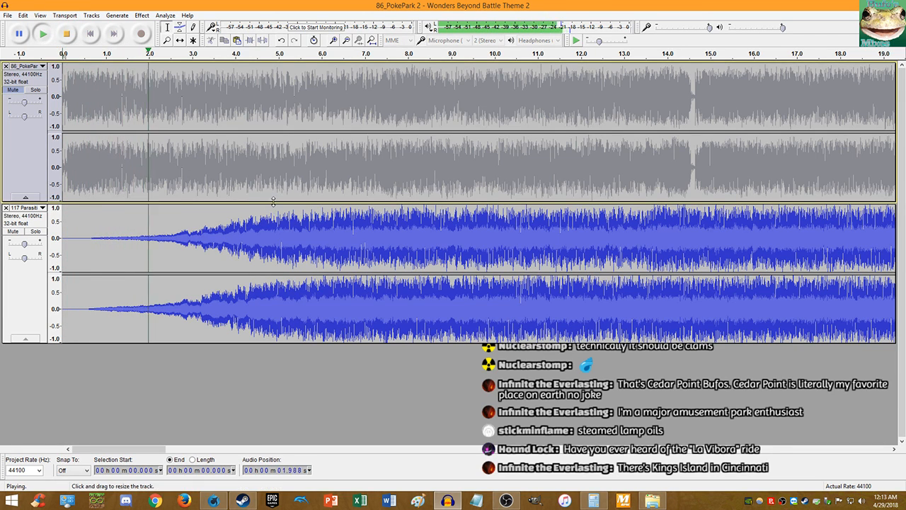
scroll(328, 212, "up", 3)
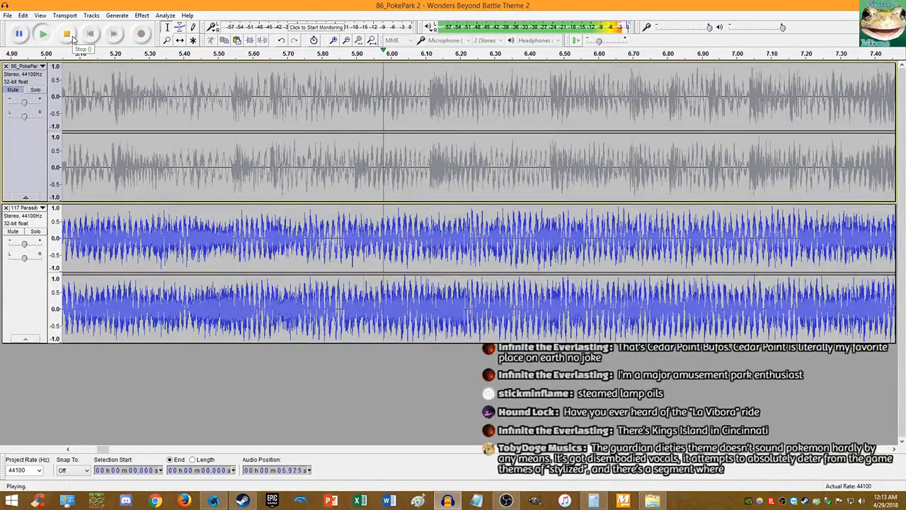
scroll(249, 146, "down", 7)
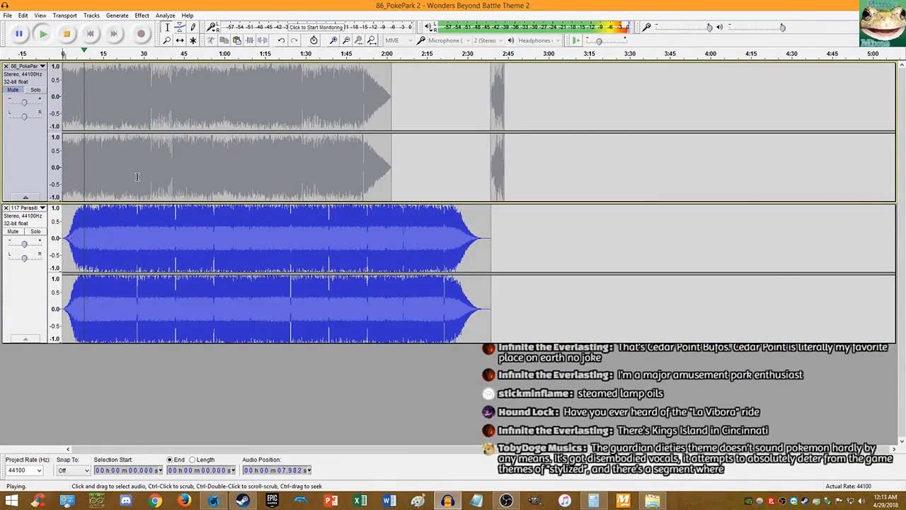
scroll(213, 162, "up", 3)
scroll(143, 178, "down", 4)
scroll(143, 178, "up", 3)
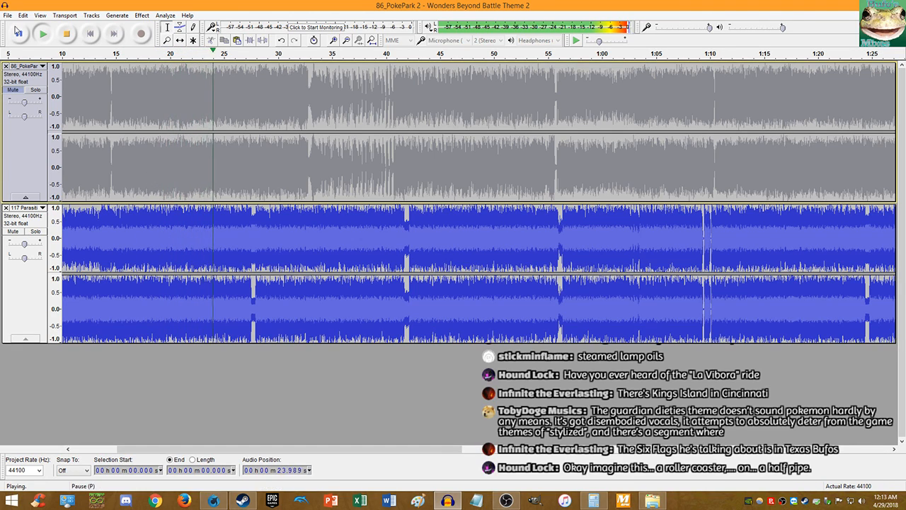
key("space")
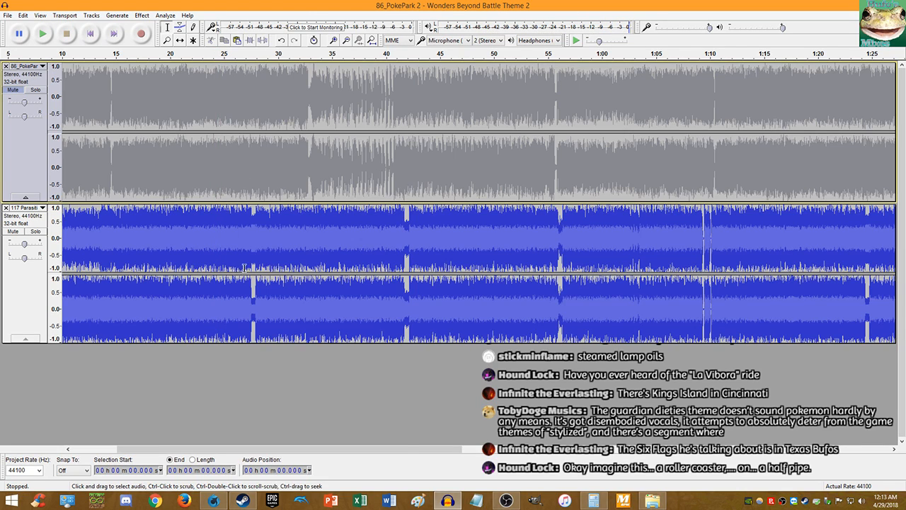
left_click(247, 280)
left_click(47, 35)
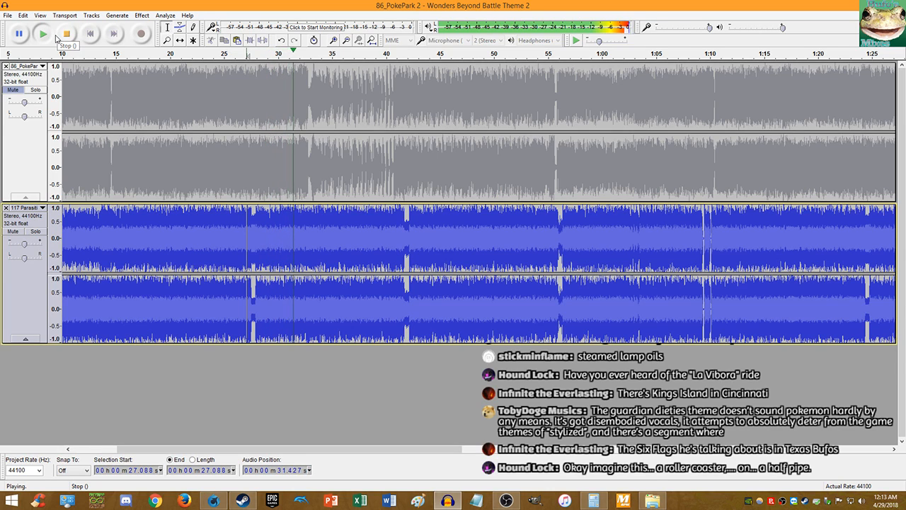
left_click(58, 36)
left_click(92, 34)
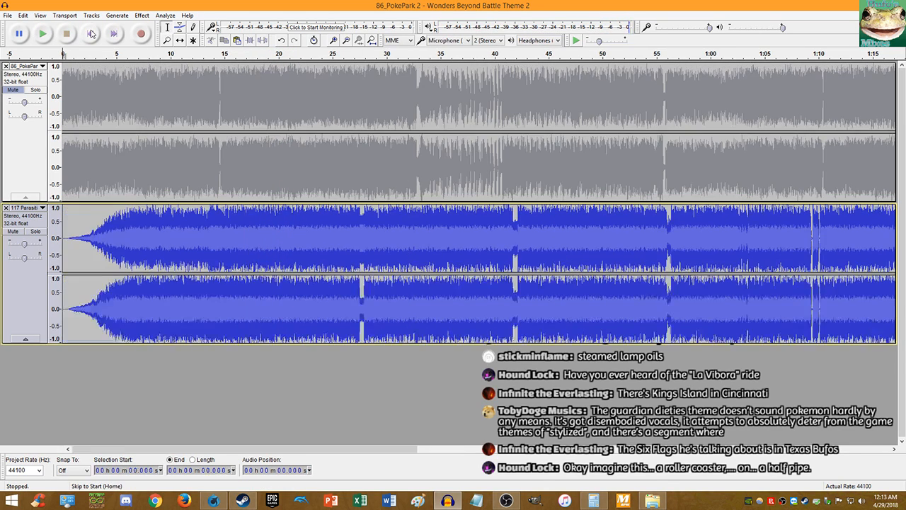
scroll(114, 103, "up", 3)
- Delete the blue track's near-silent lead-in before 0.675 s
left_click(88, 36)
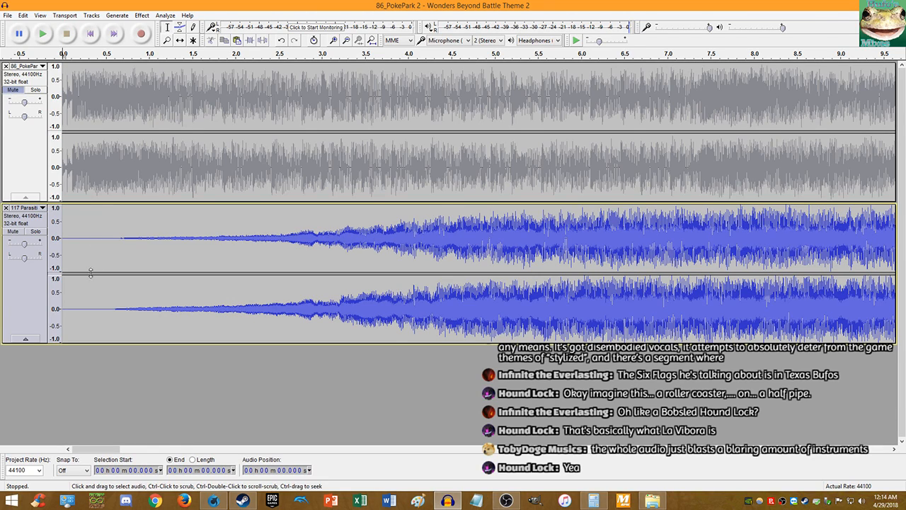
scroll(105, 290, "up", 3)
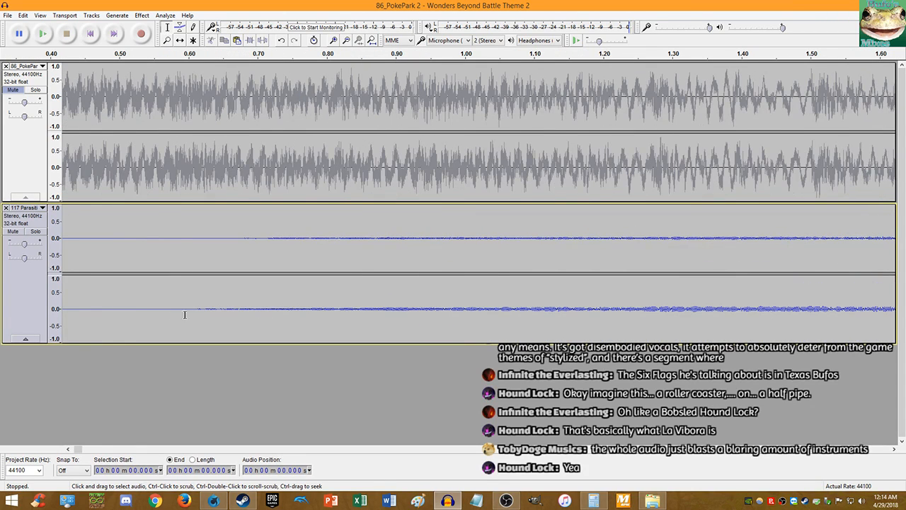
scroll(227, 313, "up", 3)
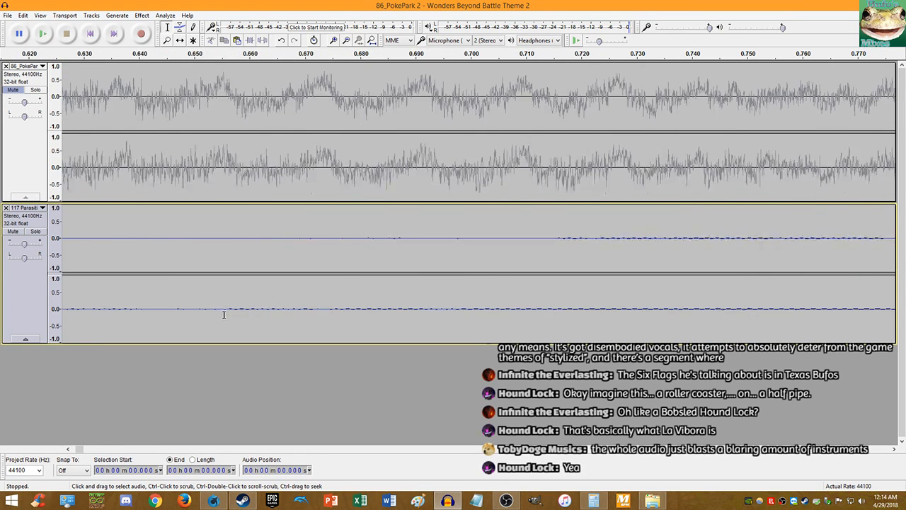
scroll(225, 316, "down", 2)
scroll(247, 306, "up", 2)
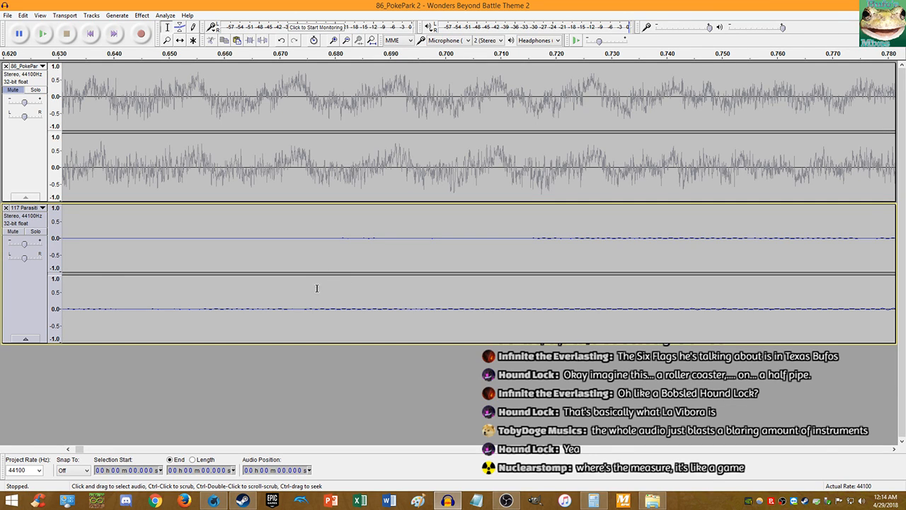
scroll(297, 311, "up", 7)
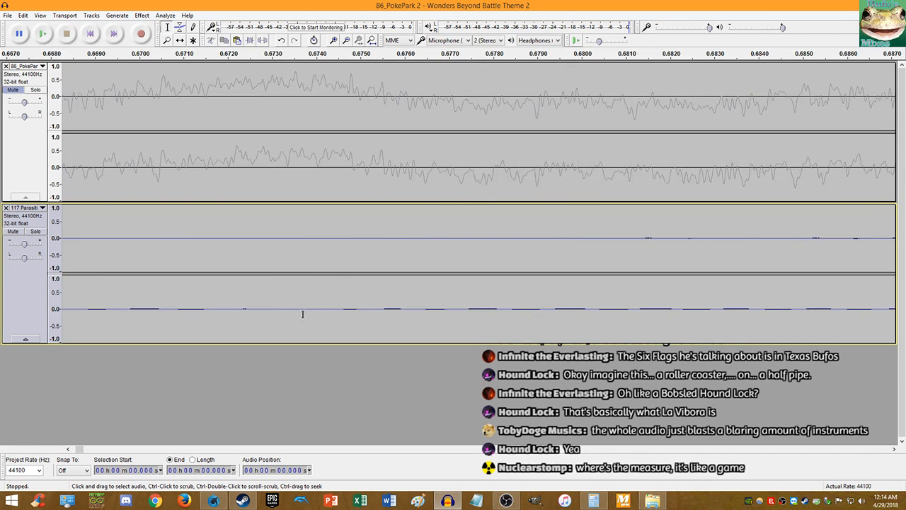
scroll(354, 308, "up", 2)
left_click(358, 308)
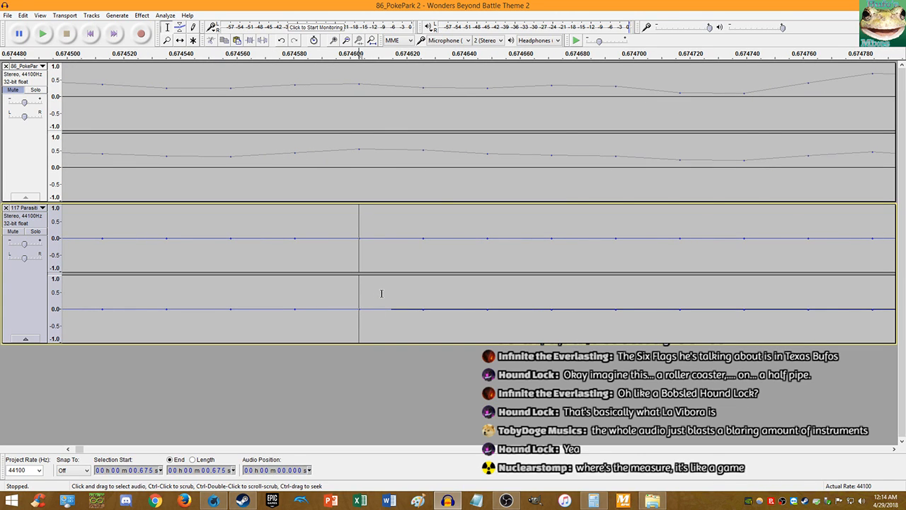
key("shift+Home")
key("Delete")
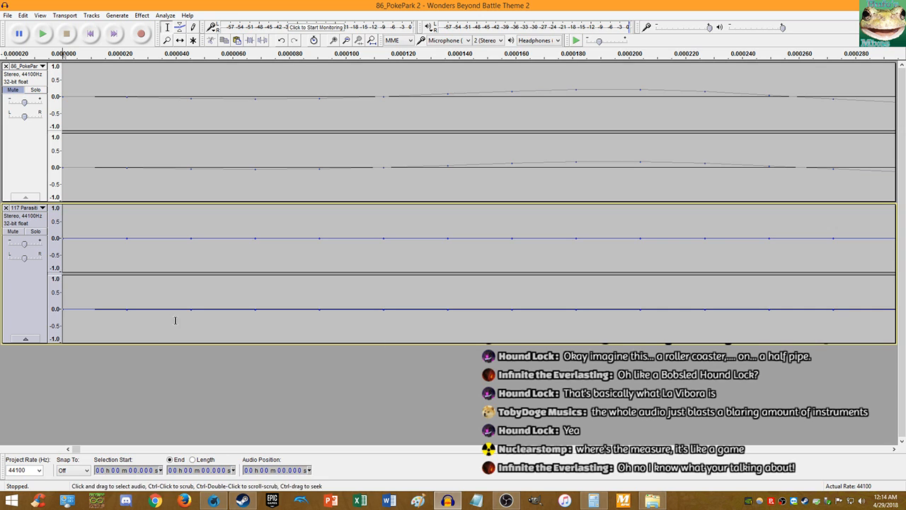
- Play the trimmed tracks from the start to check the result, then stop
left_click(43, 34)
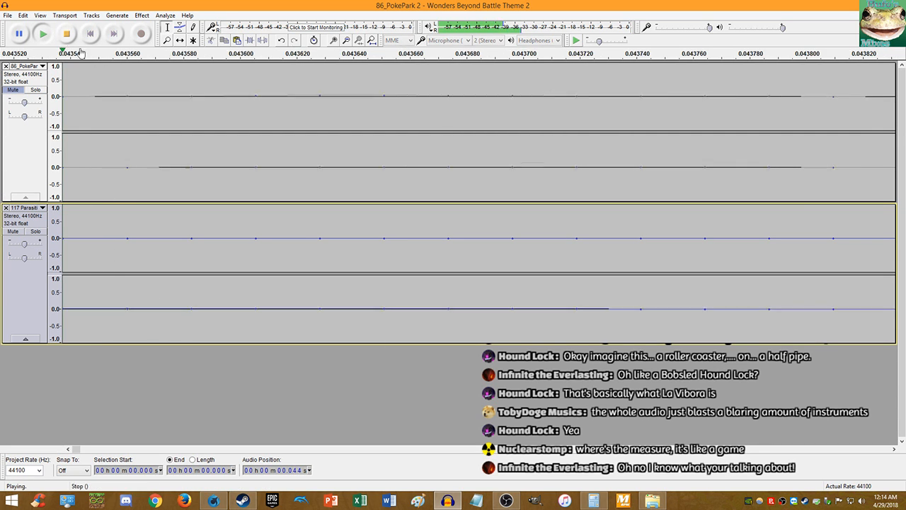
scroll(164, 177, "down", 14)
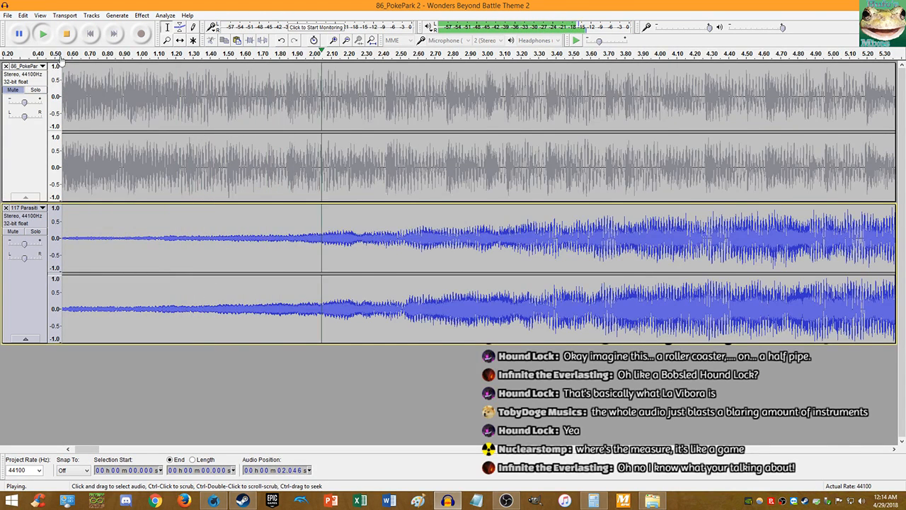
key("space")
- Try amplifying the blue track's opening up to 1.212 s, listen, then undo it
left_click_drag(180, 228, 57, 231)
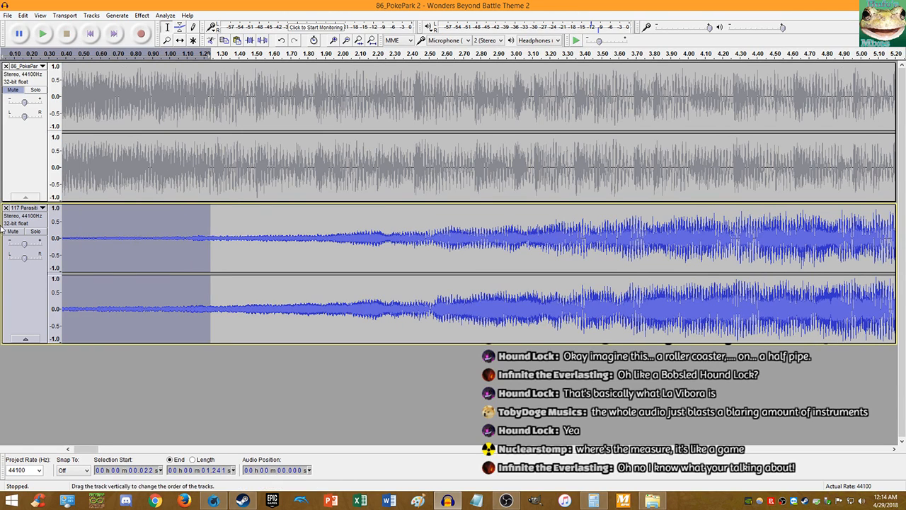
left_click(205, 243)
key("shift+Home")
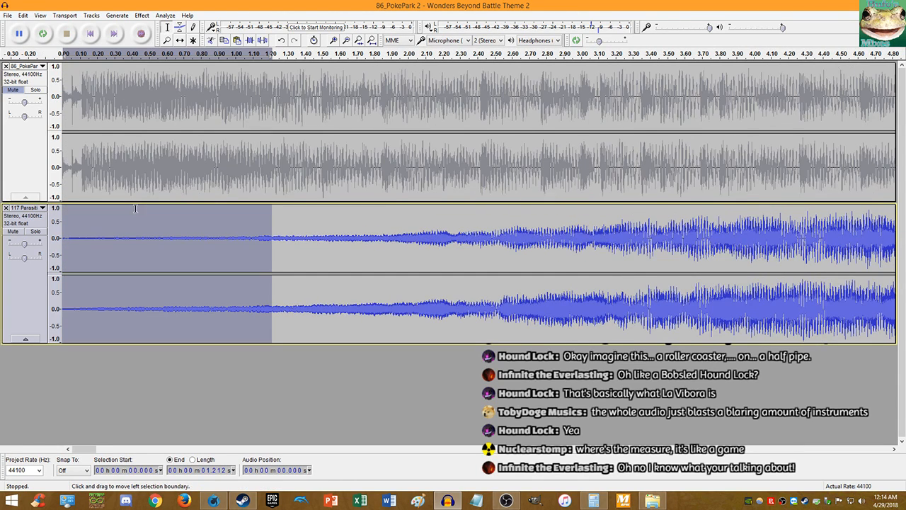
left_click(142, 15)
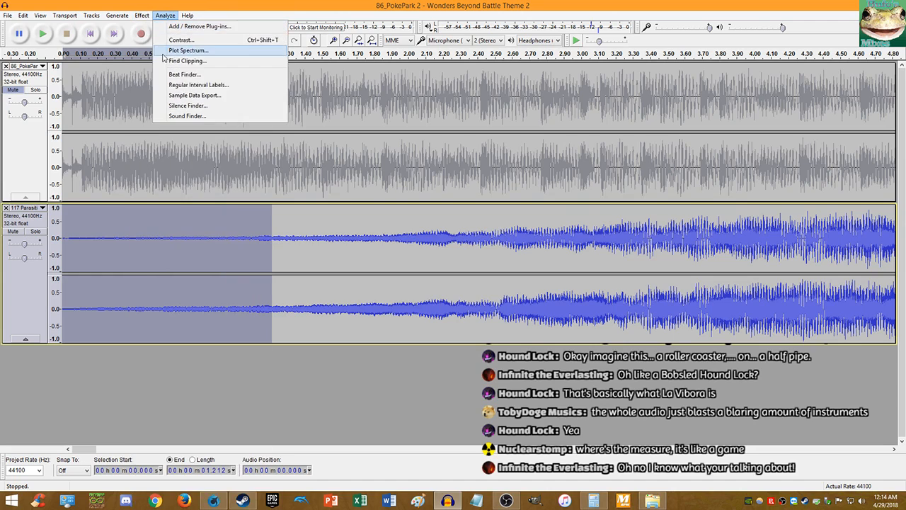
mouse_move(142, 16)
left_click(170, 55)
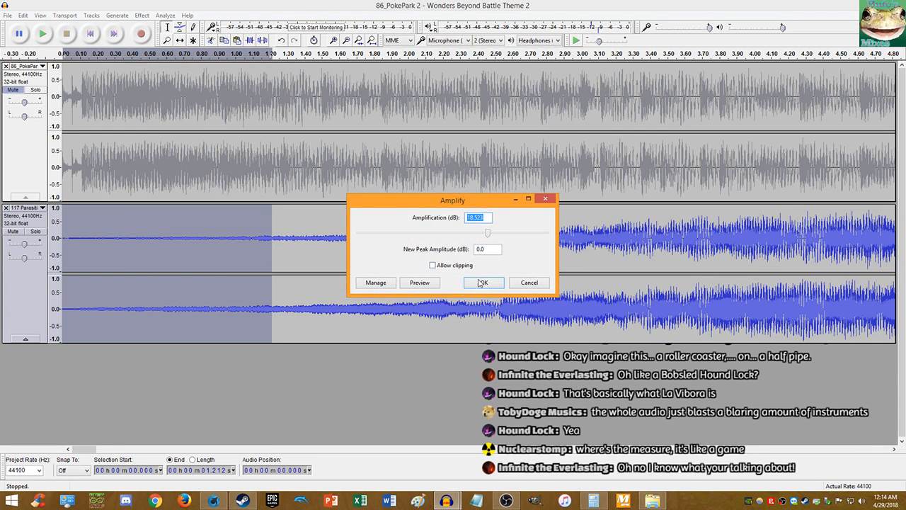
left_click(482, 282)
left_click(91, 34)
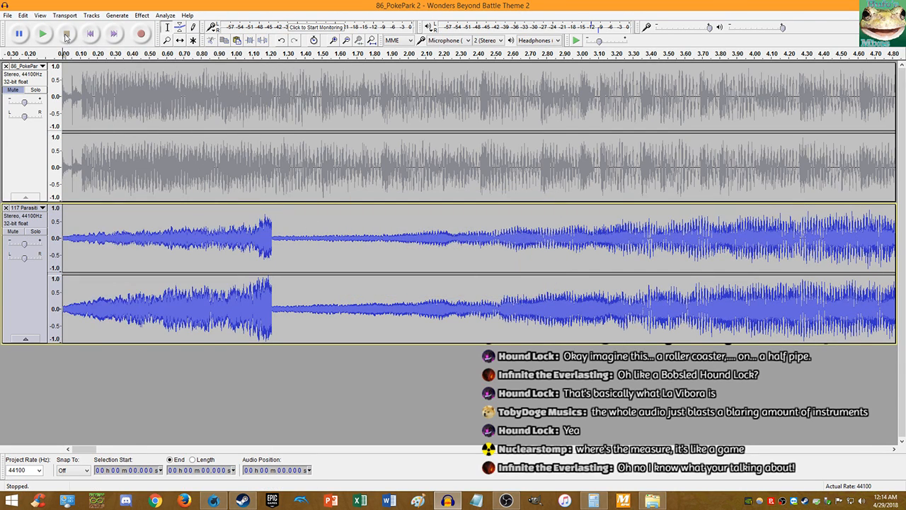
left_click(49, 35)
scroll(204, 156, "up", 1)
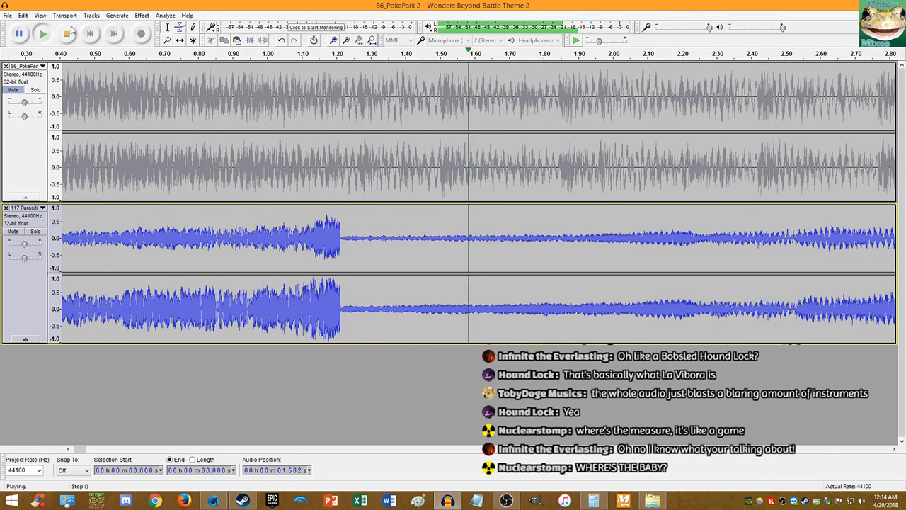
left_click(68, 34)
key("ctrl+z")
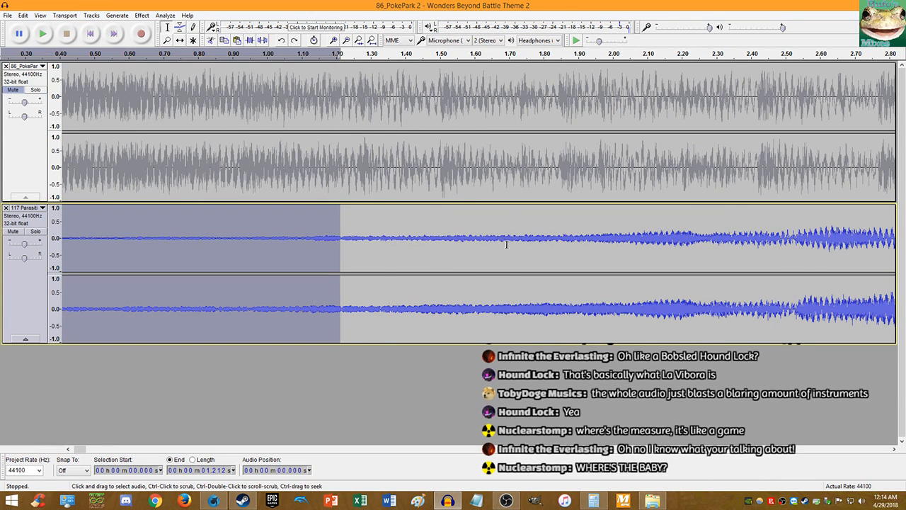
- Amplify the blue track's first 1.693 s by 21 dB with clipping allowed
left_click_drag(507, 245, 36, 223)
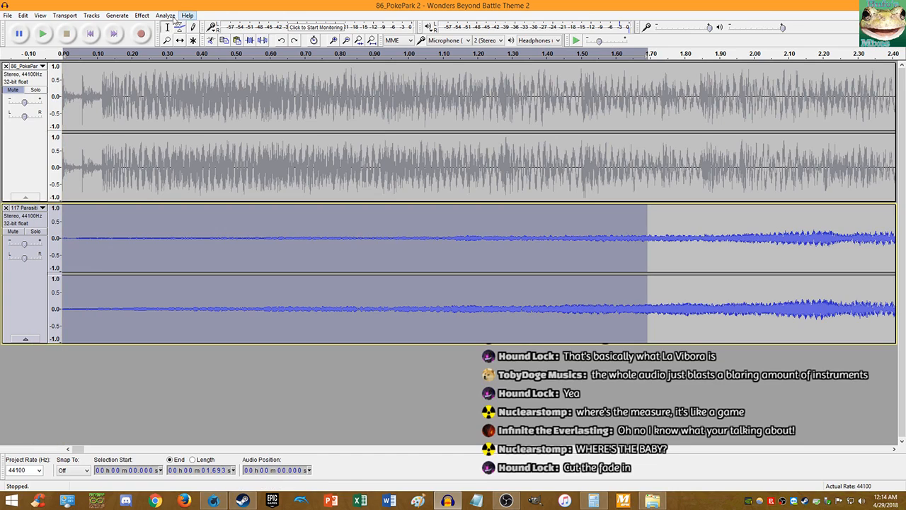
left_click(141, 15)
left_click(177, 54)
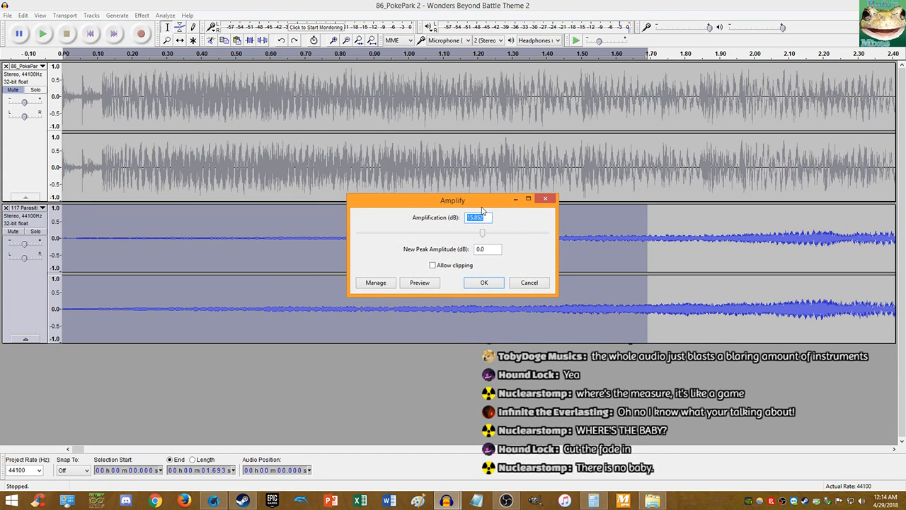
type("21")
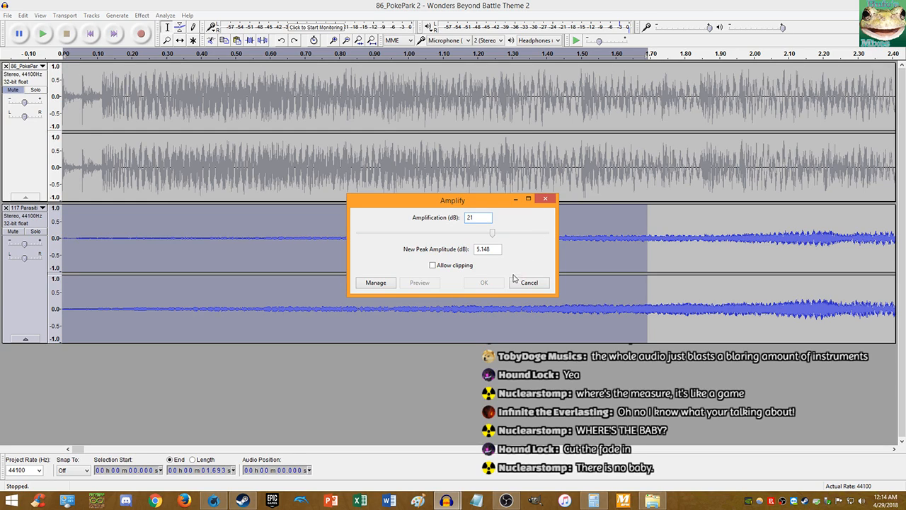
left_click(456, 266)
left_click(484, 284)
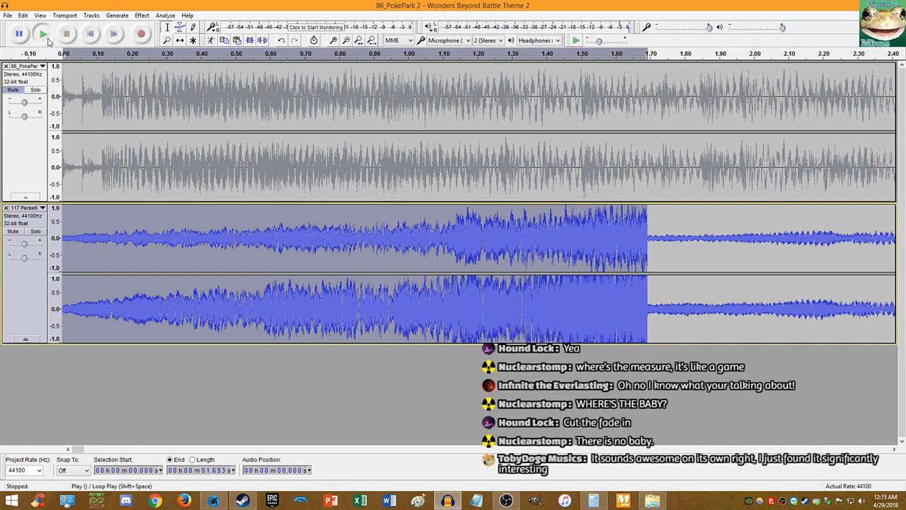
- Play back the boosted tracks, including at reduced speed, and zoom in on the opening
left_click(42, 33)
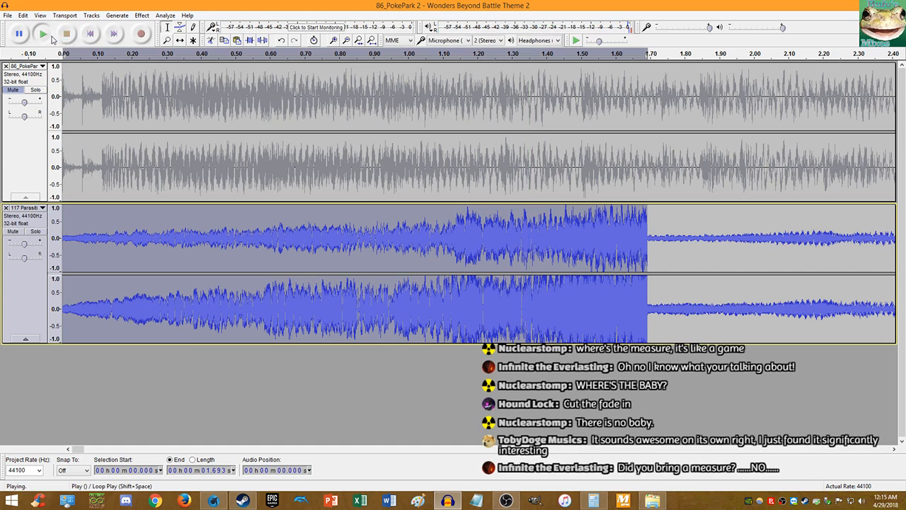
left_click(42, 33)
left_click(65, 33)
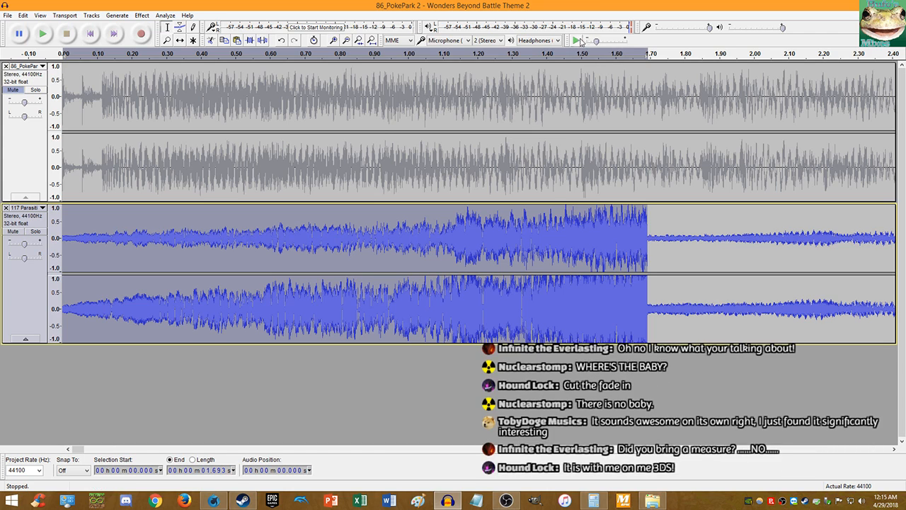
left_click(577, 40)
scroll(465, 147, "up", 1)
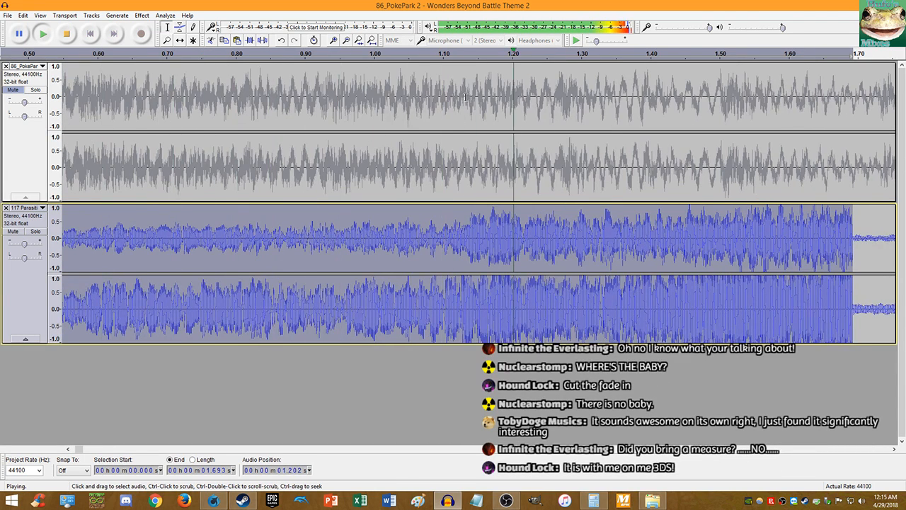
left_click(576, 41)
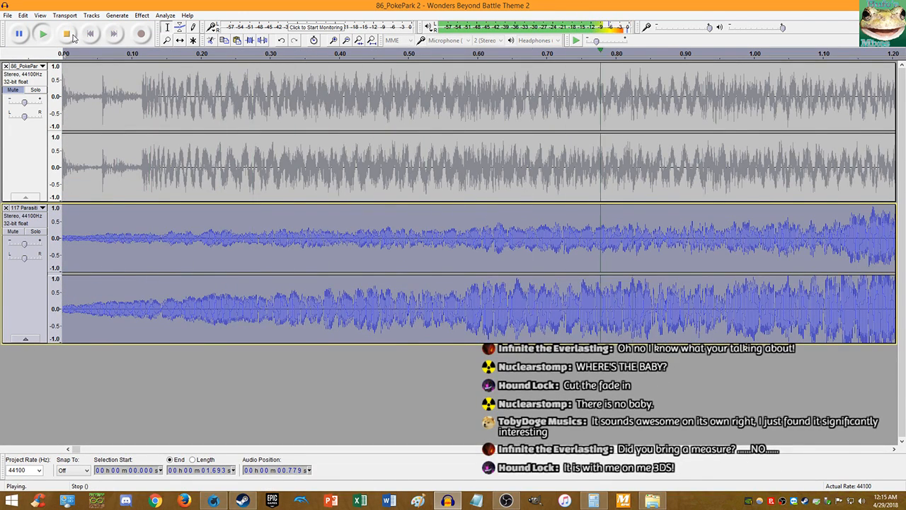
key("space")
scroll(455, 286, "up", 2)
scroll(455, 285, "down", 3)
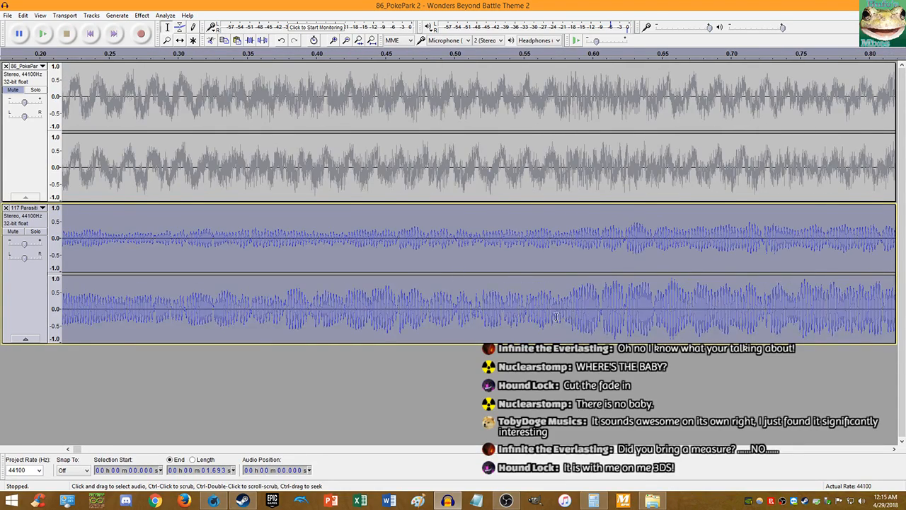
scroll(287, 310, "up", 5)
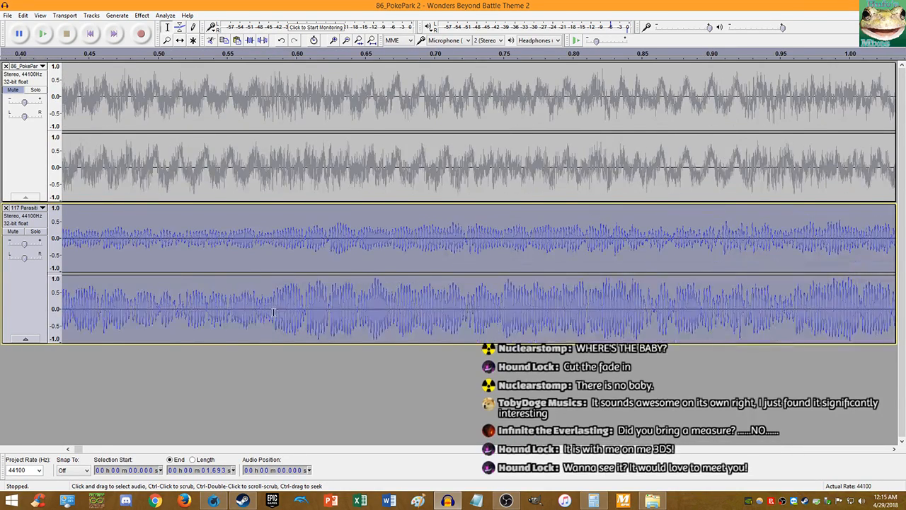
scroll(280, 319, "down", 2)
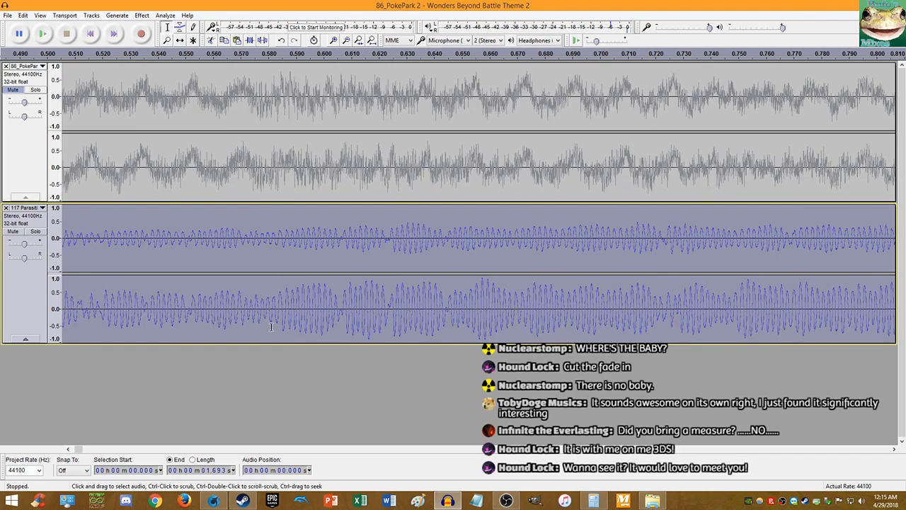
scroll(277, 323, "up", 1)
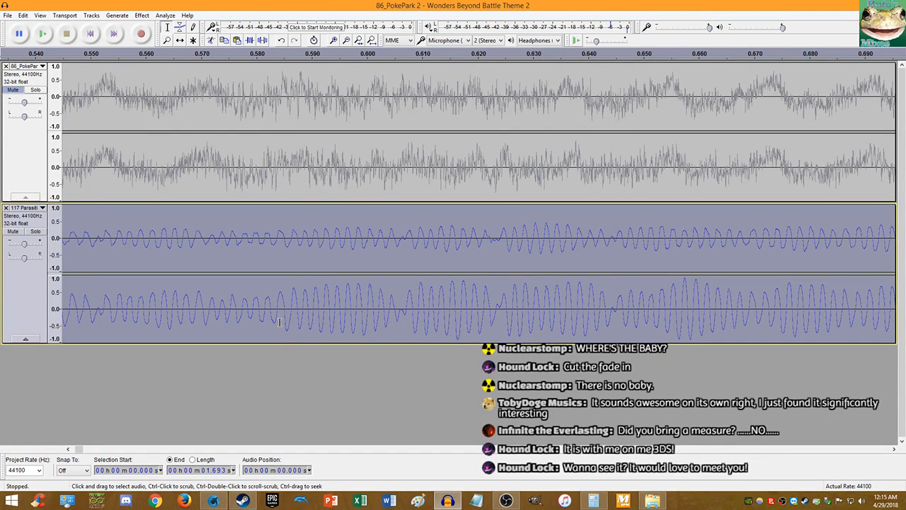
scroll(280, 320, "up", 9)
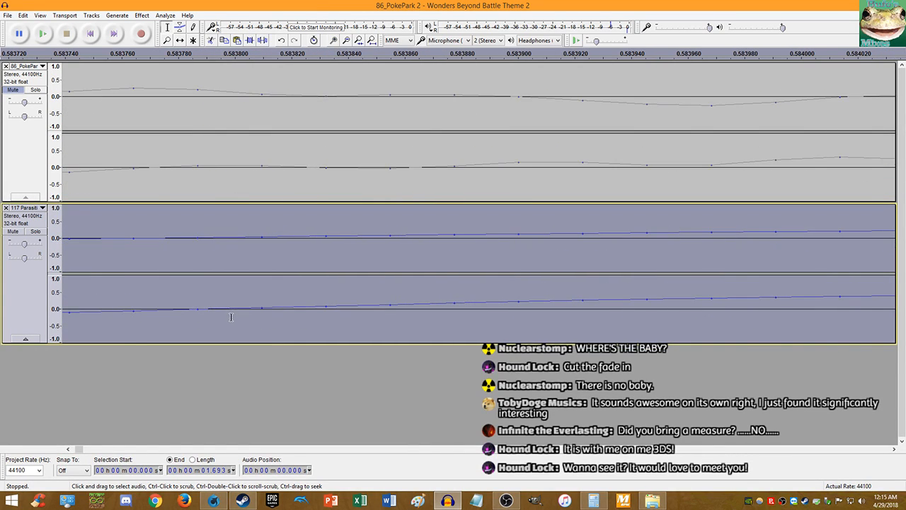
- Play the lower track from 0.584 s to check where its beat starts
left_click(198, 312)
key("space")
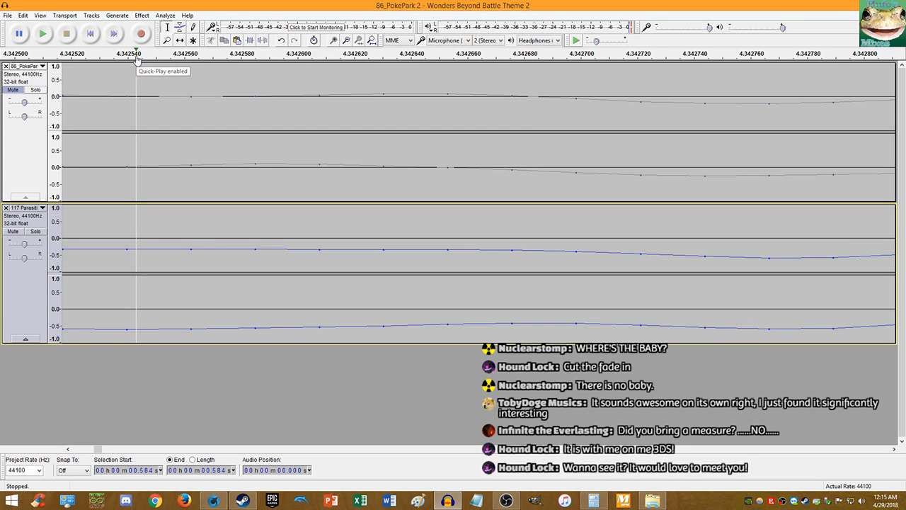
scroll(164, 177, "down", 14, "ctrl")
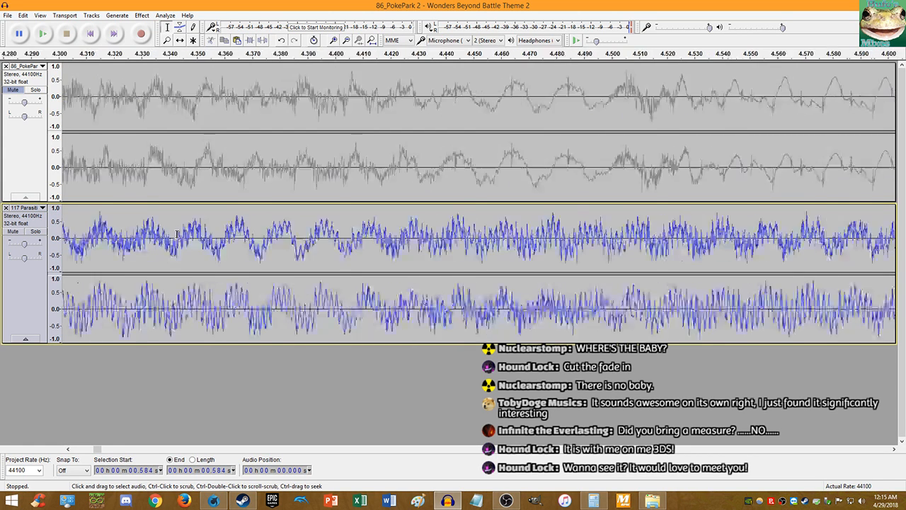
scroll(188, 233, "left", 5)
scroll(78, 226, "left", 5)
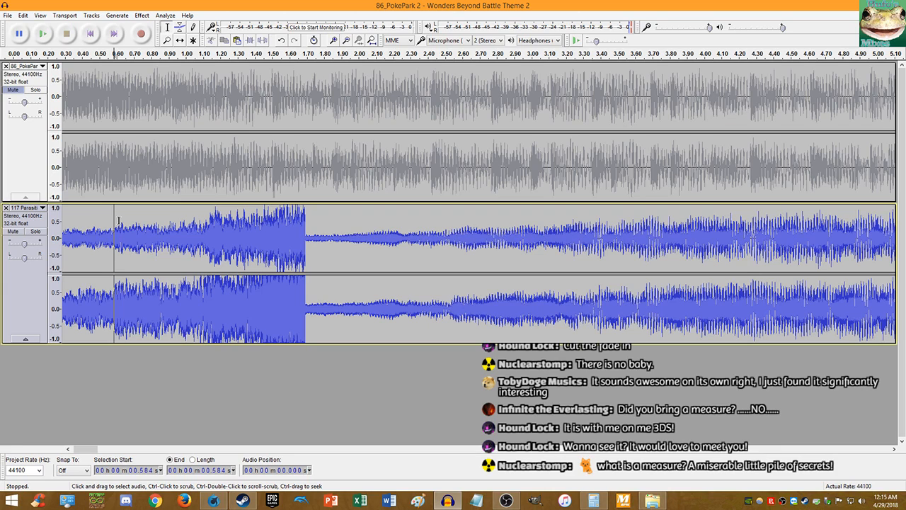
scroll(119, 222, "up", 5, "ctrl")
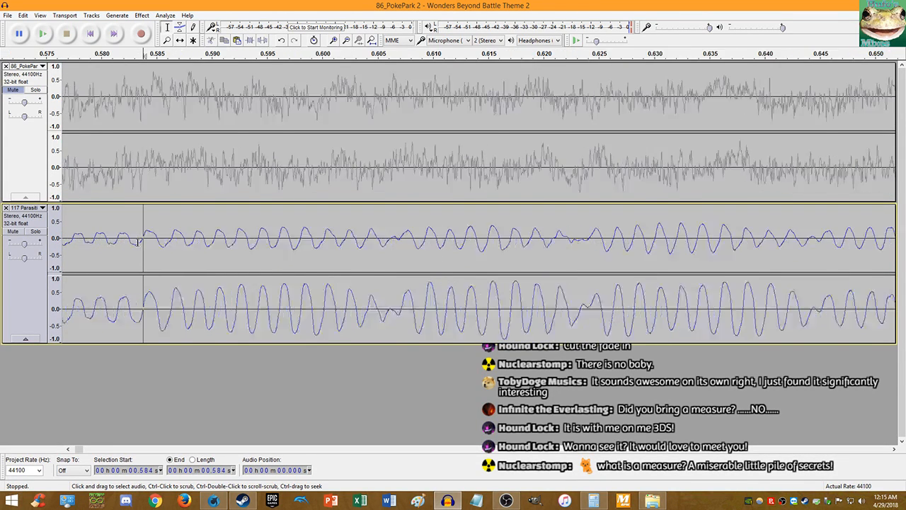
scroll(141, 243, "down", 1, "ctrl")
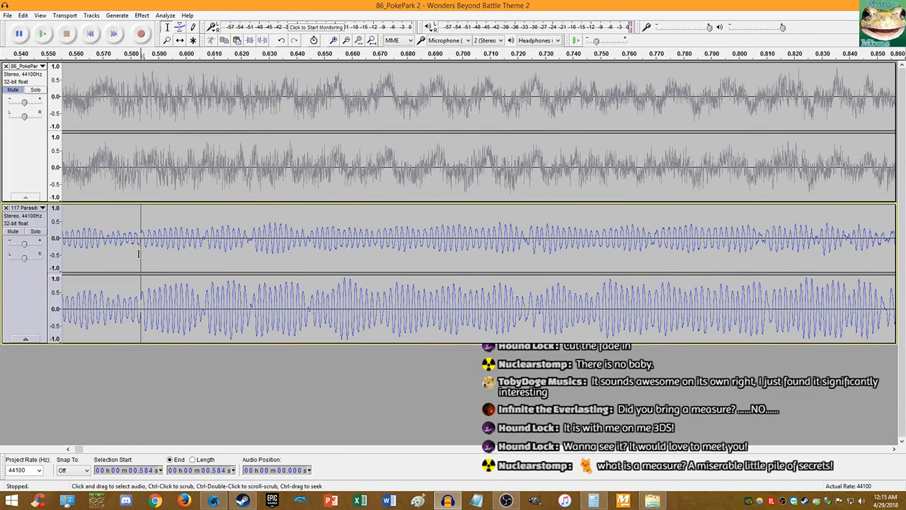
scroll(144, 267, "up", 8, "ctrl")
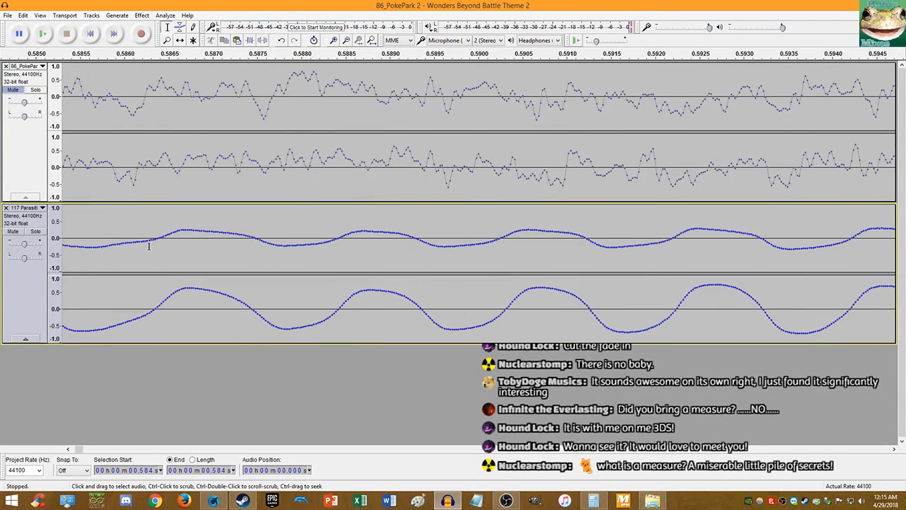
scroll(170, 241, "up", 2, "ctrl")
- Delete the lower track's audio before 0.586 s, then stop and return to the start
left_click(164, 239)
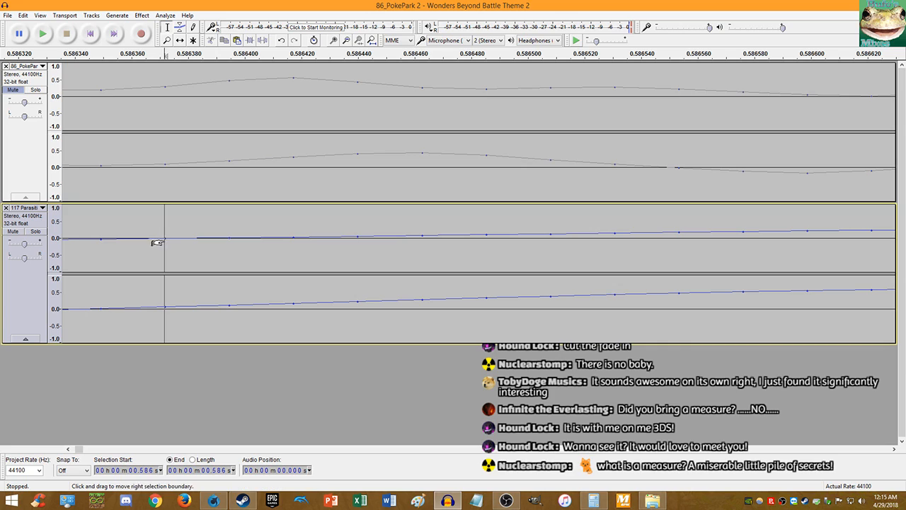
double_click(234, 215)
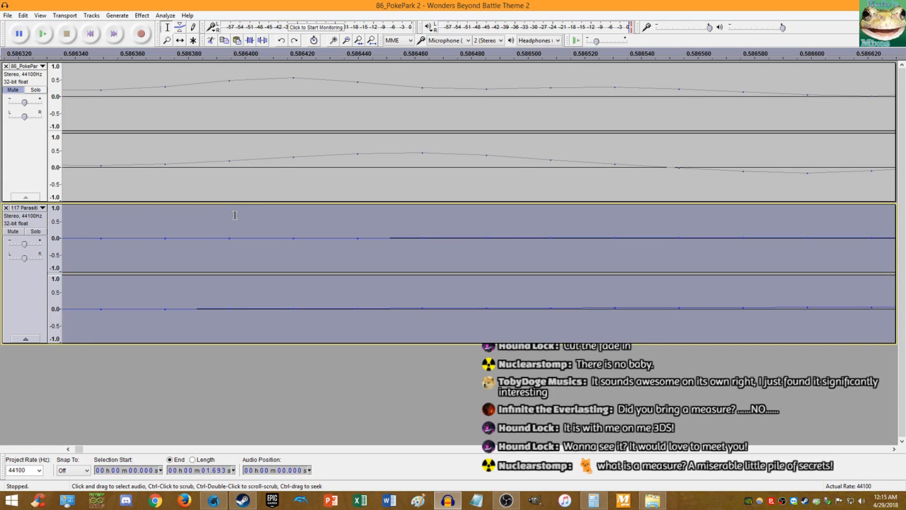
left_click(164, 307)
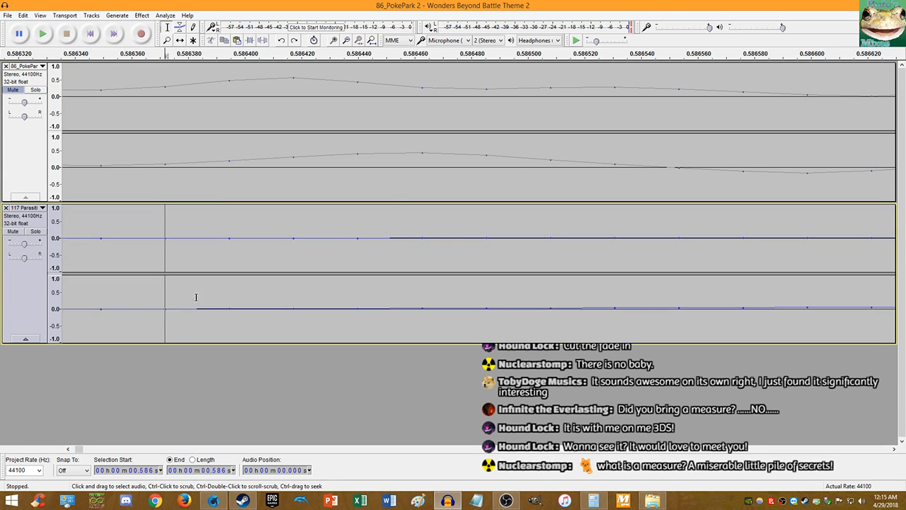
key("shift+Home")
key("Delete")
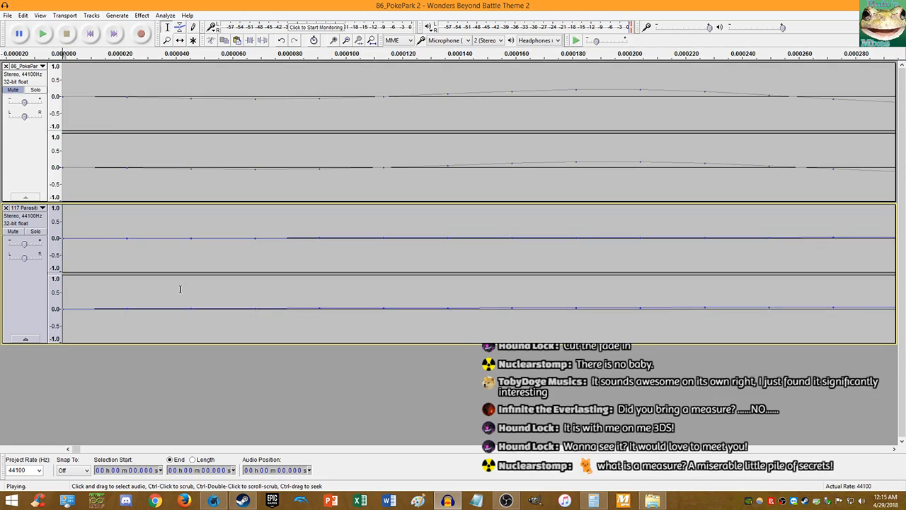
scroll(180, 289, "down", 18, "ctrl")
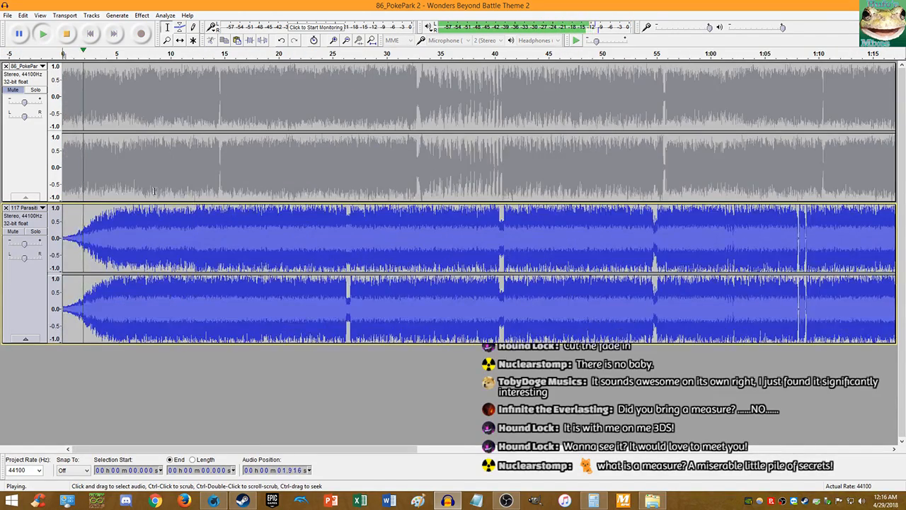
scroll(90, 80, "up", 3, "ctrl")
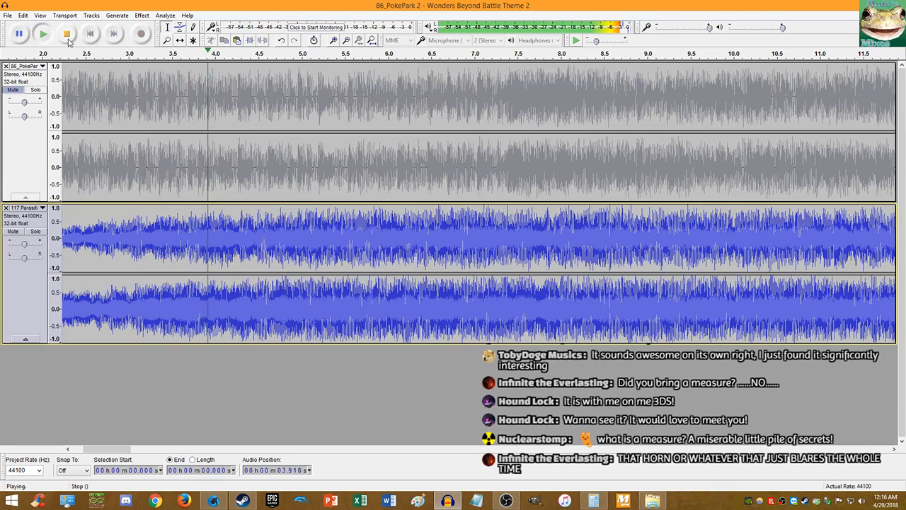
left_click(67, 34)
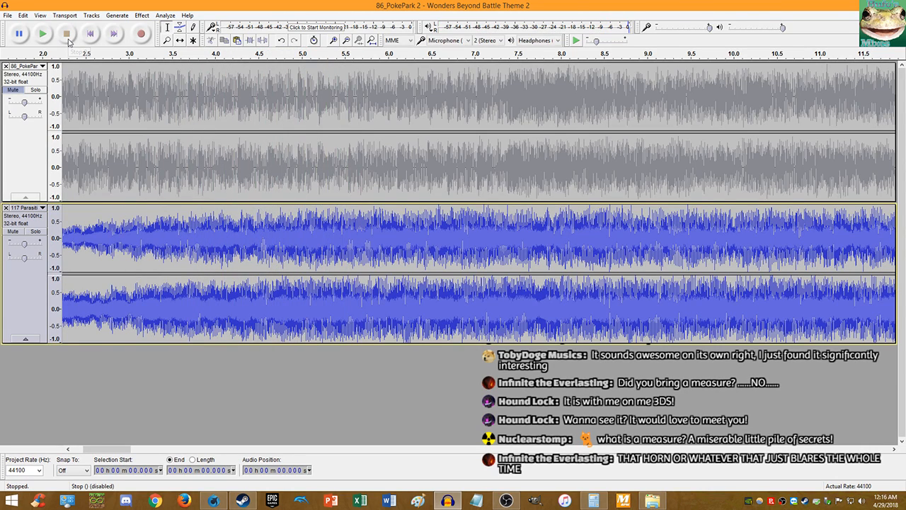
left_click(94, 40)
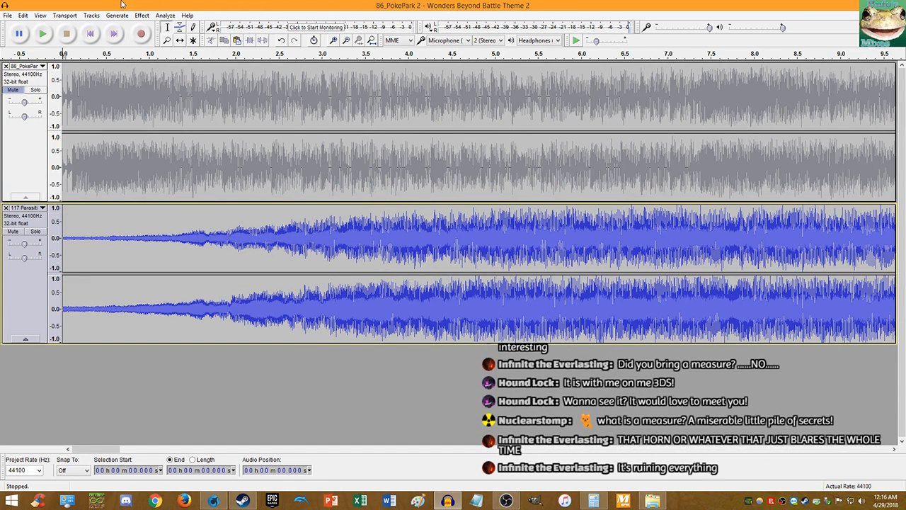
scroll(249, 178, "down", 3)
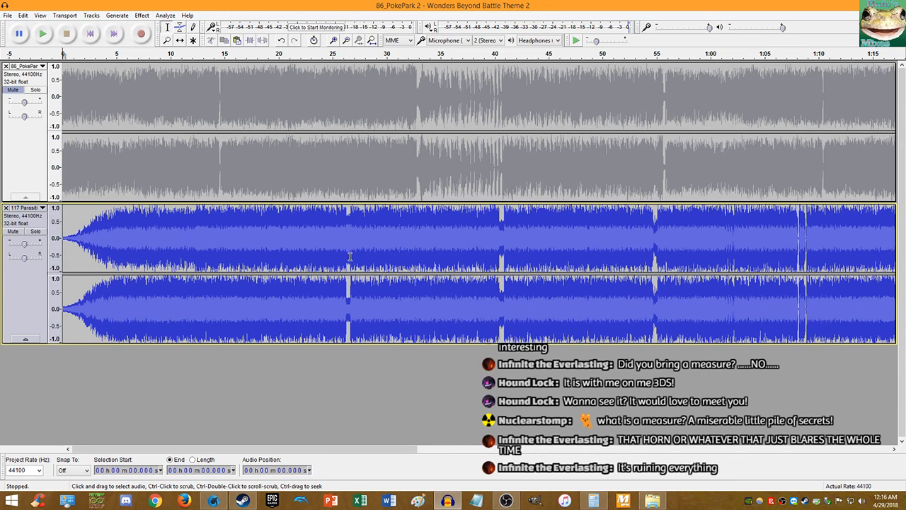
- Play the first 26.56 s and again from 26.608 s to check the lower track's seam
left_click_drag(350, 257, 35, 241)
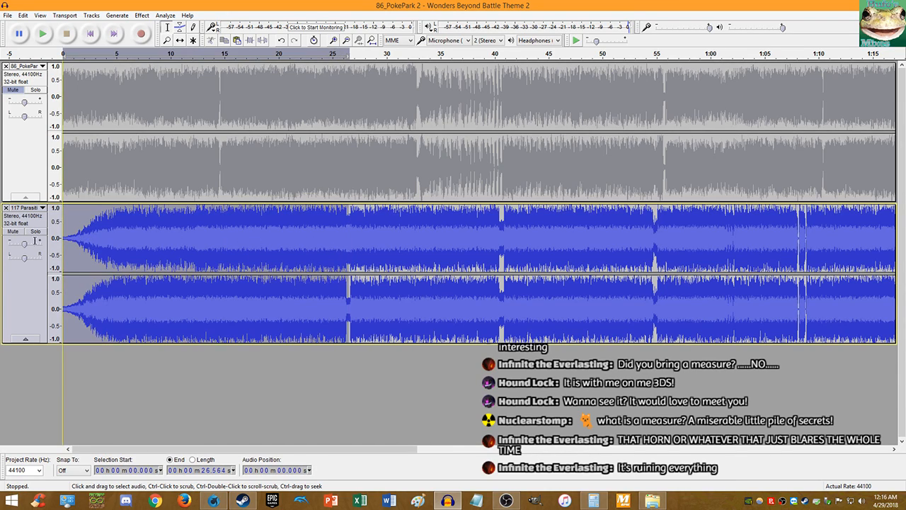
key("space")
left_click(350, 300)
key("space")
key("space")
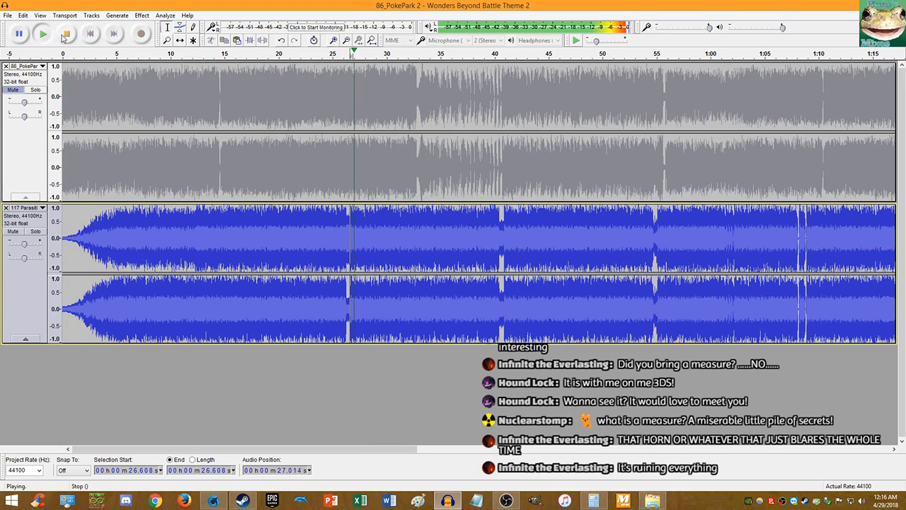
left_click(66, 32)
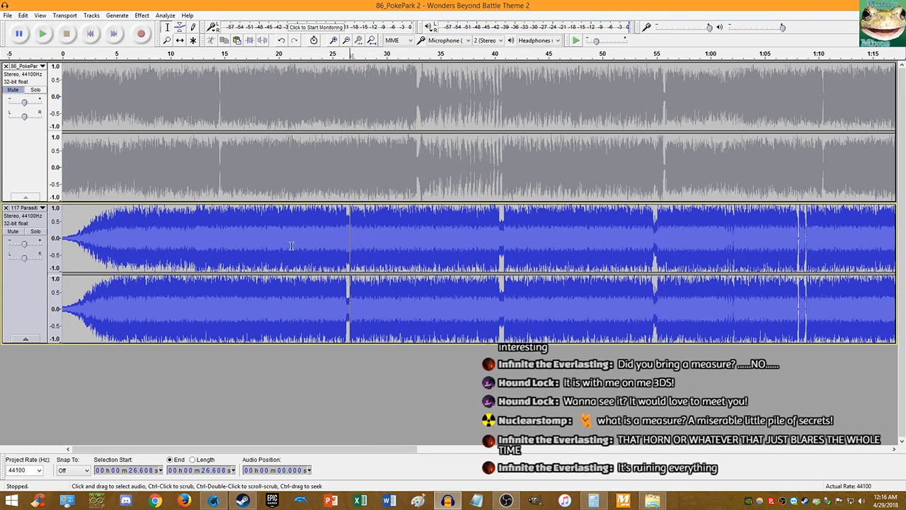
scroll(347, 287, "up", 11, "ctrl")
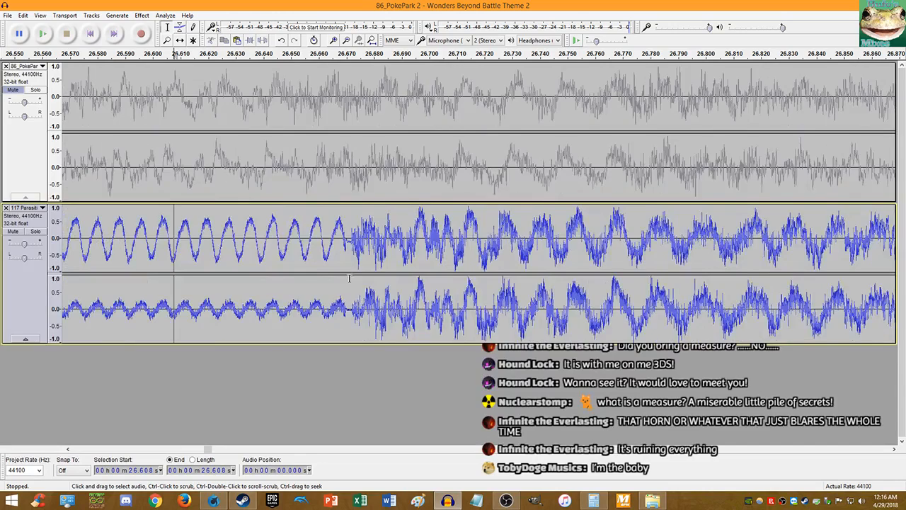
scroll(373, 249, "up", 4, "ctrl")
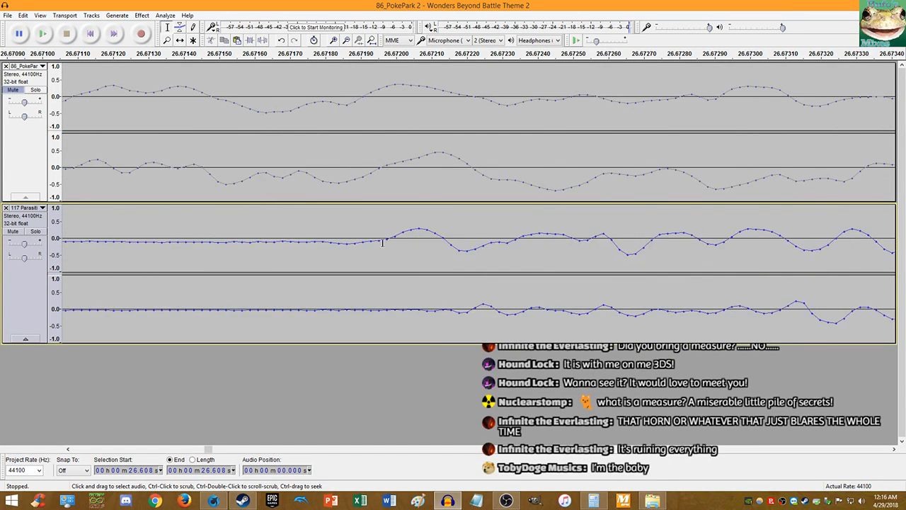
scroll(382, 242, "up", 3, "ctrl")
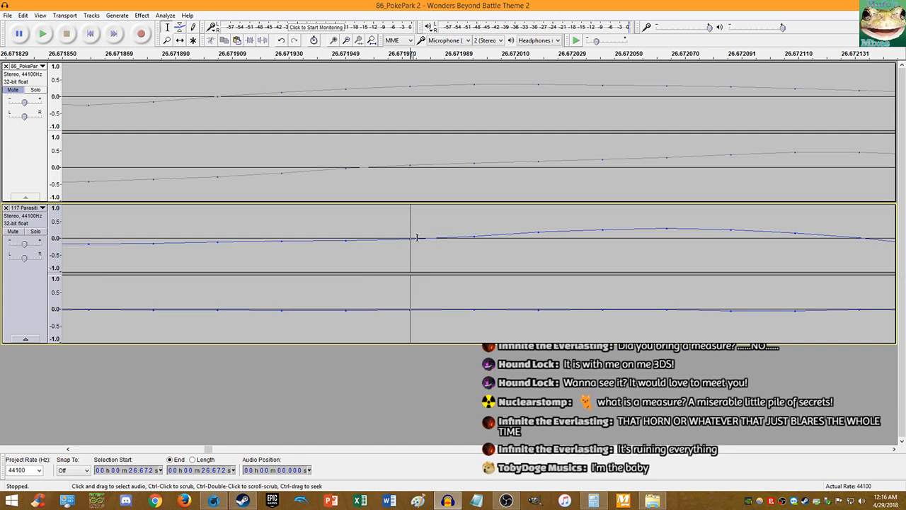
key("Home")
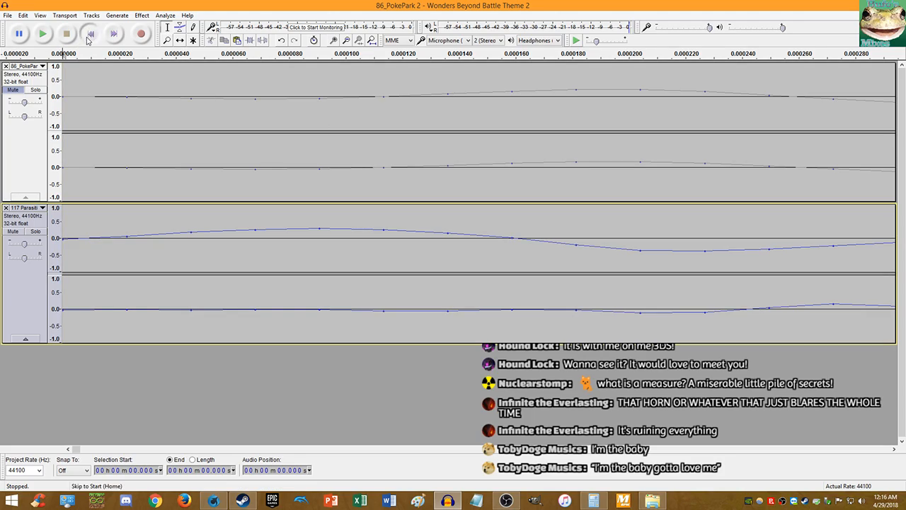
key("space")
scroll(212, 174, "down", 16)
scroll(212, 173, "up", 3)
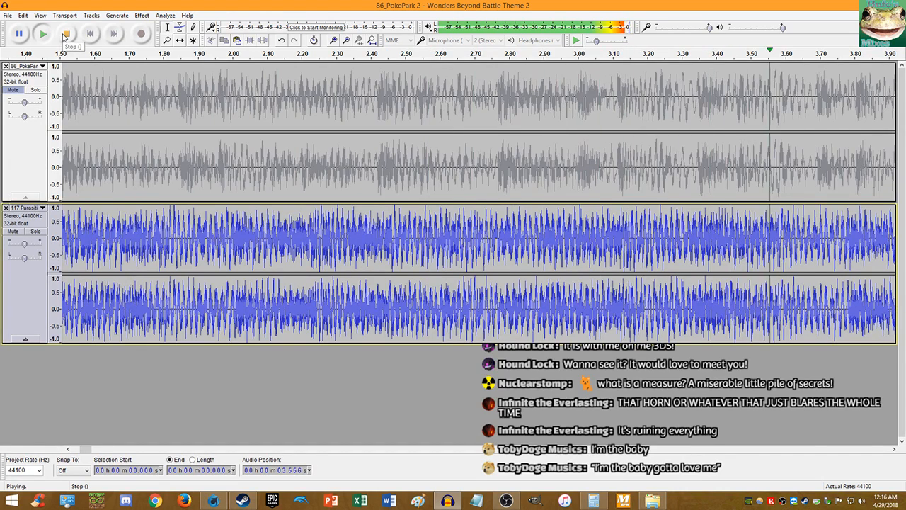
left_click(64, 35)
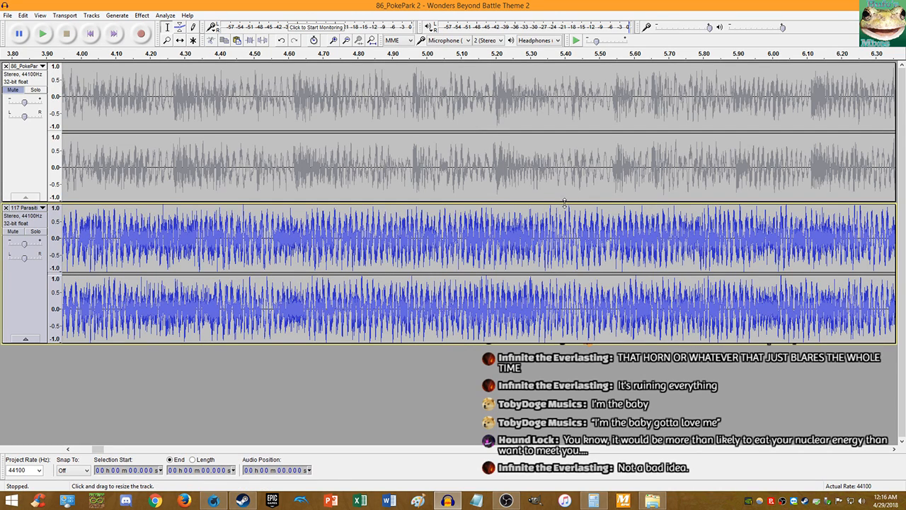
left_click(90, 33)
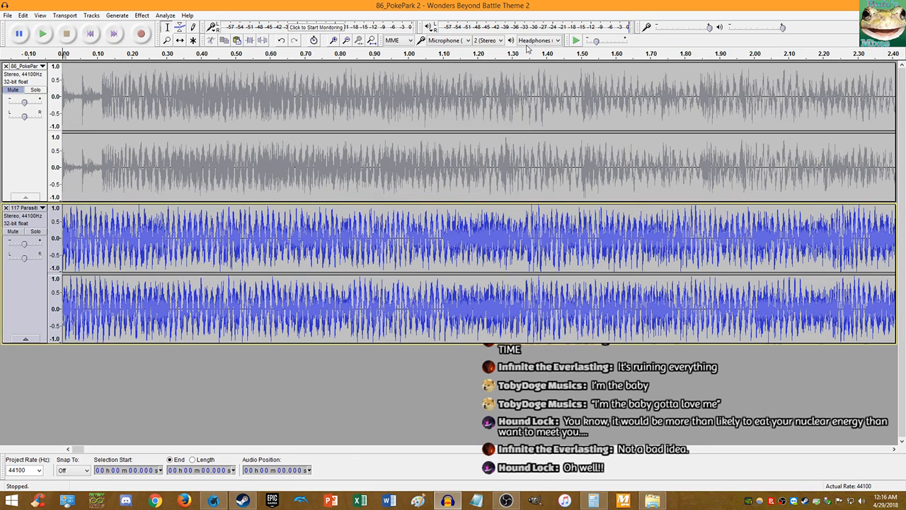
left_click(575, 42)
key("ctrl+3")
key("ctrl+3")
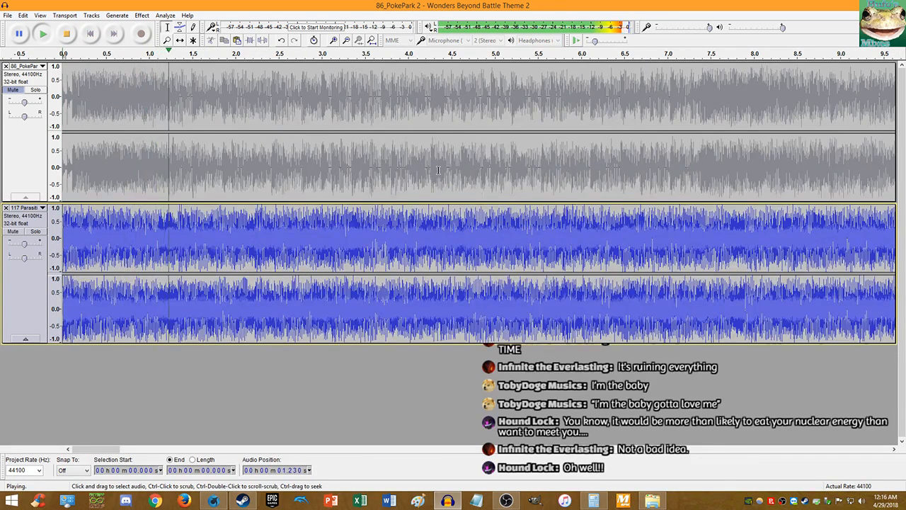
key("ctrl+1")
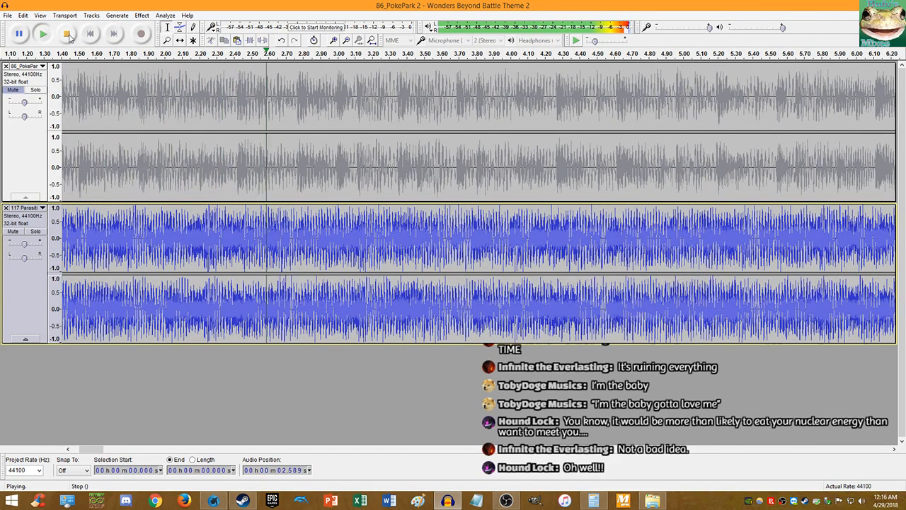
left_click(69, 34)
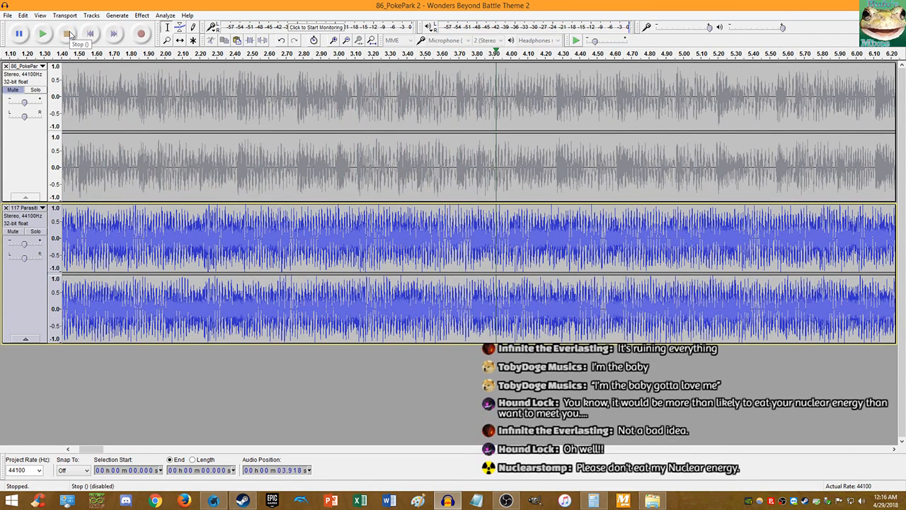
scroll(422, 234, "up", 2)
scroll(422, 311, "up", 7)
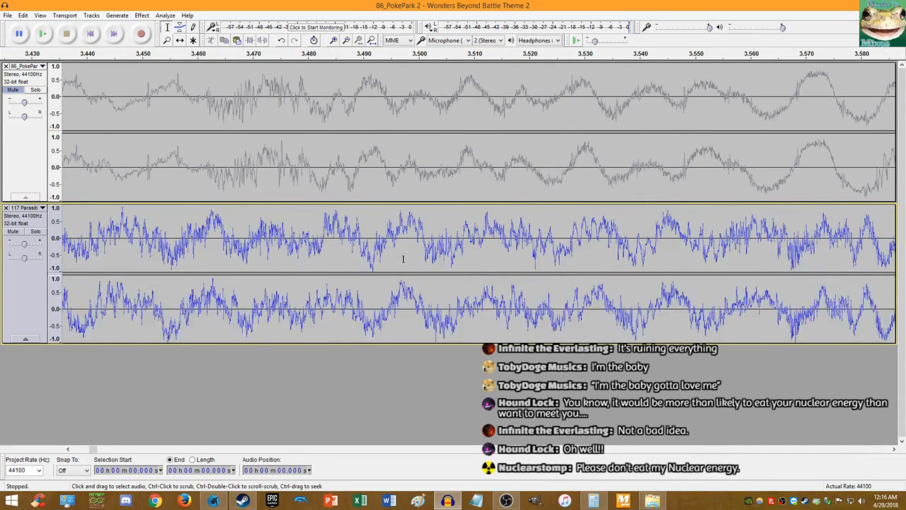
scroll(393, 313, "up", 2)
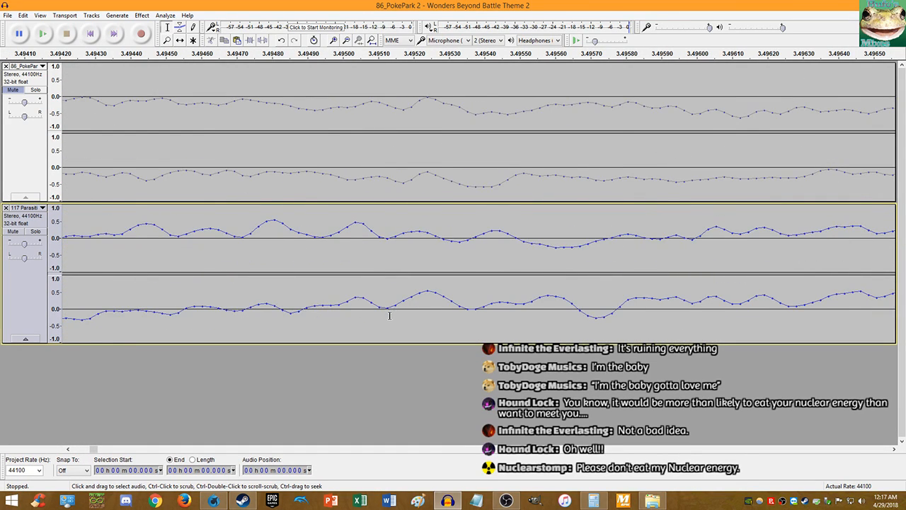
scroll(391, 310, "up", 3)
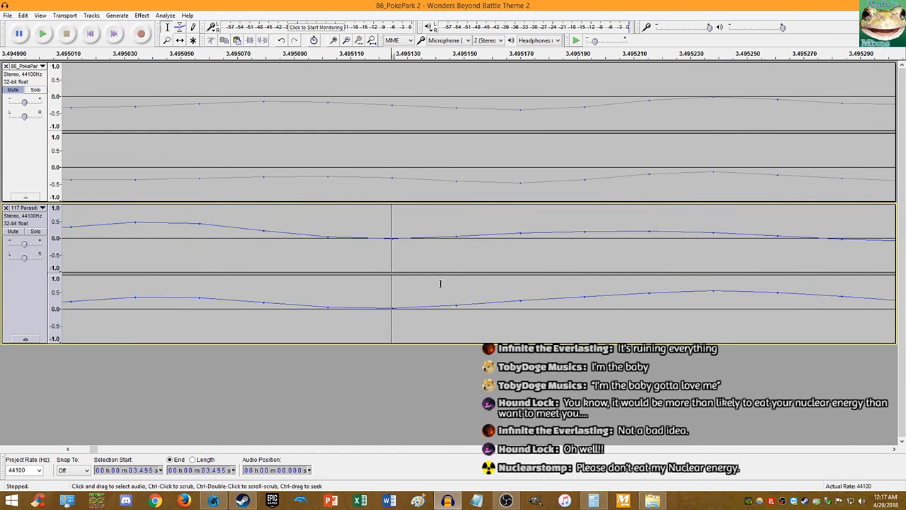
key("space")
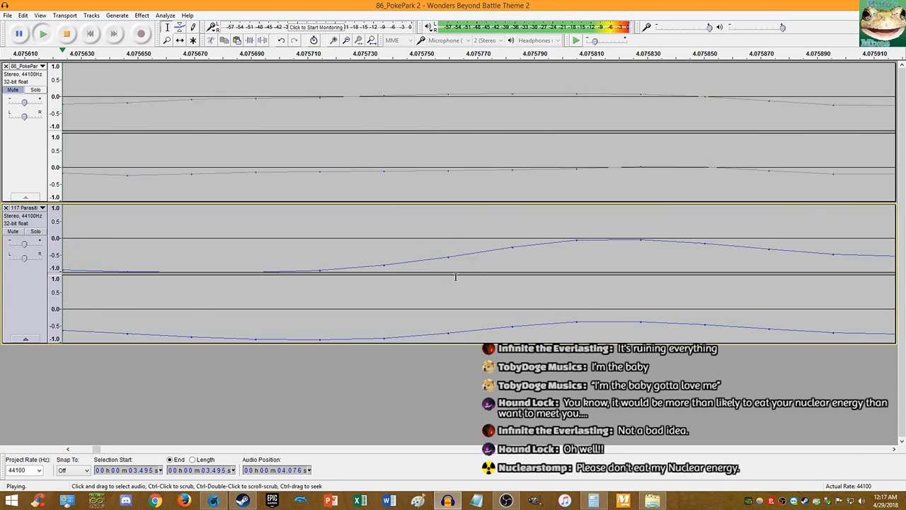
key("space")
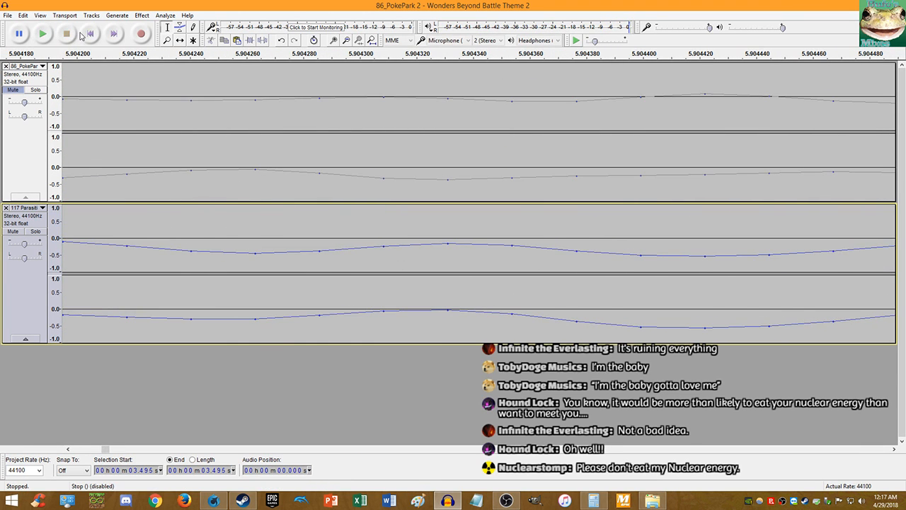
key("Home")
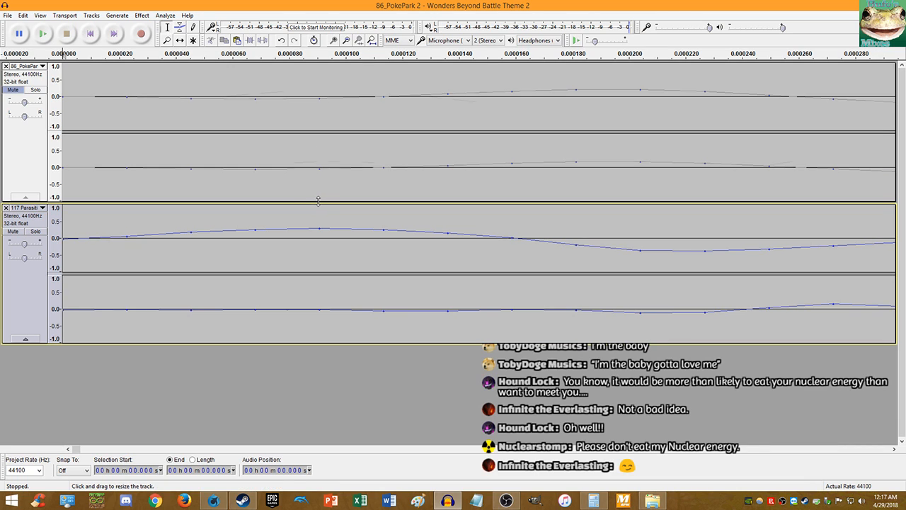
- Play both tracks from 3.319 s, then at 0.61x speed, zooming in around 3.5–4.7 s
scroll(303, 196, "down", 10)
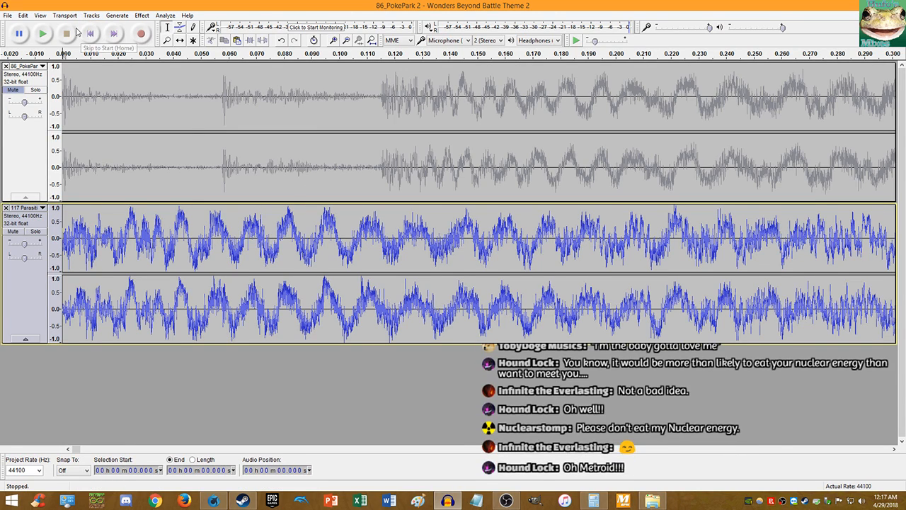
left_click(50, 34)
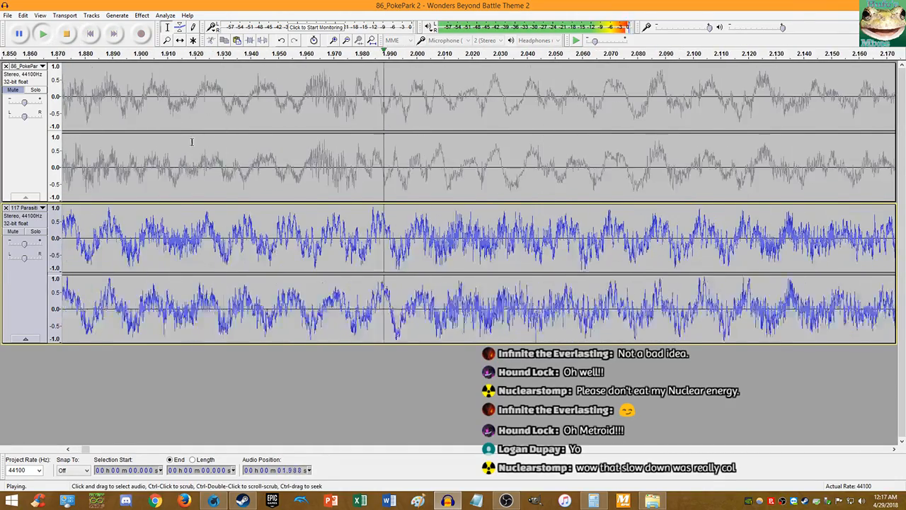
scroll(191, 141, "down", 5)
scroll(357, 194, "up", 2)
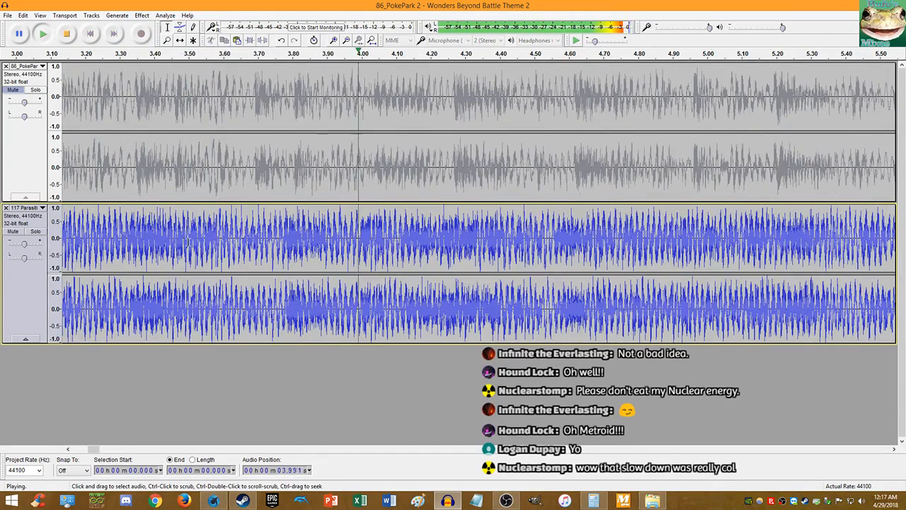
left_click(127, 225)
left_click(47, 34)
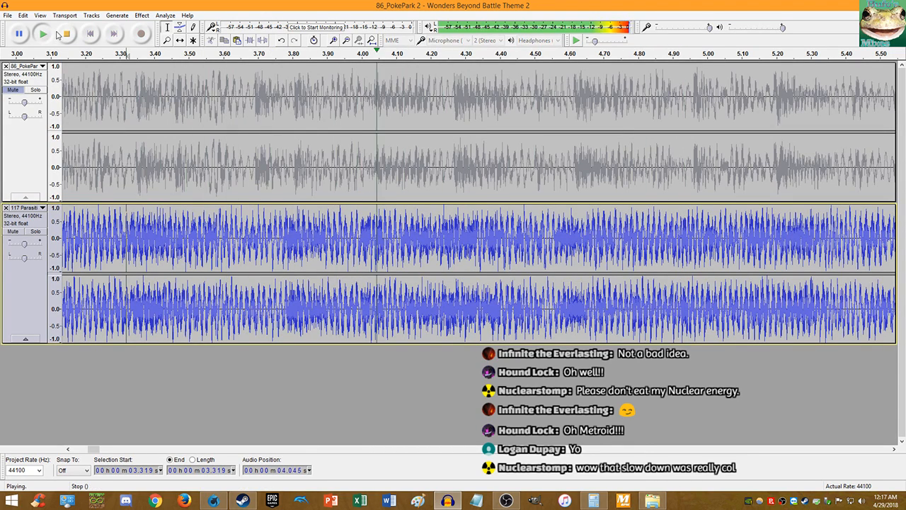
left_click(59, 34)
left_click(574, 41)
key("ctrl+1")
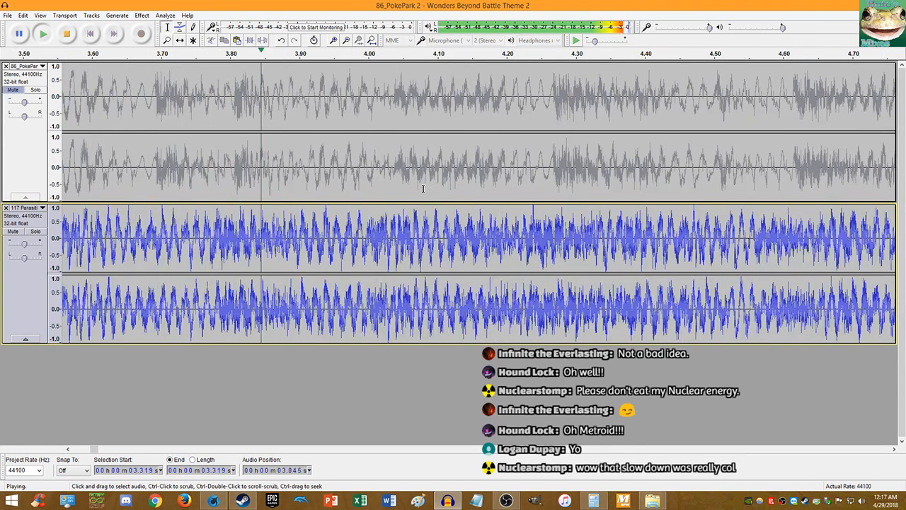
left_click(67, 34)
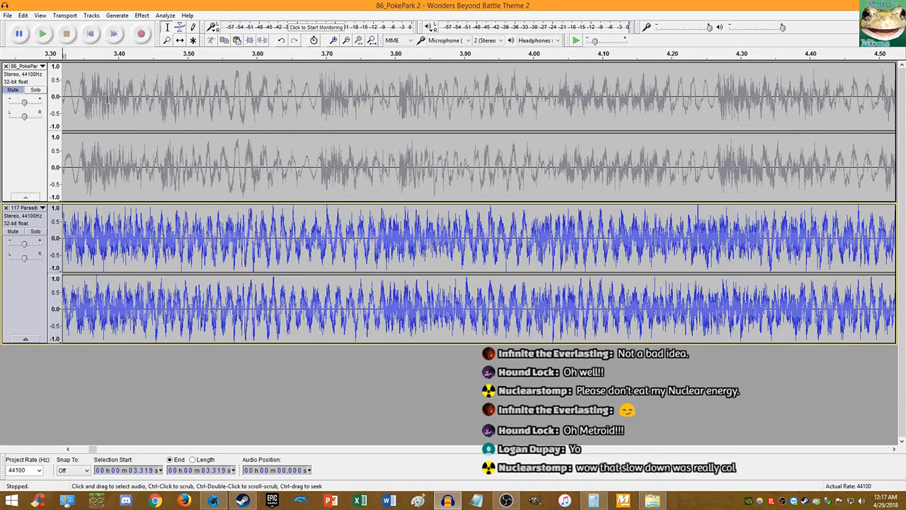
key("ctrl+1")
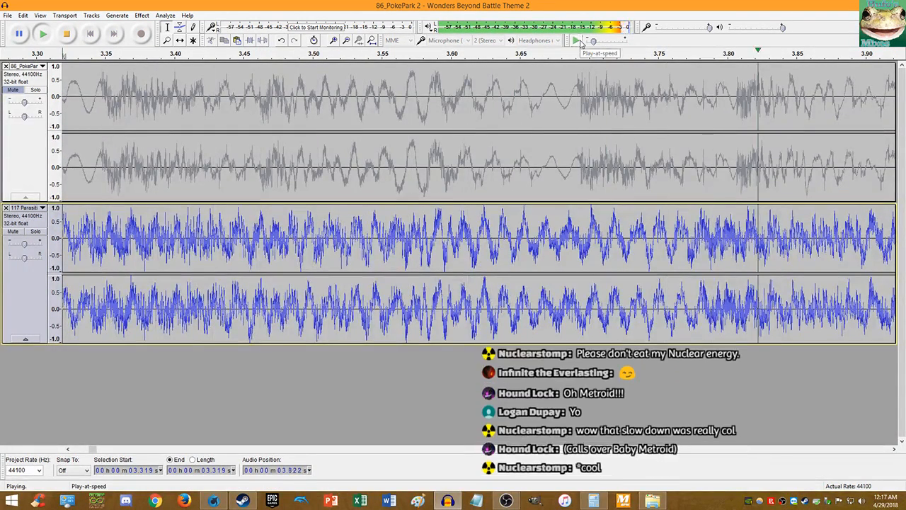
left_click(580, 44)
left_click(581, 44)
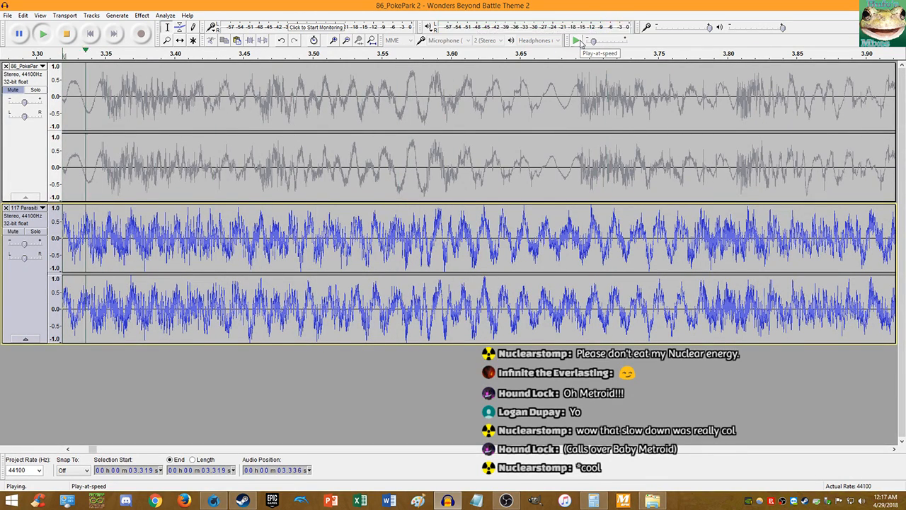
left_click(580, 44)
left_click(67, 34)
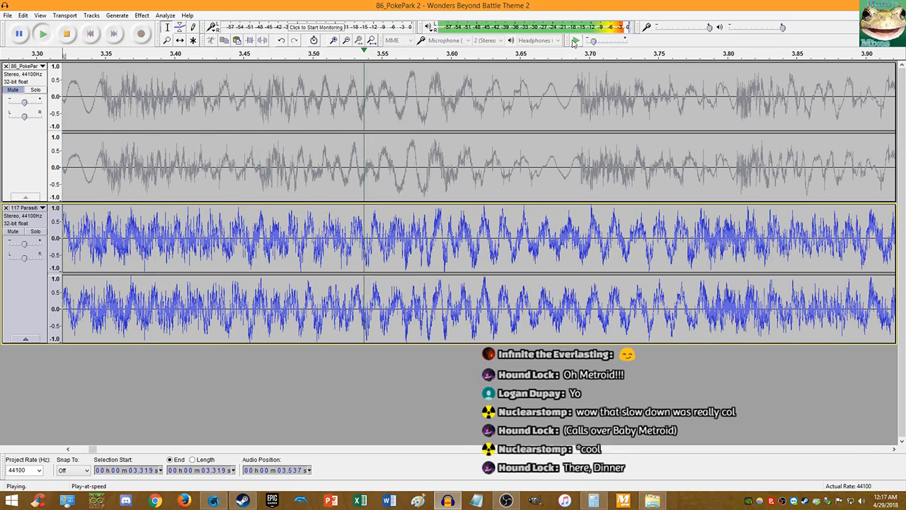
left_click(574, 42)
left_click(92, 34)
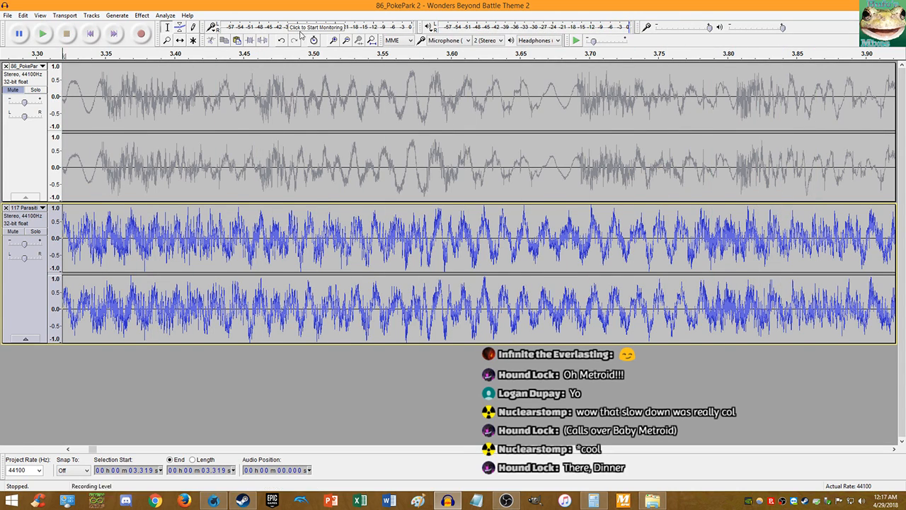
left_click(576, 42)
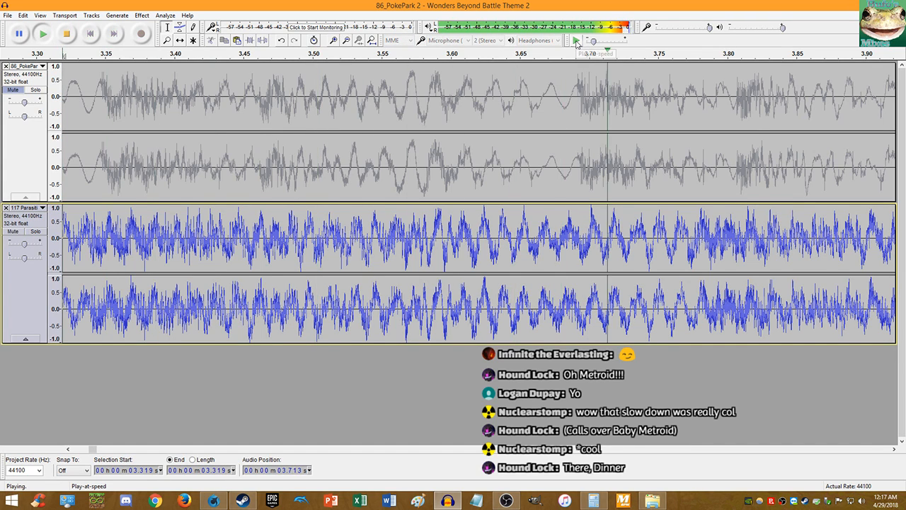
left_click(577, 42)
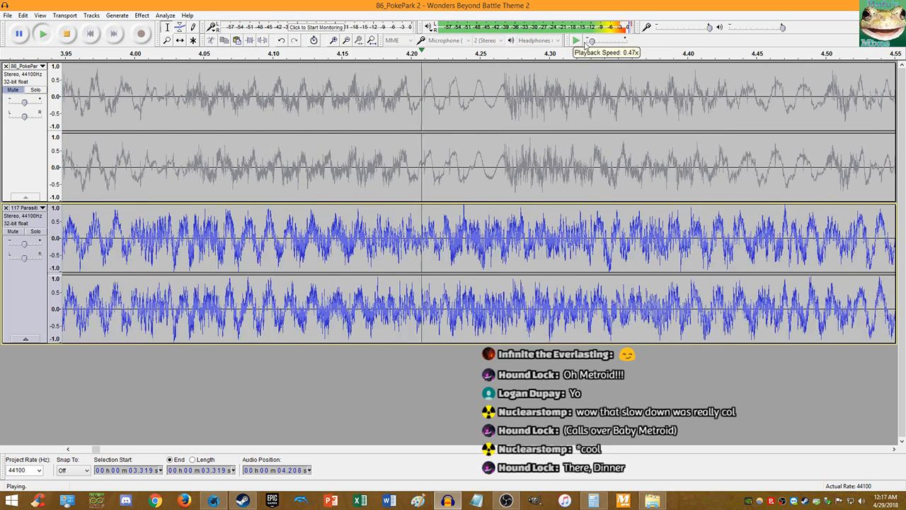
left_click(577, 42)
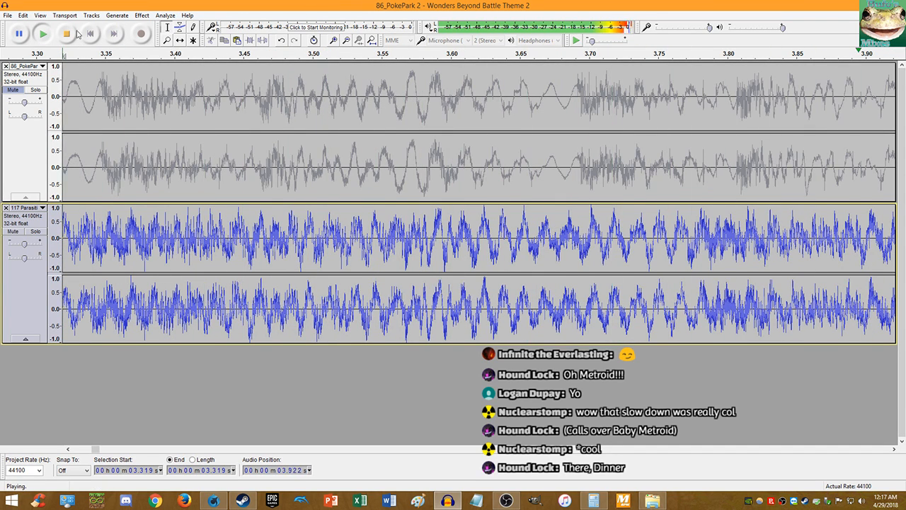
left_click(75, 34)
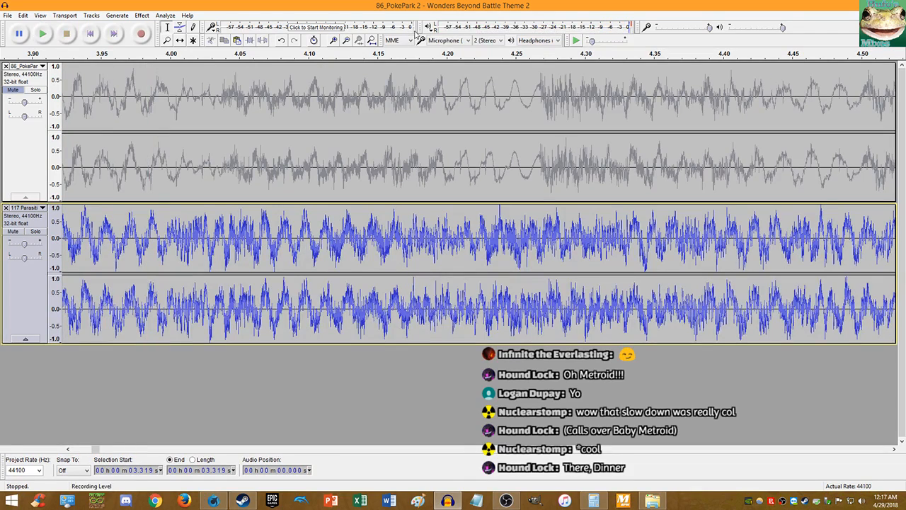
left_click(577, 41)
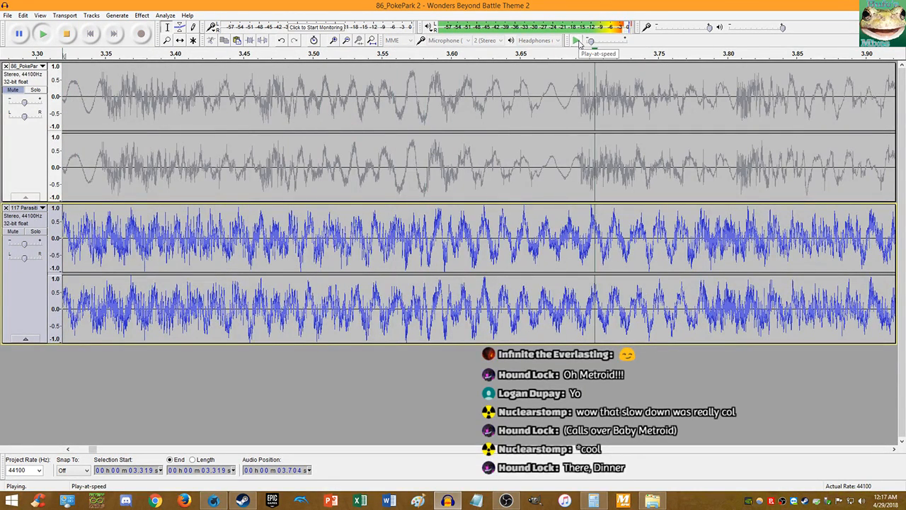
mouse_move(597, 44)
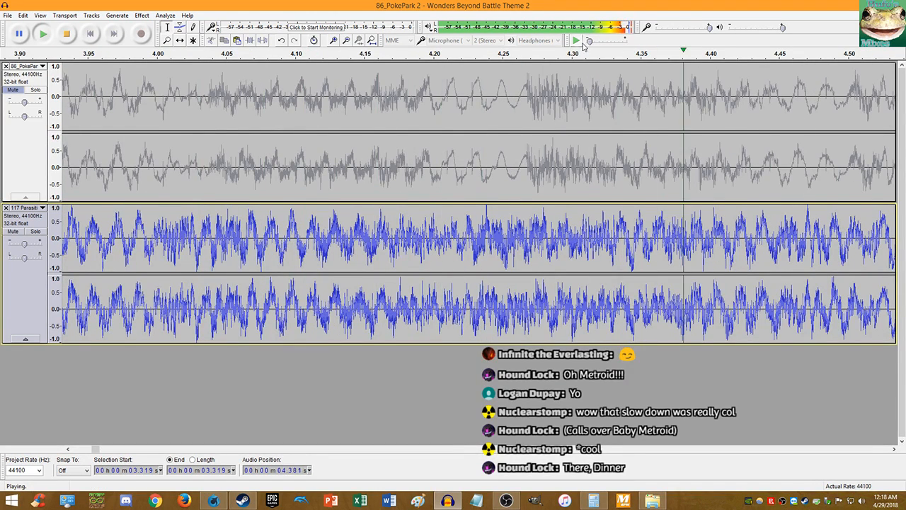
left_click(577, 42)
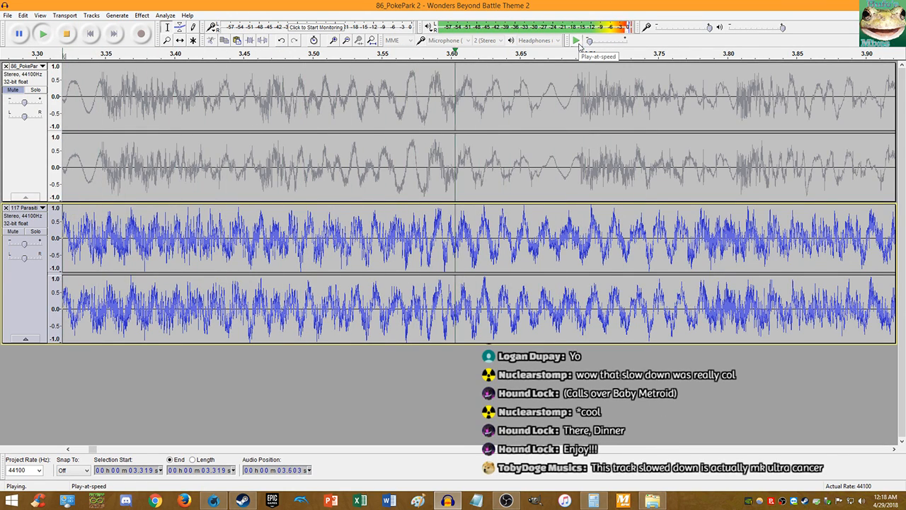
key("space")
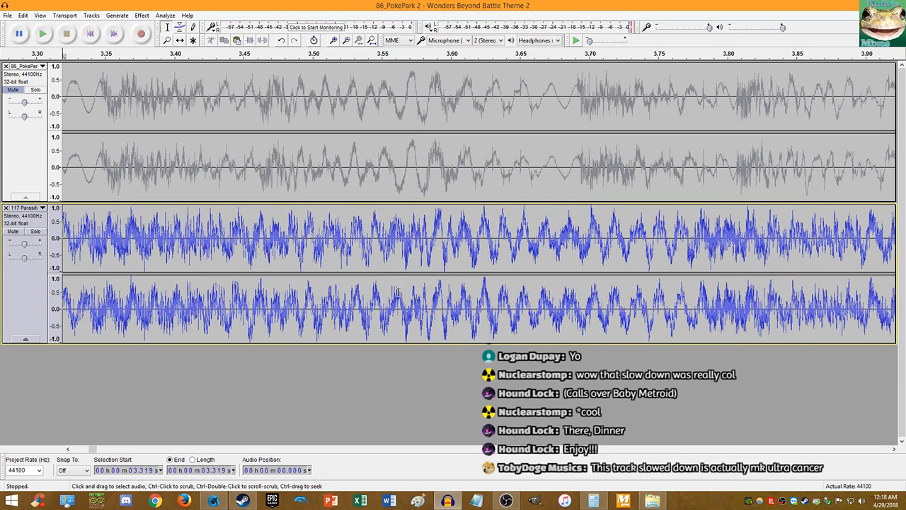
- Replay both tracks and zoom to sample level to put the edit point on the lower beat at about 3.567 s
scroll(397, 292, "up", 11)
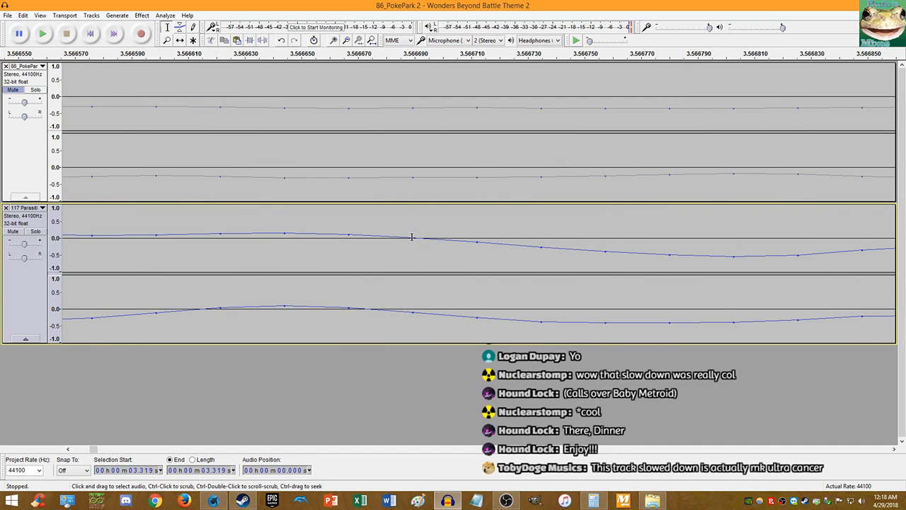
key("space")
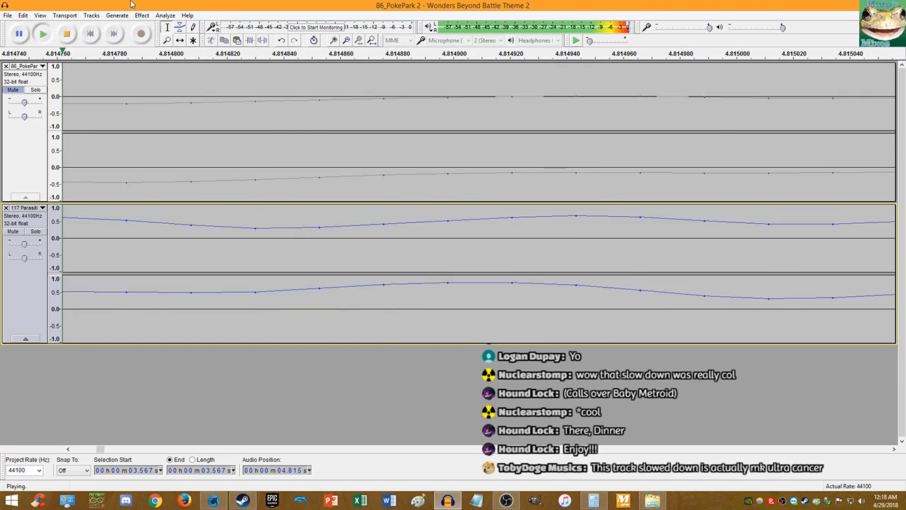
key("space")
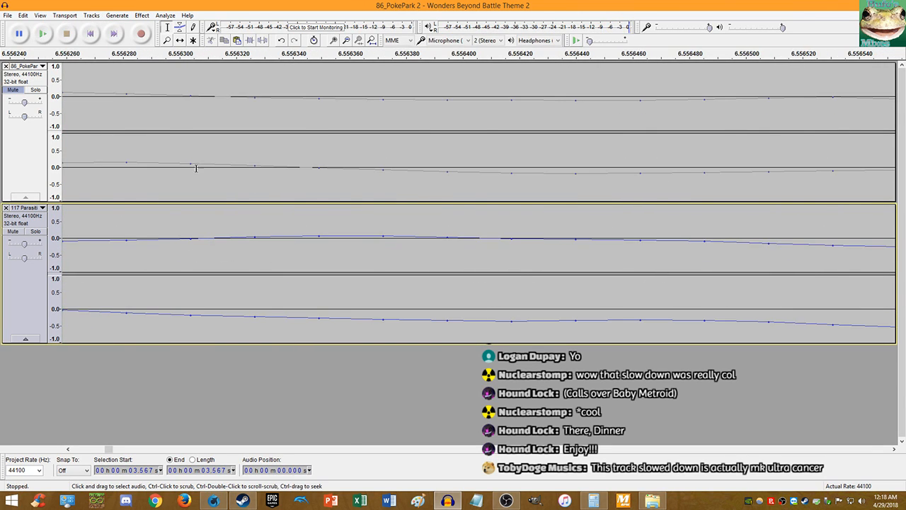
scroll(288, 215, "down", 11, "ctrl")
scroll(288, 214, "down", 7, "ctrl")
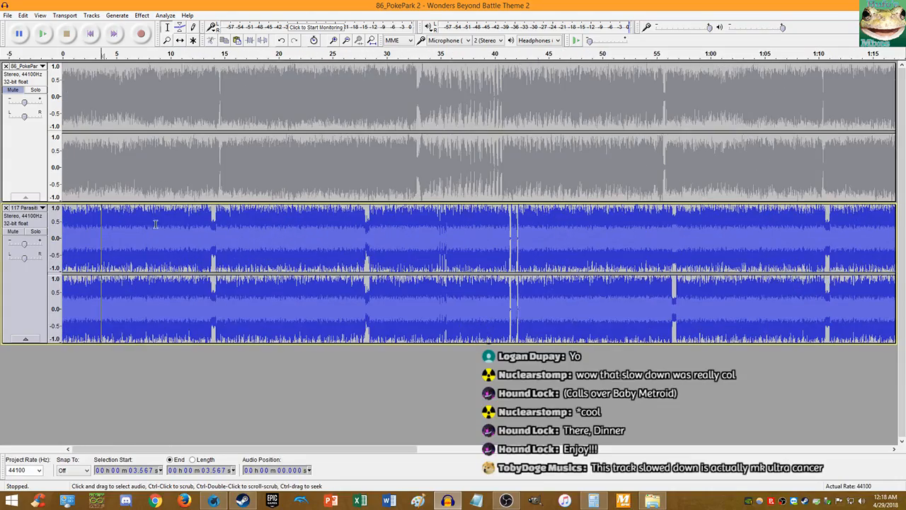
scroll(177, 216, "up", 15, "ctrl")
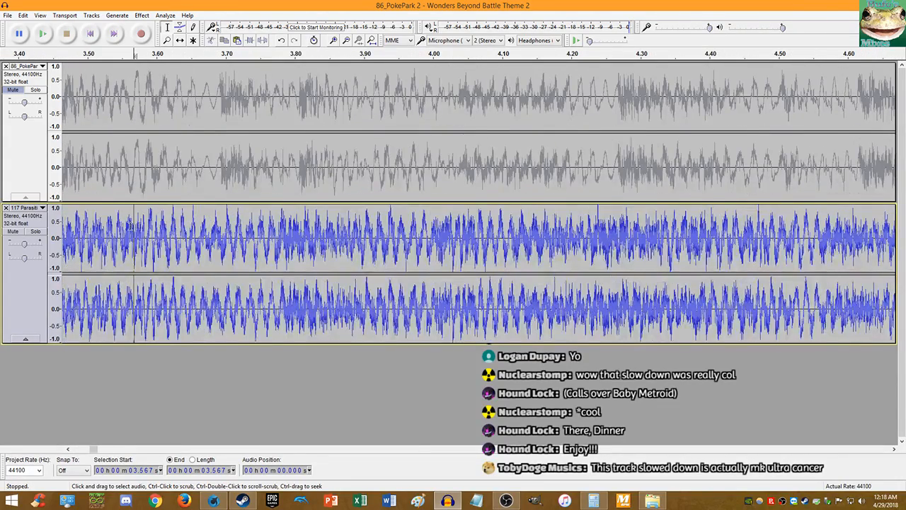
scroll(130, 224, "up", 7, "ctrl")
scroll(353, 232, "up", 5, "ctrl")
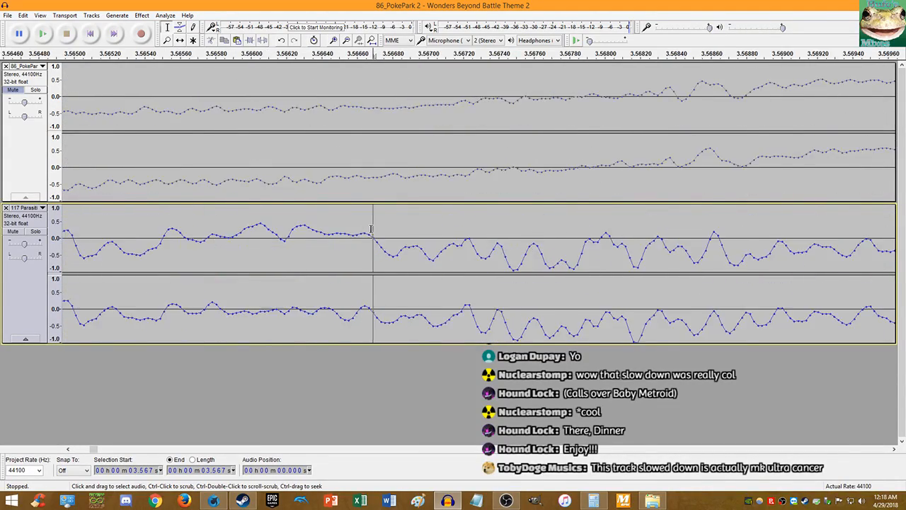
- Enter 3.56668 in Calculator as the lower beat time and switch back to Audacity
left_click(593, 501)
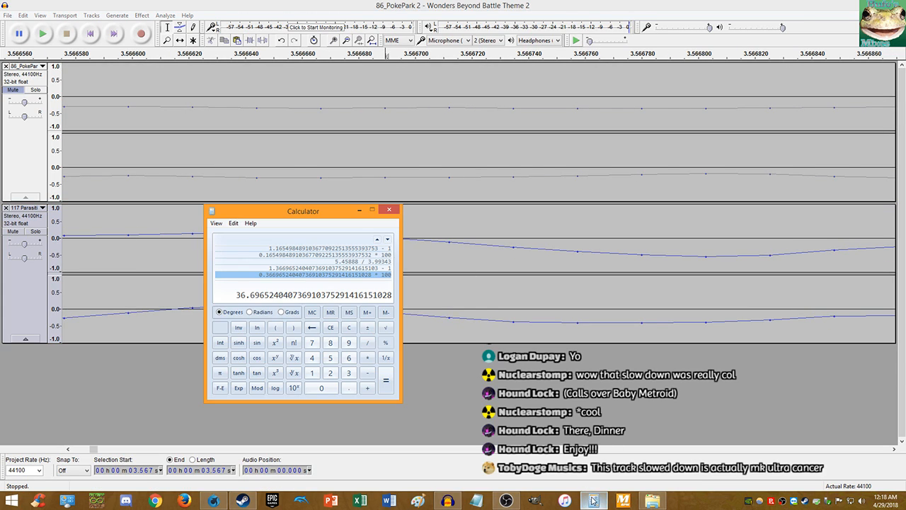
type("3.56668")
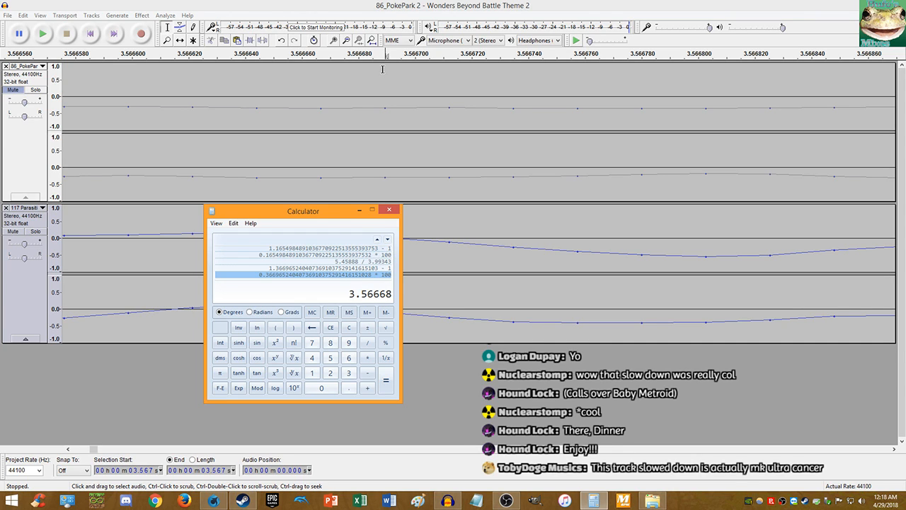
key("alt+Tab")
- Mute the lower track, unmute the upper one, and replay from the start at about 0.61x speed
left_click(17, 232)
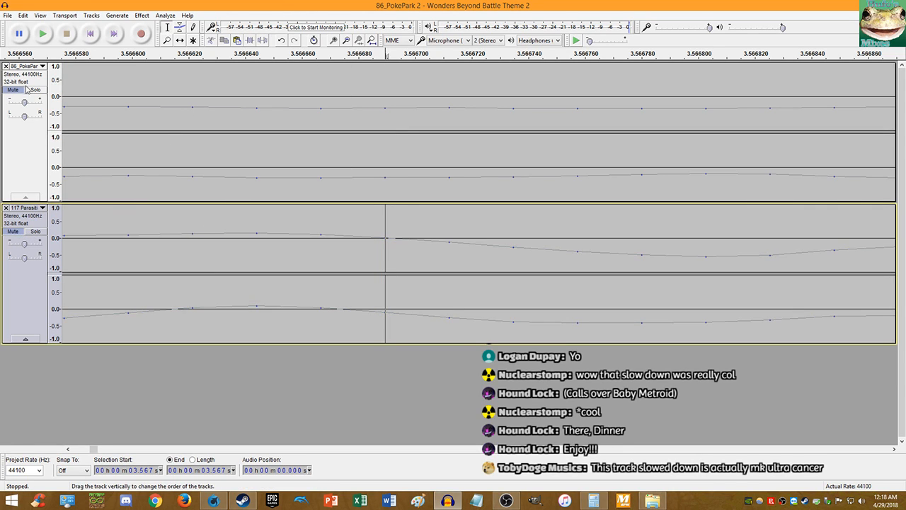
left_click(10, 92)
left_click(85, 29)
key("space")
scroll(158, 129, "down", 14)
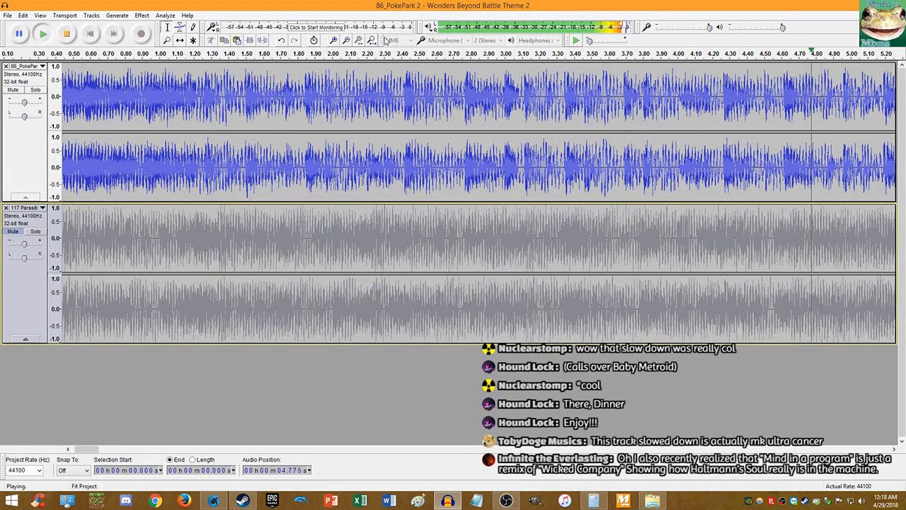
left_click_drag(588, 42, 594, 42)
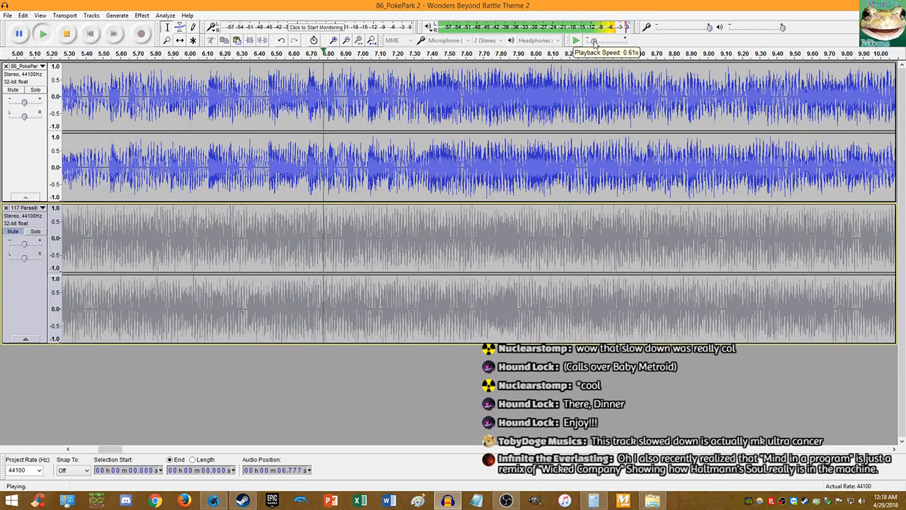
left_click(576, 41)
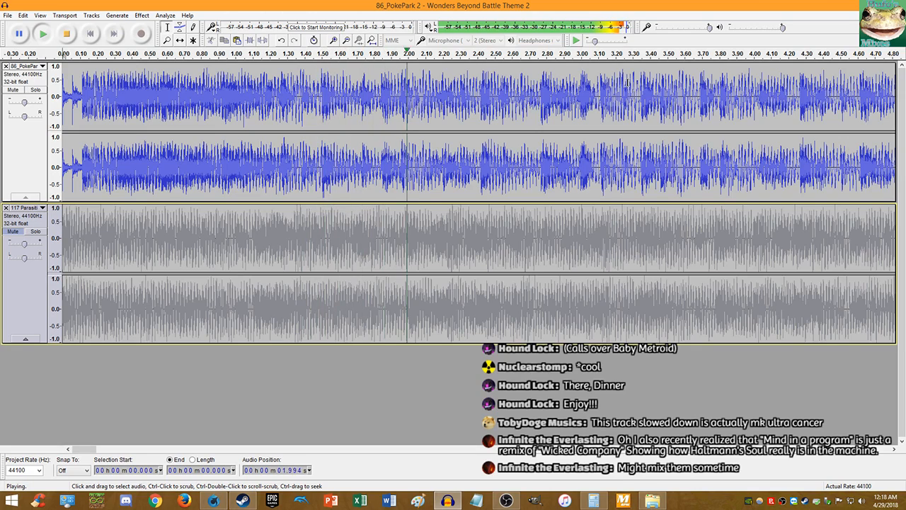
scroll(765, 92, "up", 1)
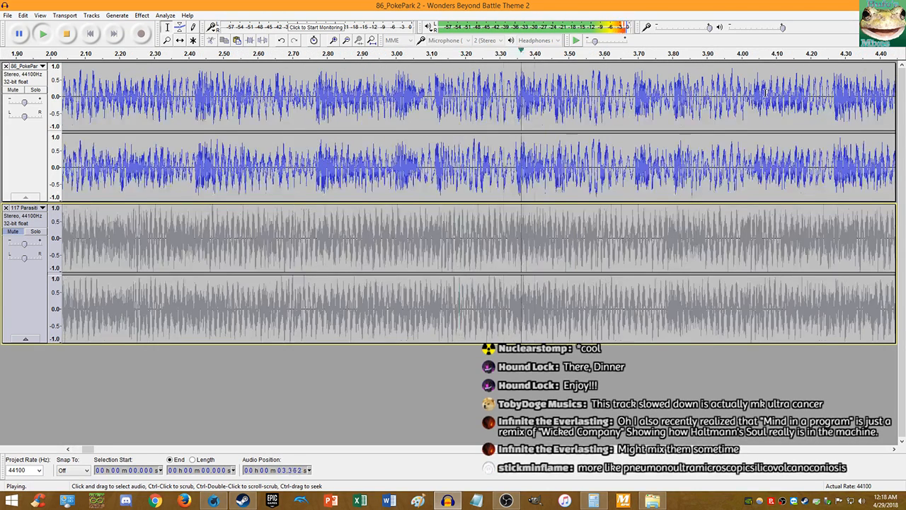
- Mark the upper track's beat at 3.689 s and replay from that point
left_click(634, 103)
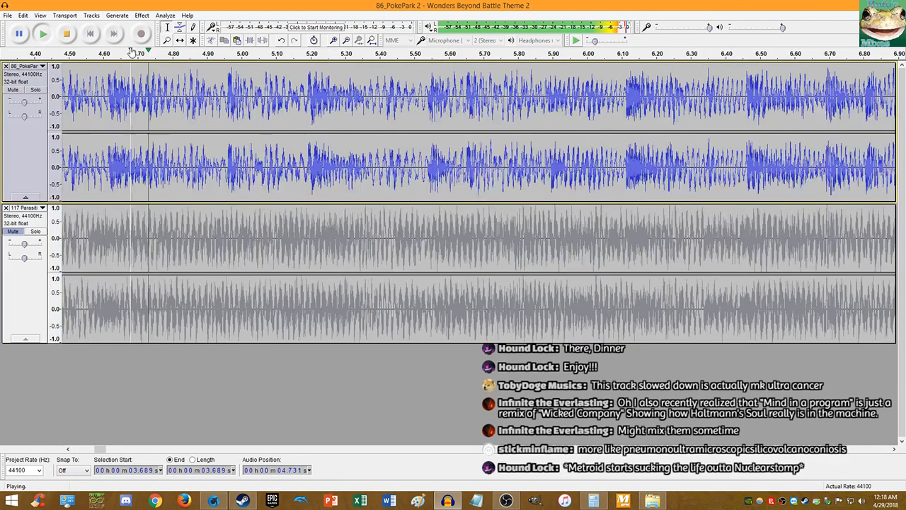
left_click(65, 34)
key("space")
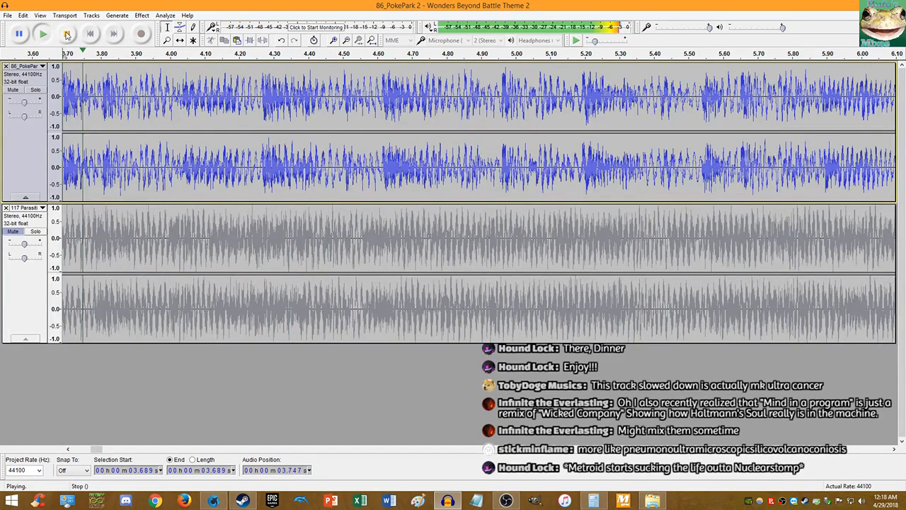
left_click(67, 34)
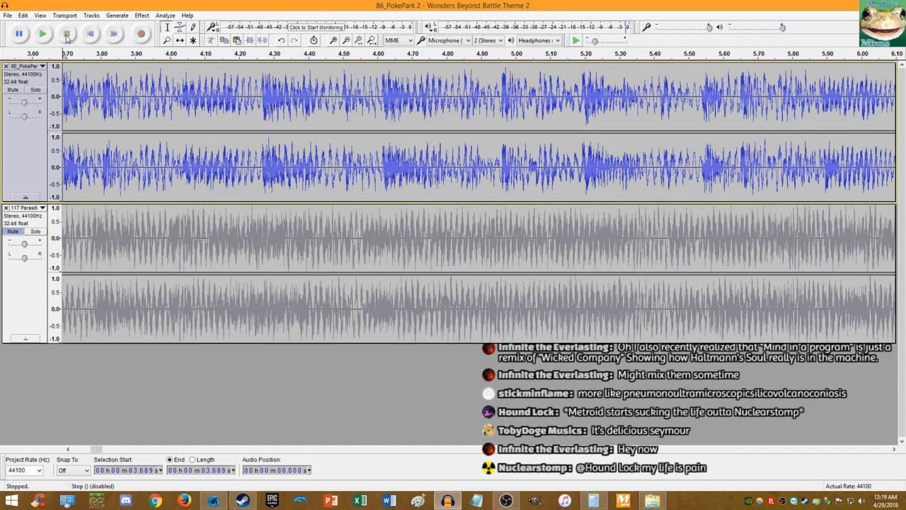
- Zoom in and play from the 3.689 s mark to check the upper track's beat
scroll(116, 83, "down", 2, "ctrl")
scroll(99, 74, "up", 8, "ctrl")
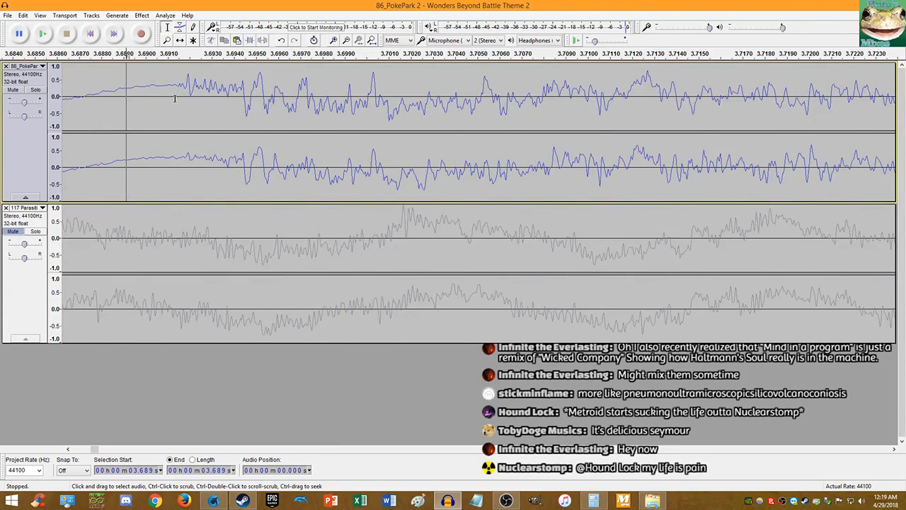
scroll(174, 98, "down", 3, "ctrl")
left_click(43, 33)
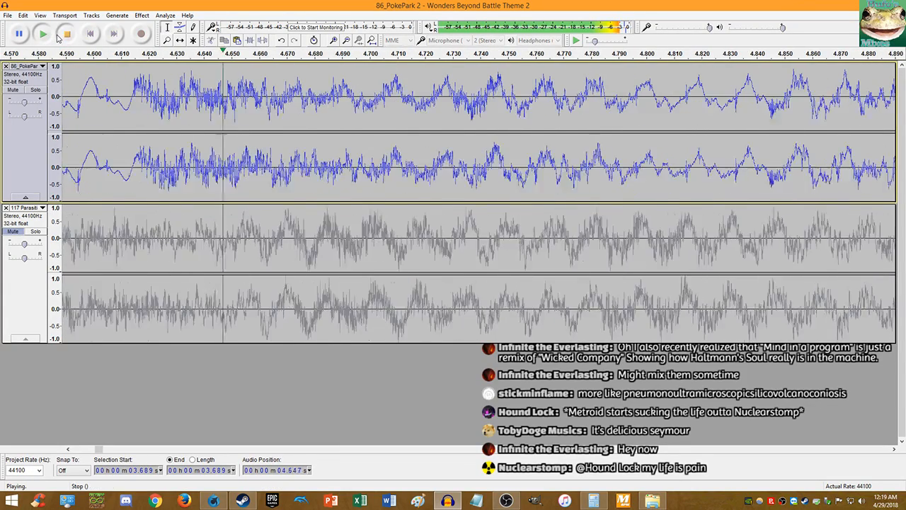
left_click(67, 33)
scroll(125, 96, "down", 5, "ctrl")
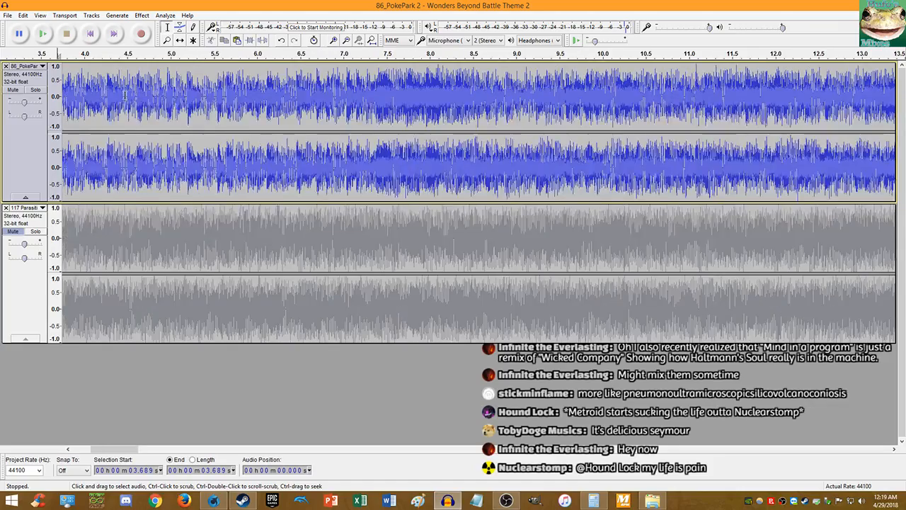
scroll(106, 78, "up", 4, "ctrl")
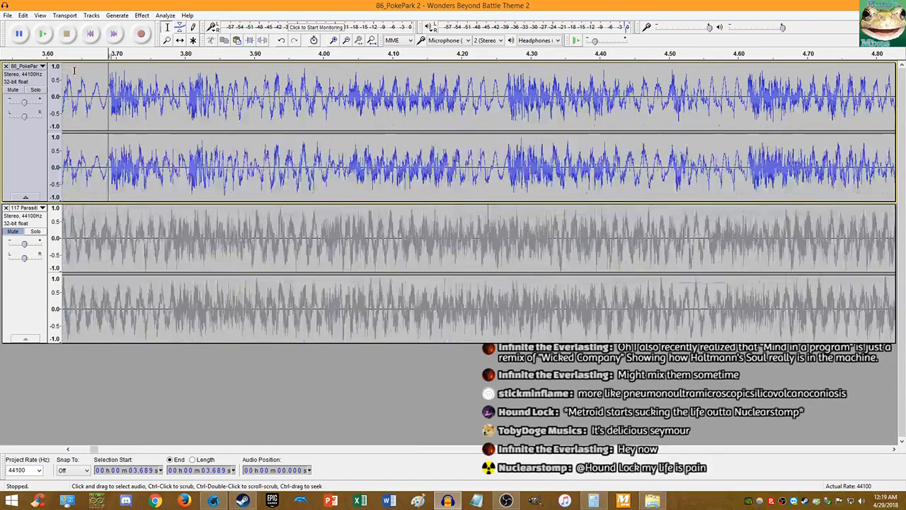
- Replay the upper track from the project start and zoom in on its beat onset
left_click(90, 33)
key("space")
scroll(133, 81, "down", 4, "ctrl")
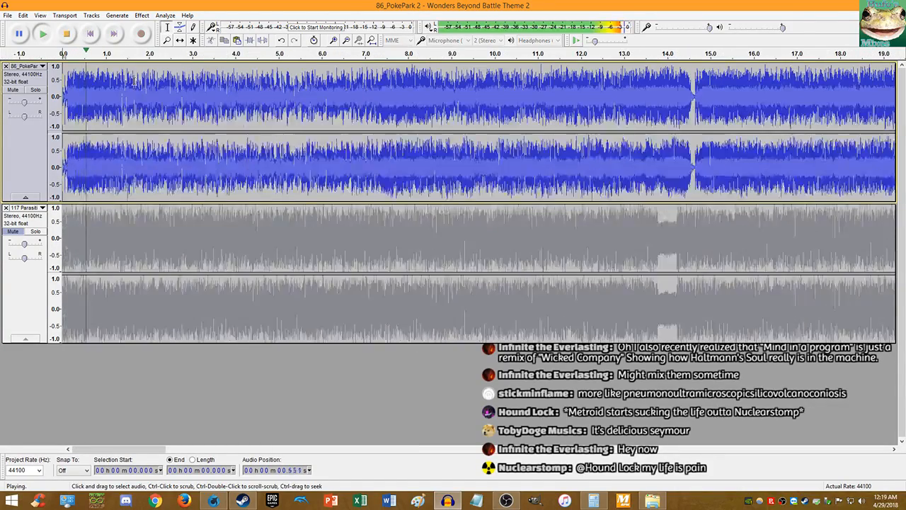
scroll(133, 80, "up", 1, "ctrl")
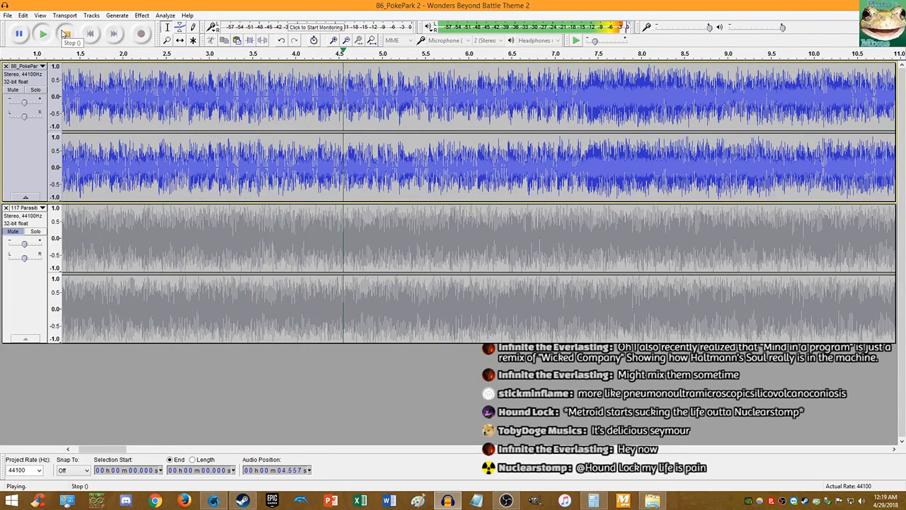
left_click(65, 34)
scroll(268, 99, "up", 10, "ctrl")
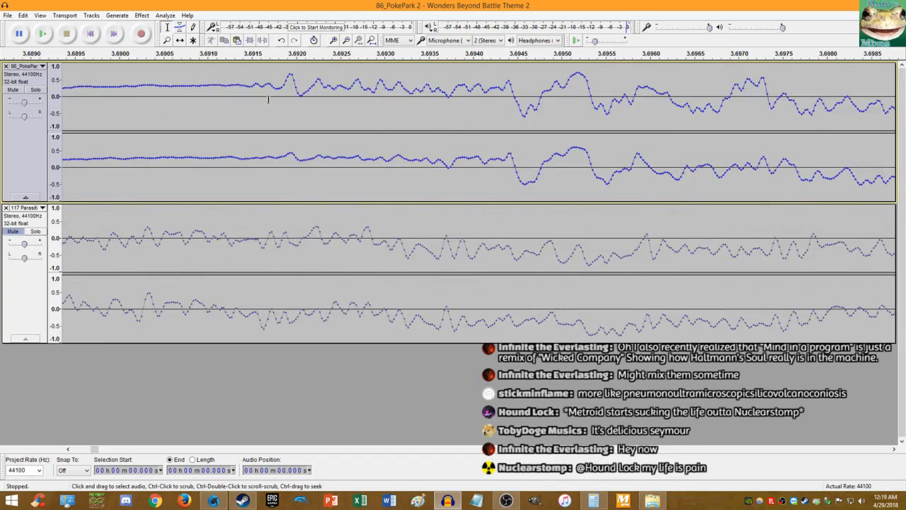
scroll(262, 99, "up", 5, "ctrl")
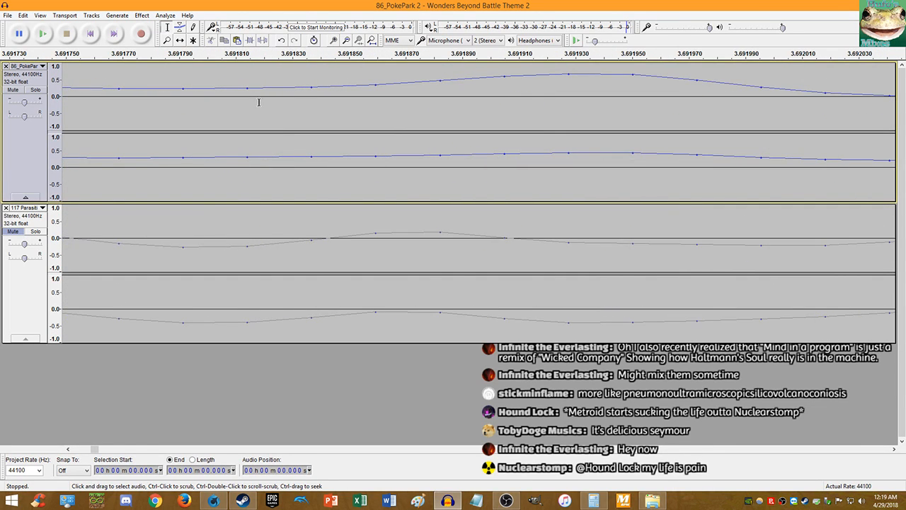
- Mark the refined upper-track beat at 3.692 s, replay from it, then switch to Calculator
left_click(183, 93)
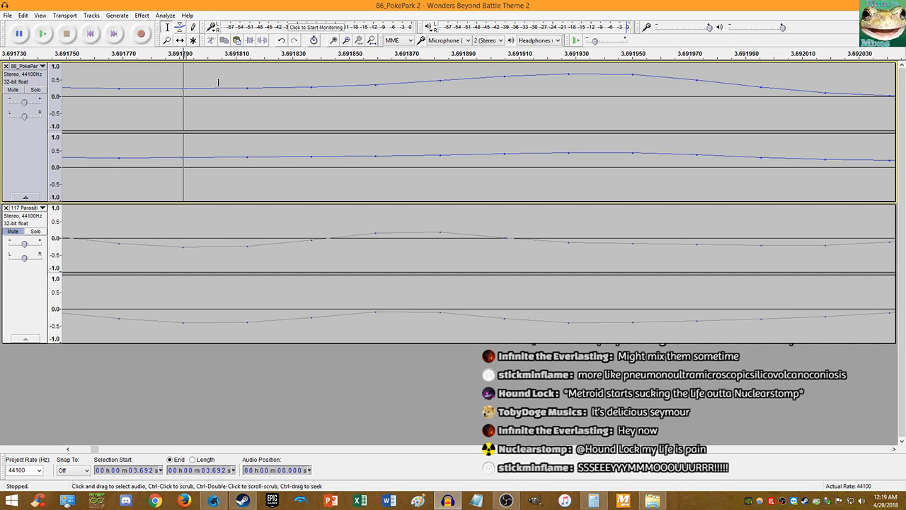
key("space")
scroll(222, 87, "down", 11, "ctrl")
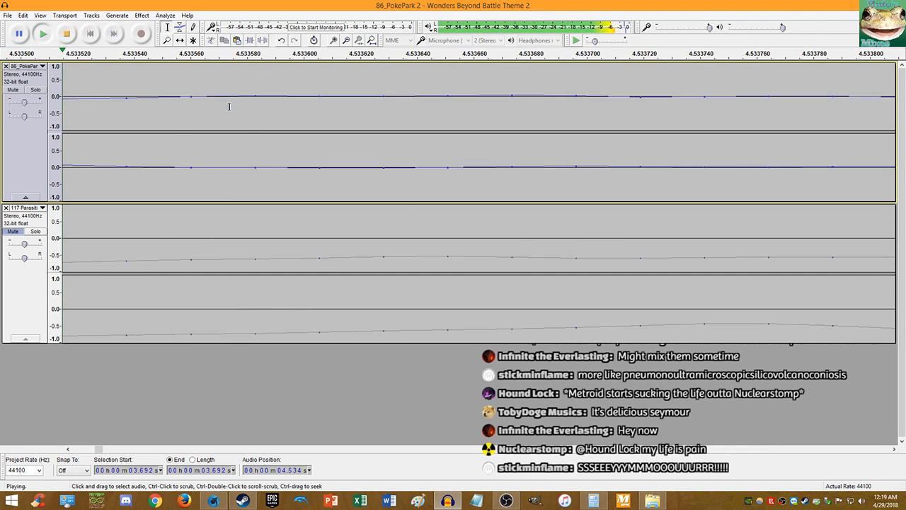
key("space")
scroll(152, 109, "down", 8, "ctrl")
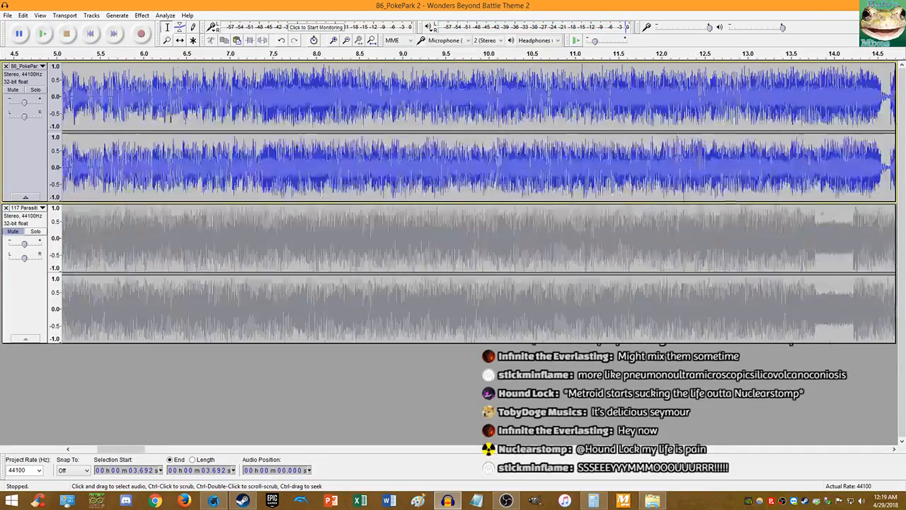
scroll(99, 80, "up", 5, "ctrl")
scroll(241, 74, "up", 10, "ctrl")
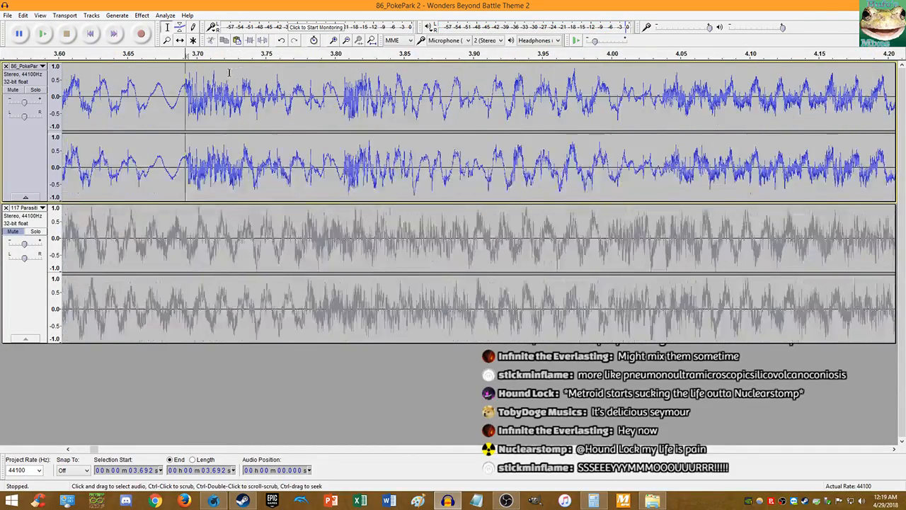
scroll(262, 76, "up", 3, "ctrl")
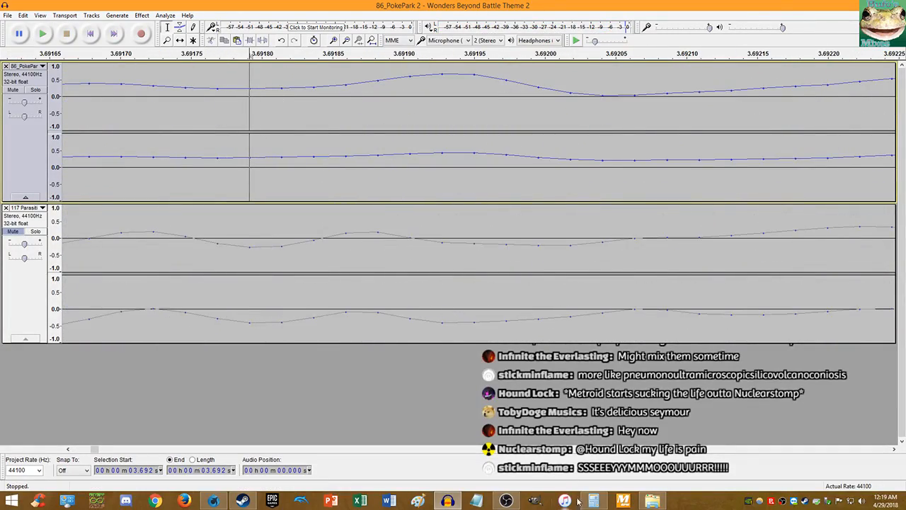
key("alt+Tab")
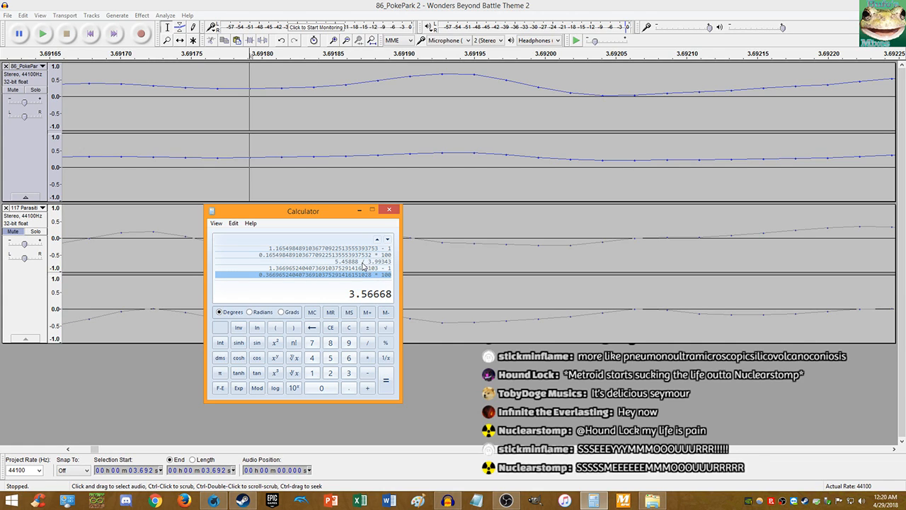
- Compute (3.6918 / 3.56668 − 1) × 100 in Calculator, giving about 3.508 percent
right_click(380, 299)
left_click(386, 301)
left_click(350, 327)
type("3.6918 / ")
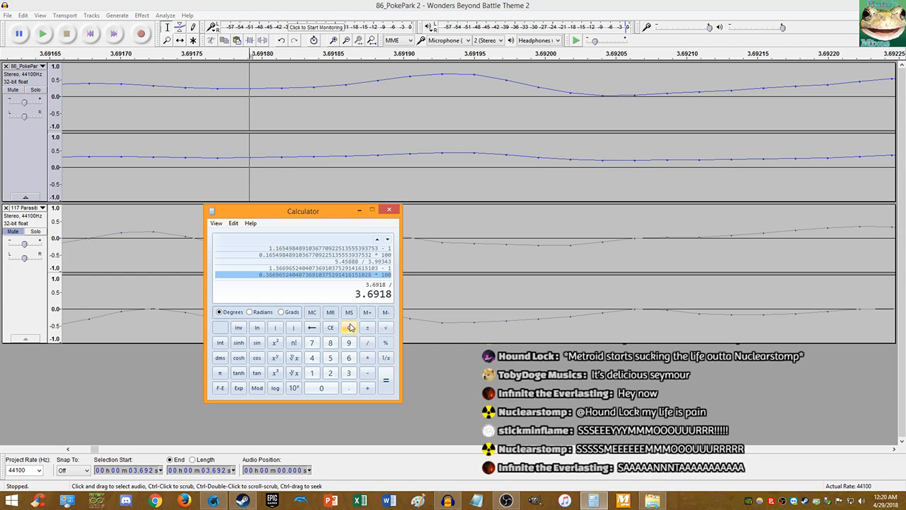
type("3.56668")
key("Return")
type("-1")
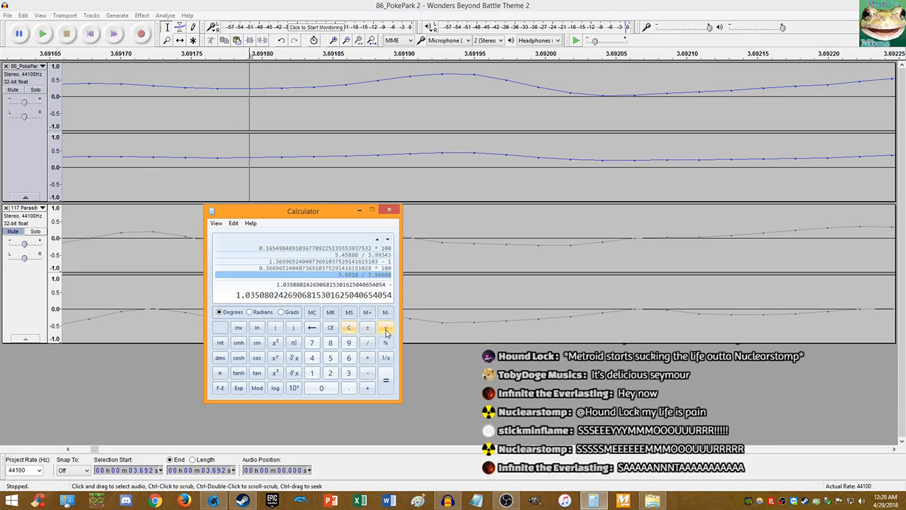
key("Return")
type("* 10")
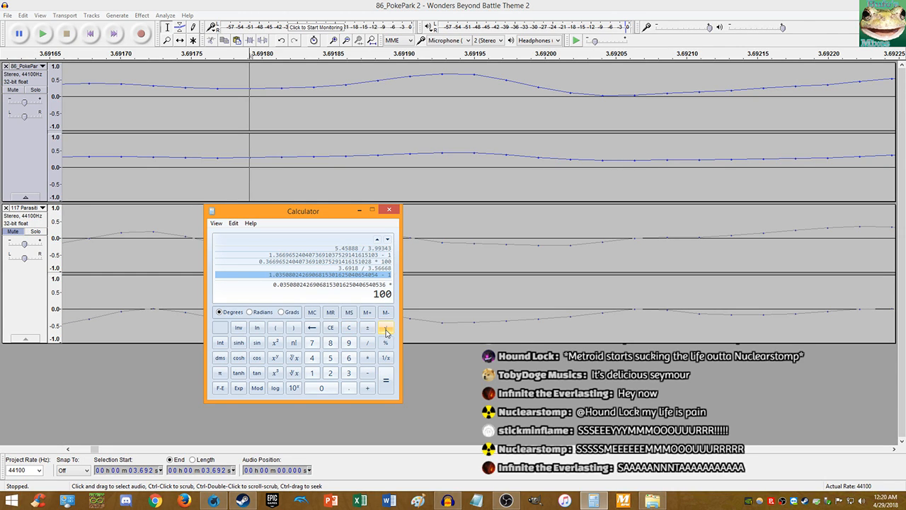
type("0")
key("Return")
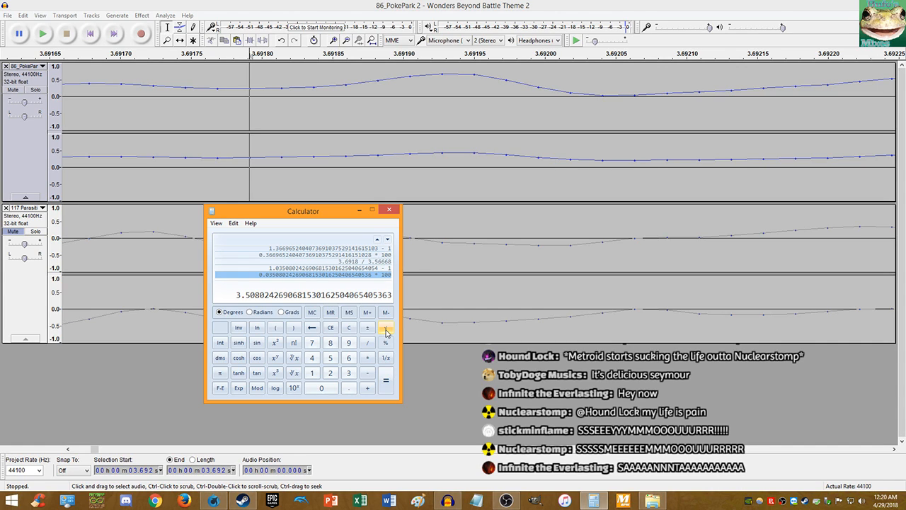
- Copy the 3.508 result and click into Audacity's top track
right_click(266, 293)
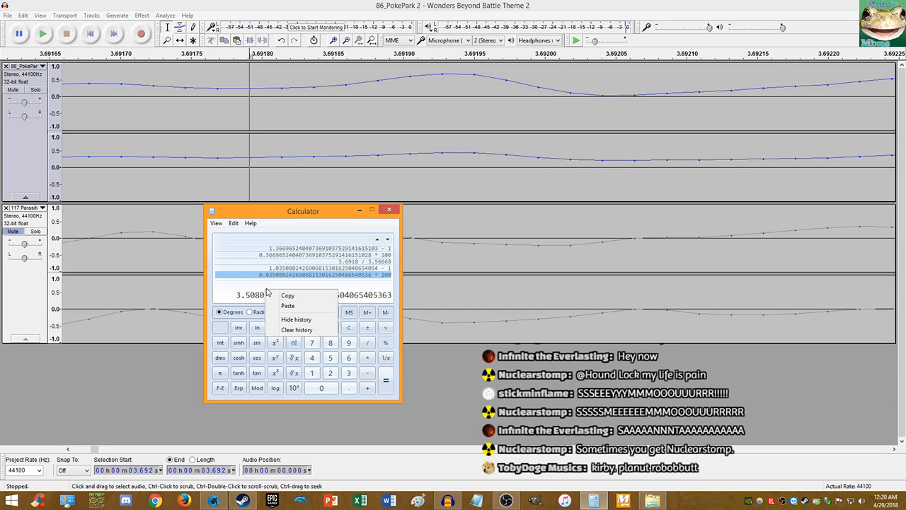
left_click(283, 295)
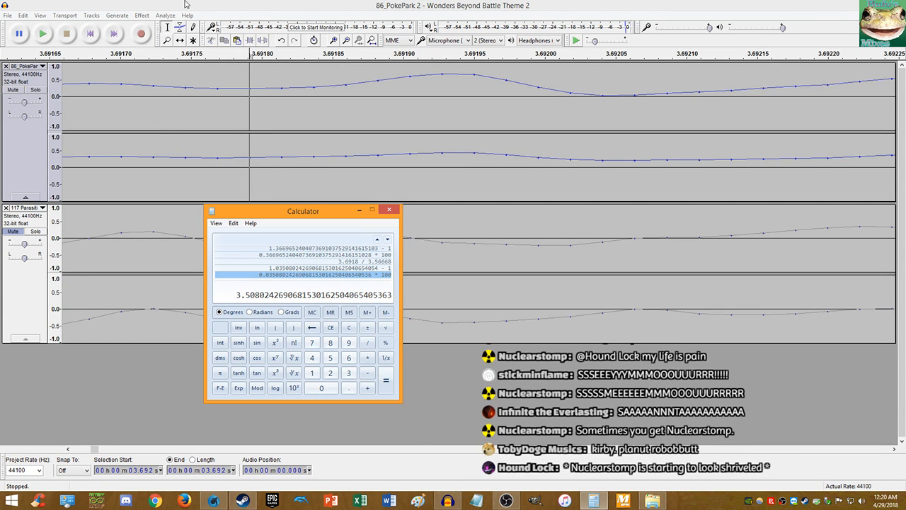
left_click(185, 4)
left_click(206, 106)
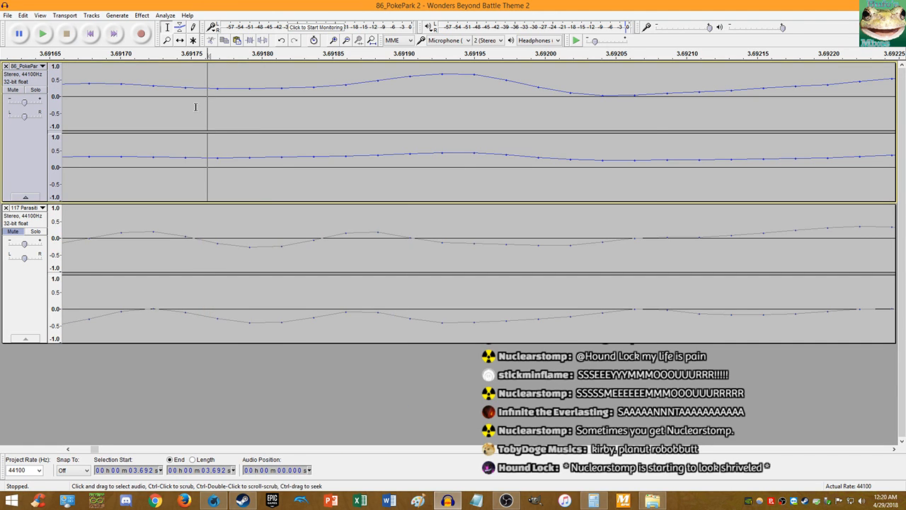
- Apply a 3.508 percent Change Tempo to the whole top track, then unmute track 2 and return to start
key("End")
key("shift+Home")
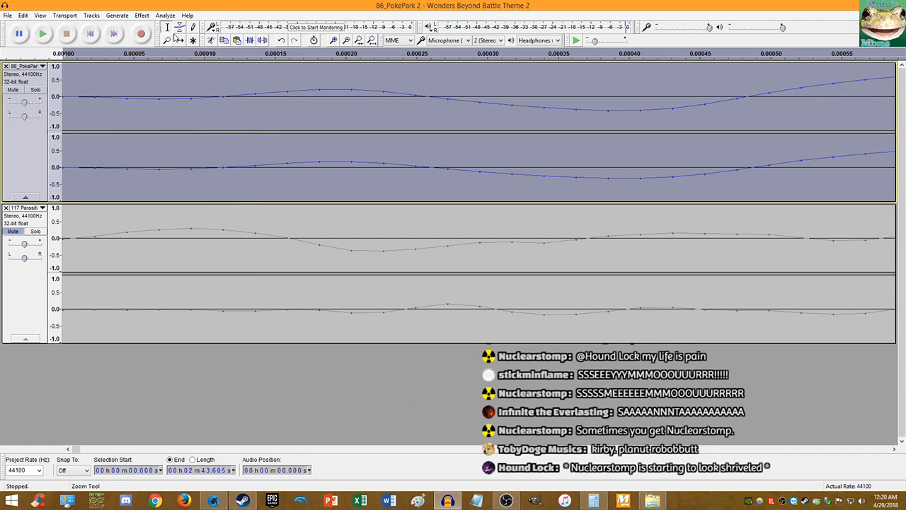
left_click(142, 14)
left_click(180, 105)
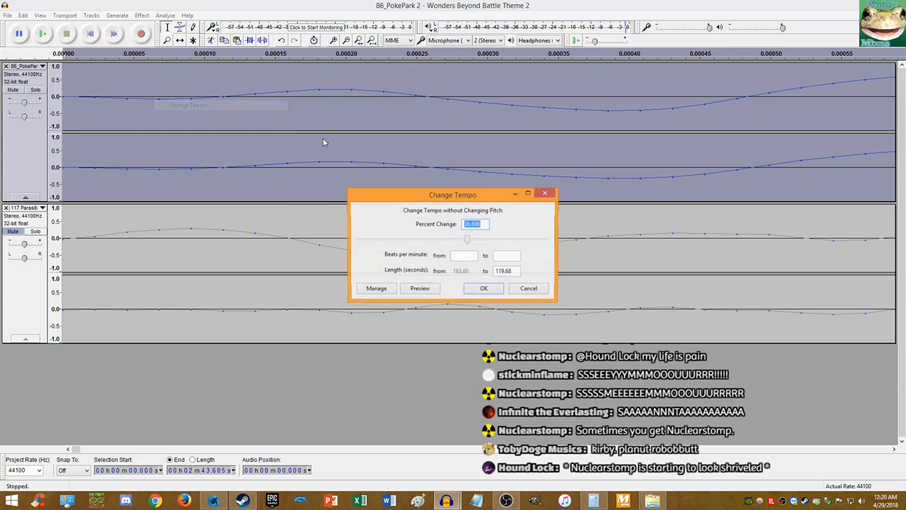
left_click(484, 290)
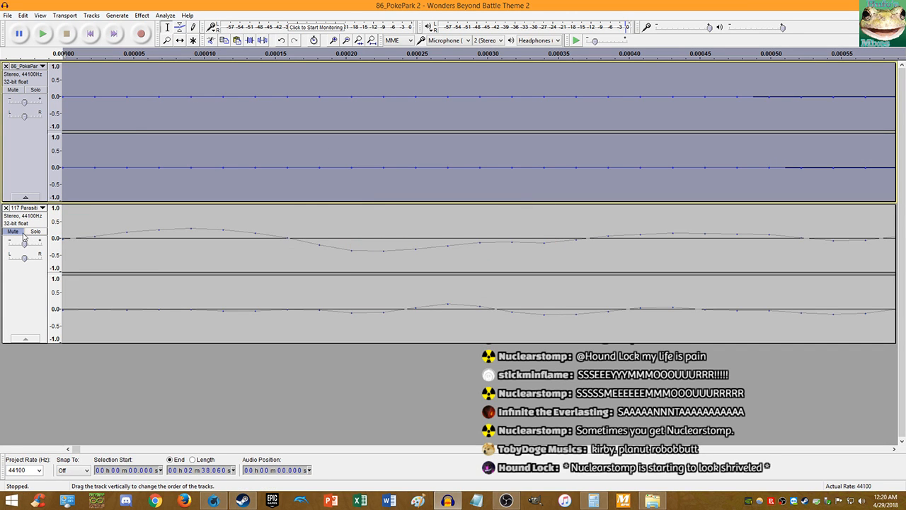
left_click(21, 232)
key("Home")
left_click(43, 34)
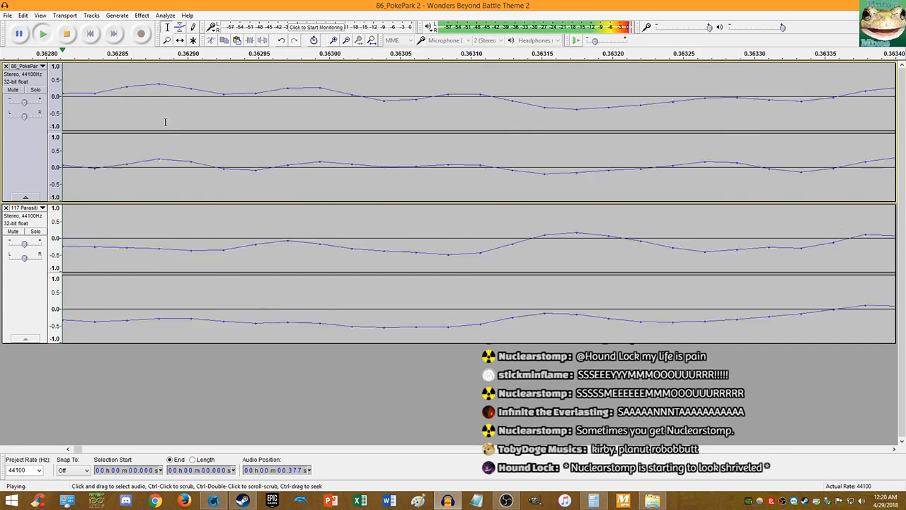
scroll(166, 122, "down", 14)
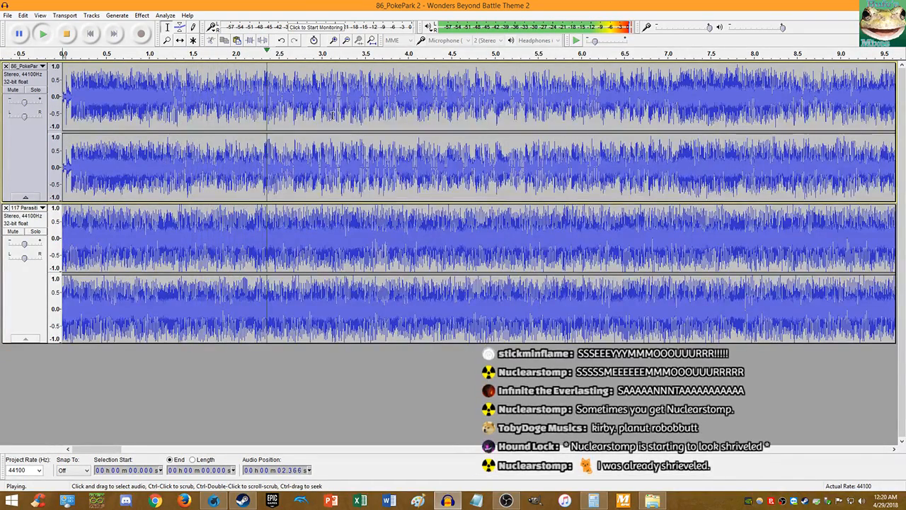
key("space")
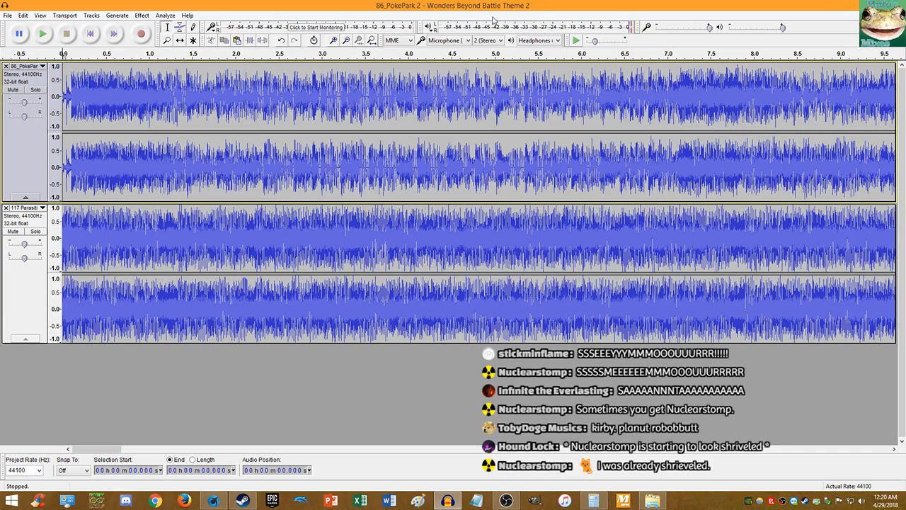
key("space")
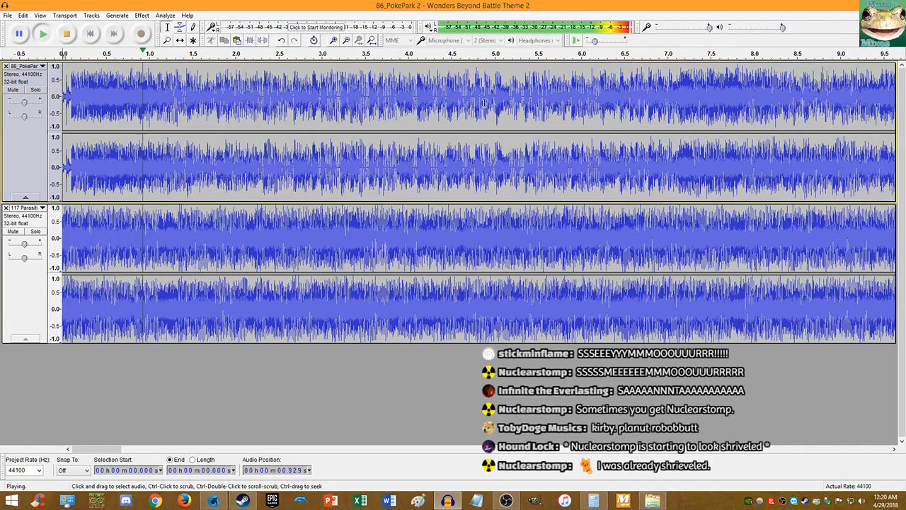
scroll(483, 104, "up", 2)
scroll(483, 104, "up", 1)
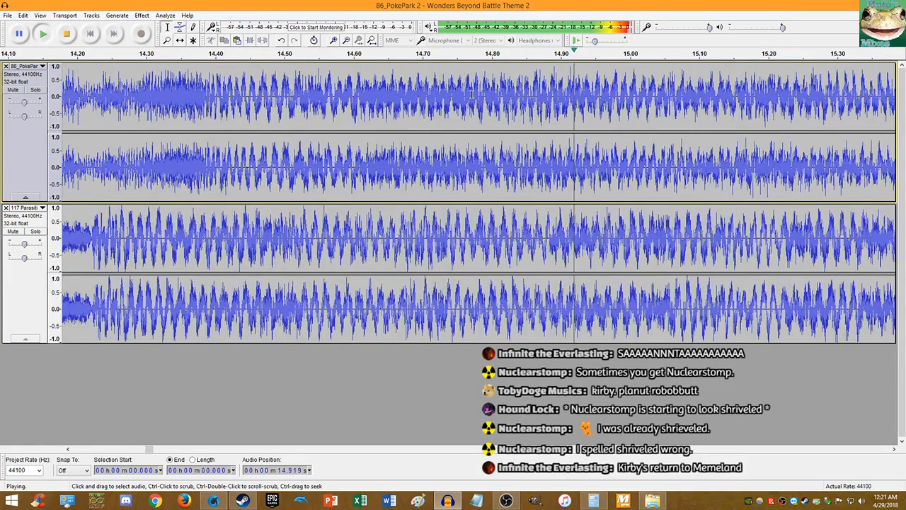
scroll(472, 94, "down", 1)
- Stop playback, undo the 3.508 percent tempo change, and close Change Speed without applying
left_click(66, 34)
scroll(258, 162, "up", 2)
key("ctrl+z")
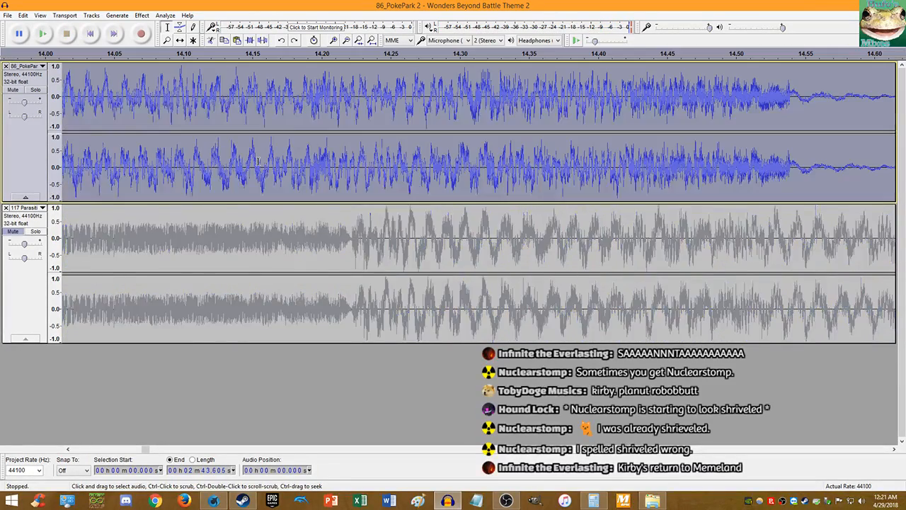
left_click(142, 15)
left_click(180, 97)
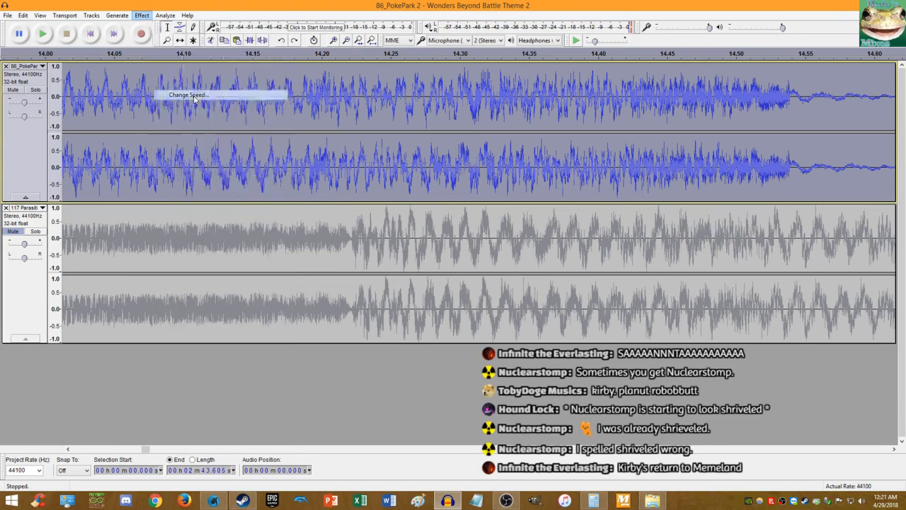
left_click(545, 178)
- Try 3 percent and then 2.9 percent tempo changes on the top track, undoing each
left_click(142, 15)
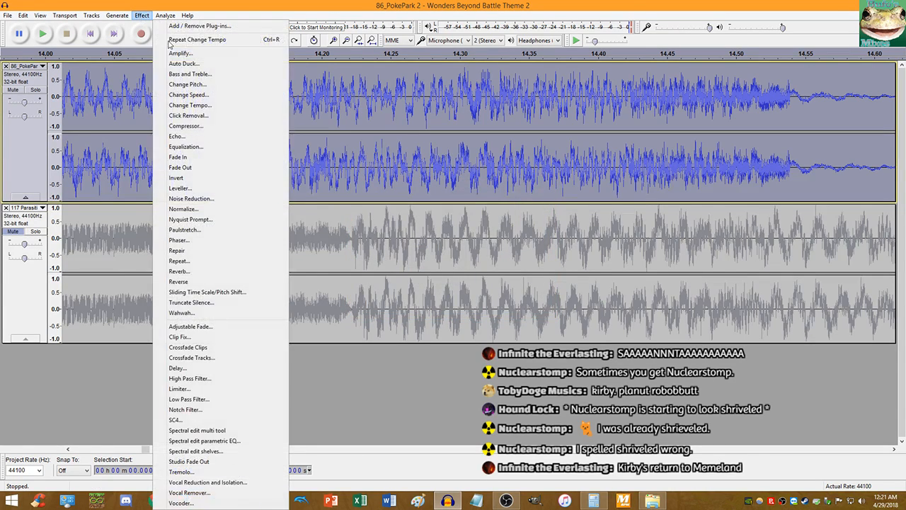
left_click(198, 106)
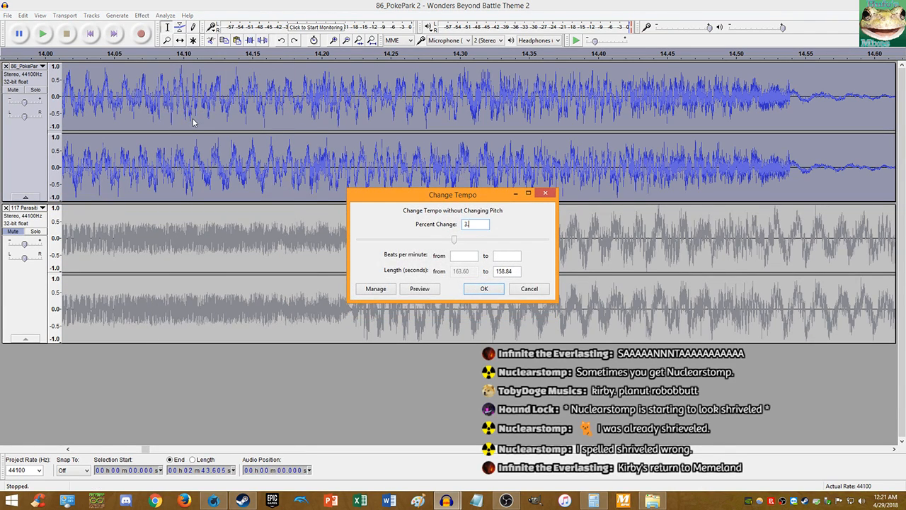
type("3")
key("Return")
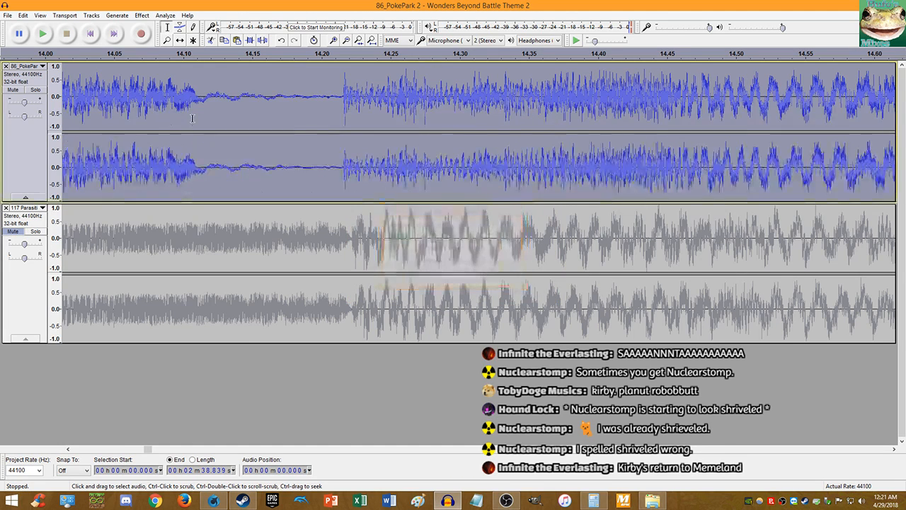
key("ctrl+z")
left_click(135, 14)
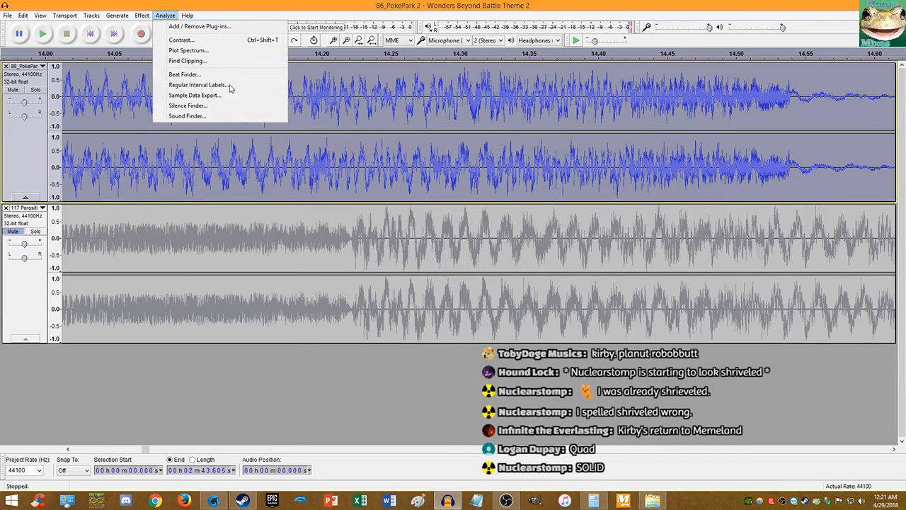
left_click(170, 108)
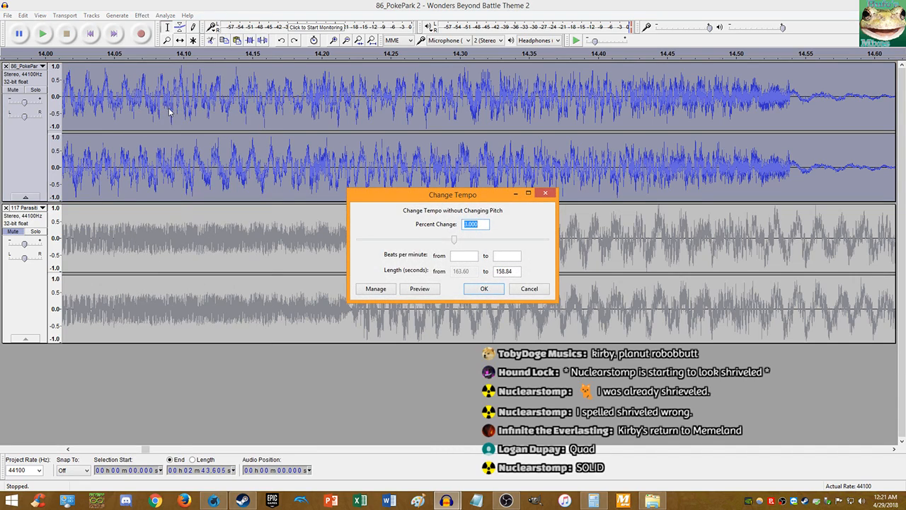
type("2.9")
key("Return")
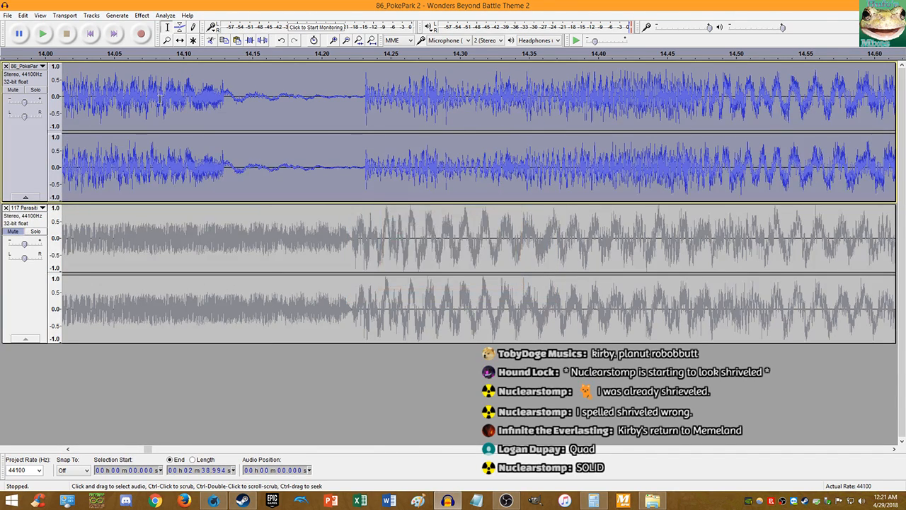
key("ctrl+z")
- Apply a 2.95 percent tempo increase to the top track
left_click(141, 15)
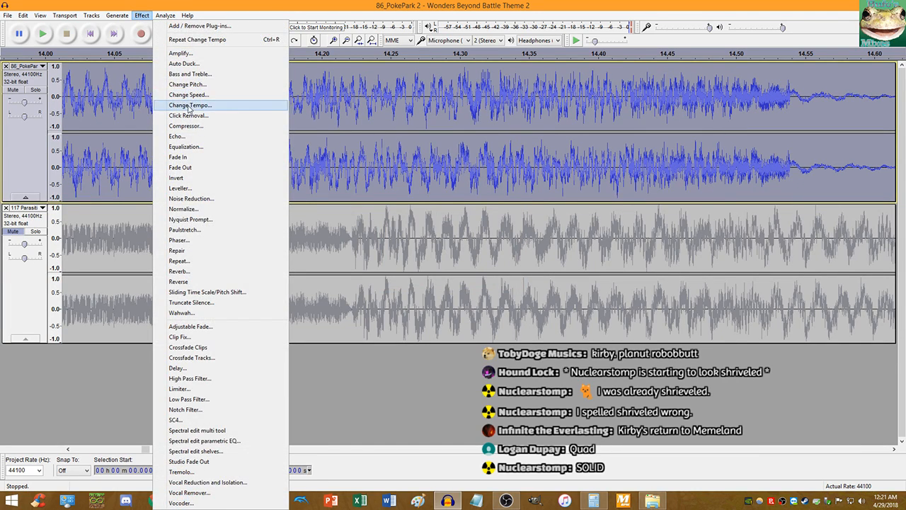
left_click(176, 101)
type("5")
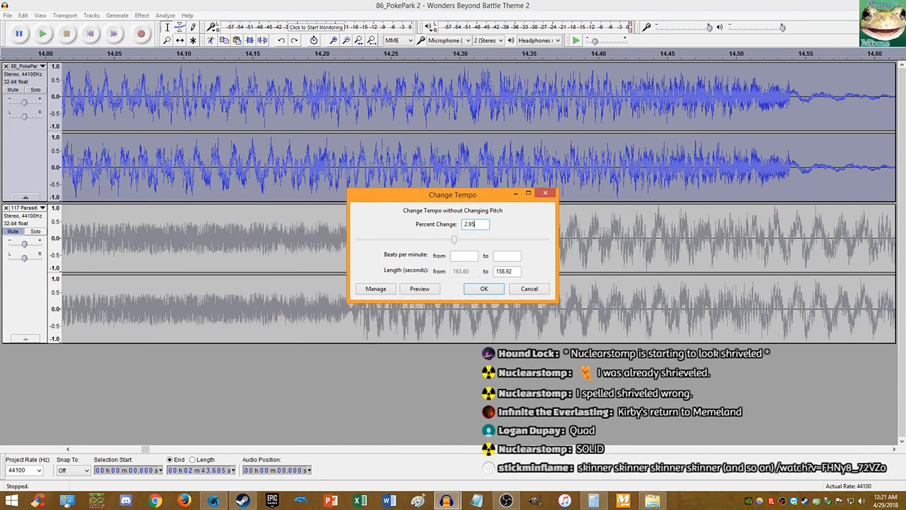
key("Return")
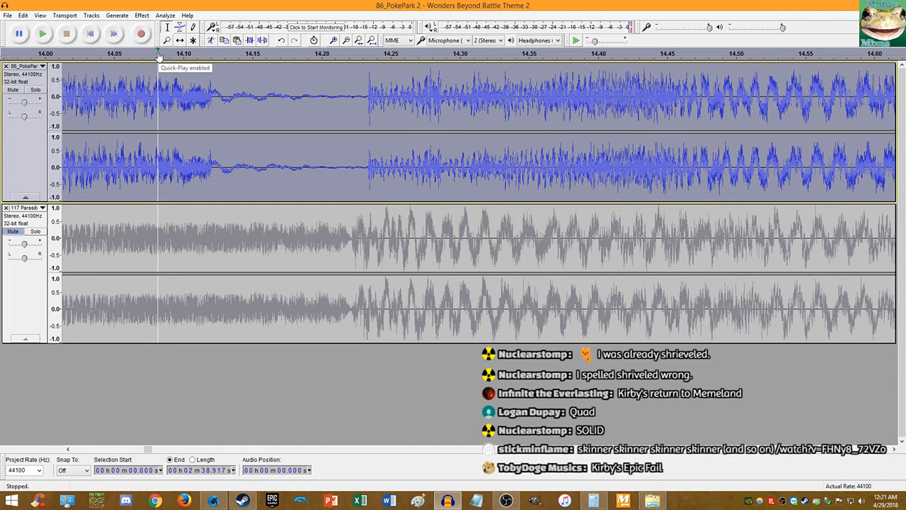
- Apply tempo changes of 2.987 and 2.98 percent to the top track
scroll(354, 156, "up", 2)
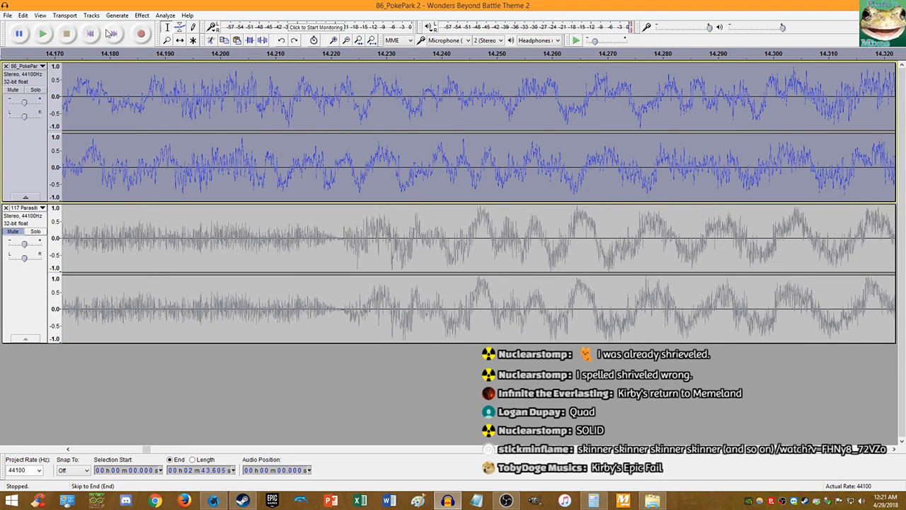
left_click(141, 15)
left_click(222, 107)
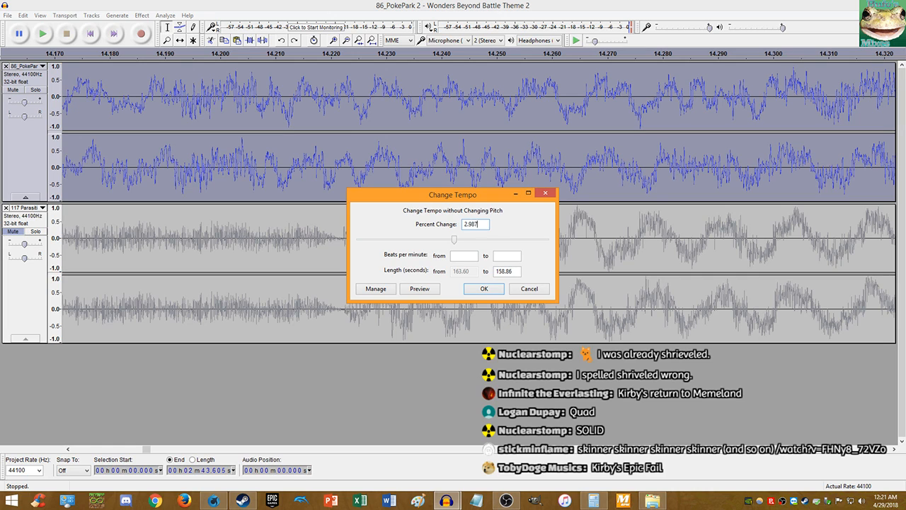
key("Return")
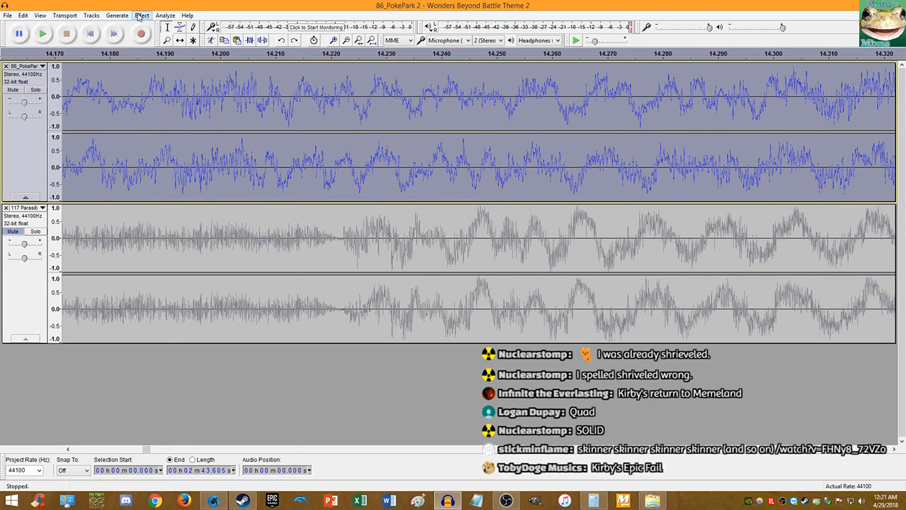
left_click(139, 15)
left_click(170, 106)
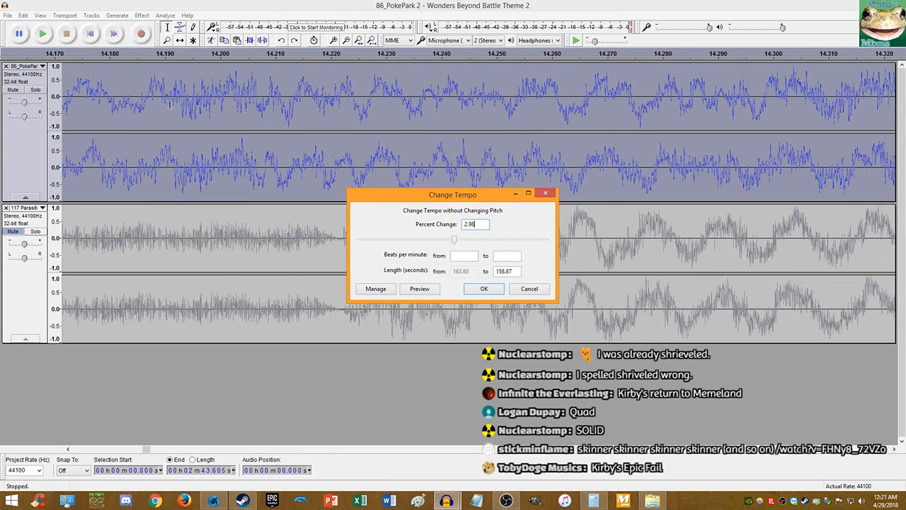
key("Return")
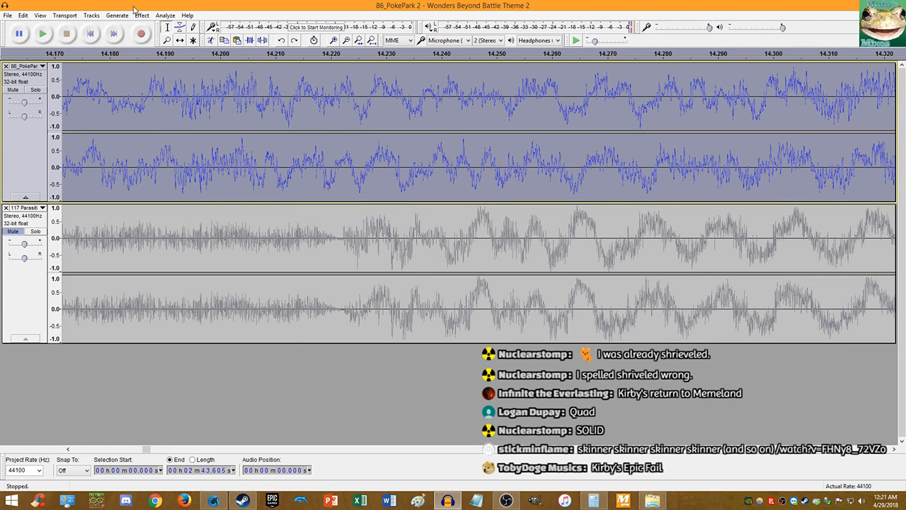
- Apply 2.98 percent, then 3 percent tempo changes to the top track
left_click(144, 15)
left_click(215, 107)
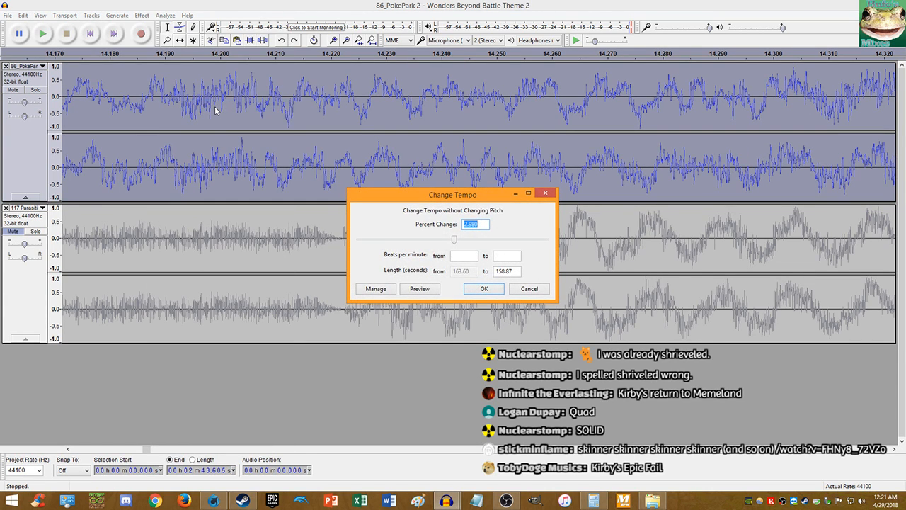
type("2.9")
type("8")
key("Return")
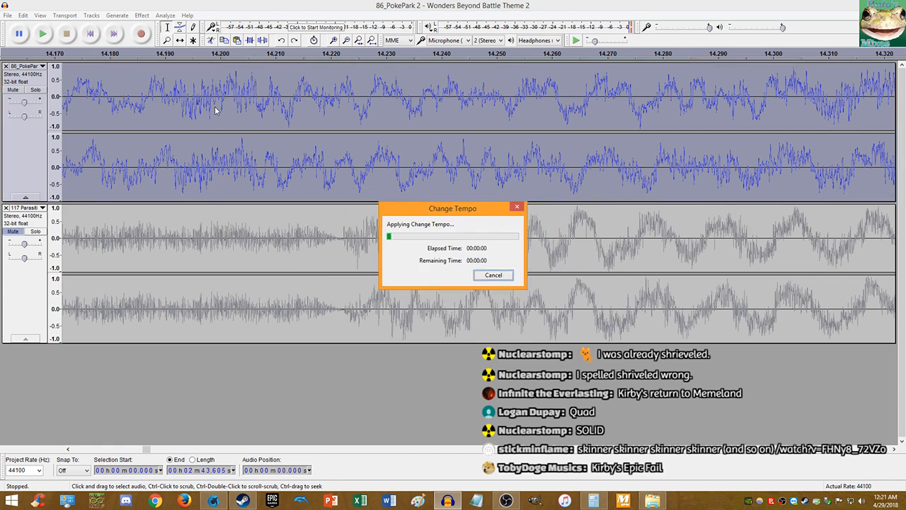
left_click(142, 15)
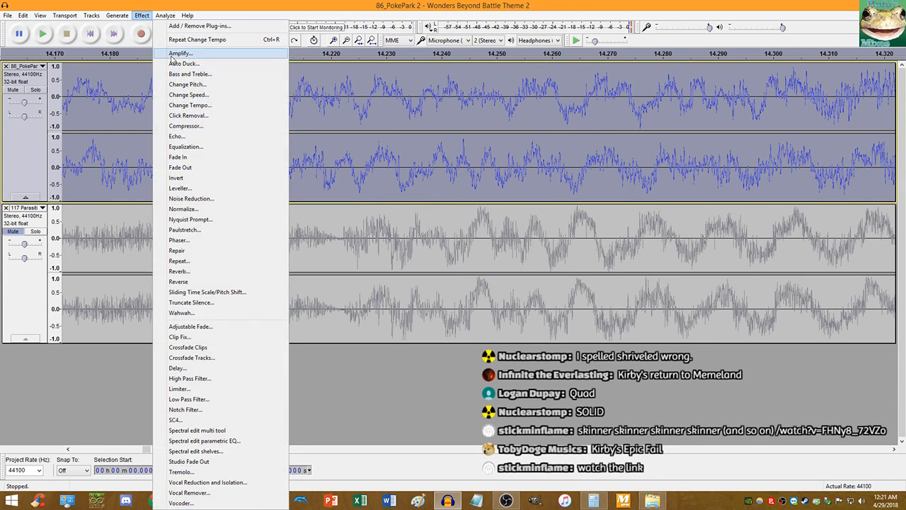
left_click(184, 106)
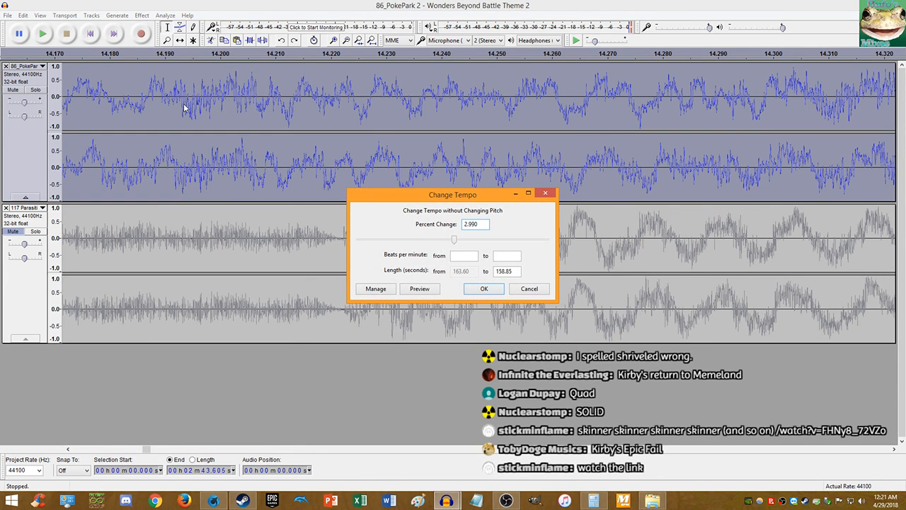
type("2")
key("BackSpace")
type("3")
key("Return")
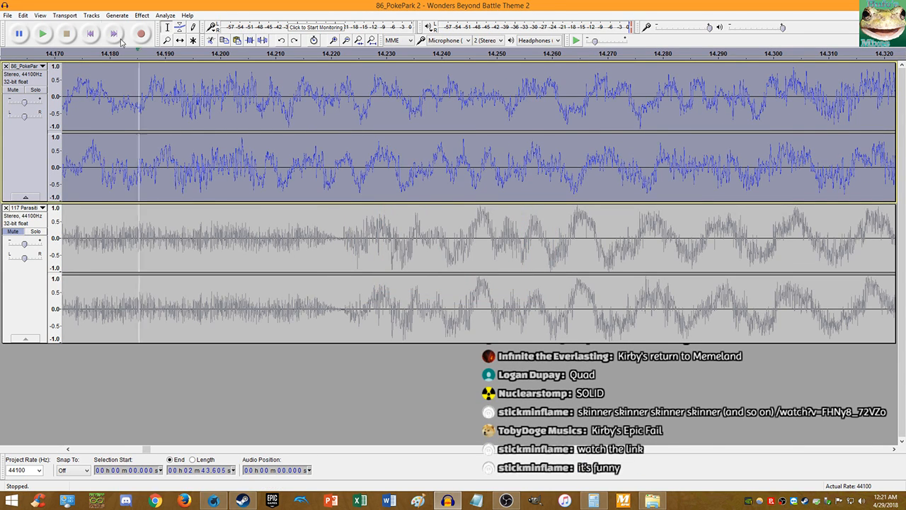
- Apply 2.995 percent, then 2.993 percent tempo changes to the top track
left_click(129, 17)
left_click(185, 106)
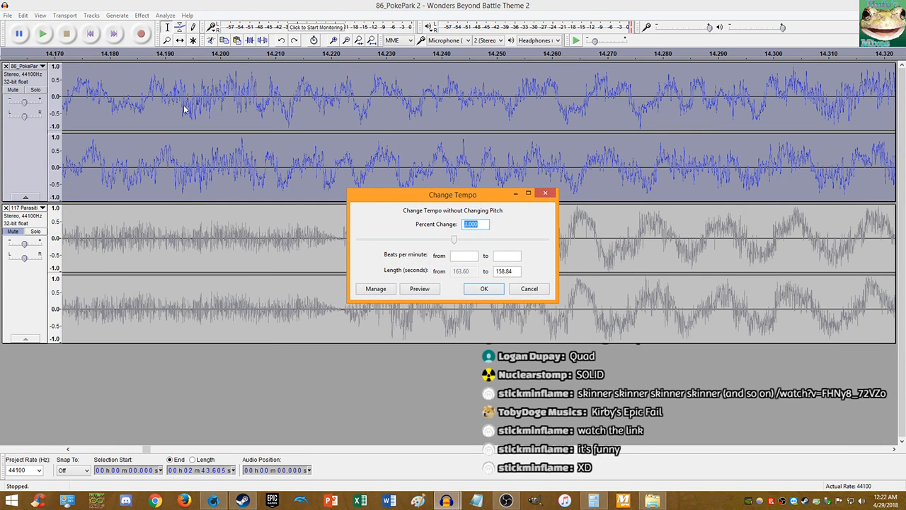
type("2.995")
key("Return")
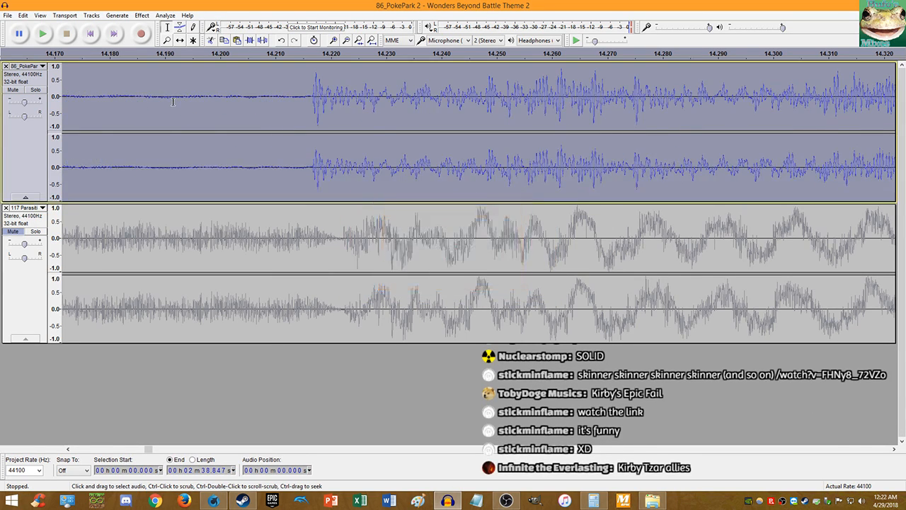
left_click(141, 15)
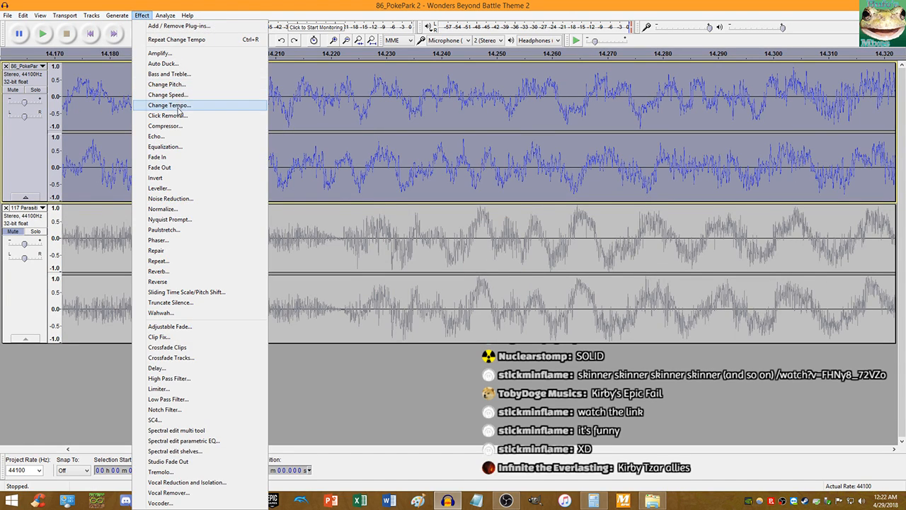
left_click(177, 107)
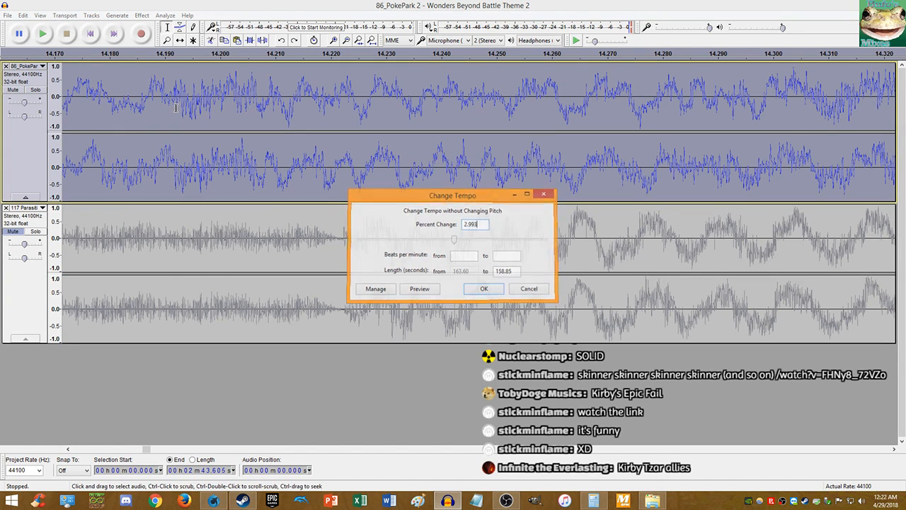
key("Return")
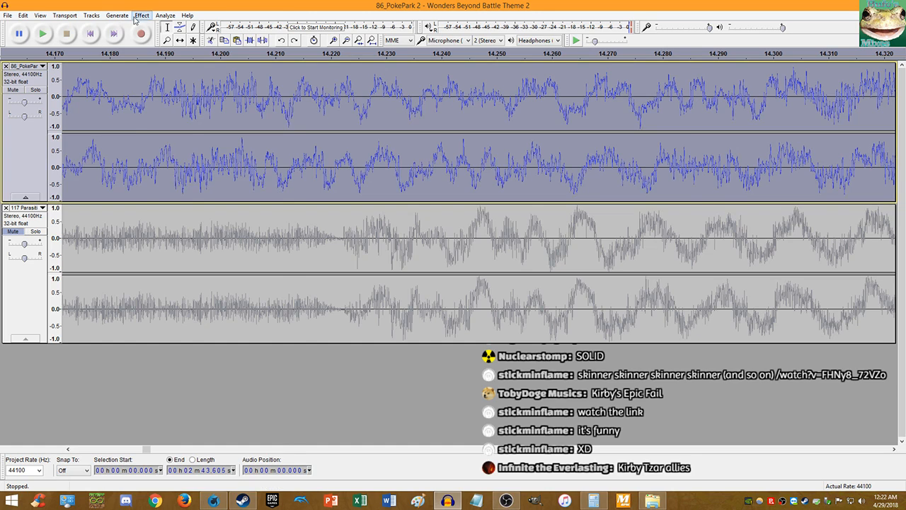
- Reopen Change Tempo, undo and redo the last tempo change, and unmute the bottom track
left_click(141, 15)
left_click(168, 95)
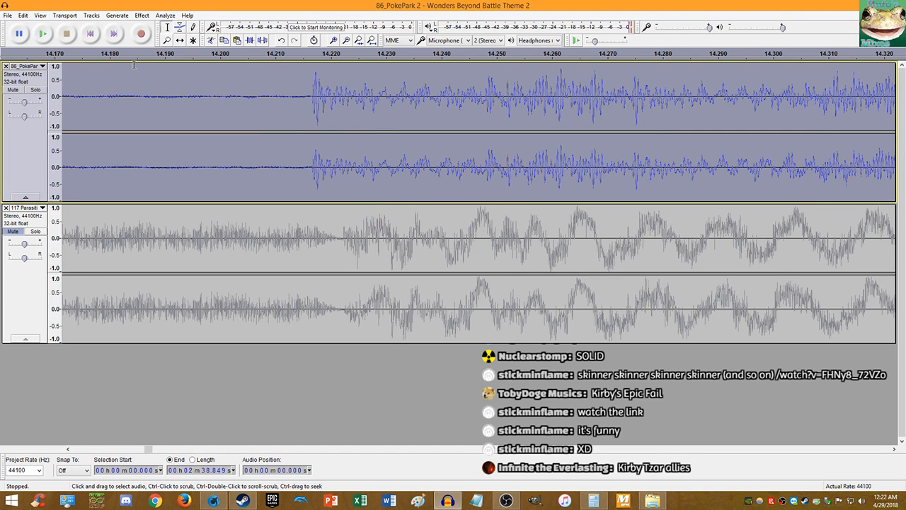
key("ctrl+z")
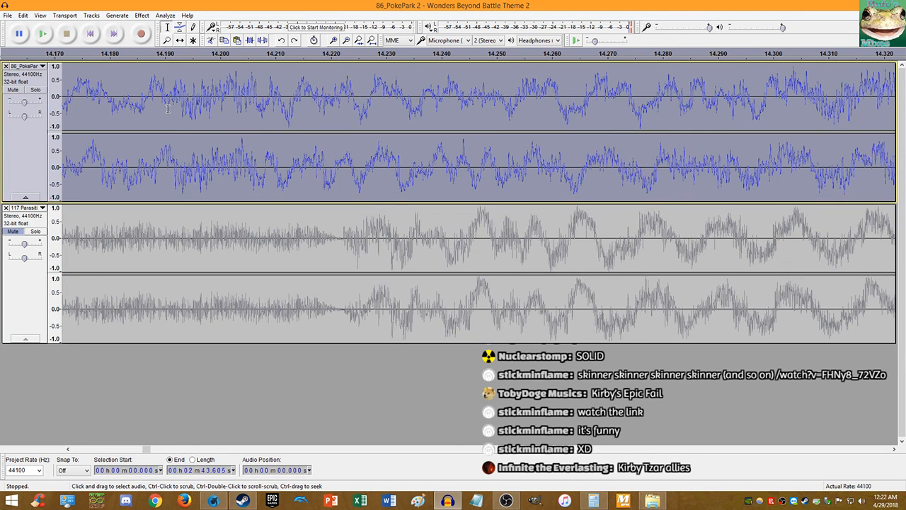
key("ctrl+y")
left_click(13, 232)
left_click(291, 176)
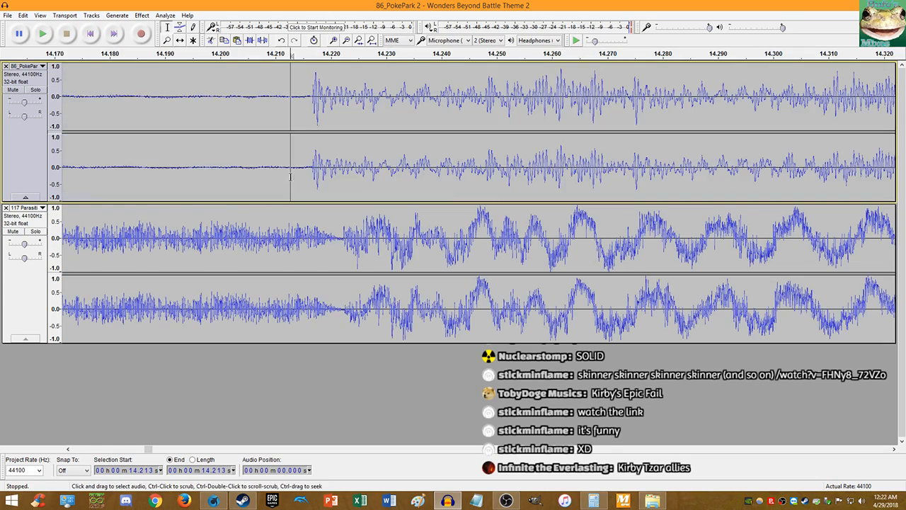
key("space")
scroll(295, 177, "down", 5)
left_click(122, 178)
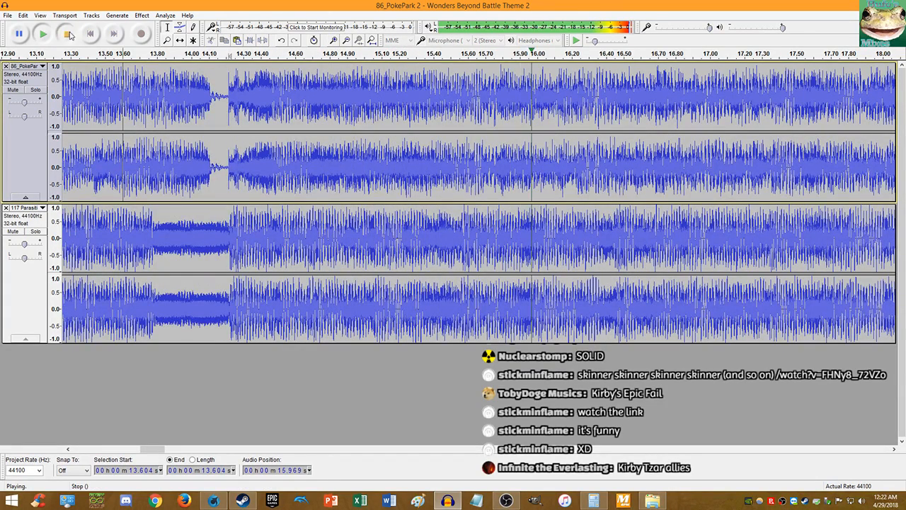
left_click(67, 34)
left_click(43, 36)
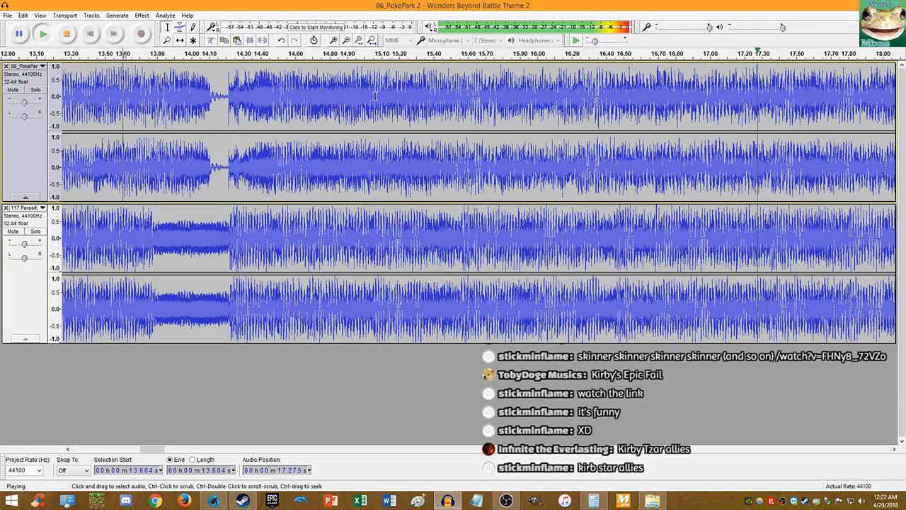
left_click(66, 33)
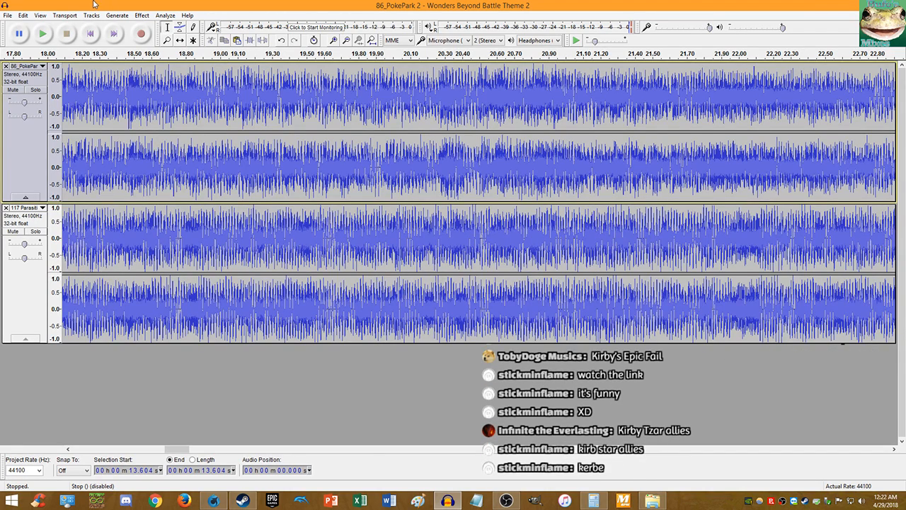
left_click(41, 34)
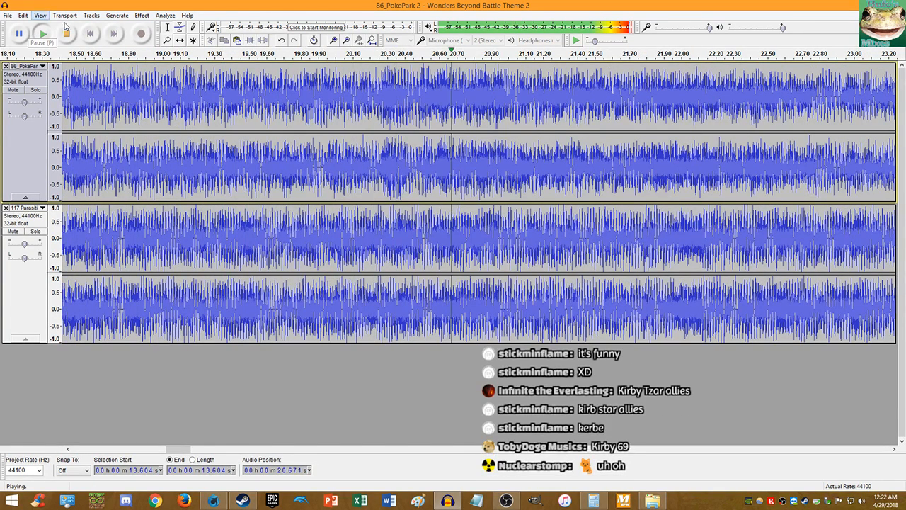
left_click(65, 33)
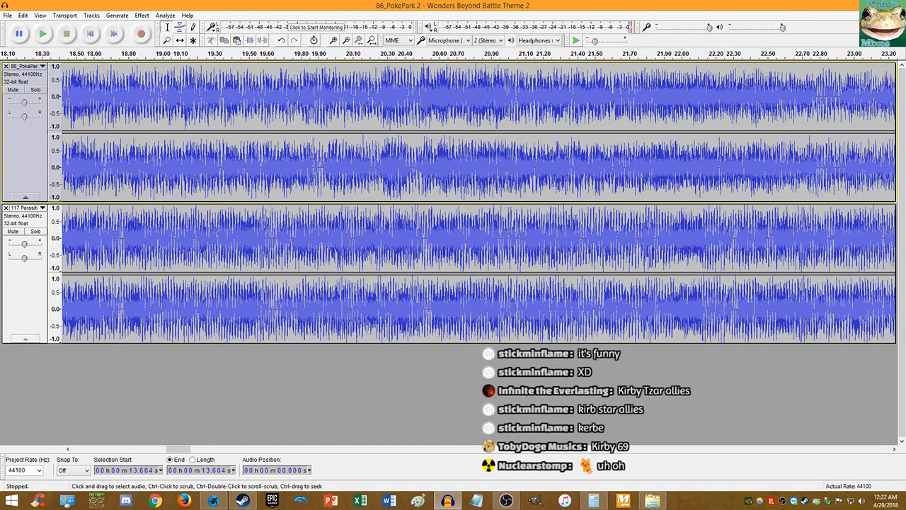
key("alt+Tab")
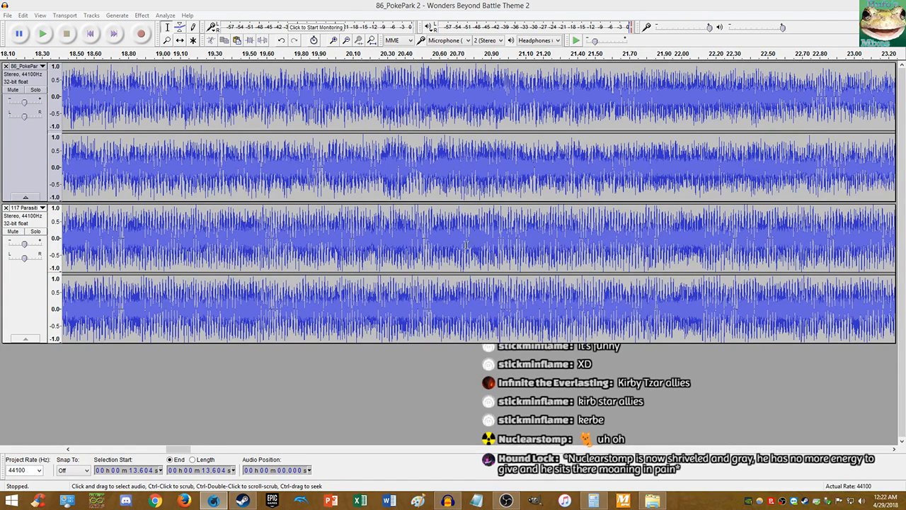
left_click(42, 34)
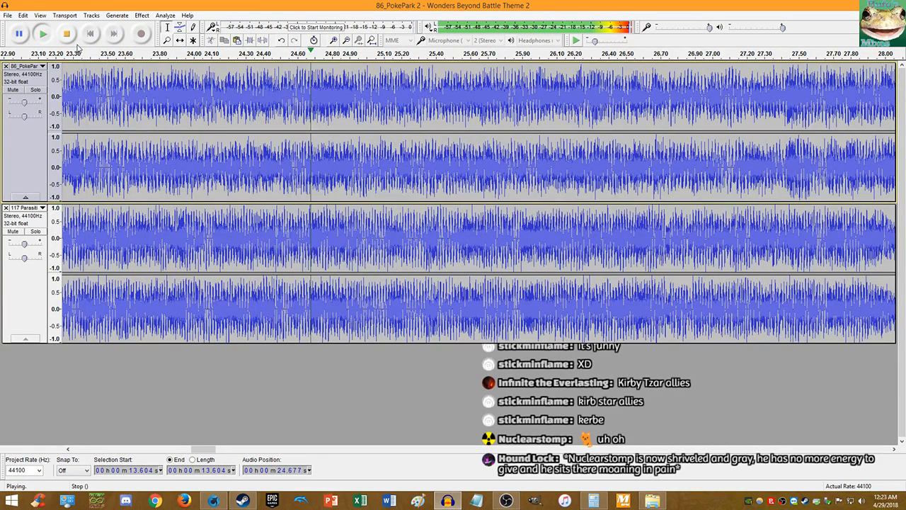
left_click(66, 33)
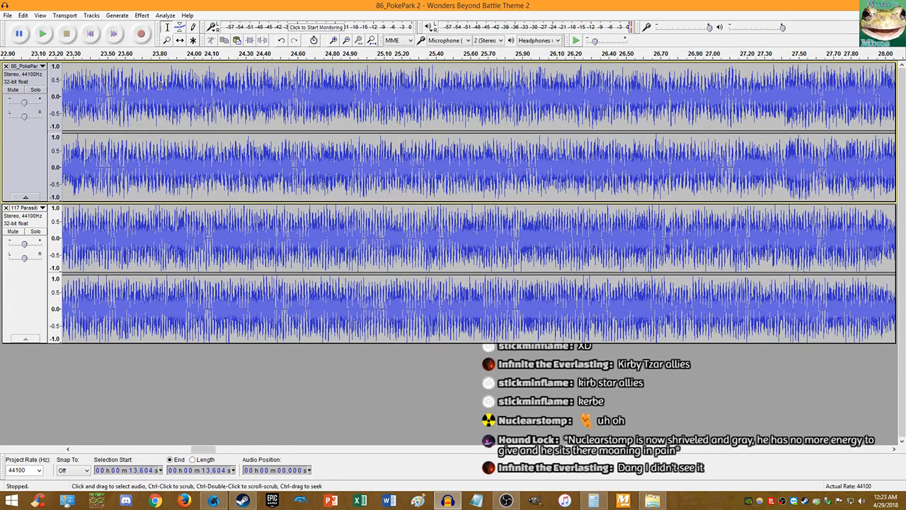
left_click(91, 33)
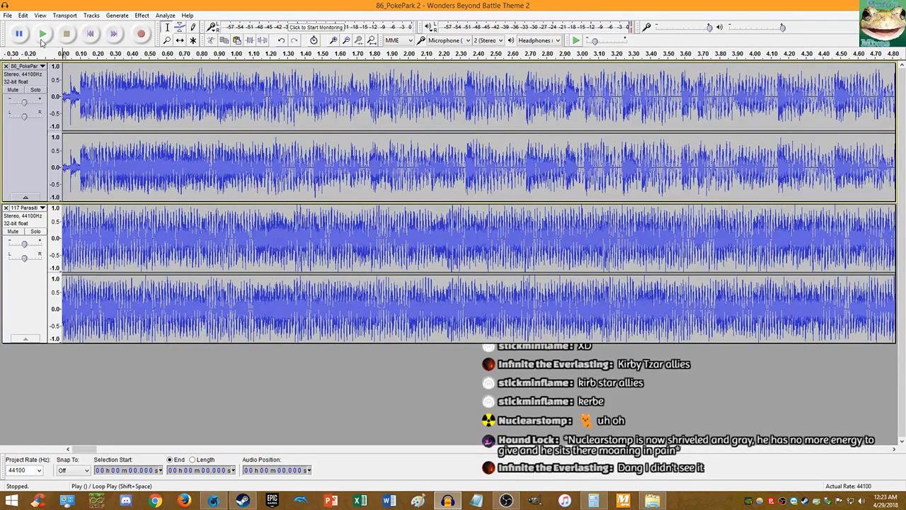
left_click(42, 37)
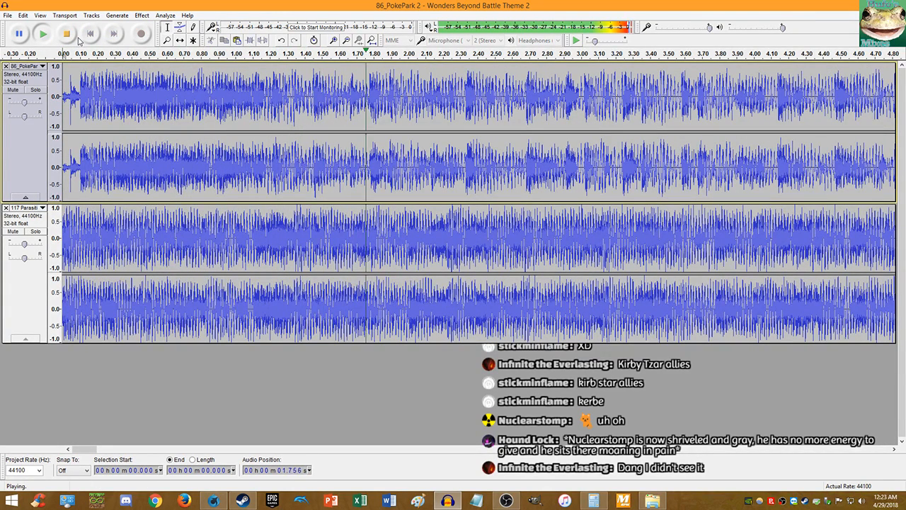
left_click(69, 37)
left_click(42, 36)
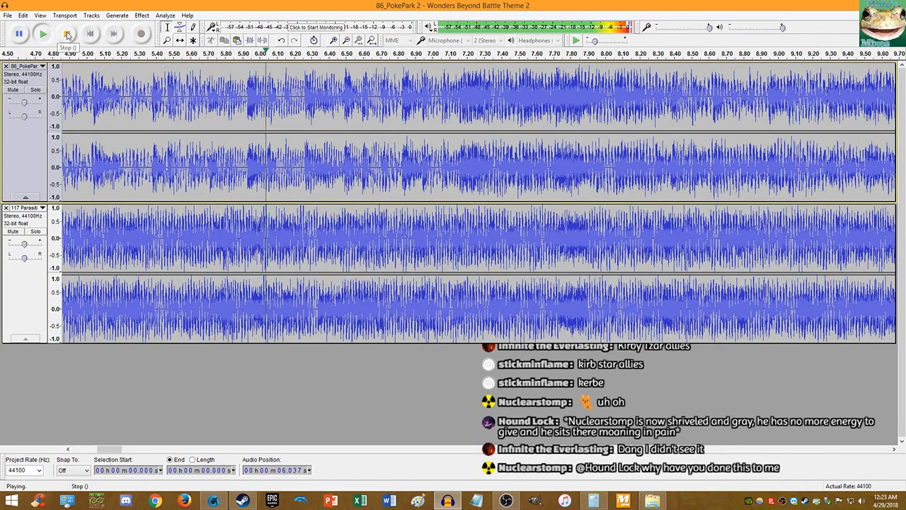
left_click(67, 35)
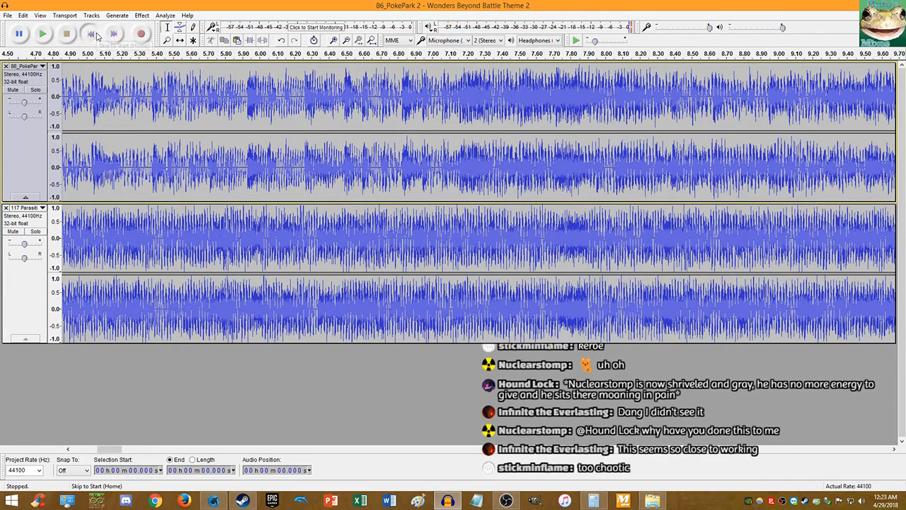
left_click(98, 35)
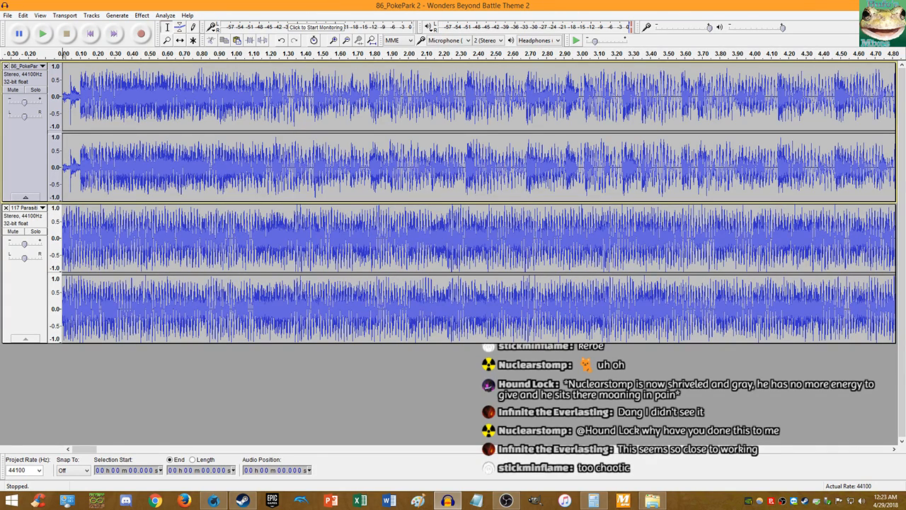
key("alt+Tab")
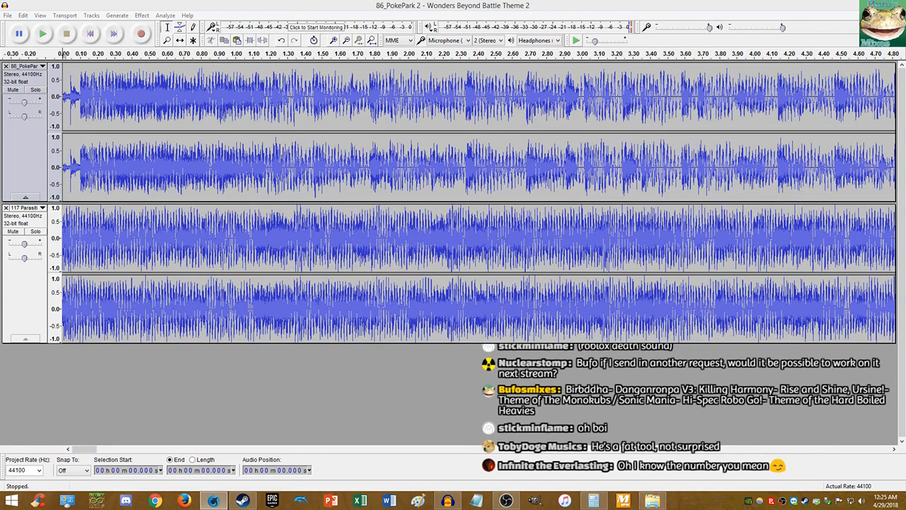
- Close the PokePark 2 mashup project window
left_click(893, 3)
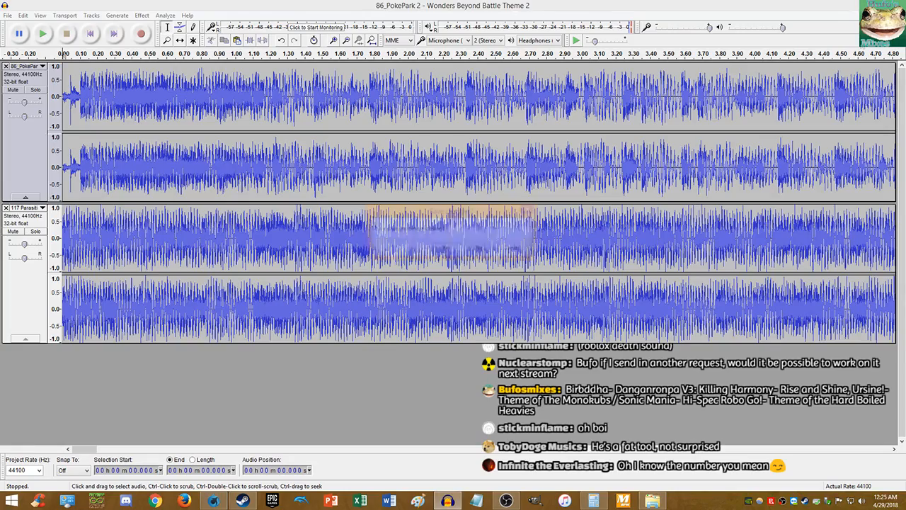
- Discard the mashup unsaved and drag 'Rise and Shine Ursine' from File Explorer into Audacity
left_click(478, 249)
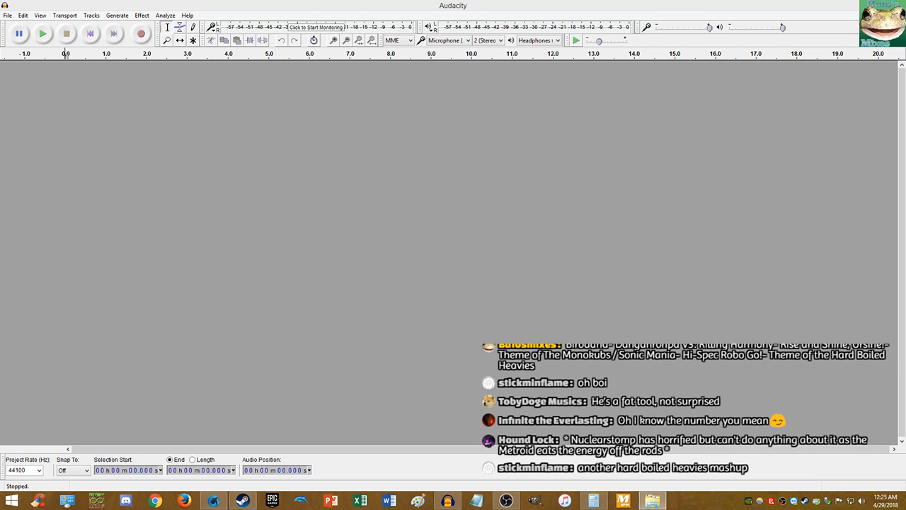
left_click(214, 500)
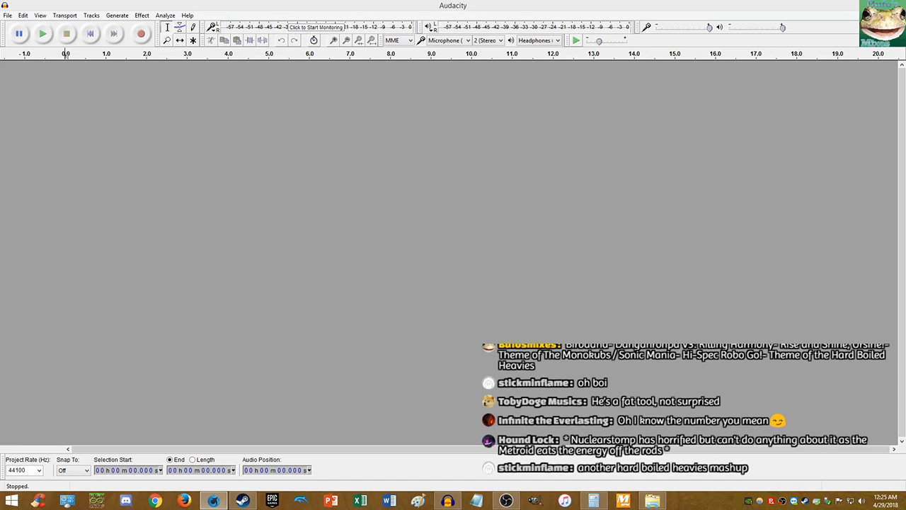
left_click(652, 500)
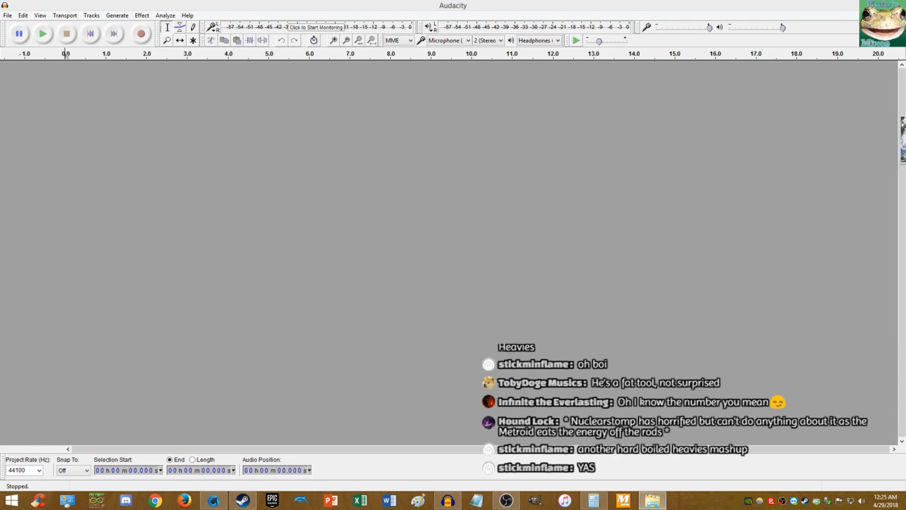
left_click_drag(903, 140, 656, 173)
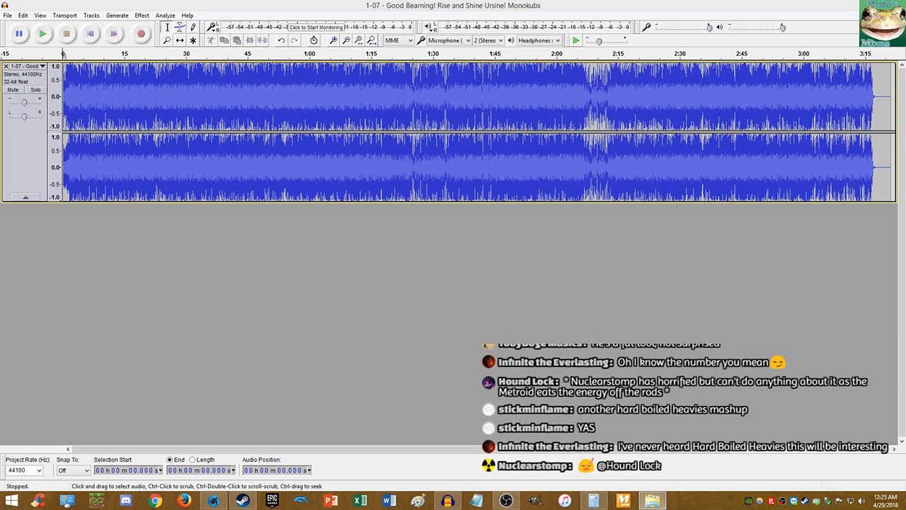
- Add the Hard Boiled Heavies song as a second track beneath the Monokubs song and mute it
left_click_drag(902, 241, 679, 256)
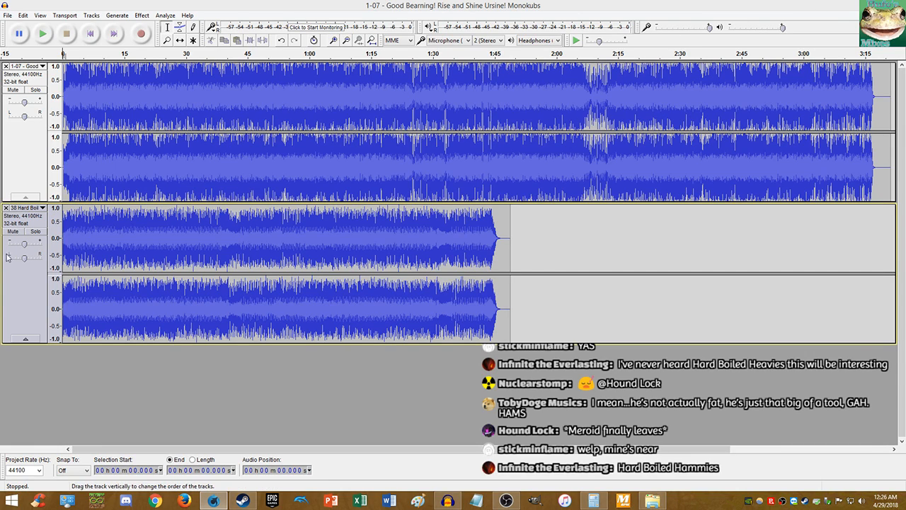
left_click(13, 230)
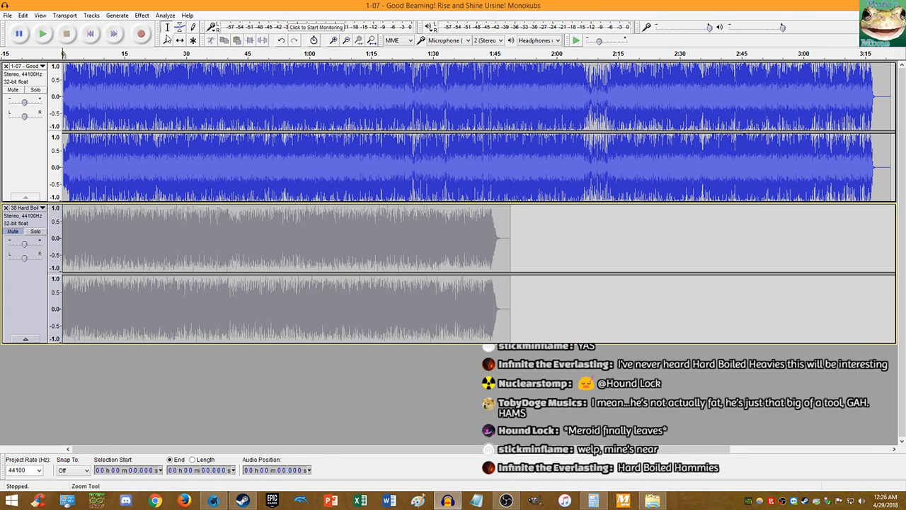
- Play both tracks from the beginning to hear how they line up
left_click(43, 33)
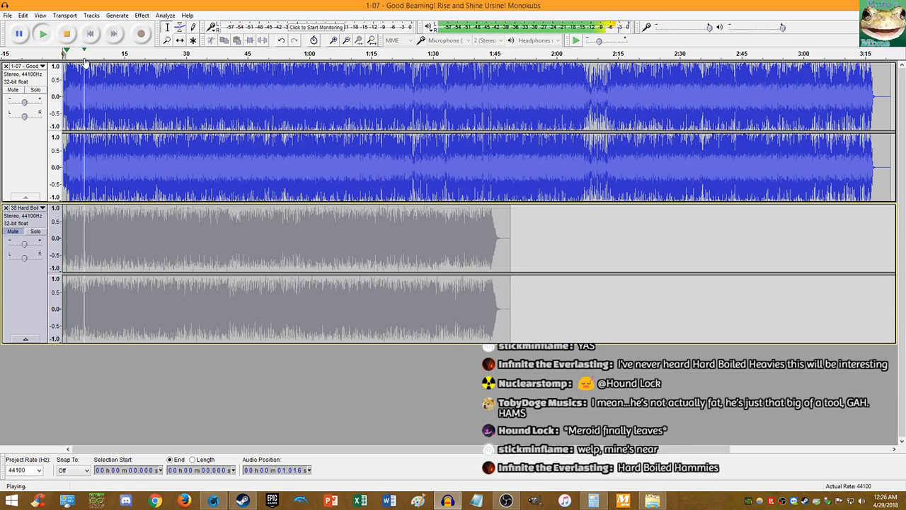
scroll(71, 88, "up", 4)
scroll(103, 88, "up", 2)
left_click(67, 33)
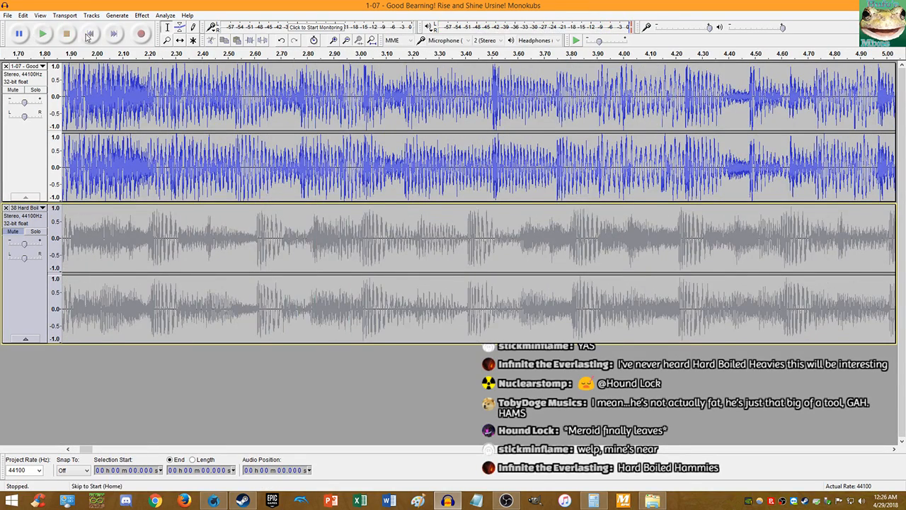
left_click(87, 36)
key("space")
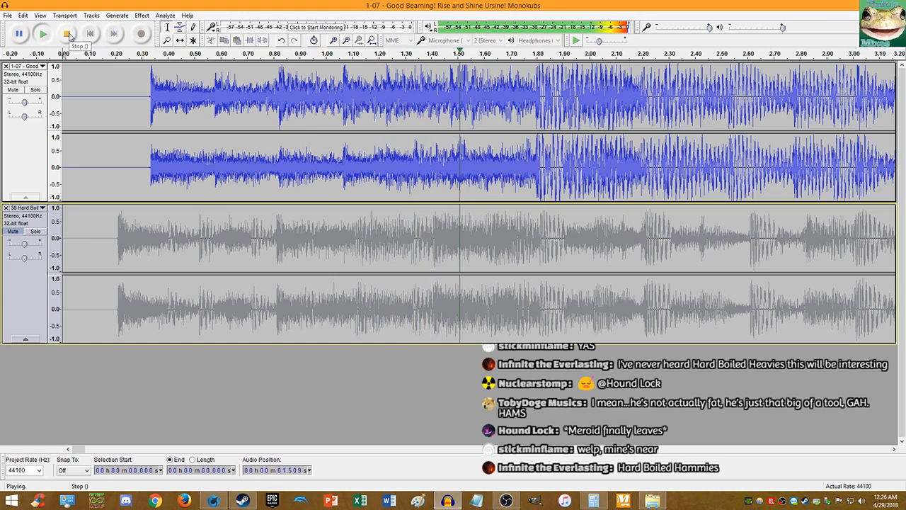
left_click(67, 33)
scroll(523, 119, "up", 3)
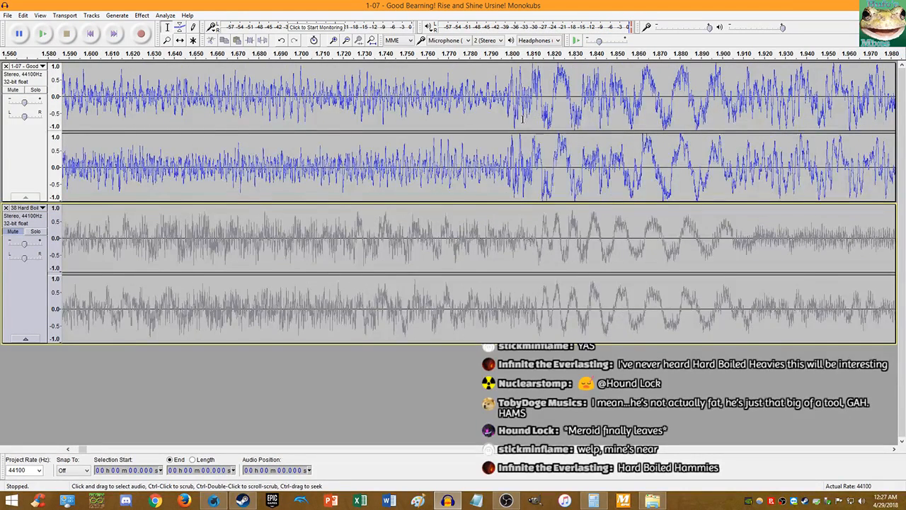
scroll(523, 119, "up", 8)
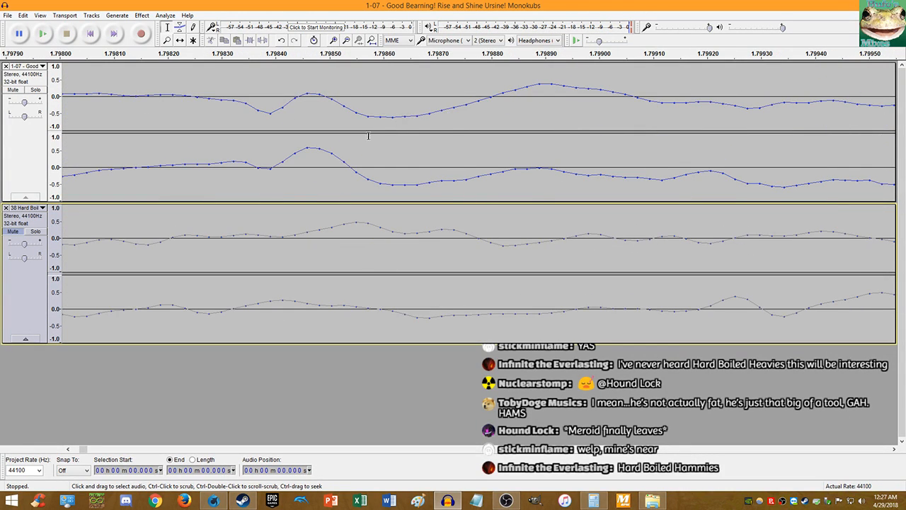
scroll(269, 158, "up", 2)
- Split the Monokubs track at 1.798 s and move its opening clip to the track's end
left_click(219, 162)
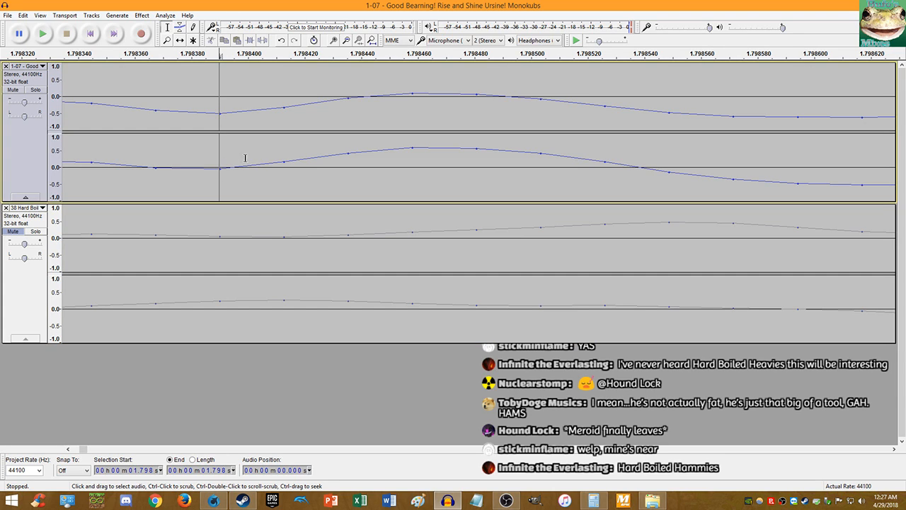
key("ctrl+i")
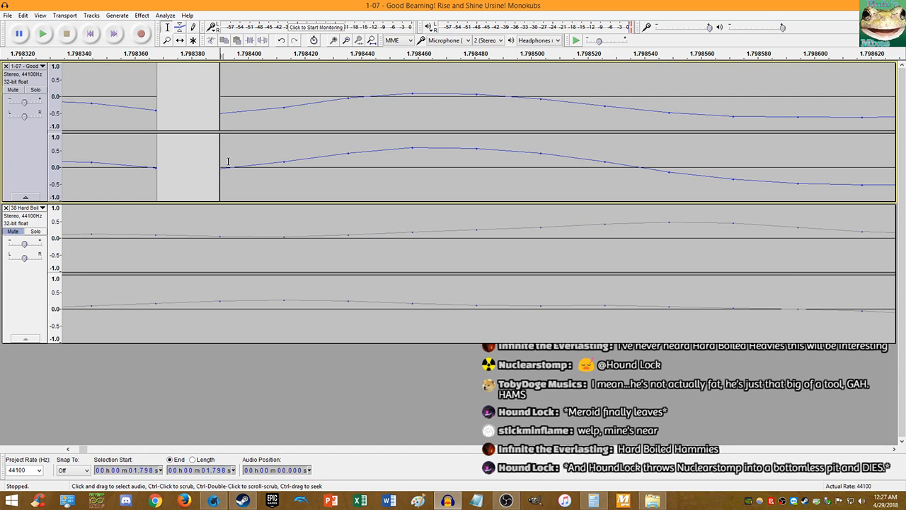
key("shift+Home")
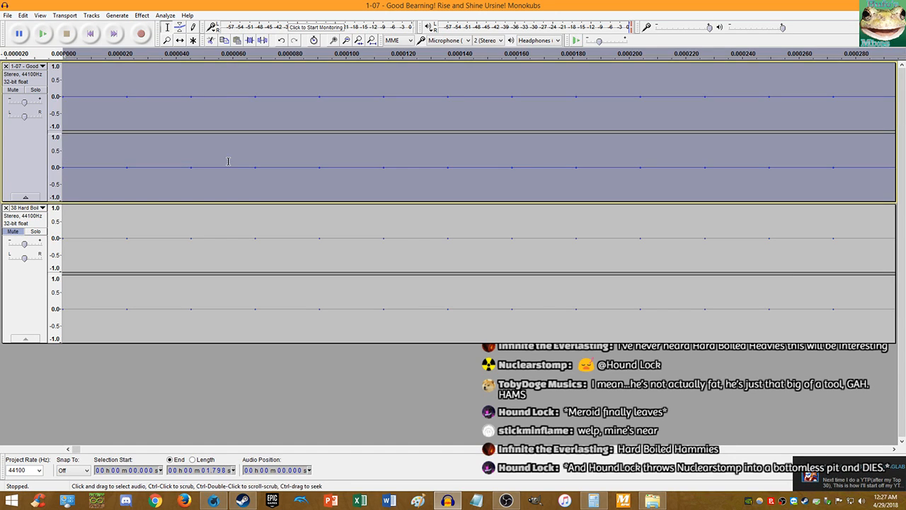
key("Delete")
key("End")
key("ctrl+v")
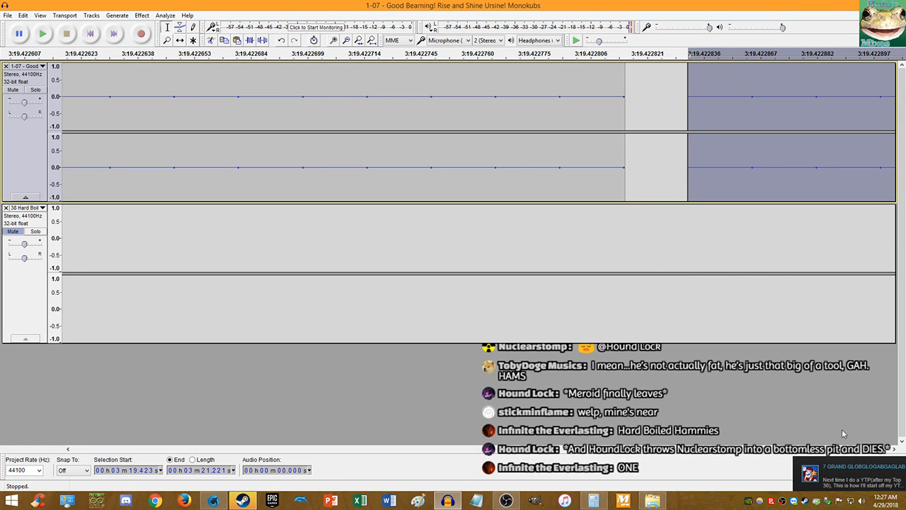
- Check an incoming chat message and its shared video link, then return to Audacity
left_click(836, 462)
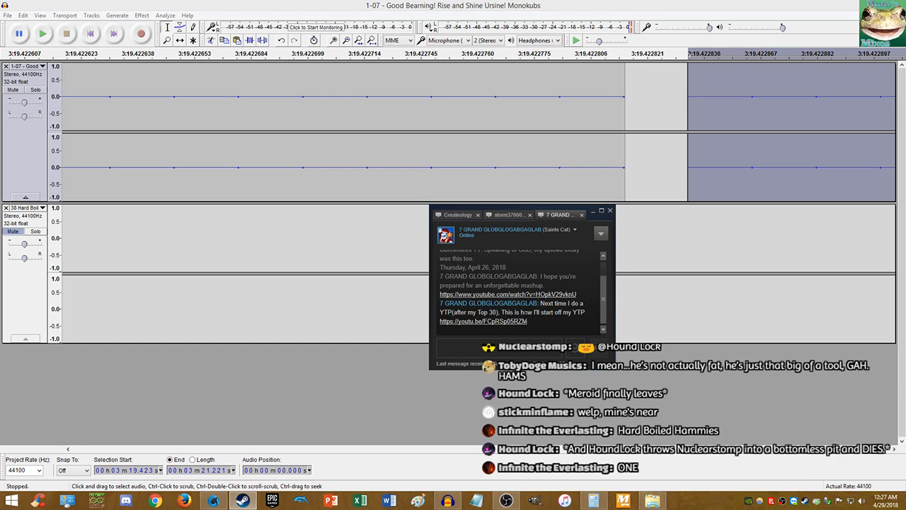
left_click(512, 322)
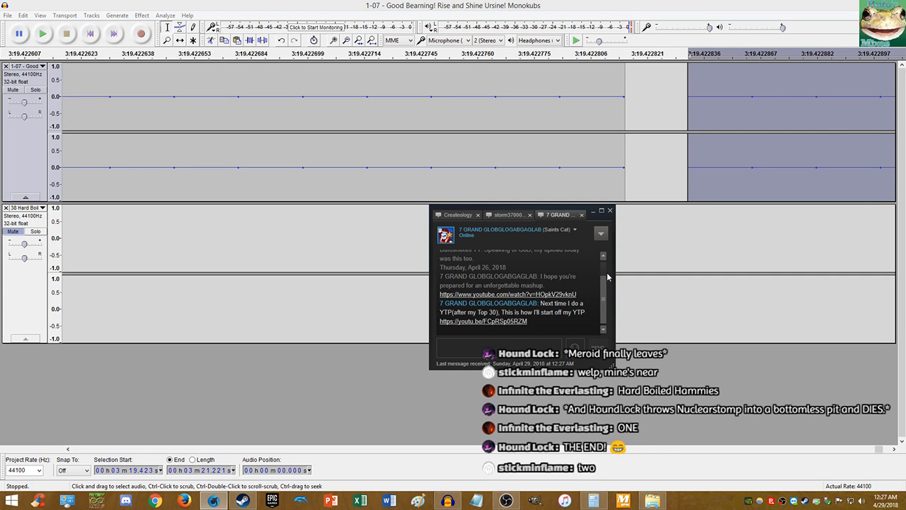
left_click(520, 4)
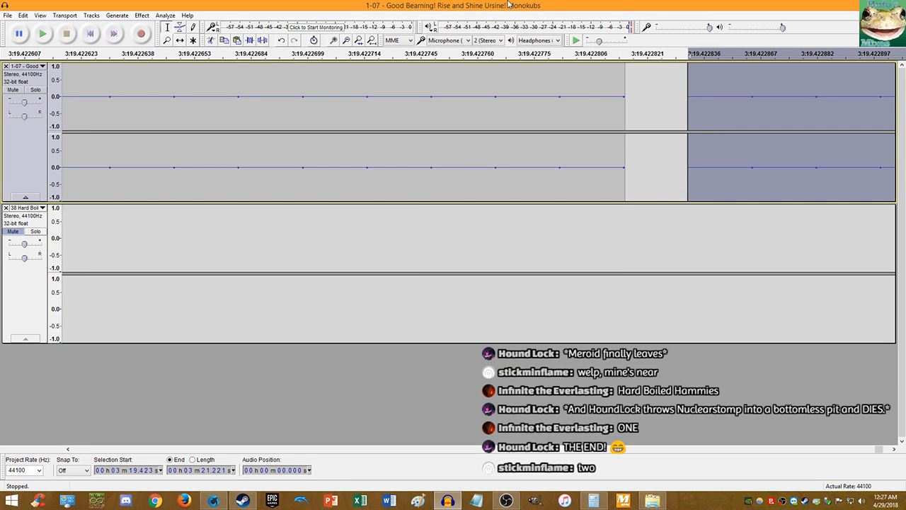
- Play the edited mix from the start to listen to it
left_click(90, 34)
left_click(52, 35)
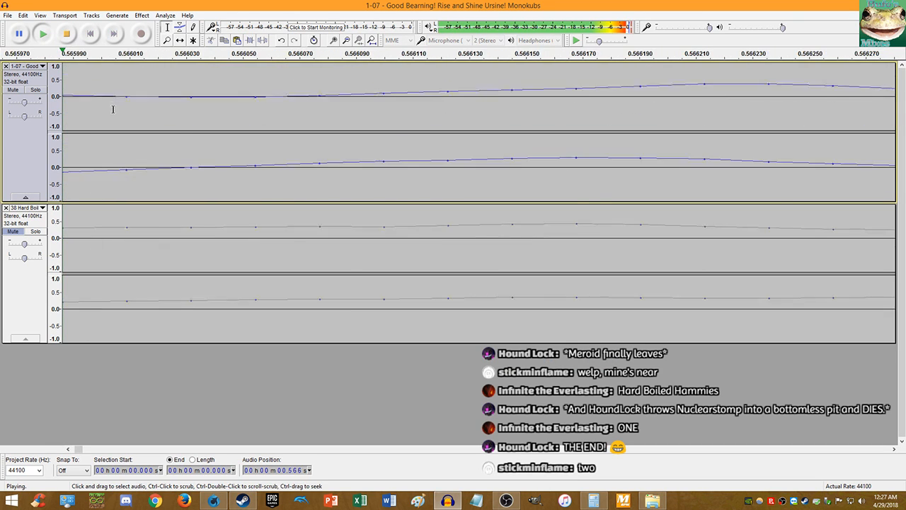
scroll(141, 135, "down", 10)
scroll(148, 141, "down", 4)
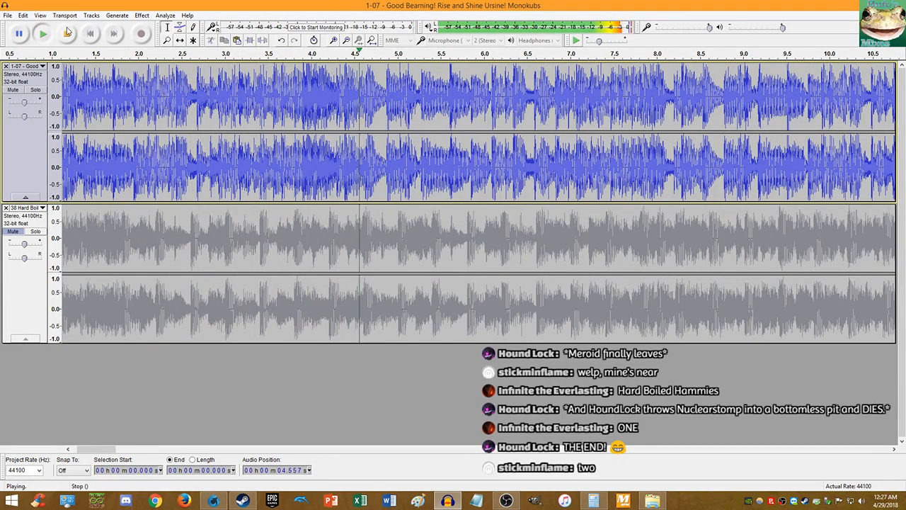
key("space")
scroll(304, 103, "up", 3)
scroll(290, 106, "up", 11)
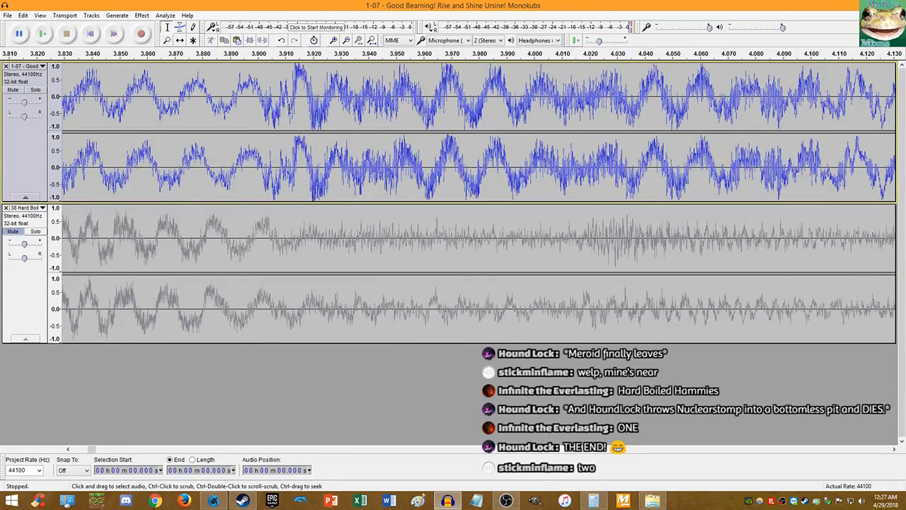
scroll(252, 106, "up", 1)
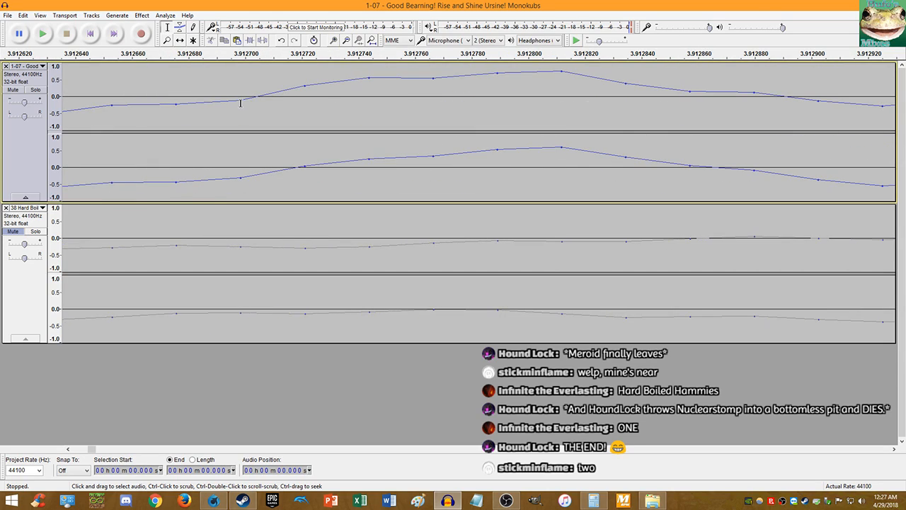
- Mark the Monokubs beat at 3.913 s and enter 3.9127 in Calculator
left_click(242, 104)
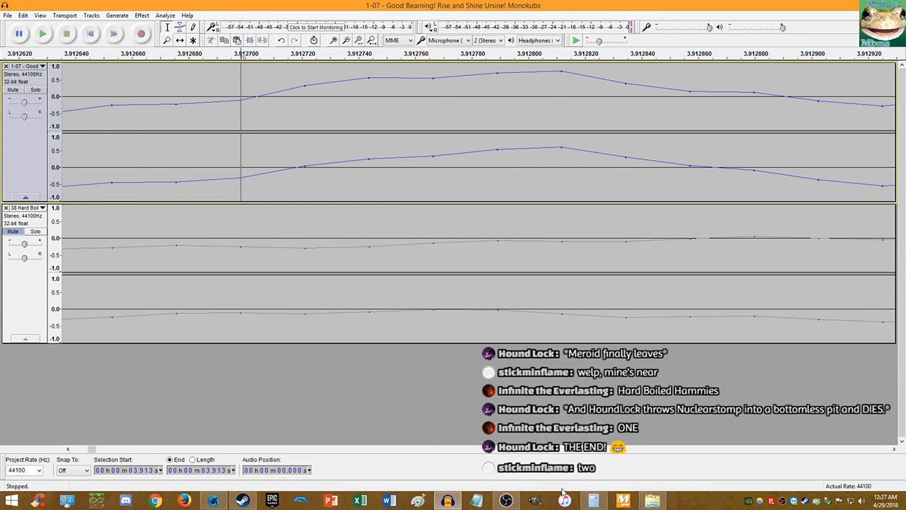
left_click(592, 501)
type("3.912")
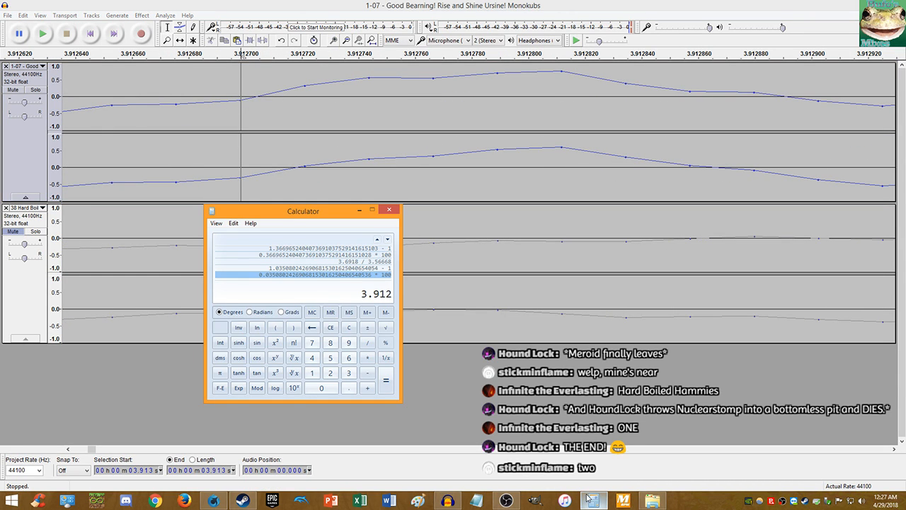
type("7")
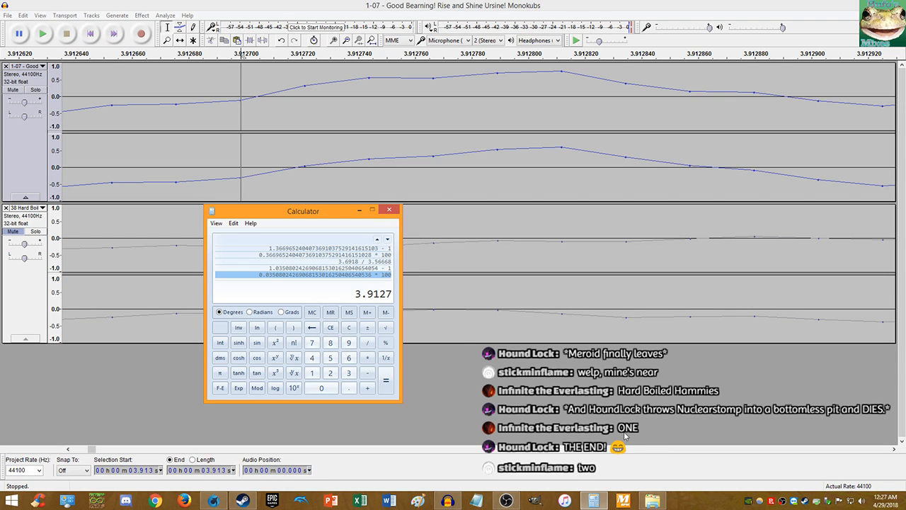
left_click(218, 4)
- Unmute Hard Boiled Heavies, mute the Monokubs track, and play the lower track alone
left_click(12, 231)
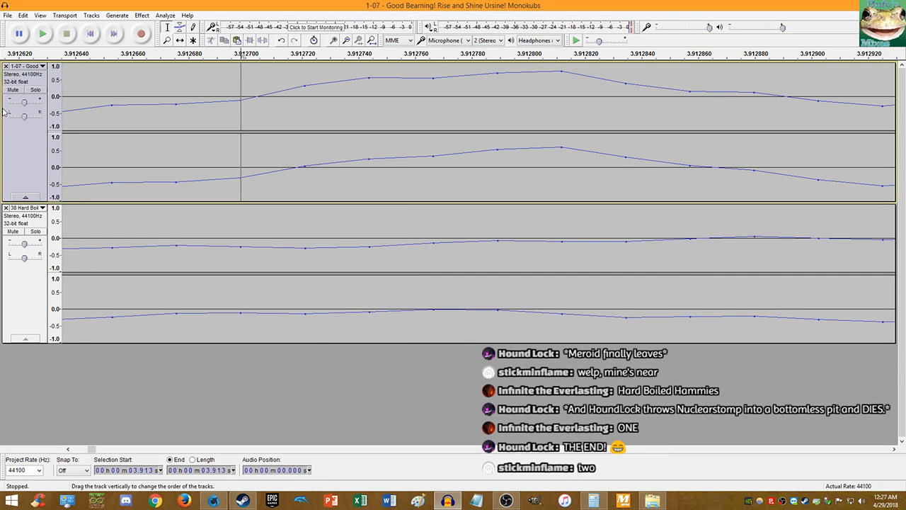
left_click(12, 90)
left_click(89, 34)
left_click(44, 34)
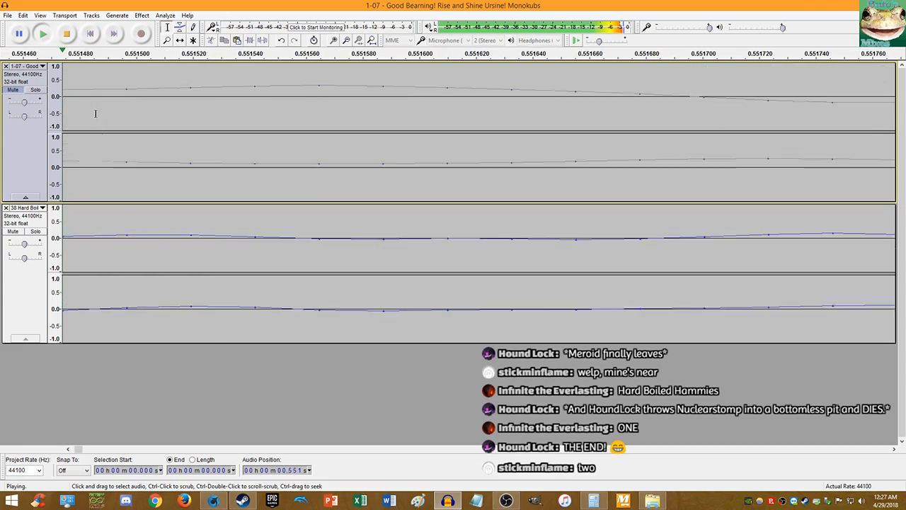
scroll(162, 177, "down", 6)
scroll(162, 177, "down", 3)
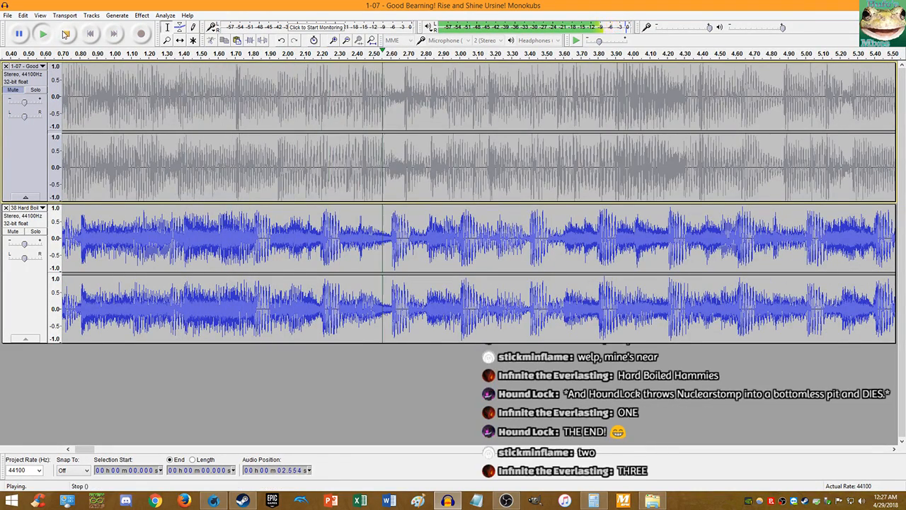
left_click(43, 35)
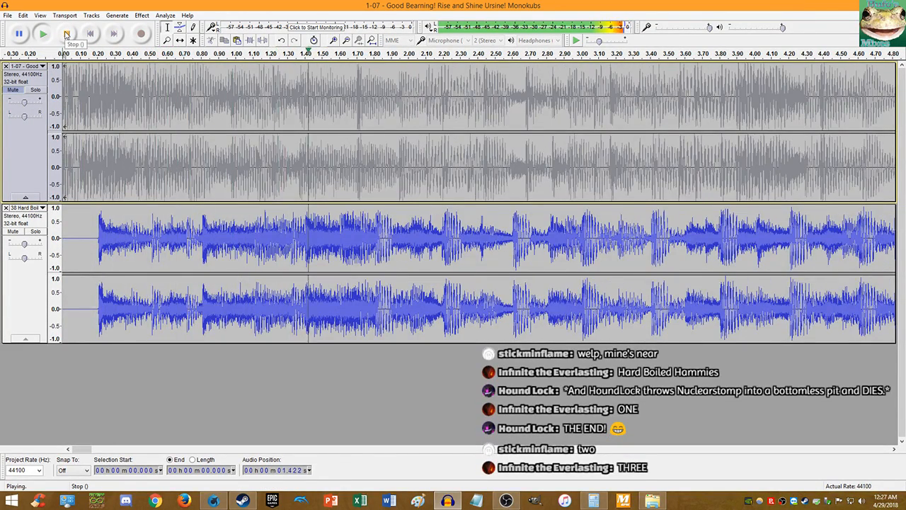
left_click(66, 36)
scroll(369, 244, "up", 7)
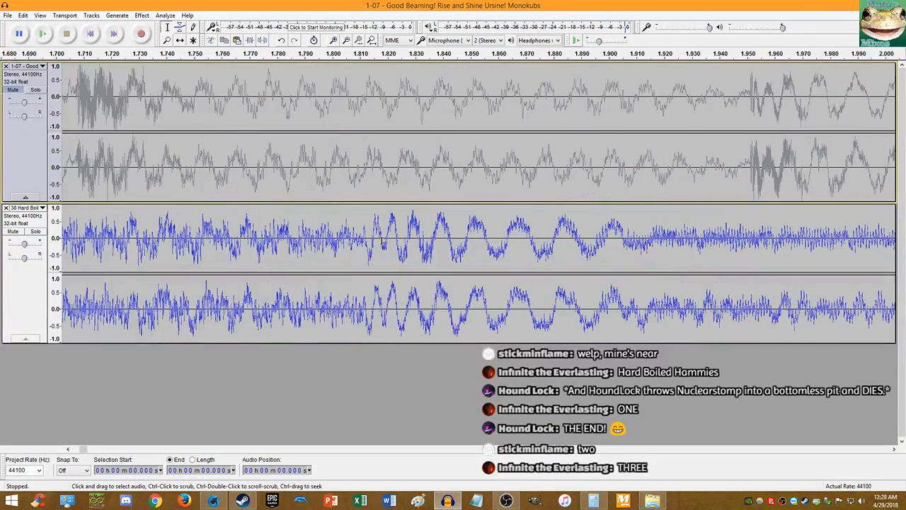
scroll(328, 245, "up", 7)
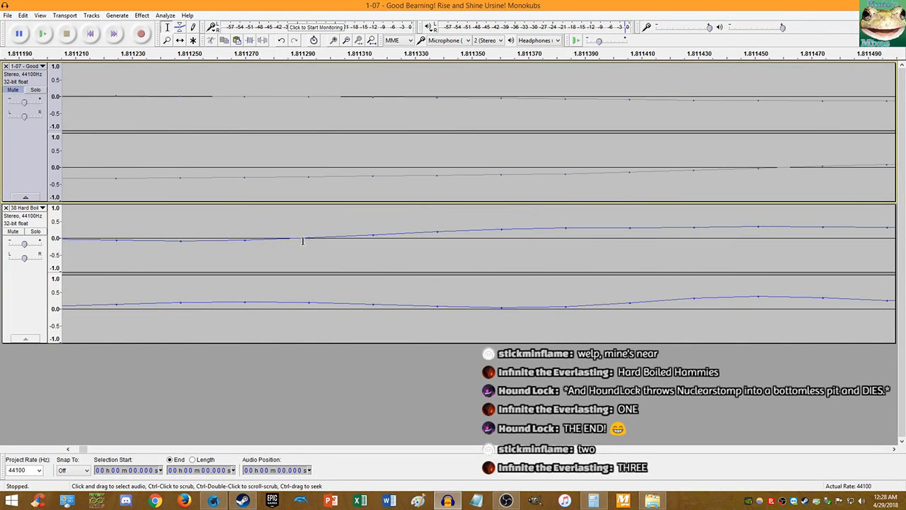
- Delete the first 1.811 seconds of the Hard Boiled Heavies track
left_click(308, 237)
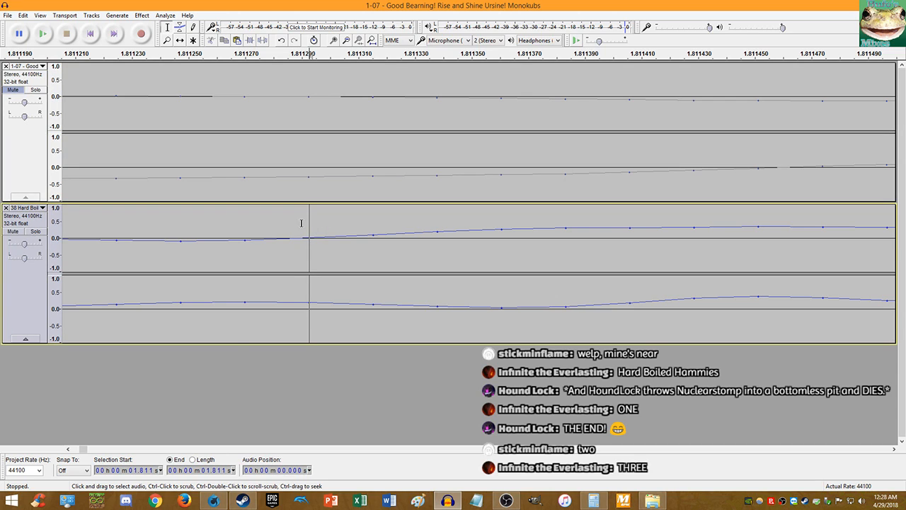
key("space")
left_click(66, 35)
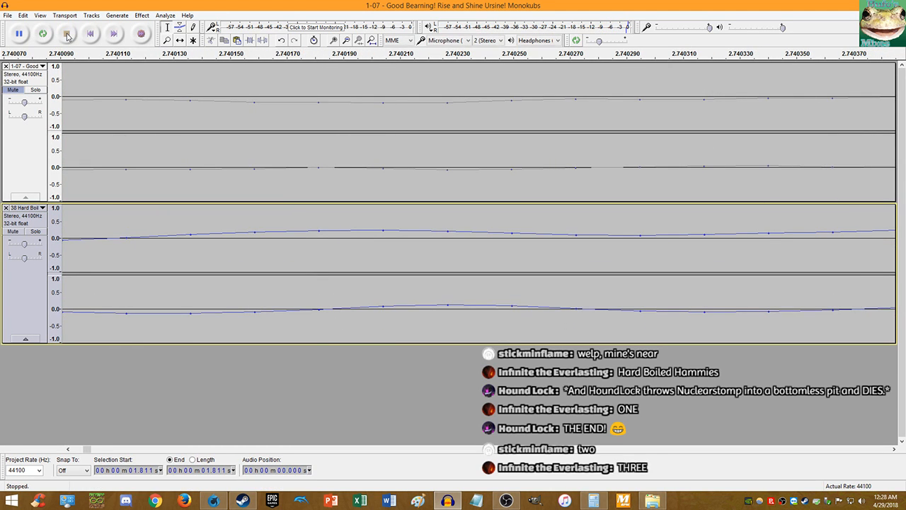
key("shift+Home")
key("Delete")
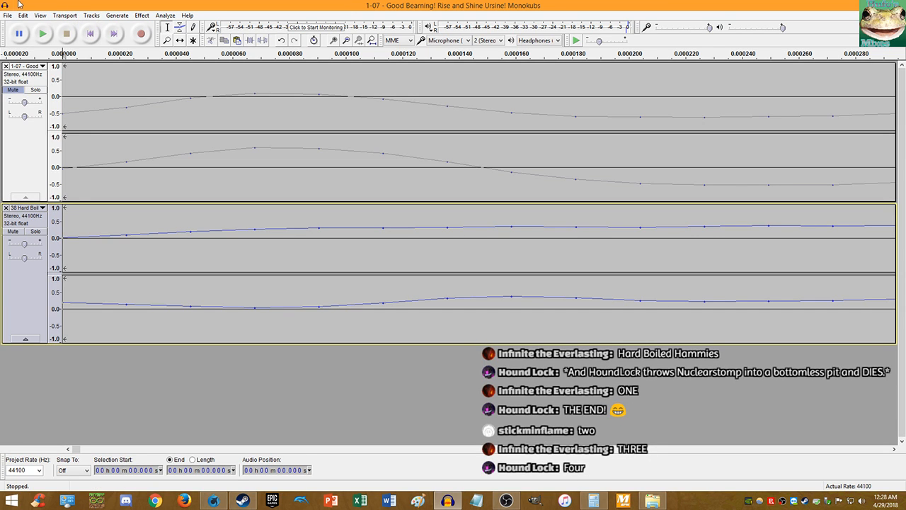
scroll(119, 113, "down", 7)
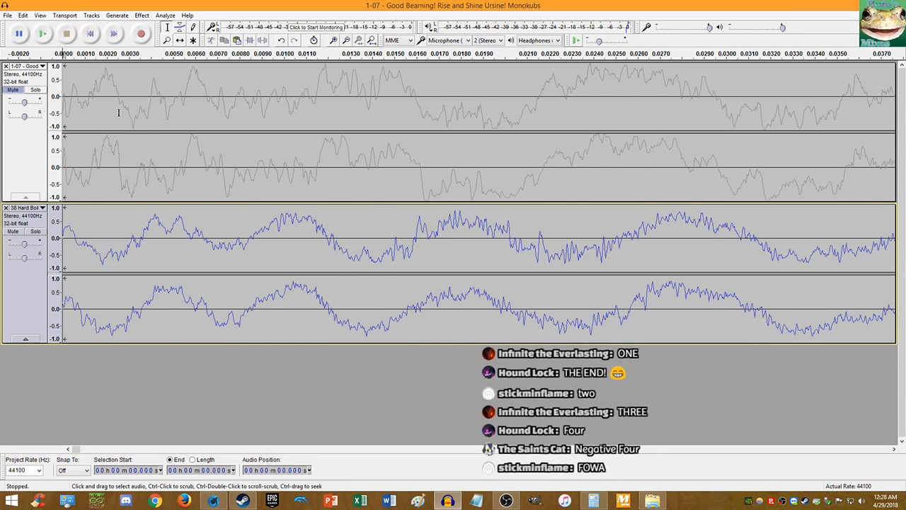
scroll(118, 113, "down", 1)
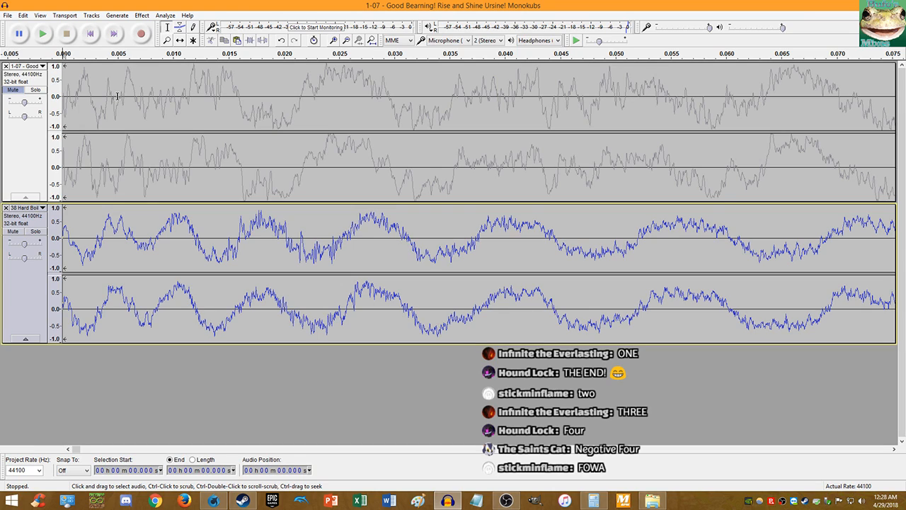
scroll(206, 124, "down", 1)
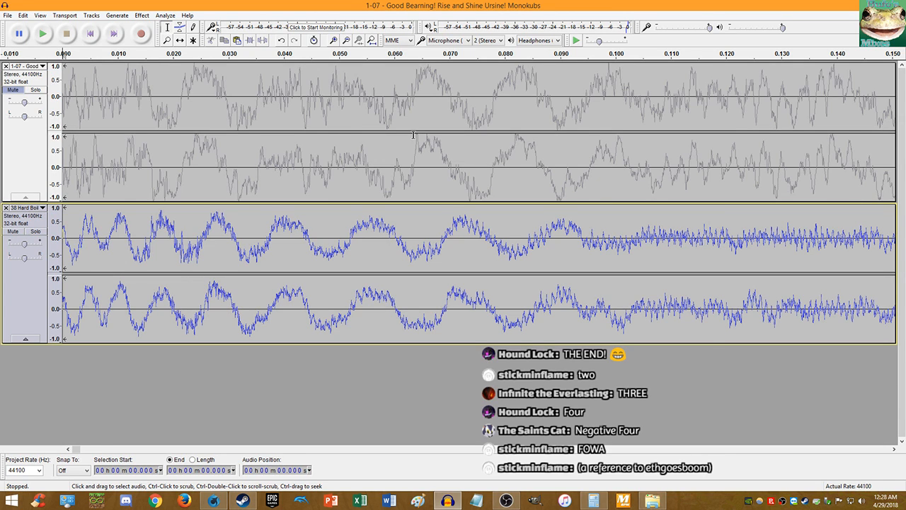
- Play the trimmed tracks and place the edit point on the beat at 3.200 s
left_click(43, 33)
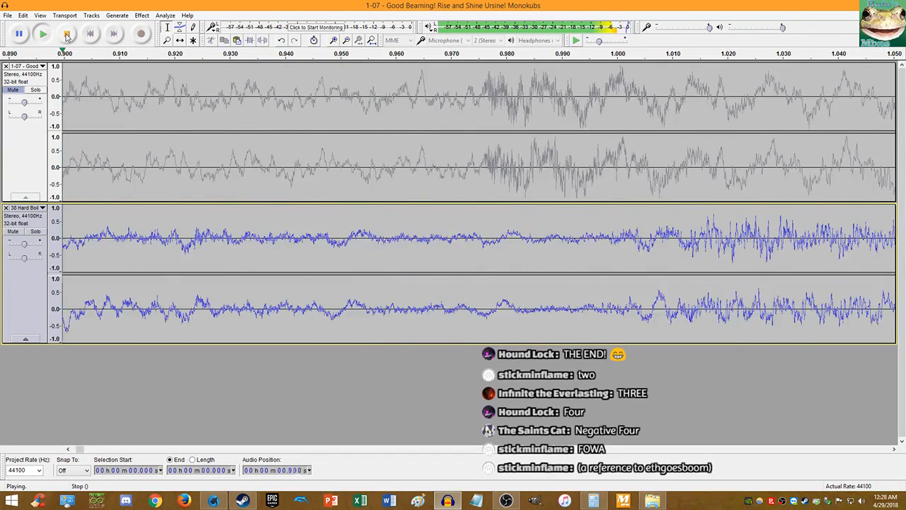
key("ctrl+3")
key("ctrl+3")
key("ctrl+3")
key("ctrl+3")
key("ctrl+3")
key("ctrl+3")
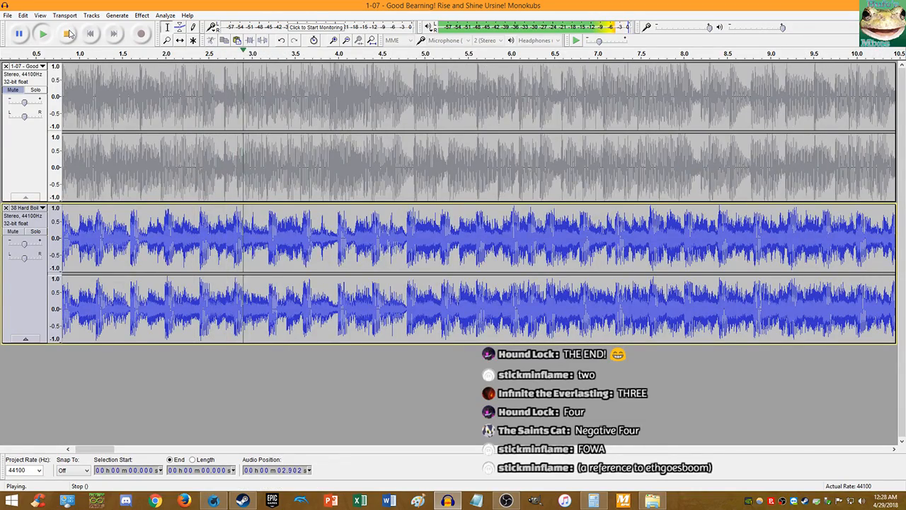
left_click(68, 34)
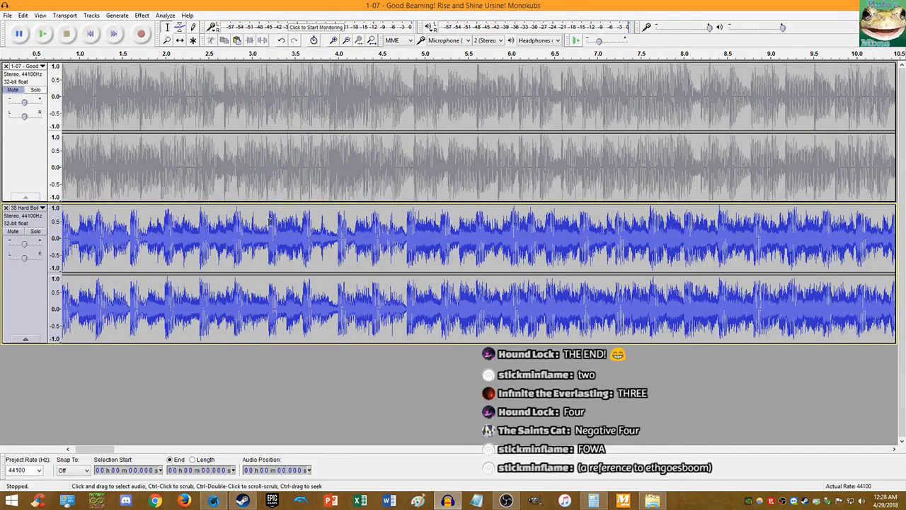
scroll(269, 222, "up", 13)
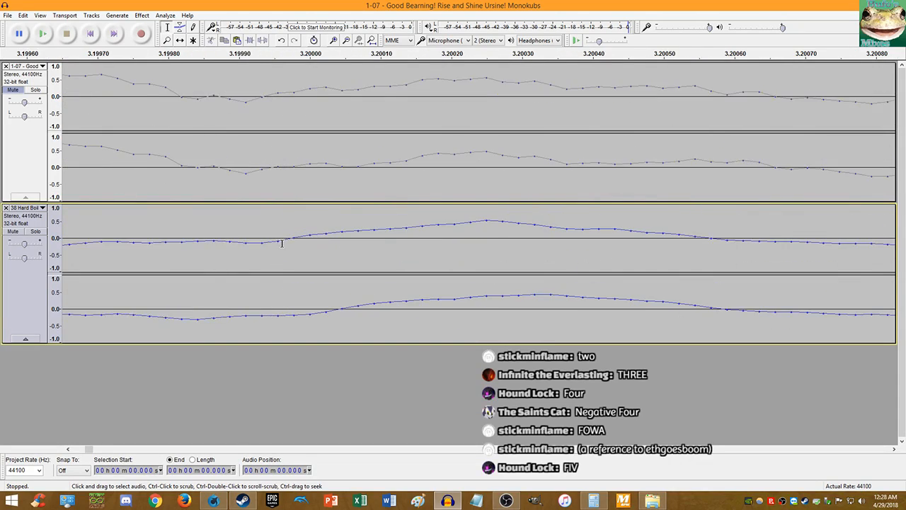
scroll(282, 243, "up", 2)
left_click(319, 238)
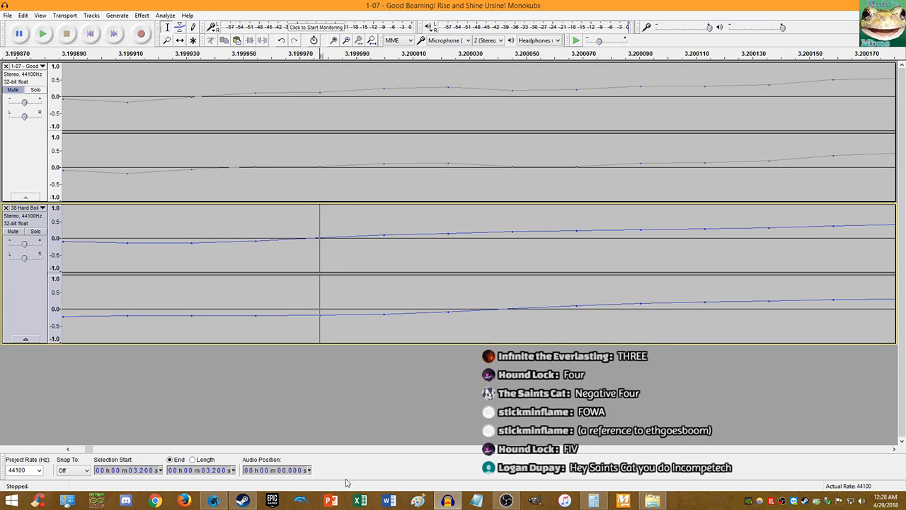
left_click(237, 501)
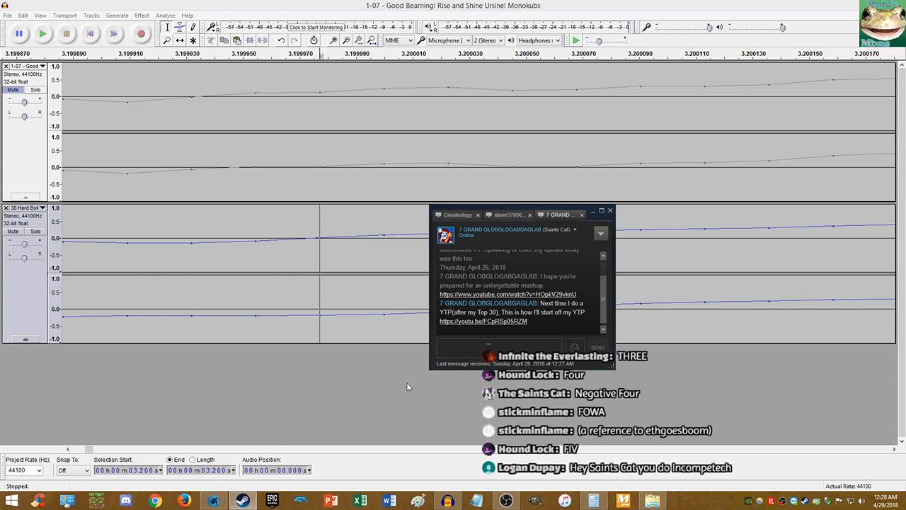
- Divide 3.9127 by 3.19997 in Calculator
left_click(549, 435)
left_click(594, 501)
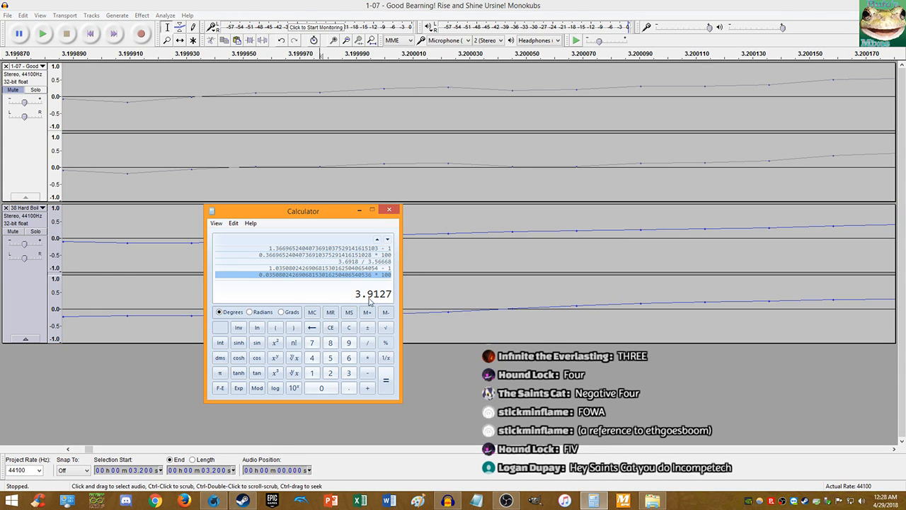
right_click(373, 296)
left_click(375, 300)
key("slash")
type("3.1999")
type("7")
key("Return")
key("Return")
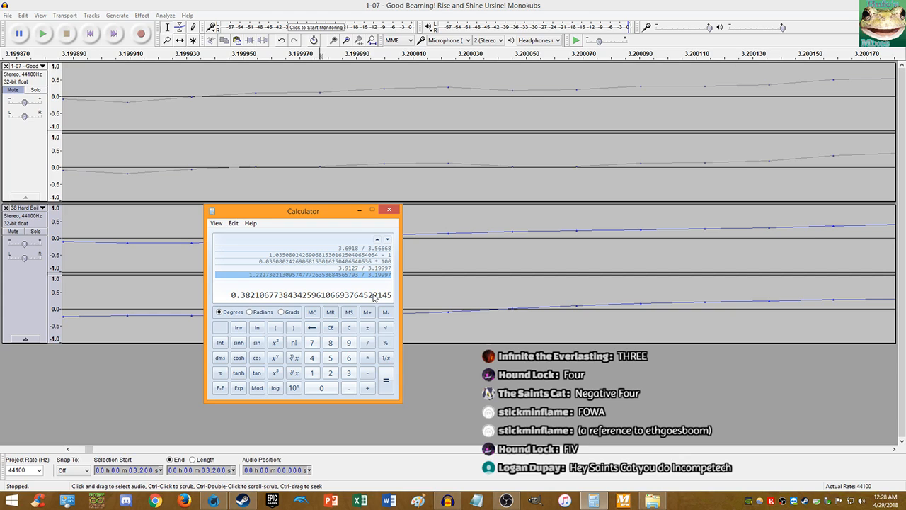
- Convert the ratio into a percentage difference of about 22.27%
left_click(369, 268)
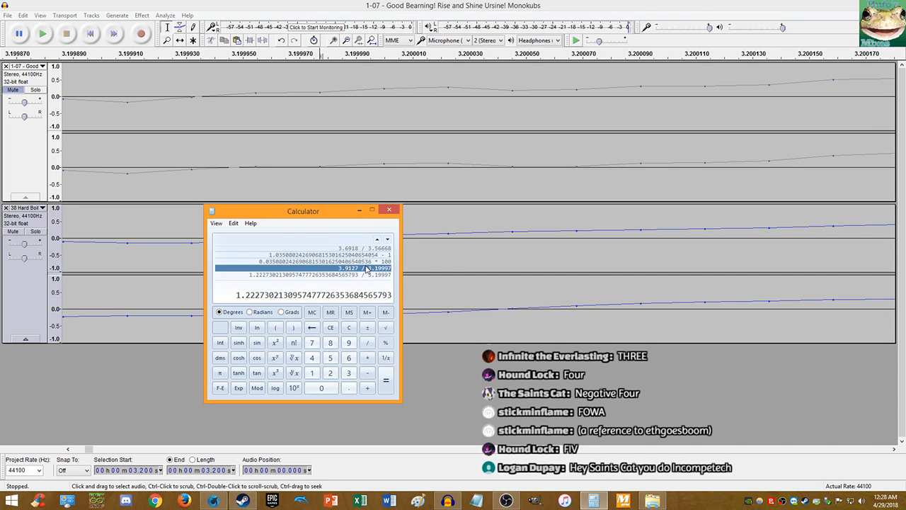
type("-1")
key("Return")
type("*100")
key("Return")
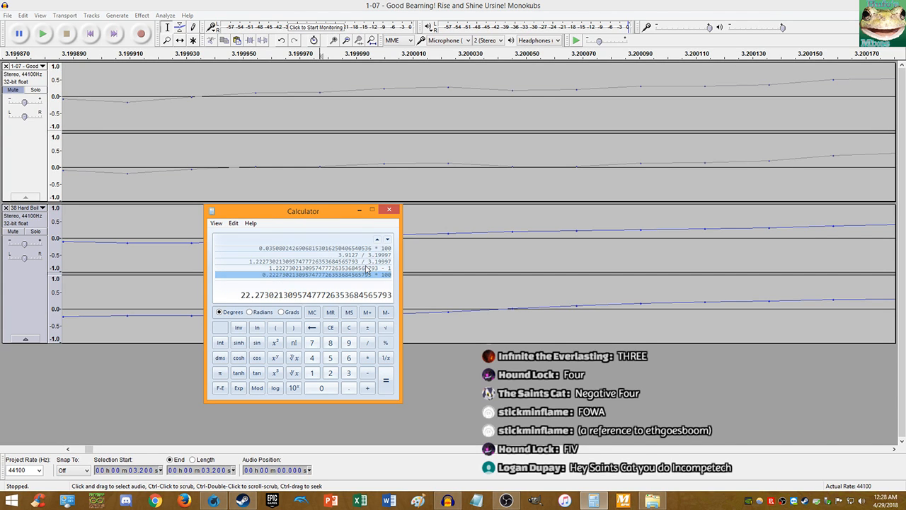
- Apply Change Tempo to the whole Monokubs track using the calculated 22.27 percent
left_click(319, 304)
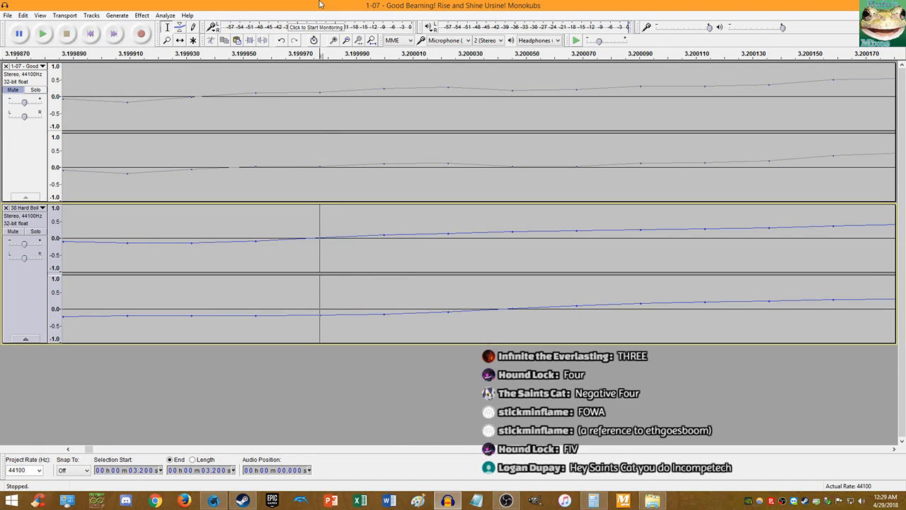
left_click(312, 105)
key("End")
key("shift+Home")
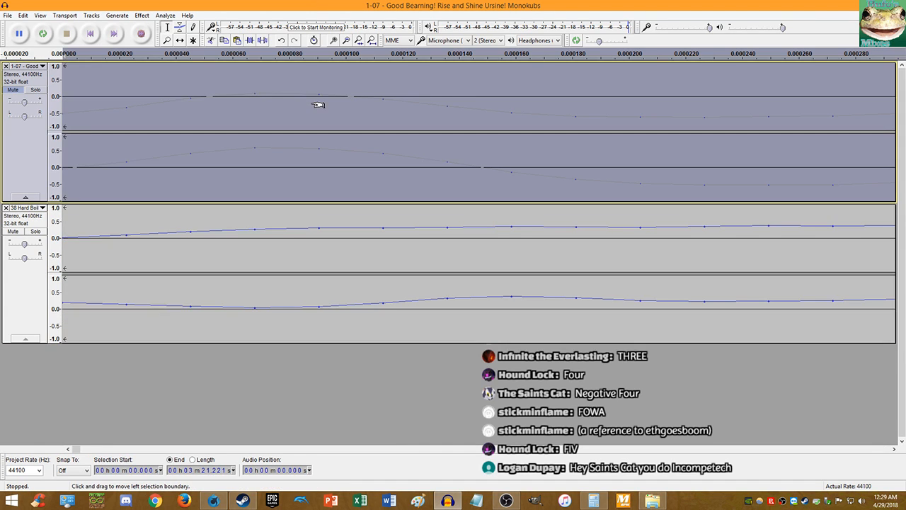
left_click(142, 15)
left_click(177, 104)
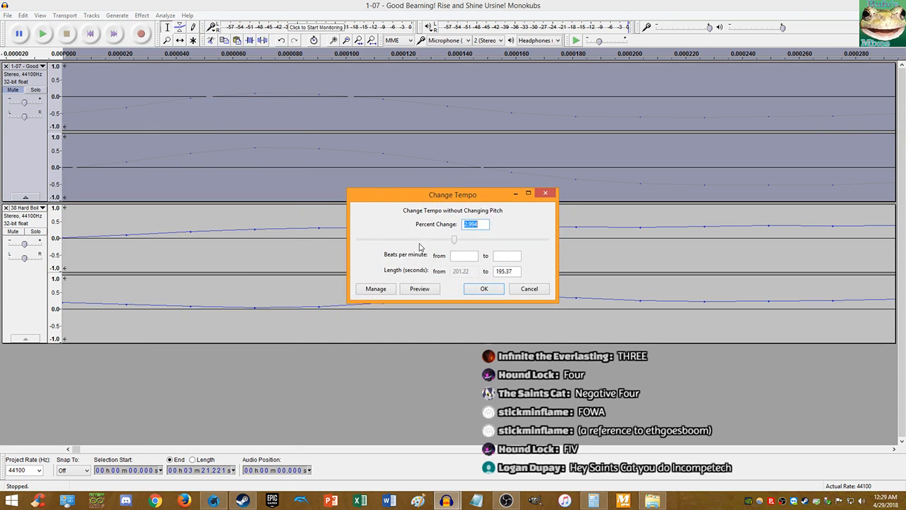
key("ctrl+v")
left_click(487, 289)
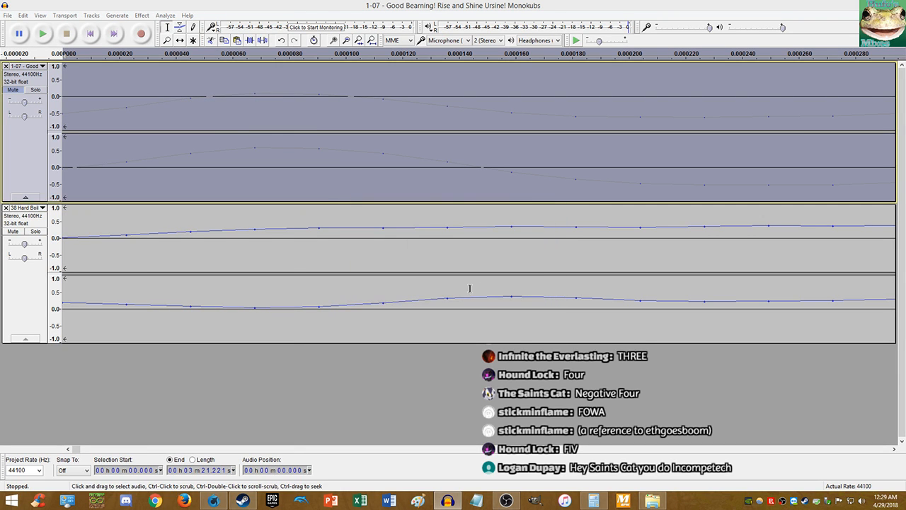
- Play the retimed tracks together, zoomed in to follow the beats
left_click(84, 80)
key("space")
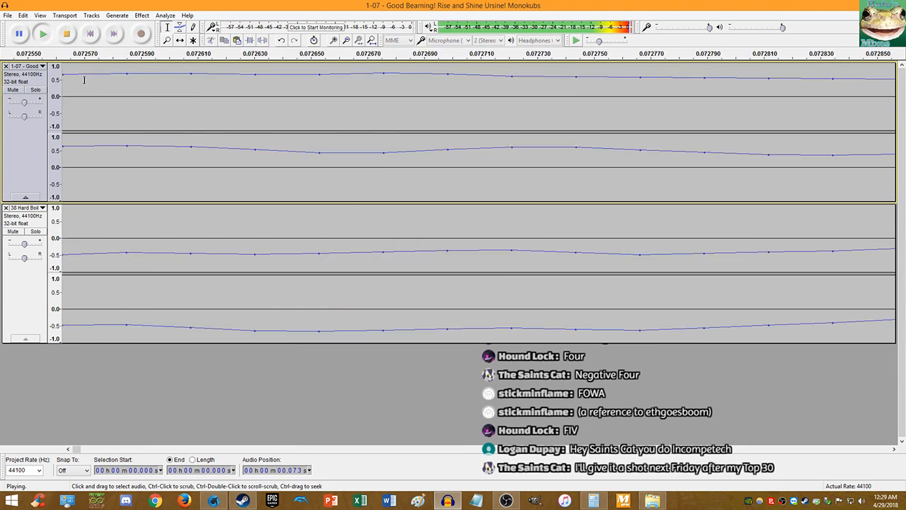
scroll(150, 158, "down", 15)
scroll(365, 162, "up", 1)
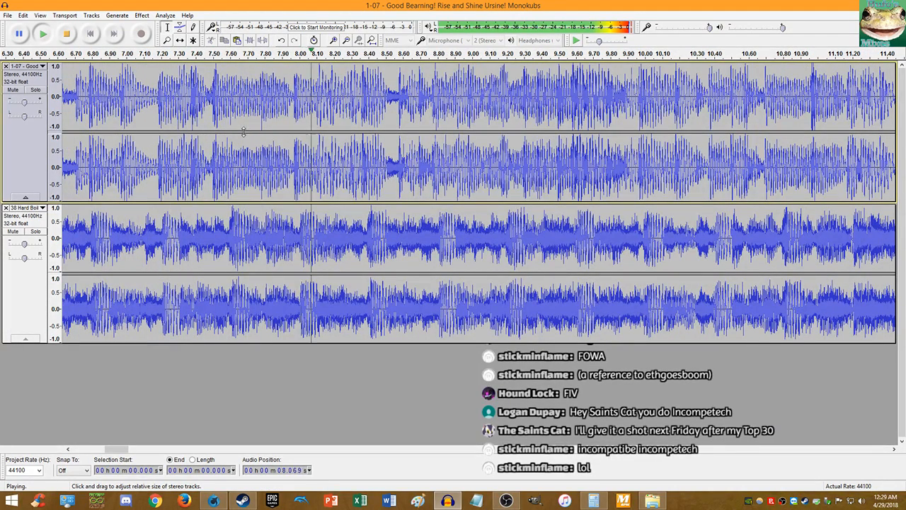
key("ctrl+1")
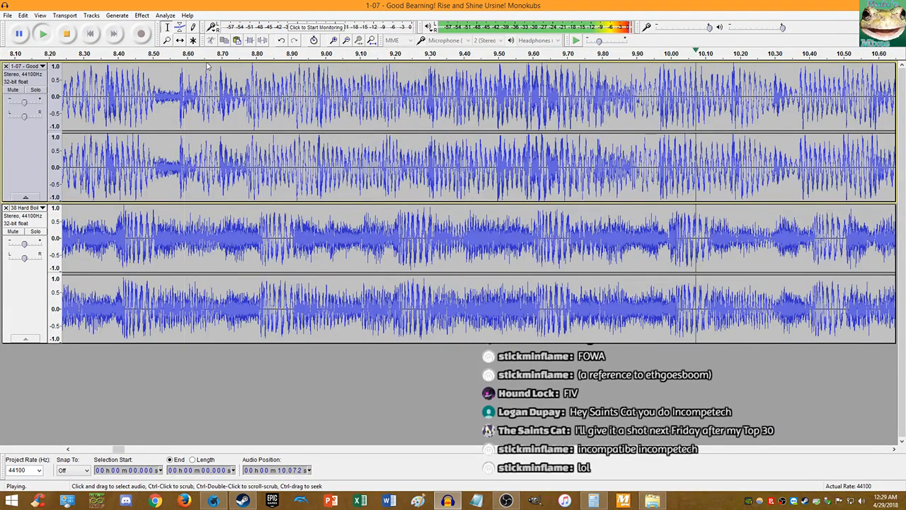
key("space")
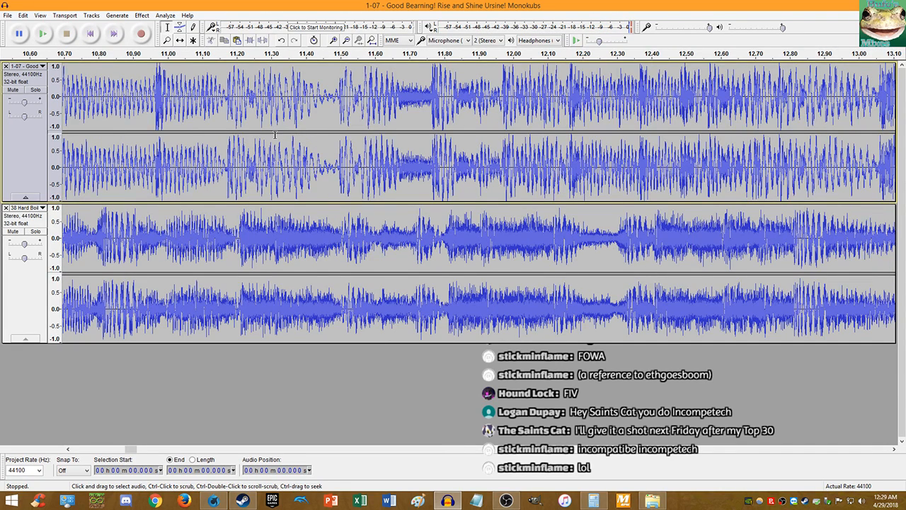
- Replay the mix and check the beat alignment around 5.723 seconds
double_click(275, 135)
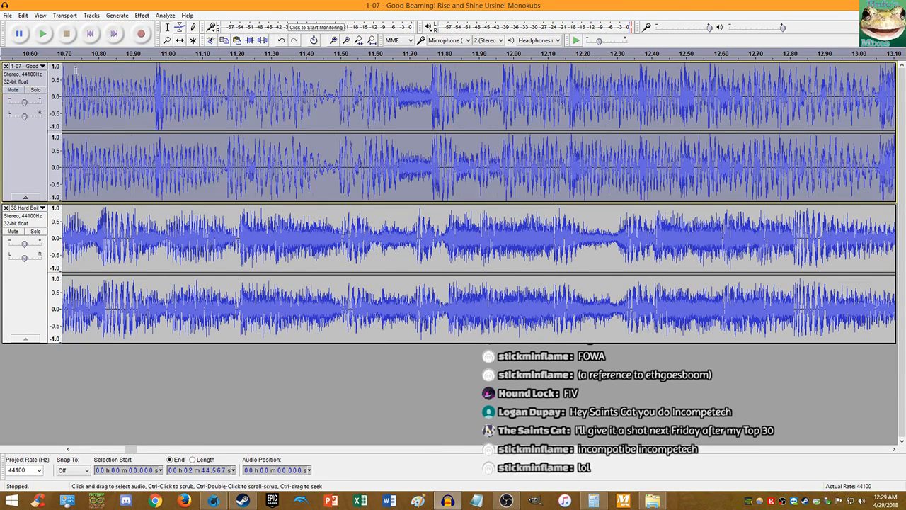
left_click(90, 33)
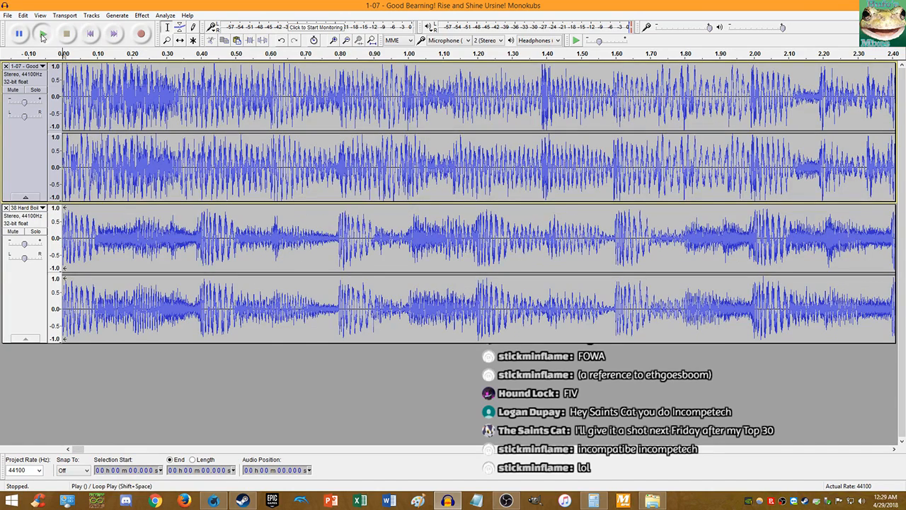
left_click(42, 36)
key("ctrl+3")
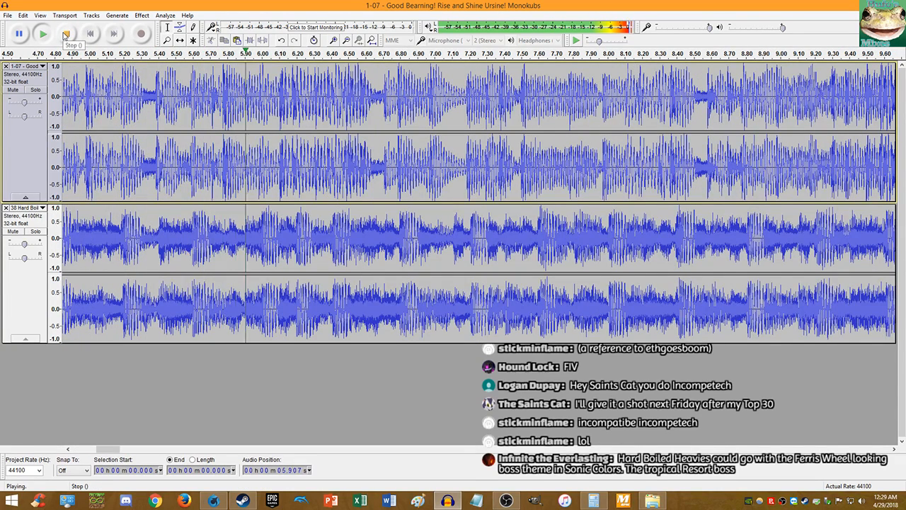
left_click(65, 35)
left_click(214, 176)
key("space")
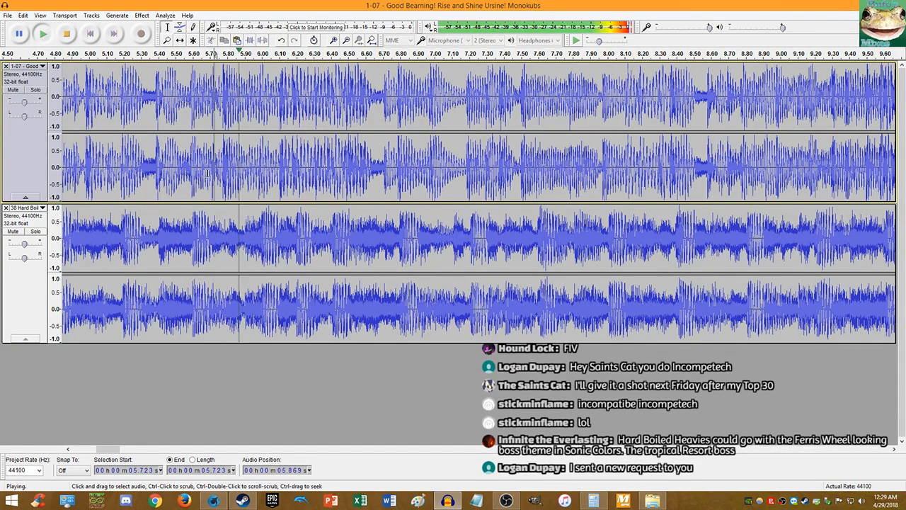
left_click(67, 37)
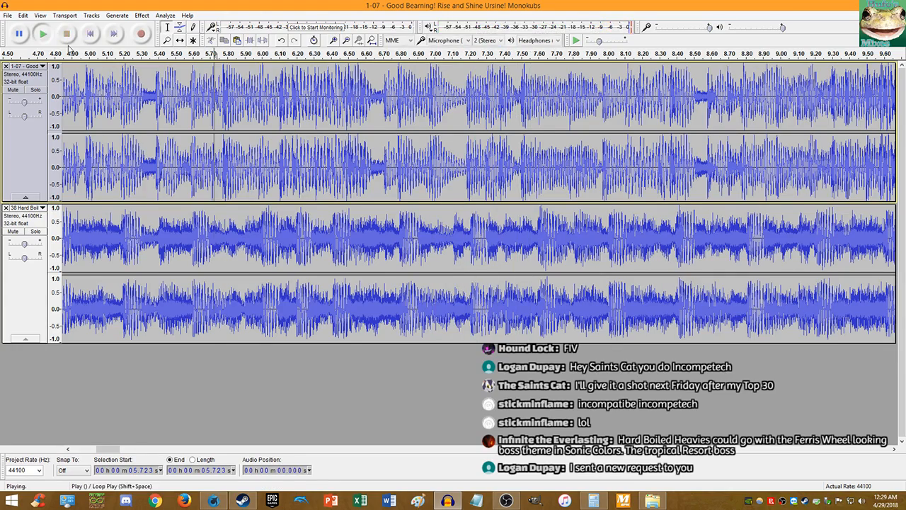
key("ctrl+1")
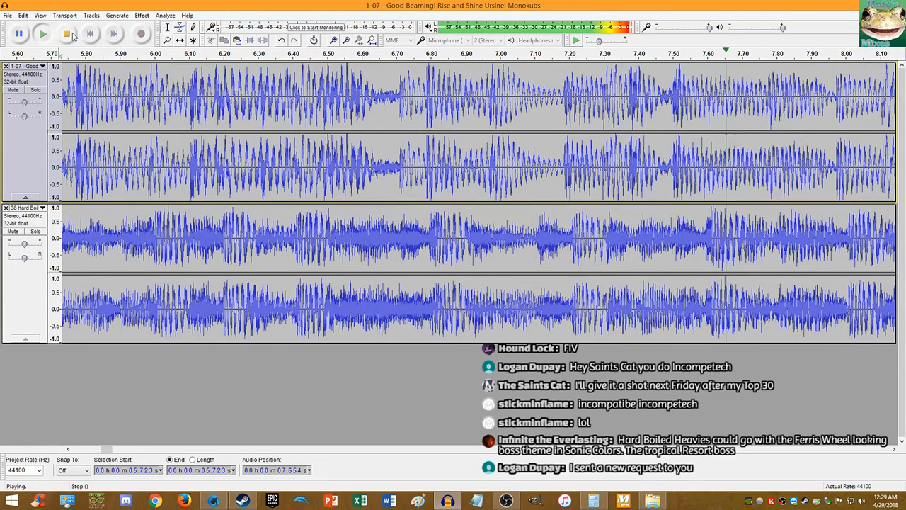
key("space")
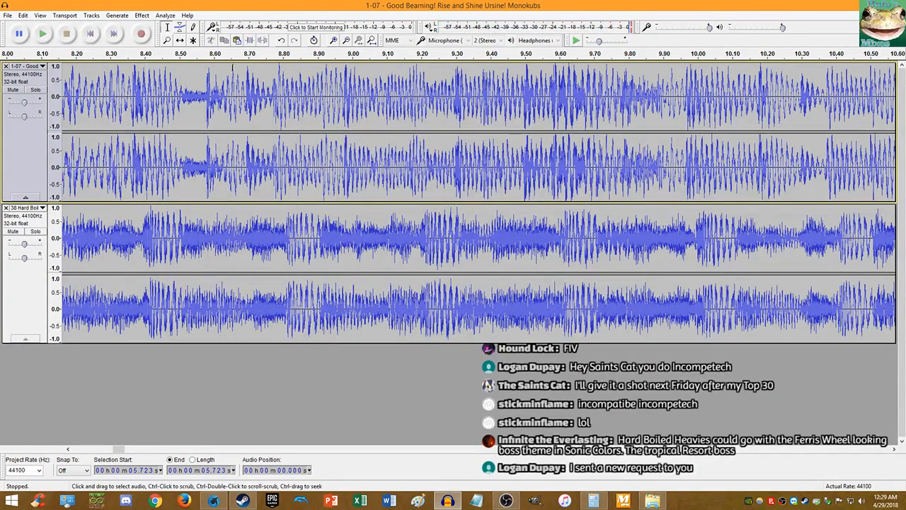
- Reapply Change Tempo to the Monokubs clip with the percentage's extra decimals trimmed
double_click(232, 67)
left_click(141, 15)
left_click(208, 105)
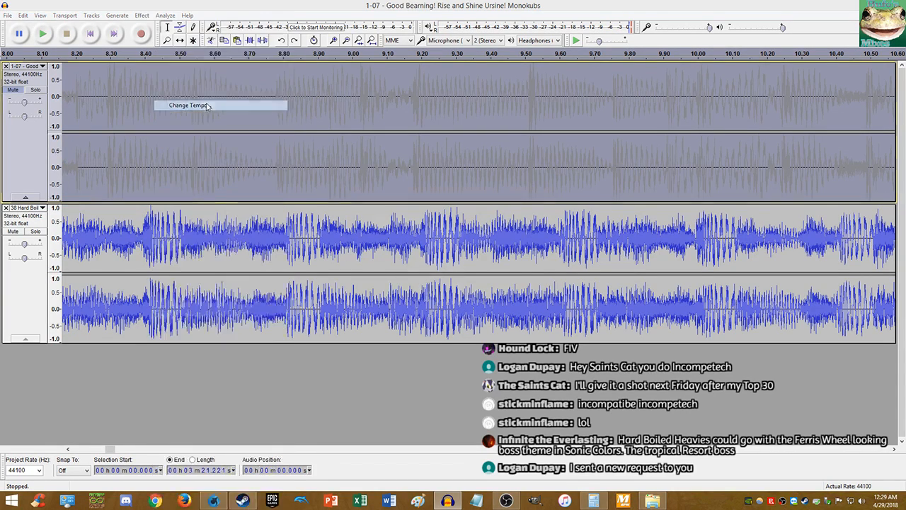
key("Right")
key("BackSpace")
key("BackSpace")
key("BackSpace")
key("Return")
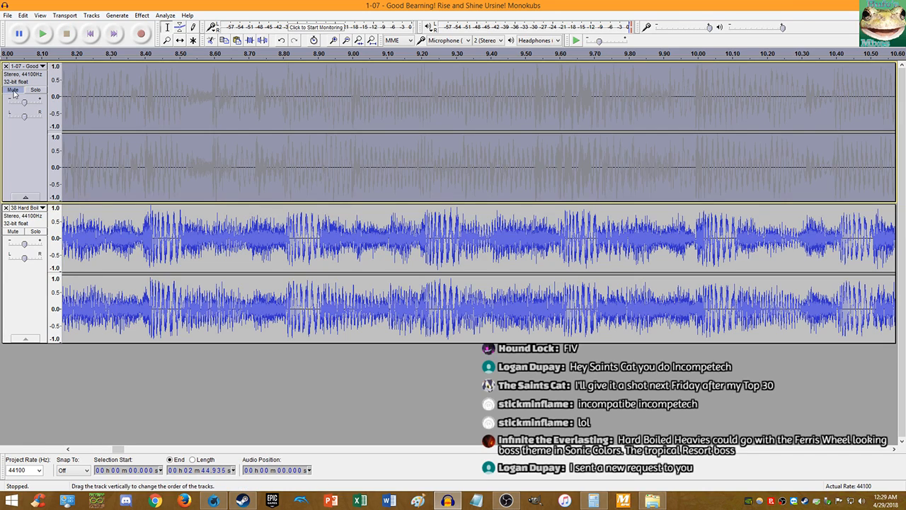
- Unmute the Monokubs track and play both tracks from the start
left_click(12, 90)
left_click(90, 34)
left_click(43, 34)
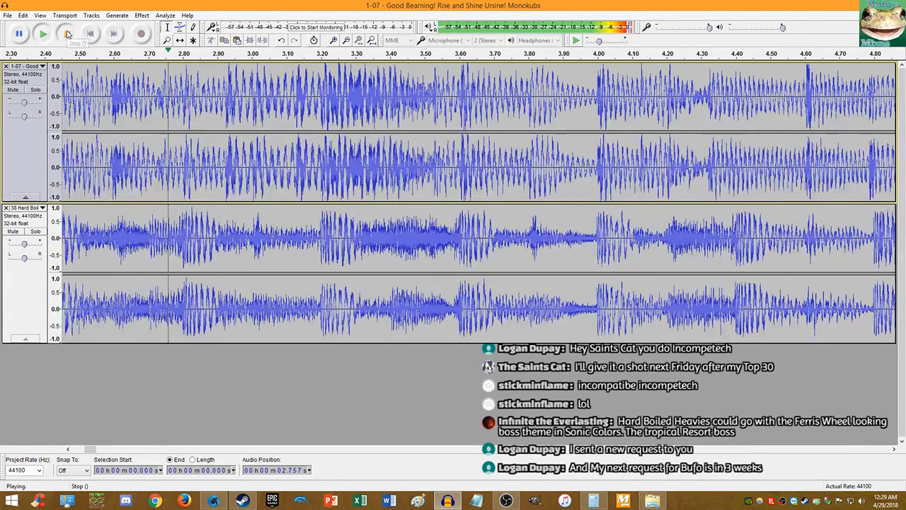
left_click(67, 34)
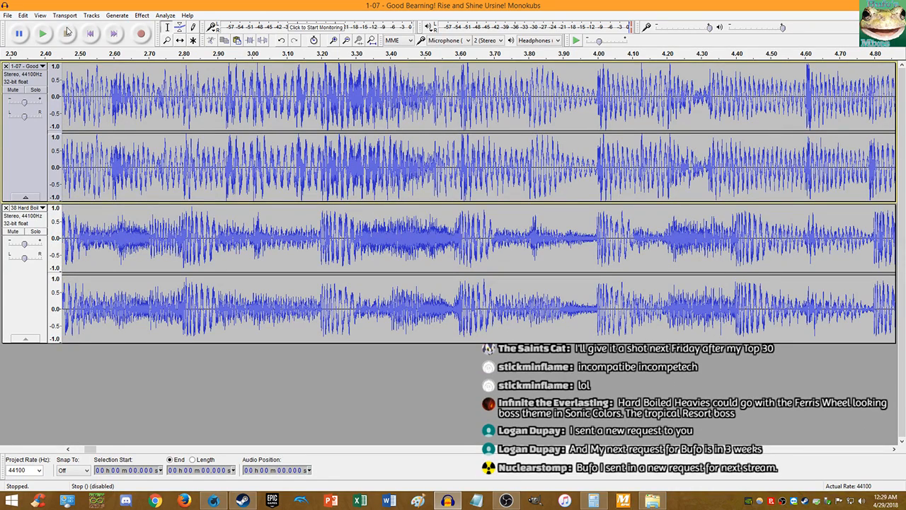
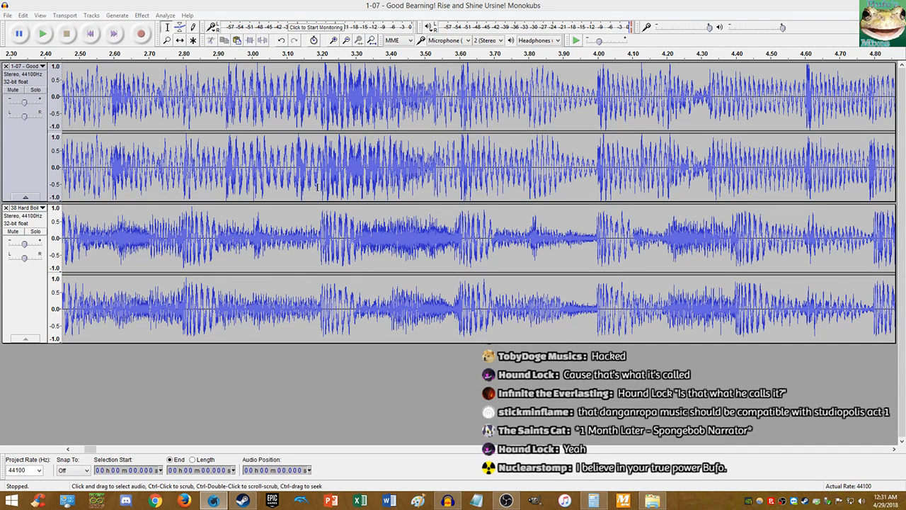
- Play the mix in Audacity from 3.191 seconds, then stop it
left_click(320, 189)
key("space")
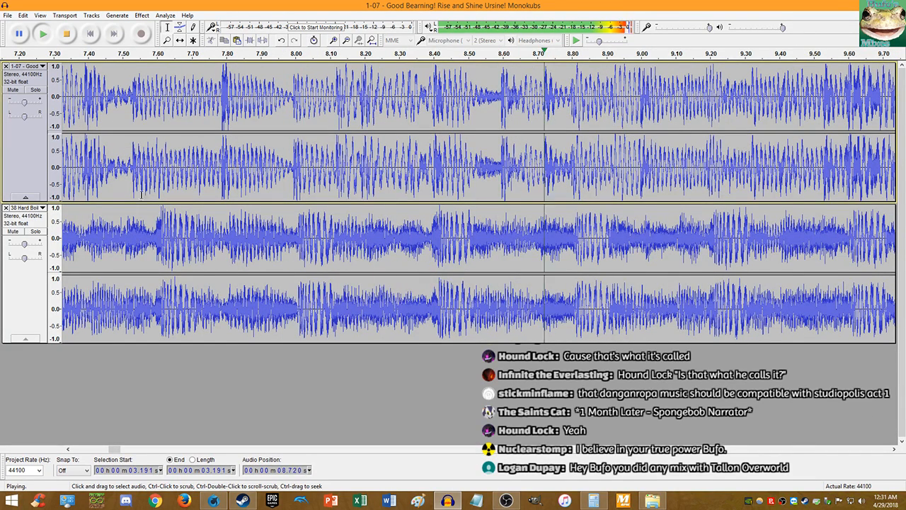
left_click(66, 34)
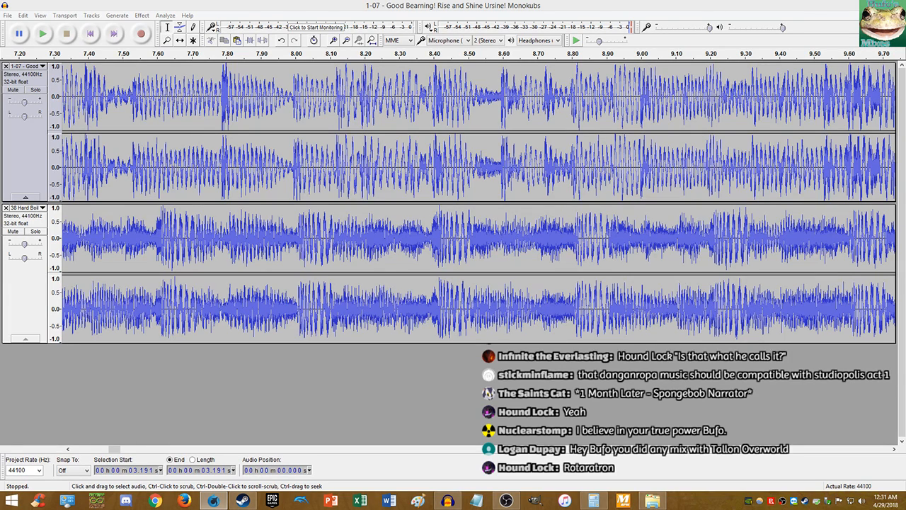
- Bring Firefox over, play and pause the Tallovania mix video, close its tab, and move the window off screen
left_click_drag(905, 40, 510, 86)
scroll(431, 245, "down", 1)
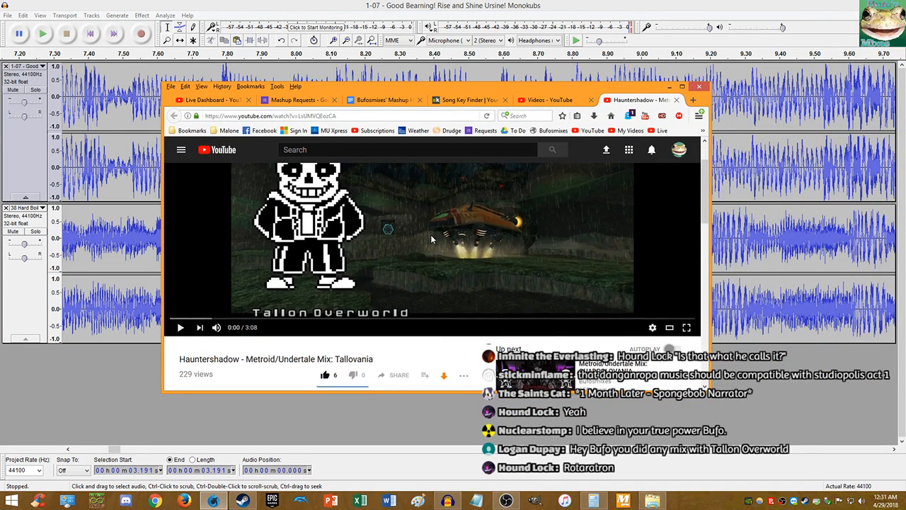
left_click(428, 234)
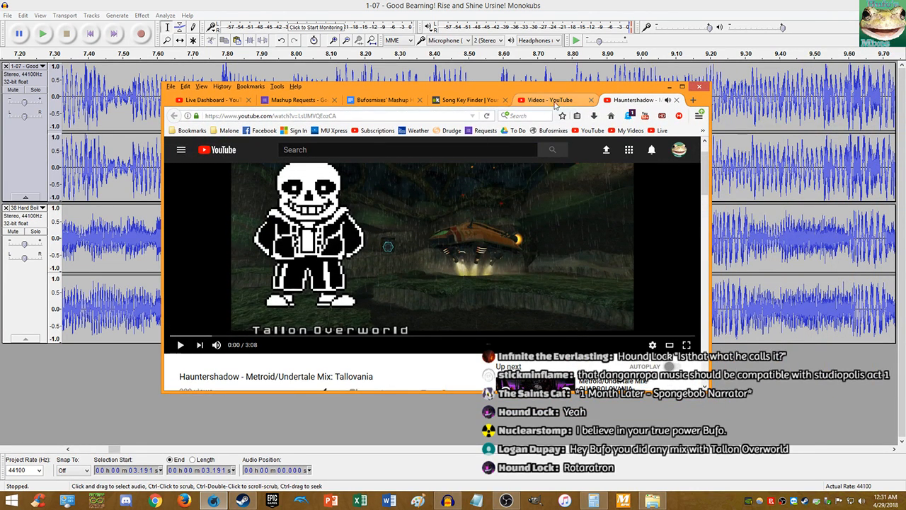
left_click(486, 116)
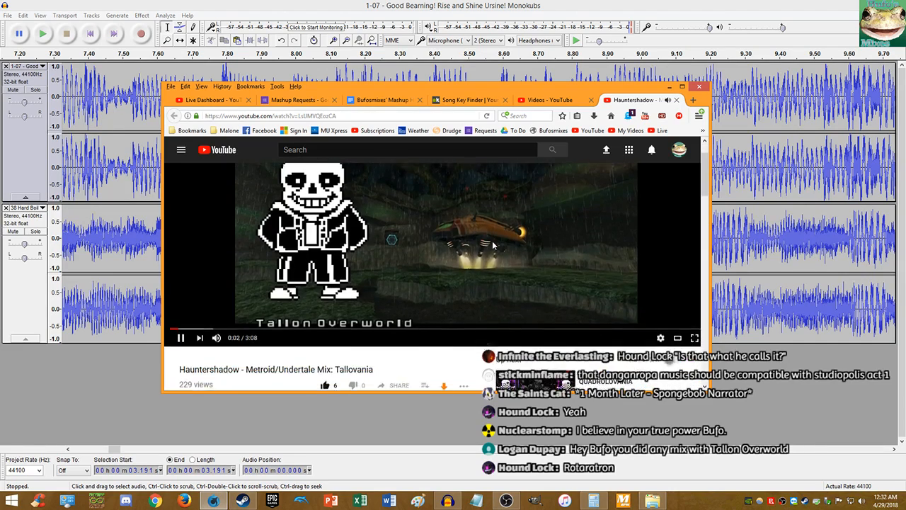
left_click_drag(704, 189, 703, 187)
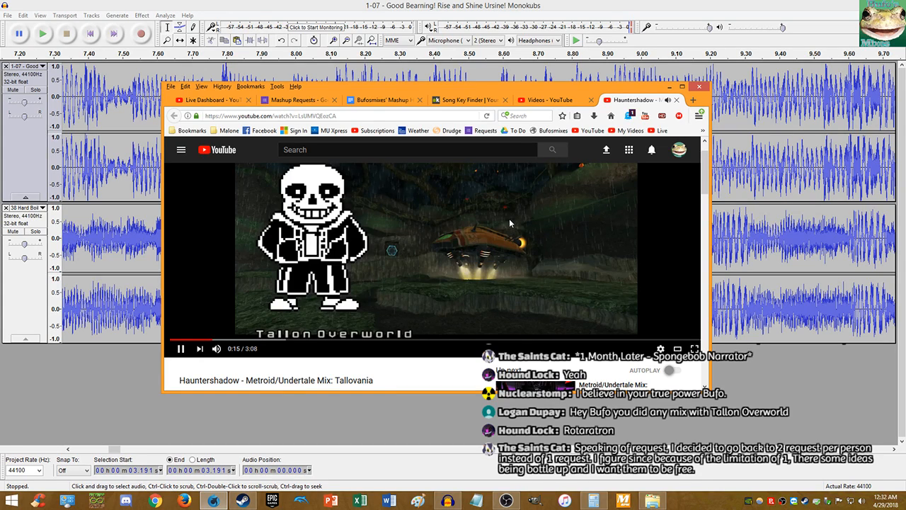
left_click(509, 218)
middle_click(643, 99)
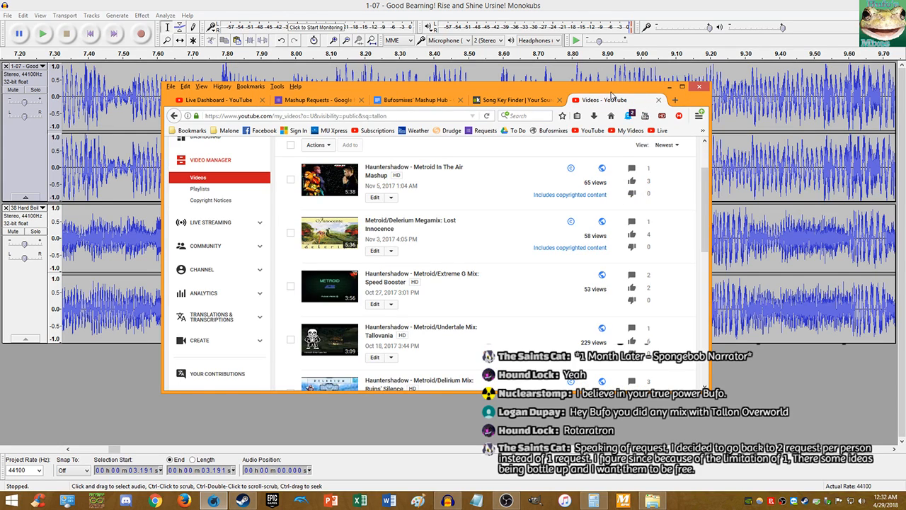
left_click_drag(609, 90, 905, 28)
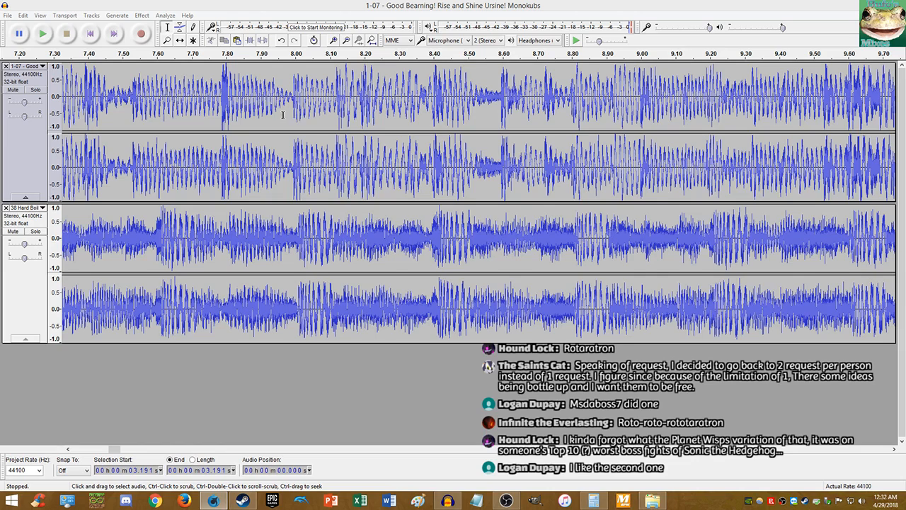
- Mute track 1 and apply a 21.9 percent Change Tempo to the second track
left_click(328, 5)
left_click(13, 90)
left_click(141, 15)
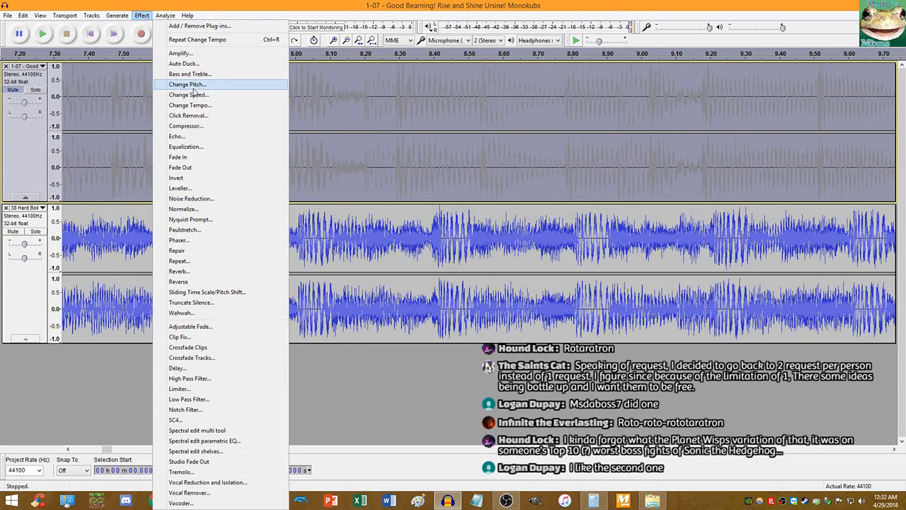
left_click(196, 106)
type("21.9")
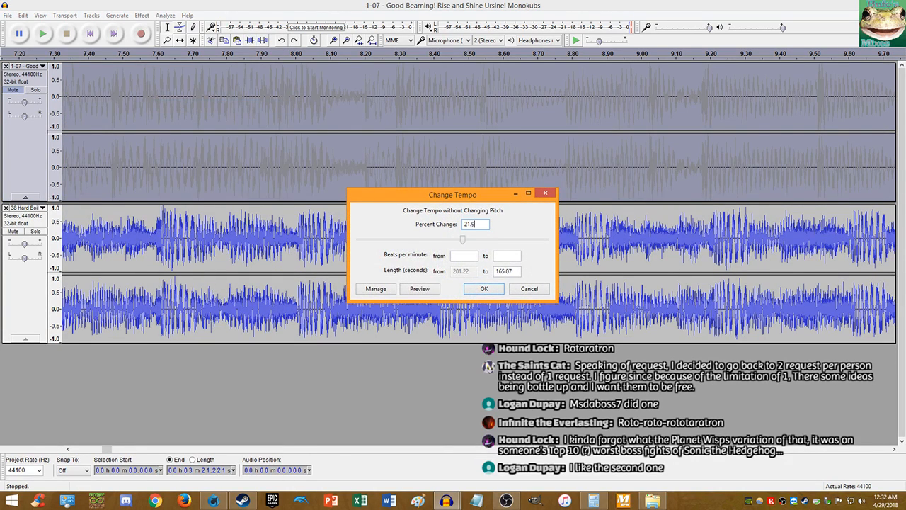
key("Return")
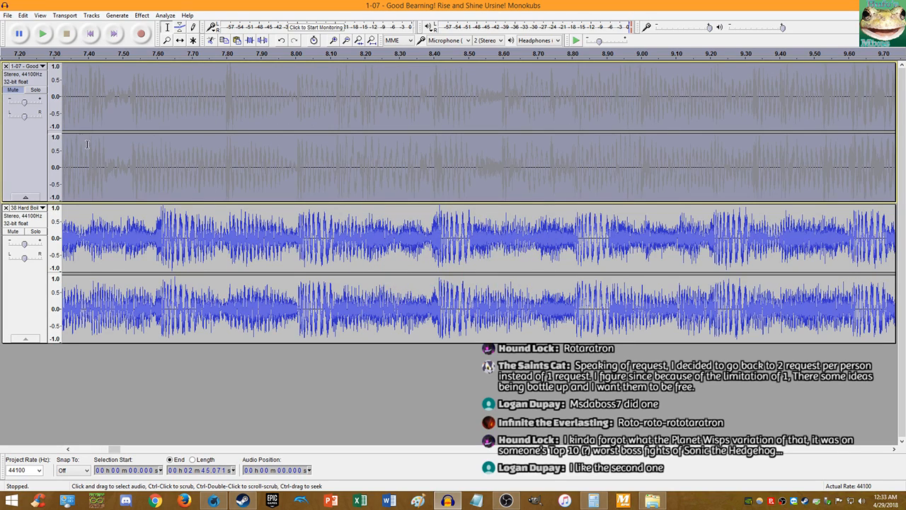
- Unmute track 1 and play both tracks from 7.728 seconds
left_click(13, 90)
left_click(202, 106)
key("space")
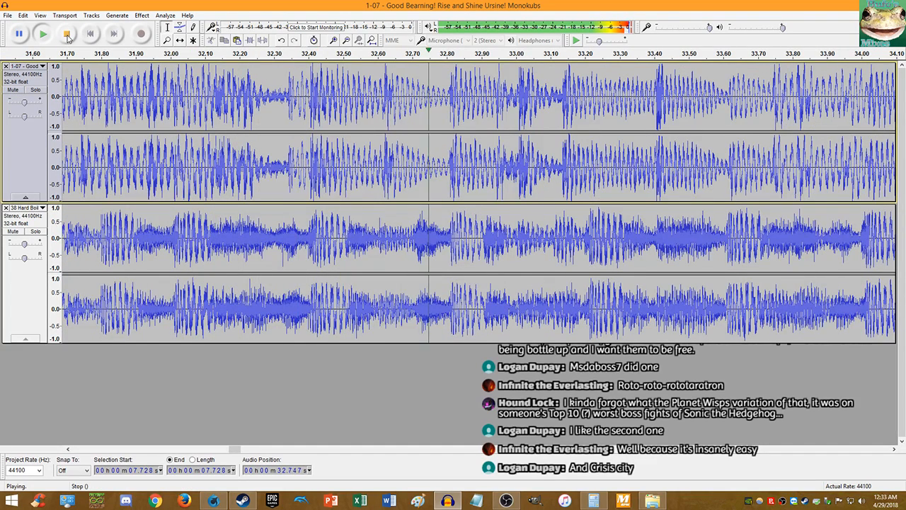
left_click(66, 37)
left_click(122, 74)
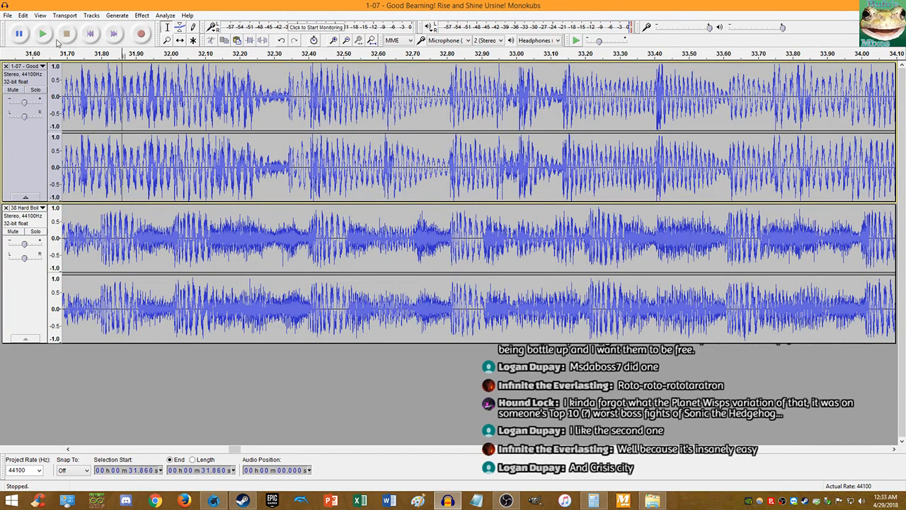
key("space")
left_click(15, 90)
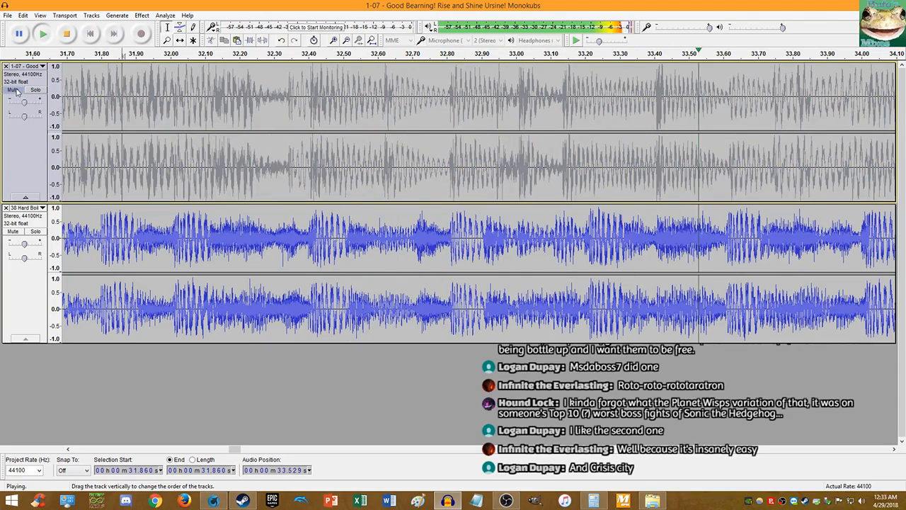
left_click(15, 90)
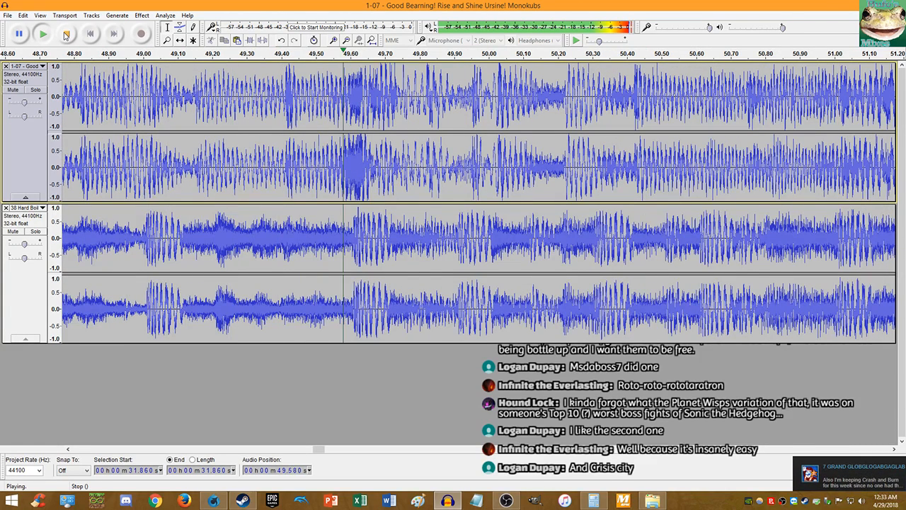
- Stop mashup playback and open the incoming Steam chat message from its notification
key("space")
left_click(836, 473)
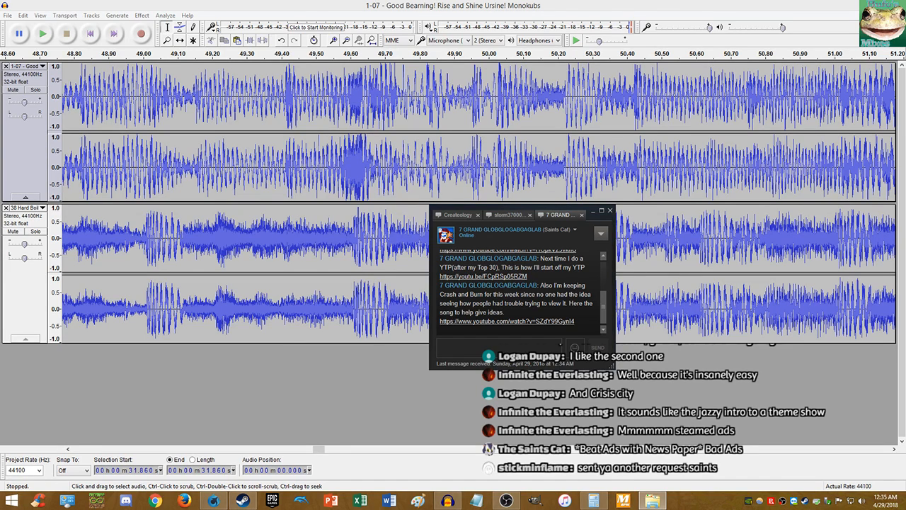
- Move the video player window off screen and bring Audacity in front of the Steam chat
left_click_drag(905, 220, 905, 186)
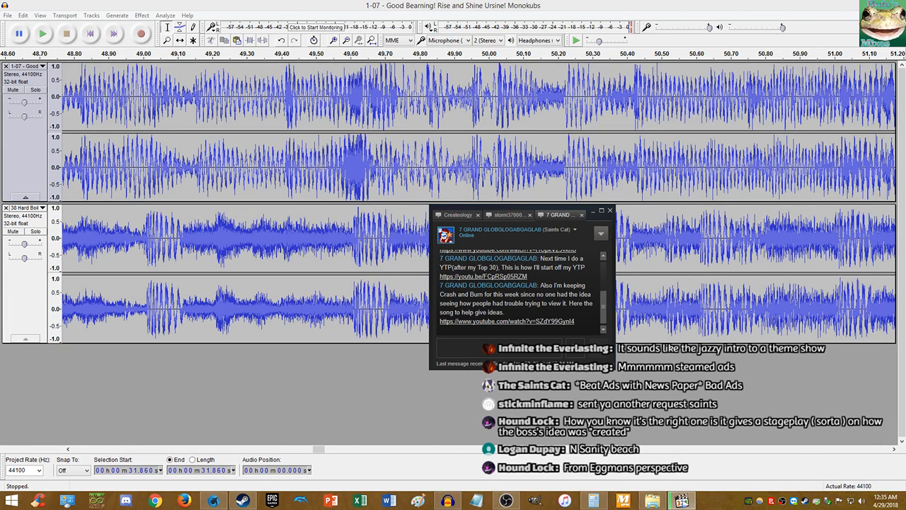
left_click(546, 4)
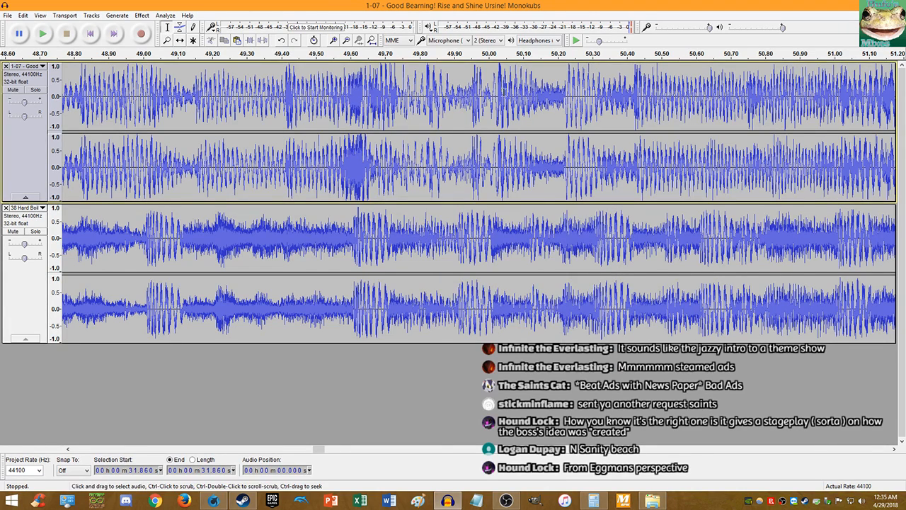
- Play the mix from 50.225 seconds, stop it, then bring up the Steam chat and the media player
left_click(567, 187)
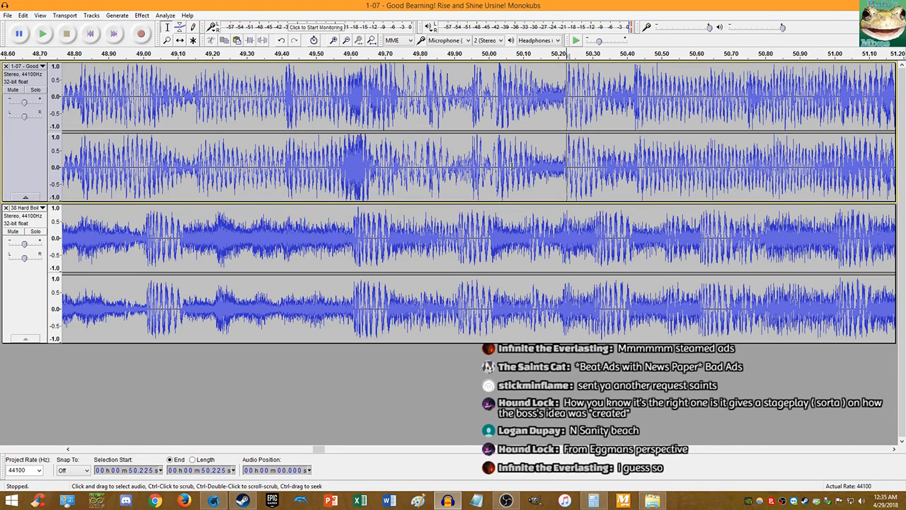
key("space")
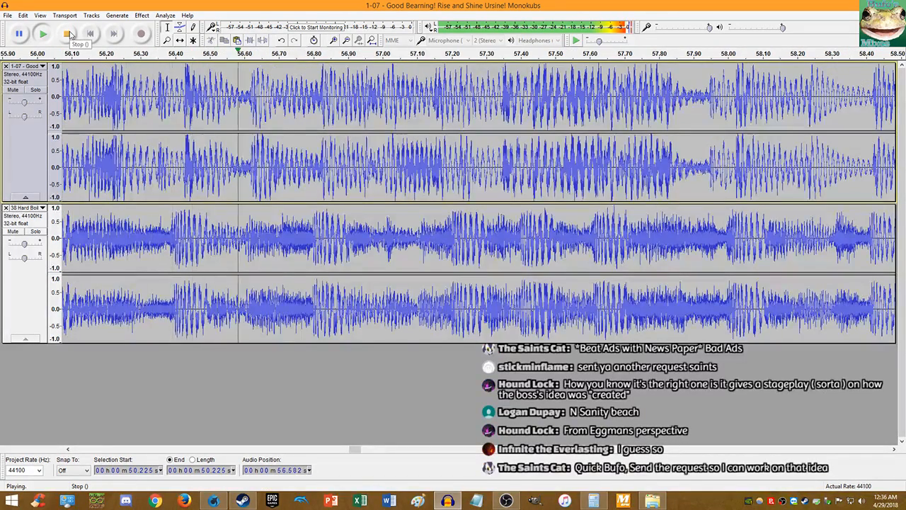
left_click(67, 34)
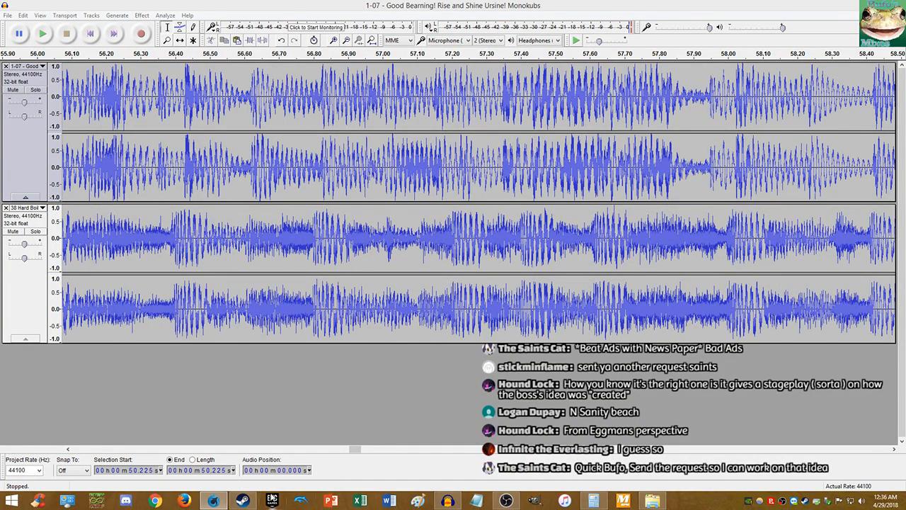
left_click(240, 502)
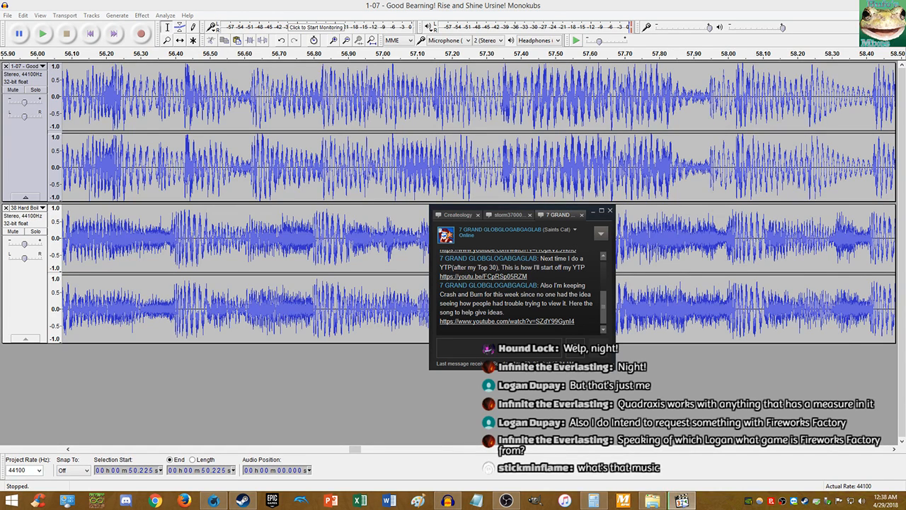
left_click(682, 500)
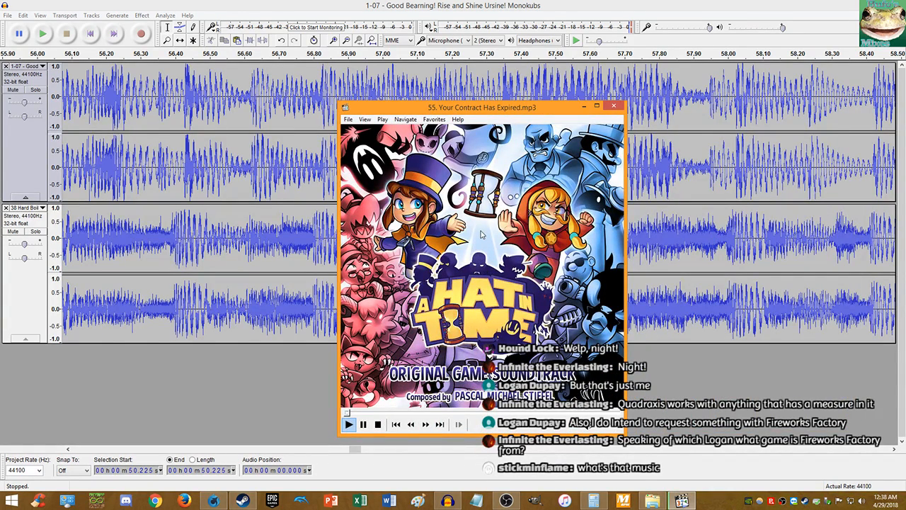
- Pause and resume '55. Your Contract Has Expired.mp3', close the media player, and return to Audacity
left_click(486, 196)
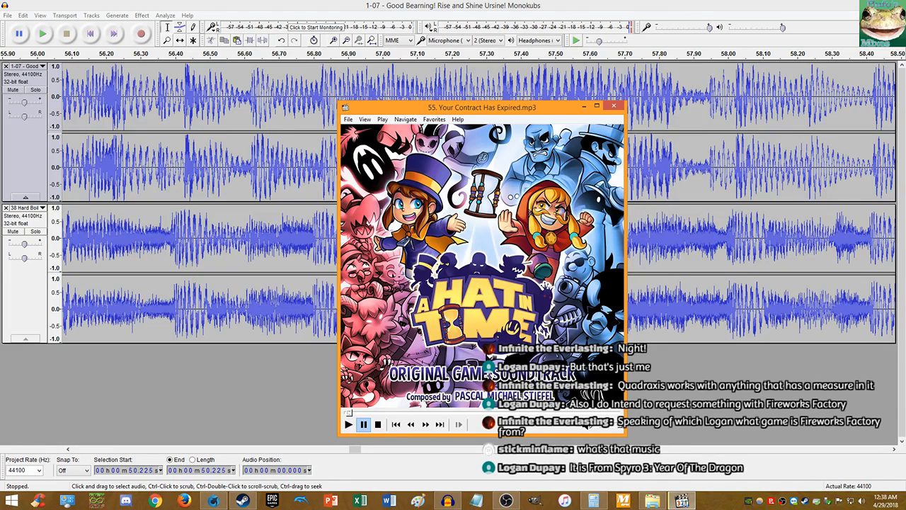
key("space")
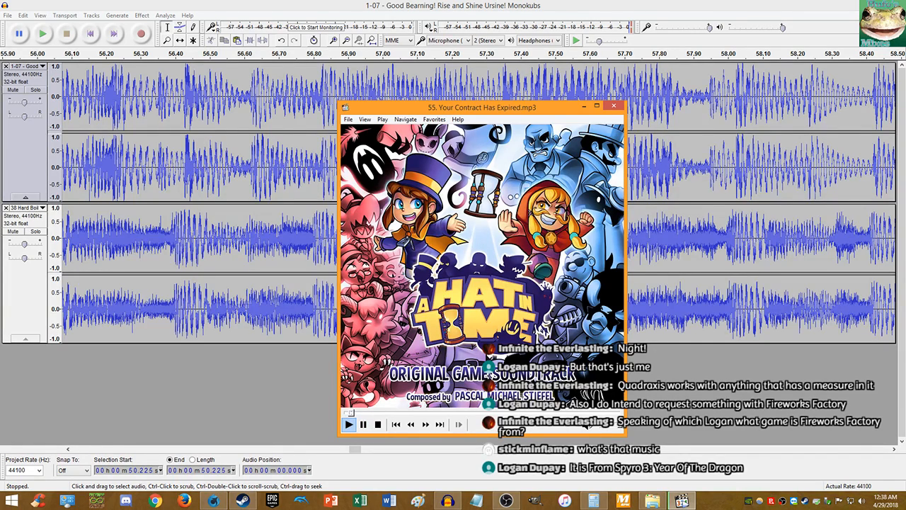
left_click(613, 106)
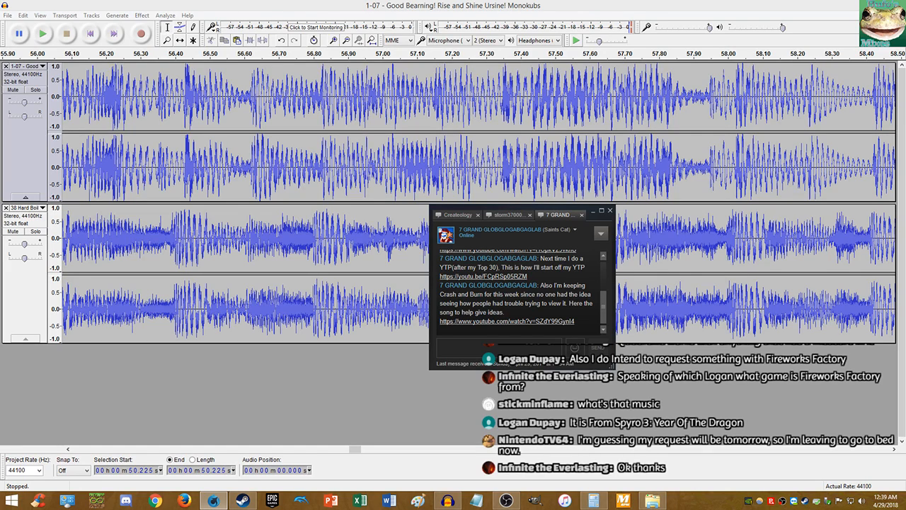
left_click(96, 4)
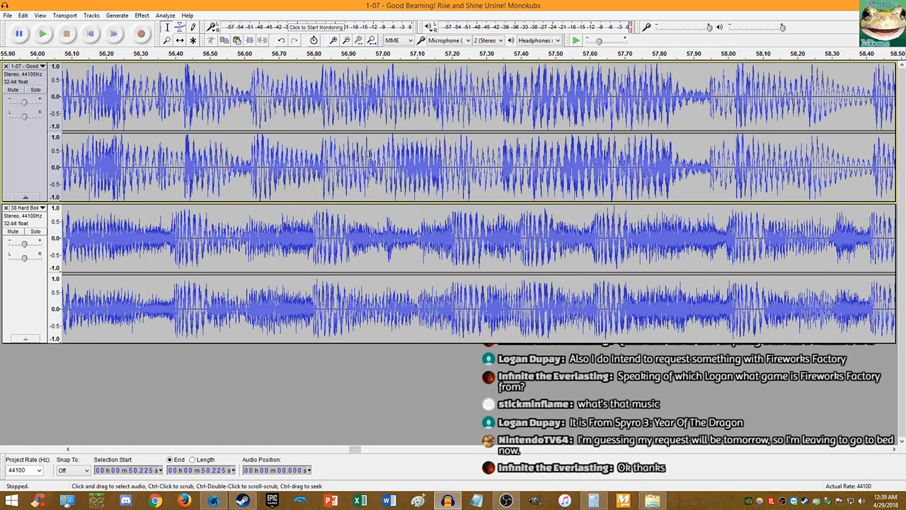
- Play the mashup from about 58 seconds, then stop it
left_click(731, 183)
key("space")
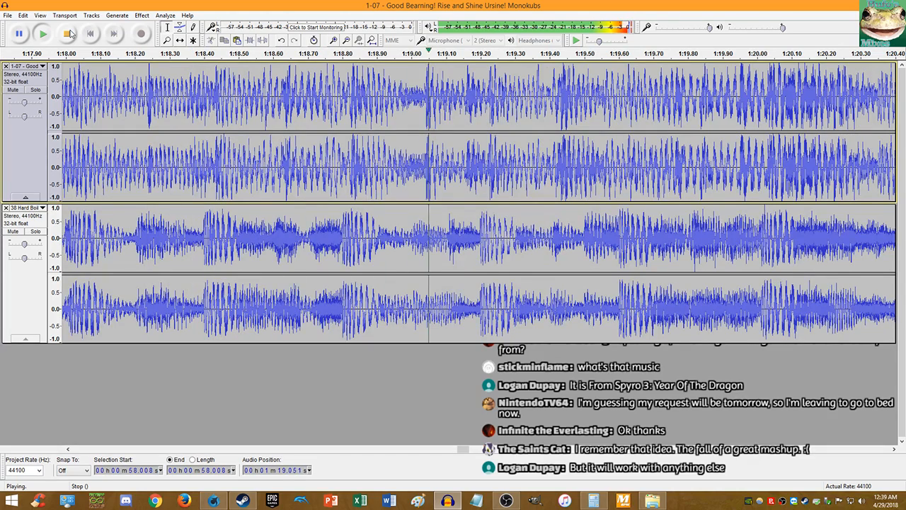
left_click(67, 34)
- Apply Change Tempo to the Good Bearning track, shortening it from 201.22 to 165.07 seconds
scroll(341, 165, "up", 3)
key("ctrl+z")
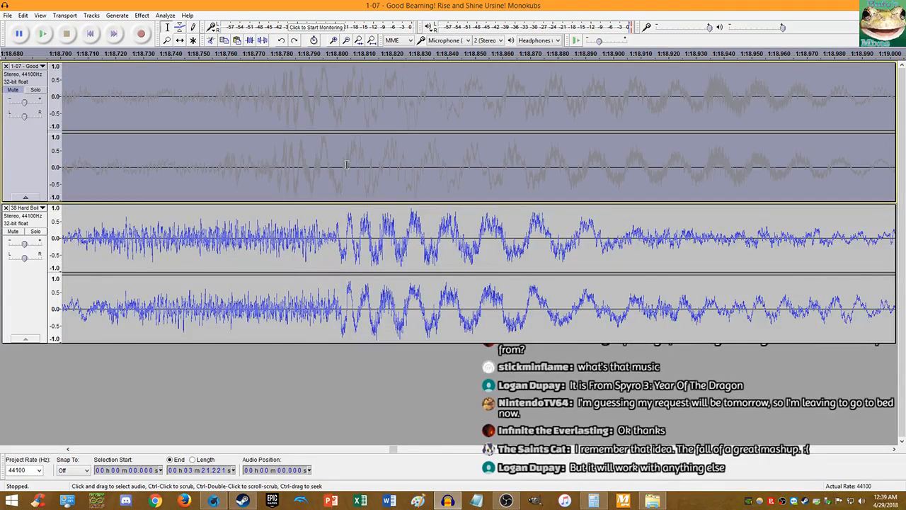
left_click(142, 14)
left_click(188, 106)
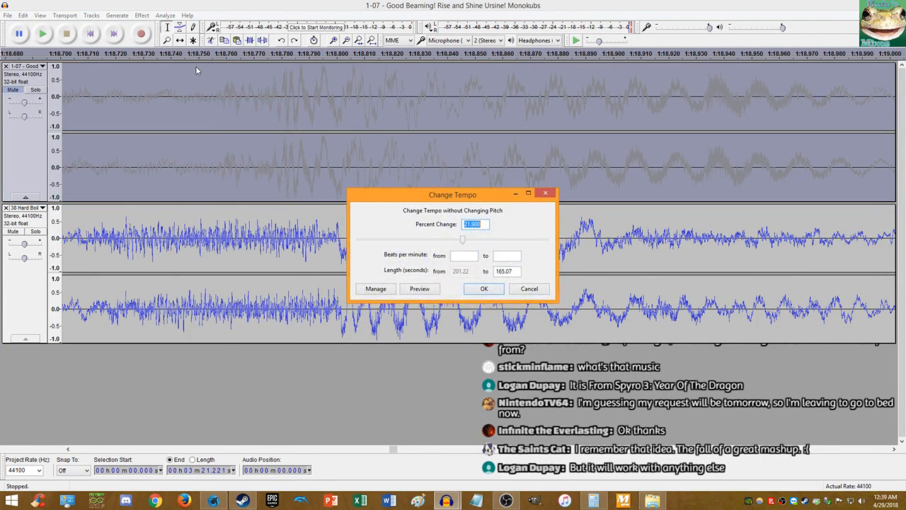
key("Return")
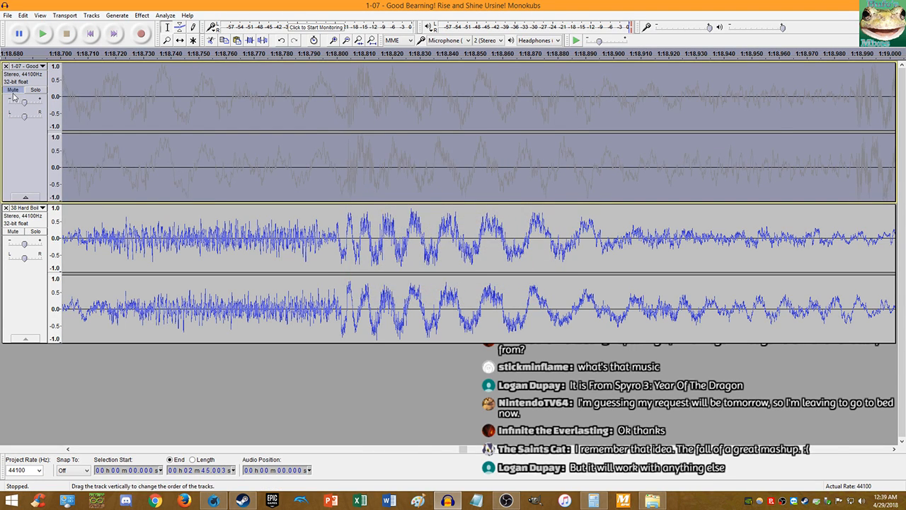
- Play both tracks together from 1:18.763
left_click(234, 103)
key("space")
scroll(224, 104, "down", 5)
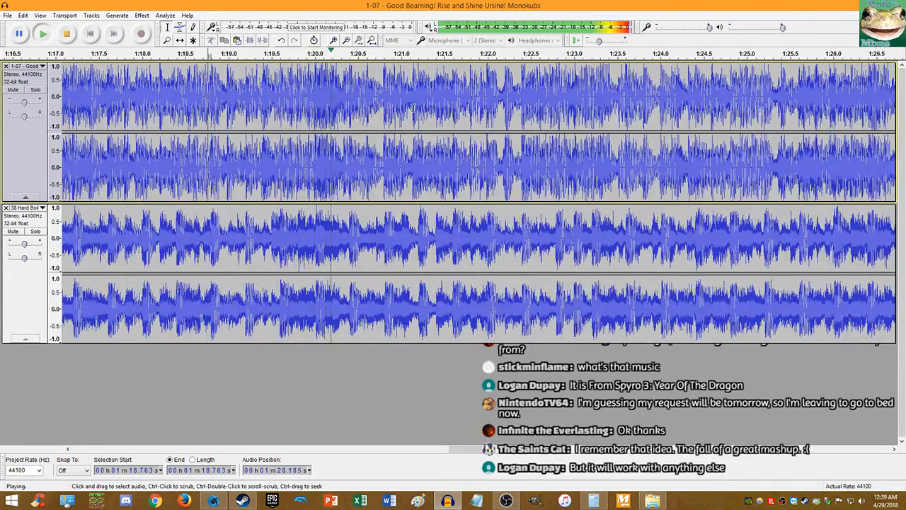
- Zoom out, briefly mute track 1 to hear the second track alone, stop playback, and switch to Steam chat
scroll(415, 109, "down", 2)
scroll(415, 109, "down", 3)
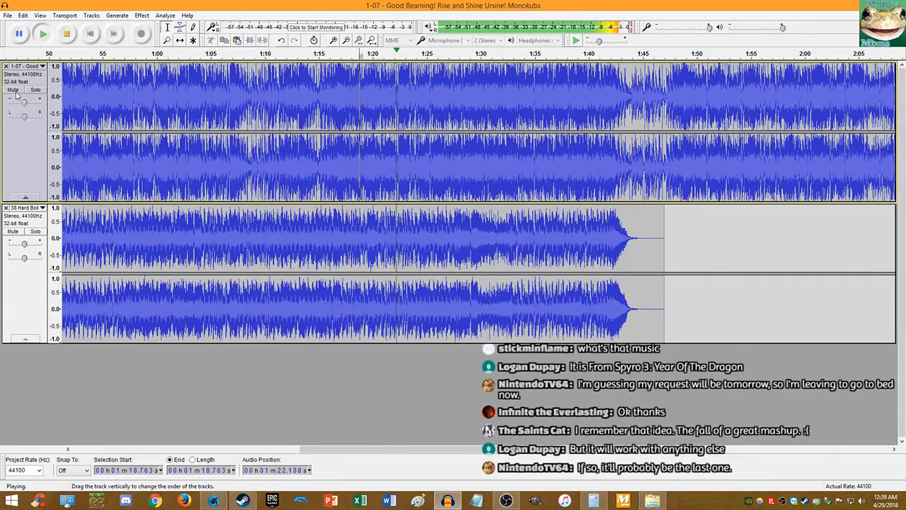
left_click(13, 91)
left_click(13, 90)
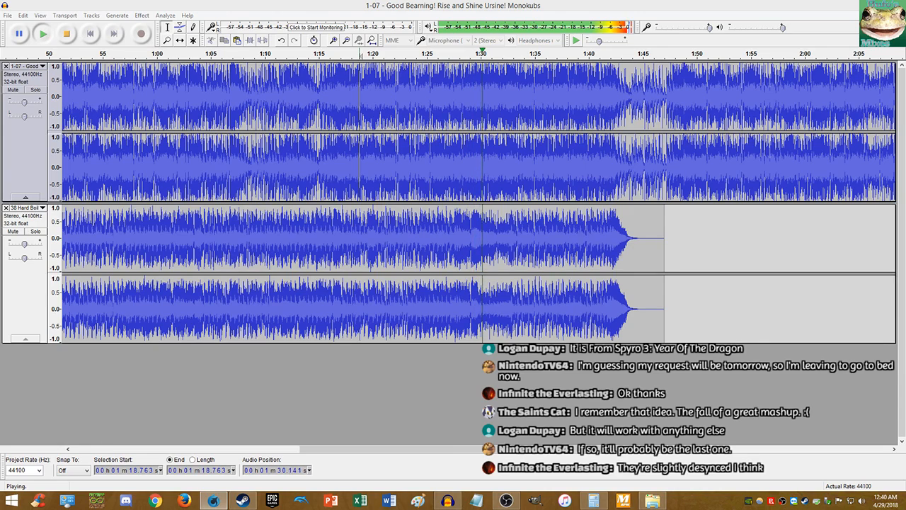
left_click(67, 36)
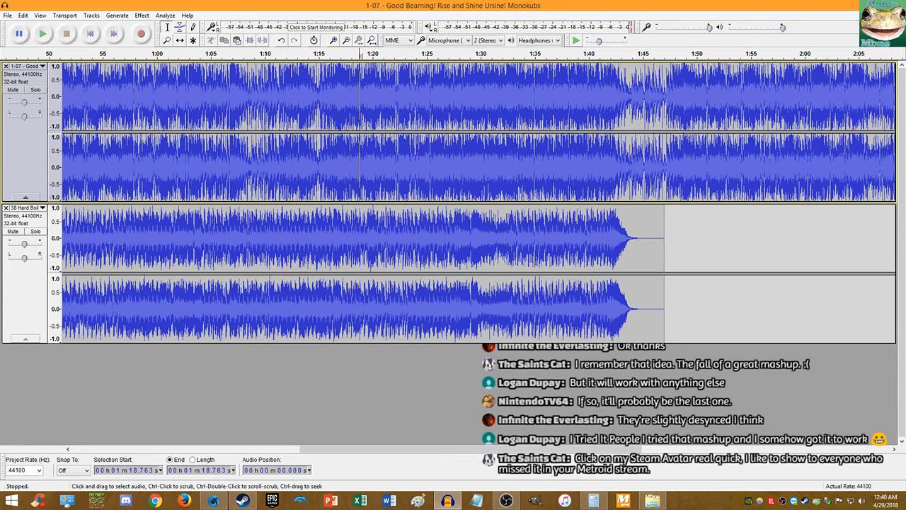
key("alt+Tab")
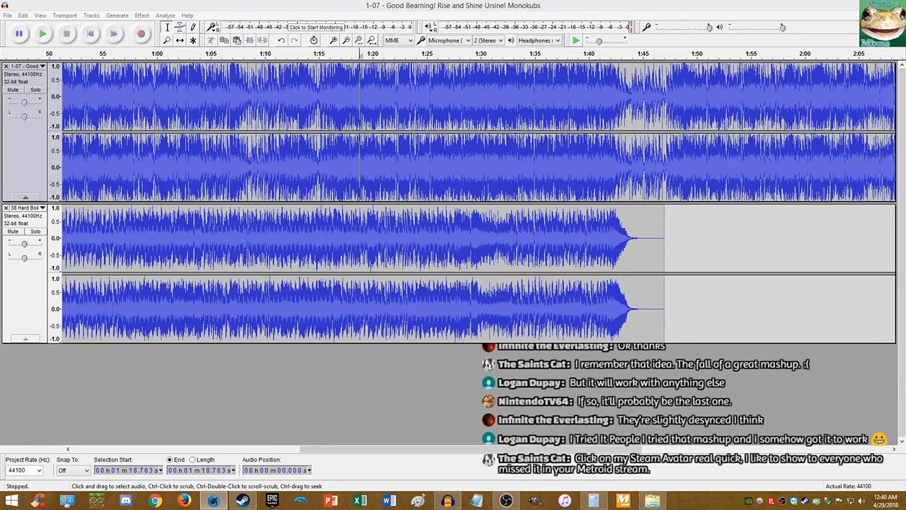
key("alt+Tab")
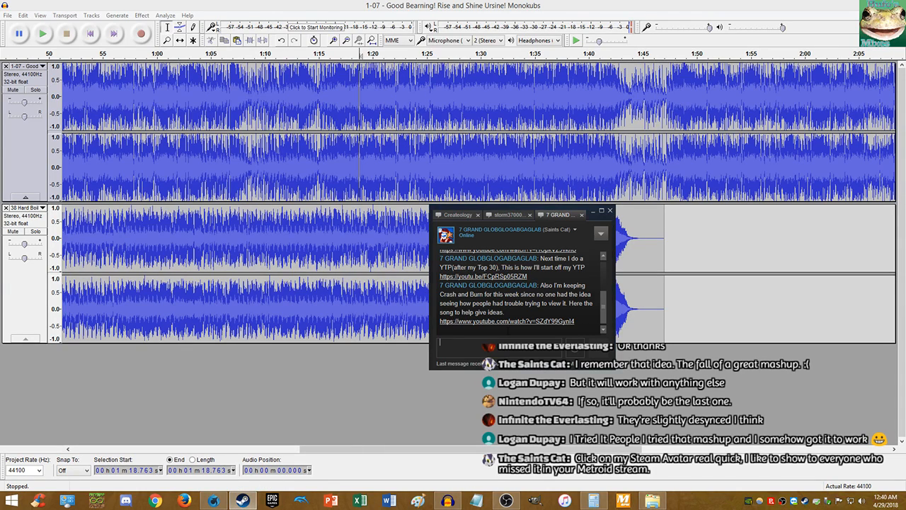
- Open the Steamed Director Cut Ham-vania video linked in the chat, pausing and resuming it
scroll(521, 286, "up", 1)
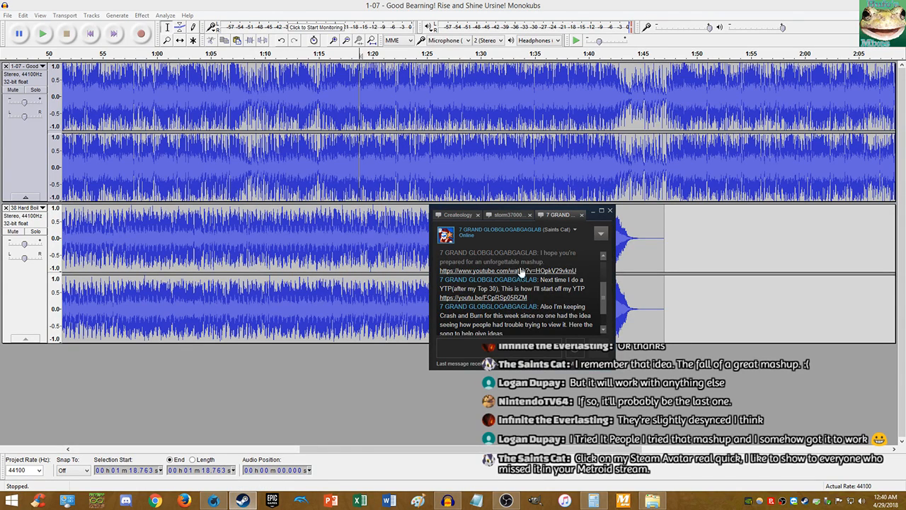
left_click(513, 274)
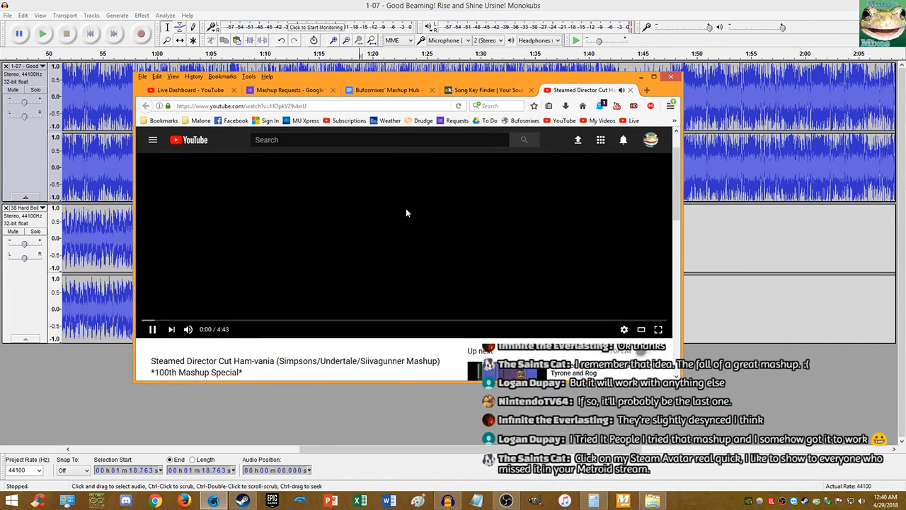
left_click(404, 210)
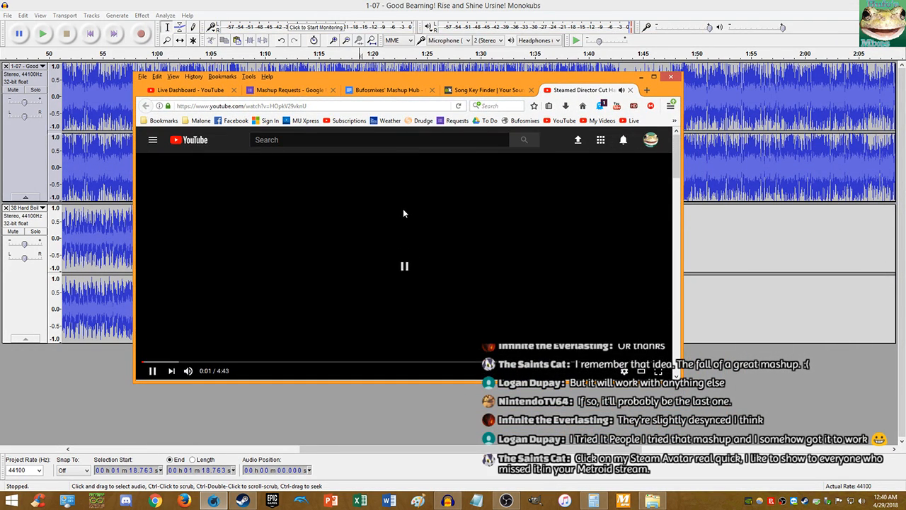
left_click(402, 215)
- Remove and re-add the like so the video shows Added to Liked videos
scroll(400, 249, "down", 3)
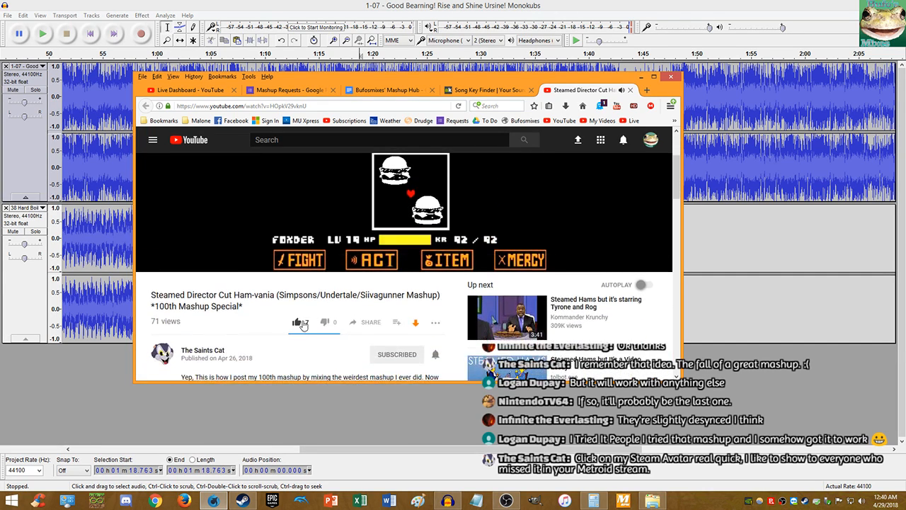
left_click(297, 323)
left_click(297, 323)
scroll(310, 310, "up", 3)
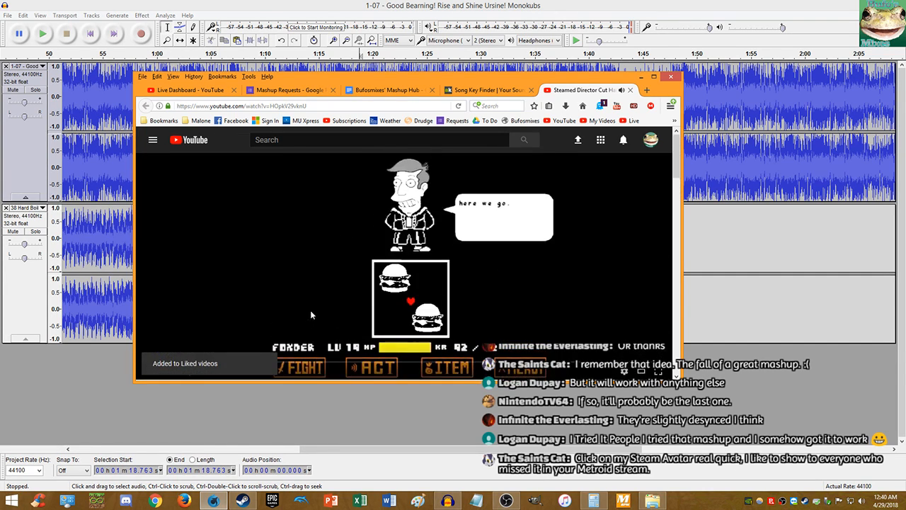
scroll(355, 249, "down", 1)
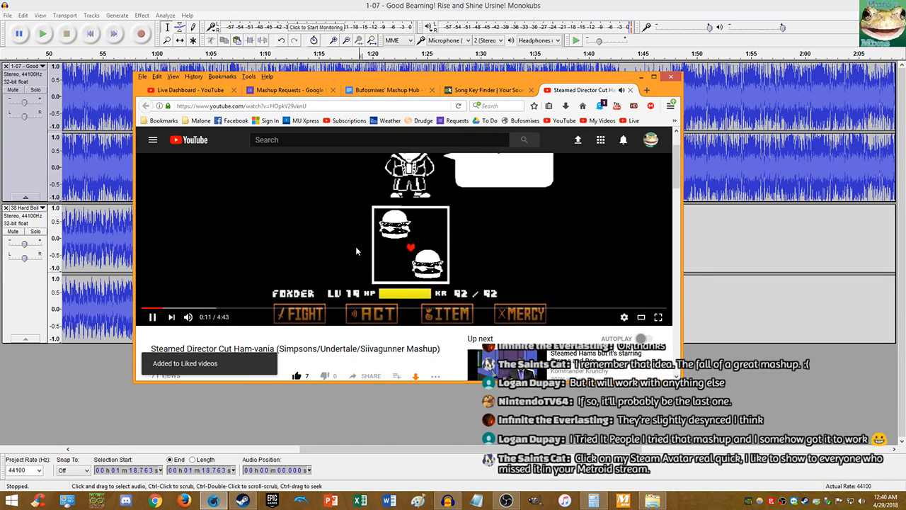
scroll(357, 234, "up", 1)
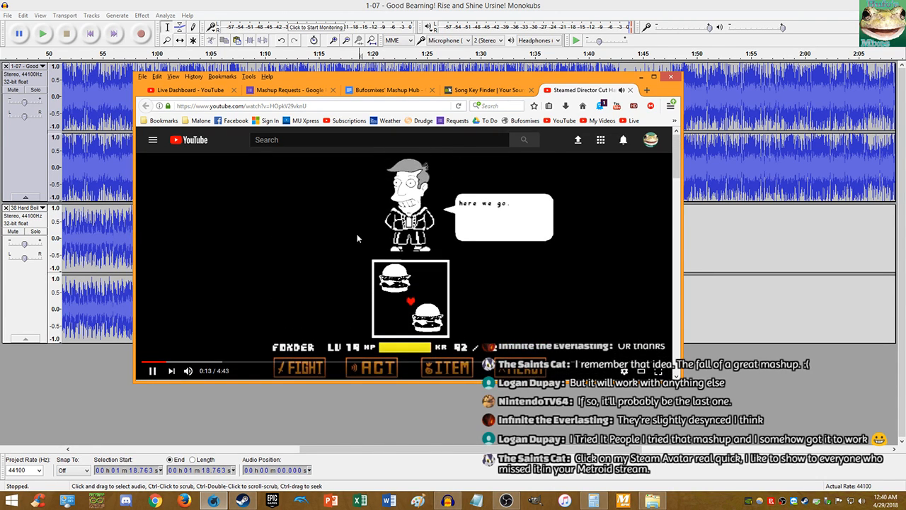
scroll(357, 234, "down", 1)
scroll(357, 233, "up", 1)
scroll(356, 232, "down", 2)
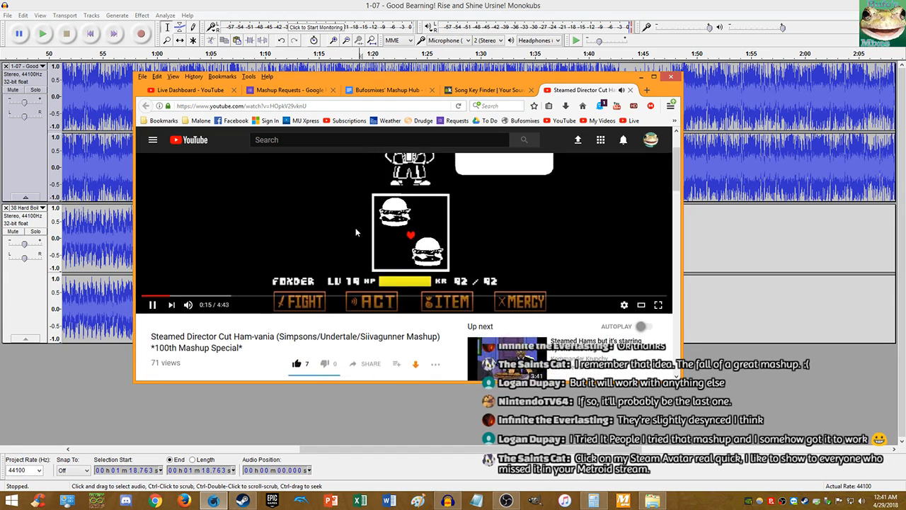
scroll(356, 232, "up", 1)
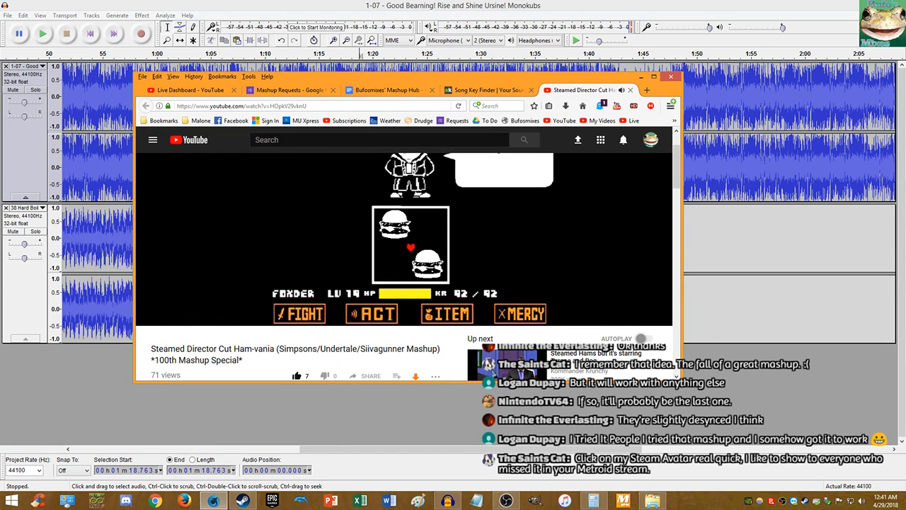
scroll(357, 230, "up", 1)
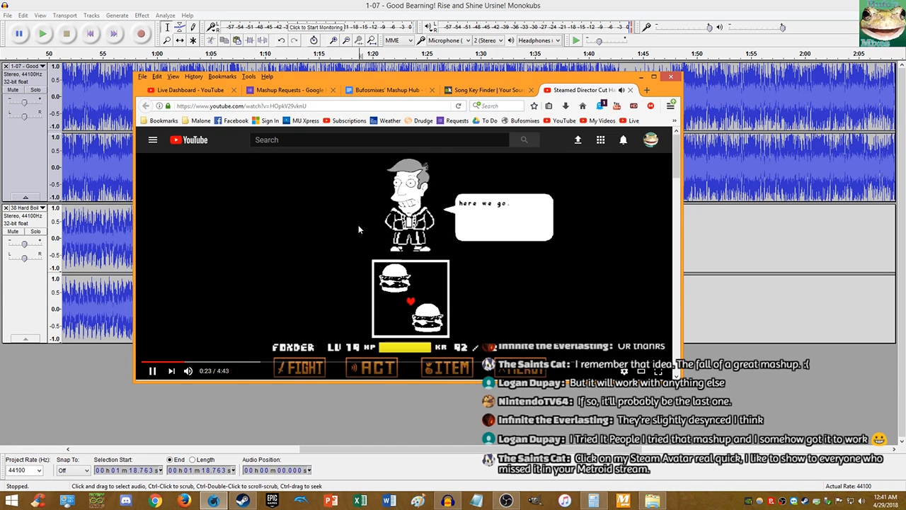
- Pause and resume the video again, select then clear some title text, and close the tab
left_click(367, 225)
left_click(389, 220)
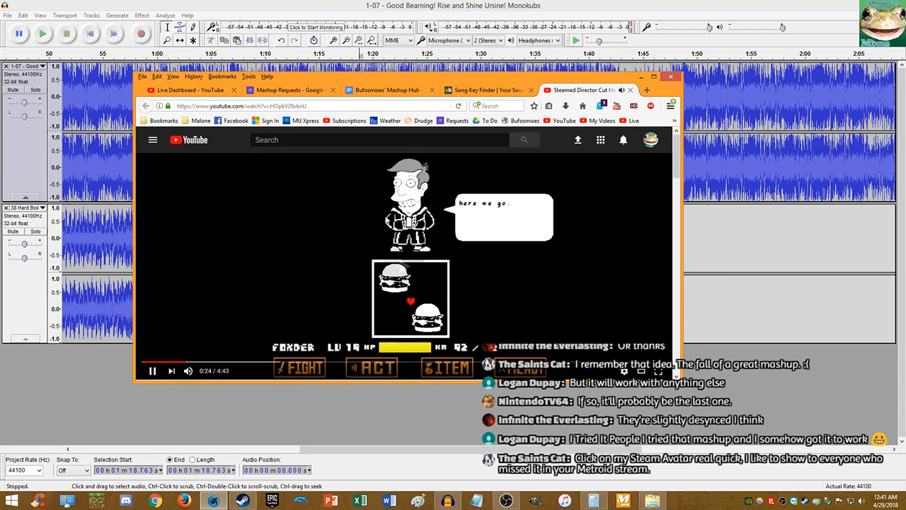
scroll(430, 221, "down", 1)
scroll(430, 219, "down", 1)
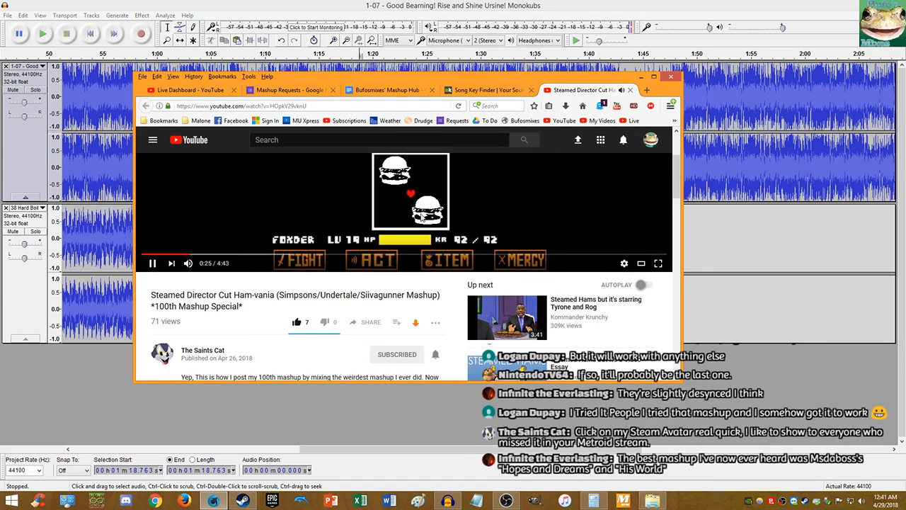
left_click_drag(286, 296, 426, 290)
left_click(429, 196)
scroll(418, 206, "up", 2)
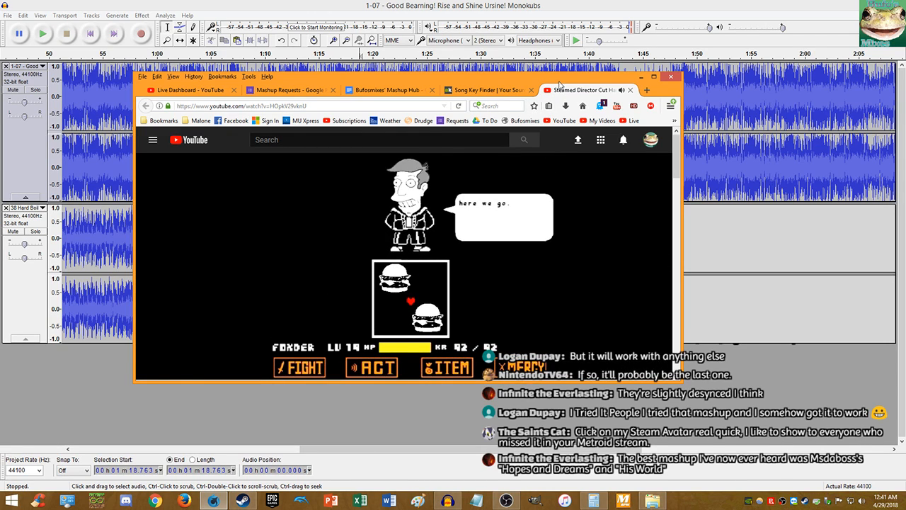
scroll(499, 192, "down", 1)
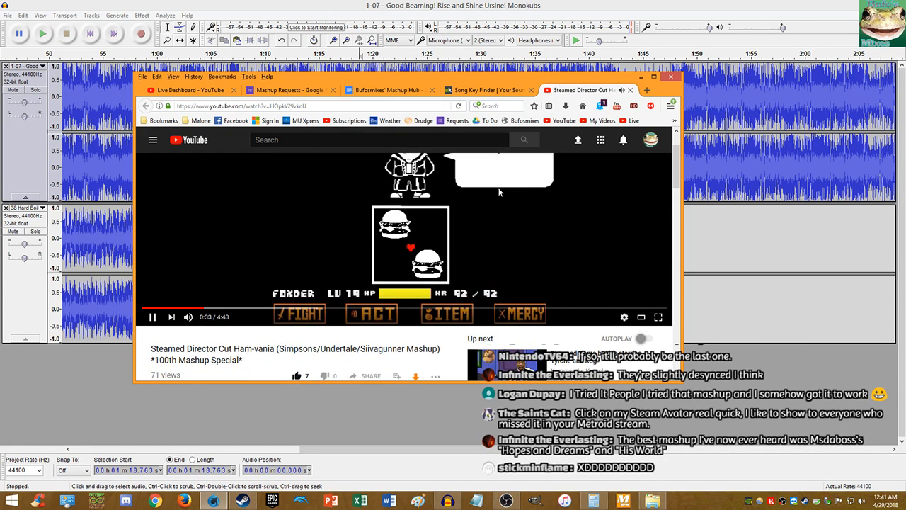
scroll(499, 192, "up", 1)
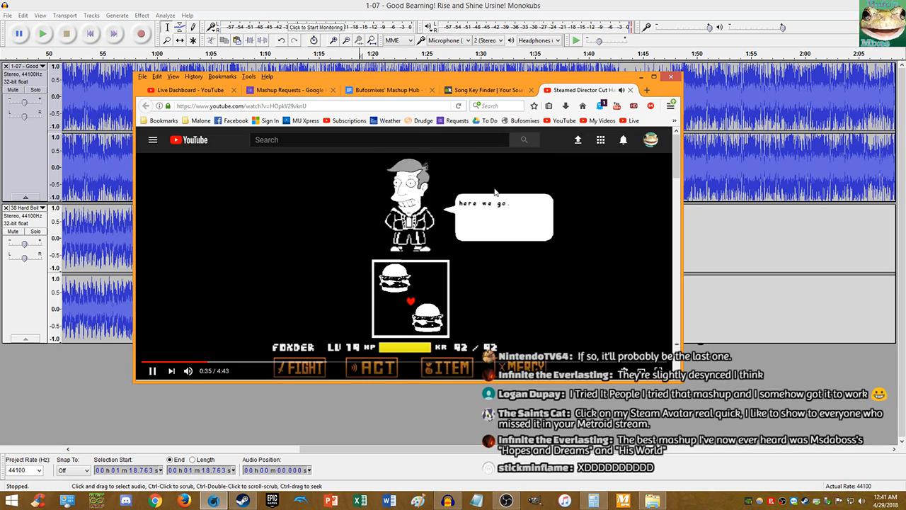
middle_click(554, 91)
- Move Firefox off screen, focus Audacity, then drag Firefox back showing the Solaris's Hopes & Dreams video
left_click_drag(556, 90, 905, 212)
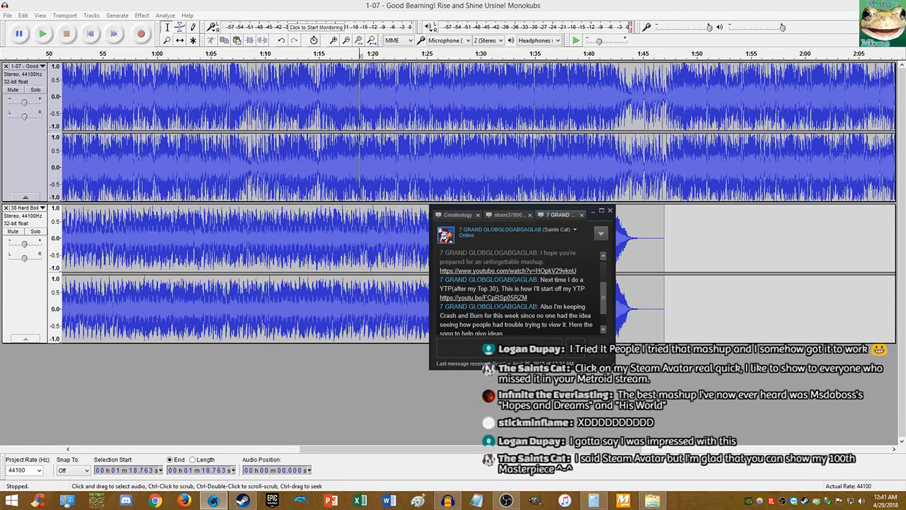
left_click(363, 4)
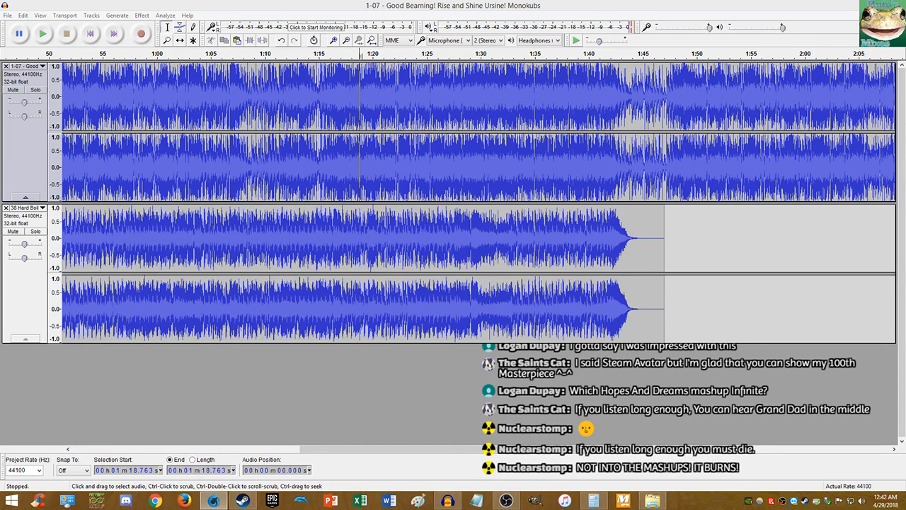
left_click_drag(905, 105, 427, 52)
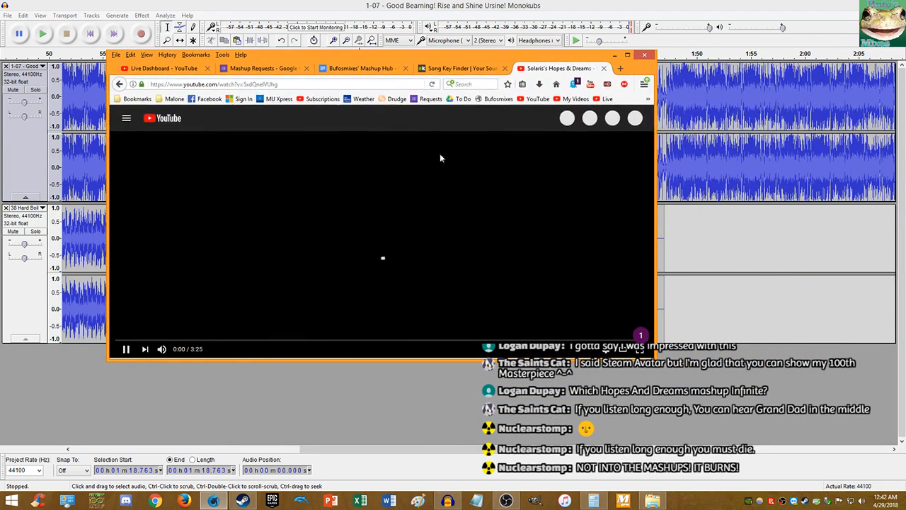
- Pause the Hopes & Dreams remix video briefly, then resume its playback
scroll(433, 234, "down", 3)
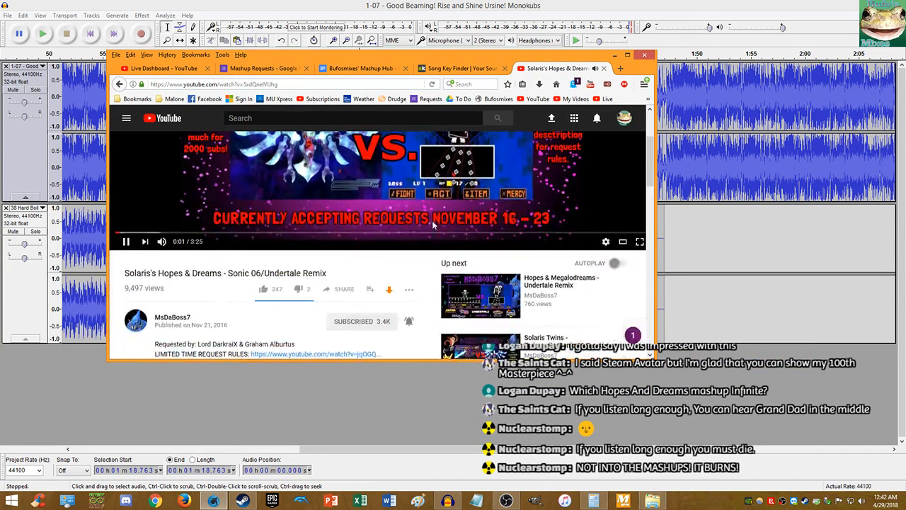
scroll(433, 224, "up", 1)
scroll(432, 224, "up", 1)
scroll(435, 220, "down", 3)
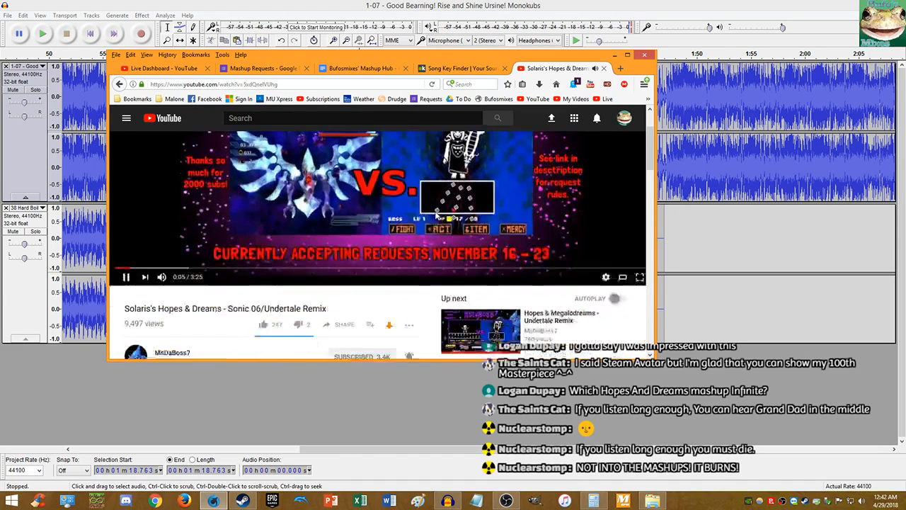
scroll(434, 210, "up", 2)
scroll(432, 208, "up", 2)
left_click(410, 216)
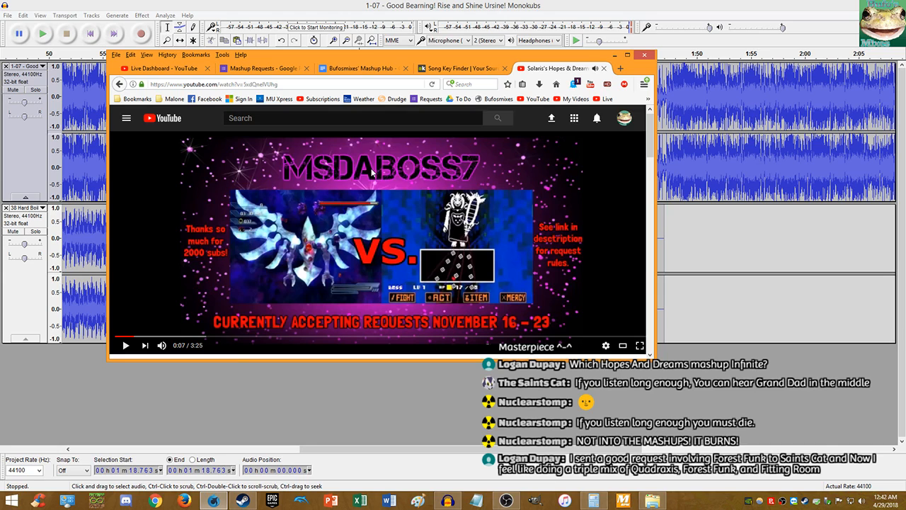
scroll(373, 190, "down", 2)
scroll(368, 186, "up", 2)
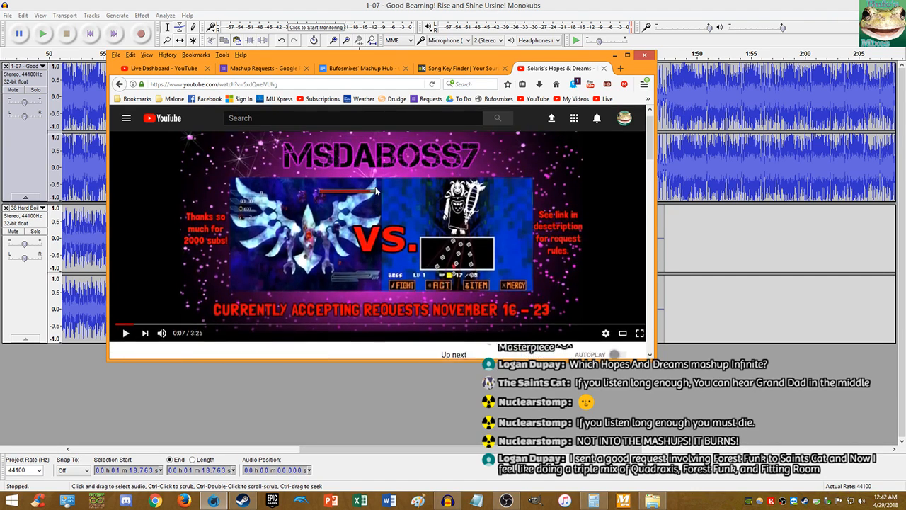
left_click(361, 182)
- Check the live stream dashboard, then return to the Solaris remix video tab
scroll(363, 171, "down", 3)
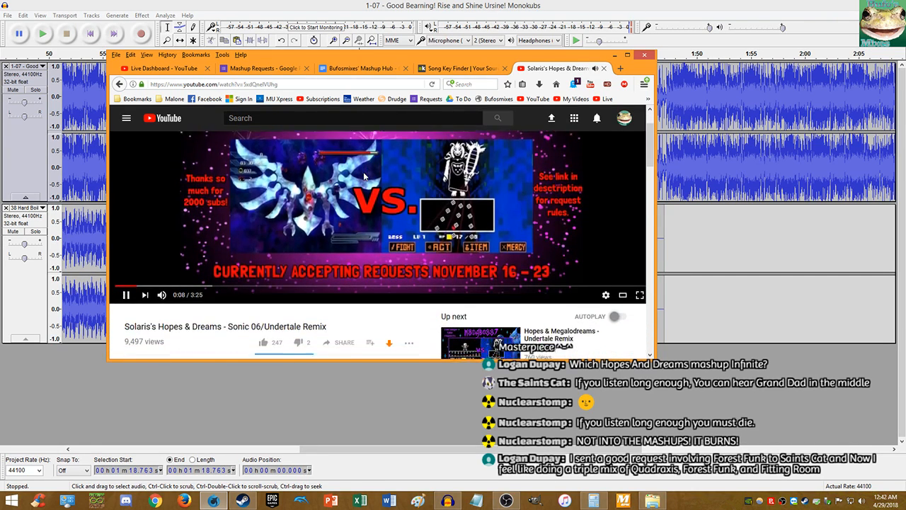
scroll(363, 172, "down", 1)
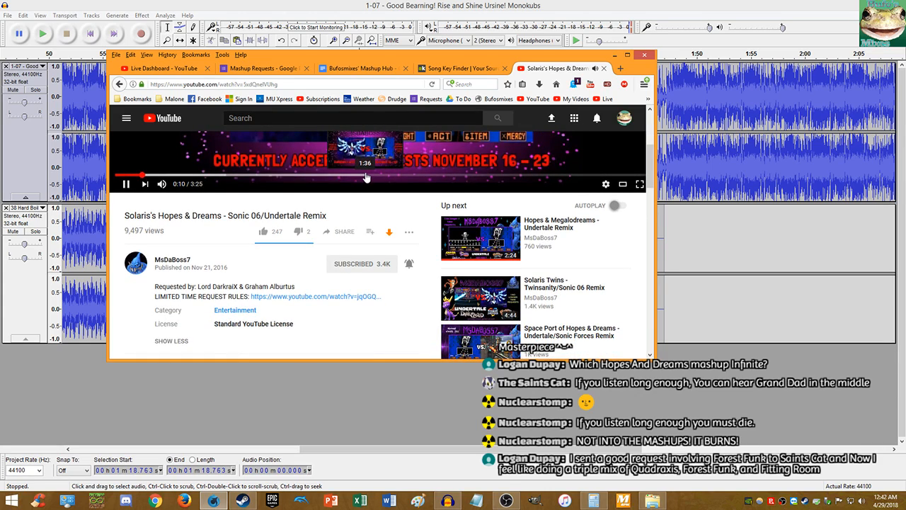
scroll(364, 174, "up", 2)
scroll(366, 177, "down", 2)
scroll(365, 174, "up", 3)
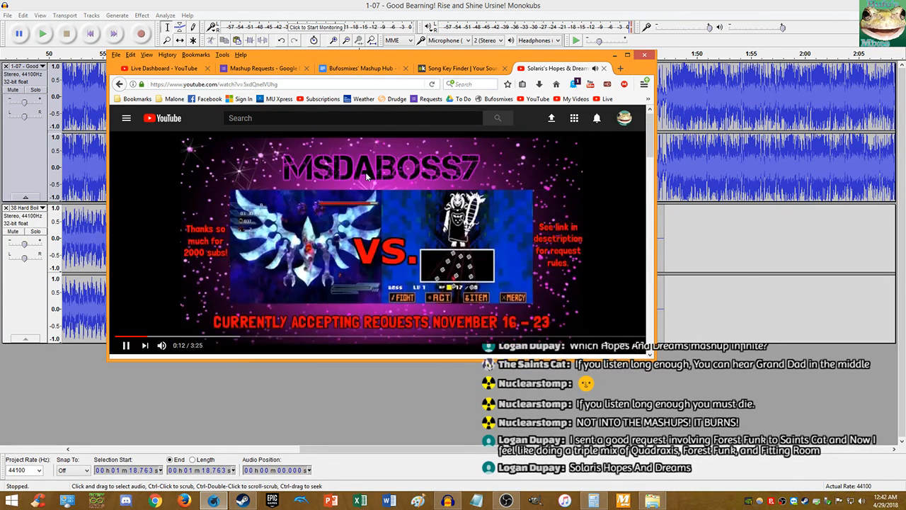
left_click(162, 68)
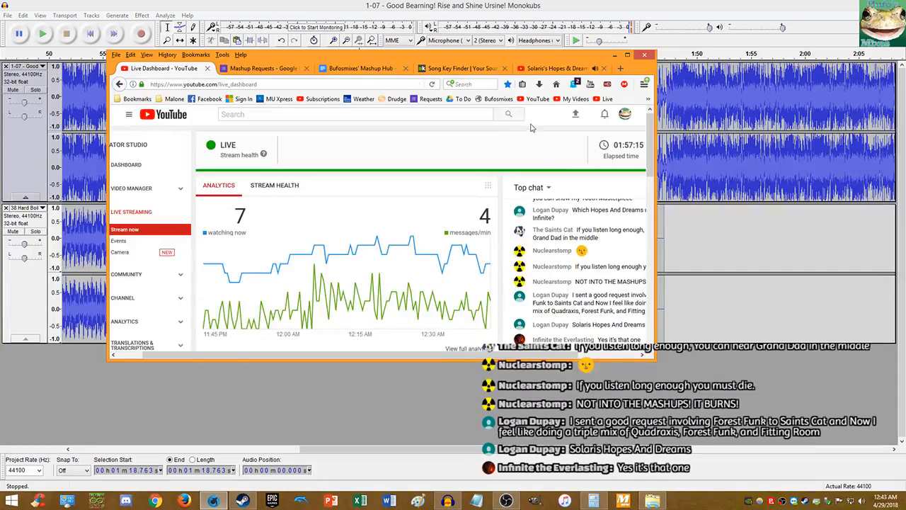
left_click_drag(561, 355, 600, 354)
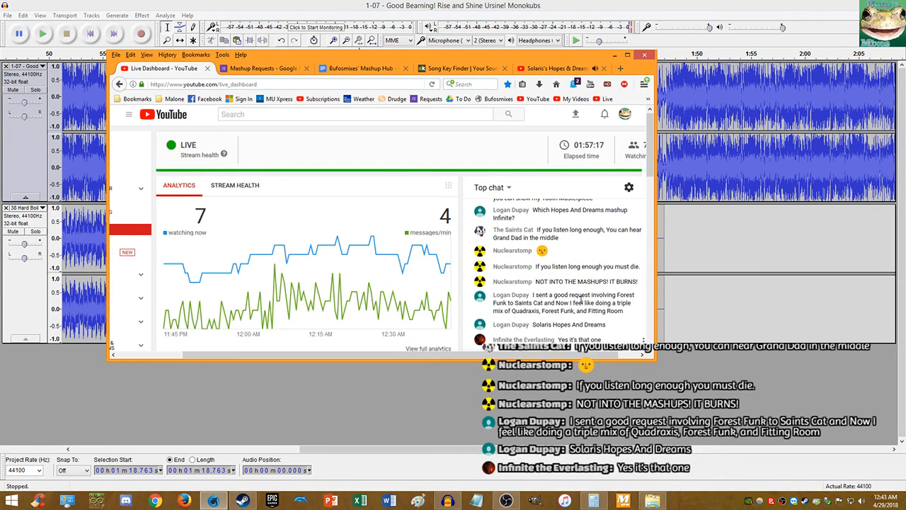
middle_click(462, 240)
middle_click(458, 261)
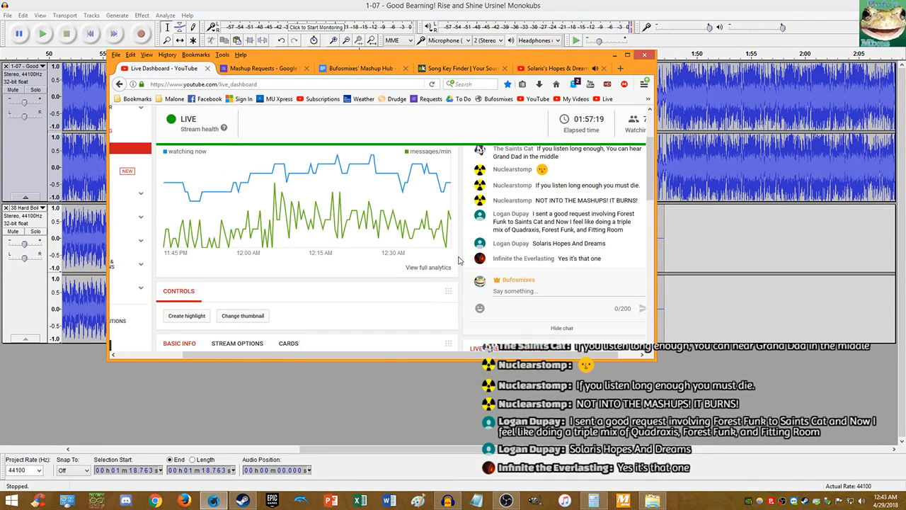
scroll(458, 261, "up", 2)
left_click(553, 68)
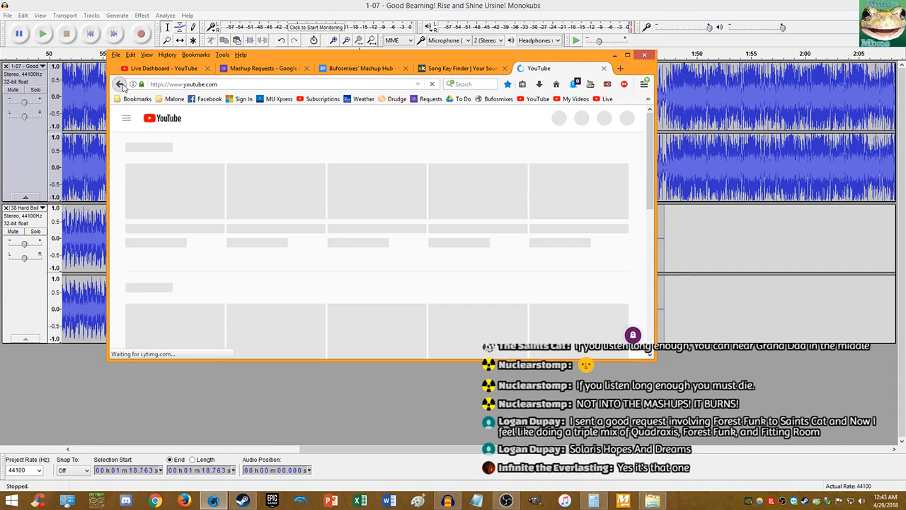
- Go back to the Solaris's Hopes & Dreams video and open its uploader's channel in a background tab
left_click(121, 84)
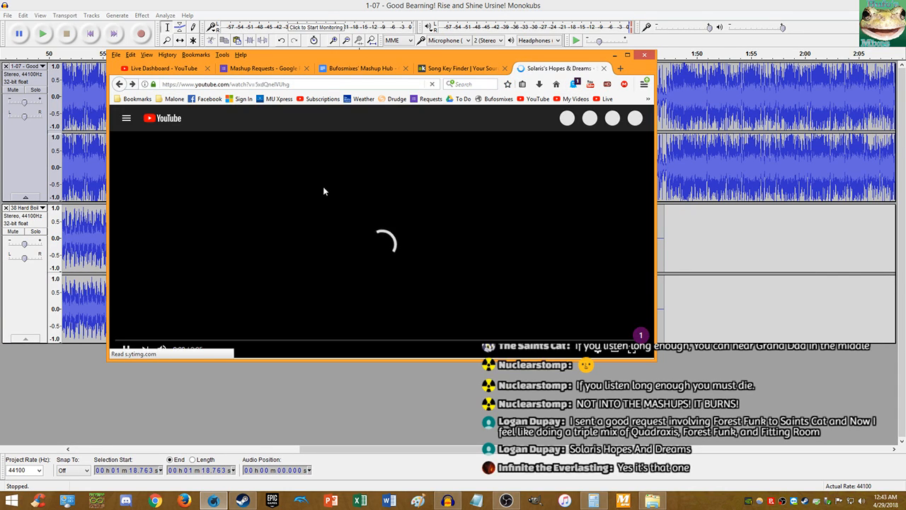
scroll(221, 289, "down", 2)
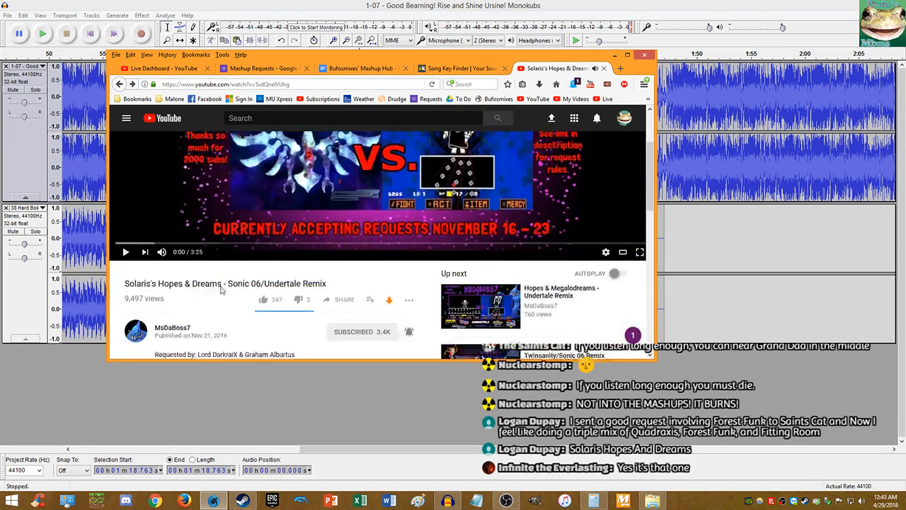
scroll(221, 289, "down", 1)
middle_click(170, 264)
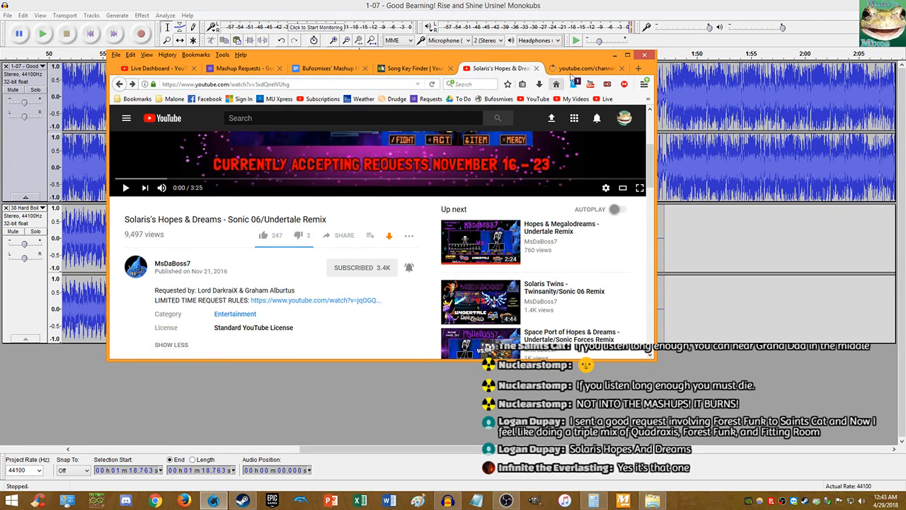
- Browse the uploader's channel videos, close that tab, and skip the Solaris video to 0:15
left_click(572, 70)
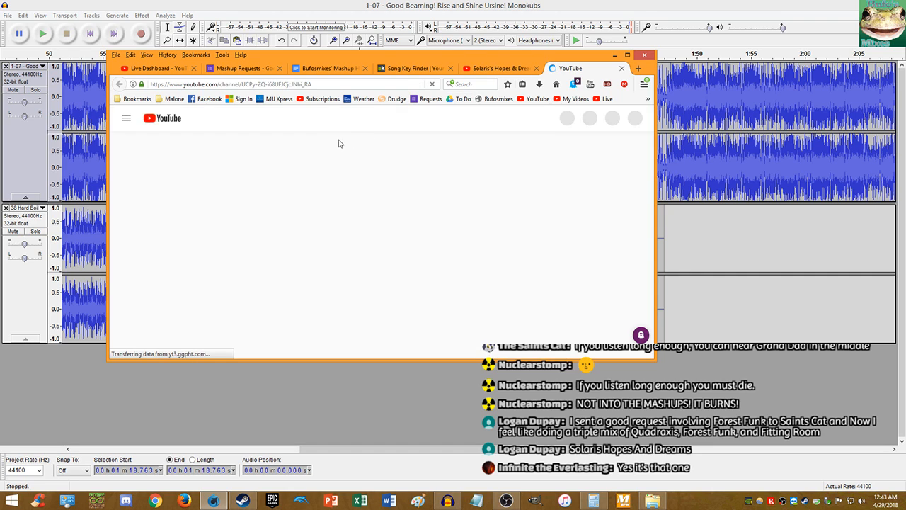
left_click(237, 275)
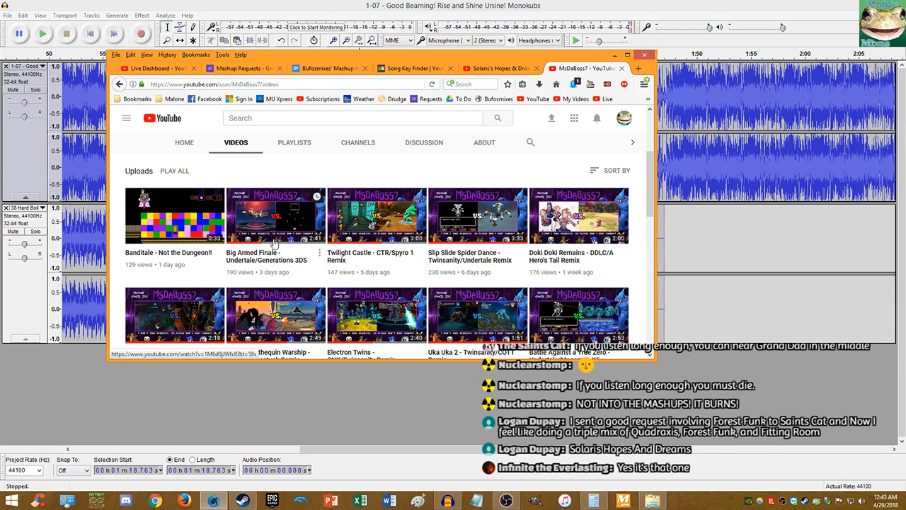
middle_click(565, 71)
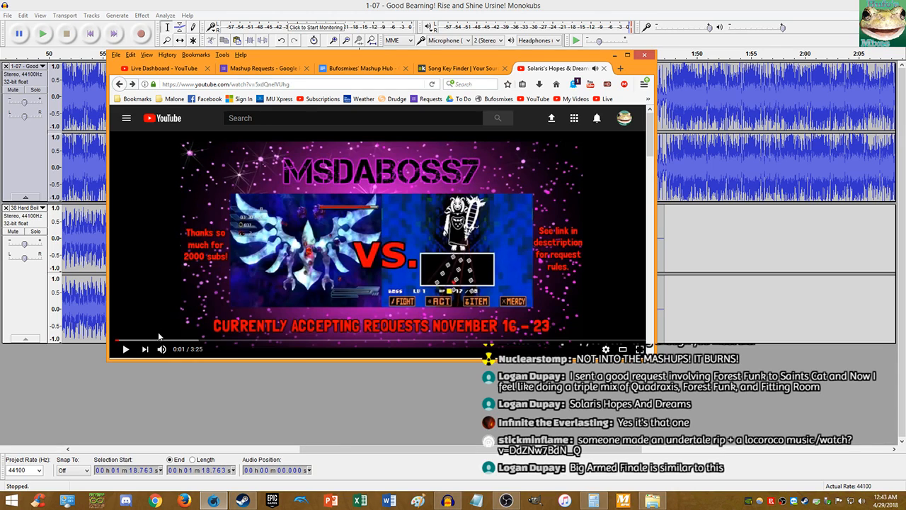
left_click(159, 336)
scroll(290, 172, "down", 3)
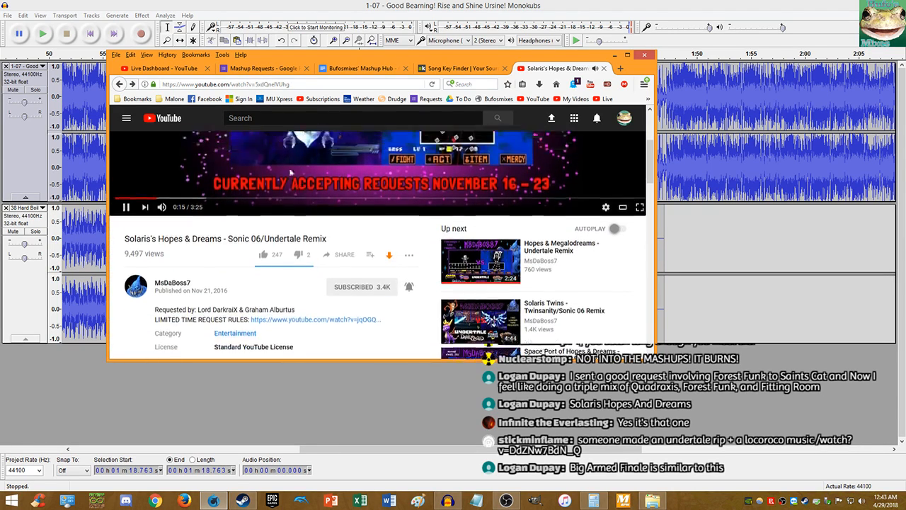
scroll(290, 172, "up", 3)
left_click(163, 68)
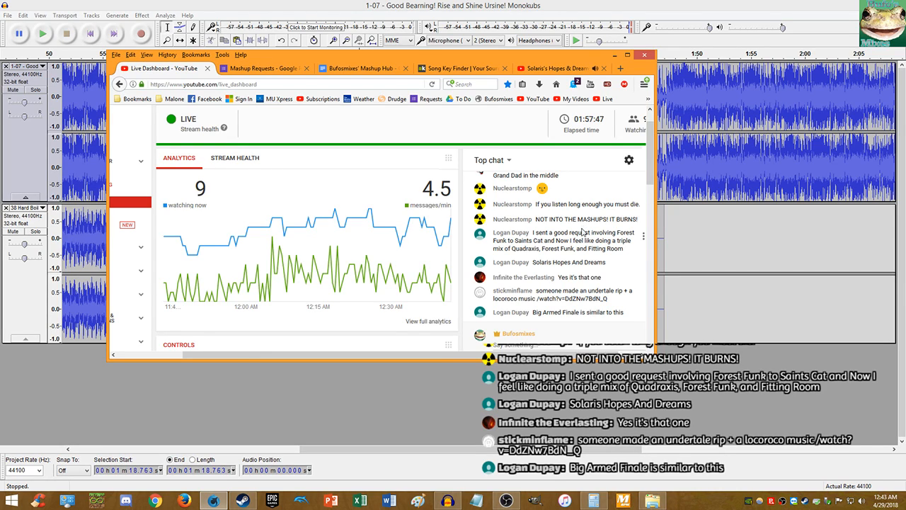
left_click(543, 68)
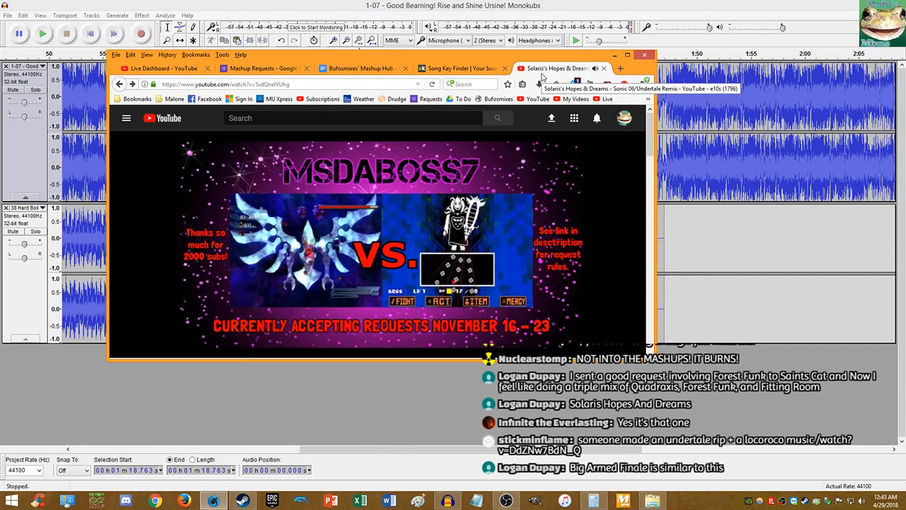
- Close the Solaris remix tab, move the browser aside, and bring Audacity forward
scroll(535, 172, "down", 3)
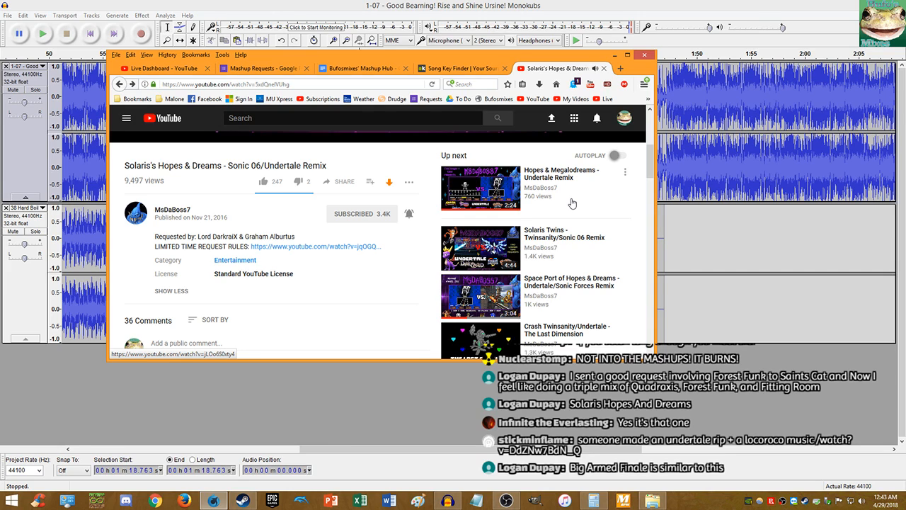
scroll(572, 203, "up", 3)
scroll(382, 202, "down", 4)
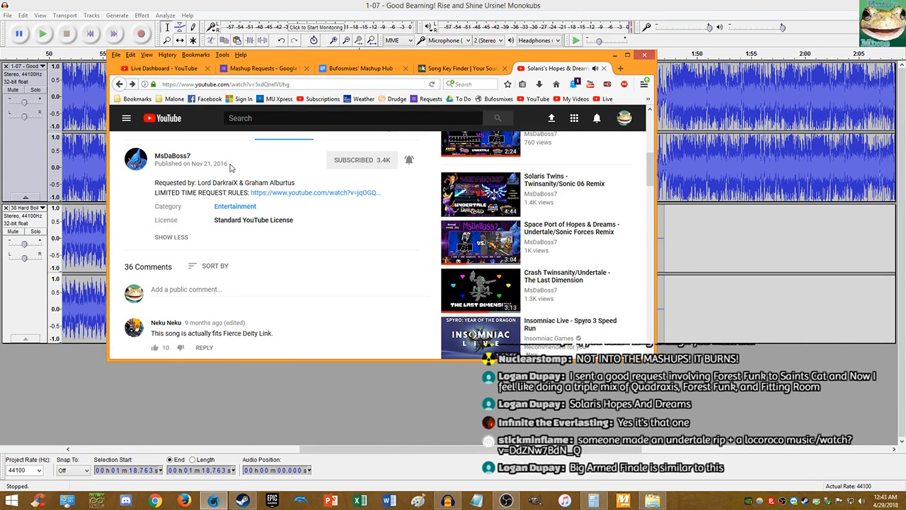
left_click_drag(205, 164, 158, 160)
left_click(238, 161)
left_click(604, 69)
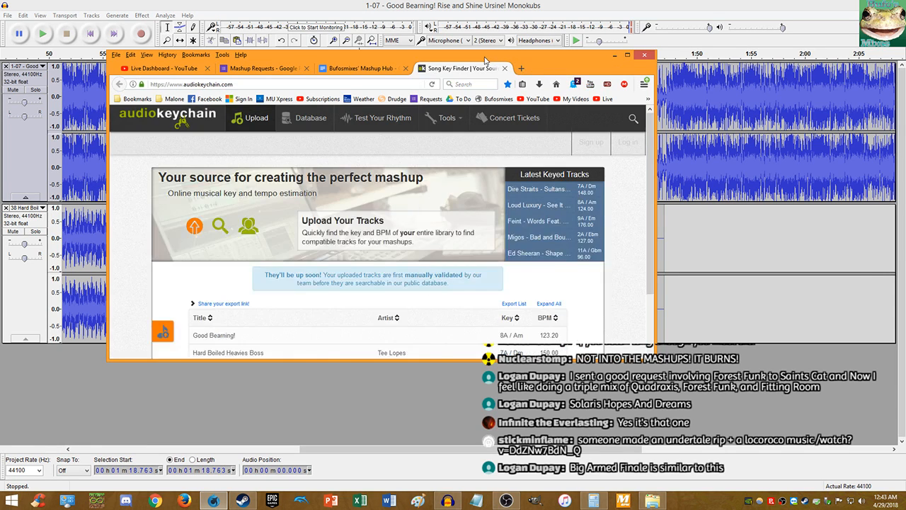
left_click_drag(604, 67, 905, 161)
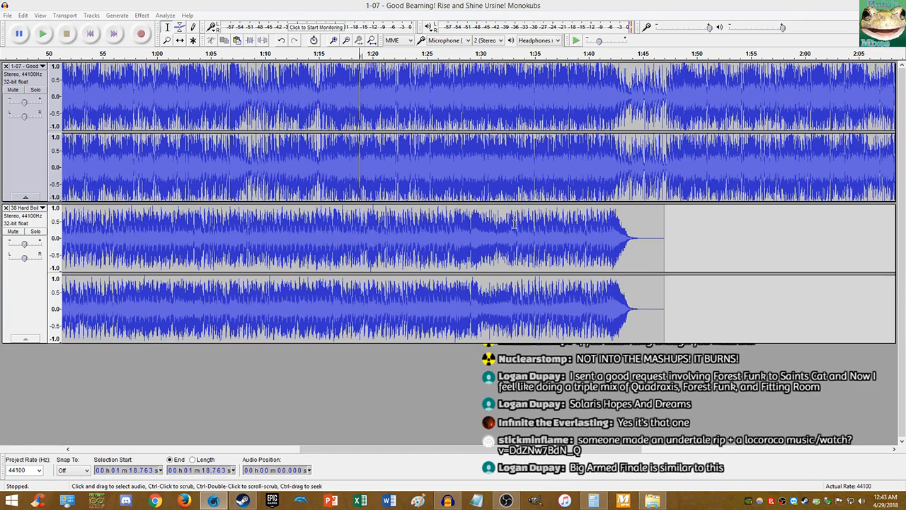
left_click(263, 15)
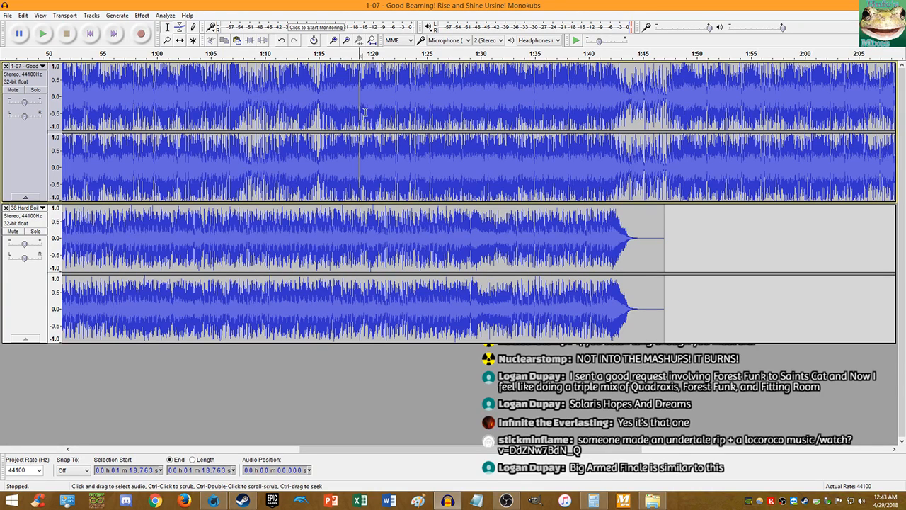
key("space")
scroll(424, 133, "up", 4)
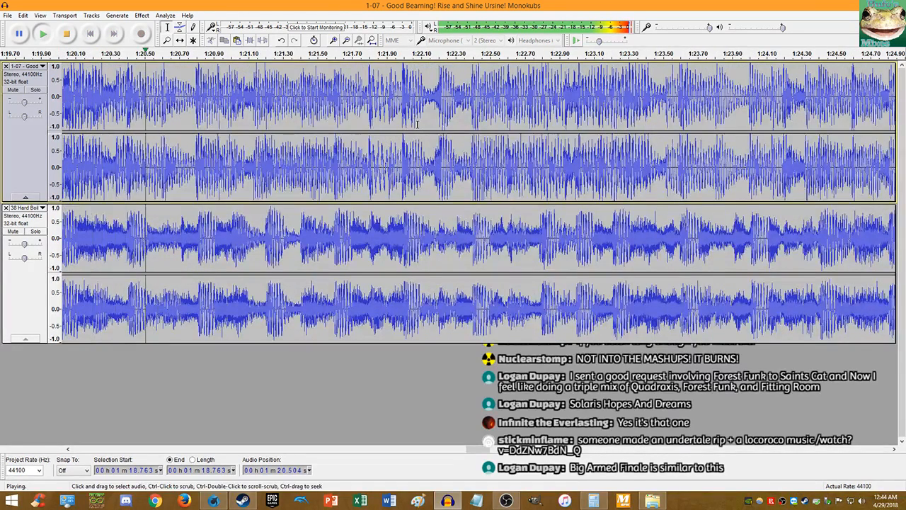
scroll(558, 141, "up", 1)
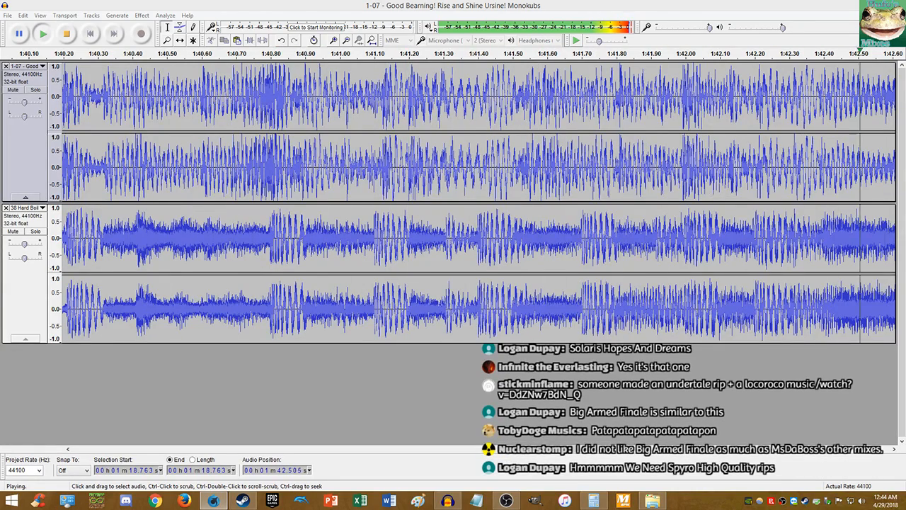
scroll(340, 164, "down", 4)
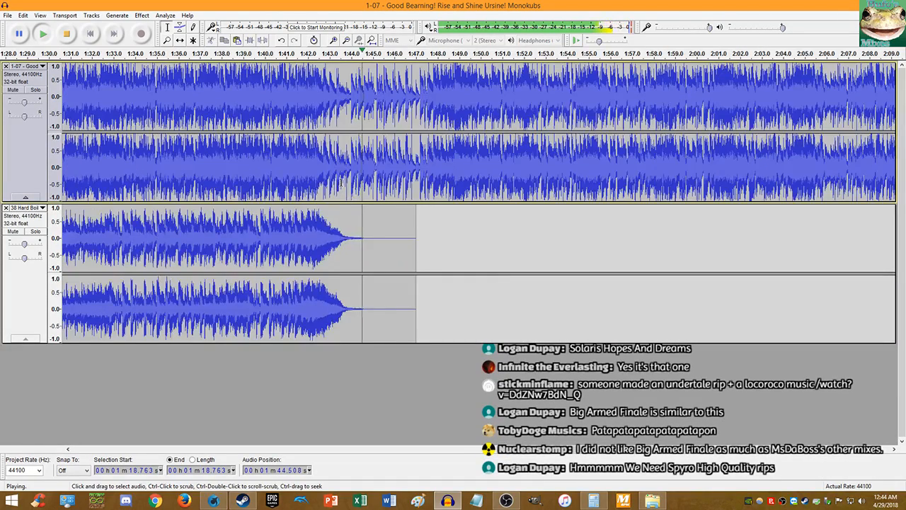
scroll(364, 165, "down", 1)
scroll(386, 167, "up", 2)
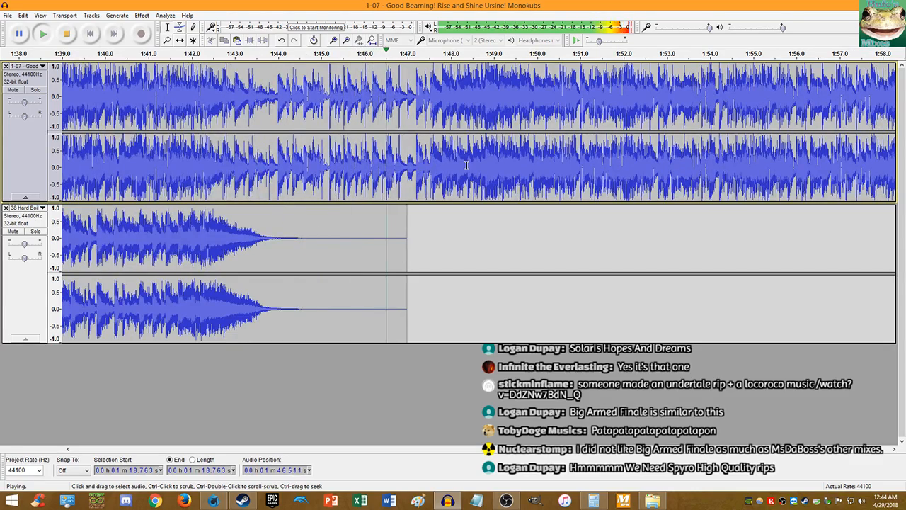
scroll(465, 166, "up", 1)
scroll(450, 167, "down", 2)
scroll(450, 166, "up", 3)
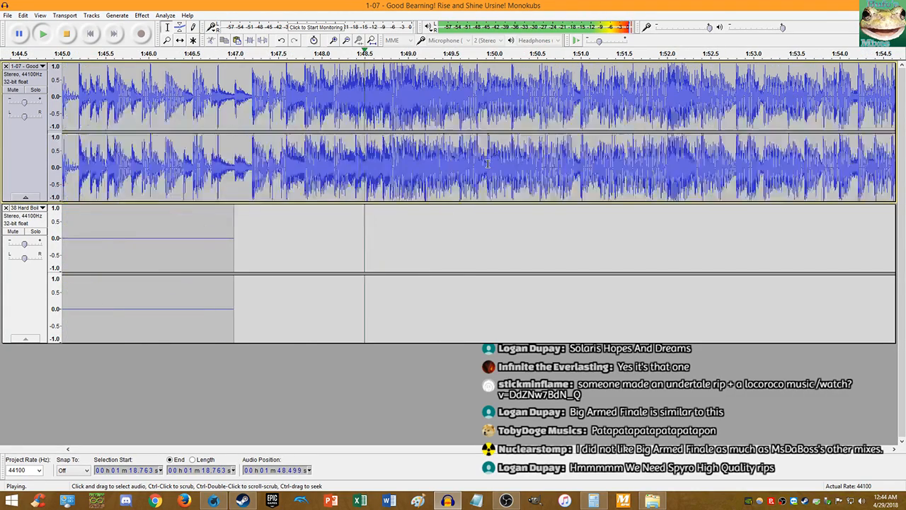
scroll(389, 154, "down", 3)
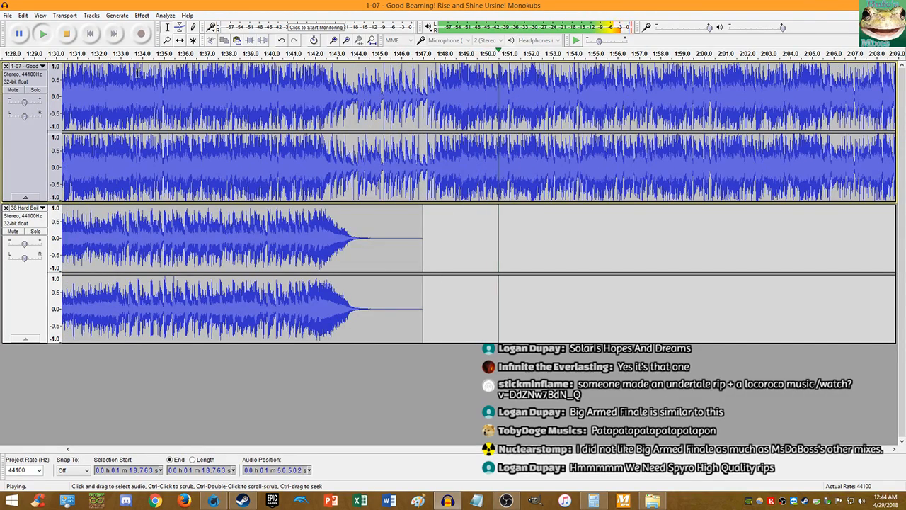
key("space")
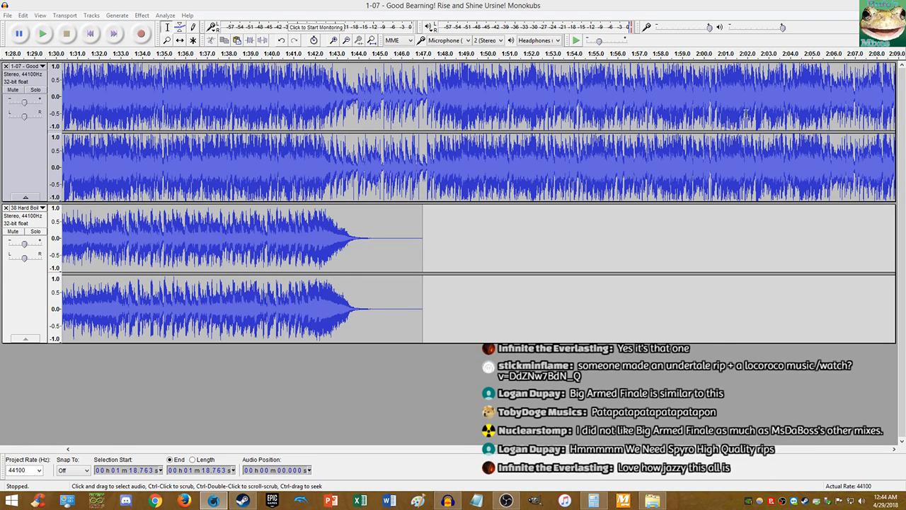
- Close the Top 10.txt file and quit Notepad++ to get back to Audacity
left_click(427, 4)
left_click(652, 501)
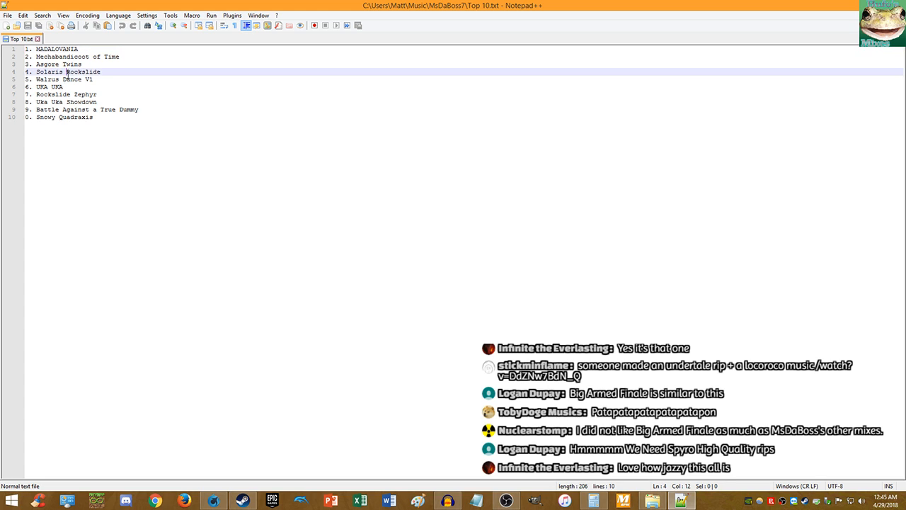
double_click(83, 72)
left_click(76, 63)
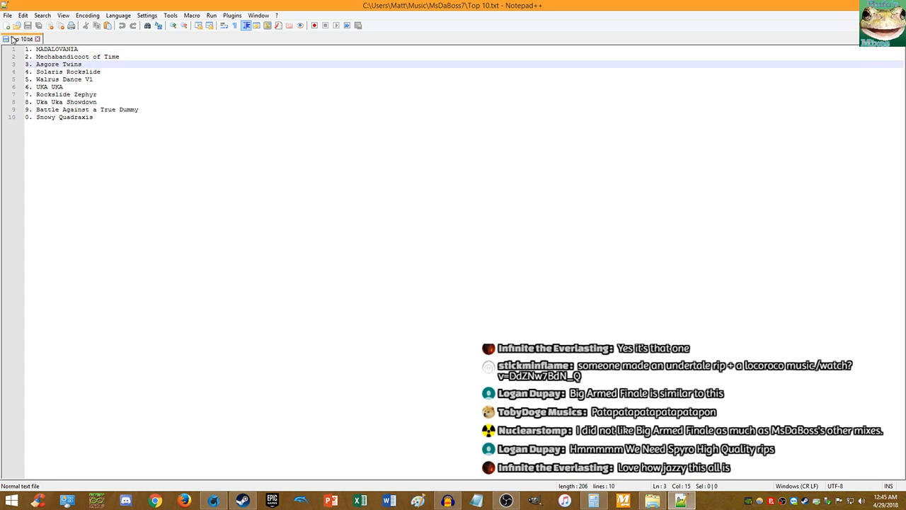
key("ctrl+w")
key("alt+F4")
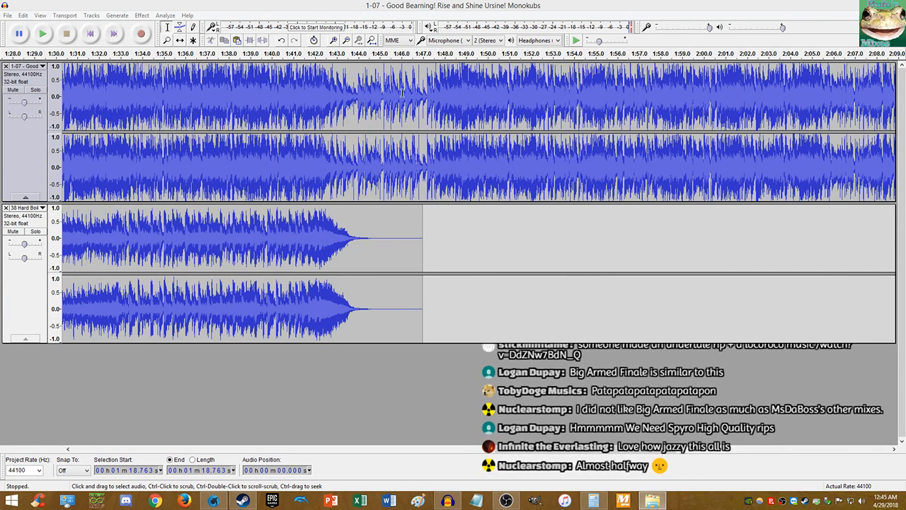
- Play the mix from about 1:41 to hear the transition
left_click(295, 166)
key("space")
scroll(351, 164, "up", 4)
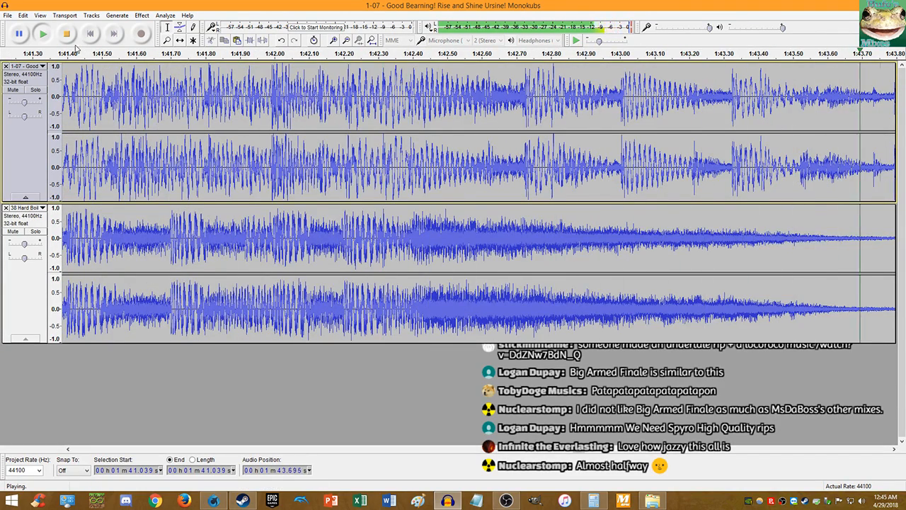
left_click(67, 35)
left_click(44, 35)
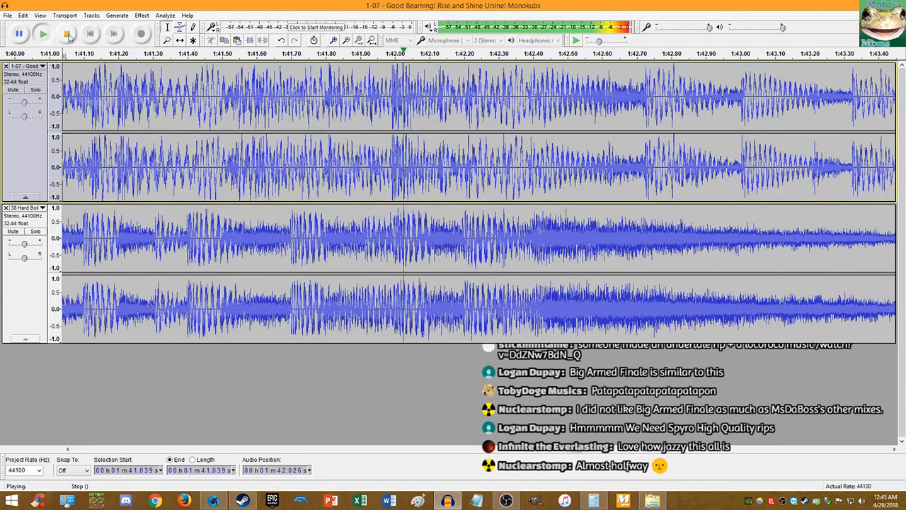
scroll(511, 210, "up", 8, "ctrl")
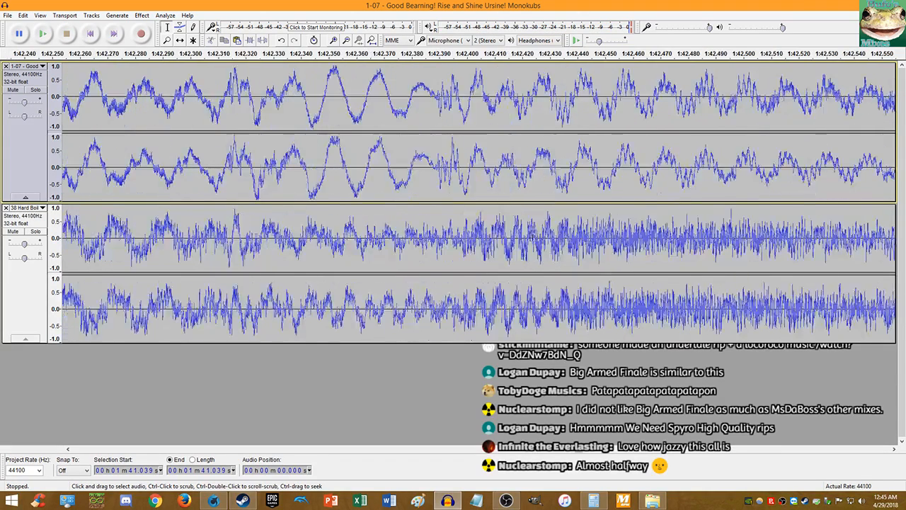
scroll(474, 245, "up", 3, "ctrl")
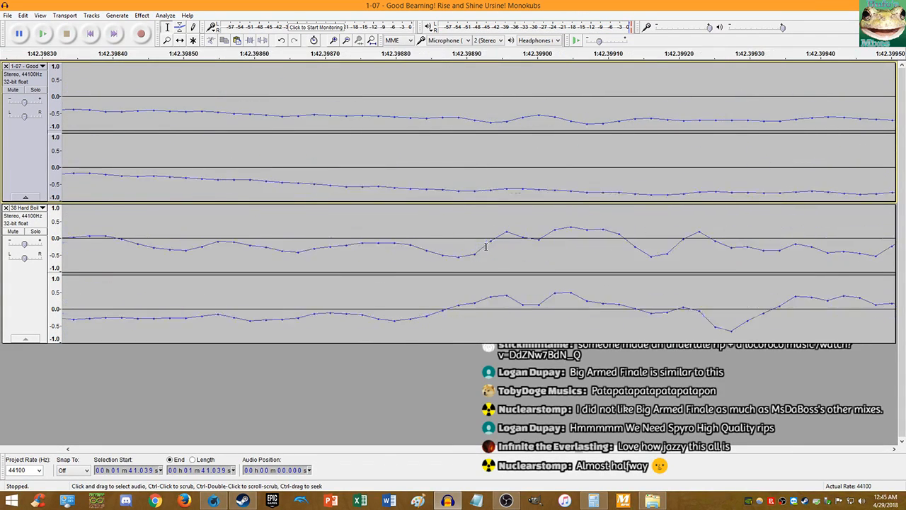
- Split both tracks at 1:42.399, delete both tails, and play the trimmed mix
left_click(500, 242)
key("Delete")
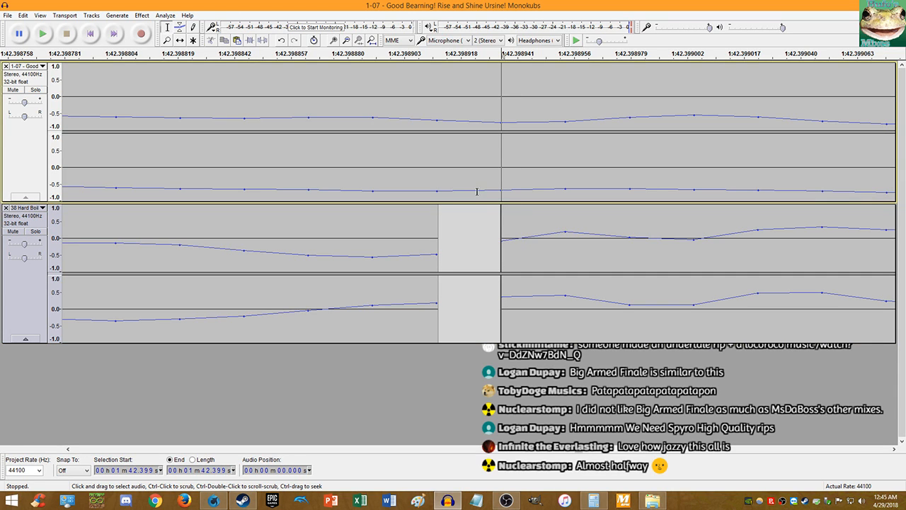
left_click(502, 185)
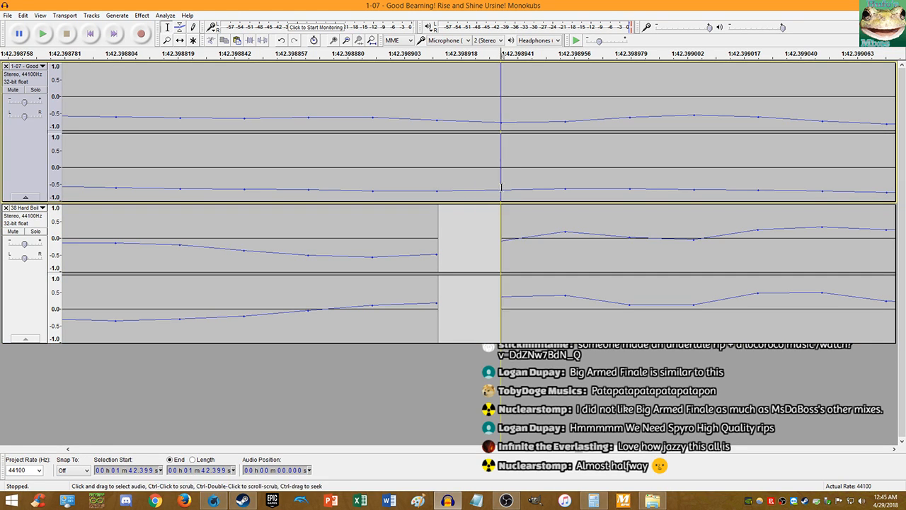
key("ctrl+i")
scroll(499, 192, "down", 19)
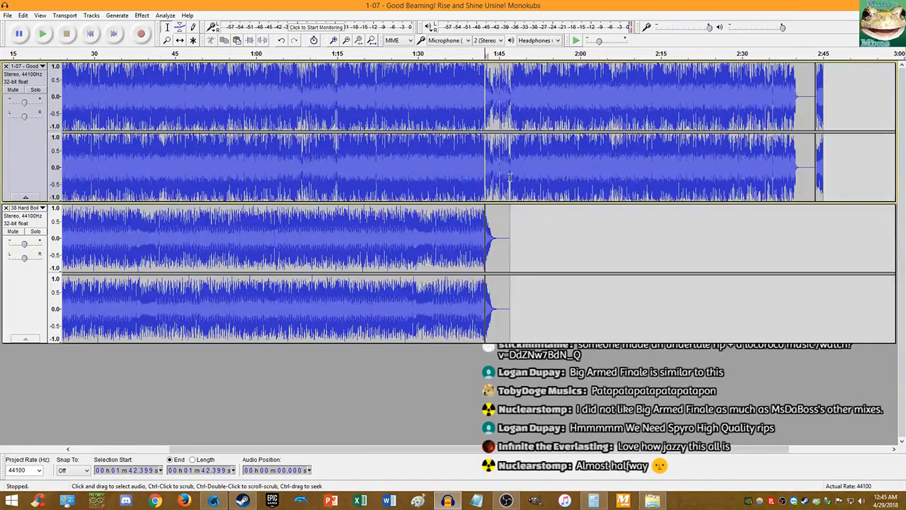
left_click(508, 177)
double_click(510, 177)
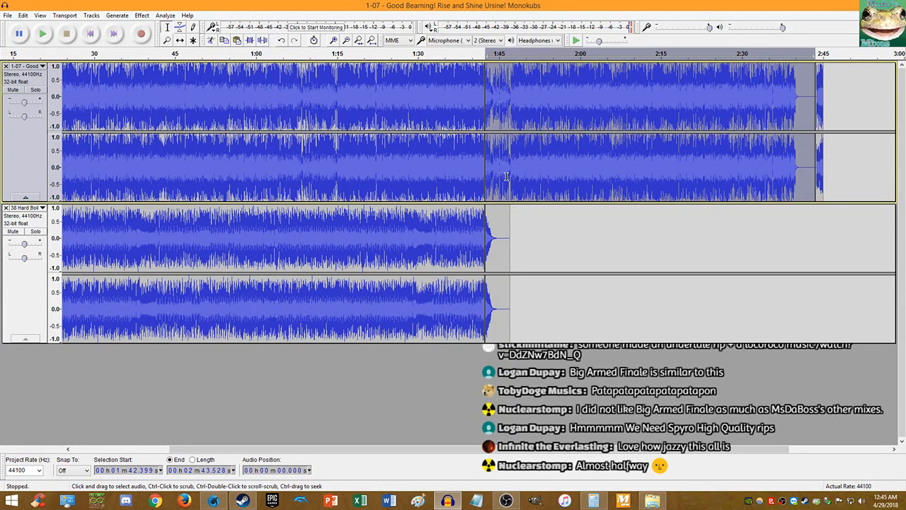
key("Delete")
double_click(489, 210)
key("Delete")
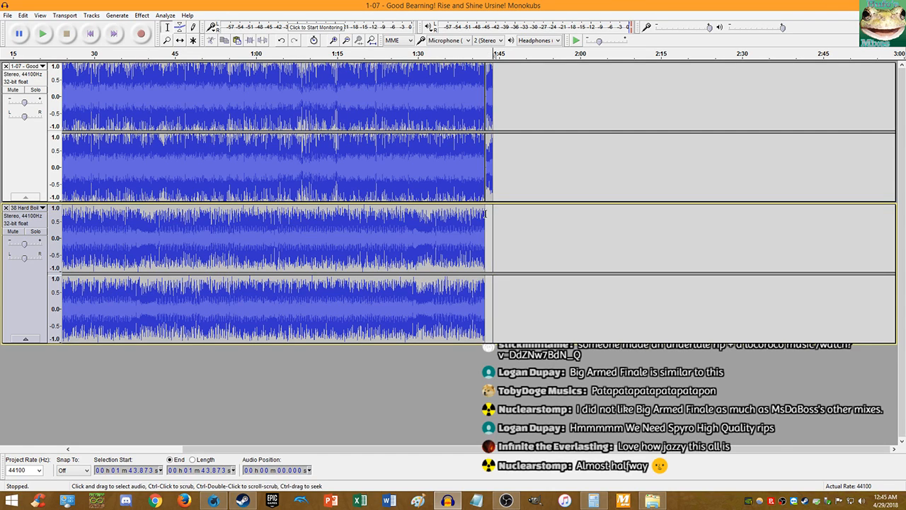
key("space")
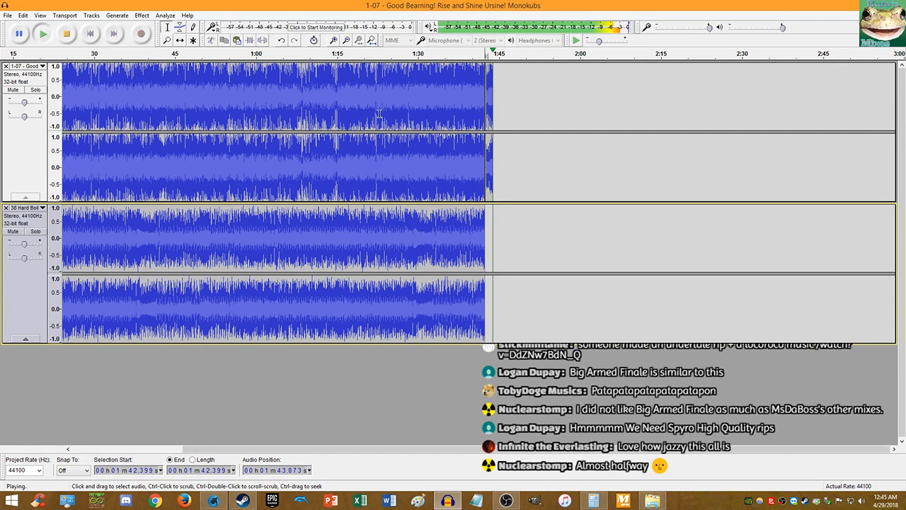
- Move the first track's leftover end piece to its start and nudge the second track into alignment
left_click(492, 103)
left_click_drag(494, 104, 484, 104)
key("ctrl+x")
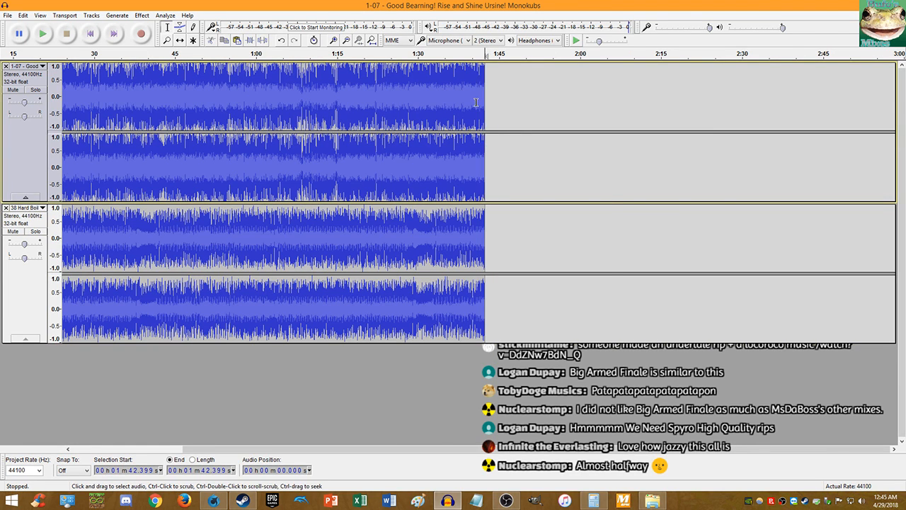
key("Home")
key("ctrl+v")
left_click(179, 39)
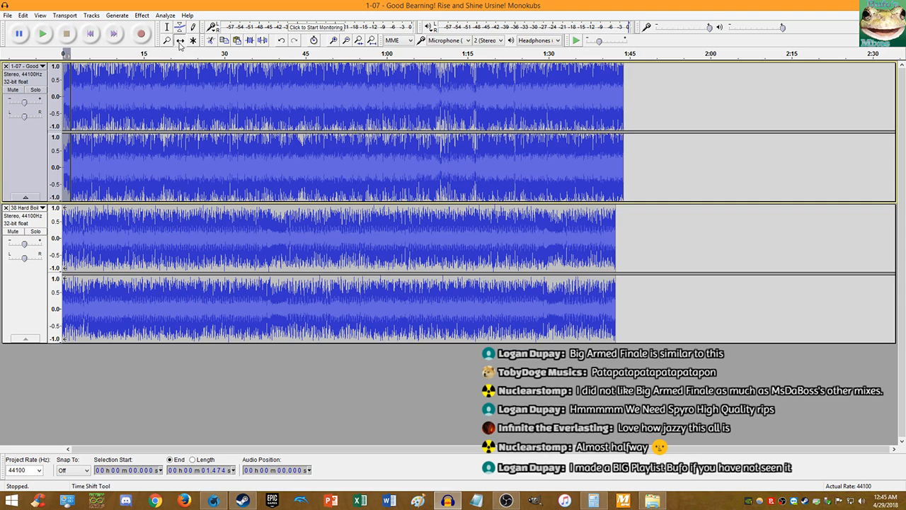
left_click_drag(141, 221, 148, 224)
left_click(168, 26)
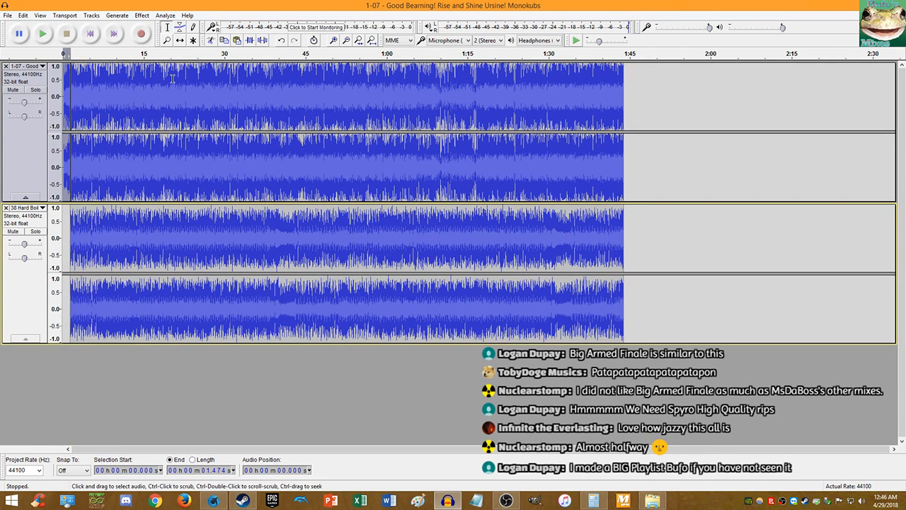
- Paste a copy of each track's clip after itself, leaving the play point at 1:41.188
double_click(172, 79)
key("ctrl+c")
key("Right")
key("ctrl+v")
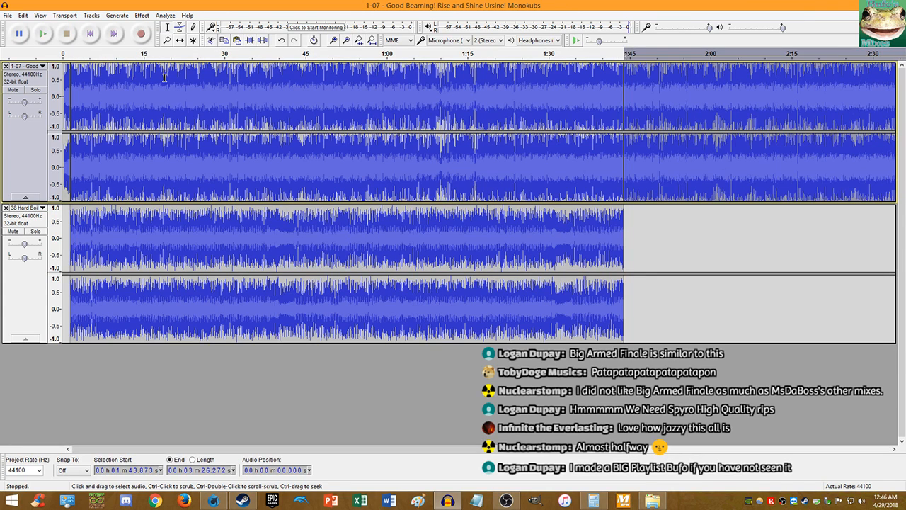
double_click(199, 220)
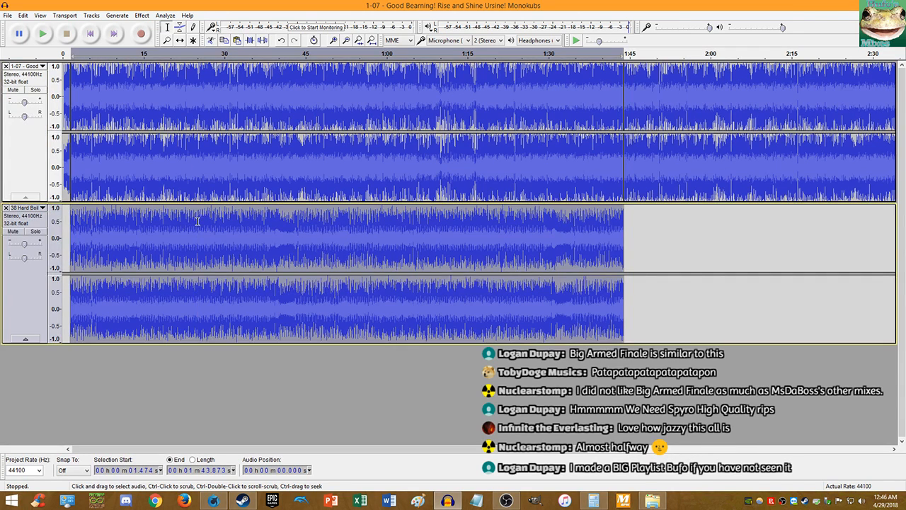
key("ctrl+c")
left_click(627, 215)
left_click(624, 217)
key("ctrl+v")
left_click(609, 215)
- Play the looped mix from 1:41.188 to check the seam, then stop it
key("space")
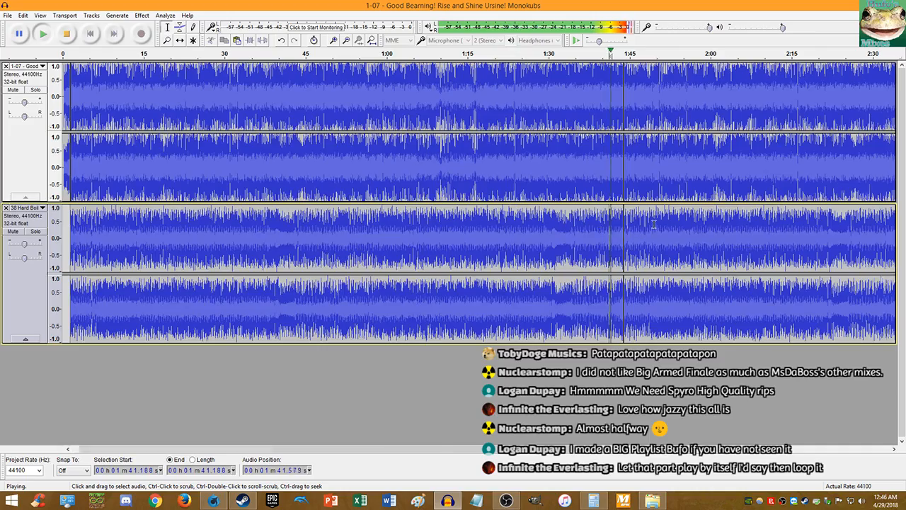
scroll(636, 212, "up", 3)
scroll(636, 212, "up", 2)
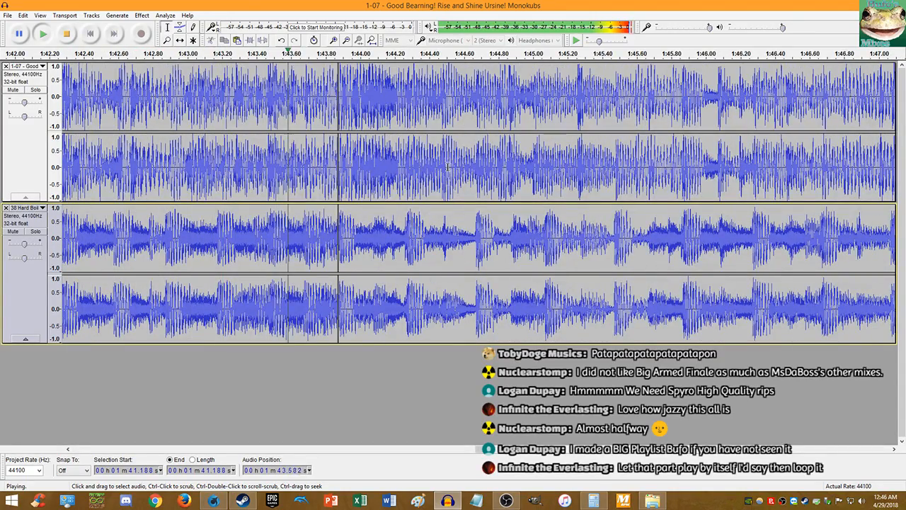
left_click(69, 34)
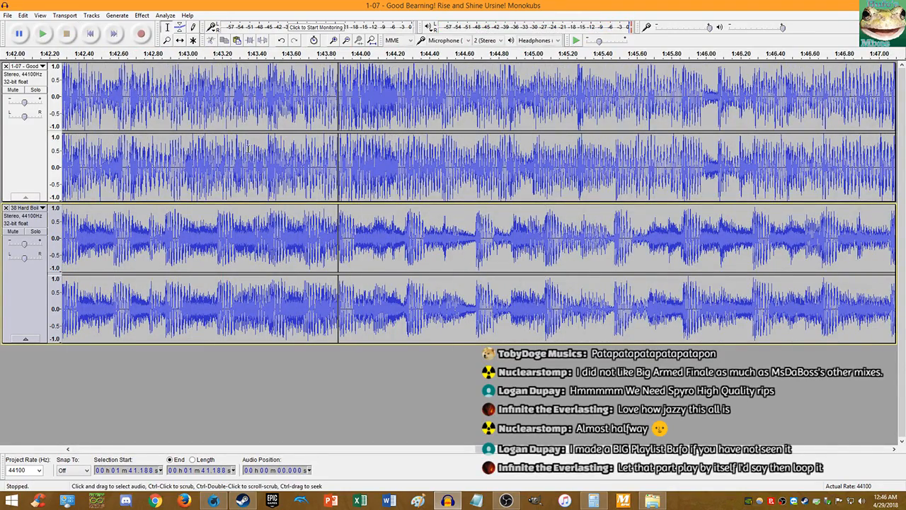
scroll(248, 149, "down", 7)
left_click(214, 500)
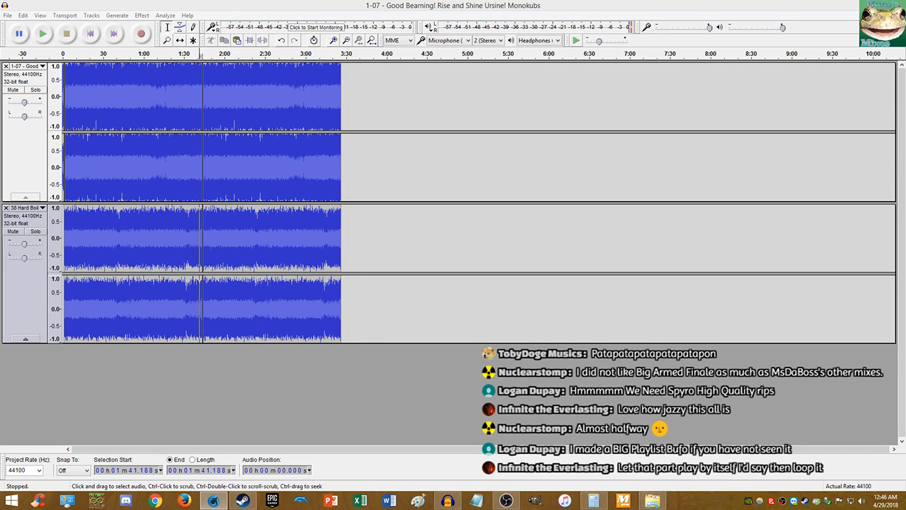
left_click(202, 240)
scroll(202, 241, "up", 3)
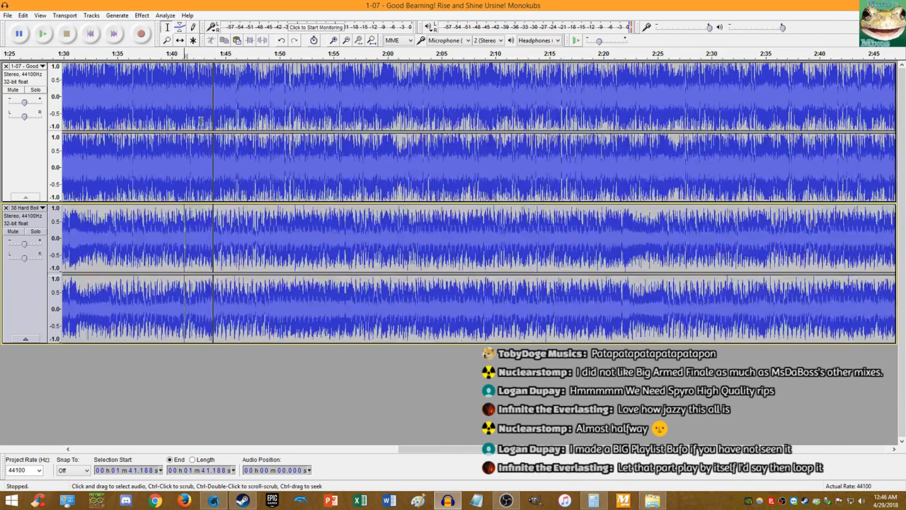
- Delete the repeated loops and undo until the first track's audio after 1:42 is restored
double_click(220, 241)
key("Delete")
double_click(220, 104)
key("Delete")
key("ctrl+z")
key("ctrl+z")
key("ctrl+z")
key("ctrl+z")
key("ctrl+z")
key("ctrl+z")
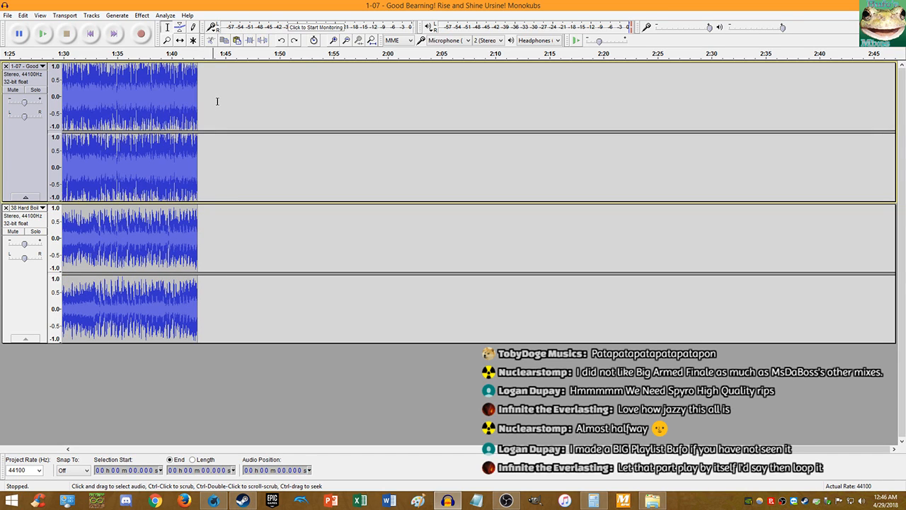
key("ctrl+z")
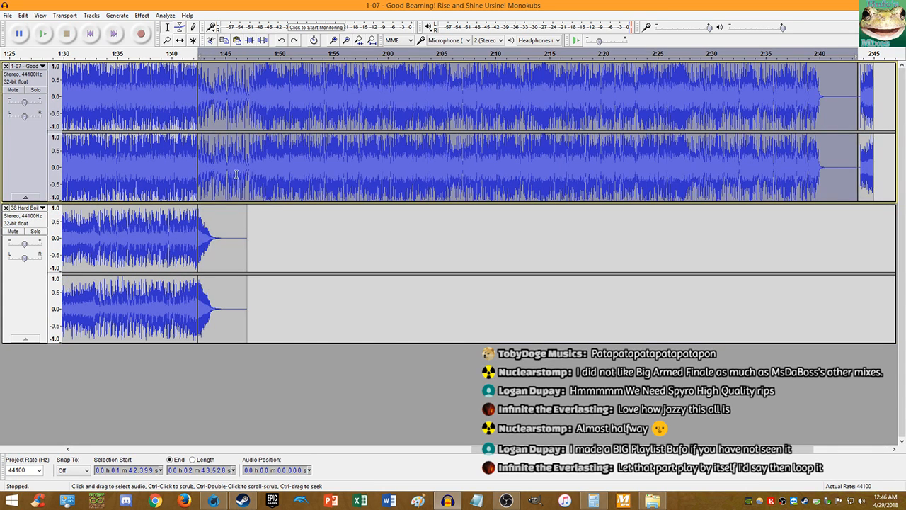
left_click(12, 231)
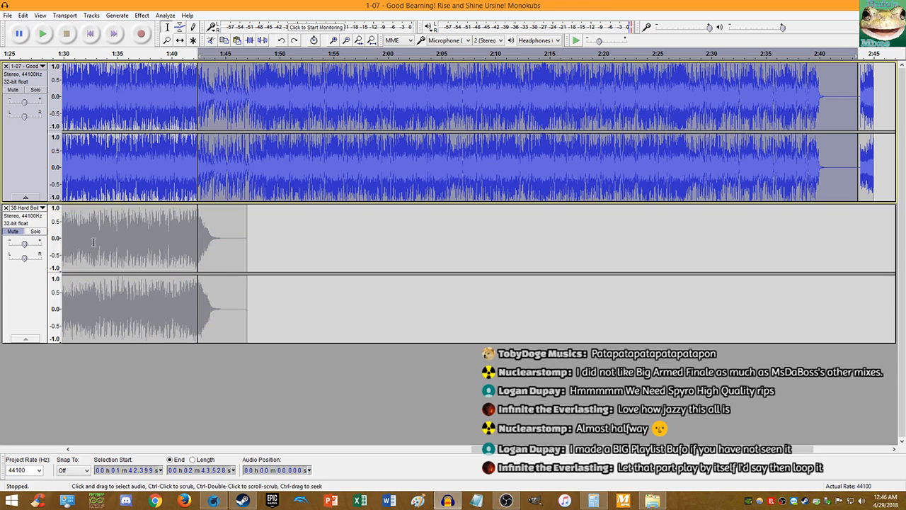
key("ctrl+z")
- Mute the second track and play the first track alone from 1:42.061 and 1:46.862
left_click(223, 221)
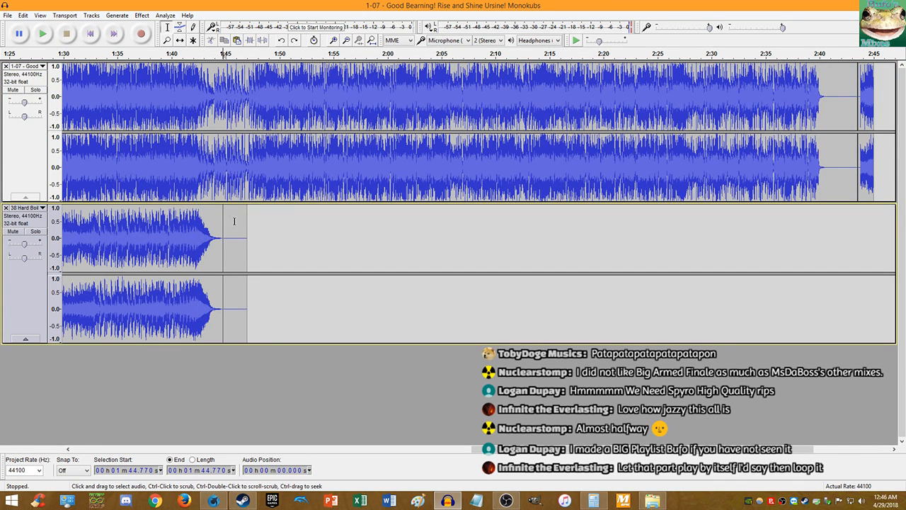
left_click(17, 232)
left_click(194, 168)
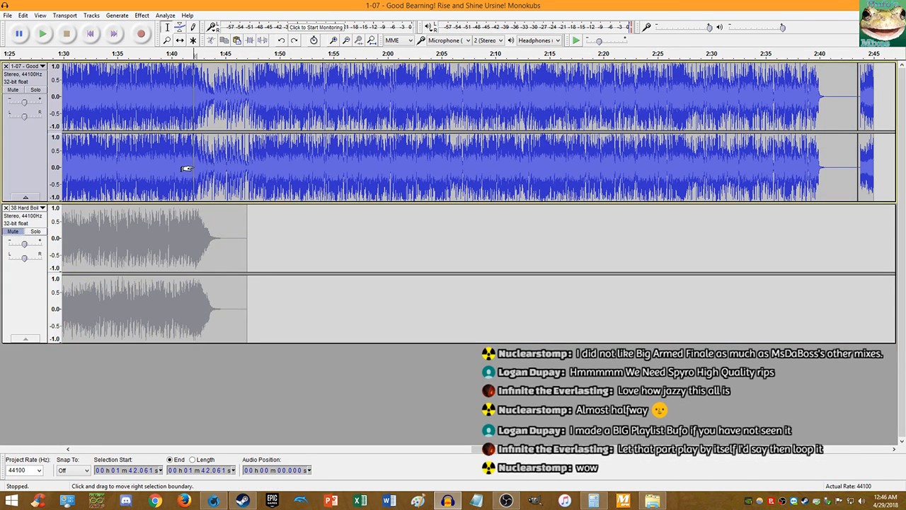
key("space")
scroll(256, 155, "up", 2)
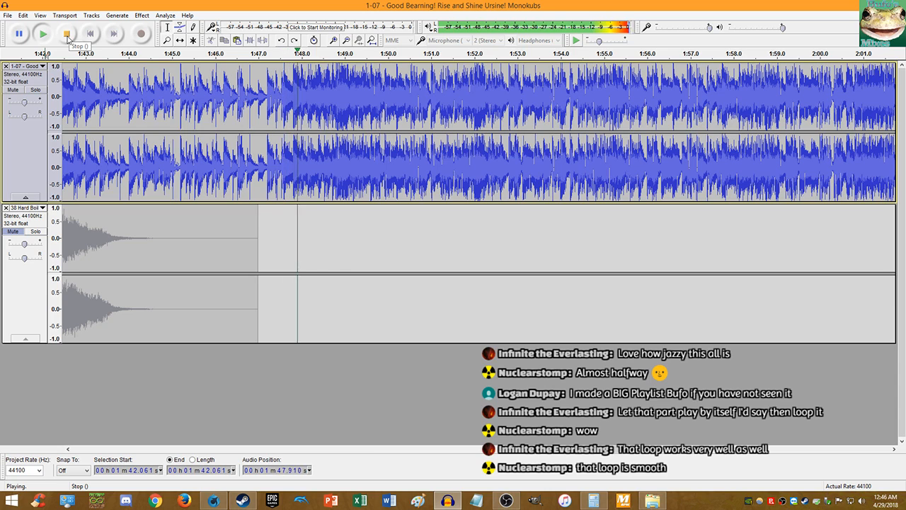
left_click(66, 34)
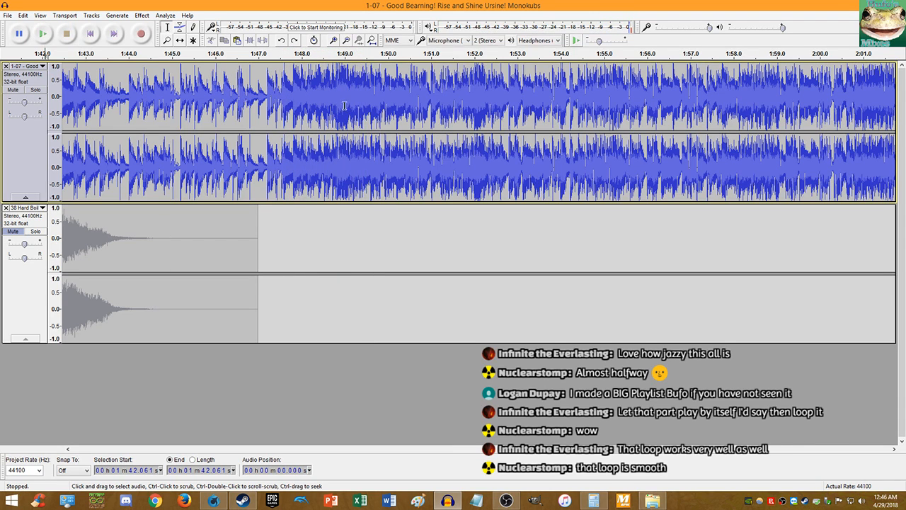
scroll(343, 105, "up", 2)
scroll(160, 91, "down", 2)
left_click(153, 92)
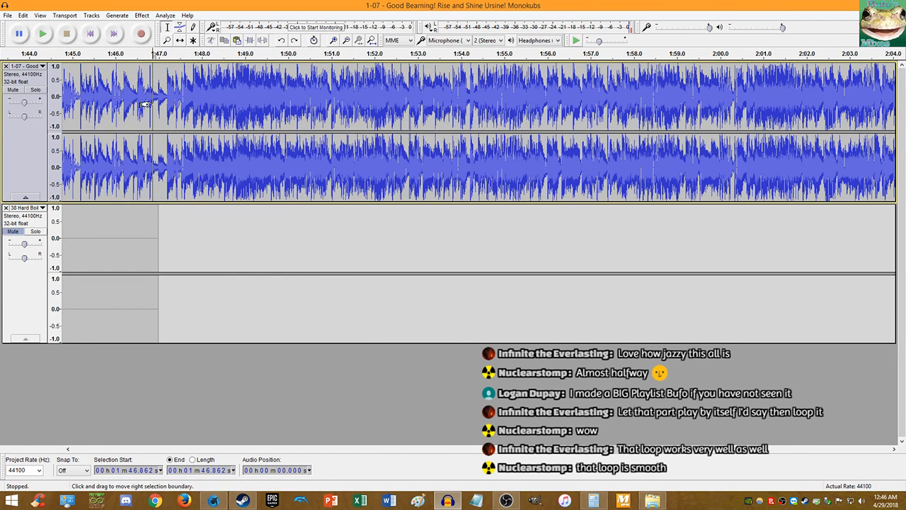
left_click(43, 34)
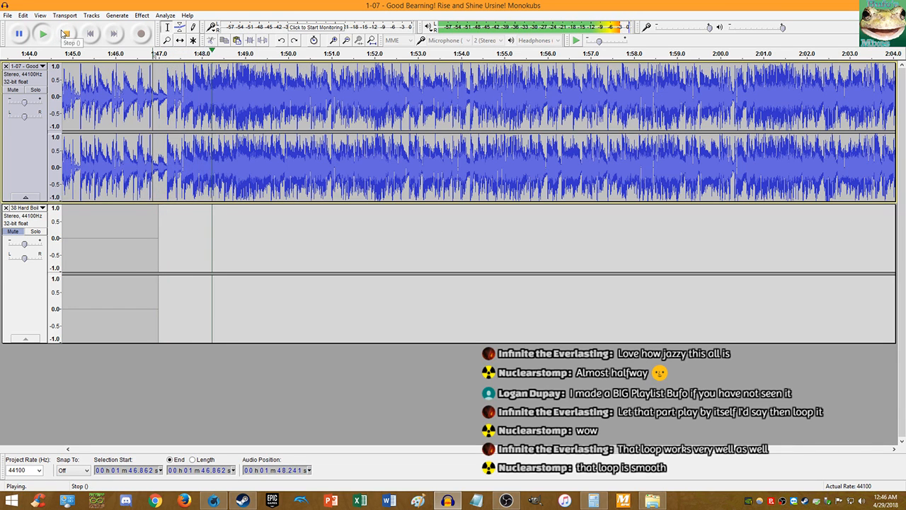
left_click(73, 35)
- Zoom in and cut the top Good Bearning track at 1:48.797, then bring up the Steam chat
scroll(238, 92, "up", 3)
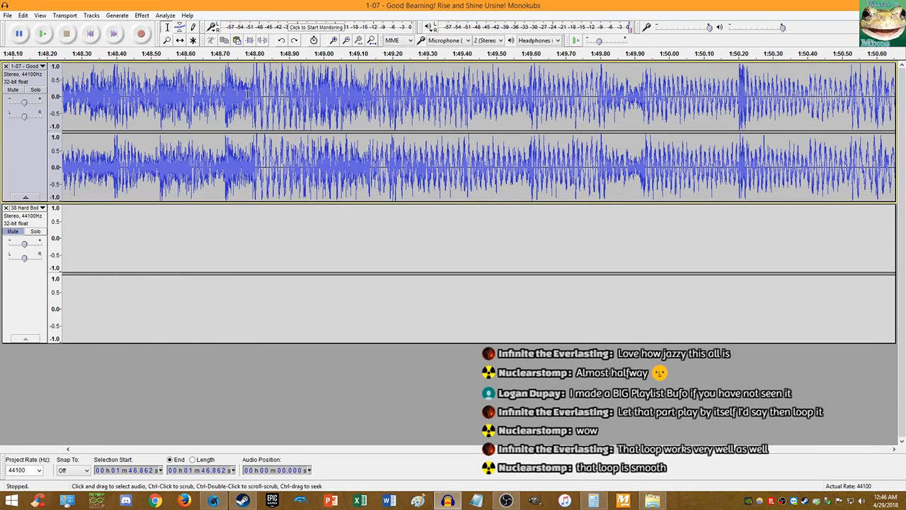
scroll(258, 101, "up", 13)
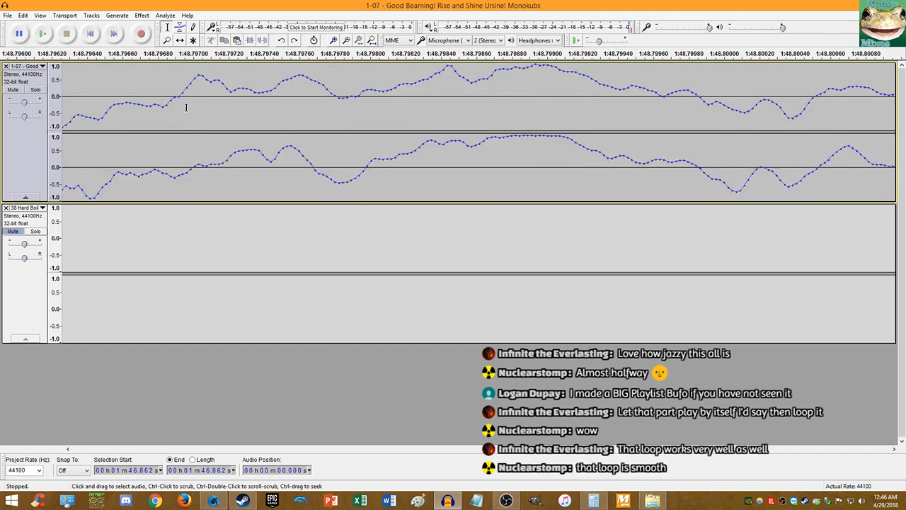
left_click(223, 99)
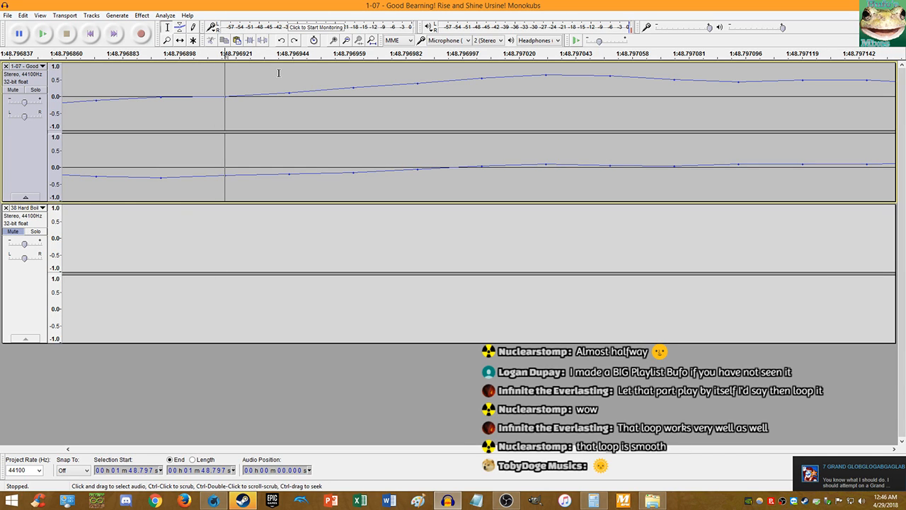
key("ctrl+i")
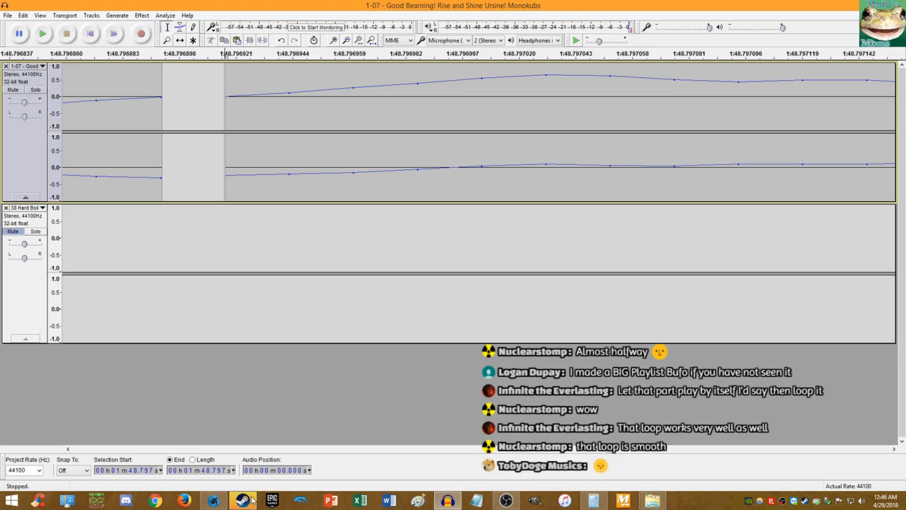
left_click(252, 500)
scroll(529, 281, "down", 2)
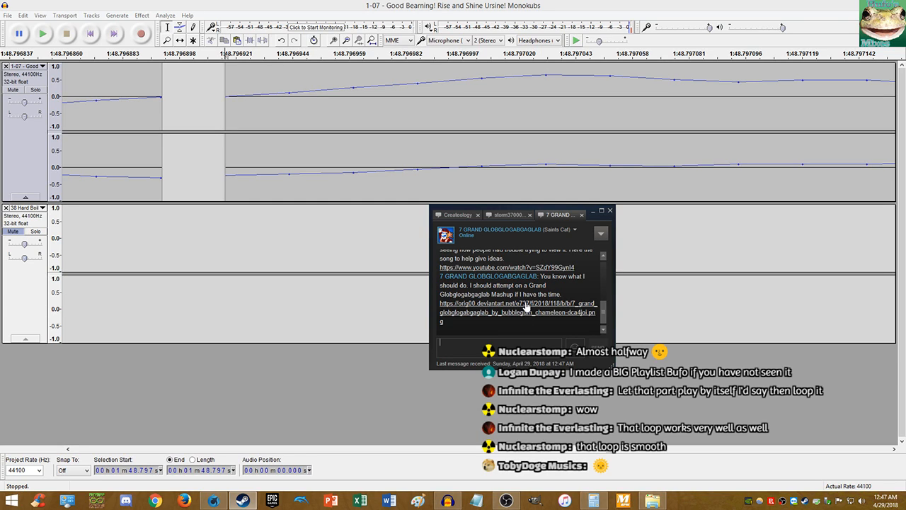
- View the shared deviantart image, close its Firefox tab, and return to Audacity
left_click(564, 306)
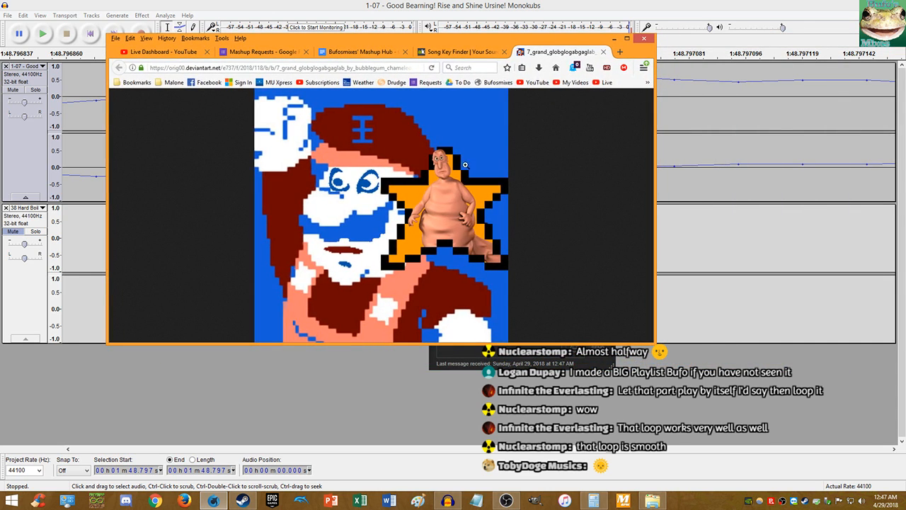
middle_click(549, 51)
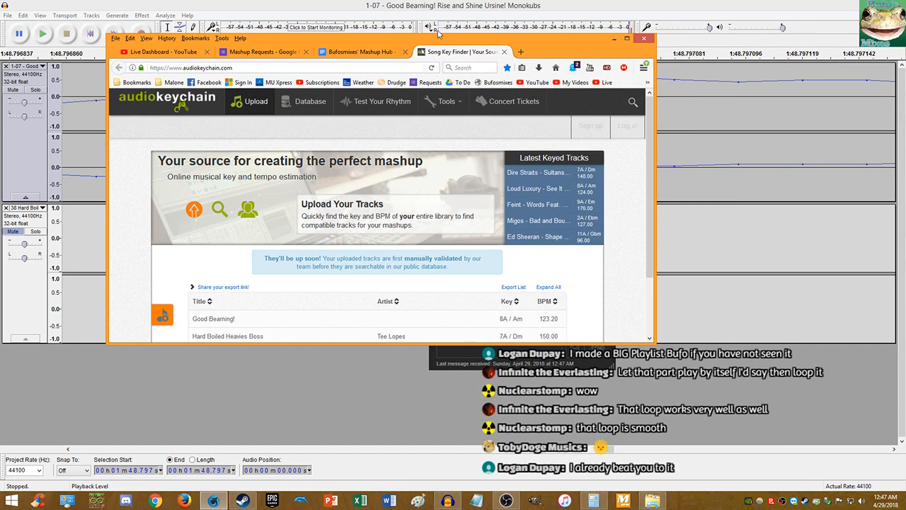
left_click_drag(436, 38, 905, 101)
left_click(473, 5)
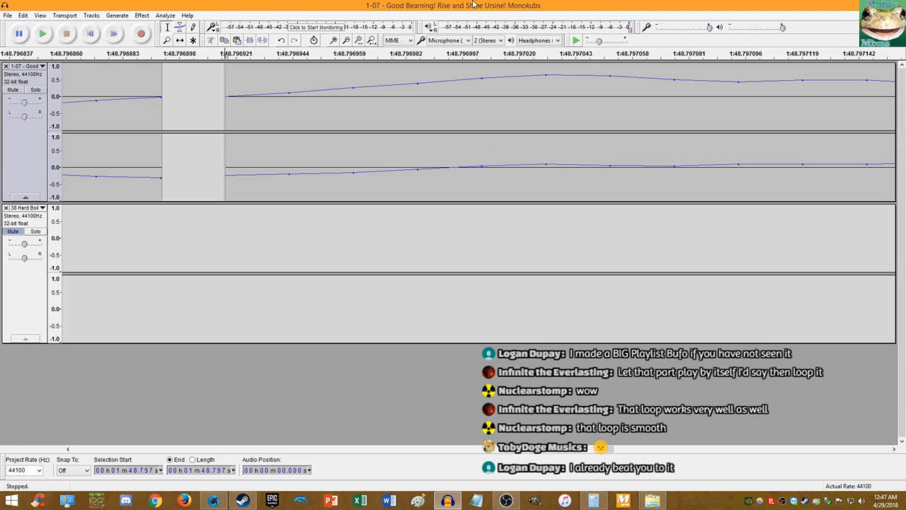
- Delete the Good Bearning track's audio after 1:48.797
scroll(216, 209, "down", 17, "ctrl")
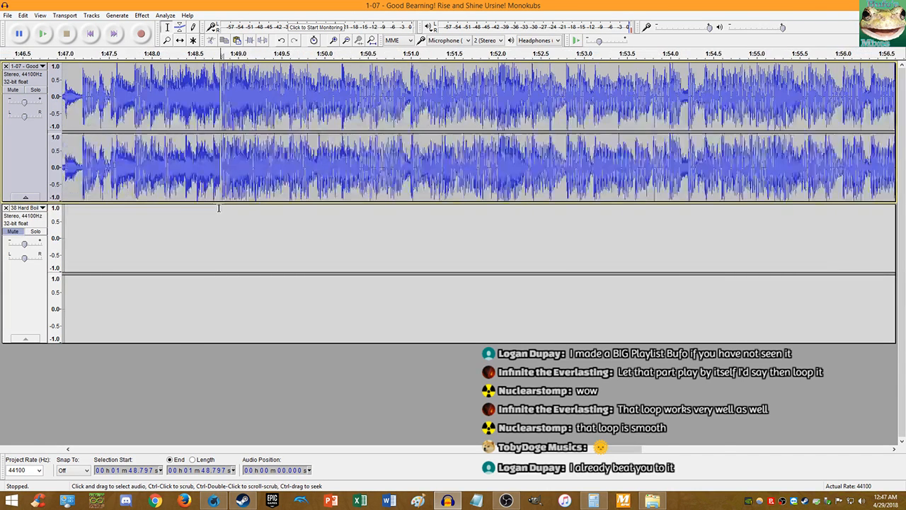
key("shift+End")
key("Delete")
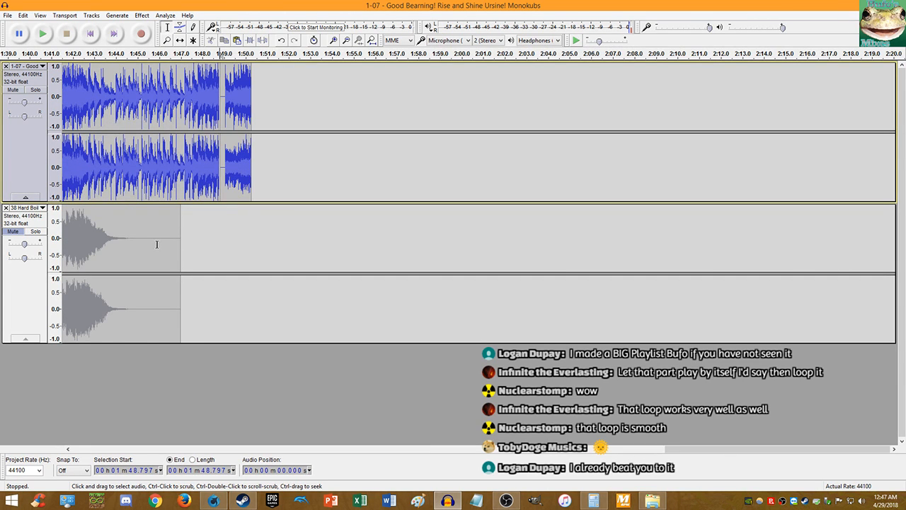
- Paste a copy of the lower clip at 1:48.797 and insert a 1.474 s piece at the top track's start
scroll(157, 244, "down", 2, "ctrl")
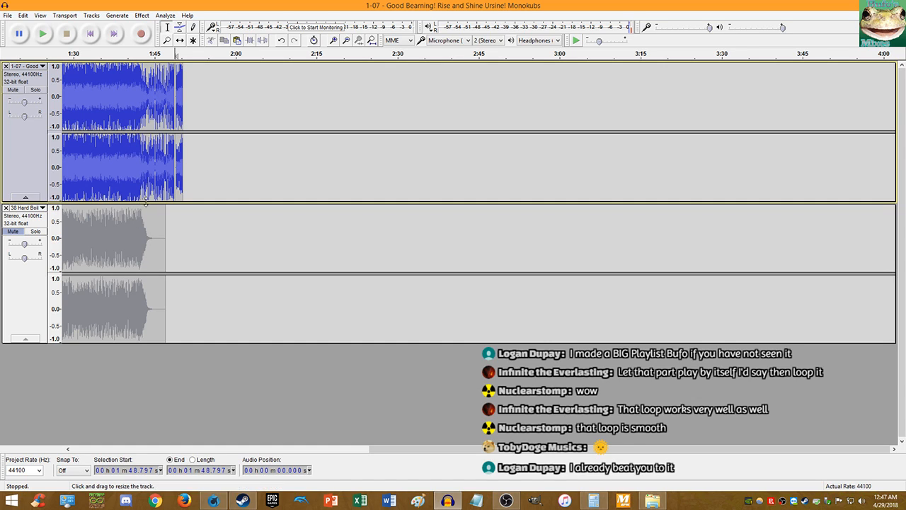
double_click(131, 225)
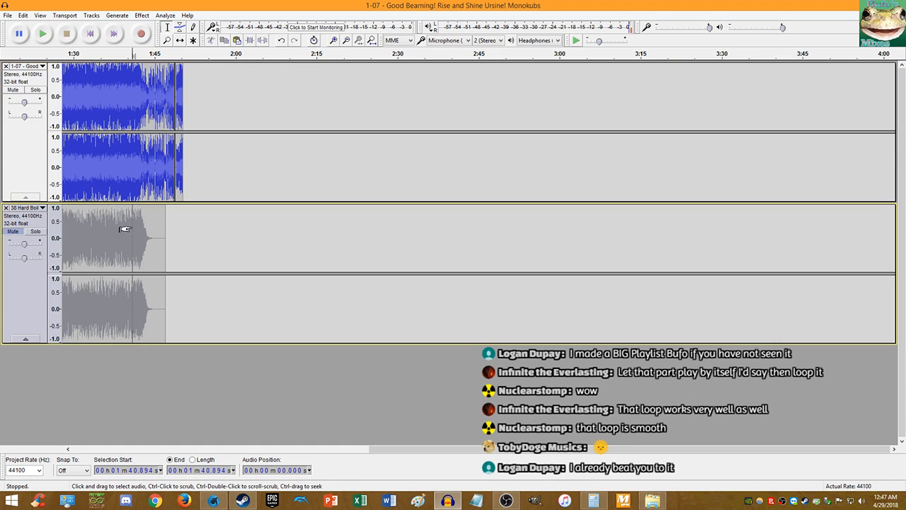
left_click(176, 225)
key("ctrl+v")
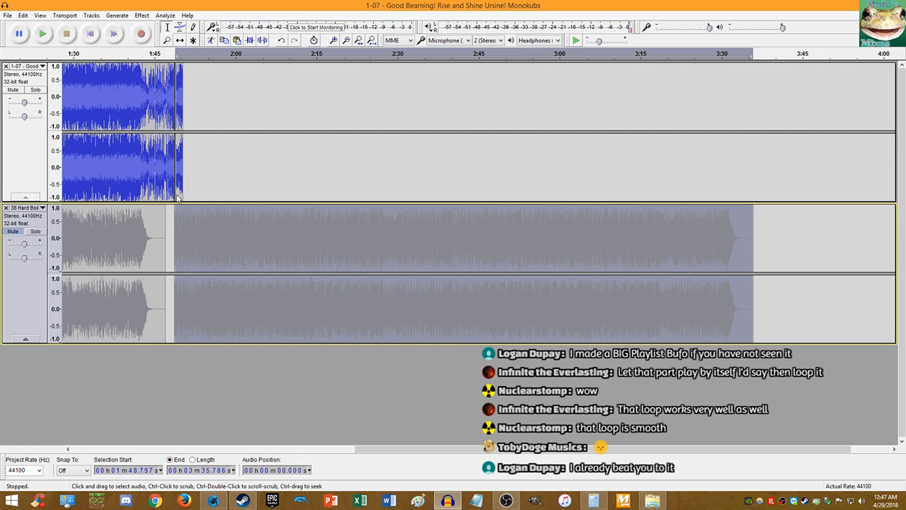
left_click(177, 198)
key("Home")
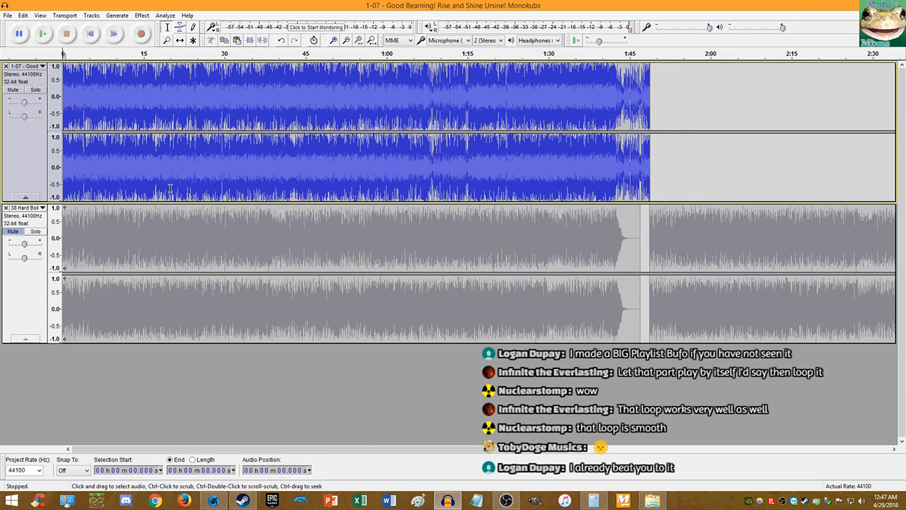
key("ctrl+v")
- Shift the lower track's clips so they start at 1.474 s and meet the top track's end
left_click(180, 41)
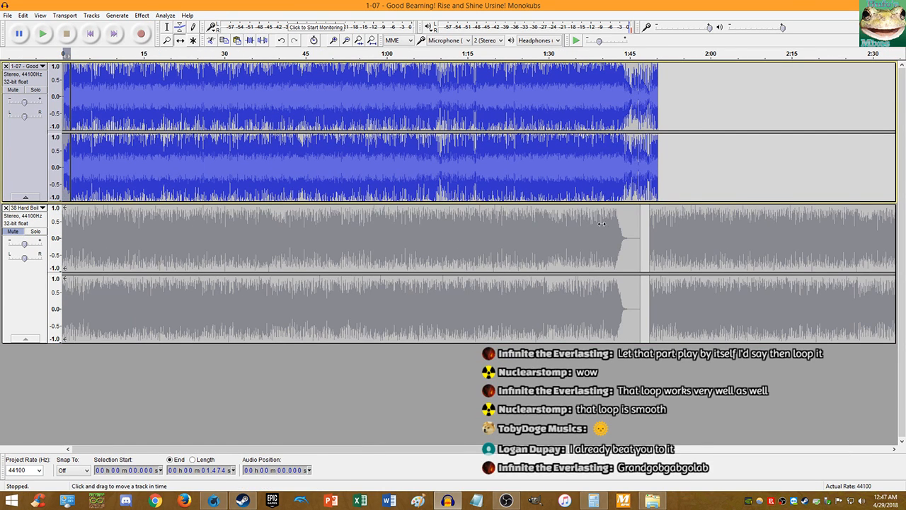
left_click_drag(671, 227, 696, 225)
left_click_drag(593, 232, 600, 232)
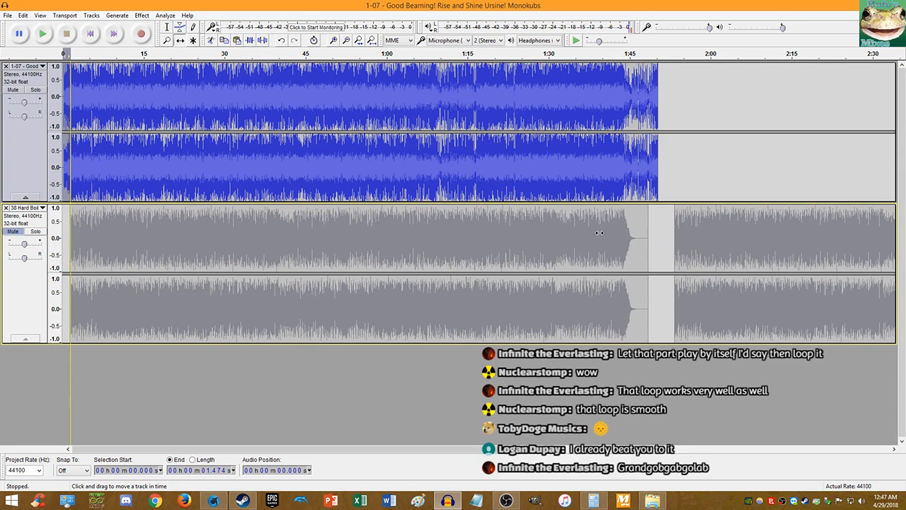
left_click_drag(757, 237, 741, 236)
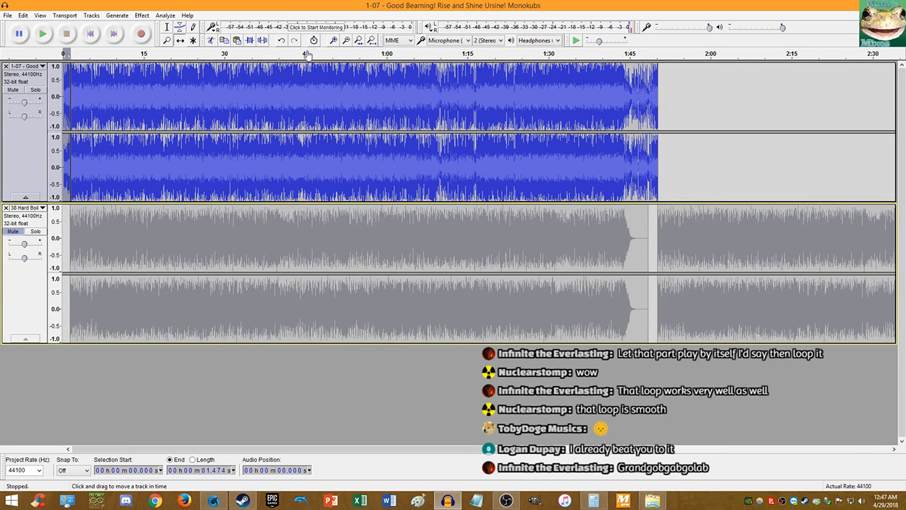
- Copy the top track's clip and paste it right after itself at 1:50.271
left_click(167, 26)
double_click(200, 79)
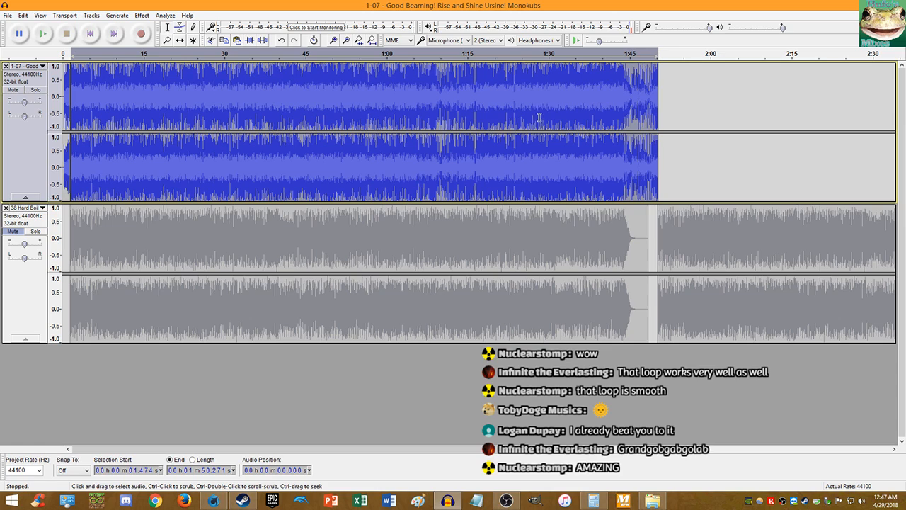
key("ctrl+c")
left_click(673, 100)
left_click(658, 101)
key("ctrl+v")
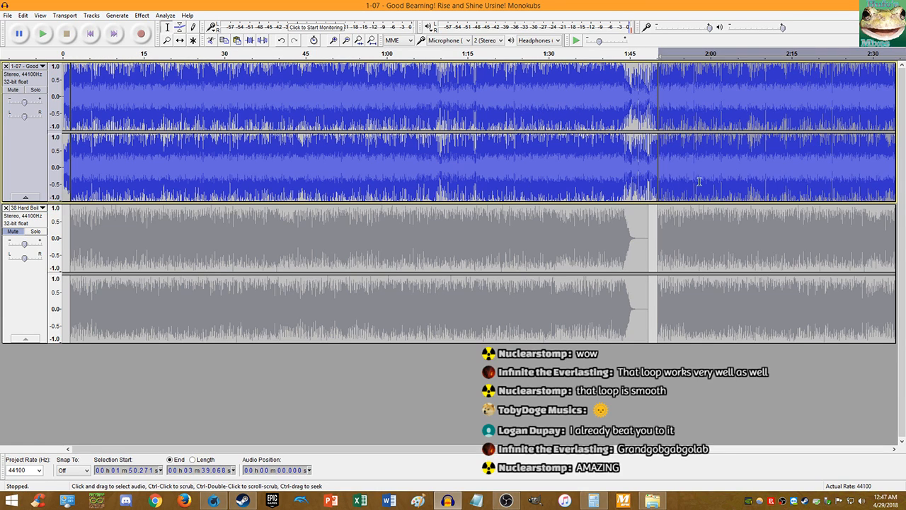
key("alt+Tab")
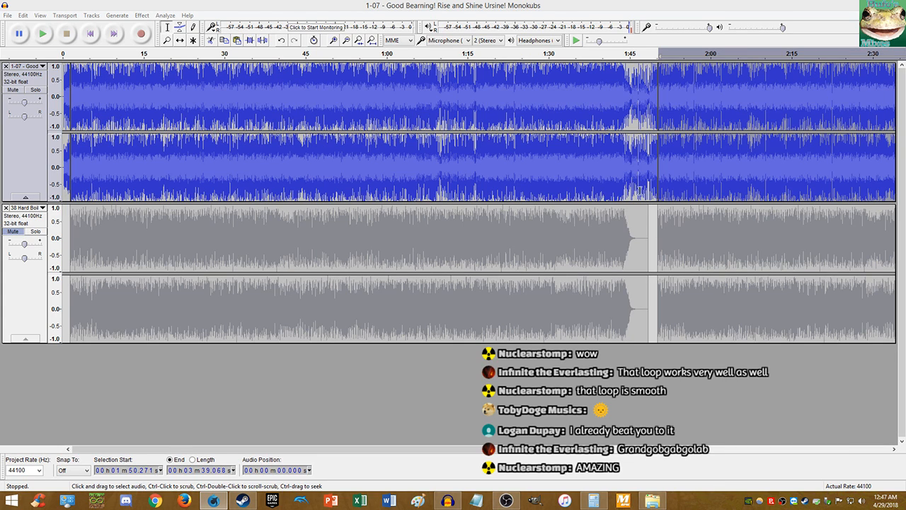
left_click(617, 191)
- Unmute the lower track and play the two-track mix from the beginning
left_click(18, 234)
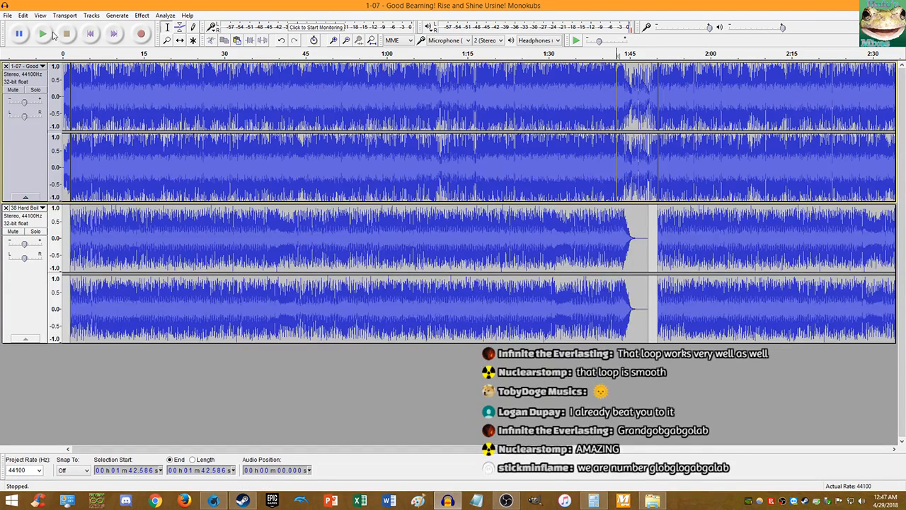
left_click(90, 33)
left_click(43, 33)
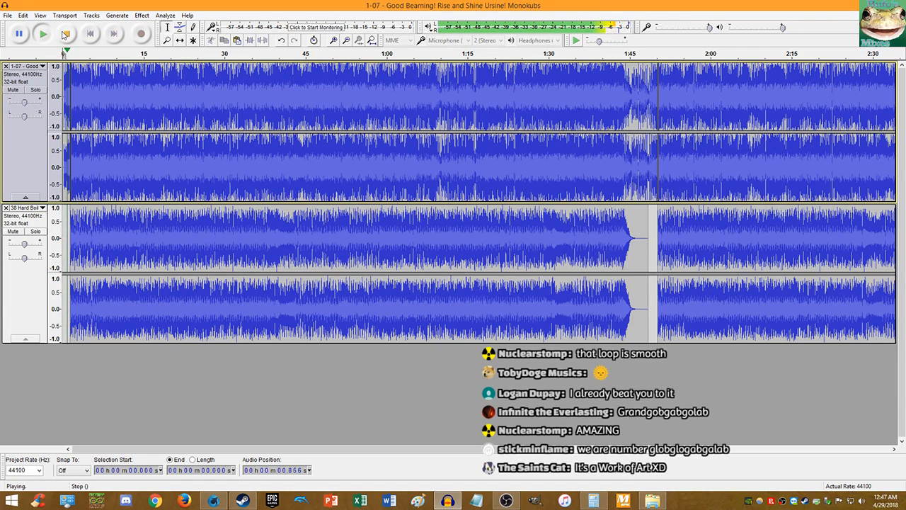
- Play the mix from 1:42.848 across the loop join, then stop and fit the project
left_click(618, 188)
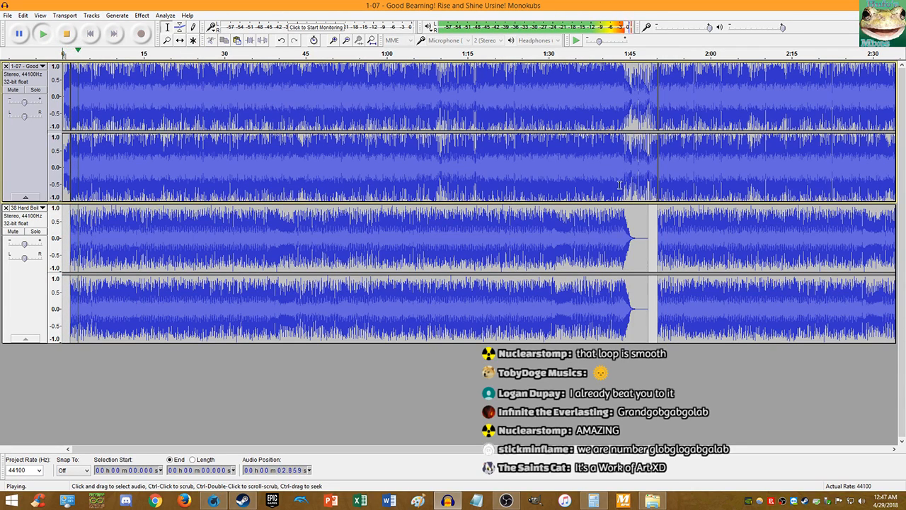
left_click(42, 33)
scroll(697, 155, "up", 3)
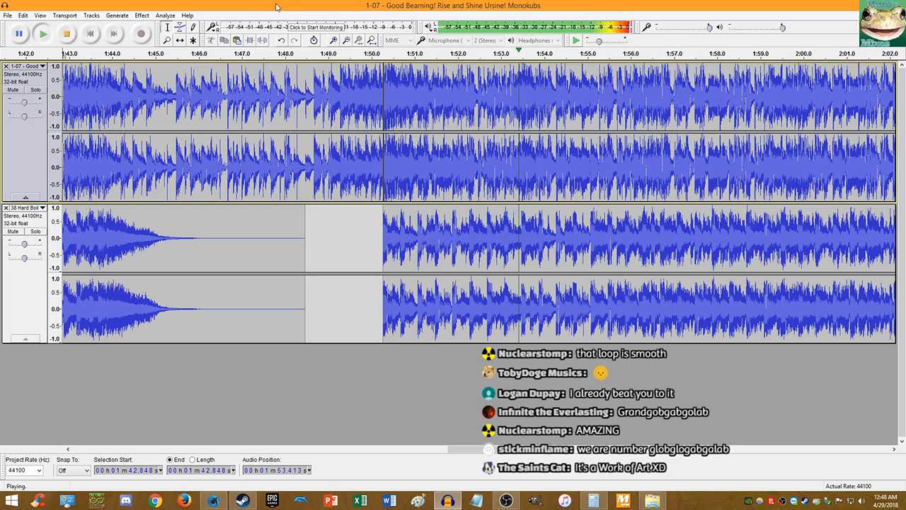
key("space")
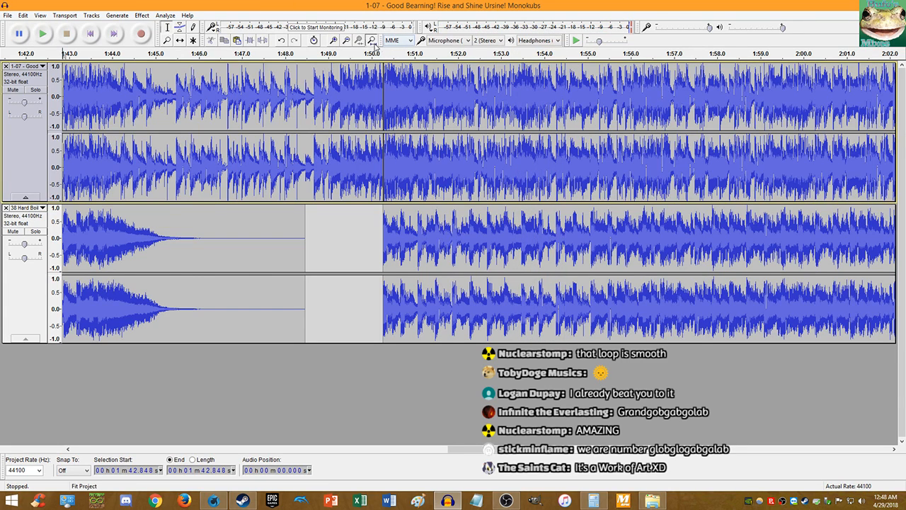
left_click(371, 40)
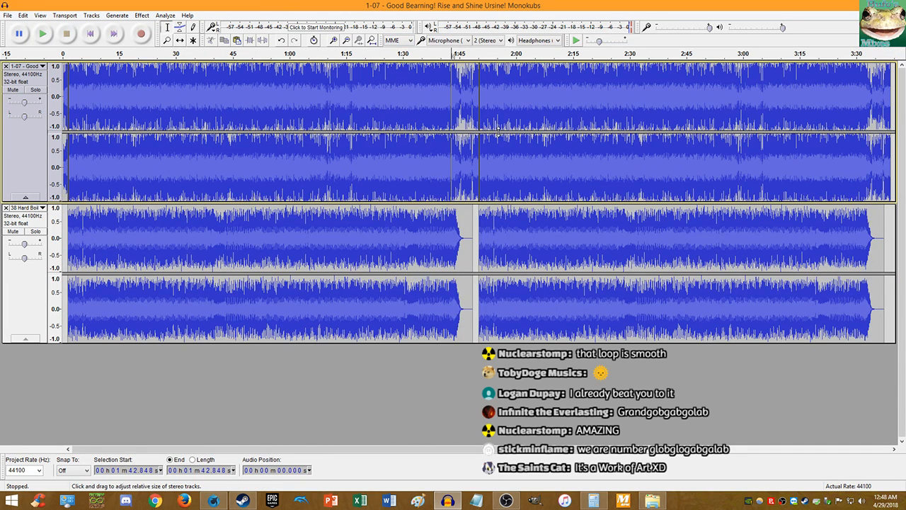
- Paste another copy of the top track's second clip at 3:39.068
left_click(479, 222)
left_click_drag(477, 225, 71, 224)
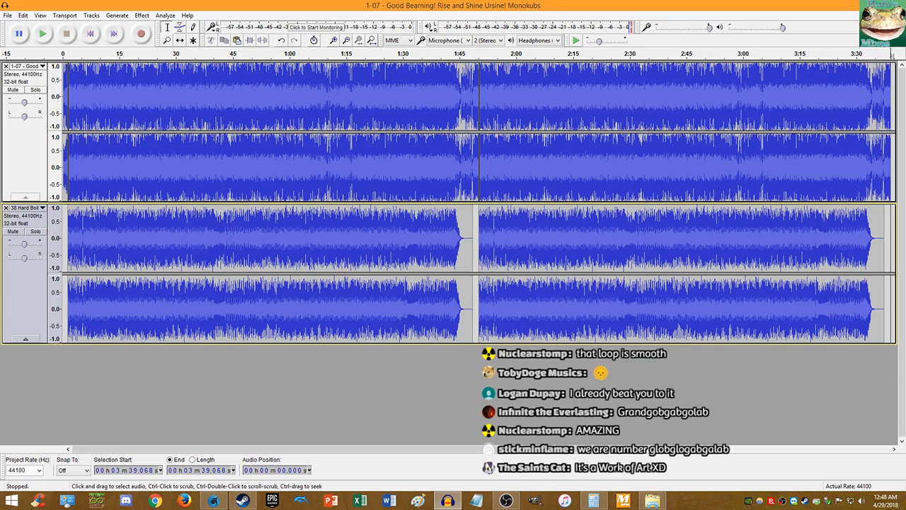
double_click(548, 193)
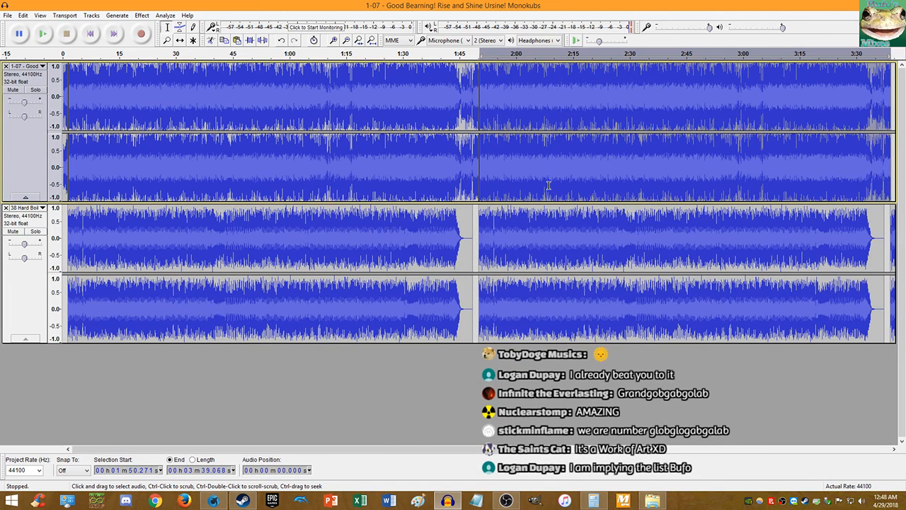
key("End")
left_click(278, 180)
key("ctrl+v")
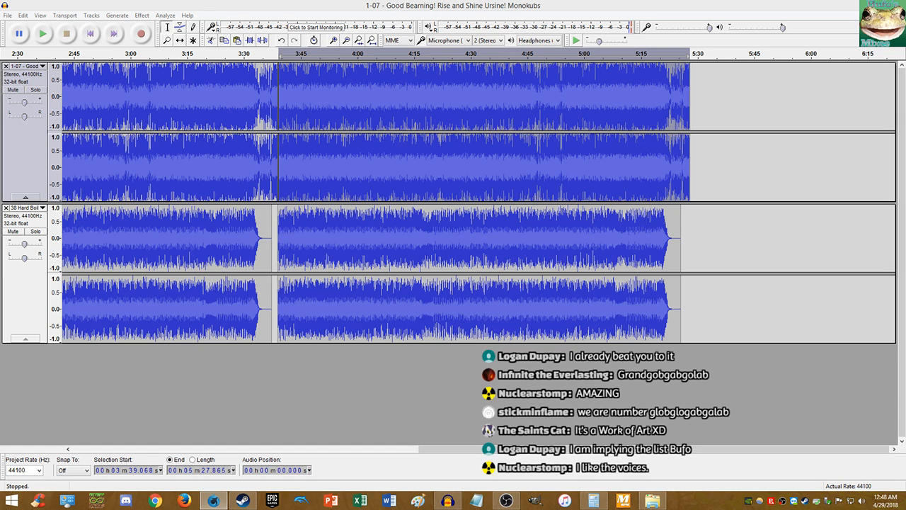
left_click(372, 40)
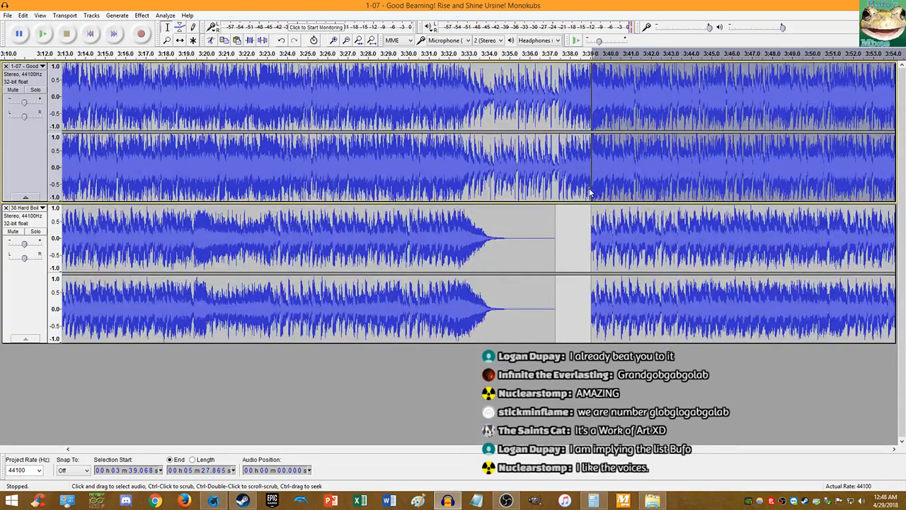
scroll(618, 193, "down", 4)
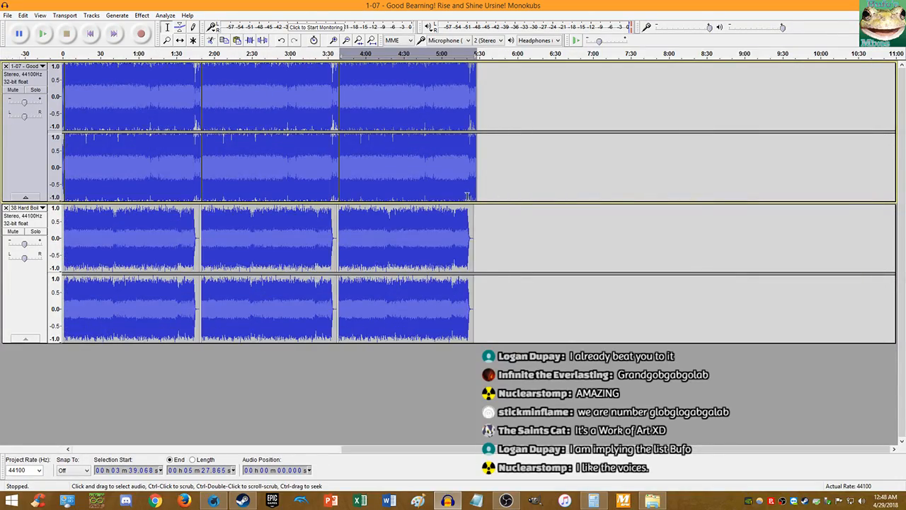
scroll(490, 187, "up", 5)
scroll(490, 187, "down", 5)
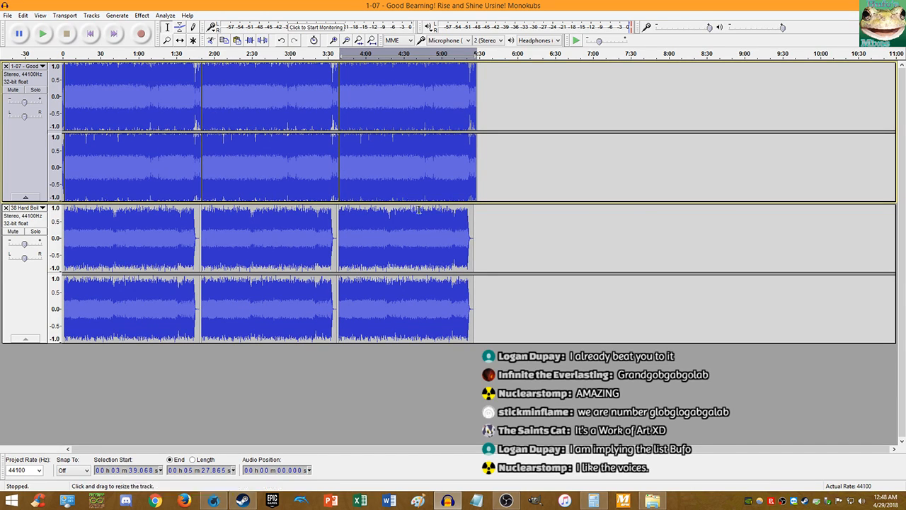
double_click(438, 233)
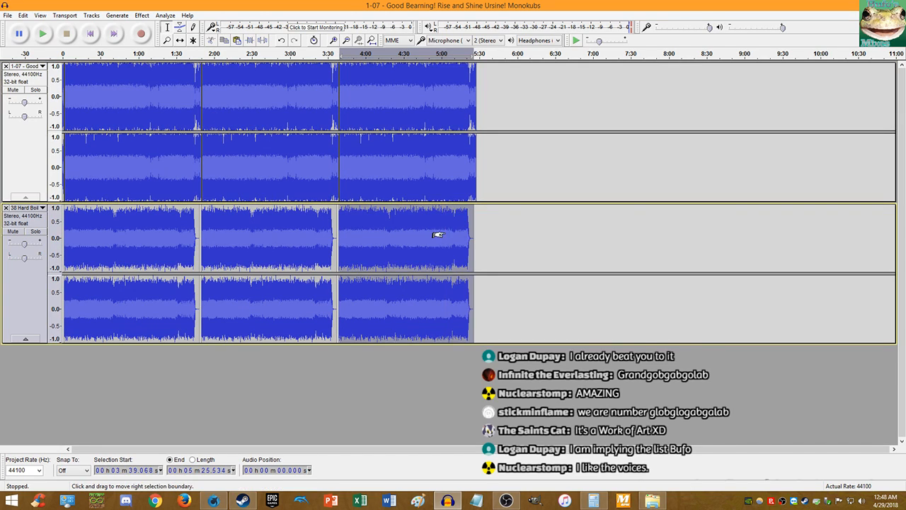
left_click(478, 229)
key("ctrl+v")
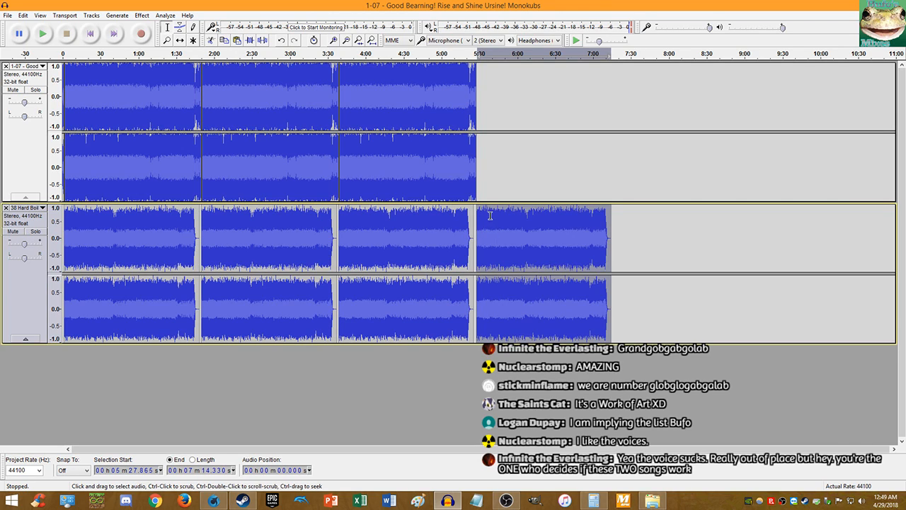
key("ctrl+z")
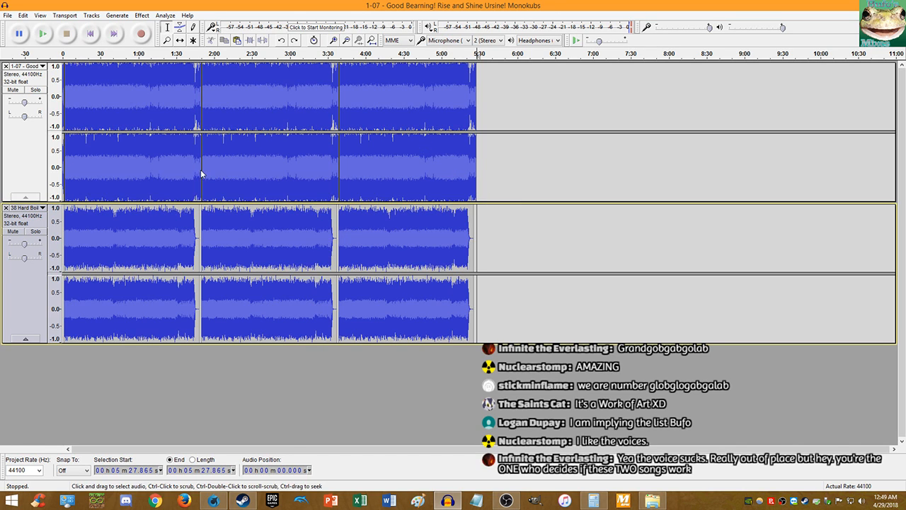
scroll(201, 173, "up", 7)
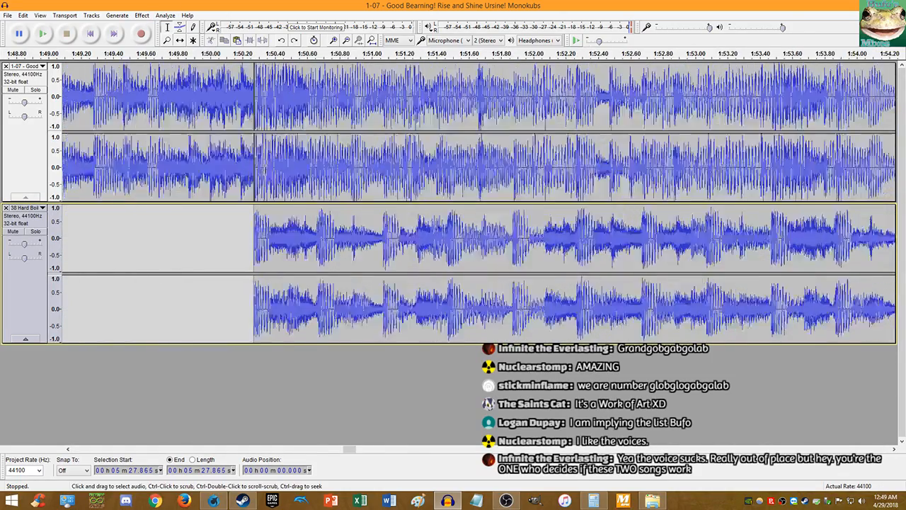
- Fit both tracks into view and play the mashup from 3:39 on the lower track
scroll(235, 160, "down", 7)
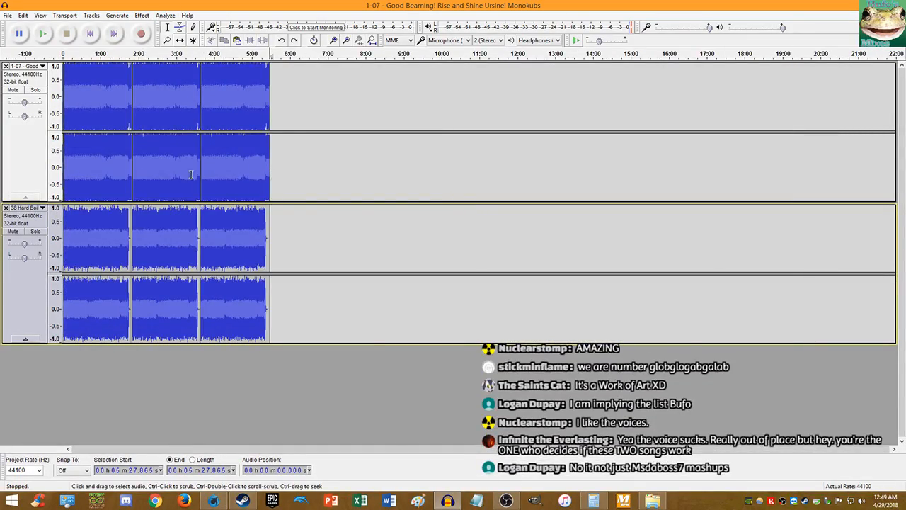
scroll(191, 174, "up", 5)
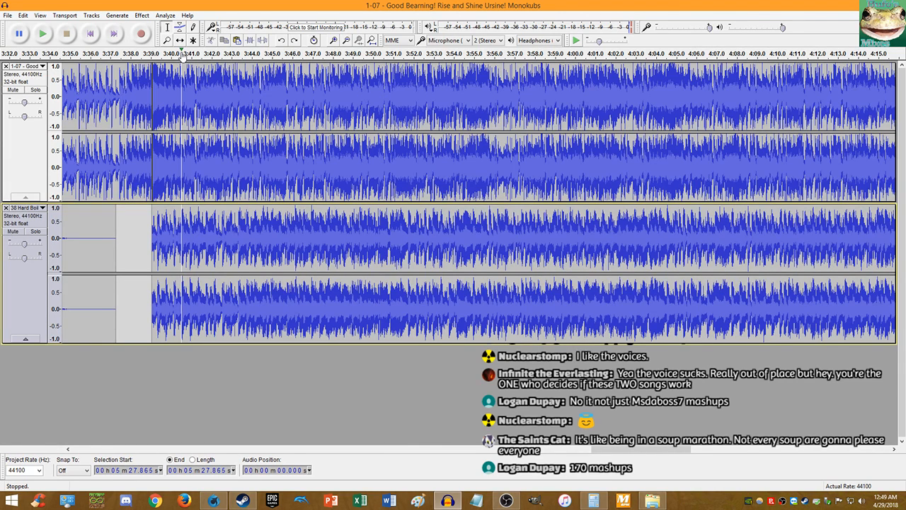
left_click(371, 40)
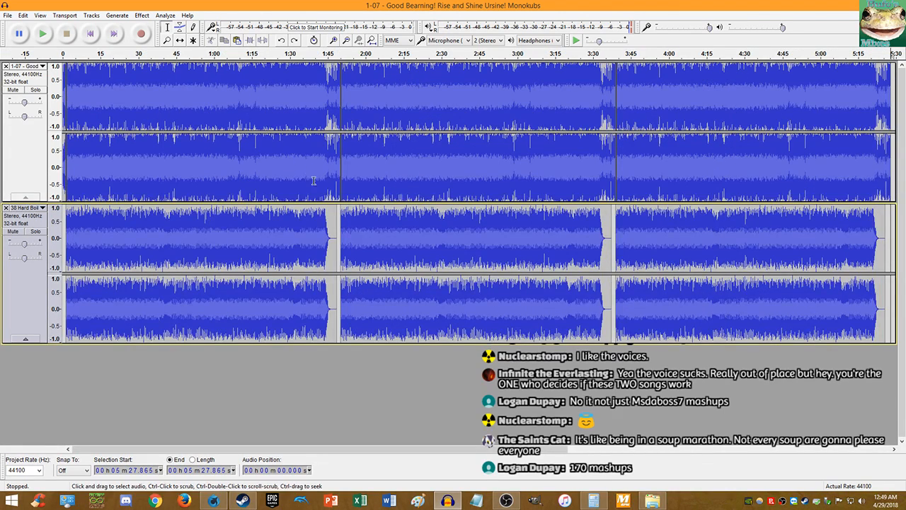
left_click(616, 213)
key("space")
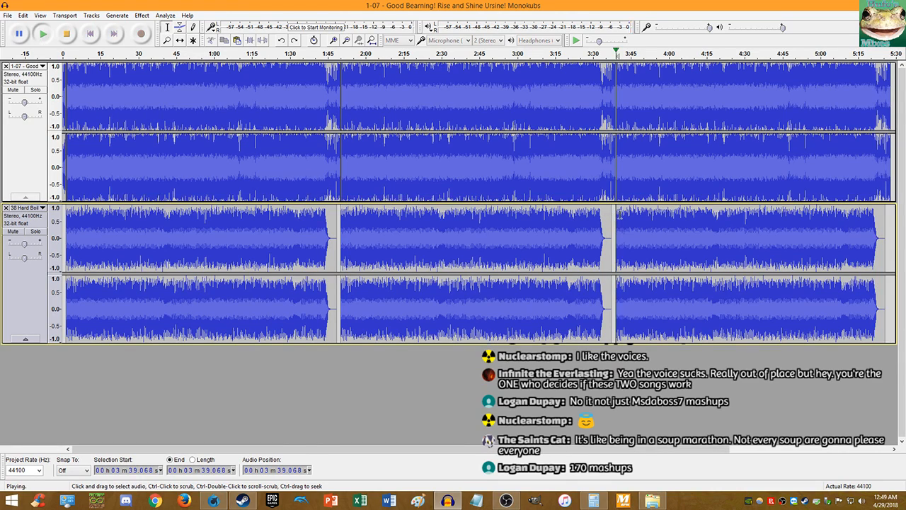
scroll(619, 213, "up", 4)
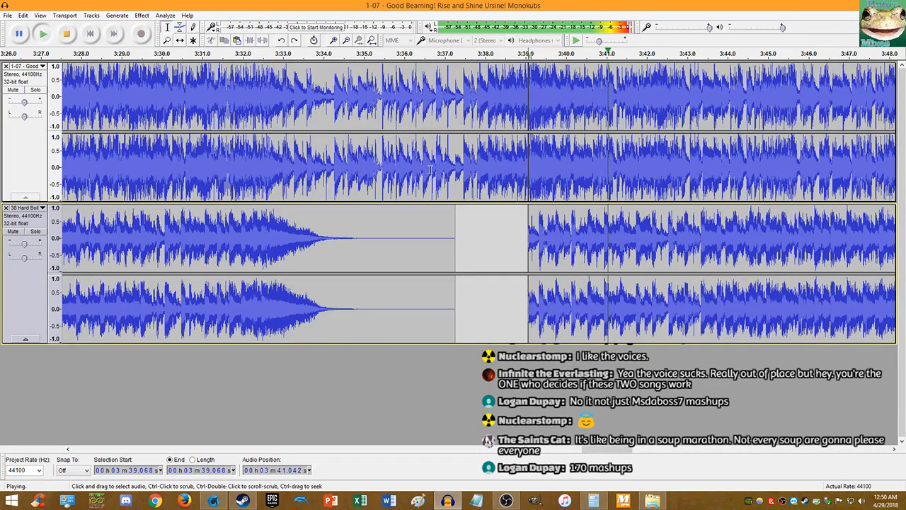
- Stop playback and delete the second clips from both the upper and lower tracks
key("space")
scroll(364, 131, "down", 3)
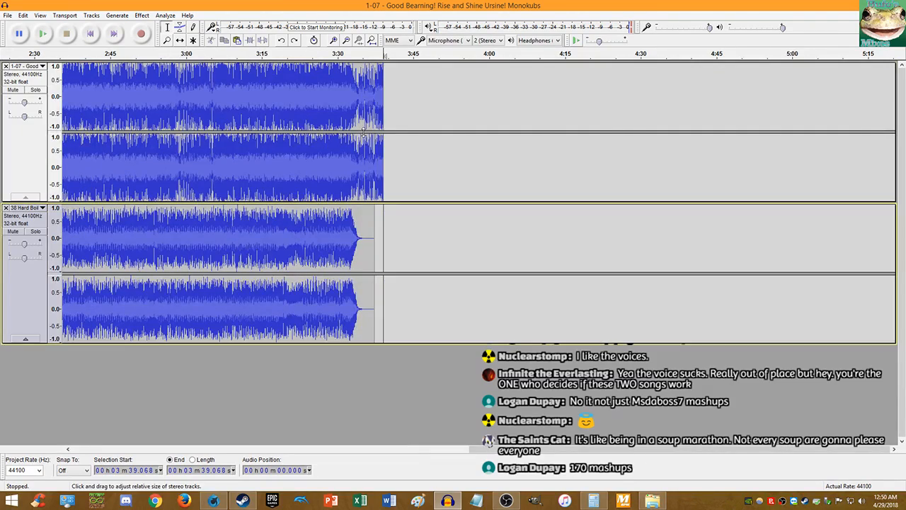
left_click(372, 41)
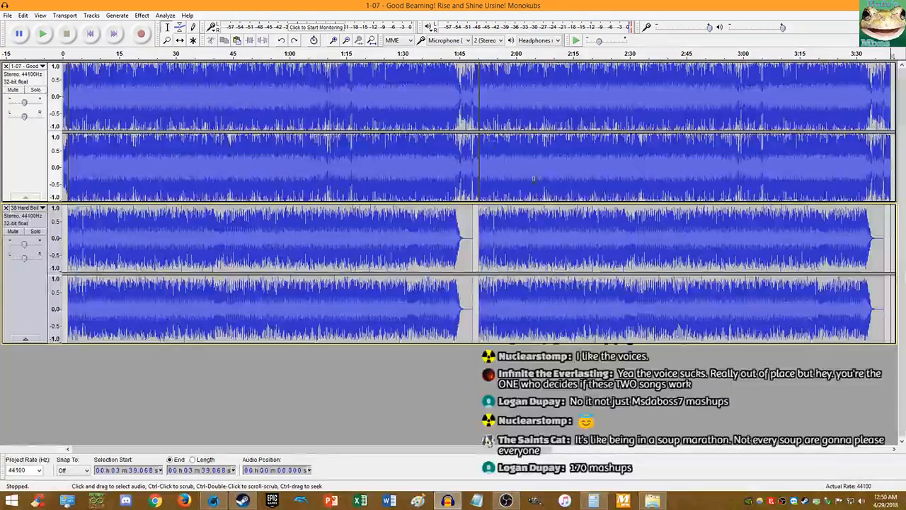
double_click(534, 180)
key("Delete")
double_click(526, 245)
key("Delete")
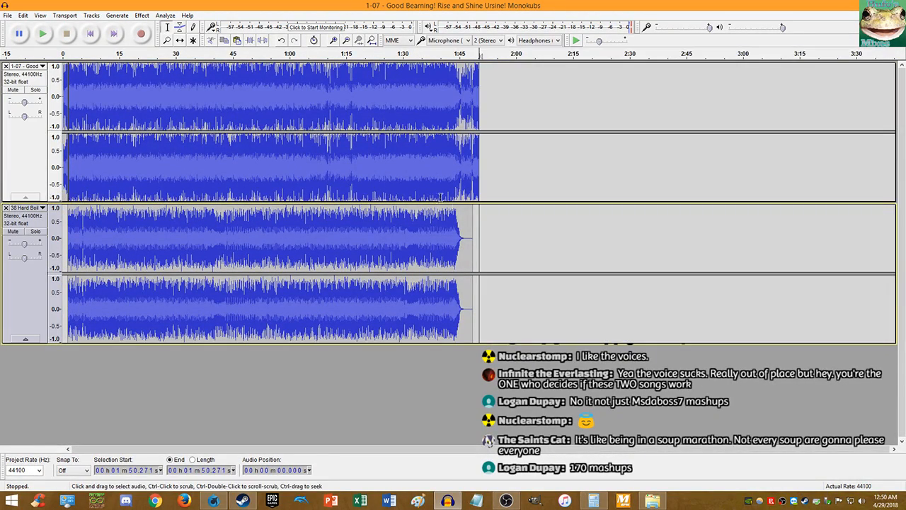
- Undo both deletions to restore the upper and lower tracks' second clips
double_click(381, 164)
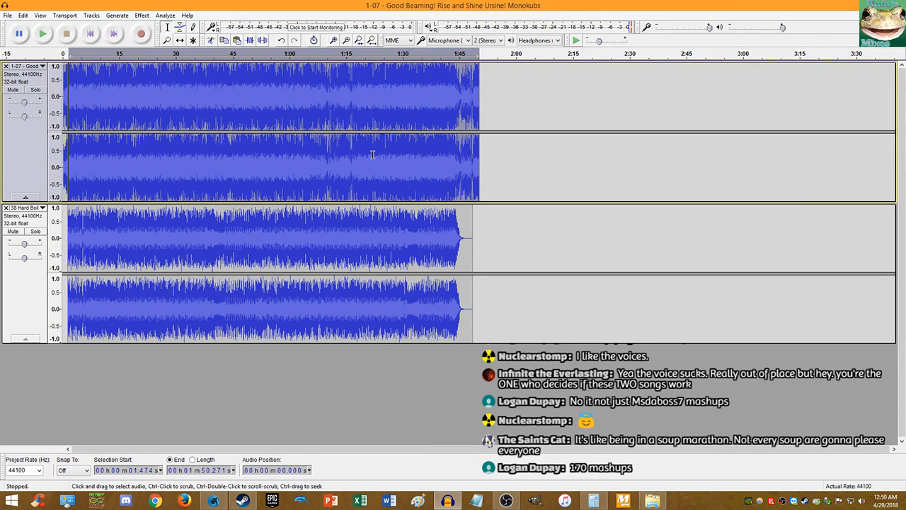
key("ctrl+z")
double_click(378, 223)
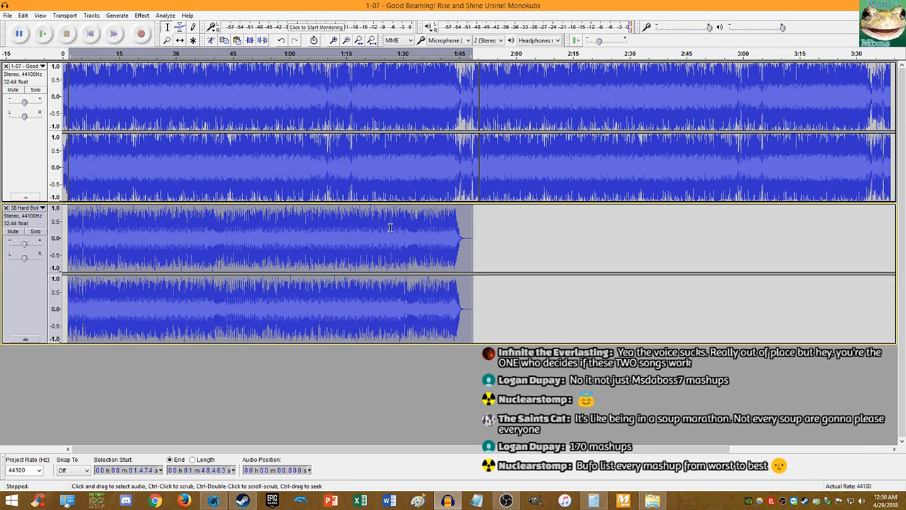
left_click(542, 235)
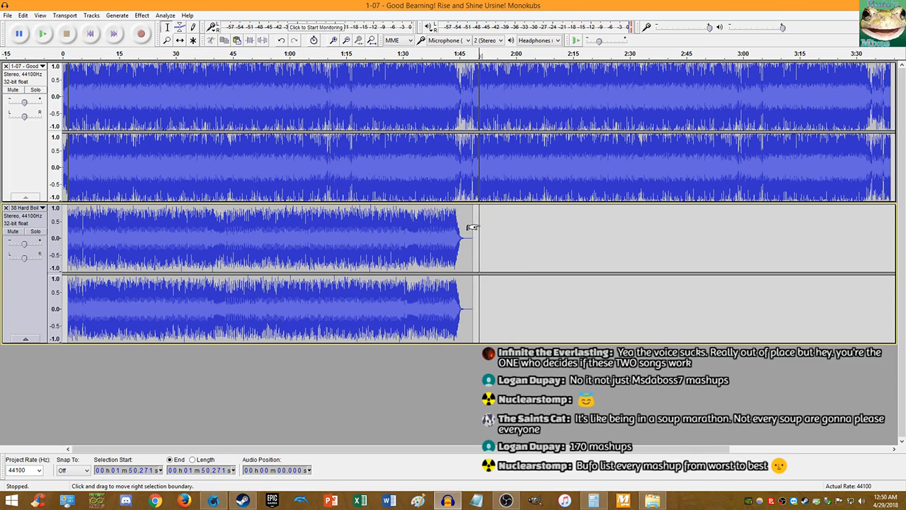
key("ctrl+z")
- Play the mashup from the beginning, then stop it
left_click(91, 34)
left_click(43, 34)
scroll(65, 90, "up", 5)
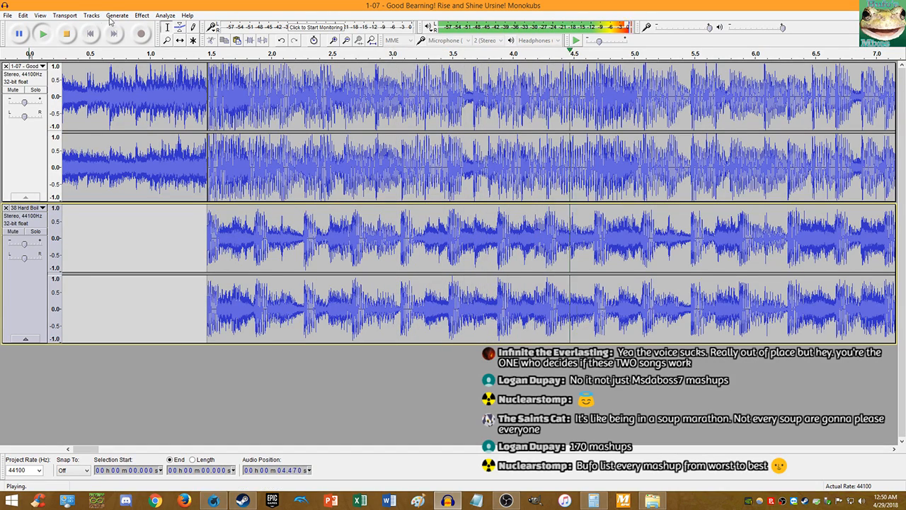
left_click(73, 34)
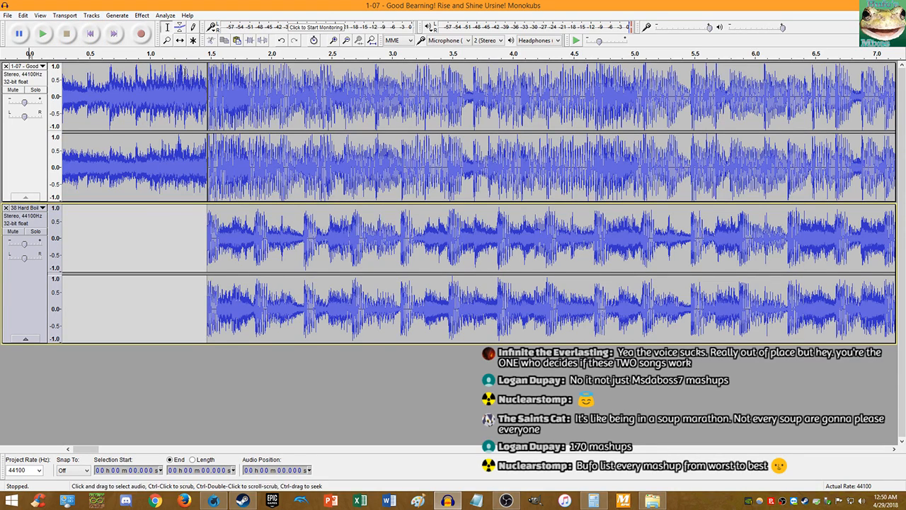
- Paste a copy of the upper track's second clip right after it, ending at 5:27.865
key("ctrl+f")
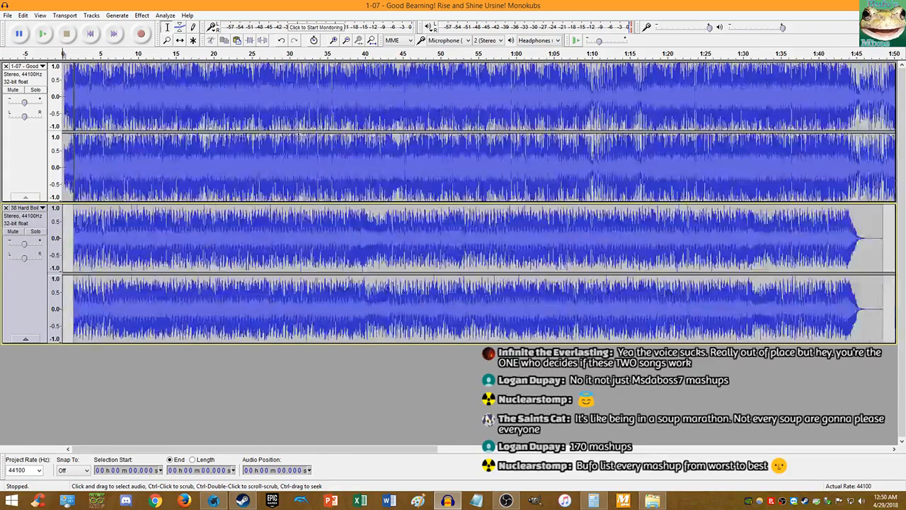
scroll(301, 108, "down", 3)
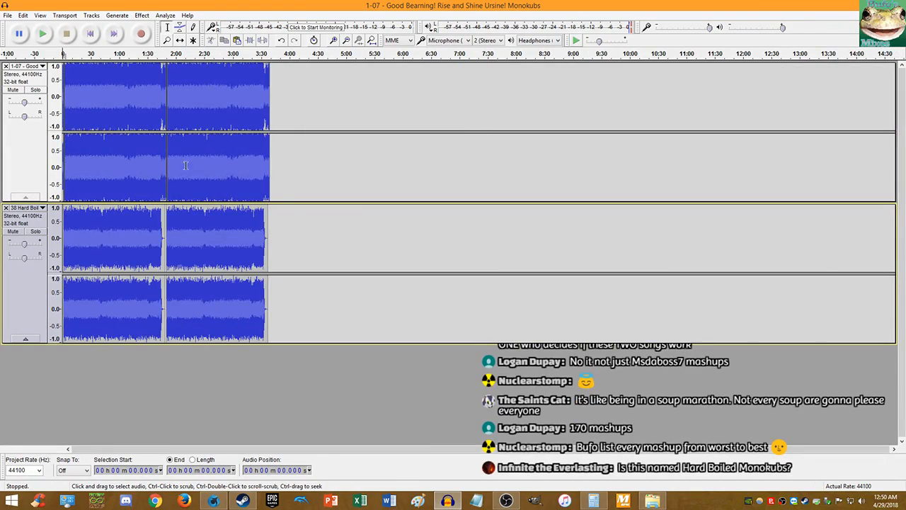
scroll(208, 146, "up", 3)
double_click(365, 151)
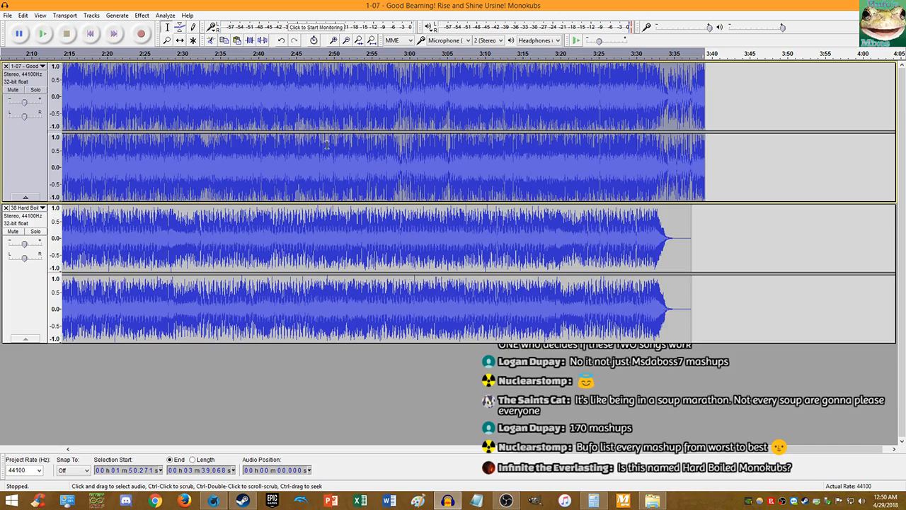
key("Right")
key("ctrl+v")
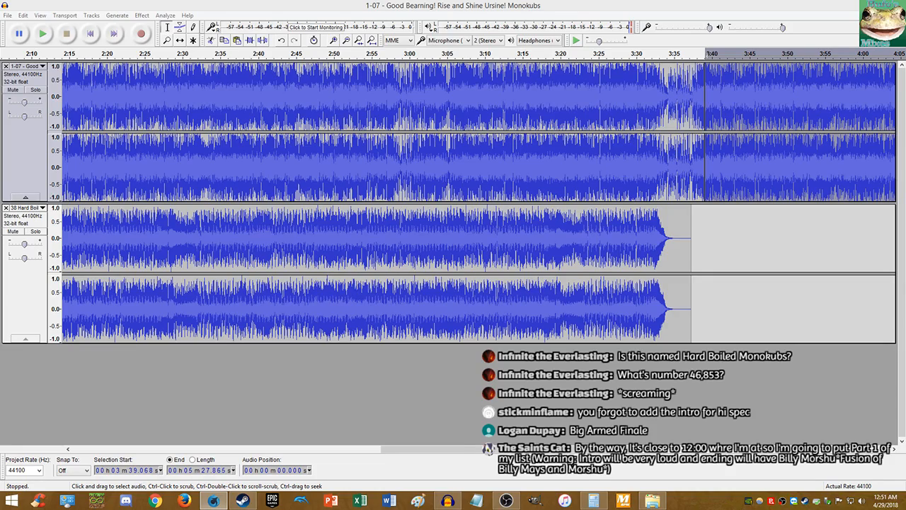
- Try Courier New and then Lora as the font for the Mashup Hub text
left_click_drag(905, 5, 464, 0)
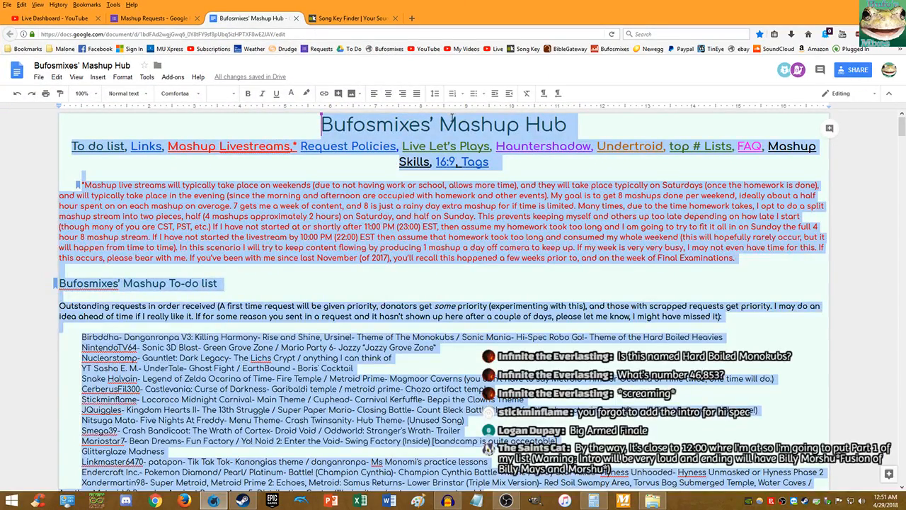
scroll(187, 146, "down", 3)
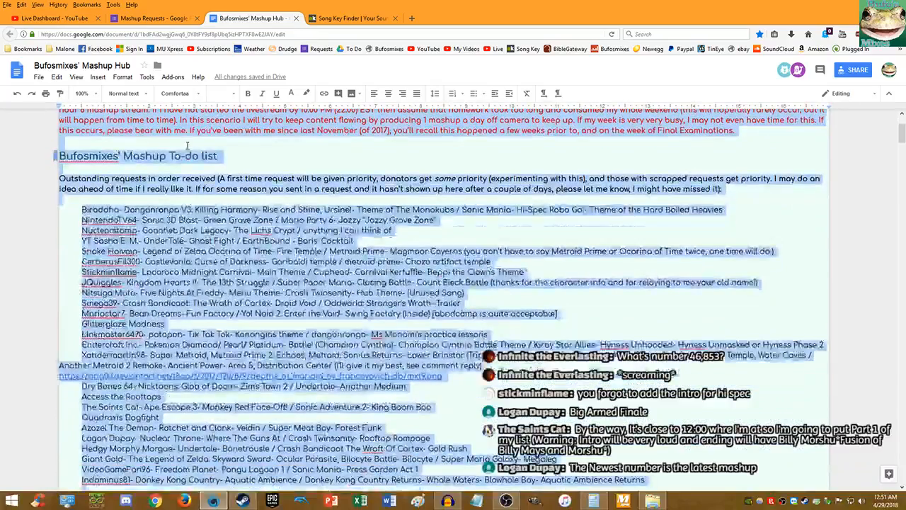
scroll(187, 145, "up", 3)
left_click(173, 94)
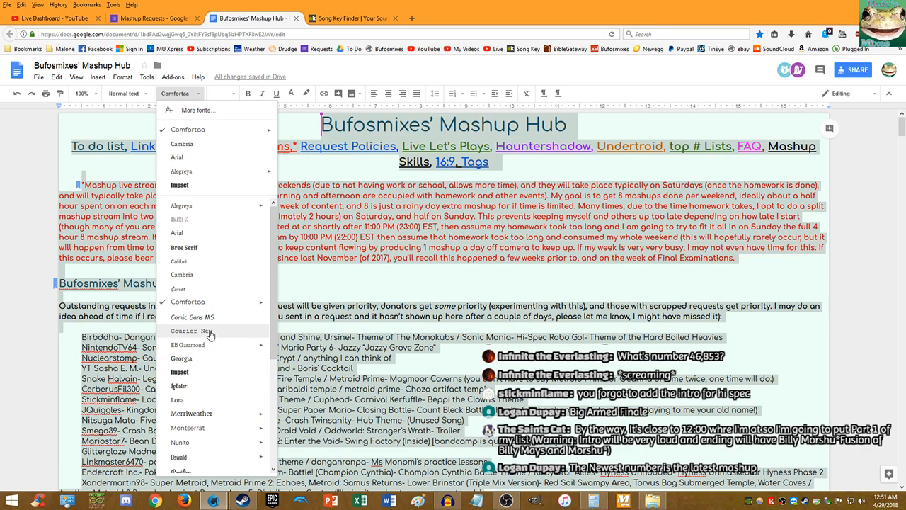
left_click(210, 331)
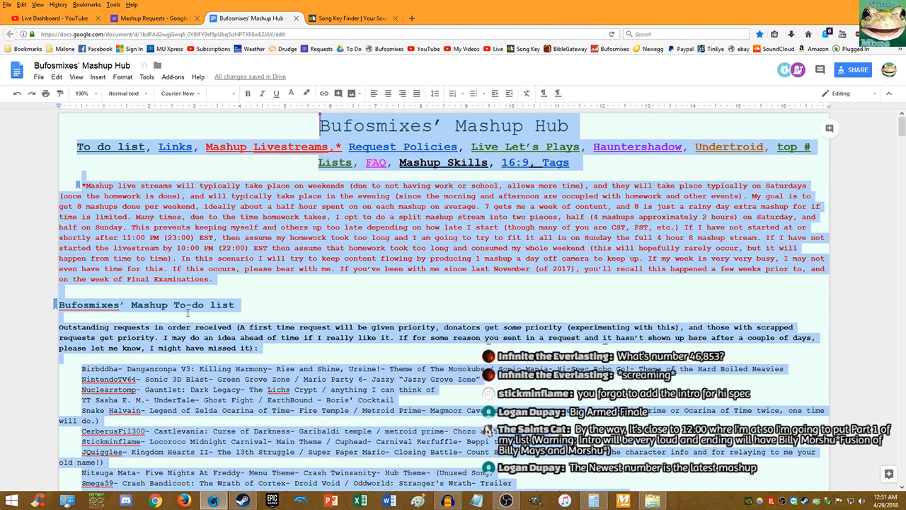
left_click(131, 95)
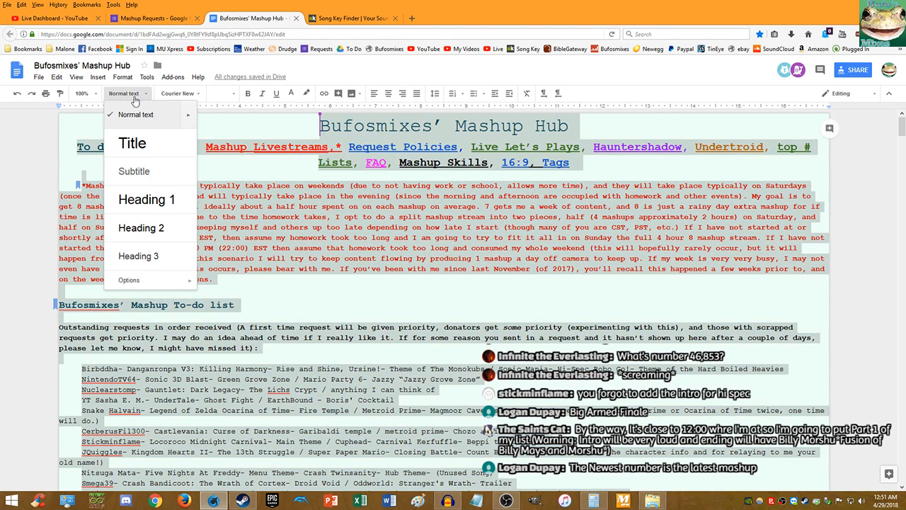
left_click(168, 95)
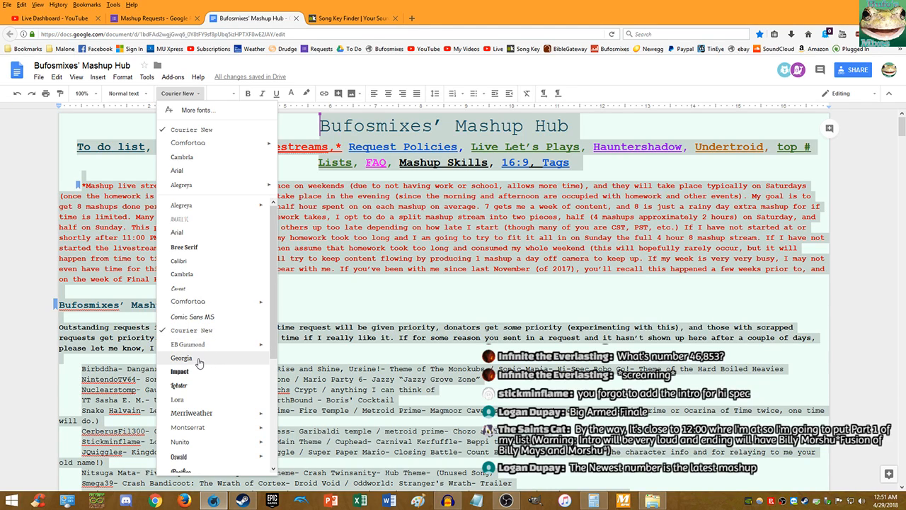
scroll(195, 336, "down", 3)
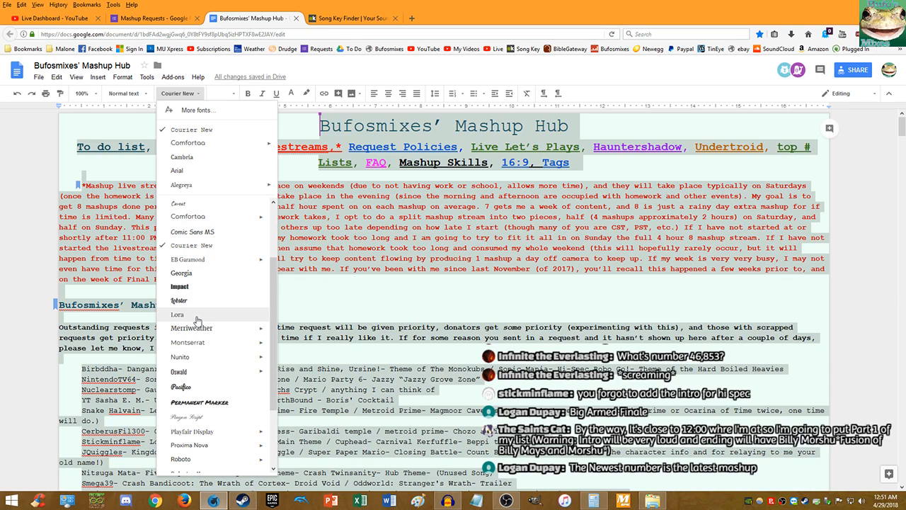
left_click(196, 317)
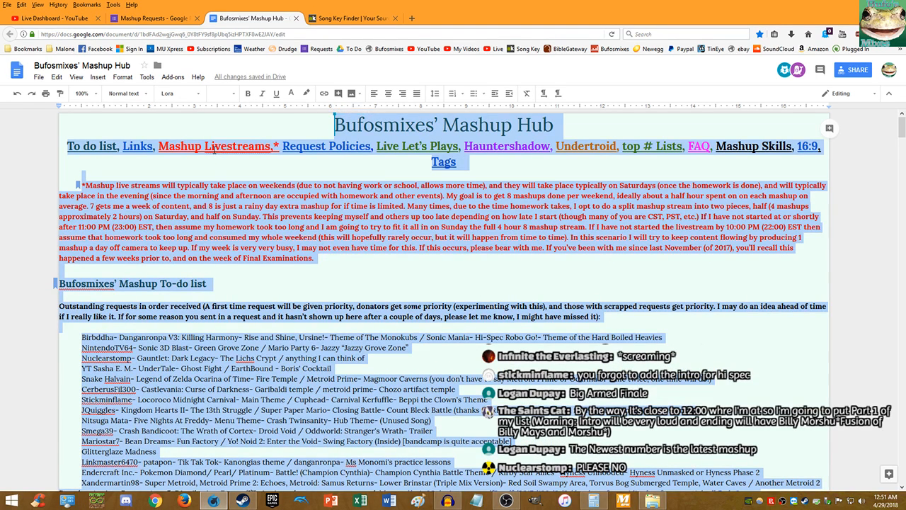
- Apply Nunito to the selected text and move the Firefox window aside
left_click(235, 99)
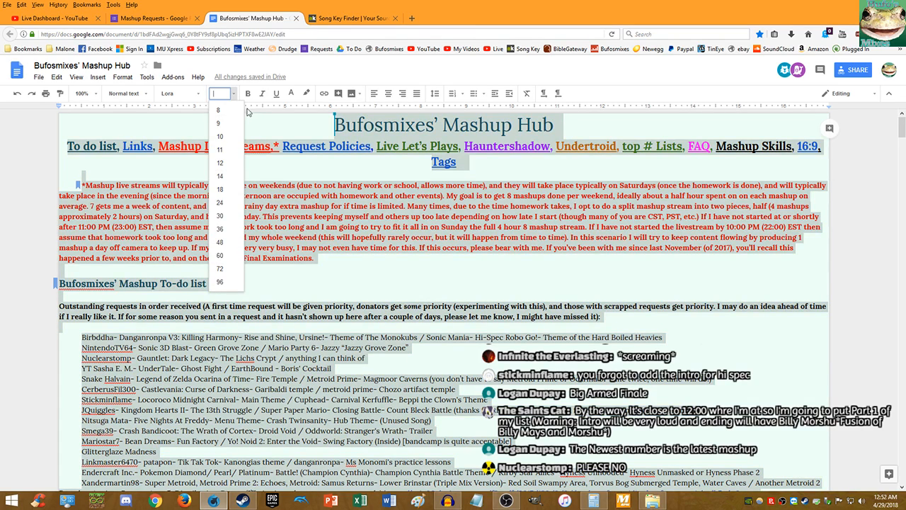
left_click(189, 93)
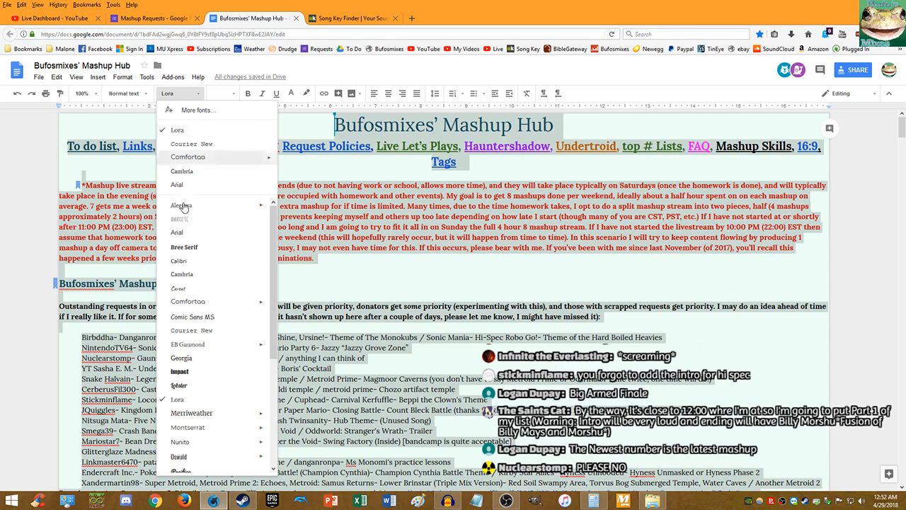
scroll(209, 412, "down", 1)
scroll(207, 409, "down", 1)
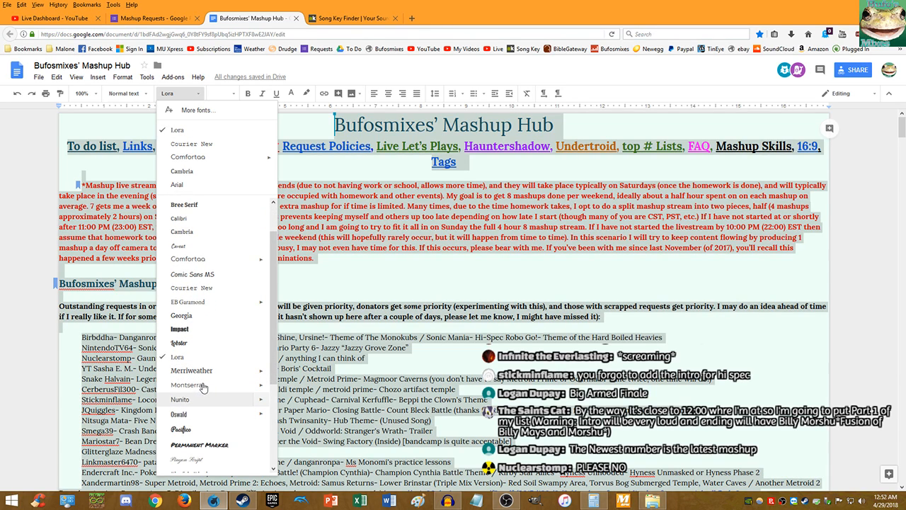
left_click(203, 386)
left_click(243, 310)
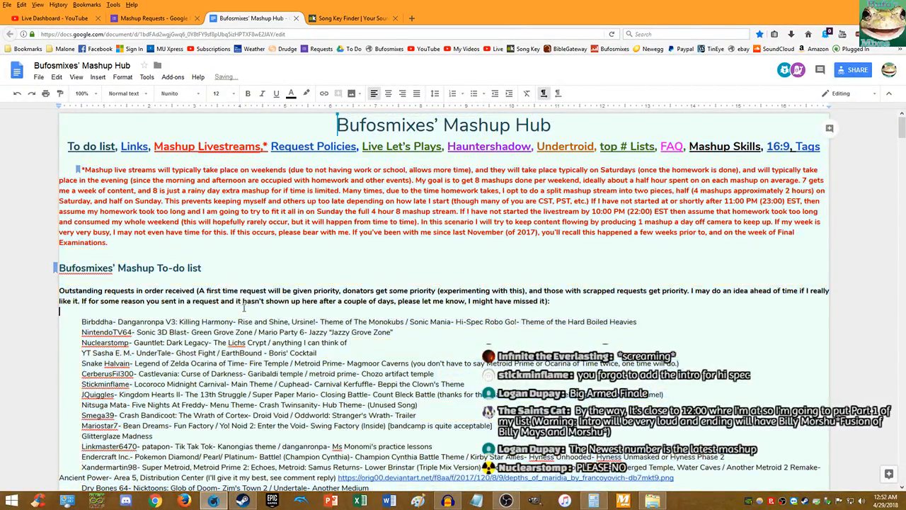
left_click_drag(263, 3, 905, 138)
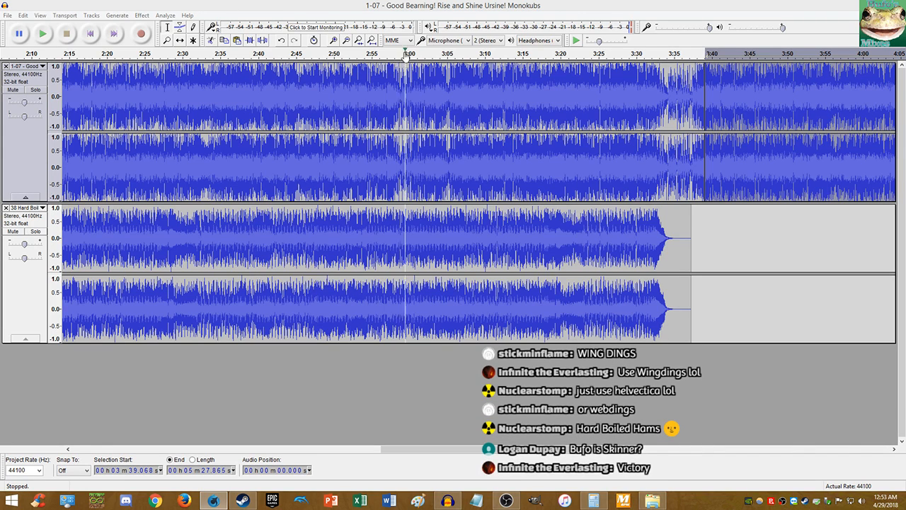
- Copy the lower track's second clip and paste it at 3:39
key("Home")
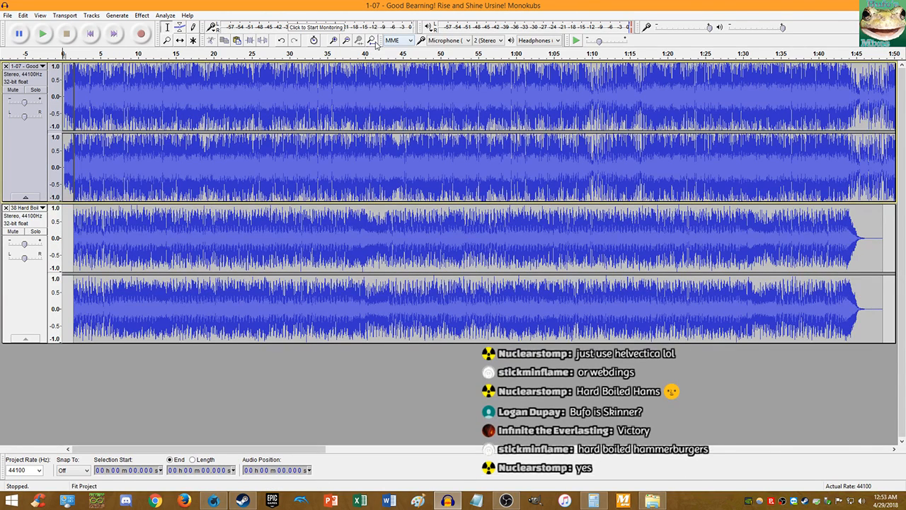
key("ctrl+f")
double_click(572, 217)
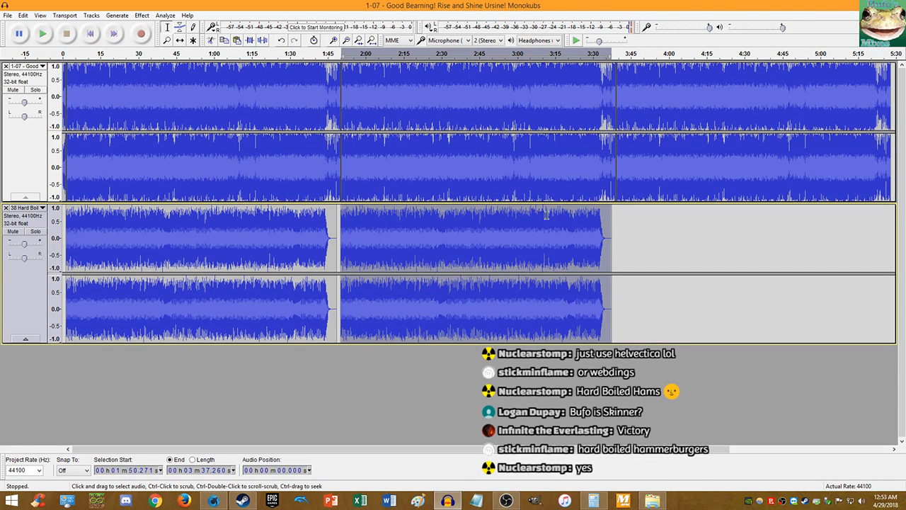
key("ctrl+c")
left_click(616, 218)
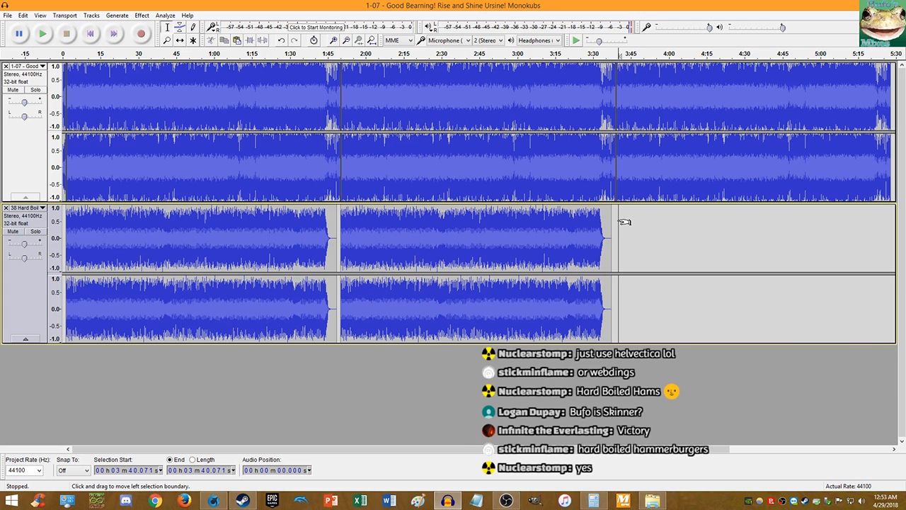
key("ctrl+v")
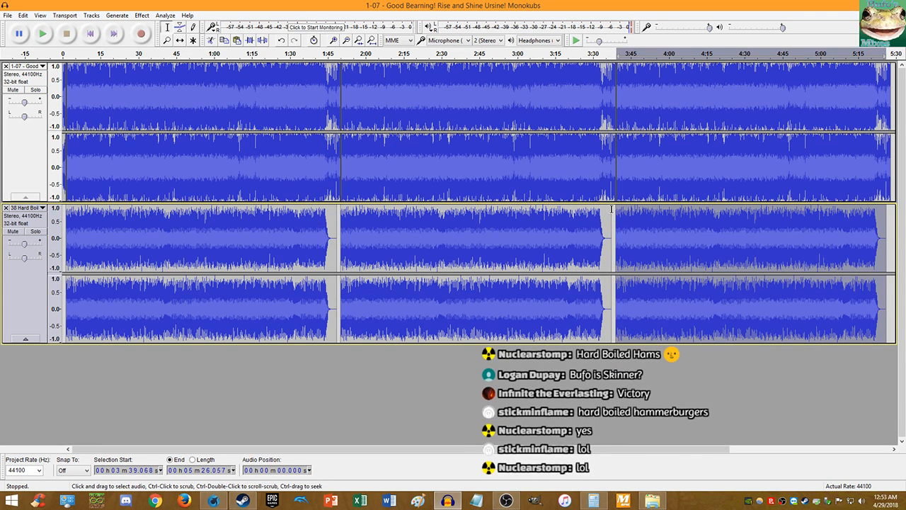
- Play the mashup from 3:39, then stop playback
key("space")
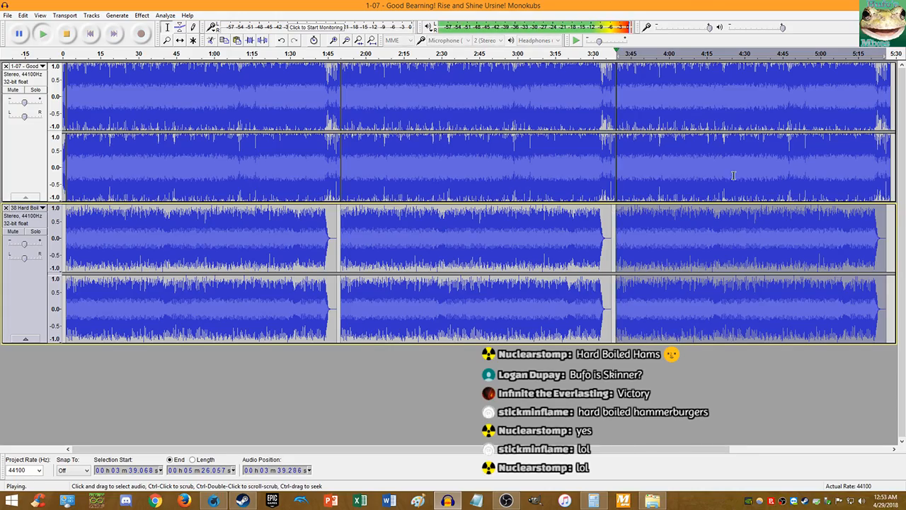
scroll(613, 205, "up", 5)
scroll(338, 161, "up", 2)
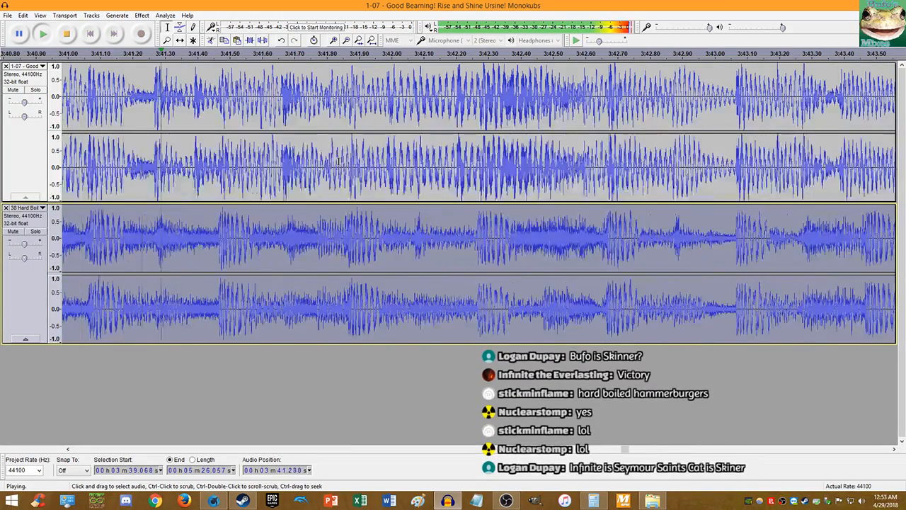
scroll(276, 92, "down", 2)
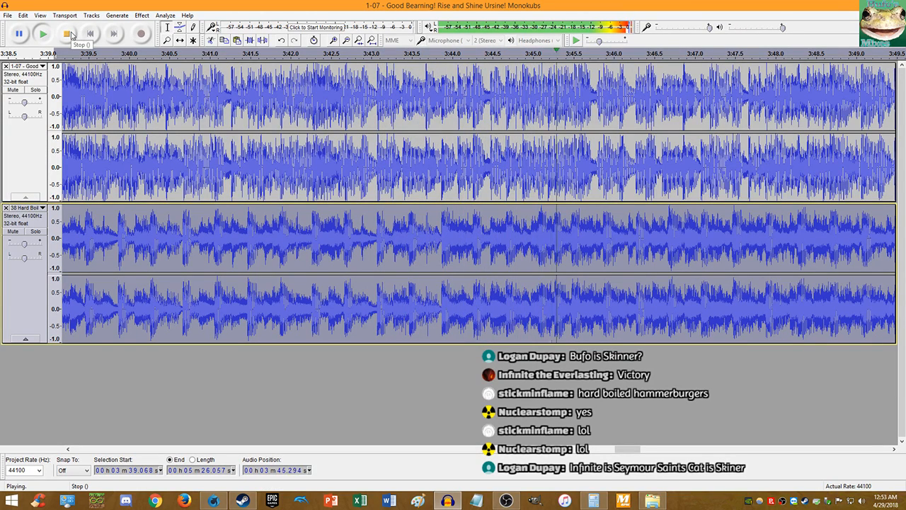
left_click(71, 36)
- Delete everything after 3:45 on both tracks
left_click_drag(571, 223, 660, 198)
key("shift+End")
key("Delete")
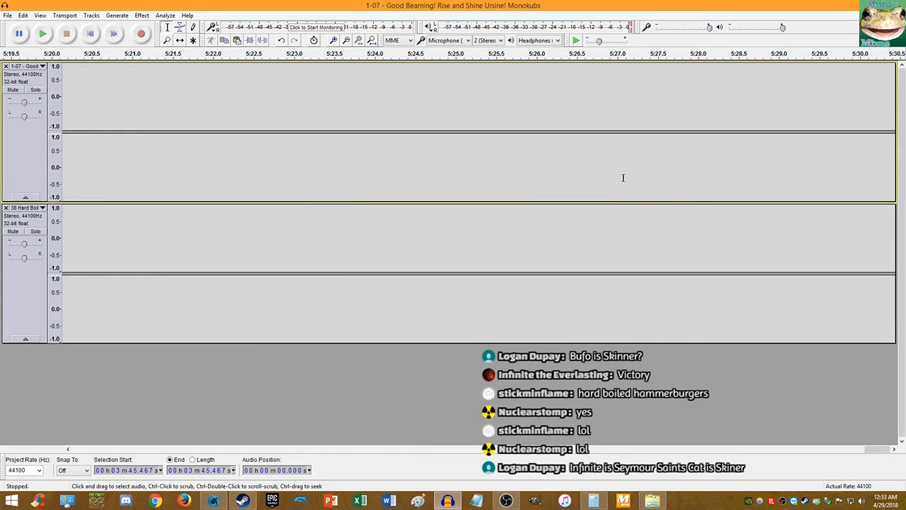
key("ctrl+f")
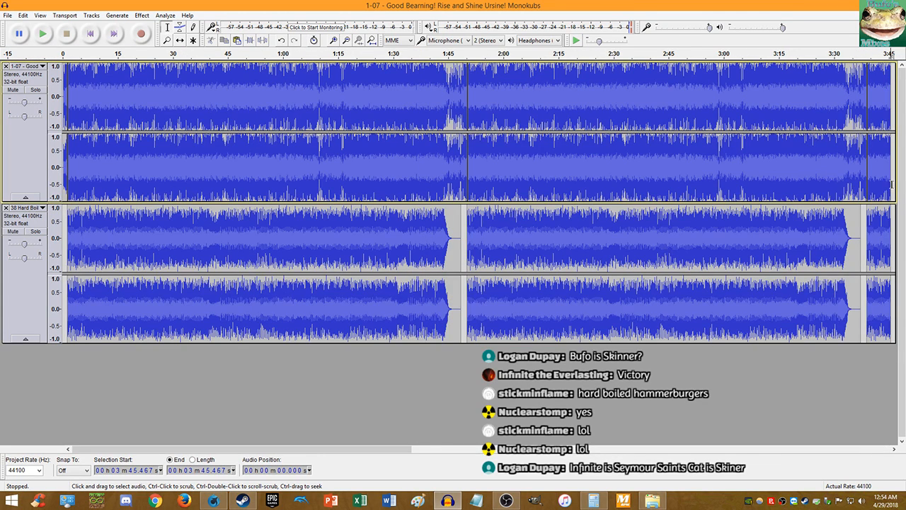
- Apply Fade Out to the last few seconds of both tracks
left_click_drag(890, 212, 868, 211)
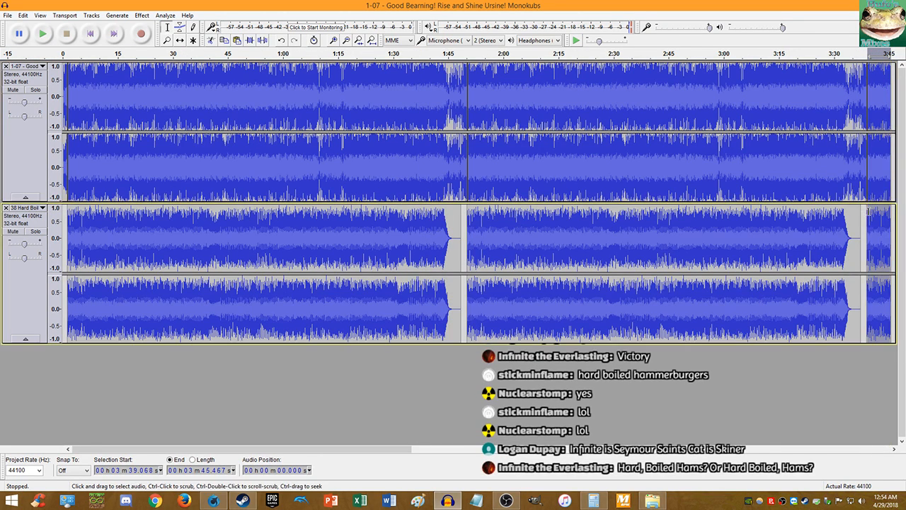
left_click(142, 15)
left_click(195, 170)
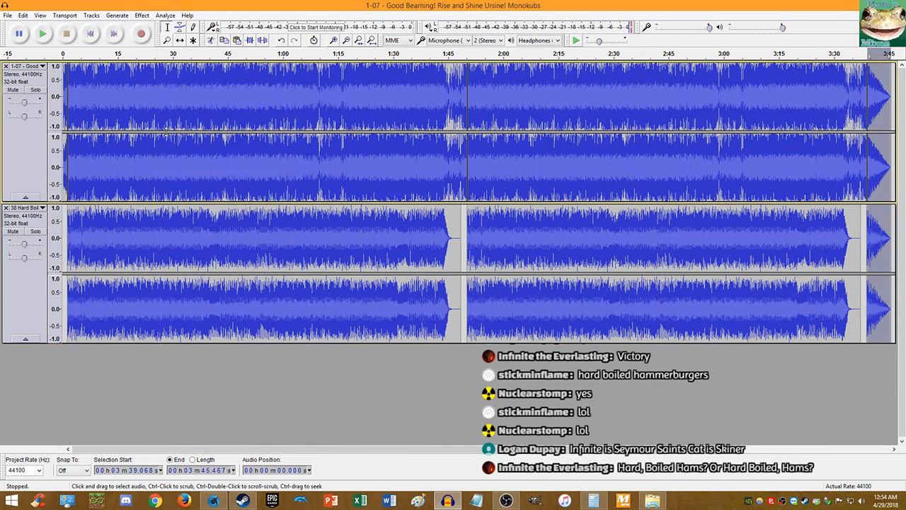
left_click(8, 15)
- Name the project 'Hard Boiled Monokubs.aup' and browse to Documents > Audacity-Projects
left_click(32, 83)
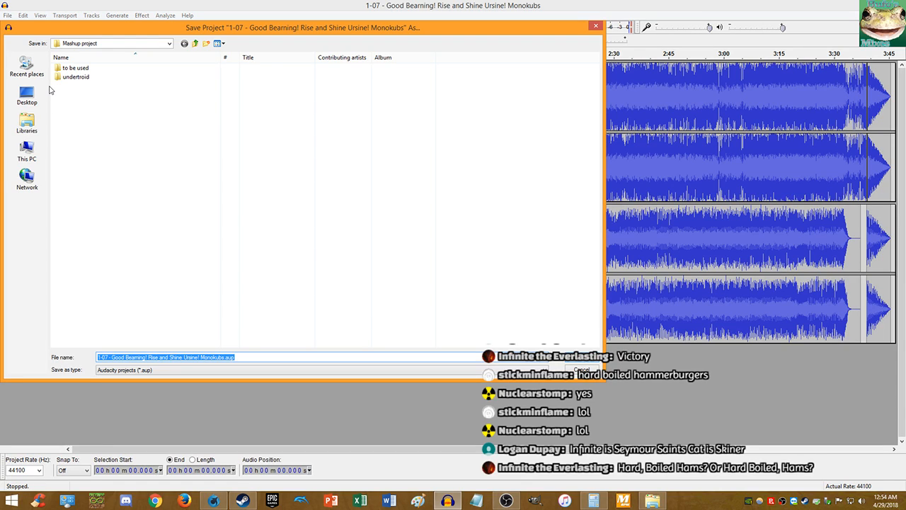
type("Hard Boi")
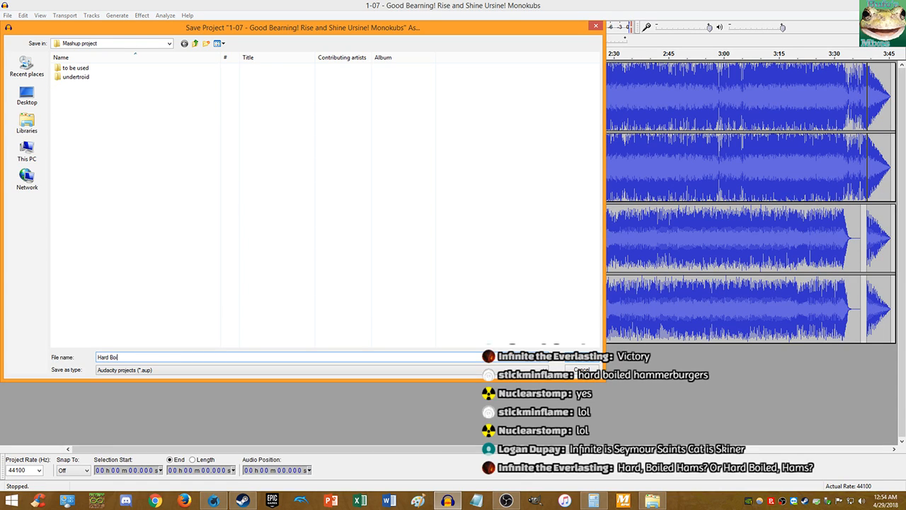
type("led Monokubs.aup")
left_click(195, 44)
left_click(27, 124)
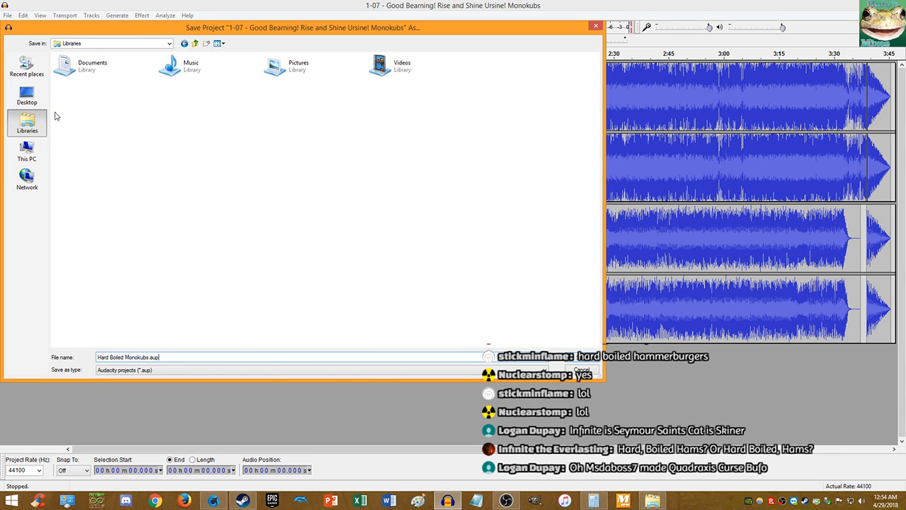
double_click(124, 70)
double_click(122, 84)
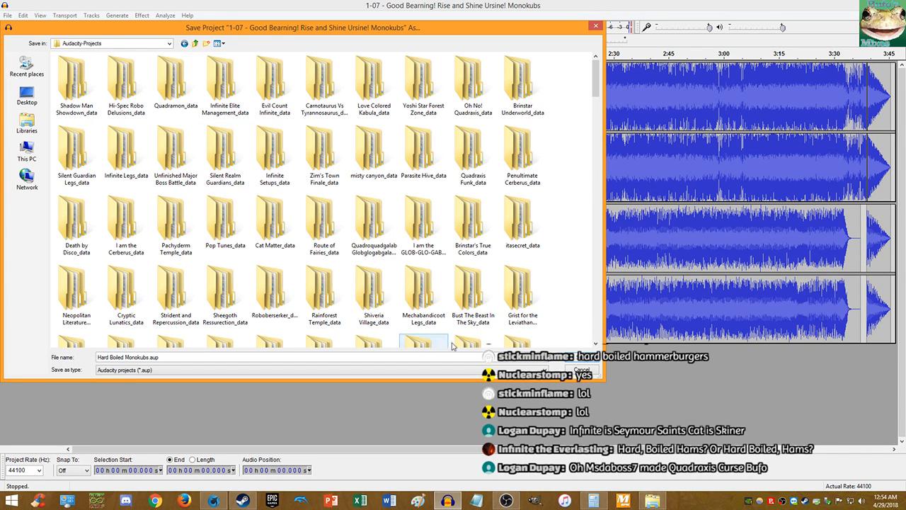
- Save the project, then load the Tags.xml template into the metadata editor
left_click(577, 361)
left_click(7, 15)
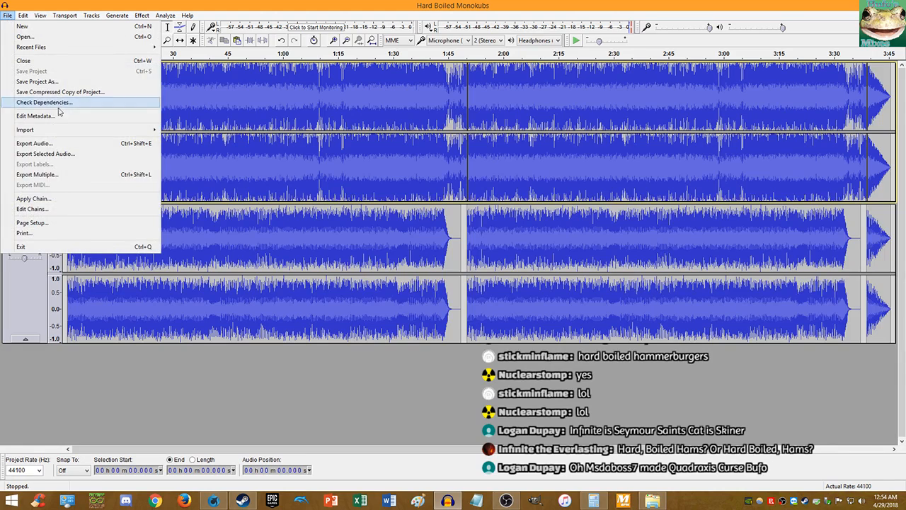
left_click(35, 104)
left_click(391, 429)
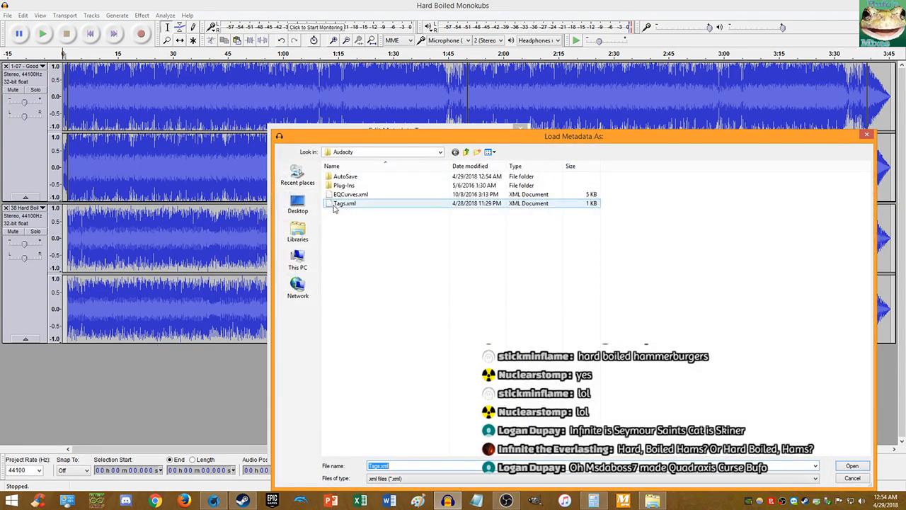
double_click(349, 205)
- Set Track Number to 499 and overwrite Tags.xml as the default template
left_click(347, 194)
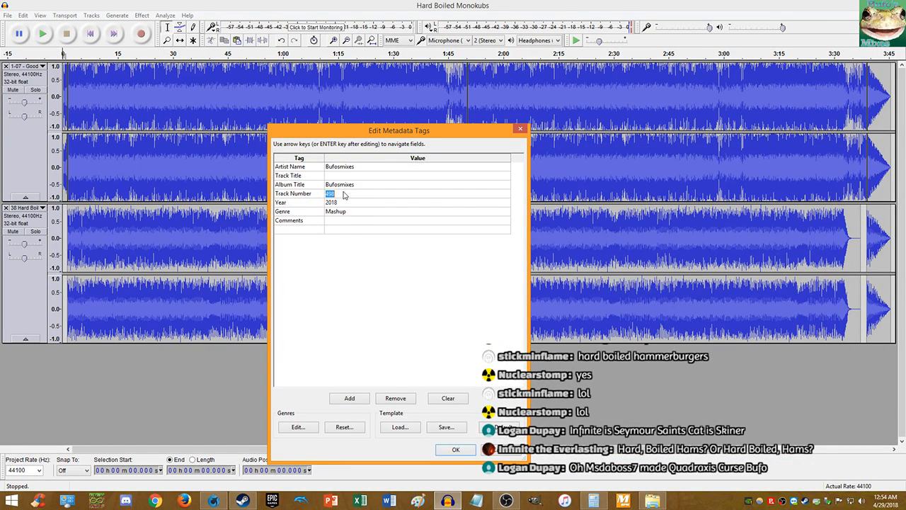
left_click(345, 194)
type("9")
left_click(446, 427)
double_click(414, 203)
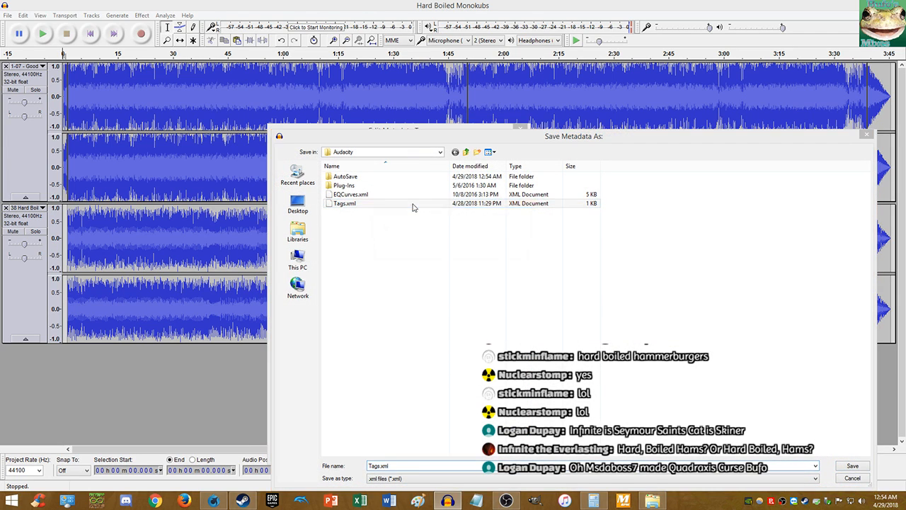
left_click(479, 253)
- Enter 'Hard Boiled Monokubs' as the Track Title and confirm the tags
left_click(361, 169)
left_click(359, 175)
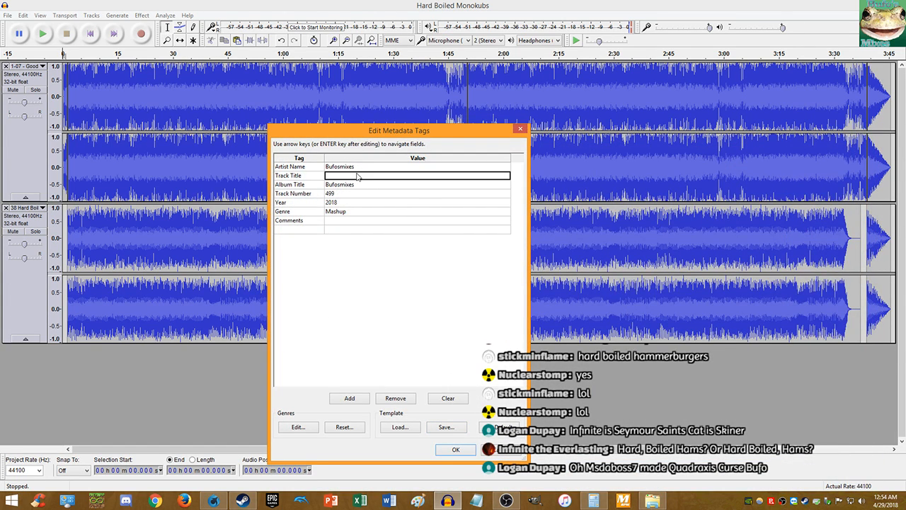
type("Hard Boiled")
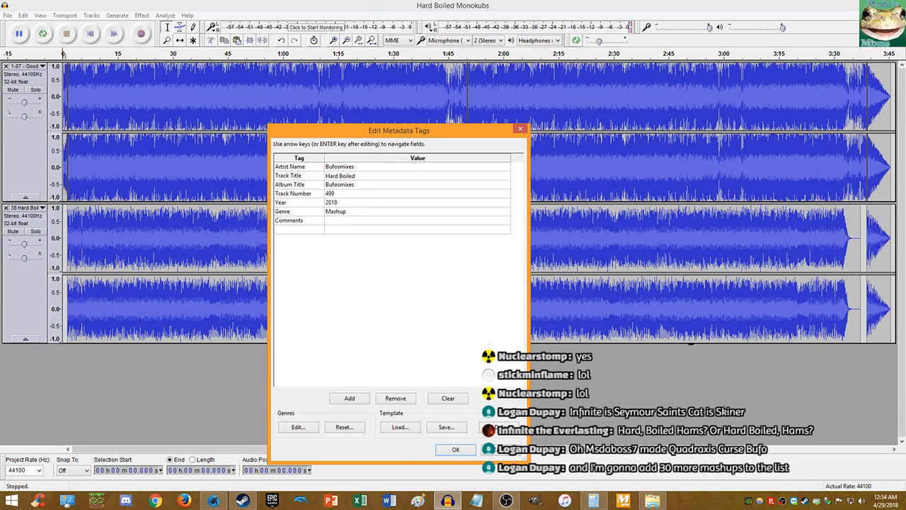
type(" Monokubs")
left_click(456, 450)
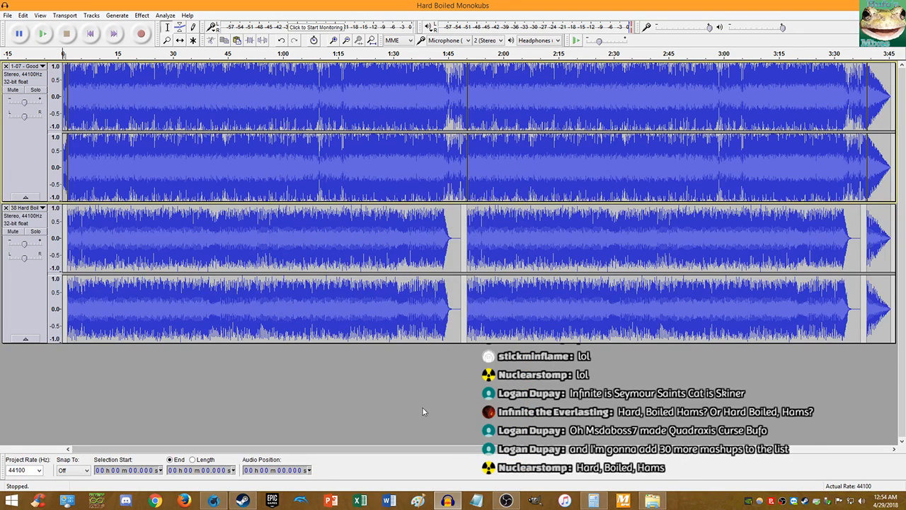
- Cancel the selection-only export and start exporting the whole project audio
left_click(7, 15)
left_click(34, 153)
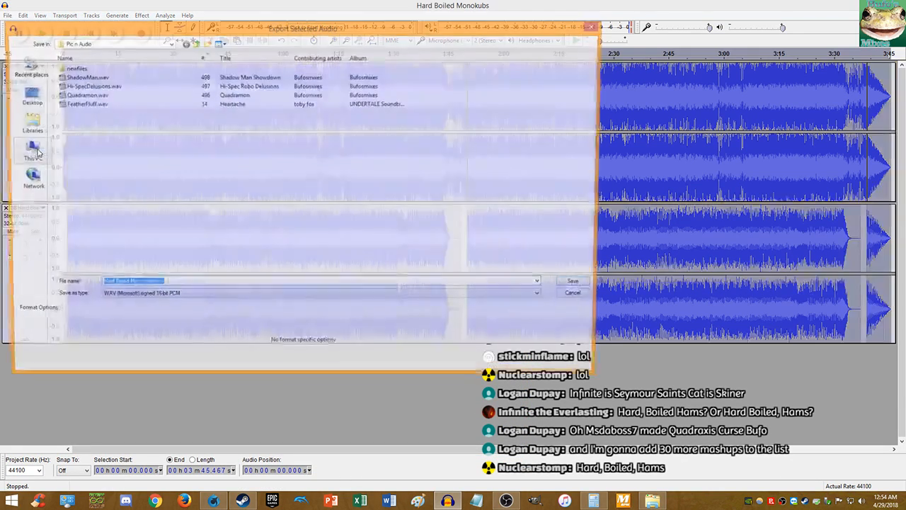
left_click(592, 28)
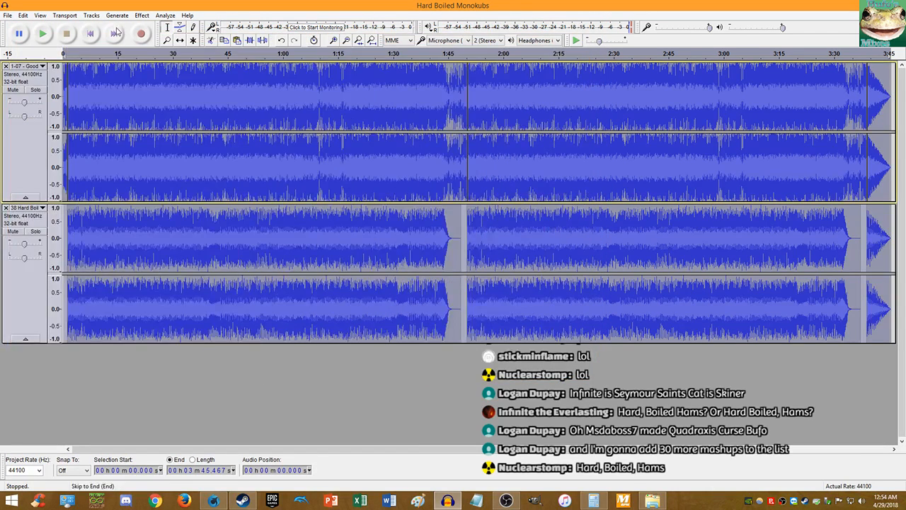
left_click(7, 16)
left_click(34, 143)
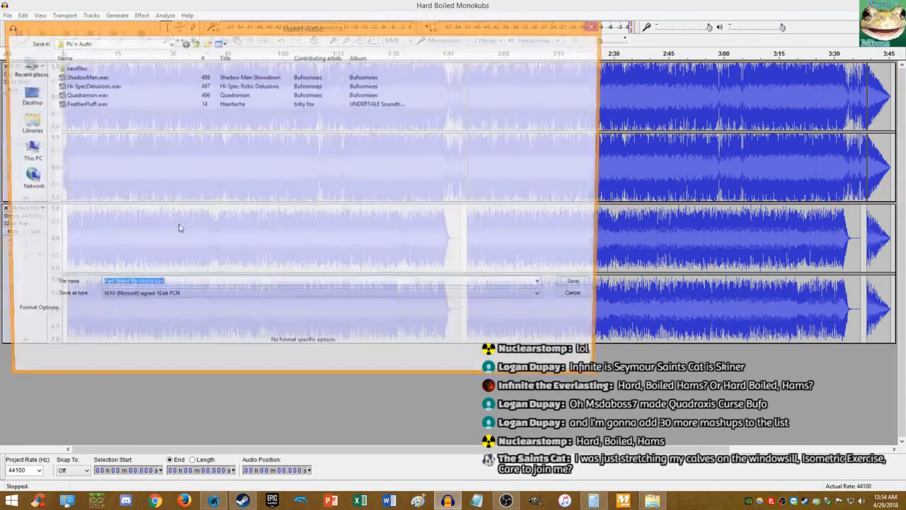
- Export as BoiledMonokubs.wav, accepting the stereo mixdown and the existing metadata
left_click(126, 286)
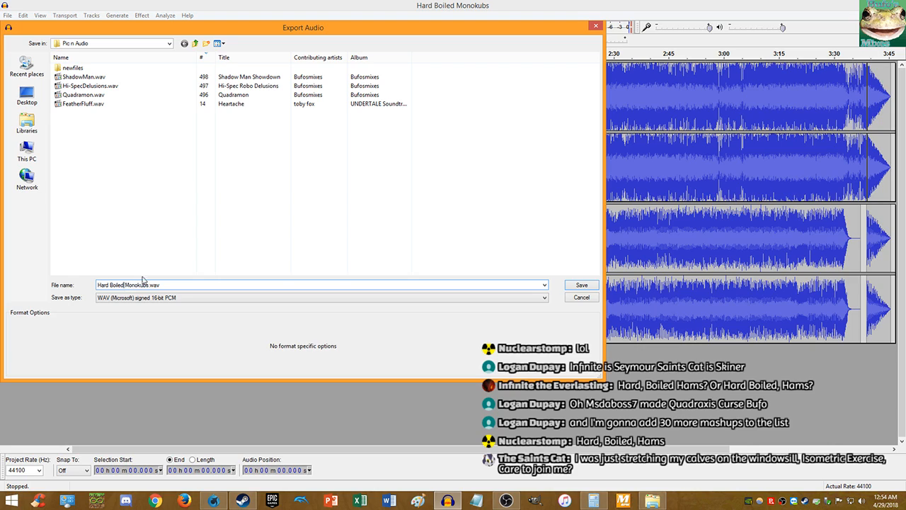
key("BackSpace")
key("BackSpace")
key("BackSpace")
type("d")
left_click_drag(110, 284, 97, 285)
key("BackSpace")
left_click(583, 286)
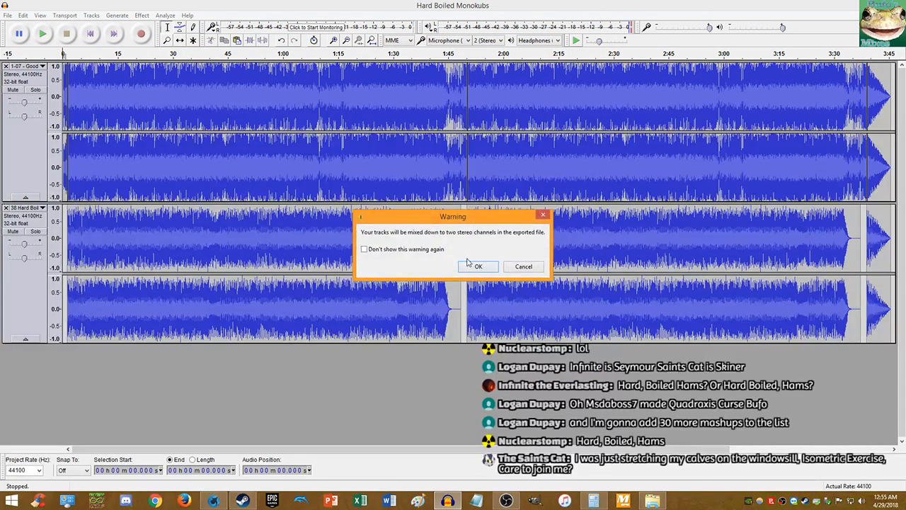
left_click(471, 263)
left_click(455, 445)
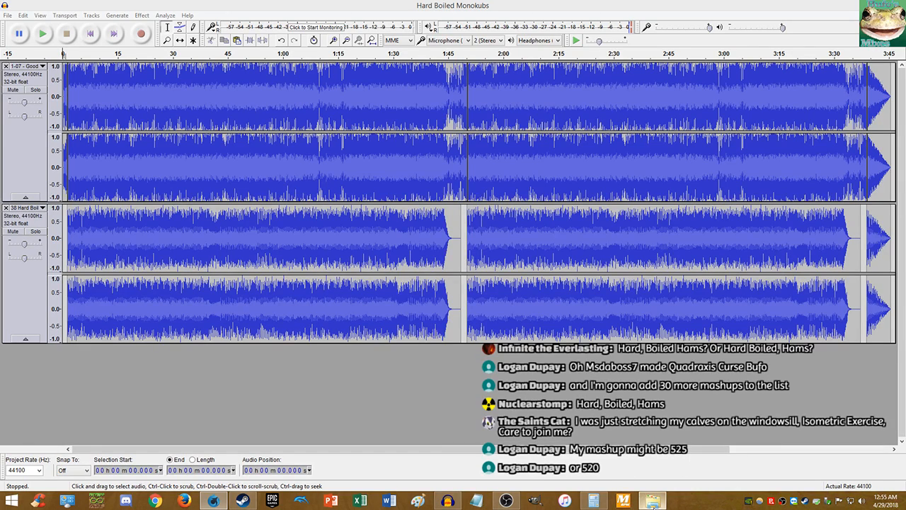
left_click(264, 5)
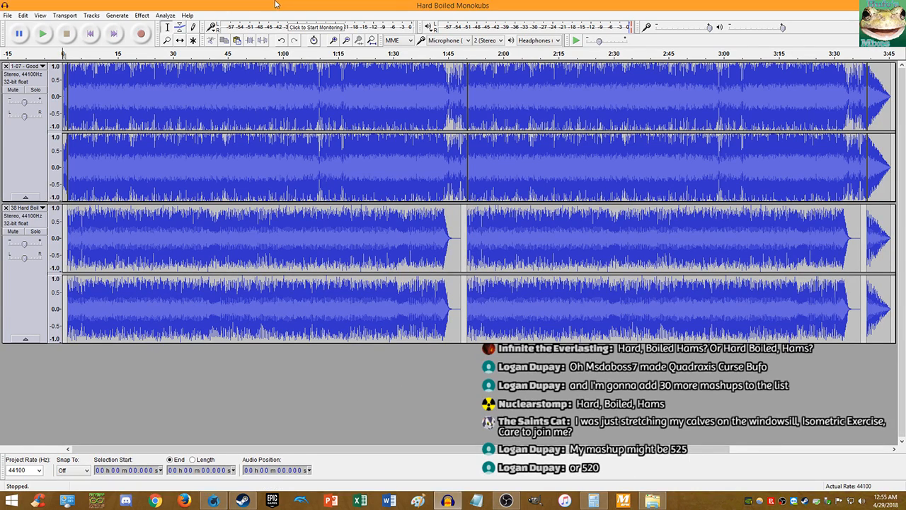
key("alt+Tab")
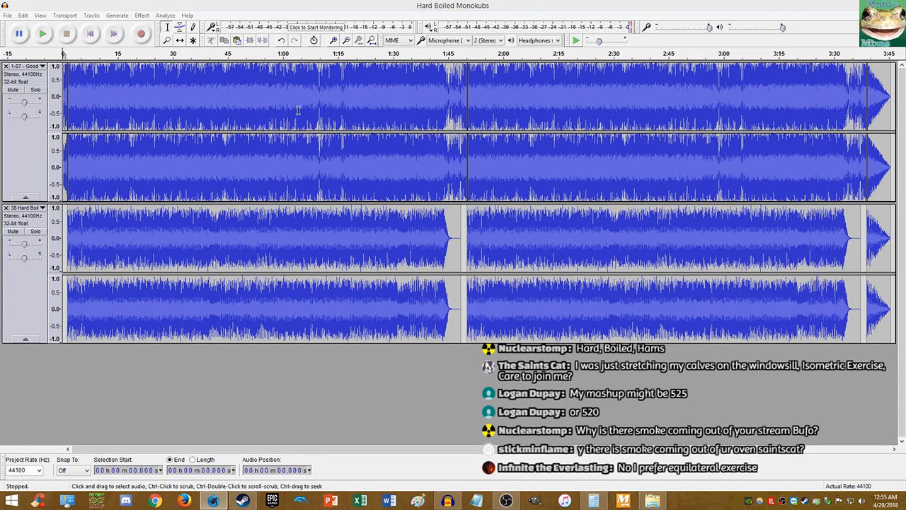
- Start a new audio export of the project with MP3 Files as the format
left_click(54, 27)
left_click(4, 15)
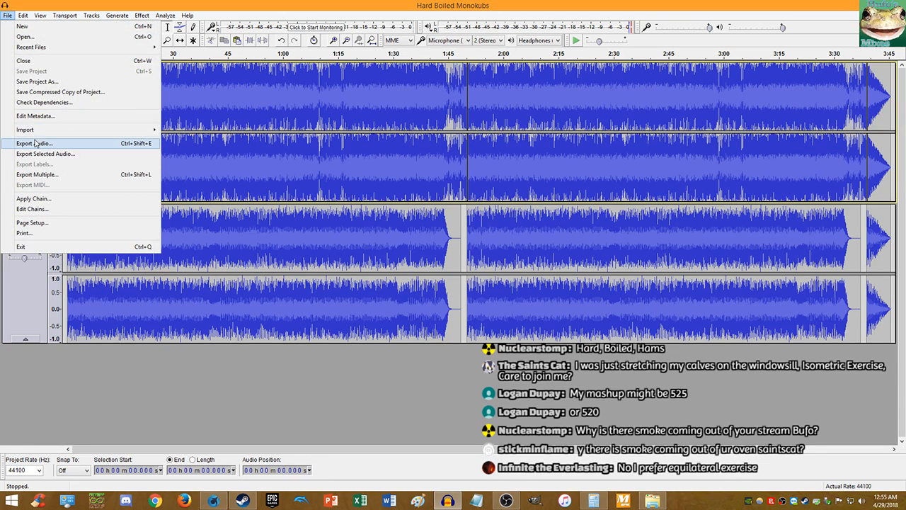
left_click(33, 143)
left_click(131, 297)
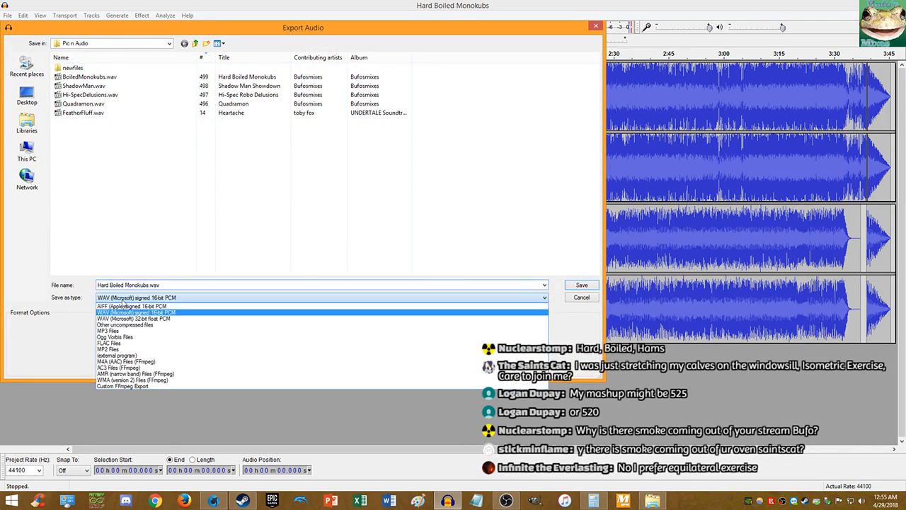
left_click(132, 327)
- Choose Libraries > Music > Bufosmixes as the export destination folder
left_click(35, 130)
double_click(174, 67)
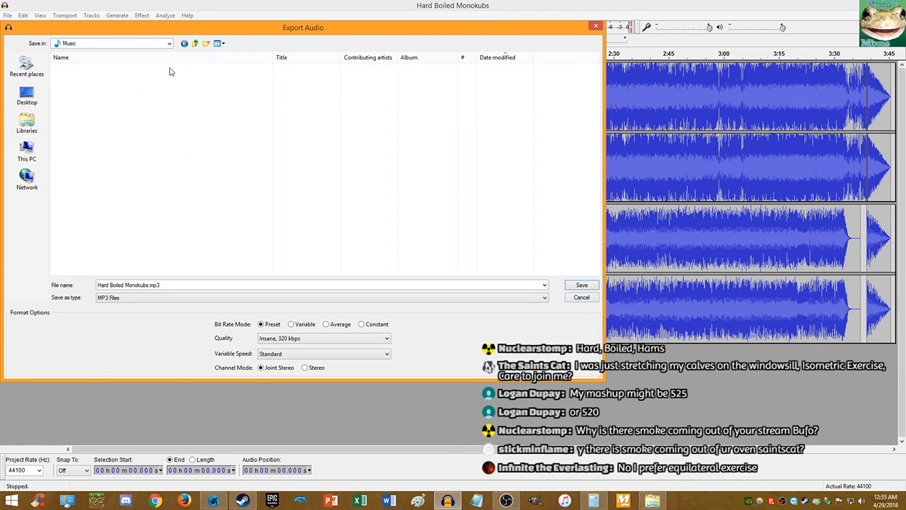
left_click(85, 87)
double_click(77, 87)
- Name the file 'Sonic Danganronpa Mix- Hard Boiled Monokubs', correcting the Danganrompa misspelling
left_click(195, 284)
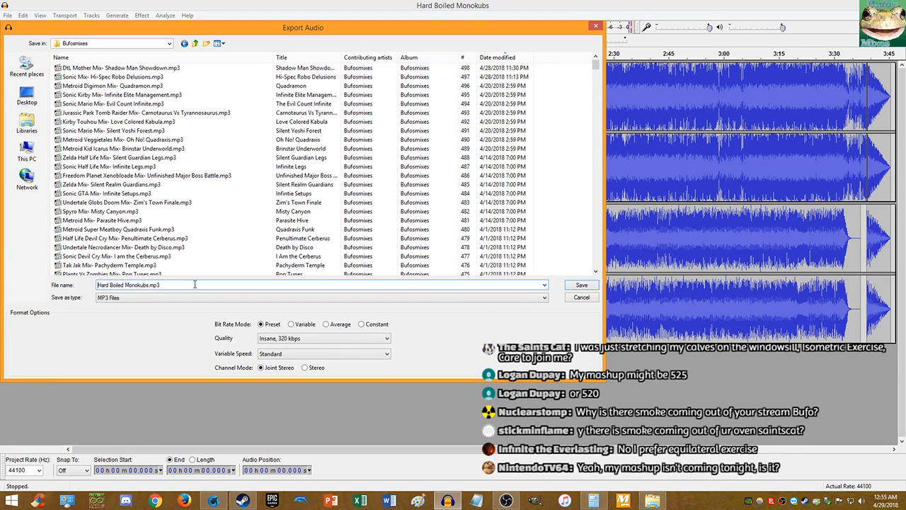
type("Sonic Danganrompa")
key("shift+Left")
key("shift+Left")
key("shift+Left")
key("shift+Left")
key("shift+Left")
key("shift+Left")
key("shift+Left")
key("shift+Left")
key("shift+Left")
key("shift+Left")
key("shift+Left")
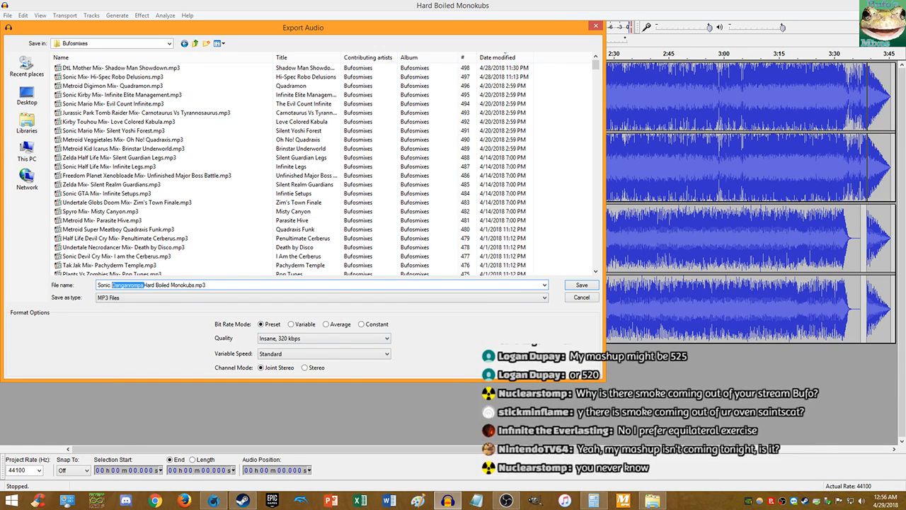
key("alt+Tab")
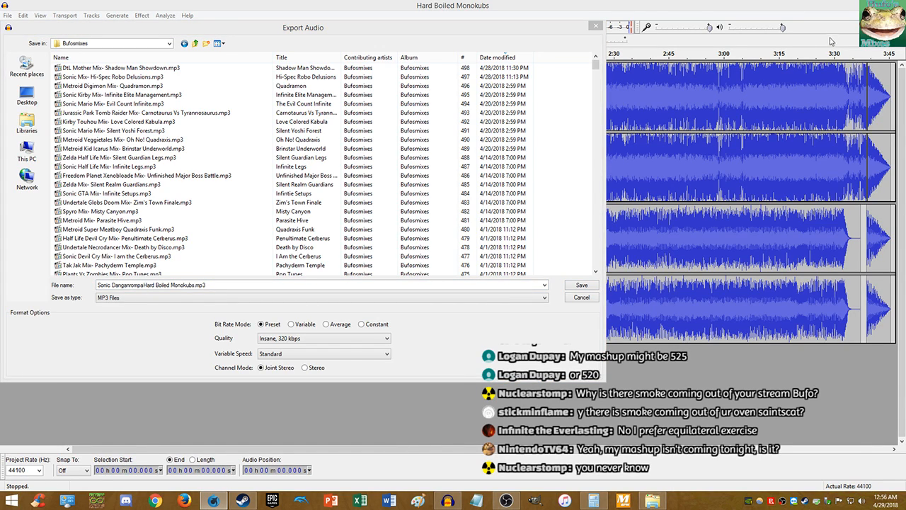
key("alt+Tab")
left_click(114, 284)
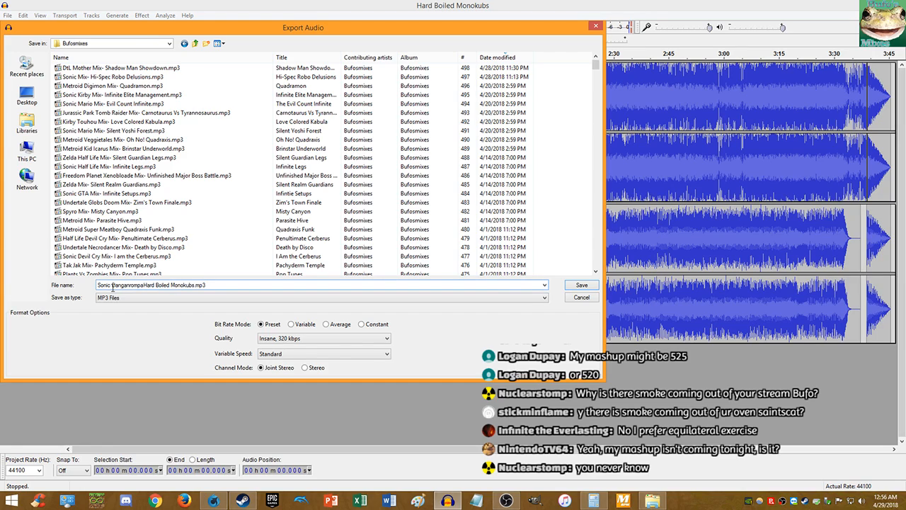
left_click_drag(112, 286, 144, 290)
type("Danganronpa")
type("Mix")
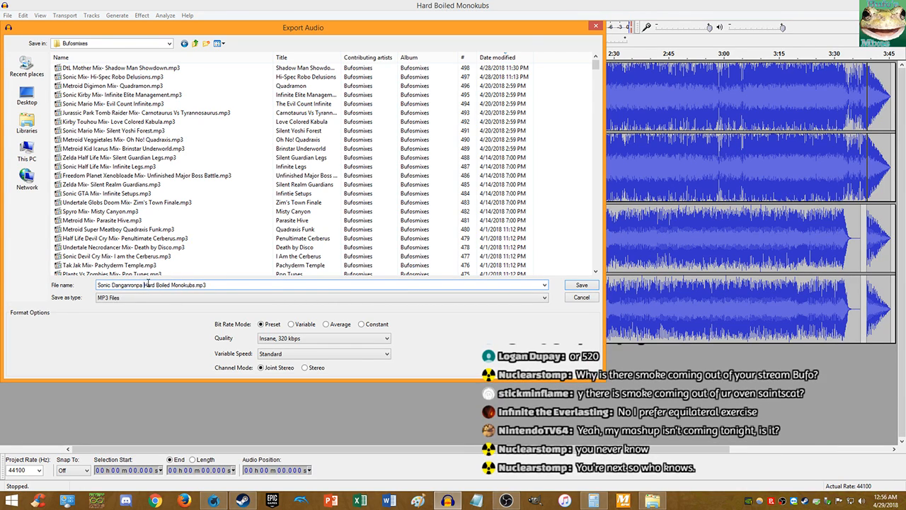
type("-")
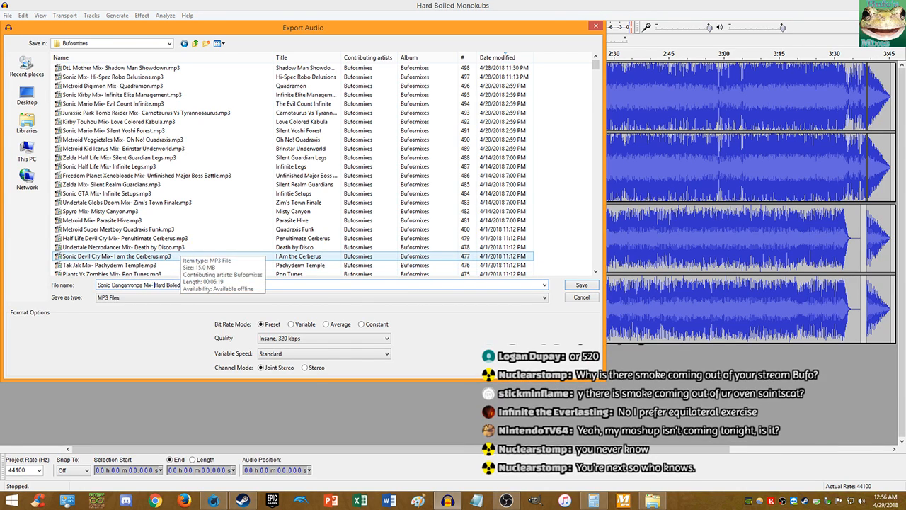
- Save the 320 kbps MP3, accepting the stereo mixdown warning and the metadata tags
left_click(581, 285)
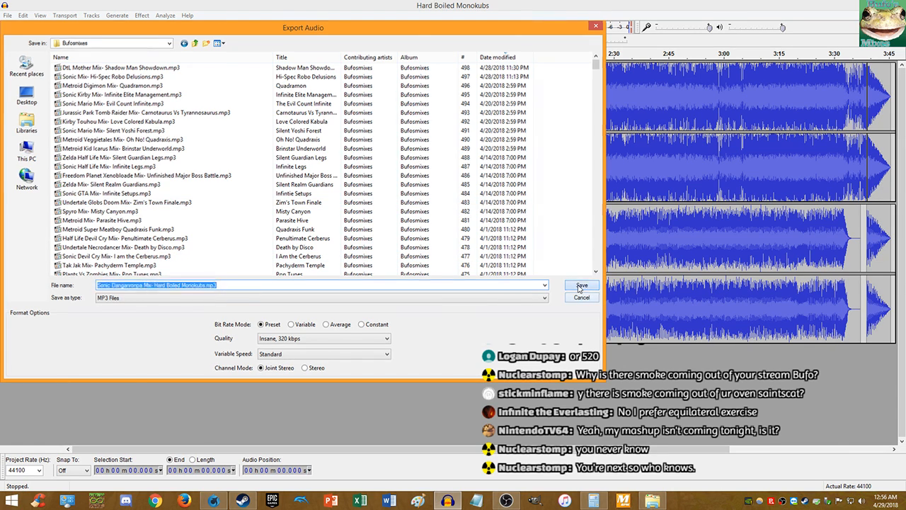
left_click(463, 293)
left_click(453, 450)
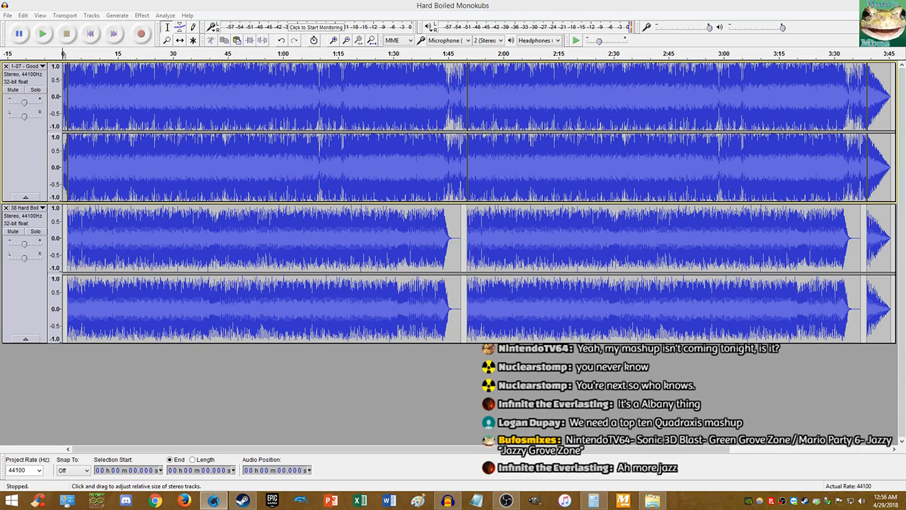
- Close the Hard Boiled Monokubs project window and relaunch Audacity with a blank project
left_click(448, 5)
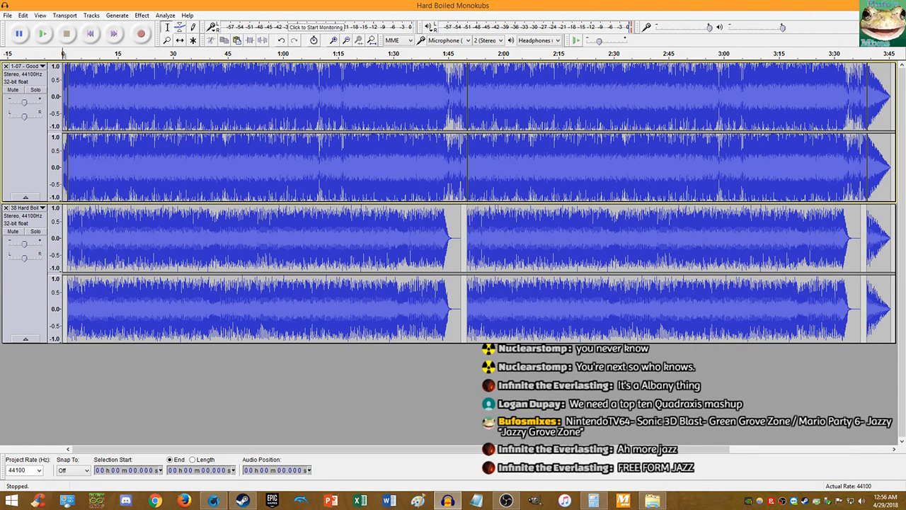
left_click(893, 5)
left_click(448, 500)
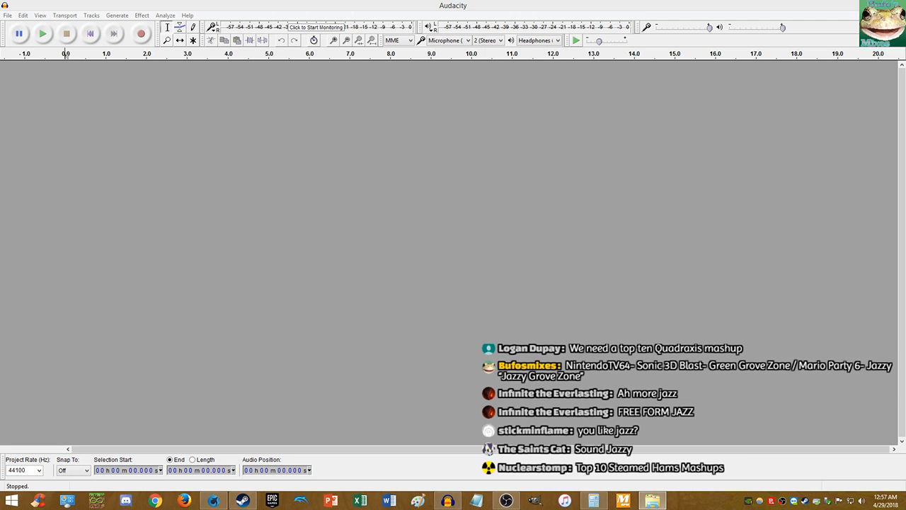
- Sort the Sonic 3D Blast music folder by title and play a Green Grove Zone mp3
left_click_drag(905, 64, 349, 2)
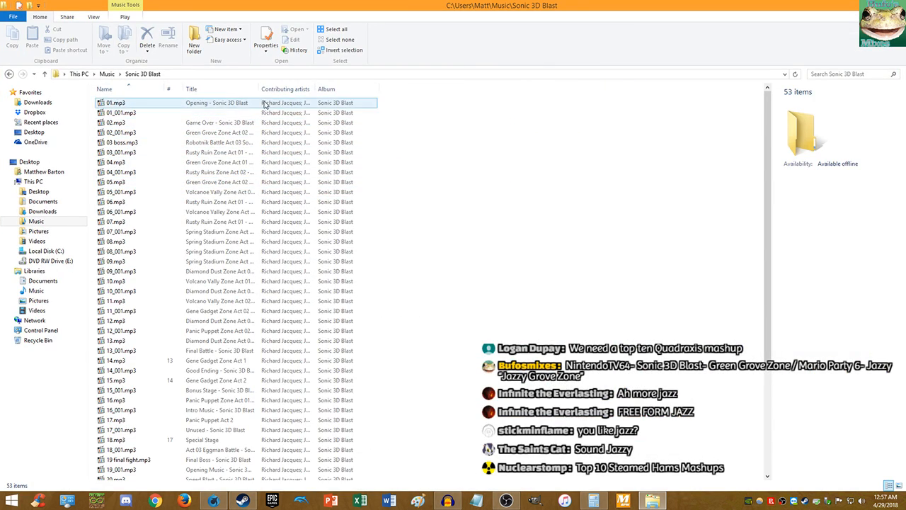
left_click(218, 89)
left_click(217, 90)
left_click(217, 90)
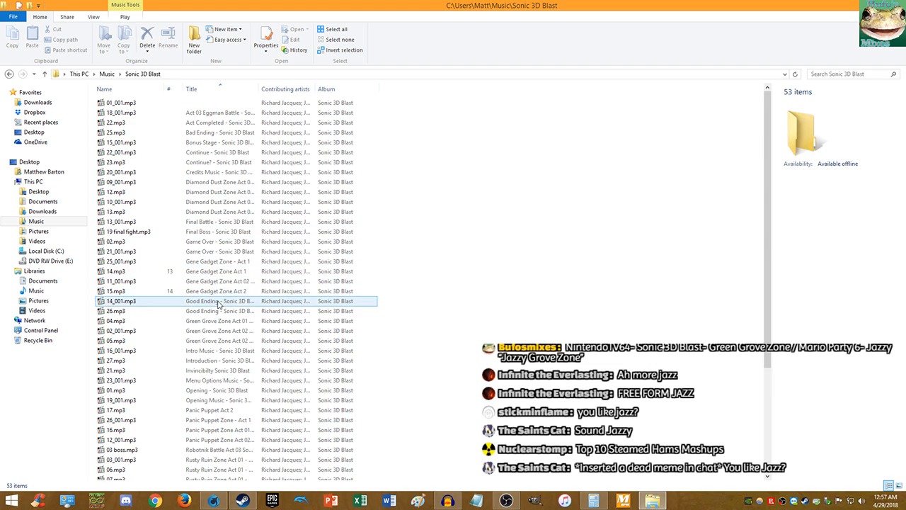
double_click(224, 330)
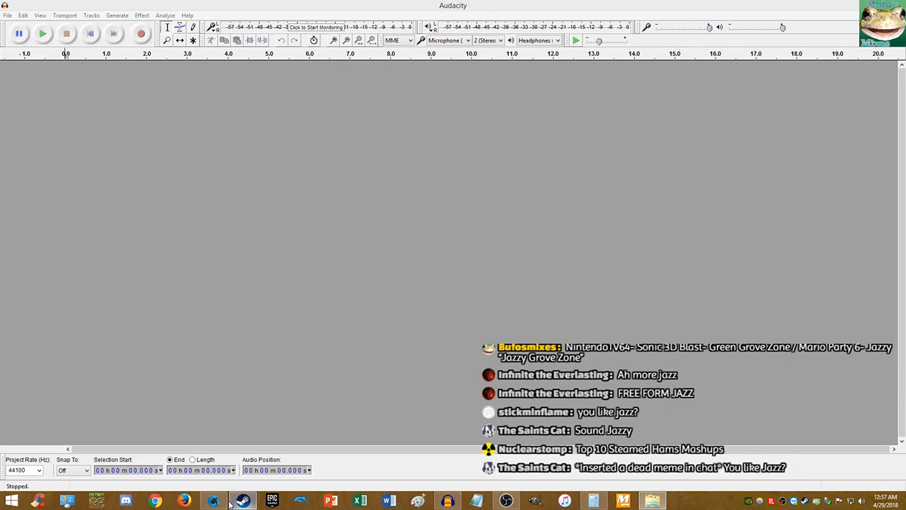
left_click(236, 502)
left_click(235, 501)
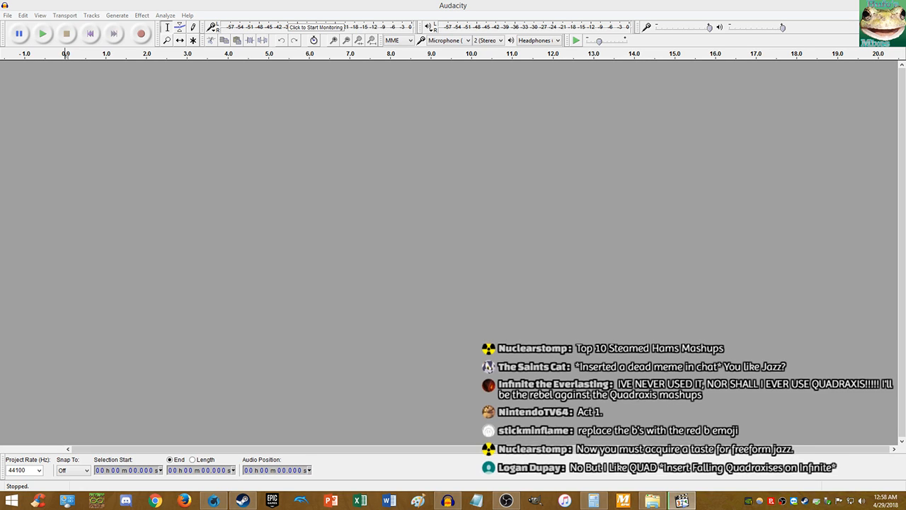
- Launch Firefox to the Google homepage, then close the browser window
left_click(184, 501)
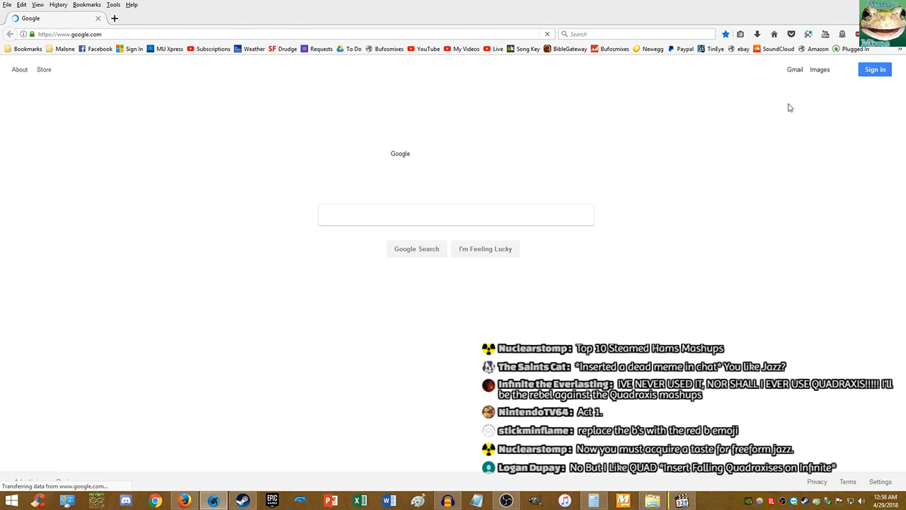
double_click(6, 6)
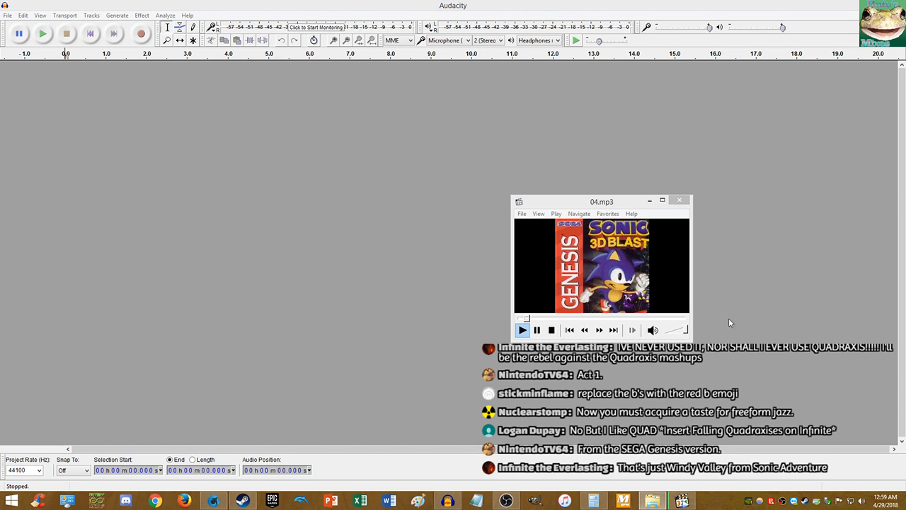
- Bring the 04.mp3 Windows Media Player window forward and close it
left_click(213, 500)
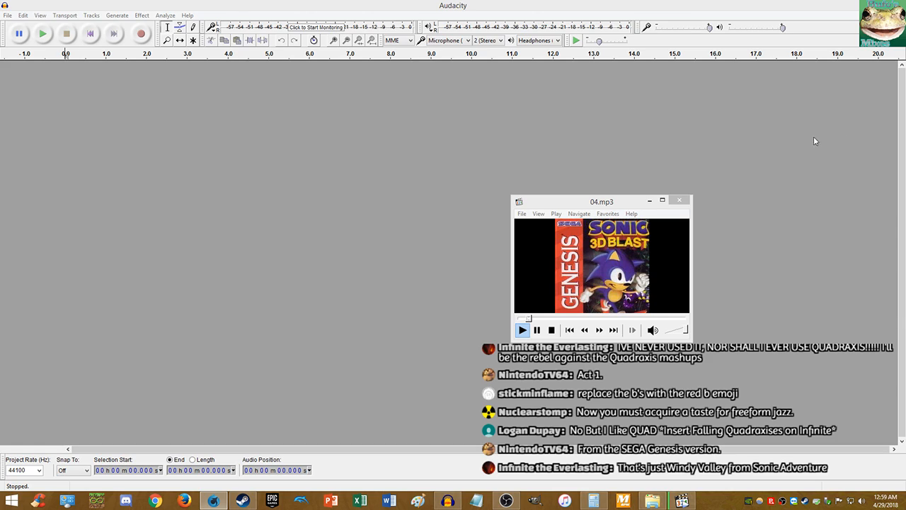
left_click(679, 201)
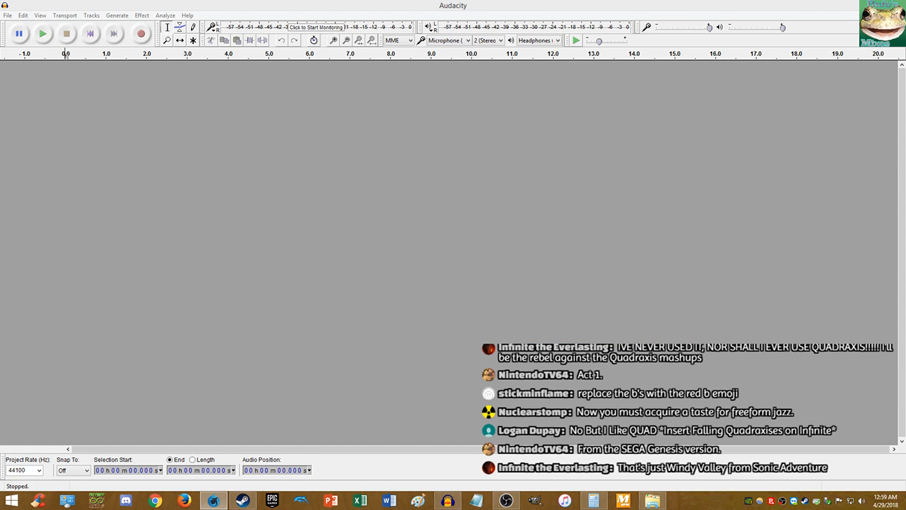
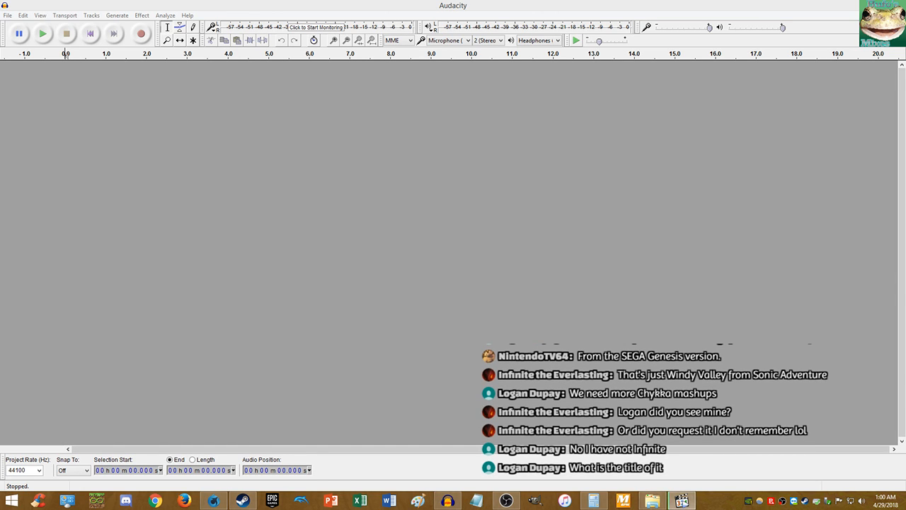
- Play the earlier mashup in the media player, pause it, then close the player
double_click(424, 208)
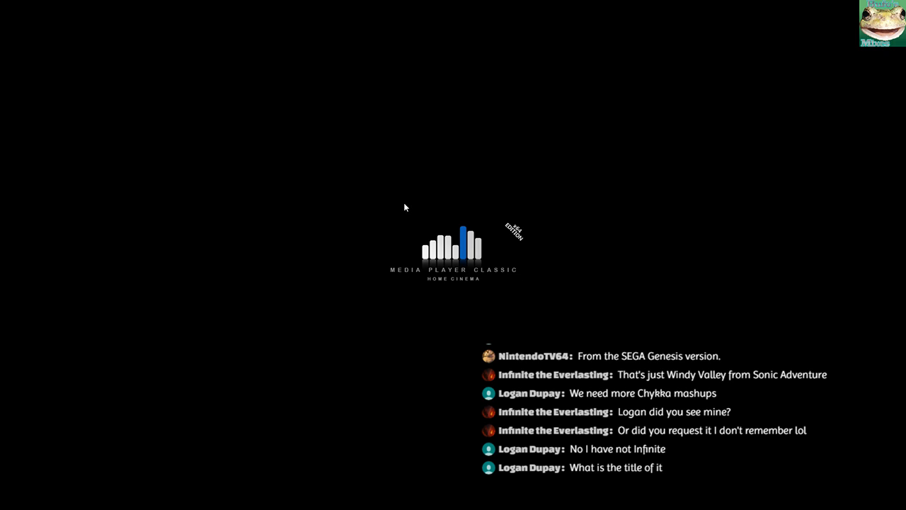
double_click(405, 204)
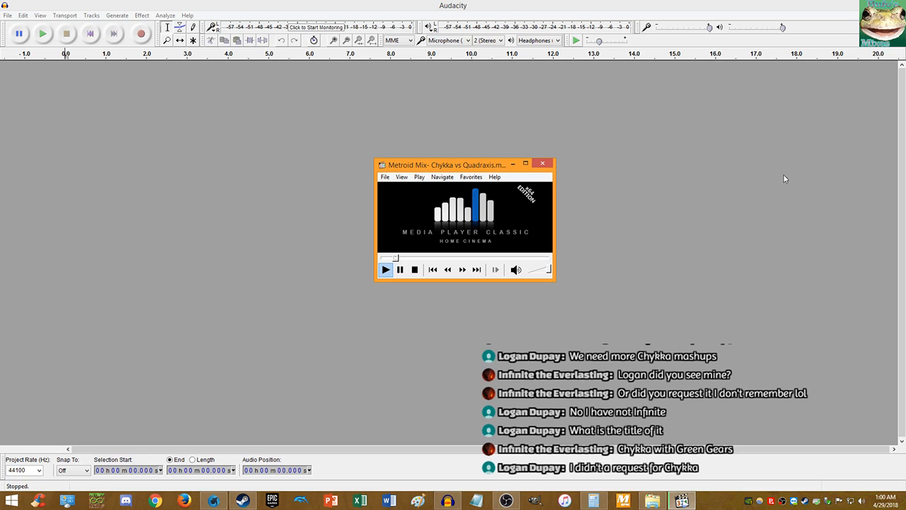
key("space")
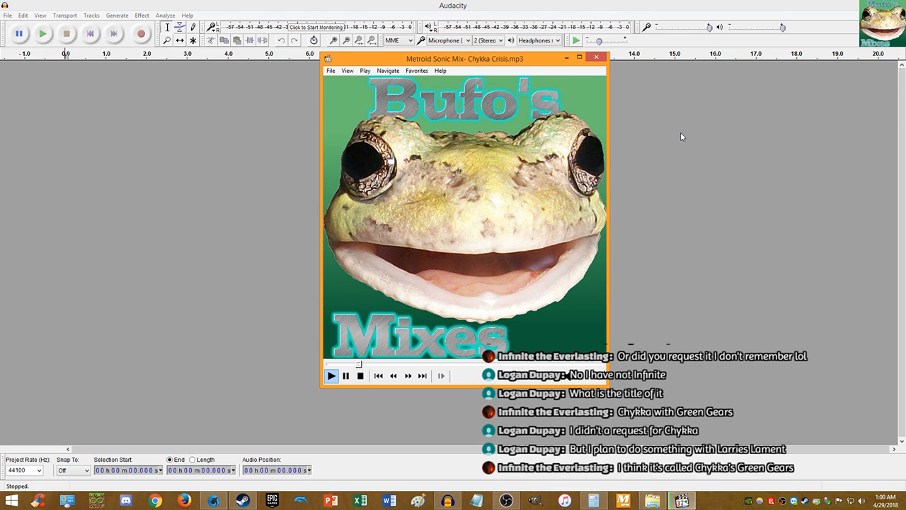
key("space")
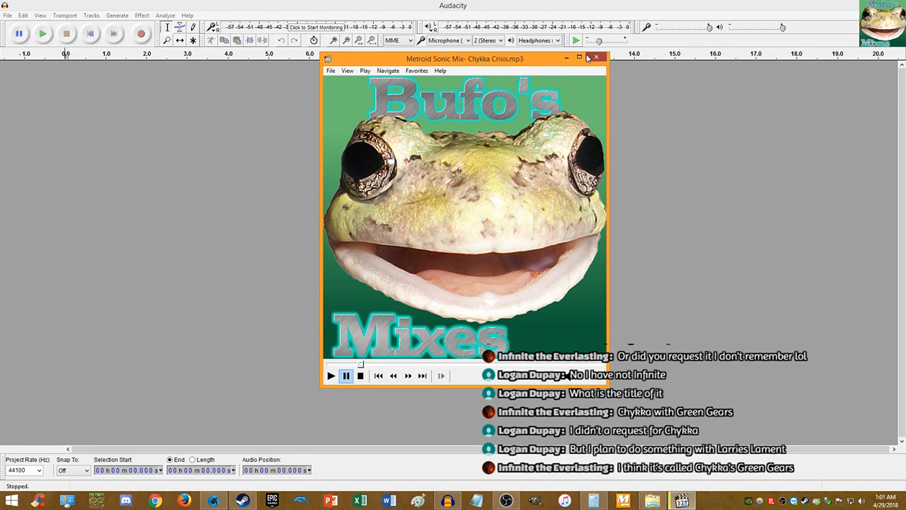
left_click(595, 57)
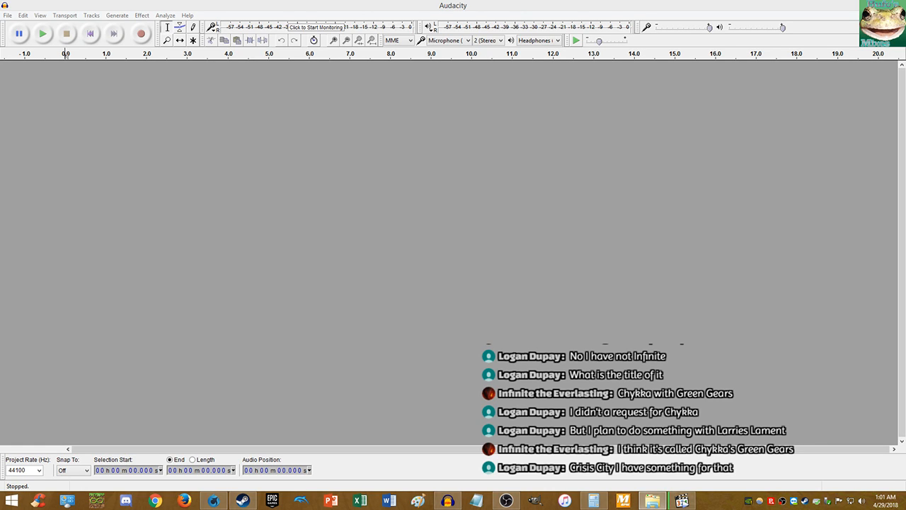
- Import 03_Green Grove Zone Act 1 into Audacity and load 54 - Jazzy.mp3 in Media Player Classic
left_click_drag(899, 190, 705, 191)
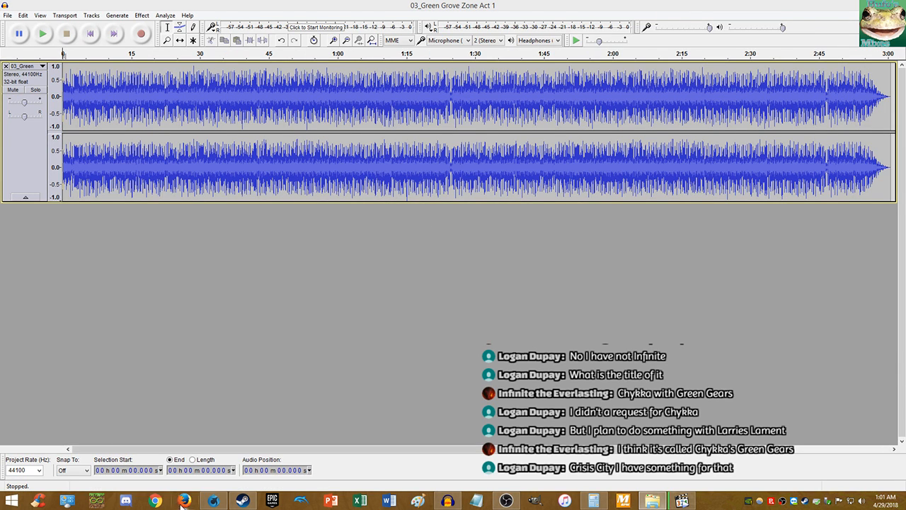
left_click(213, 500)
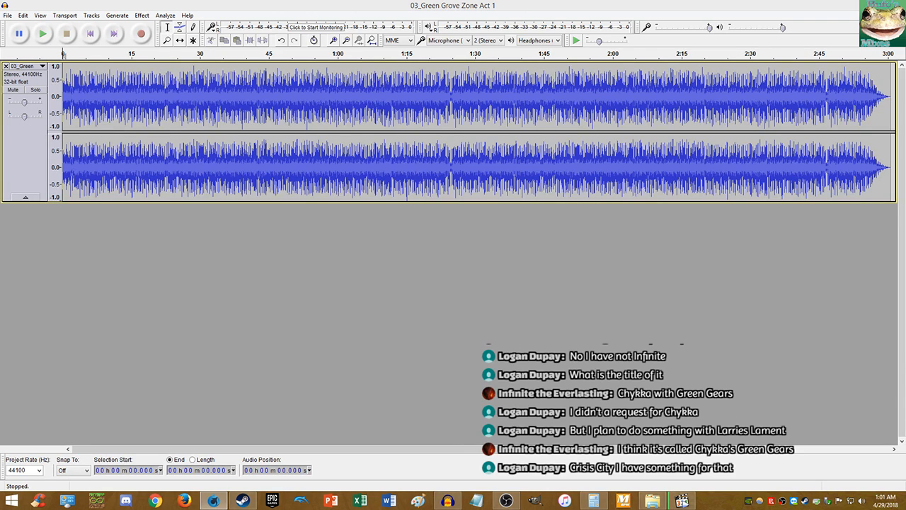
left_click(659, 499)
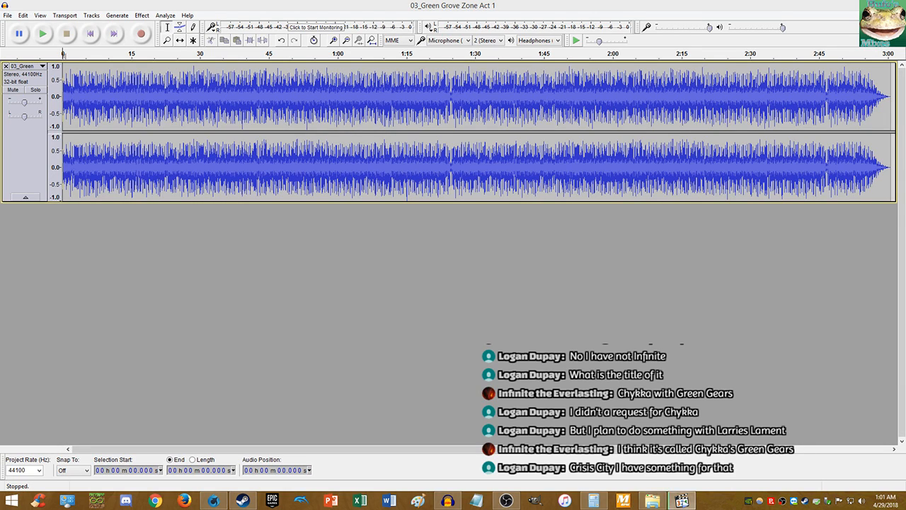
left_click_drag(905, 82, 502, 98)
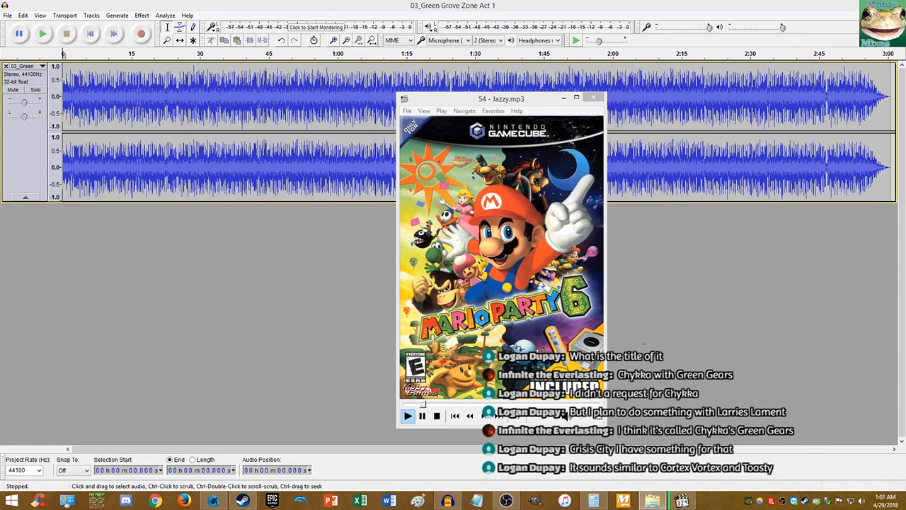
- Drop 54 - Jazzy.mp3 onto Audacity below the Green Grove Zone Act 1 track
left_click_drag(807, 267, 665, 283)
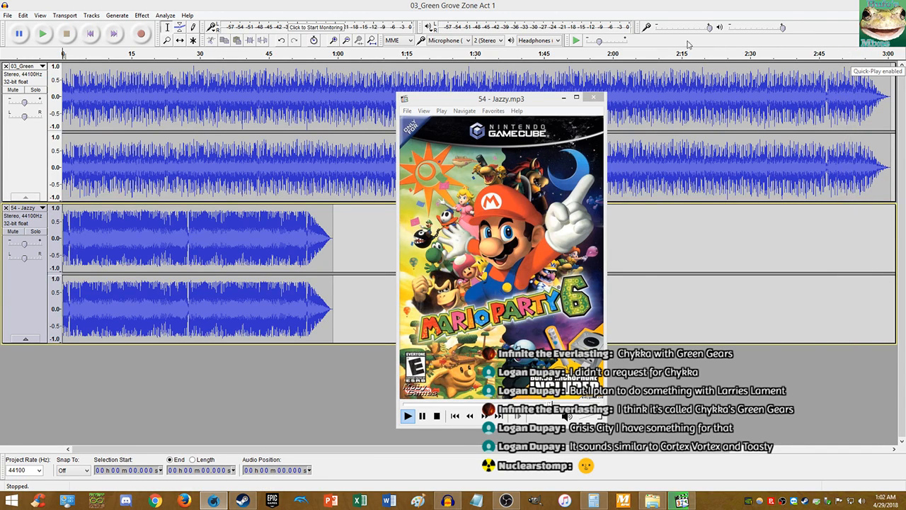
- Close the Media Player Classic window and mute the 54 - Jazzy track
left_click(587, 97)
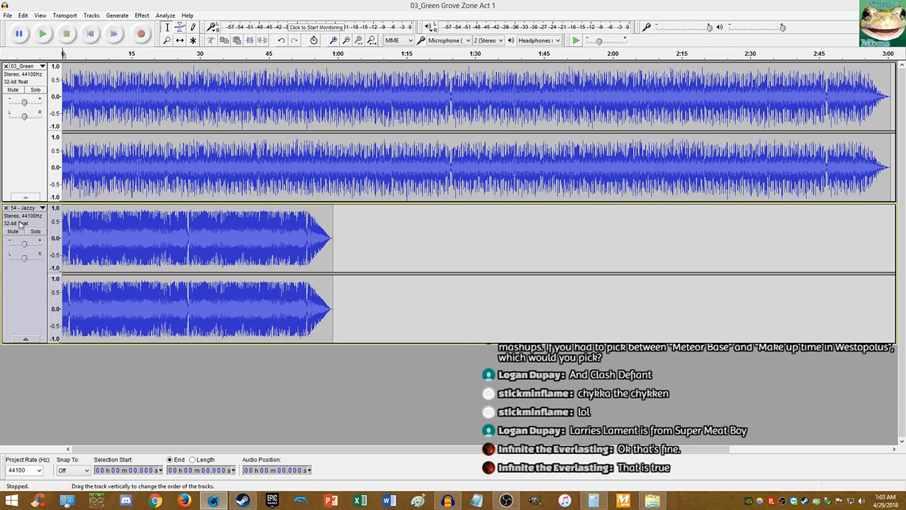
left_click(13, 231)
- Play the project, zoom in and place the cut point at 3.463 seconds
left_click(42, 33)
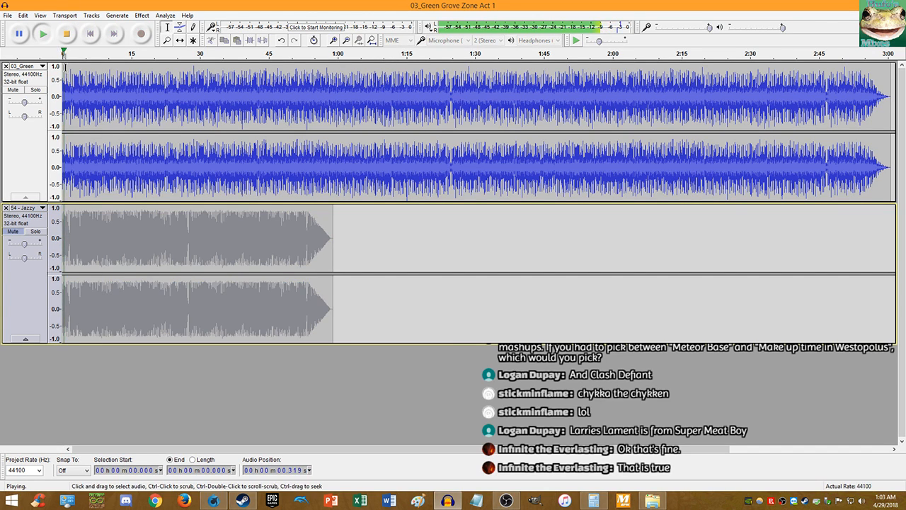
scroll(68, 92, "up", 4)
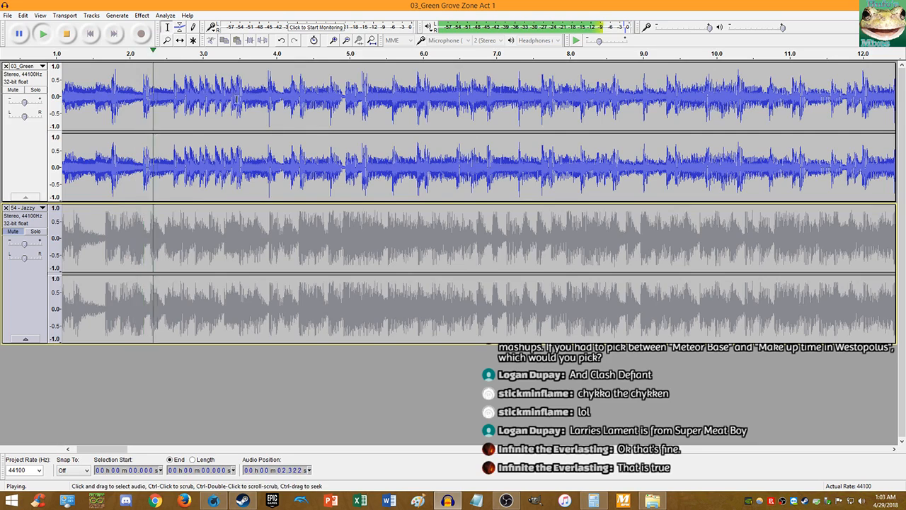
scroll(273, 89, "up", 1)
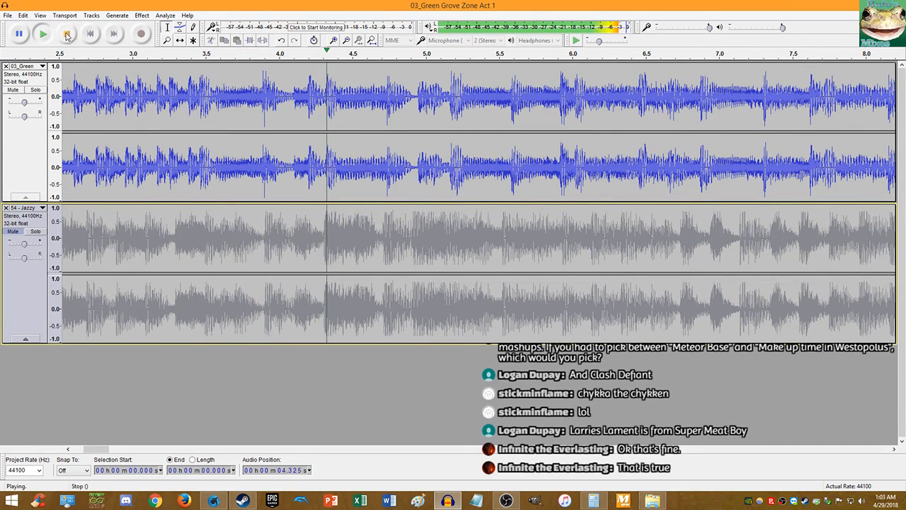
left_click(185, 85)
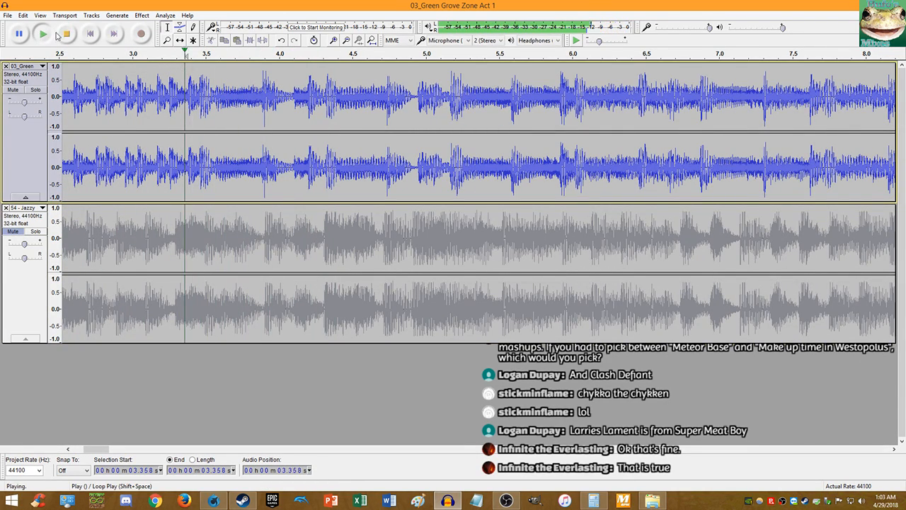
key("space")
scroll(182, 84, "up", 10)
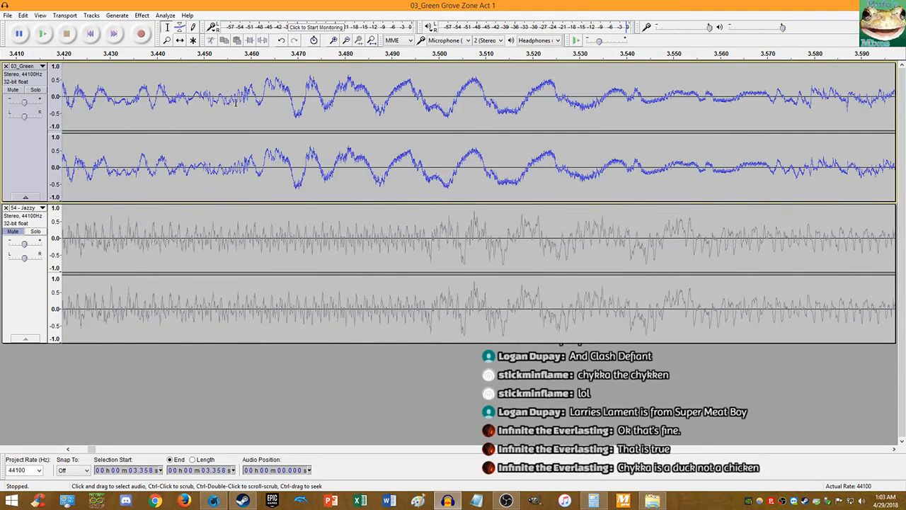
scroll(272, 101, "up", 4)
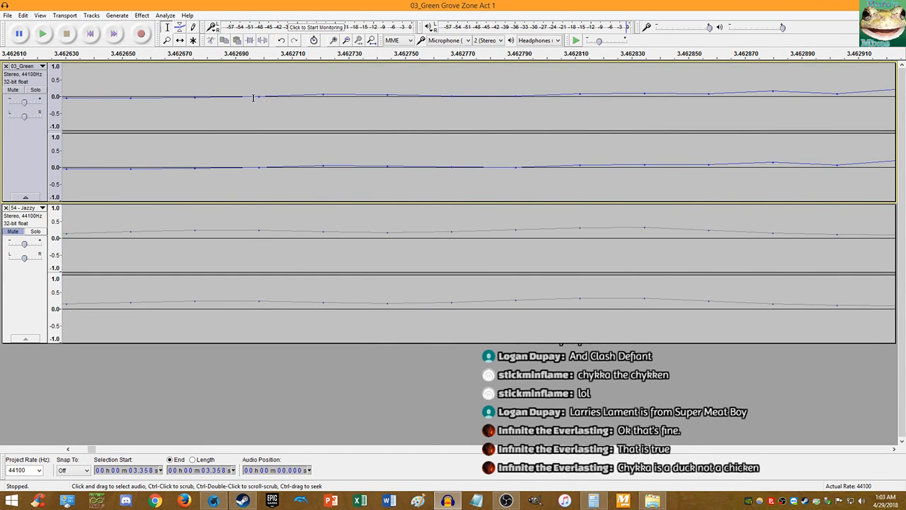
left_click(259, 96)
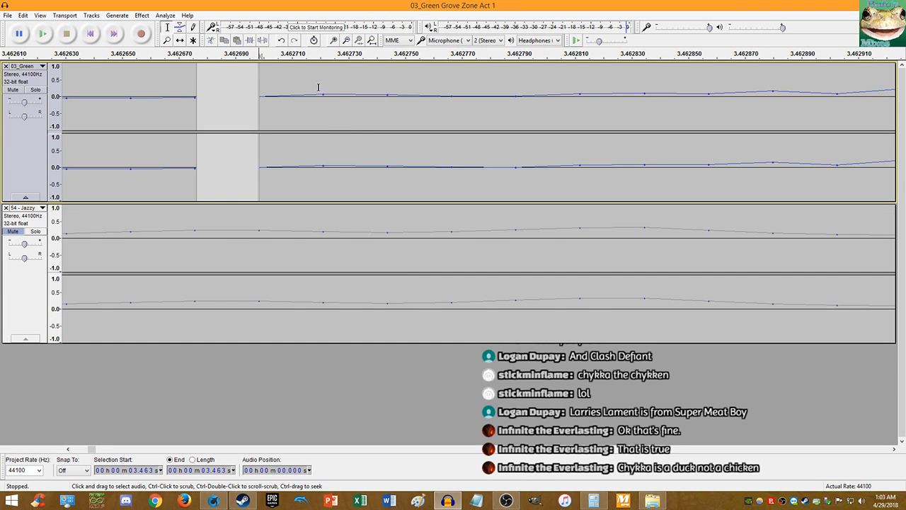
- Cut Green Grove Zone Act 1's first 3.463 seconds and paste them at the track's end
scroll(327, 120, "down", 6)
scroll(331, 138, "down", 1)
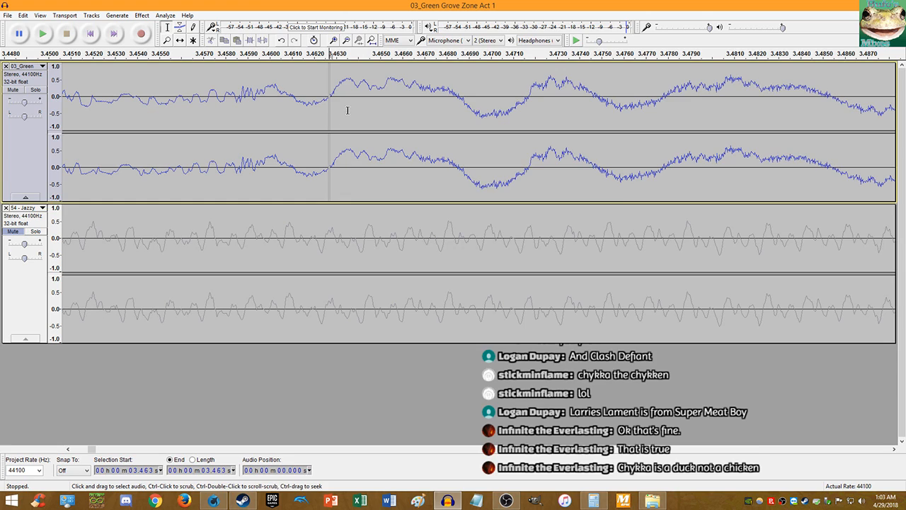
key("shift+k")
key("Left")
key("shift+j")
key("ctrl+x")
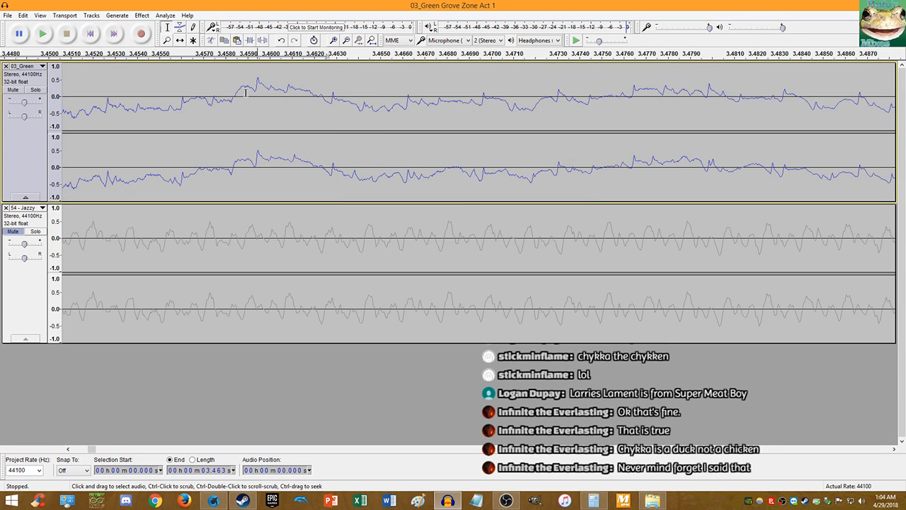
key("End")
key("ctrl+v")
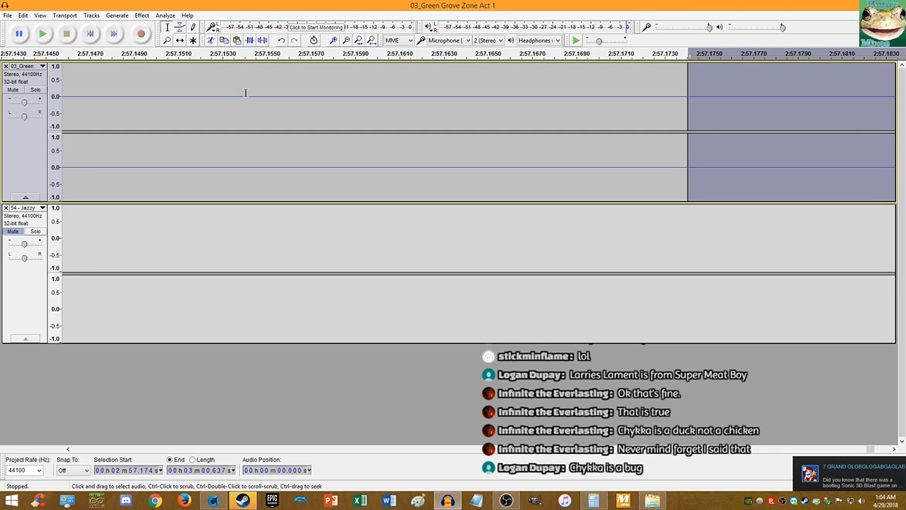
left_click(811, 474)
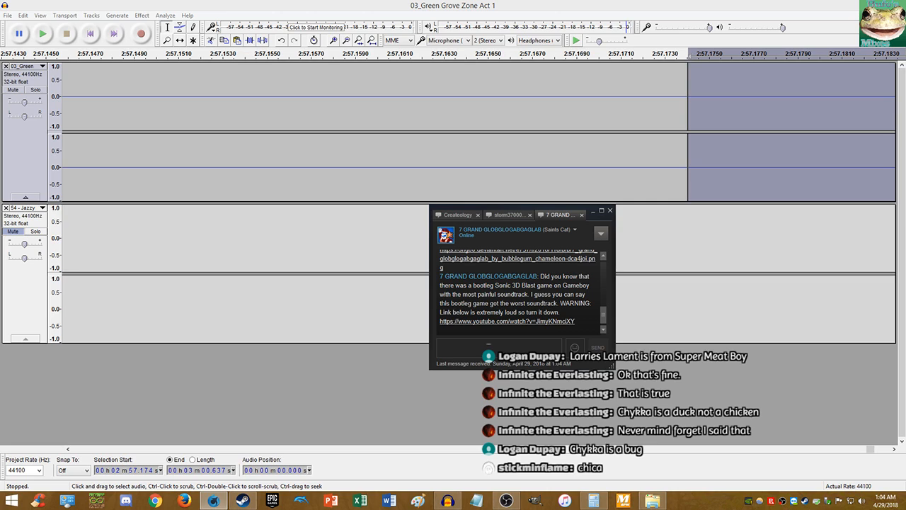
left_click(643, 188)
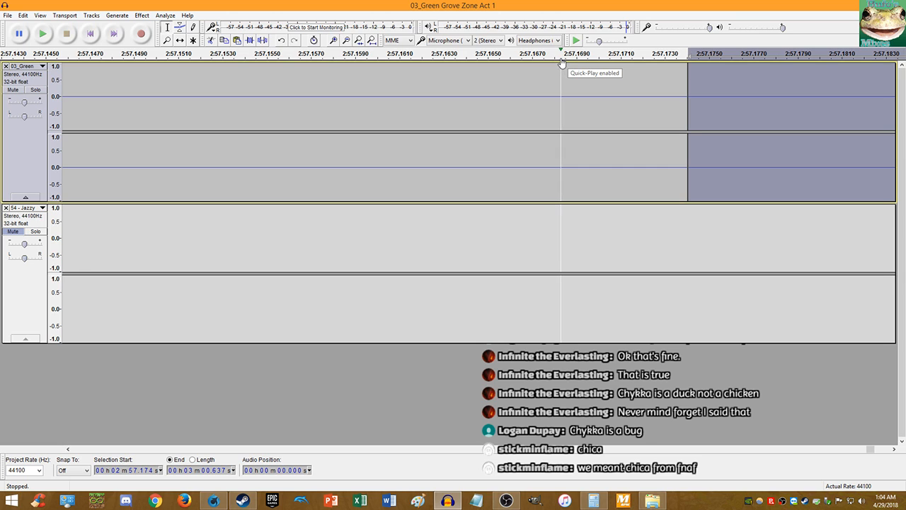
left_click(95, 34)
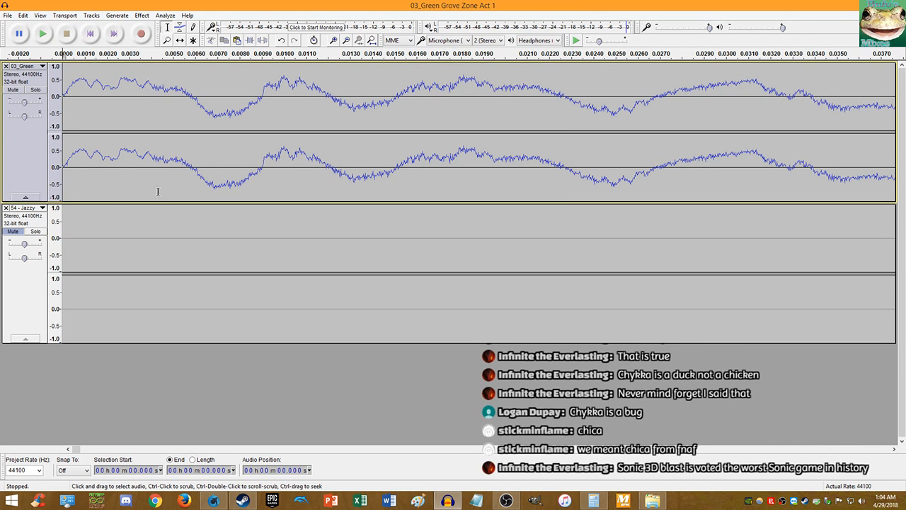
- Zoom out on the timeline and play the mashup from the start
scroll(148, 198, "down", 9)
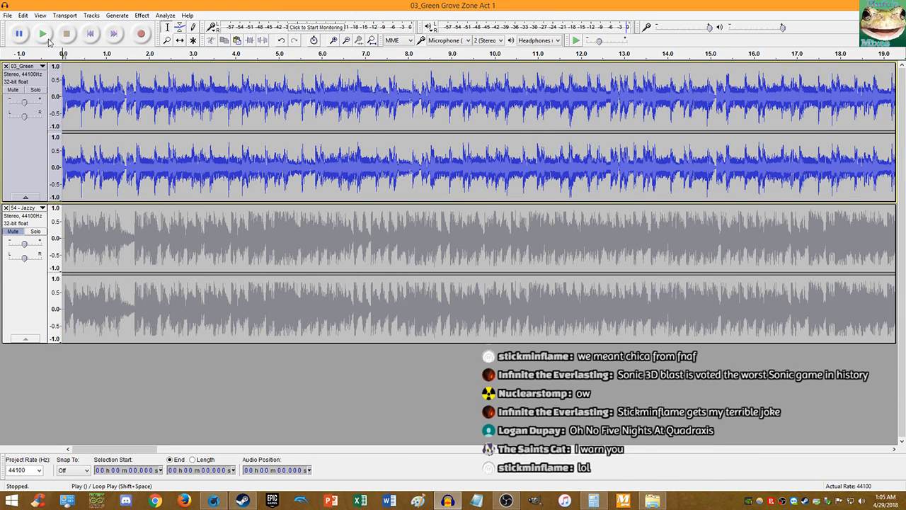
left_click(48, 39)
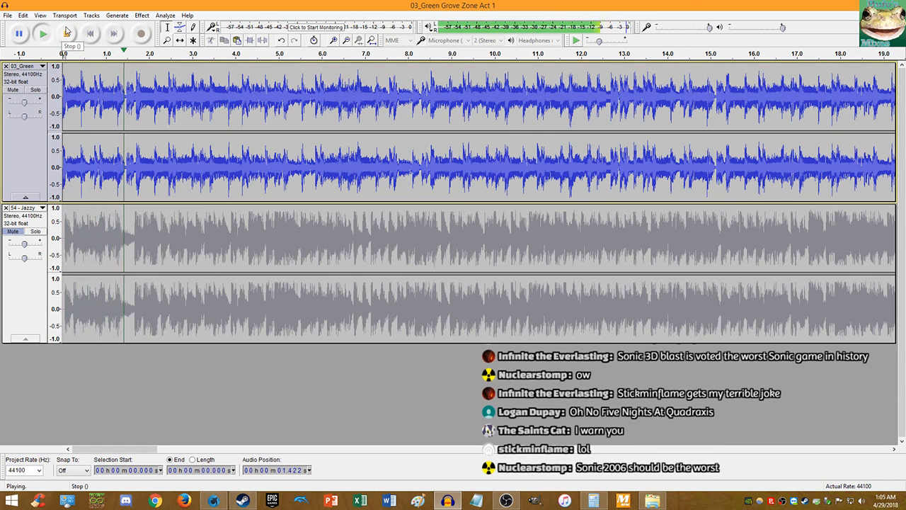
left_click(69, 34)
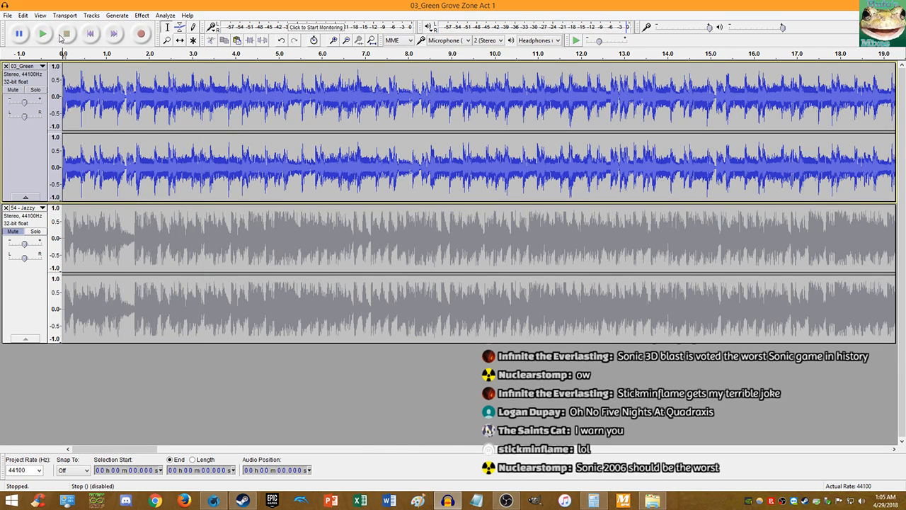
left_click(43, 35)
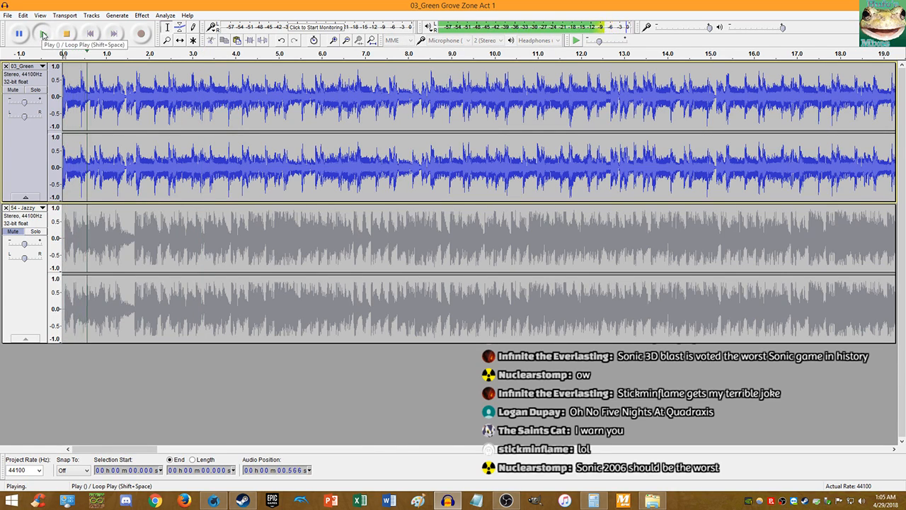
key("ctrl+1")
key("ctrl+1")
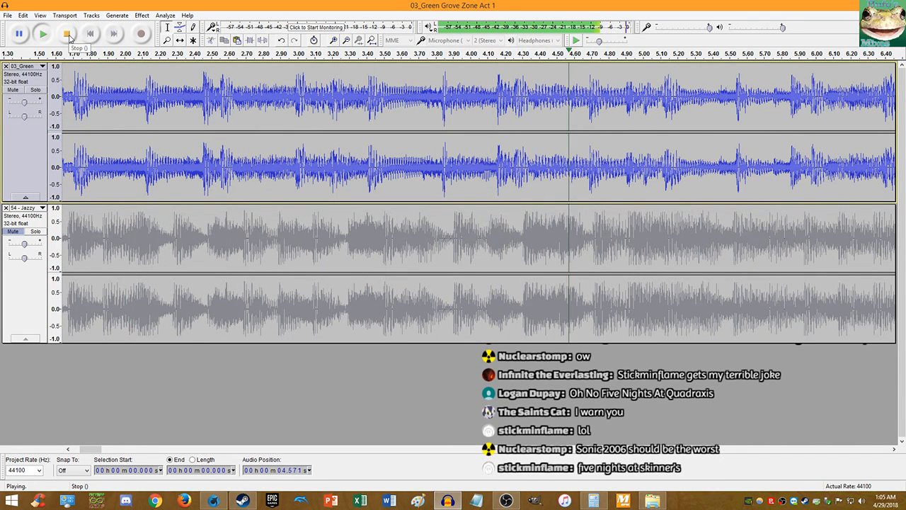
key("ctrl+3")
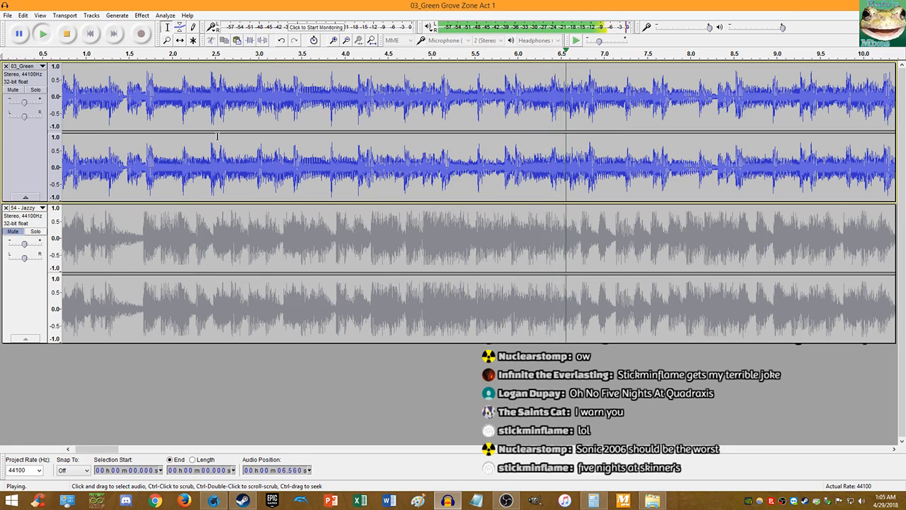
left_click(65, 34)
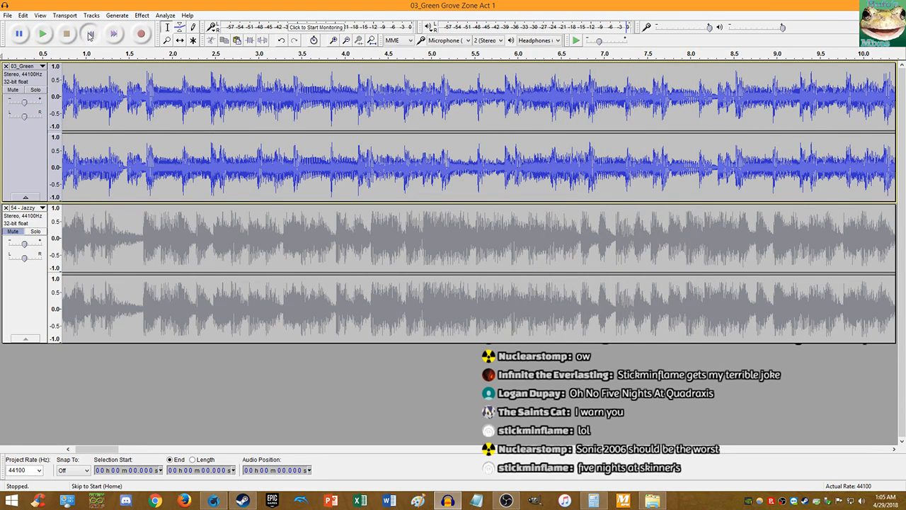
left_click(90, 33)
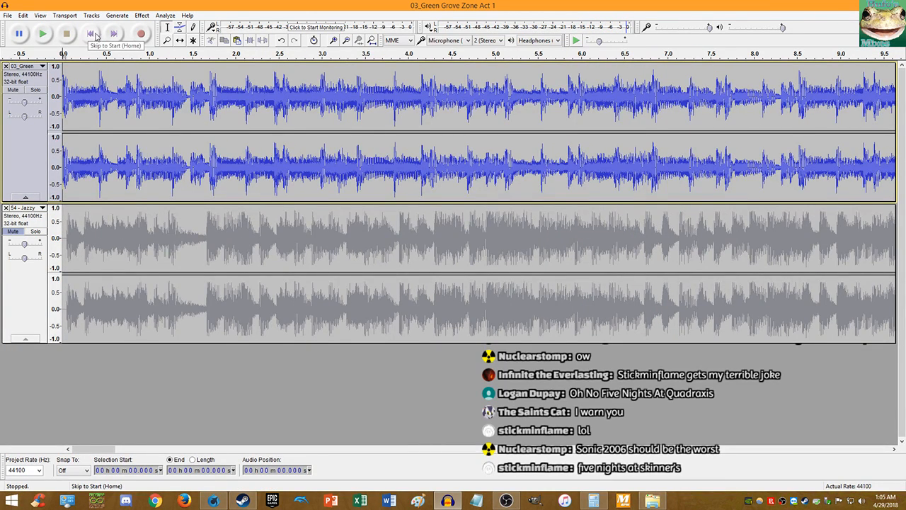
left_click(43, 34)
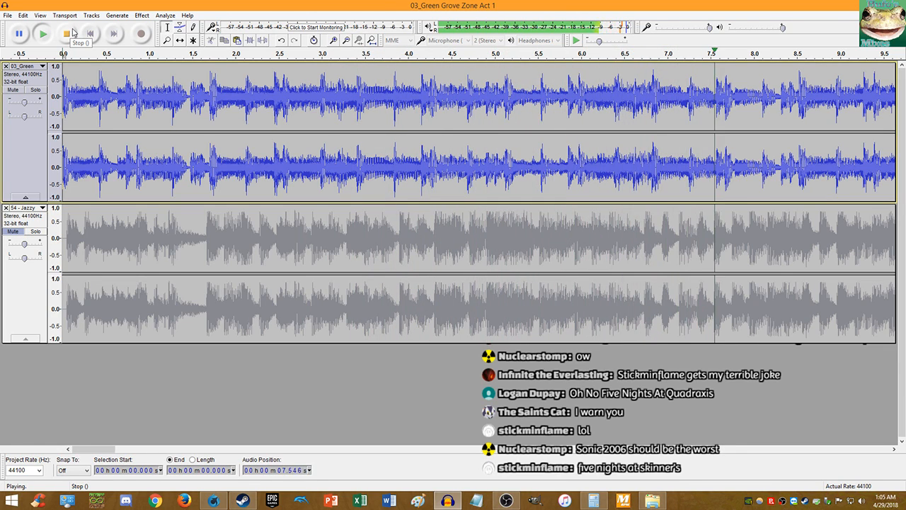
scroll(202, 80, "down", 1)
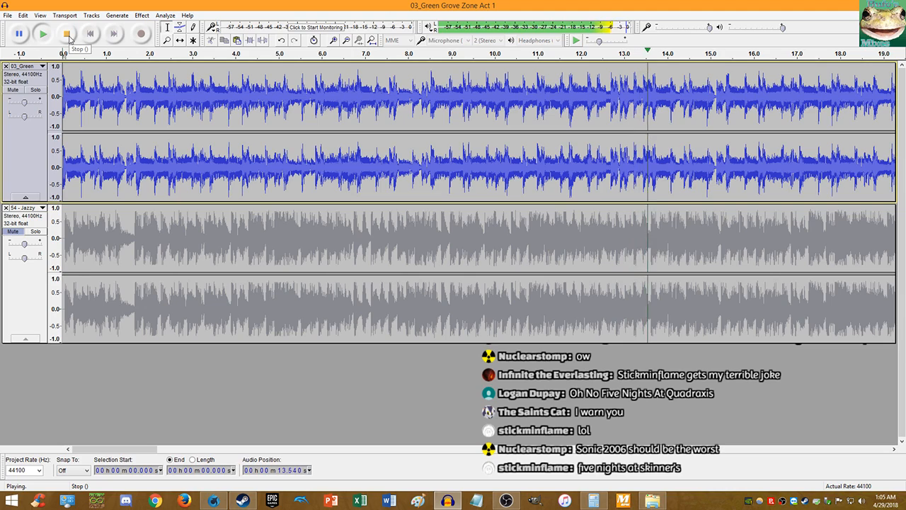
left_click(68, 35)
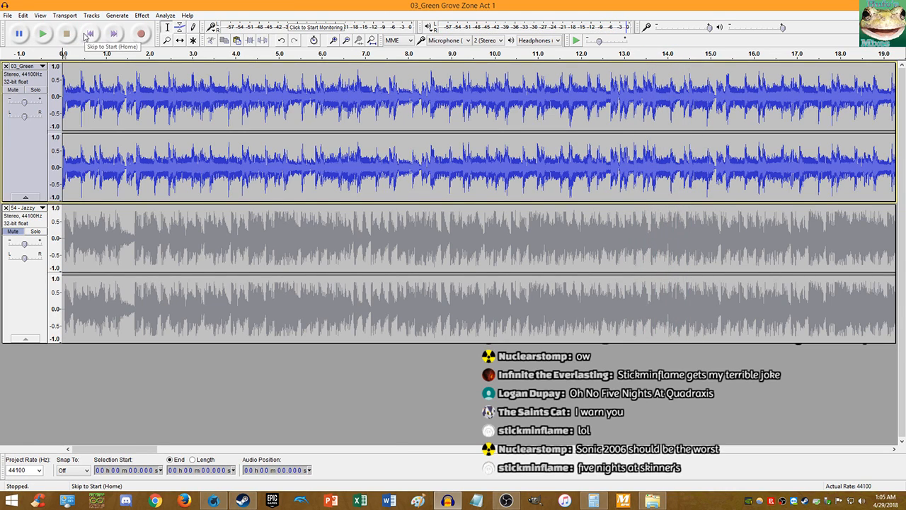
left_click(42, 34)
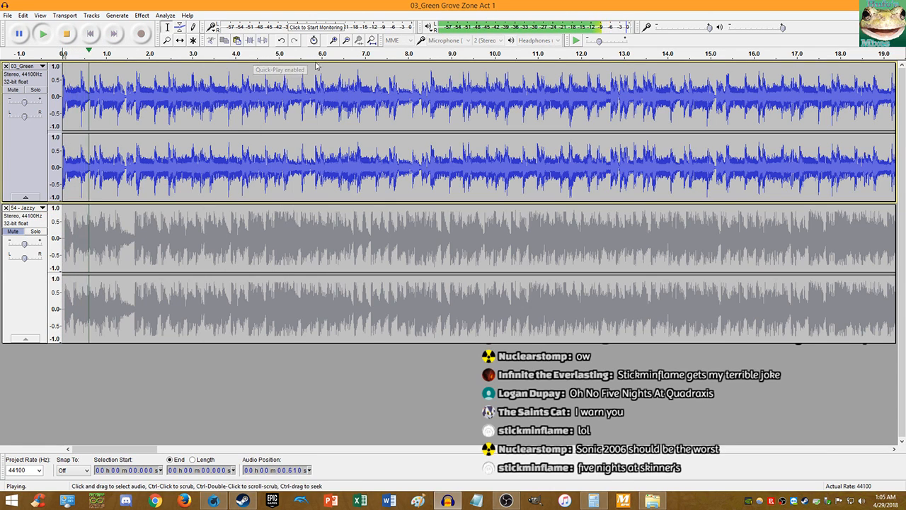
key("ctrl+1")
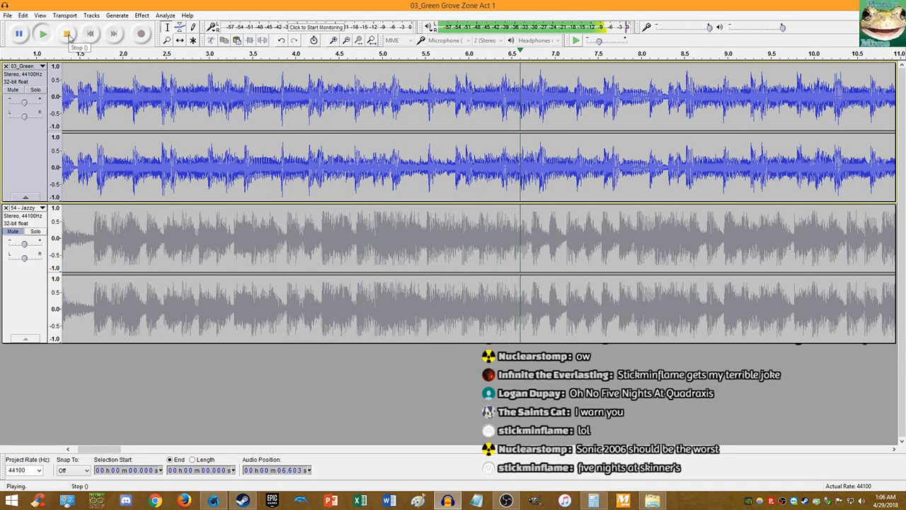
left_click(67, 34)
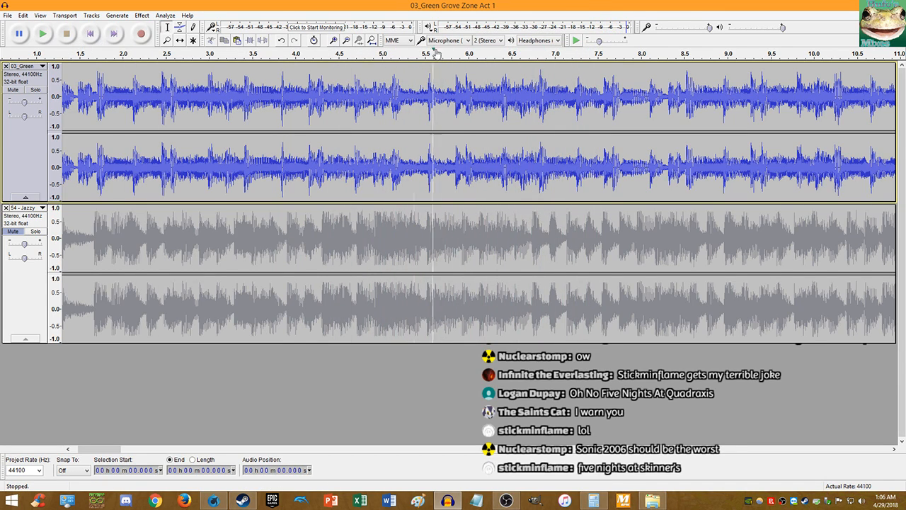
scroll(540, 79, "up", 4, "ctrl")
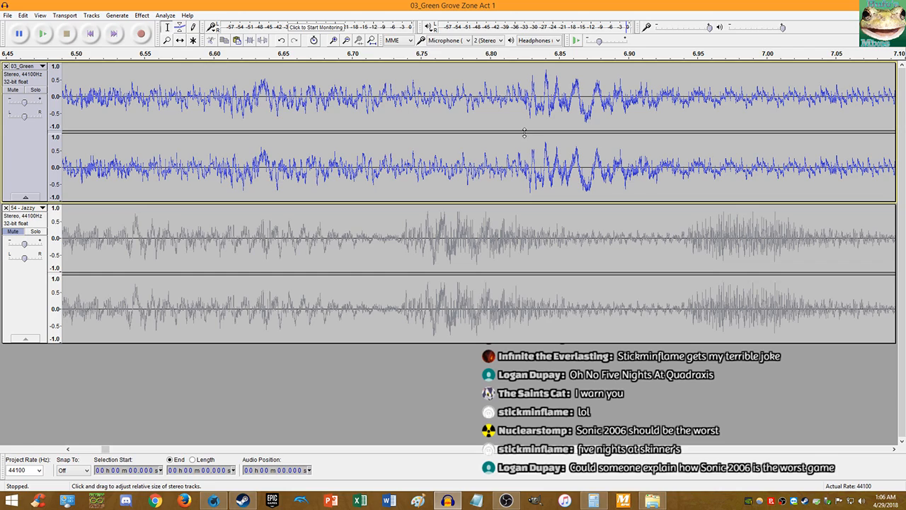
left_click(90, 33)
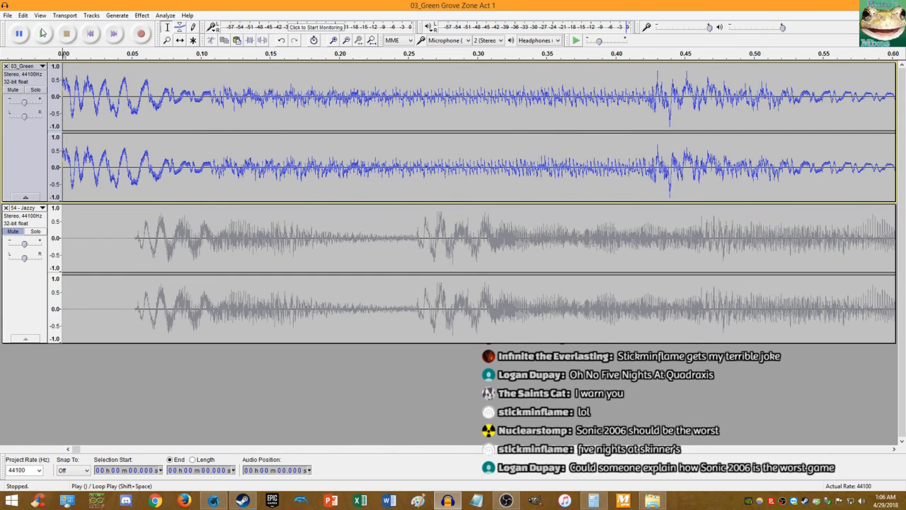
left_click(43, 33)
scroll(253, 86, "down", 5, "ctrl")
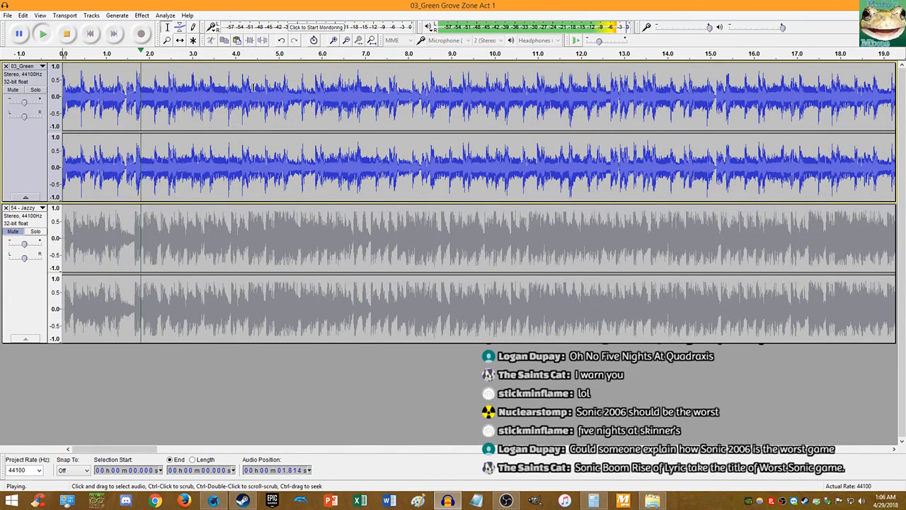
scroll(375, 92, "up", 1, "ctrl")
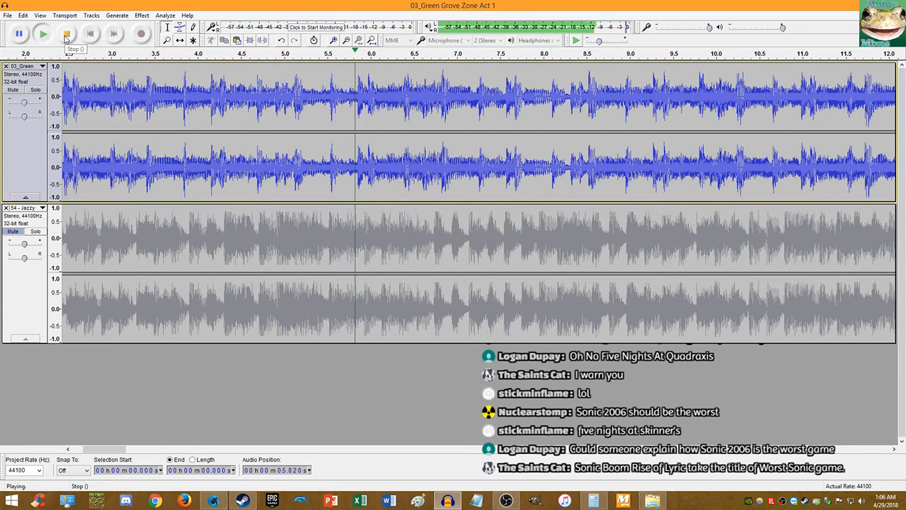
- Stop playback and zoom in to set the edit point at the 6.825 s zero crossing
left_click(66, 34)
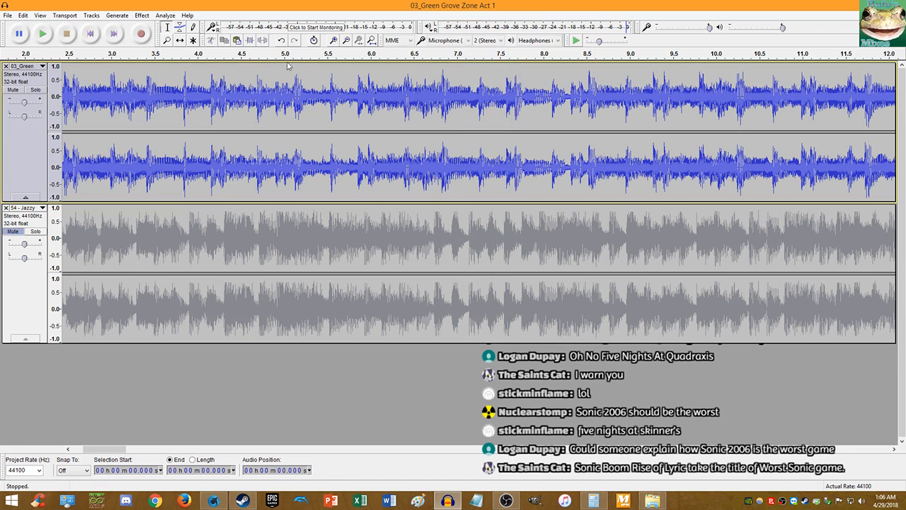
scroll(439, 99, "up", 7, "ctrl")
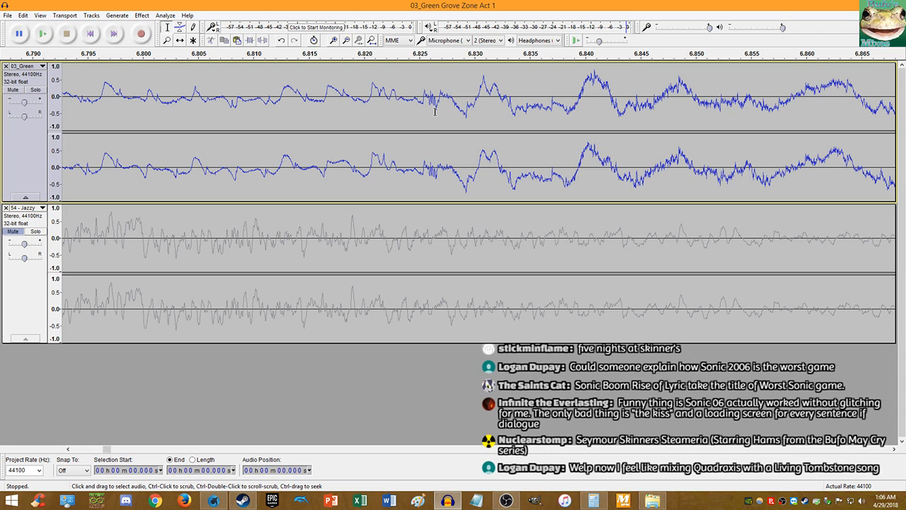
scroll(431, 111, "up", 8, "ctrl")
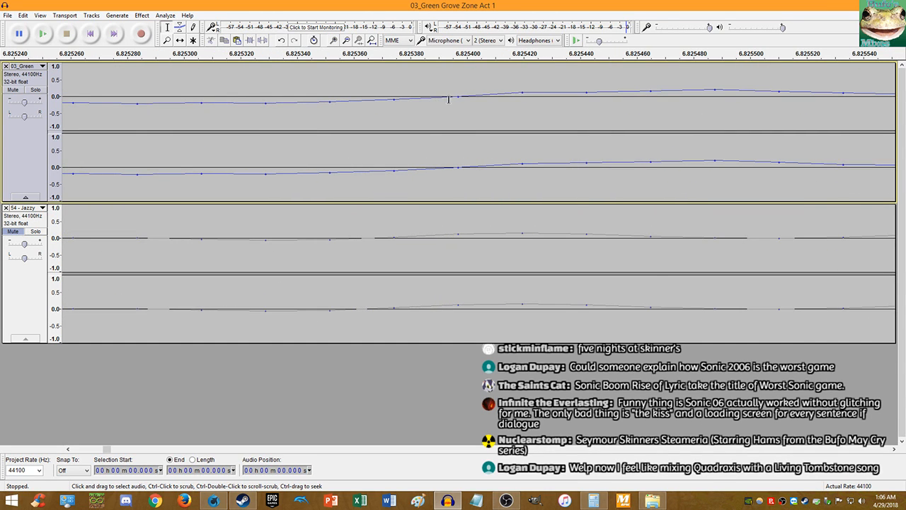
left_click(459, 96)
- Play from the 6.825 s edit point twice to check the Green Grove loop
key("space")
scroll(361, 125, "down", 11, "ctrl")
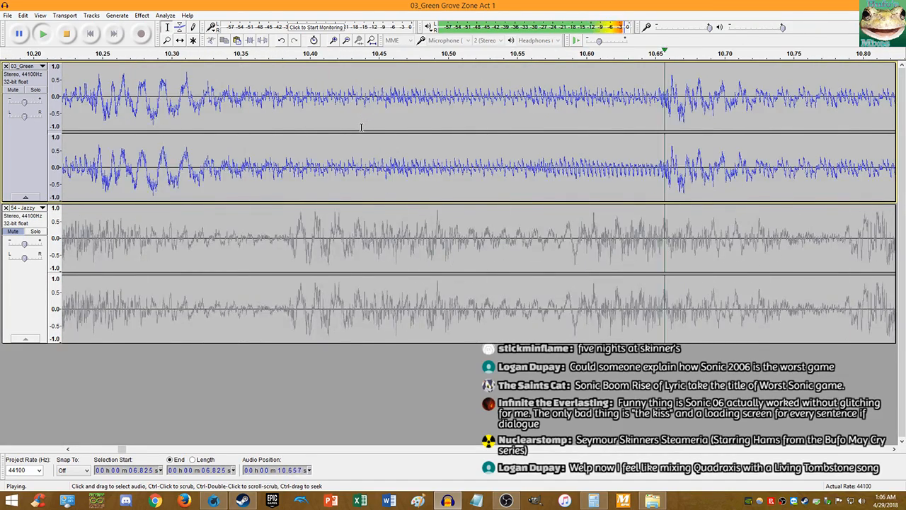
scroll(361, 127, "down", 2, "ctrl")
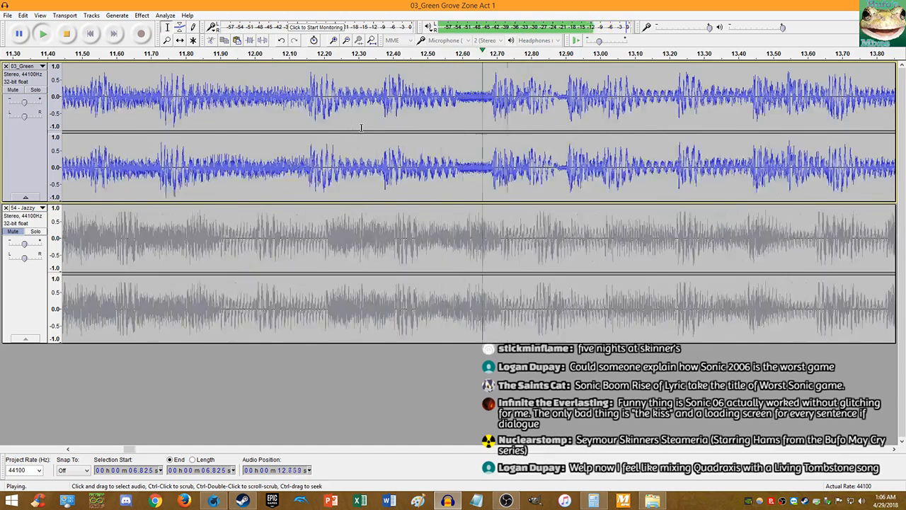
scroll(361, 127, "down", 2, "ctrl")
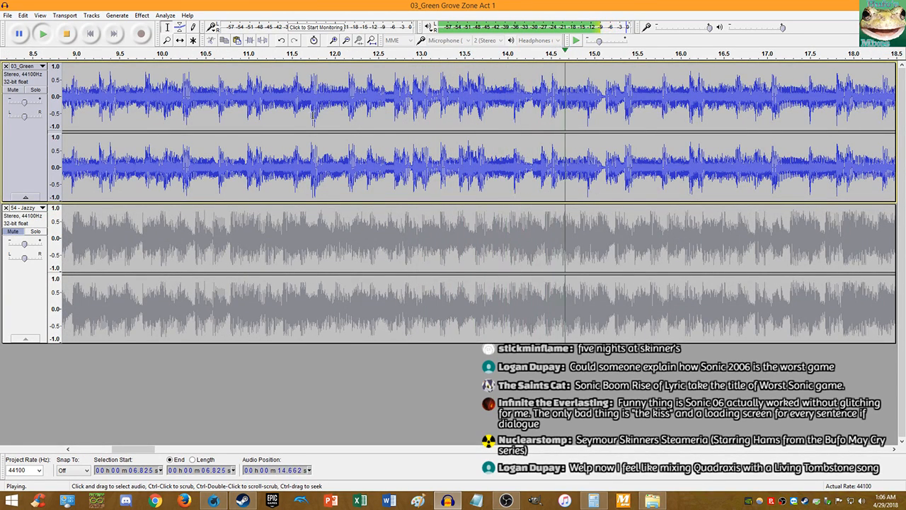
left_click(66, 34)
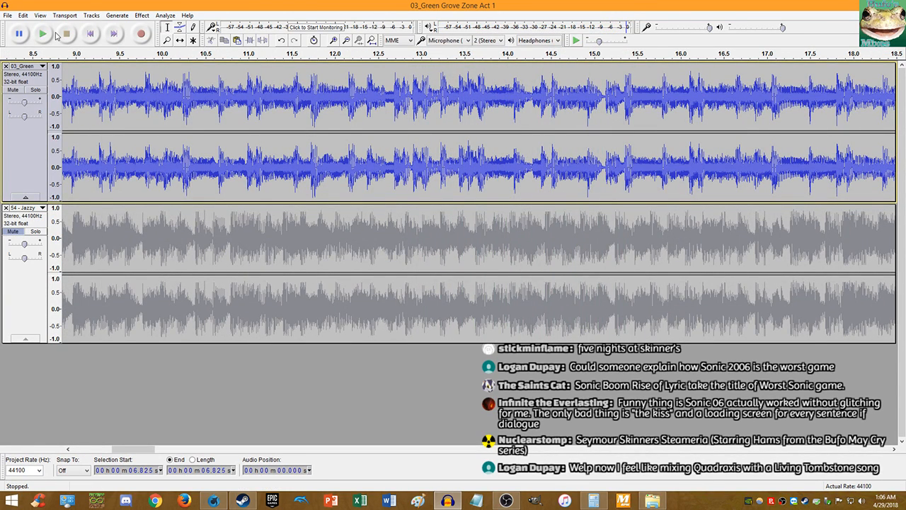
left_click(44, 34)
left_click(71, 33)
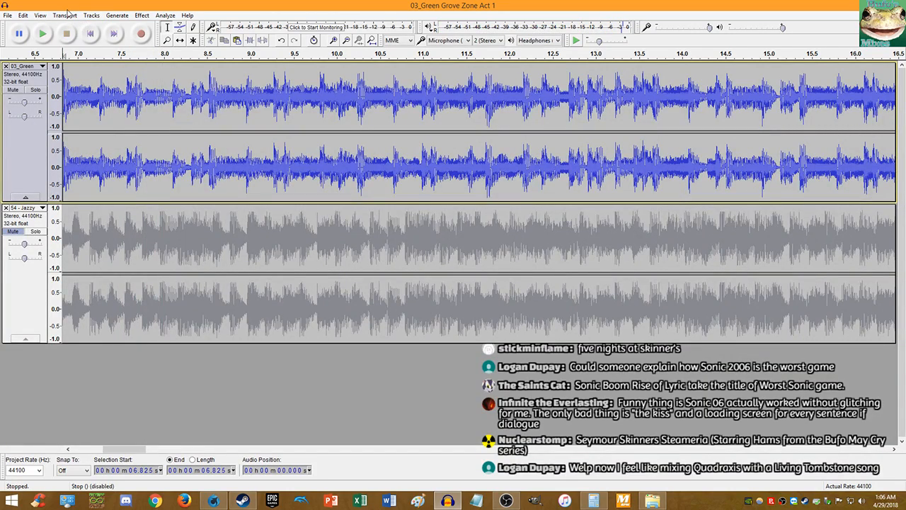
scroll(92, 84, "down", 2, "ctrl")
scroll(58, 74, "up", 2, "ctrl")
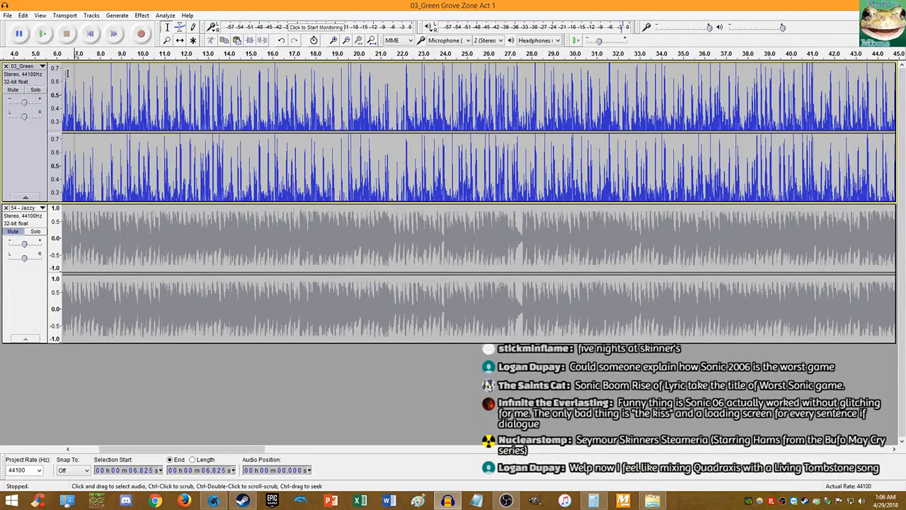
scroll(59, 74, "down", 2, "ctrl")
scroll(92, 74, "up", 2, "ctrl")
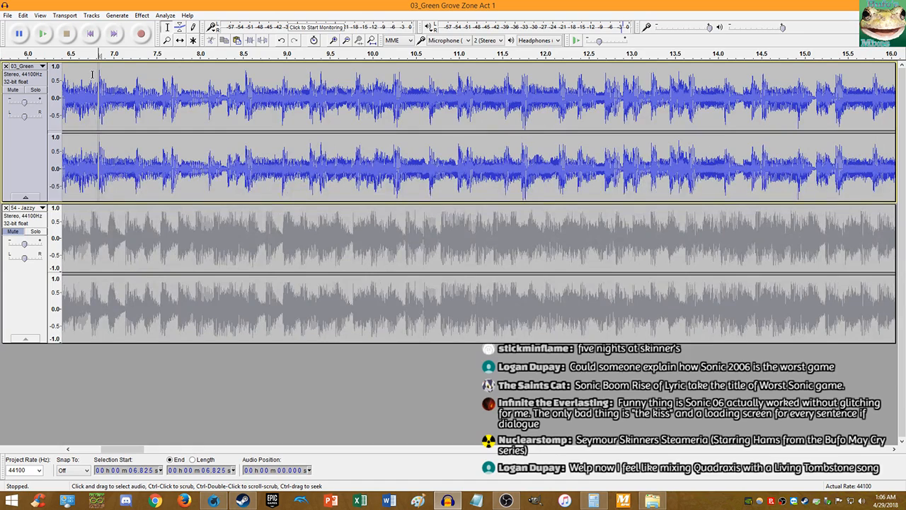
scroll(93, 75, "up", 3, "ctrl")
scroll(143, 77, "up", 9, "ctrl")
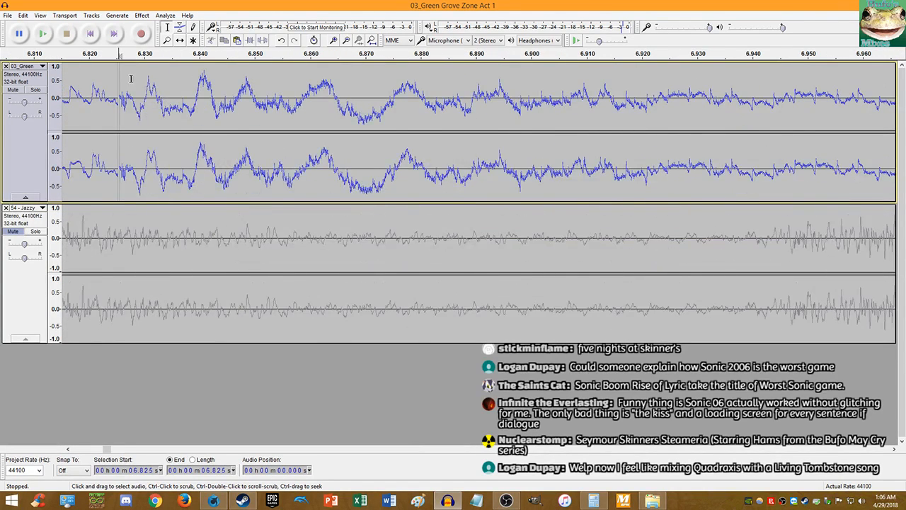
scroll(202, 85, "up", 3, "ctrl")
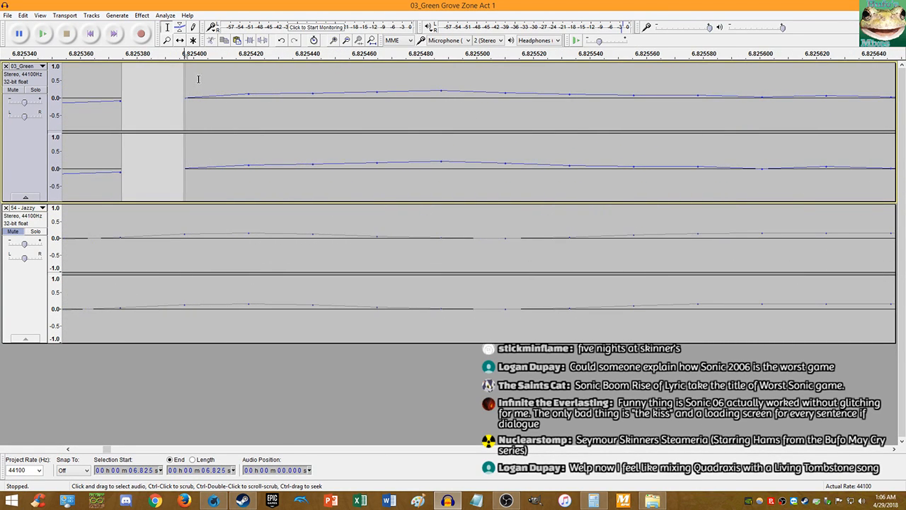
- Enter 6.8254 in Calculator, return to Audacity and select the 54 - Jazzy track
left_click(581, 499)
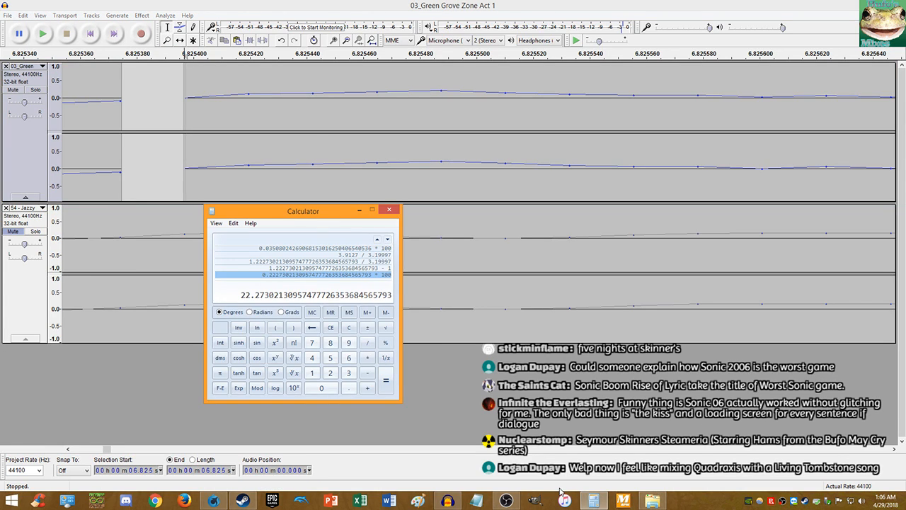
type("6.8")
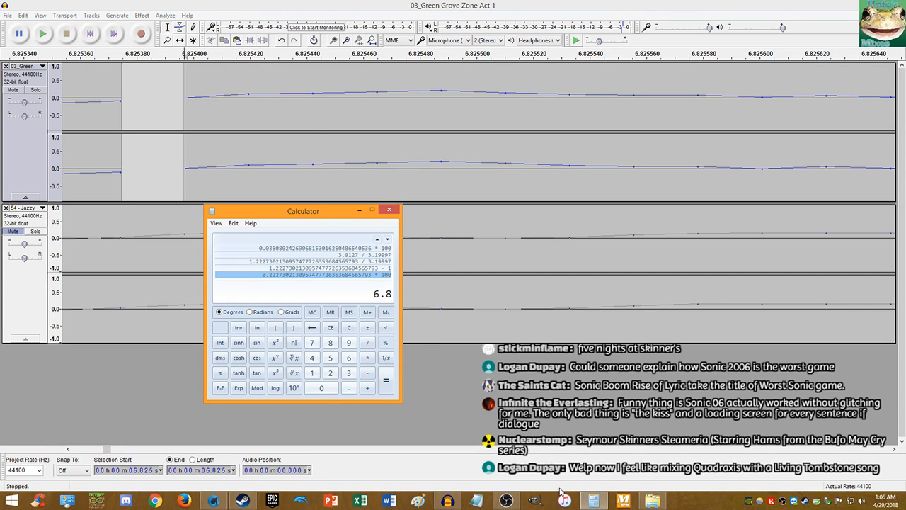
type("254")
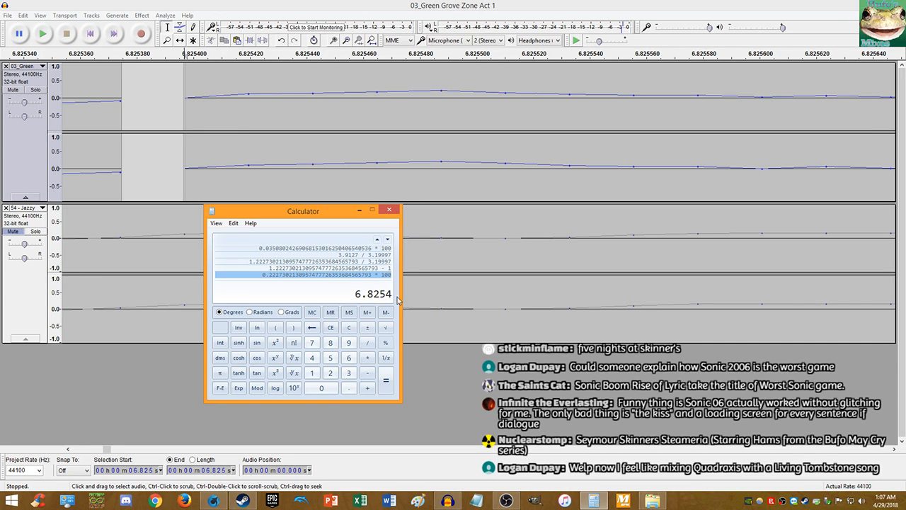
left_click(458, 9)
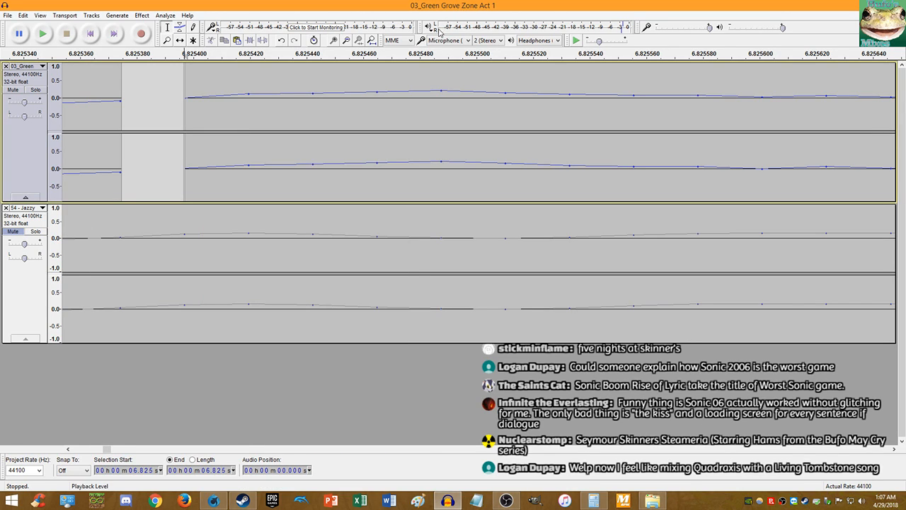
left_click(21, 240)
- Unmute 54 - Jazzy, mute 03_Green, and play the project from the start
left_click(13, 232)
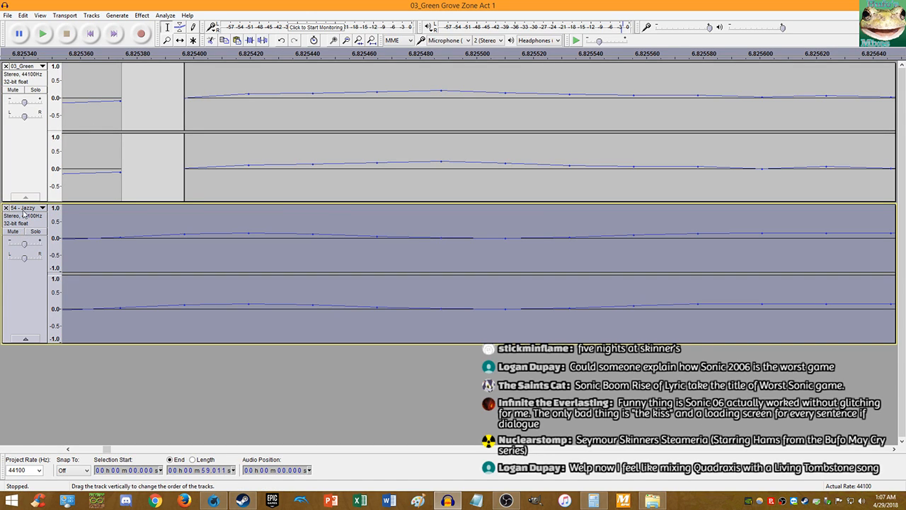
left_click(13, 90)
left_click(92, 32)
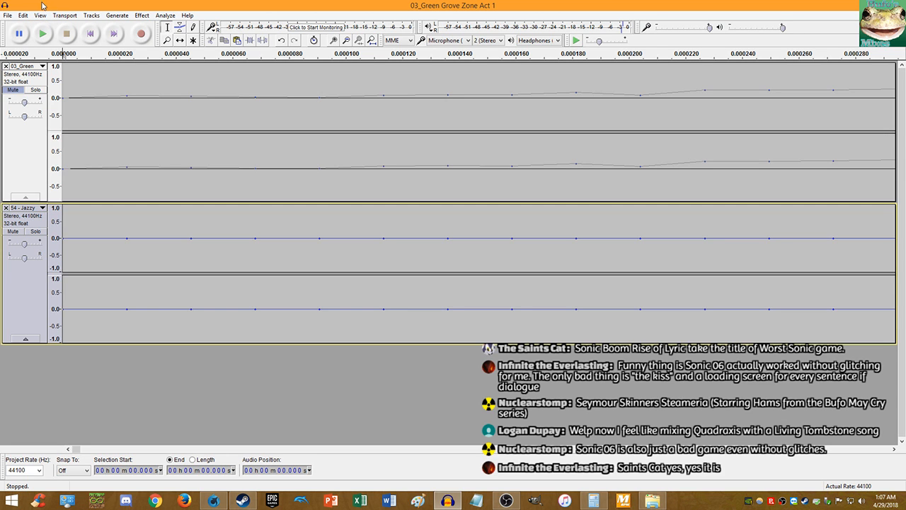
left_click(43, 33)
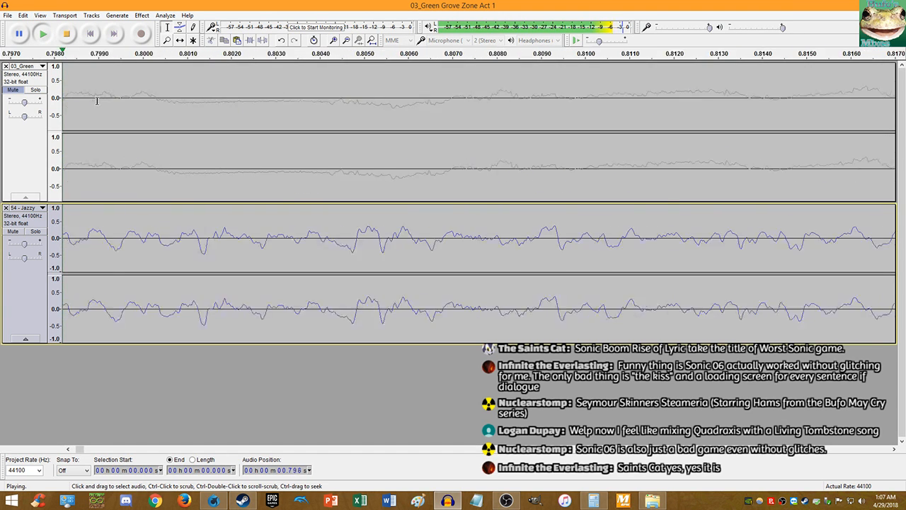
scroll(97, 100, "down", 7)
left_click(65, 36)
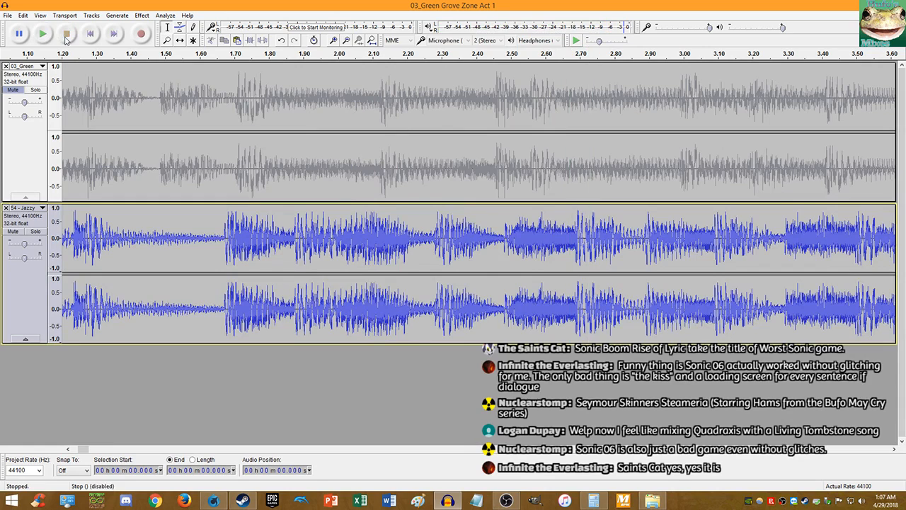
- Split the Jazzy clip at 1.672 s, delete the part before it, and play
scroll(226, 233, "up", 9)
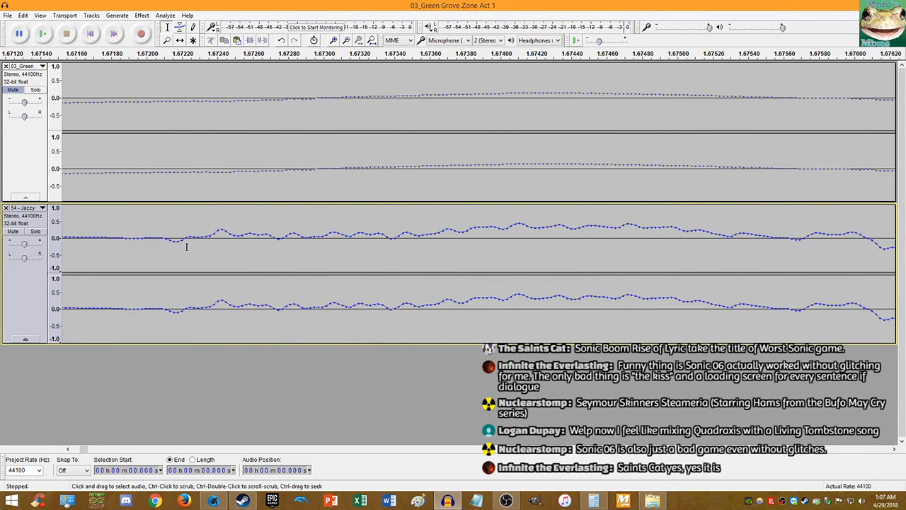
scroll(172, 246, "up", 1)
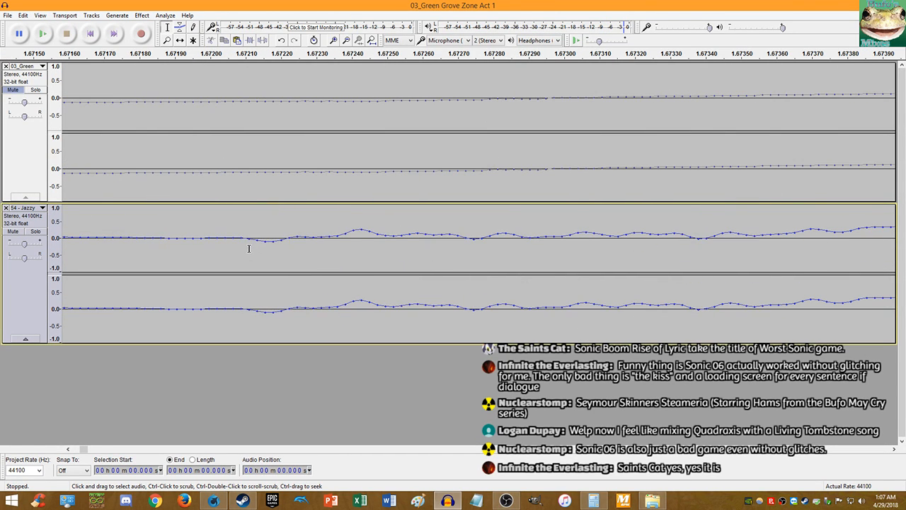
scroll(292, 242, "up", 3)
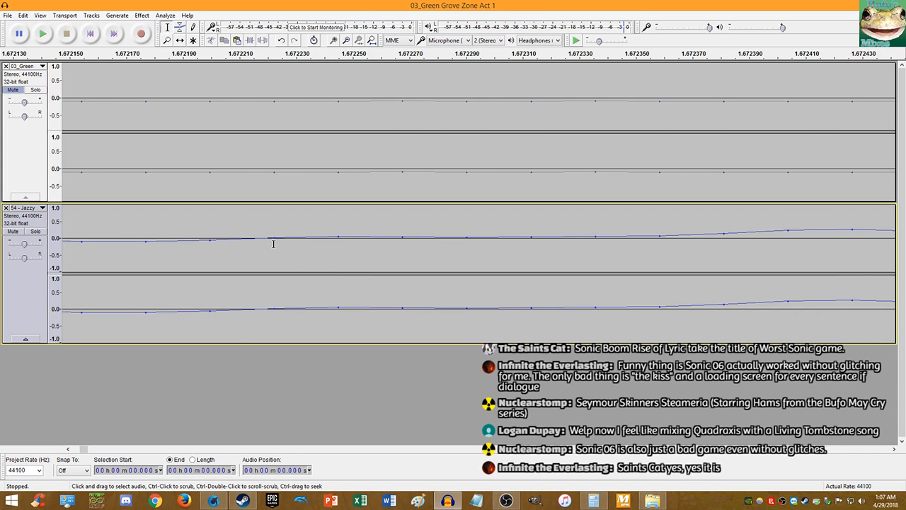
left_click(273, 244)
key("ctrl+i")
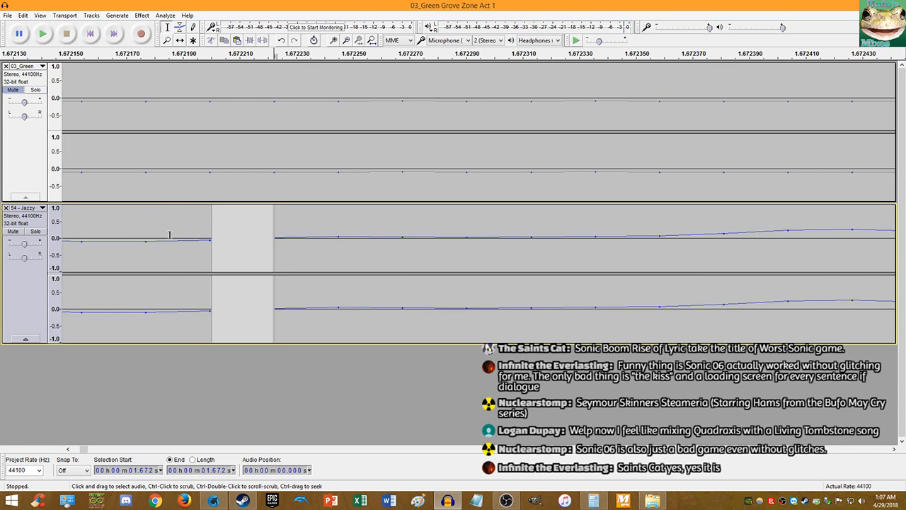
double_click(170, 235)
key("Delete")
key("space")
scroll(174, 219, "down", 12)
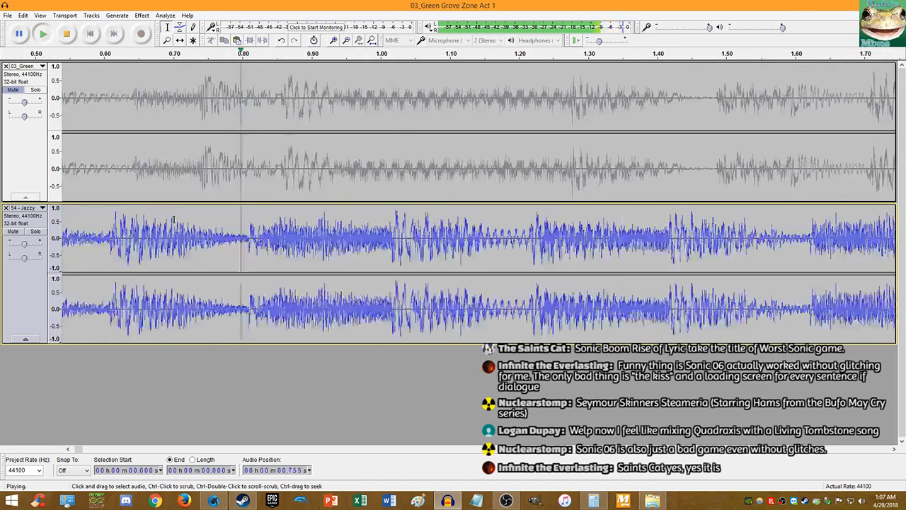
scroll(174, 219, "down", 3)
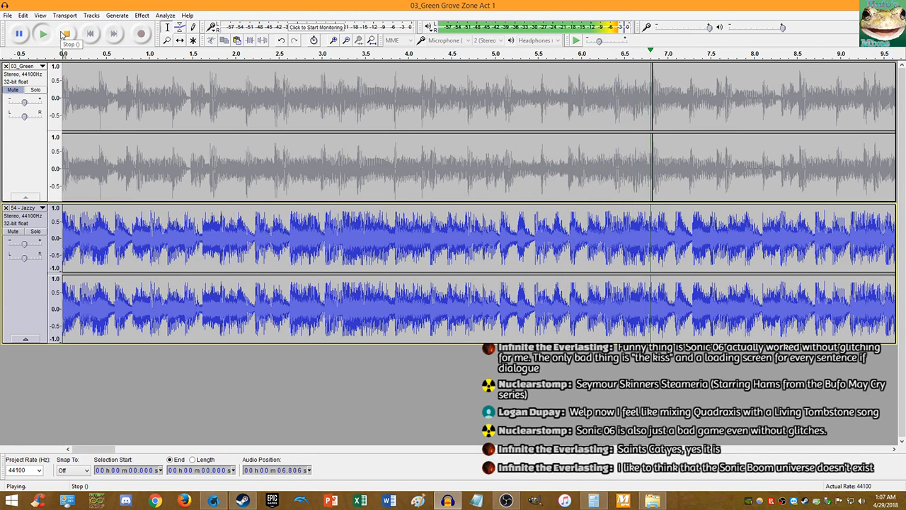
- Listen from 6.133 s, mark the Jazzy loop point at 6.673 s, then open a Steam chat
left_click(63, 35)
left_click(591, 226)
key("space")
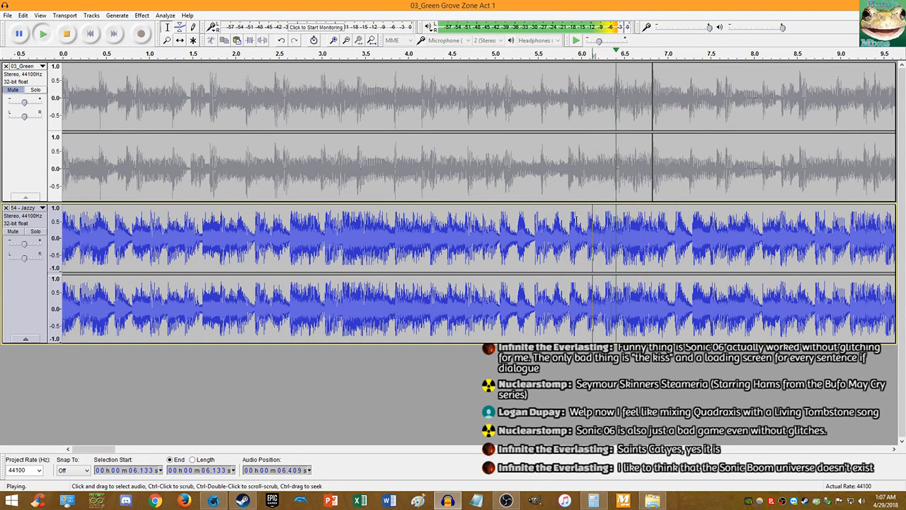
left_click(66, 34)
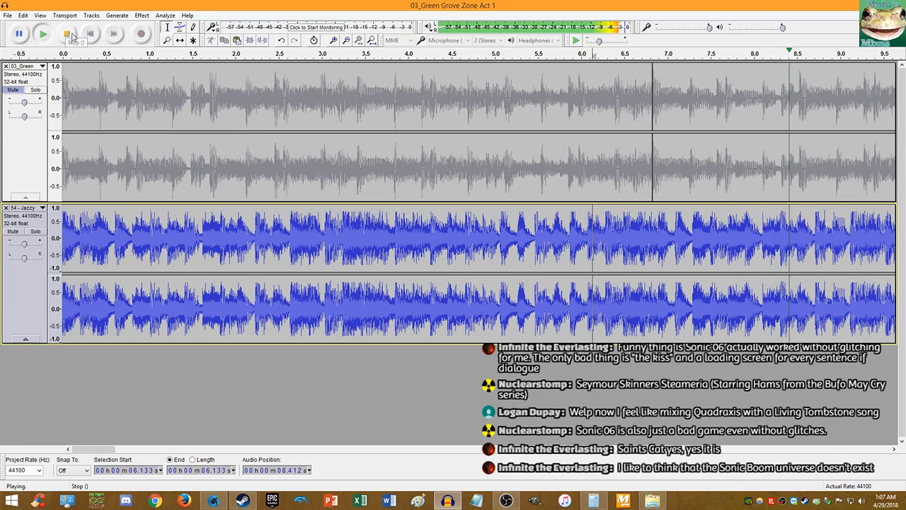
scroll(641, 249, "up", 3, "ctrl")
scroll(642, 251, "up", 6, "ctrl")
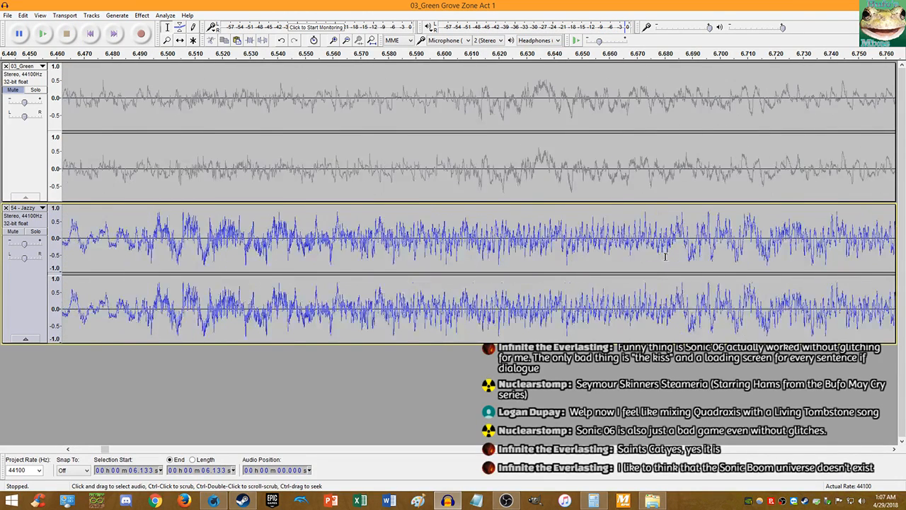
scroll(543, 243, "up", 6, "ctrl")
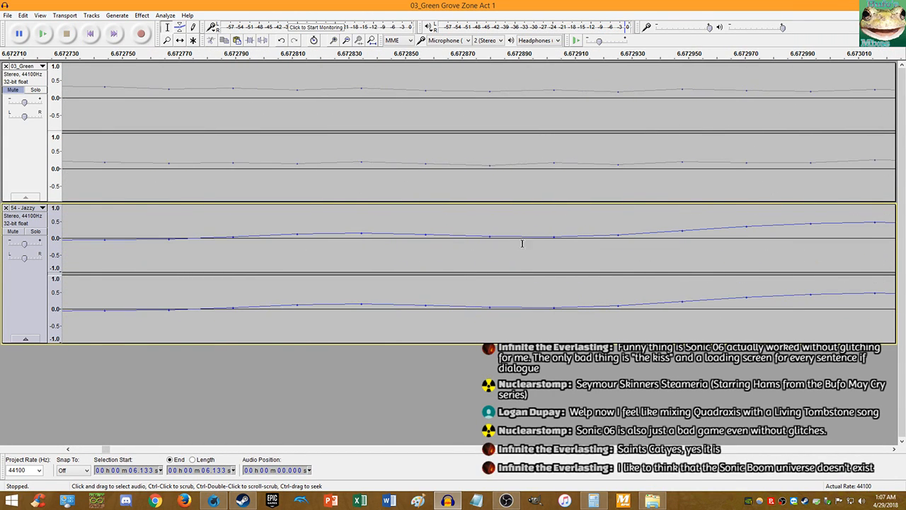
left_click(555, 237)
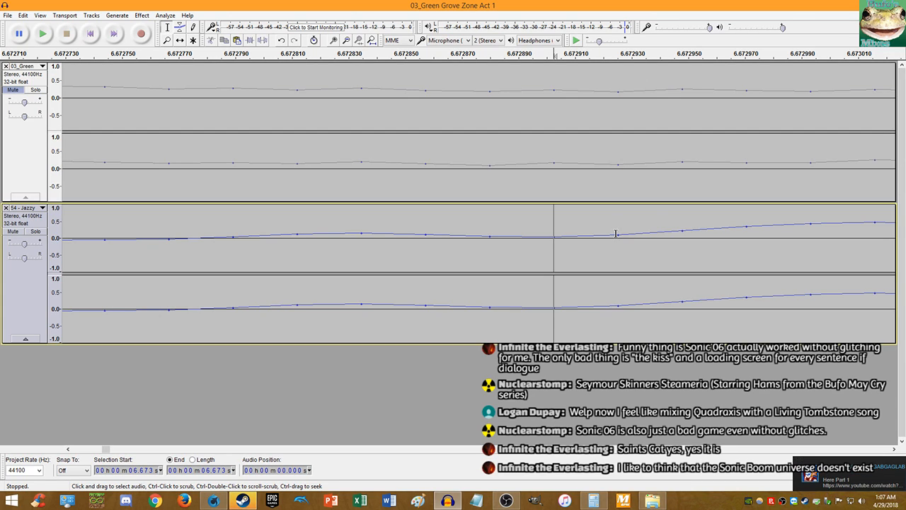
left_click(873, 477)
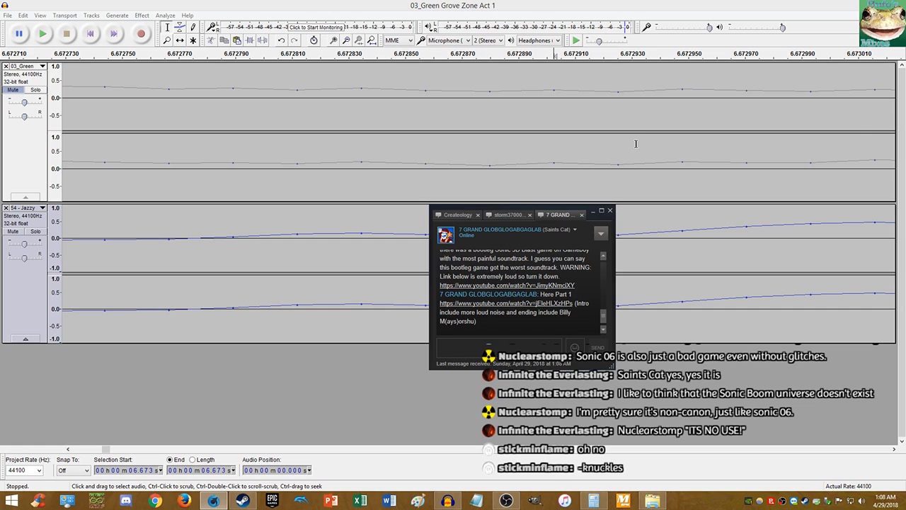
- Return to Audacity and bring up Calculator to divide 6.8254 by another value
left_click(518, 4)
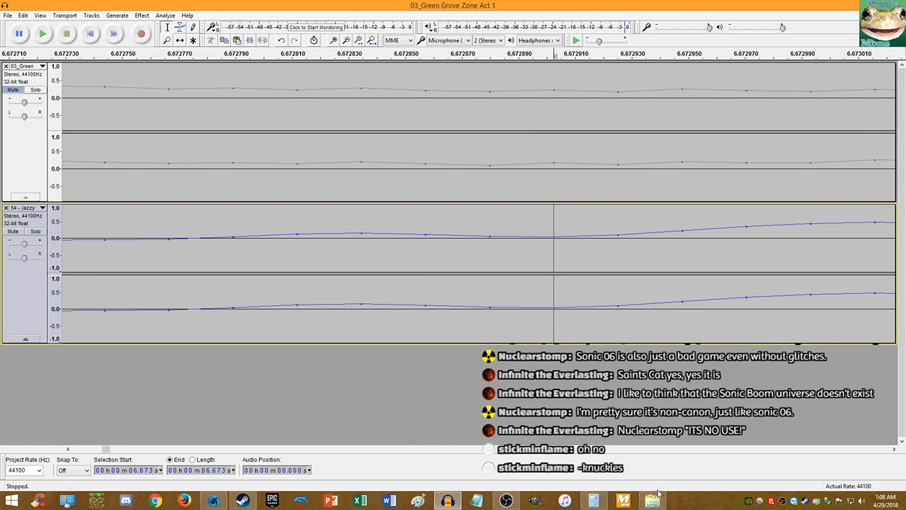
left_click(606, 504)
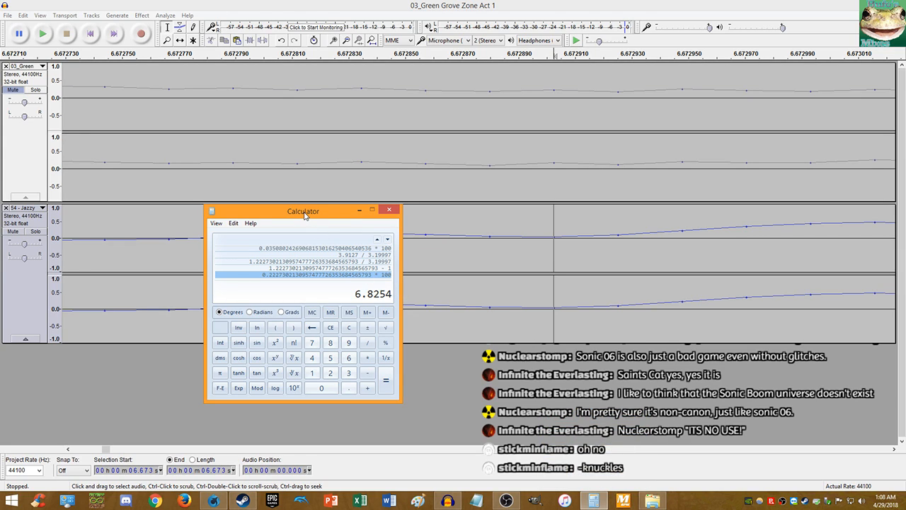
key("slash")
- Enter 6.67 as the divisor for 6.8254 in Calculator and bring up the Steam chat
type("6.67")
left_click(610, 5)
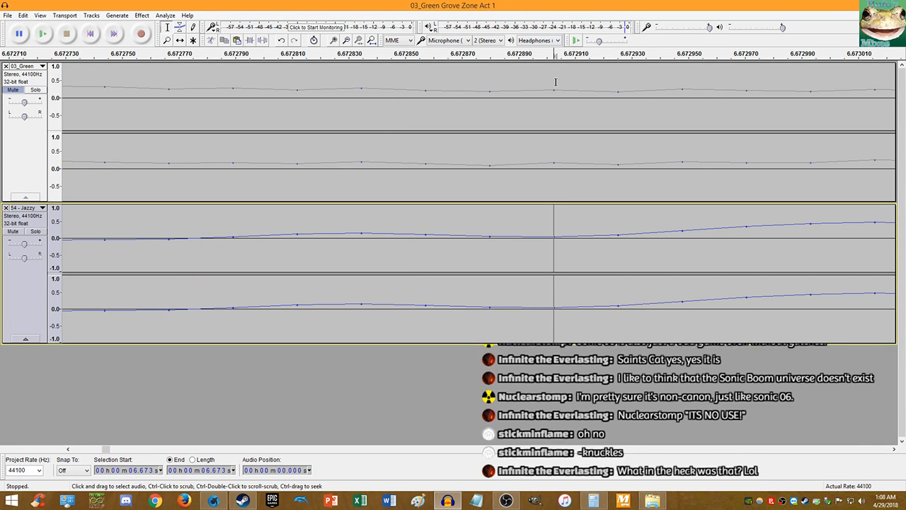
left_click(597, 502)
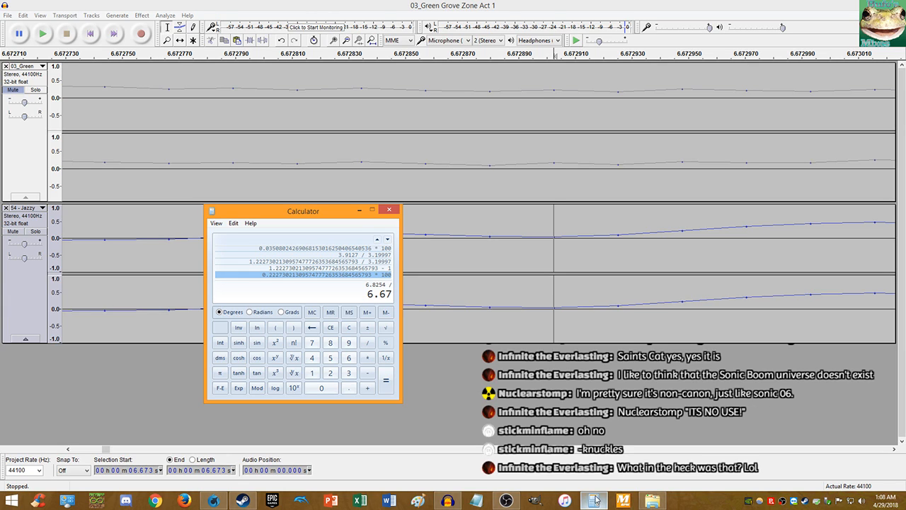
left_click(264, 503)
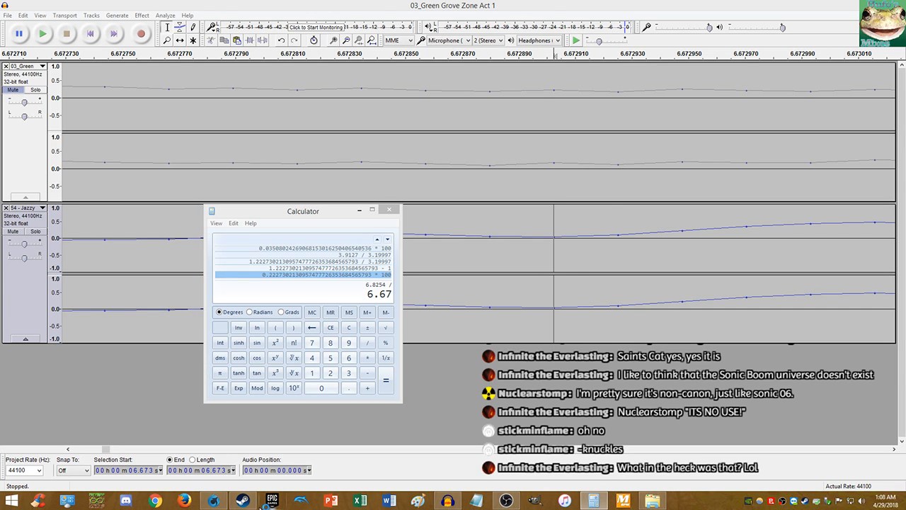
left_click(249, 502)
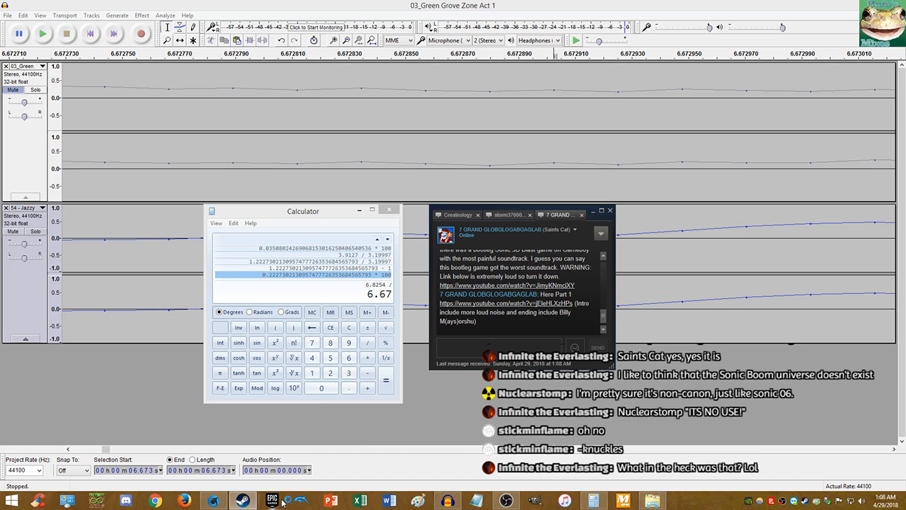
- Copy the YouTube link from the Steam chat and close the Epic Games launcher
right_click(527, 306)
left_click(534, 310)
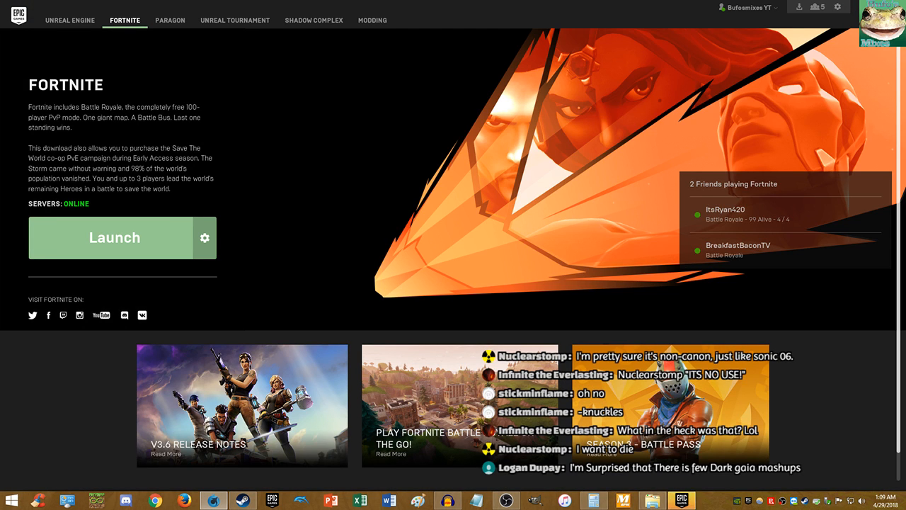
left_click(894, 7)
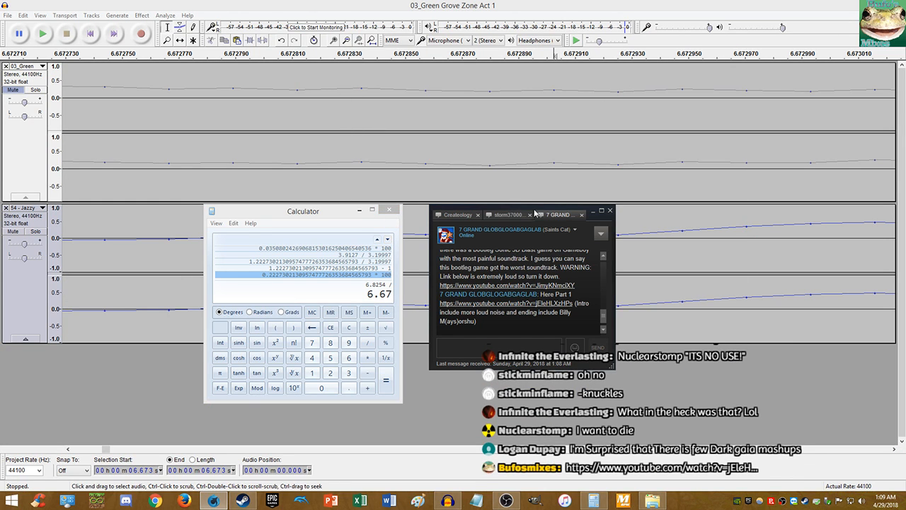
- Bring Audacity forward, then Calculator showing 6.8254 divided by 6.67291 on top
left_click(573, 4)
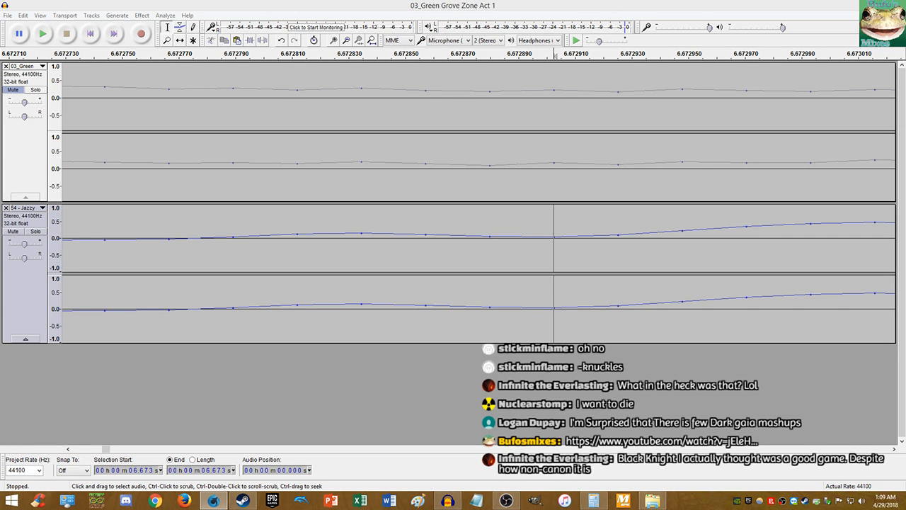
left_click(373, 5)
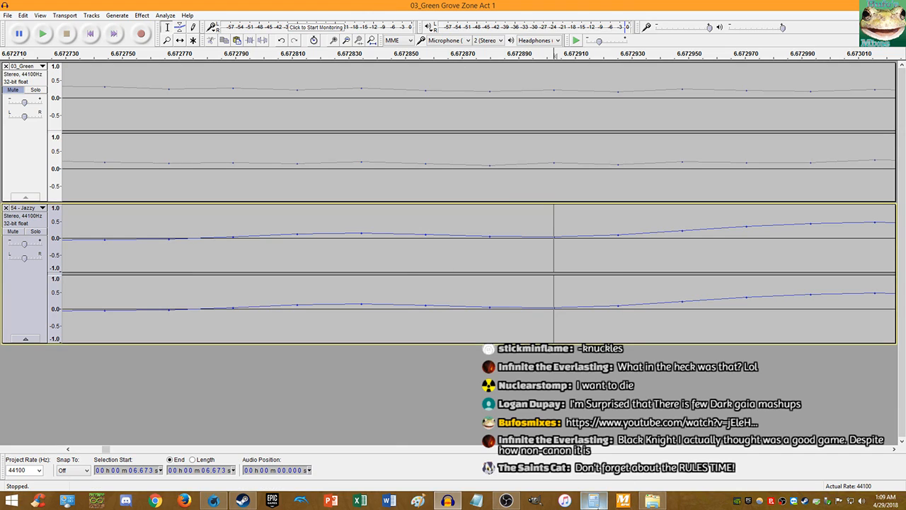
left_click(593, 499)
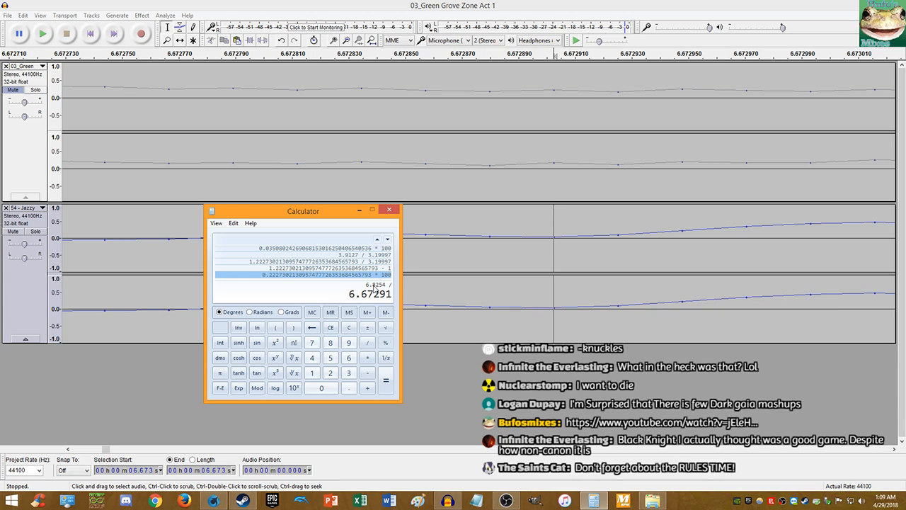
- Compute 6.8254 ÷ 6.67291 as a 2.2852% difference and copy the result
key("Return")
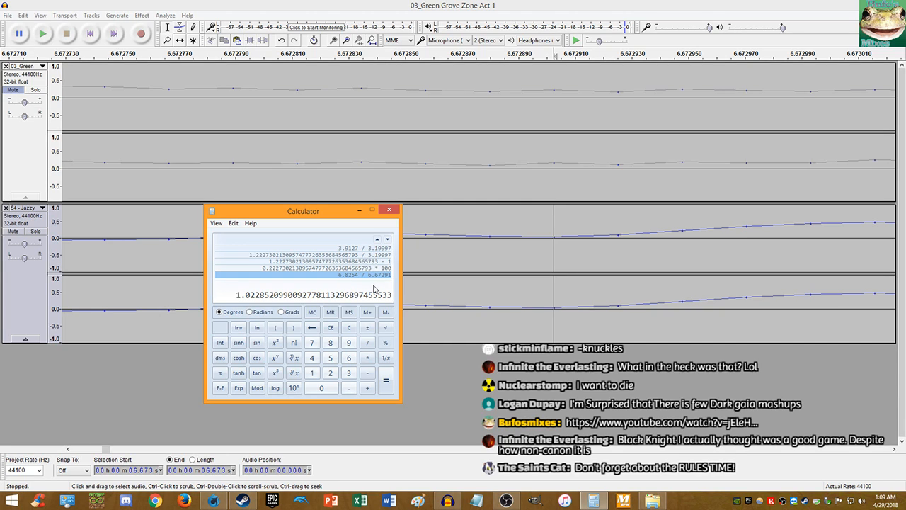
type("-1")
key("Return")
type("*1")
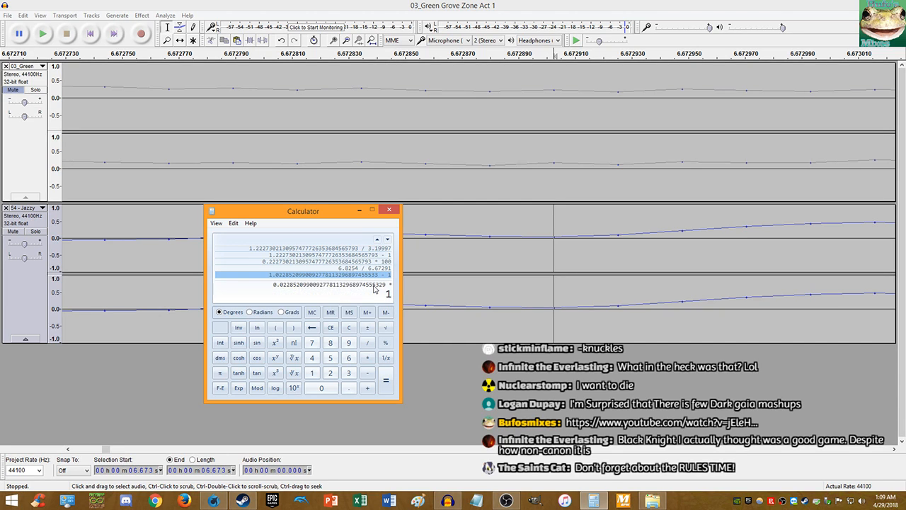
key("Return")
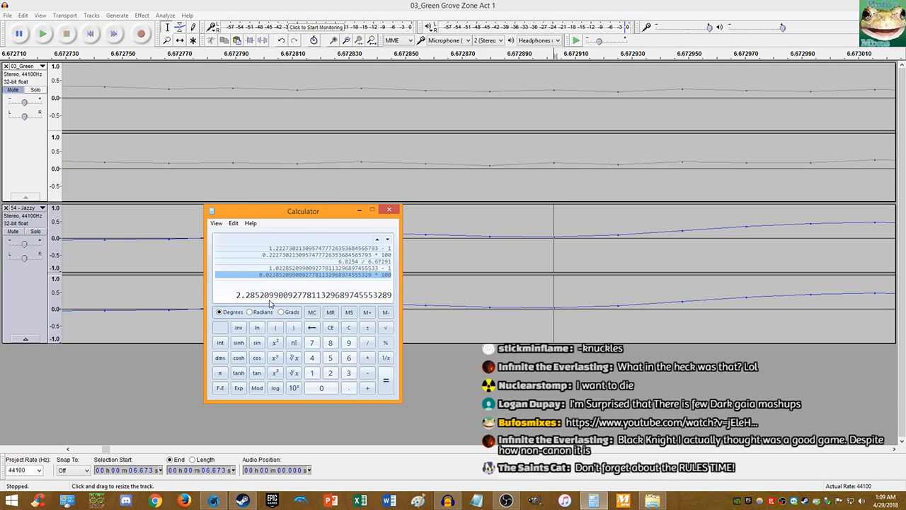
right_click(269, 299)
left_click(287, 304)
- Return to Audacity and select all audio in both tracks
left_click(437, 3)
left_click(594, 500)
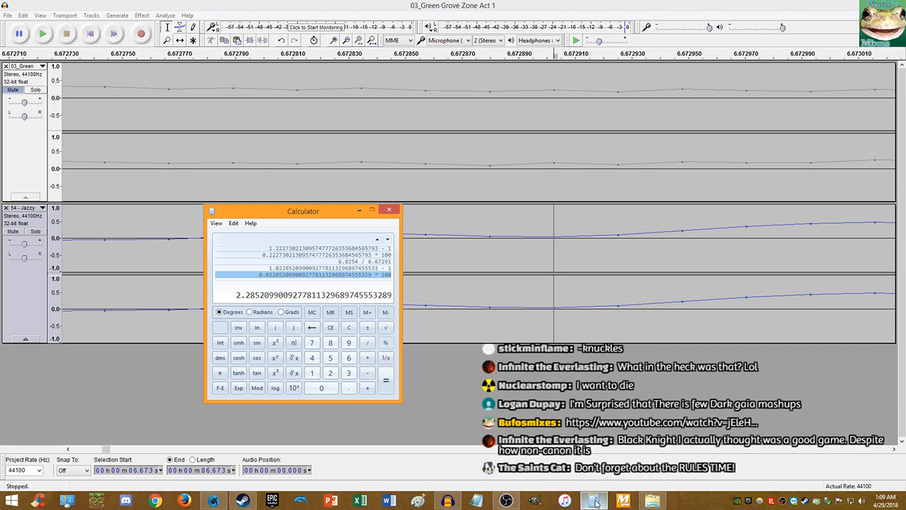
left_click(465, 7)
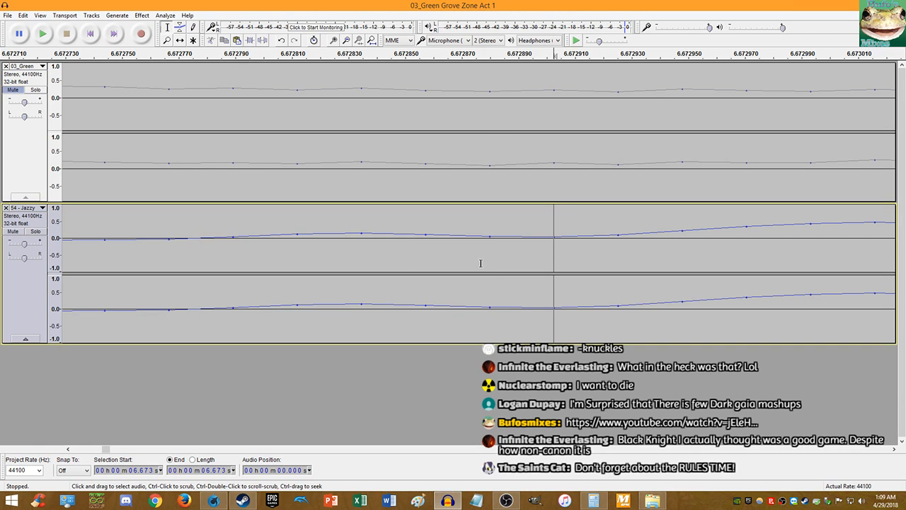
key("End")
key("ctrl+a")
- Apply Change Tempo at 2.285% to Jazzy, then play both tracks from the start
left_click(141, 15)
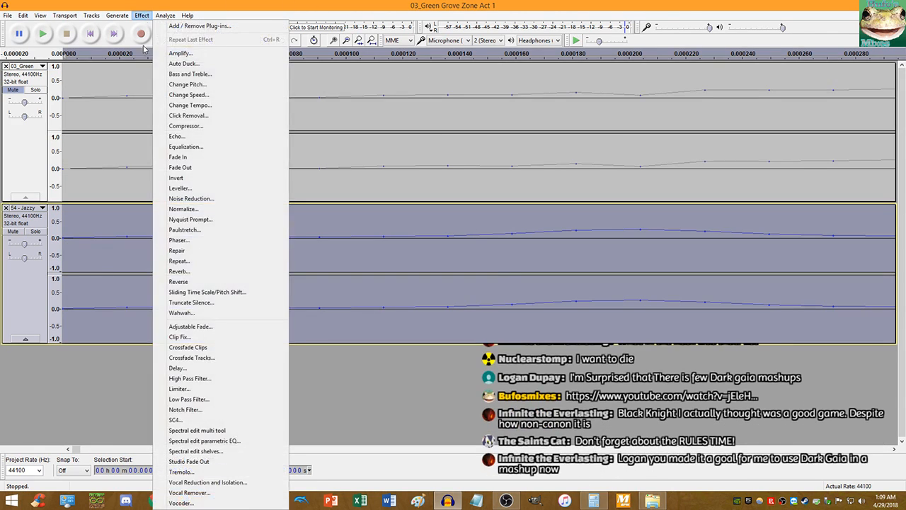
left_click(190, 105)
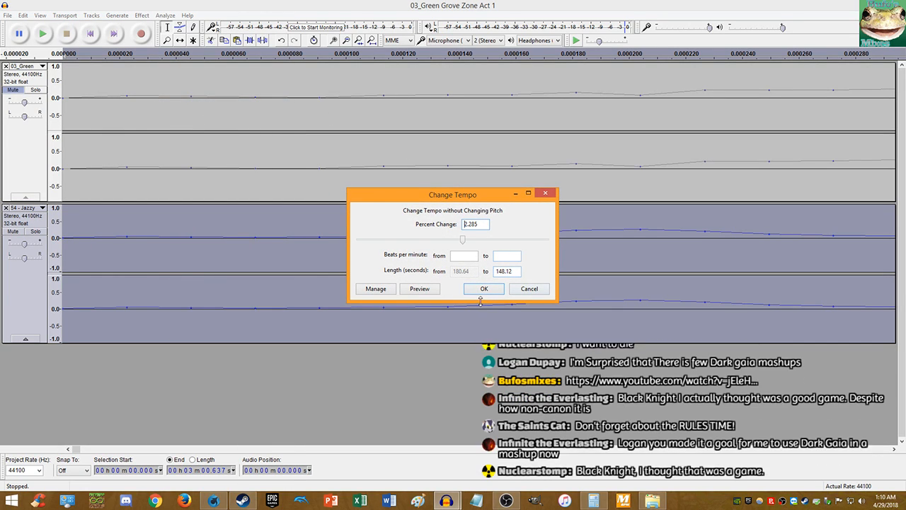
left_click(484, 288)
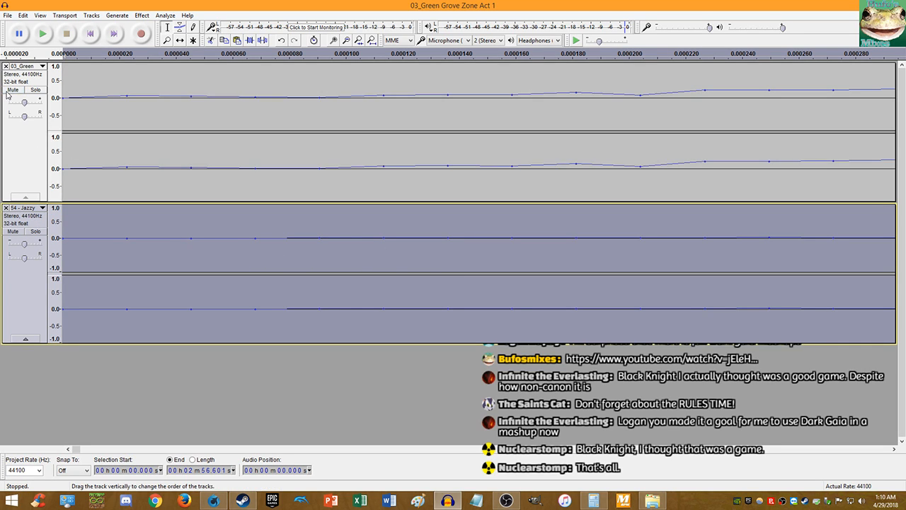
left_click(90, 33)
left_click(43, 33)
scroll(135, 191, "down", 15)
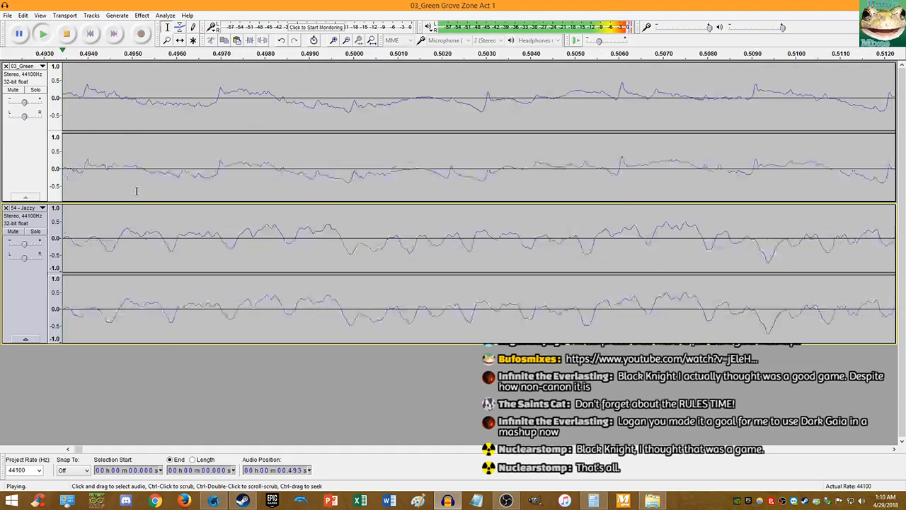
scroll(419, 197, "up", 2)
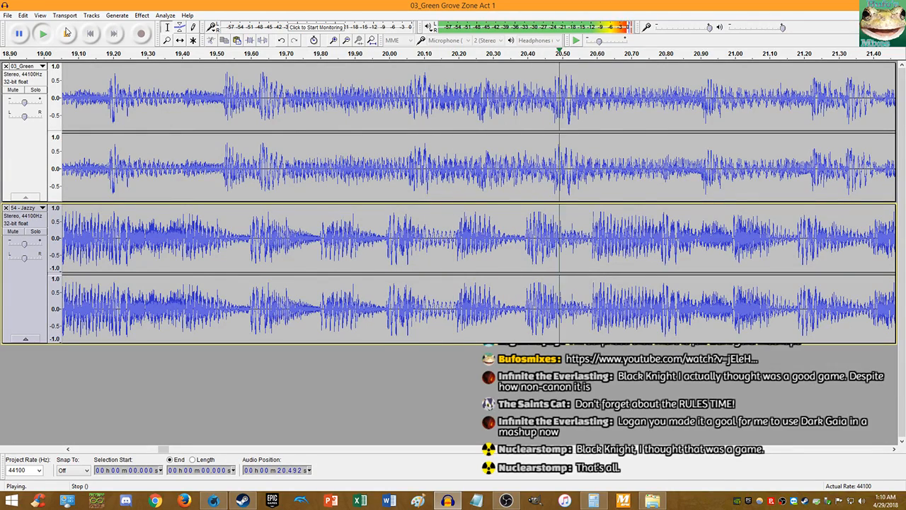
left_click(67, 34)
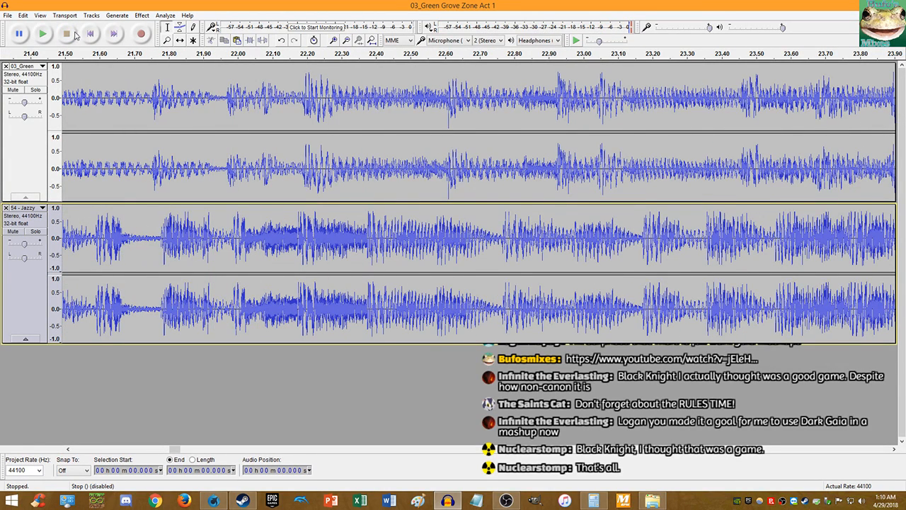
left_click(623, 500)
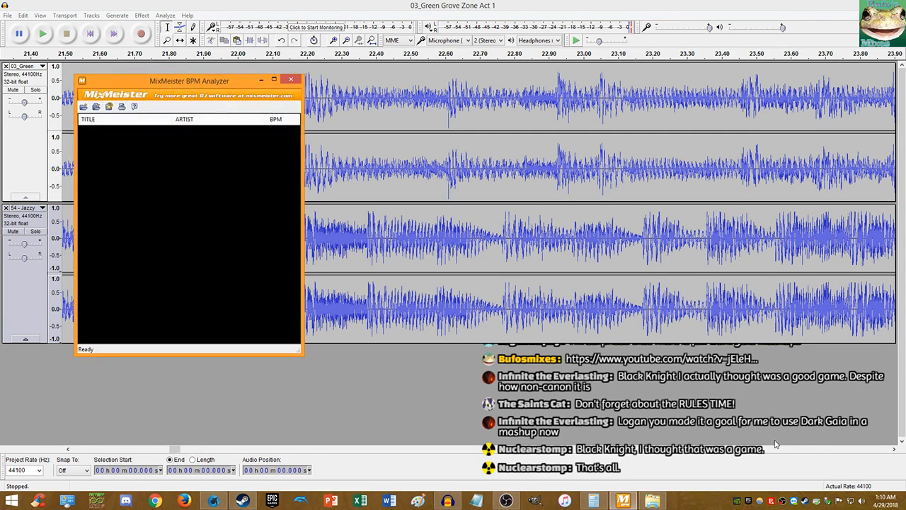
- Load Jazzy and Green Grove Zone Act 1 into MixMeister, reading 148.00 and 140.66 BPM
left_click_drag(562, 227, 221, 257)
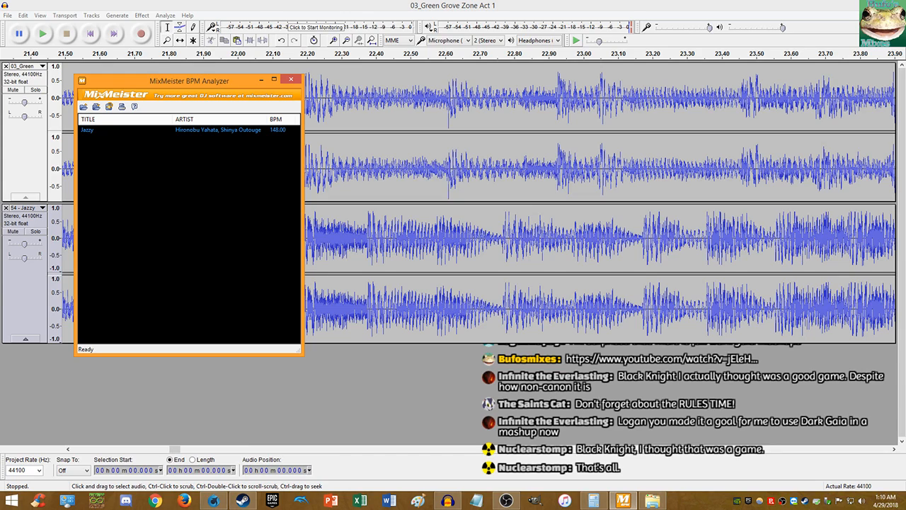
left_click_drag(588, 170, 246, 224)
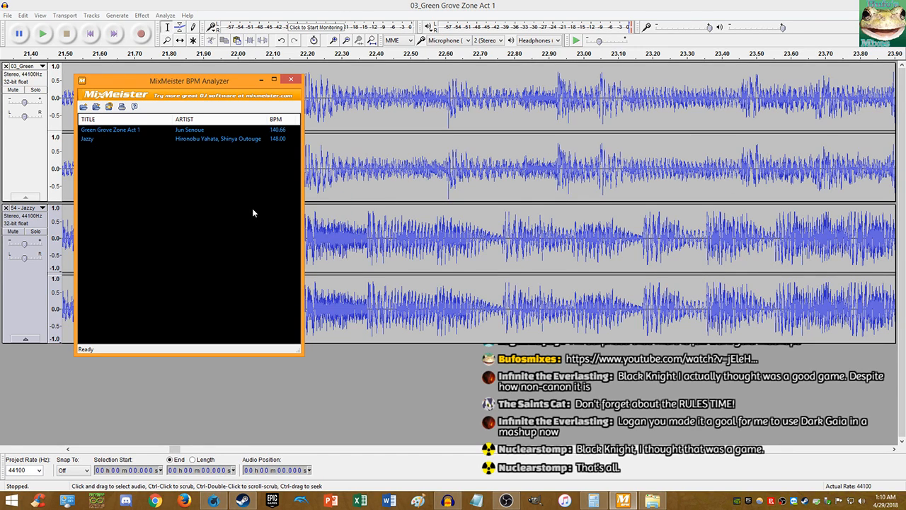
left_click(593, 501)
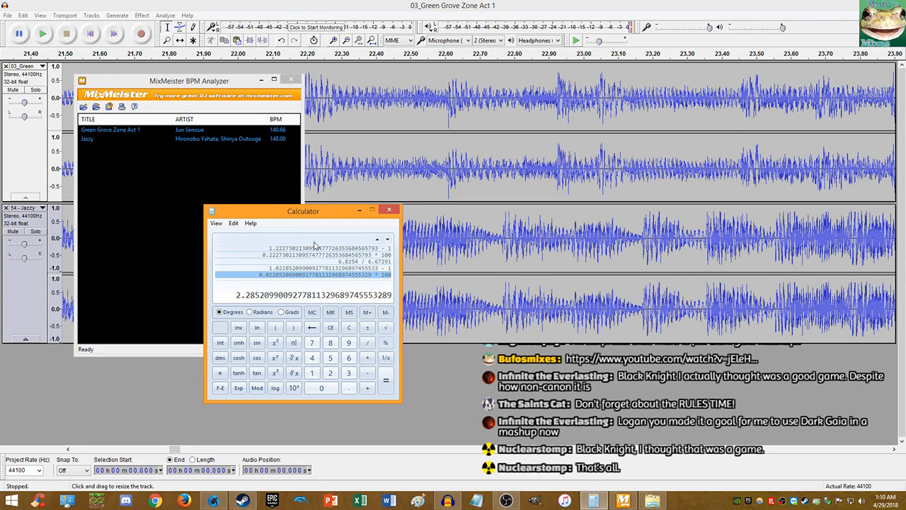
- Compute 148 ÷ 140.66 as a 5.218% difference, copy it, and switch back to Audacity
type("148 /")
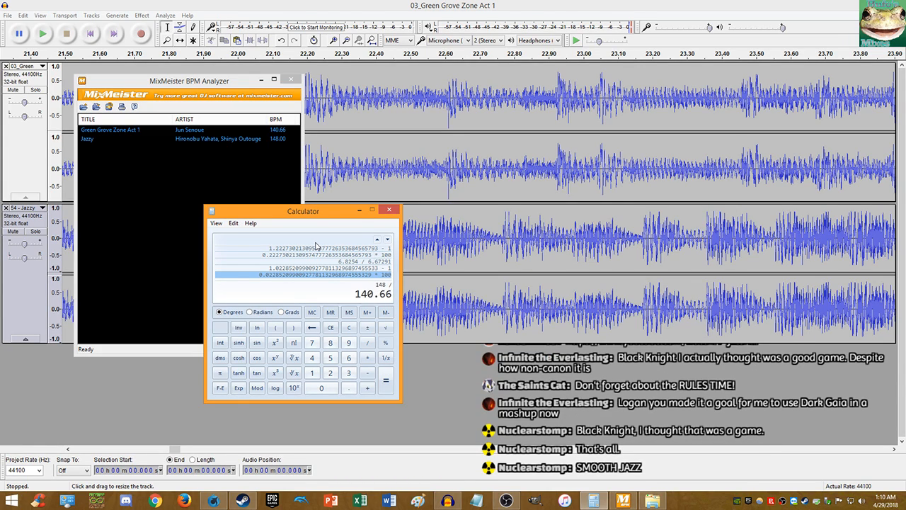
key("Return")
type("-1")
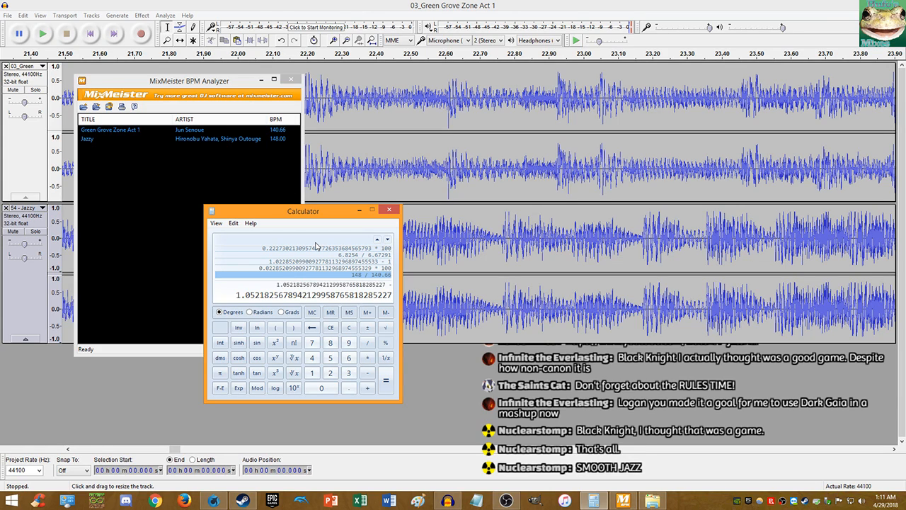
key("Return")
type("*100")
key("Return")
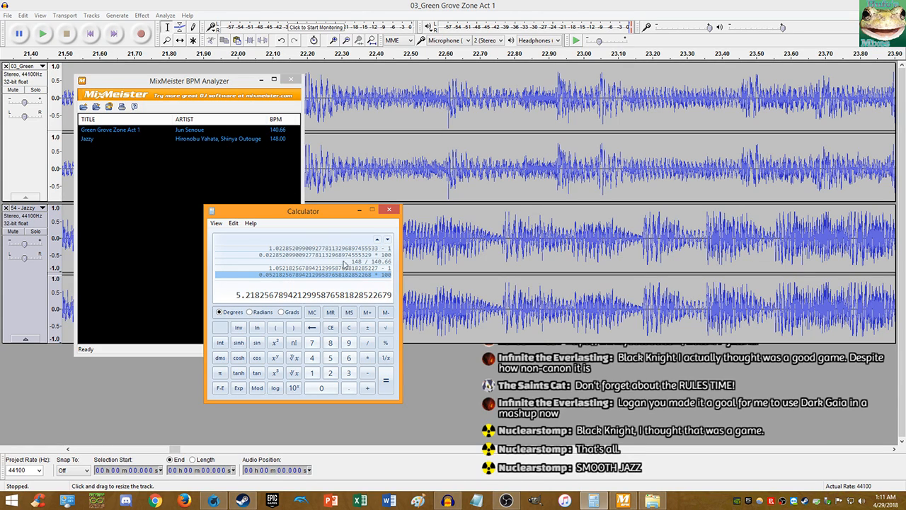
right_click(271, 299)
left_click(290, 304)
left_click(212, 5)
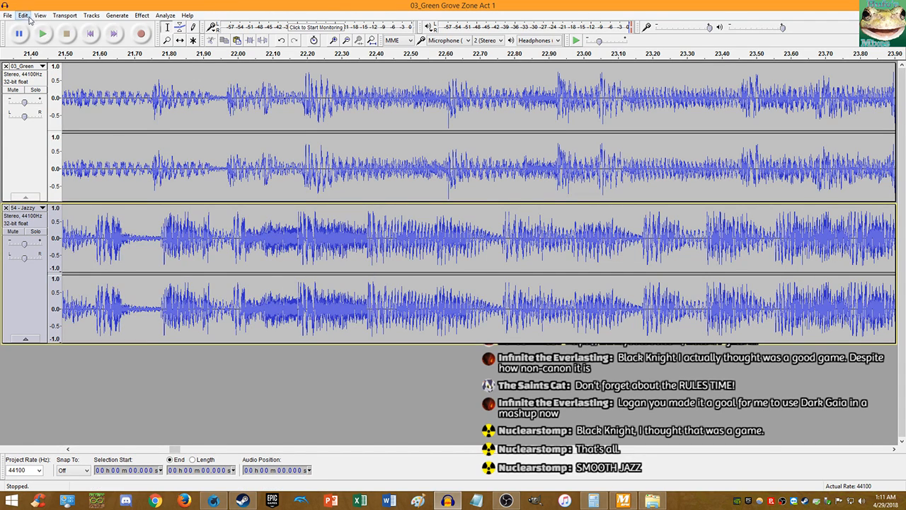
left_click(24, 15)
- Undo the Jazzy tempo change and apply Change Tempo to the whole Green Grove track instead
left_click(34, 26)
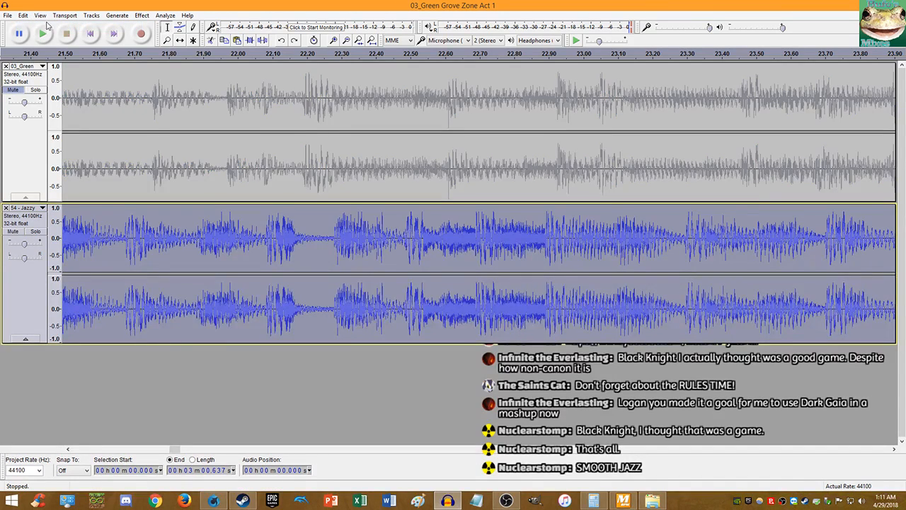
left_click(93, 75)
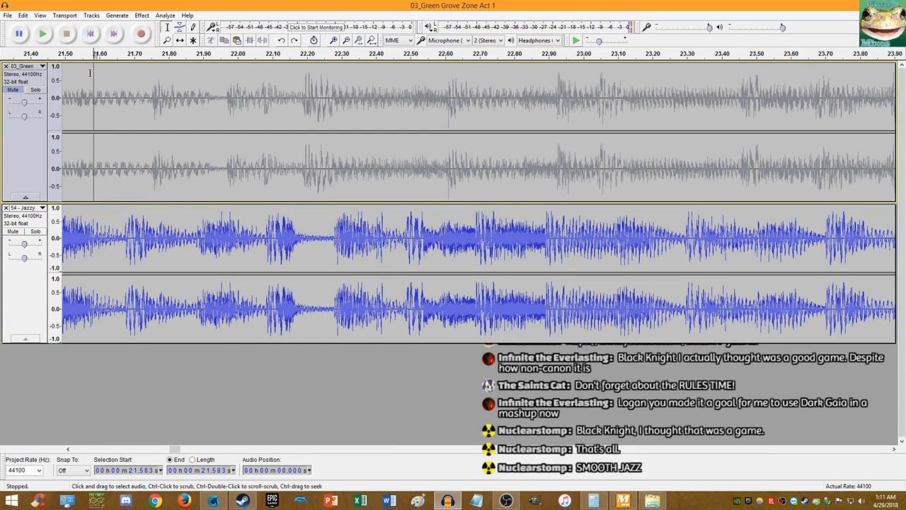
key("shift+End")
key("shift+Home")
left_click(141, 16)
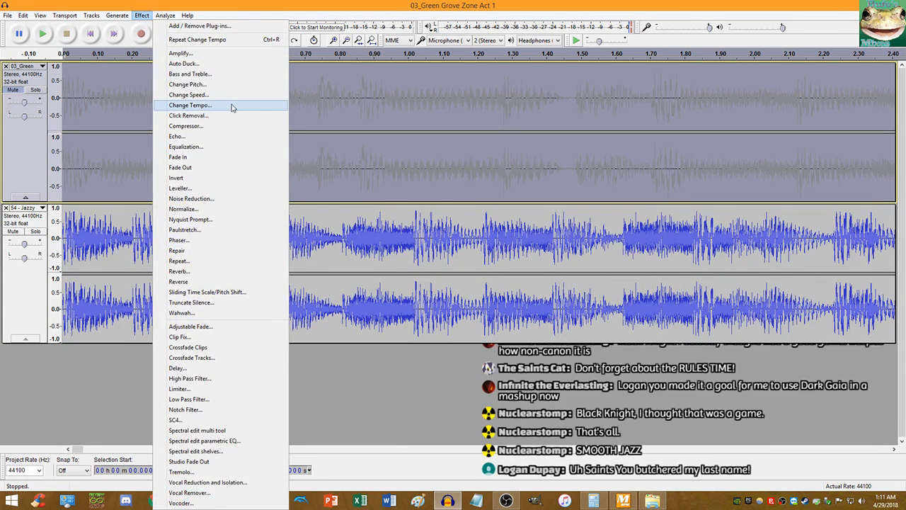
left_click(233, 105)
left_click(484, 289)
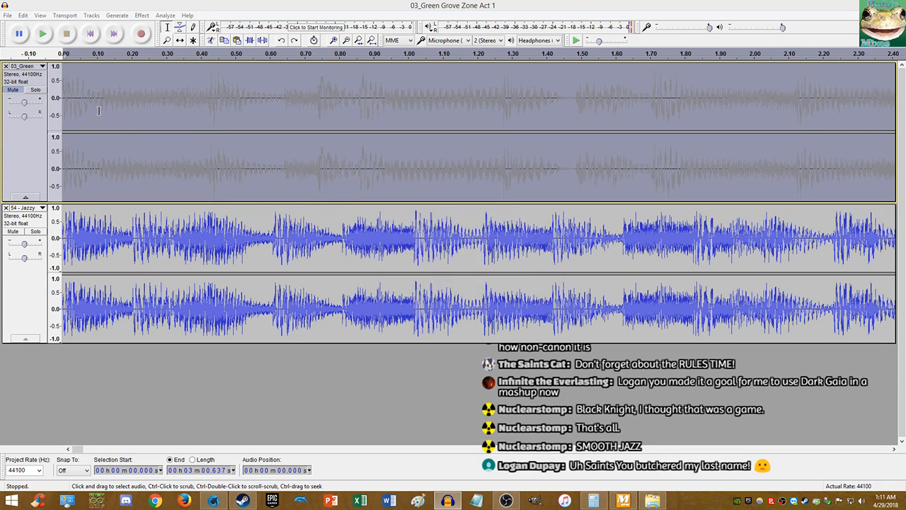
- Play both tracks from the start to compare the beats
left_click(90, 32)
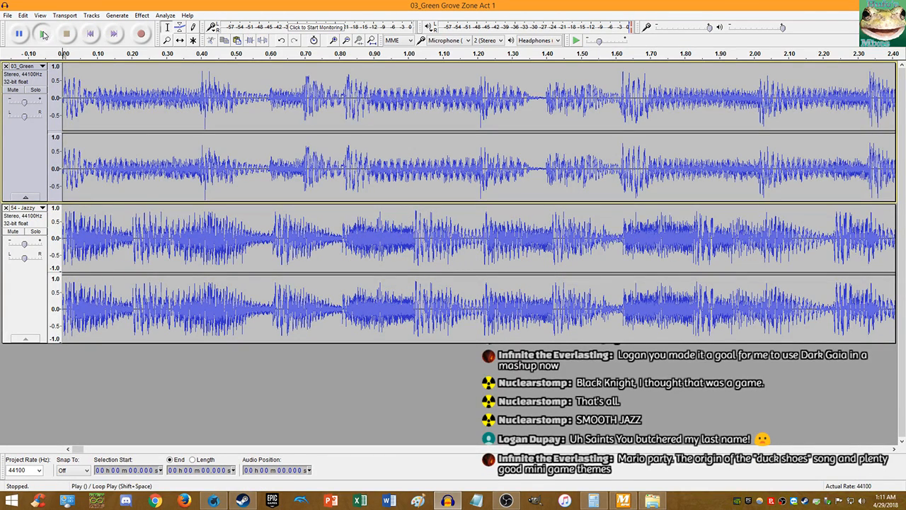
left_click(43, 34)
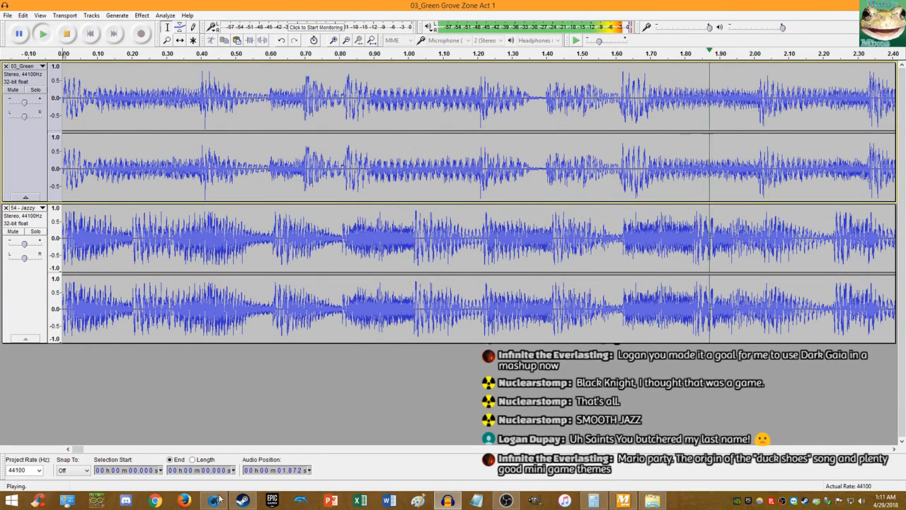
left_click(243, 500)
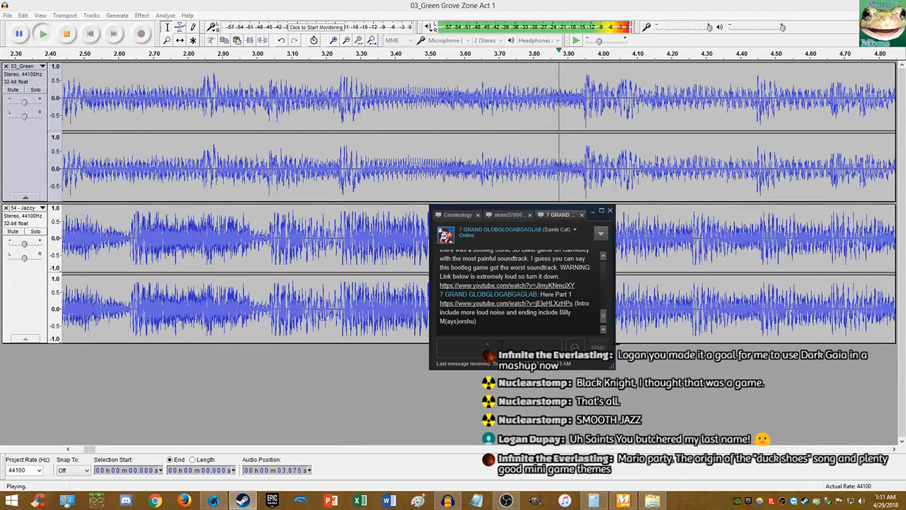
left_click(468, 57)
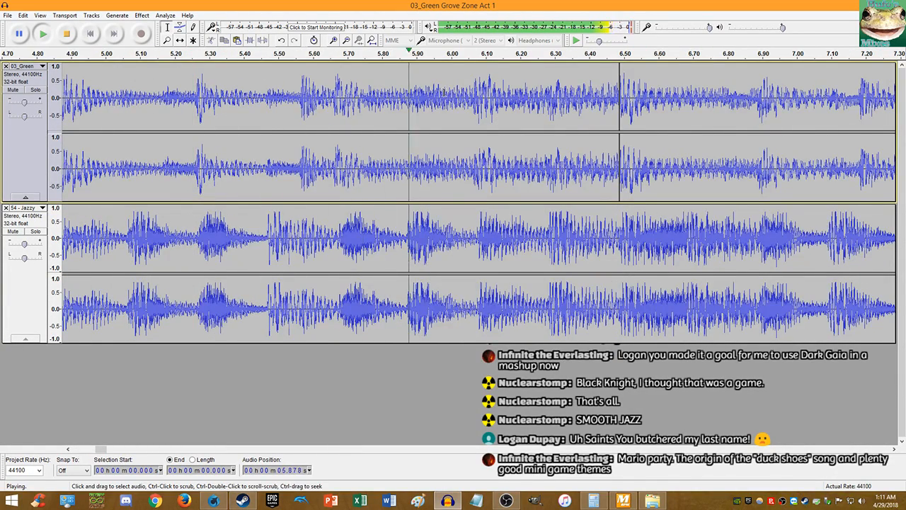
scroll(337, 278, "down", 1)
scroll(337, 278, "down", 2)
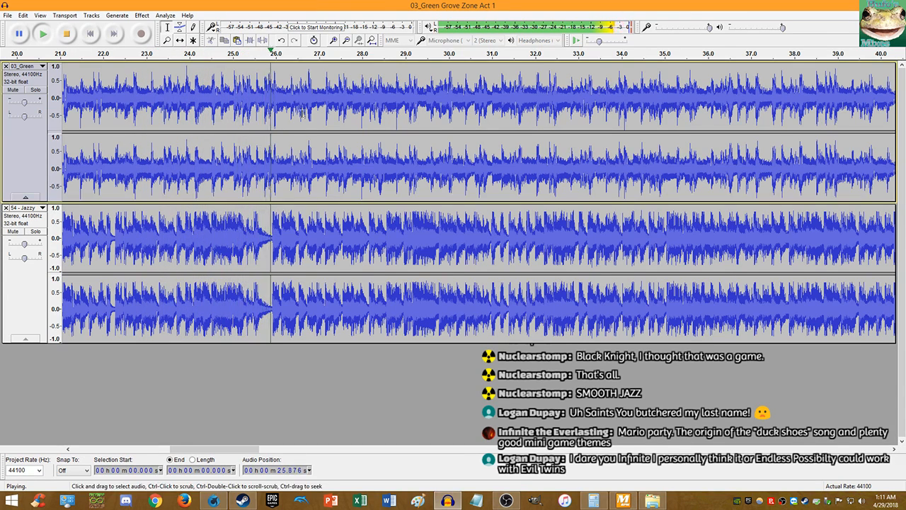
scroll(302, 184, "up", 3)
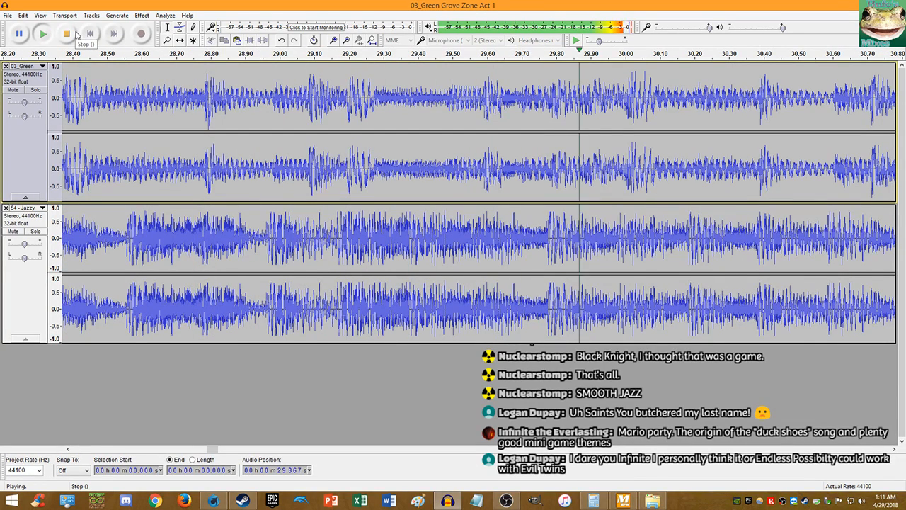
- Replay both tracks from 28.564 s and from 34.012 s to check the alignment
left_click(76, 34)
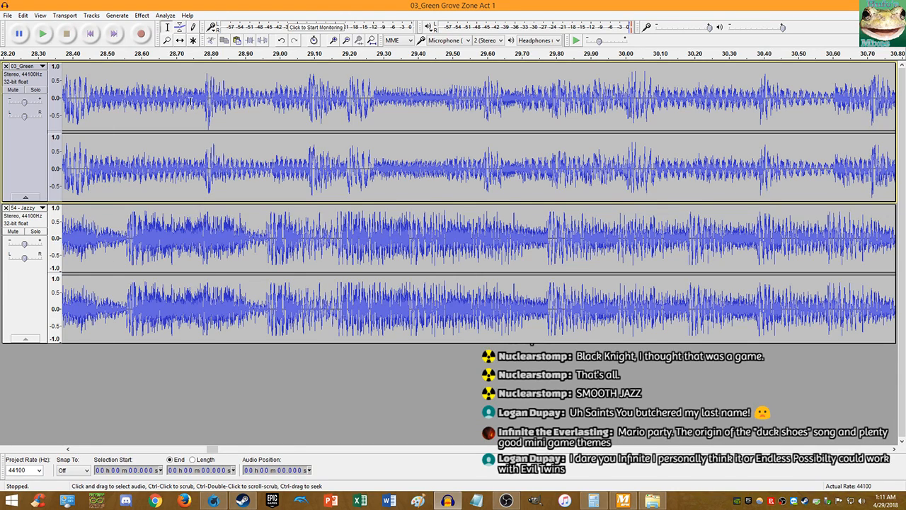
left_click(130, 106)
left_click(45, 35)
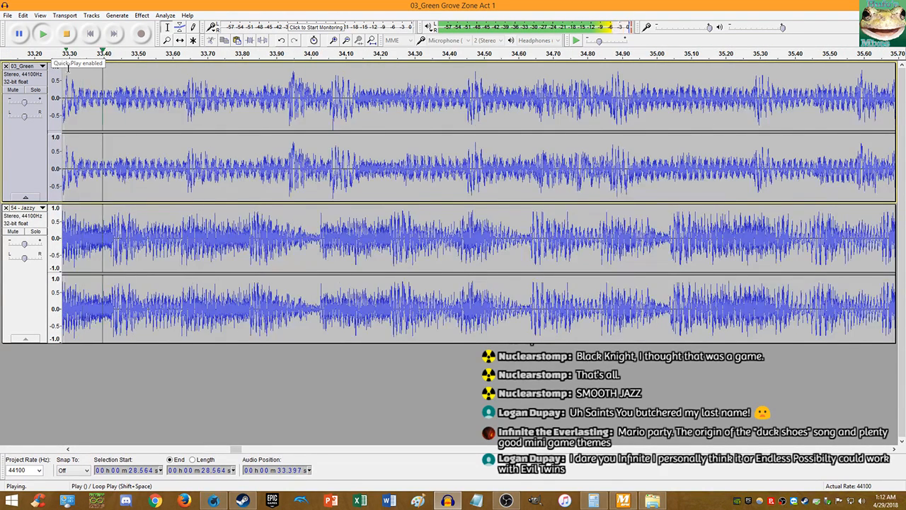
left_click(66, 33)
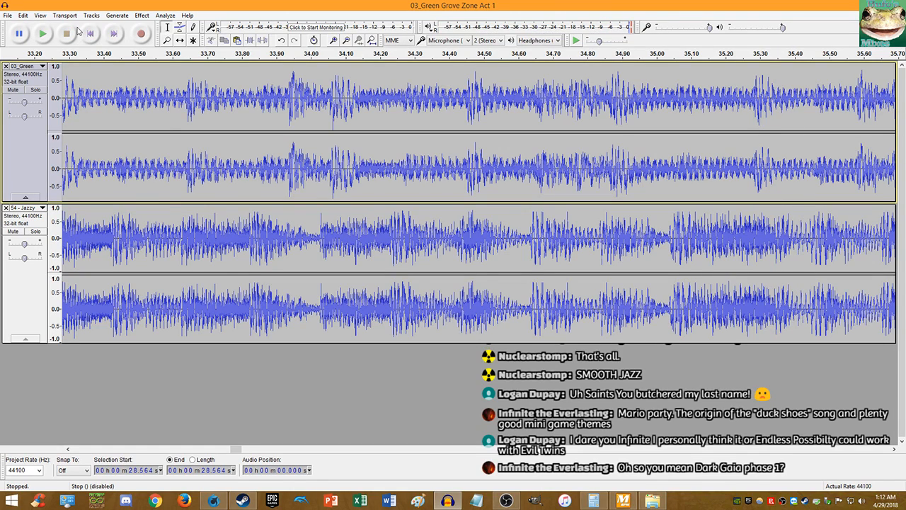
left_click(315, 181)
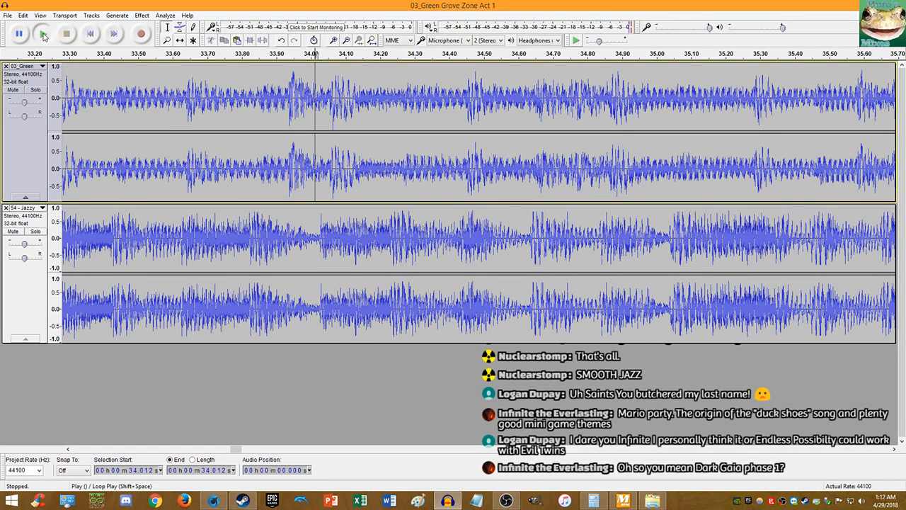
left_click(43, 33)
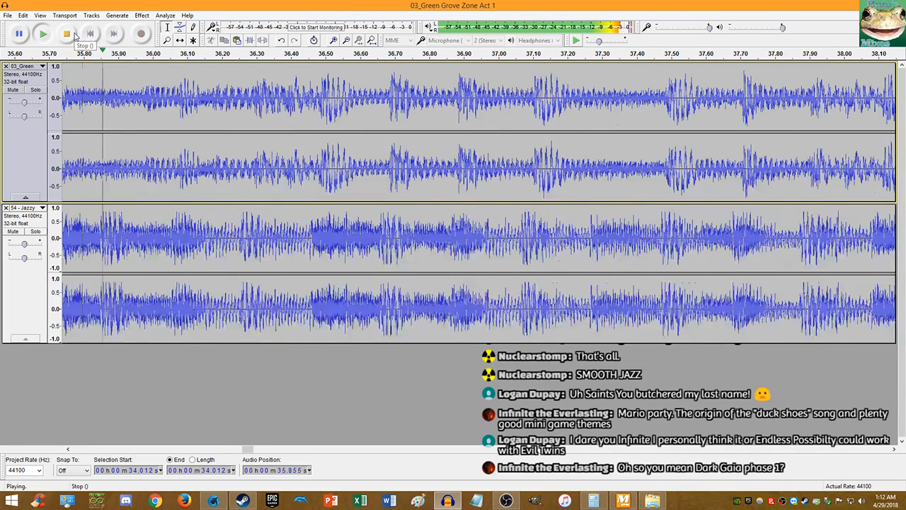
left_click(73, 36)
- Speed Green Grove Zone Act 1 up by 5.25 percent with Change Tempo
double_click(212, 111)
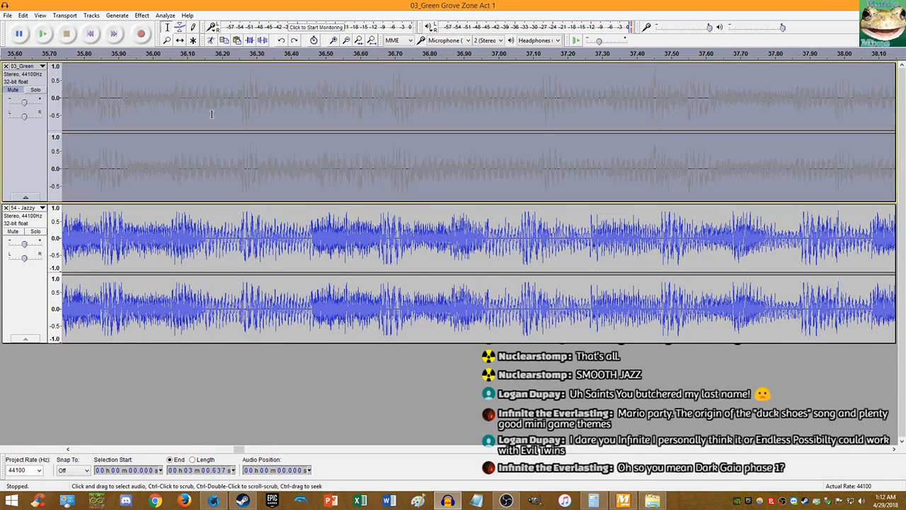
left_click(141, 15)
left_click(191, 105)
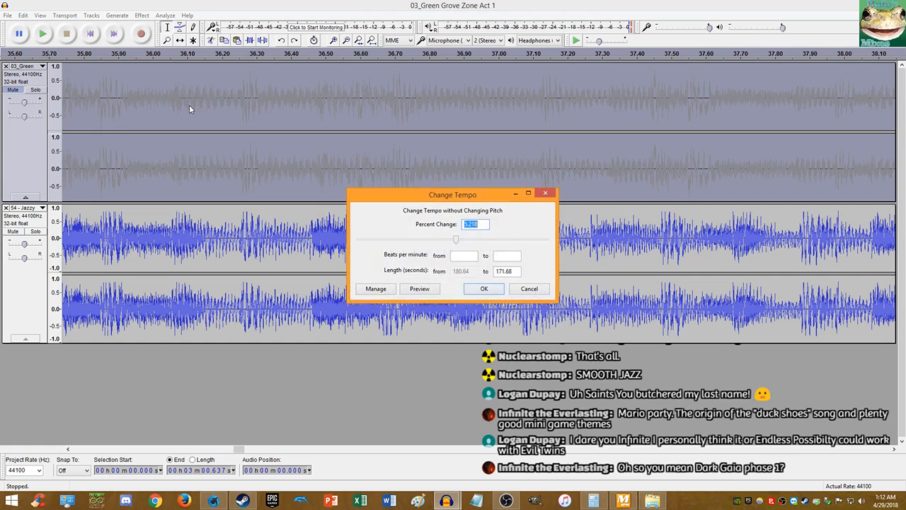
key("BackSpace")
type("51.625")
key("Return")
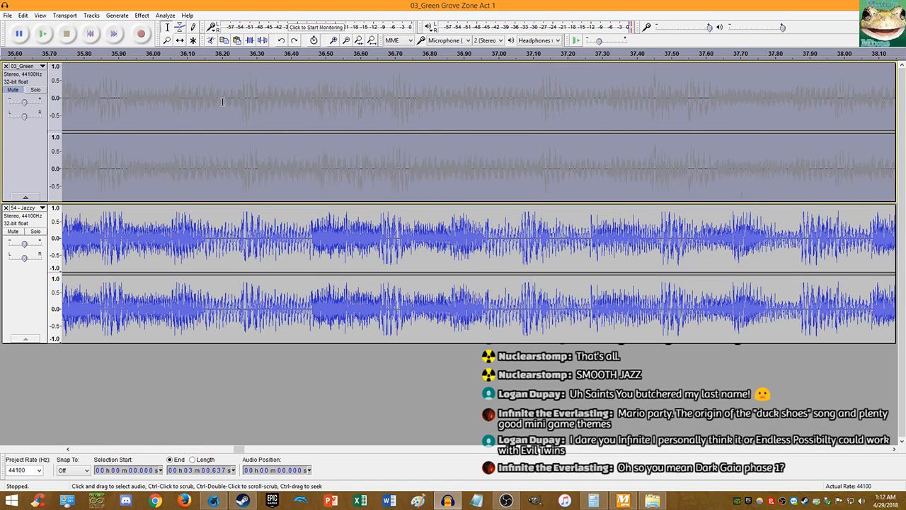
- Play the tracks briefly from about 35.9 s, then stop
left_click(129, 93)
key("space")
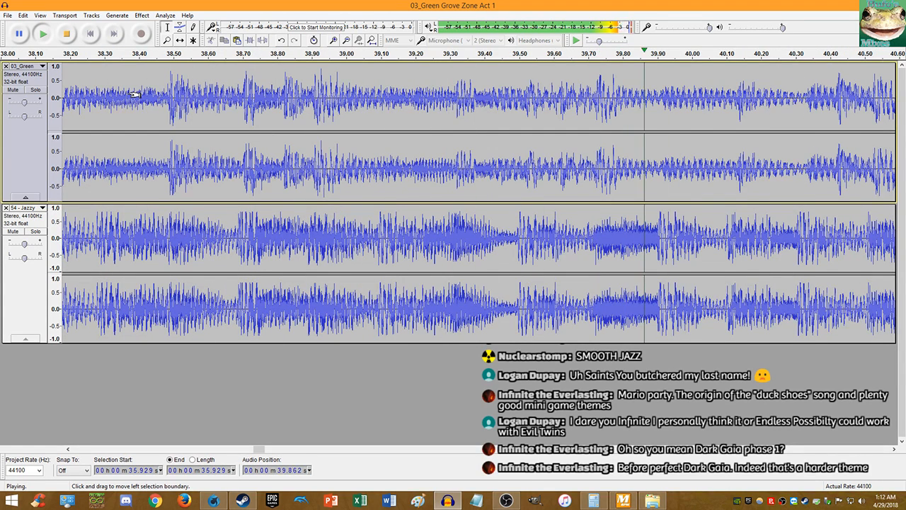
key("space")
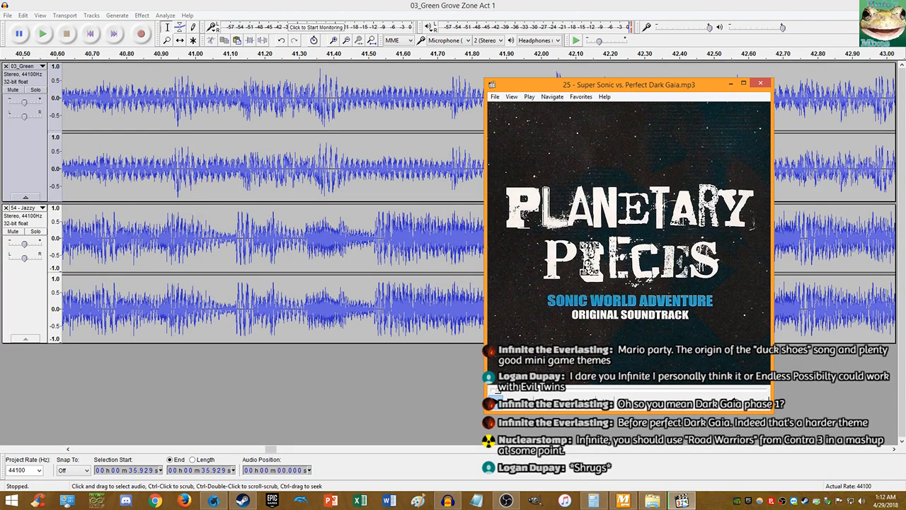
- Move the Media Player Classic window aside and close the Super Sonic vs. Perfect Dark Gaia player
key("alt+Tab")
left_click_drag(587, 185, 501, 157)
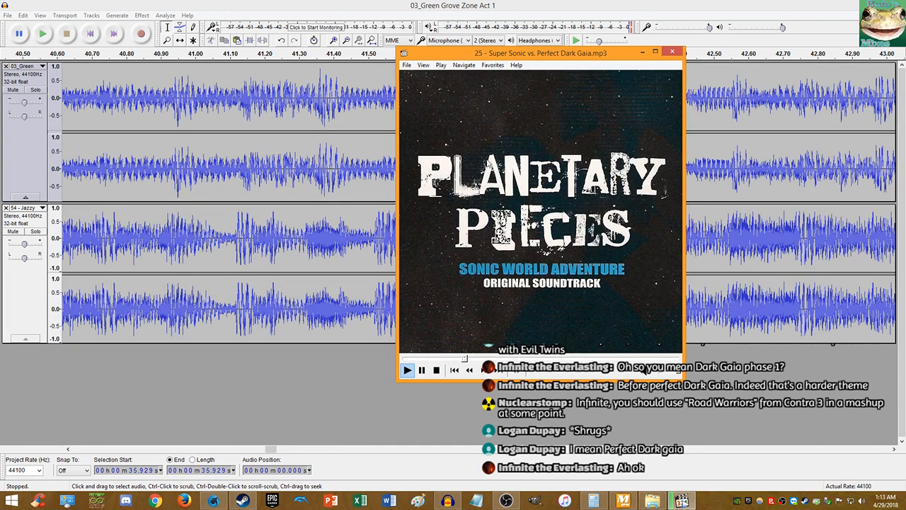
left_click(671, 51)
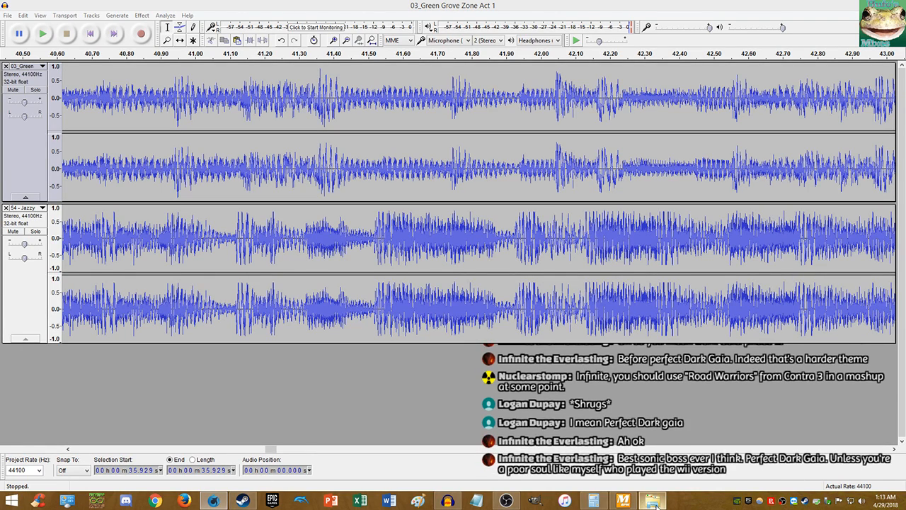
mouse_move(657, 504)
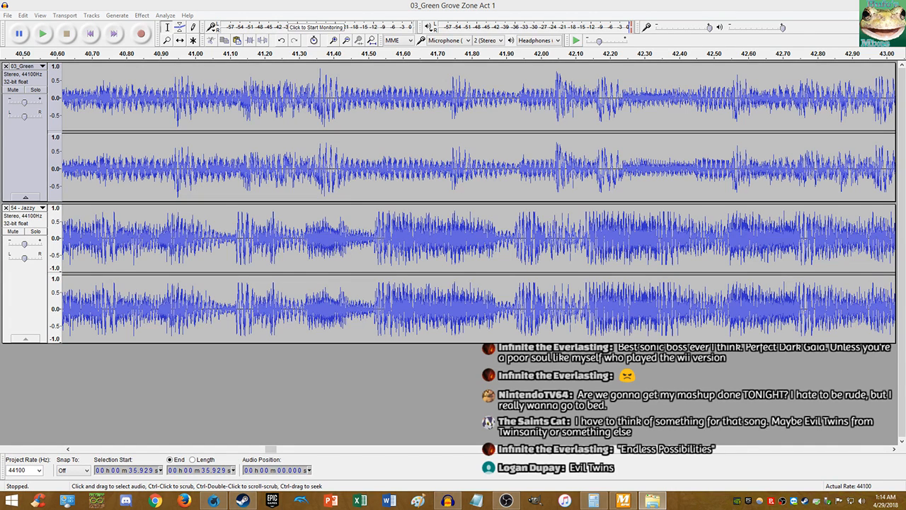
- Drag the 01 - Endless Possibility player window to the middle of the screen
left_click_drag(905, 184, 422, 181)
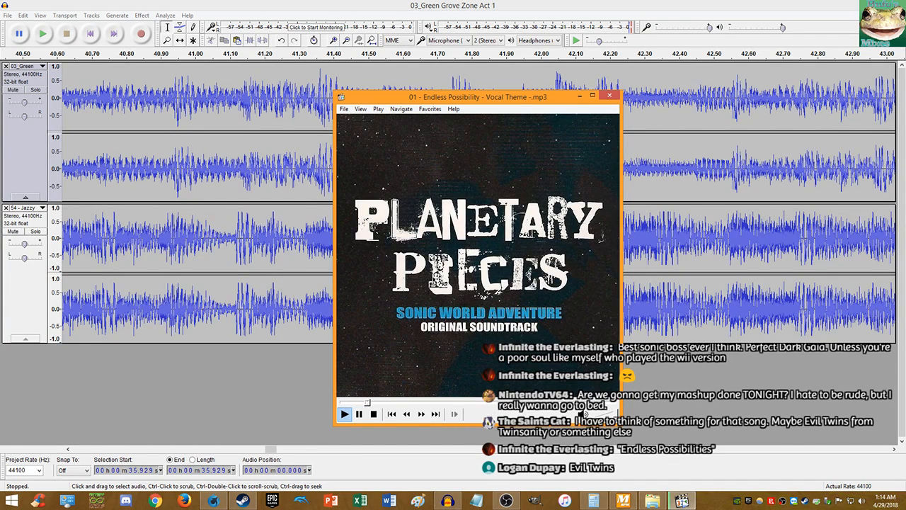
- Replay a moment of the Endless Possibility theme, pause it, glance at Firefox, and close the player
key("Left")
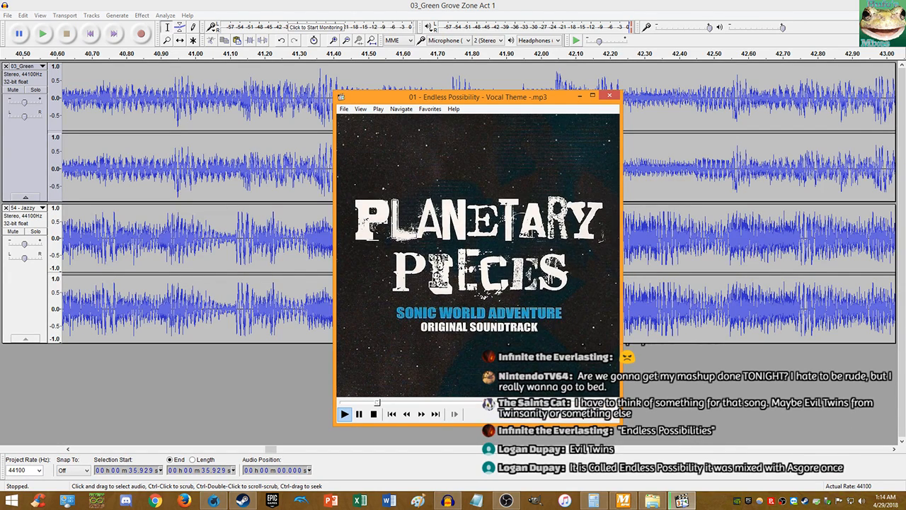
key("space")
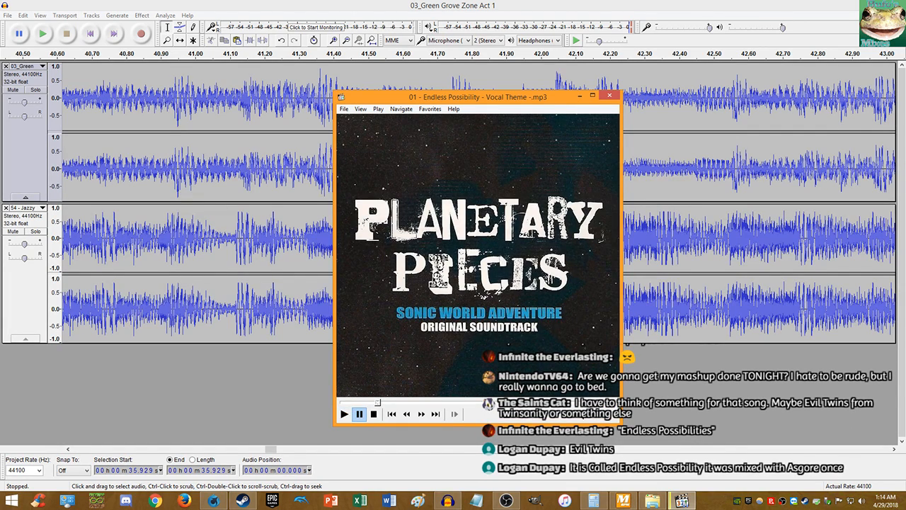
left_click(186, 504)
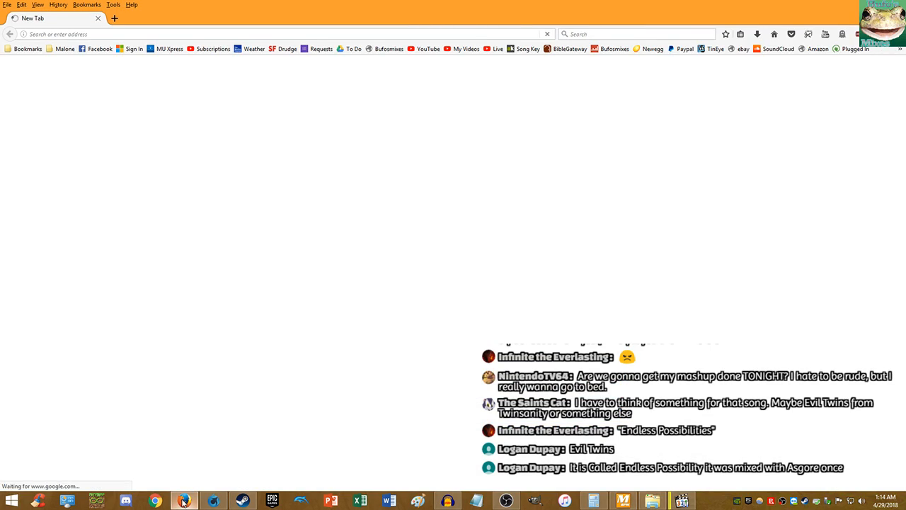
mouse_move(192, 492)
left_click(228, 421)
mouse_move(226, 499)
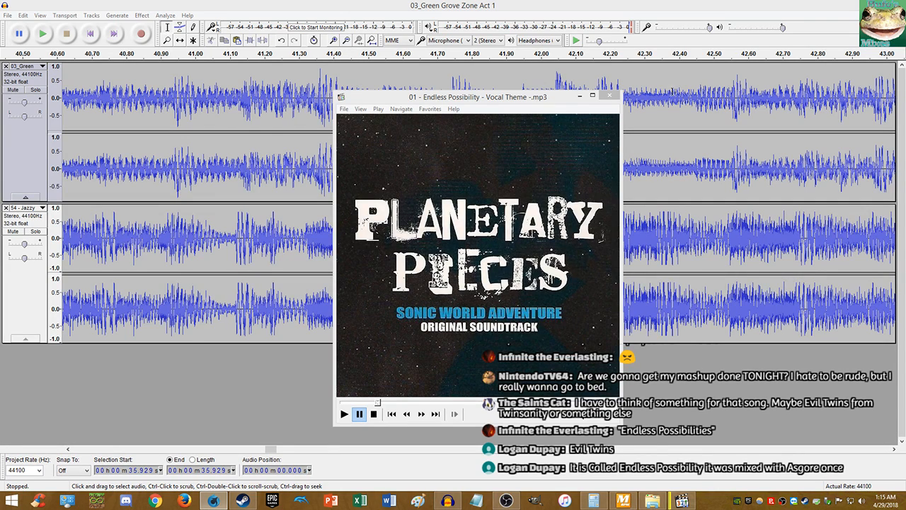
left_click(609, 96)
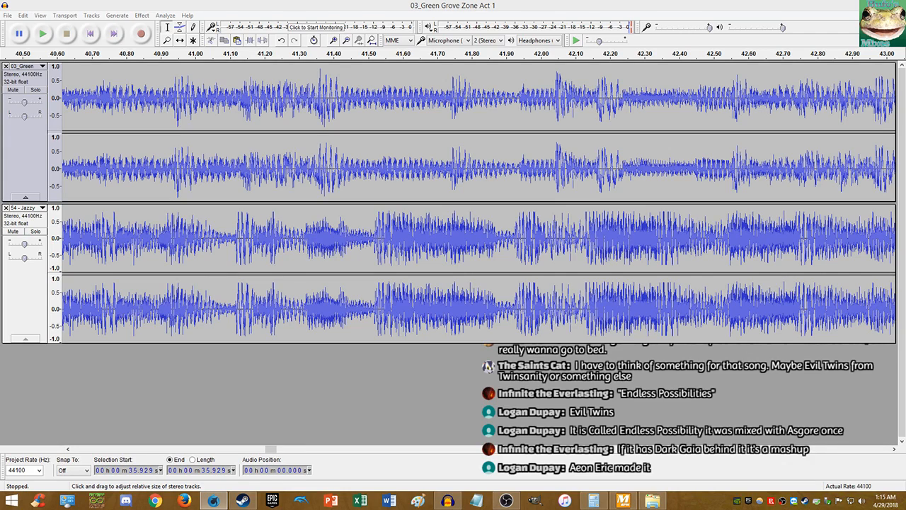
- Drag the Firefox window with the Perfect Dark Gaia mashup video over Audacity
left_click_drag(905, 51, 372, 44)
scroll(372, 135, "down", 2)
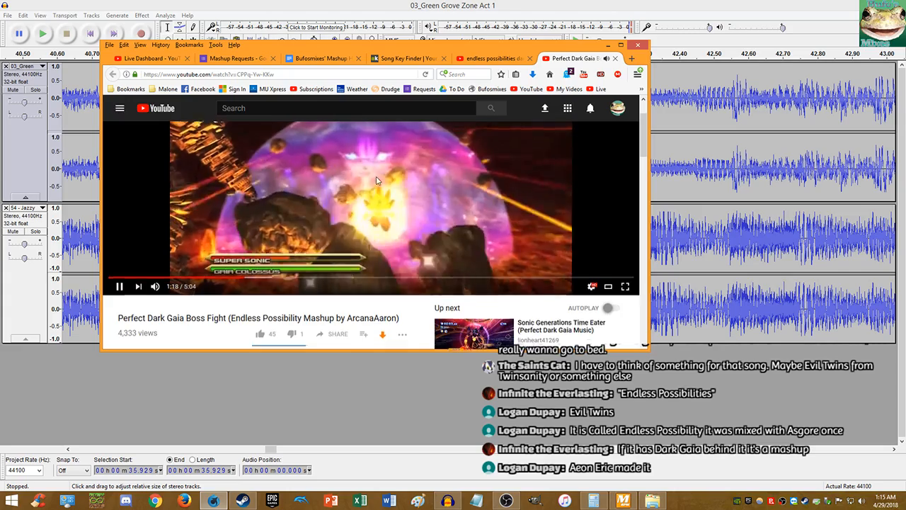
- Pause the boss fight video, close its tab, and paste the creator's name into the mashup search
double_click(372, 317)
key("ctrl+c")
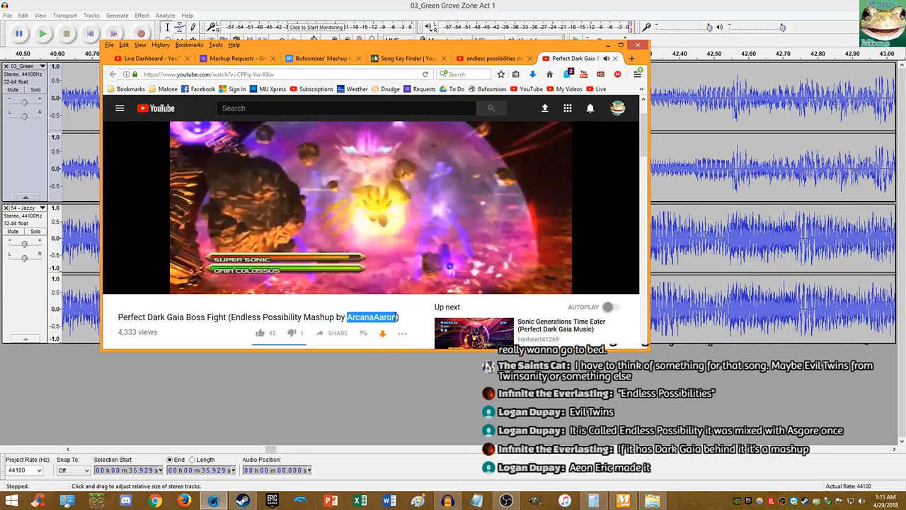
left_click(279, 168)
scroll(279, 169, "up", 1)
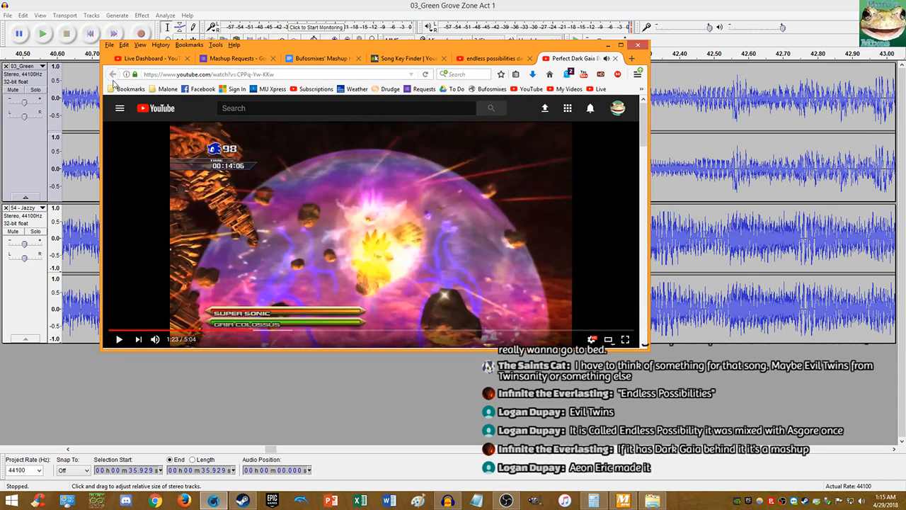
middle_click(554, 61)
left_click(368, 107)
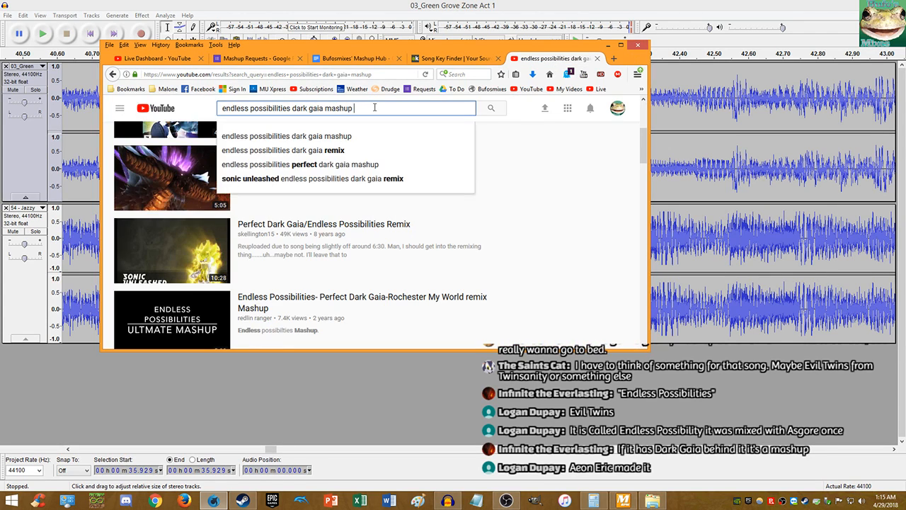
key("ctrl+v")
left_click(491, 108)
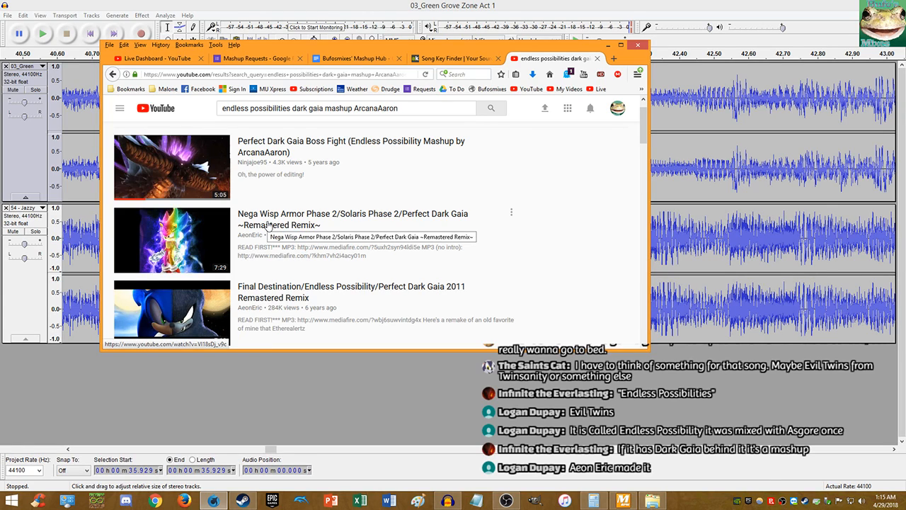
left_click_drag(238, 235, 249, 238)
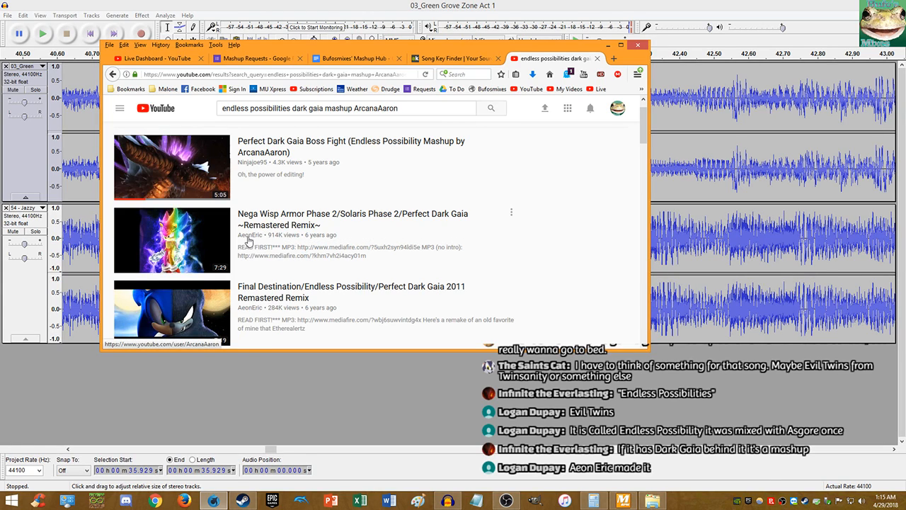
- Search for another creator's Dark Gaia mashups and open the Final Destination 2011 Remastered remix video
left_click_drag(391, 108, 353, 110)
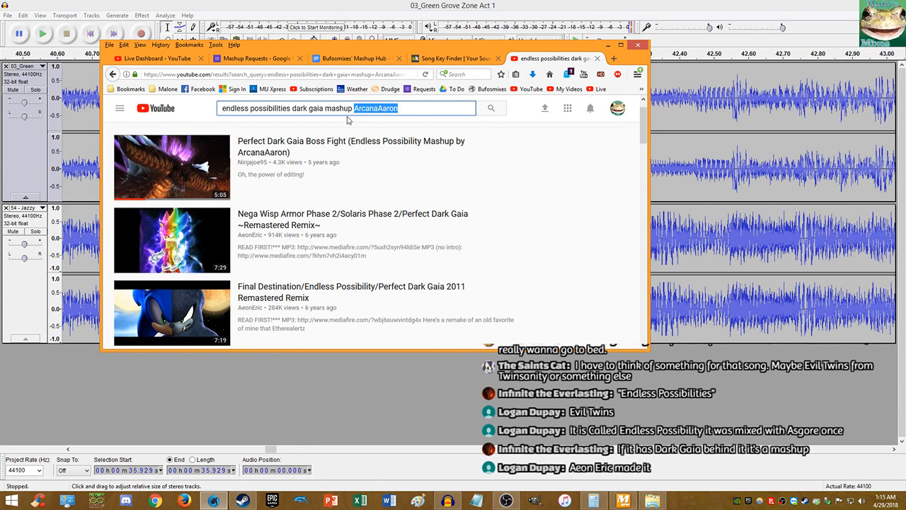
type("ae")
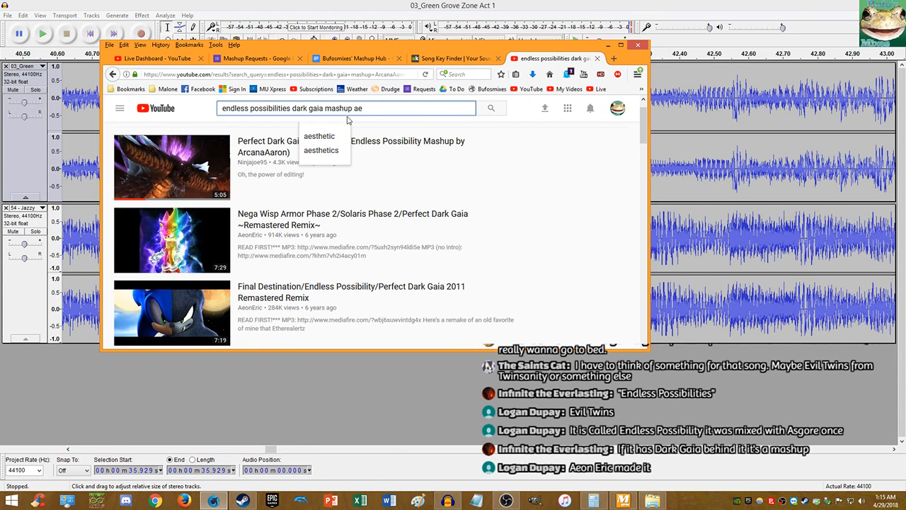
type("oneric")
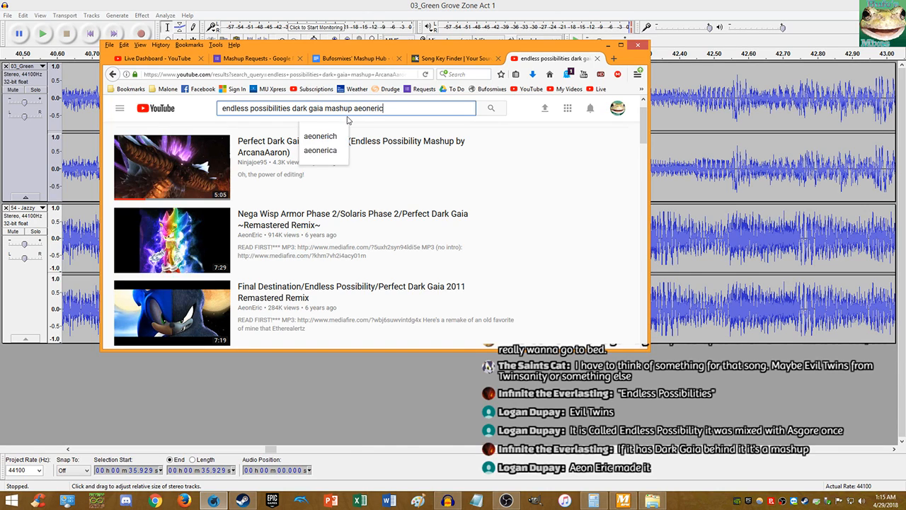
key("Return")
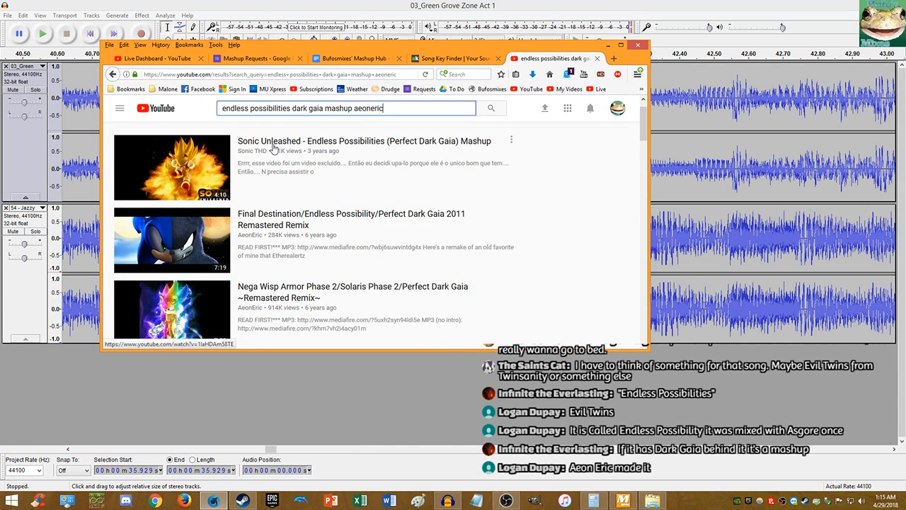
middle_click(281, 147)
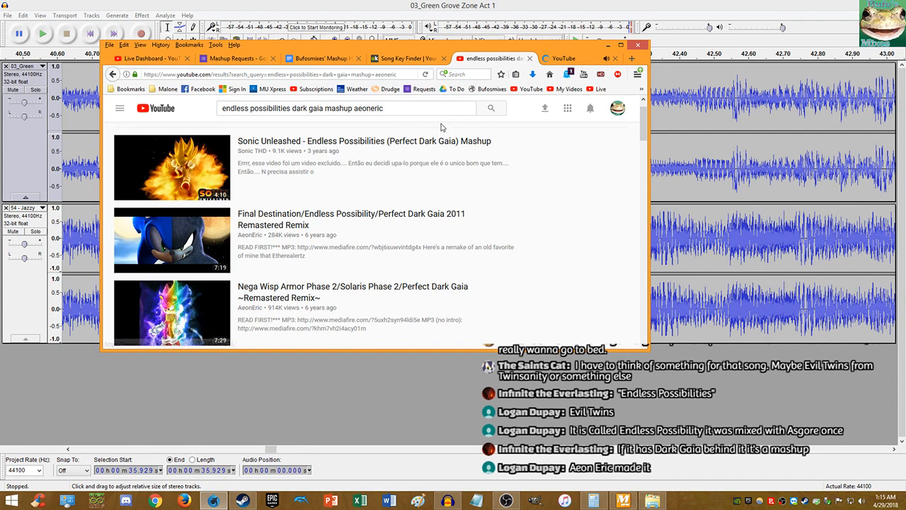
middle_click(579, 62)
left_click(202, 225)
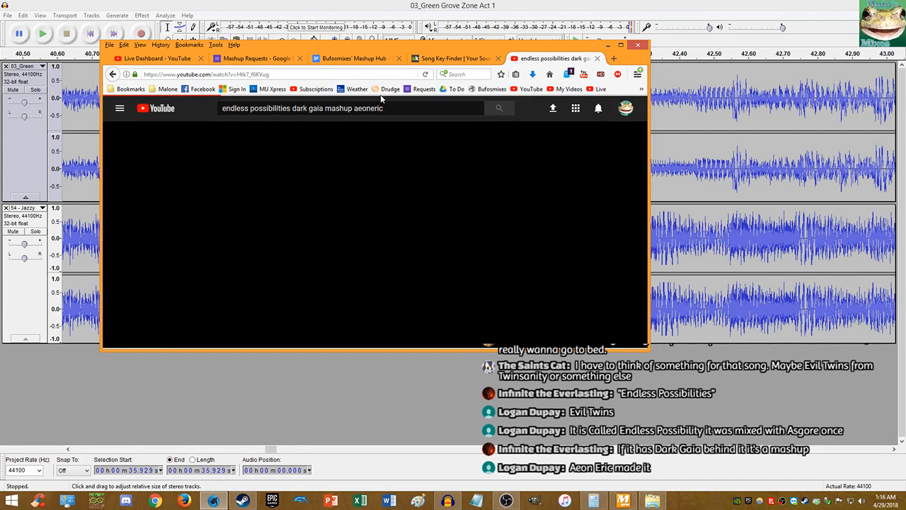
- Drag the Firefox window off the right edge of the screen so Audacity shows
left_click_drag(473, 46, 905, 88)
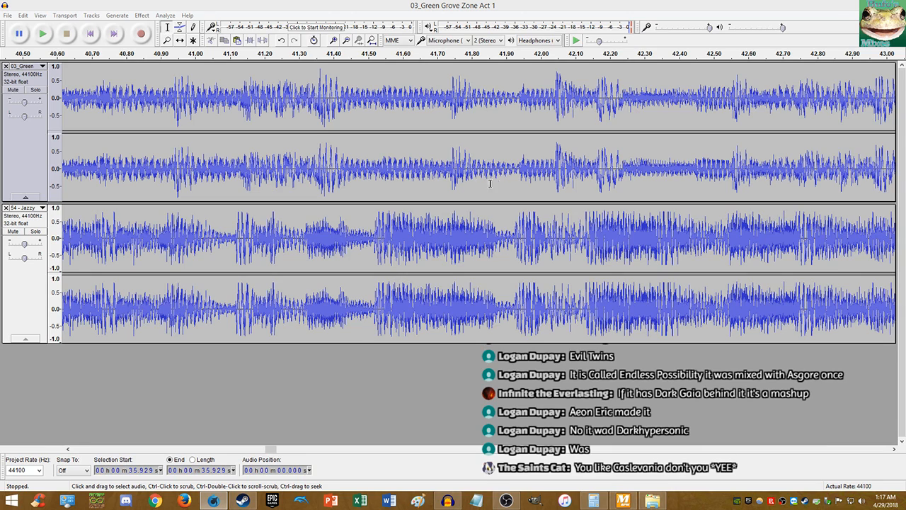
- Play the project from around 41.5 seconds, then stop playback
left_click(373, 187)
key("space")
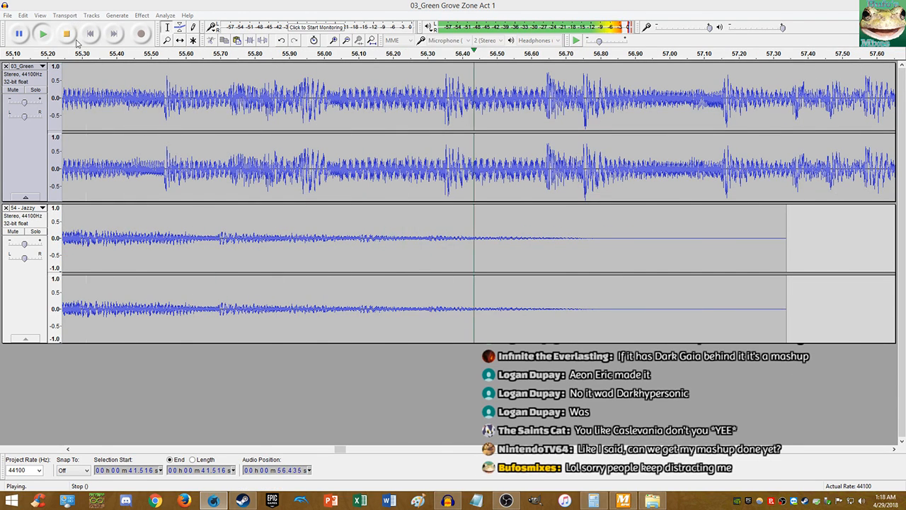
scroll(185, 135, "down", 4)
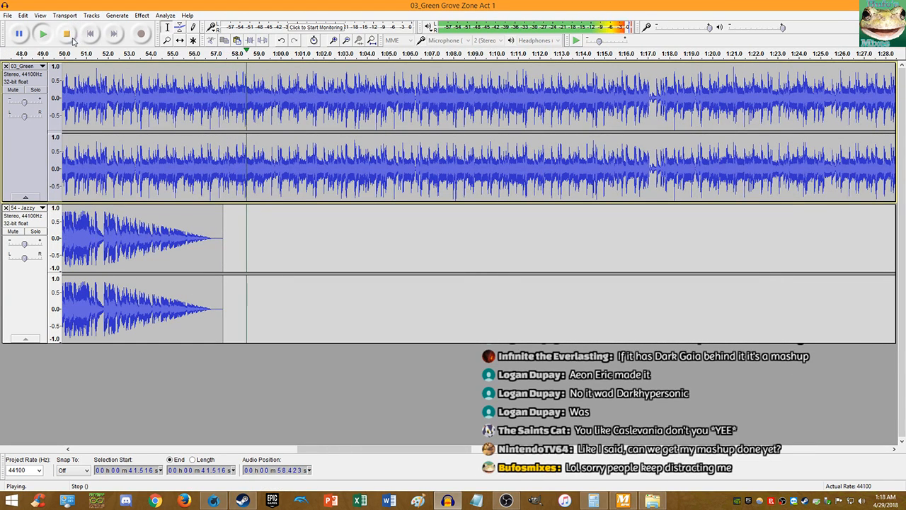
left_click(68, 35)
scroll(94, 166, "up", 5)
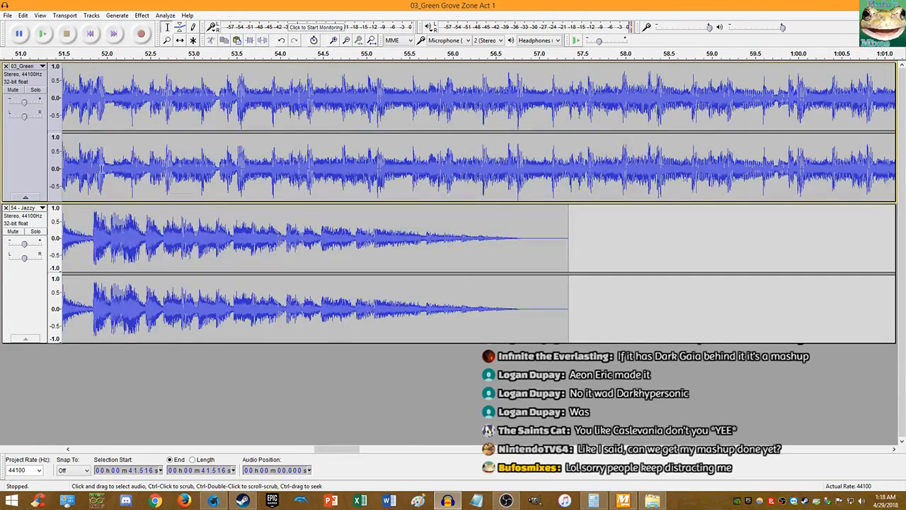
scroll(94, 167, "up", 2)
- Undo and redo recent edits, toggling the cut that empties the 03_Green track
key("ctrl+z")
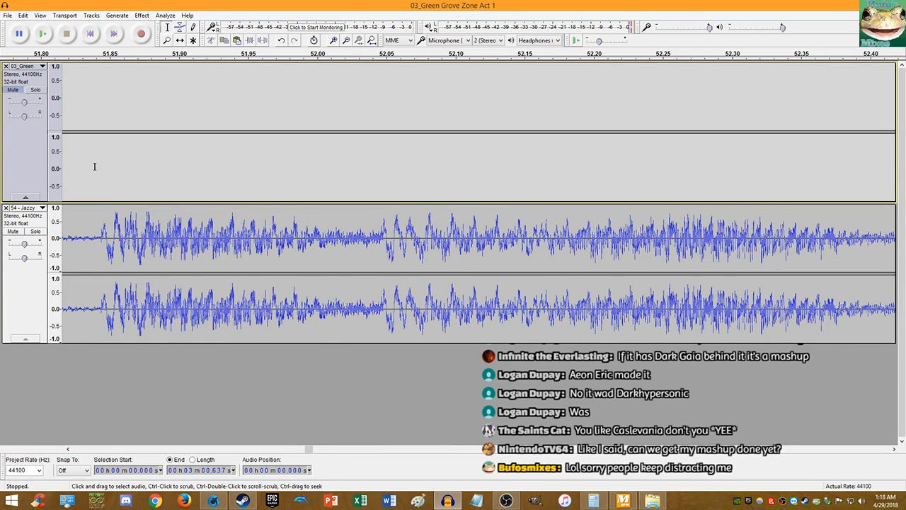
key("ctrl+z")
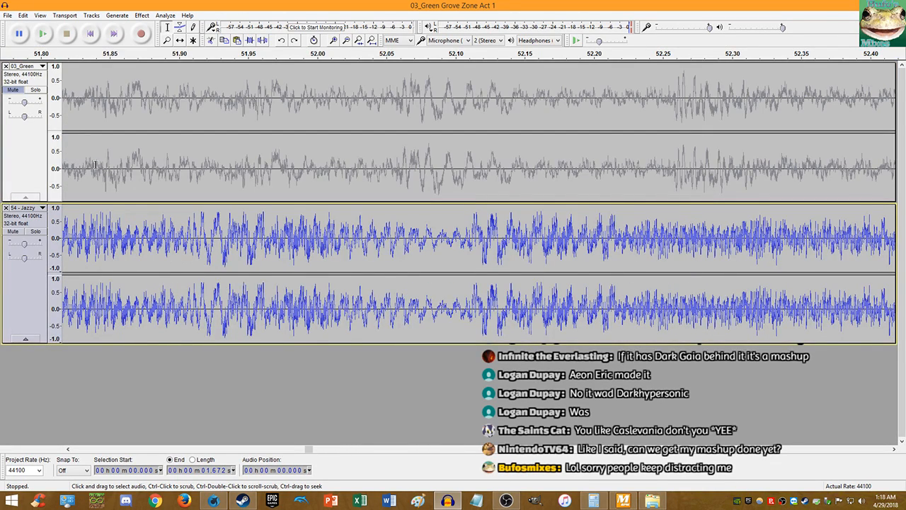
key("ctrl+z")
left_click(23, 15)
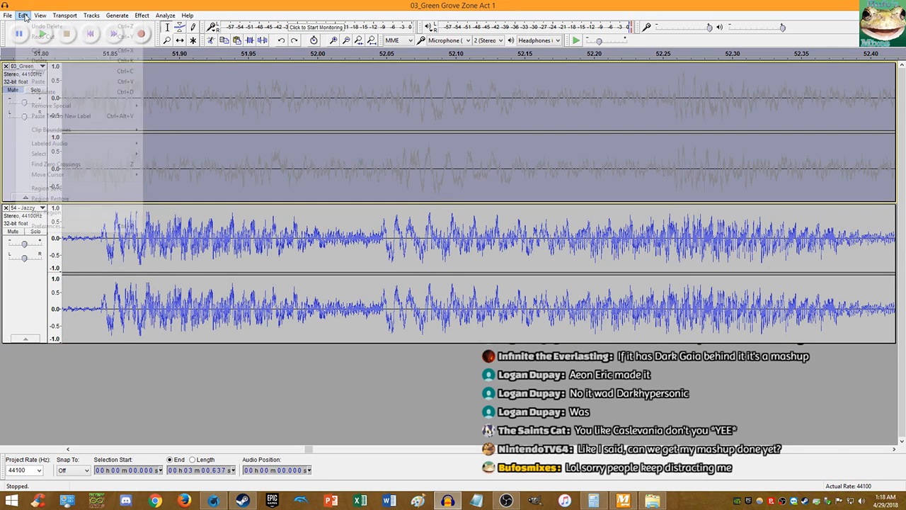
left_click(44, 36)
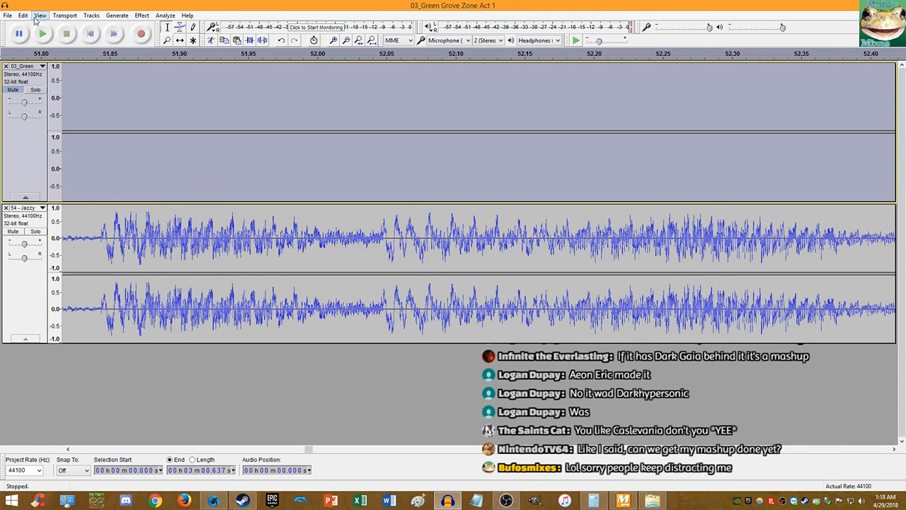
left_click(39, 16)
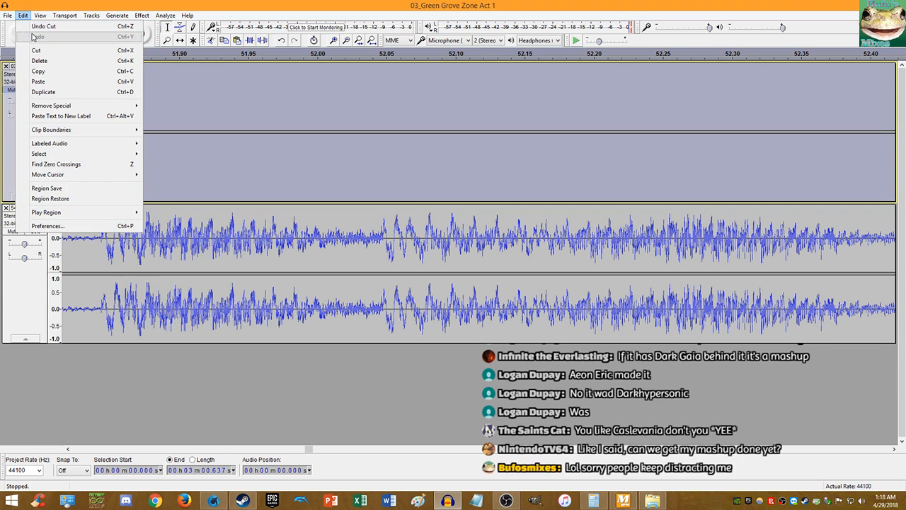
left_click(47, 26)
left_click(23, 15)
left_click(47, 26)
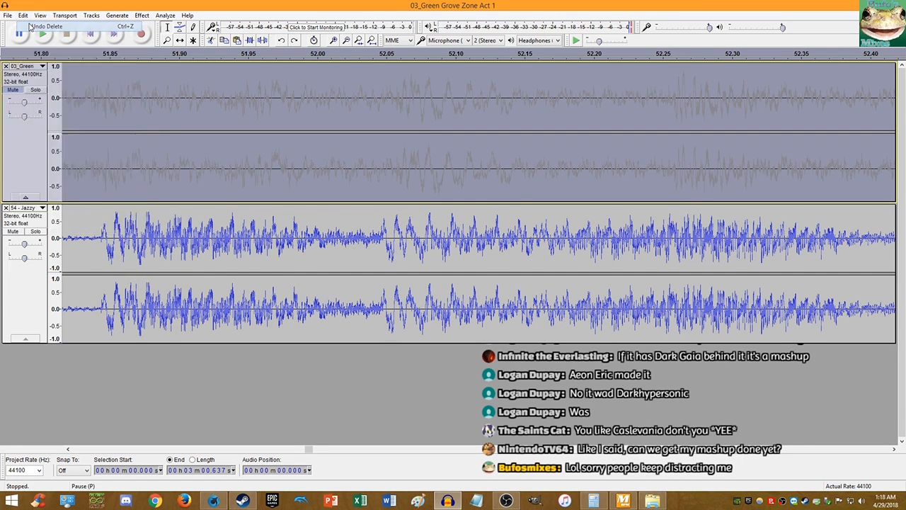
left_click(22, 15)
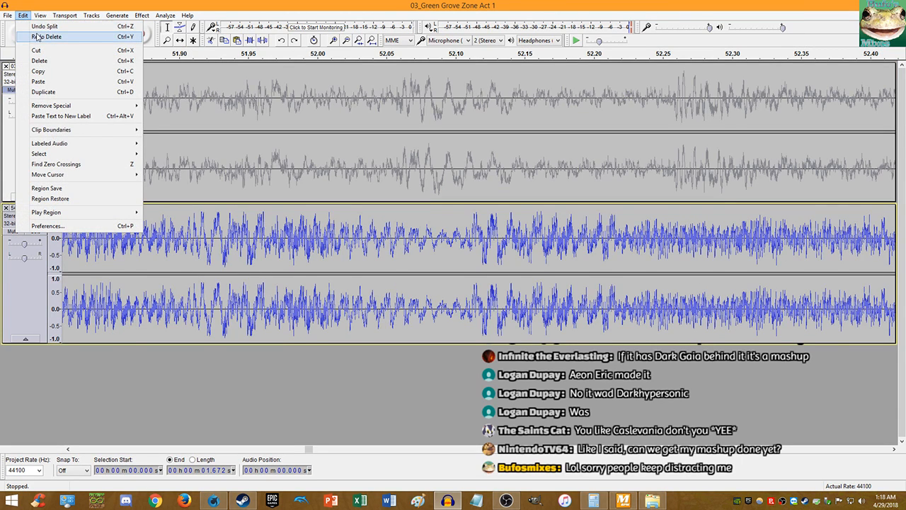
left_click(46, 36)
scroll(255, 151, "down", 6)
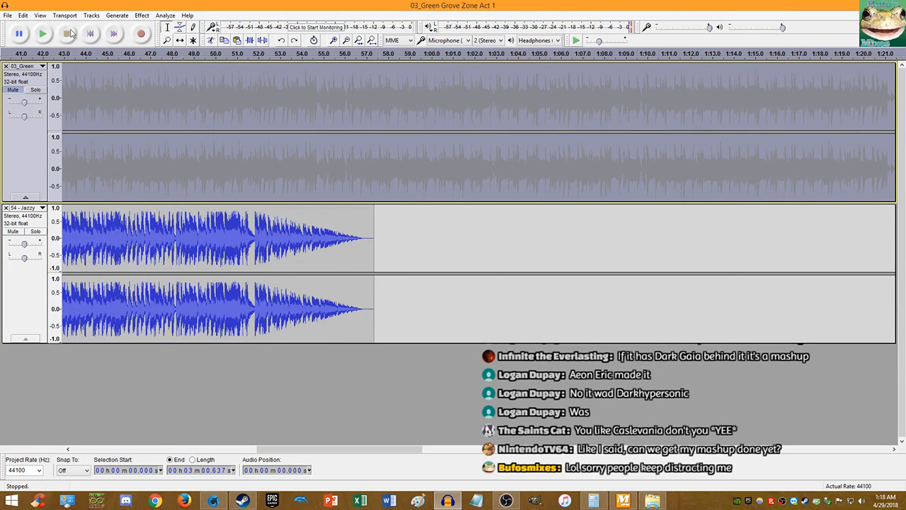
- Undo back before the Jazzy import, redo the import, and restore the 03_Green track's audio
left_click(23, 16)
left_click(44, 26)
left_click(22, 18)
left_click(43, 27)
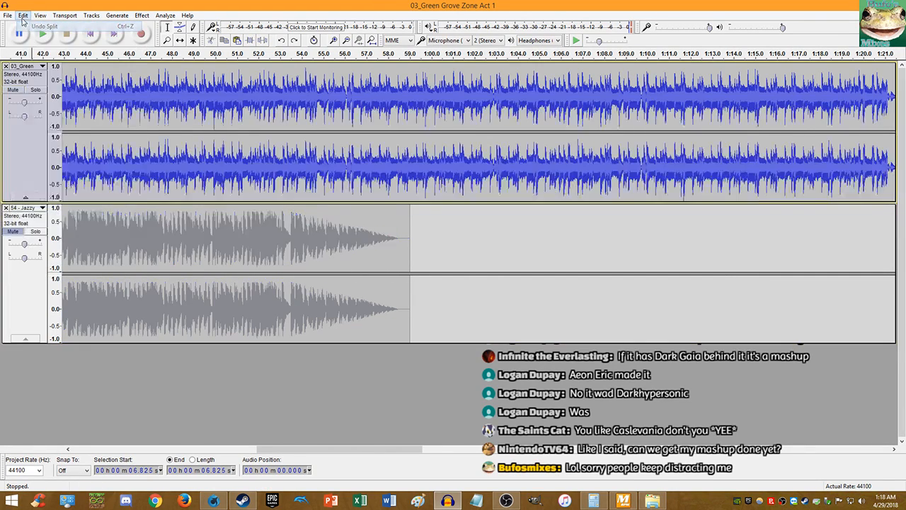
left_click(22, 16)
left_click(42, 26)
left_click(23, 17)
left_click(42, 26)
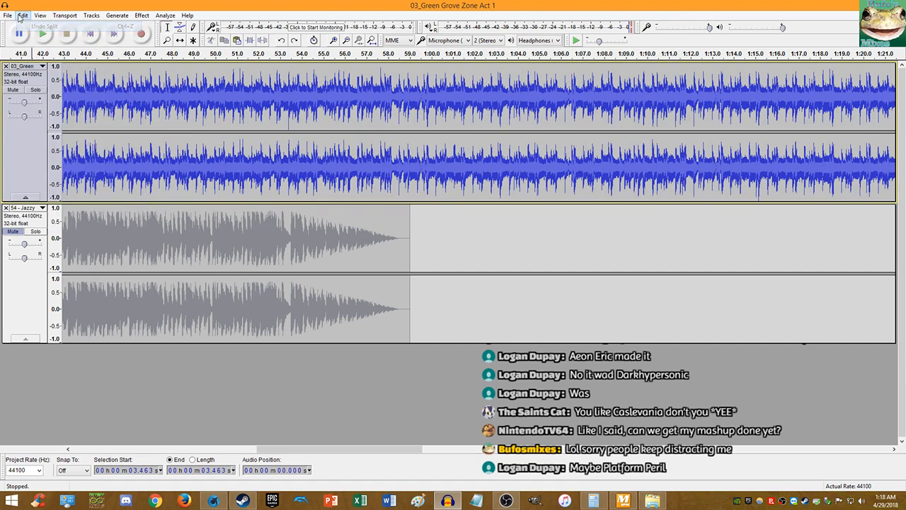
left_click(22, 17)
left_click(42, 27)
left_click(22, 17)
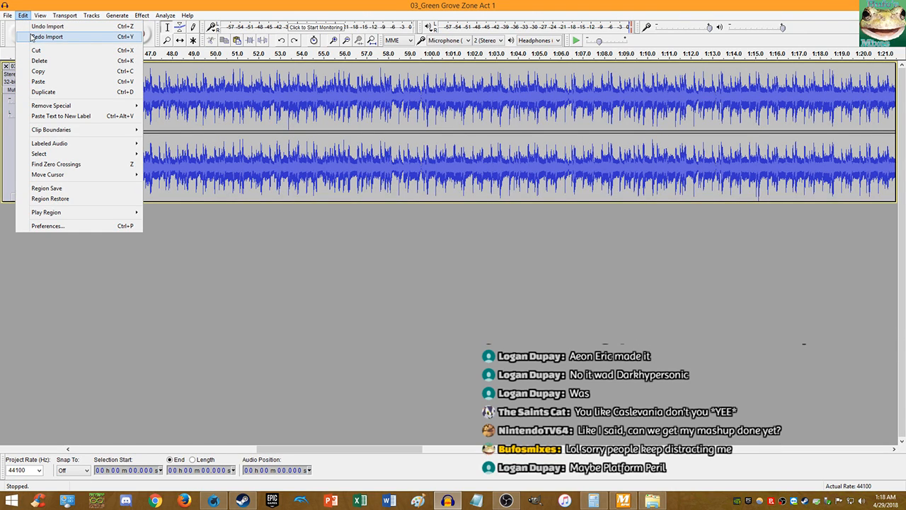
left_click(31, 37)
key("Delete")
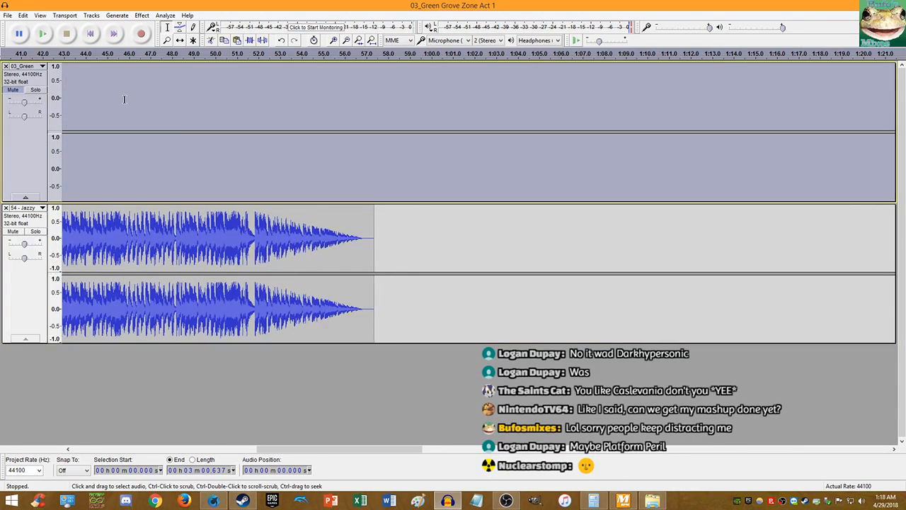
key("ctrl+z")
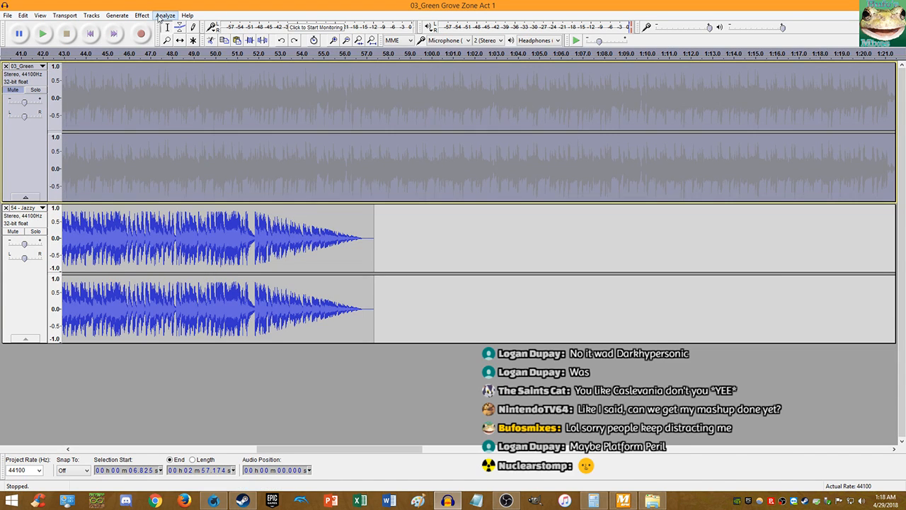
- Apply a 5.250% Change Tempo to Jazzy, then undo it
left_click(142, 15)
left_click(169, 104)
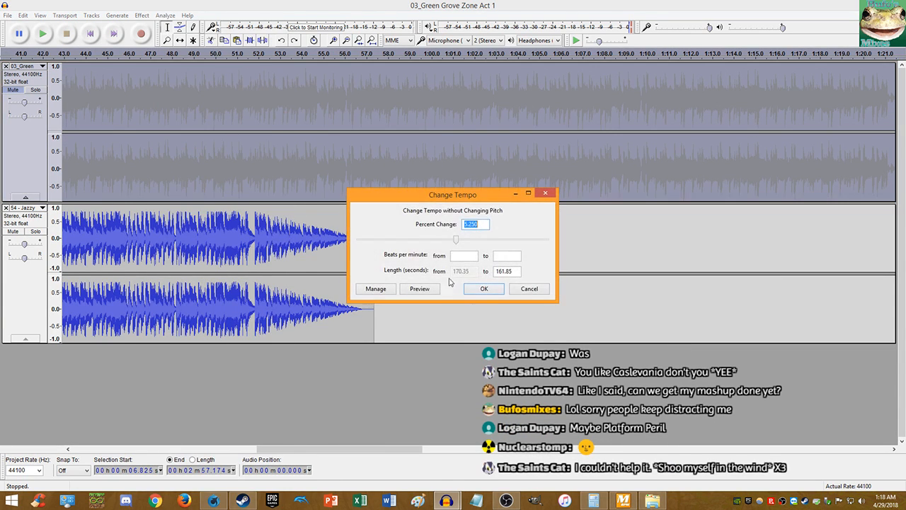
left_click(496, 288)
scroll(256, 166, "up", 5)
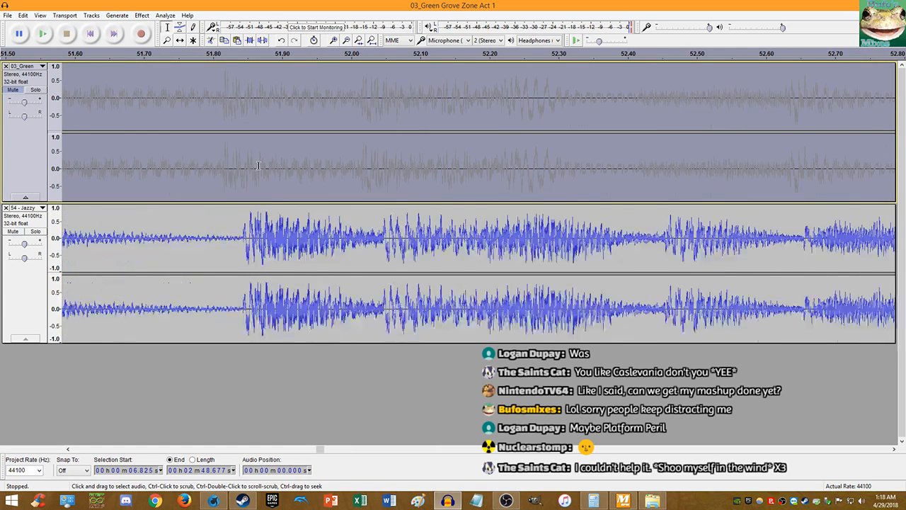
scroll(235, 166, "up", 1)
key("ctrl+z")
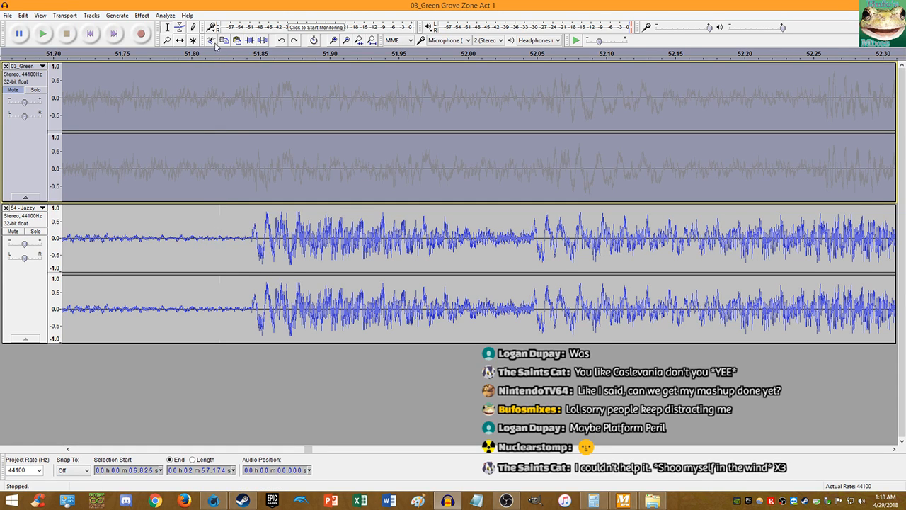
- Unmute 03_Green and play both tracks together from the start to compare
left_click(142, 15)
left_click(234, 106)
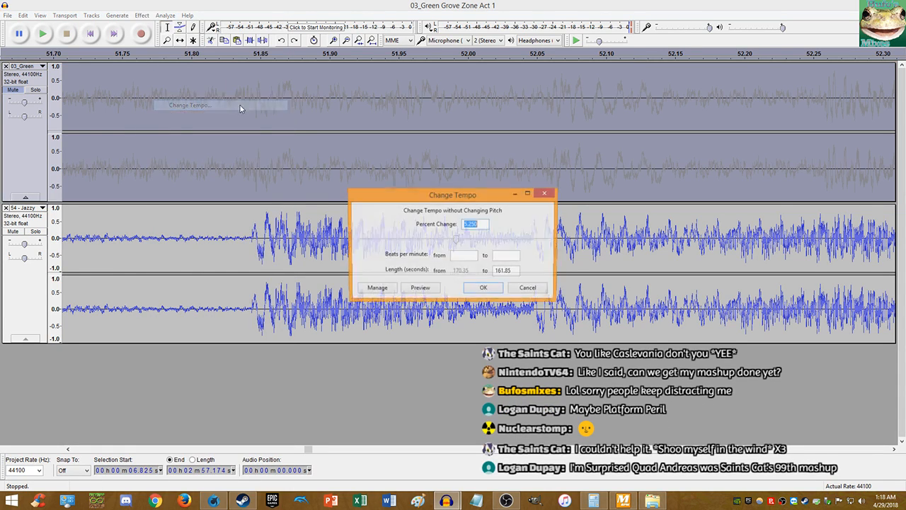
left_click(90, 34)
left_click(26, 142)
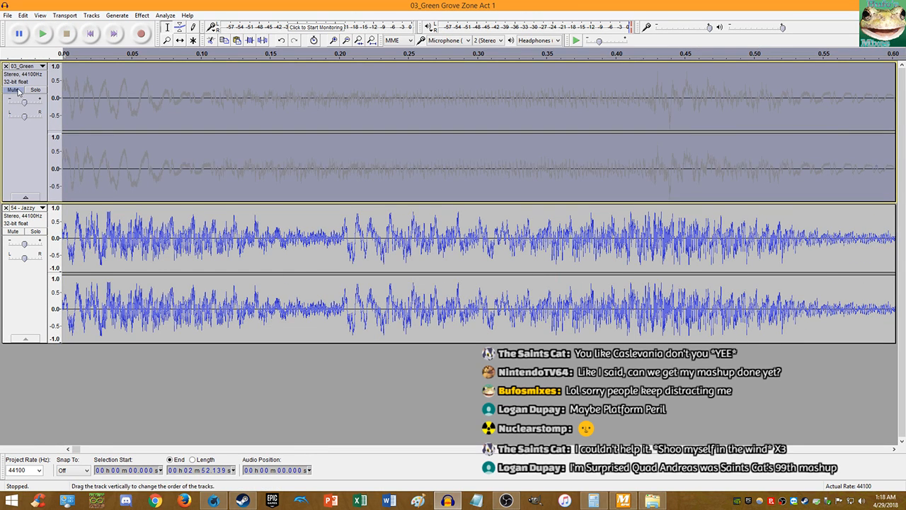
left_click(13, 90)
left_click(44, 34)
scroll(263, 115, "down", 2)
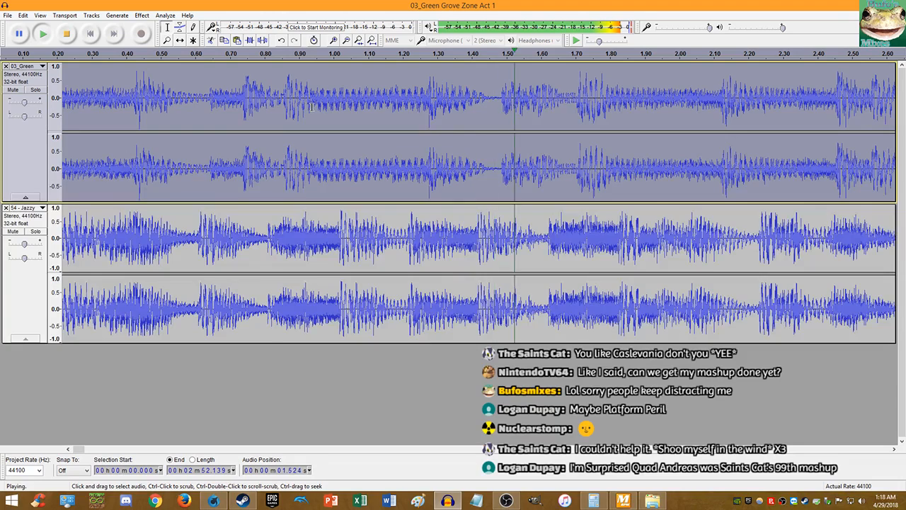
scroll(263, 114, "down", 1)
left_click(66, 36)
- Compare the earlier Jazzy version, return to the latest, and show BPM readings 140.66 and 148.00
key("ctrl+z")
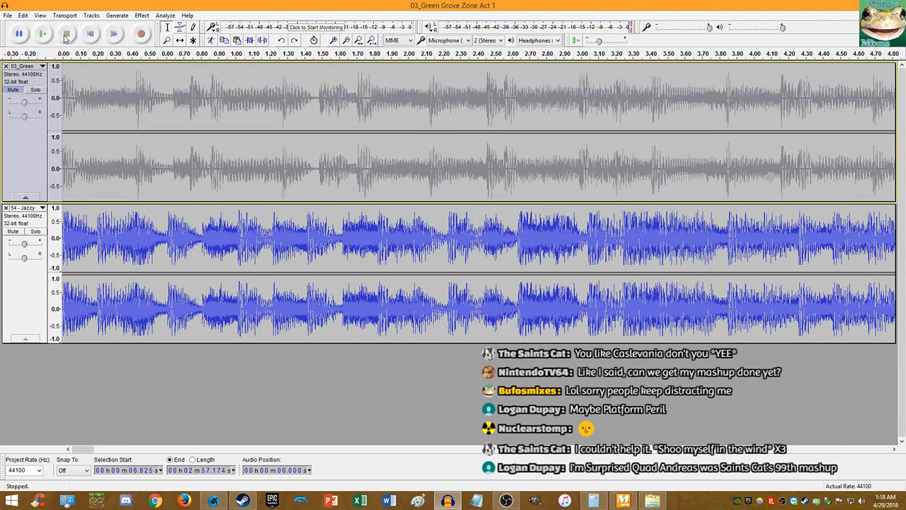
key("ctrl+z")
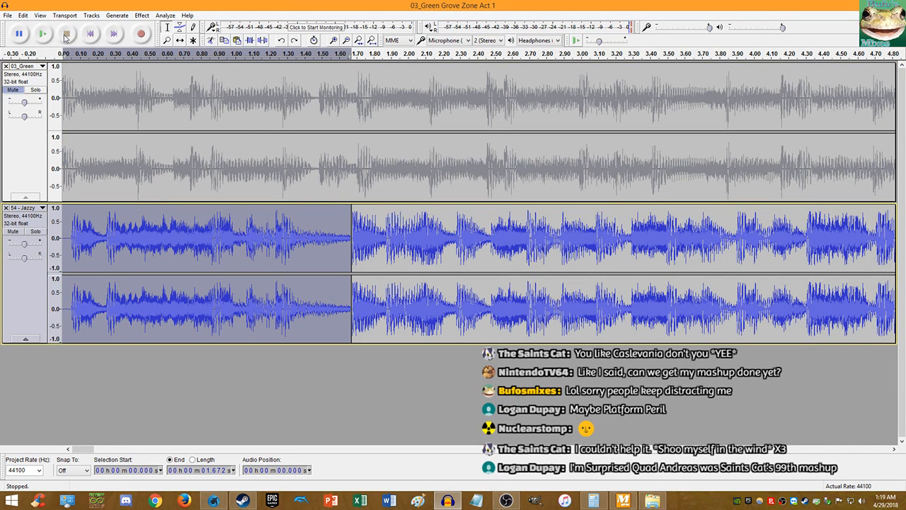
key("space")
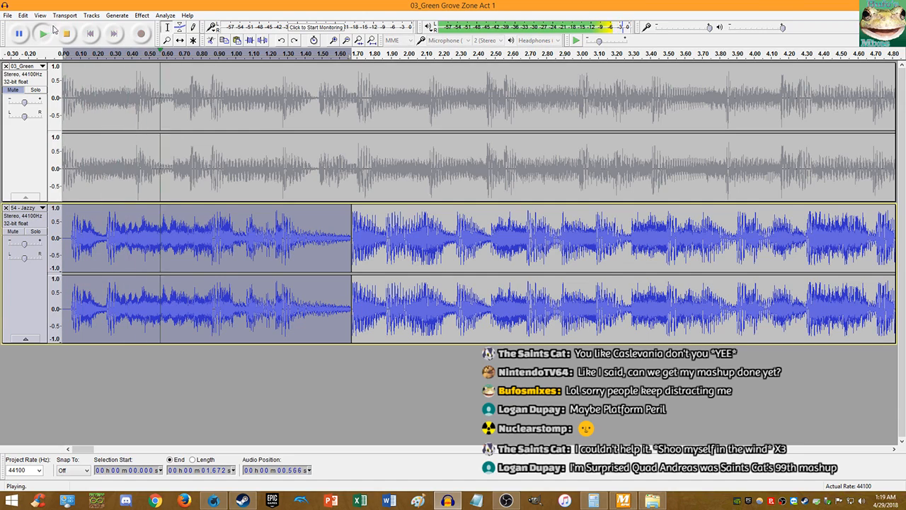
left_click(68, 36)
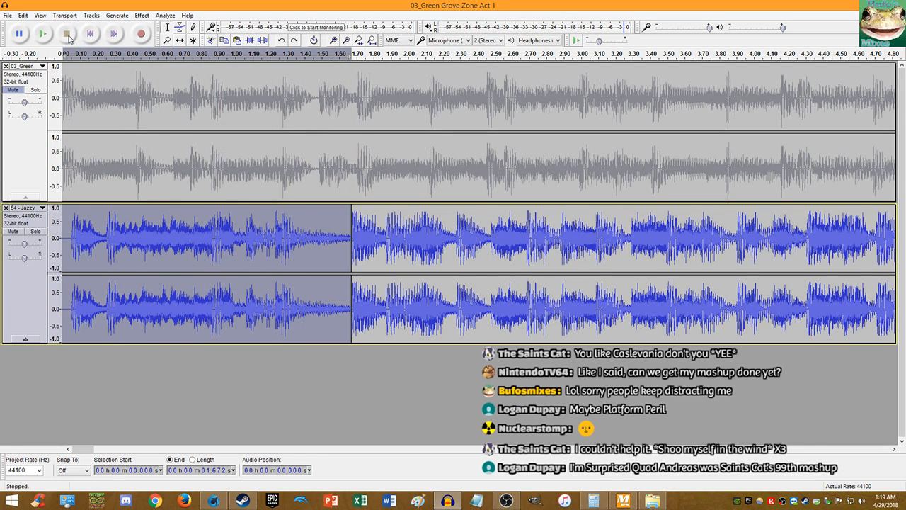
key("ctrl+z")
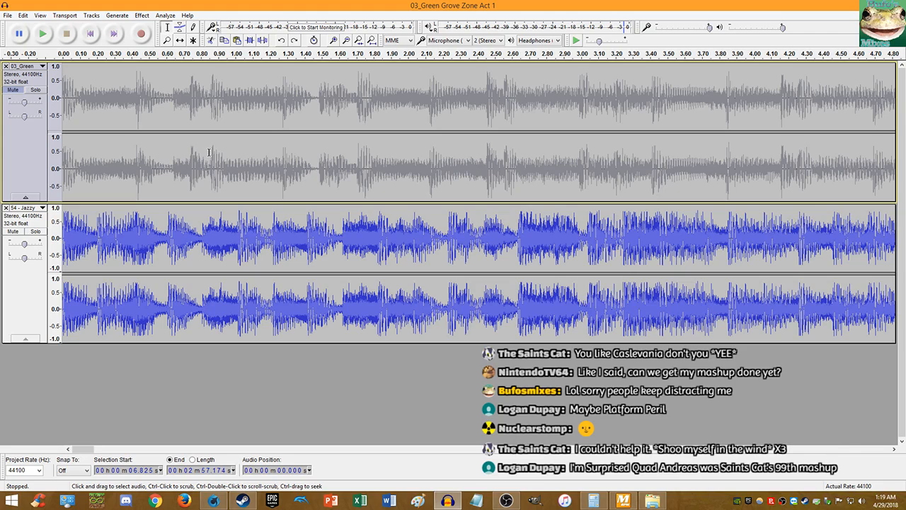
left_click(623, 501)
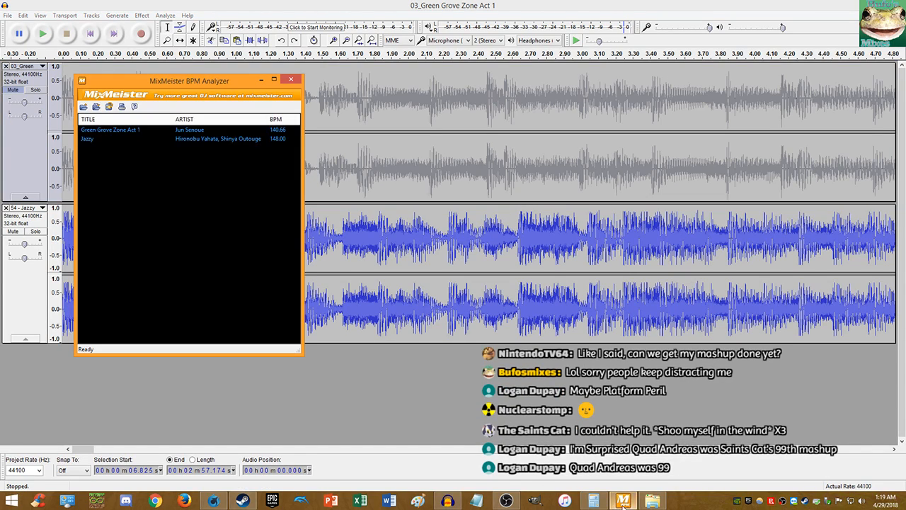
- Copy the 5.218% tempo difference (148/140.66) from Calculator and return to Audacity
left_click(594, 501)
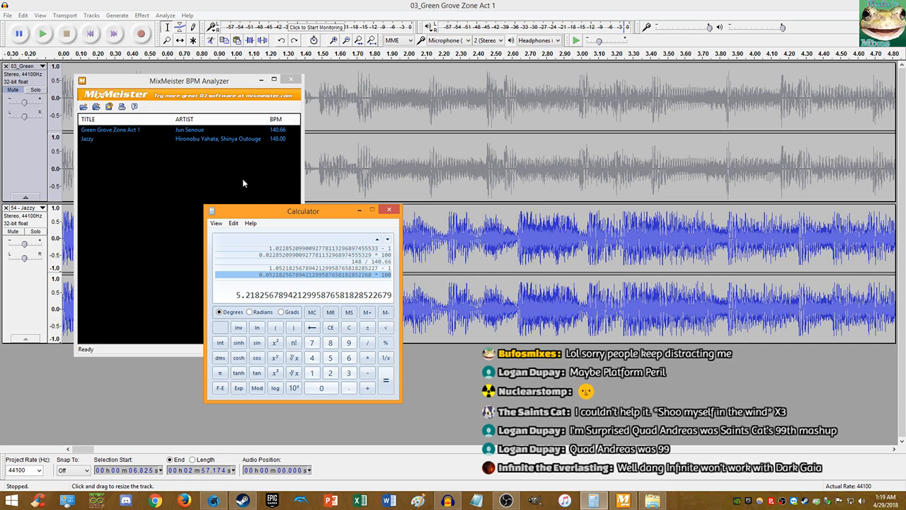
right_click(269, 297)
left_click(280, 296)
left_click(91, 34)
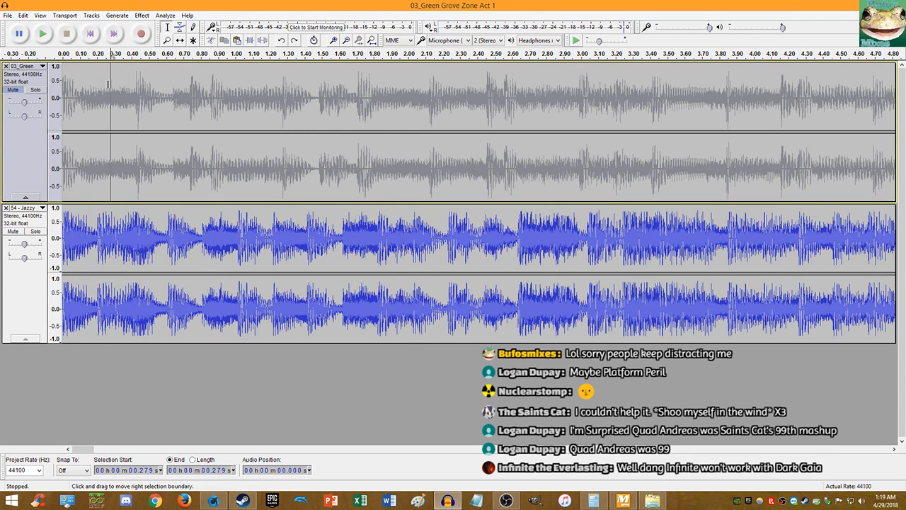
key("End")
key("Home")
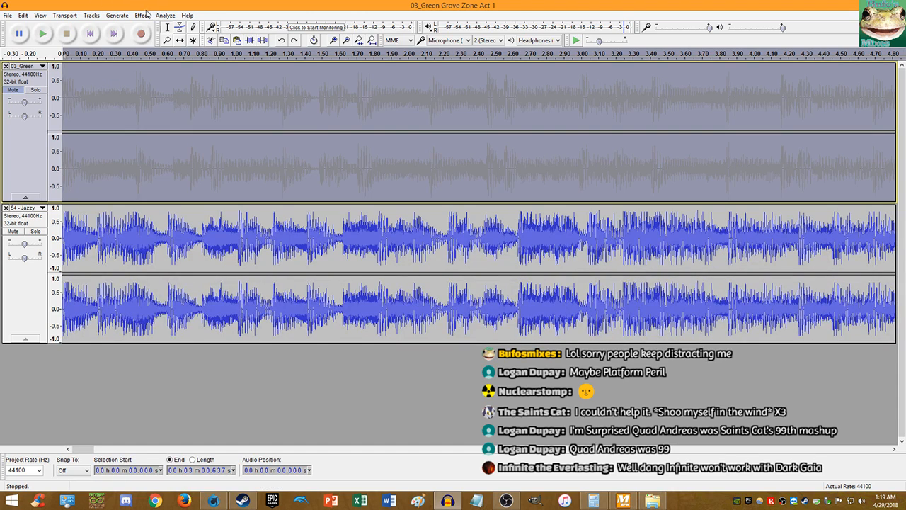
left_click(142, 15)
- Apply the 5.218% tempo change, unmute Green Grove Zone, and play both tracks from the start
left_click(189, 104)
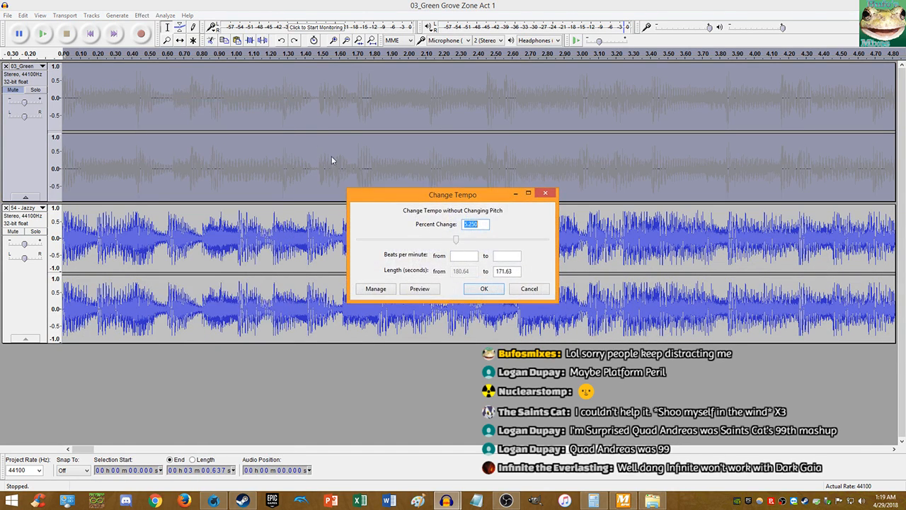
left_click(484, 288)
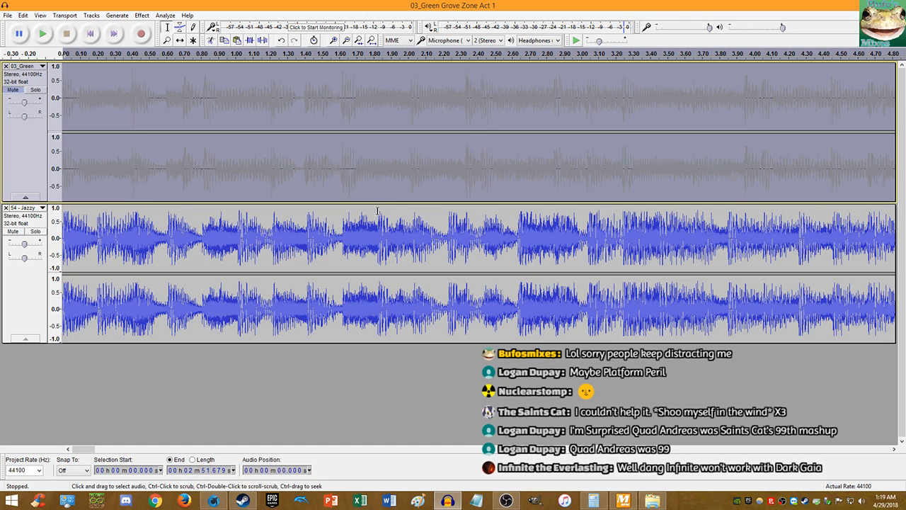
left_click(12, 90)
left_click(87, 35)
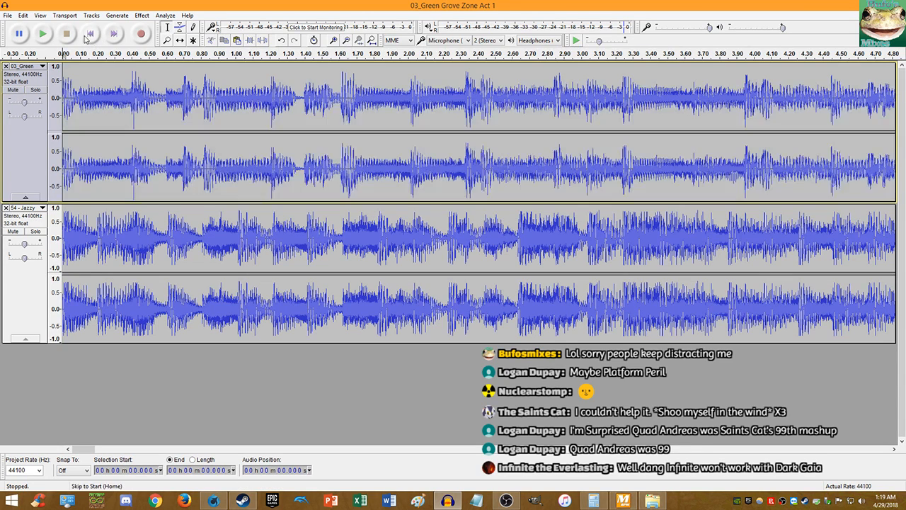
left_click(44, 35)
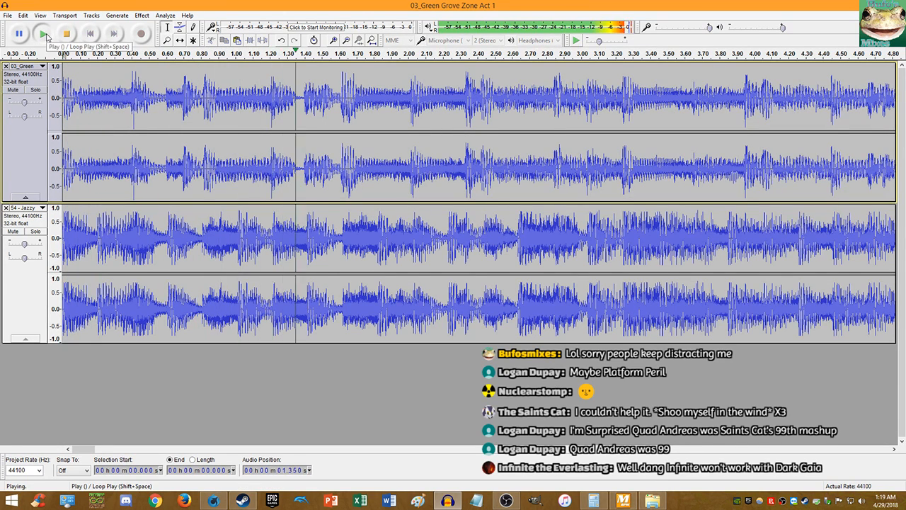
- Set Jazzy's volume to -1.0 dB, toggling its mute to compare, then stop playback
left_click_drag(26, 243, 24, 241)
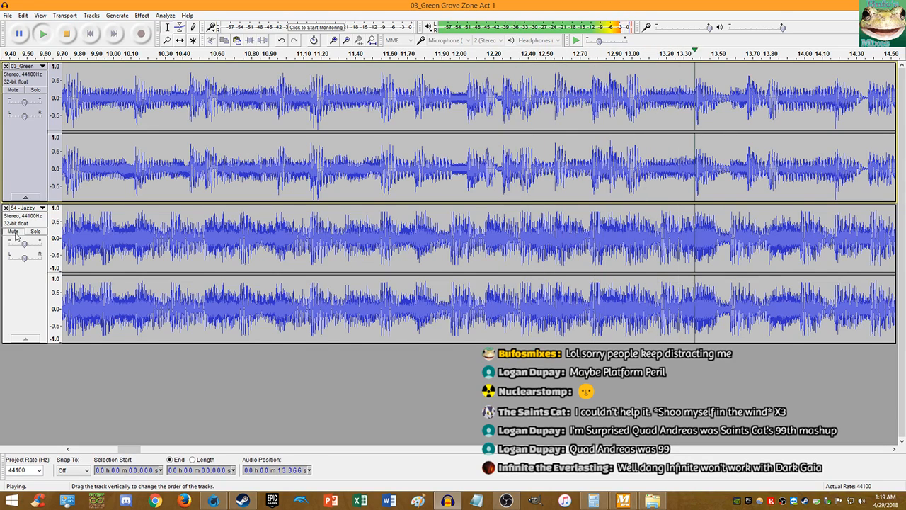
left_click(14, 232)
left_click(14, 233)
left_click(14, 233)
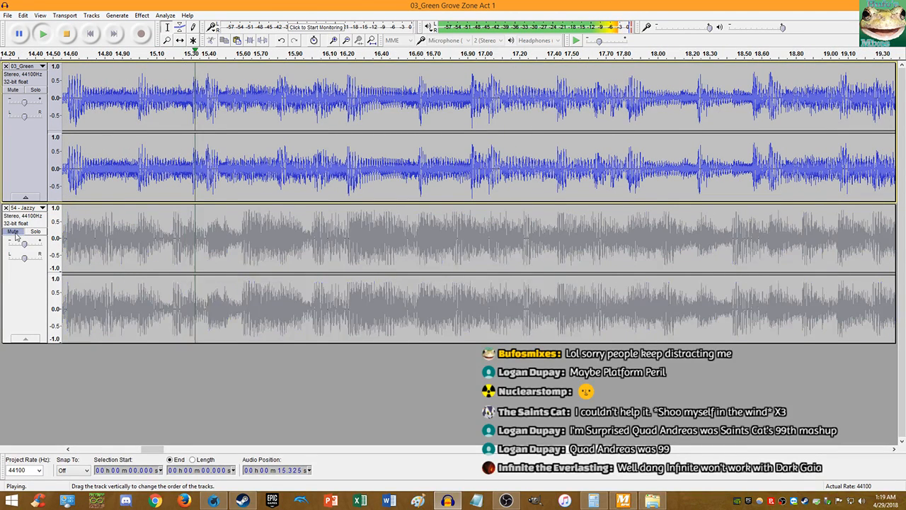
left_click(15, 233)
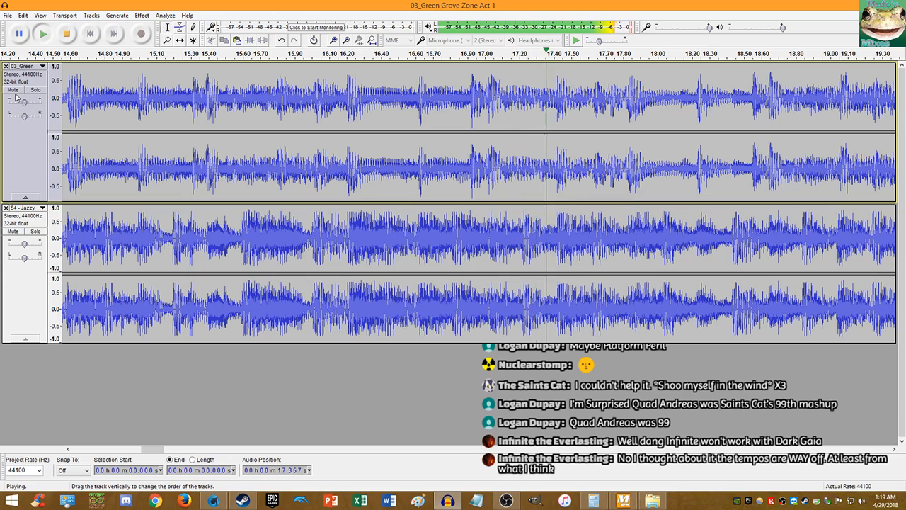
left_click_drag(26, 104, 25, 104)
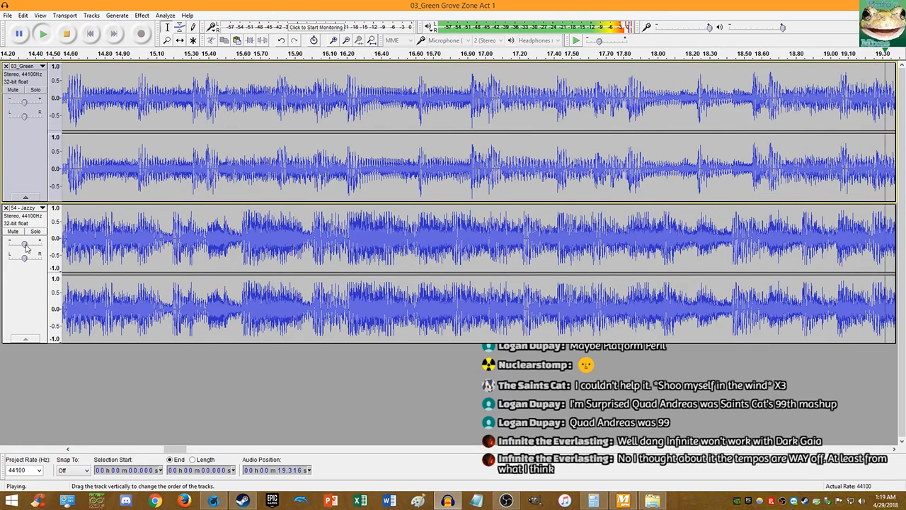
left_click_drag(24, 243, 24, 244)
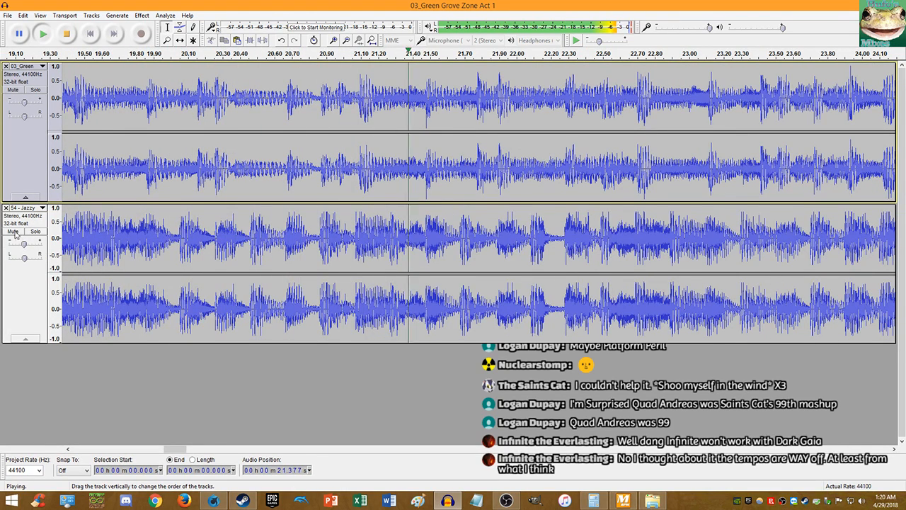
left_click(12, 233)
left_click(12, 233)
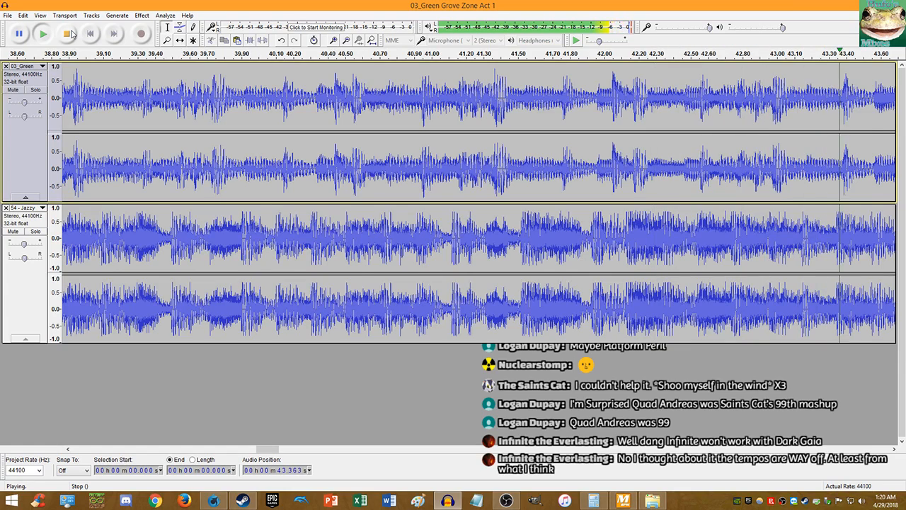
left_click(70, 33)
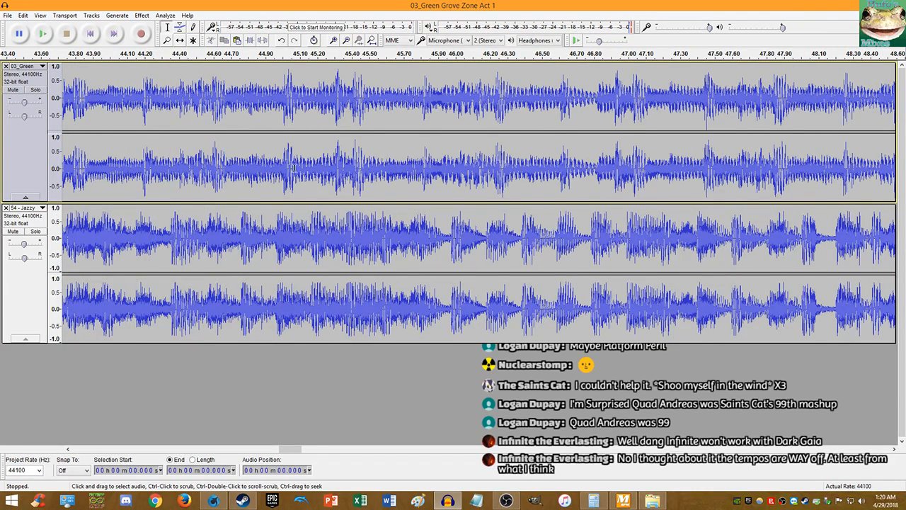
- Mute the selected Green Grove Zone clip, try 1% and 5.25% tempo changes, then undo
scroll(281, 151, "up", 3)
double_click(233, 151)
left_click(13, 90)
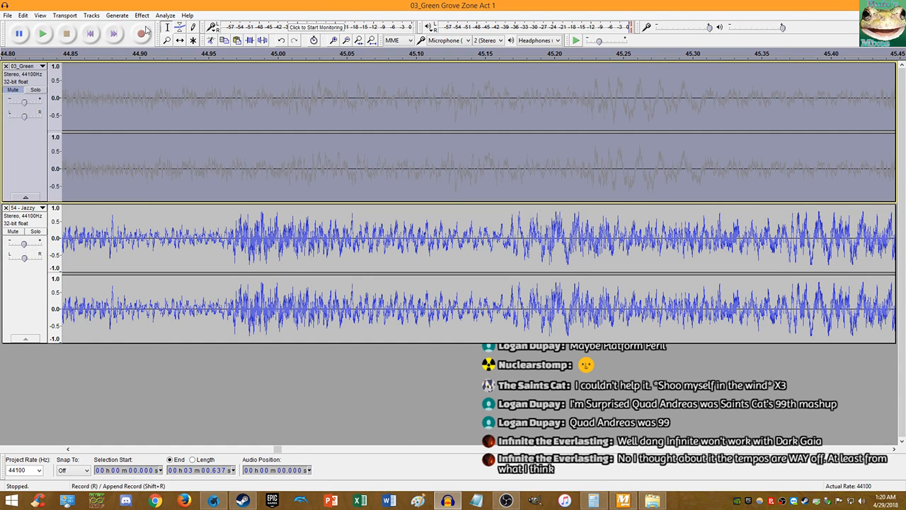
left_click(142, 14)
left_click(186, 106)
type("1")
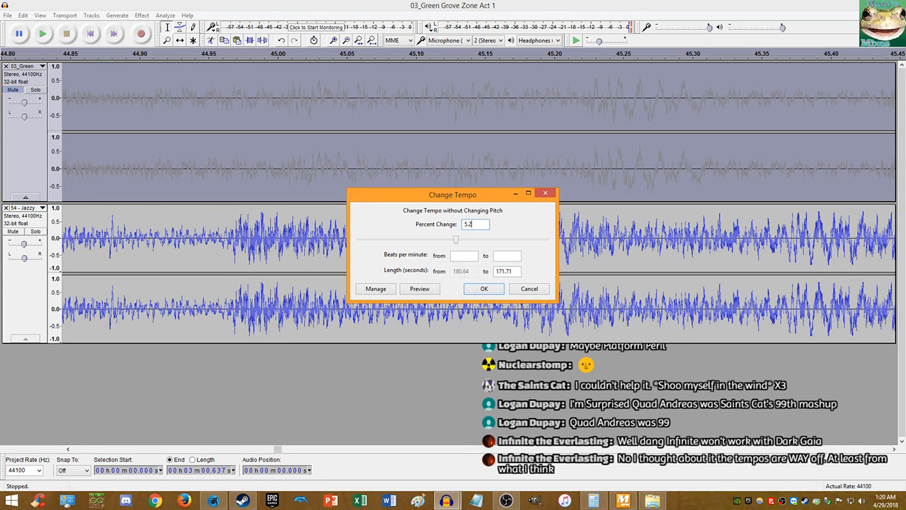
key("Return")
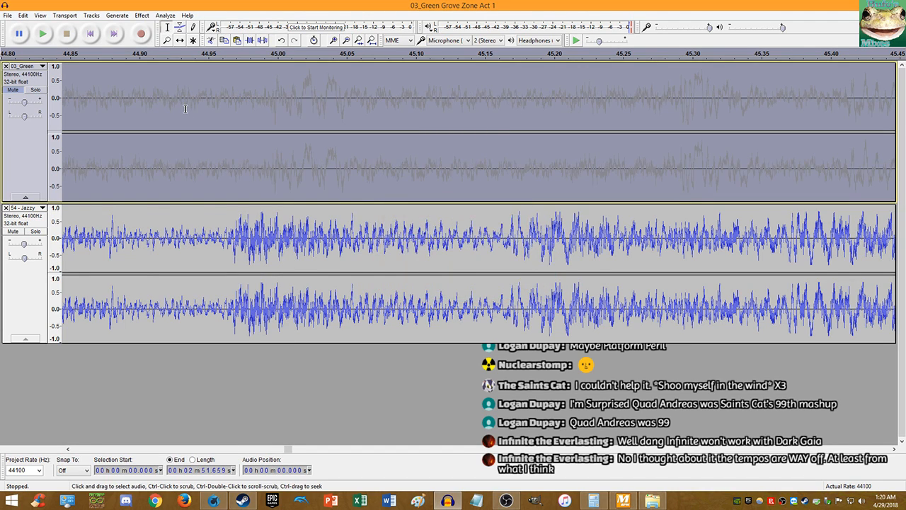
left_click(142, 15)
left_click(186, 106)
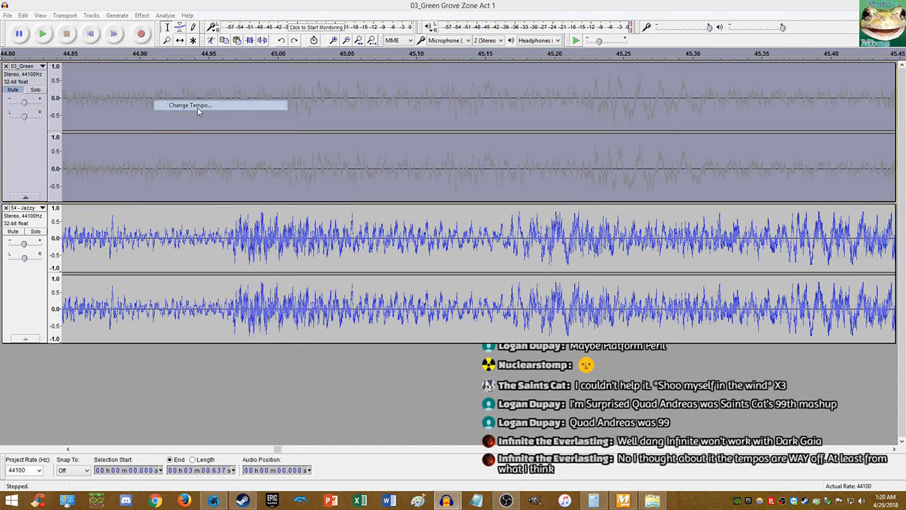
type("5.25")
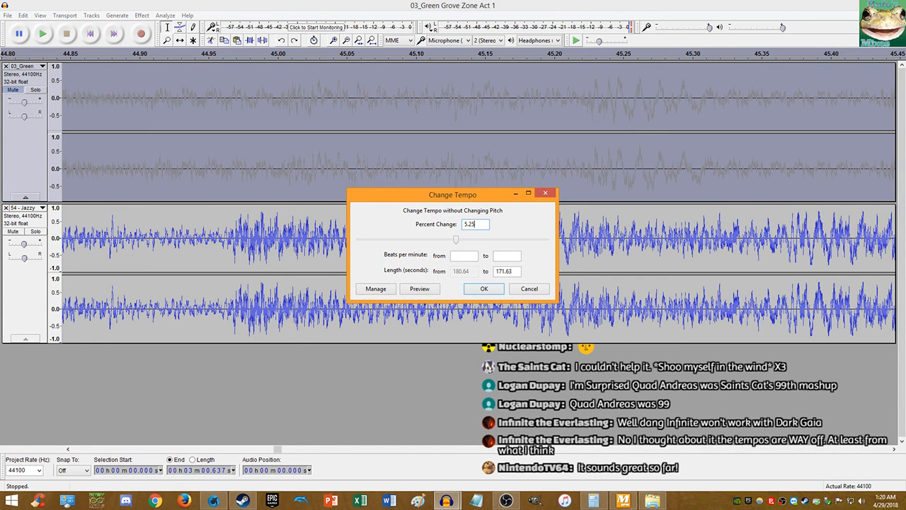
key("Return")
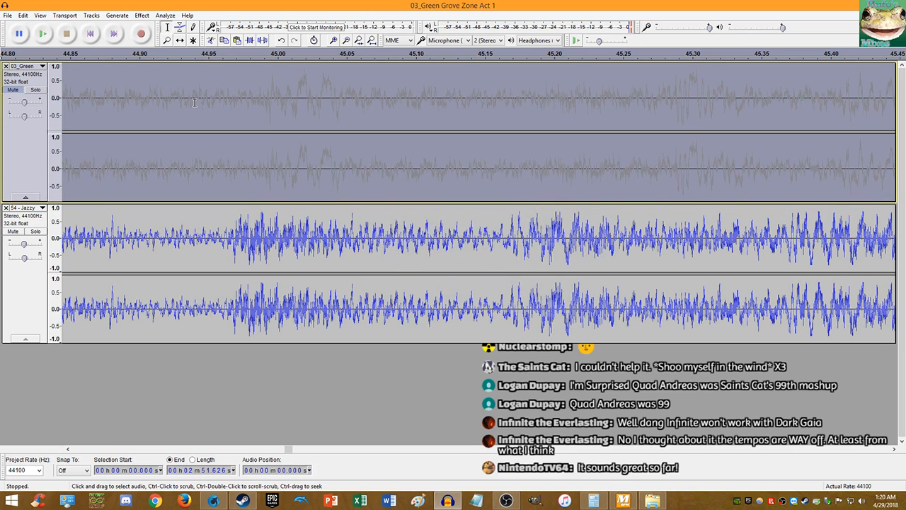
key("ctrl+z")
- Restore the gain adjustment and 5.25% tempo change, unmute Green Grove Zone, and play from 44.979 s
left_click(22, 14)
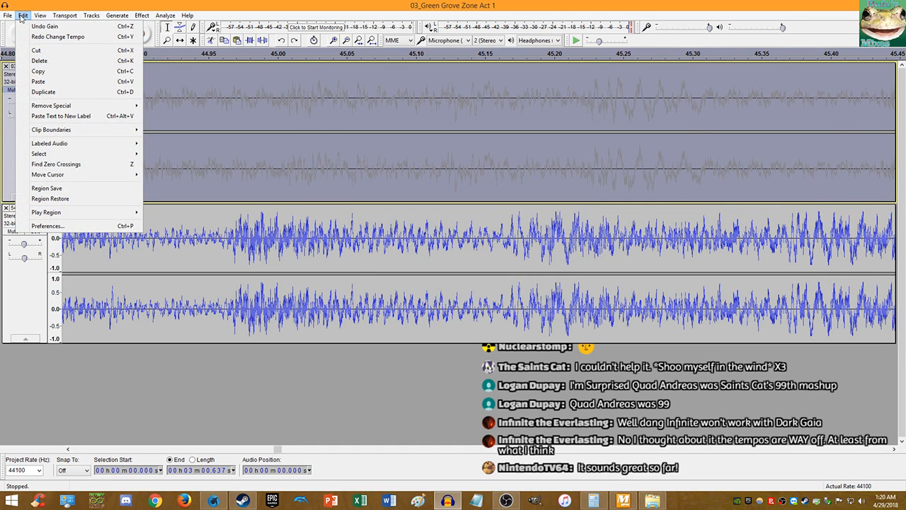
left_click(26, 27)
left_click(20, 15)
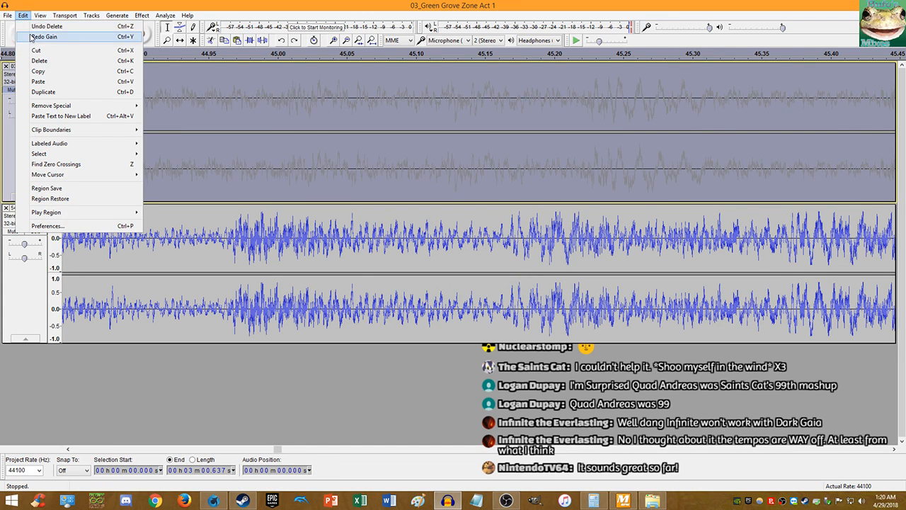
left_click(29, 36)
left_click(23, 15)
left_click(28, 36)
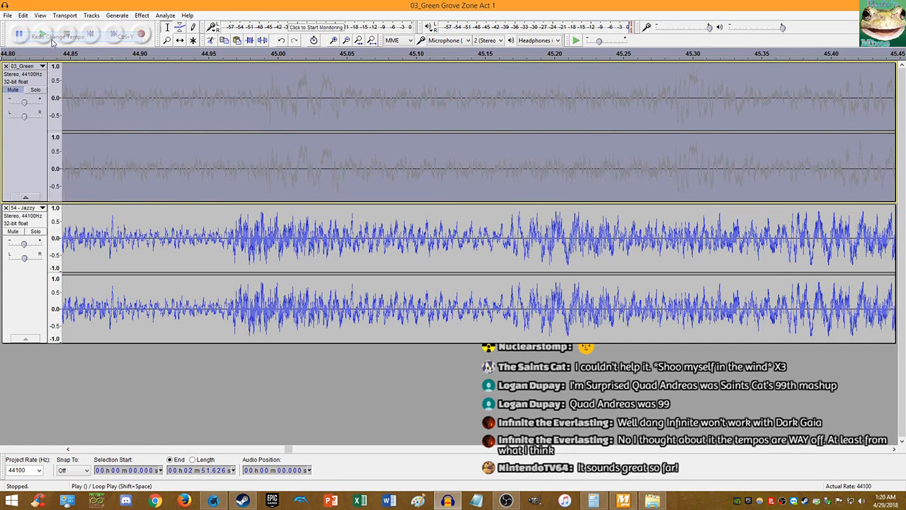
left_click(15, 91)
left_click(248, 177)
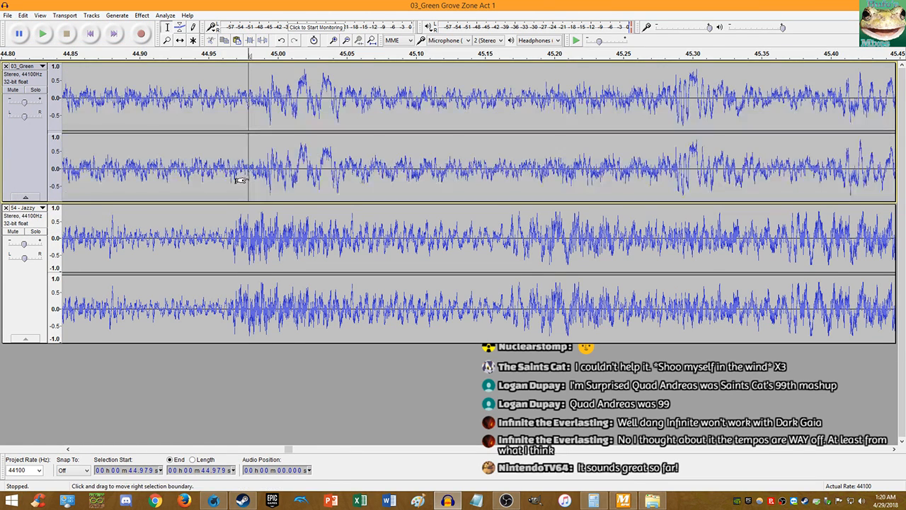
key("space")
scroll(246, 177, "down", 4)
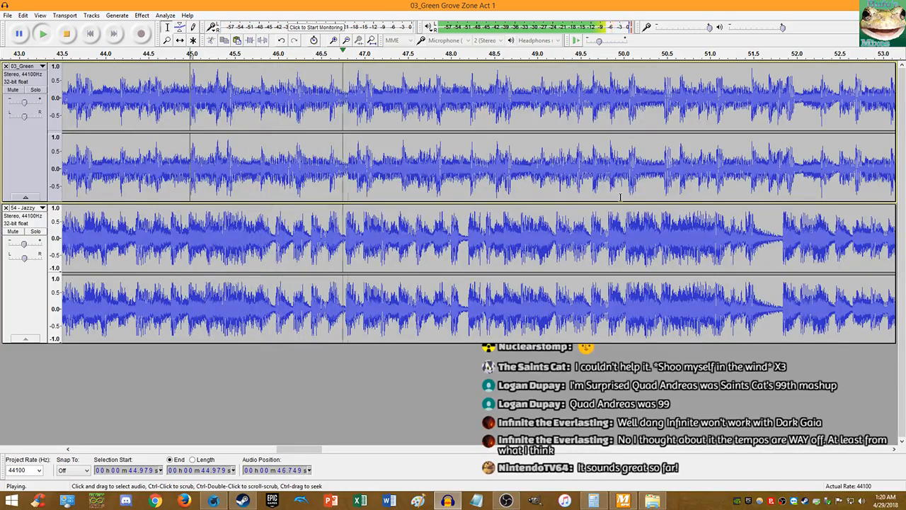
scroll(620, 196, "up", 2)
scroll(620, 197, "up", 1)
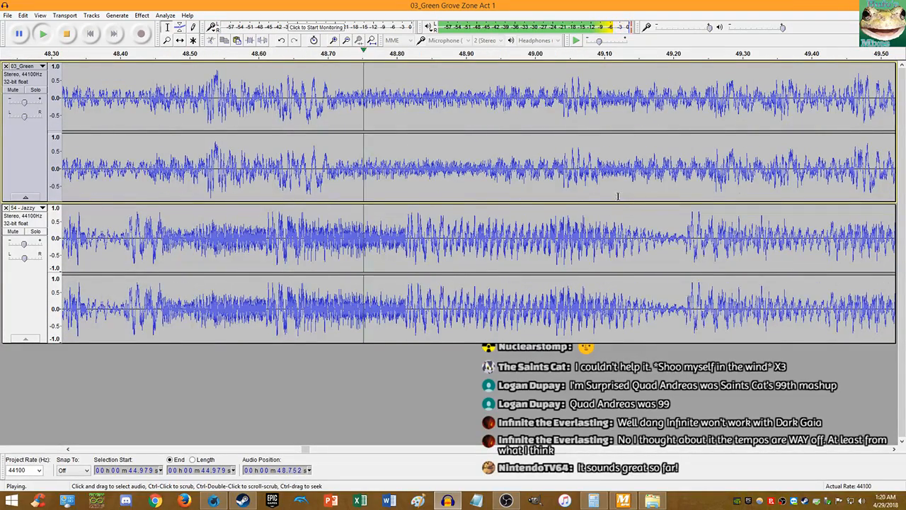
left_click(66, 33)
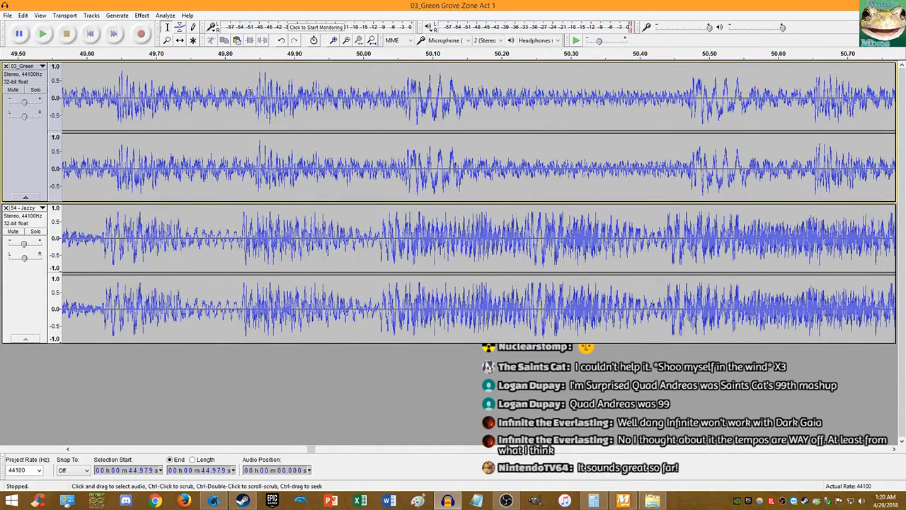
- Apply 5.3% and then 5.29% tempo increases to the Green Grove Zone track
double_click(384, 170)
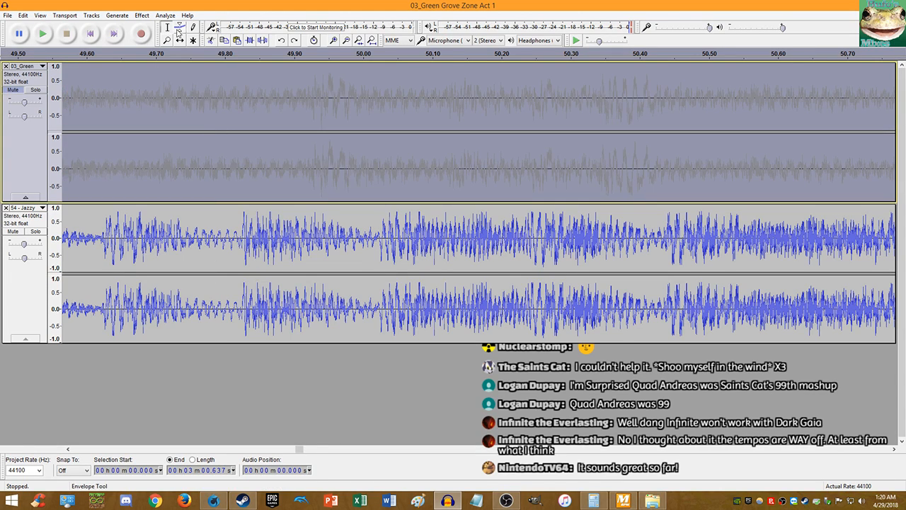
left_click(141, 15)
left_click(191, 104)
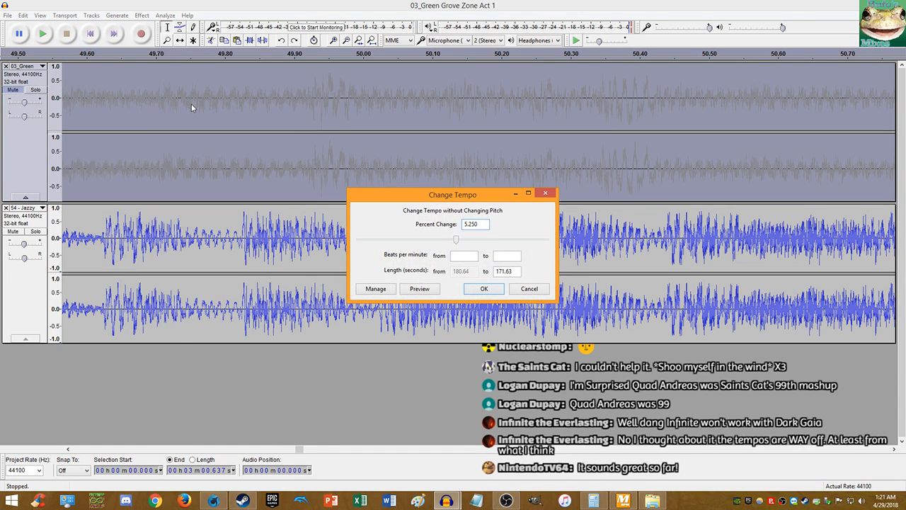
type("5.3")
key("Return")
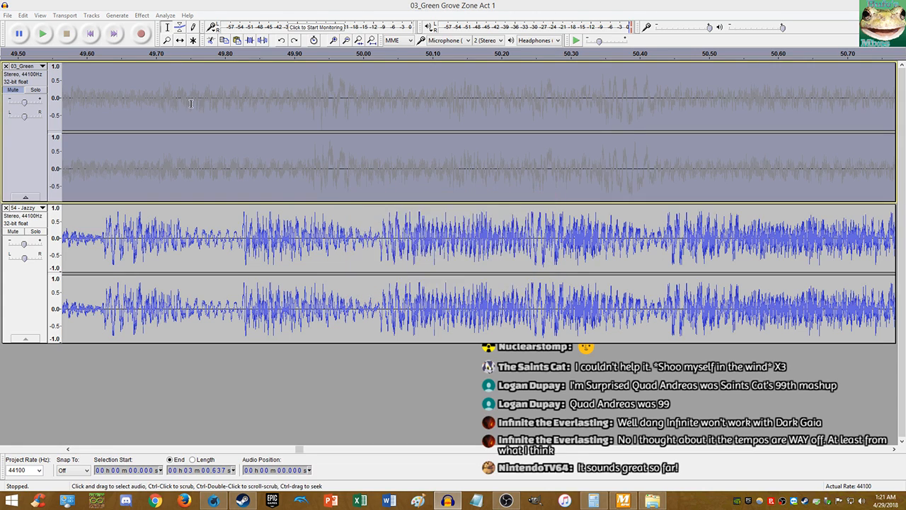
scroll(234, 156, "up", 3, "ctrl")
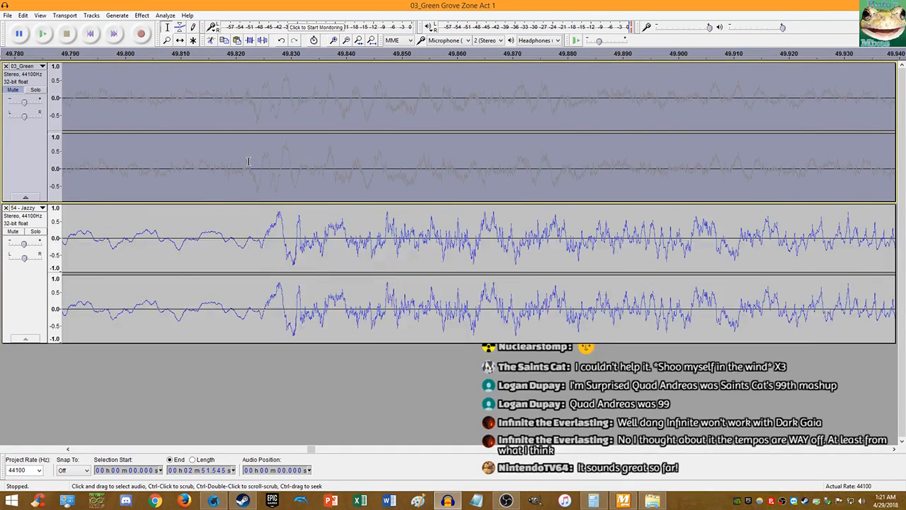
left_click(141, 14)
left_click(217, 106)
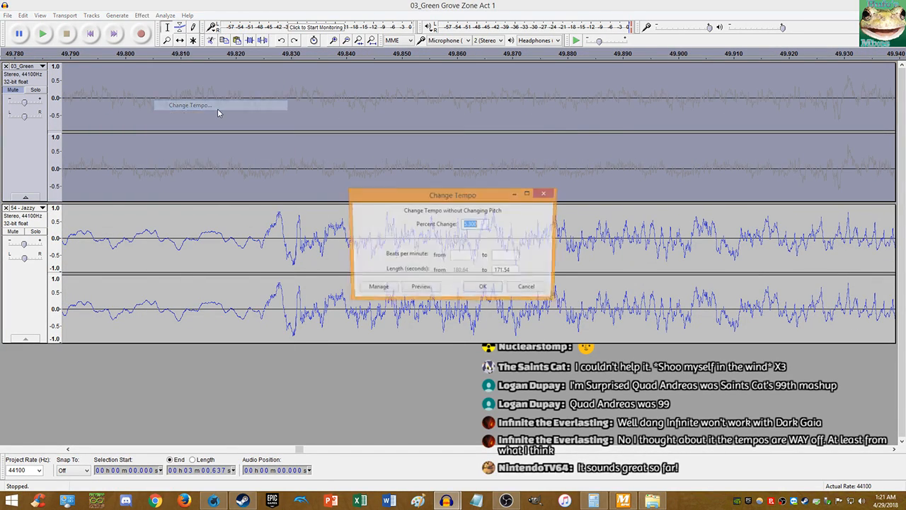
key("Return")
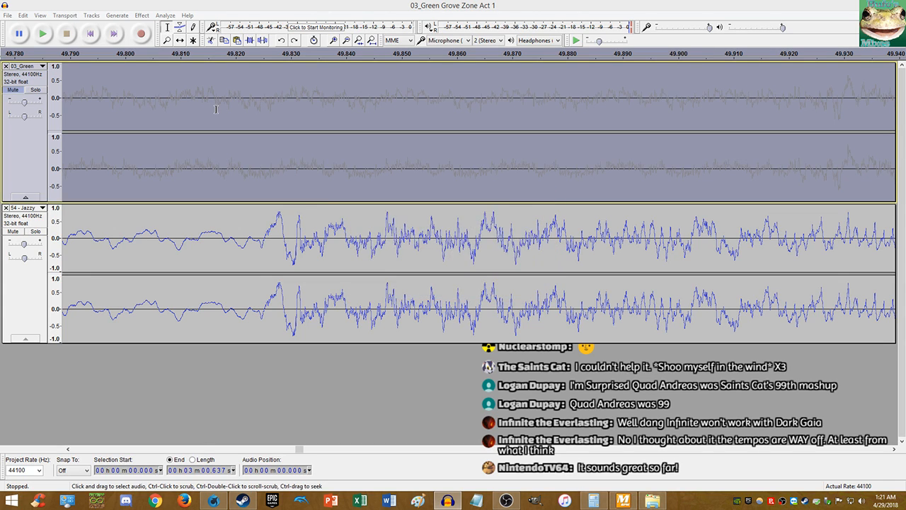
- Undo the 5.29% change, apply 5.3% again, and play from 49.824 seconds
key("ctrl+z")
left_click(141, 15)
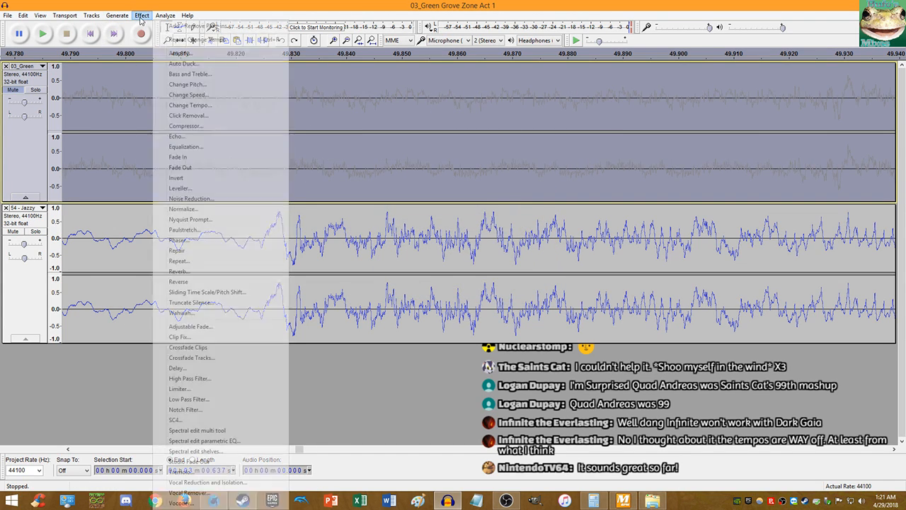
left_click(190, 107)
type("5")
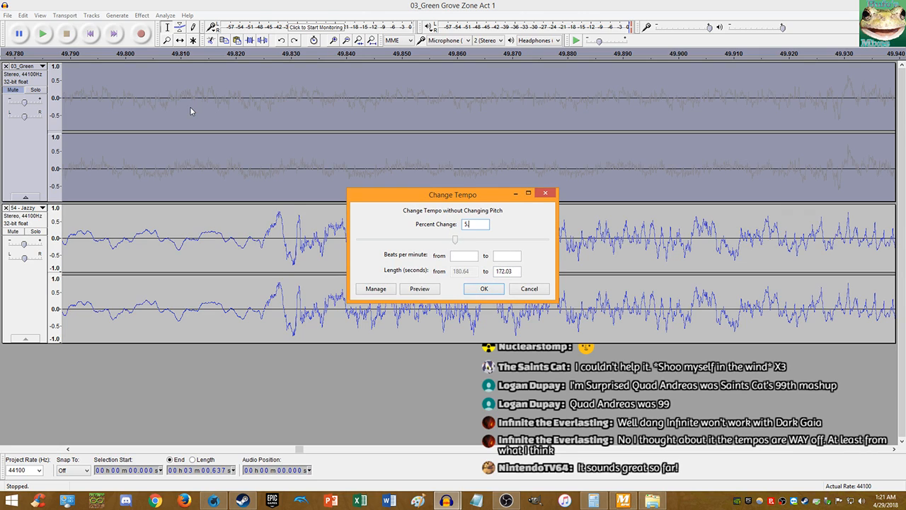
type(".3")
key("Return")
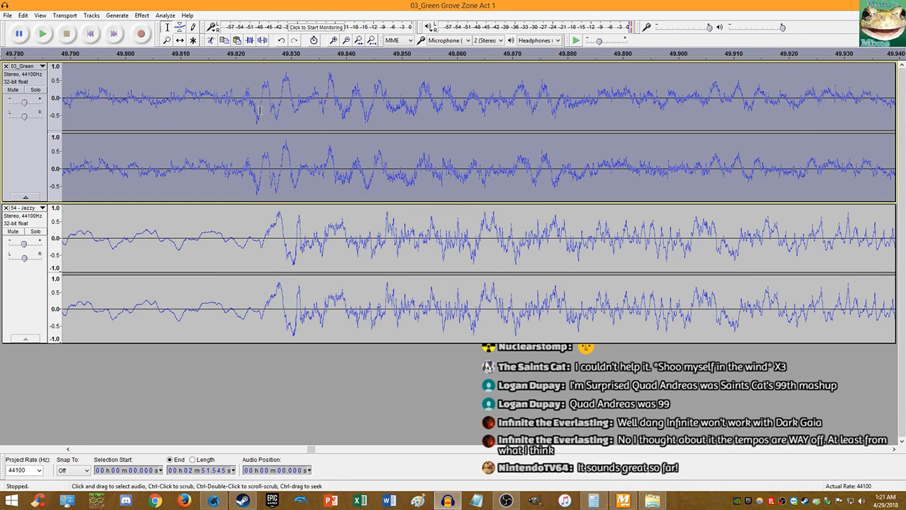
left_click(260, 109)
key("space")
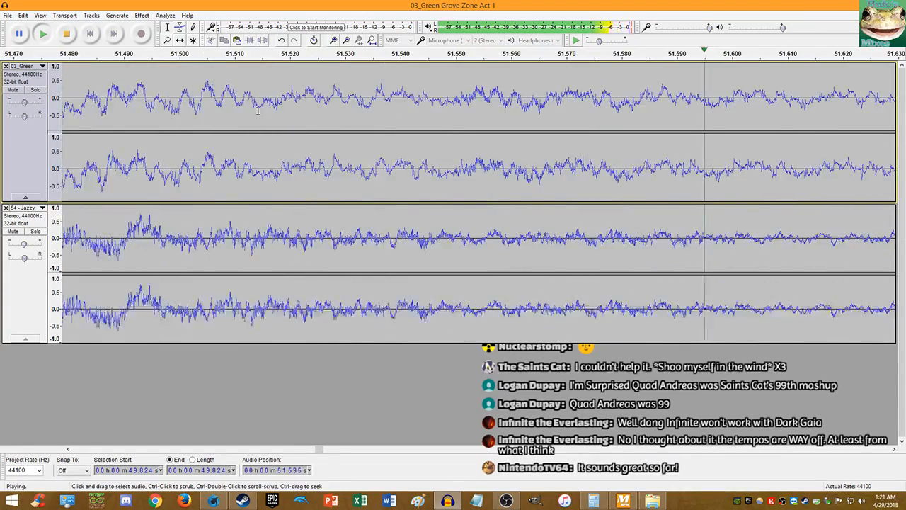
- Audition Jazzy around 51.278 s and split the clip at its 51.844-second loop point
scroll(269, 121, "down", 9)
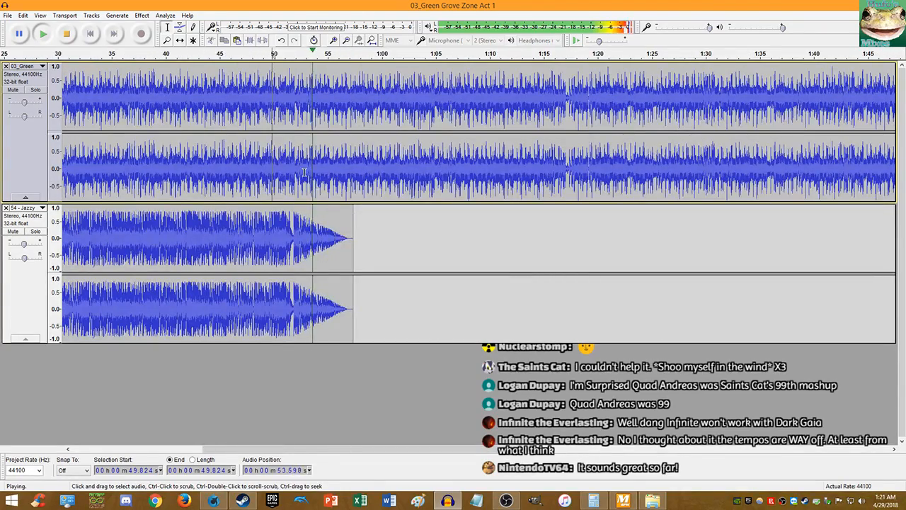
key("space")
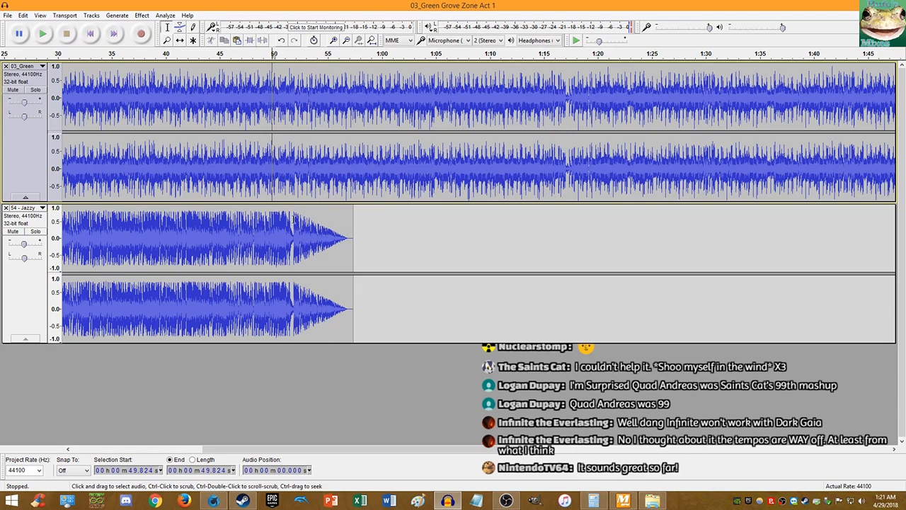
left_click(288, 219)
key("space")
scroll(296, 213, "up", 1)
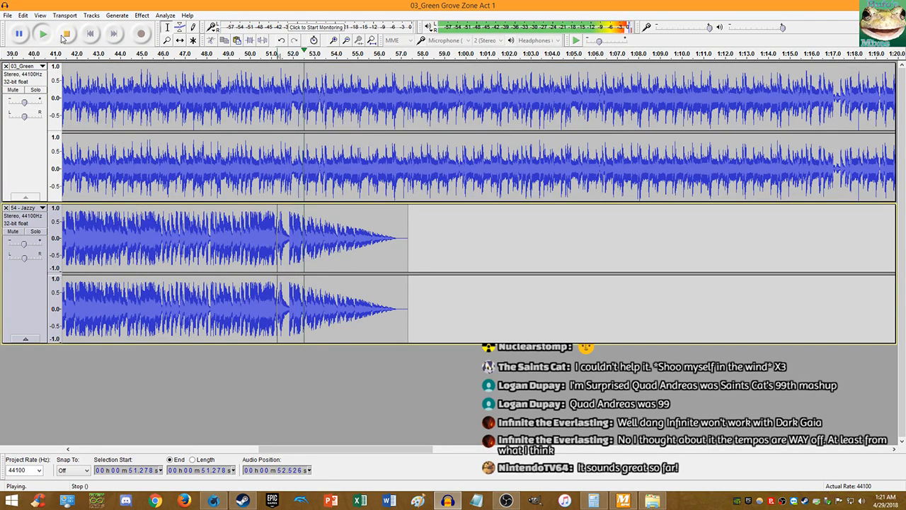
left_click(65, 33)
key("Home")
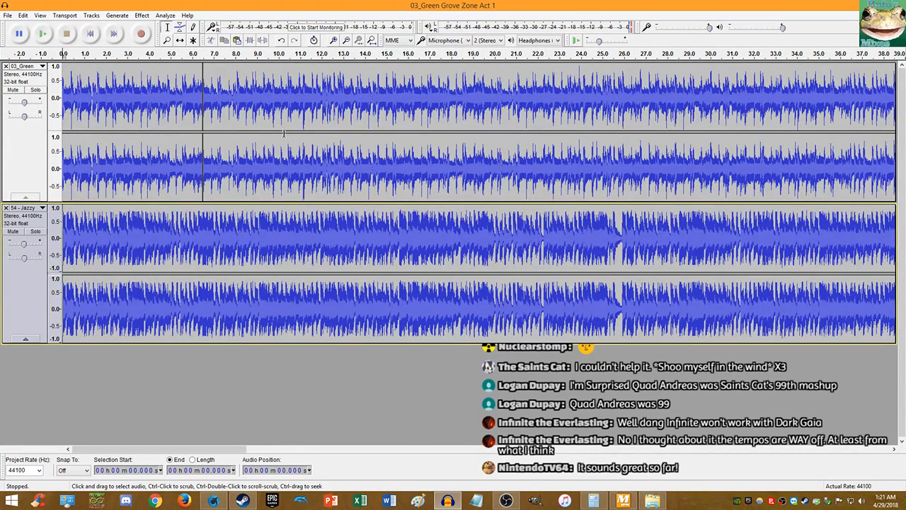
scroll(284, 133, "down", 1)
scroll(617, 240, "up", 7)
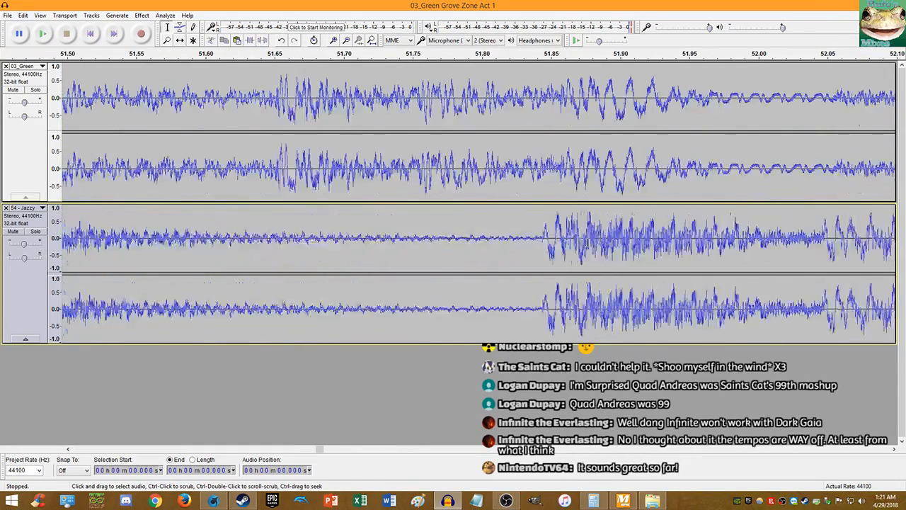
scroll(516, 247, "up", 9)
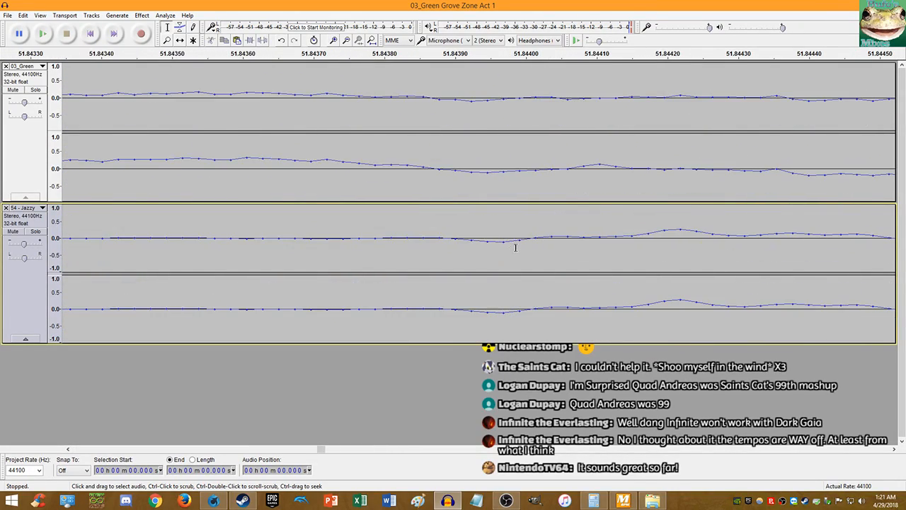
scroll(537, 242, "up", 2)
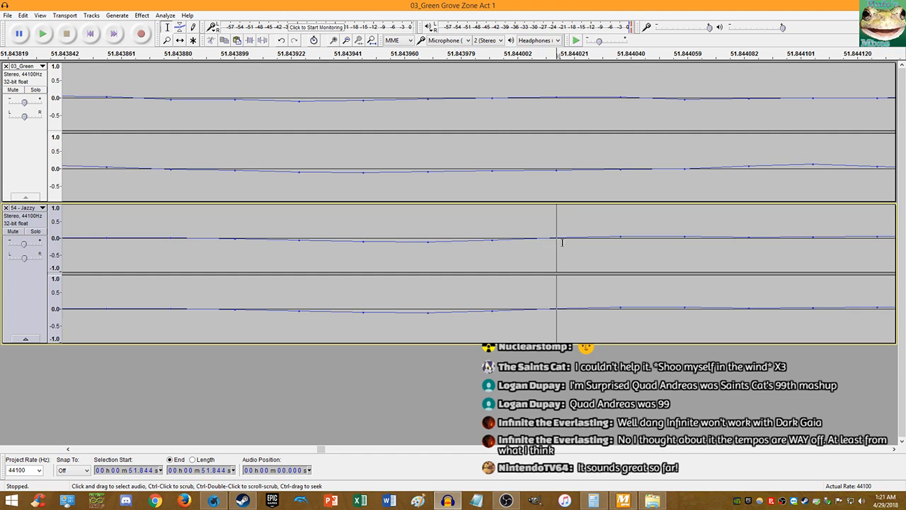
key("ctrl+i")
- With Green Grove Zone muted, delete the short Jazzy tail after the split
double_click(592, 252)
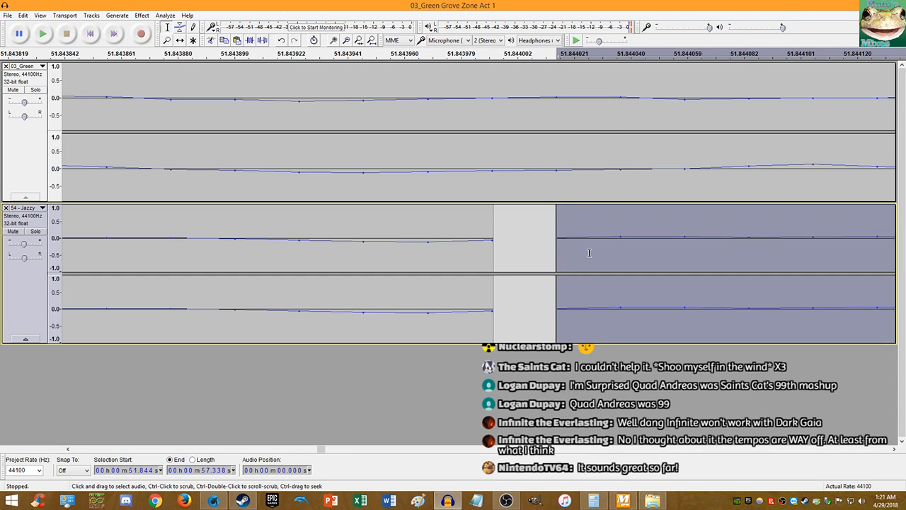
key("End")
left_click(12, 89)
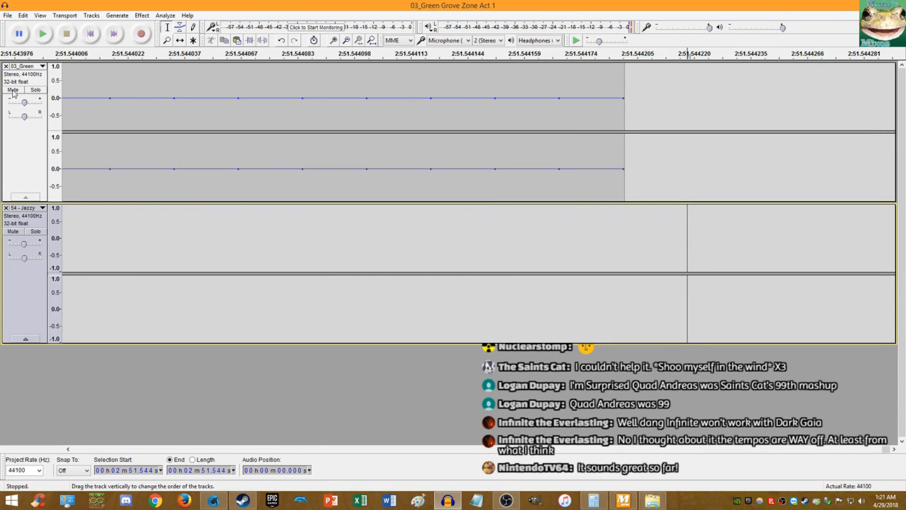
left_click(371, 40)
double_click(327, 232)
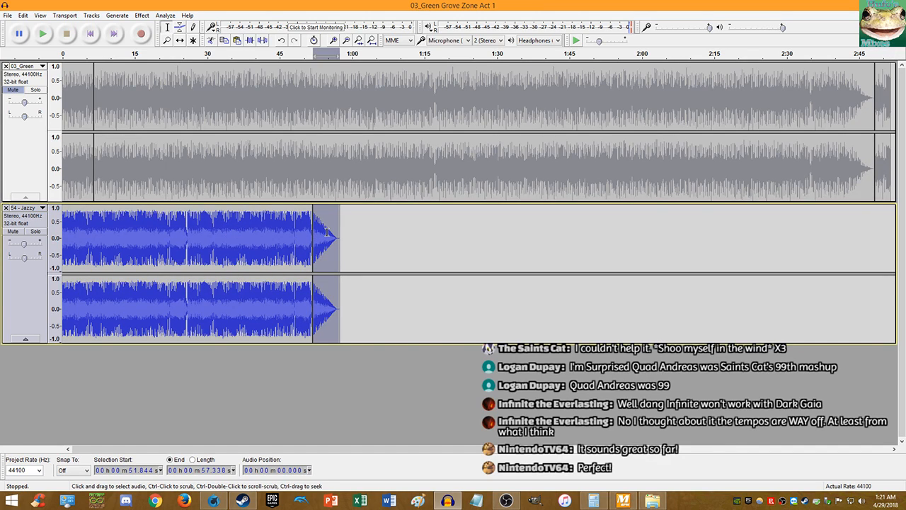
key("Delete")
- Paste two more copies of the Jazzy loop back to back after the original
double_click(286, 236)
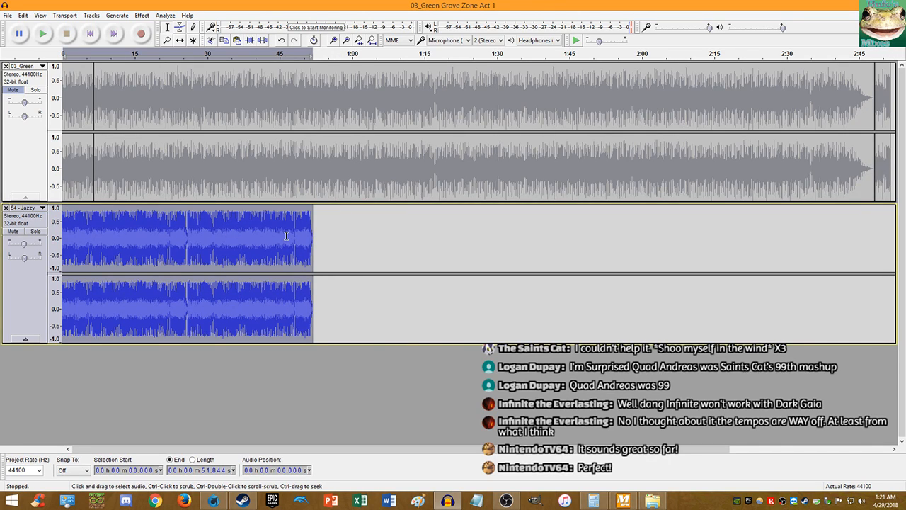
left_click(322, 241)
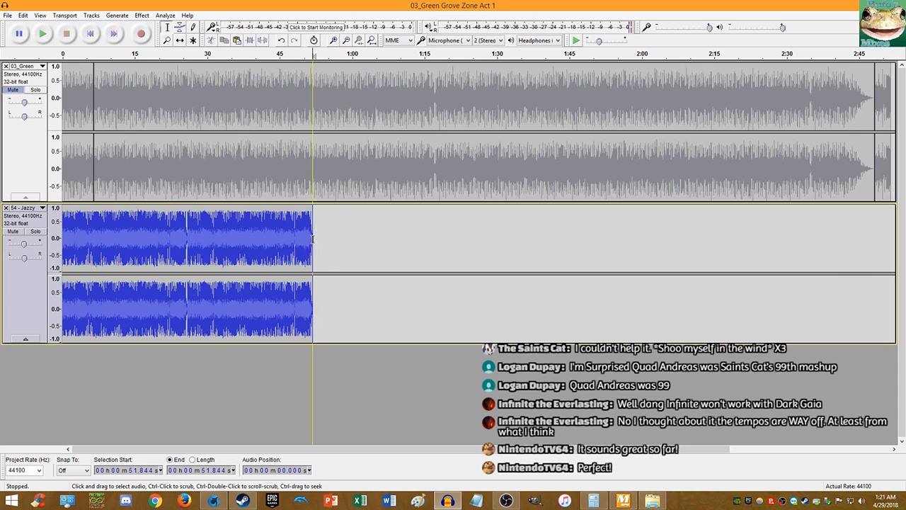
key("ctrl+v")
left_click(558, 226)
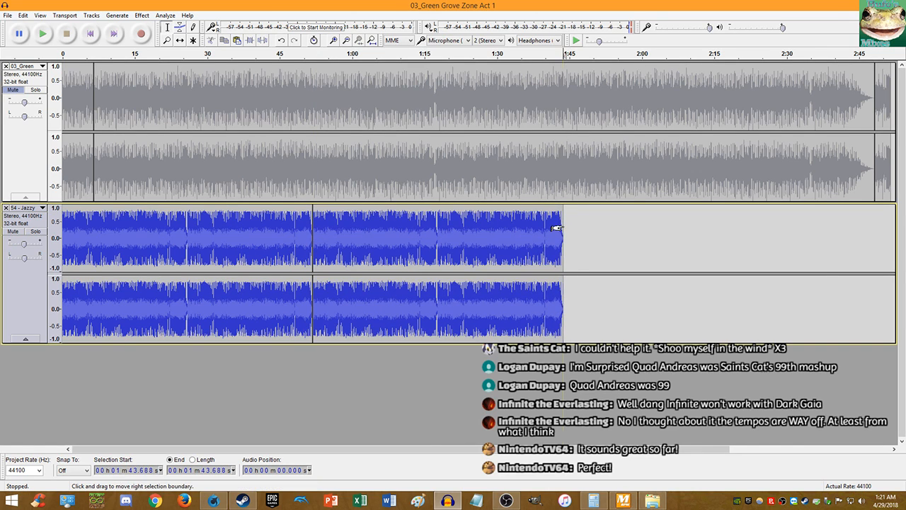
key("ctrl+v")
- Mute Jazzy, unmute Green Grove Zone, and play Green Grove Zone from 2:32.875
left_click(801, 192)
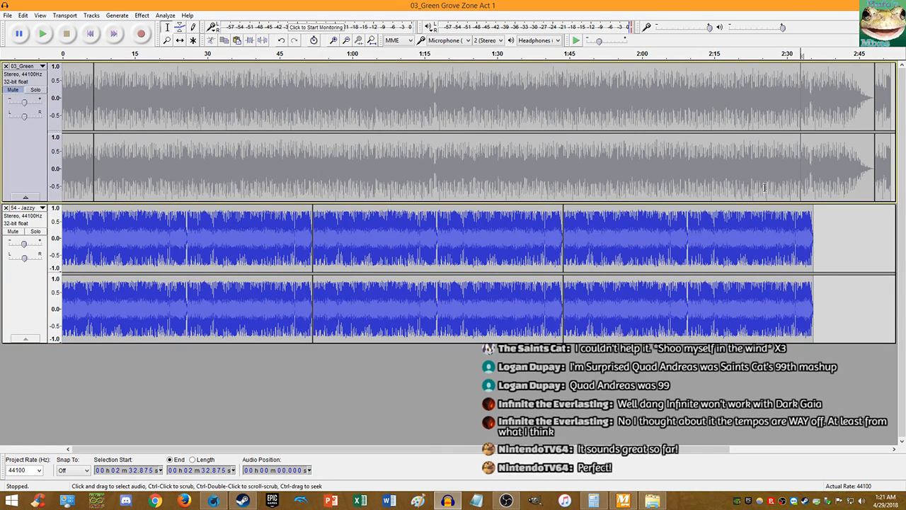
left_click(12, 231)
left_click(13, 89)
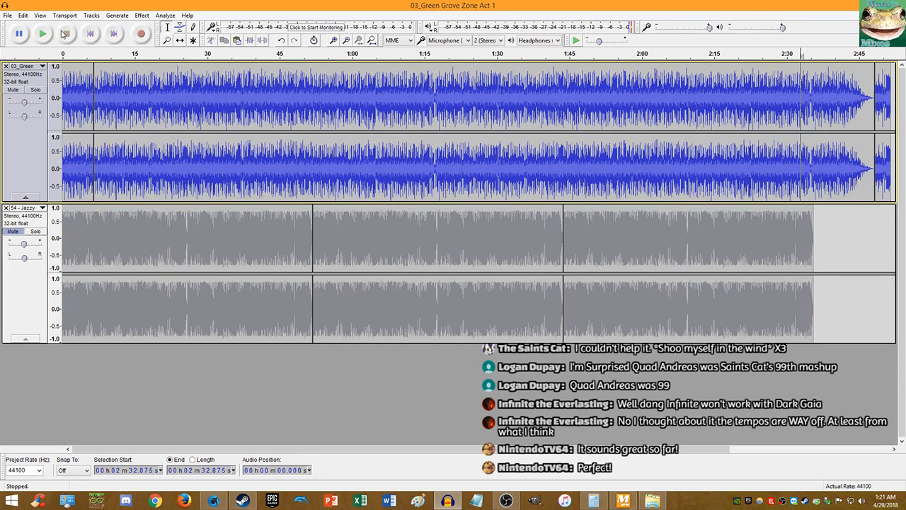
left_click(42, 34)
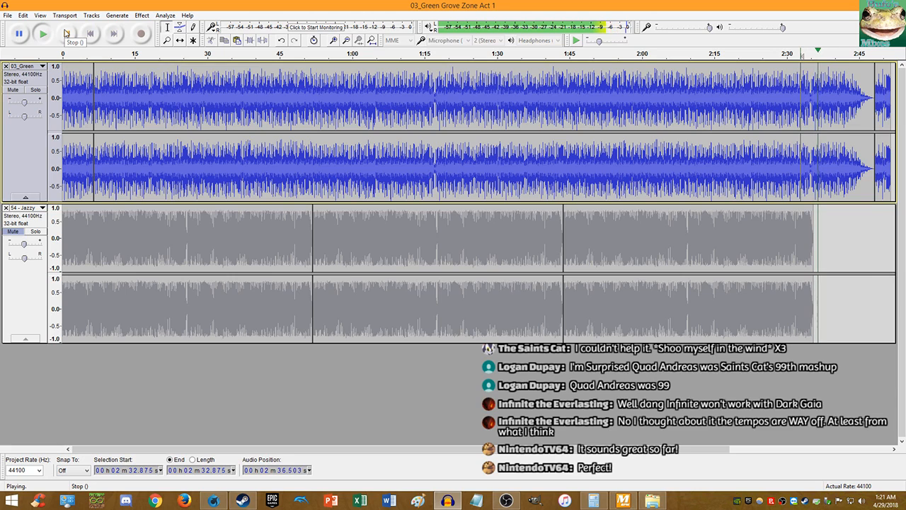
- Replay the Green Grove Zone track from 2:32.875 and zoom in on the cut area
left_click(65, 33)
scroll(813, 186, "up", 6, "ctrl")
key("space")
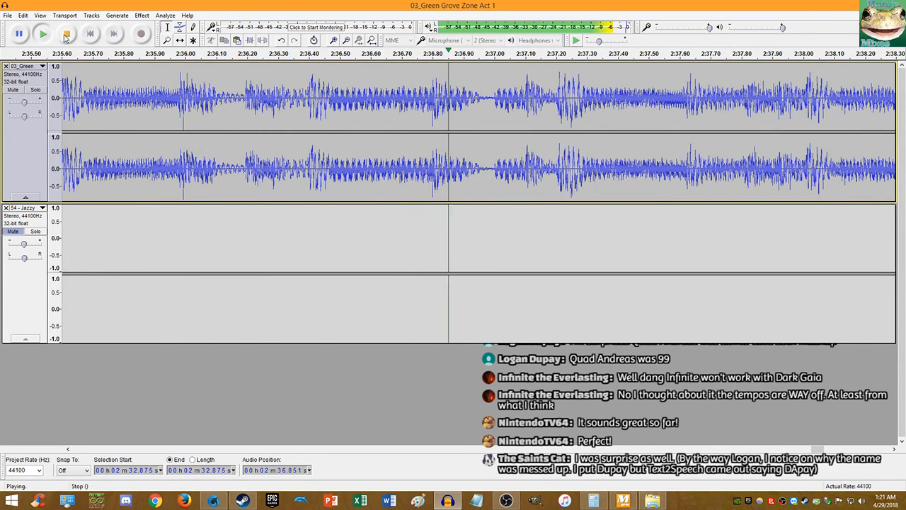
left_click(66, 33)
scroll(162, 152, "down", 4, "ctrl")
scroll(134, 162, "up", 1, "ctrl")
scroll(133, 162, "up", 1, "ctrl")
scroll(215, 164, "up", 3, "ctrl")
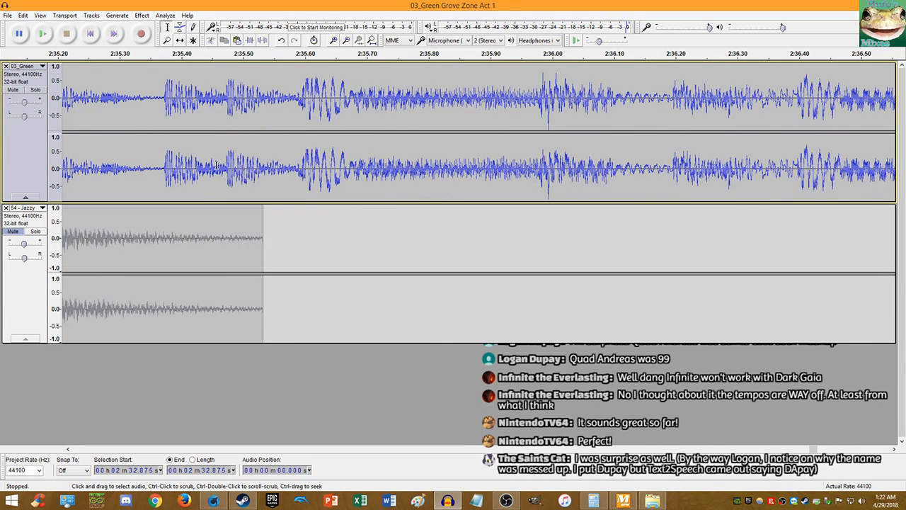
- Refine the edit point from 2:35.593 to 2:35.589 and split the Green Grove Zone clip there
left_click(301, 171)
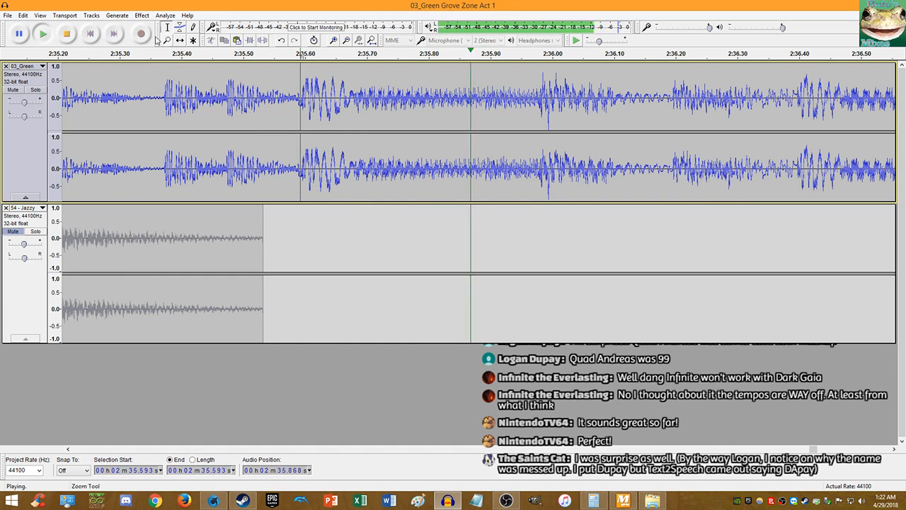
scroll(304, 171, "up", 4, "ctrl")
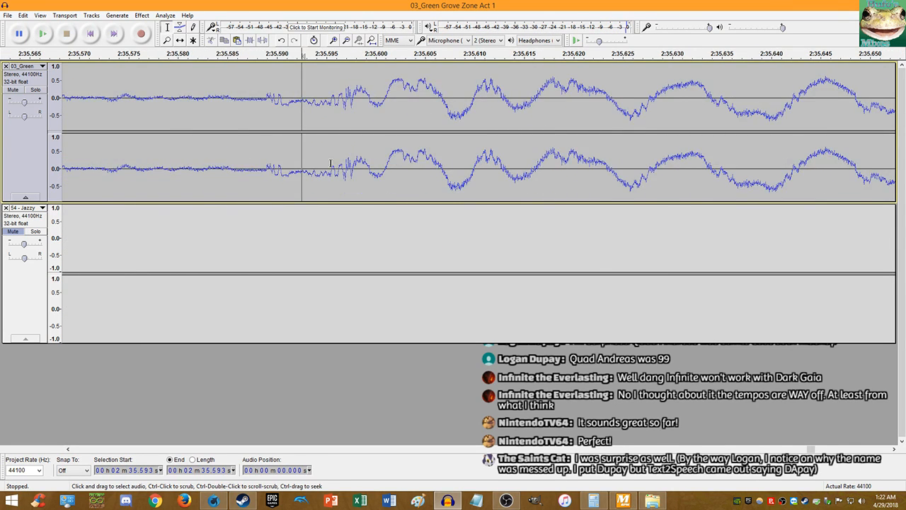
scroll(339, 164, "up", 1, "ctrl")
scroll(350, 166, "down", 1, "ctrl")
left_click(270, 160)
scroll(273, 138, "up", 8, "ctrl")
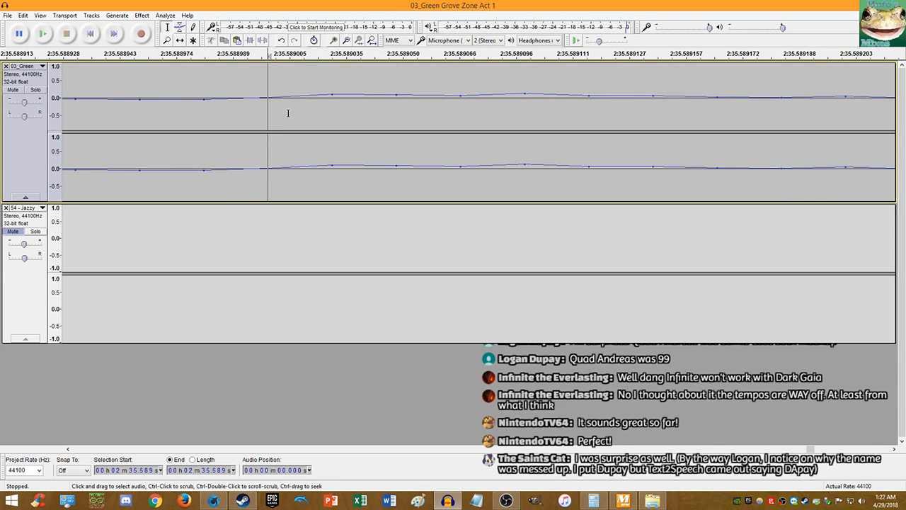
key("ctrl+i")
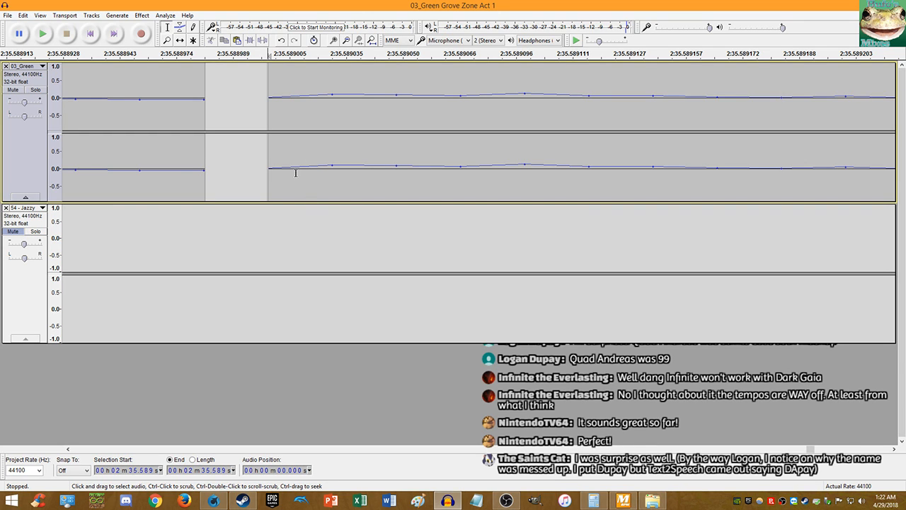
- Zoom in near 2:35.5 and select the Jazzy track from its start to its clip end
scroll(245, 147, "down", 12)
scroll(256, 158, "down", 2)
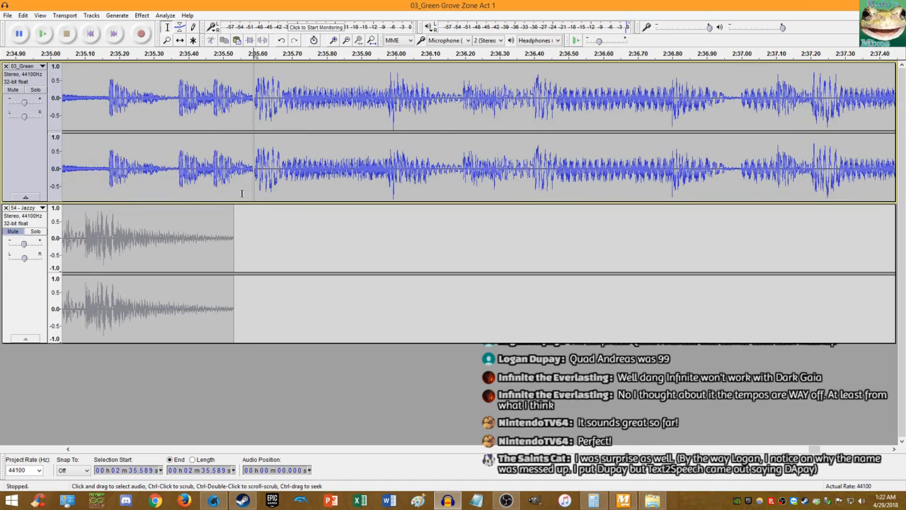
left_click(222, 175)
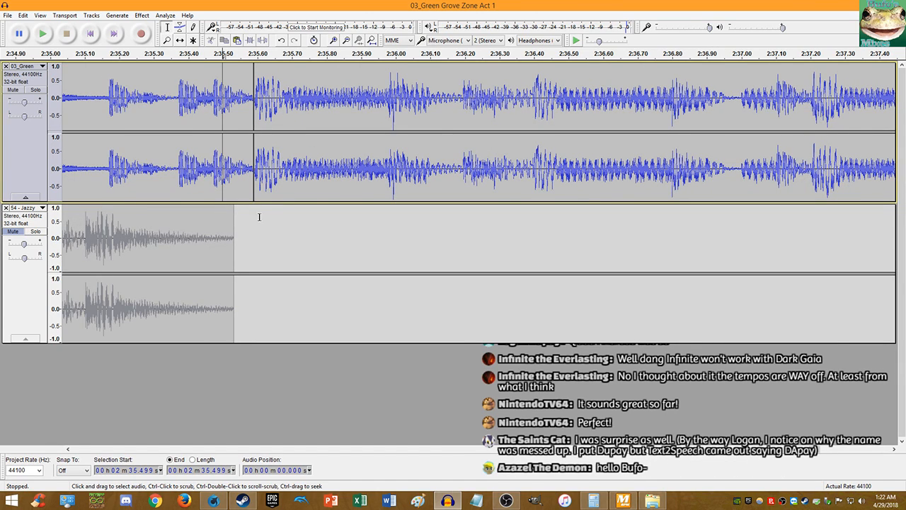
left_click_drag(207, 175, 244, 178)
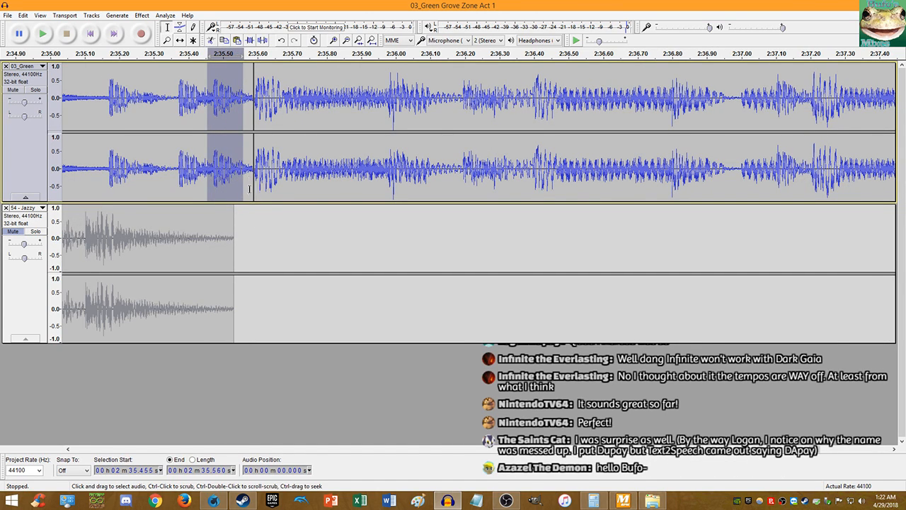
left_click(260, 218)
left_click(256, 219)
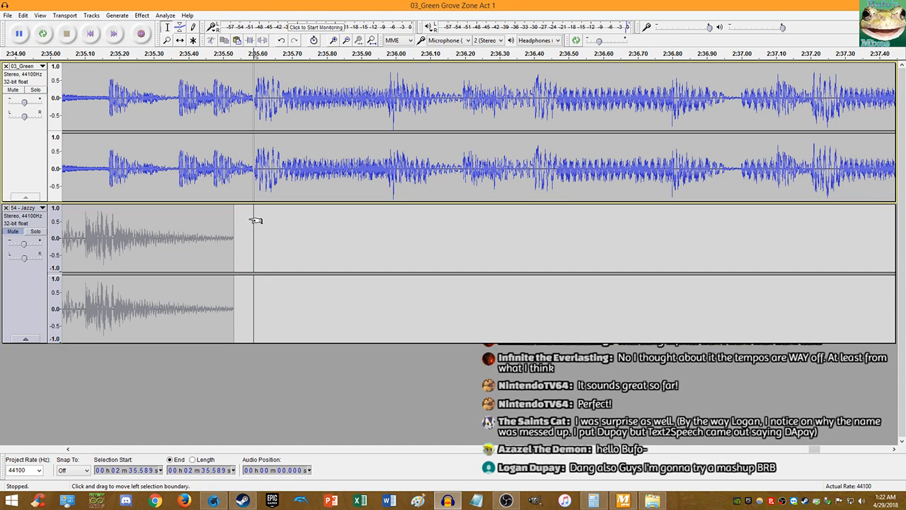
key("shift+Home")
- Select 03_Green from its start, with the selection end snapped back to 2:35.589
left_click(277, 187)
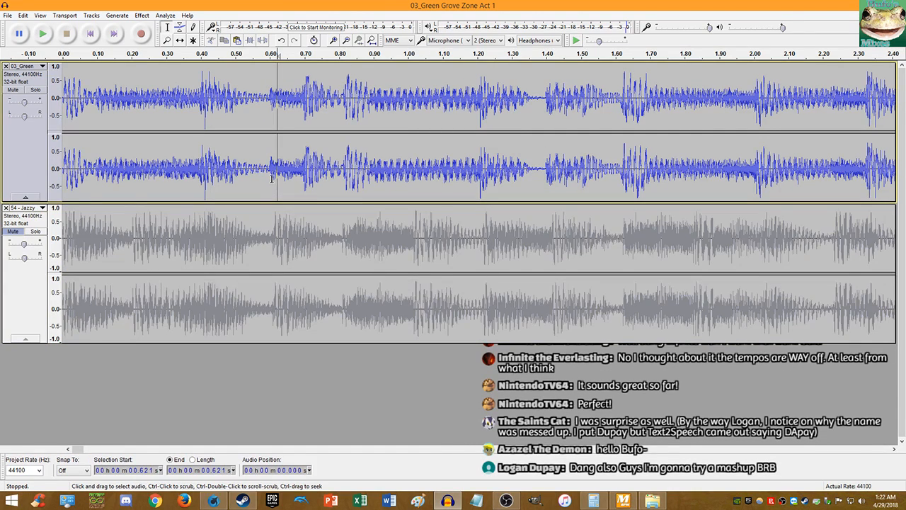
key("Home")
key("shift+End")
scroll(439, 188, "down", 4)
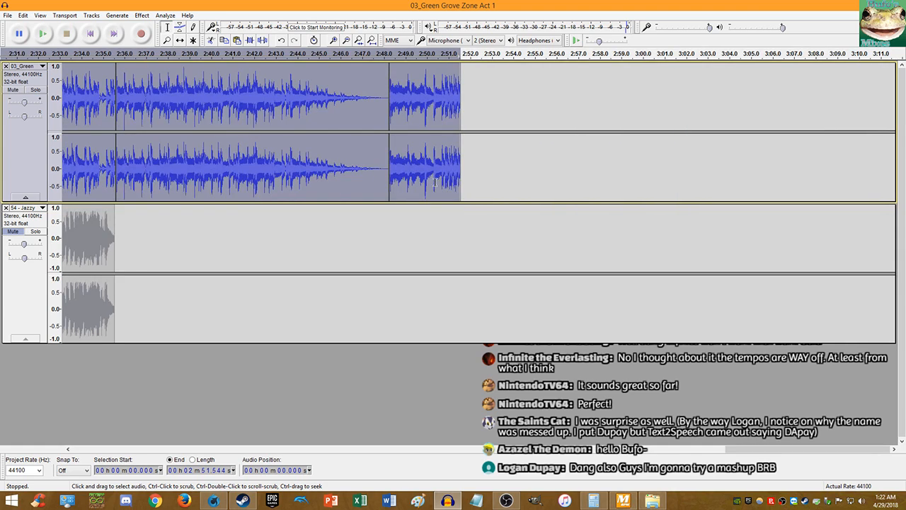
left_click_drag(452, 173, 108, 167)
scroll(108, 167, "up", 5)
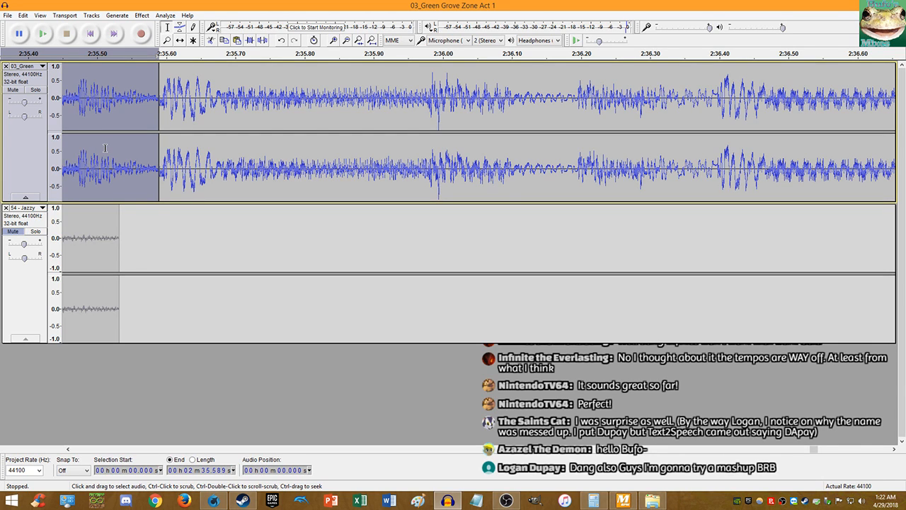
scroll(105, 148, "up", 3)
- Apply a 0.01% Change Tempo to the selected 03_Green opening
left_click(141, 15)
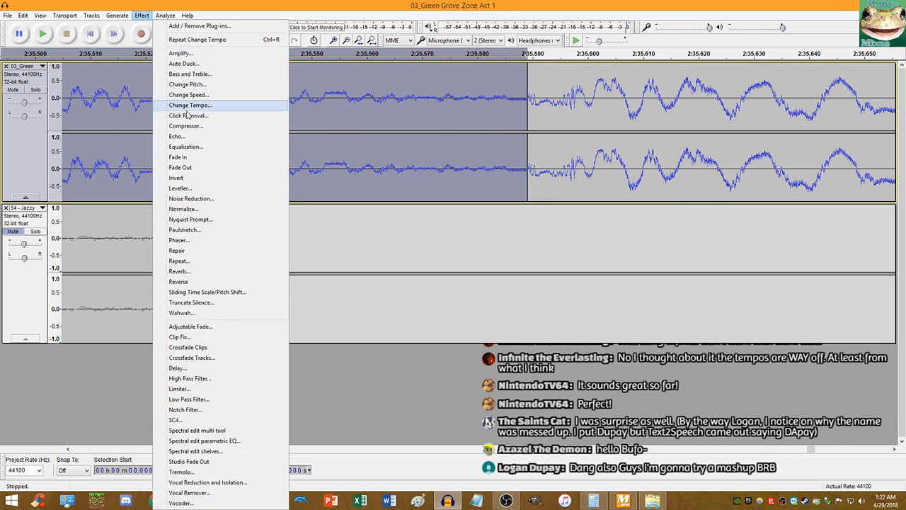
left_click(189, 104)
type("0.01")
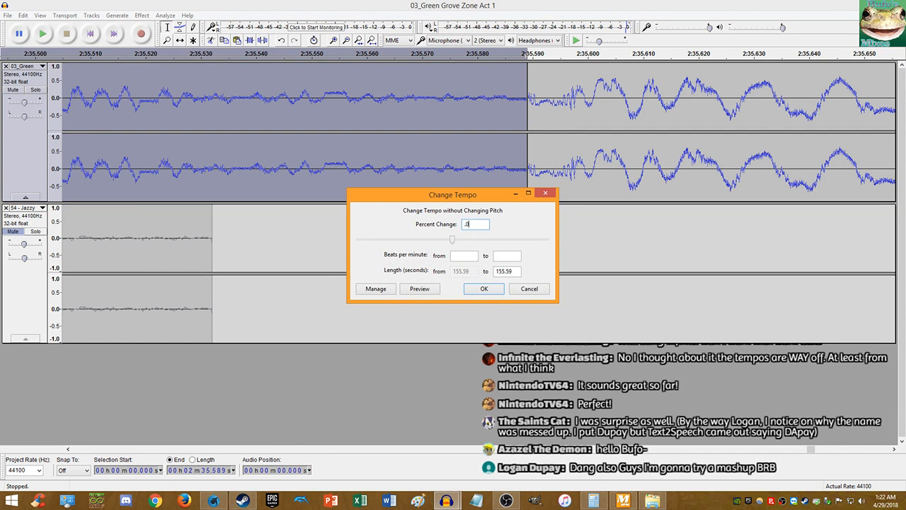
key("Return")
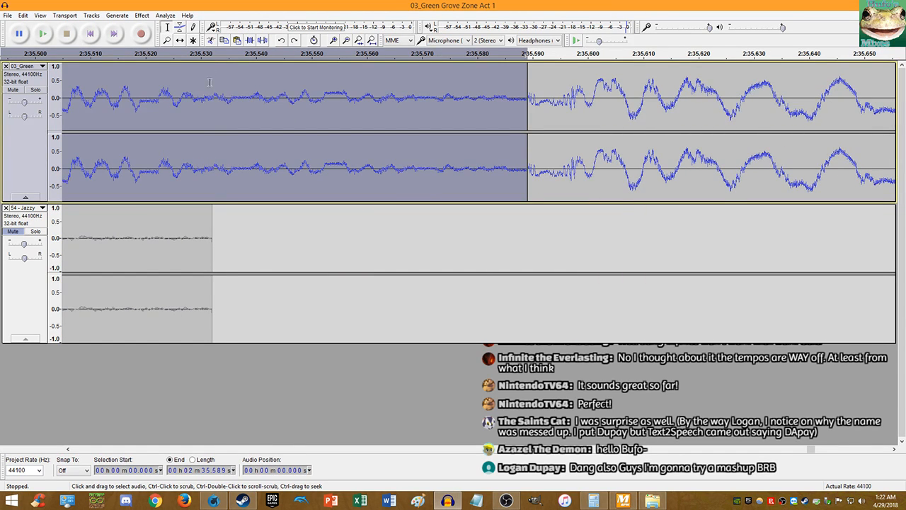
- Reapply Change Tempo at 0.040%, shortening the section to about 2:35.542
left_click(142, 15)
left_click(199, 108)
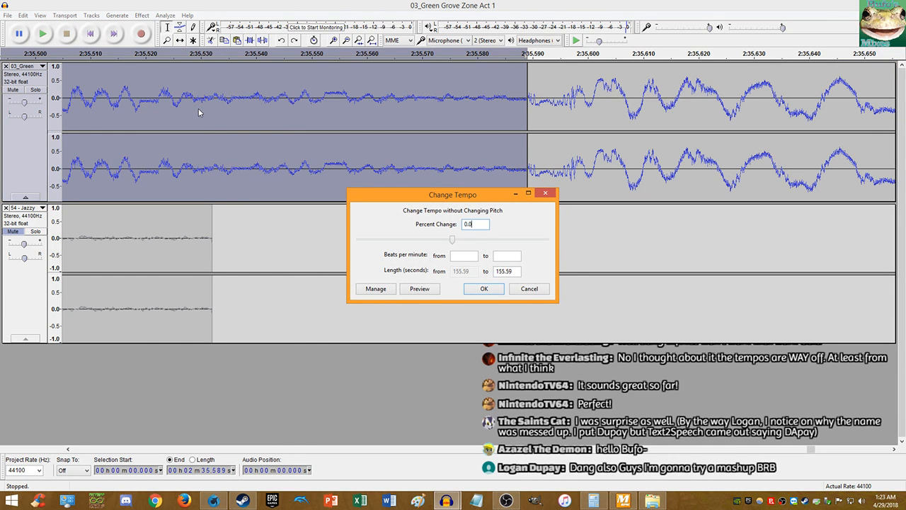
key("Return")
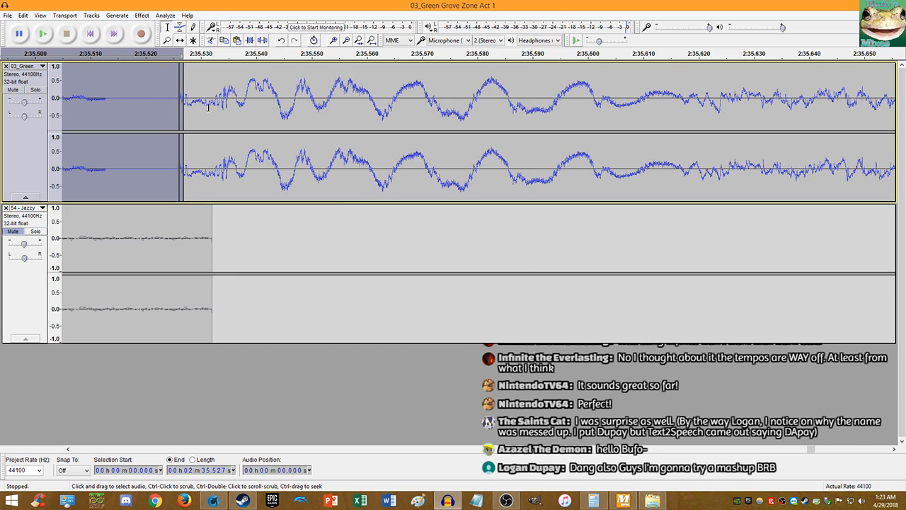
left_click(147, 16)
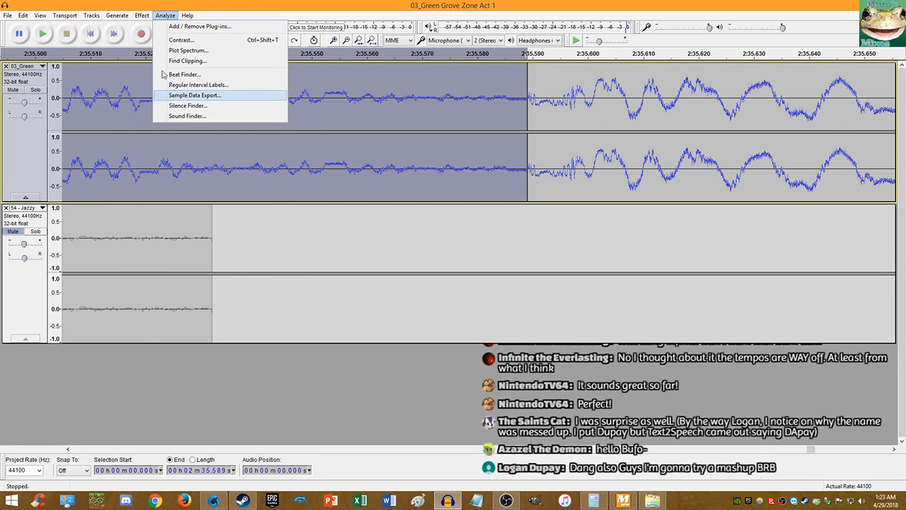
mouse_move(147, 15)
left_click(178, 105)
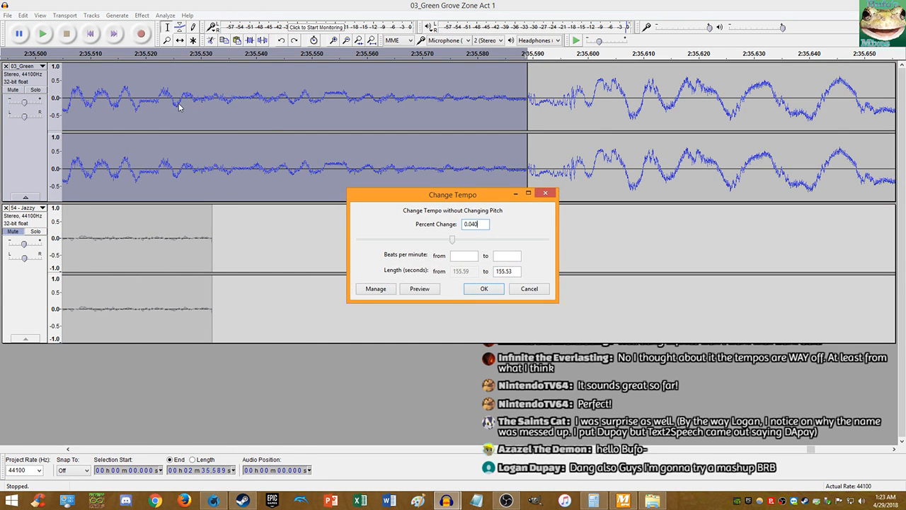
key("Return")
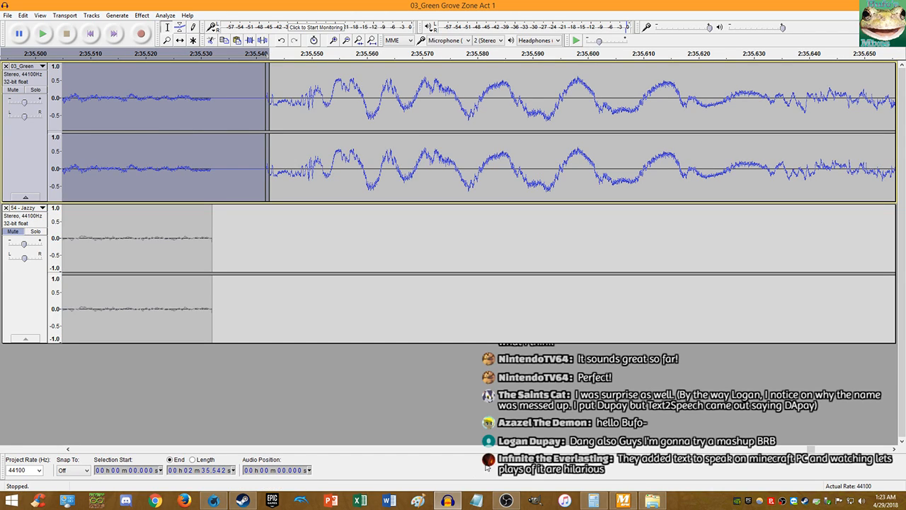
left_click(241, 500)
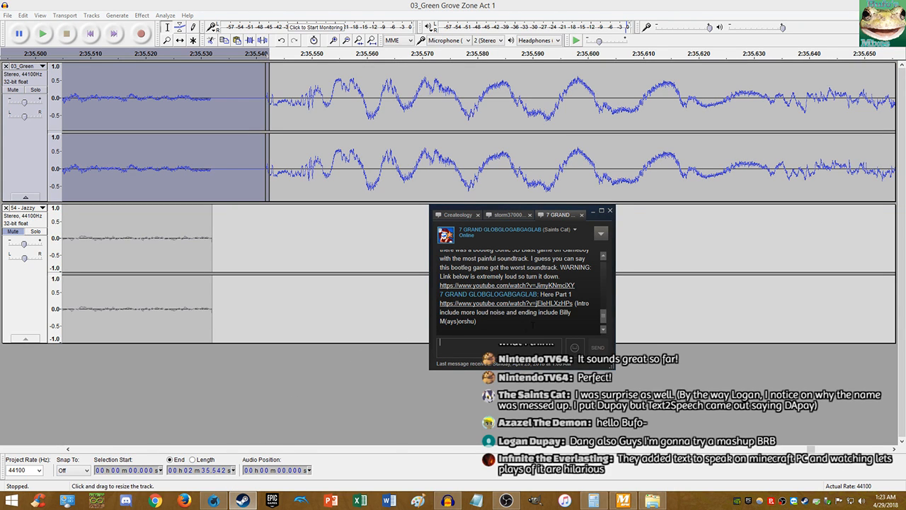
- In the Steam store, search 'moonbase alpha' and open the Moonbase Alpha store page
right_click(805, 501)
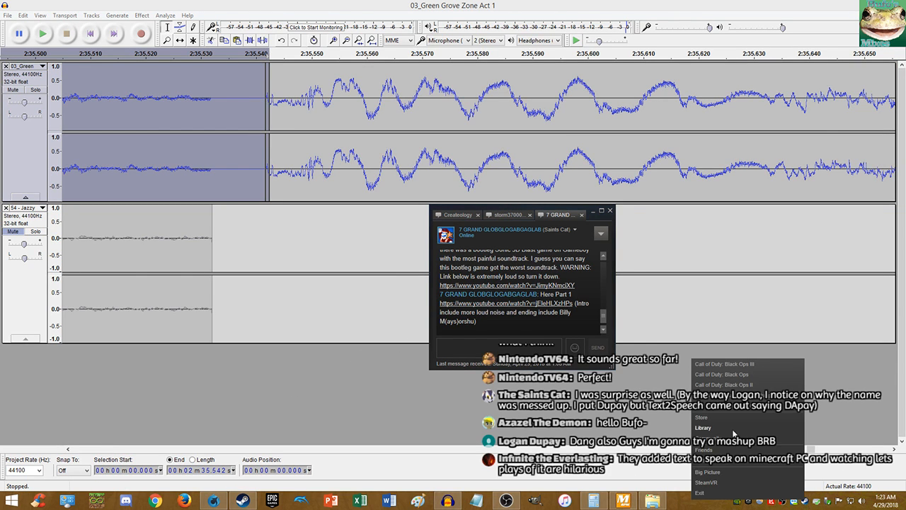
left_click(733, 429)
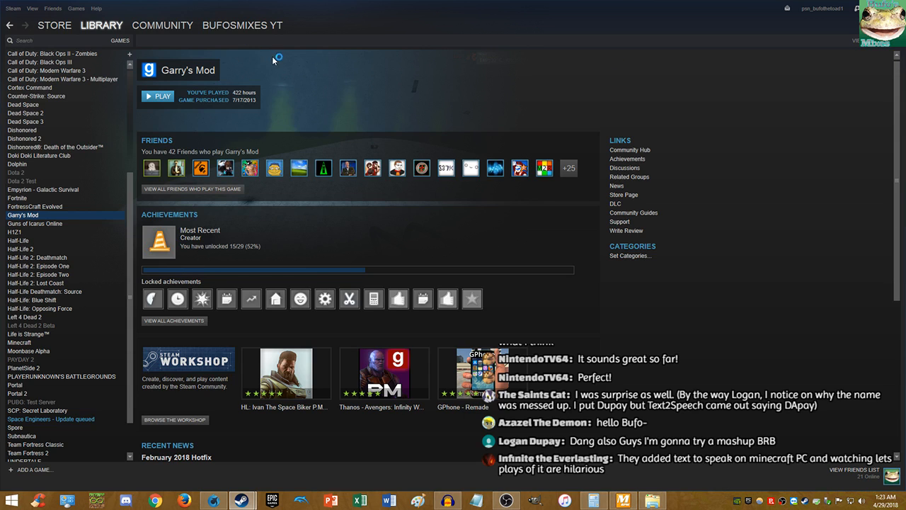
left_click(52, 26)
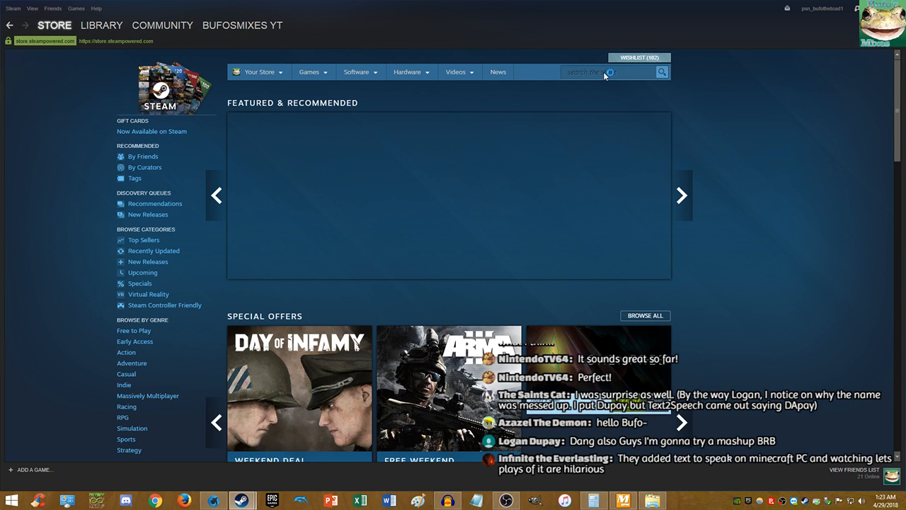
left_click(592, 74)
type("moo")
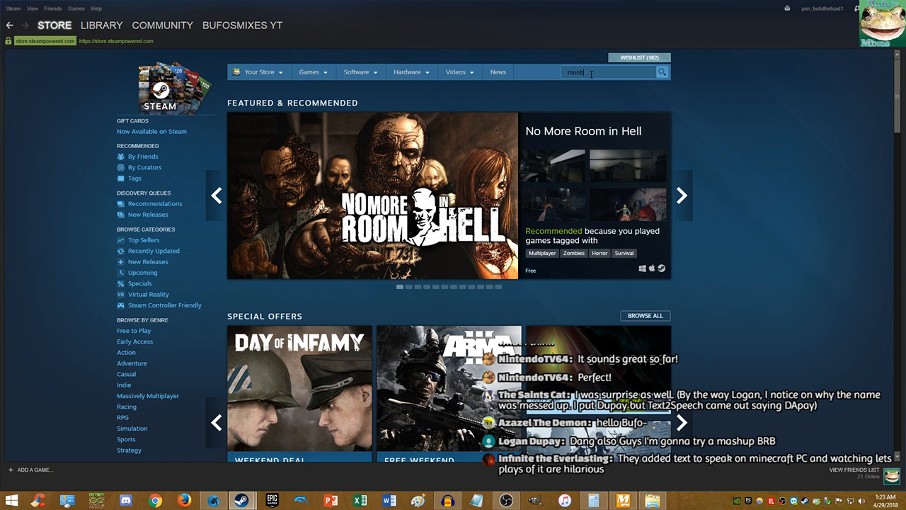
type("nbase alp")
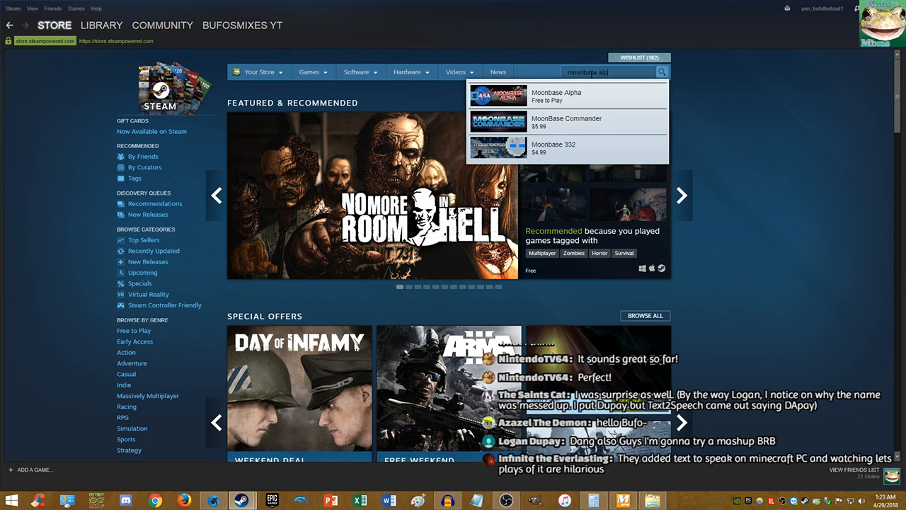
type("ha")
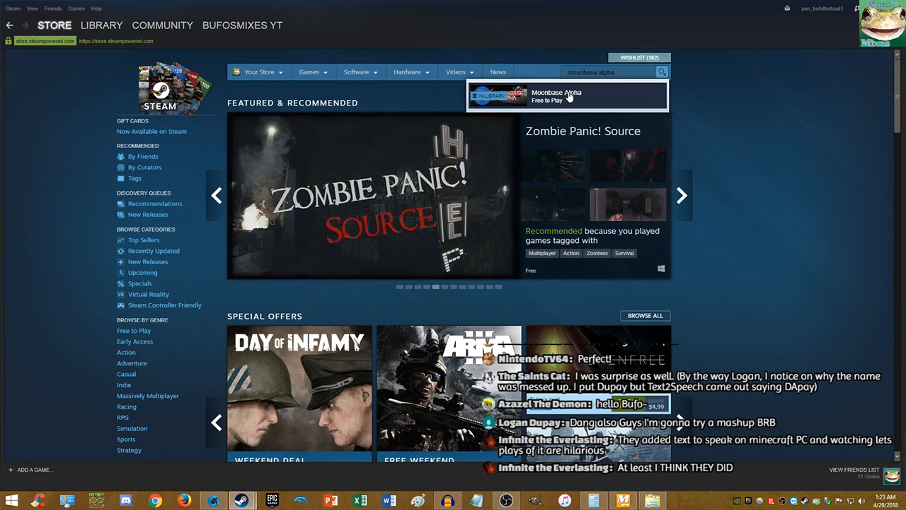
left_click(525, 106)
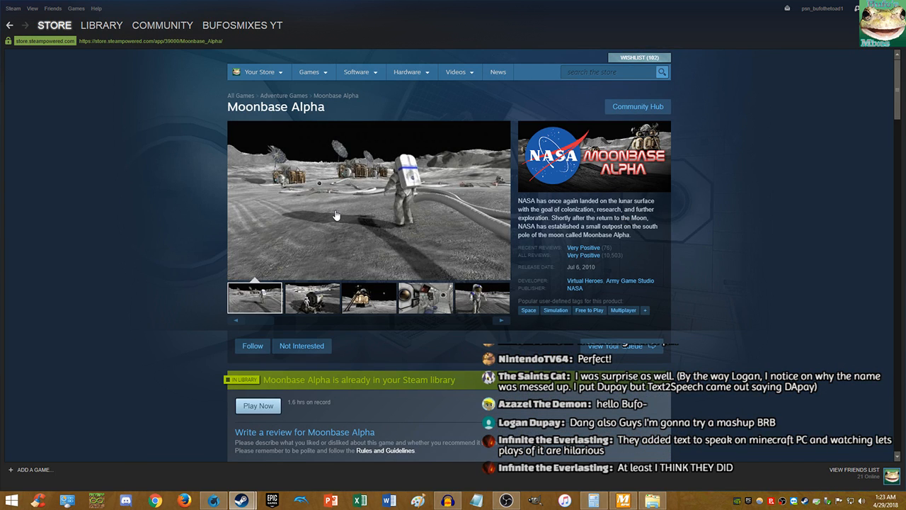
- Browse the Moonbase Alpha reviews, highlighting a friend's review, then minimize the store window
scroll(366, 217, "down", 3)
scroll(368, 221, "down", 3)
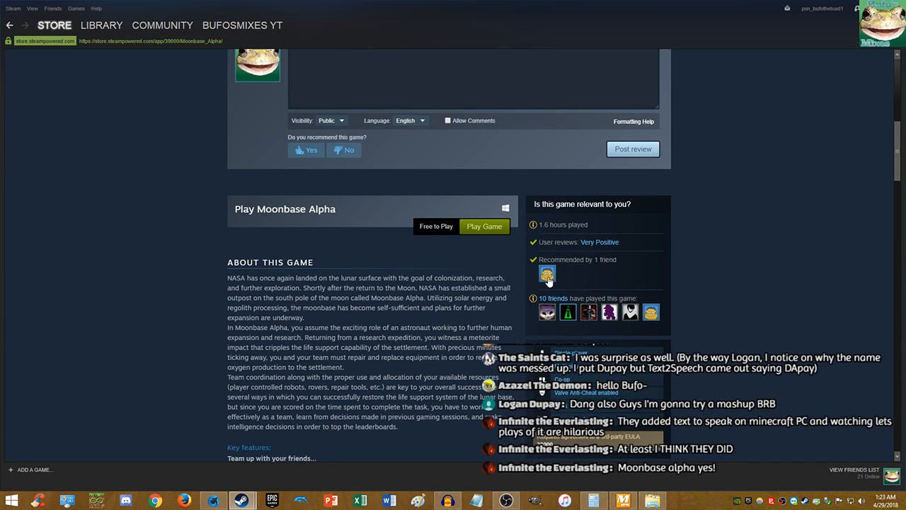
scroll(593, 260, "up", 1)
scroll(593, 260, "up", 1)
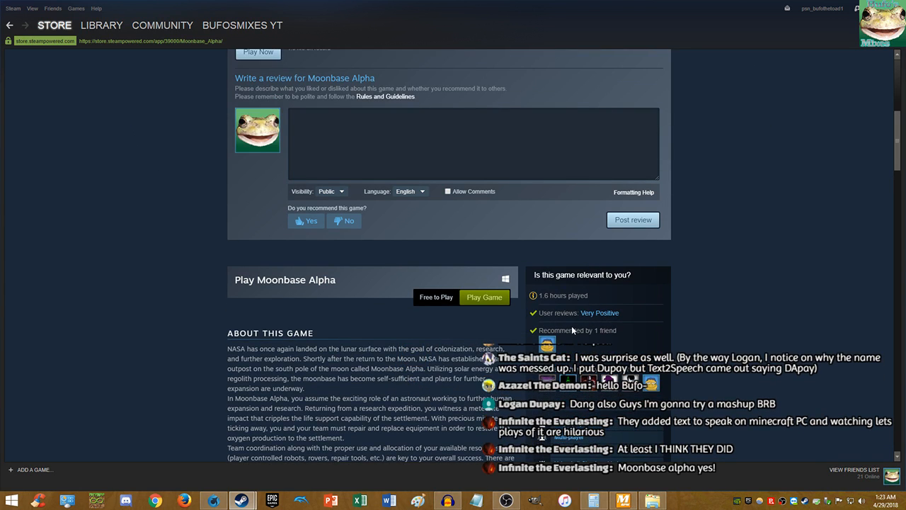
scroll(561, 289, "down", 10)
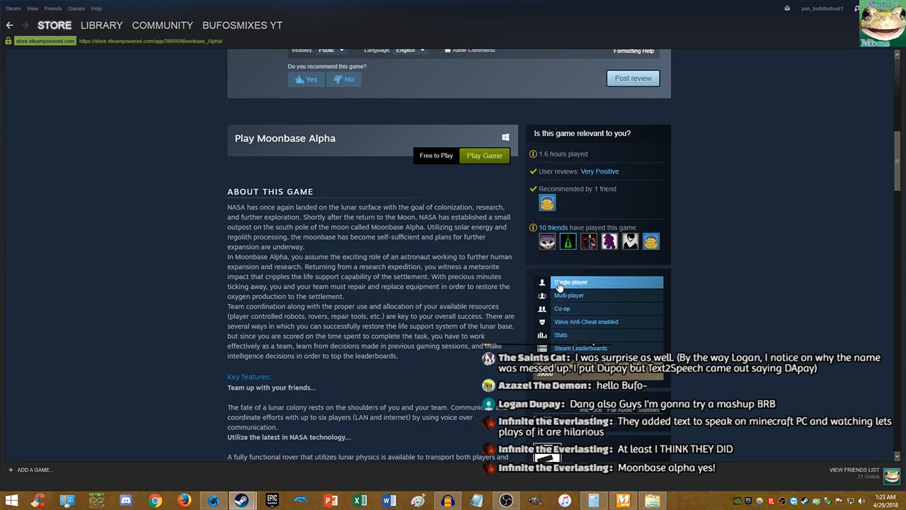
scroll(576, 303, "down", 7)
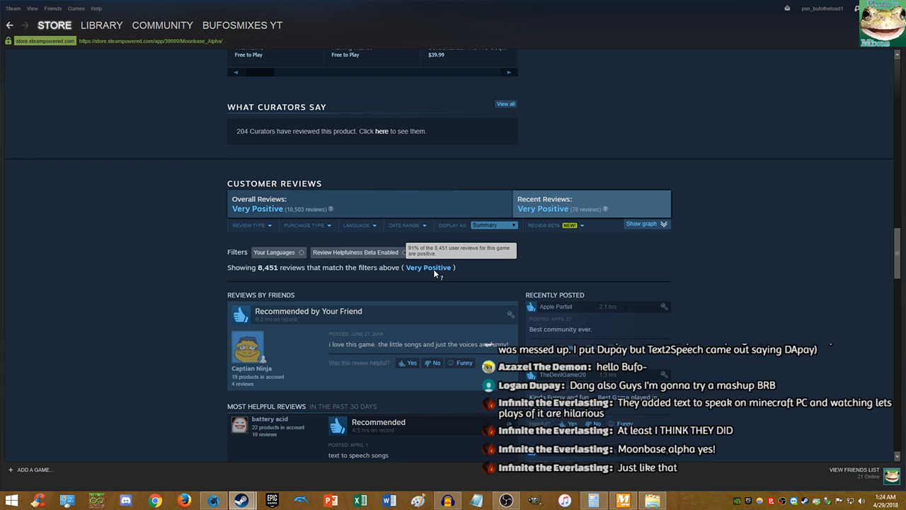
scroll(433, 269, "down", 1)
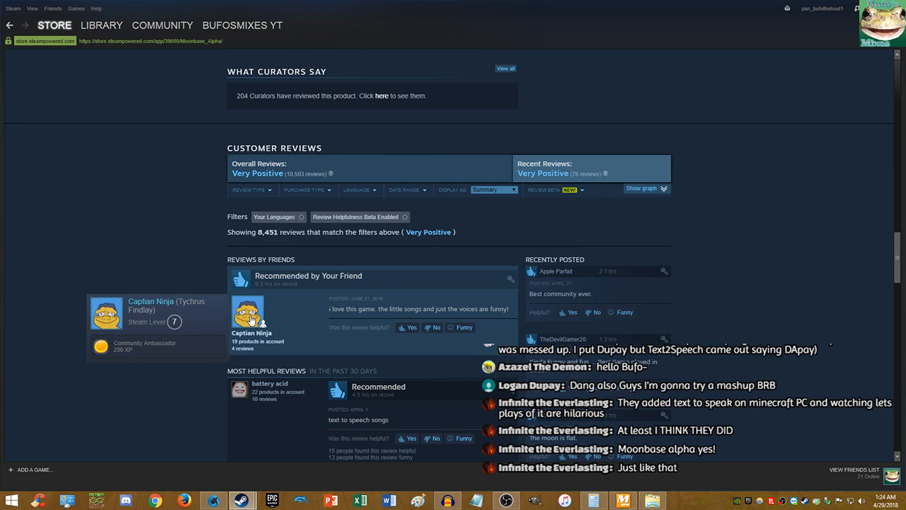
triple_click(332, 312)
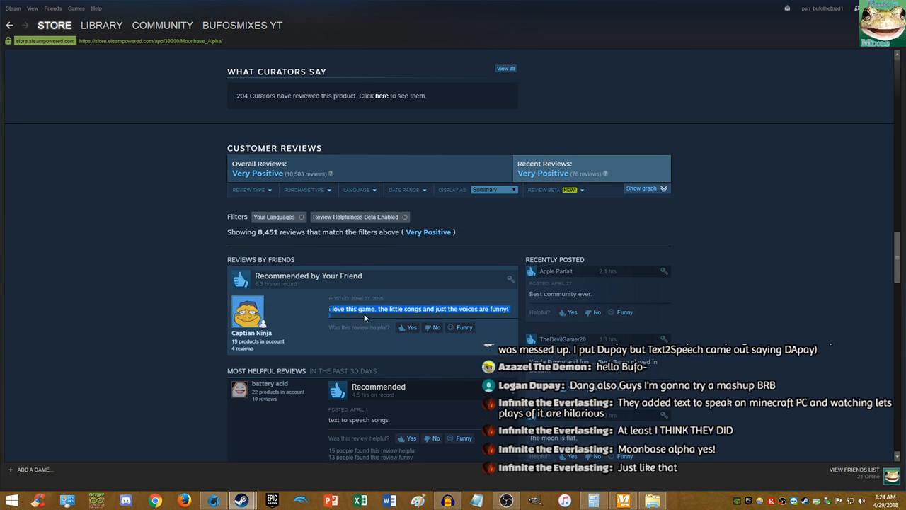
scroll(477, 314, "down", 1)
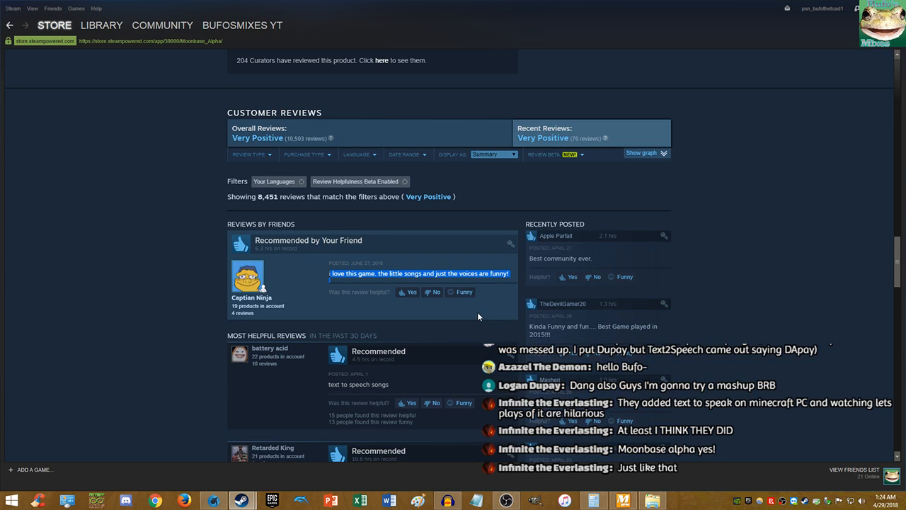
scroll(477, 316, "down", 2)
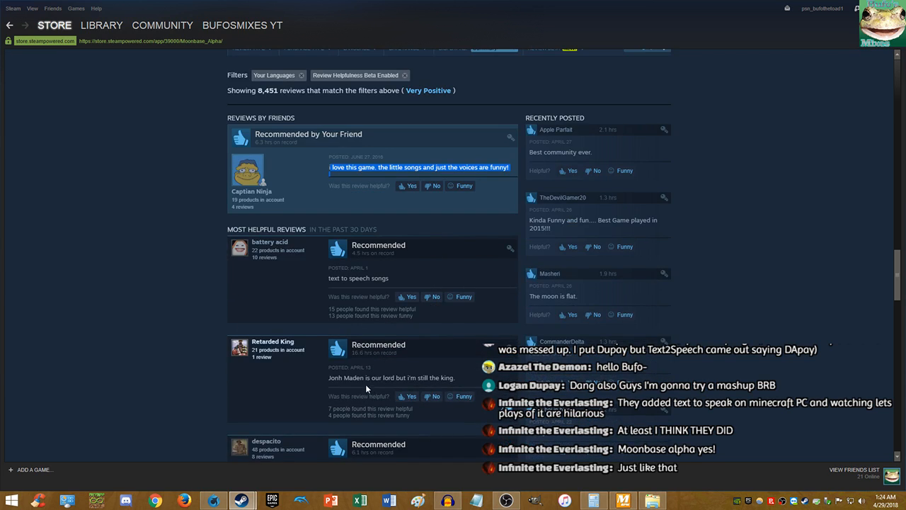
scroll(359, 384, "down", 3)
scroll(363, 361, "down", 1)
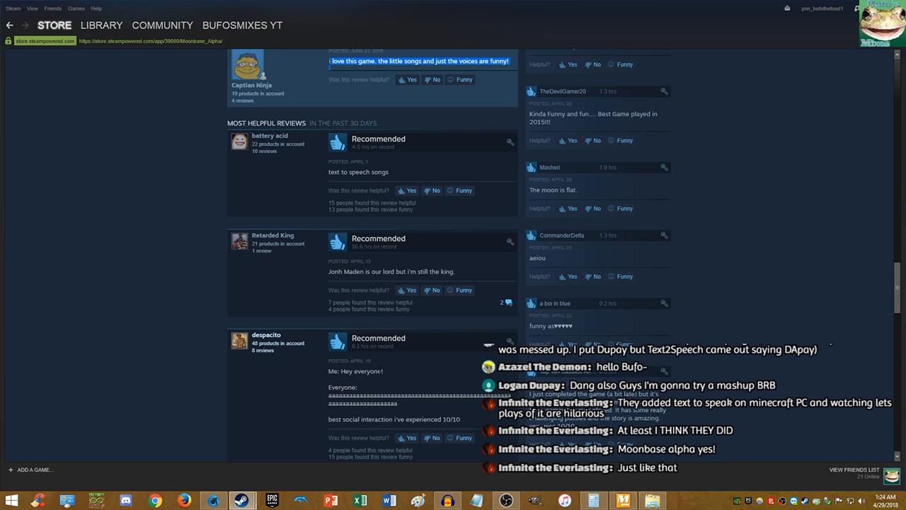
scroll(390, 351, "down", 8)
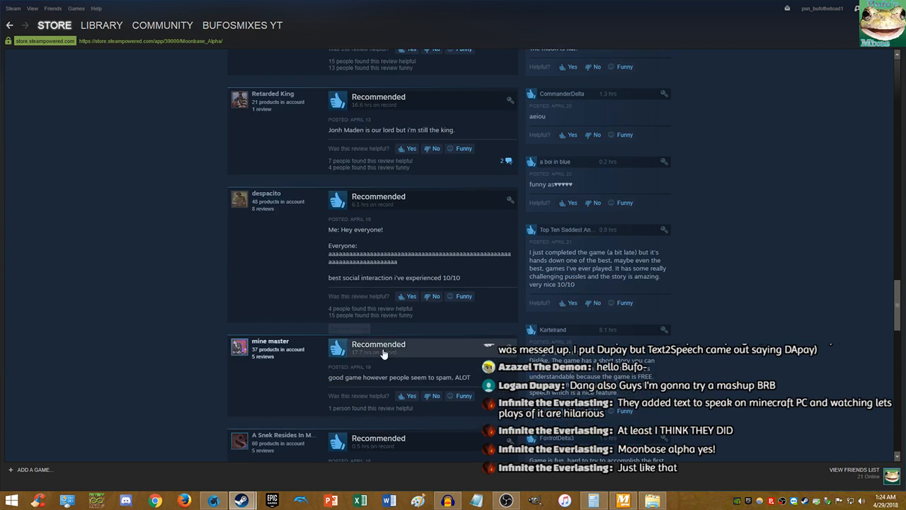
left_click(870, 7)
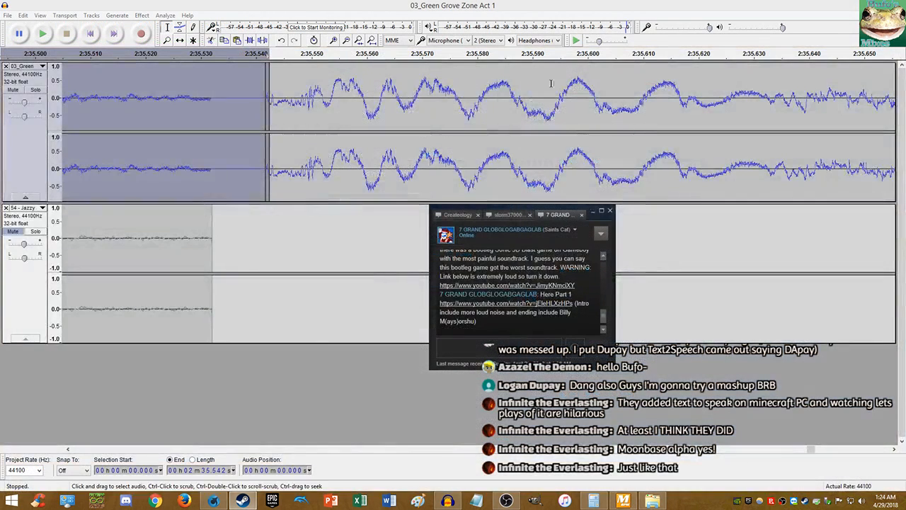
- Delete the 2:35.532–2:48.209 stretch from the 03_Green track
left_click(257, 4)
left_click(213, 165)
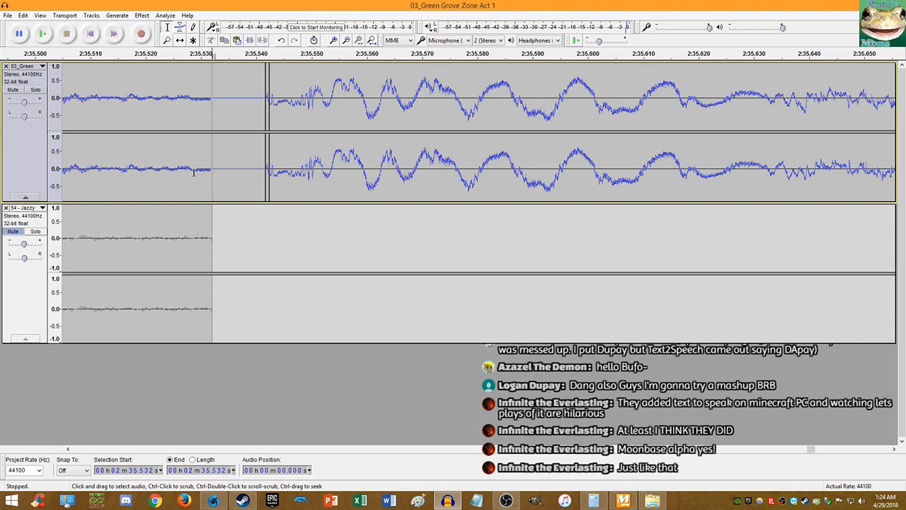
scroll(220, 211, "down", 7)
scroll(221, 210, "down", 2)
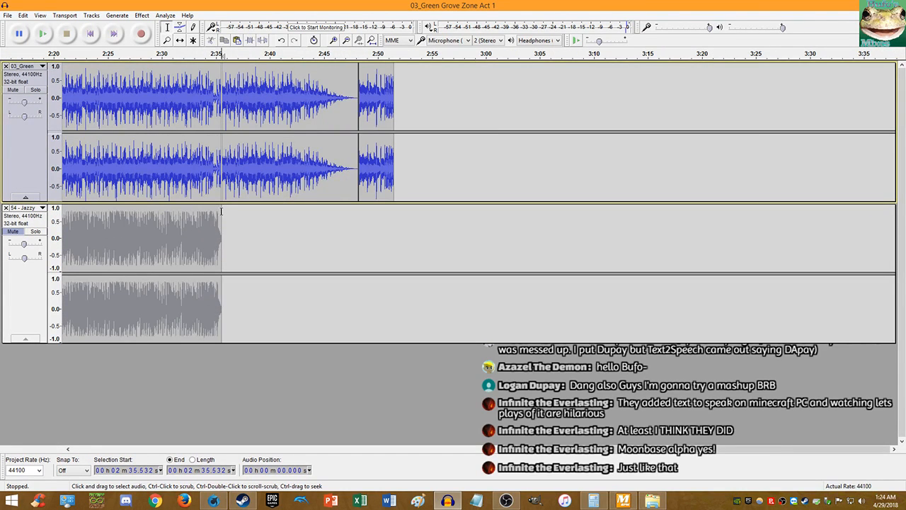
key("shift+End")
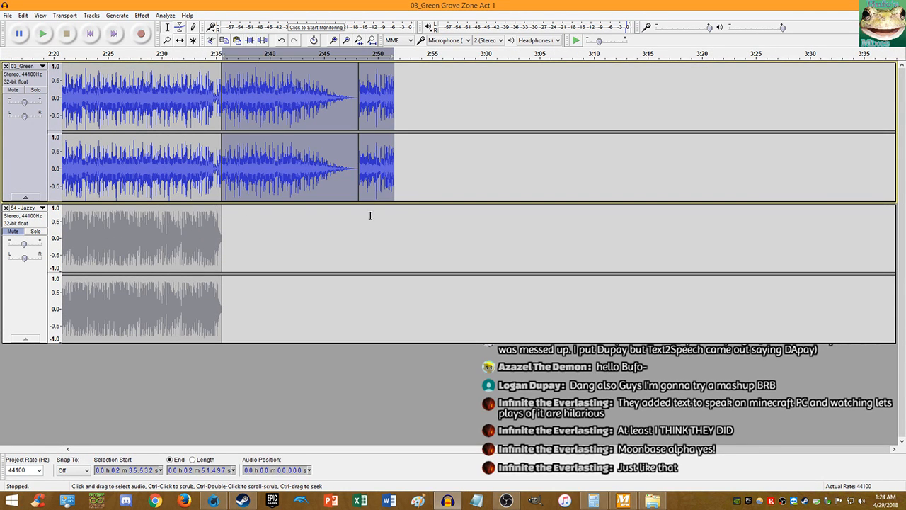
left_click_drag(392, 167, 357, 168)
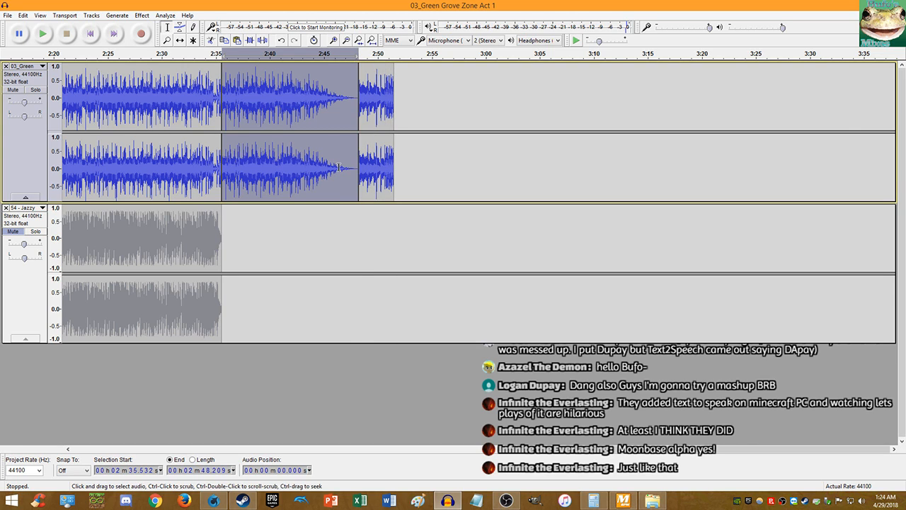
key("Delete")
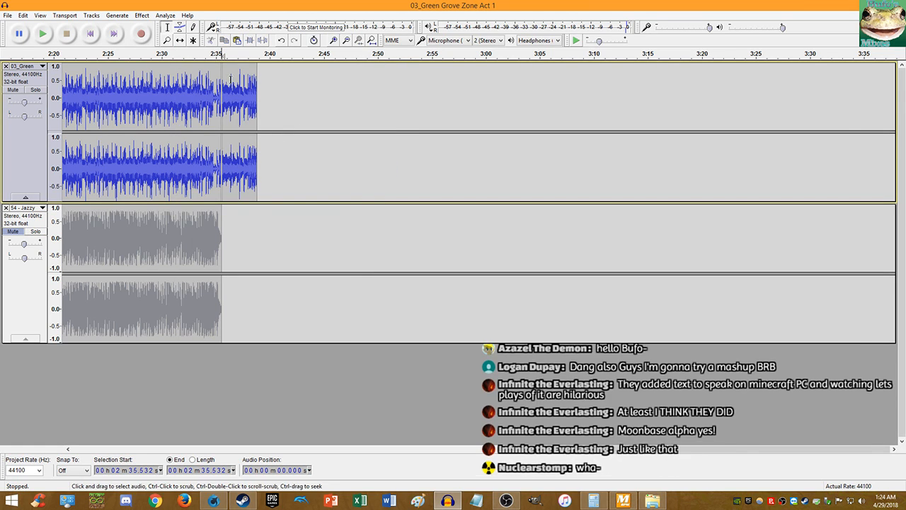
- Delete the rest of 03_Green past the edit point and paste the 3.3 s piece at its start
key("shift+End")
key("Delete")
key("Home")
key("ctrl+v")
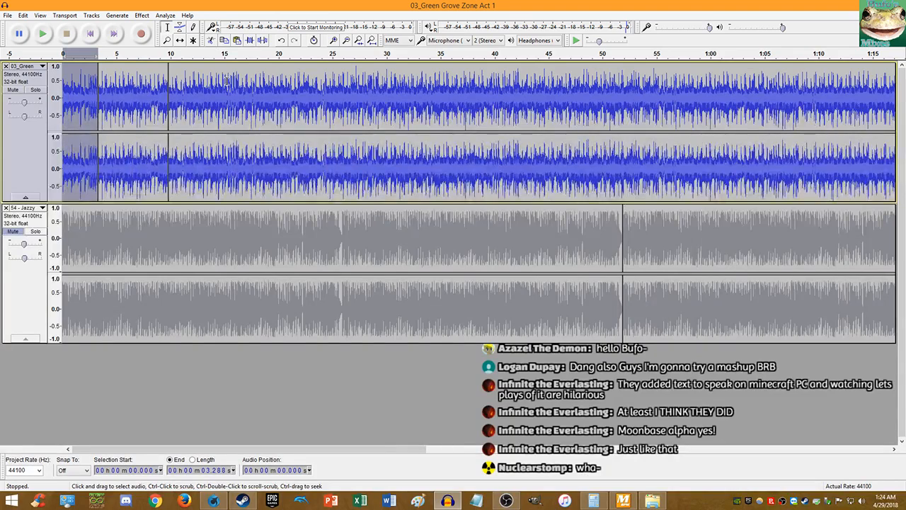
- Time-shift the three Jazzy clips right so they close up and end with 03_Green
left_click(180, 41)
scroll(594, 237, "down", 2)
left_click_drag(414, 236, 422, 237)
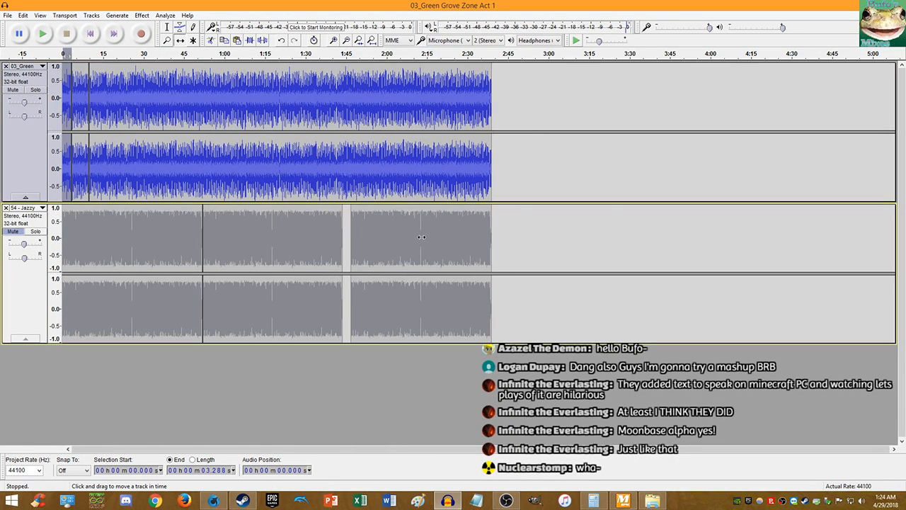
left_click_drag(299, 231, 309, 229)
left_click_drag(205, 230, 213, 230)
scroll(70, 215, "up", 3)
scroll(170, 206, "up", 12)
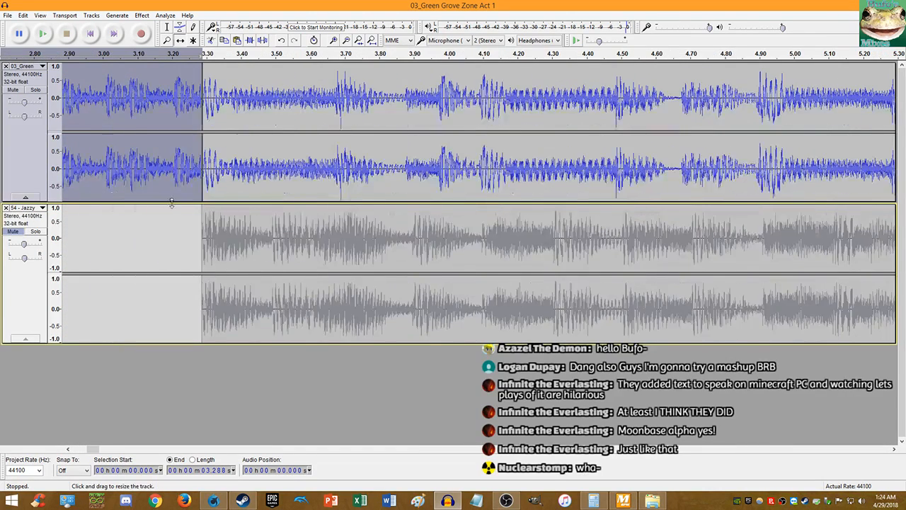
- Paste a copy of Jazzy's 3.288 s–2:38.820 section at the end of its clip
scroll(289, 214, "up", 5)
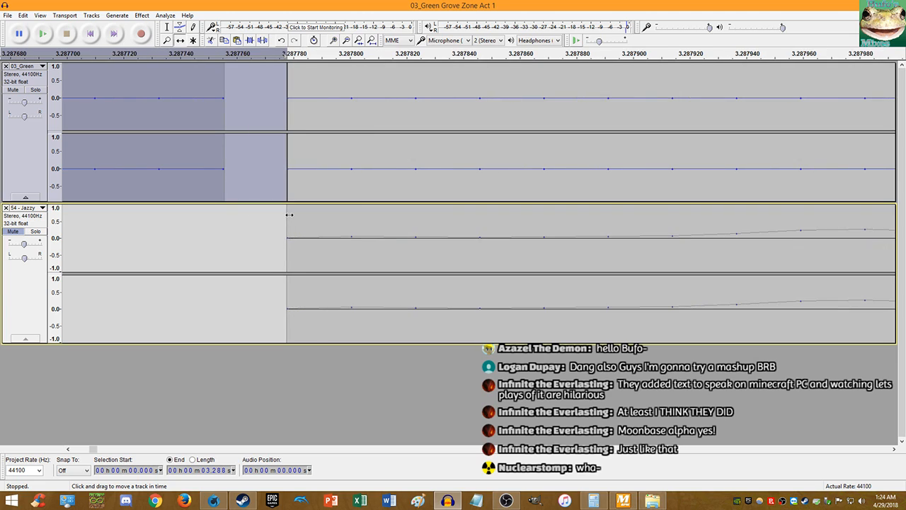
left_click(371, 40)
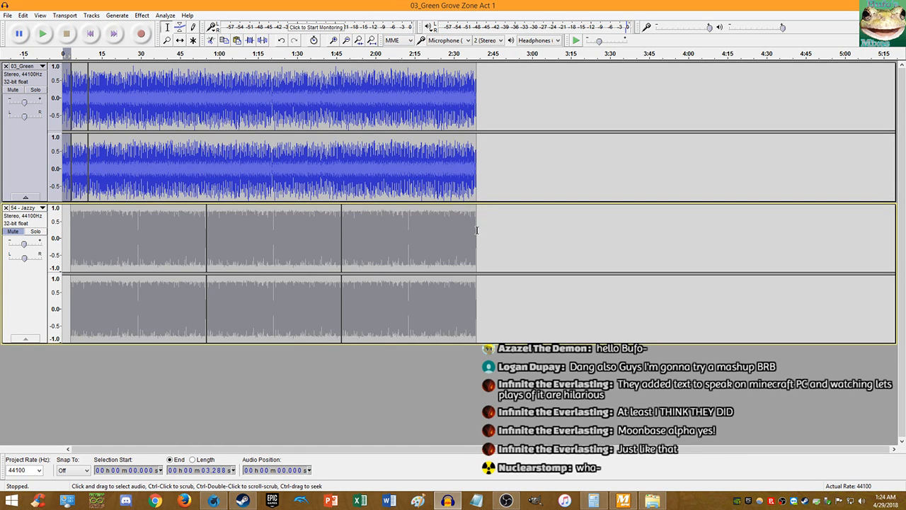
left_click_drag(477, 230, 77, 245)
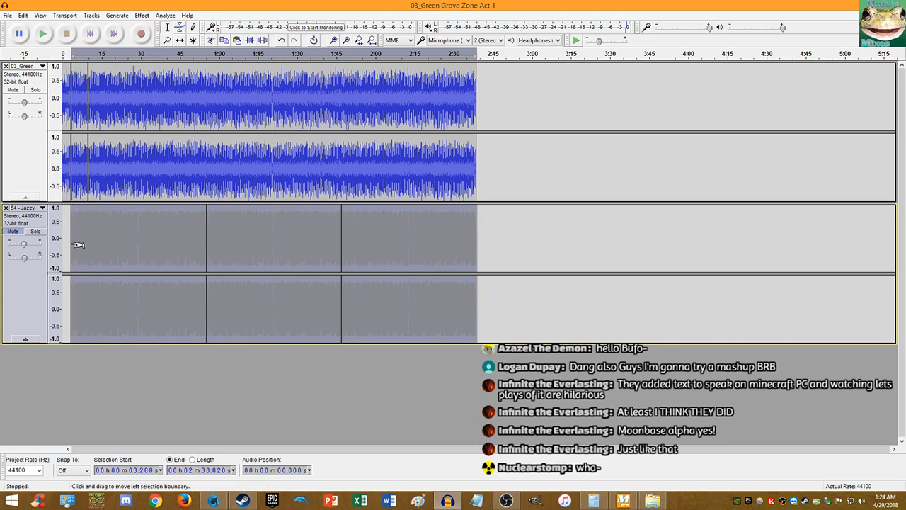
left_click(475, 231)
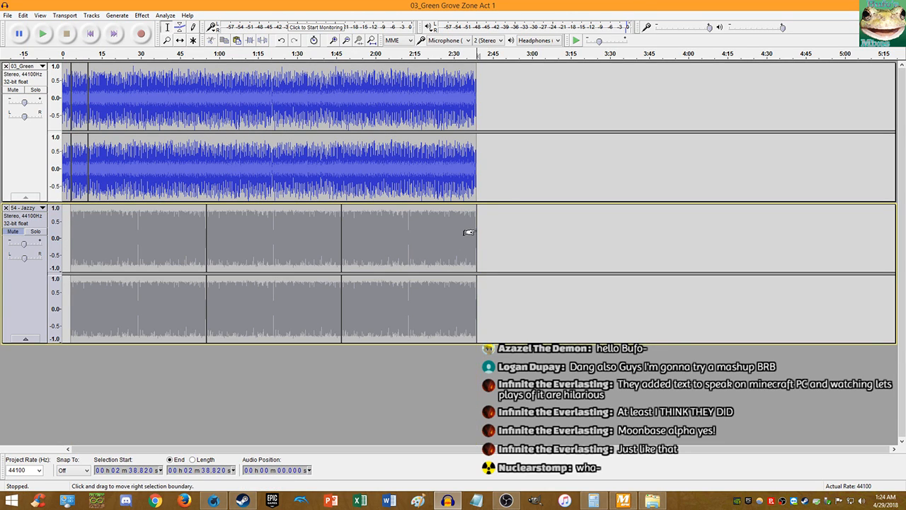
key("ctrl+v")
- Copy 03_Green from about 31.7 s to 2:38.8 and paste it twice at the clip end
left_click_drag(474, 160, 70, 155)
key("ctrl+c")
left_click(482, 163)
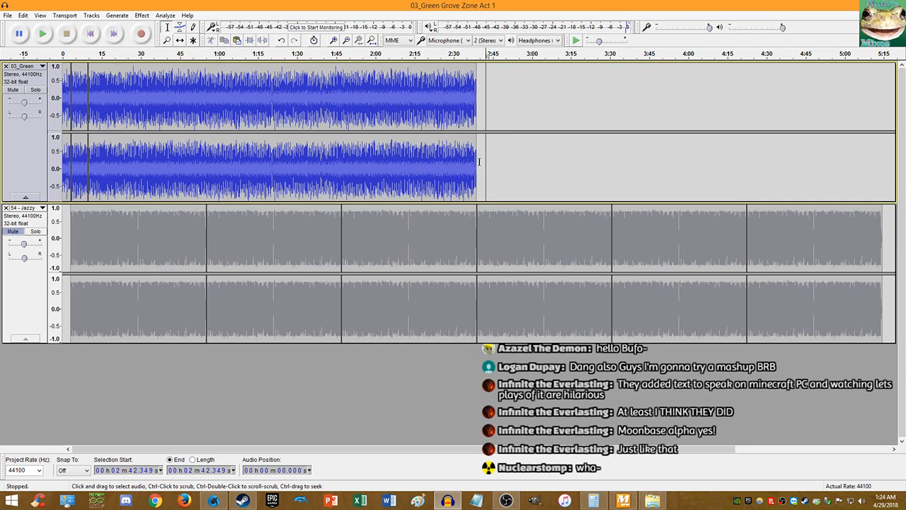
key("ctrl+v")
key("Right")
key("ctrl+v")
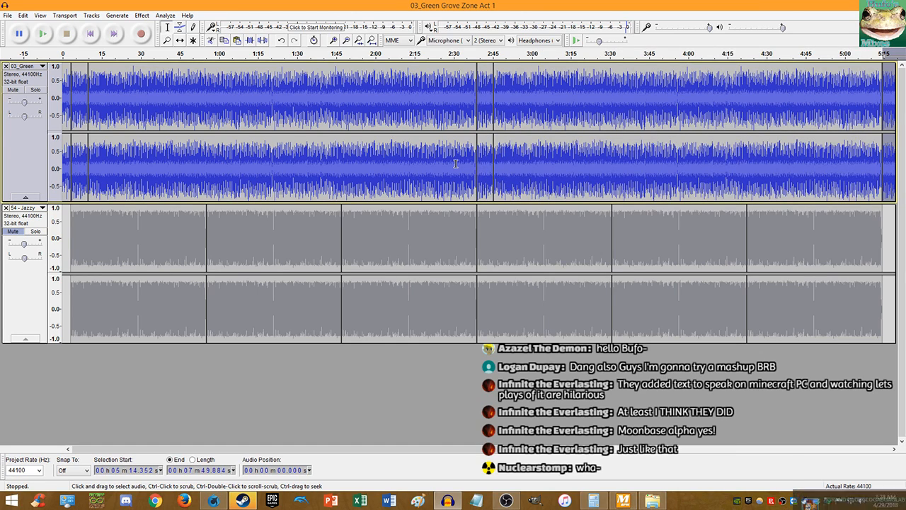
left_click(845, 469)
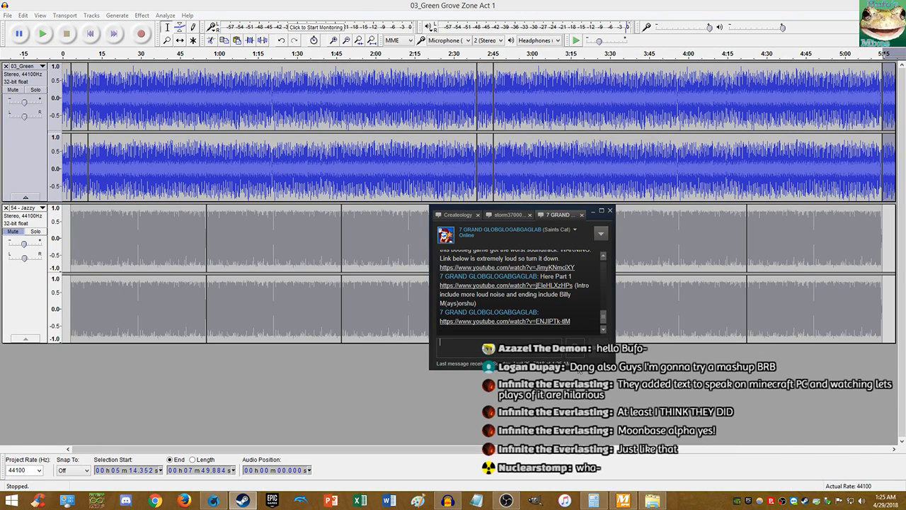
- Open the YouTube link from the Steam chat, then return to the Audacity project
left_click(514, 323)
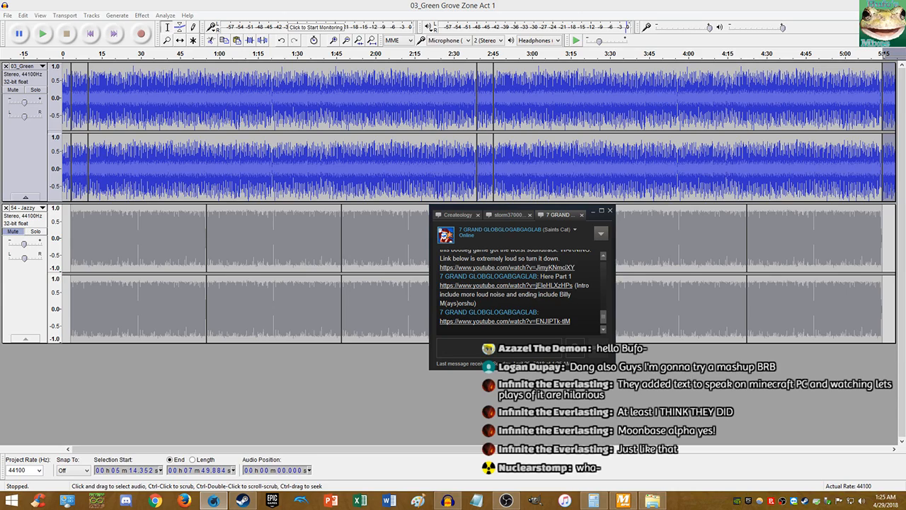
left_click(482, 5)
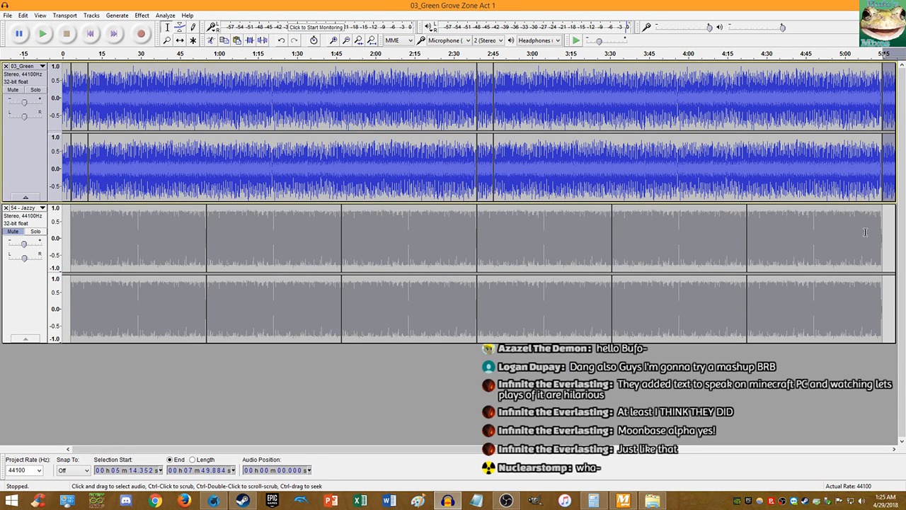
- Copy Jazzy's 2:38.820–5:14.352 section and paste it at 5:14
left_click_drag(881, 232, 472, 205)
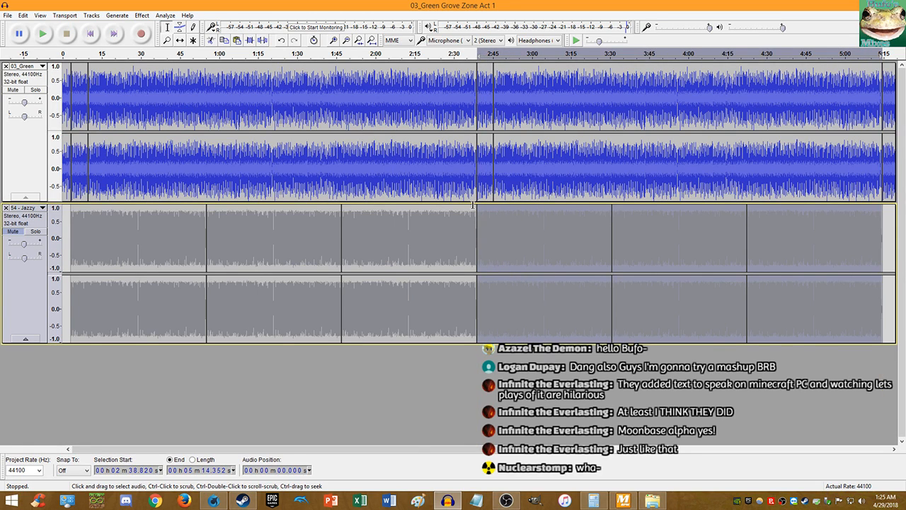
key("ctrl+c")
key("End")
left_click(277, 238)
key("ctrl+v")
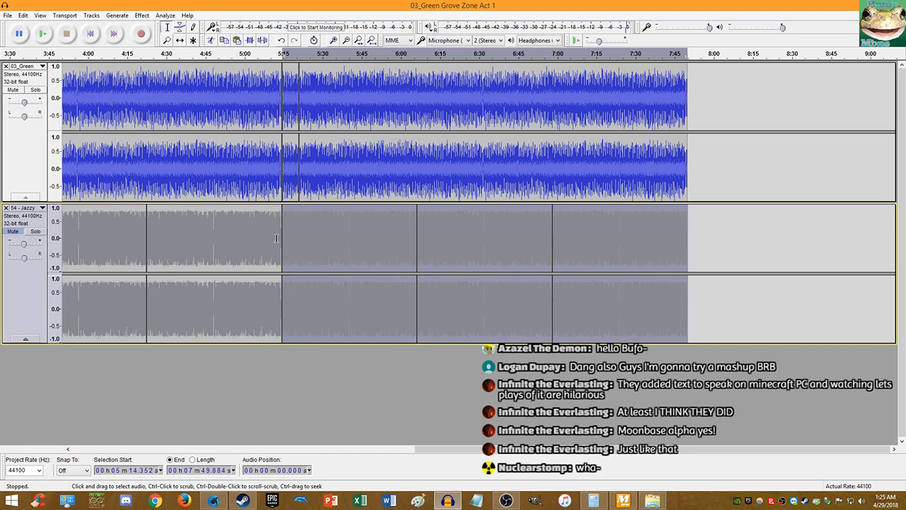
- Play from 5:12.391 to check the new Jazzy join, then stop
left_click(276, 238)
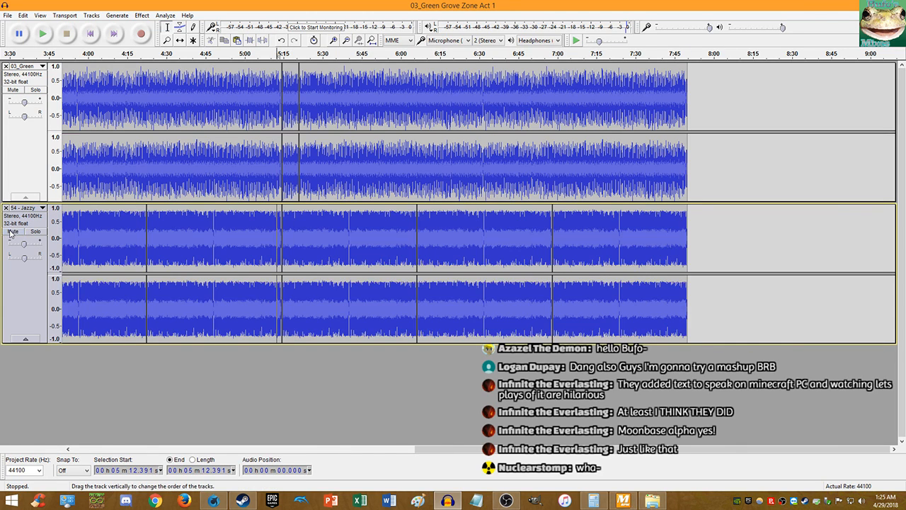
key("space")
scroll(286, 189, "up", 4)
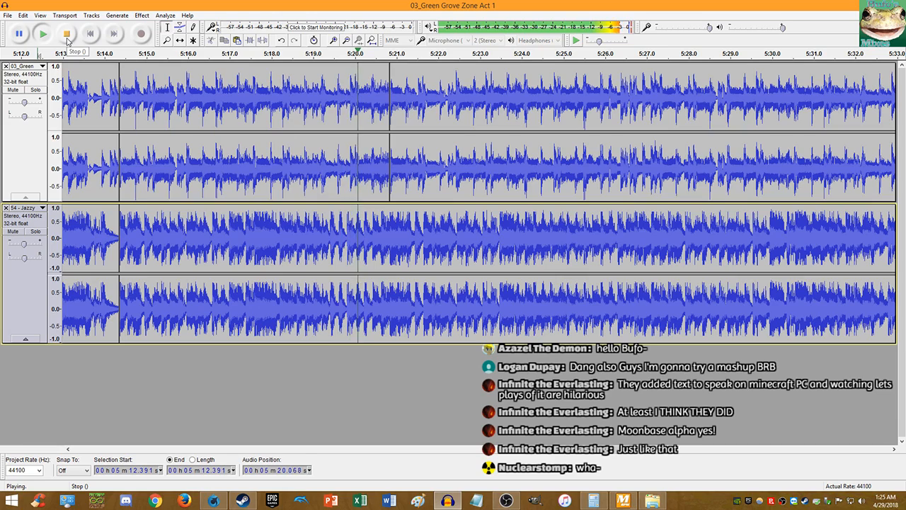
left_click(67, 40)
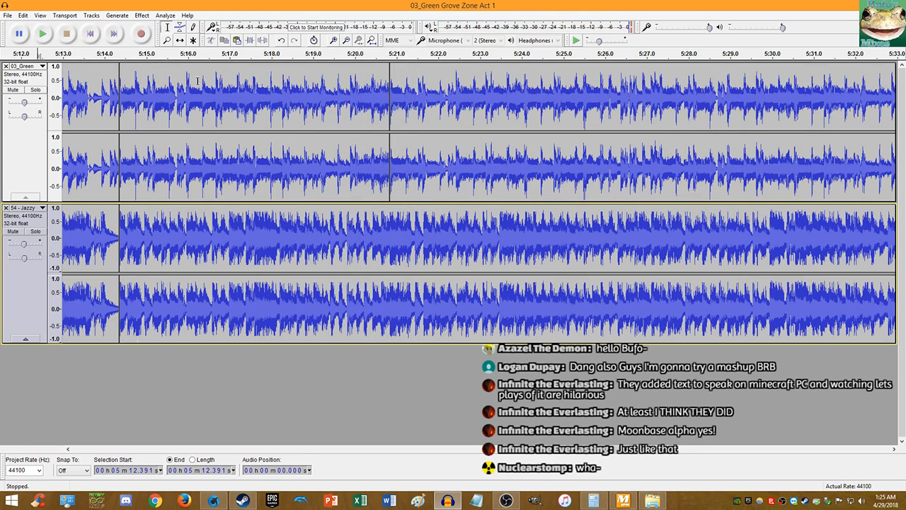
- Delete everything after 5:20.832 in both tracks and fit the project in view
left_click(389, 207)
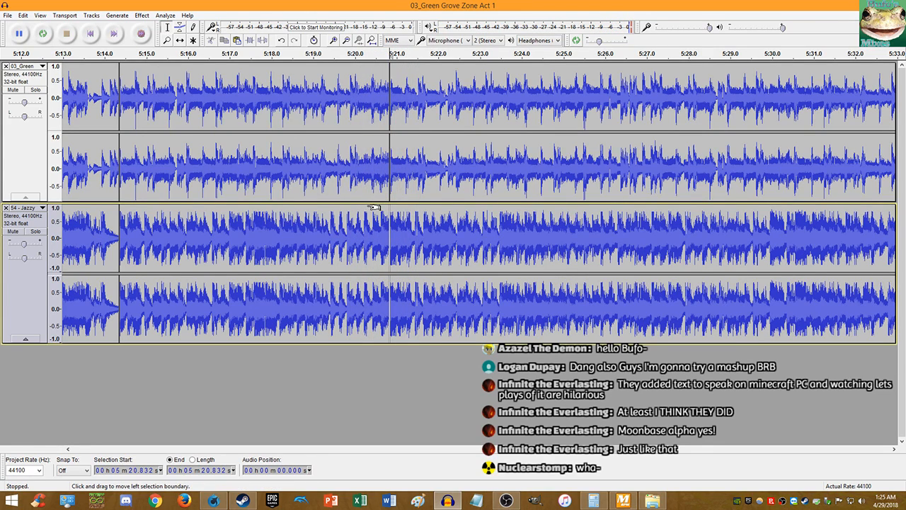
key("shift+End")
key("Delete")
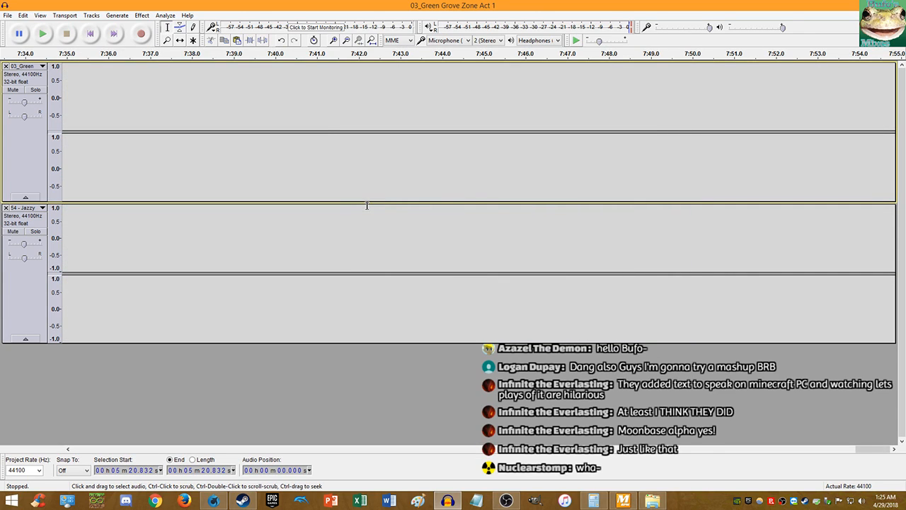
key("ctrl+f")
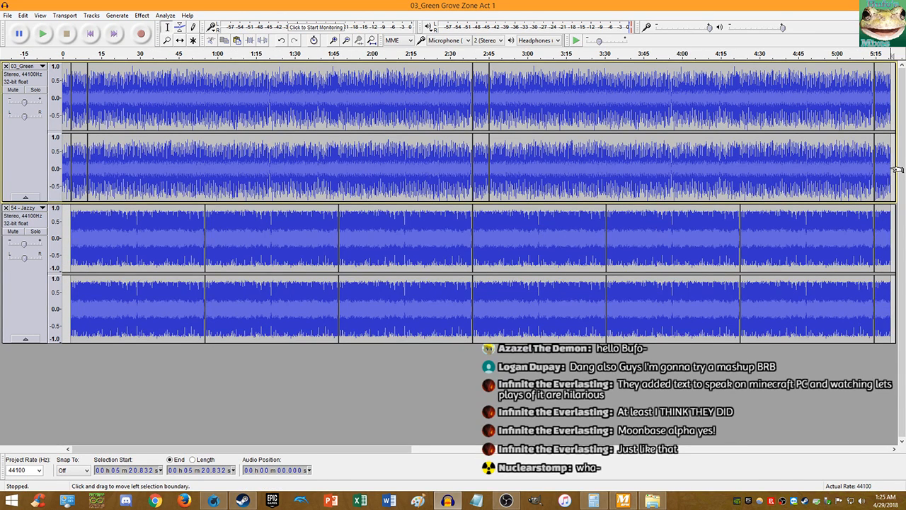
- Fade out the final 5:14.352–5:20.832 stretch of both tracks
left_click_drag(887, 168, 874, 191)
left_click(139, 16)
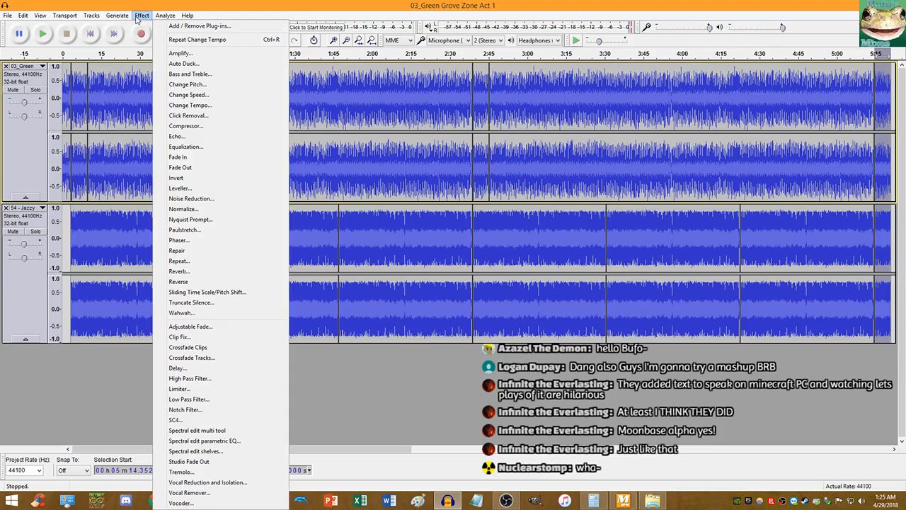
left_click(205, 168)
- Play the mashup from 2:30.636 to check the mix
left_click(452, 228)
key("space")
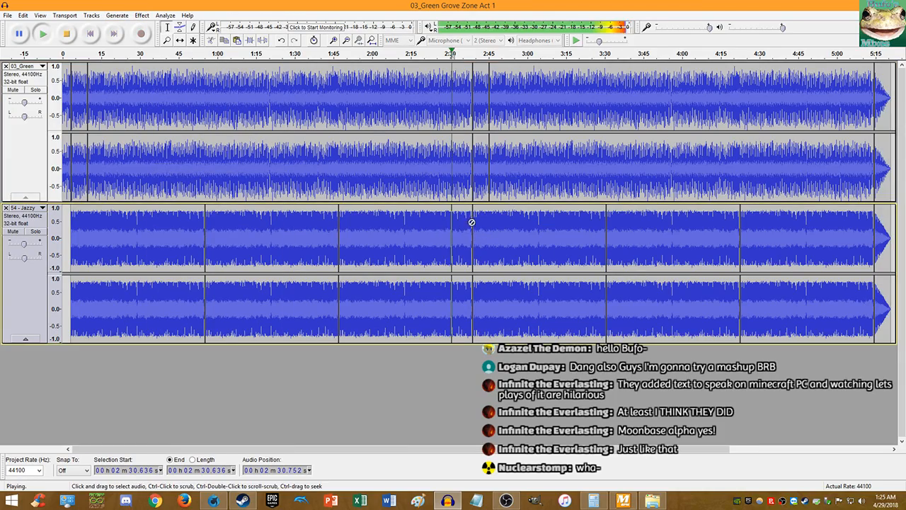
scroll(503, 202, "up", 6)
scroll(486, 196, "up", 1)
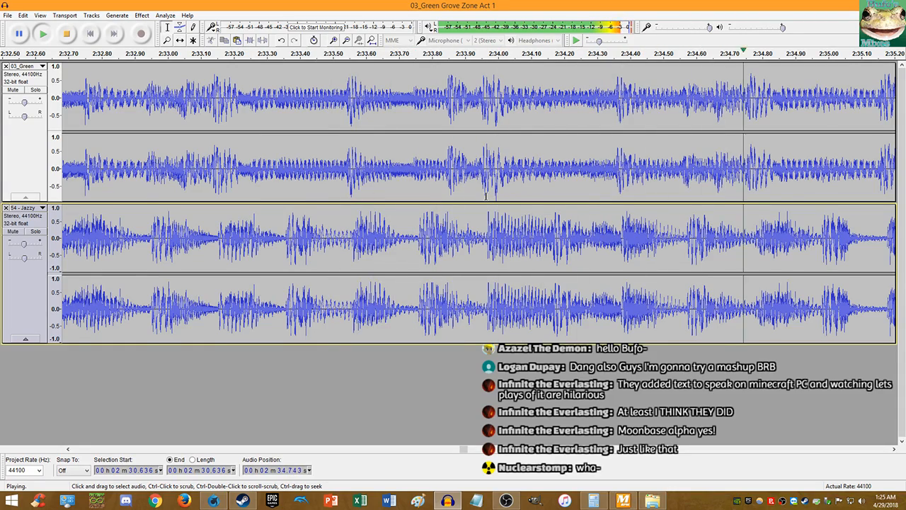
scroll(483, 196, "down", 2)
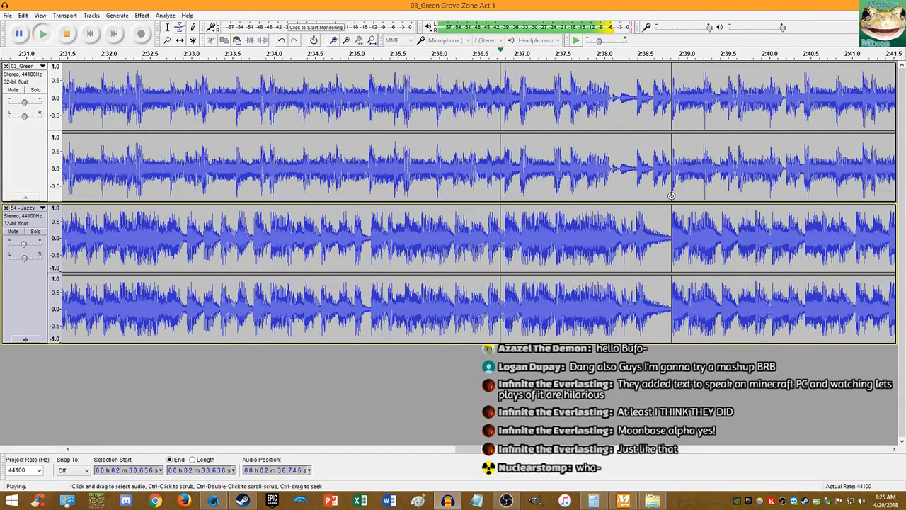
scroll(499, 195, "up", 2)
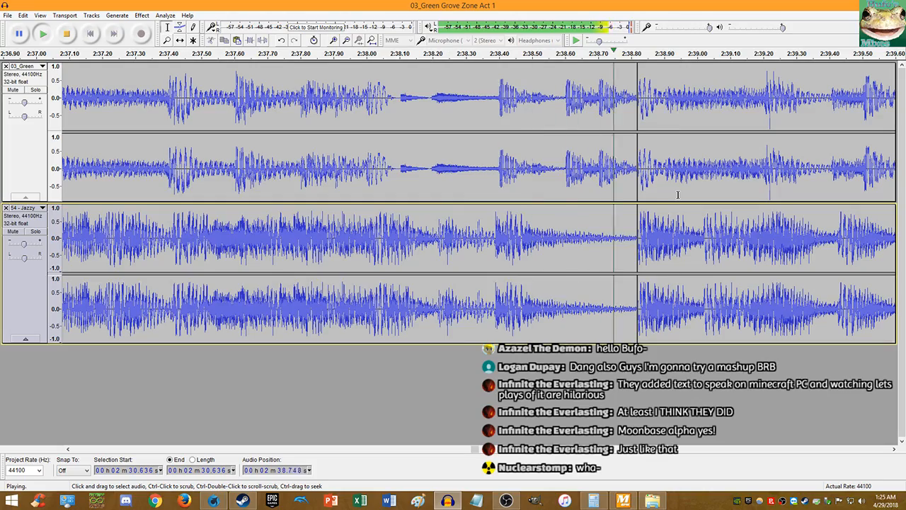
scroll(678, 195, "down", 3)
scroll(802, 204, "up", 3)
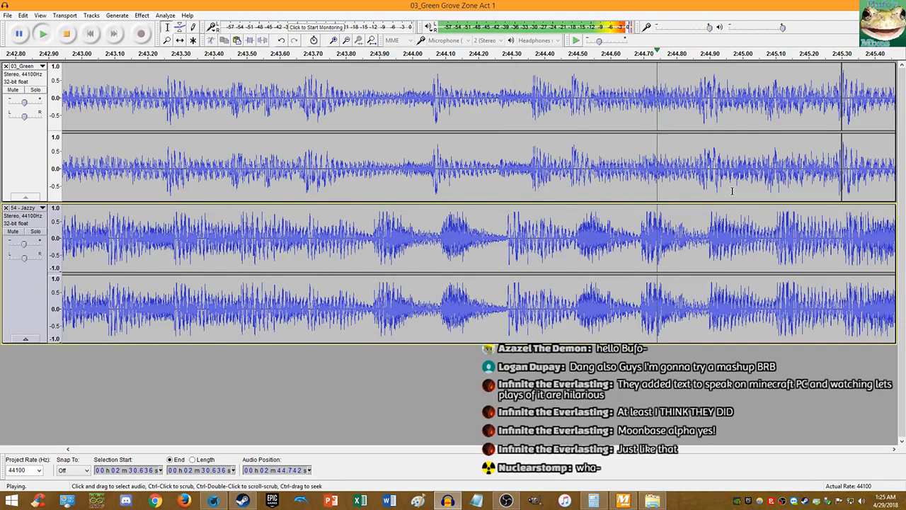
scroll(646, 182, "down", 1)
scroll(646, 182, "down", 2)
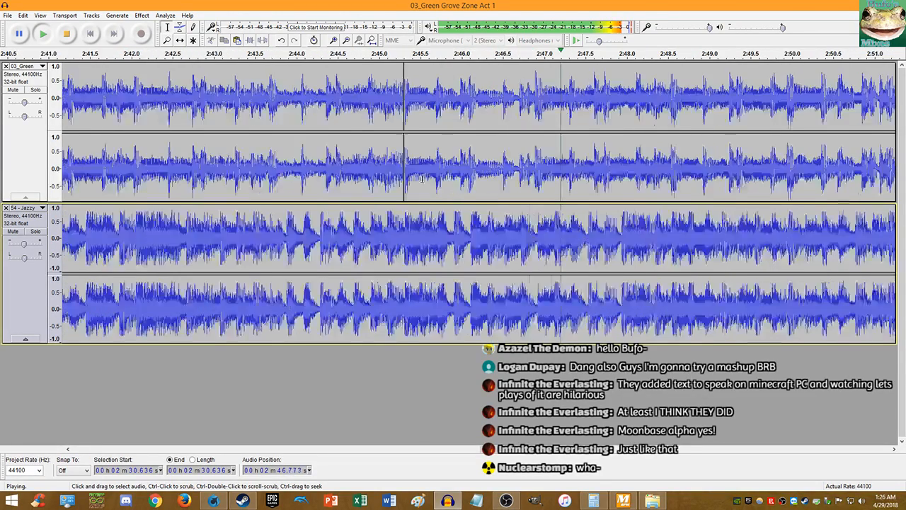
- Briefly mute 54 - Jazzy, then 03_Green, to compare each alone, then stop and fit the project
left_click(12, 231)
left_click(13, 232)
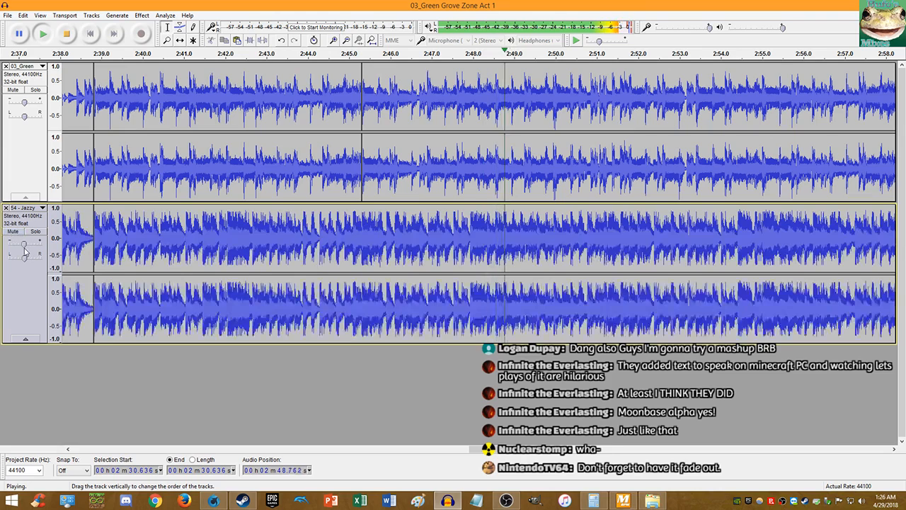
mouse_move(23, 246)
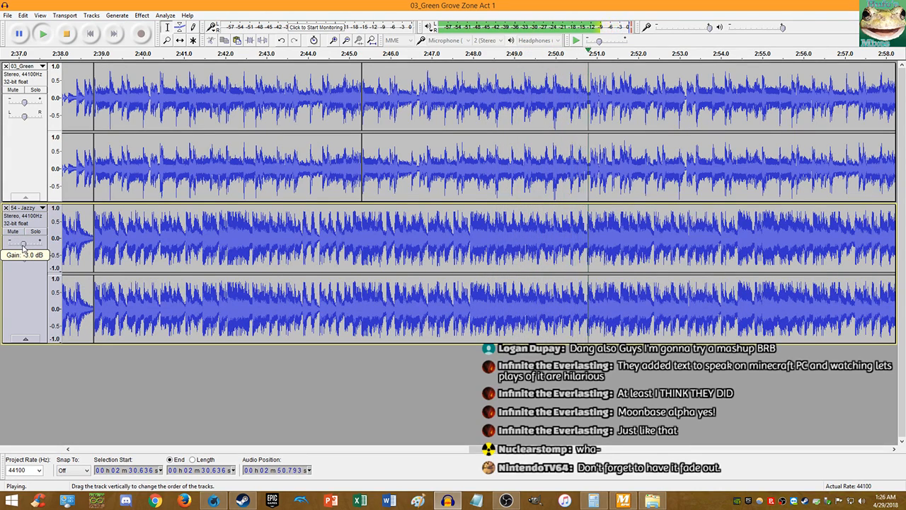
scroll(142, 87, "up", 3)
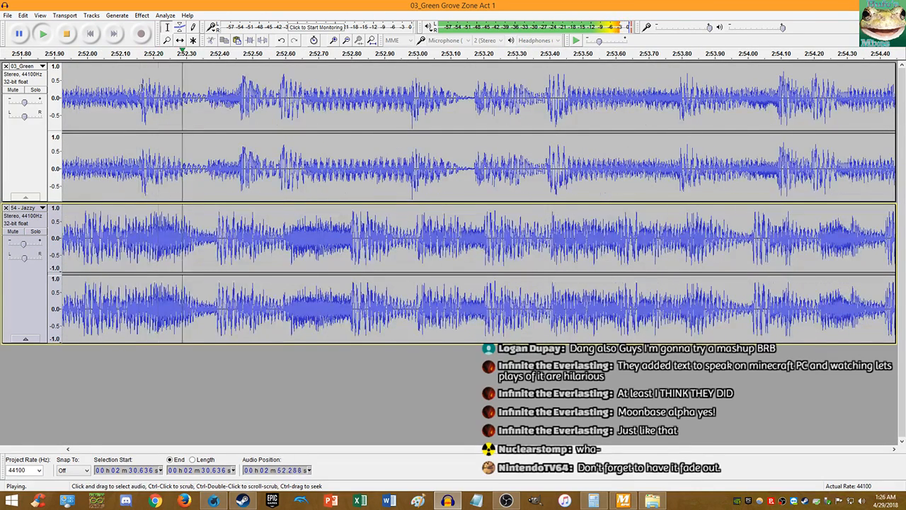
left_click(12, 90)
left_click(13, 90)
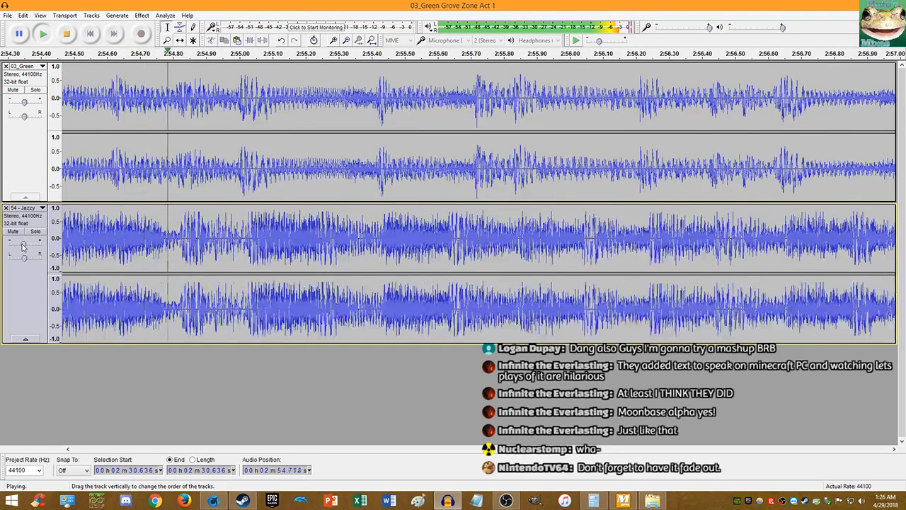
mouse_move(23, 246)
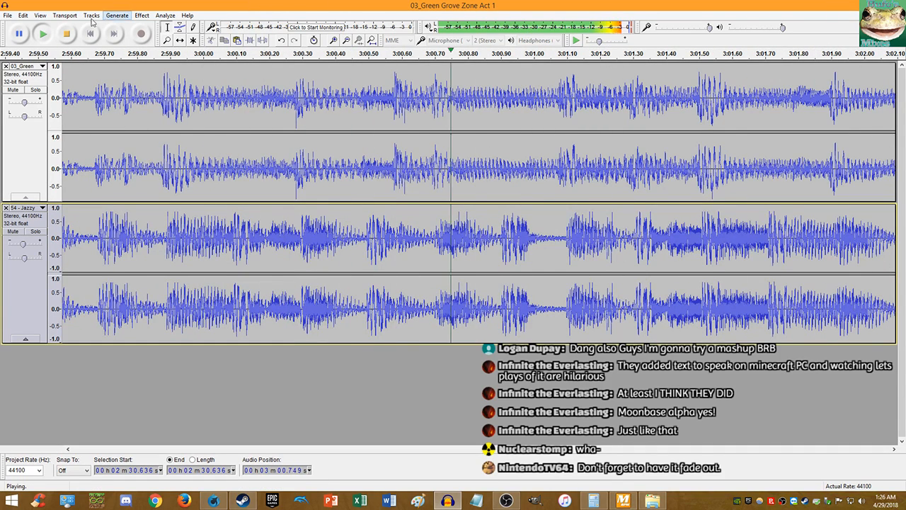
left_click(67, 34)
left_click(371, 41)
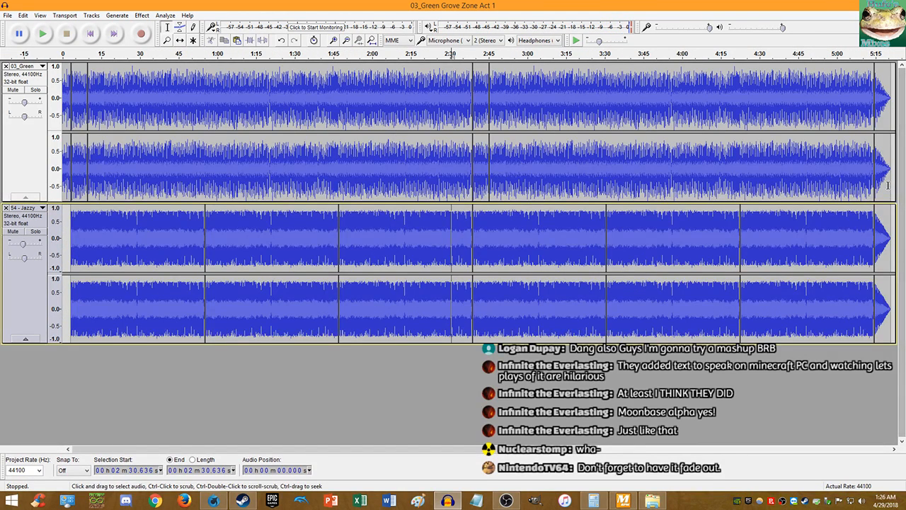
left_click_drag(890, 225, 872, 225)
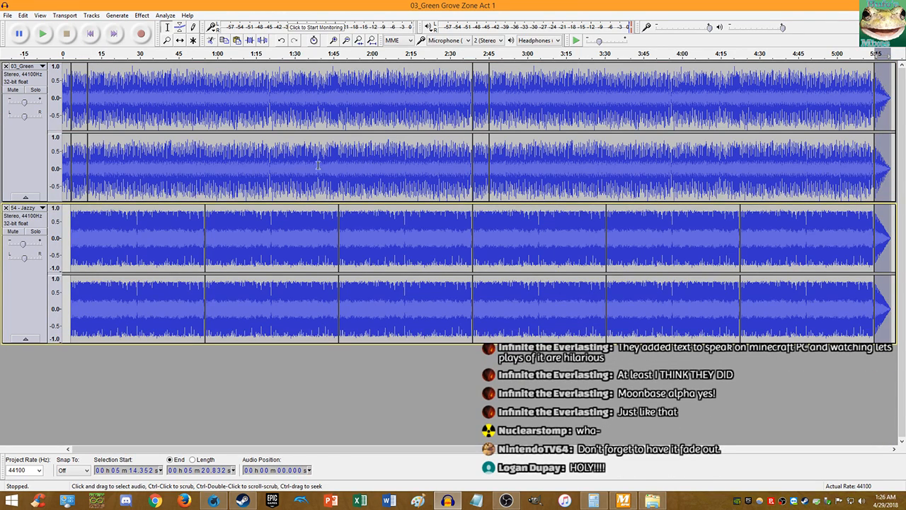
- Play the mashup from about 52.6 seconds to check the track alignment, then stop
left_click(198, 181)
key("space")
scroll(209, 162, "up", 6)
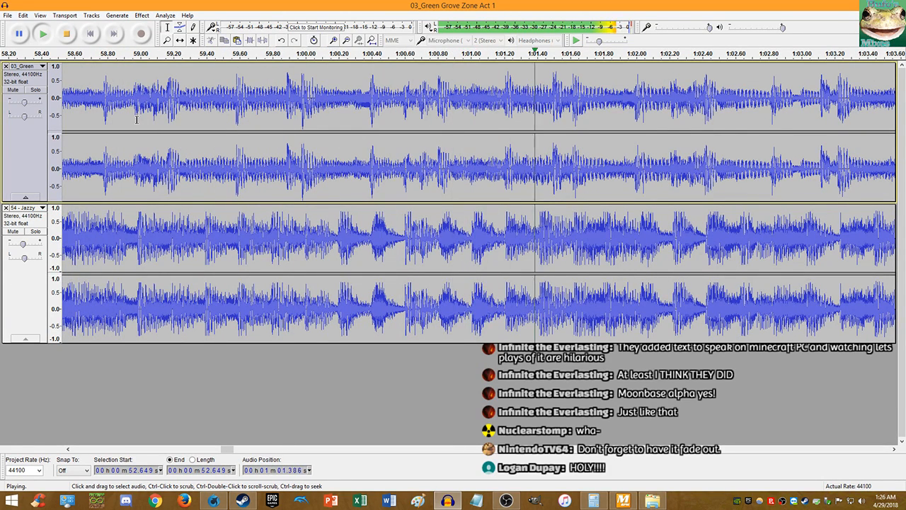
left_click(67, 34)
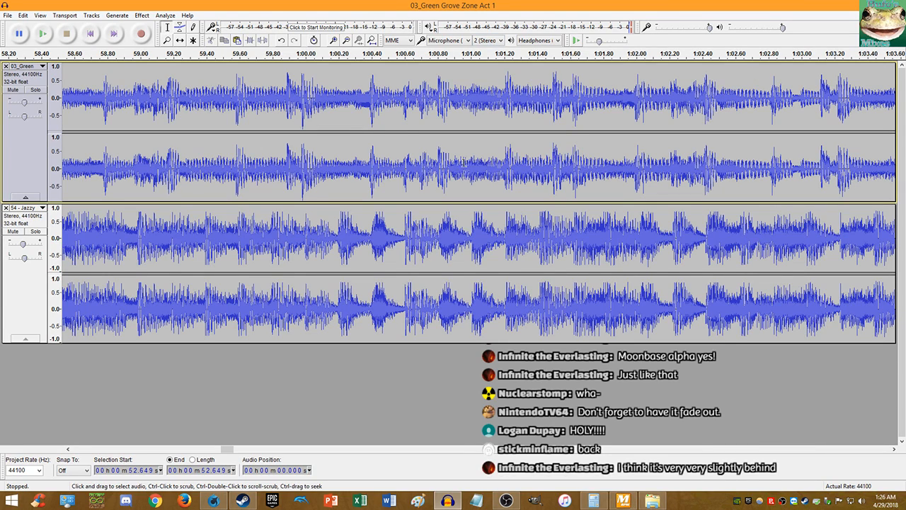
- Zoom to sample level around 2:38.8 to confirm the tracks align, then zoom back out
scroll(639, 197, "down", 2)
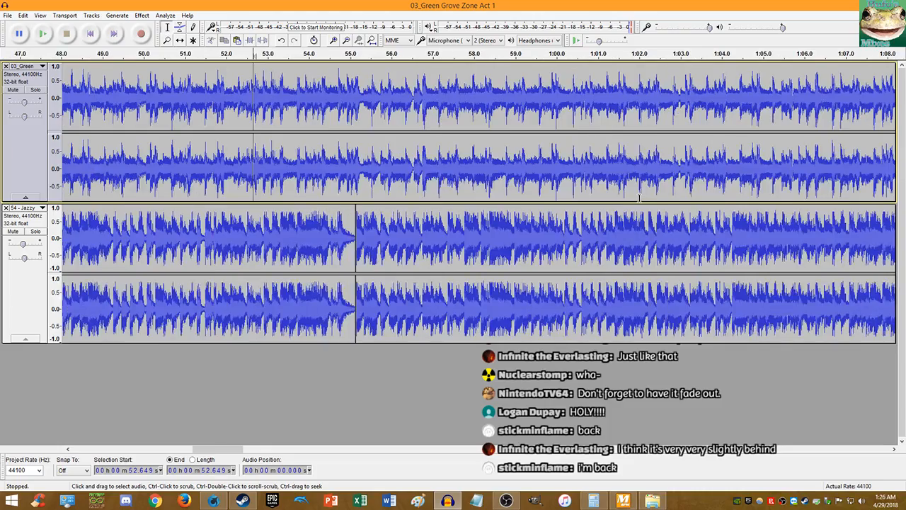
scroll(472, 168, "down", 5)
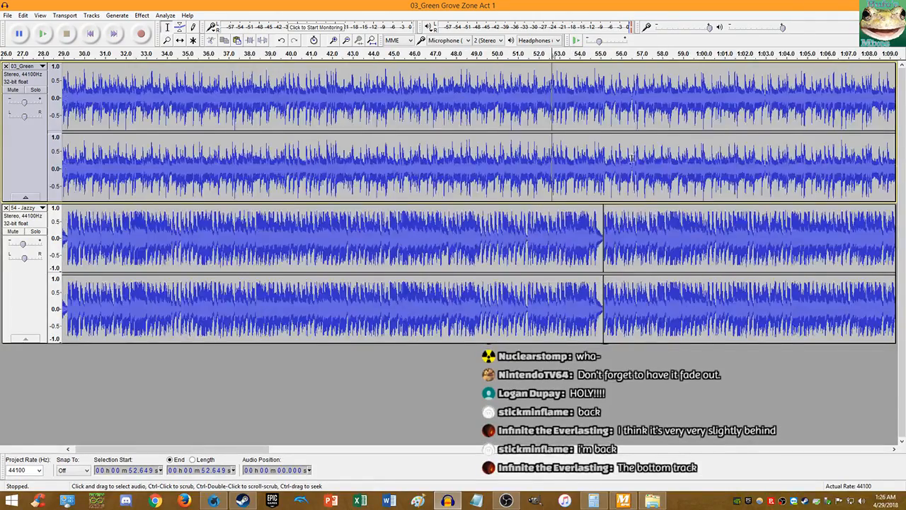
scroll(262, 188, "up", 10)
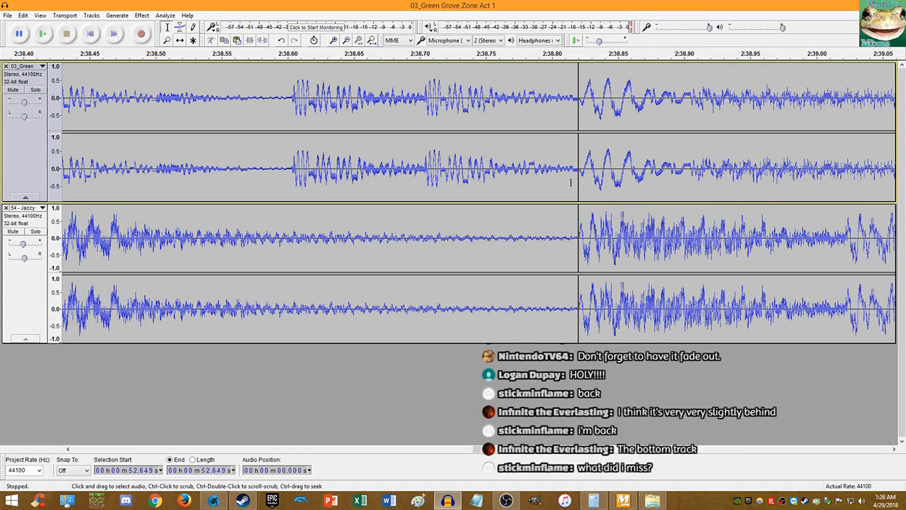
scroll(571, 183, "up", 3)
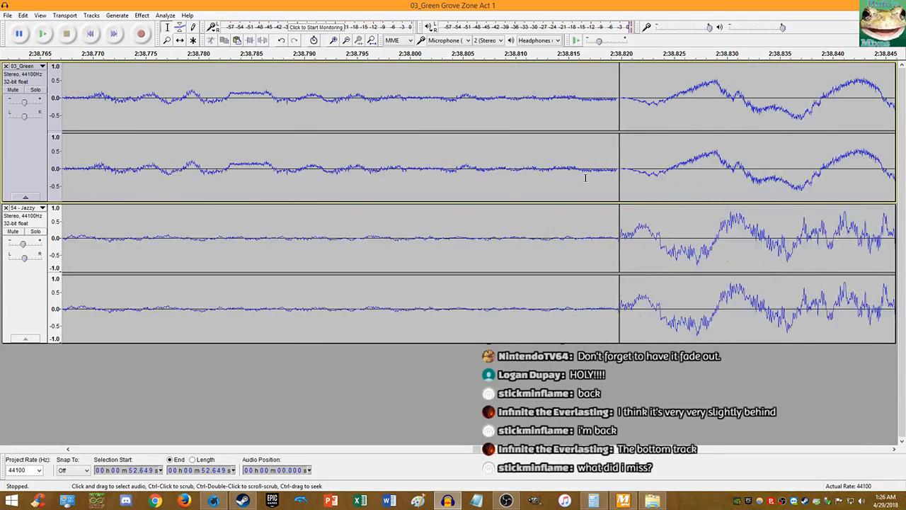
scroll(611, 179, "up", 6)
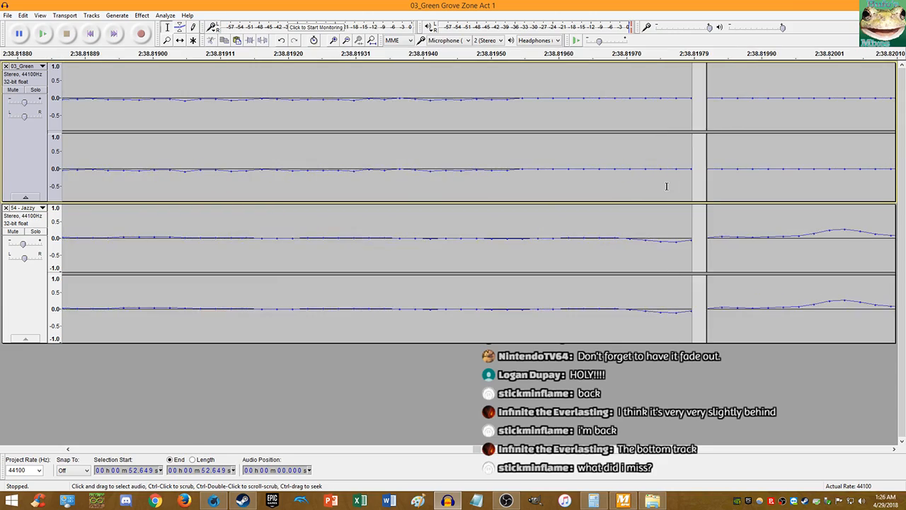
scroll(678, 191, "down", 15)
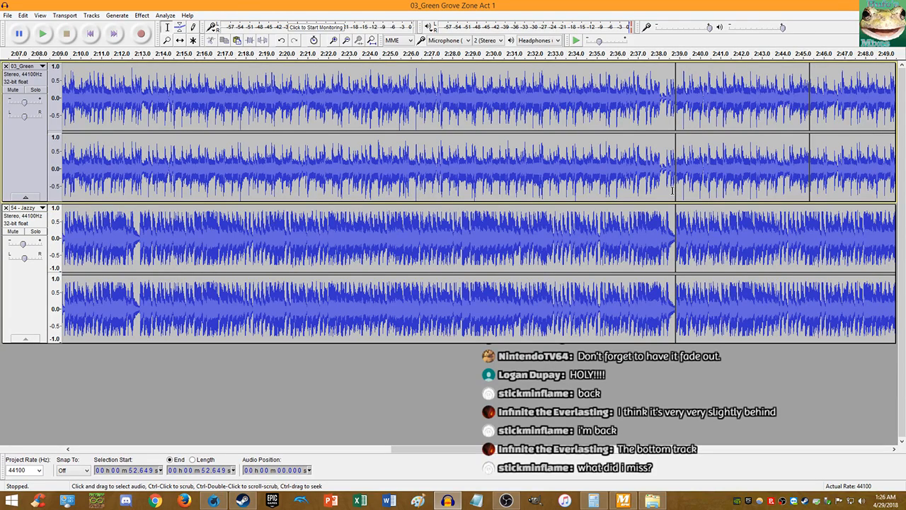
scroll(671, 191, "down", 3)
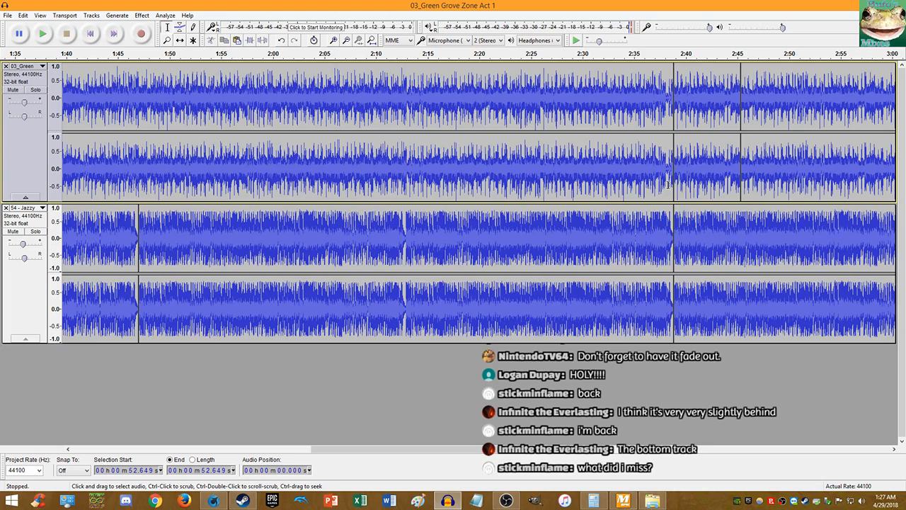
scroll(668, 185, "down", 1)
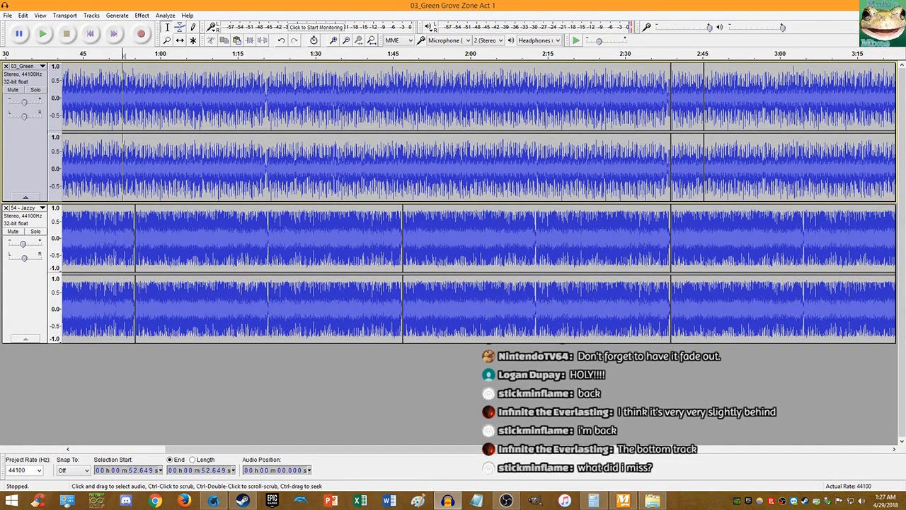
key("alt+Tab")
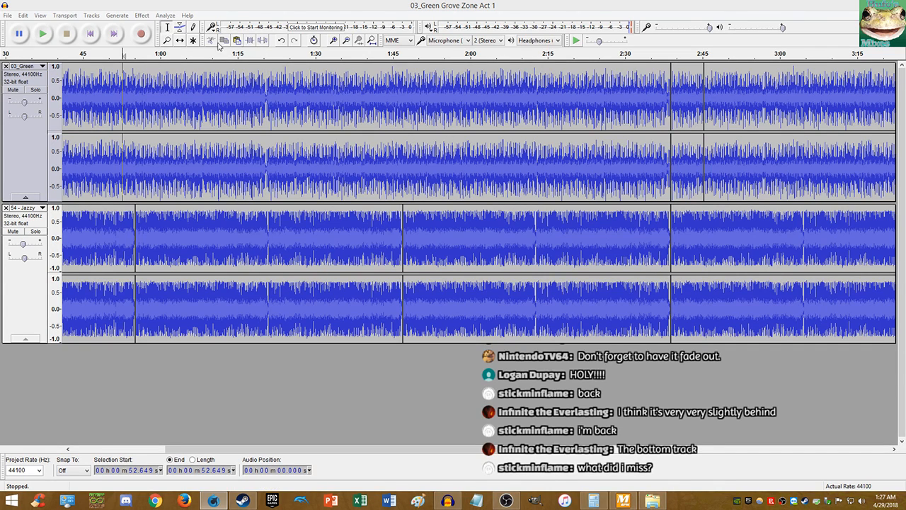
- Fit the project in view and bring up File > Save Project As
left_click(371, 40)
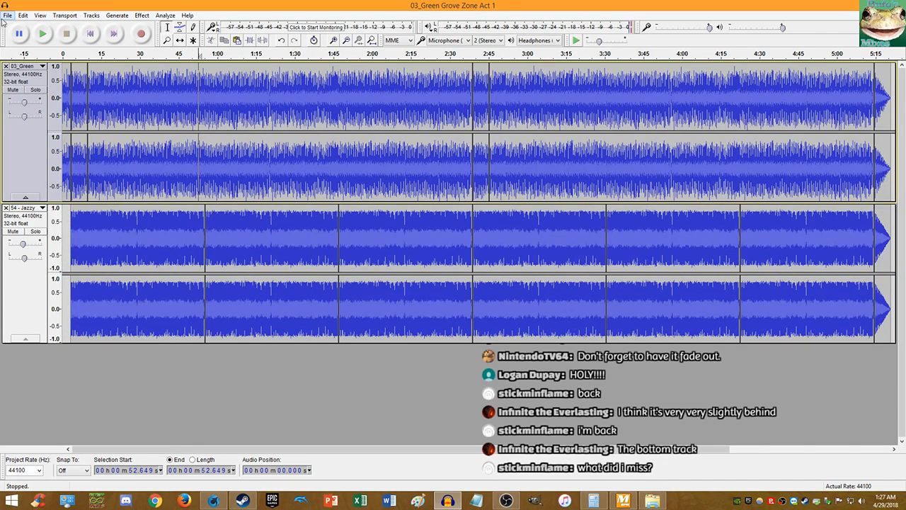
left_click(7, 15)
left_click(39, 85)
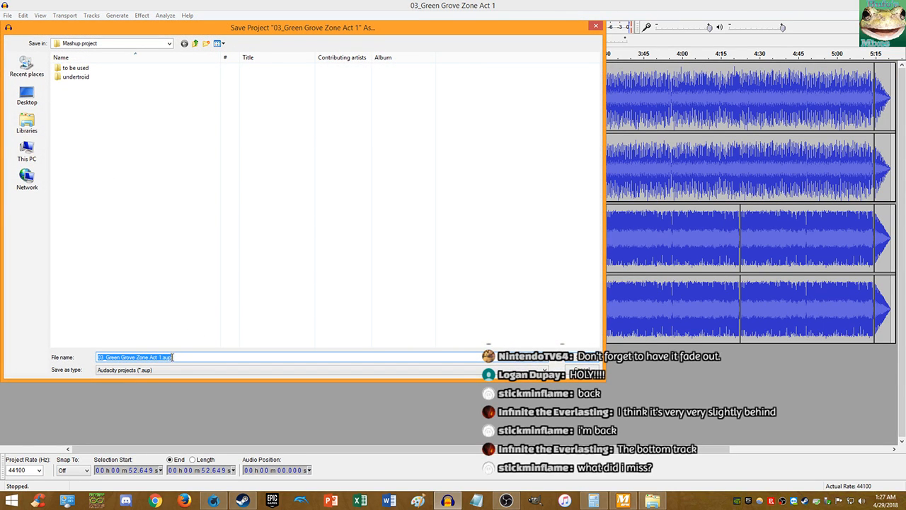
- Paste the long mashup title as the file name, undo it, and check the Steam chat window
type("NintendoTV64- Sonic 3D Blast- Green Grove Zone / Mario Party 6- Jazzy \"Jazzy Grove Zone\"")
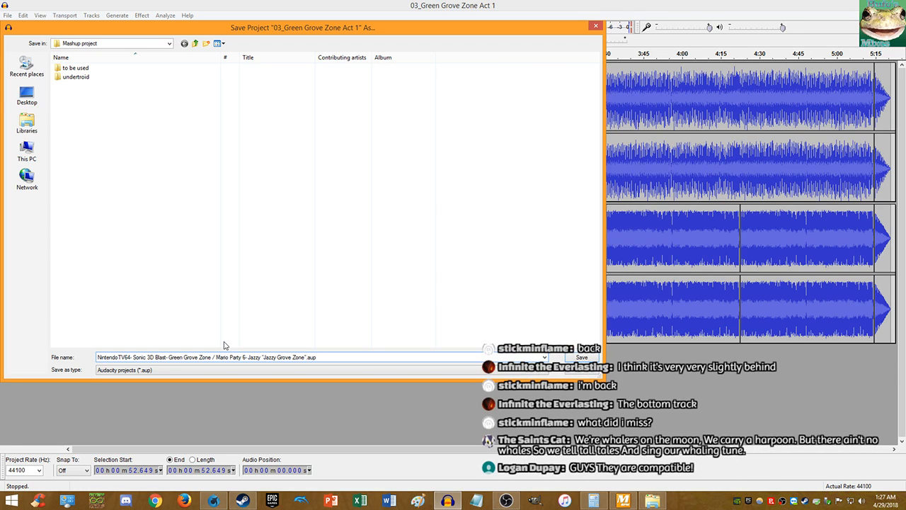
key("ctrl+z")
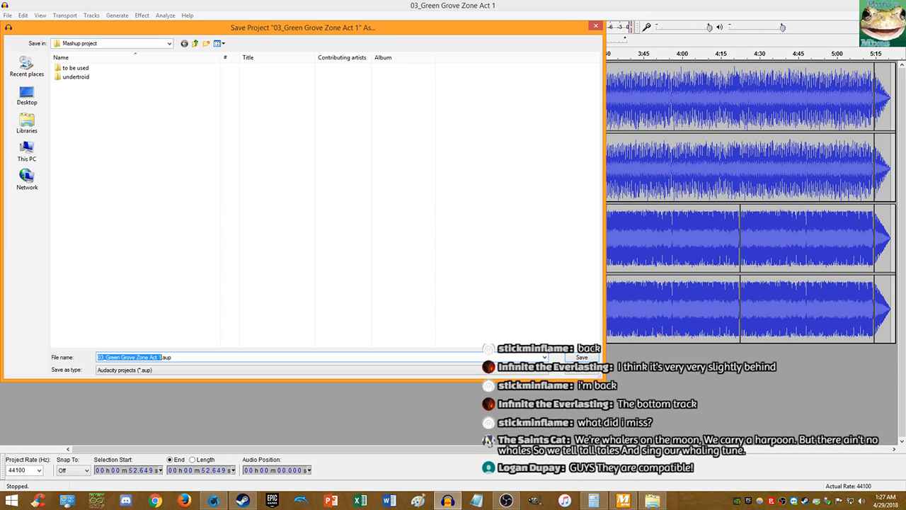
key("alt+Tab")
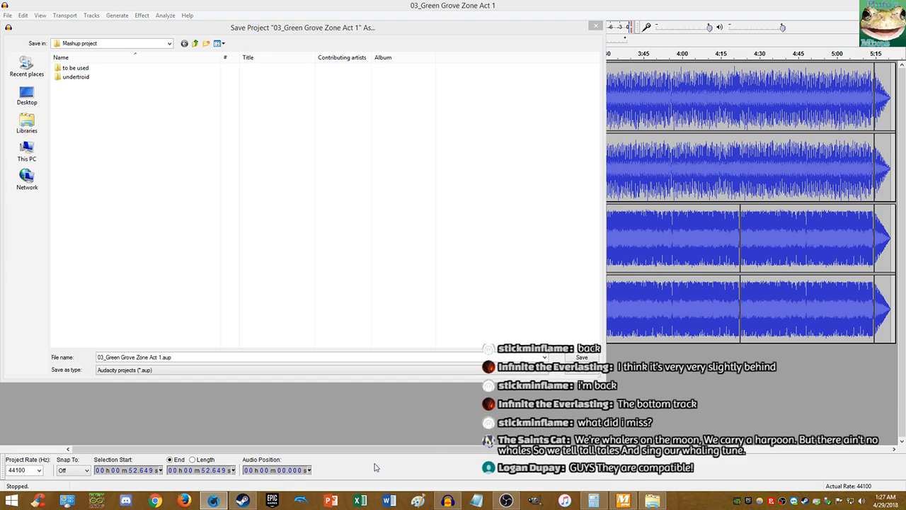
left_click(242, 499)
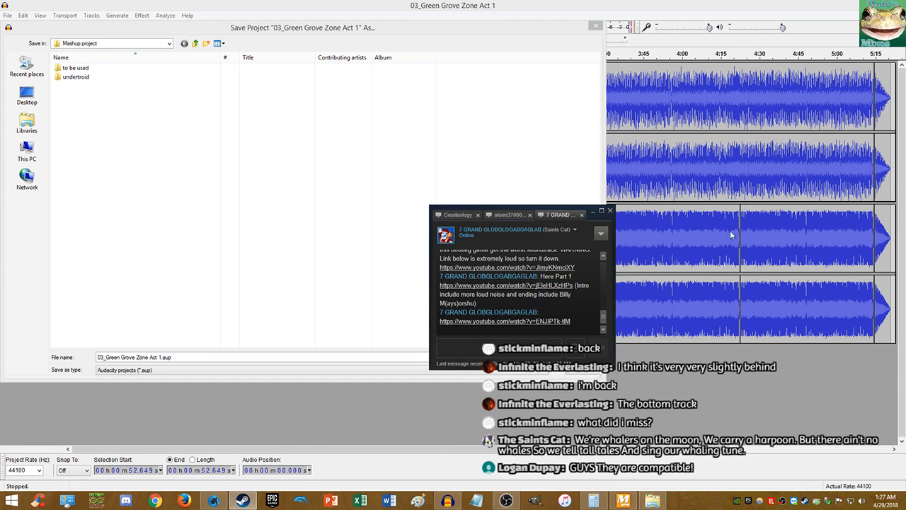
key("alt+Tab")
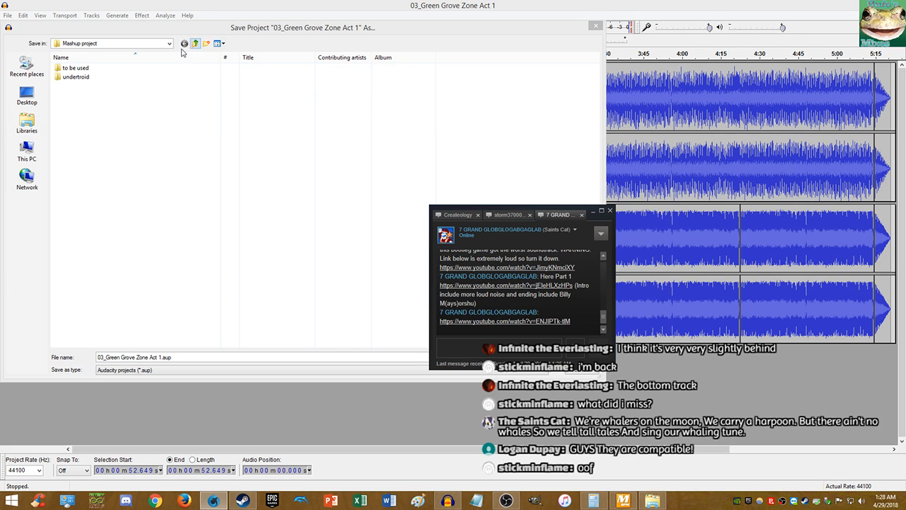
- Save the project as 'Jazzy Grove Zone' in Documents > Audacity-Projects
left_click(27, 121)
double_click(124, 71)
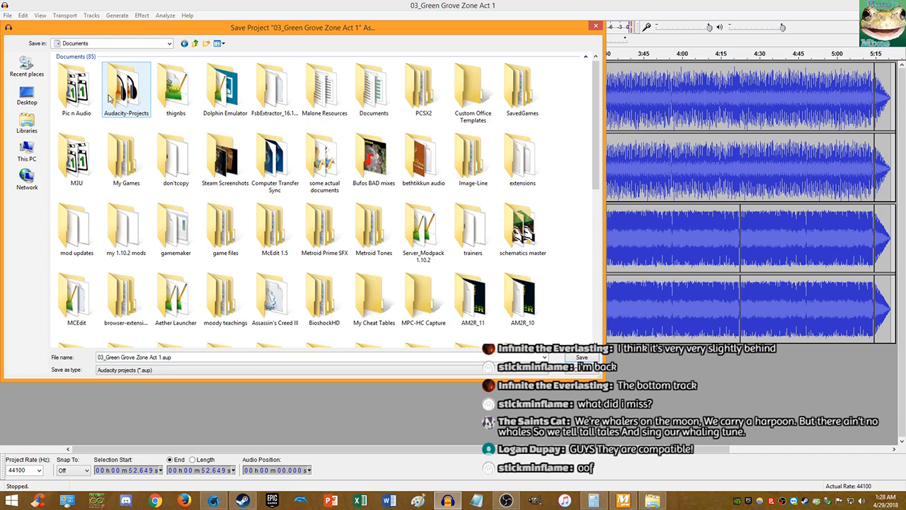
double_click(113, 99)
left_click(164, 357)
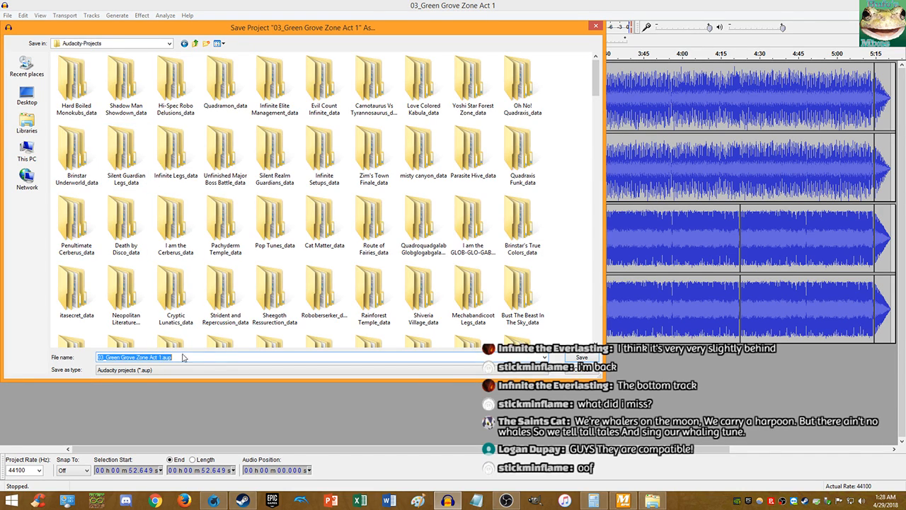
key("alt+Tab")
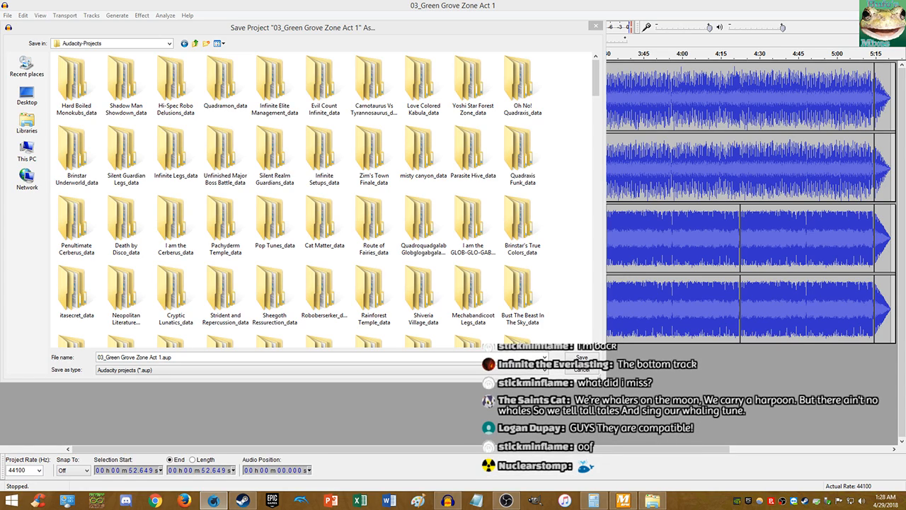
left_click(165, 359)
left_click(159, 359)
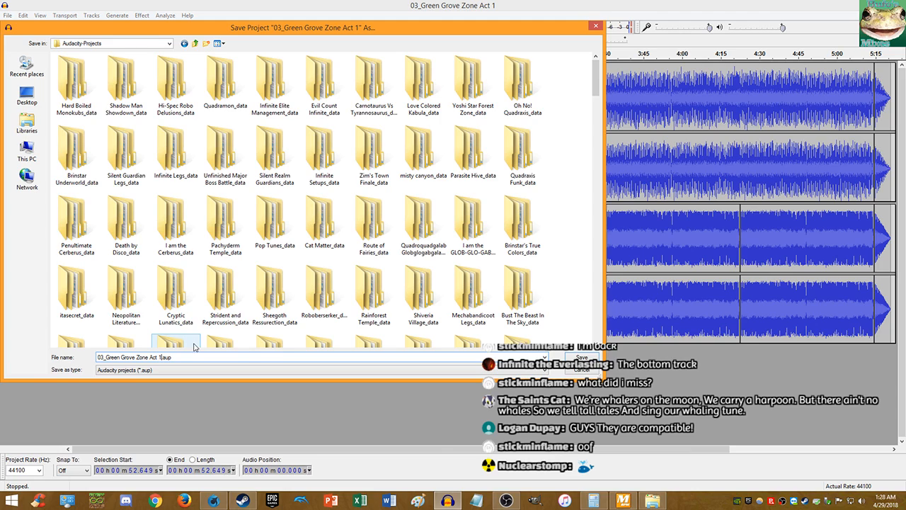
key("shift+Home")
type("Jazzy")
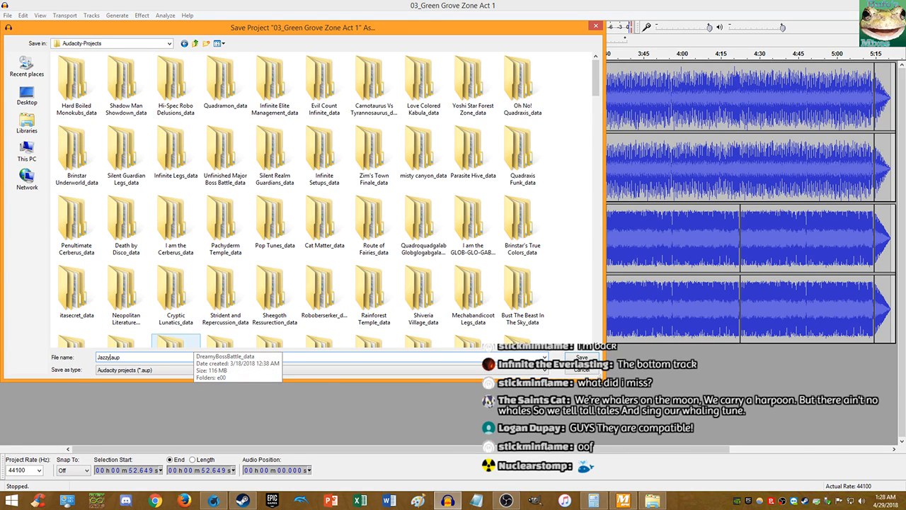
type(" Grove Zon")
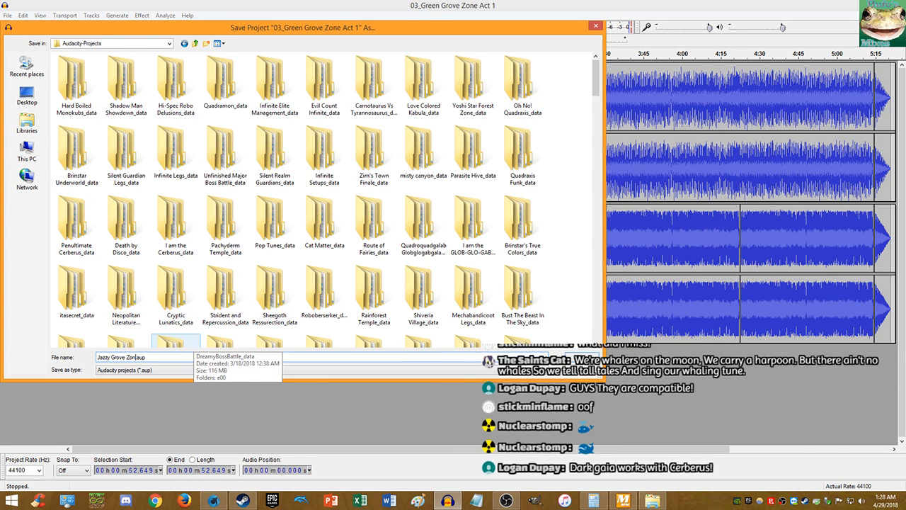
type("e")
key("ctrl+a")
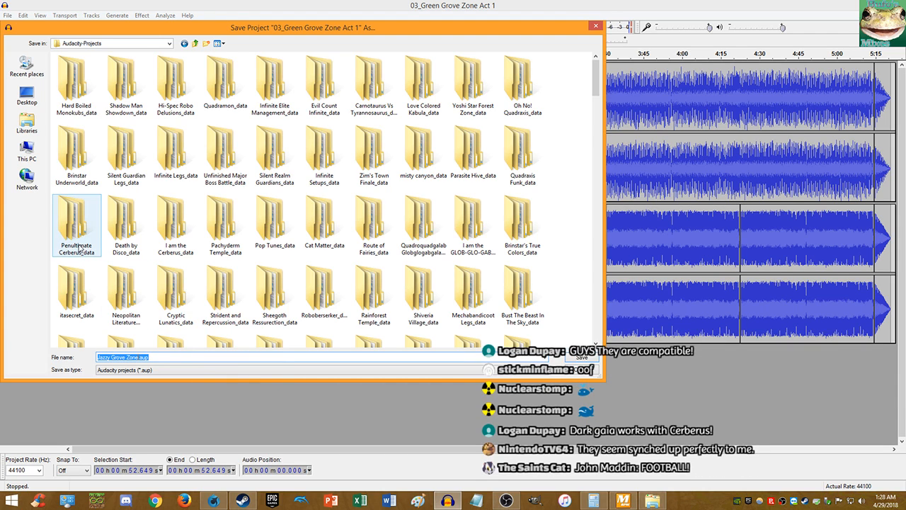
left_click(580, 358)
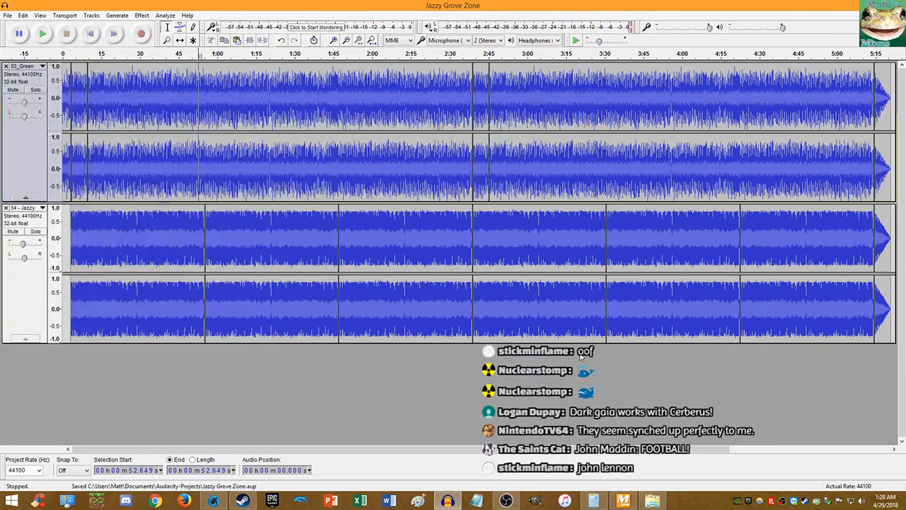
- In Edit Metadata, load the Tags.xml template and set Track Number to 500
left_click(7, 14)
left_click(36, 116)
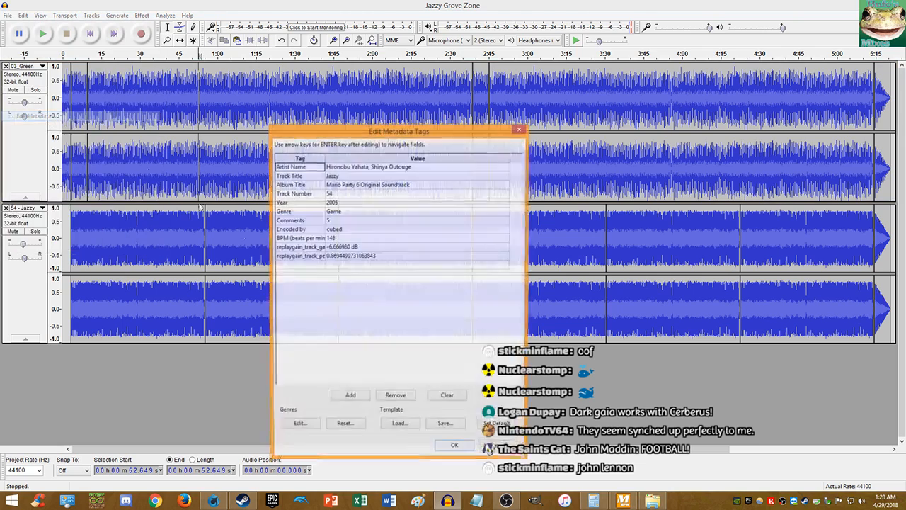
left_click(398, 427)
double_click(345, 203)
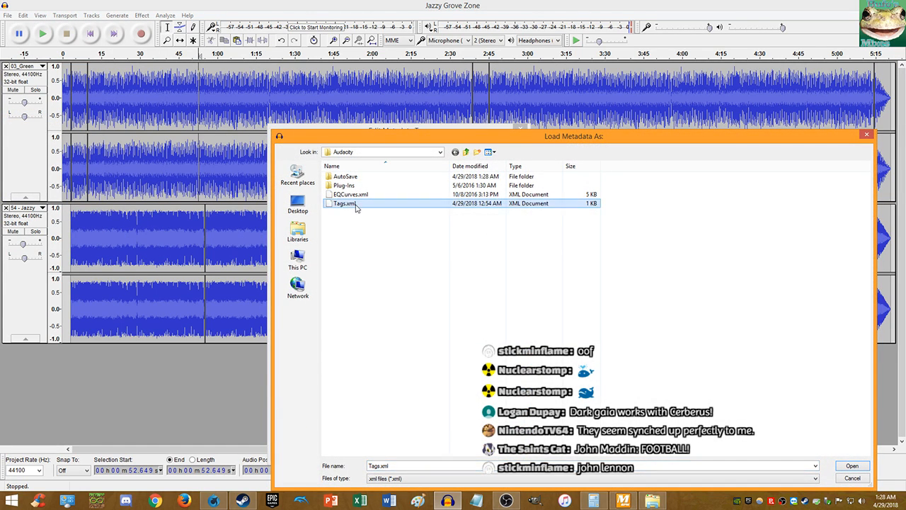
left_click(354, 175)
left_click(347, 195)
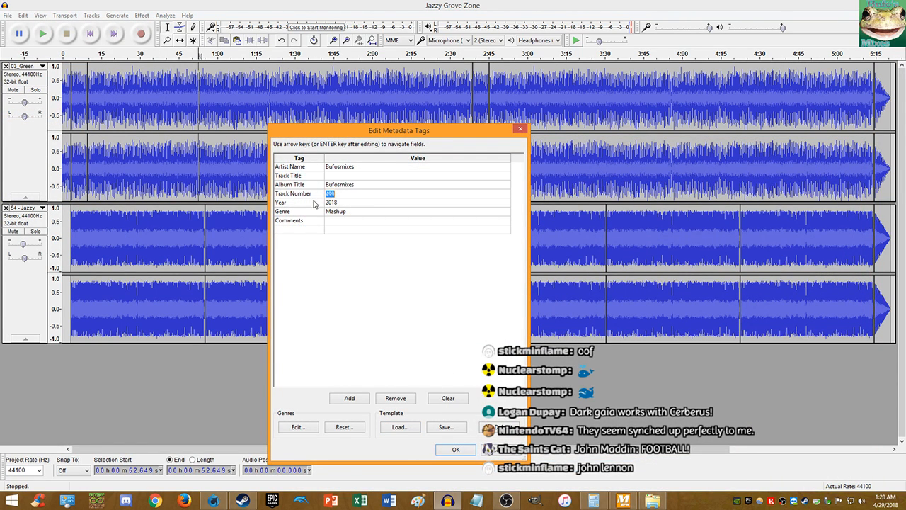
type("500")
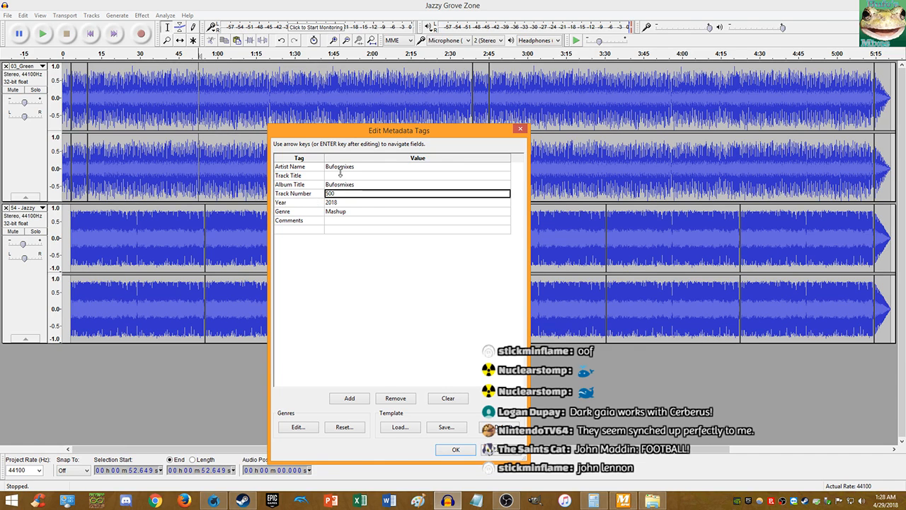
left_click(344, 176)
- Overwrite the Tags.xml template with these tags and apply the metadata
left_click(449, 428)
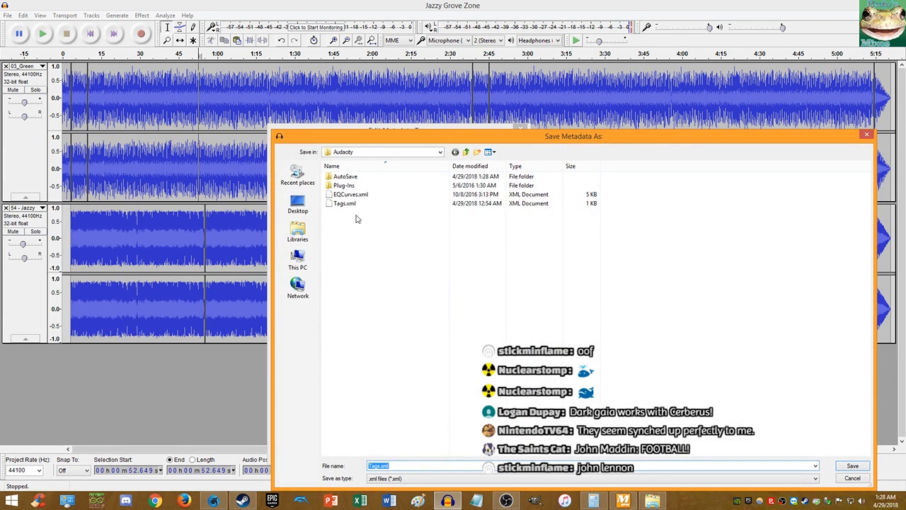
double_click(345, 203)
left_click(481, 253)
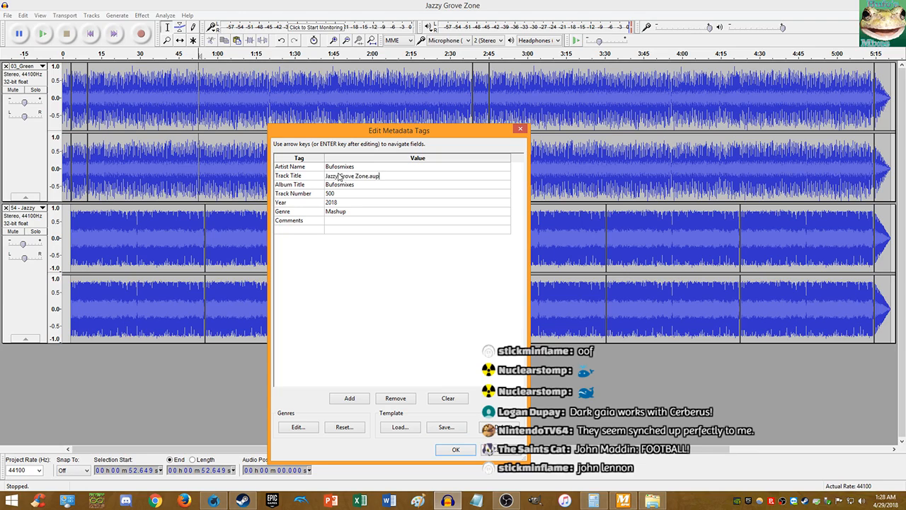
left_click(455, 450)
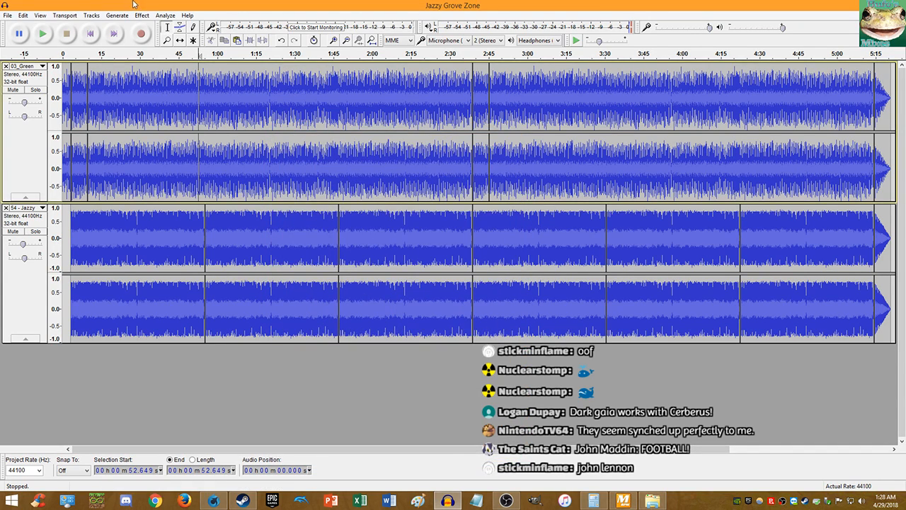
left_click(7, 15)
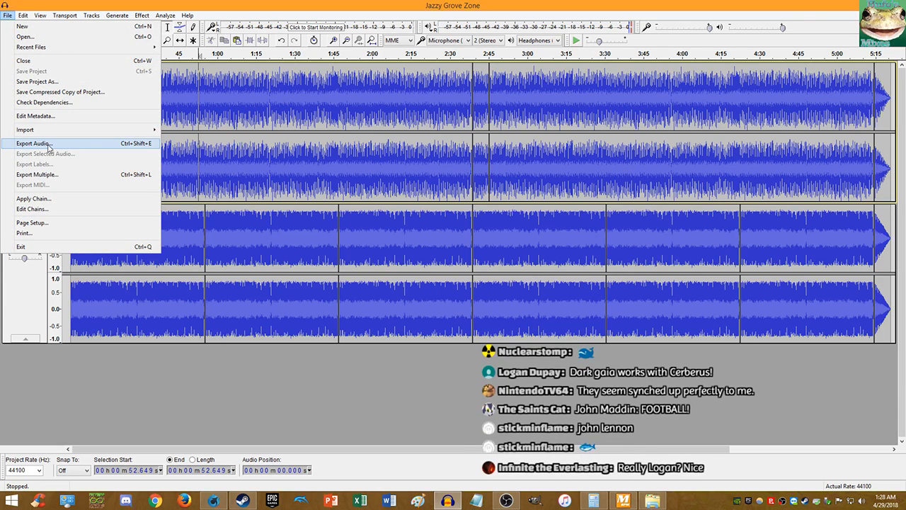
left_click(63, 144)
- Export the MP3 as 'Mario Sonic Mix- Jazzy Grove Zone', accepting the mixdown and metadata prompts
left_click(161, 284)
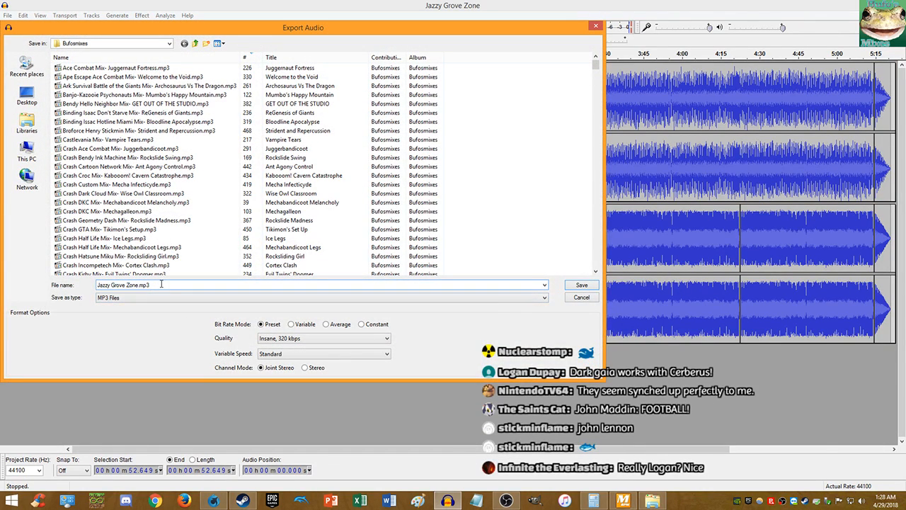
type("Mario Sonic Mix-")
left_click(581, 285)
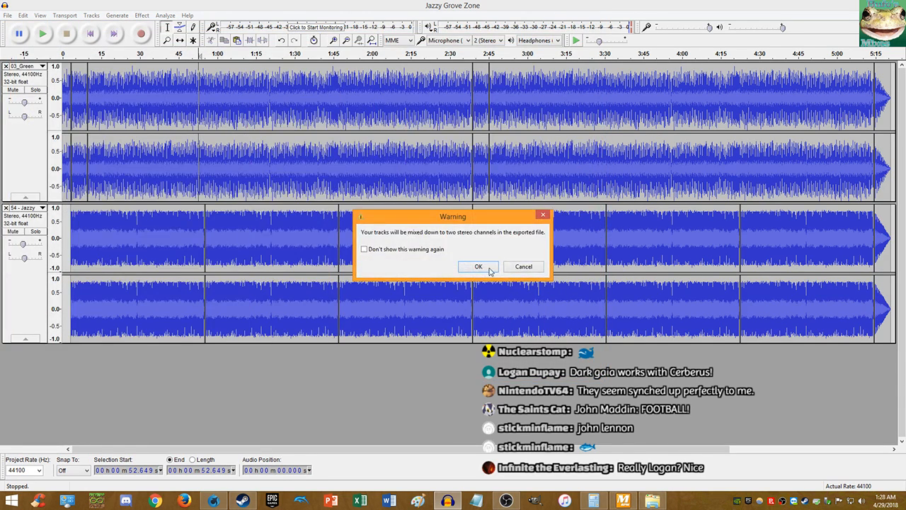
left_click(478, 267)
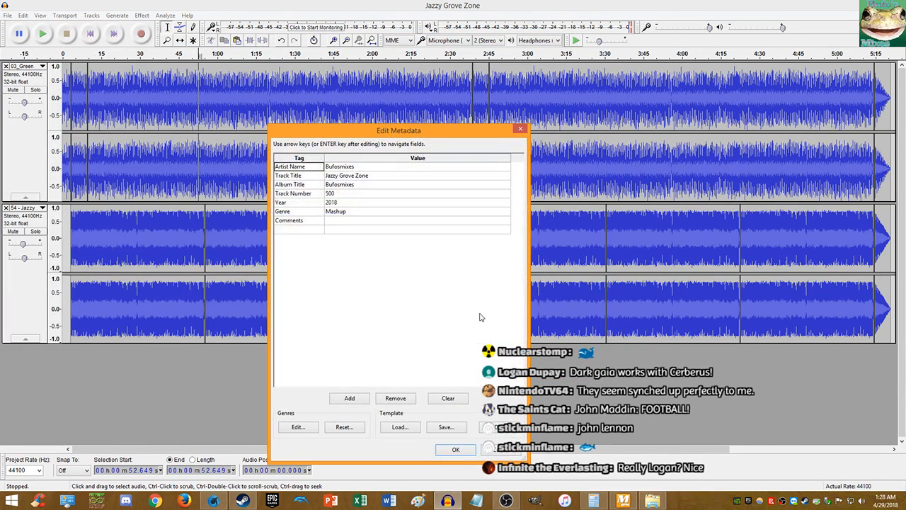
left_click(466, 448)
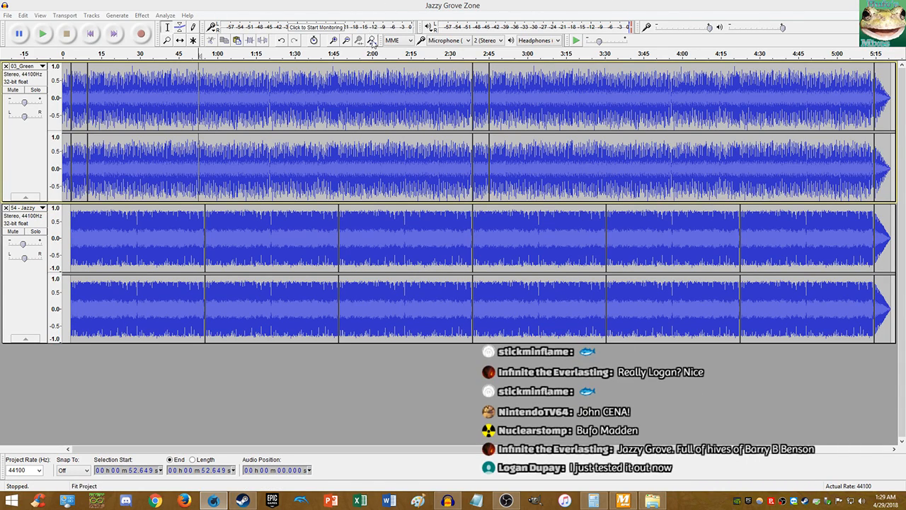
- Start a WAV 16-bit PCM export targeting the Documents > Pic n Audio folder
left_click(8, 15)
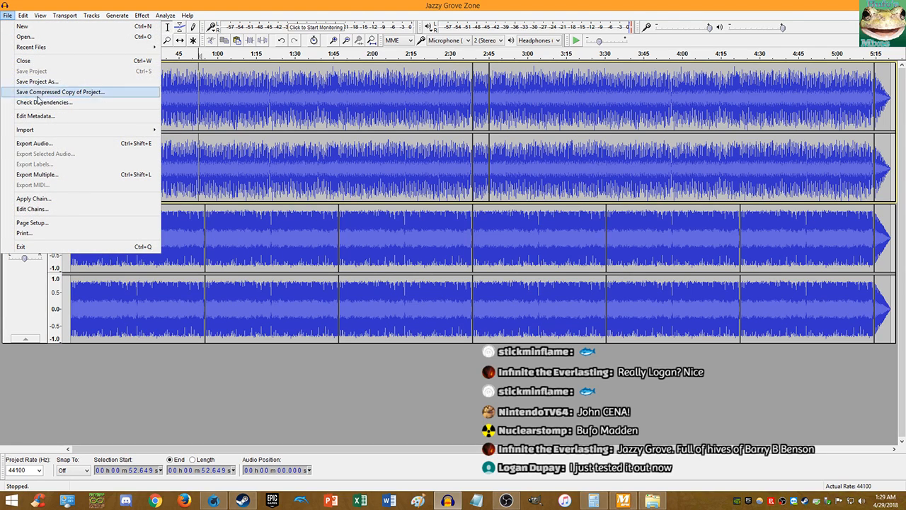
left_click(35, 143)
left_click(124, 297)
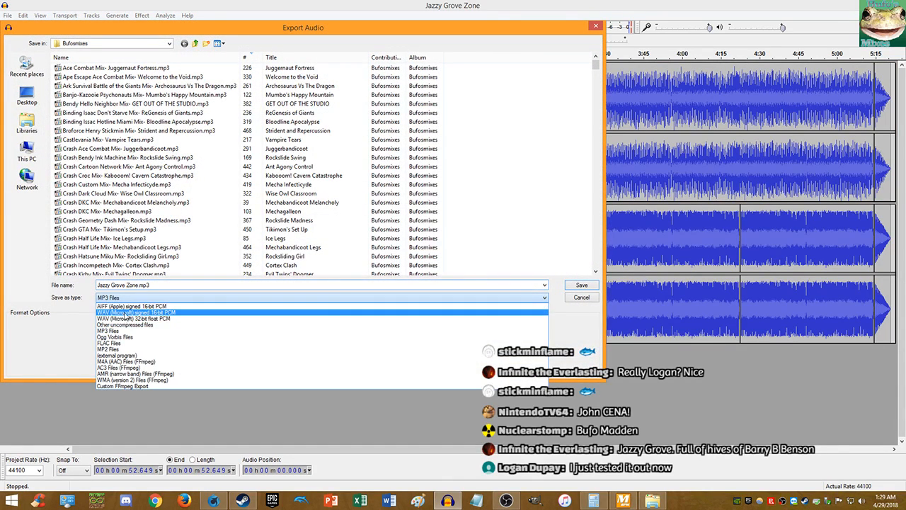
left_click(124, 313)
left_click(27, 121)
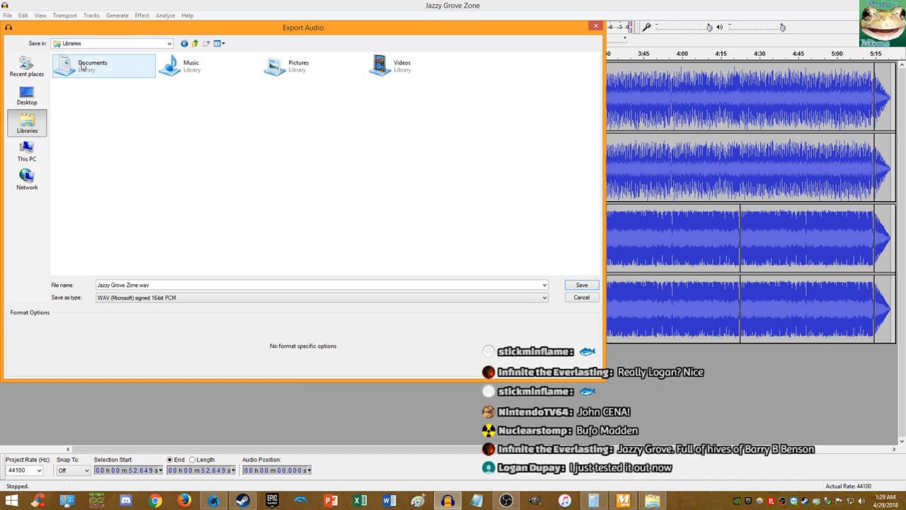
double_click(81, 67)
double_click(113, 82)
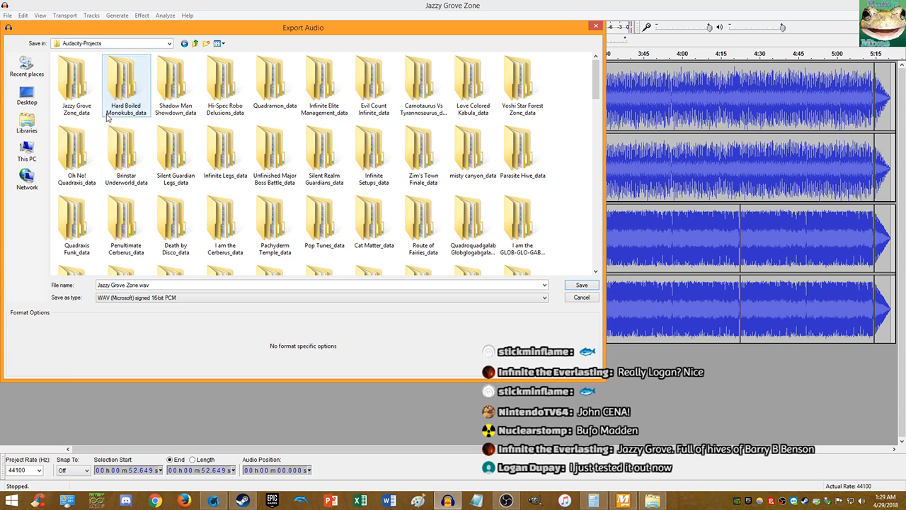
left_click(194, 46)
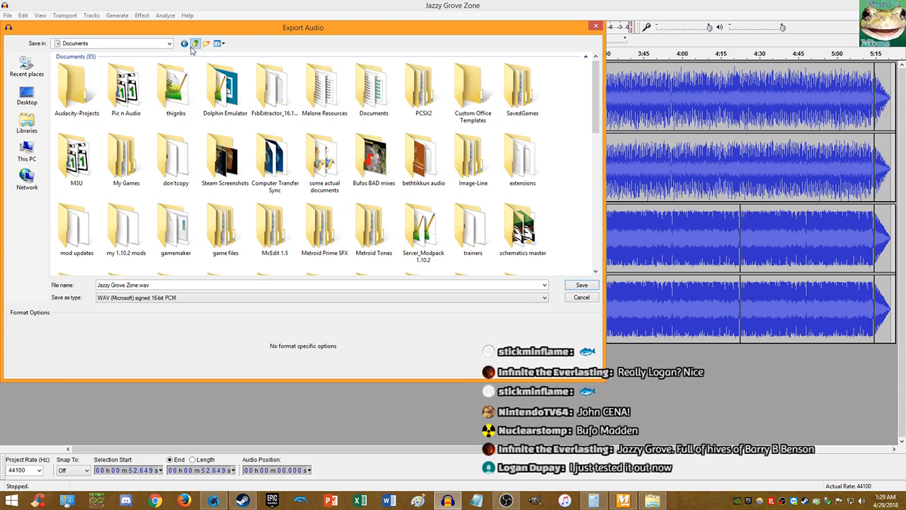
double_click(121, 88)
- Drop 'Zone' from the name and save as JazzyGrove.wav, accepting the mixdown and metadata prompts
double_click(120, 285)
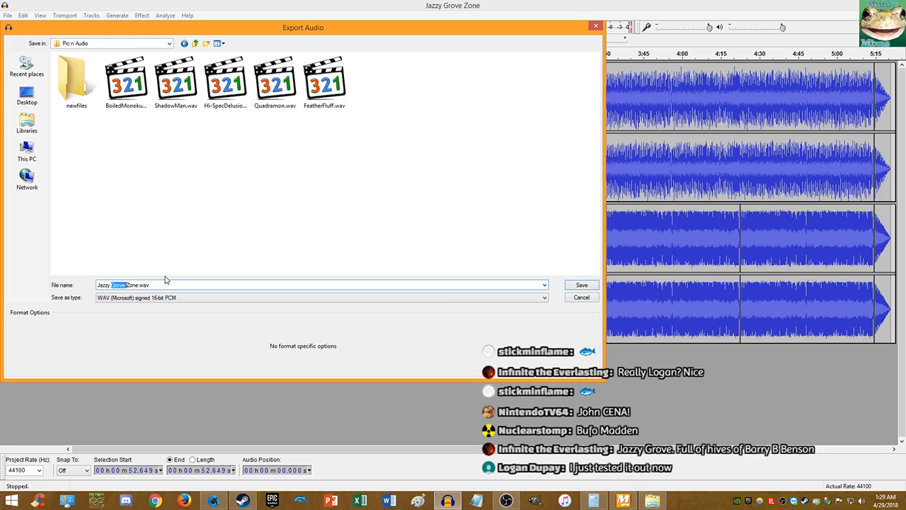
key("Right")
key("BackSpace")
key("BackSpace")
key("BackSpace")
key("BackSpace")
key("BackSpace")
key("BackSpace")
left_click(569, 285)
left_click(479, 267)
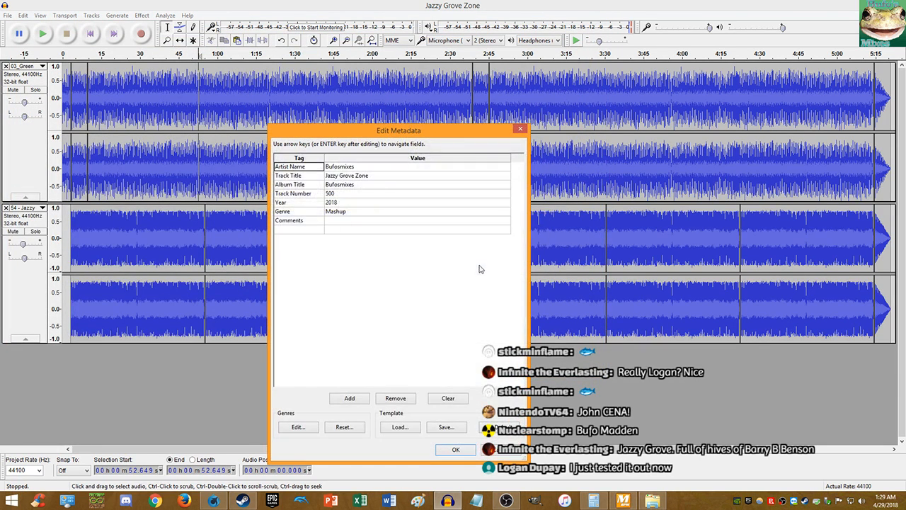
left_click(461, 453)
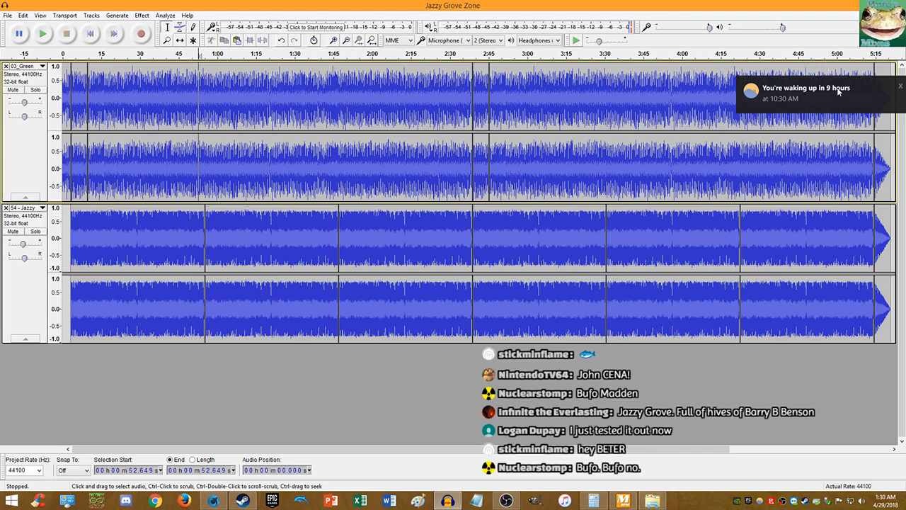
- Set the f.lux wake time to 10:00 AM from the tray and close f.lux
left_click(759, 501)
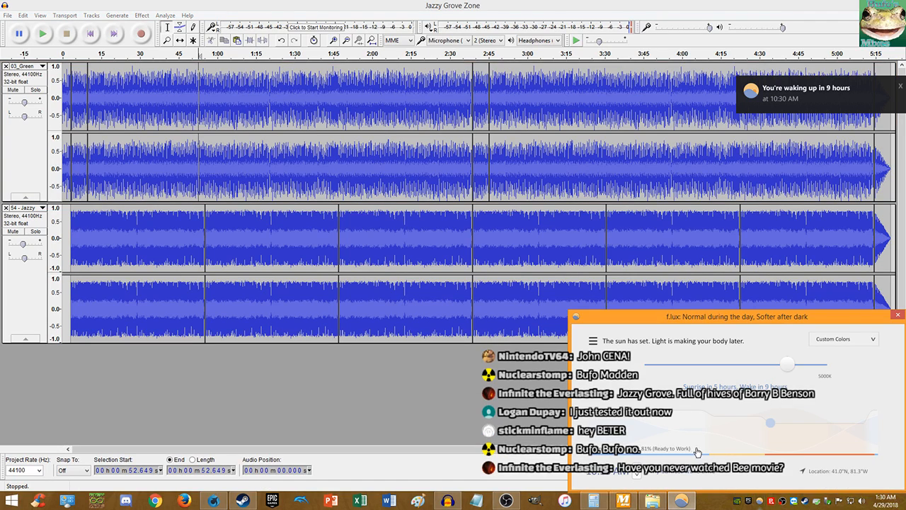
left_click(639, 476)
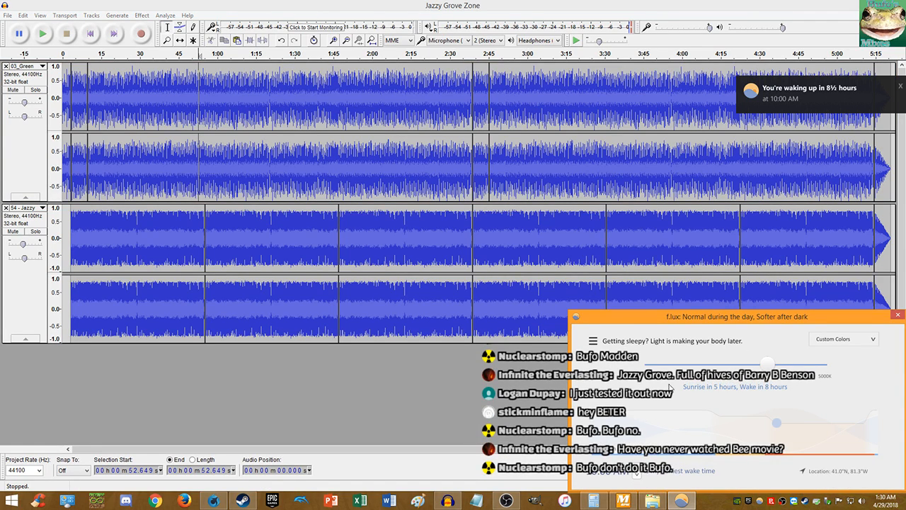
left_click(724, 5)
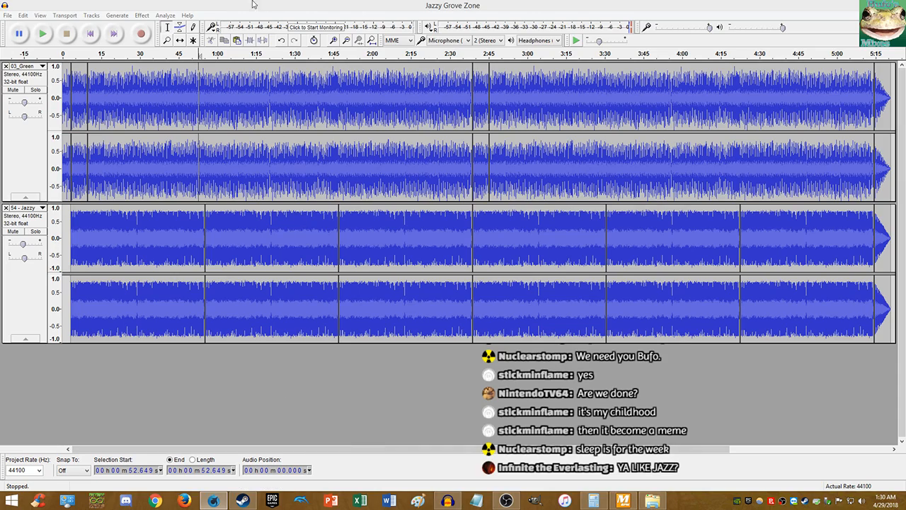
- Close the Audacity project window and MixMeister, then relaunch Audacity from the taskbar
left_click(226, 5)
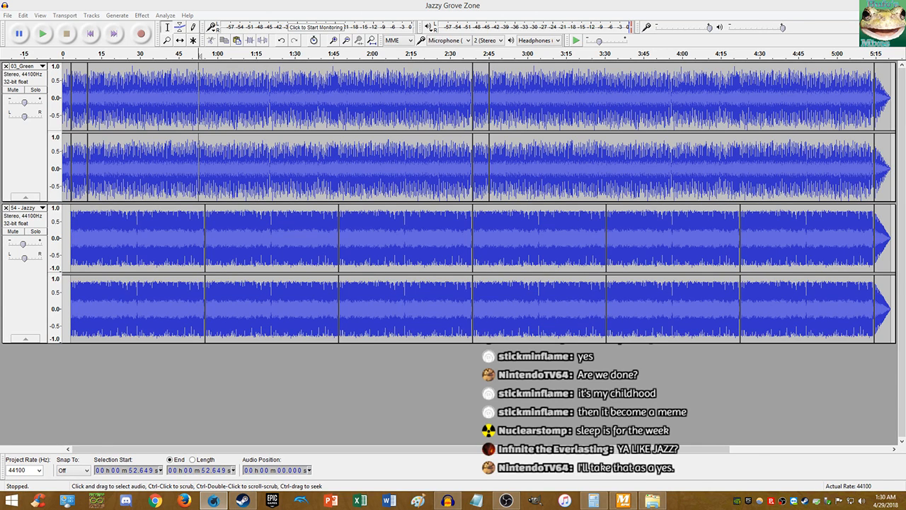
left_click(503, 4)
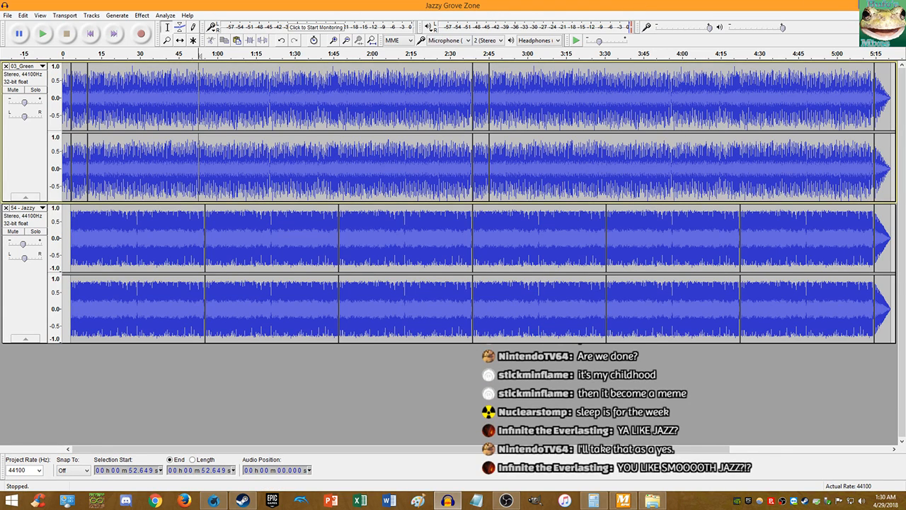
left_click(893, 4)
left_click(298, 82)
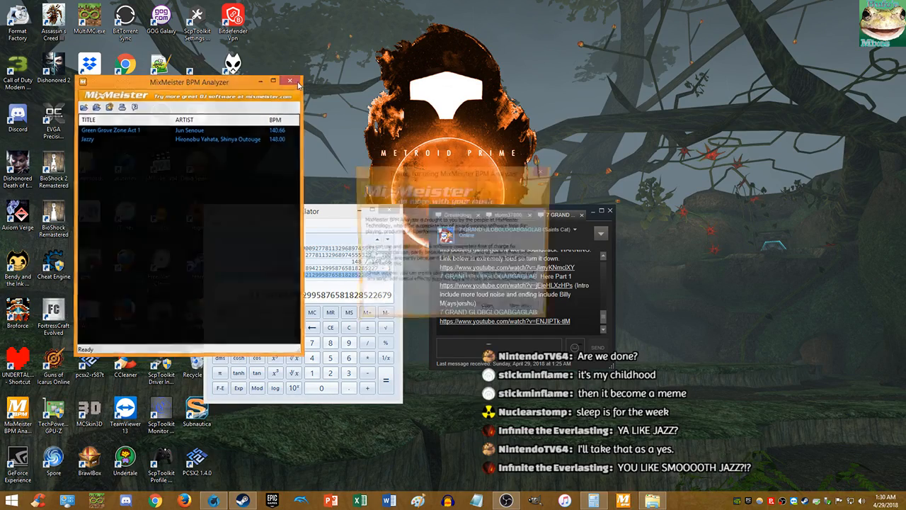
left_click(447, 500)
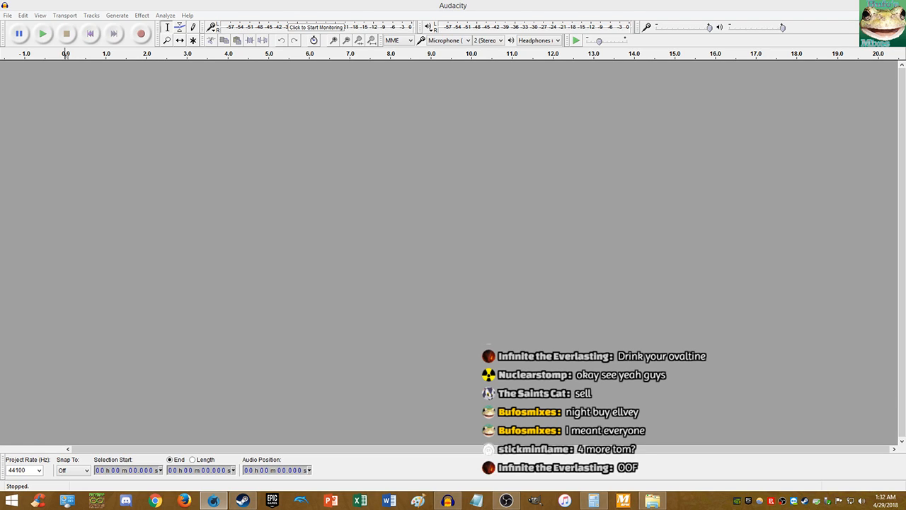
- Switch to the OBS window from the taskbar
left_click(506, 500)
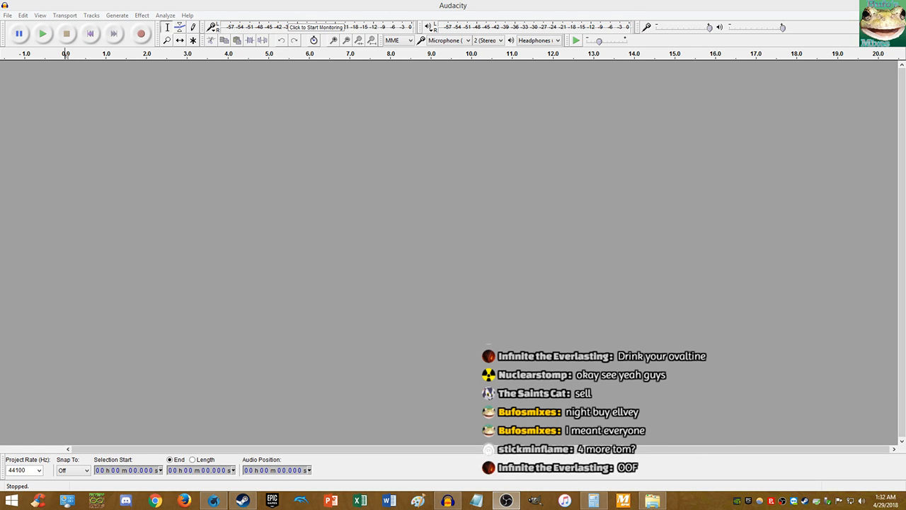